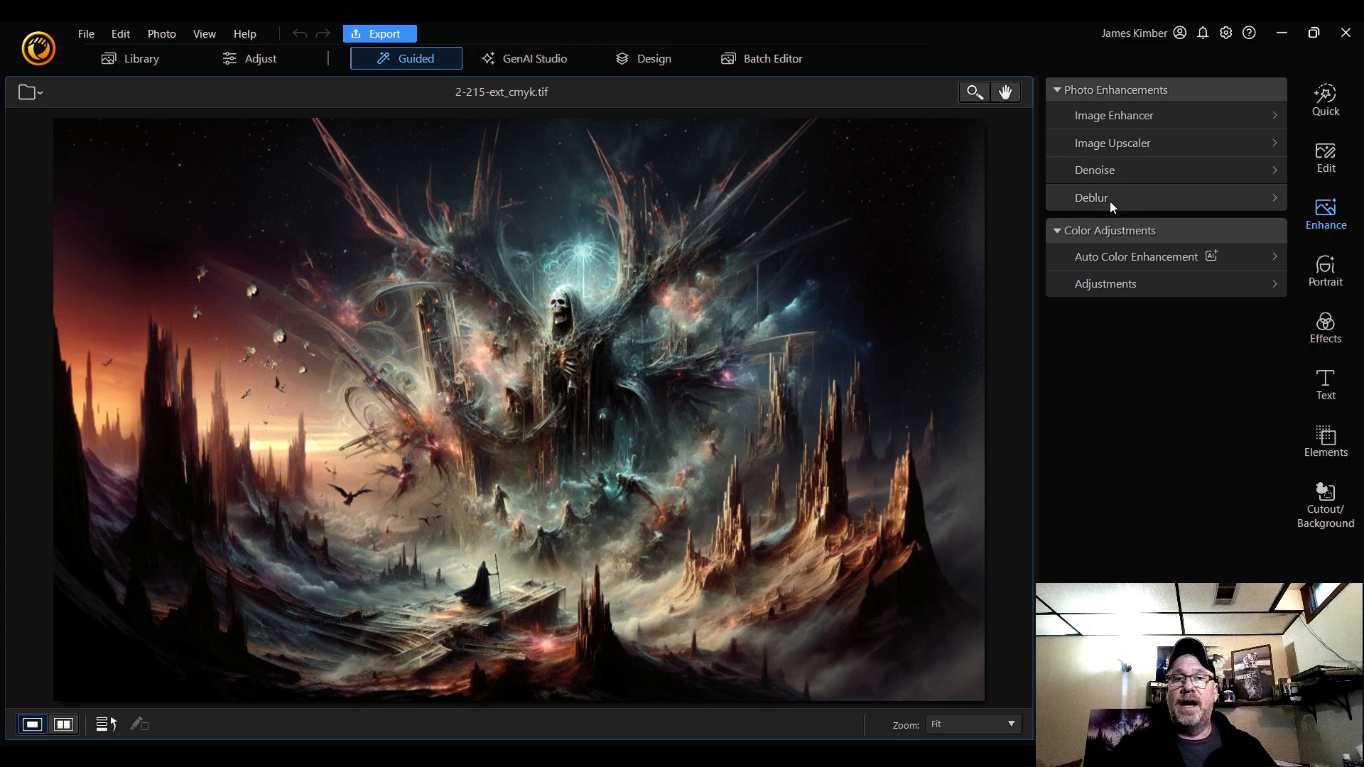
# - Apply the Denoise enhancement to the picture at strength 100
pyautogui.click(1199, 179)
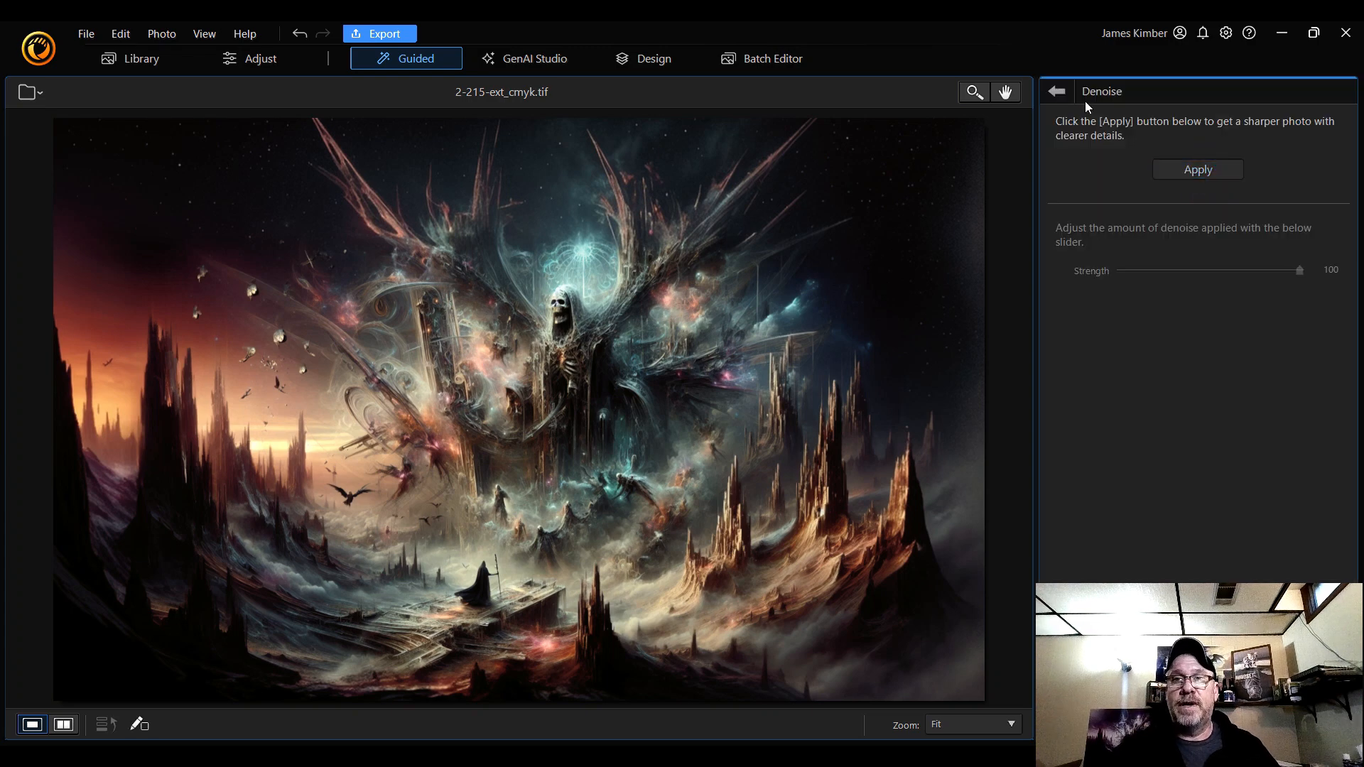
pyautogui.click(977, 724)
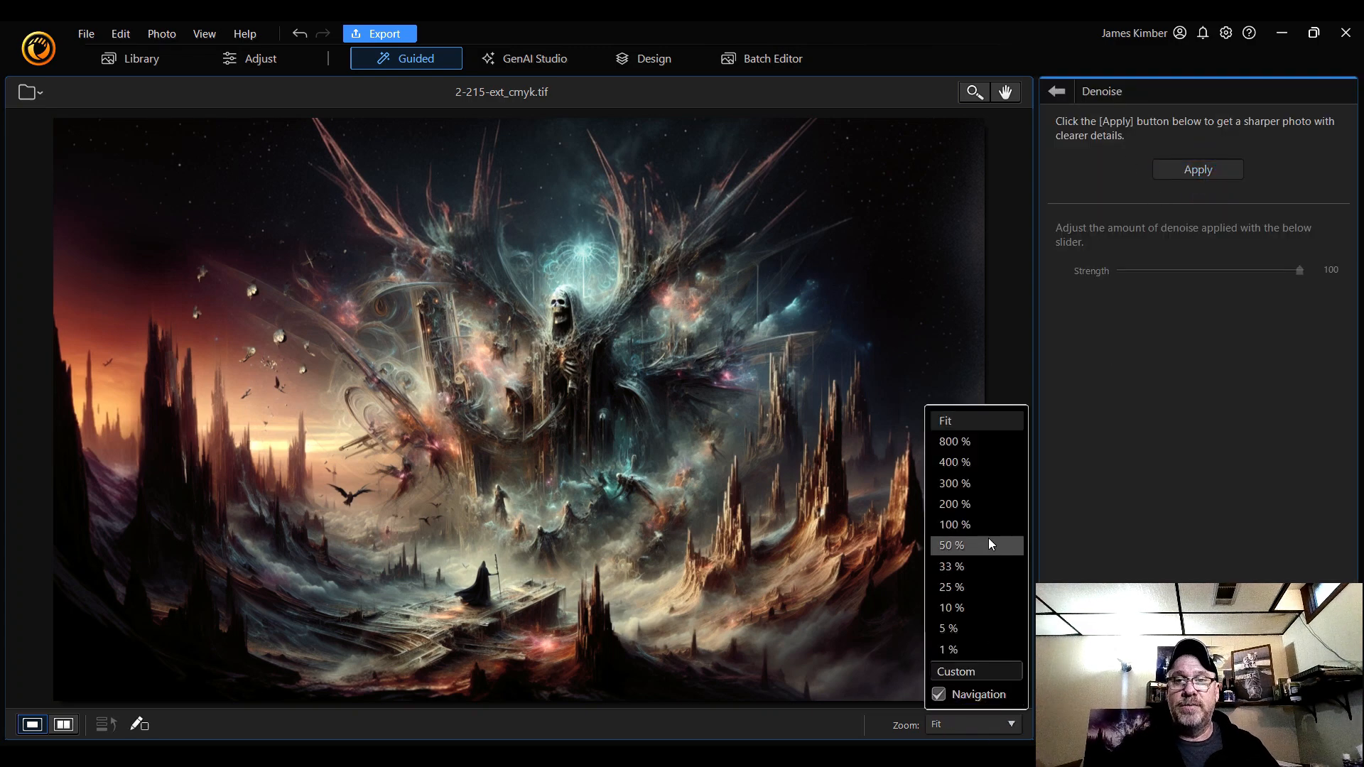
pyautogui.click(1007, 513)
pyautogui.moveTo(936, 609)
pyautogui.mouseDown()
pyautogui.moveTo(944, 577)
pyautogui.moveTo(948, 592)
pyautogui.mouseUp()
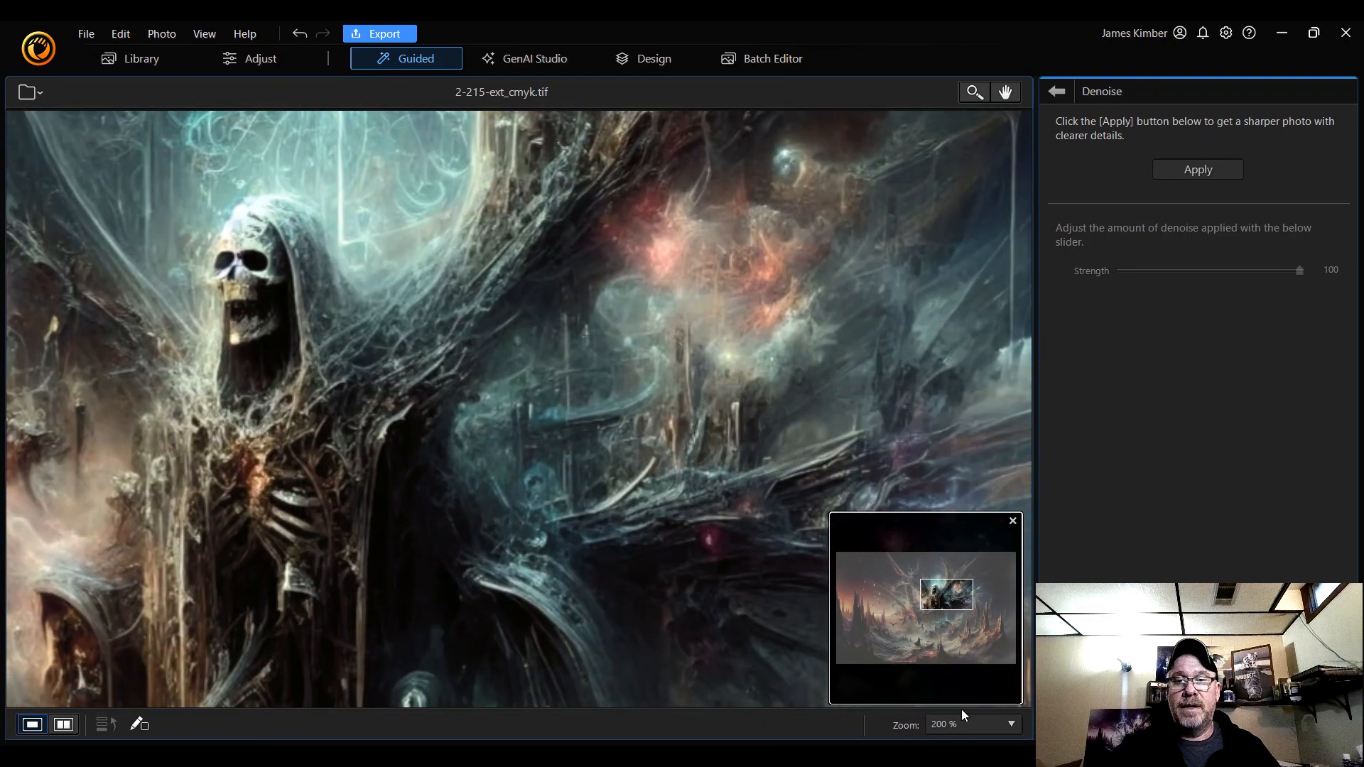
pyautogui.click(976, 724)
pyautogui.click(990, 527)
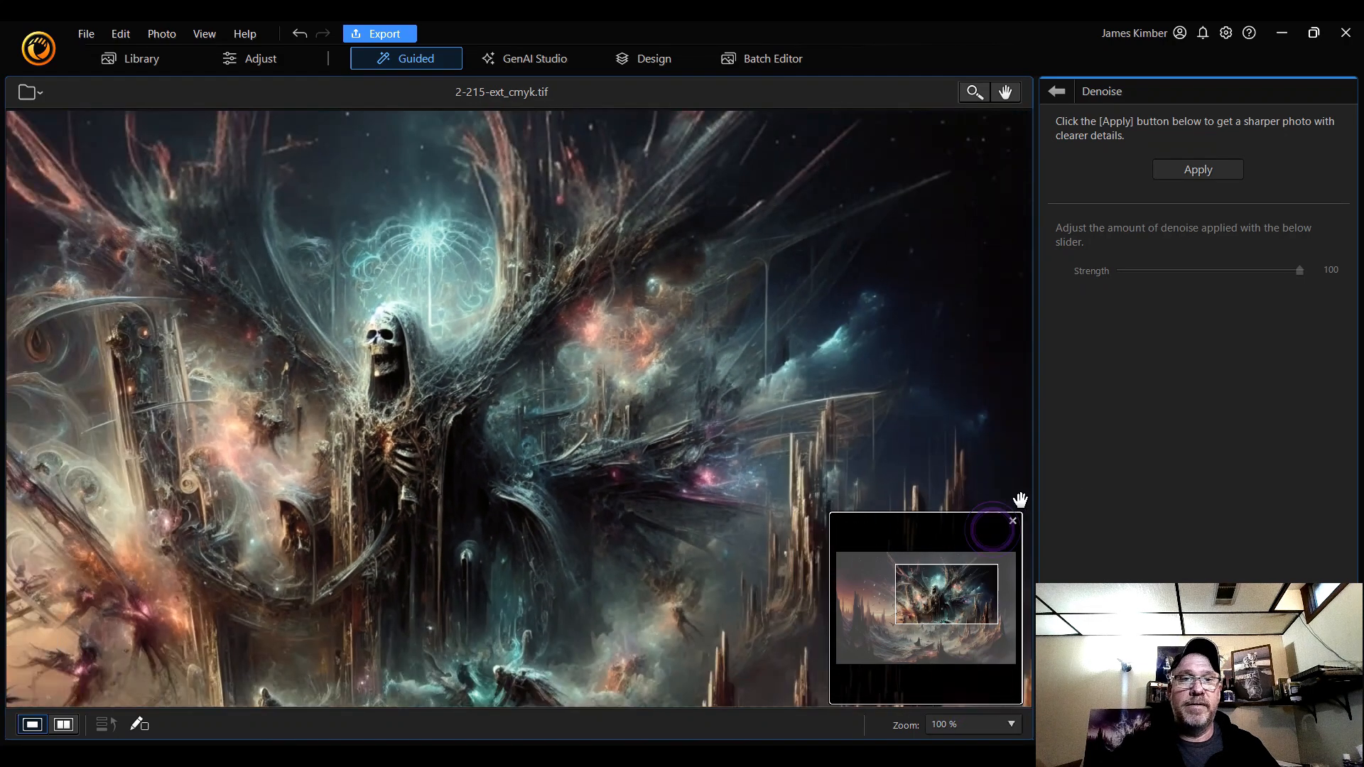
pyautogui.click(1209, 173)
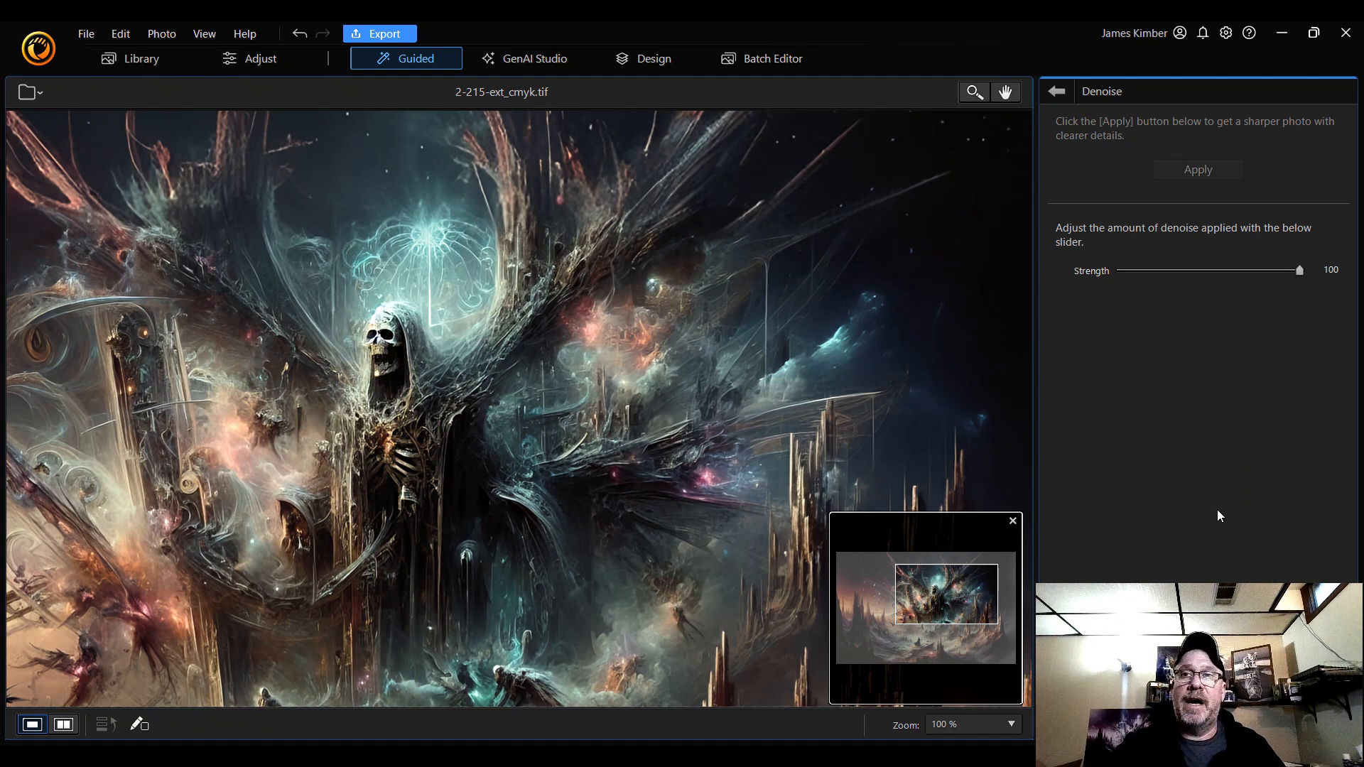
# - Apply Denoise once more with the whole picture fitted in view, and return to the enhancement list
pyautogui.click(999, 727)
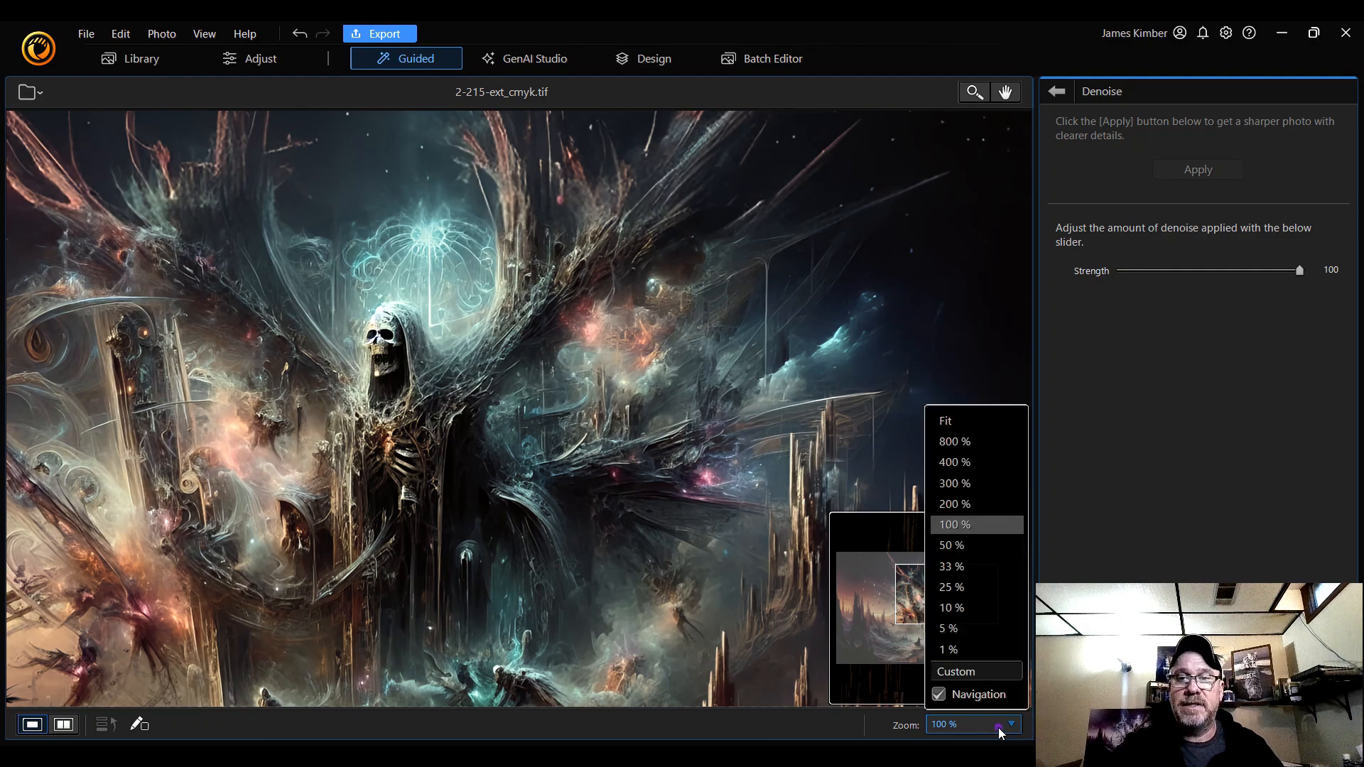
pyautogui.click(992, 423)
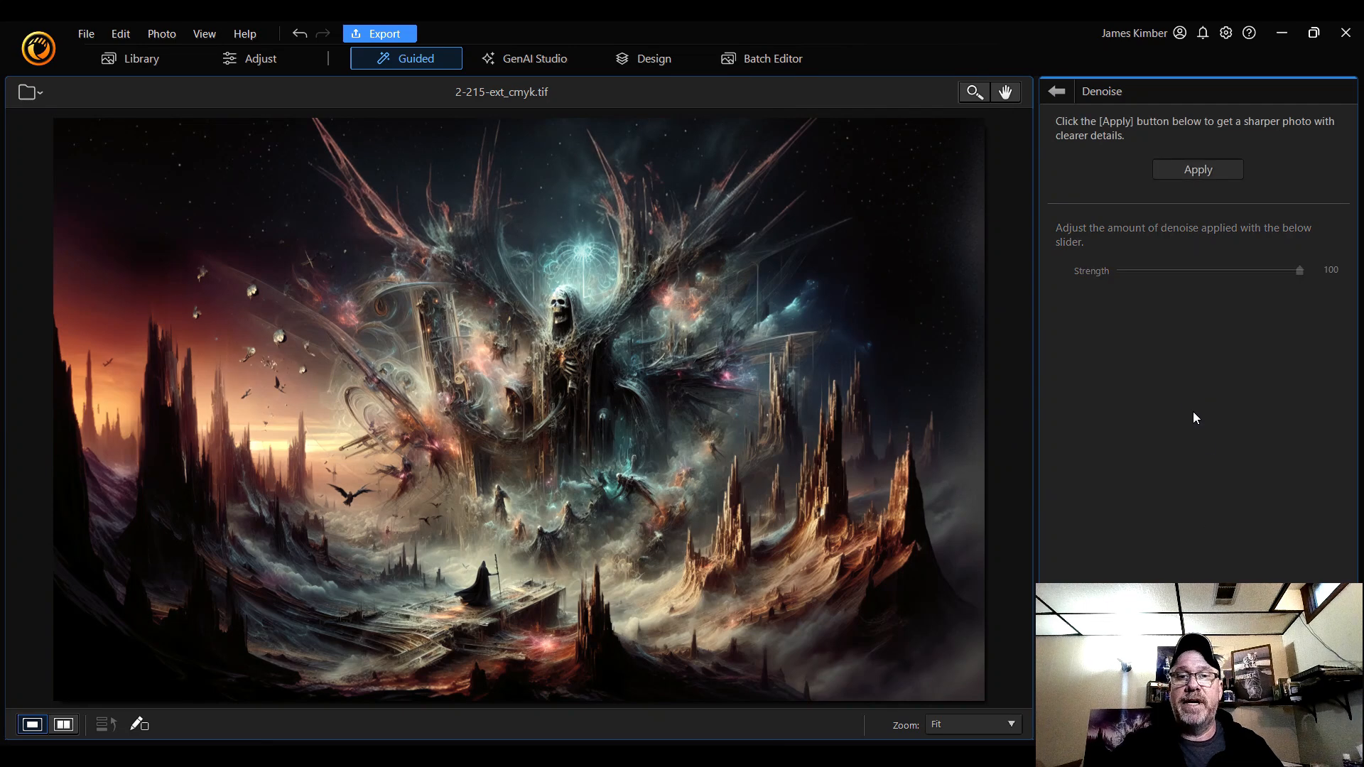
pyautogui.click(1220, 174)
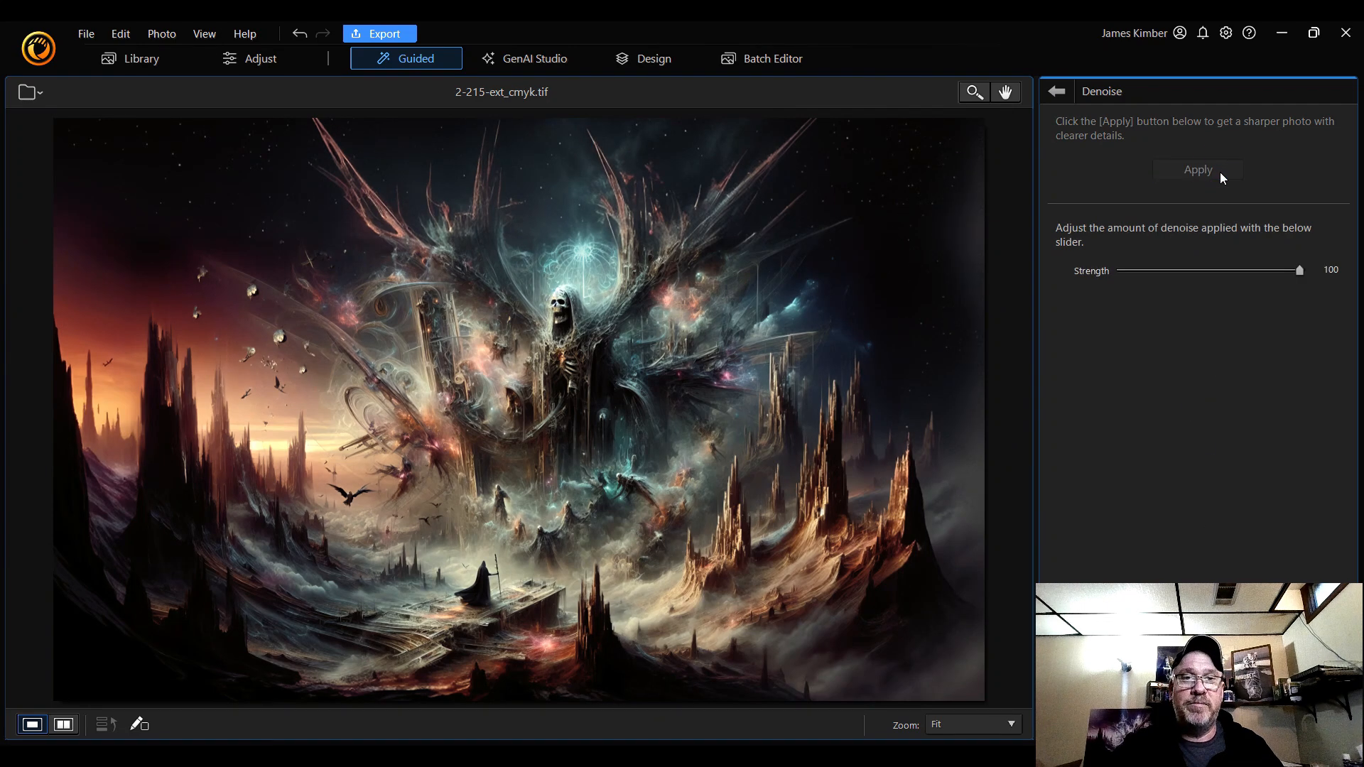
pyautogui.click(1064, 97)
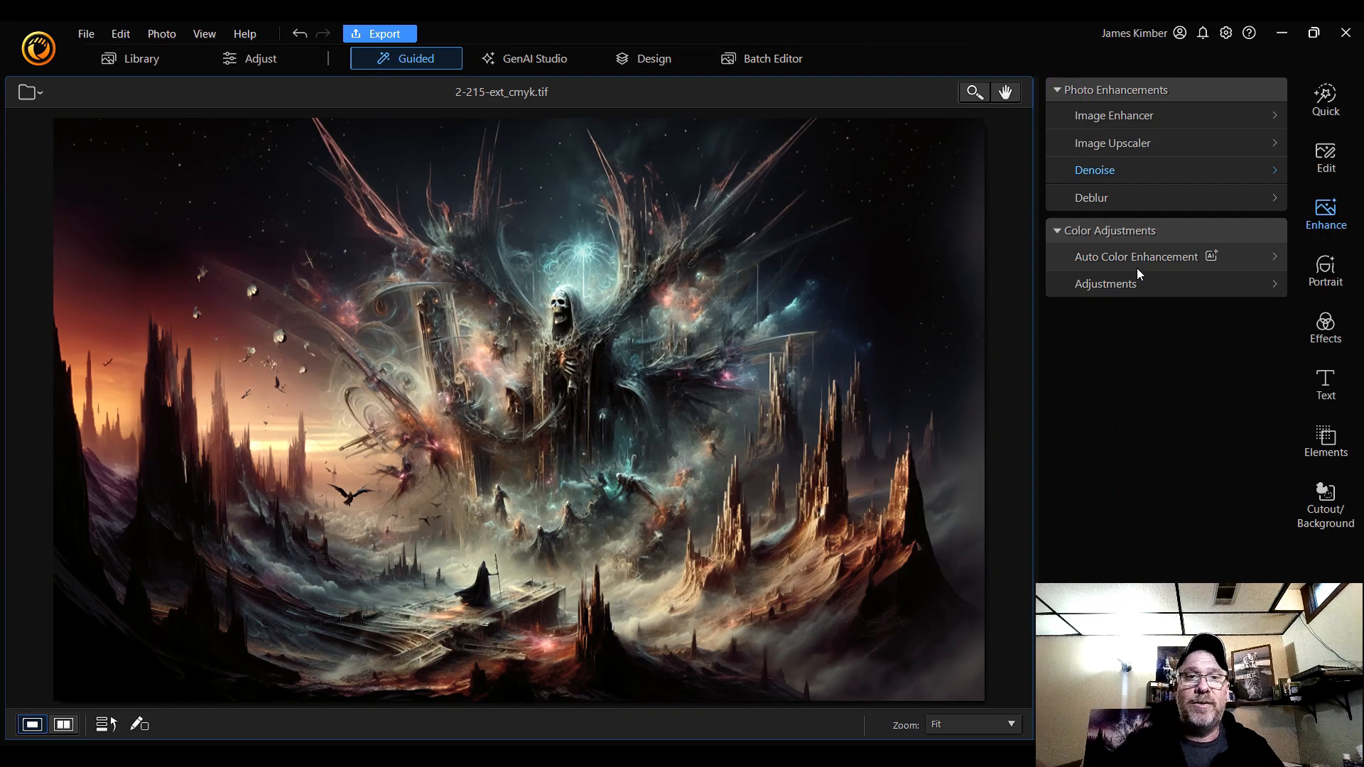
# - Apply the Deblur enhancement to the picture, keep its strength at 100, and return to the enhancement list
pyautogui.click(1144, 202)
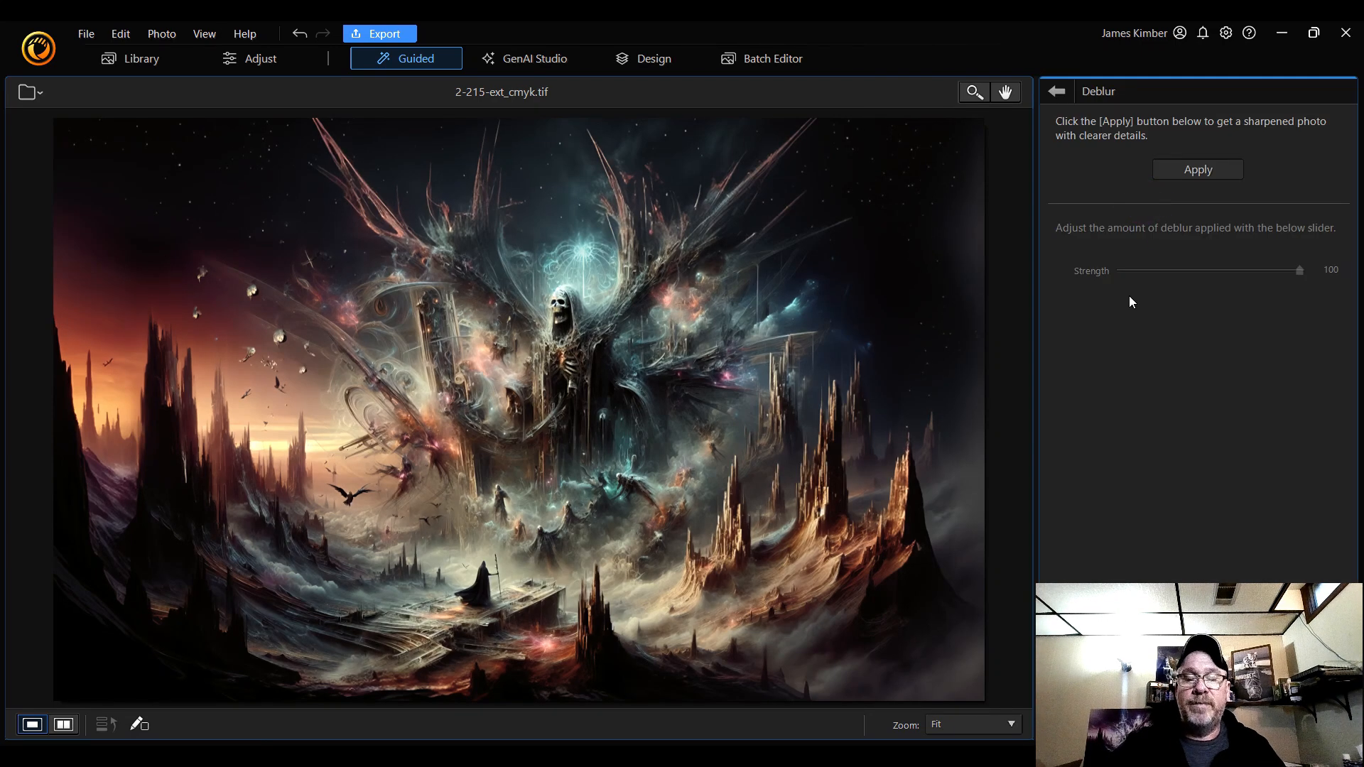
pyautogui.click(975, 722)
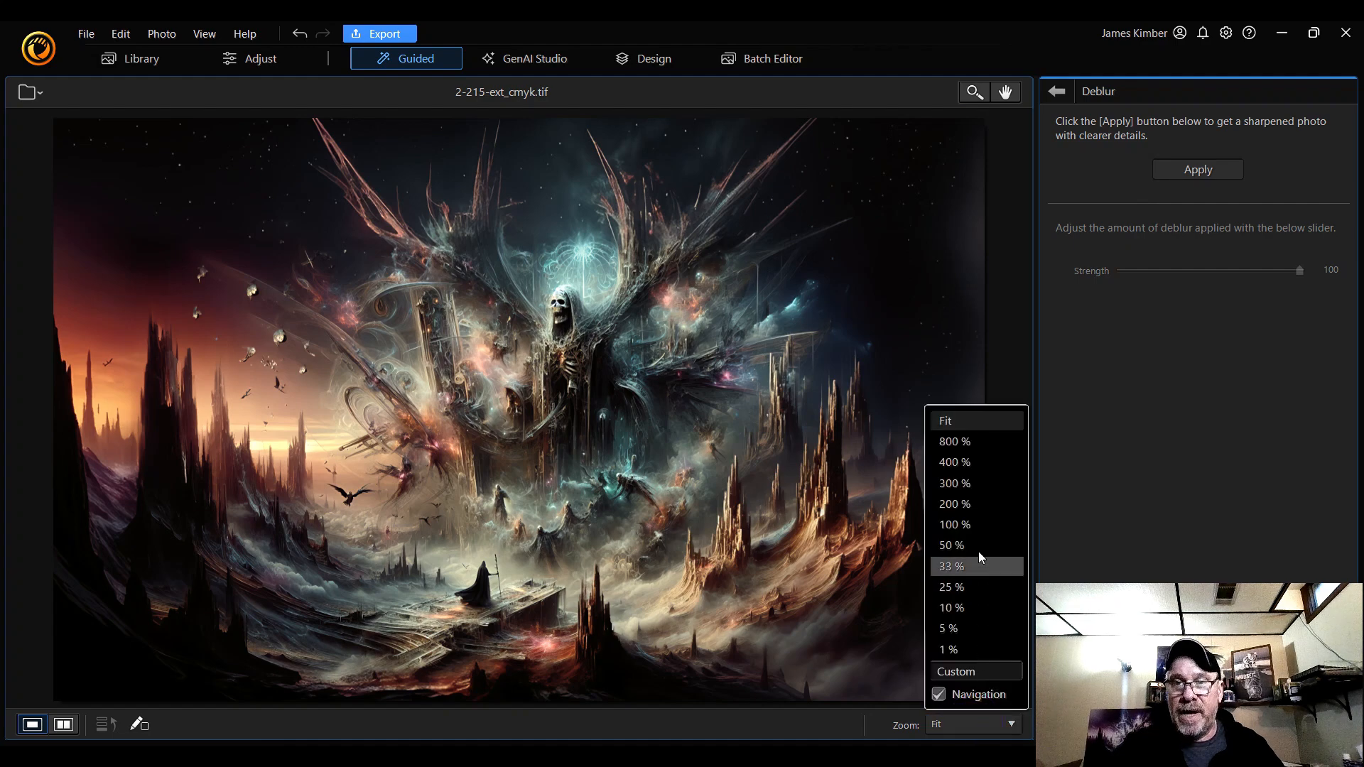
pyautogui.click(986, 506)
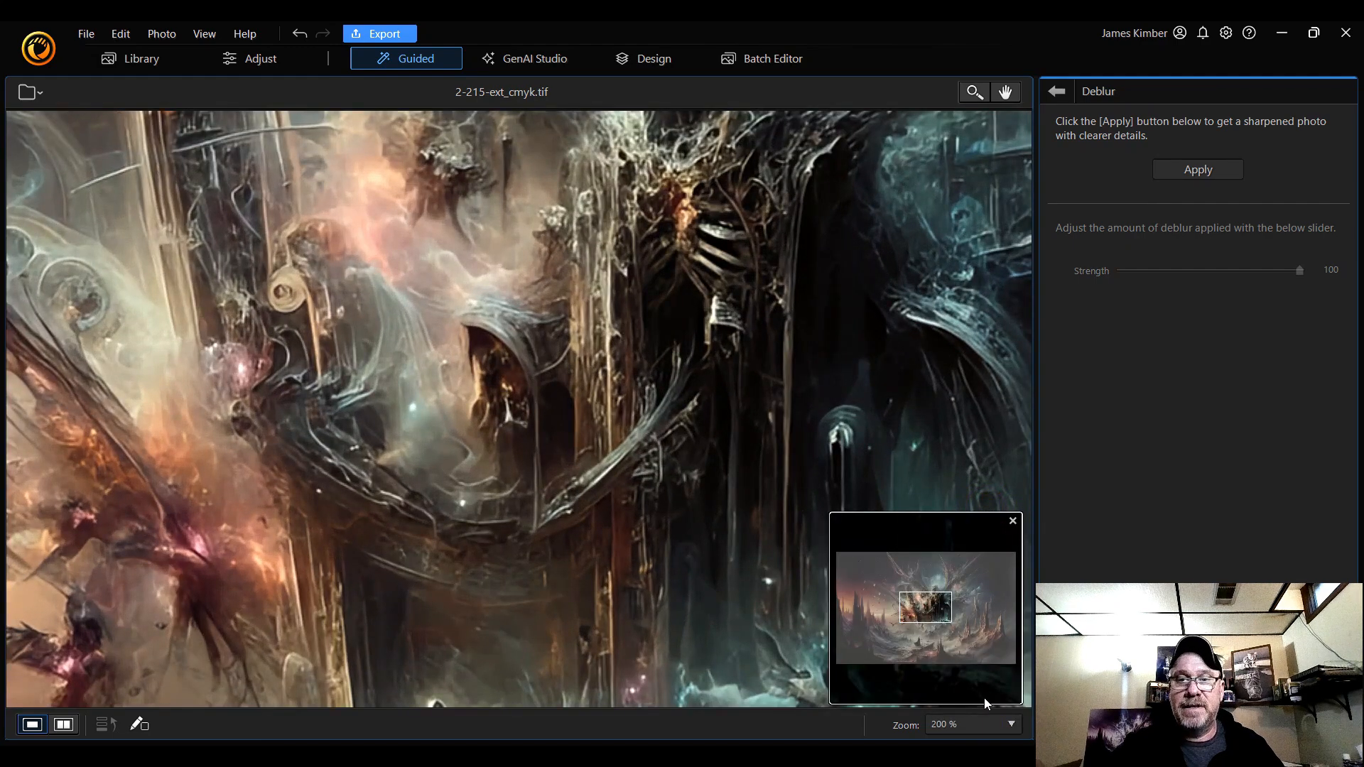
pyautogui.click(986, 725)
pyautogui.click(995, 522)
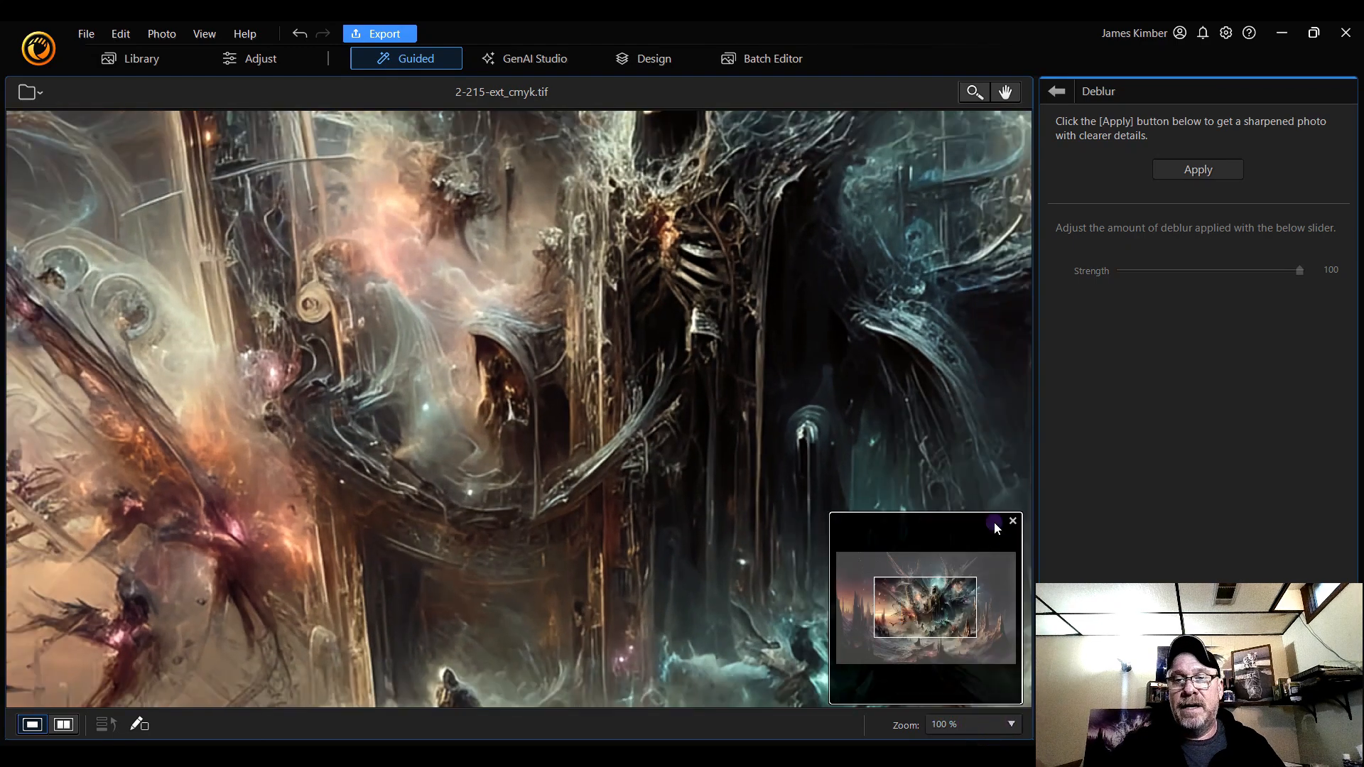
pyautogui.moveTo(953, 602)
pyautogui.mouseDown()
pyautogui.moveTo(965, 592)
pyautogui.moveTo(948, 589)
pyautogui.mouseUp()
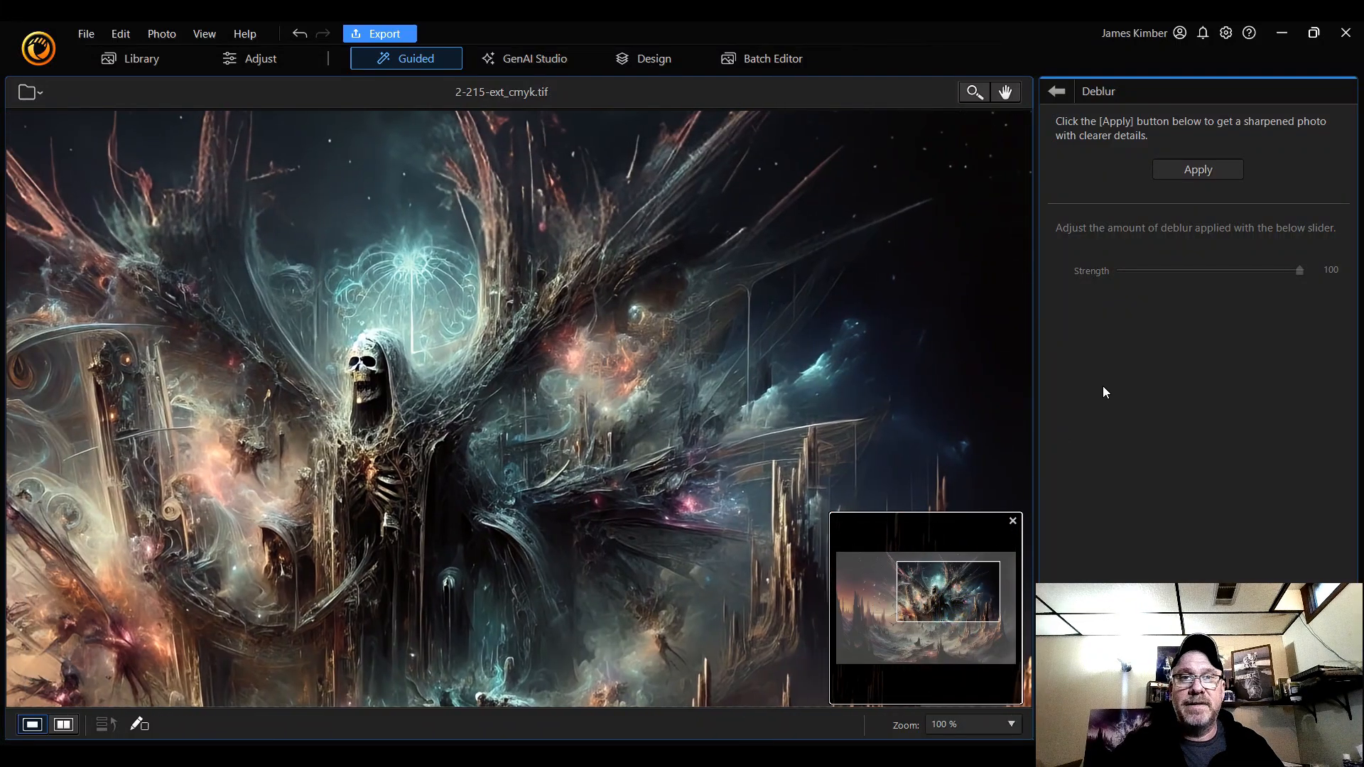
pyautogui.click(1208, 170)
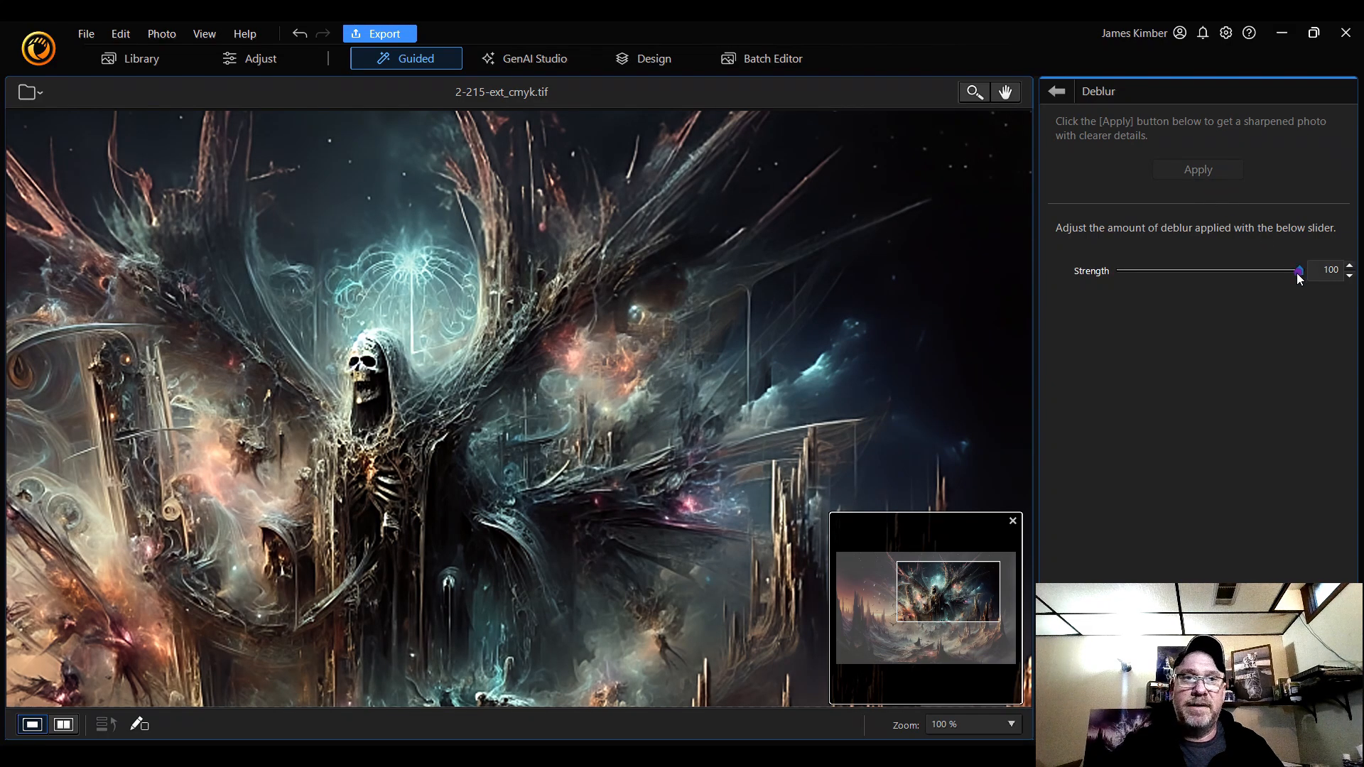
pyautogui.moveTo(1299, 271)
pyautogui.mouseDown()
pyautogui.moveTo(1168, 271)
pyautogui.moveTo(1310, 273)
pyautogui.mouseUp()
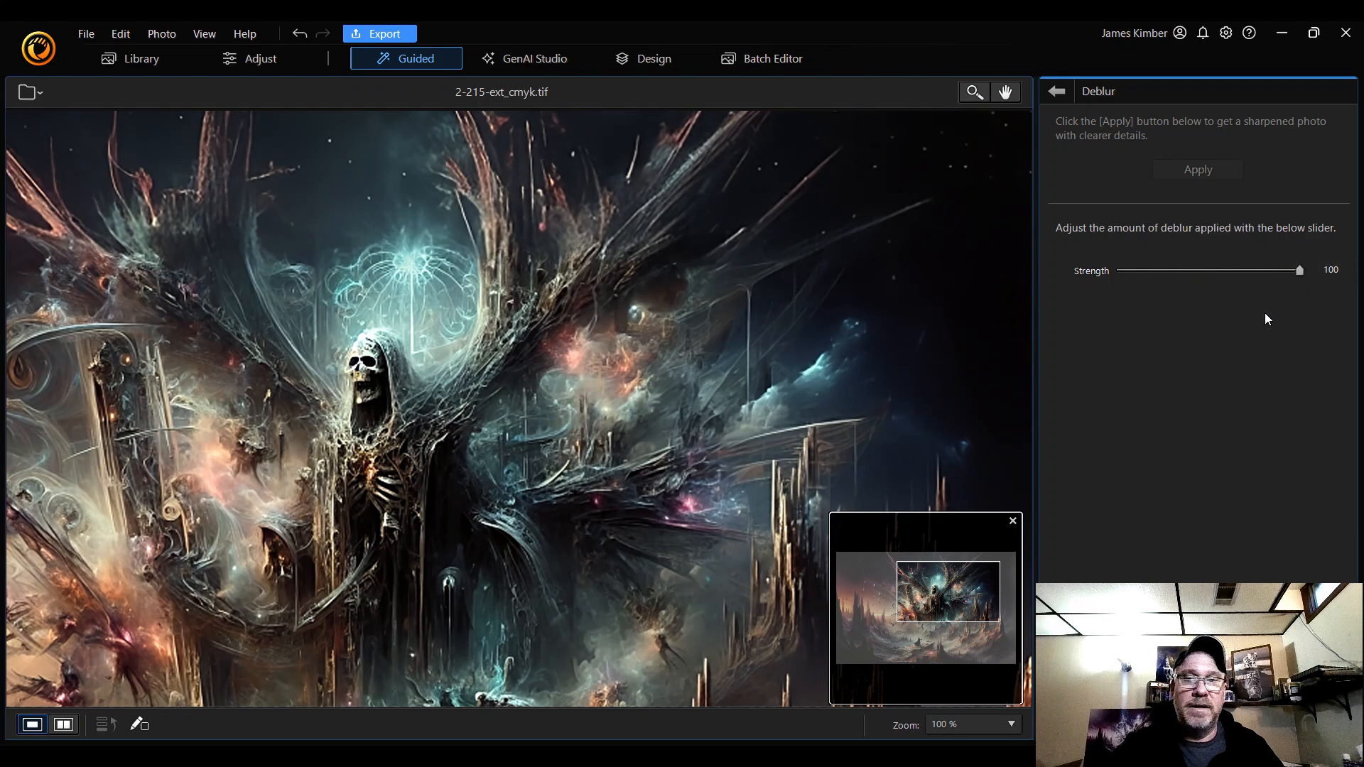
pyautogui.click(1058, 91)
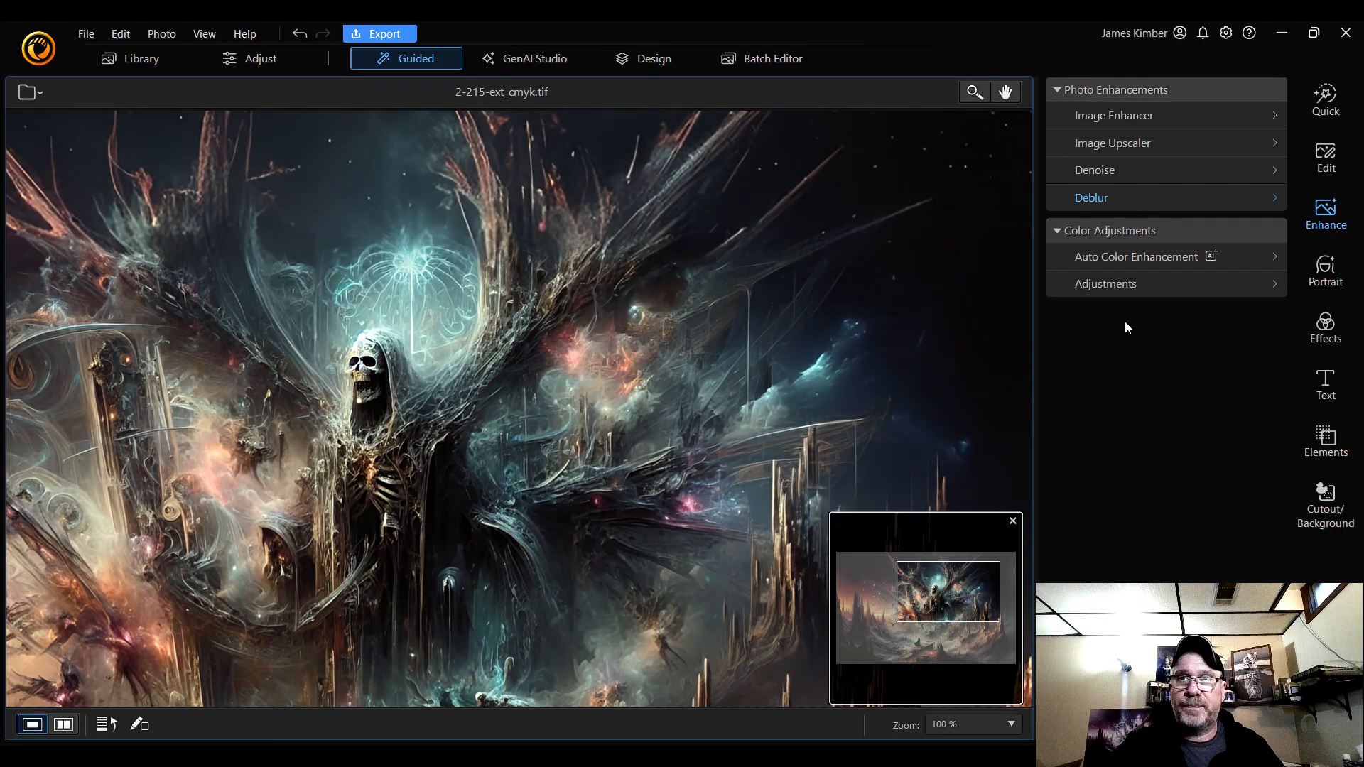
pyautogui.click(974, 724)
pyautogui.click(974, 420)
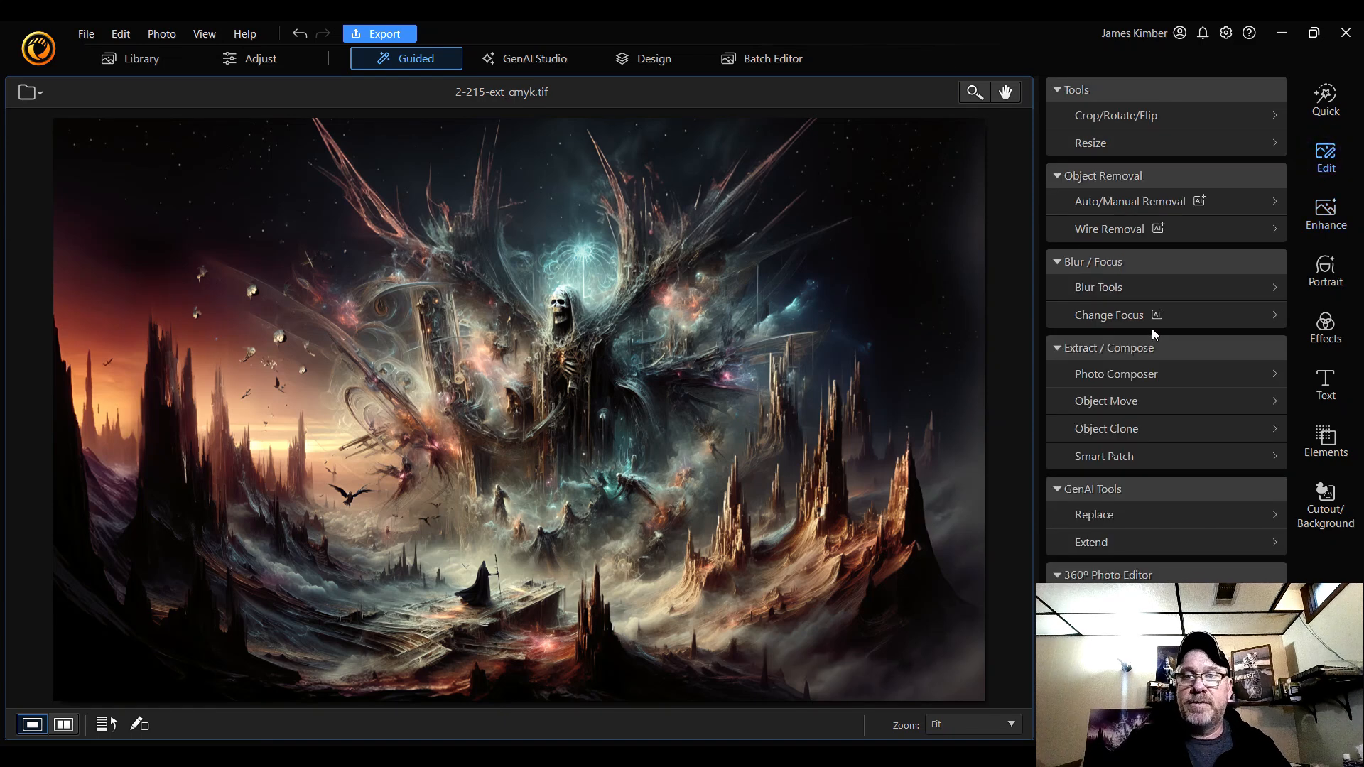
pyautogui.click(1169, 405)
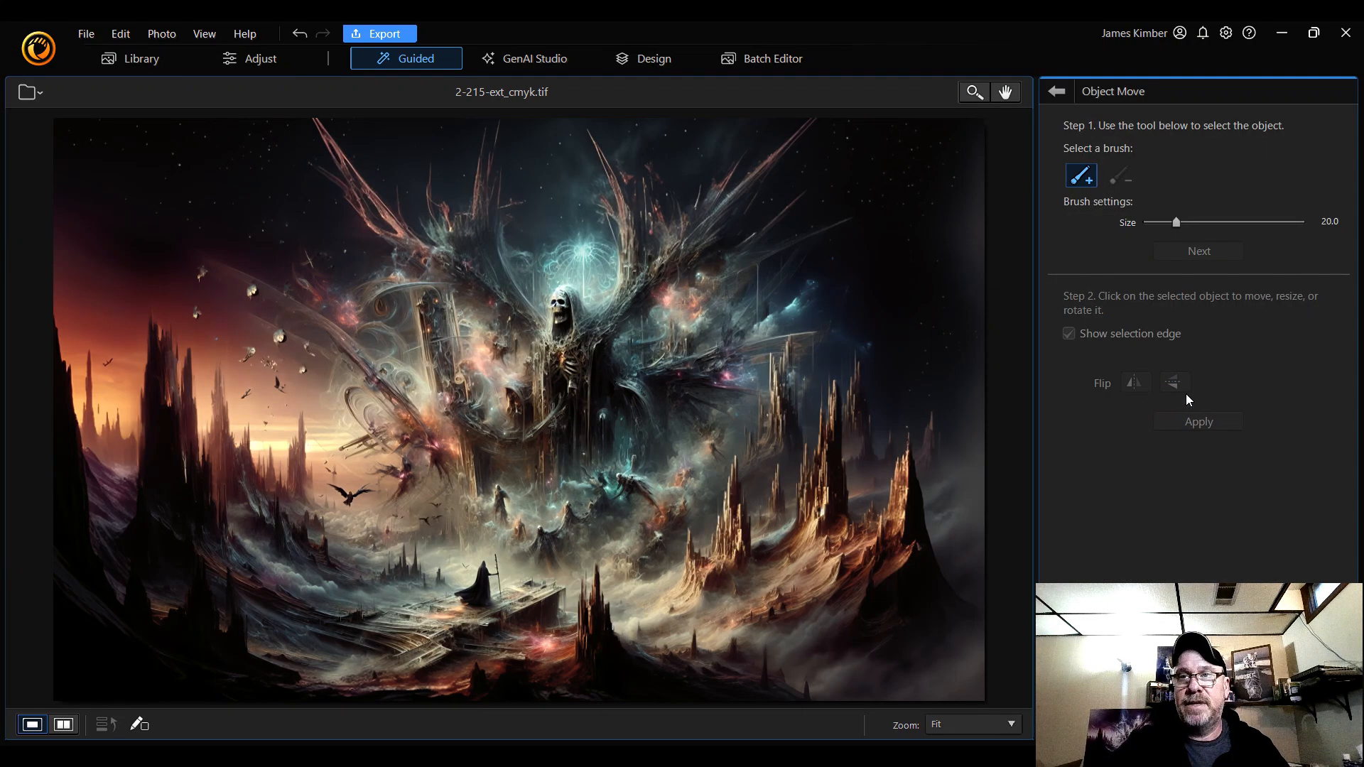
pyautogui.click(976, 726)
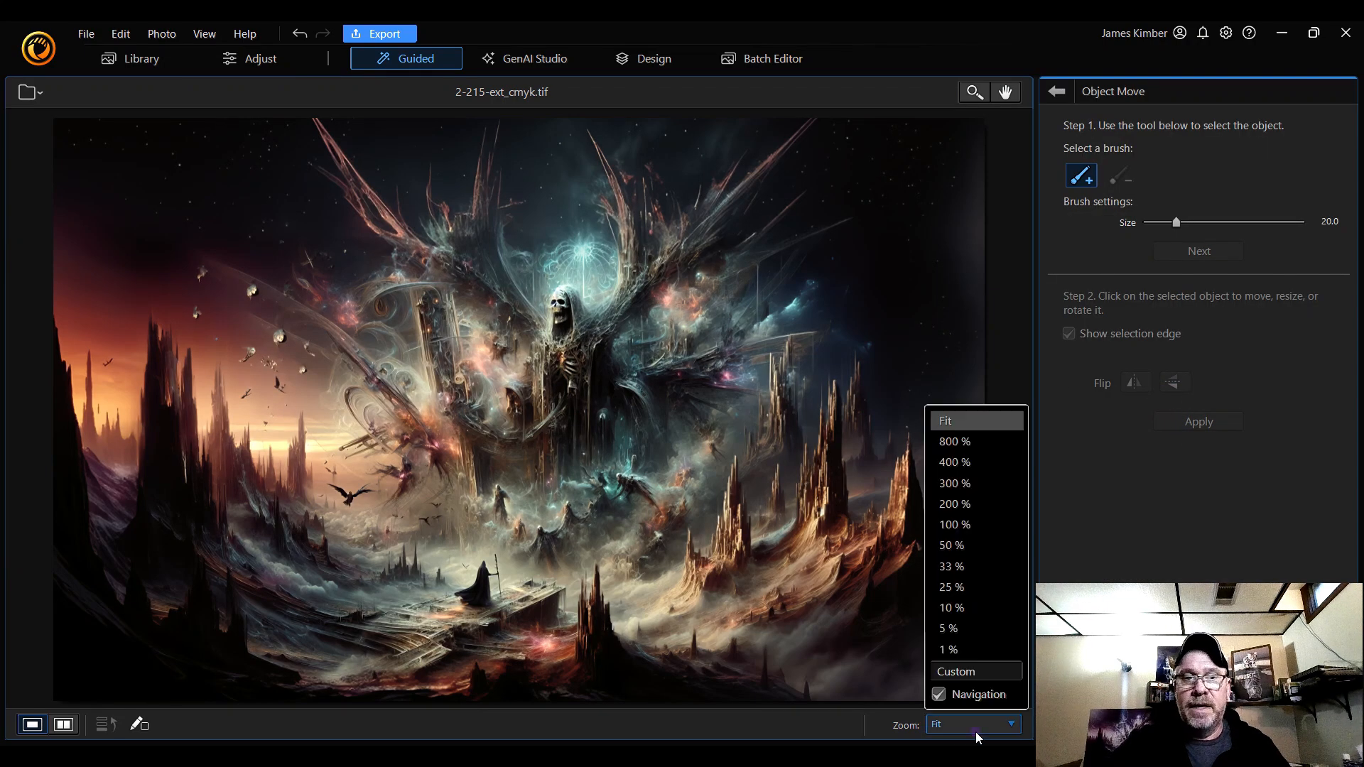
pyautogui.click(955, 504)
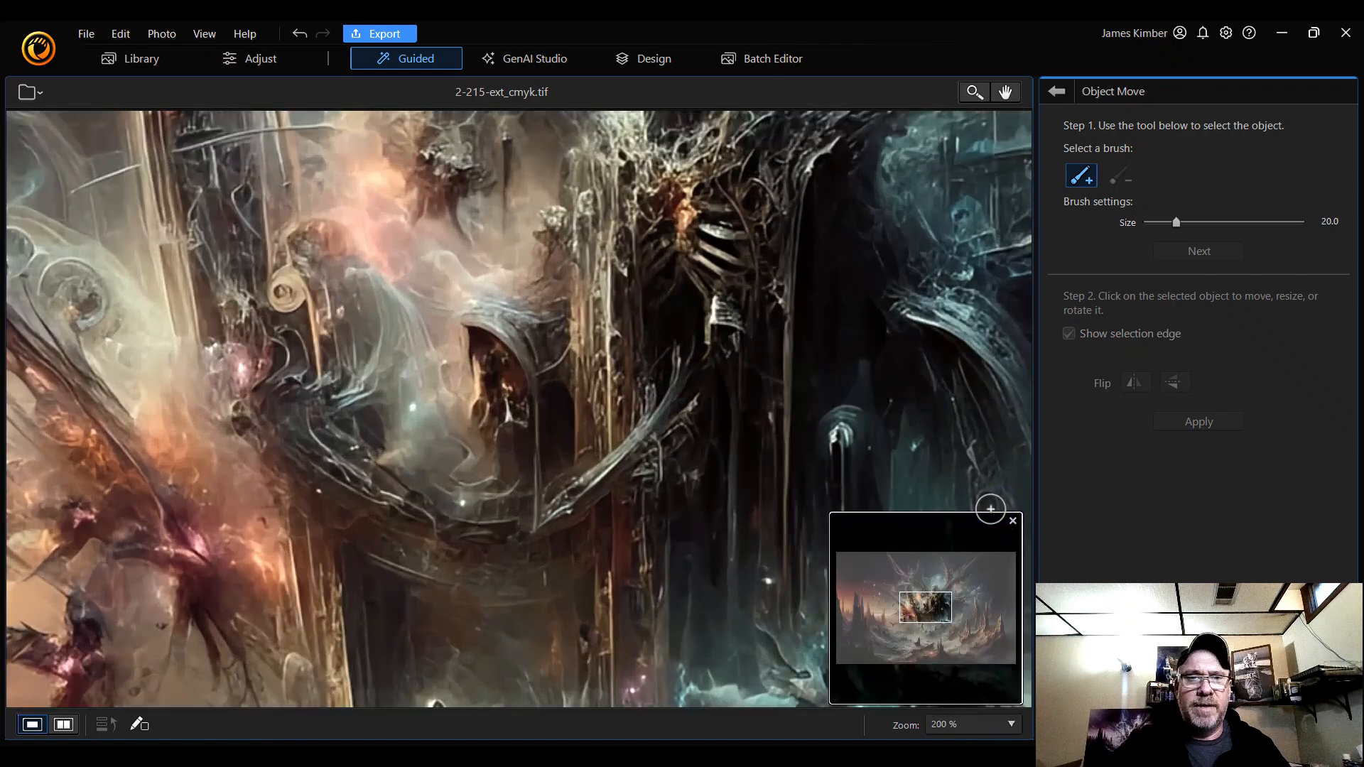
pyautogui.moveTo(938, 608)
pyautogui.mouseDown()
pyautogui.moveTo(910, 630)
pyautogui.moveTo(956, 625)
pyautogui.mouseUp()
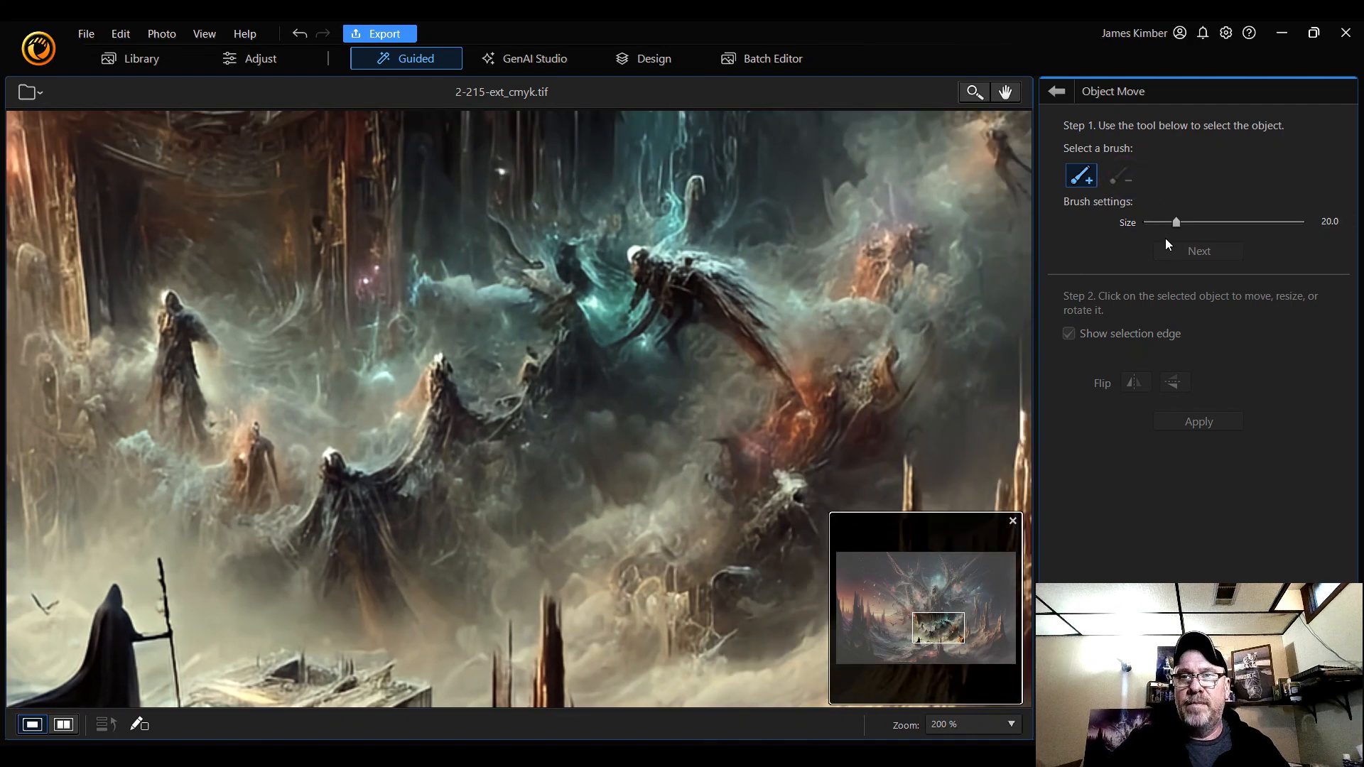
pyautogui.click(1069, 97)
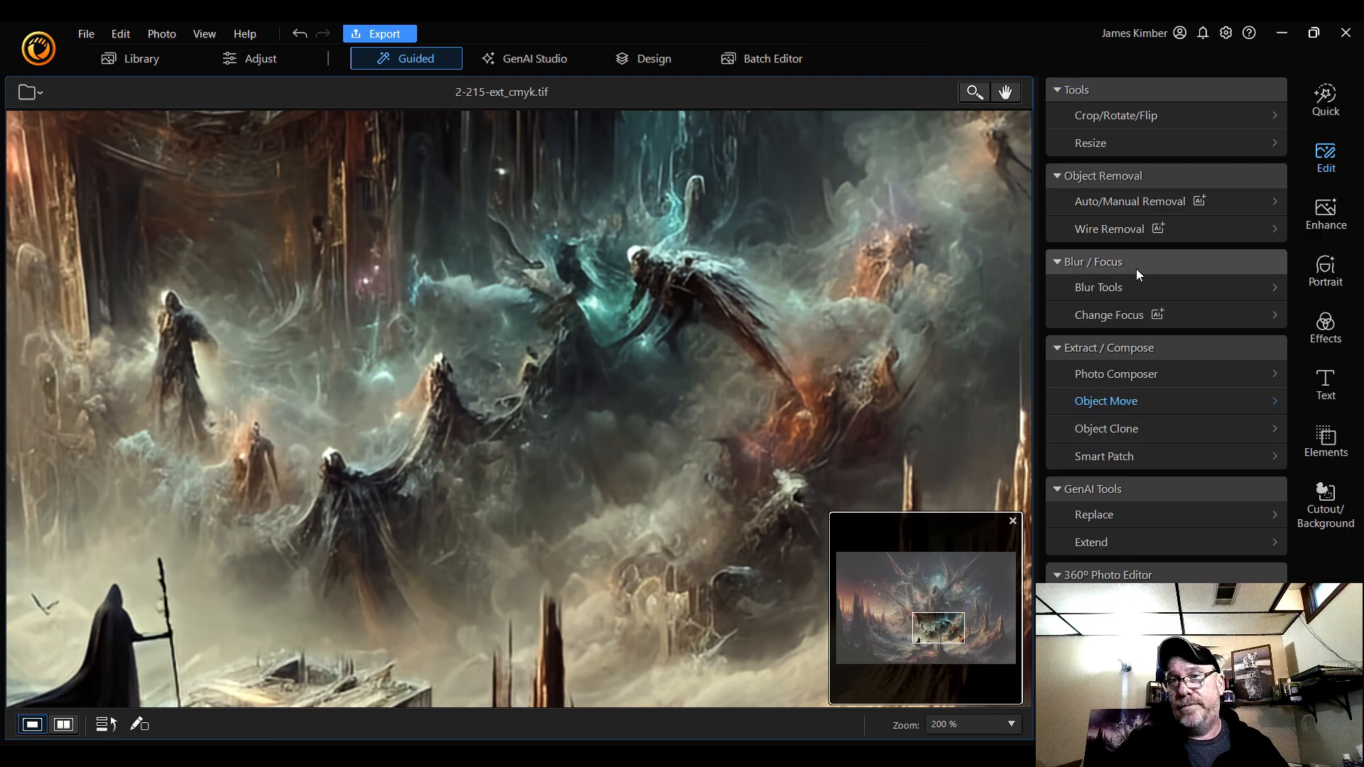
# - Mark the small birds in the mist near the staff-bearing figure for manual object removal
pyautogui.click(1172, 206)
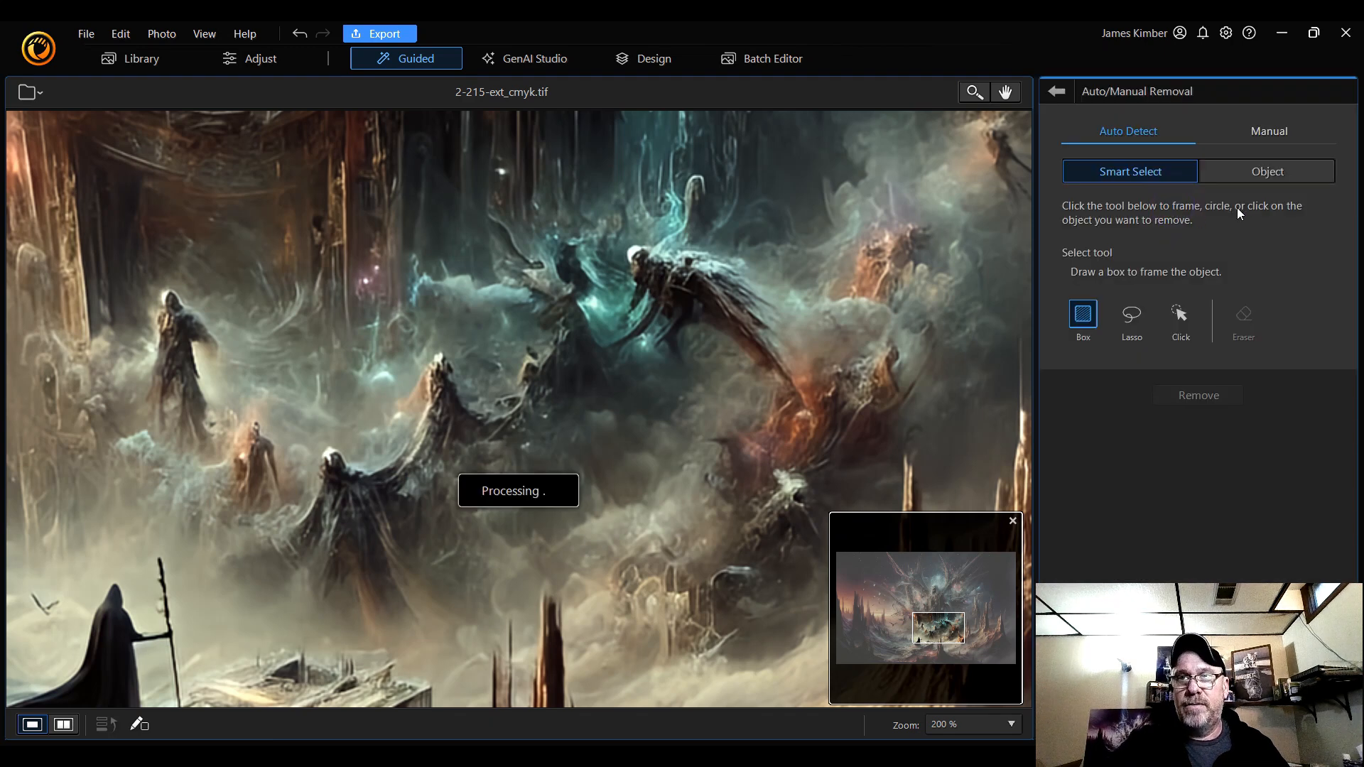
pyautogui.click(1280, 133)
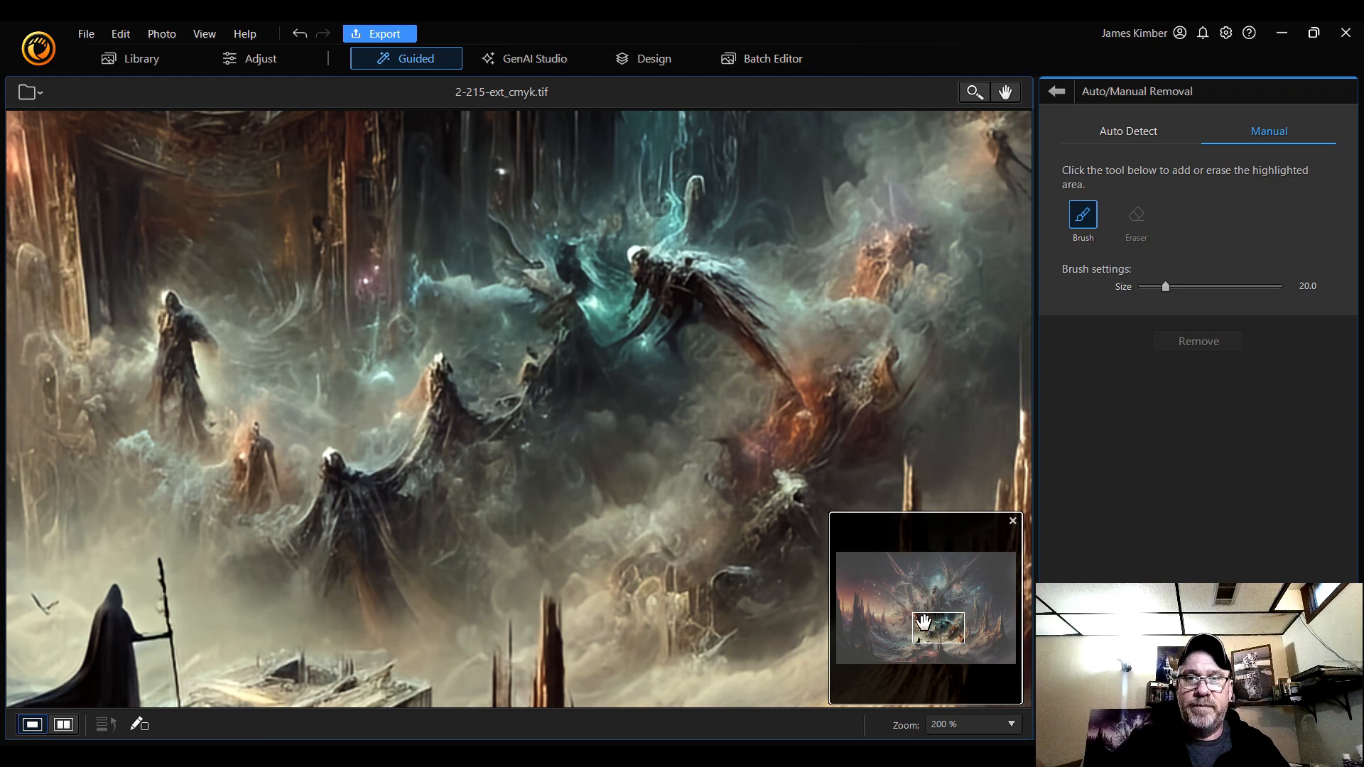
pyautogui.moveTo(940, 630); pyautogui.dragTo(918, 630)
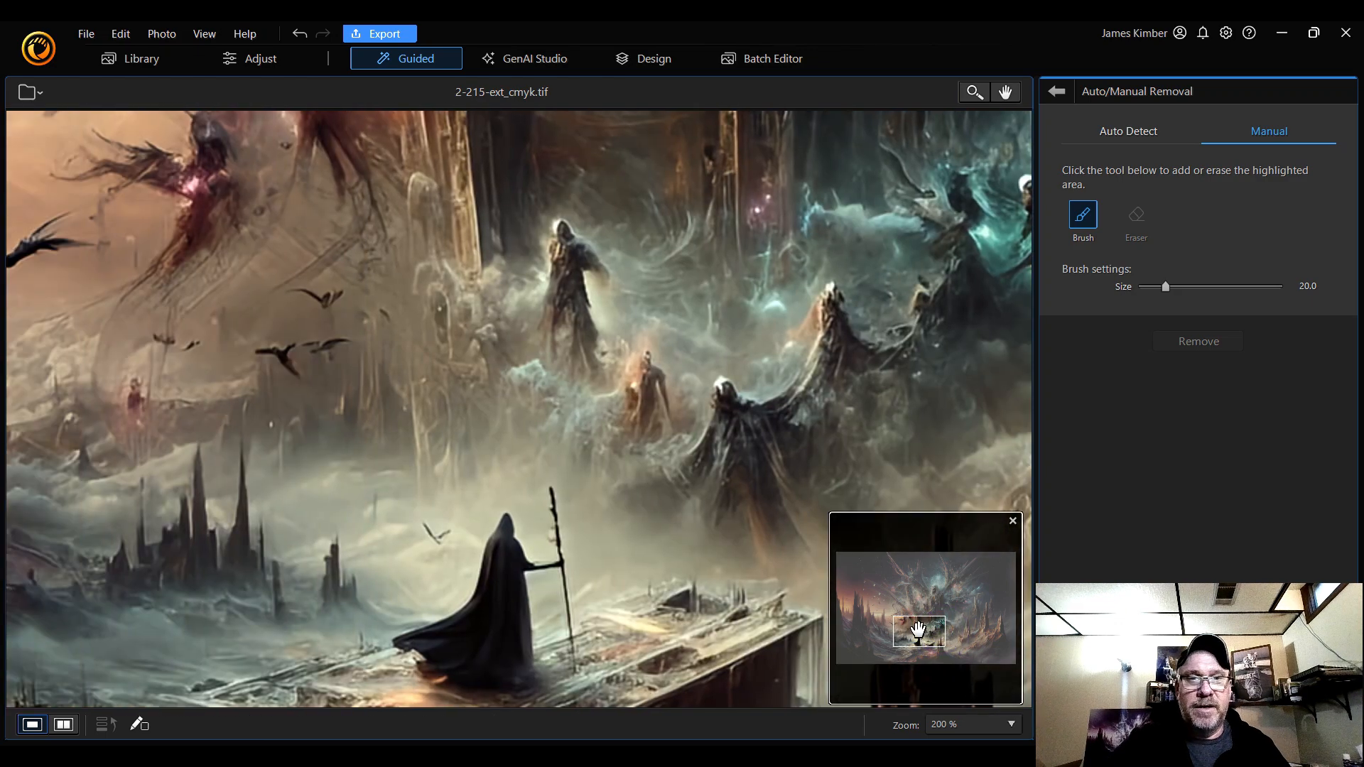
pyautogui.moveTo(430, 527); pyautogui.dragTo(435, 518)
pyautogui.moveTo(342, 349); pyautogui.dragTo(314, 348)
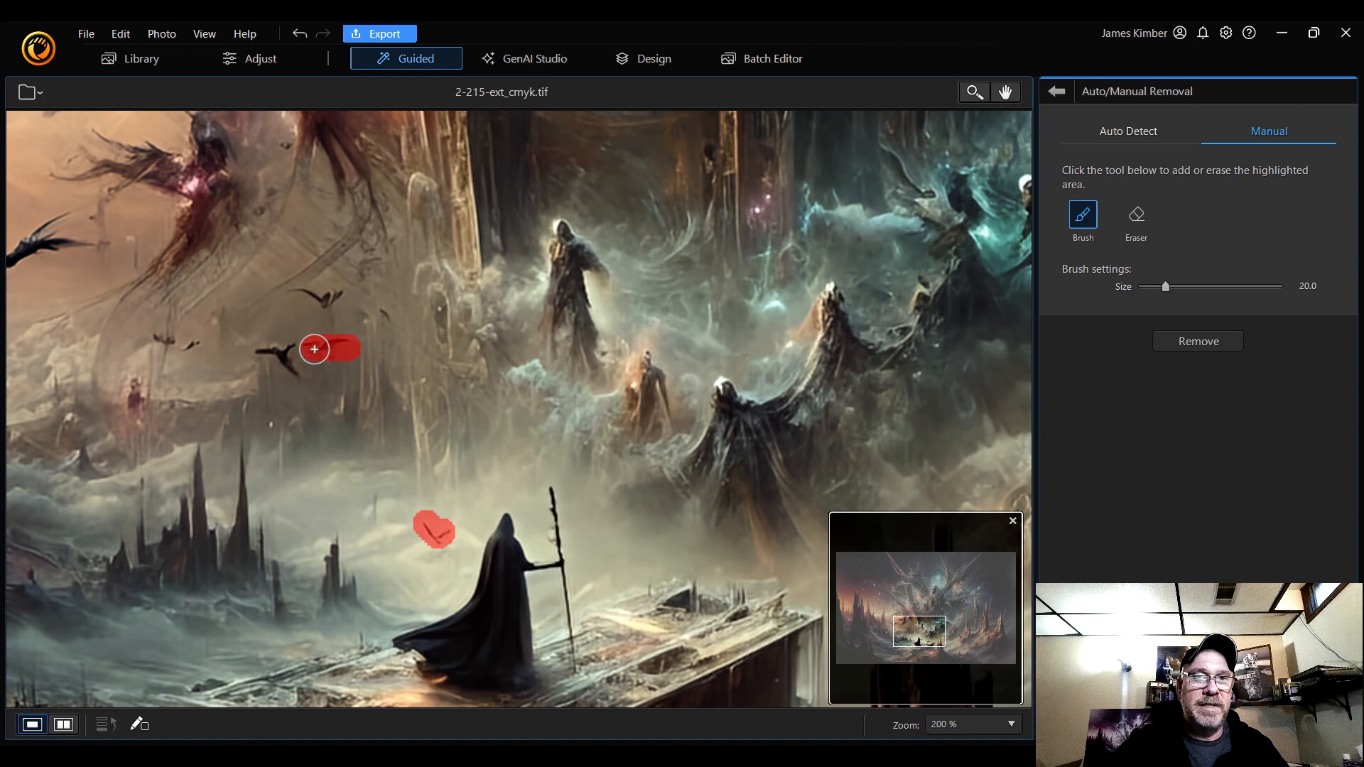
pyautogui.moveTo(387, 321)
pyautogui.mouseDown()
pyautogui.moveTo(297, 294)
pyautogui.moveTo(277, 364)
pyautogui.moveTo(292, 377)
pyautogui.moveTo(264, 355)
pyautogui.moveTo(144, 347)
pyautogui.mouseUp()
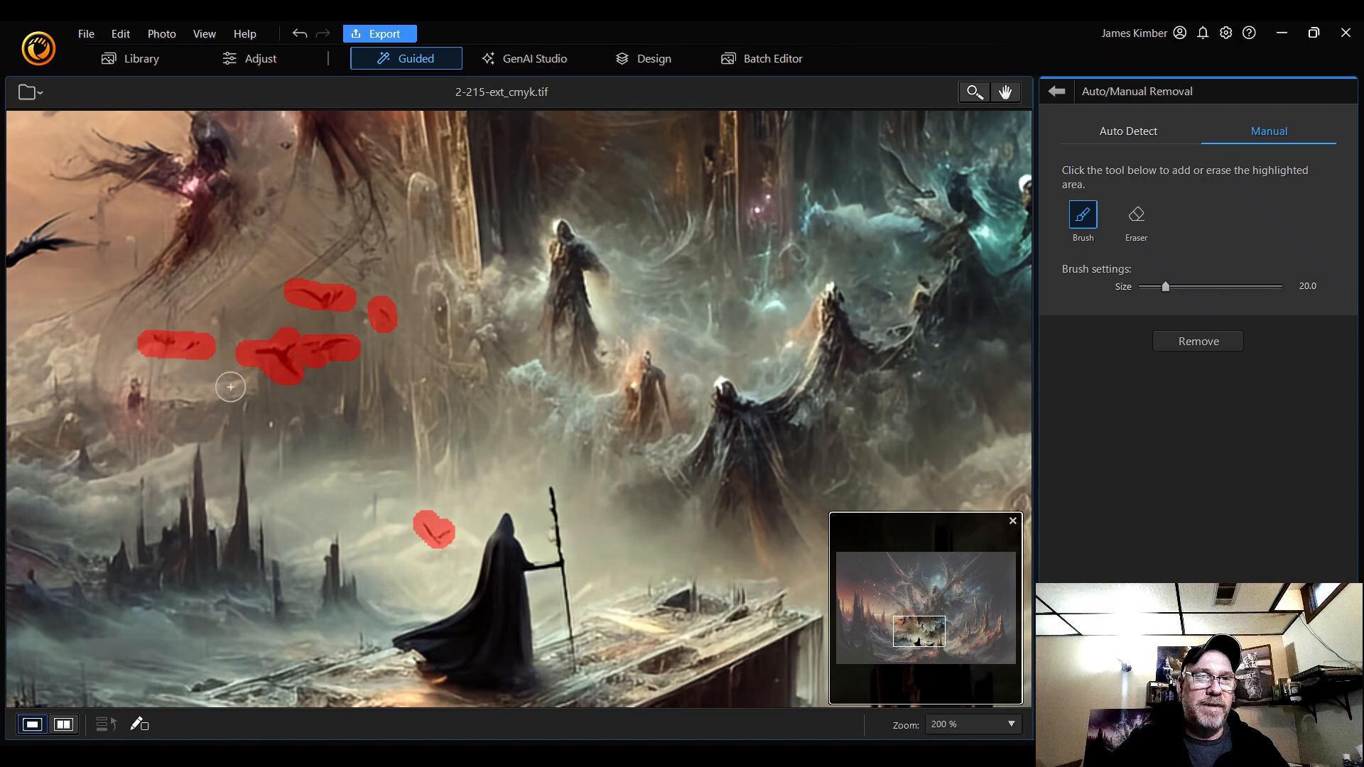
# - Mark the tiny reddish figure, the large bird and the small birds around it, and remove all marked objects
pyautogui.moveTo(929, 634)
pyautogui.mouseDown()
pyautogui.moveTo(936, 643)
pyautogui.moveTo(909, 623)
pyautogui.mouseUp()
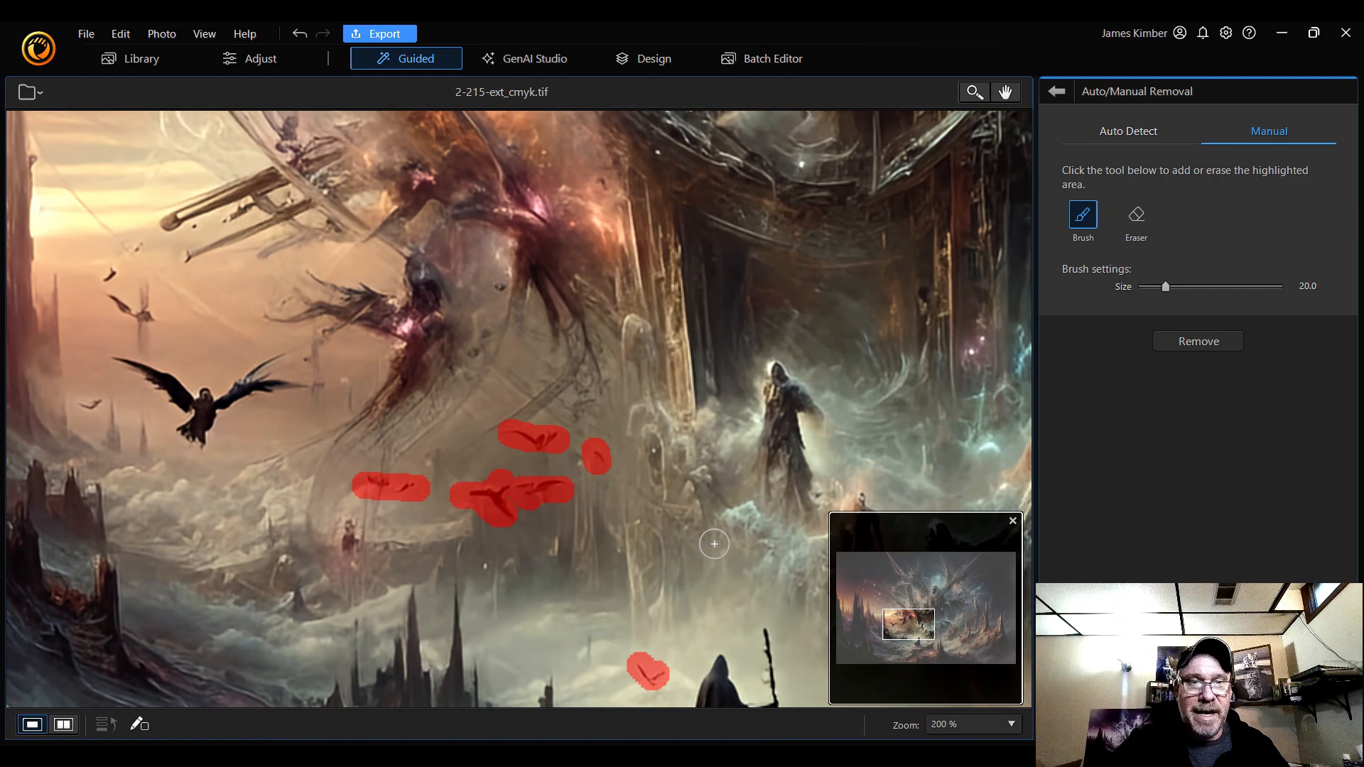
pyautogui.moveTo(357, 528); pyautogui.dragTo(354, 568)
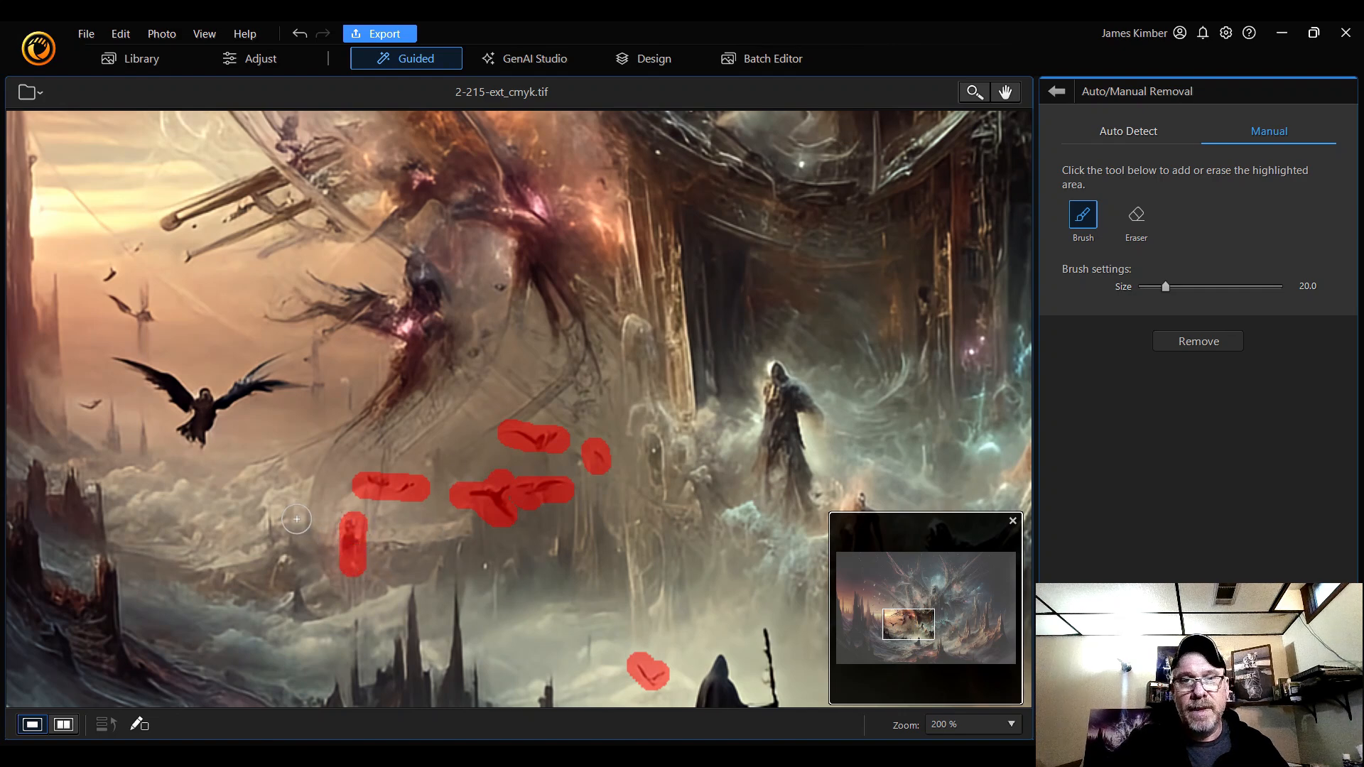
pyautogui.moveTo(306, 389)
pyautogui.mouseDown()
pyautogui.moveTo(247, 391)
pyautogui.moveTo(288, 360)
pyautogui.moveTo(192, 440)
pyautogui.moveTo(181, 432)
pyautogui.moveTo(209, 399)
pyautogui.moveTo(188, 405)
pyautogui.moveTo(106, 362)
pyautogui.moveTo(84, 408)
pyautogui.mouseUp()
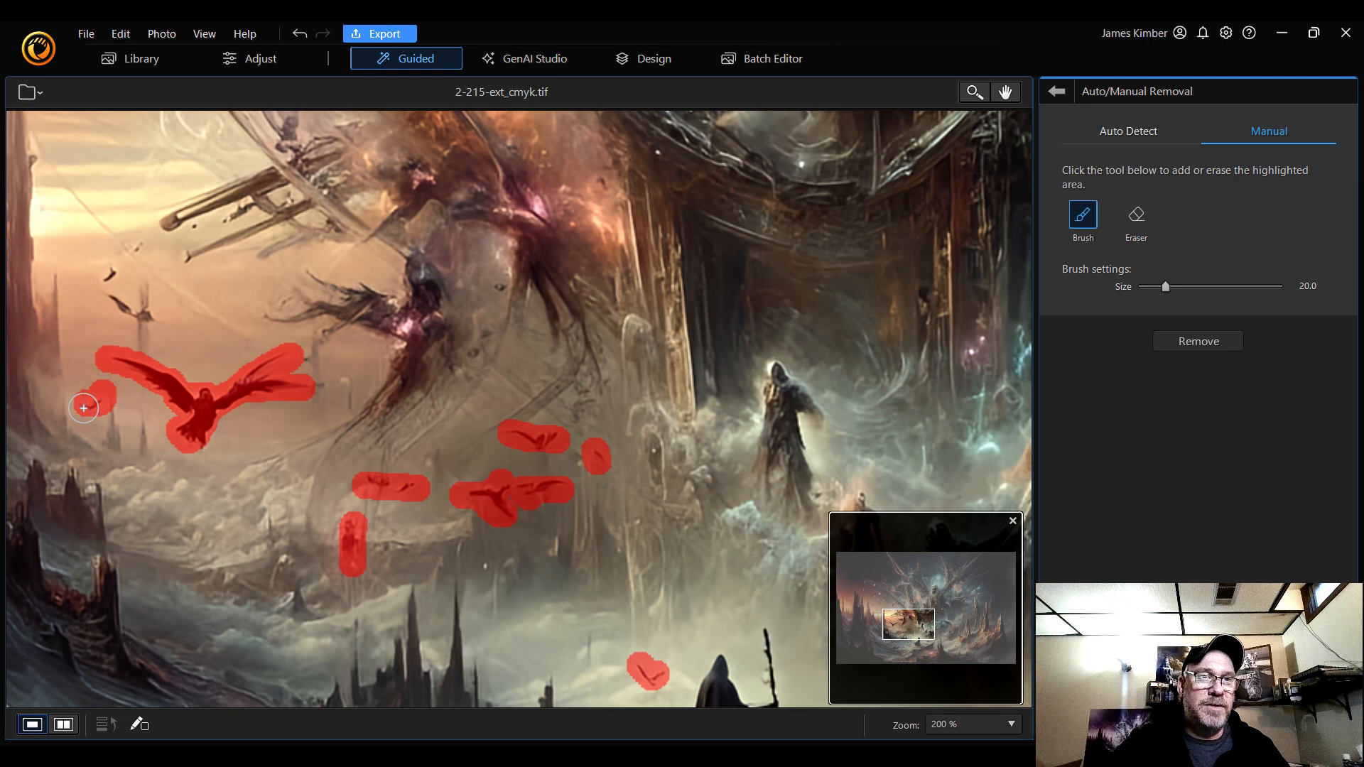
pyautogui.moveTo(103, 272); pyautogui.dragTo(157, 320)
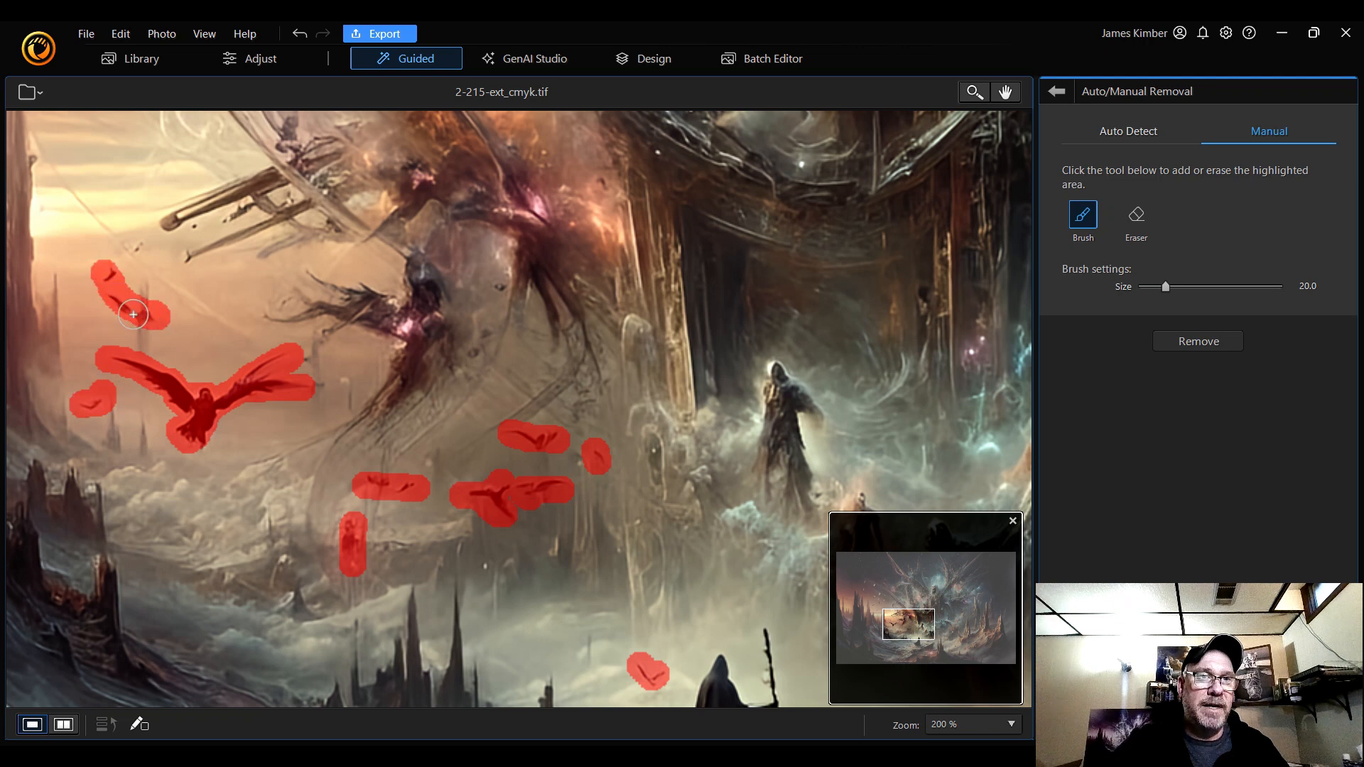
pyautogui.click(1218, 343)
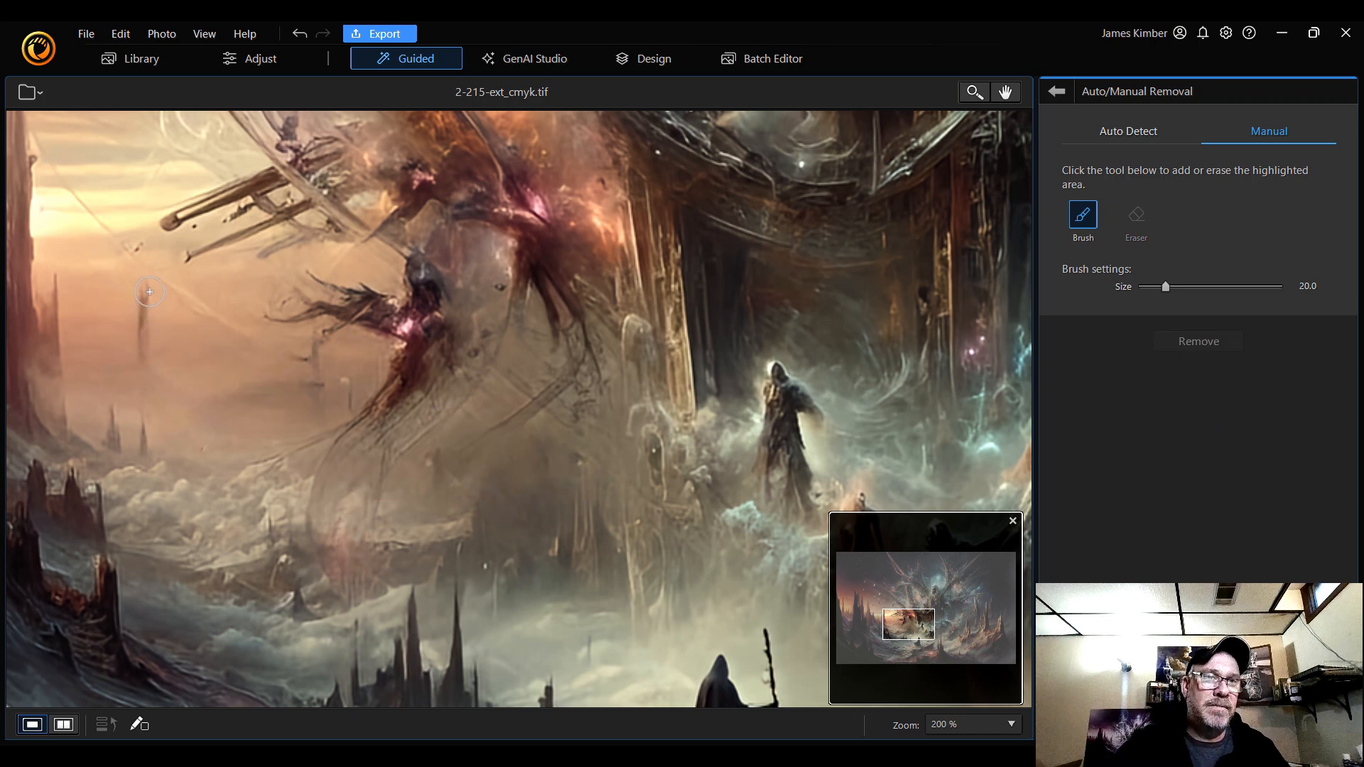
# - Mark the thin faint spires in the sunset sky and the small details in the clouds below, and remove them
pyautogui.moveTo(149, 291)
pyautogui.mouseDown()
pyautogui.moveTo(151, 453)
pyautogui.moveTo(112, 445)
pyautogui.mouseUp()
pyautogui.moveTo(290, 596)
pyautogui.mouseDown()
pyautogui.moveTo(294, 609)
pyautogui.moveTo(294, 586)
pyautogui.mouseUp()
pyautogui.moveTo(273, 535); pyautogui.dragTo(270, 531)
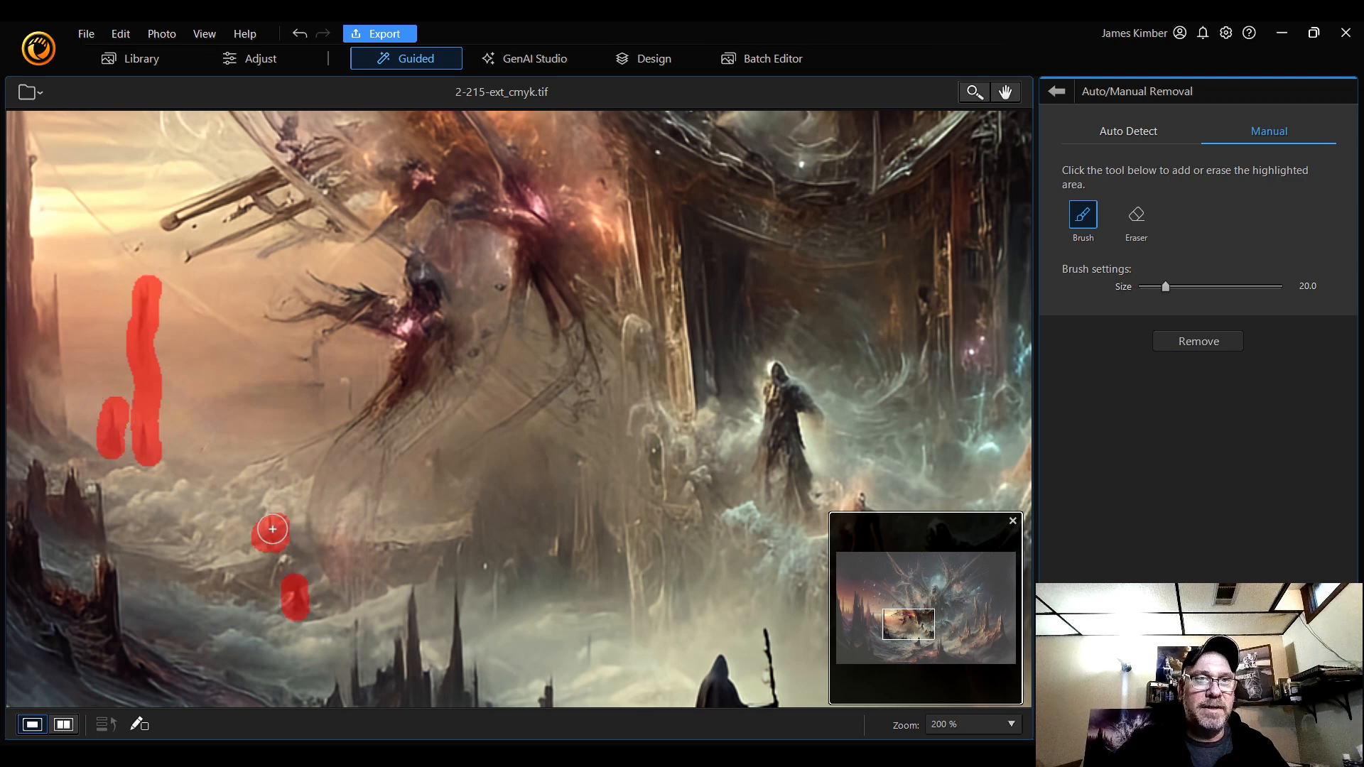
pyautogui.moveTo(307, 354)
pyautogui.mouseDown()
pyautogui.moveTo(316, 379)
pyautogui.moveTo(345, 390)
pyautogui.moveTo(346, 415)
pyautogui.moveTo(248, 404)
pyautogui.mouseUp()
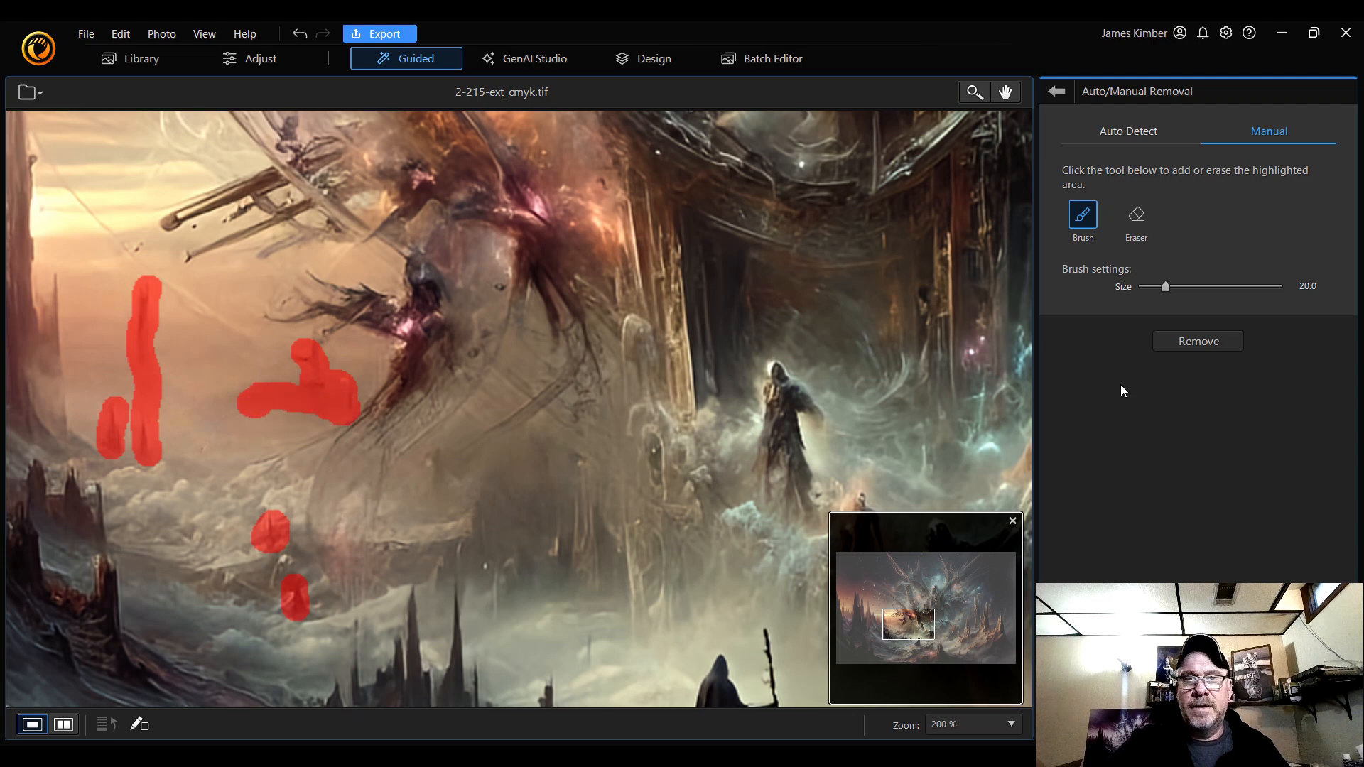
pyautogui.click(1208, 350)
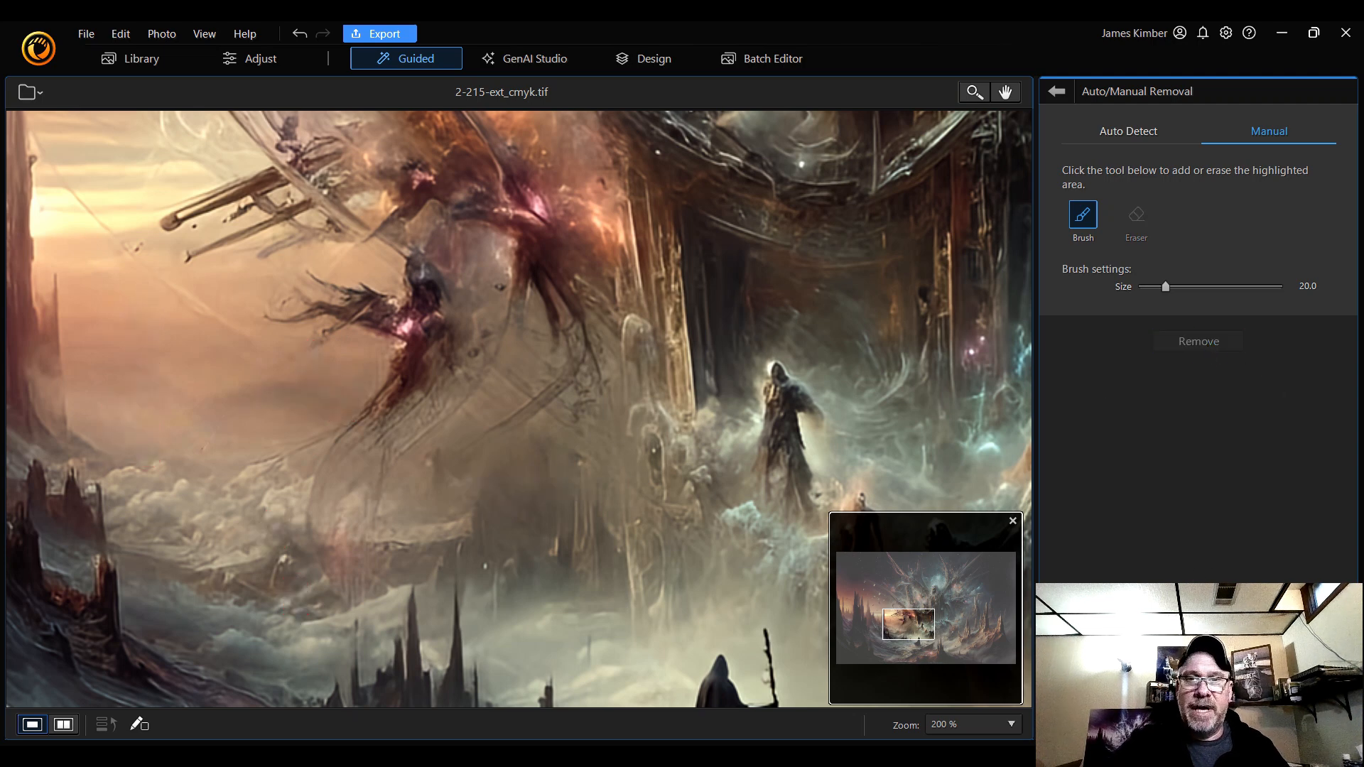
# - Remove the horn-like poles jutting out below the curved structure, along with the speck beside them and the small figure above
pyautogui.moveTo(924, 622); pyautogui.dragTo(888, 605)
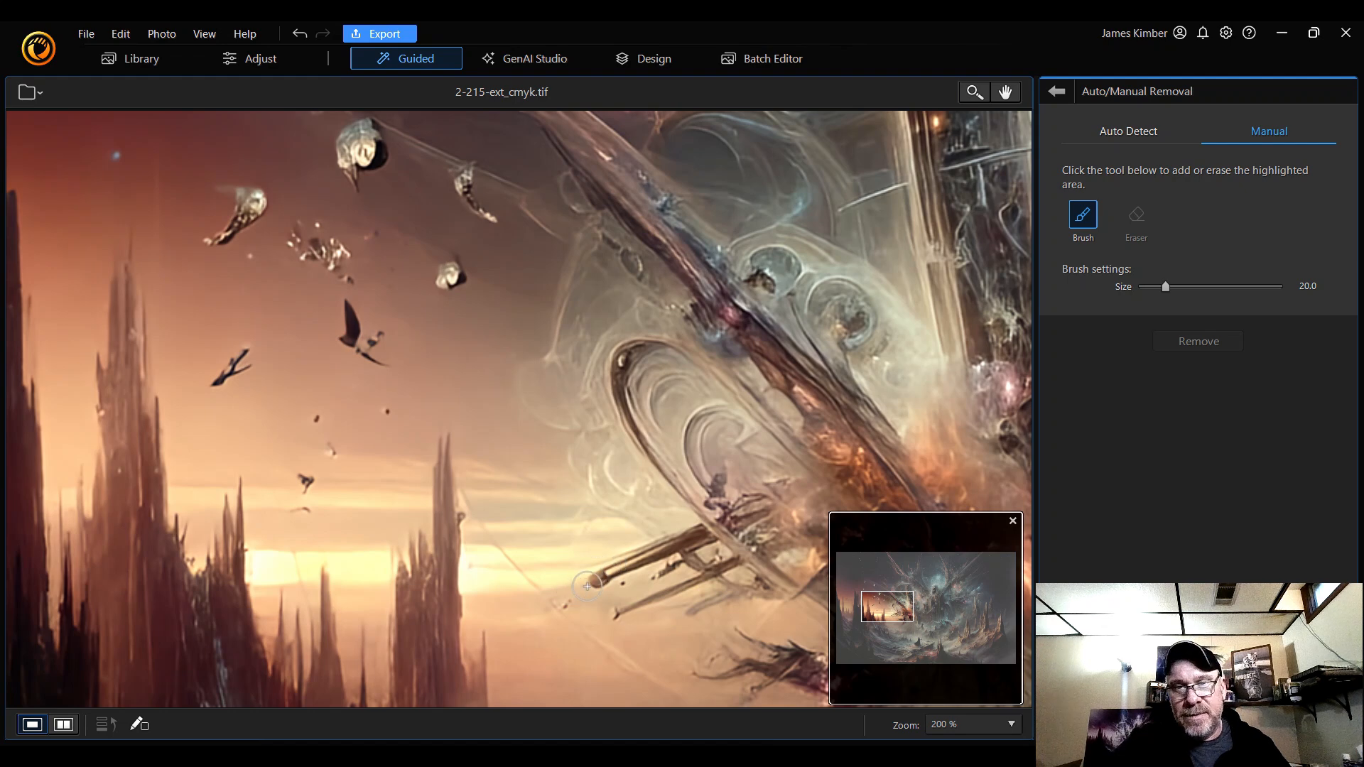
pyautogui.click(566, 607)
pyautogui.moveTo(612, 613)
pyautogui.mouseDown()
pyautogui.moveTo(718, 572)
pyautogui.moveTo(750, 591)
pyautogui.moveTo(692, 562)
pyautogui.moveTo(697, 537)
pyautogui.moveTo(597, 585)
pyautogui.moveTo(723, 553)
pyautogui.mouseUp()
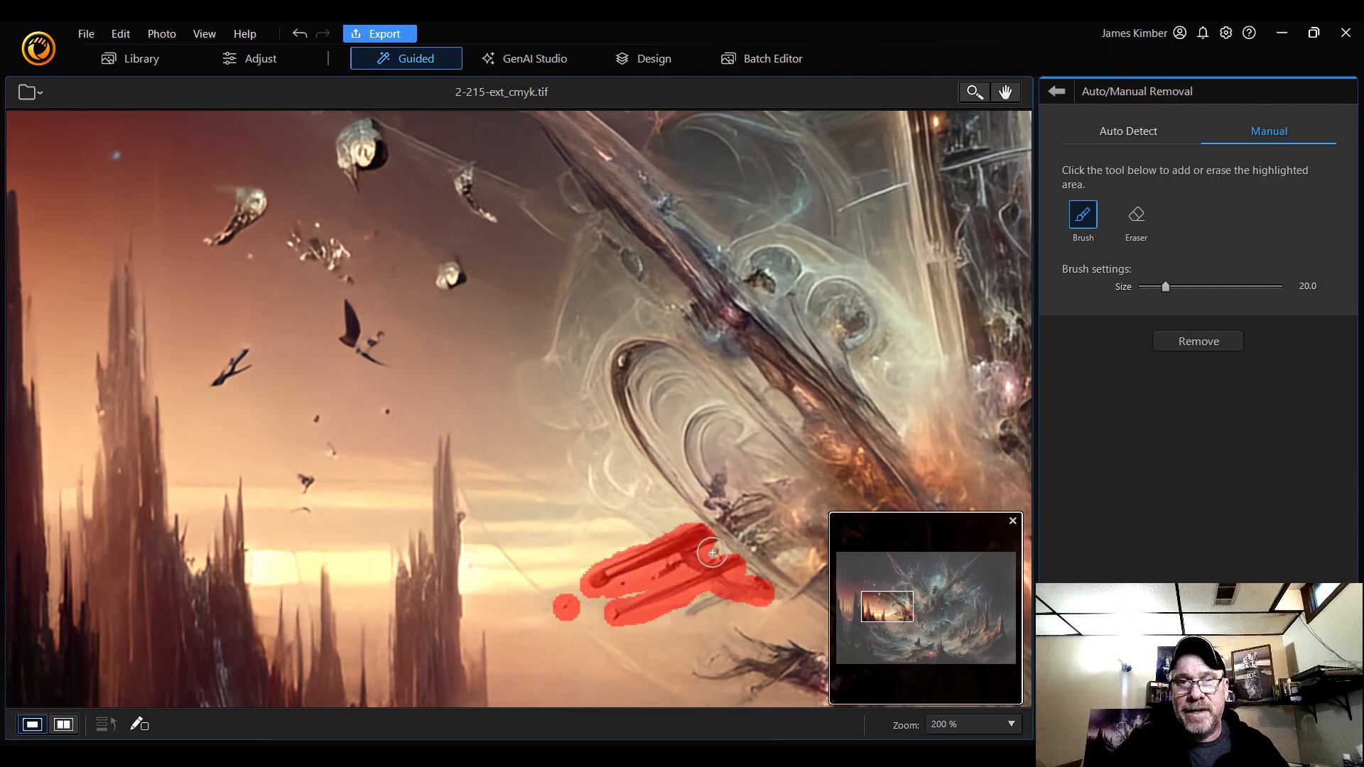
pyautogui.moveTo(722, 490)
pyautogui.mouseDown()
pyautogui.moveTo(767, 534)
pyautogui.moveTo(718, 503)
pyautogui.moveTo(765, 528)
pyautogui.moveTo(760, 504)
pyautogui.moveTo(745, 501)
pyautogui.moveTo(750, 533)
pyautogui.mouseUp()
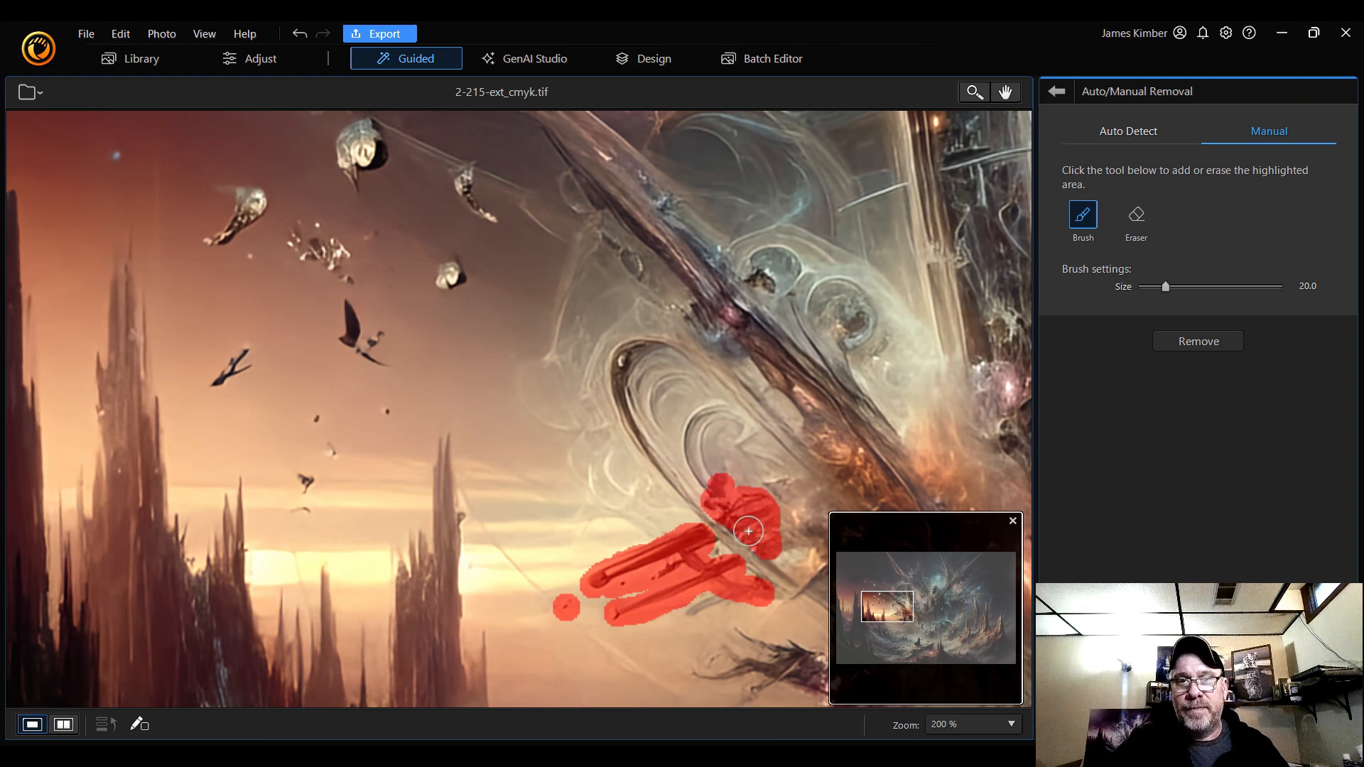
pyautogui.click(1217, 346)
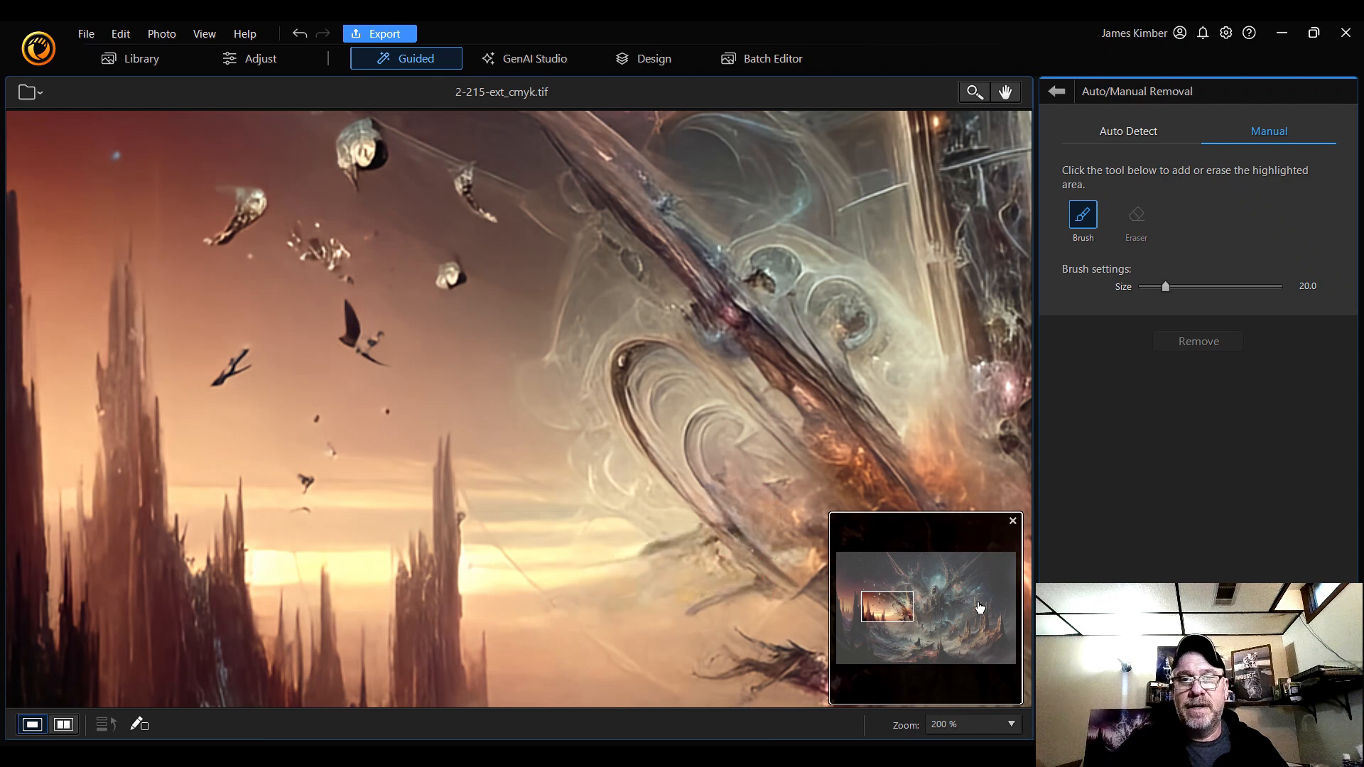
# - Mark the leftover streaks where the poles jutted out below the curved structure, and remove them
pyautogui.moveTo(741, 589); pyautogui.dragTo(680, 608)
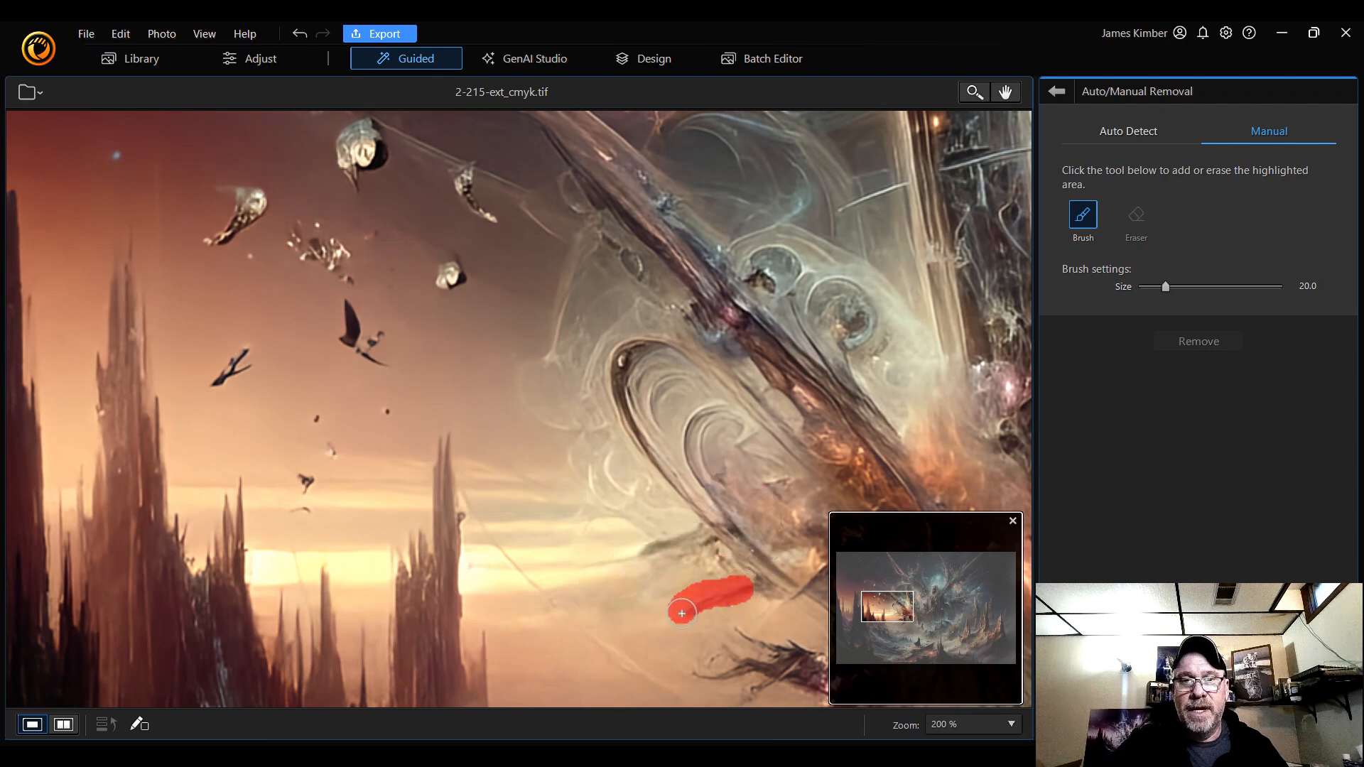
pyautogui.moveTo(687, 551)
pyautogui.mouseDown()
pyautogui.moveTo(697, 535)
pyautogui.moveTo(683, 558)
pyautogui.moveTo(588, 576)
pyautogui.mouseUp()
pyautogui.click(1199, 342)
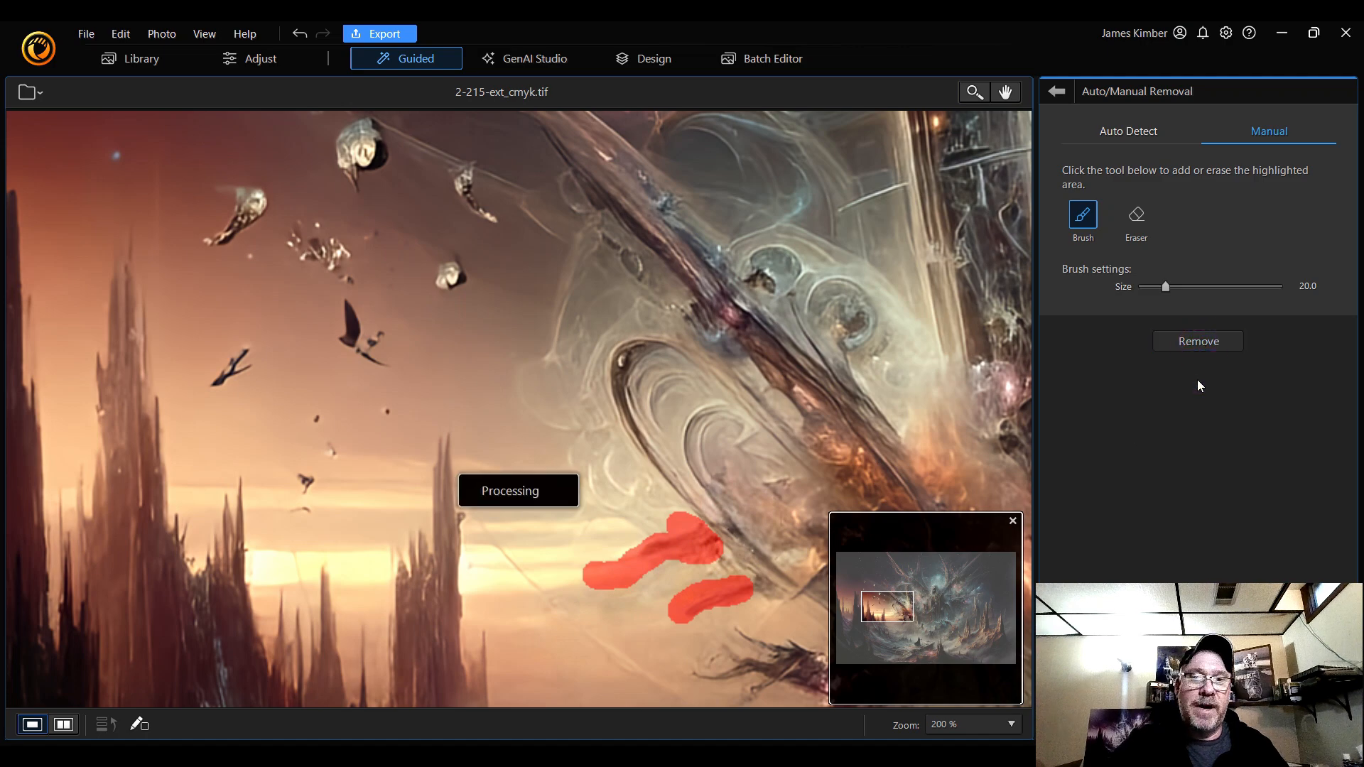
# - Remove the wispy wing on the dark purple figure and the thin line running from it up to the tall spire
pyautogui.click(903, 610)
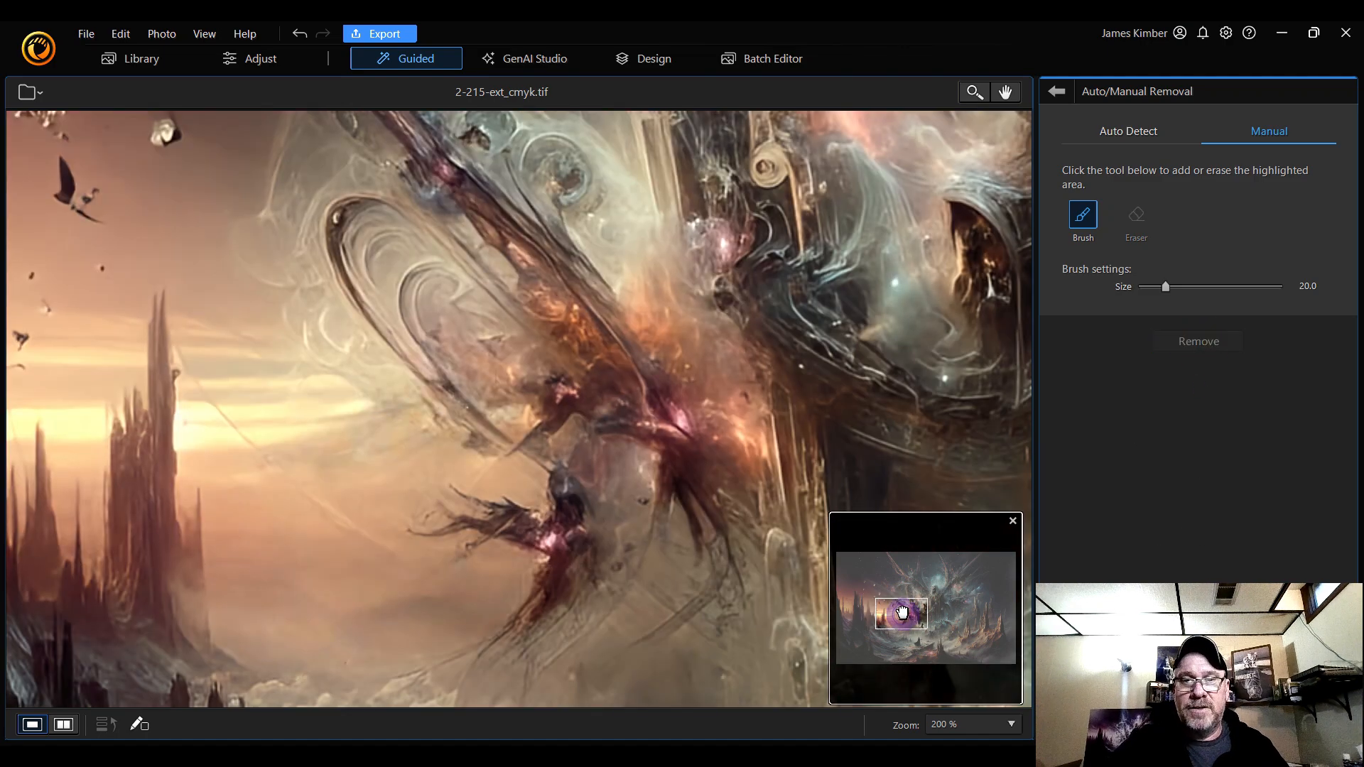
pyautogui.moveTo(902, 613); pyautogui.dragTo(904, 621)
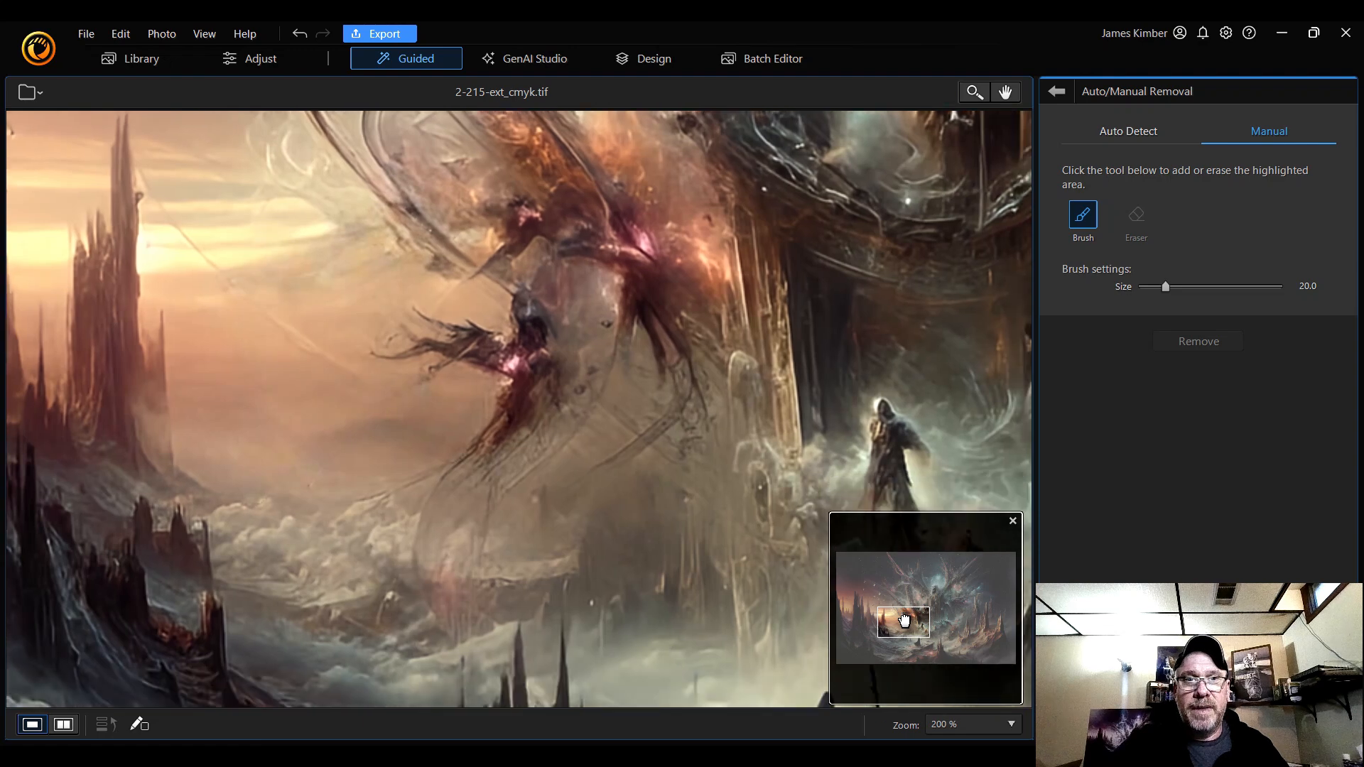
pyautogui.moveTo(424, 315)
pyautogui.mouseDown()
pyautogui.moveTo(505, 342)
pyautogui.moveTo(494, 373)
pyautogui.moveTo(450, 347)
pyautogui.moveTo(377, 359)
pyautogui.moveTo(423, 331)
pyautogui.moveTo(417, 376)
pyautogui.moveTo(447, 377)
pyautogui.moveTo(483, 346)
pyautogui.moveTo(435, 376)
pyautogui.moveTo(482, 348)
pyautogui.mouseUp()
pyautogui.moveTo(384, 376)
pyautogui.mouseDown()
pyautogui.moveTo(324, 367)
pyautogui.moveTo(235, 301)
pyautogui.moveTo(157, 192)
pyautogui.mouseUp()
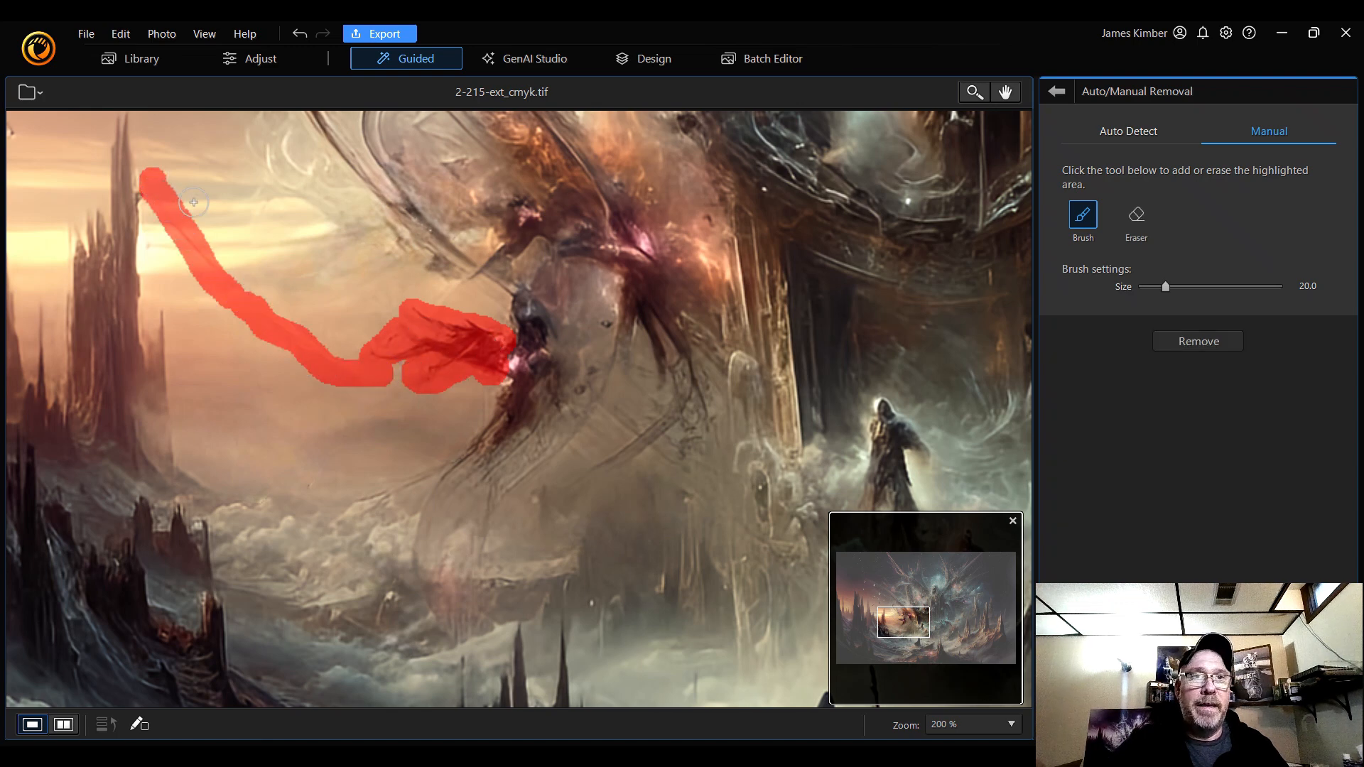
pyautogui.click(1213, 349)
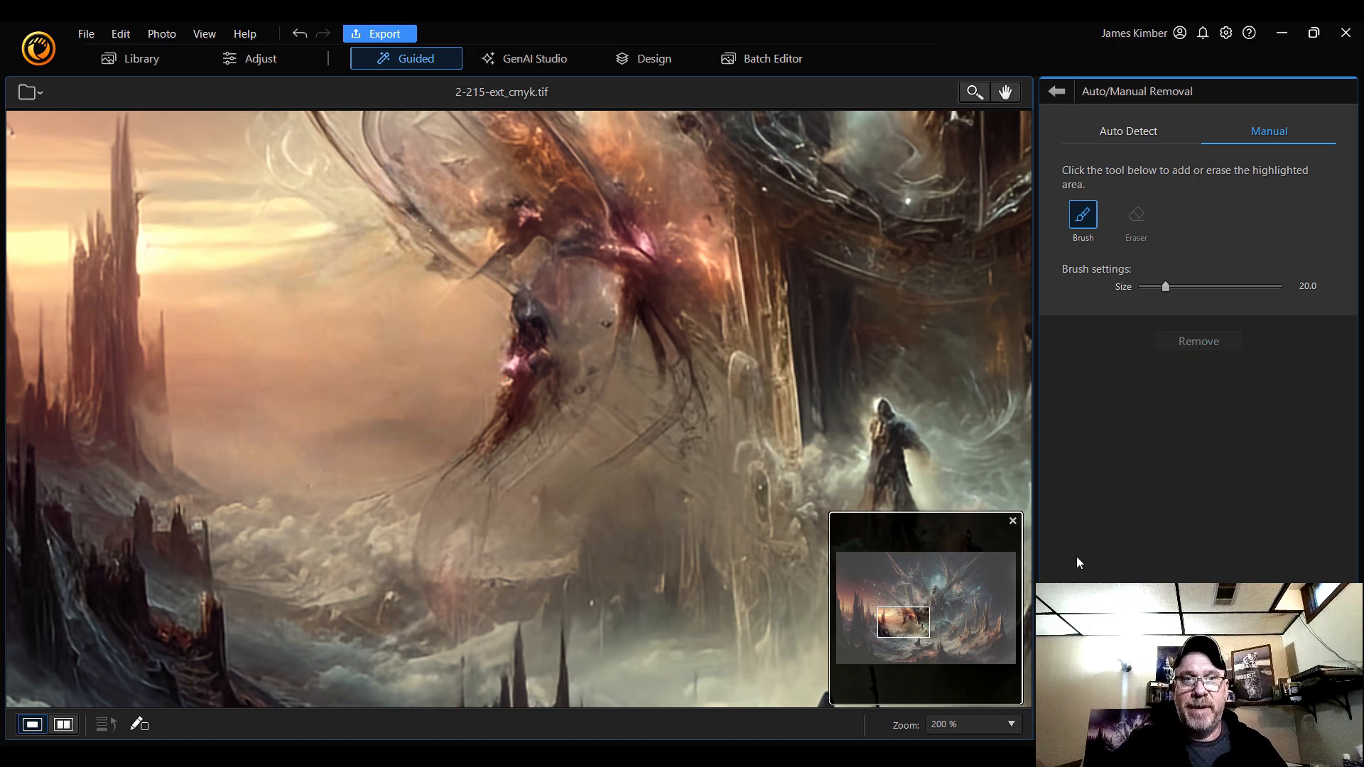
# - Mark the small flying creature and the horned shape above it in the mist beside the golden spires, and remove them
pyautogui.moveTo(904, 619)
pyautogui.mouseDown()
pyautogui.moveTo(939, 630)
pyautogui.moveTo(941, 610)
pyautogui.moveTo(950, 631)
pyautogui.moveTo(962, 613)
pyautogui.mouseUp()
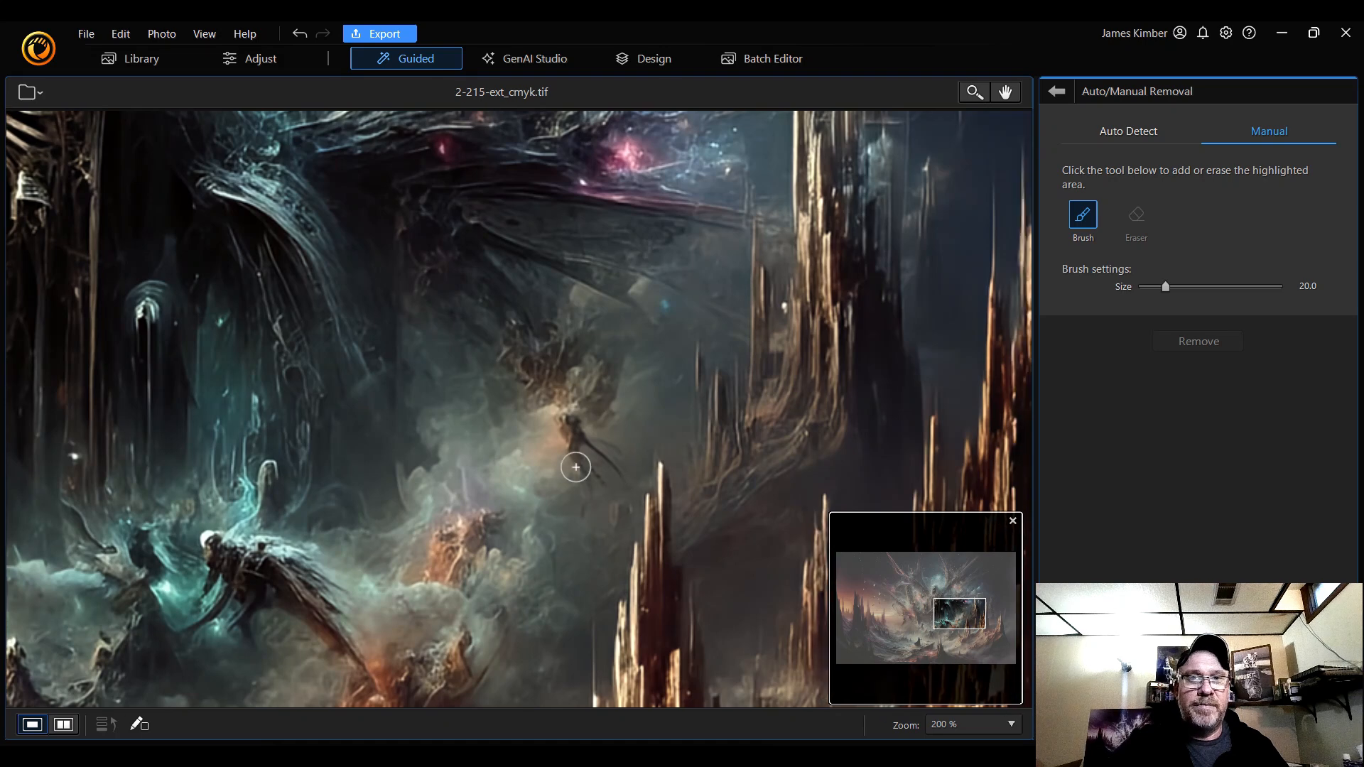
pyautogui.moveTo(572, 466)
pyautogui.mouseDown()
pyautogui.moveTo(582, 479)
pyautogui.moveTo(572, 430)
pyautogui.moveTo(609, 459)
pyautogui.moveTo(585, 503)
pyautogui.mouseUp()
pyautogui.moveTo(568, 420)
pyautogui.mouseDown()
pyautogui.moveTo(513, 357)
pyautogui.moveTo(524, 331)
pyautogui.moveTo(630, 347)
pyautogui.moveTo(614, 426)
pyautogui.moveTo(620, 368)
pyautogui.moveTo(596, 412)
pyautogui.moveTo(566, 396)
pyautogui.moveTo(582, 360)
pyautogui.moveTo(573, 391)
pyautogui.moveTo(547, 381)
pyautogui.moveTo(540, 345)
pyautogui.moveTo(570, 386)
pyautogui.mouseUp()
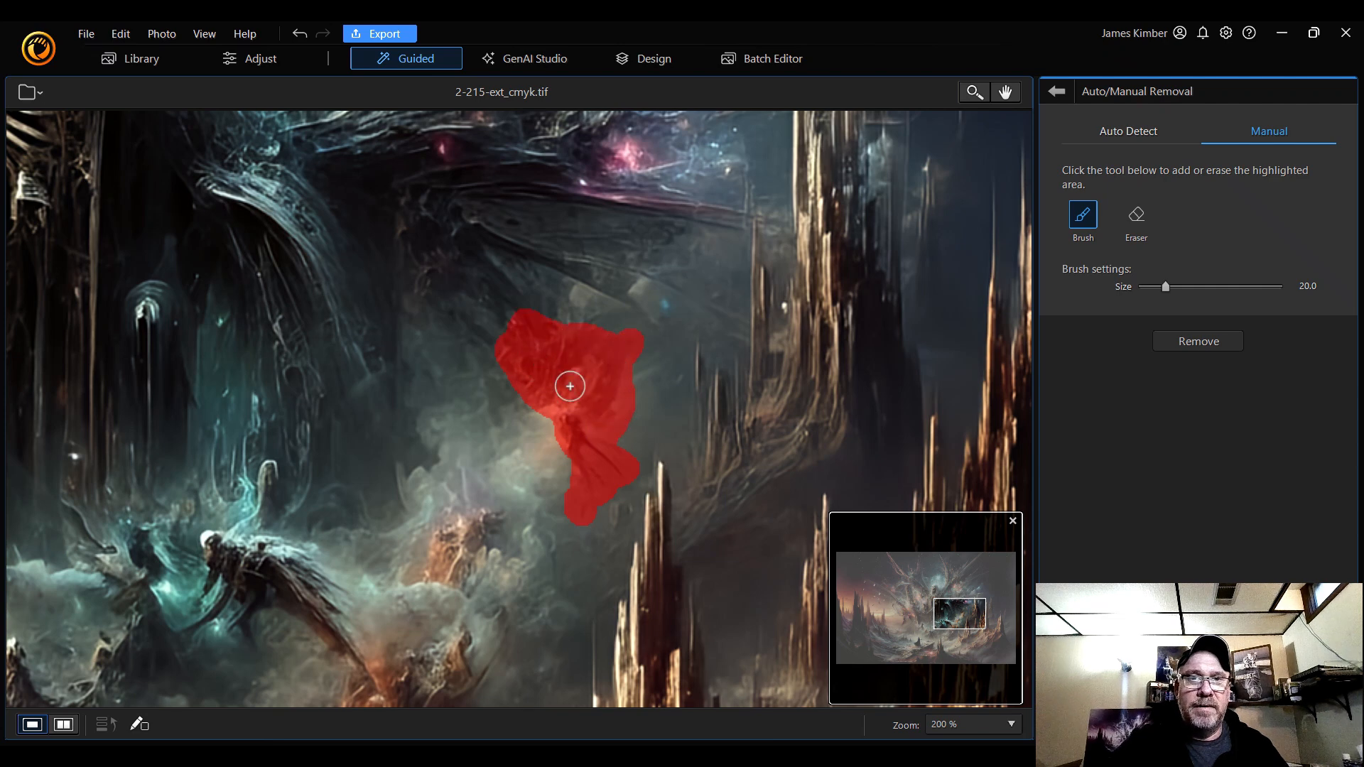
pyautogui.click(1204, 343)
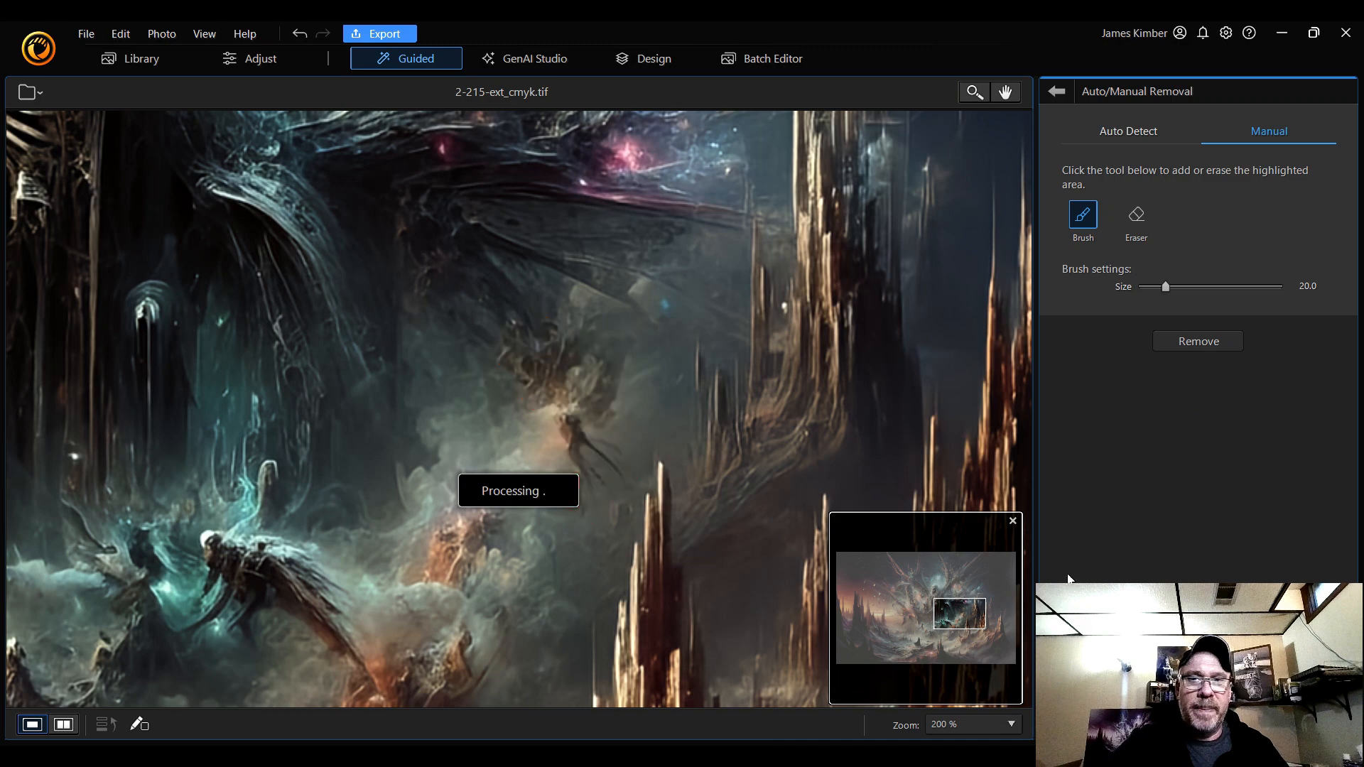
# - Mark the white-headed winged creature beside the teal glow, including the curved shape above its head, and remove it
pyautogui.moveTo(963, 619); pyautogui.dragTo(942, 625)
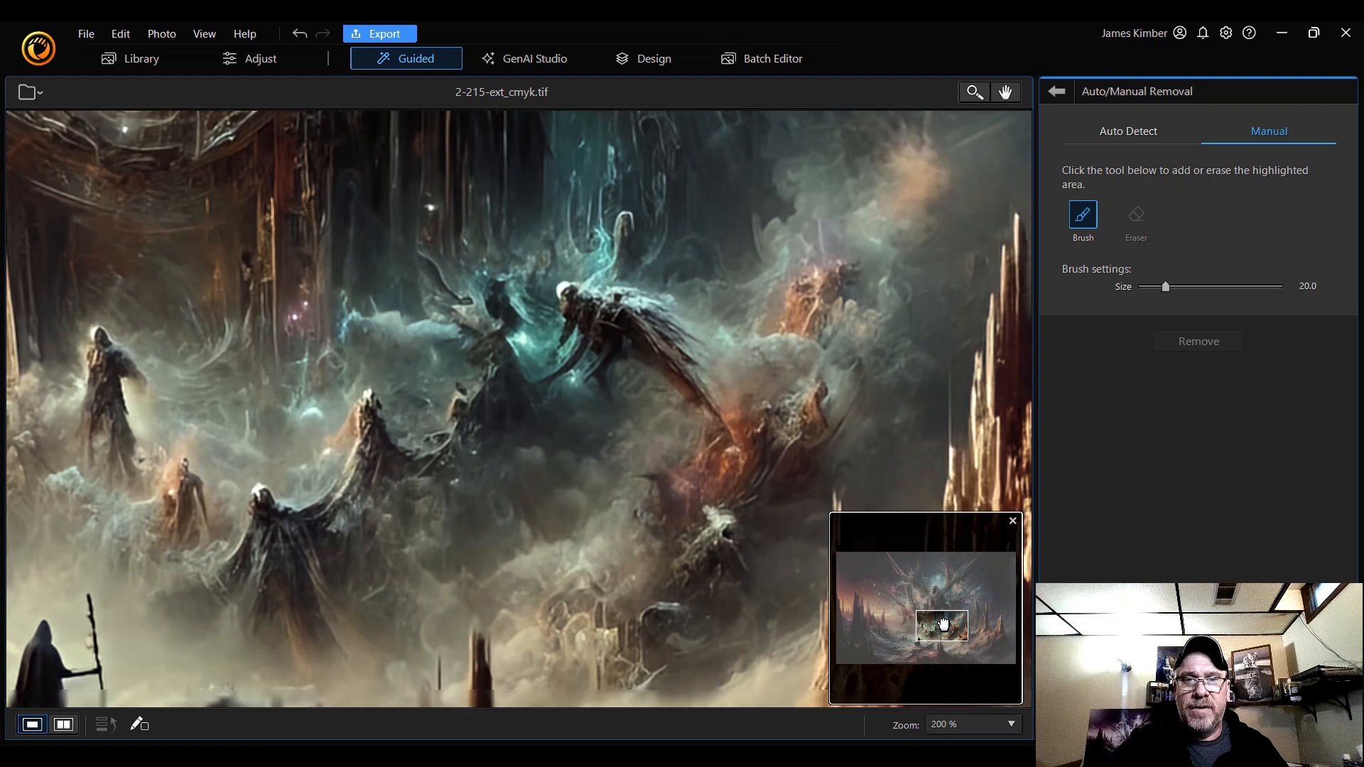
pyautogui.moveTo(564, 290)
pyautogui.mouseDown()
pyautogui.moveTo(638, 308)
pyautogui.moveTo(709, 376)
pyautogui.moveTo(719, 422)
pyautogui.moveTo(619, 324)
pyautogui.moveTo(585, 313)
pyautogui.moveTo(547, 379)
pyautogui.moveTo(590, 347)
pyautogui.moveTo(591, 326)
pyautogui.moveTo(613, 349)
pyautogui.moveTo(604, 387)
pyautogui.moveTo(617, 395)
pyautogui.moveTo(601, 370)
pyautogui.moveTo(633, 351)
pyautogui.moveTo(709, 389)
pyautogui.moveTo(686, 342)
pyautogui.moveTo(638, 301)
pyautogui.moveTo(574, 292)
pyautogui.moveTo(618, 252)
pyautogui.moveTo(624, 221)
pyautogui.mouseUp()
pyautogui.moveTo(579, 289)
pyautogui.mouseDown()
pyautogui.moveTo(522, 284)
pyautogui.moveTo(565, 314)
pyautogui.moveTo(608, 316)
pyautogui.mouseUp()
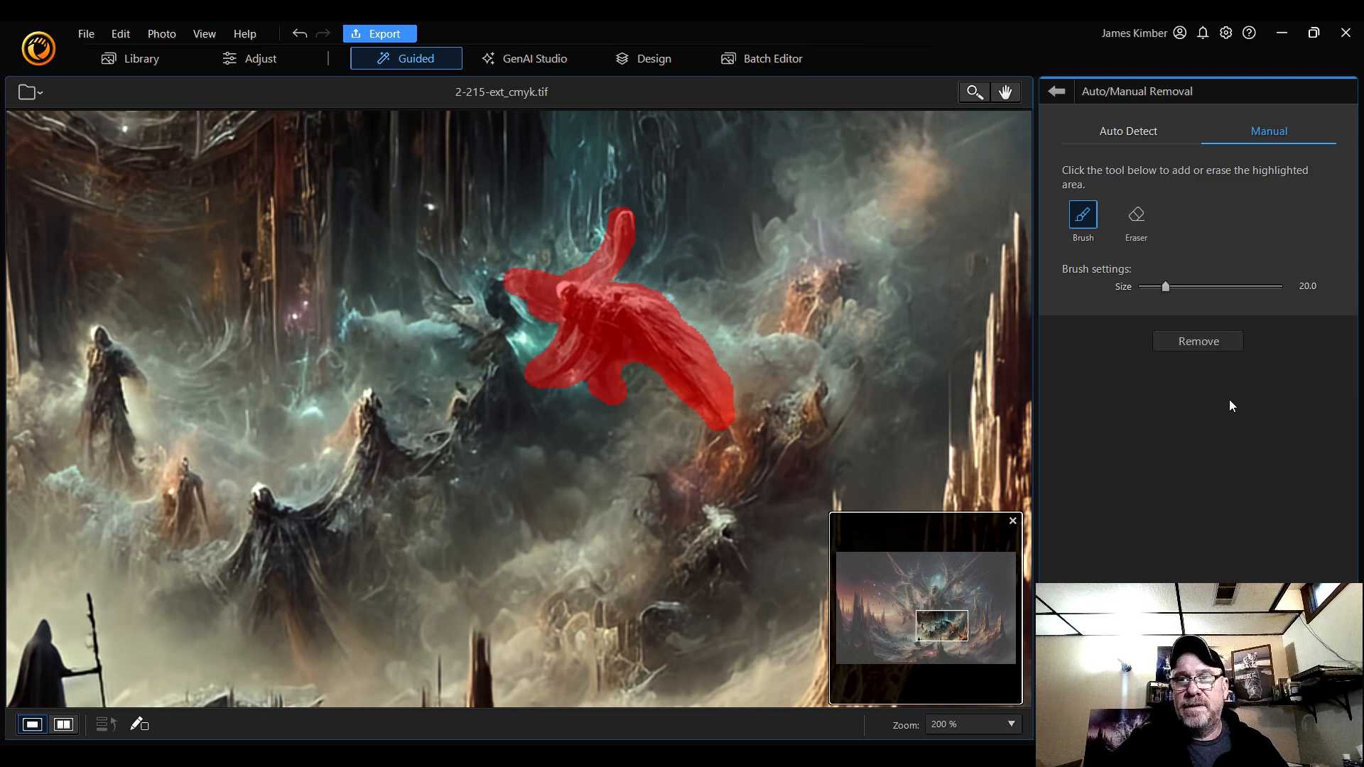
pyautogui.click(1213, 342)
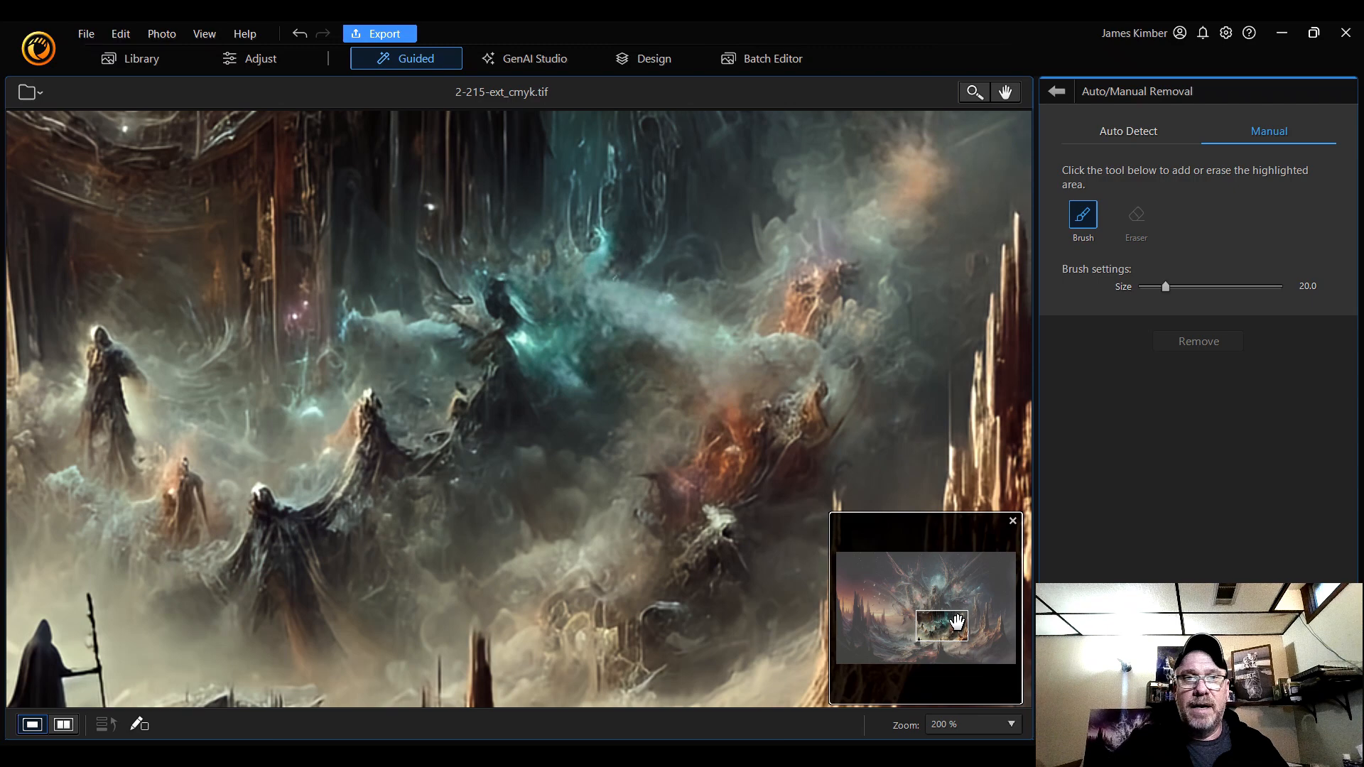
# - Mark the dark winged figure in the teal glow and the rocky mass beneath it, and remove them
pyautogui.moveTo(957, 622); pyautogui.dragTo(939, 625)
pyautogui.moveTo(442, 297)
pyautogui.mouseDown()
pyautogui.moveTo(548, 362)
pyautogui.moveTo(490, 362)
pyautogui.moveTo(542, 439)
pyautogui.moveTo(521, 432)
pyautogui.moveTo(518, 402)
pyautogui.mouseUp()
pyautogui.moveTo(507, 433)
pyautogui.mouseDown()
pyautogui.moveTo(470, 492)
pyautogui.moveTo(515, 467)
pyautogui.moveTo(492, 465)
pyautogui.moveTo(488, 479)
pyautogui.moveTo(552, 473)
pyautogui.moveTo(489, 521)
pyautogui.moveTo(514, 514)
pyautogui.moveTo(550, 451)
pyautogui.mouseUp()
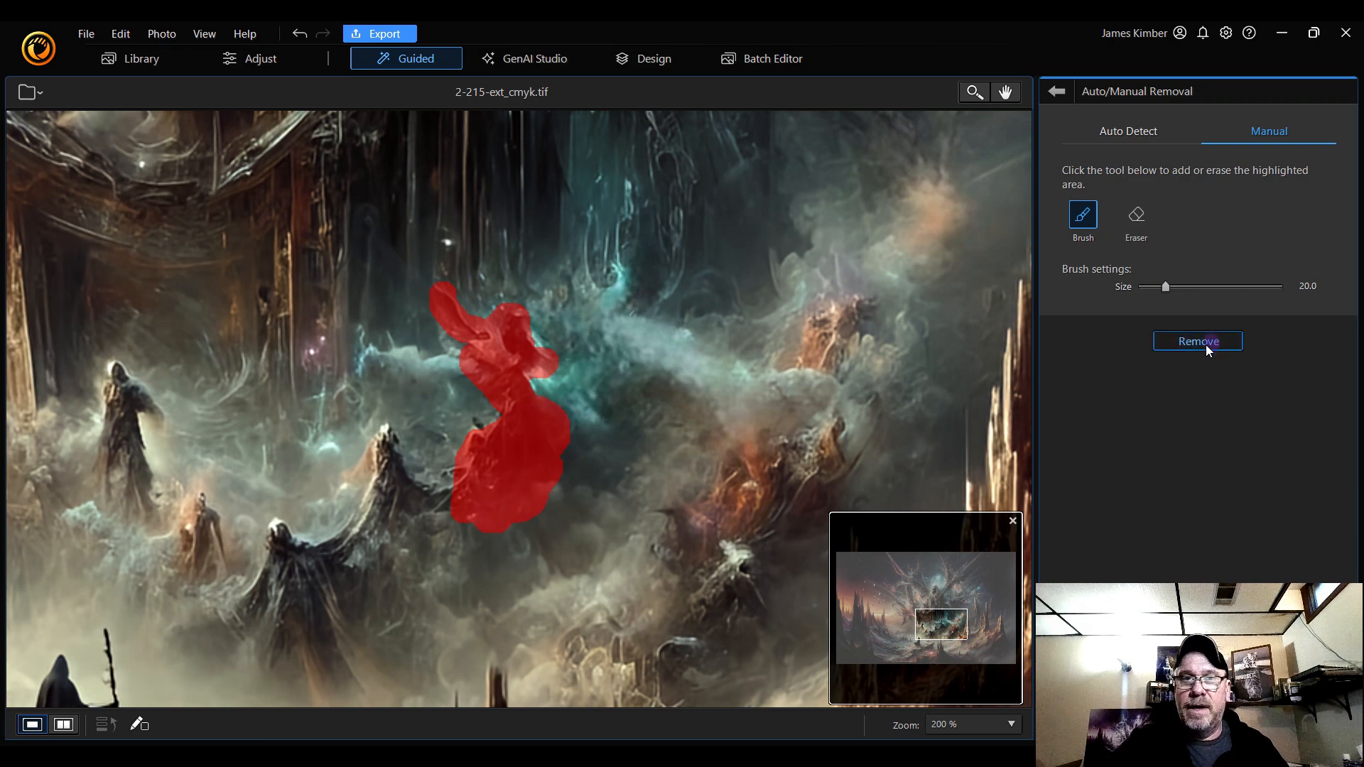
pyautogui.click(1205, 344)
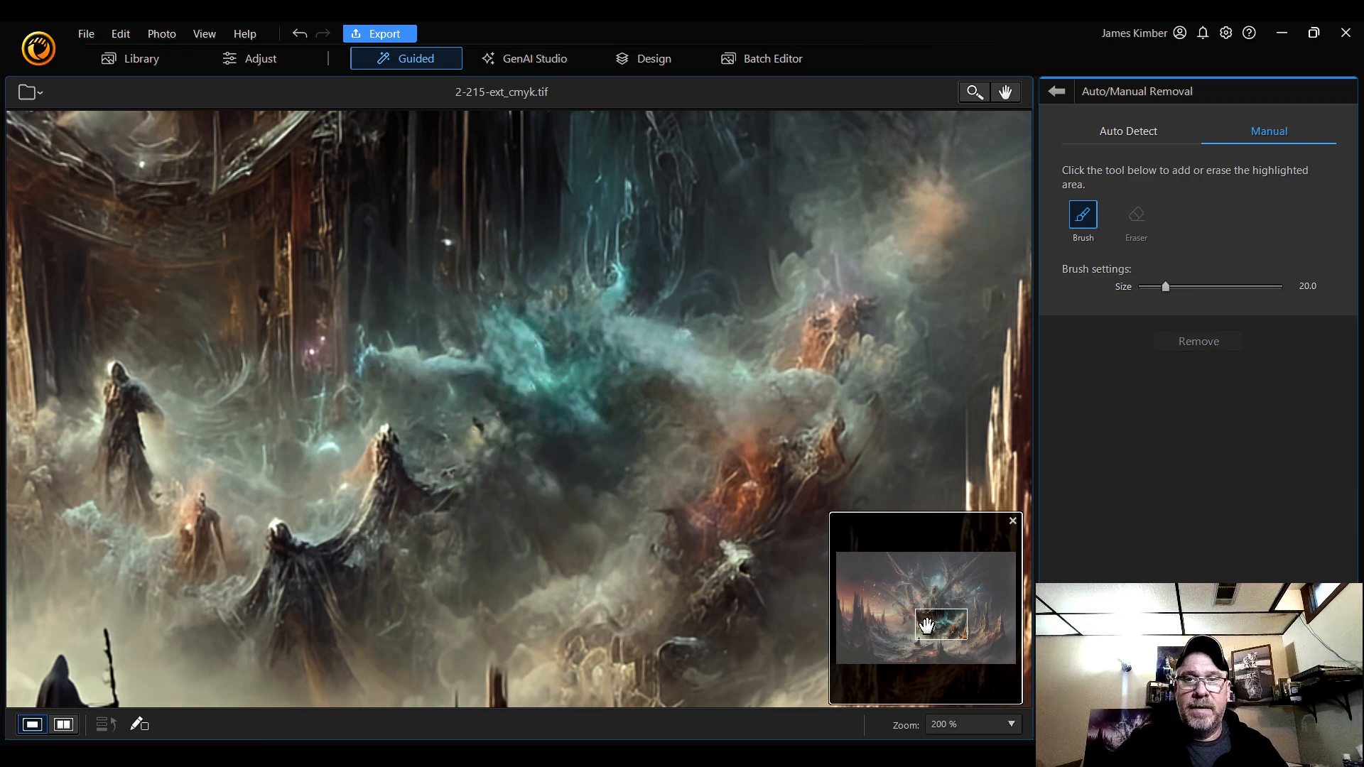
# - Remove the leftover speck below the teal glow, and the pale-headed creature and bony debris beneath the fiery rocks
pyautogui.moveTo(940, 625); pyautogui.dragTo(945, 632)
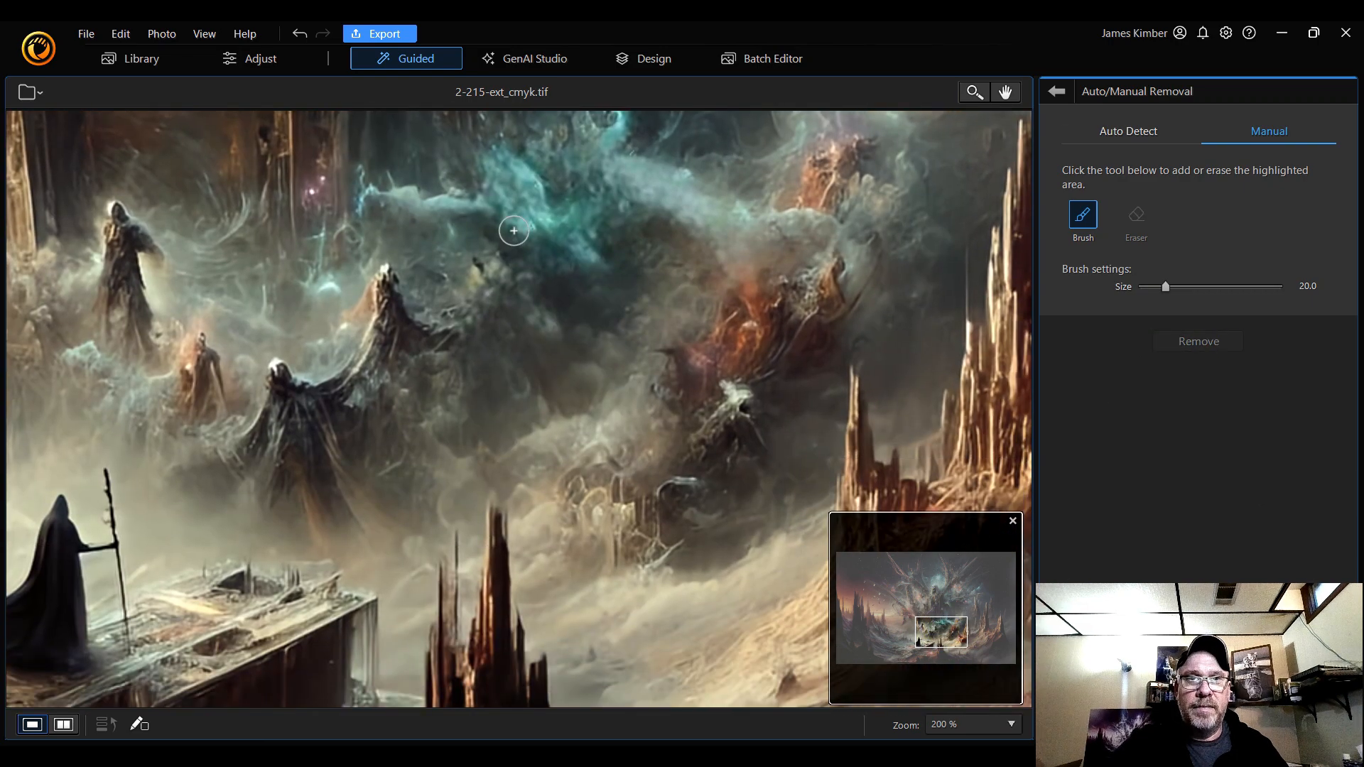
pyautogui.click(481, 260)
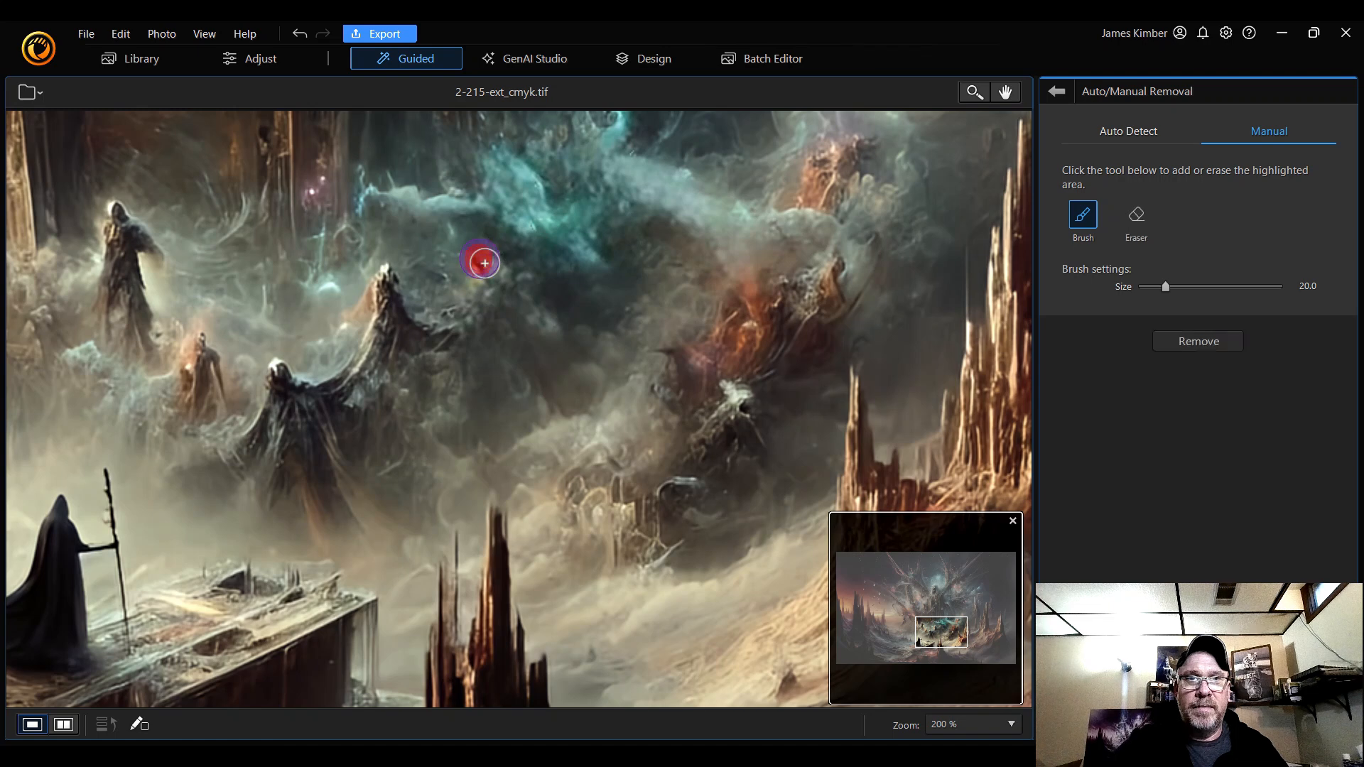
pyautogui.click(1212, 346)
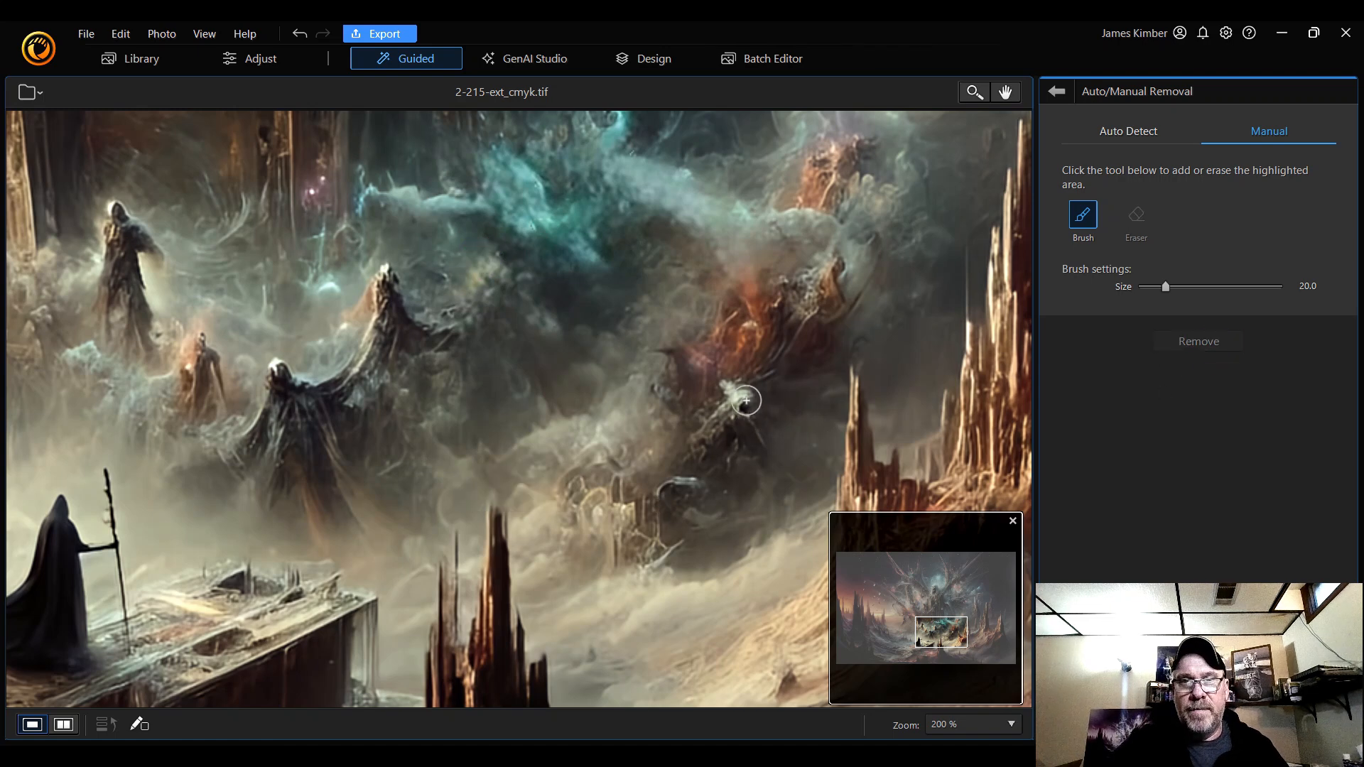
pyautogui.moveTo(734, 398)
pyautogui.mouseDown()
pyautogui.moveTo(761, 445)
pyautogui.moveTo(723, 424)
pyautogui.moveTo(702, 449)
pyautogui.moveTo(732, 444)
pyautogui.moveTo(659, 505)
pyautogui.moveTo(654, 557)
pyautogui.moveTo(670, 556)
pyautogui.moveTo(680, 548)
pyautogui.moveTo(652, 557)
pyautogui.moveTo(632, 530)
pyautogui.moveTo(620, 483)
pyautogui.moveTo(573, 493)
pyautogui.moveTo(570, 519)
pyautogui.moveTo(614, 543)
pyautogui.moveTo(613, 520)
pyautogui.moveTo(586, 510)
pyautogui.moveTo(614, 501)
pyautogui.moveTo(617, 568)
pyautogui.mouseUp()
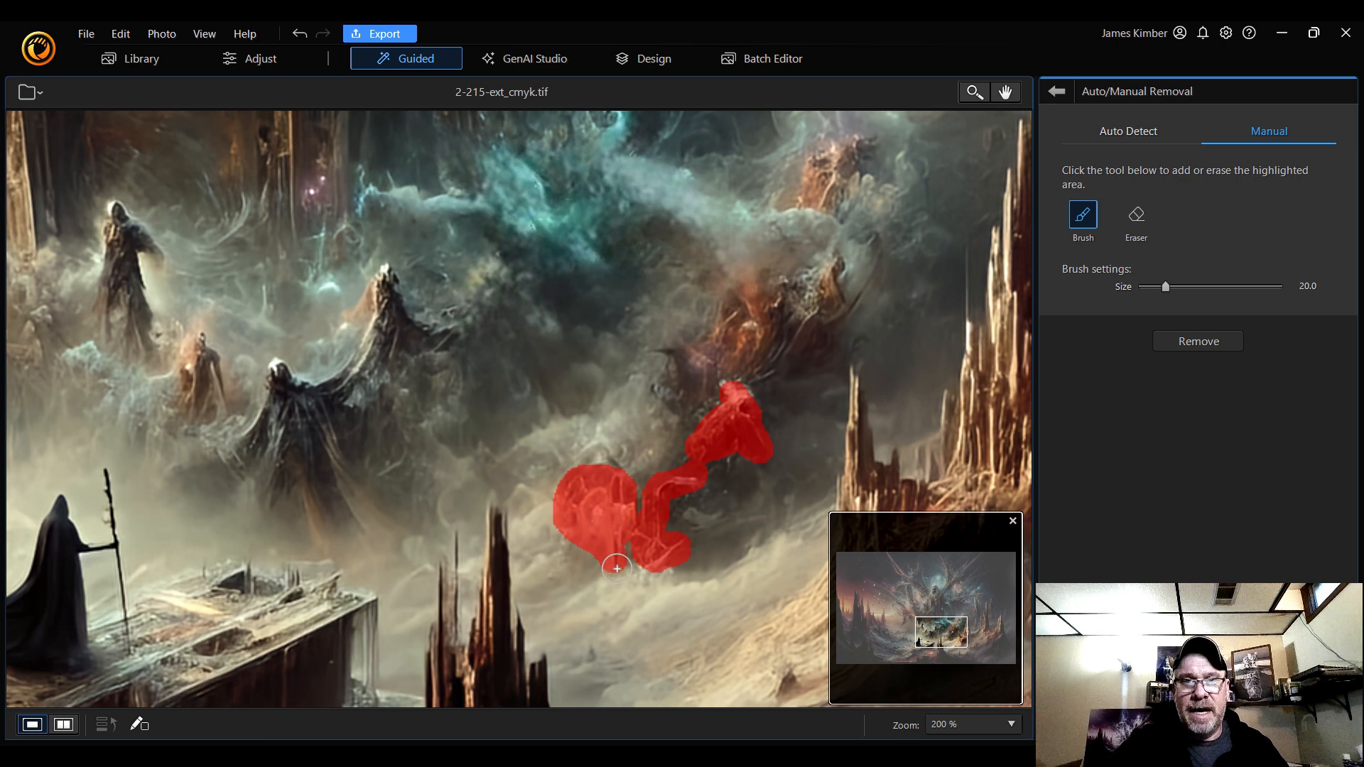
pyautogui.click(1214, 345)
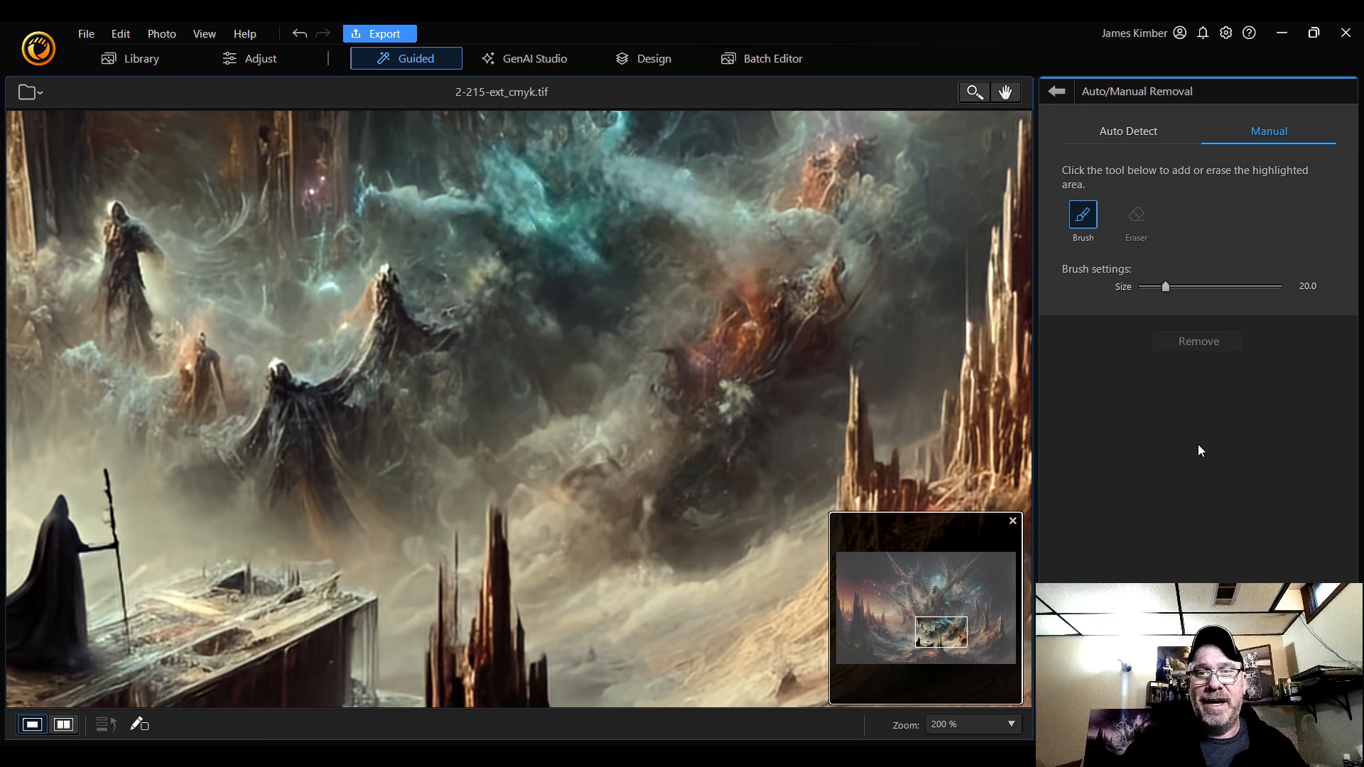
# - Remove the pale heads of the two joined robed figures and the small reddish figure standing next to them
pyautogui.moveTo(943, 635)
pyautogui.mouseDown()
pyautogui.moveTo(955, 643)
pyautogui.moveTo(926, 626)
pyautogui.mouseUp()
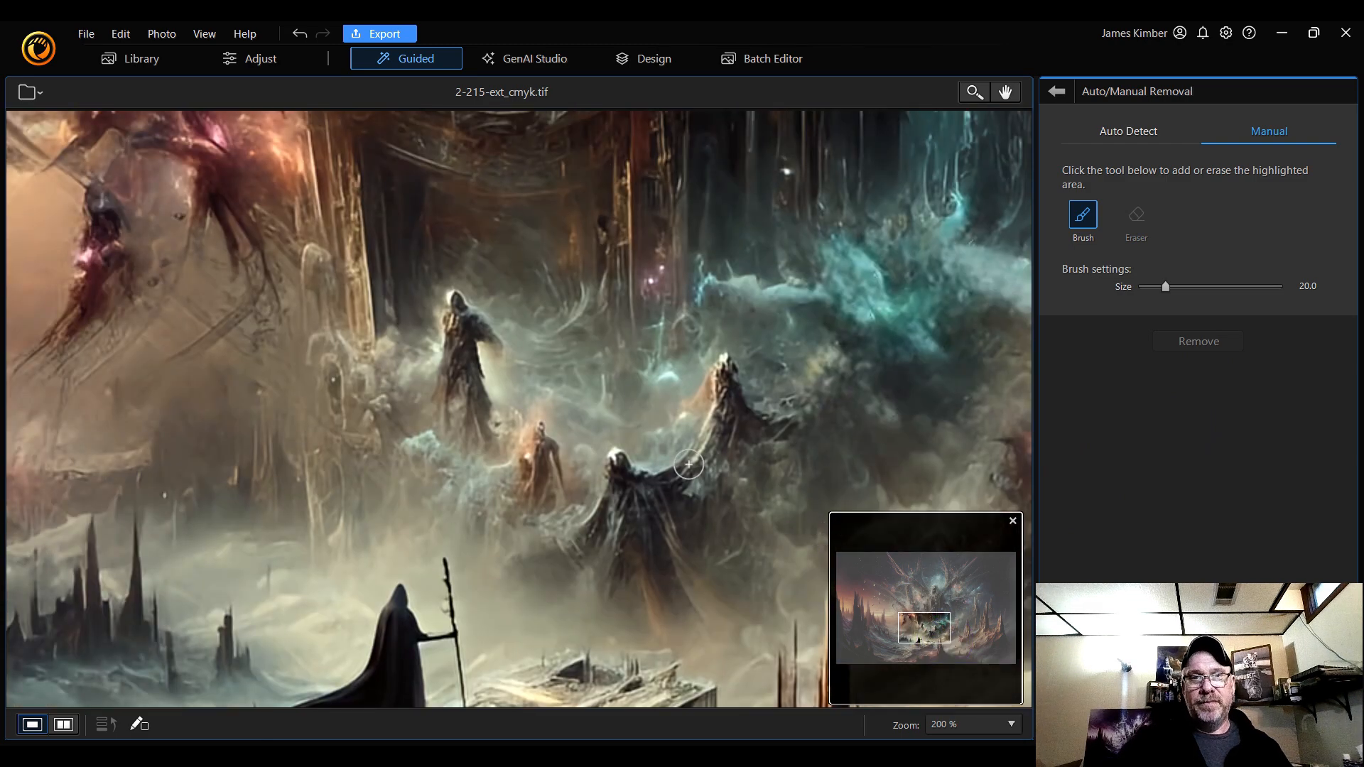
pyautogui.moveTo(635, 462)
pyautogui.mouseDown()
pyautogui.moveTo(574, 439)
pyautogui.moveTo(619, 459)
pyautogui.mouseUp()
pyautogui.moveTo(732, 368); pyautogui.dragTo(705, 361)
pyautogui.moveTo(543, 433)
pyautogui.mouseDown()
pyautogui.moveTo(556, 501)
pyautogui.moveTo(535, 447)
pyautogui.moveTo(531, 488)
pyautogui.mouseUp()
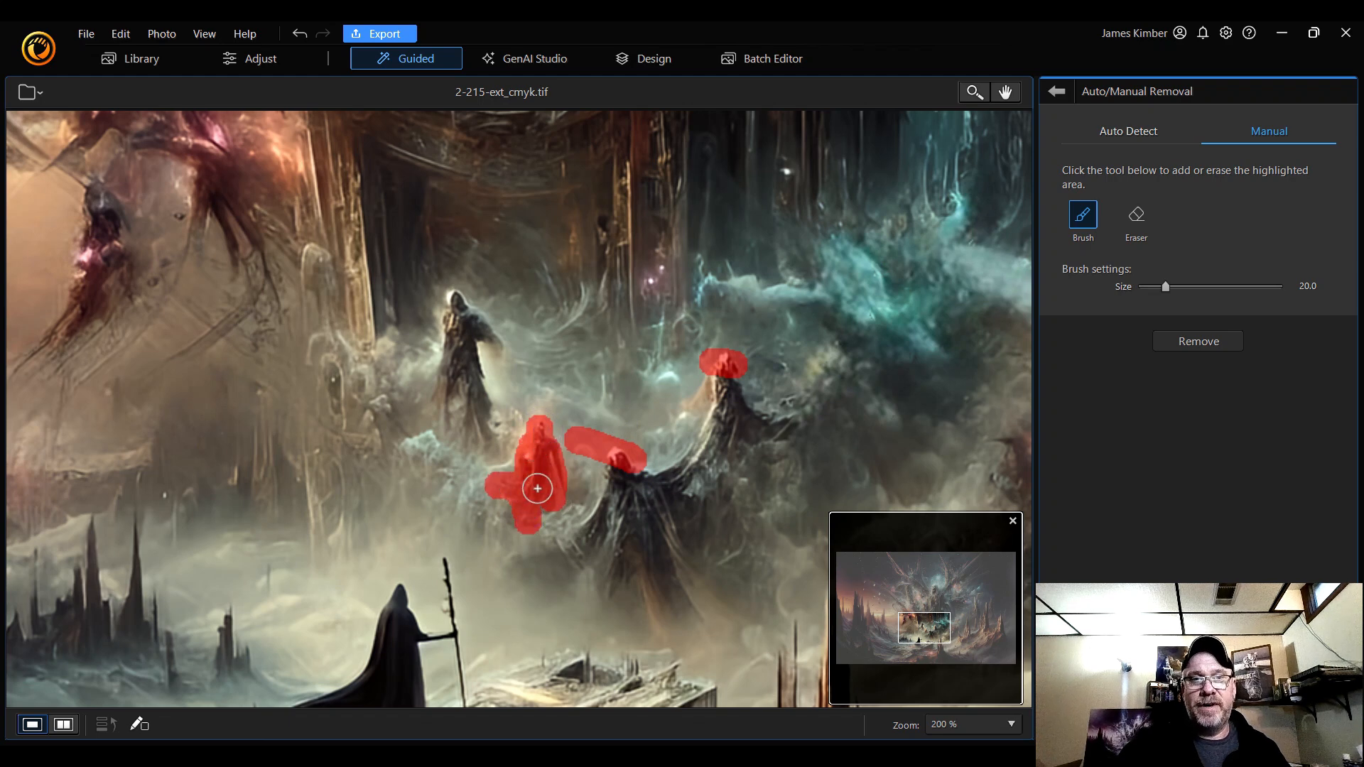
pyautogui.click(1208, 342)
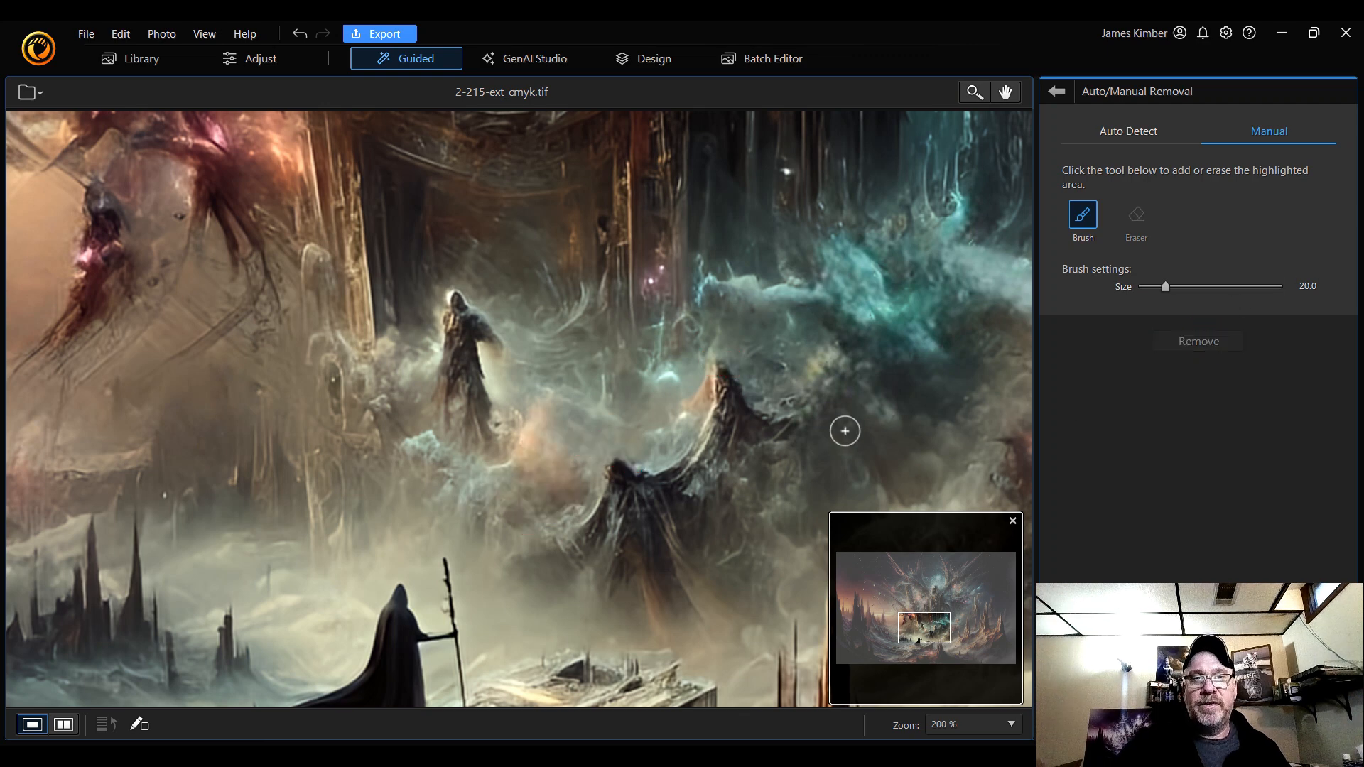
# - Mark the tall hooded figure standing in the mist in front of the columns, and remove it
pyautogui.moveTo(454, 304)
pyautogui.mouseDown()
pyautogui.moveTo(498, 348)
pyautogui.moveTo(462, 331)
pyautogui.moveTo(450, 350)
pyautogui.moveTo(442, 437)
pyautogui.moveTo(475, 448)
pyautogui.moveTo(497, 432)
pyautogui.moveTo(472, 372)
pyautogui.moveTo(469, 429)
pyautogui.mouseUp()
pyautogui.moveTo(460, 339); pyautogui.dragTo(463, 340)
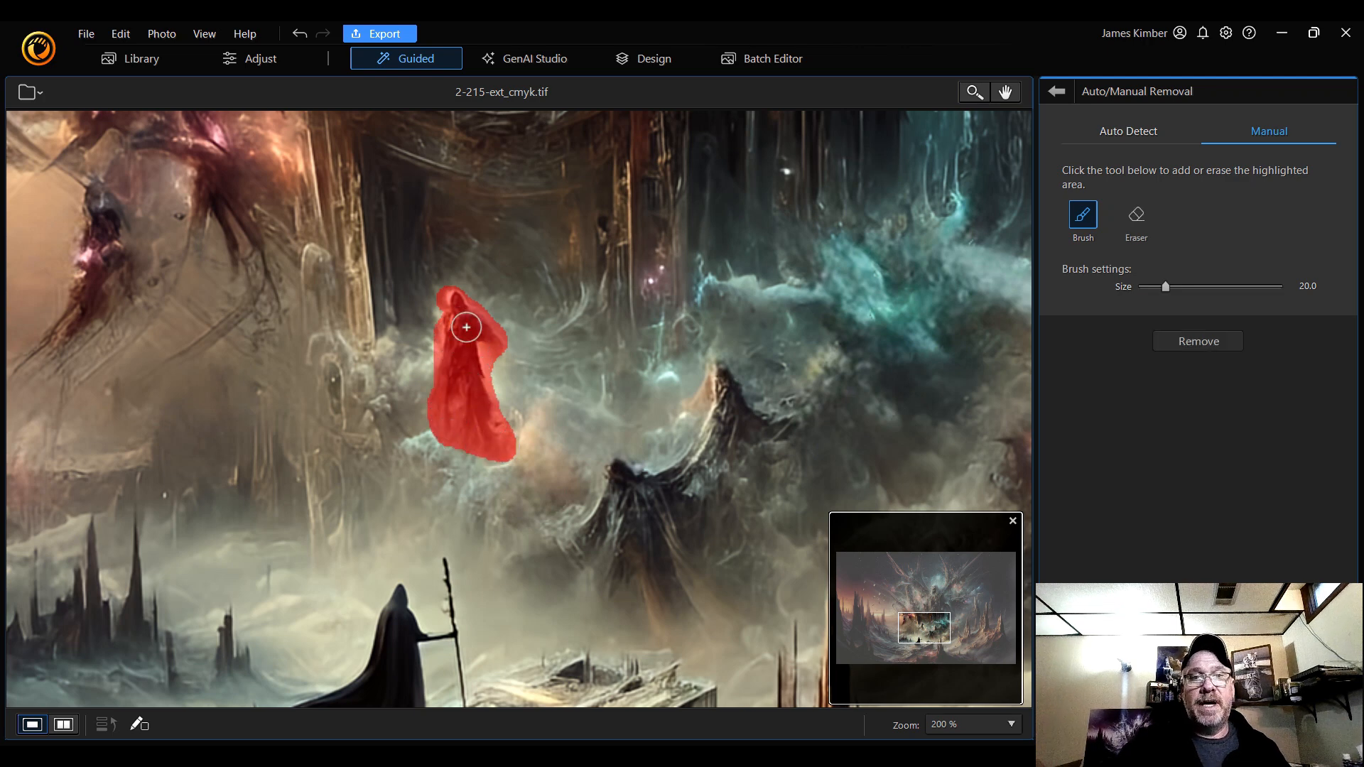
pyautogui.click(1223, 342)
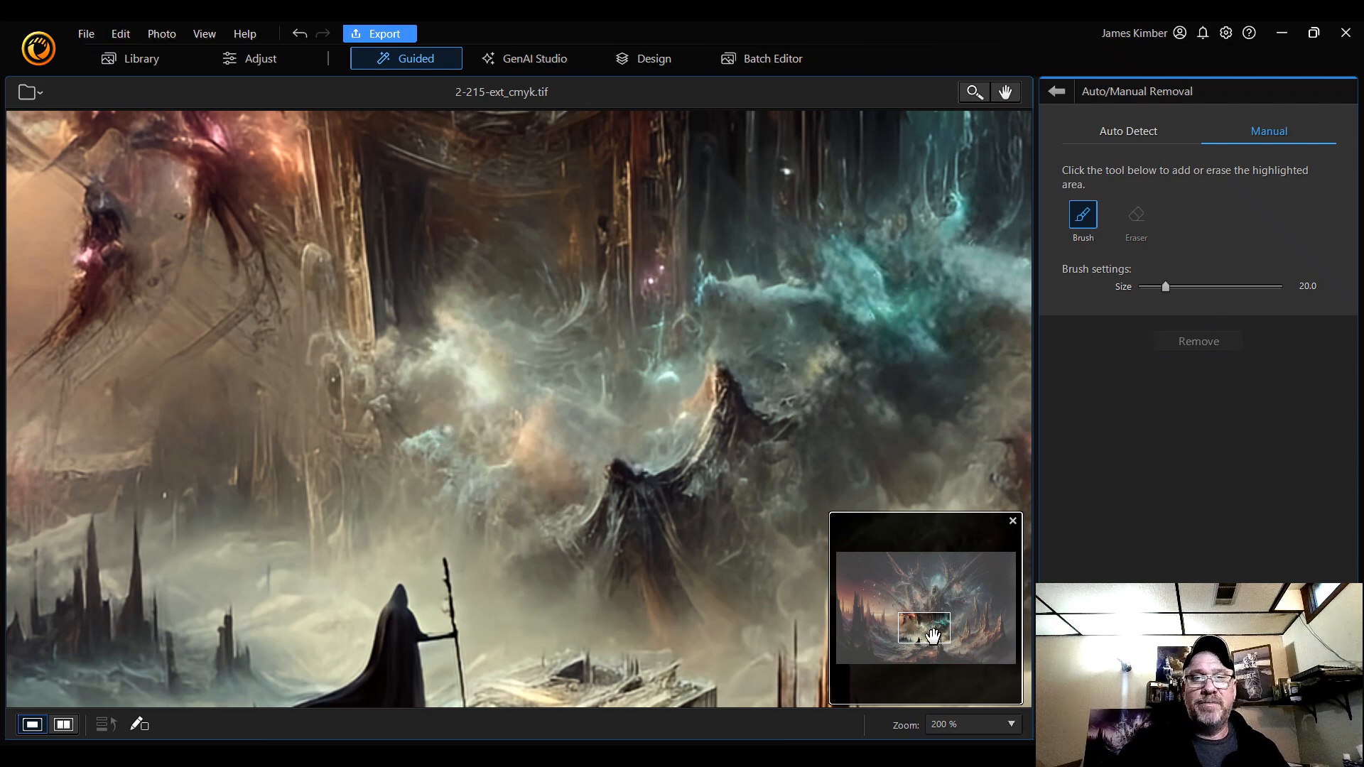
# - Mark the dark purple figure hanging below the curved structure, including its trailing tail, and remove it
pyautogui.moveTo(933, 635); pyautogui.dragTo(910, 617)
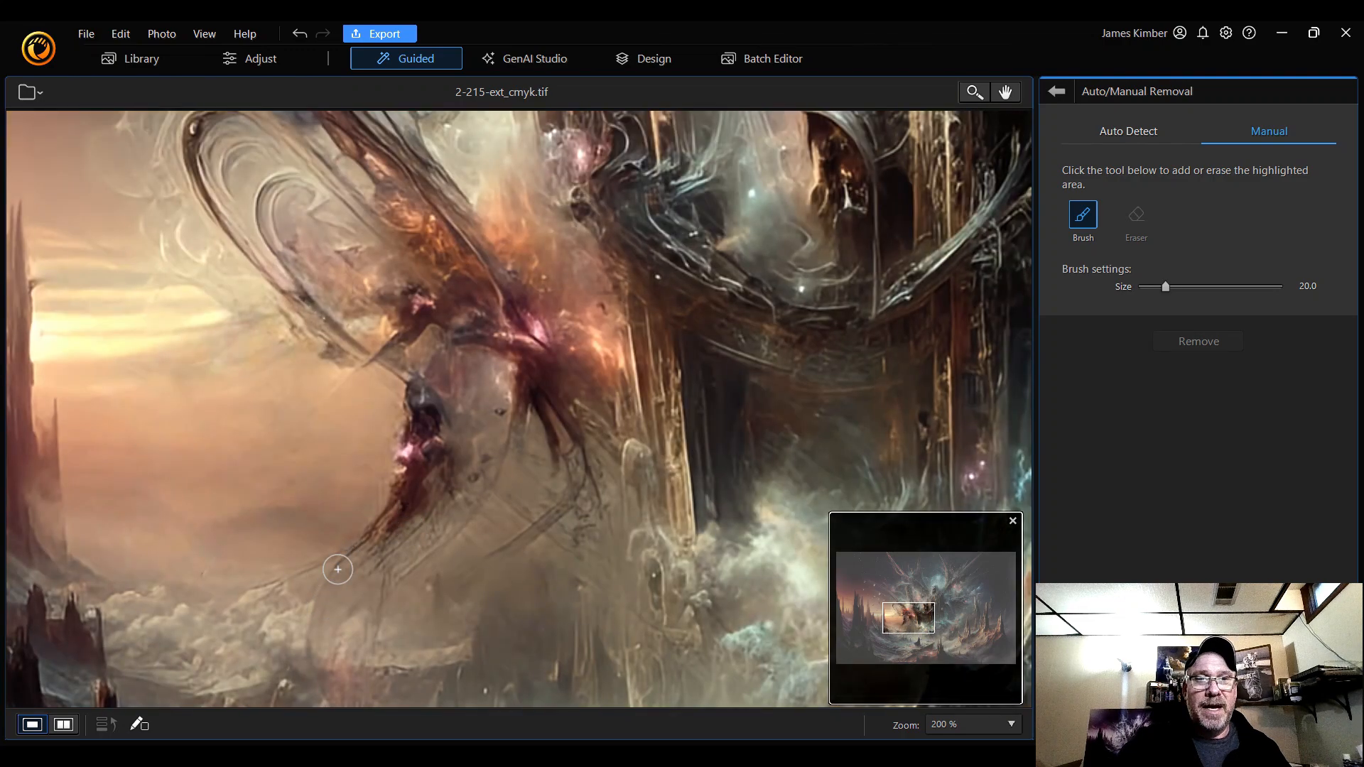
pyautogui.moveTo(405, 404)
pyautogui.mouseDown()
pyautogui.moveTo(448, 429)
pyautogui.moveTo(421, 389)
pyautogui.moveTo(407, 411)
pyautogui.moveTo(419, 453)
pyautogui.moveTo(429, 437)
pyautogui.moveTo(454, 472)
pyautogui.moveTo(450, 502)
pyautogui.moveTo(411, 439)
pyautogui.moveTo(403, 507)
pyautogui.moveTo(360, 553)
pyautogui.moveTo(390, 535)
pyautogui.moveTo(424, 472)
pyautogui.moveTo(442, 508)
pyautogui.moveTo(451, 489)
pyautogui.moveTo(376, 560)
pyautogui.moveTo(404, 523)
pyautogui.moveTo(334, 572)
pyautogui.moveTo(256, 593)
pyautogui.mouseUp()
pyautogui.click(1201, 342)
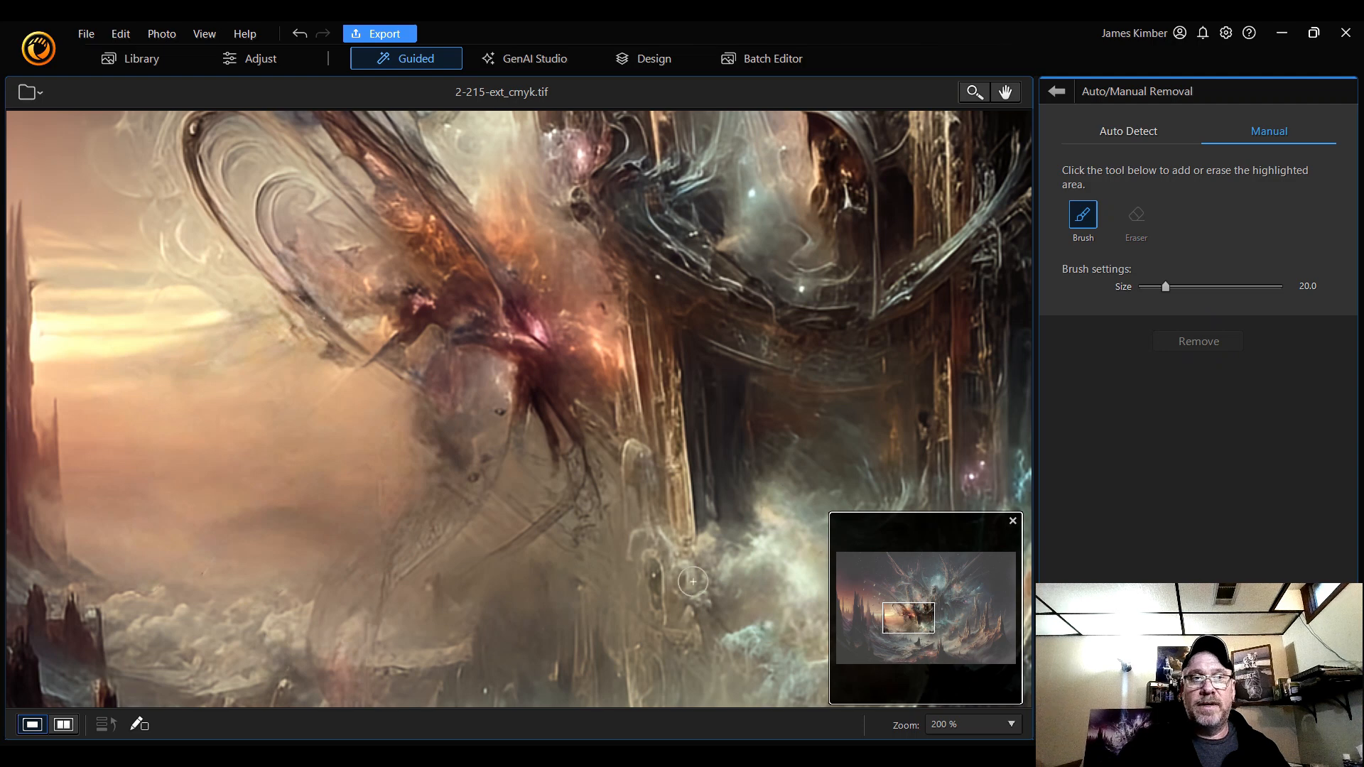
# - Try to remove the hazy patch left where the dark purple figure hung, and undo that removal
pyautogui.moveTo(409, 424)
pyautogui.mouseDown()
pyautogui.moveTo(475, 448)
pyautogui.moveTo(429, 417)
pyautogui.moveTo(465, 437)
pyautogui.mouseUp()
pyautogui.click(1211, 343)
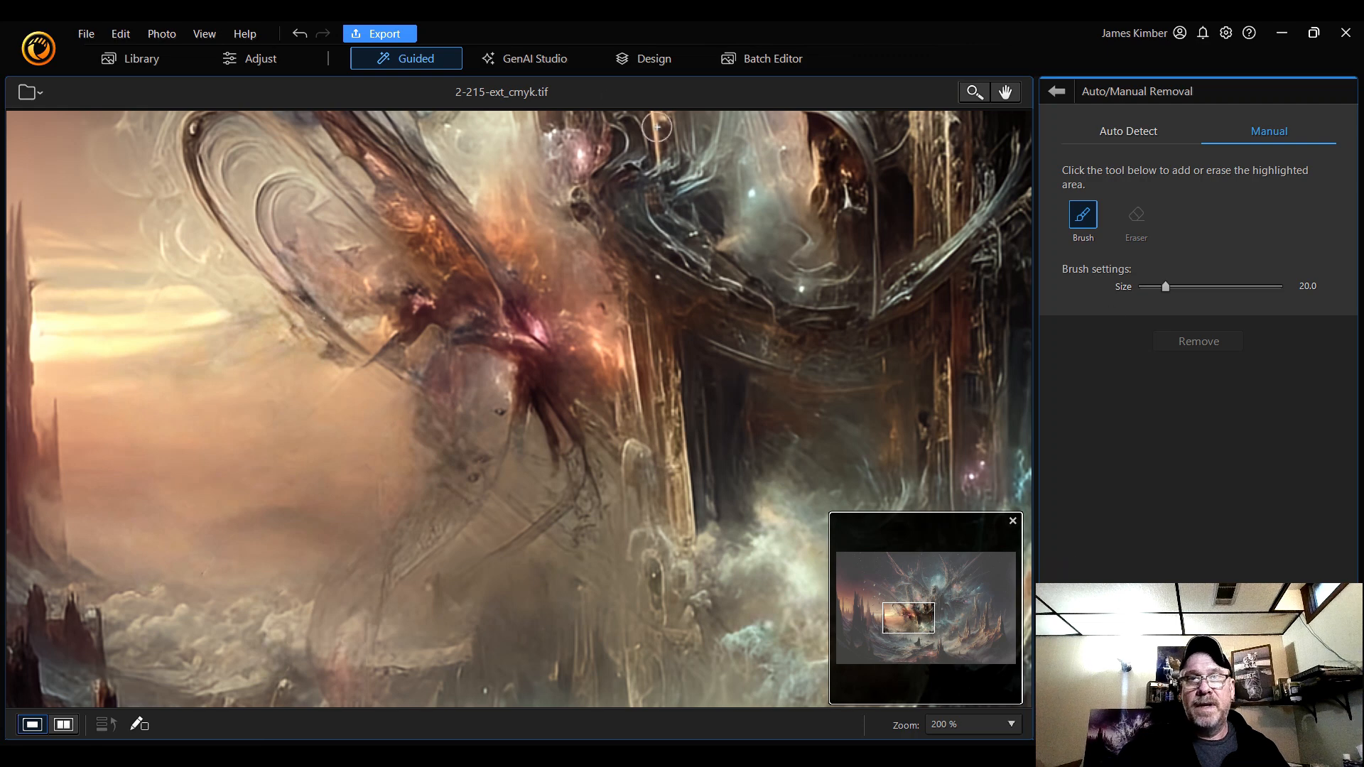
pyautogui.click(301, 34)
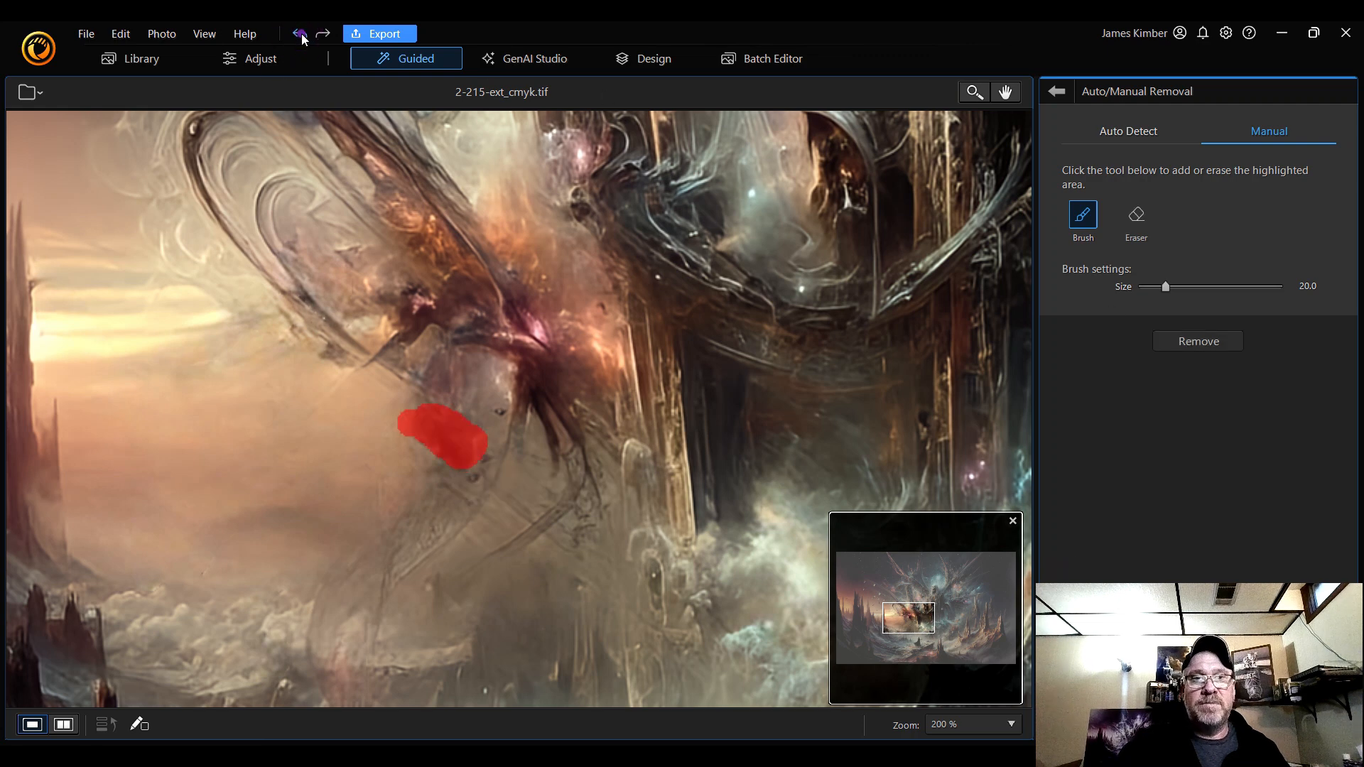
# - Undo the marking of the hazy patch, and undo the removal and marking of the dark purple figure below the curved structure
pyautogui.click(300, 33)
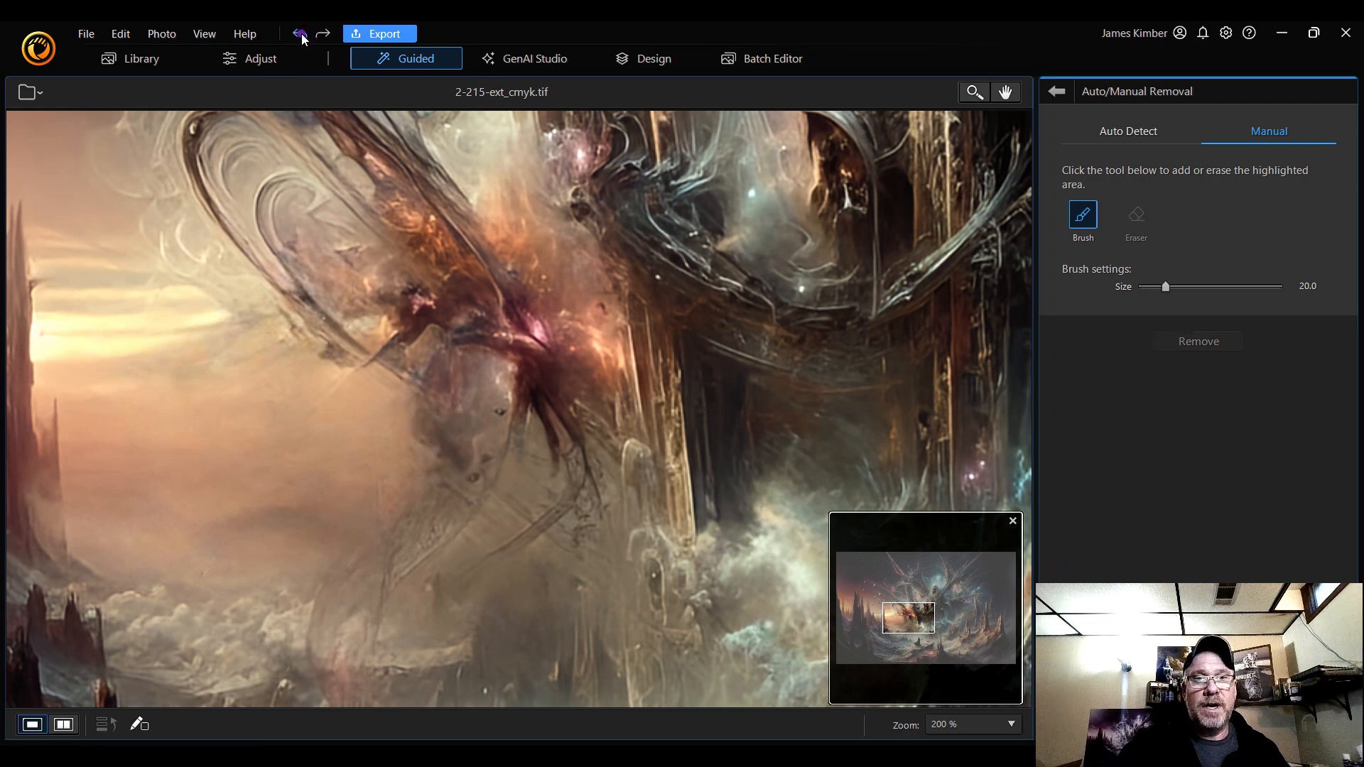
pyautogui.click(301, 33)
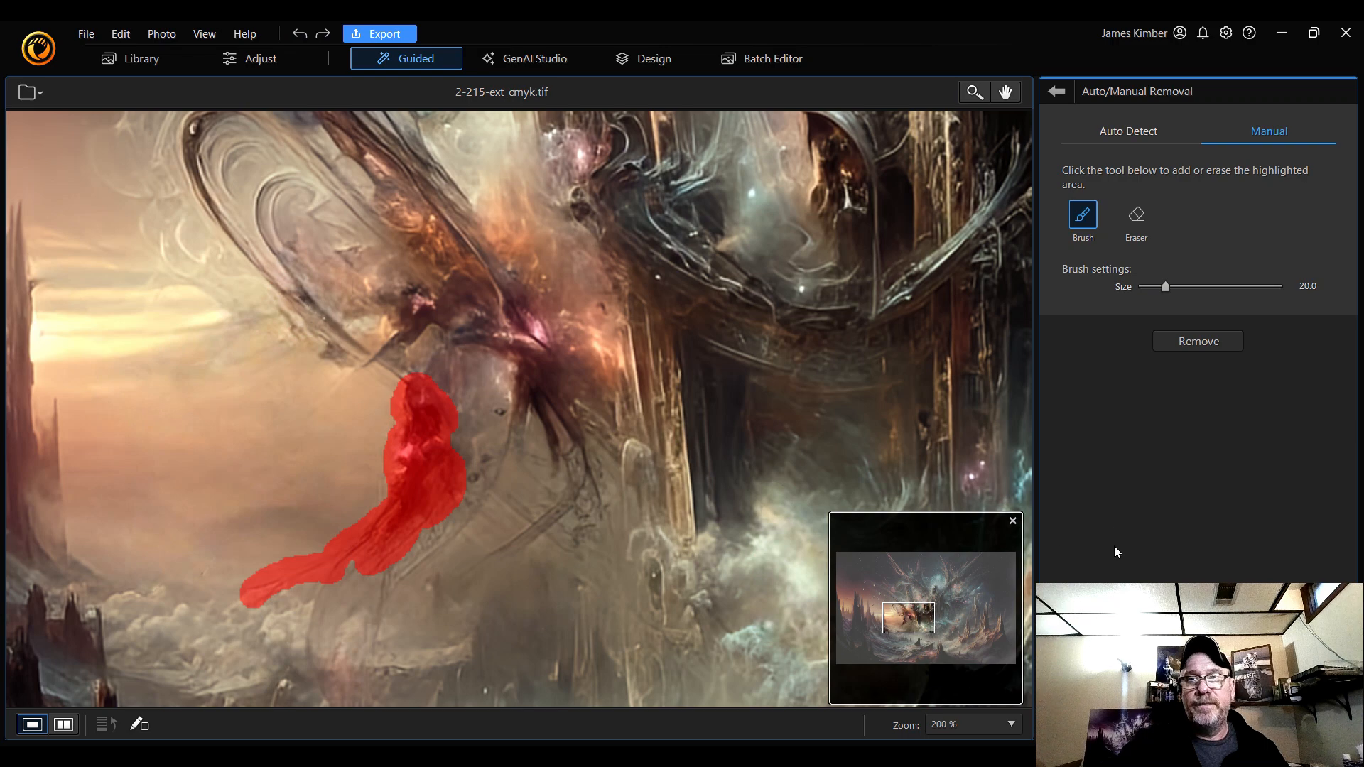
pyautogui.hotkey('ctrl', 'z')
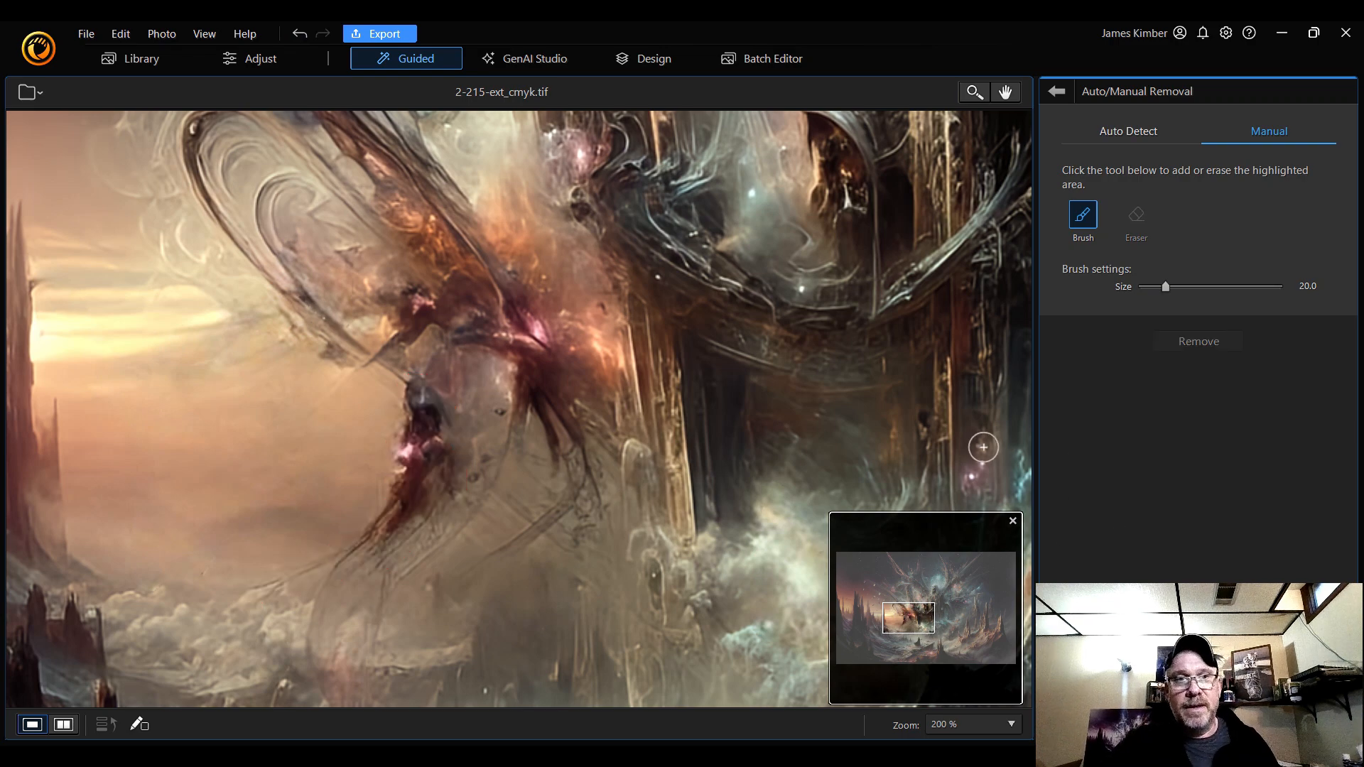
# - Mark the two dark birds and the small specks below them in the orange sky between the spires
pyautogui.moveTo(910, 622)
pyautogui.mouseDown()
pyautogui.moveTo(916, 609)
pyautogui.moveTo(894, 592)
pyautogui.moveTo(894, 605)
pyautogui.moveTo(871, 604)
pyautogui.mouseUp()
pyautogui.click(550, 510)
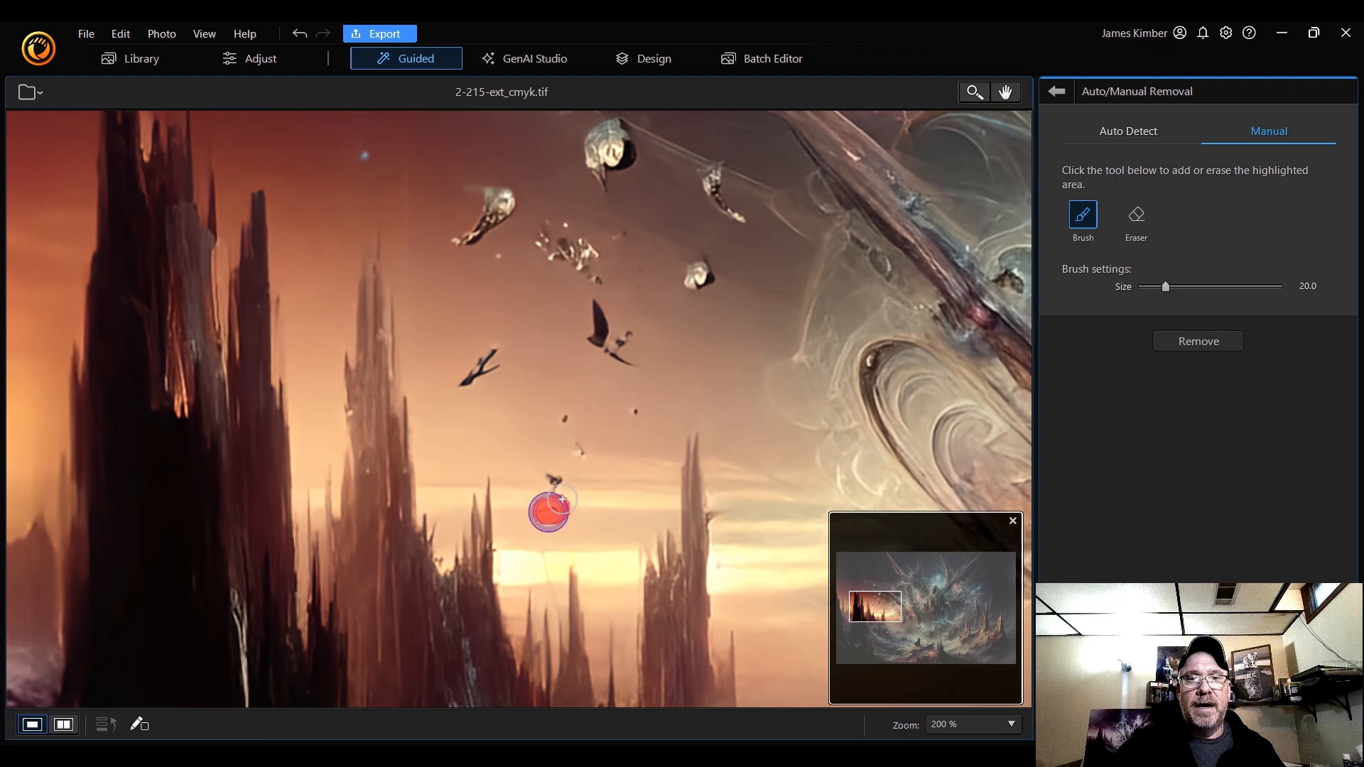
pyautogui.click(554, 482)
pyautogui.click(580, 441)
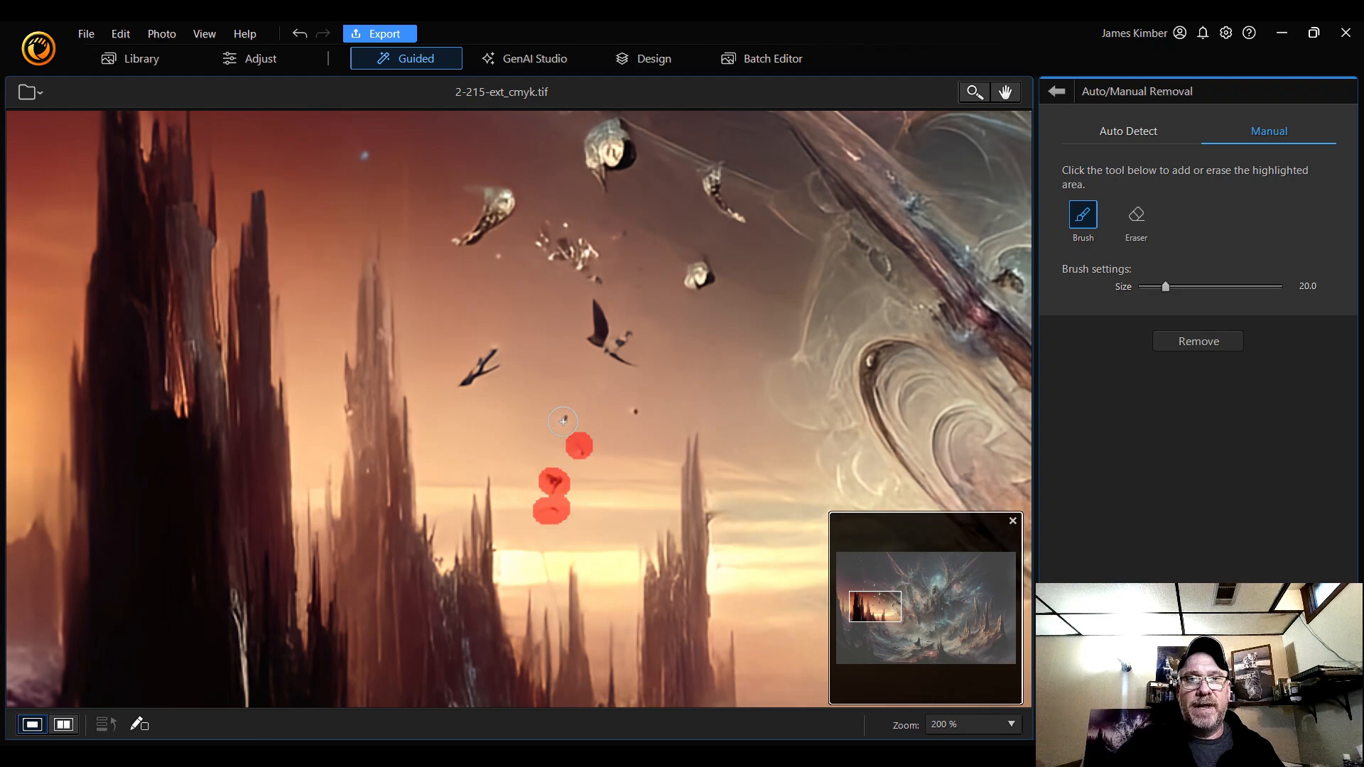
pyautogui.click(559, 420)
pyautogui.click(639, 415)
pyautogui.click(631, 366)
pyautogui.click(609, 353)
pyautogui.moveTo(609, 353)
pyautogui.mouseDown()
pyautogui.moveTo(599, 312)
pyautogui.moveTo(629, 341)
pyautogui.mouseUp()
pyautogui.moveTo(501, 355); pyautogui.dragTo(475, 384)
# - Mark the pale winged creature, the scattered fragments and the nearby specks above the birds, and remove all marked objects
pyautogui.moveTo(457, 245)
pyautogui.mouseDown()
pyautogui.moveTo(512, 196)
pyautogui.moveTo(470, 193)
pyautogui.moveTo(509, 202)
pyautogui.mouseUp()
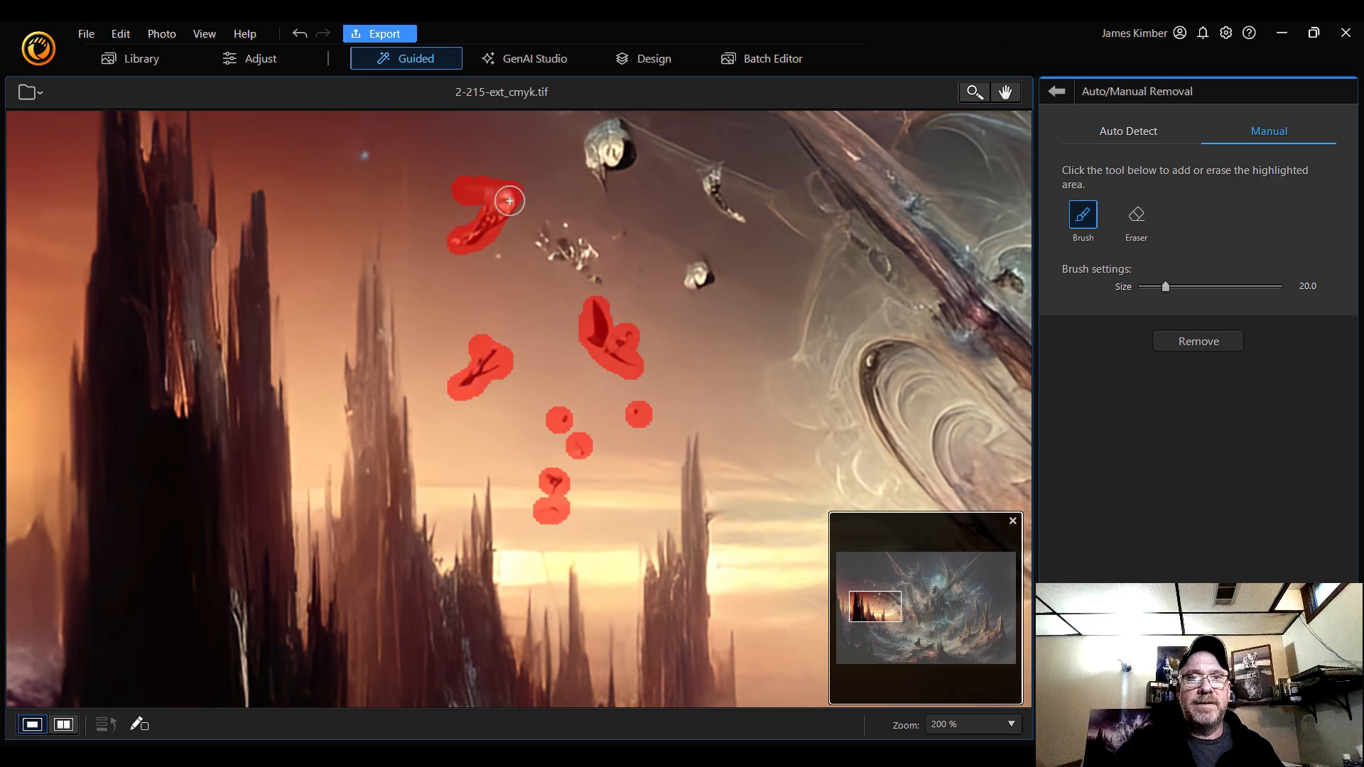
pyautogui.click(458, 243)
pyautogui.click(503, 259)
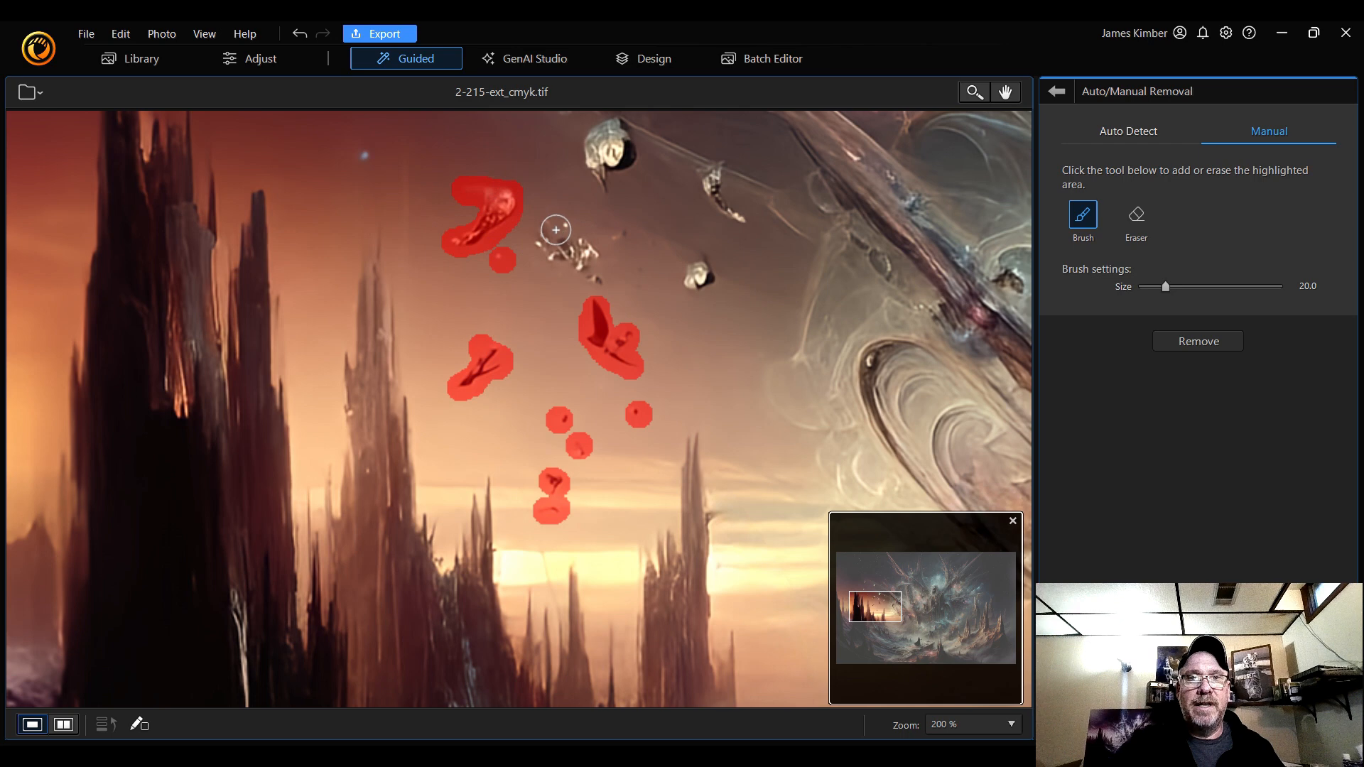
pyautogui.moveTo(556, 229)
pyautogui.mouseDown()
pyautogui.moveTo(590, 252)
pyautogui.moveTo(595, 289)
pyautogui.moveTo(548, 244)
pyautogui.mouseUp()
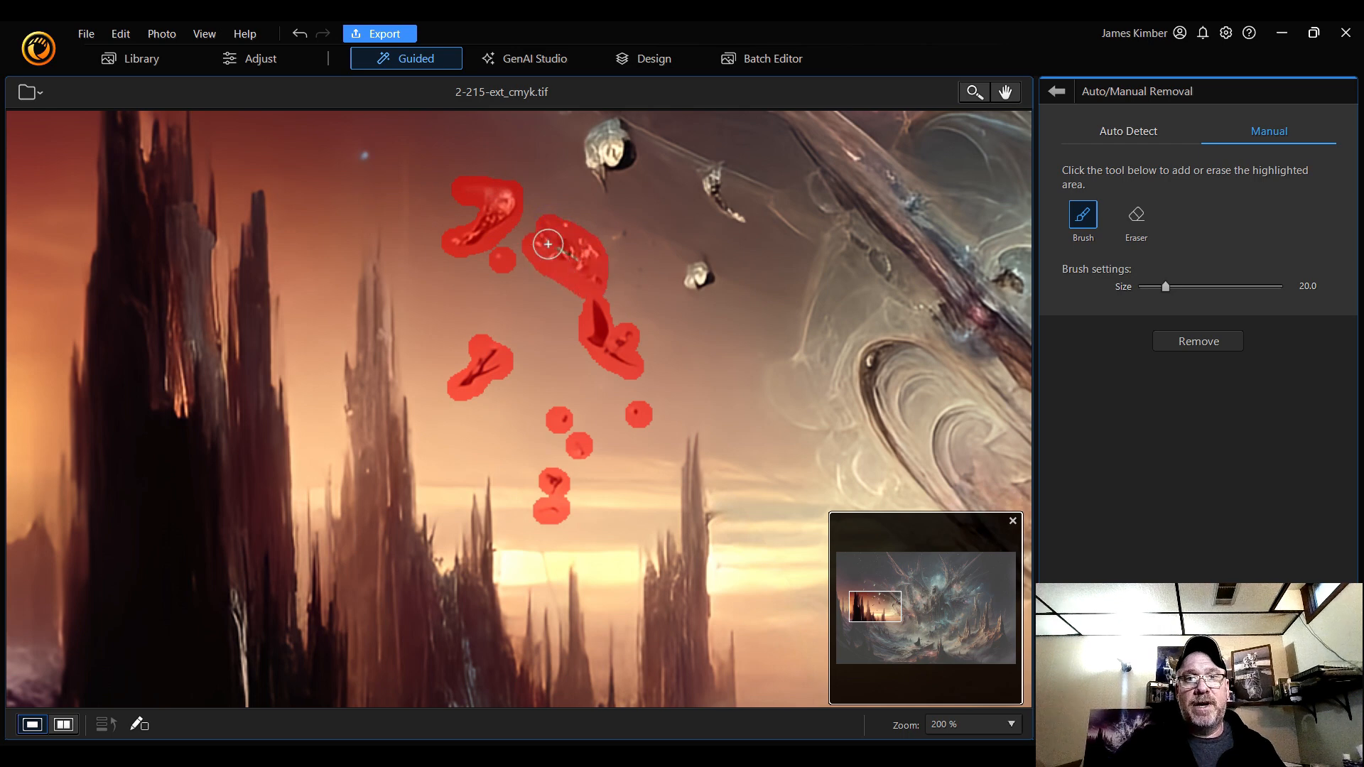
pyautogui.click(621, 237)
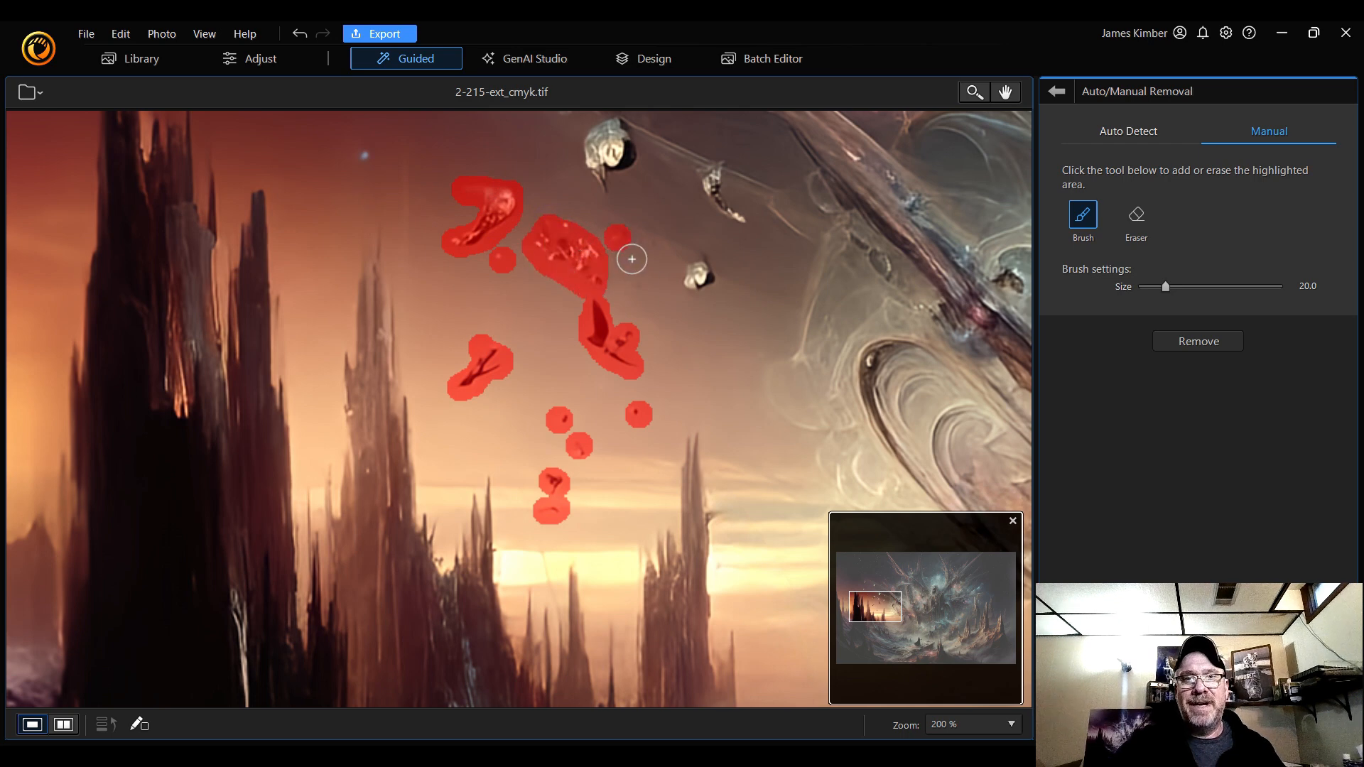
pyautogui.click(635, 262)
pyautogui.click(642, 284)
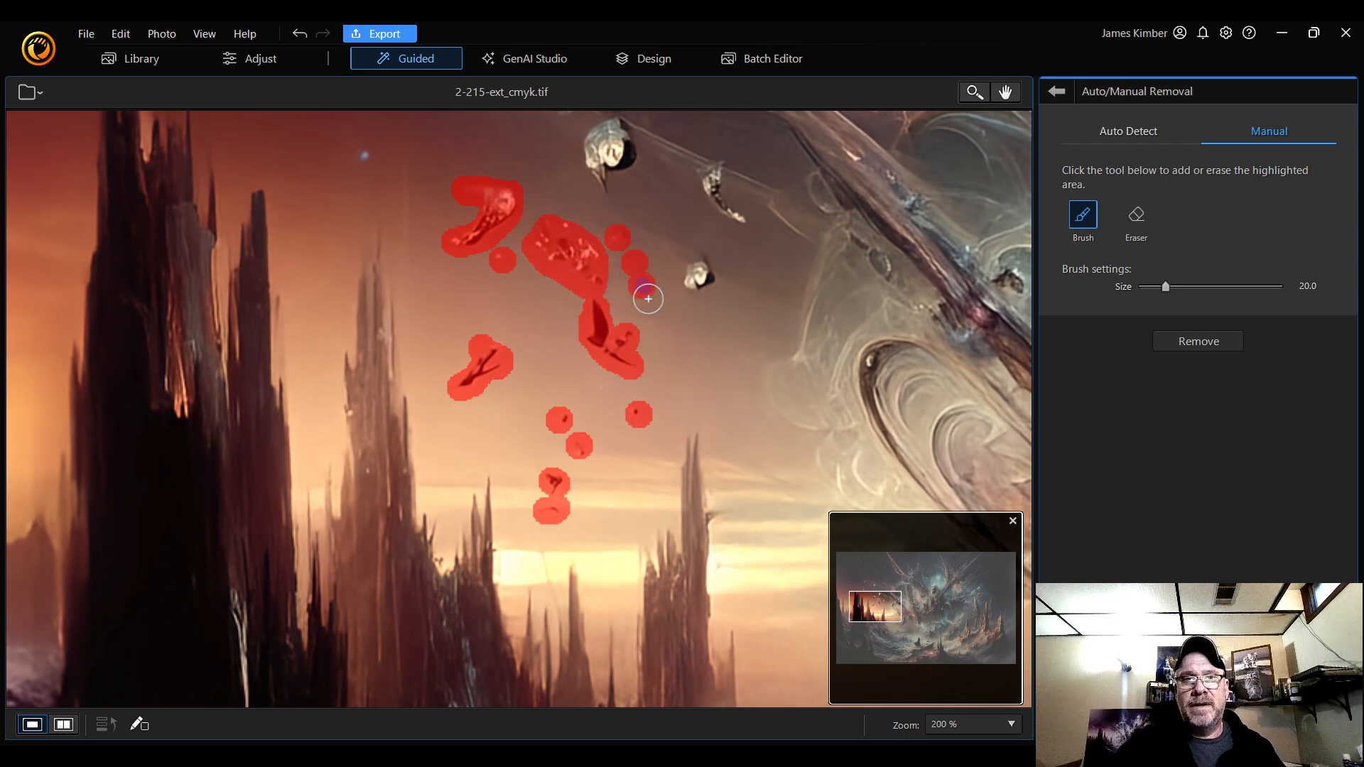
pyautogui.click(1202, 342)
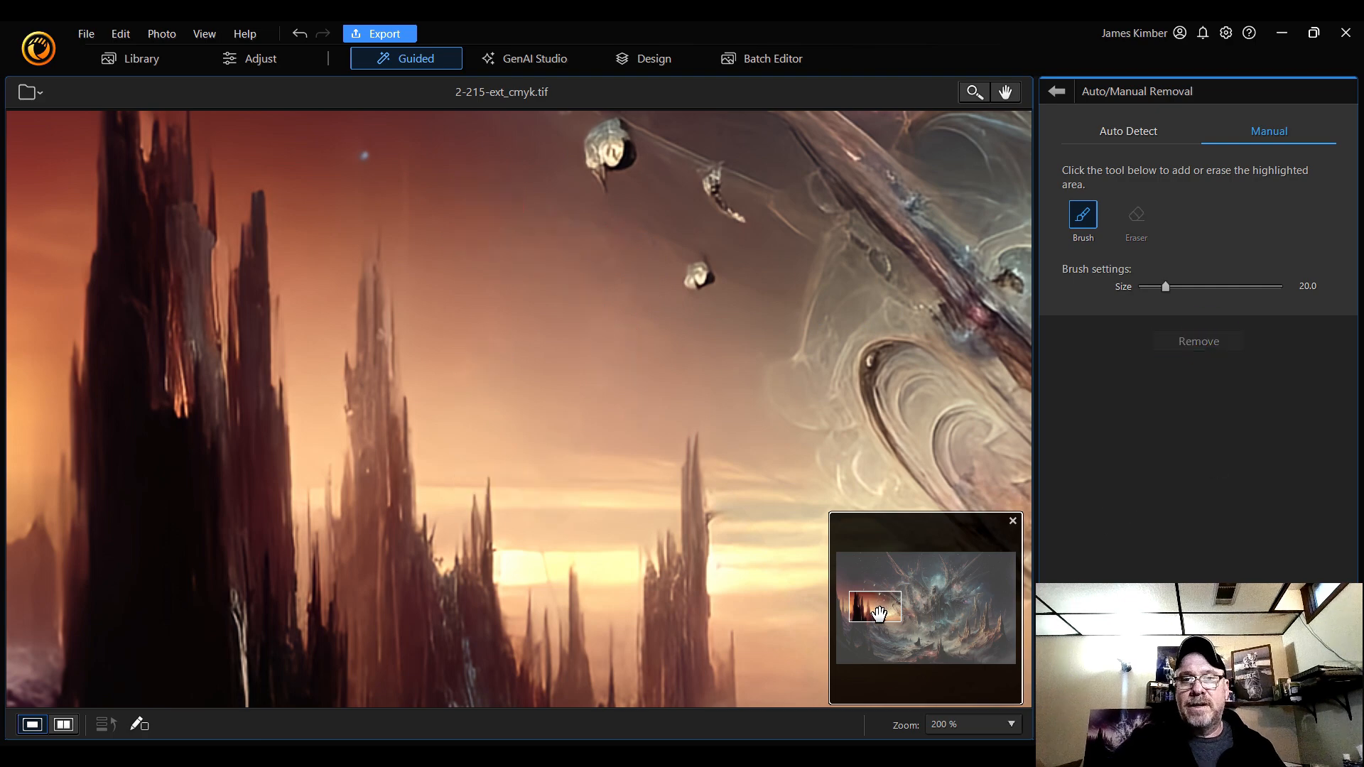
# - Mark the three pale floating creatures beside the lower thin beam of the curved structure, and remove them
pyautogui.moveTo(879, 612); pyautogui.dragTo(884, 589)
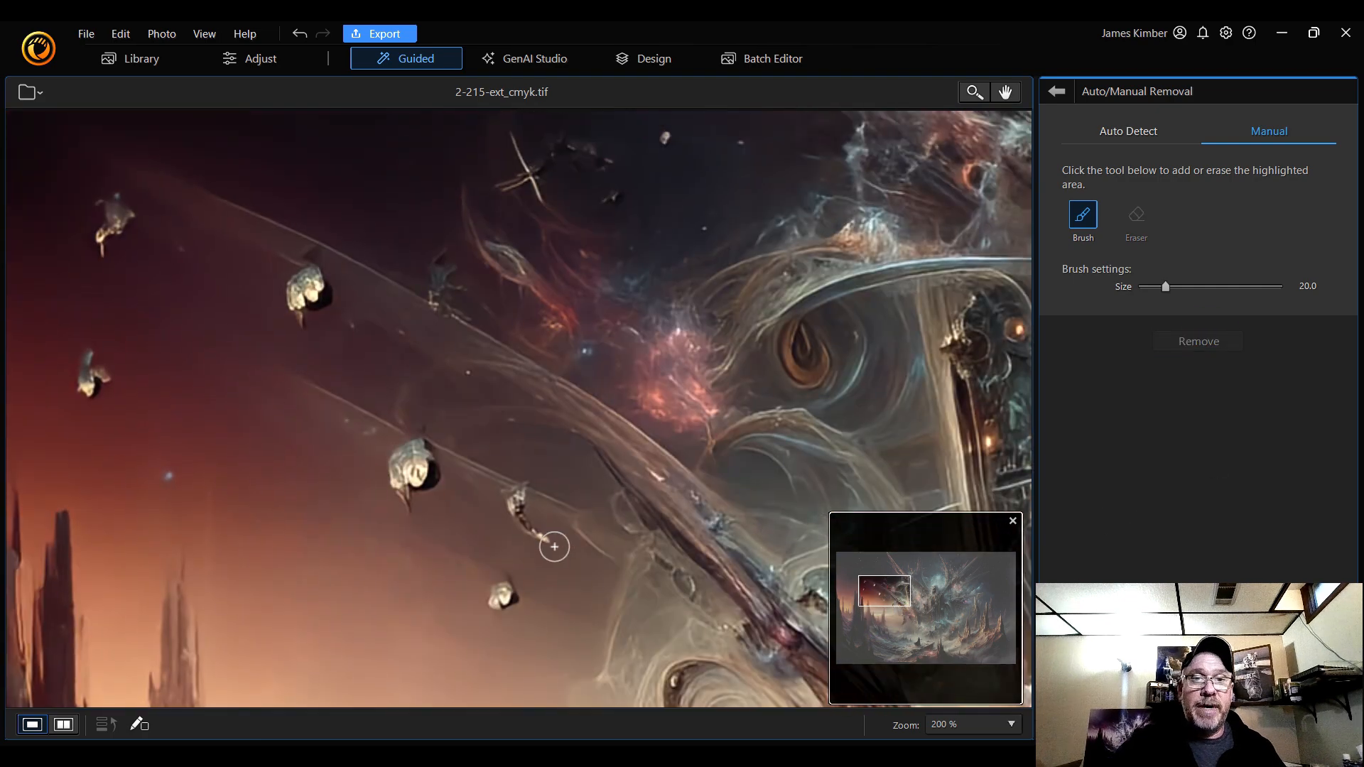
pyautogui.moveTo(554, 546); pyautogui.dragTo(516, 500)
pyautogui.moveTo(511, 590)
pyautogui.mouseDown()
pyautogui.moveTo(491, 600)
pyautogui.moveTo(506, 583)
pyautogui.mouseUp()
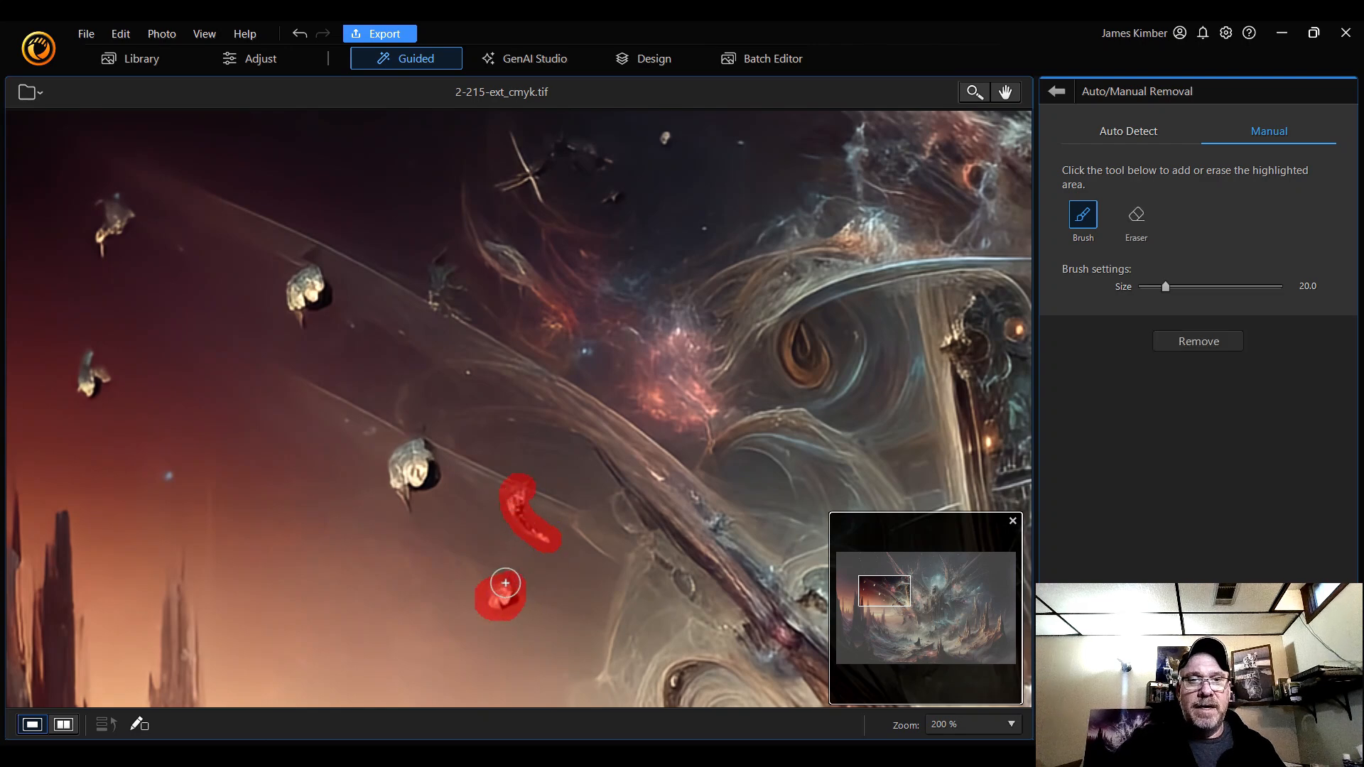
pyautogui.moveTo(427, 452)
pyautogui.mouseDown()
pyautogui.moveTo(395, 460)
pyautogui.moveTo(395, 480)
pyautogui.moveTo(412, 504)
pyautogui.moveTo(437, 478)
pyautogui.mouseUp()
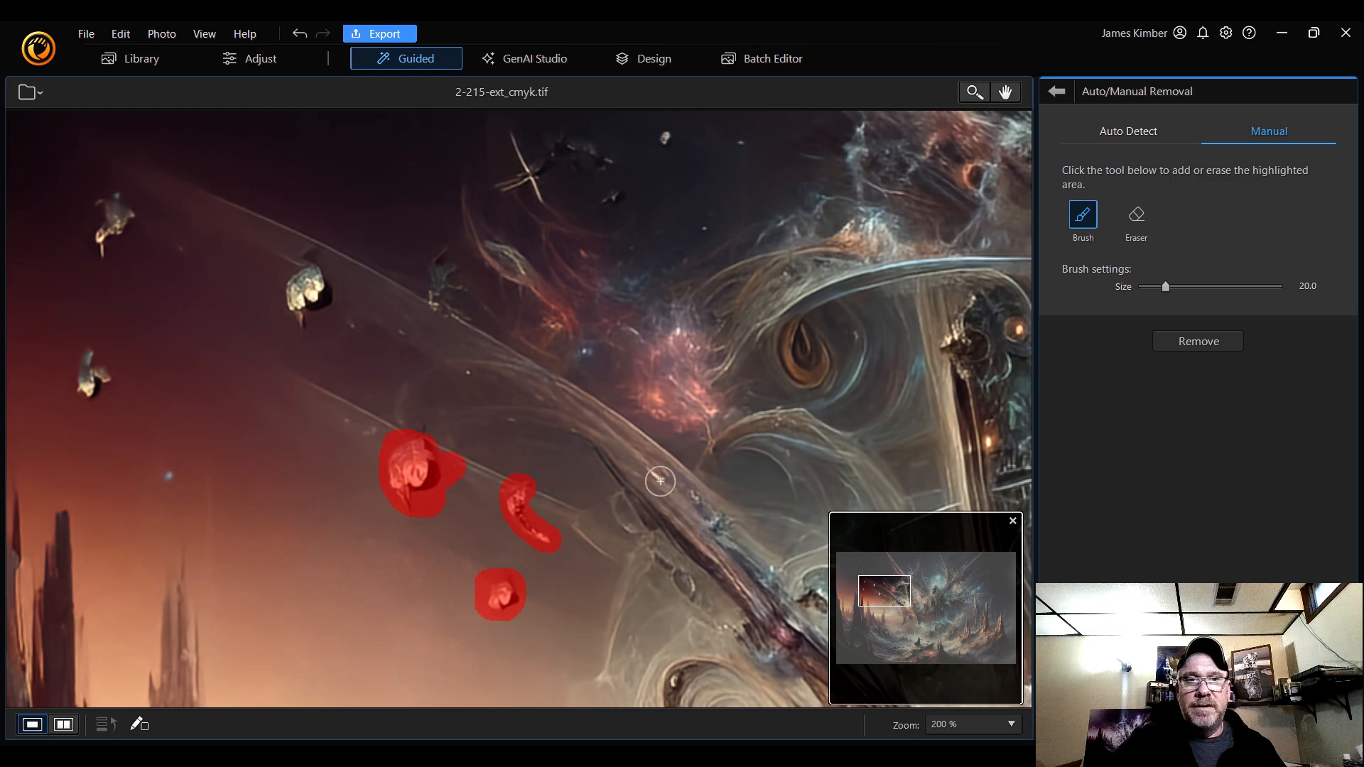
pyautogui.click(1194, 344)
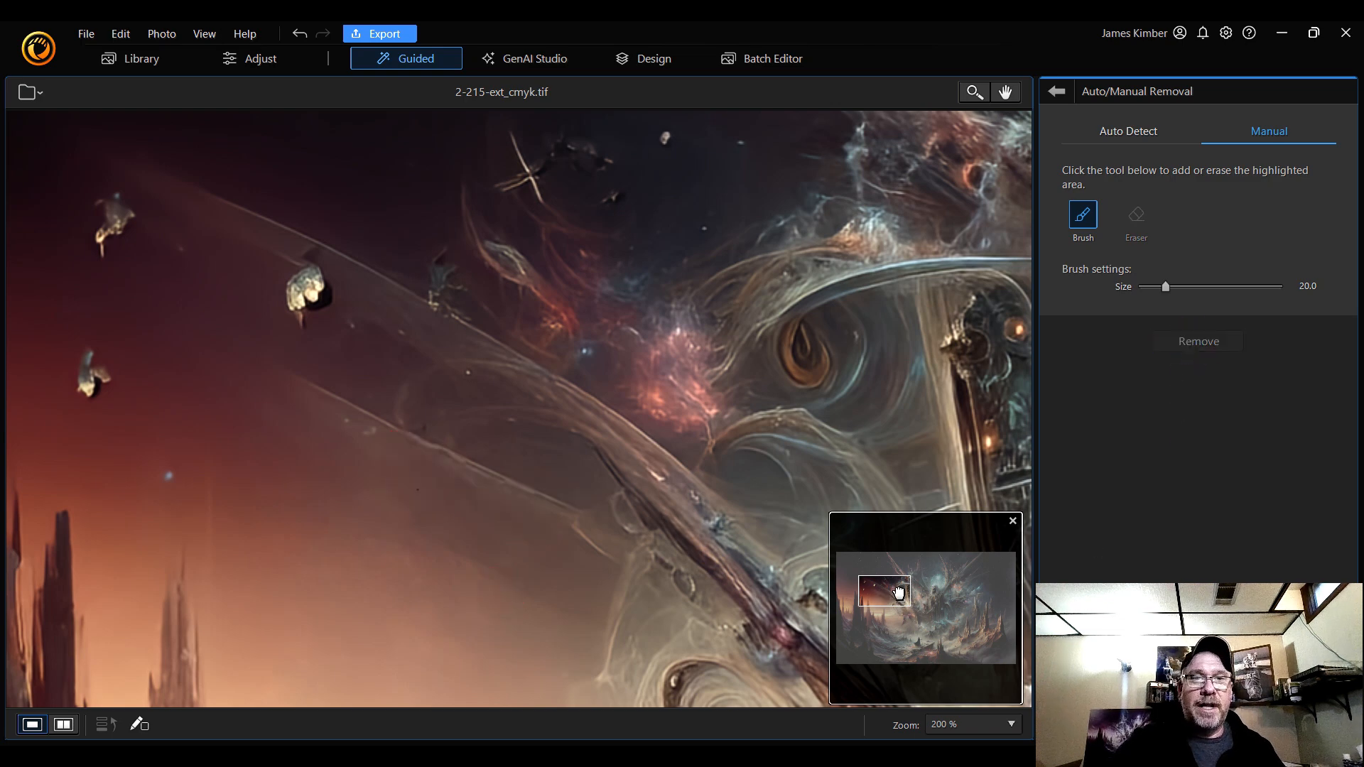
# - Mark the three remaining pale creatures in the dark red sky and the dark bird beside the spire, and remove them
pyautogui.moveTo(899, 593); pyautogui.dragTo(883, 588)
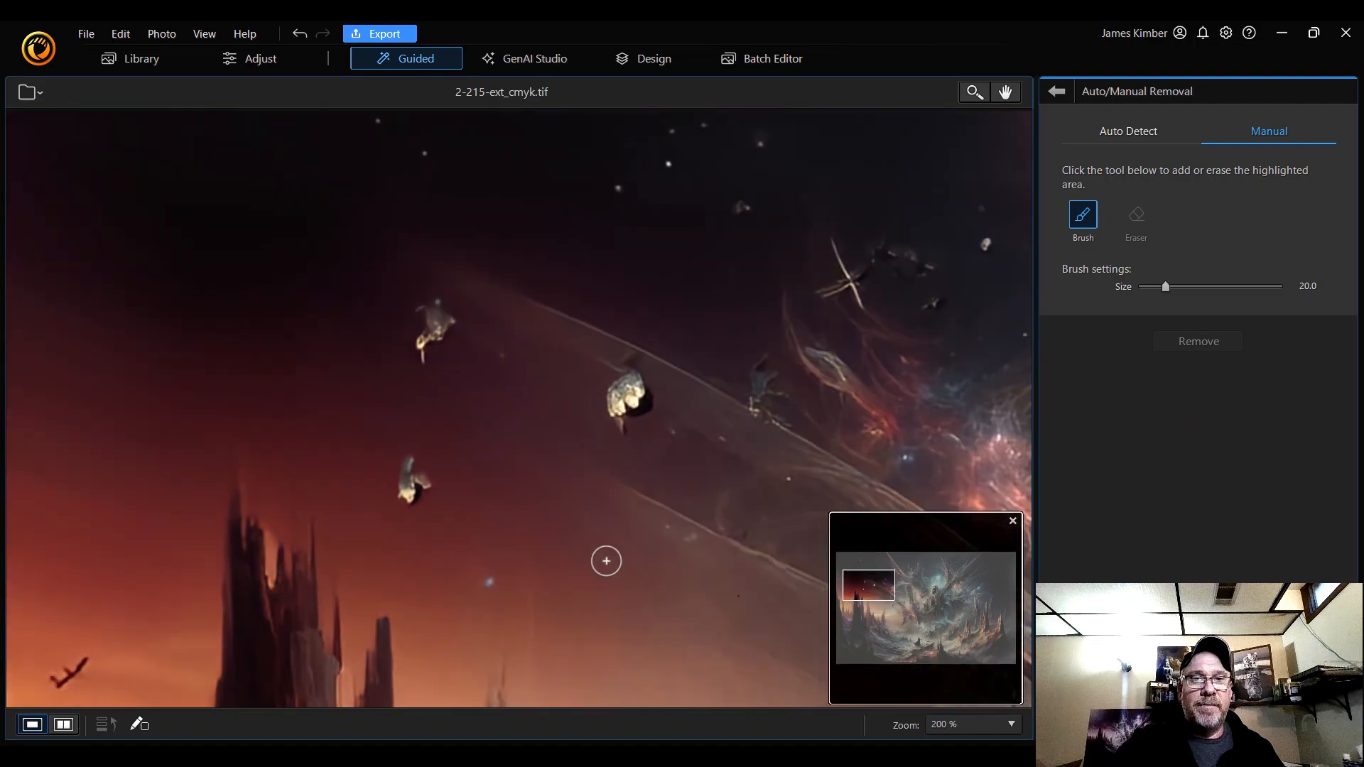
pyautogui.moveTo(426, 490)
pyautogui.mouseDown()
pyautogui.moveTo(417, 479)
pyautogui.moveTo(405, 497)
pyautogui.moveTo(411, 471)
pyautogui.mouseUp()
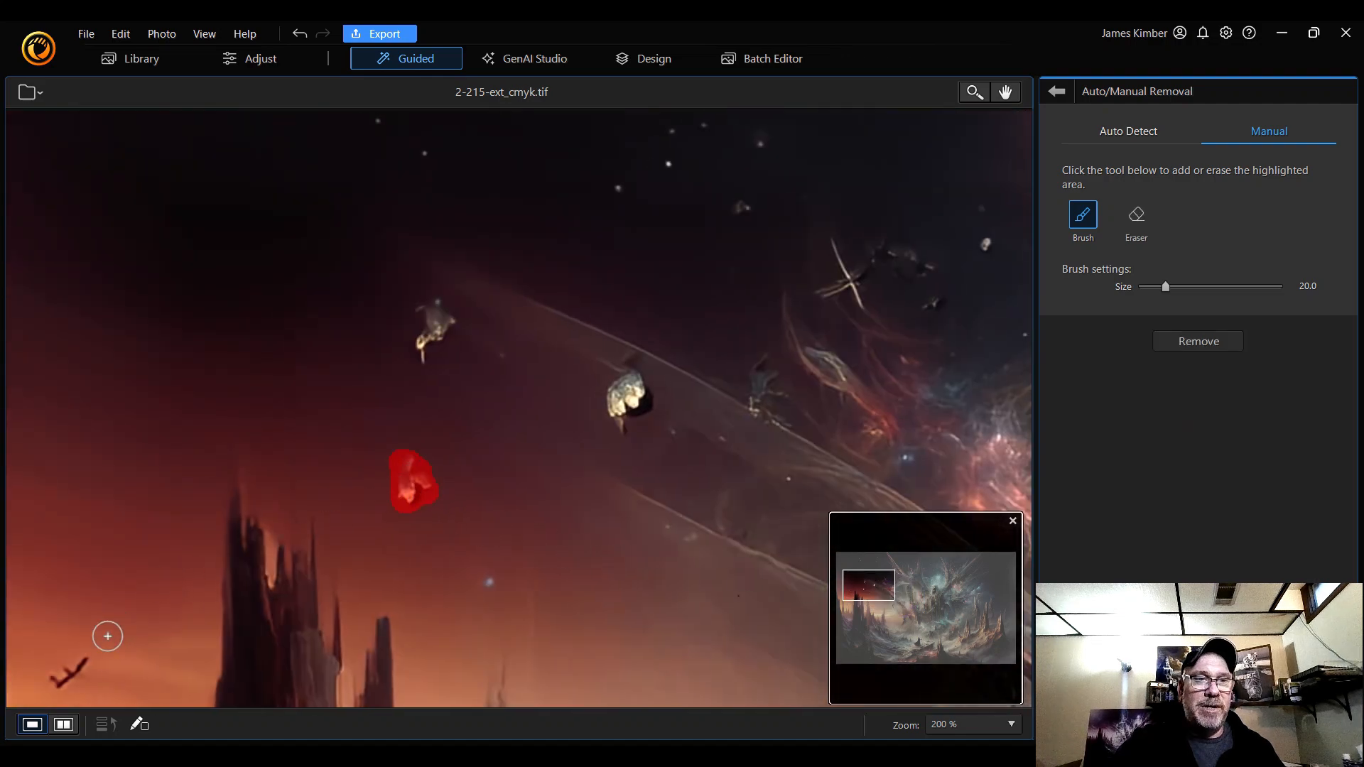
pyautogui.moveTo(99, 655); pyautogui.dragTo(57, 683)
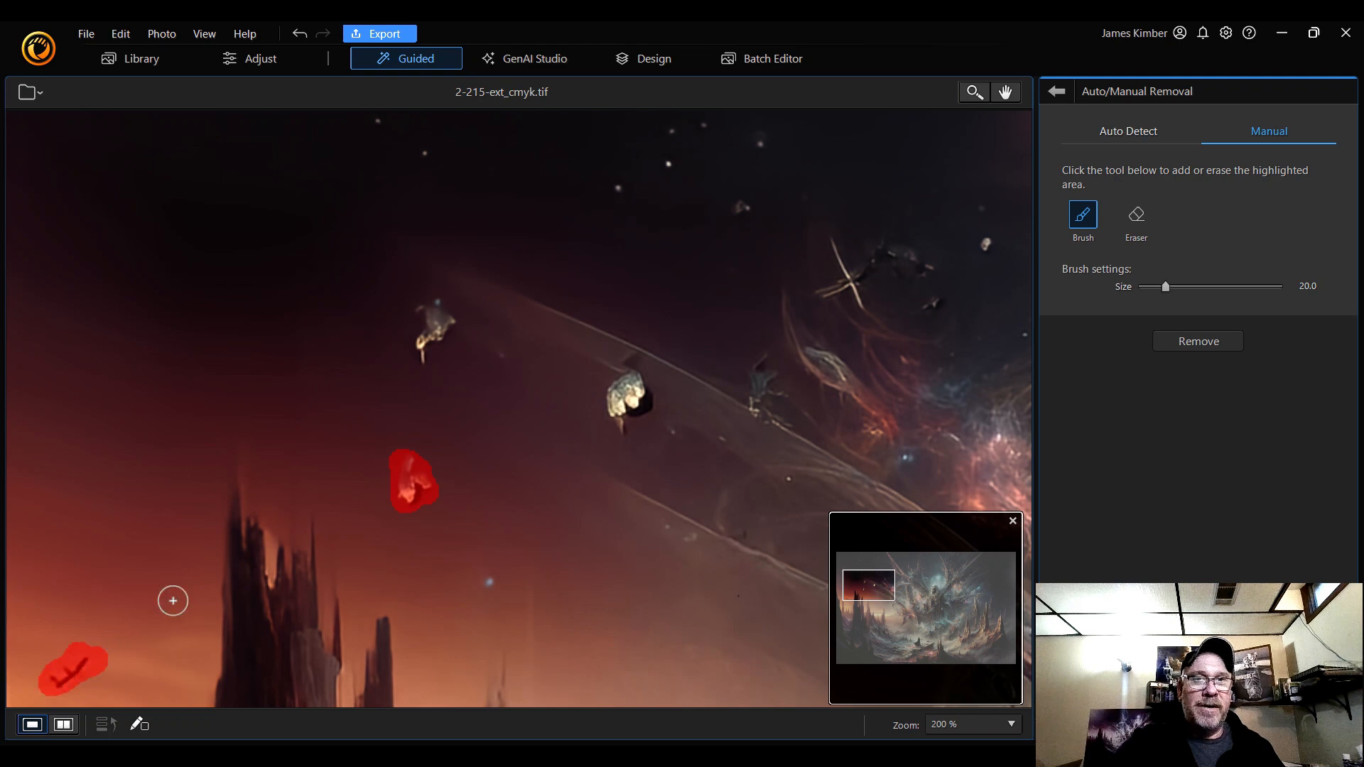
pyautogui.moveTo(441, 323)
pyautogui.mouseDown()
pyautogui.moveTo(417, 335)
pyautogui.moveTo(453, 325)
pyautogui.moveTo(427, 325)
pyautogui.moveTo(417, 362)
pyautogui.mouseUp()
pyautogui.moveTo(634, 383)
pyautogui.mouseDown()
pyautogui.moveTo(616, 409)
pyautogui.moveTo(624, 432)
pyautogui.moveTo(645, 388)
pyautogui.mouseUp()
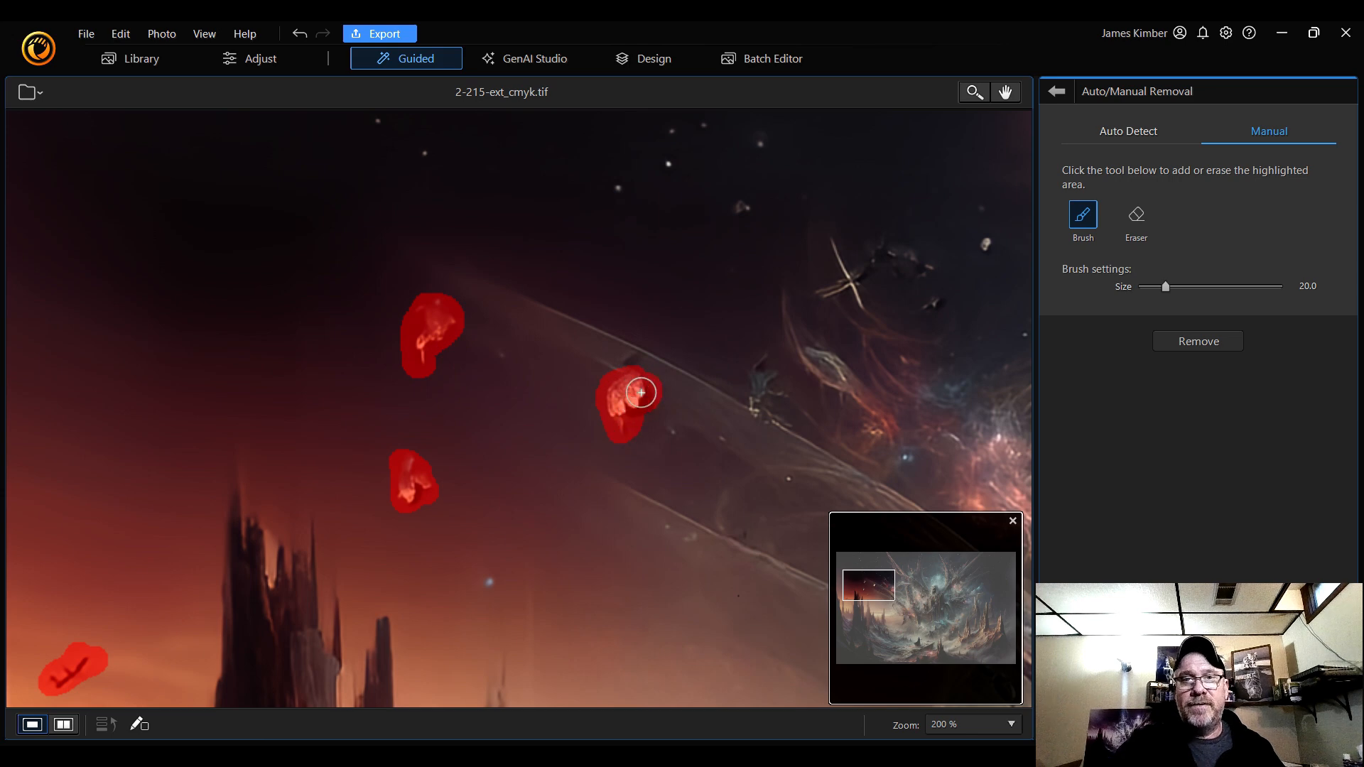
pyautogui.click(1198, 343)
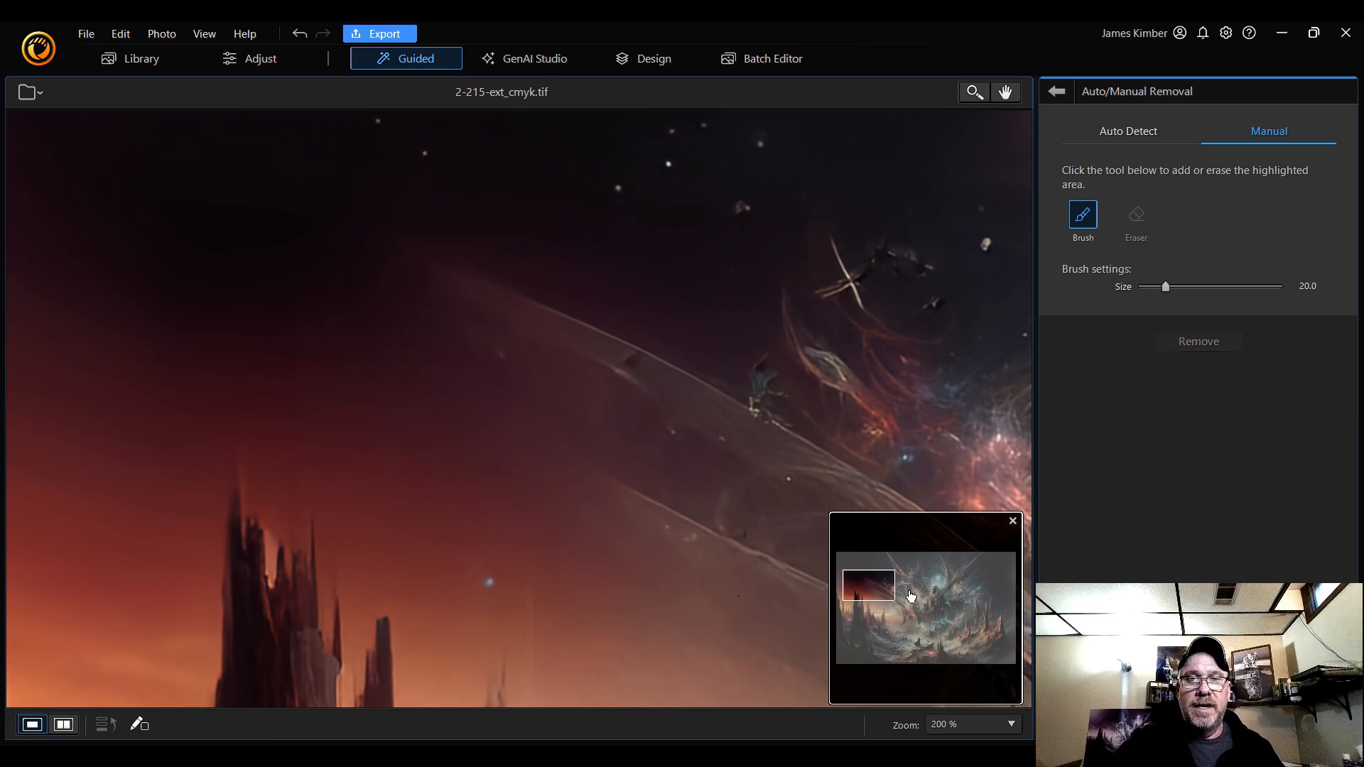
# - Mark the thin dark sliver floating between the distant spires in the orange sky, and remove it
pyautogui.moveTo(873, 584); pyautogui.dragTo(847, 607)
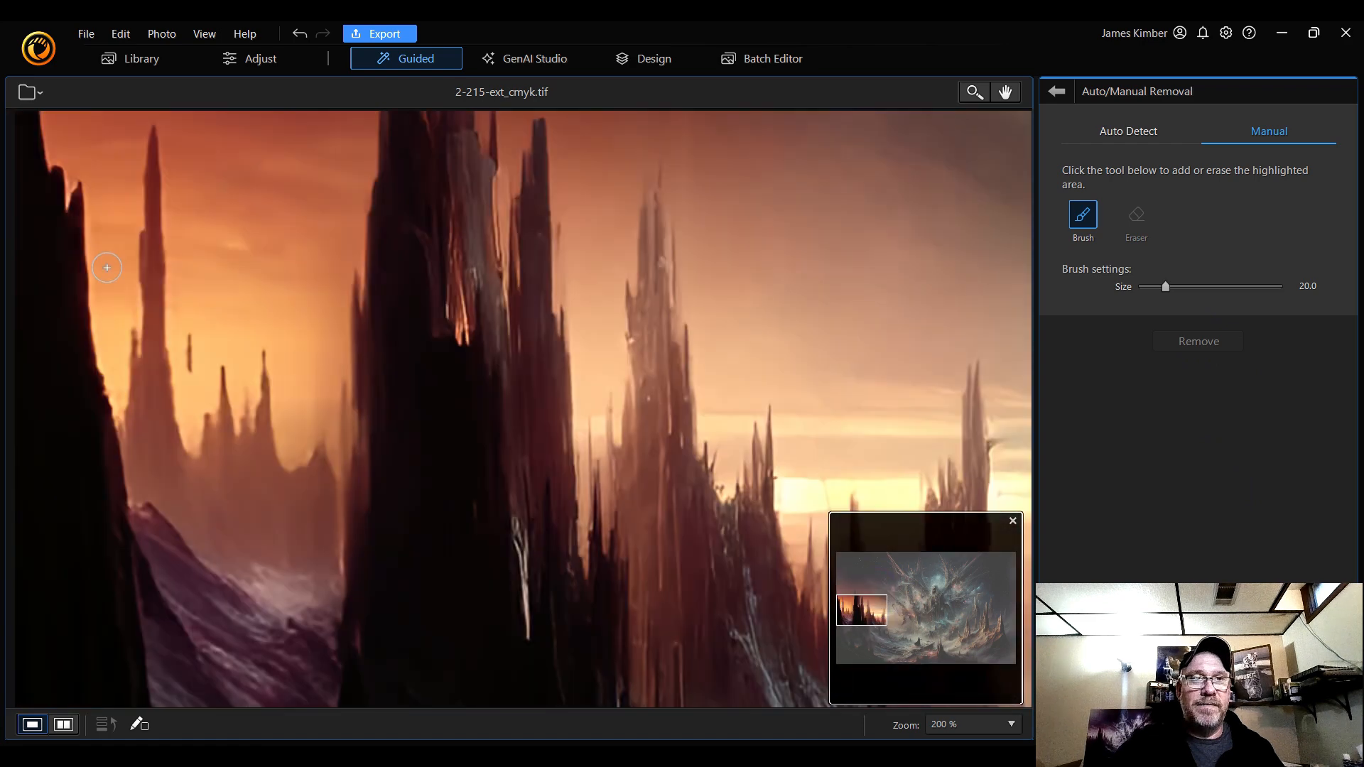
pyautogui.moveTo(196, 332); pyautogui.dragTo(195, 371)
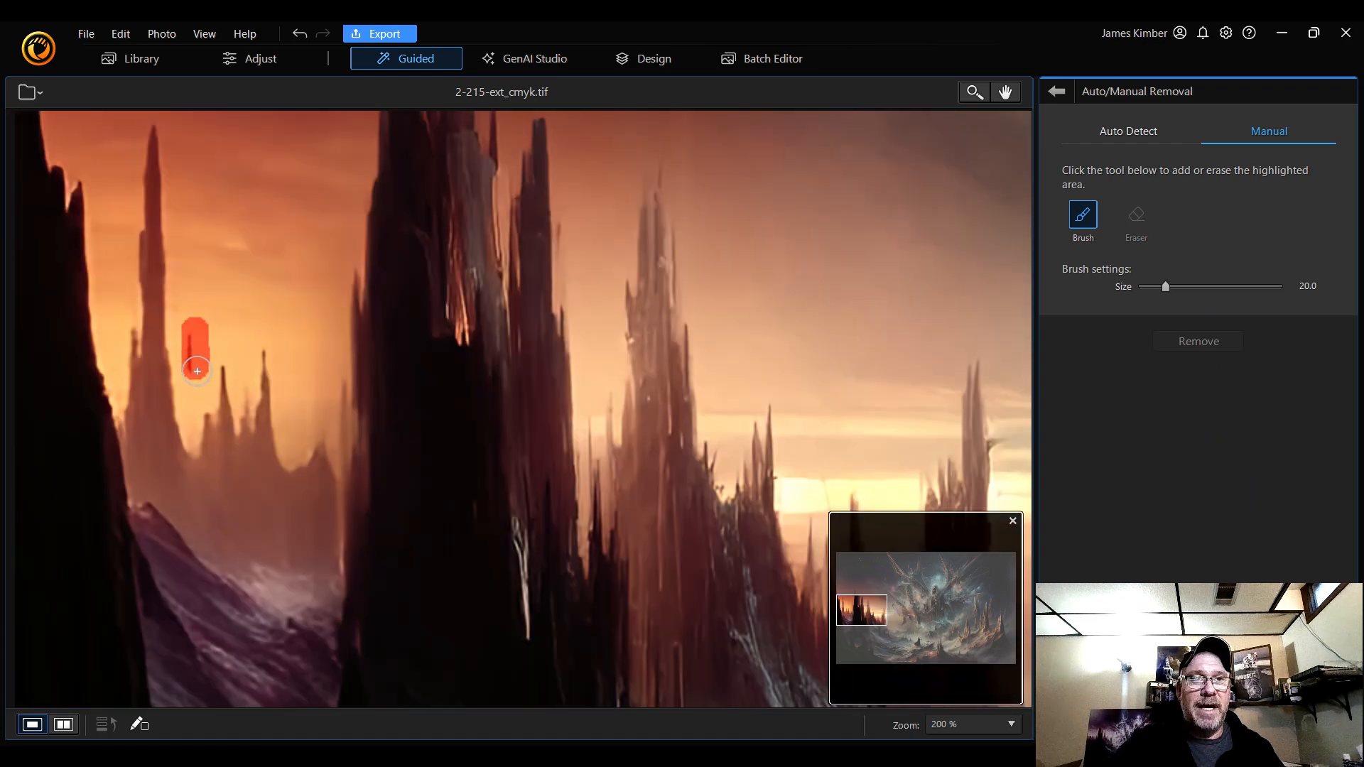
pyautogui.click(1208, 344)
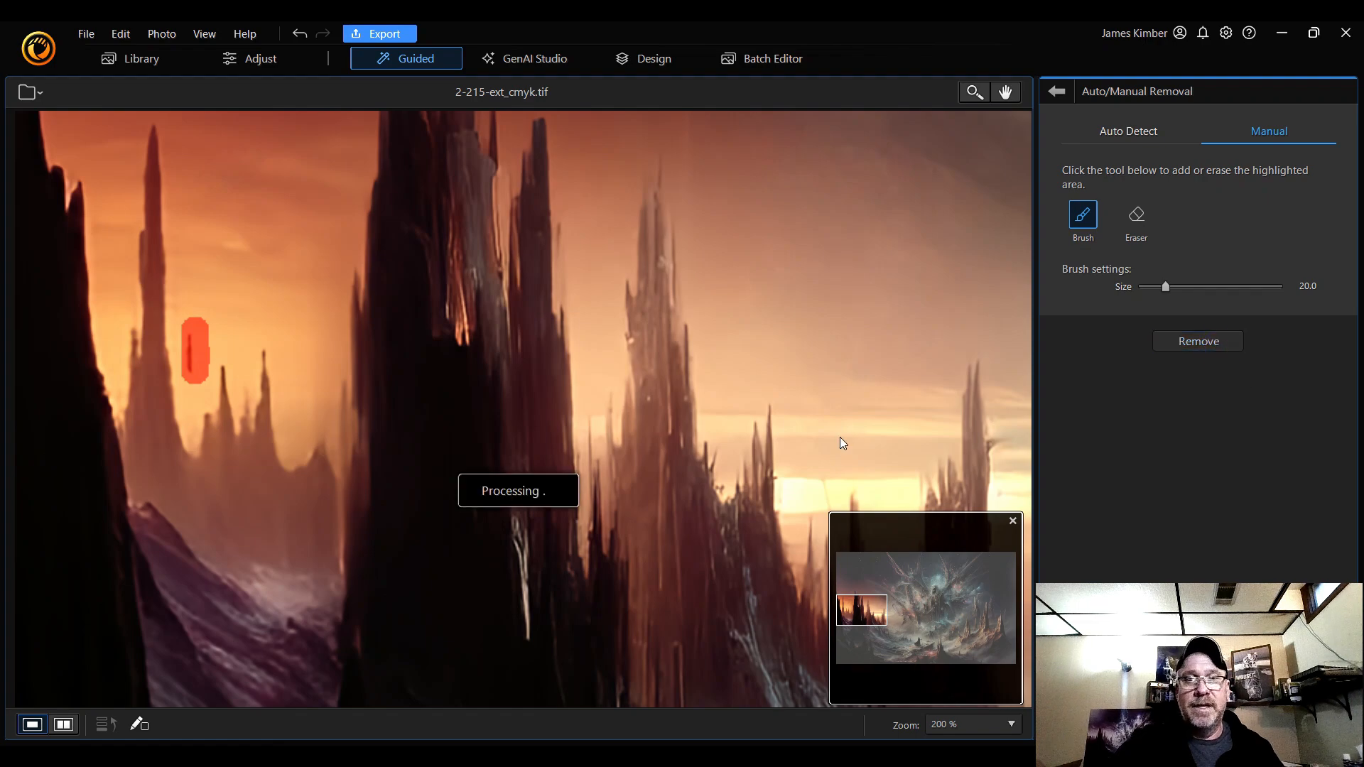
# - Remove the cross-shaped object, the dark creatures and pale rock beside it, and the winged creature and dark smudge along the translucent beam
pyautogui.moveTo(875, 616); pyautogui.dragTo(879, 577)
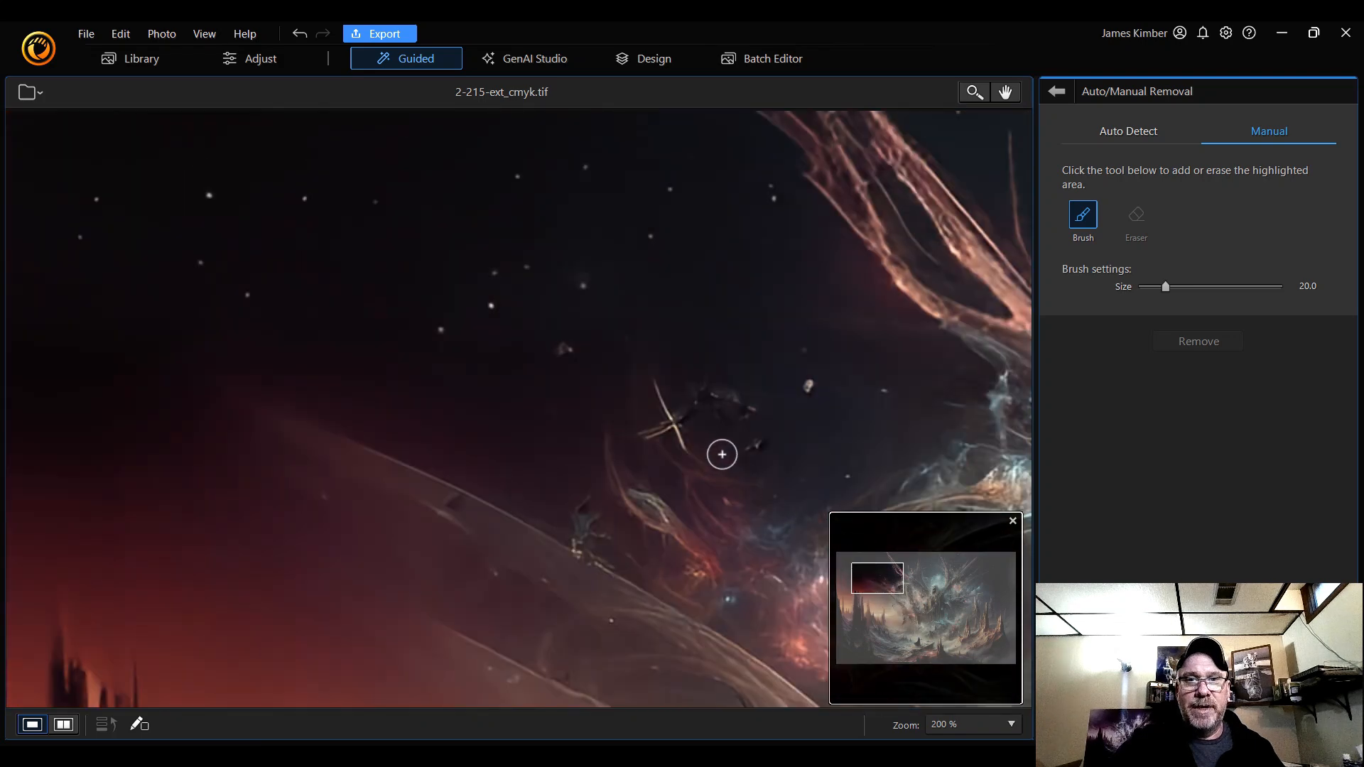
pyautogui.moveTo(670, 387)
pyautogui.mouseDown()
pyautogui.moveTo(684, 444)
pyautogui.moveTo(651, 444)
pyautogui.moveTo(700, 402)
pyautogui.moveTo(727, 402)
pyautogui.moveTo(752, 414)
pyautogui.moveTo(762, 446)
pyautogui.mouseUp()
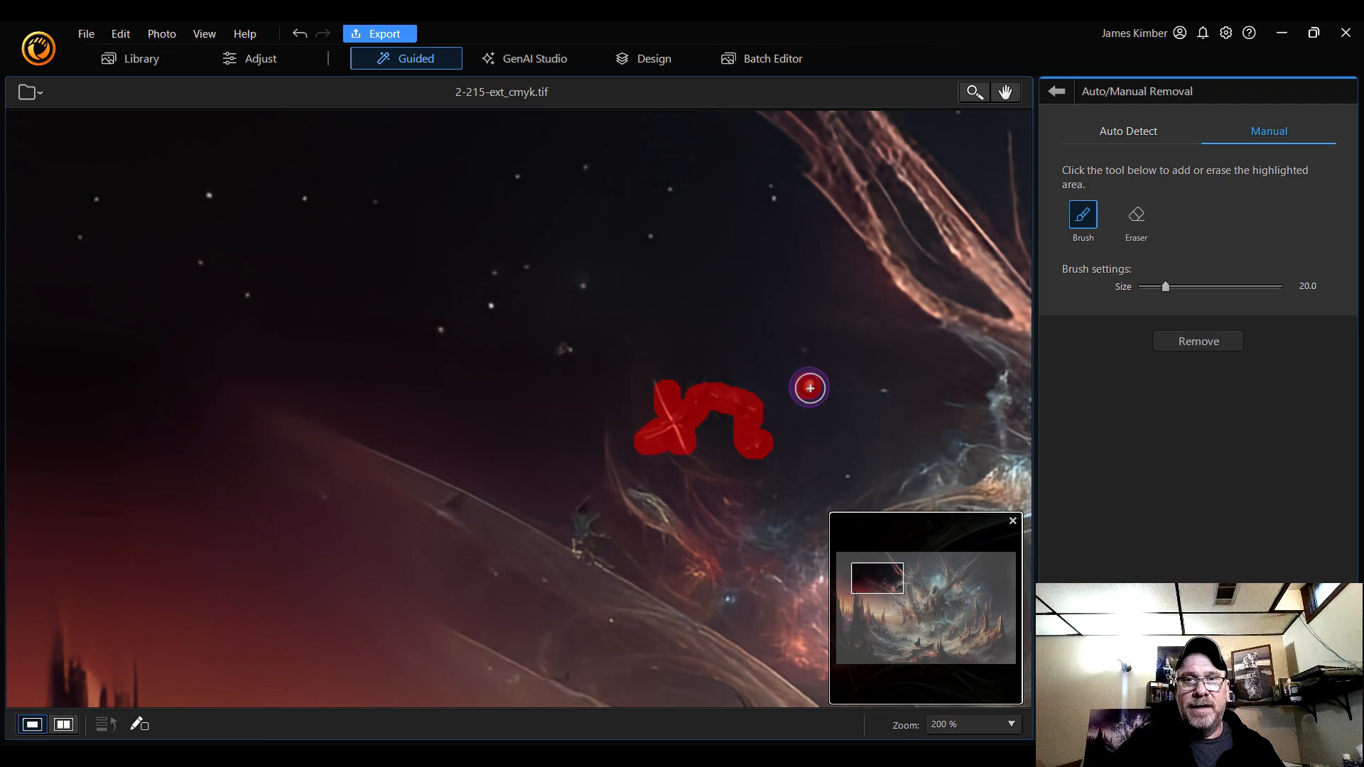
pyautogui.click(810, 387)
pyautogui.moveTo(657, 387); pyautogui.dragTo(703, 449)
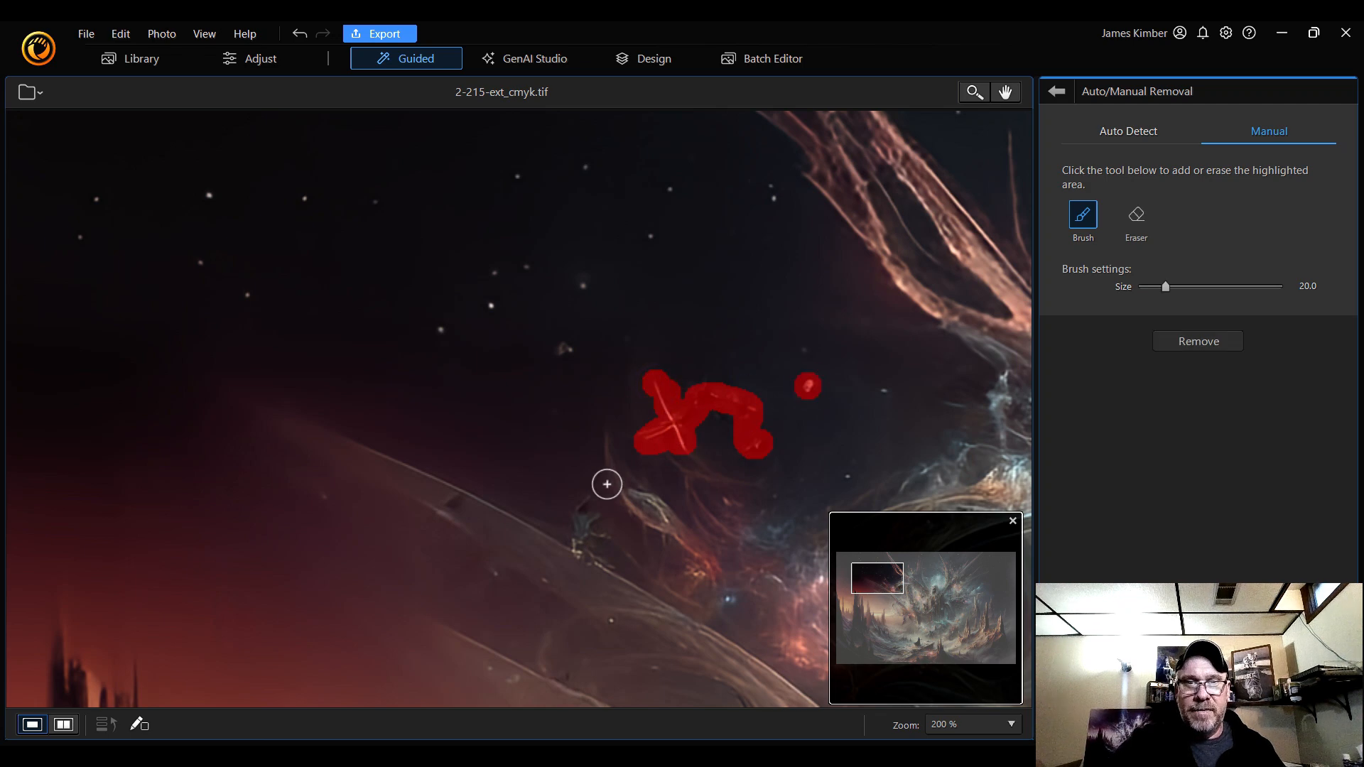
pyautogui.moveTo(599, 508)
pyautogui.mouseDown()
pyautogui.moveTo(573, 554)
pyautogui.moveTo(604, 538)
pyautogui.moveTo(611, 558)
pyautogui.moveTo(590, 557)
pyautogui.moveTo(621, 570)
pyautogui.mouseUp()
pyautogui.moveTo(451, 495); pyautogui.dragTo(463, 516)
pyautogui.click(1197, 342)
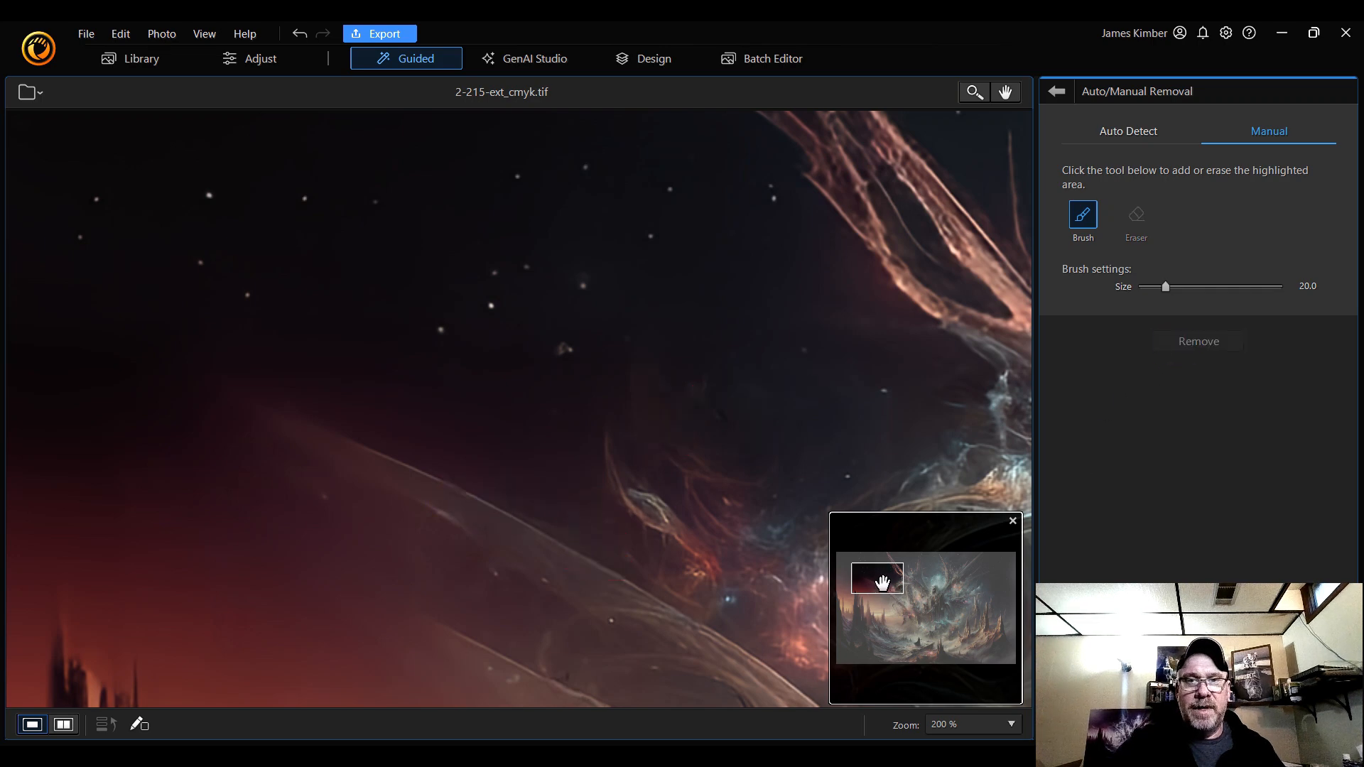
# - Mark the faint smudge above the lower thin beam and the small dark speck below it, and remove both
pyautogui.moveTo(882, 582); pyautogui.dragTo(886, 593)
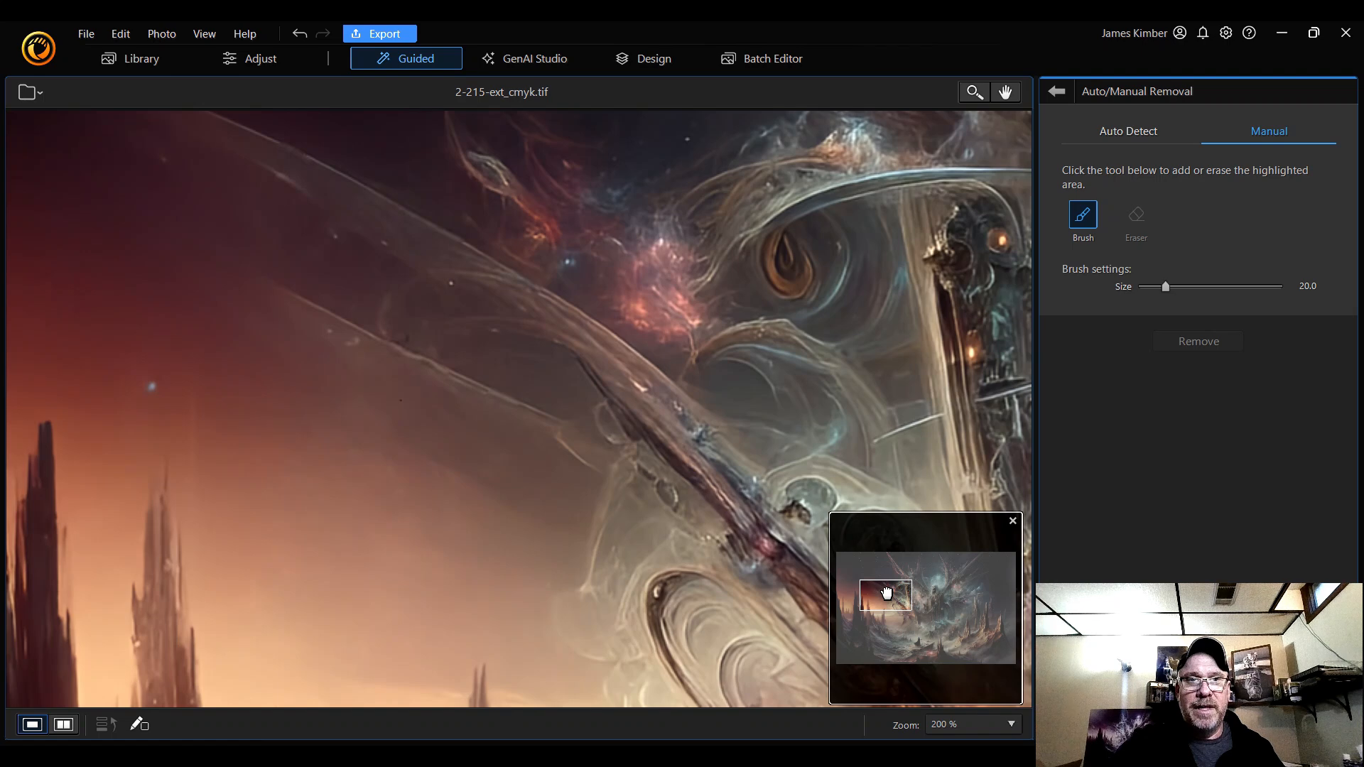
pyautogui.moveTo(400, 333); pyautogui.dragTo(399, 334)
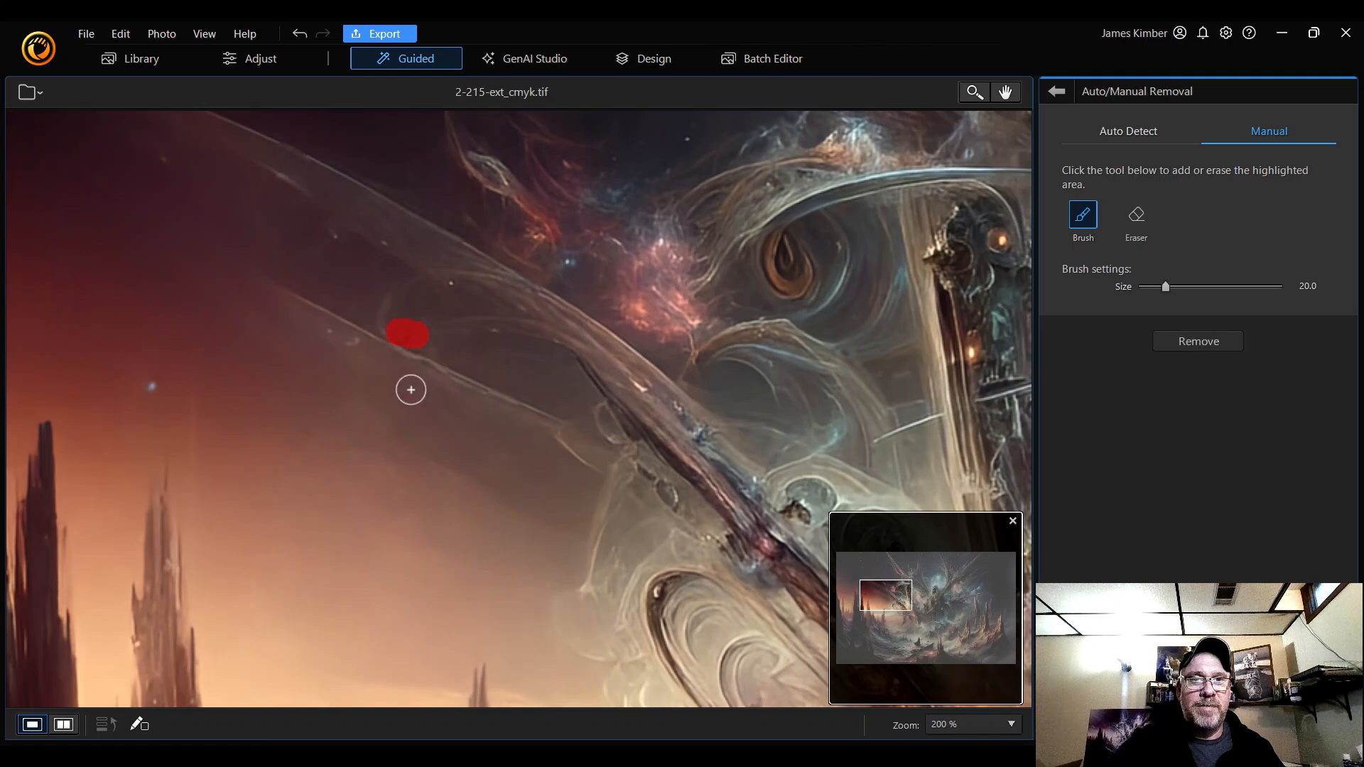
pyautogui.click(404, 405)
pyautogui.click(1193, 352)
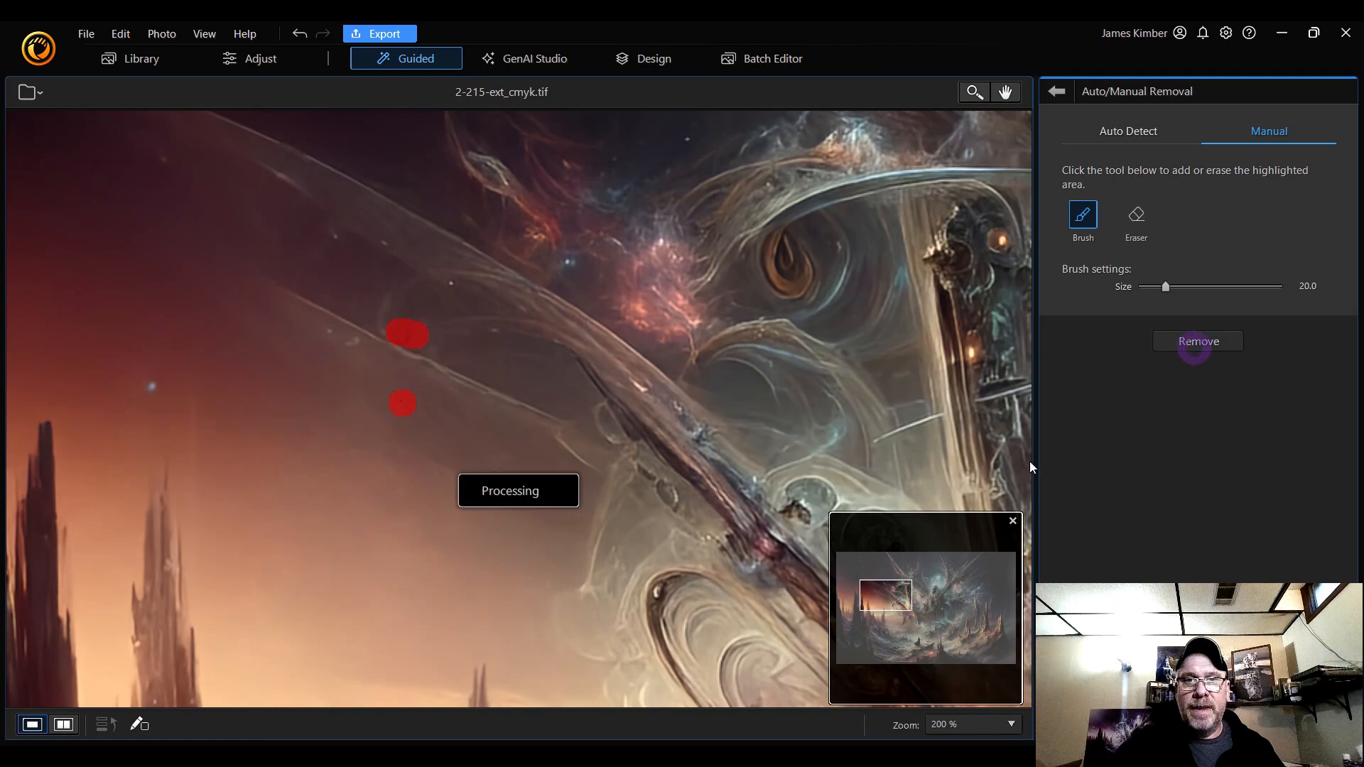
# - Mark the small dark spot in the pale swirl beside the diagonal beam, and remove it
pyautogui.moveTo(892, 613); pyautogui.dragTo(909, 600)
pyautogui.moveTo(910, 596); pyautogui.dragTo(910, 593)
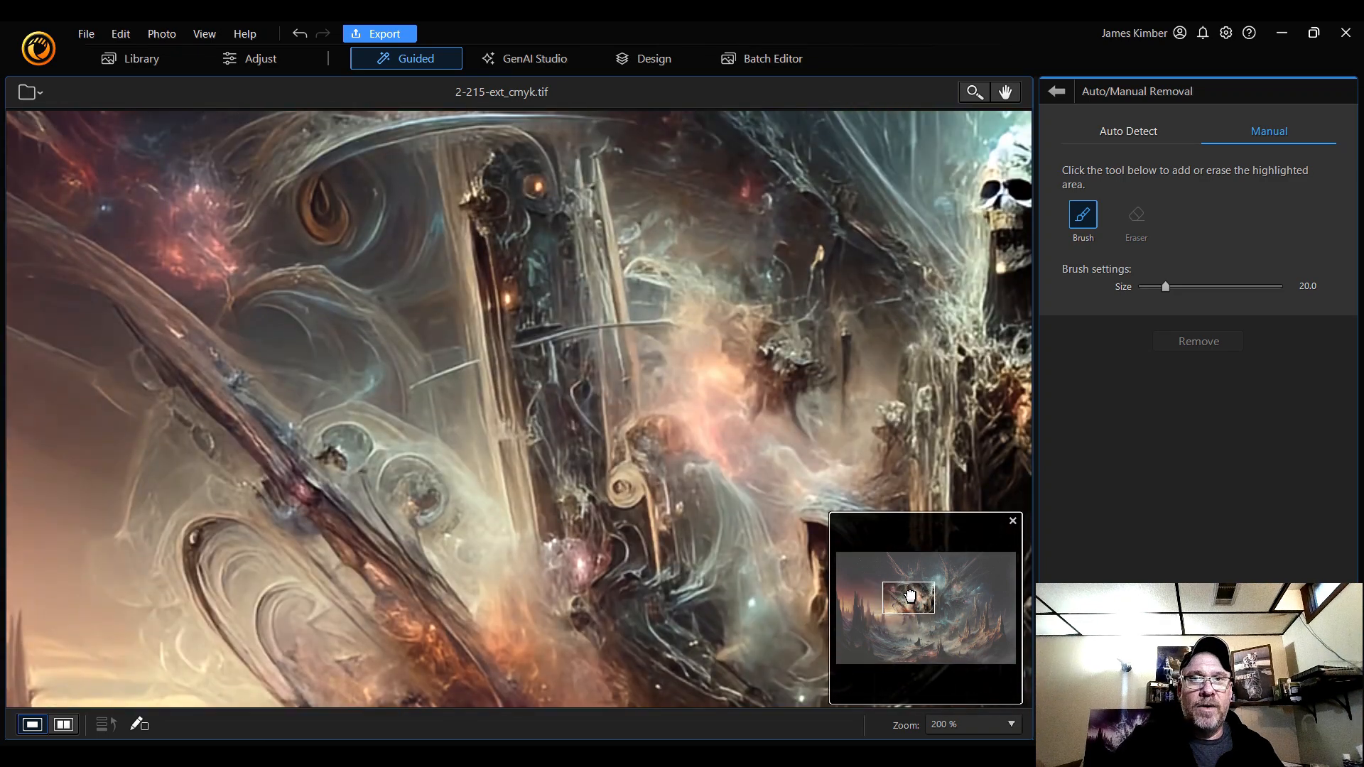
pyautogui.moveTo(337, 456); pyautogui.dragTo(339, 463)
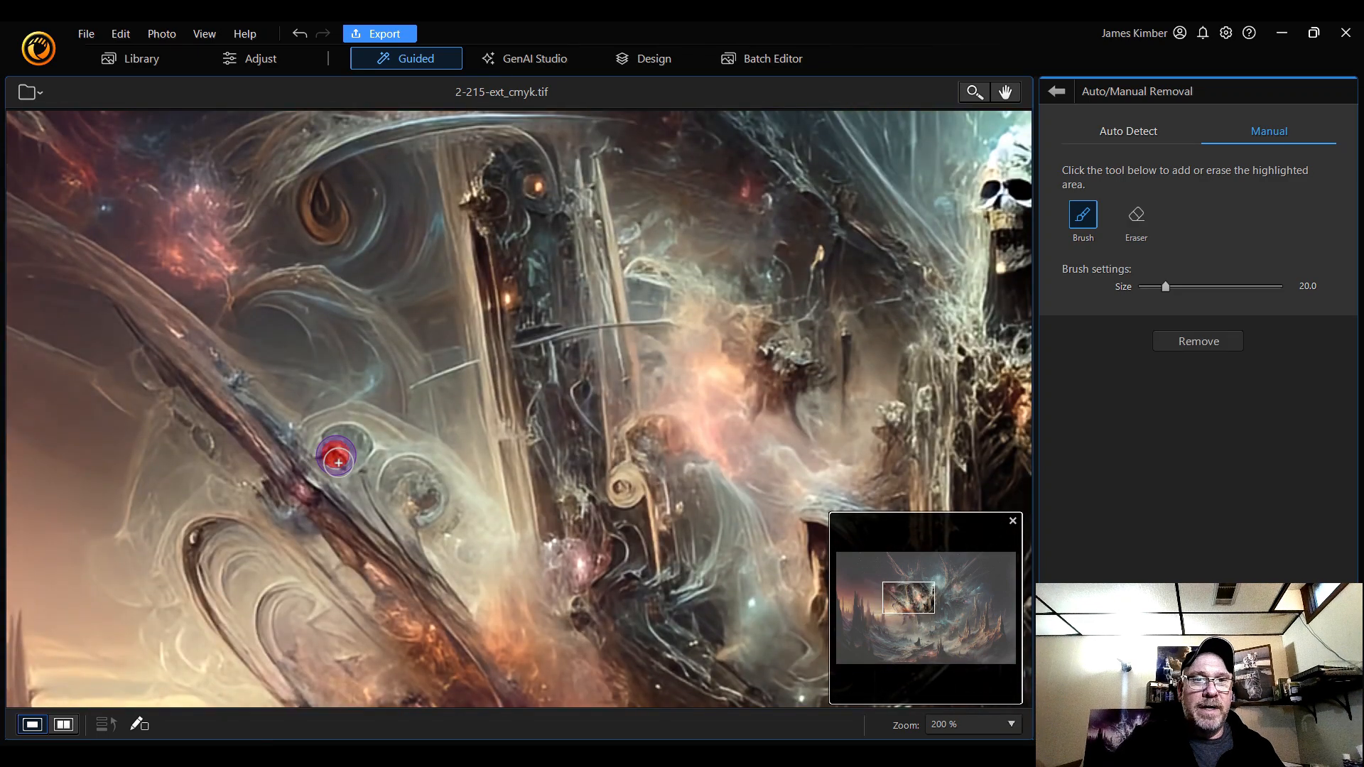
pyautogui.click(1197, 341)
# - Mark the stray horizontal streak beside the reddish spikes at the top of the structure, and remove it
pyautogui.moveTo(904, 592)
pyautogui.mouseDown()
pyautogui.moveTo(897, 547)
pyautogui.moveTo(910, 557)
pyautogui.mouseUp()
pyautogui.moveTo(815, 435); pyautogui.dragTo(719, 466)
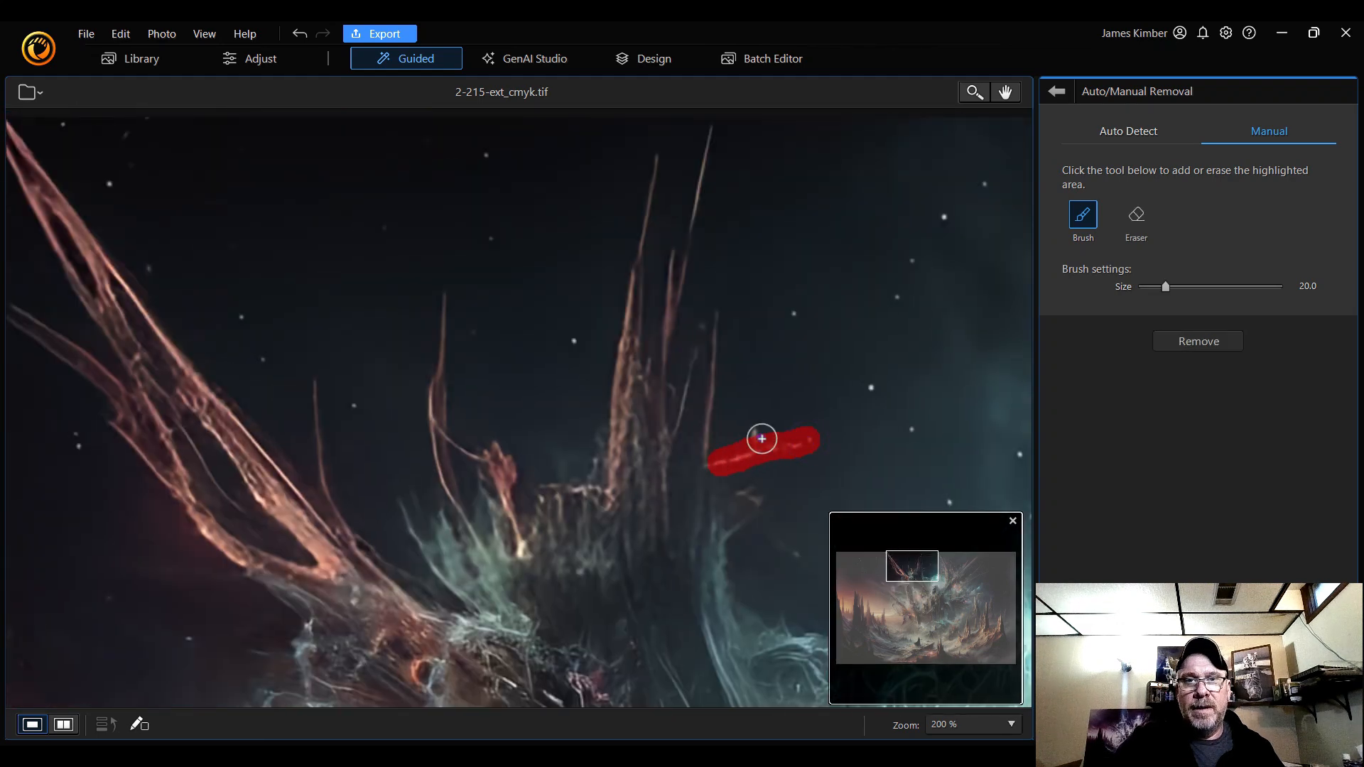
pyautogui.click(1215, 343)
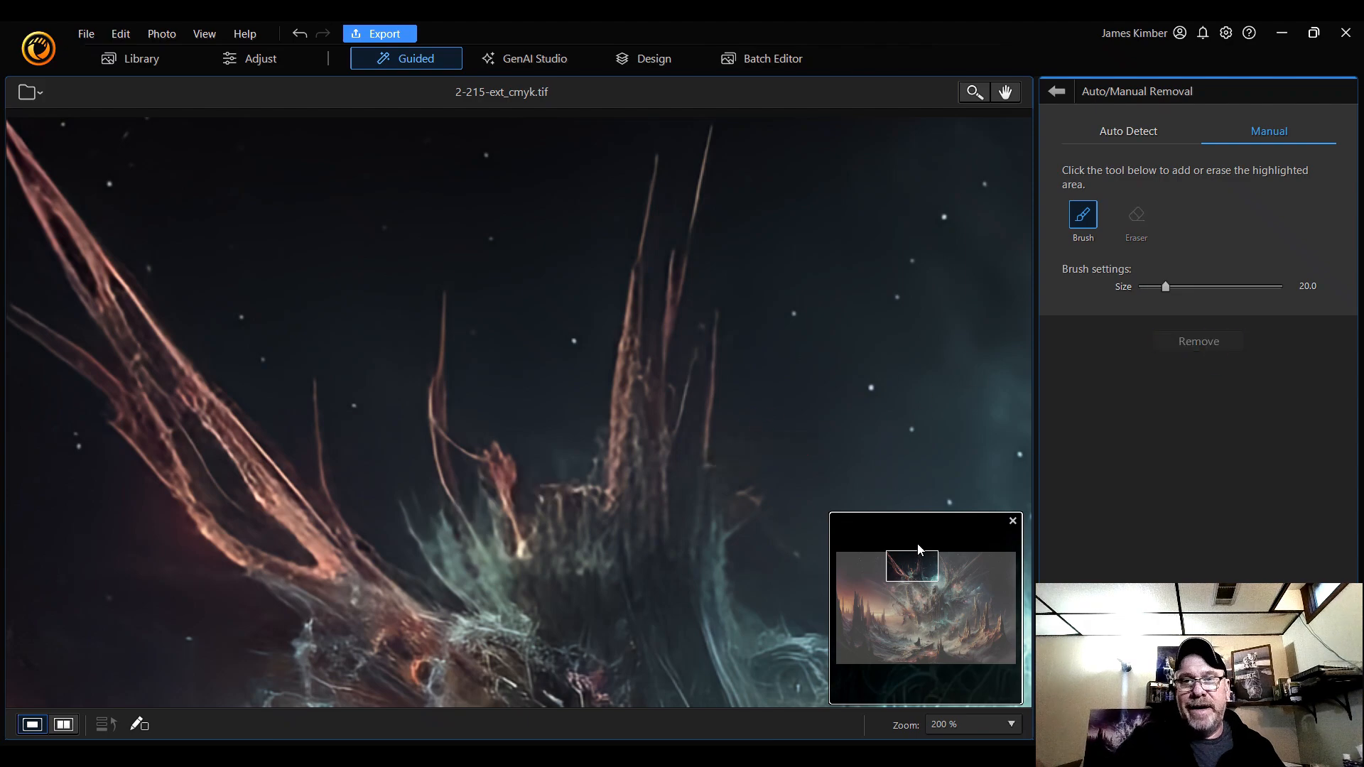
pyautogui.moveTo(915, 566); pyautogui.dragTo(933, 581)
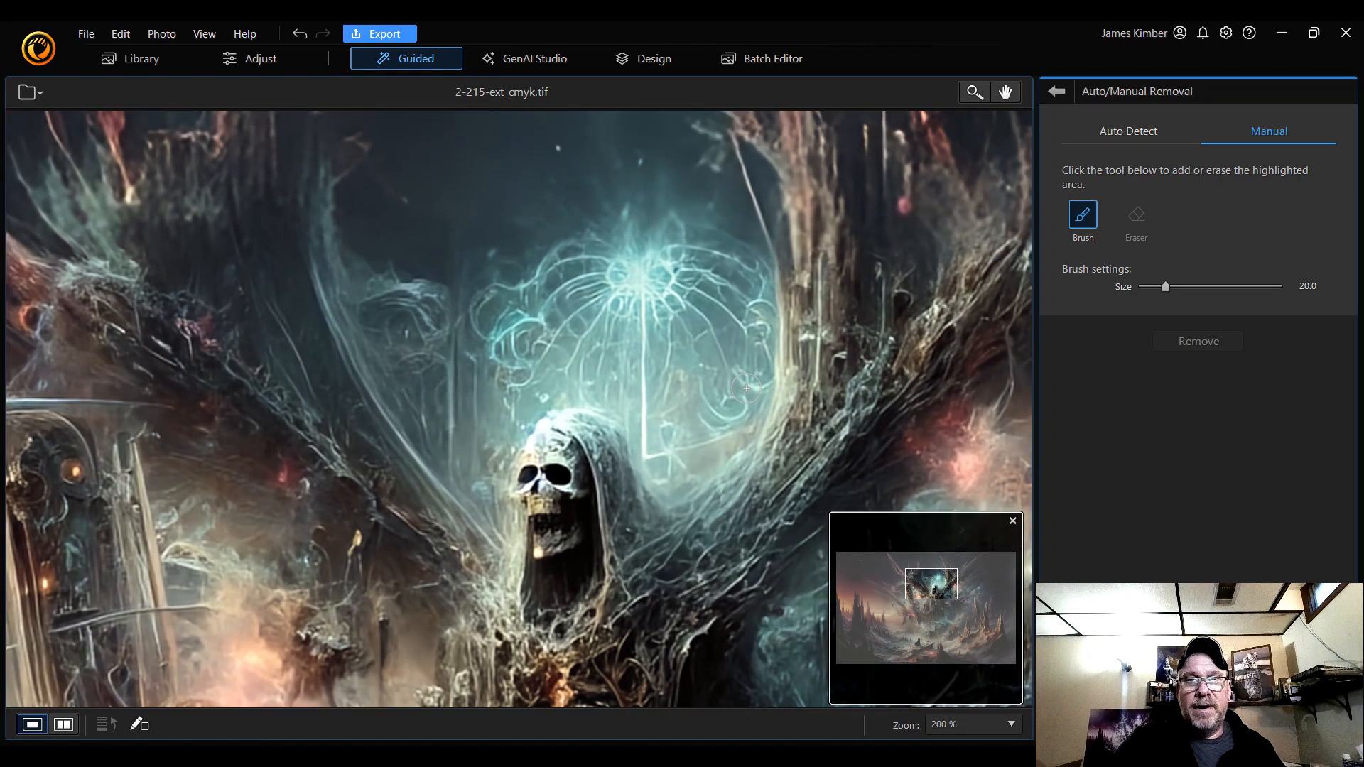
# - Mark the right half of the glowing web behind the skull and the thin curved strand above it, and remove both
pyautogui.moveTo(673, 248)
pyautogui.mouseDown()
pyautogui.moveTo(676, 302)
pyautogui.moveTo(654, 318)
pyautogui.moveTo(700, 273)
pyautogui.moveTo(697, 251)
pyautogui.moveTo(751, 266)
pyautogui.moveTo(763, 374)
pyautogui.mouseUp()
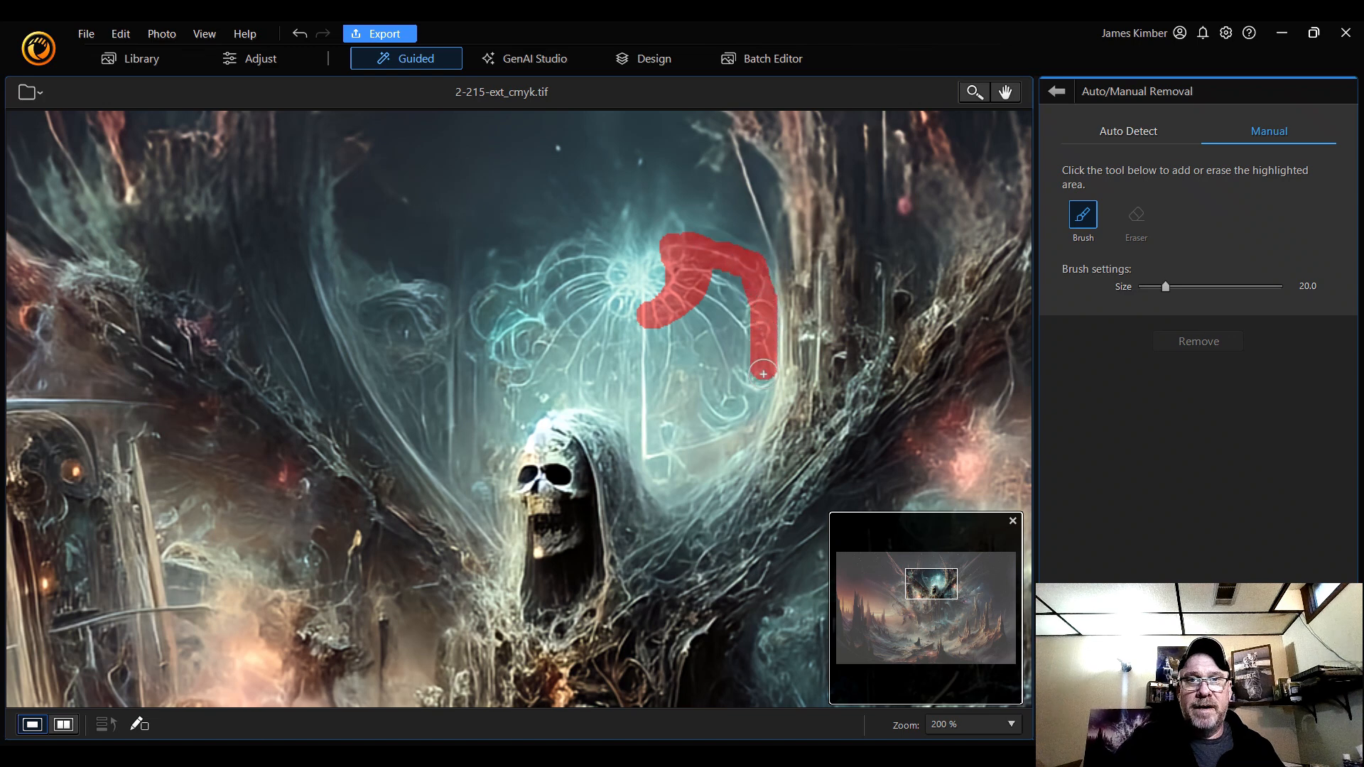
pyautogui.moveTo(741, 424)
pyautogui.mouseDown()
pyautogui.moveTo(651, 455)
pyautogui.moveTo(643, 324)
pyautogui.moveTo(678, 321)
pyautogui.moveTo(648, 403)
pyautogui.moveTo(675, 425)
pyautogui.moveTo(669, 474)
pyautogui.moveTo(709, 439)
pyautogui.moveTo(756, 359)
pyautogui.moveTo(750, 310)
pyautogui.moveTo(705, 279)
pyautogui.moveTo(736, 329)
pyautogui.moveTo(739, 362)
pyautogui.moveTo(700, 293)
pyautogui.moveTo(729, 415)
pyautogui.moveTo(682, 353)
pyautogui.moveTo(689, 331)
pyautogui.moveTo(701, 369)
pyautogui.mouseUp()
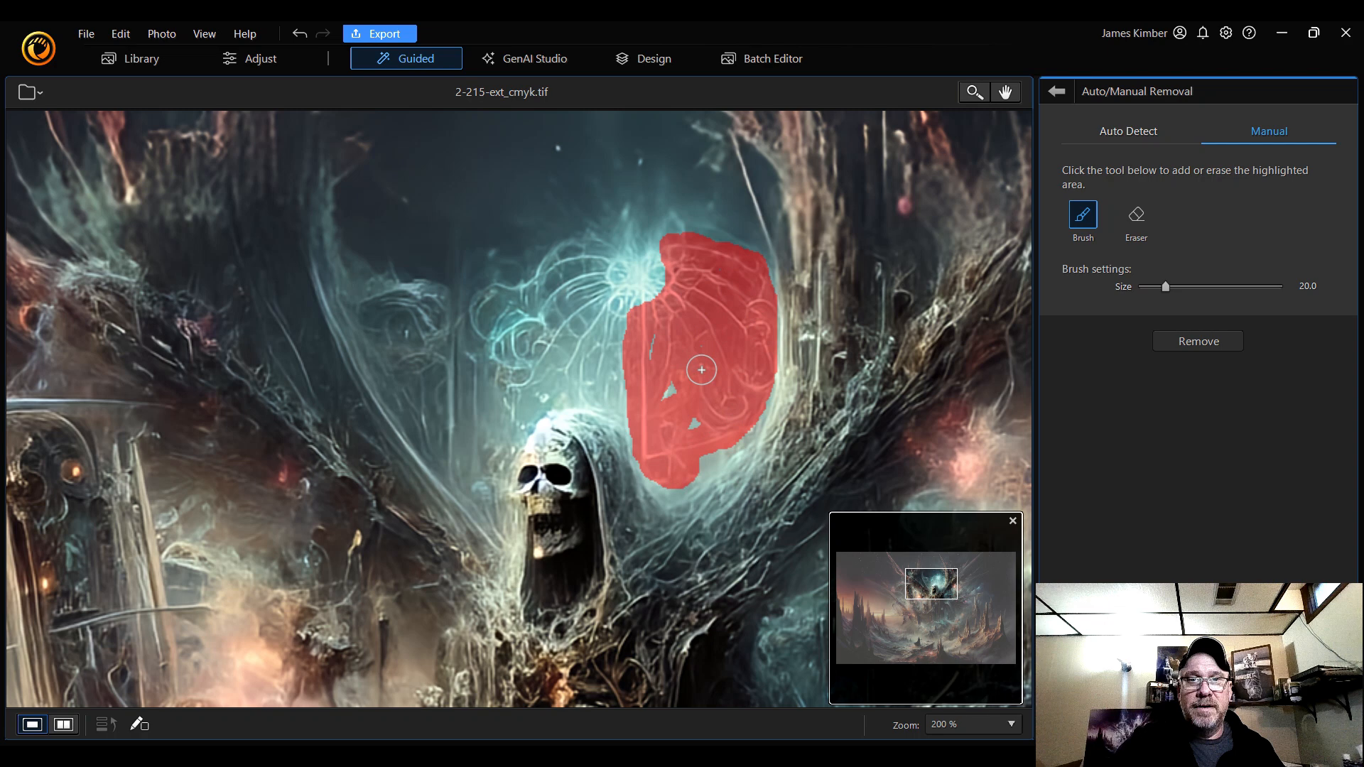
pyautogui.moveTo(681, 260)
pyautogui.mouseDown()
pyautogui.moveTo(675, 213)
pyautogui.moveTo(699, 245)
pyautogui.moveTo(714, 248)
pyautogui.moveTo(694, 226)
pyautogui.moveTo(767, 250)
pyautogui.moveTo(731, 154)
pyautogui.moveTo(694, 128)
pyautogui.moveTo(711, 164)
pyautogui.mouseUp()
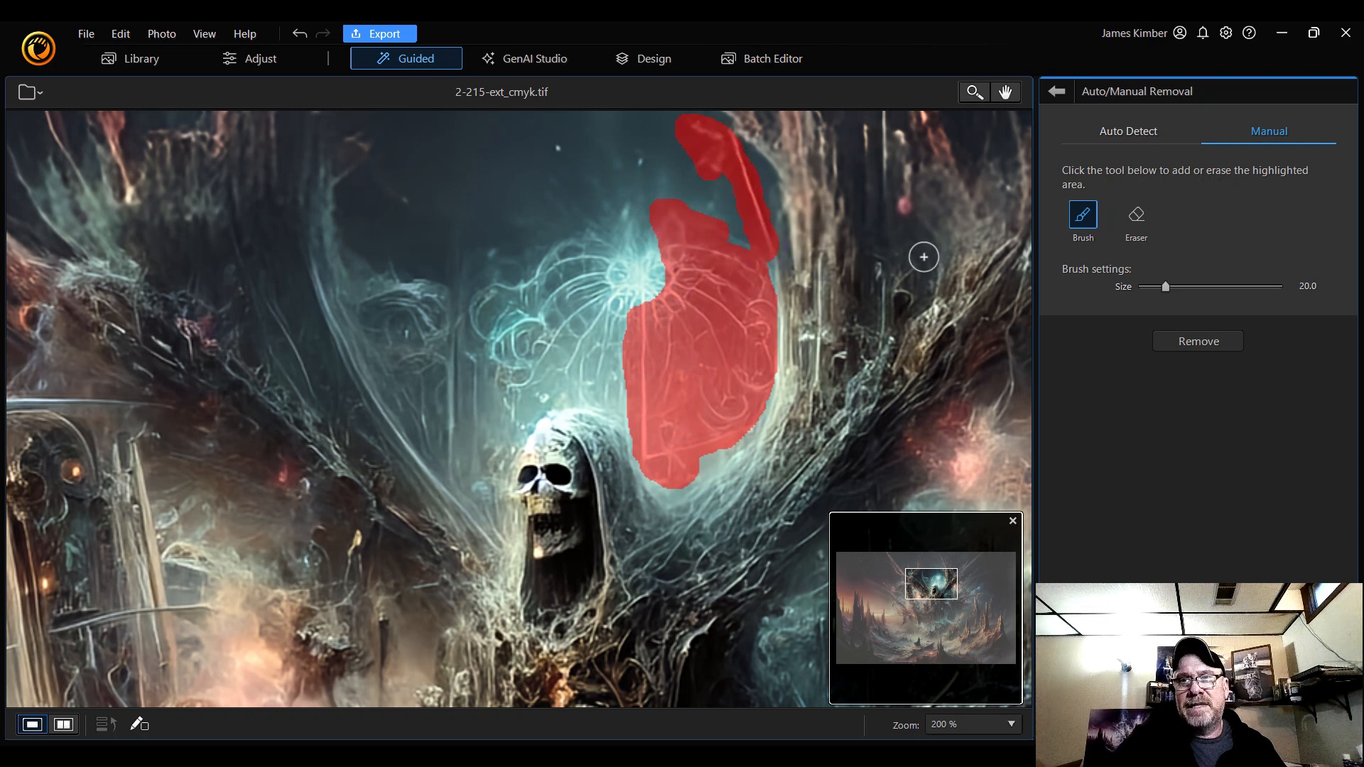
pyautogui.click(1208, 344)
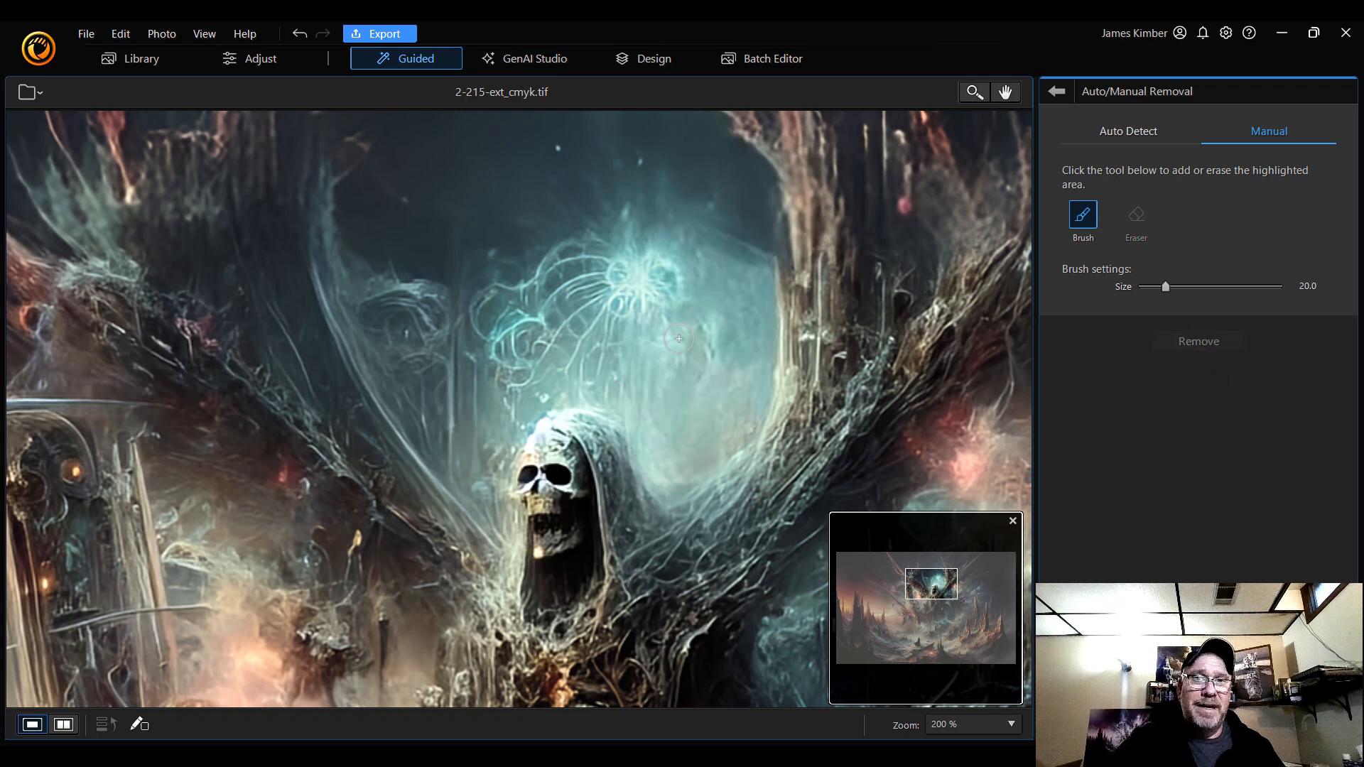
# - Mark the left half and bright center of the glowing web above the skull, with the leftover traces beside it, and remove them
pyautogui.moveTo(680, 336)
pyautogui.mouseDown()
pyautogui.moveTo(637, 335)
pyautogui.moveTo(606, 298)
pyautogui.moveTo(603, 247)
pyautogui.moveTo(577, 248)
pyautogui.moveTo(480, 314)
pyautogui.moveTo(494, 336)
pyautogui.moveTo(591, 267)
pyautogui.moveTo(501, 317)
pyautogui.moveTo(521, 424)
pyautogui.moveTo(610, 323)
pyautogui.moveTo(579, 380)
pyautogui.moveTo(617, 363)
pyautogui.moveTo(624, 406)
pyautogui.moveTo(584, 398)
pyautogui.mouseUp()
pyautogui.moveTo(590, 341)
pyautogui.mouseDown()
pyautogui.moveTo(594, 305)
pyautogui.moveTo(515, 364)
pyautogui.moveTo(530, 339)
pyautogui.moveTo(551, 352)
pyautogui.moveTo(570, 331)
pyautogui.mouseUp()
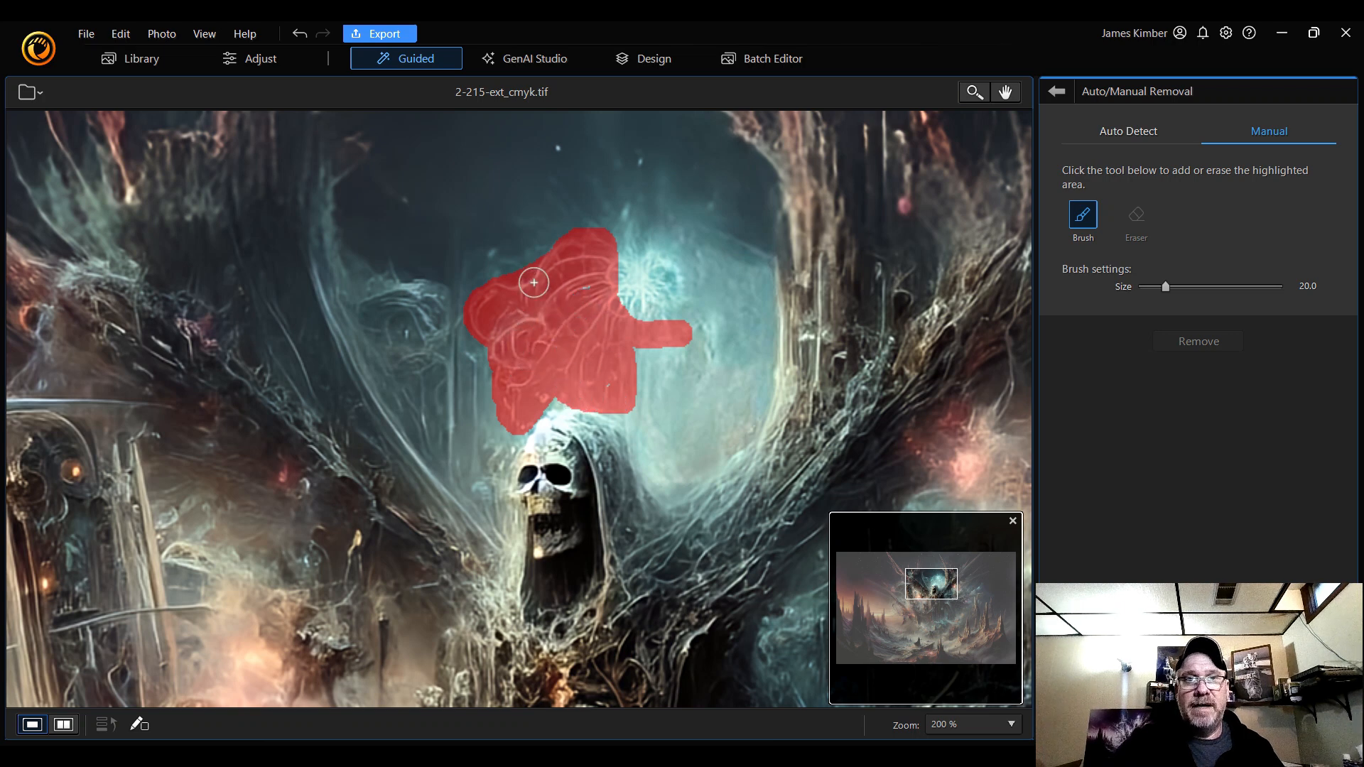
pyautogui.moveTo(588, 246); pyautogui.dragTo(589, 250)
pyautogui.moveTo(630, 322)
pyautogui.mouseDown()
pyautogui.moveTo(610, 297)
pyautogui.moveTo(650, 318)
pyautogui.moveTo(675, 285)
pyautogui.moveTo(669, 303)
pyautogui.moveTo(632, 307)
pyautogui.moveTo(622, 297)
pyautogui.moveTo(649, 315)
pyautogui.moveTo(672, 292)
pyautogui.moveTo(649, 256)
pyautogui.moveTo(621, 257)
pyautogui.mouseUp()
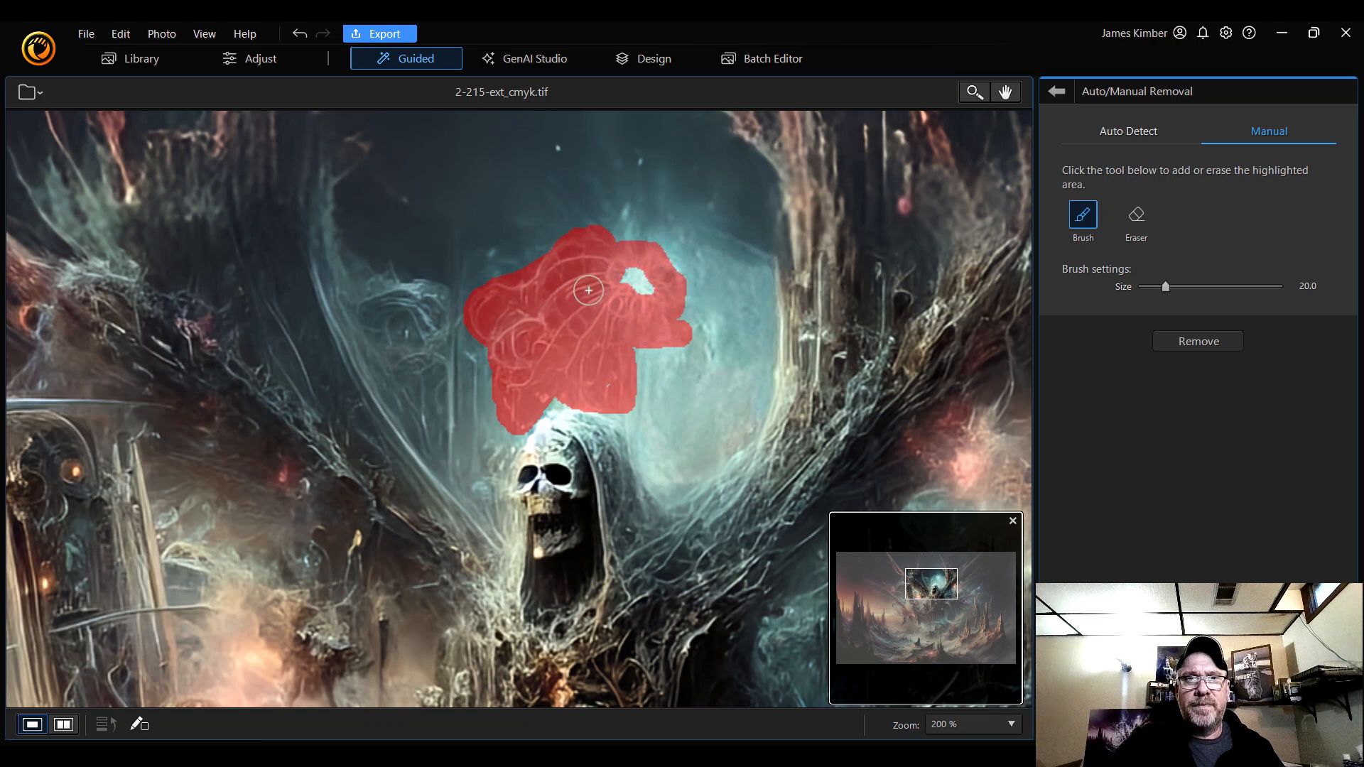
pyautogui.moveTo(643, 347)
pyautogui.mouseDown()
pyautogui.moveTo(634, 397)
pyautogui.moveTo(644, 411)
pyautogui.moveTo(652, 340)
pyautogui.moveTo(672, 436)
pyautogui.moveTo(685, 333)
pyautogui.moveTo(719, 340)
pyautogui.moveTo(714, 352)
pyautogui.moveTo(708, 337)
pyautogui.moveTo(704, 373)
pyautogui.mouseUp()
pyautogui.click(1206, 343)
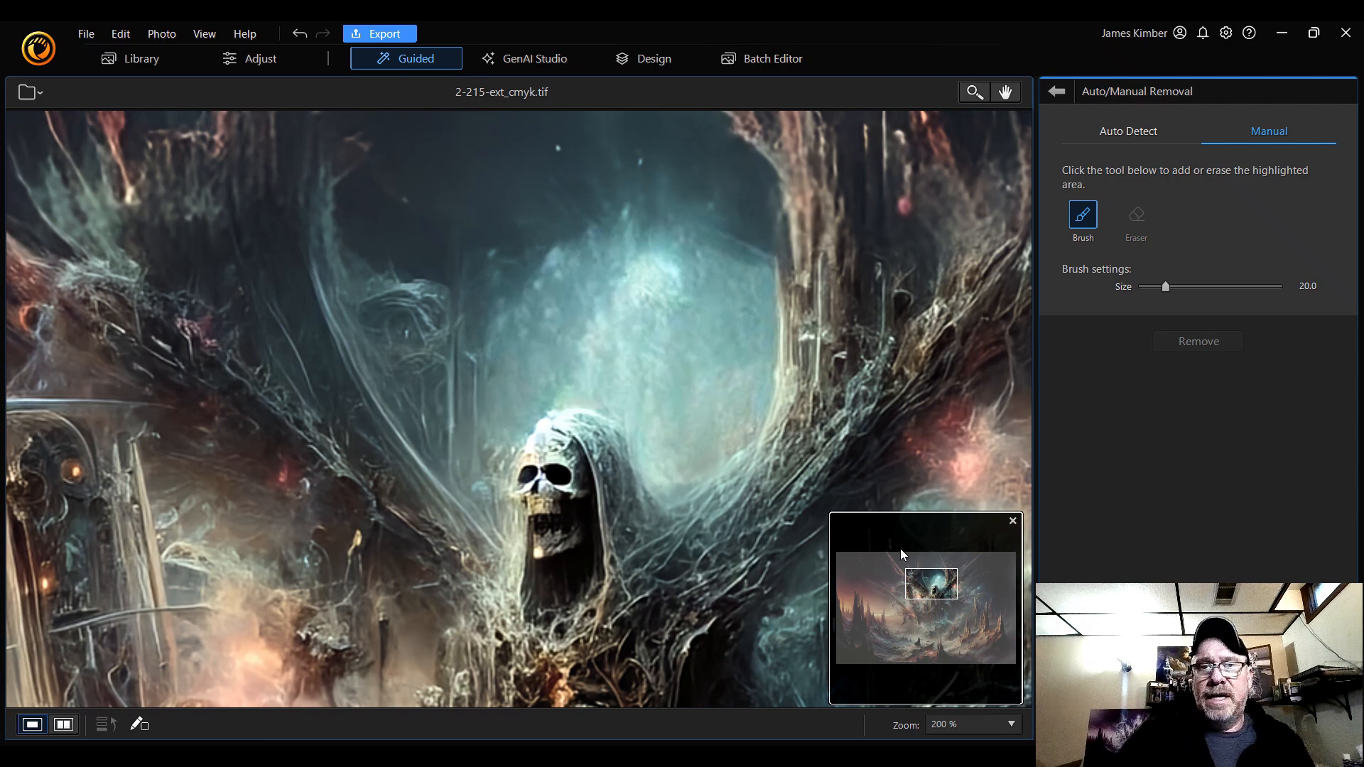
# - Mark the thin vertical streaks above the golden spires and across the teal nebula and dark sky, and remove them
pyautogui.moveTo(932, 585)
pyautogui.mouseDown()
pyautogui.moveTo(941, 555)
pyautogui.moveTo(963, 554)
pyautogui.moveTo(981, 595)
pyautogui.mouseUp()
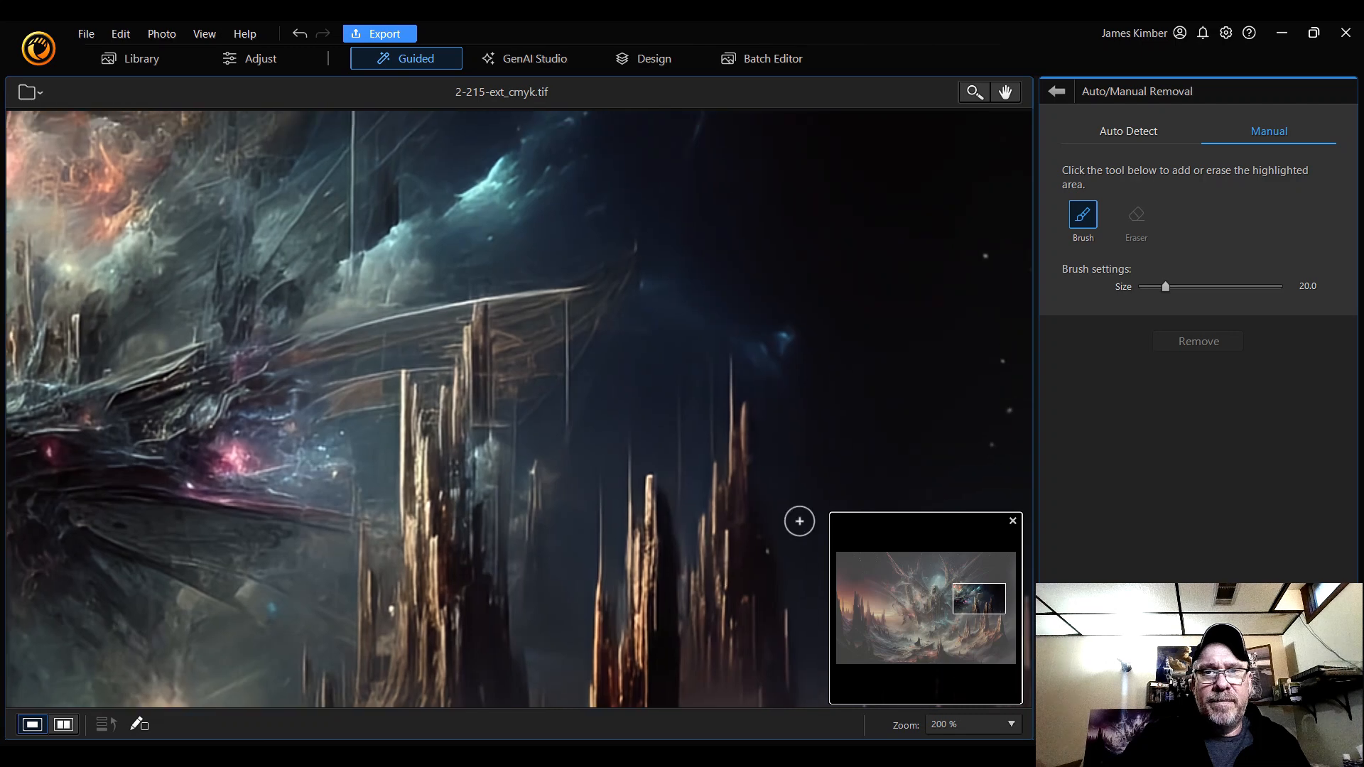
pyautogui.moveTo(709, 378); pyautogui.dragTo(716, 432)
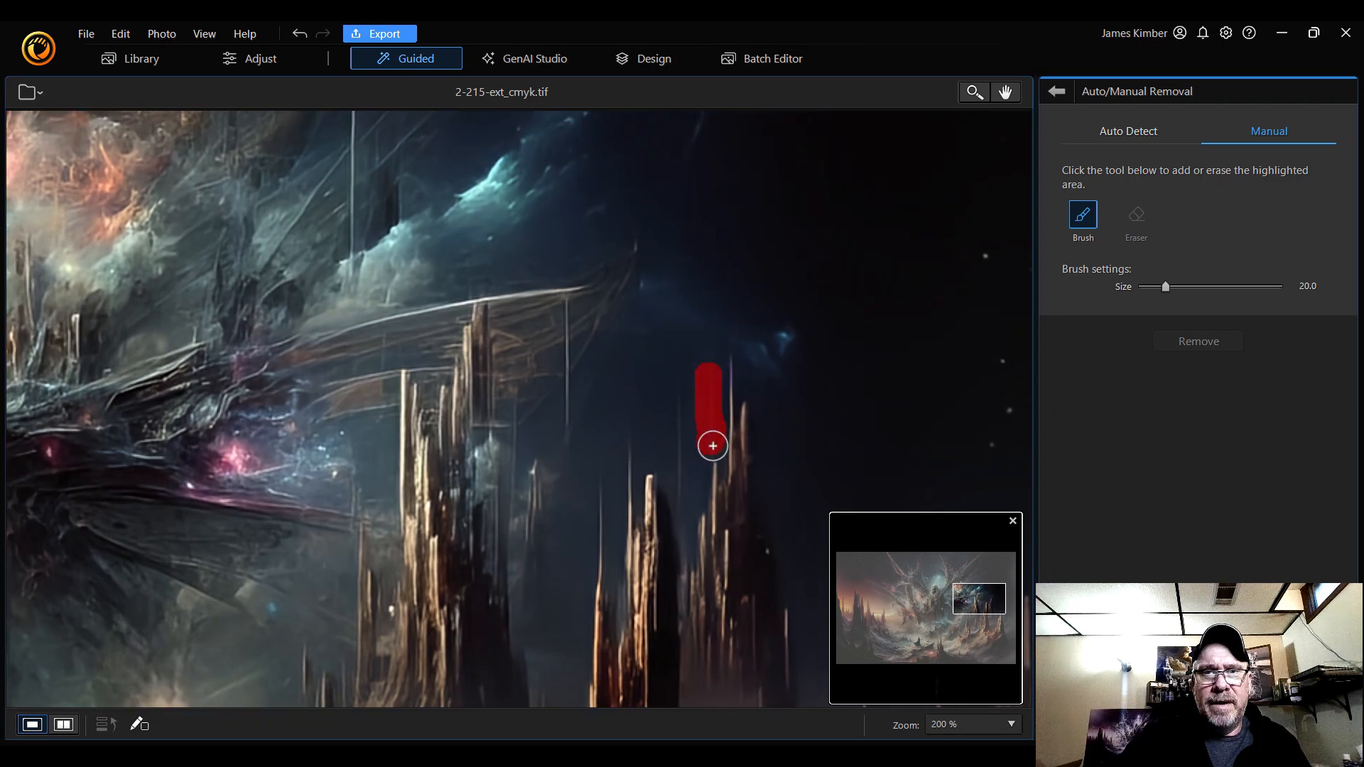
pyautogui.moveTo(676, 387); pyautogui.dragTo(685, 489)
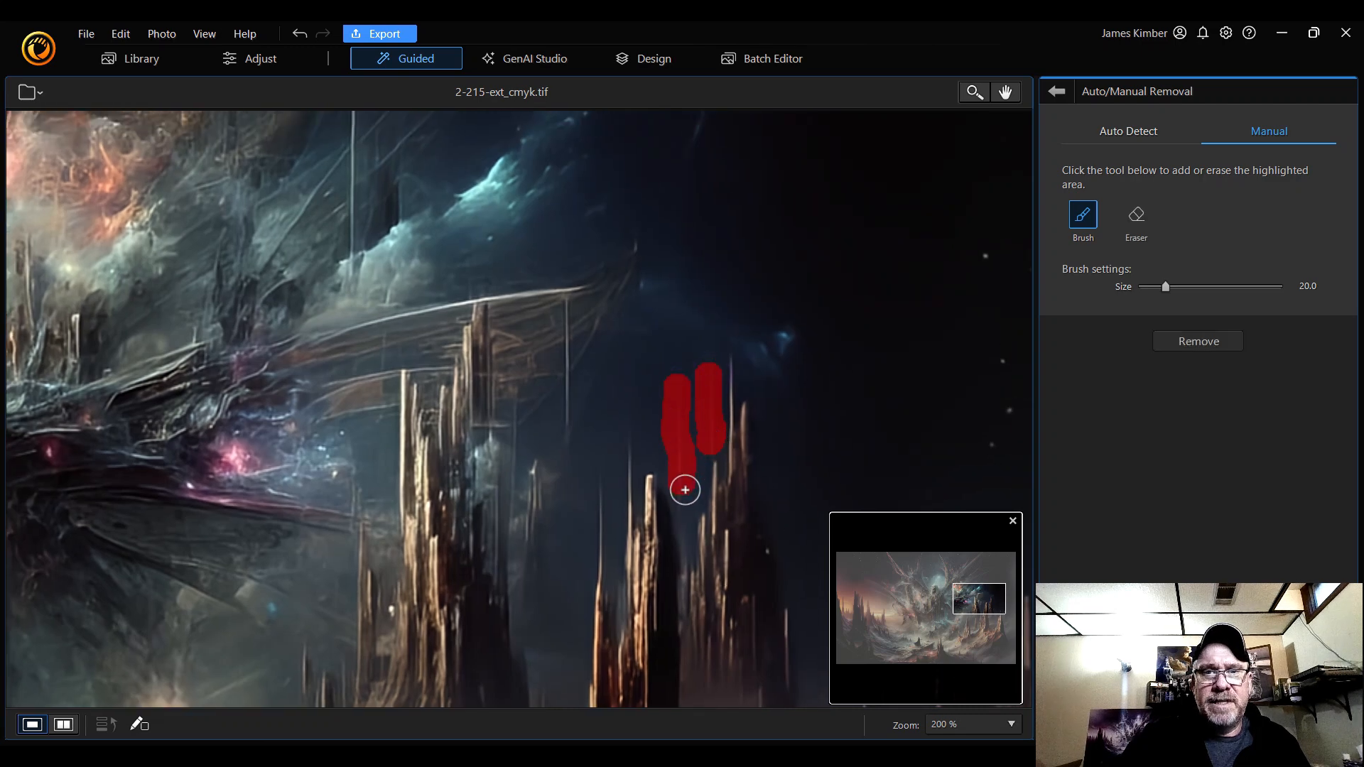
pyautogui.moveTo(602, 466); pyautogui.dragTo(599, 566)
pyautogui.moveTo(570, 435); pyautogui.dragTo(569, 327)
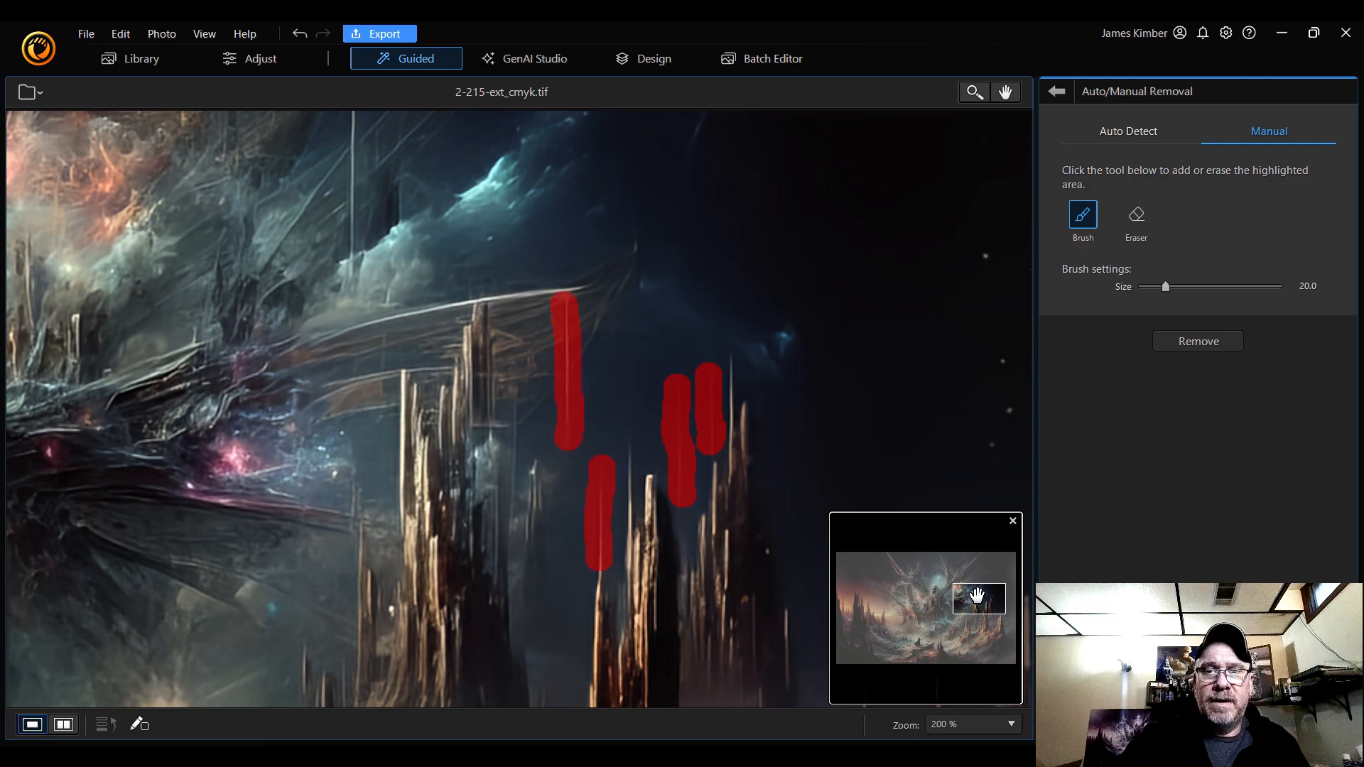
pyautogui.moveTo(981, 604); pyautogui.dragTo(978, 594)
pyautogui.moveTo(415, 448); pyautogui.dragTo(404, 223)
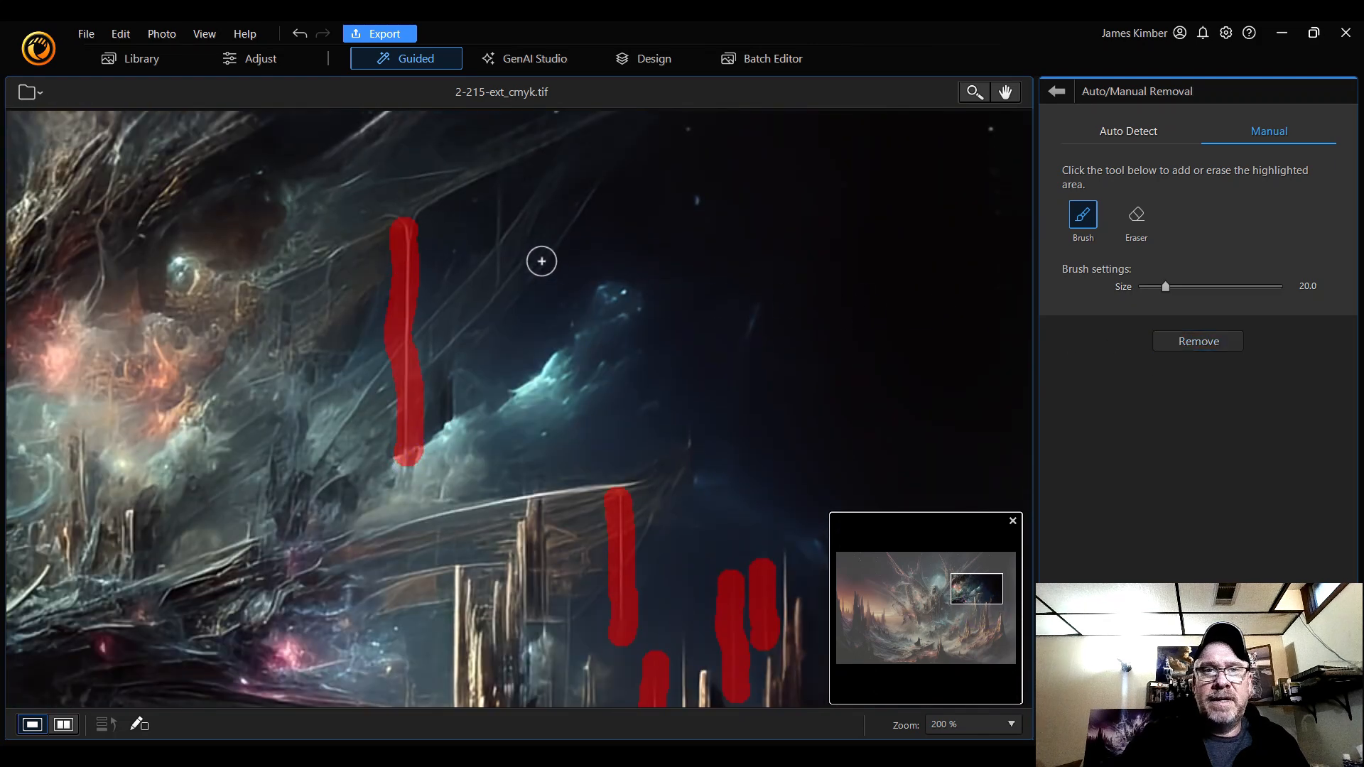
pyautogui.moveTo(500, 275); pyautogui.dragTo(488, 189)
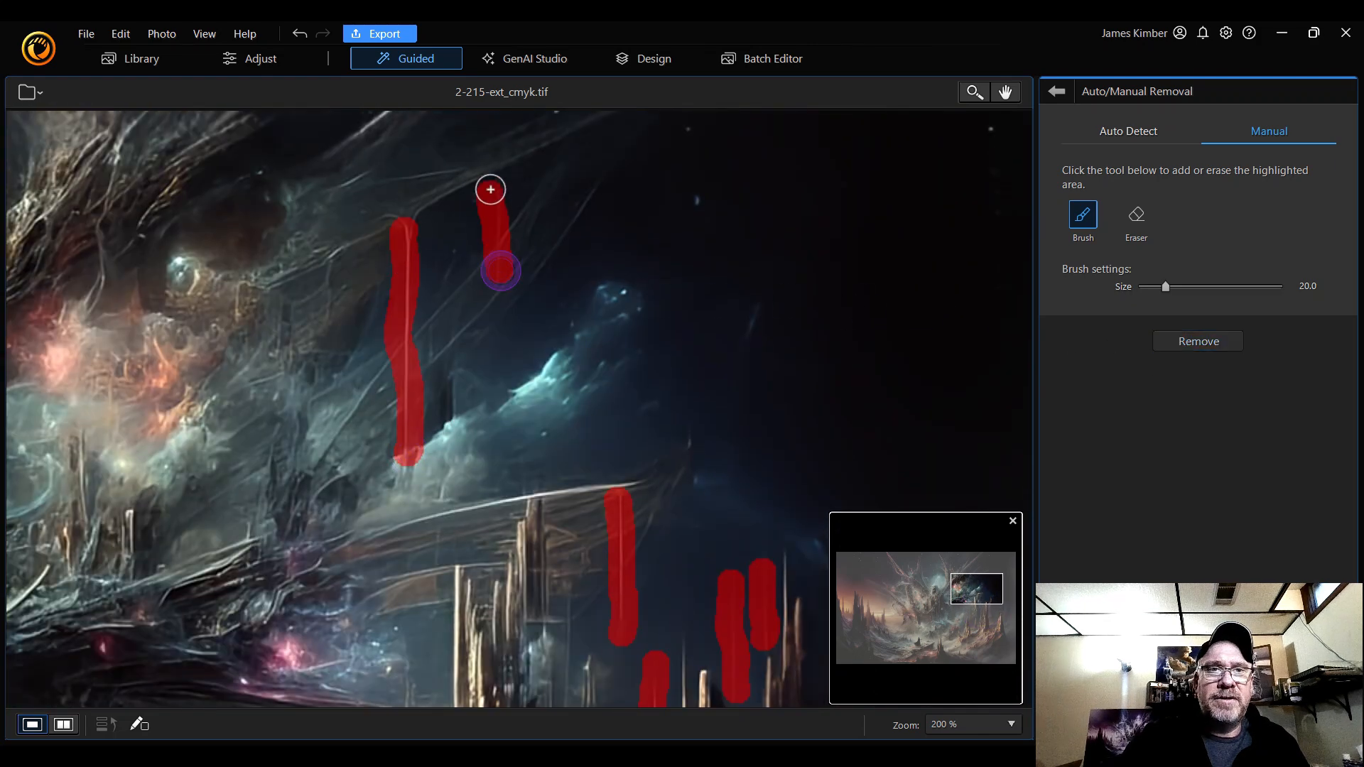
pyautogui.click(1197, 343)
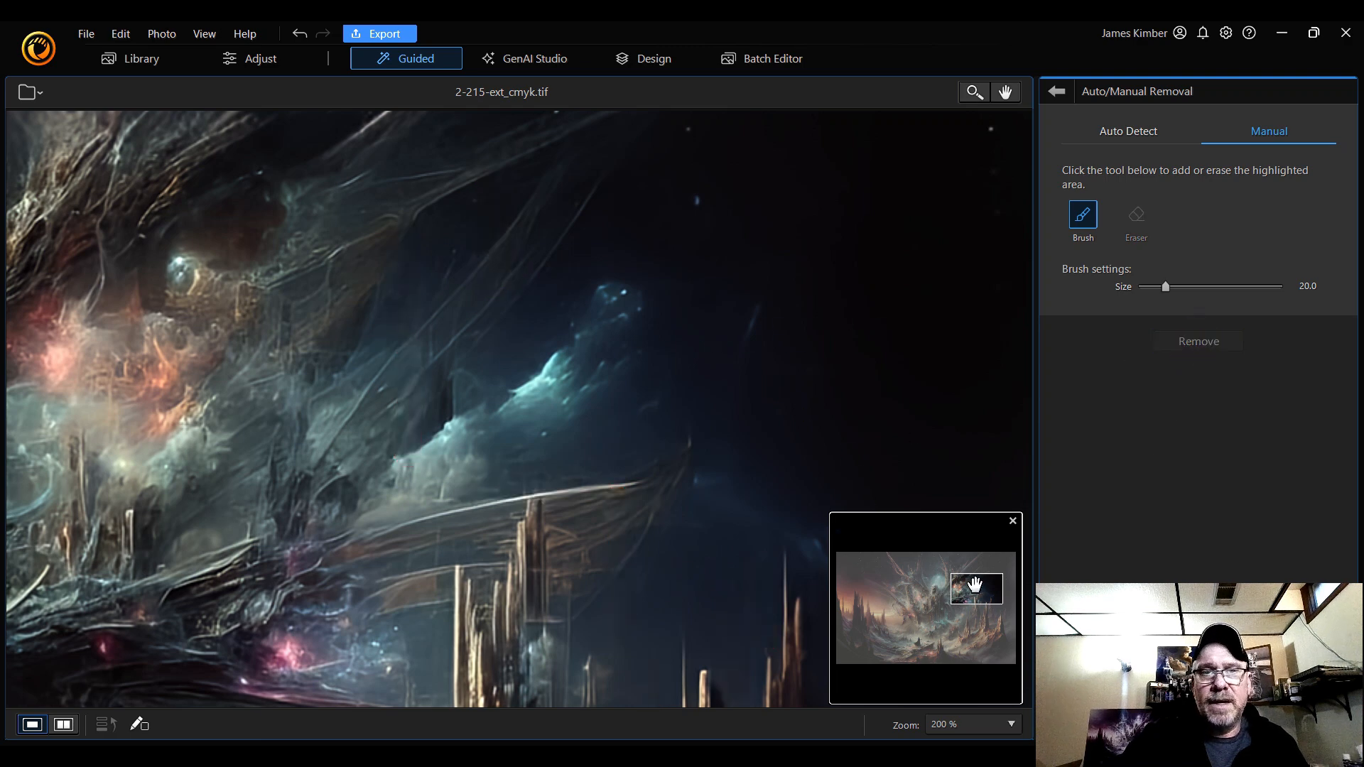
# - Remove the stray smudges between the reddish spikes at the top of the structure, including the leftover reddish spot
pyautogui.moveTo(971, 596)
pyautogui.mouseDown()
pyautogui.moveTo(930, 594)
pyautogui.moveTo(937, 637)
pyautogui.moveTo(966, 650)
pyautogui.moveTo(1000, 605)
pyautogui.moveTo(1015, 536)
pyautogui.moveTo(979, 565)
pyautogui.moveTo(953, 566)
pyautogui.mouseUp()
pyautogui.moveTo(431, 276); pyautogui.dragTo(468, 344)
pyautogui.moveTo(335, 314)
pyautogui.mouseDown()
pyautogui.moveTo(350, 340)
pyautogui.moveTo(365, 326)
pyautogui.moveTo(343, 349)
pyautogui.moveTo(320, 312)
pyautogui.mouseUp()
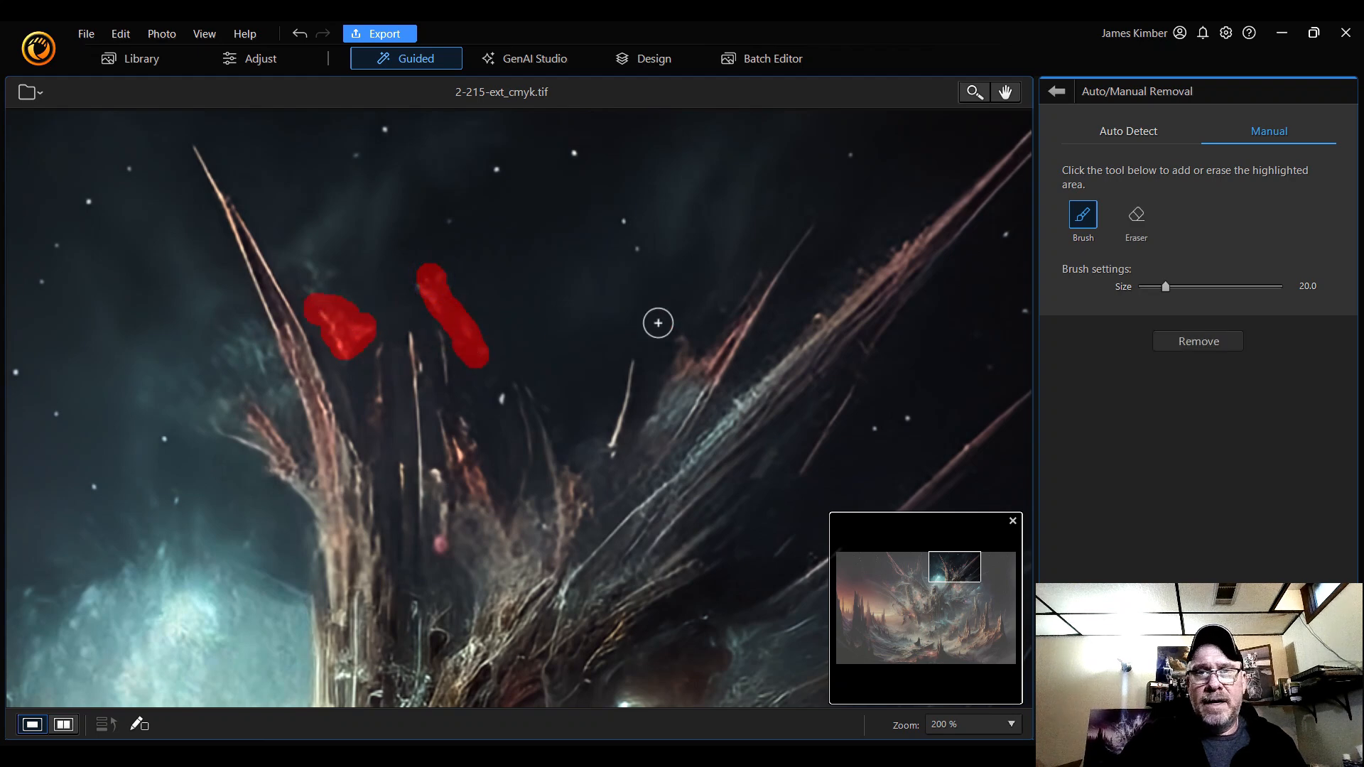
pyautogui.moveTo(679, 326); pyautogui.dragTo(684, 365)
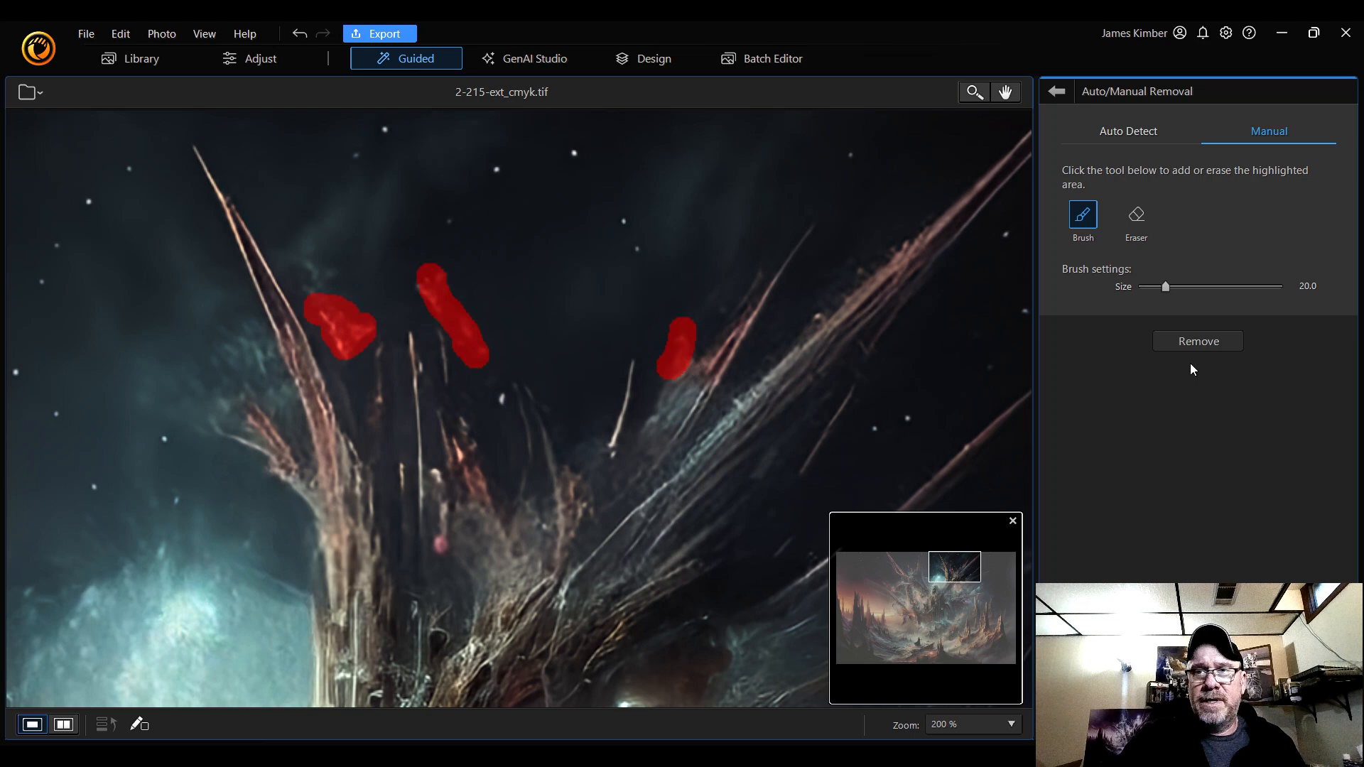
pyautogui.click(1215, 344)
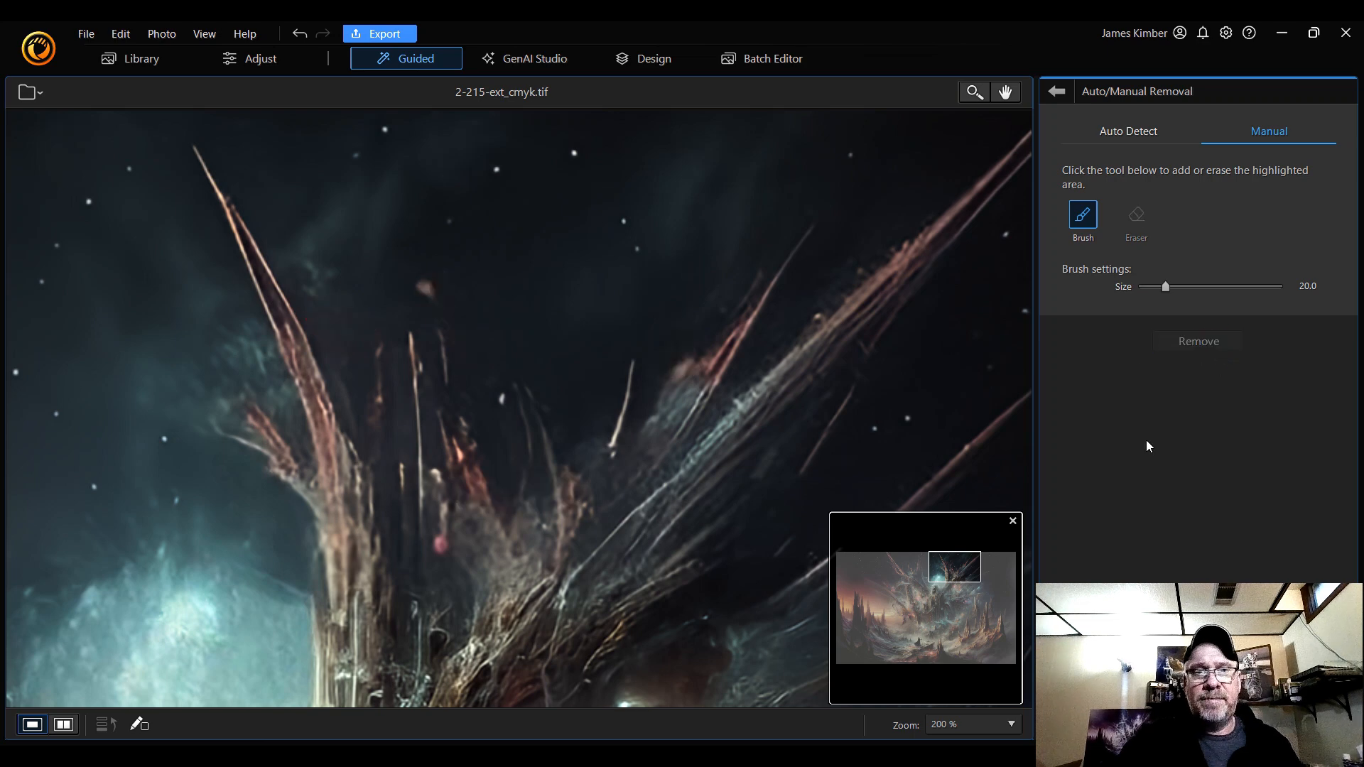
pyautogui.moveTo(417, 286); pyautogui.dragTo(445, 288)
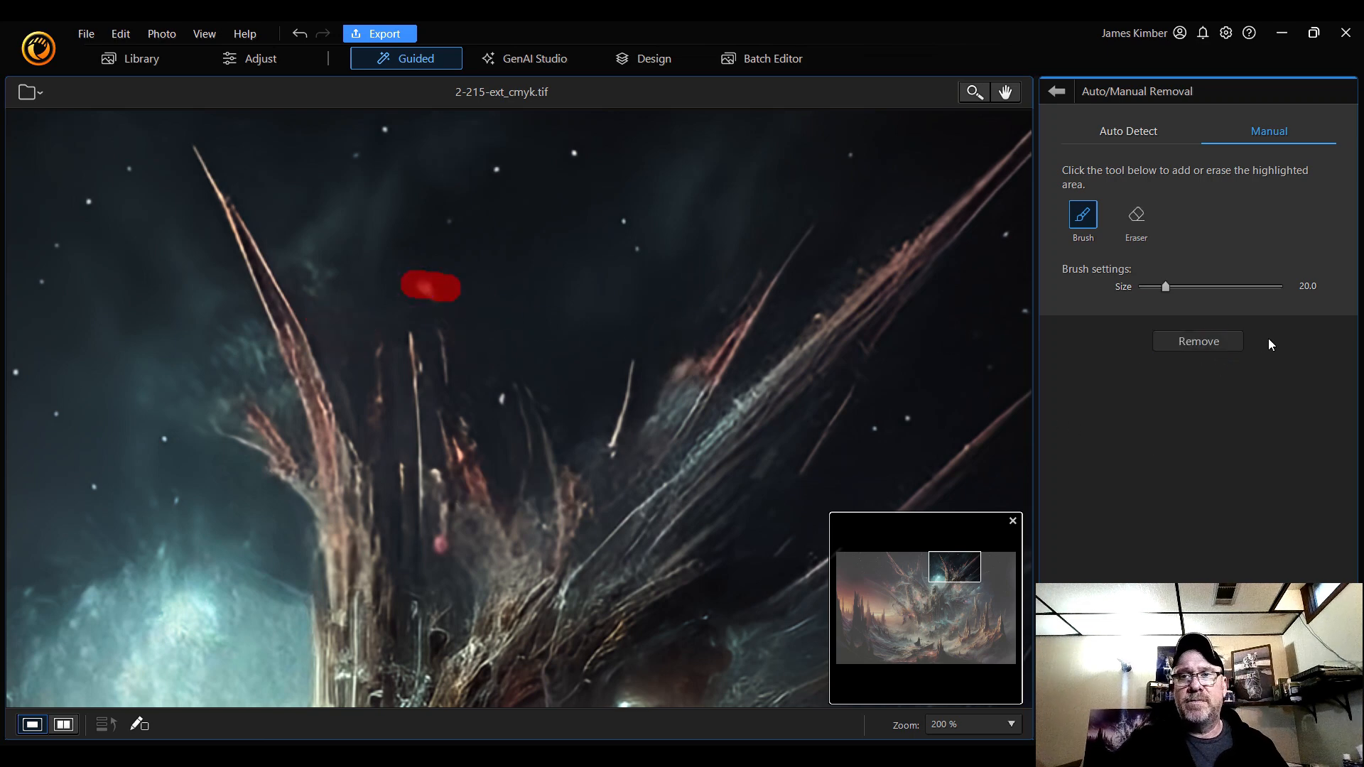
pyautogui.click(1208, 345)
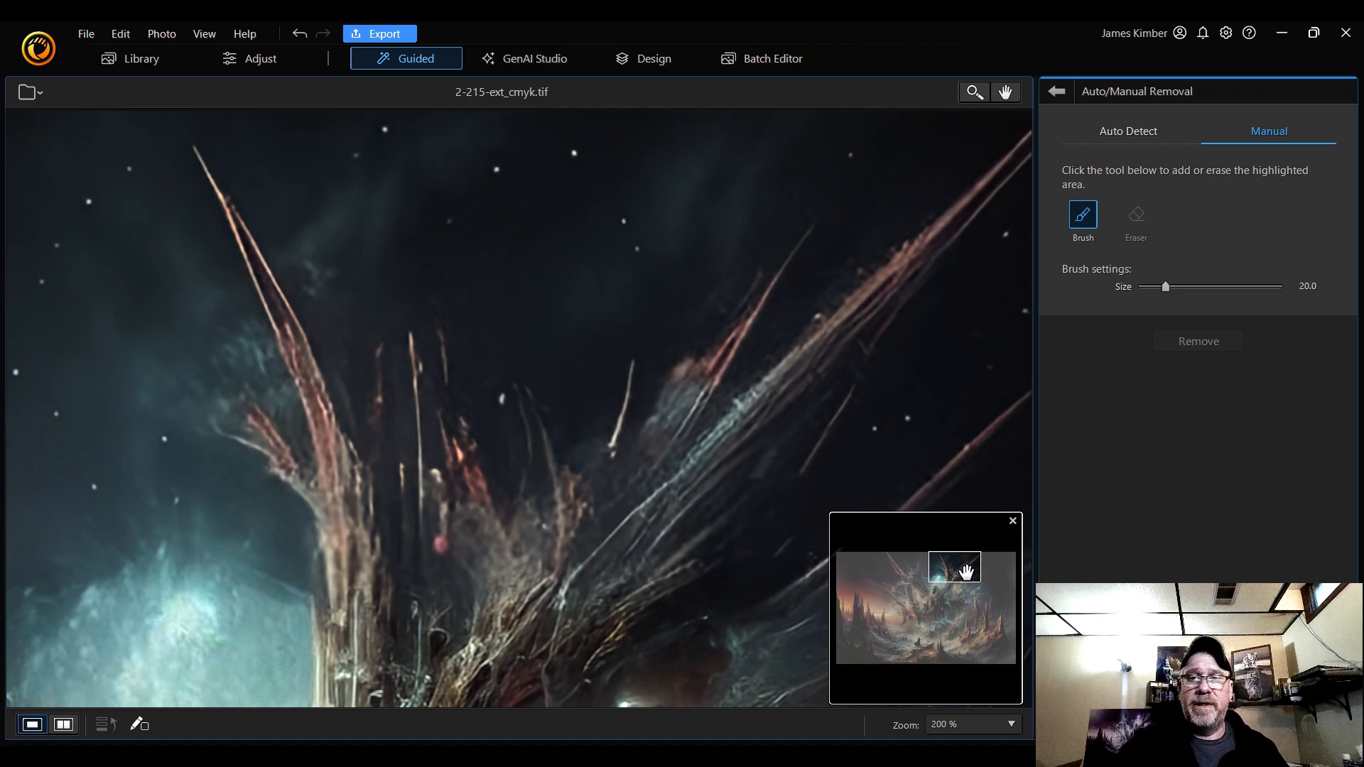
# - Mark the dark post, dark shape and small floating figure between the pink glow and the skeleton, and remove them
pyautogui.moveTo(966, 573); pyautogui.dragTo(920, 589)
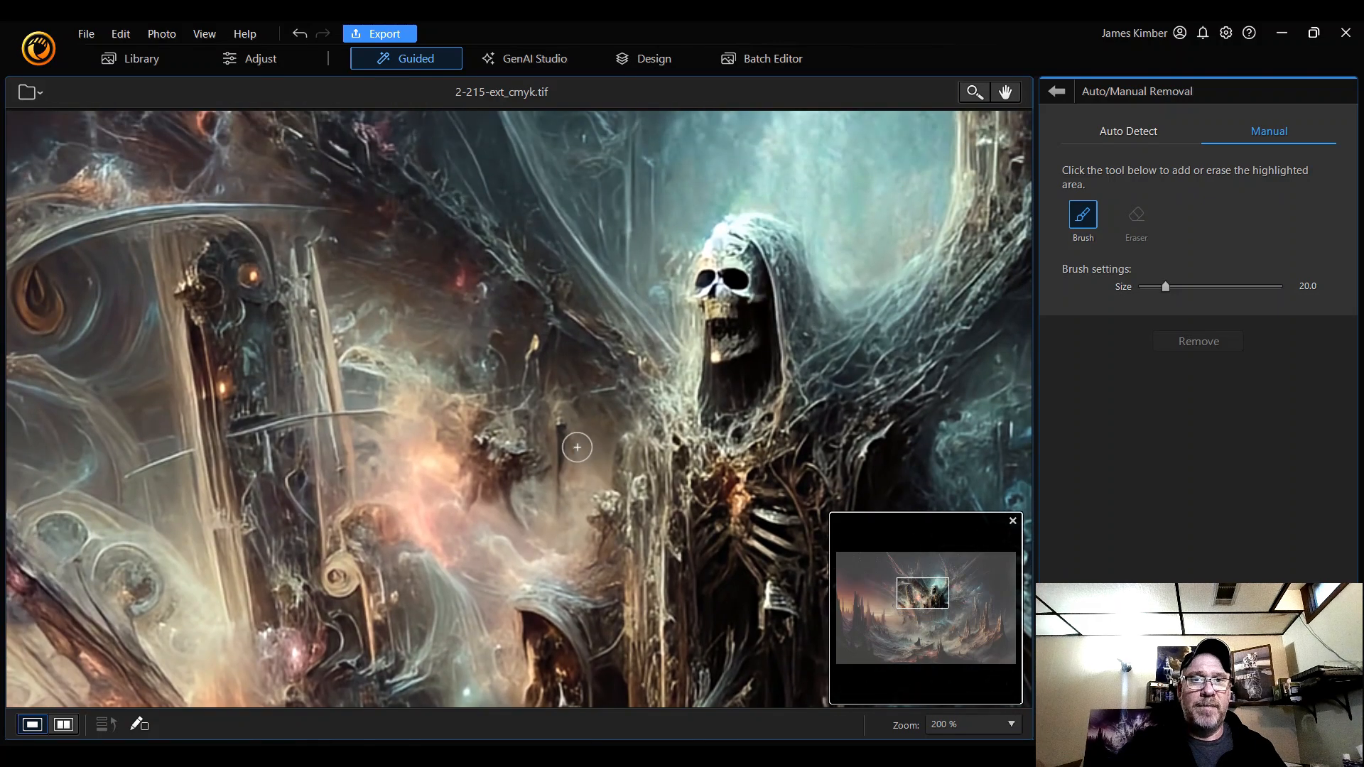
pyautogui.moveTo(563, 432)
pyautogui.mouseDown()
pyautogui.moveTo(553, 481)
pyautogui.moveTo(497, 432)
pyautogui.moveTo(519, 526)
pyautogui.moveTo(512, 487)
pyautogui.moveTo(527, 477)
pyautogui.moveTo(488, 485)
pyautogui.moveTo(480, 462)
pyautogui.moveTo(473, 497)
pyautogui.moveTo(475, 434)
pyautogui.moveTo(484, 417)
pyautogui.moveTo(527, 421)
pyautogui.mouseUp()
pyautogui.moveTo(552, 334); pyautogui.dragTo(525, 362)
pyautogui.click(1192, 347)
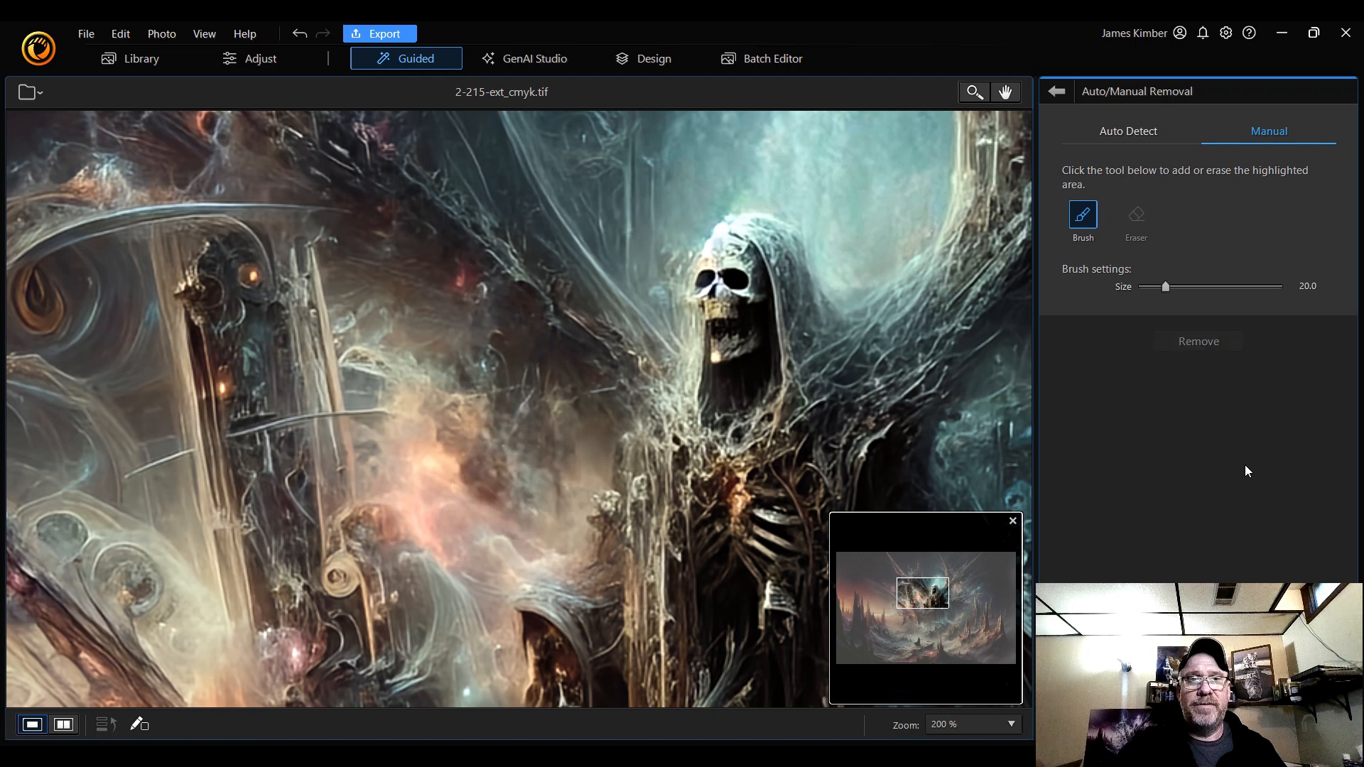
# - Mark the remaining dark smudges beside the pink glow near the skeleton, and remove them
pyautogui.moveTo(545, 425)
pyautogui.mouseDown()
pyautogui.moveTo(523, 446)
pyautogui.moveTo(555, 455)
pyautogui.moveTo(549, 515)
pyautogui.mouseUp()
pyautogui.moveTo(465, 403)
pyautogui.mouseDown()
pyautogui.moveTo(491, 490)
pyautogui.moveTo(462, 452)
pyautogui.moveTo(501, 501)
pyautogui.mouseUp()
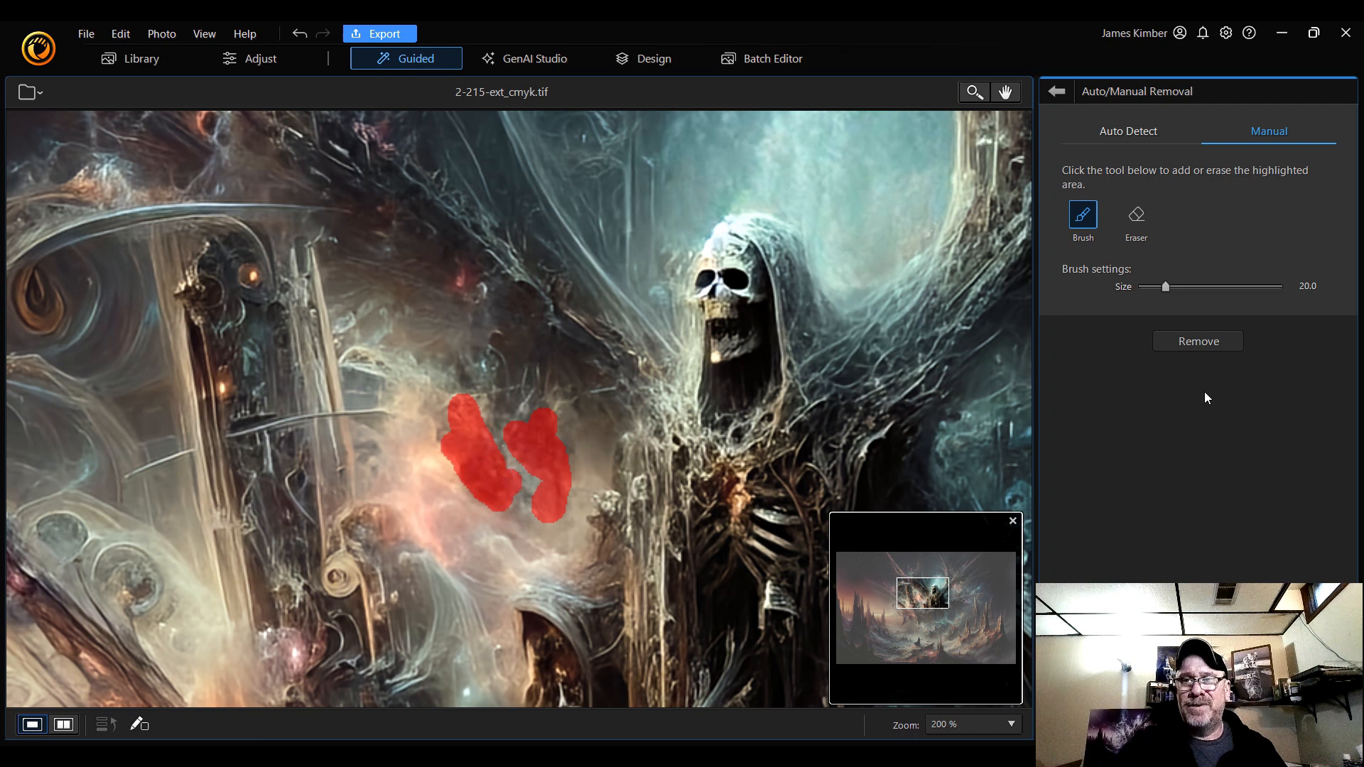
pyautogui.click(1220, 341)
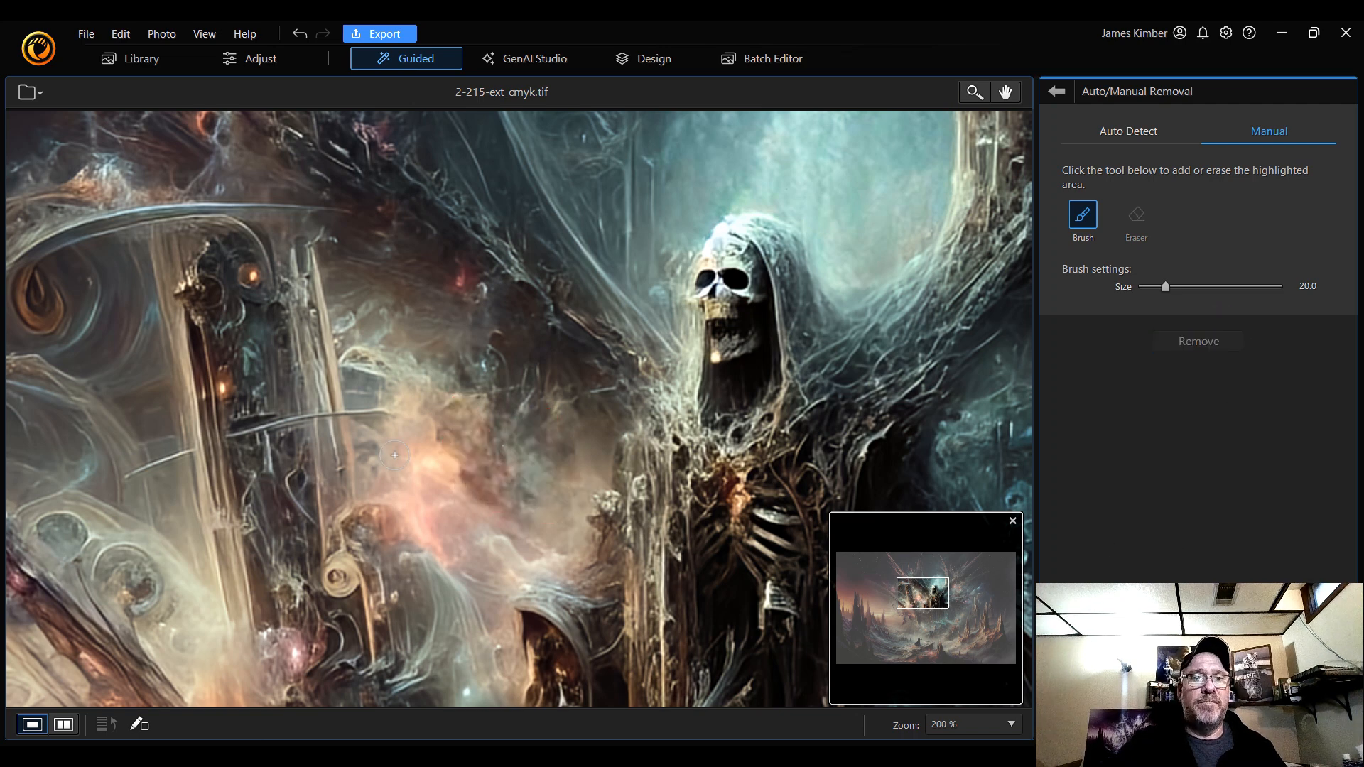
# - Mark the thin, nearly horizontal lines on both sides of the ornate pillar, and remove them
pyautogui.moveTo(187, 455); pyautogui.dragTo(147, 472)
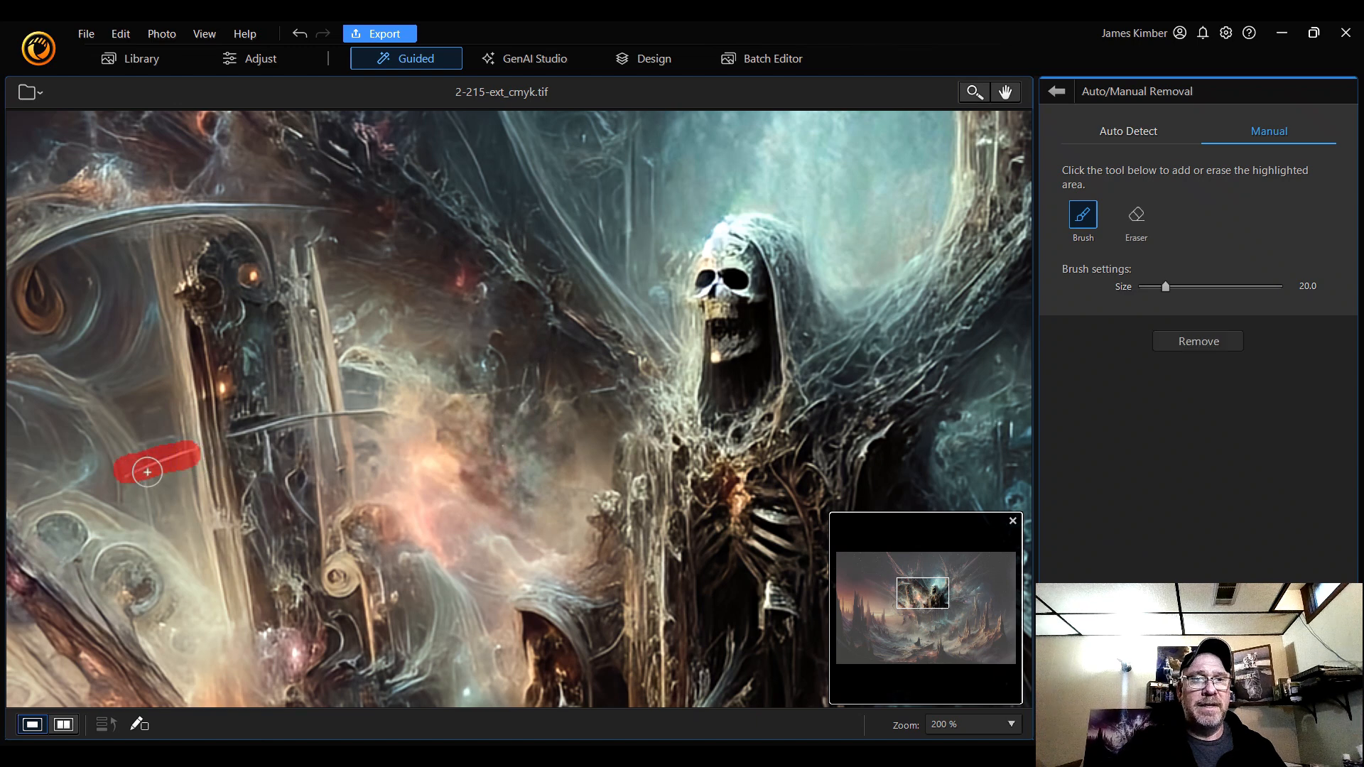
pyautogui.moveTo(241, 431)
pyautogui.mouseDown()
pyautogui.moveTo(359, 412)
pyautogui.moveTo(427, 418)
pyautogui.mouseUp()
pyautogui.click(1200, 344)
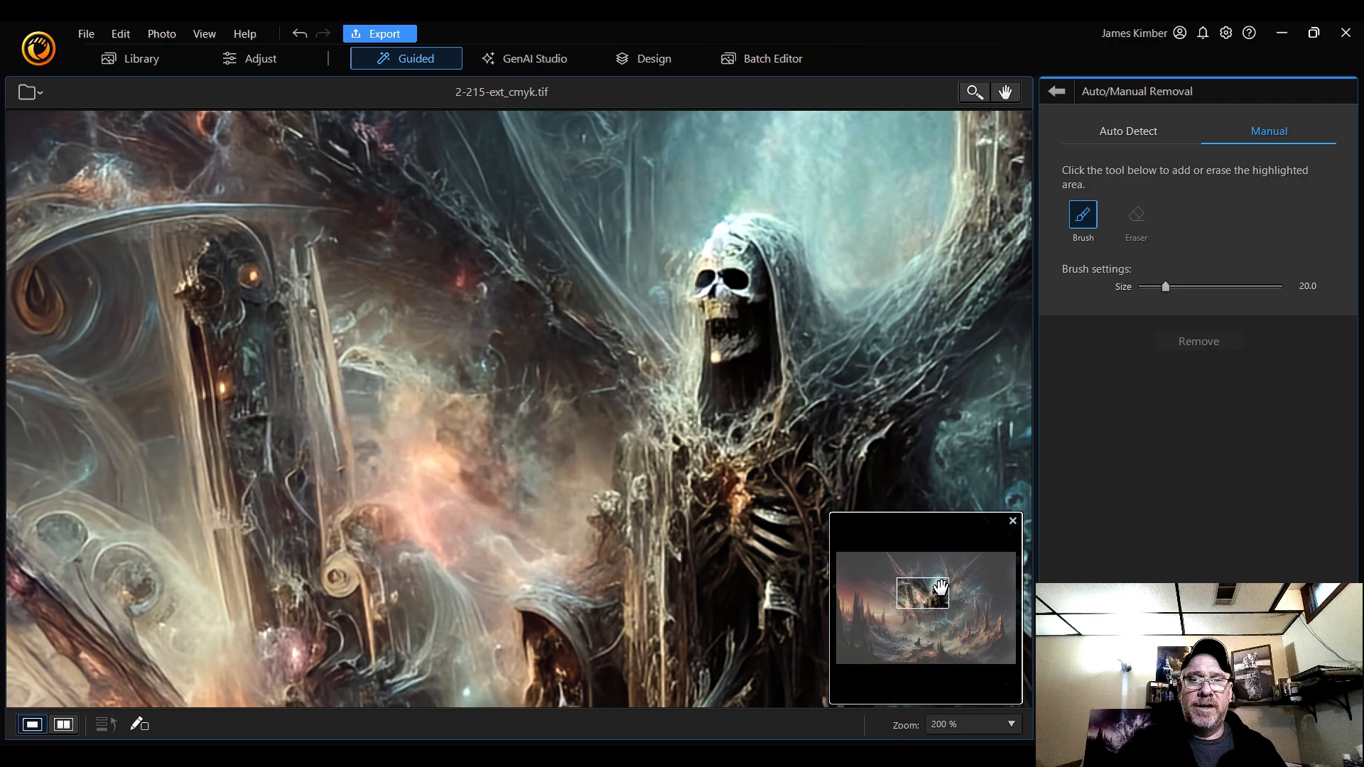
# - Mark the two connected cloaked shapes in the clouds above the stone platform, and remove them
pyautogui.moveTo(935, 596); pyautogui.dragTo(919, 628)
pyautogui.moveTo(918, 628); pyautogui.dragTo(924, 623)
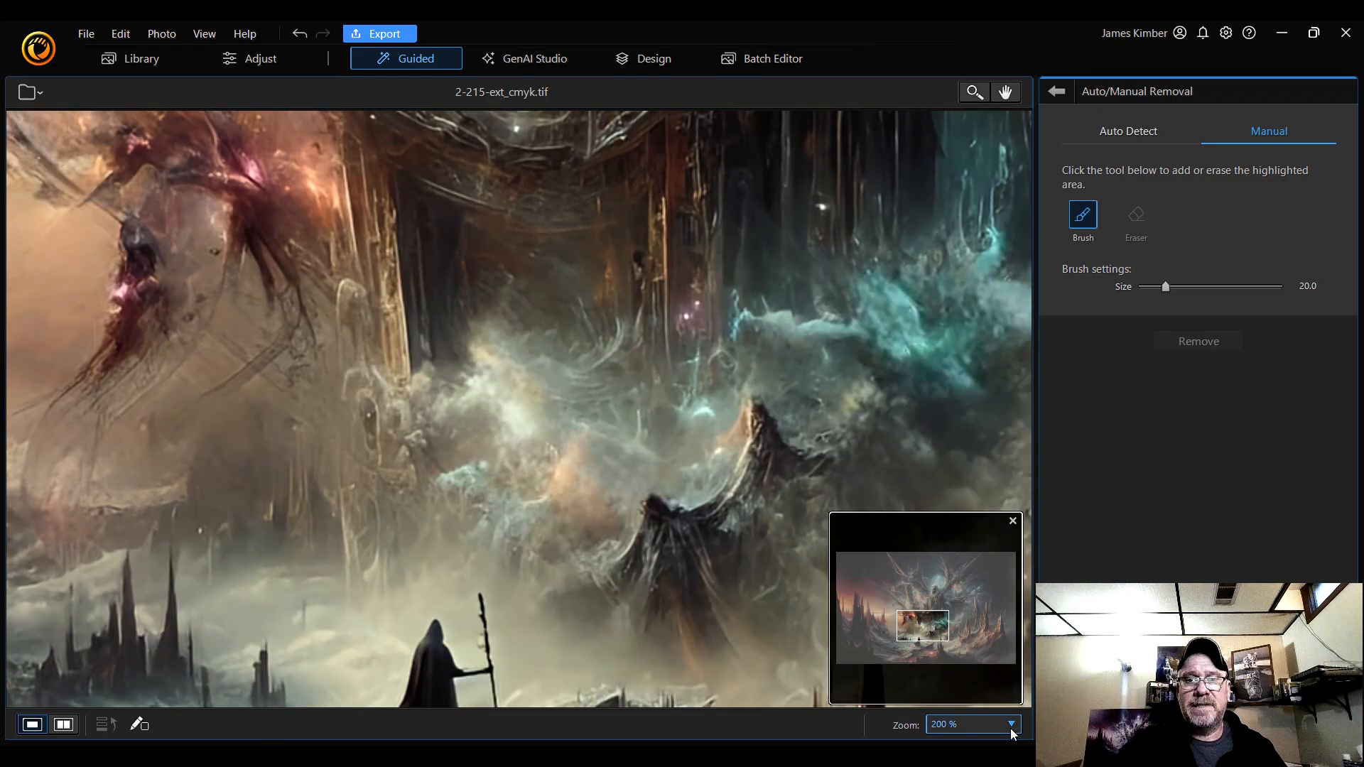
pyautogui.click(1010, 726)
pyautogui.click(948, 422)
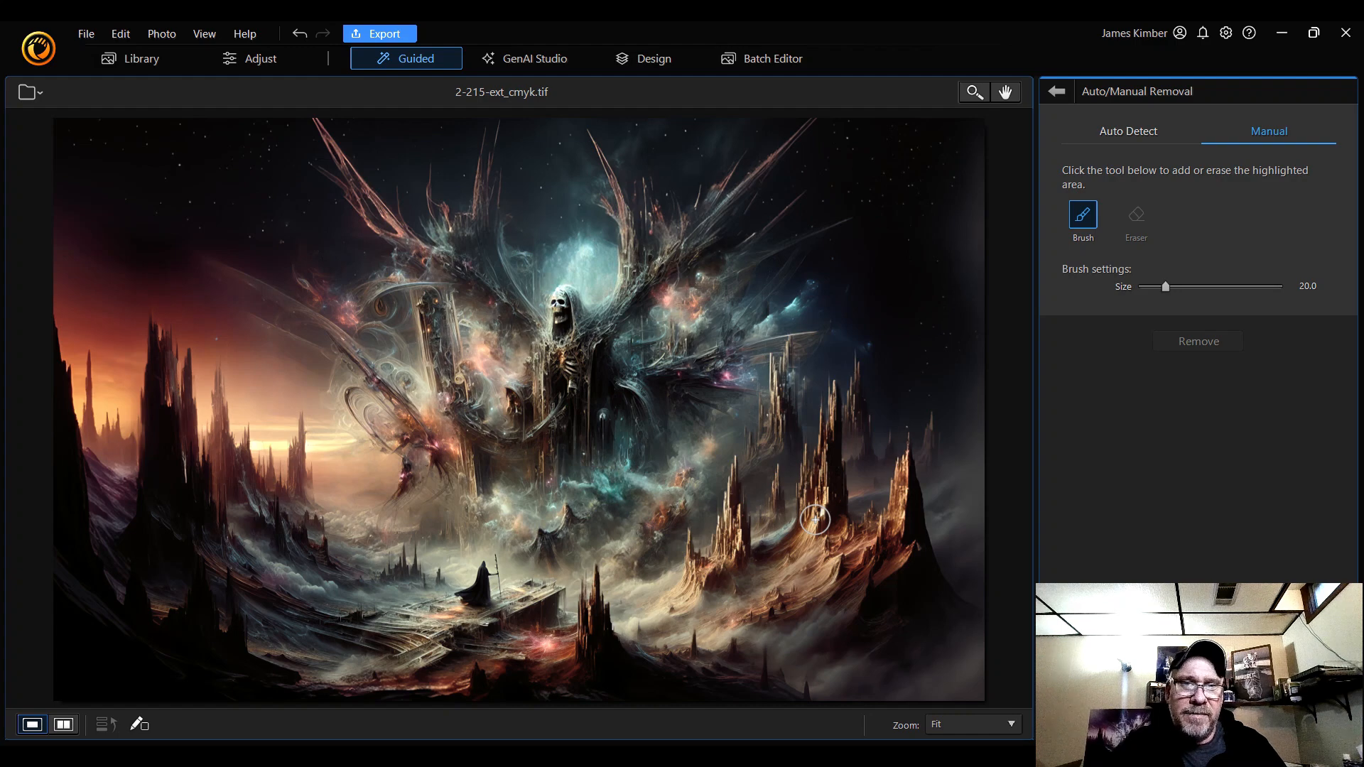
pyautogui.click(967, 729)
pyautogui.click(975, 509)
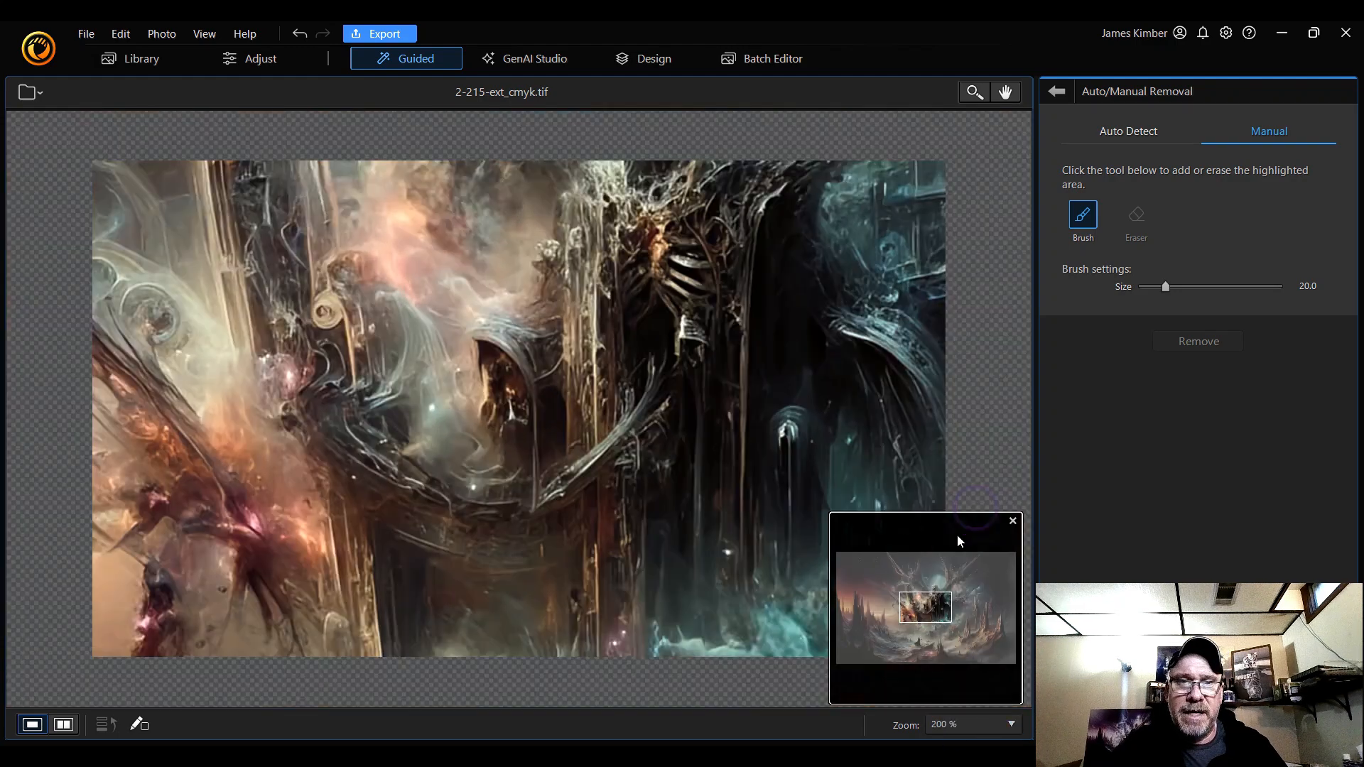
pyautogui.moveTo(930, 601); pyautogui.dragTo(934, 634)
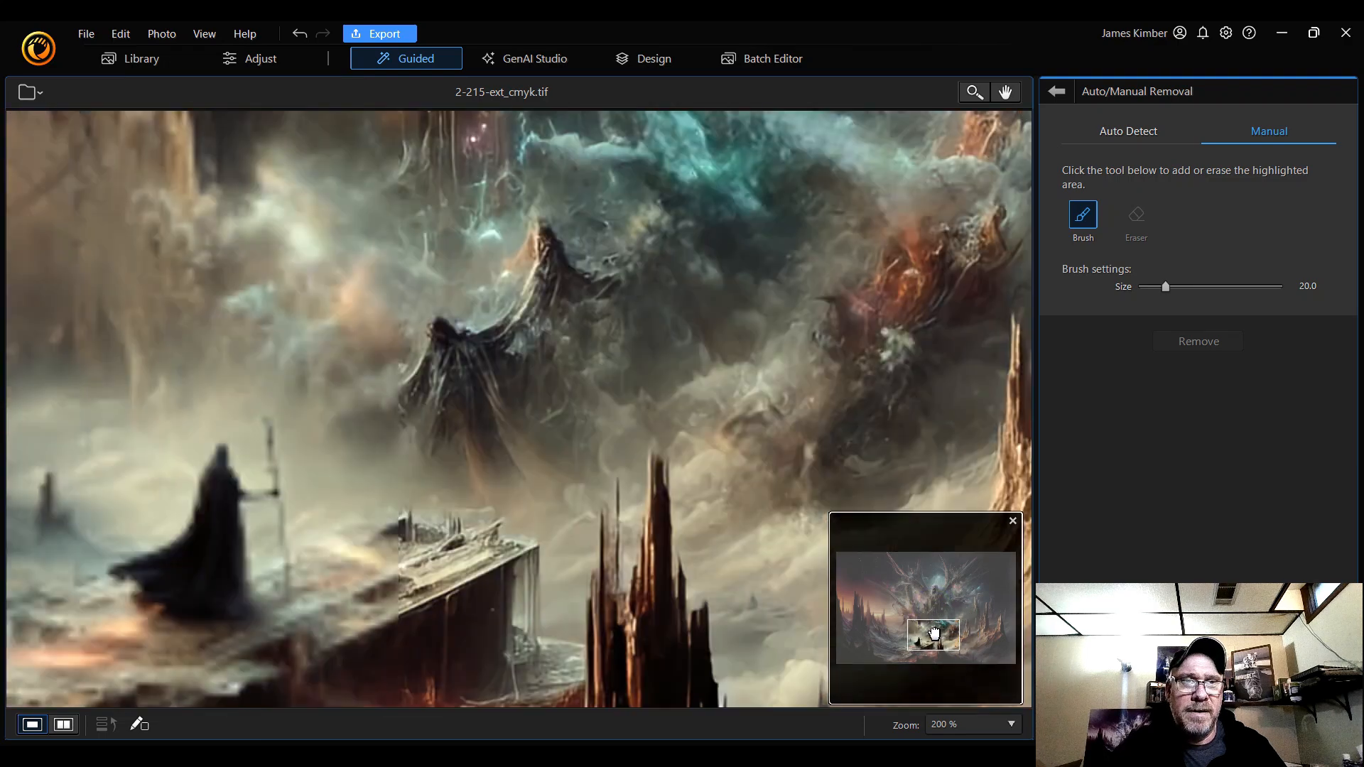
pyautogui.moveTo(543, 230)
pyautogui.mouseDown()
pyautogui.moveTo(602, 287)
pyautogui.moveTo(554, 252)
pyautogui.moveTo(510, 319)
pyautogui.moveTo(442, 330)
pyautogui.moveTo(407, 393)
pyautogui.moveTo(454, 332)
pyautogui.moveTo(435, 461)
pyautogui.moveTo(454, 364)
pyautogui.moveTo(478, 489)
pyautogui.moveTo(465, 357)
pyautogui.moveTo(526, 506)
pyautogui.moveTo(483, 354)
pyautogui.moveTo(526, 471)
pyautogui.moveTo(542, 463)
pyautogui.moveTo(496, 392)
pyautogui.moveTo(504, 342)
pyautogui.moveTo(524, 424)
pyautogui.moveTo(503, 363)
pyautogui.moveTo(535, 314)
pyautogui.moveTo(558, 285)
pyautogui.moveTo(611, 290)
pyautogui.moveTo(578, 308)
pyautogui.moveTo(552, 299)
pyautogui.moveTo(589, 303)
pyautogui.moveTo(618, 280)
pyautogui.mouseUp()
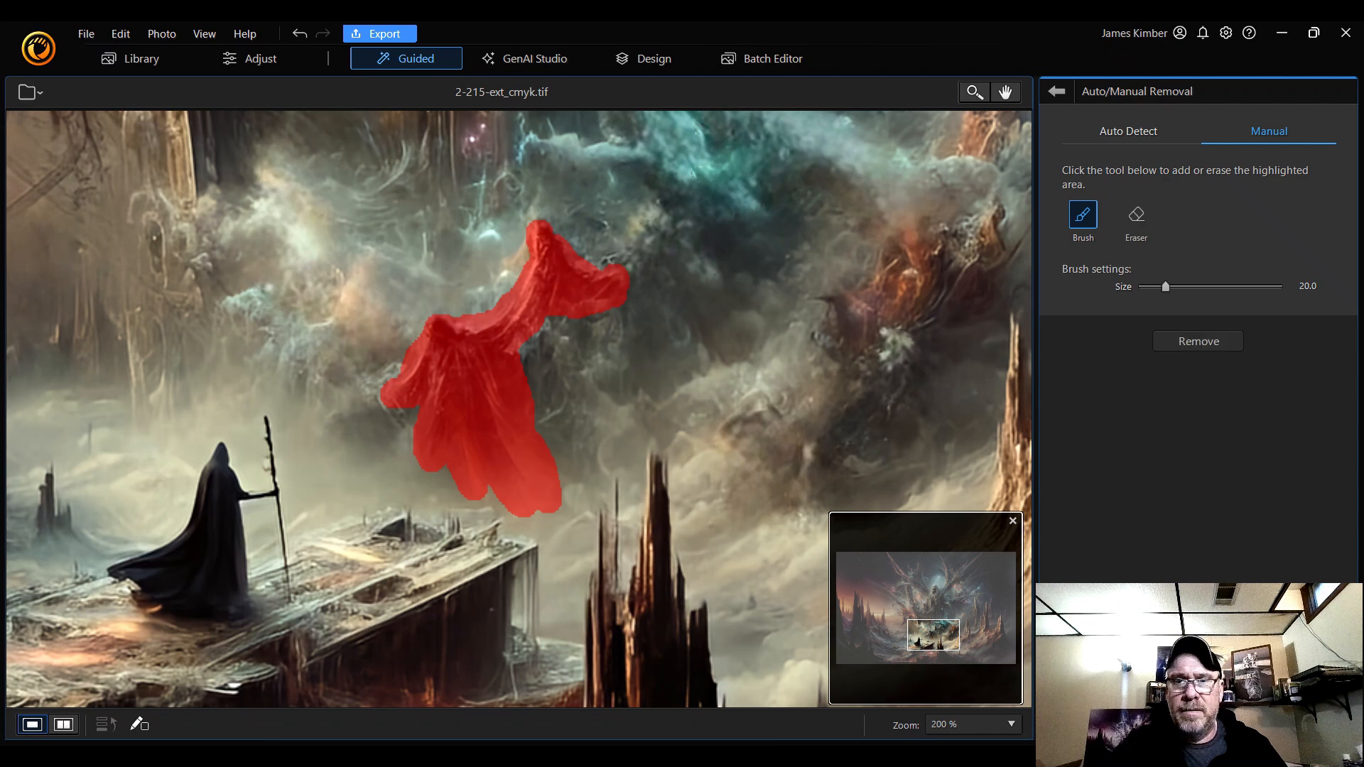
pyautogui.click(1200, 341)
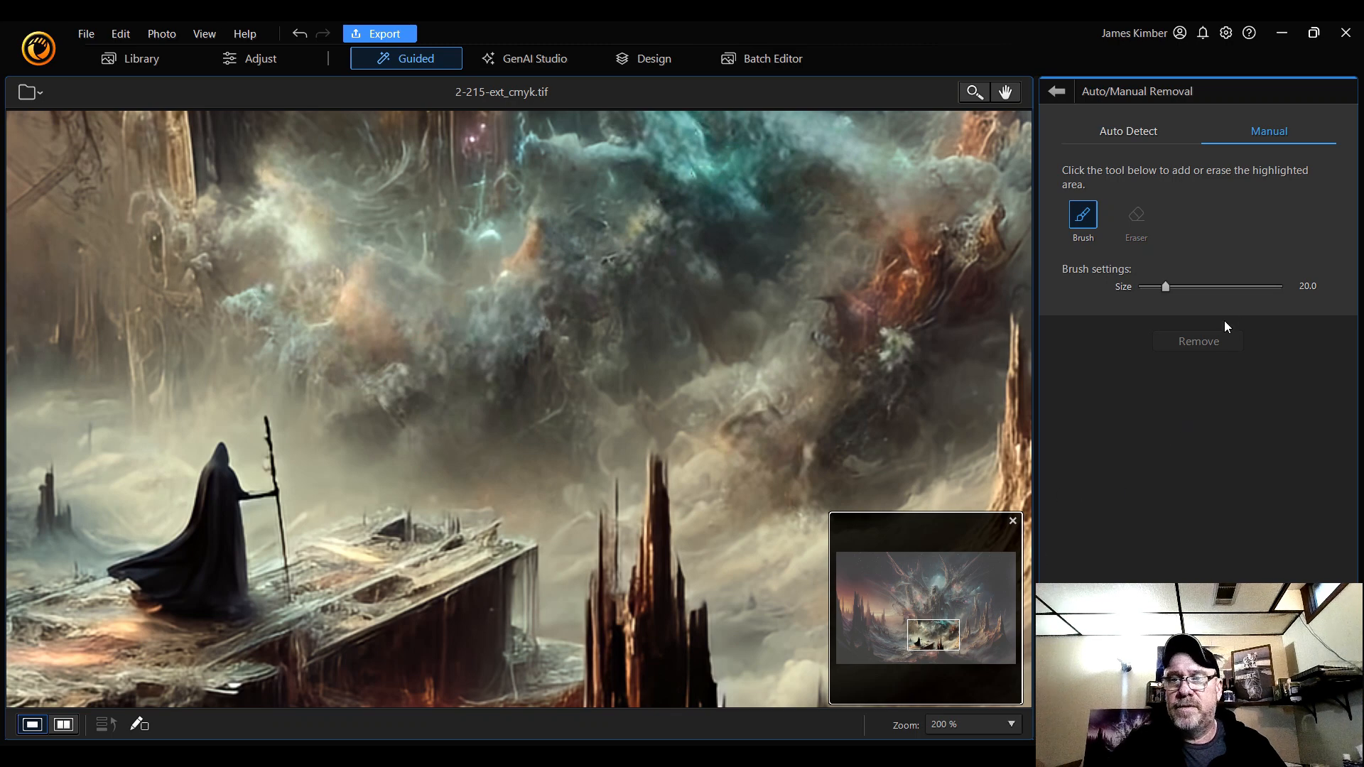
# - Leave the Auto/Manual Removal tool and open Object Move for the whole image
pyautogui.click(1056, 94)
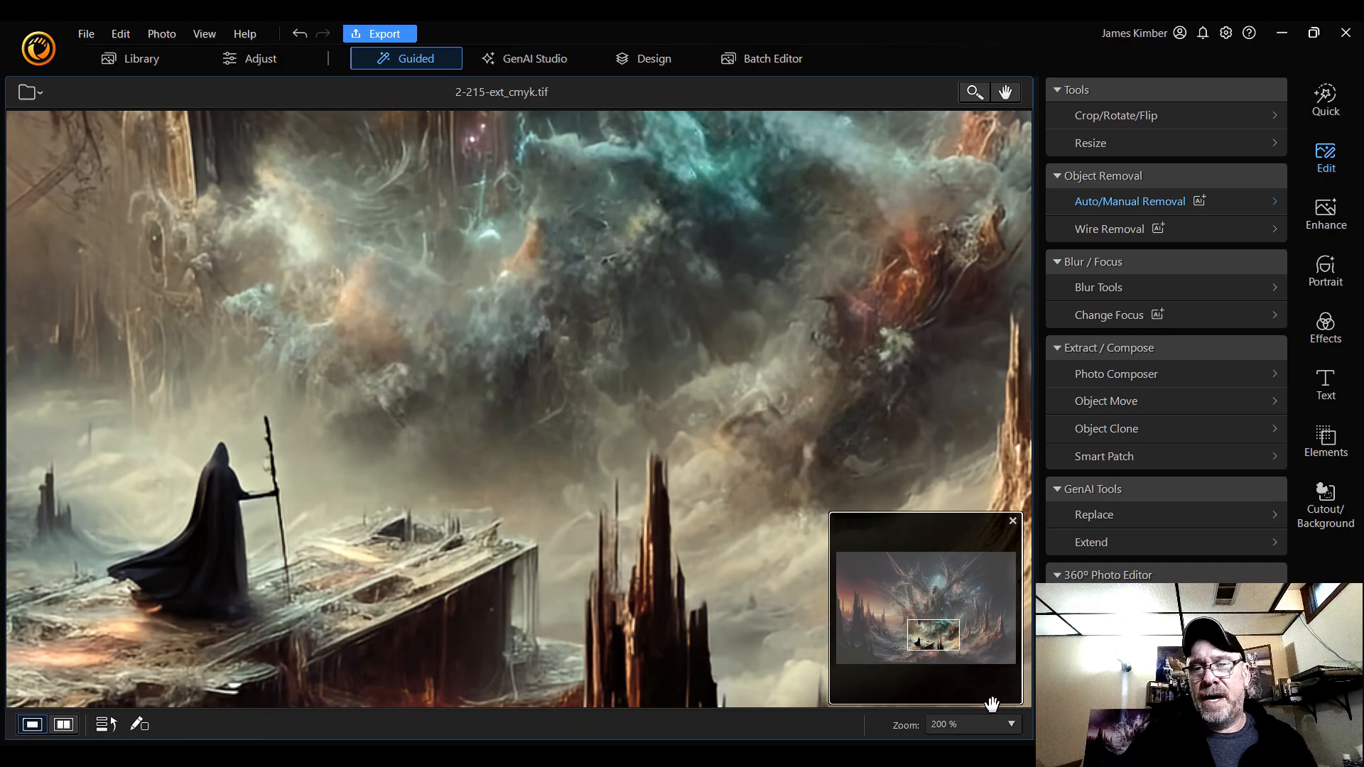
pyautogui.click(981, 724)
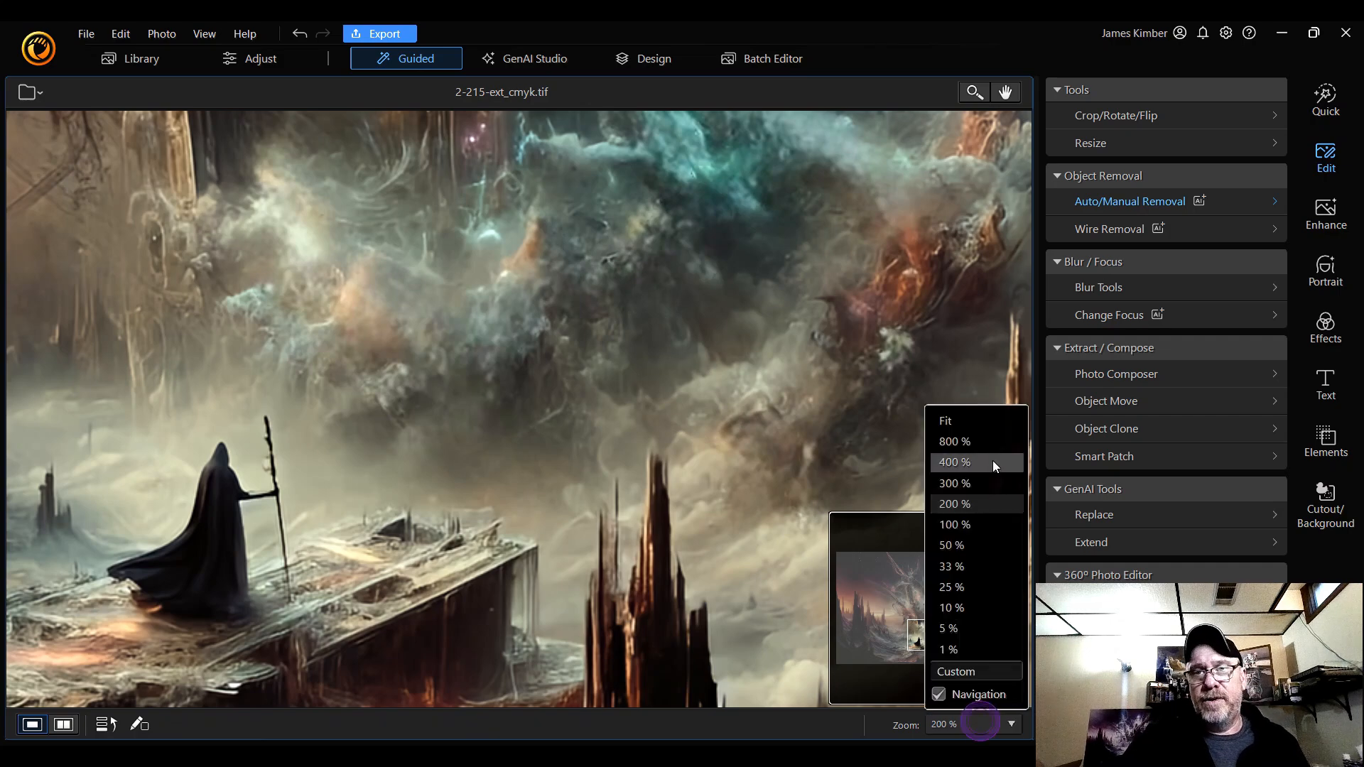
pyautogui.click(990, 425)
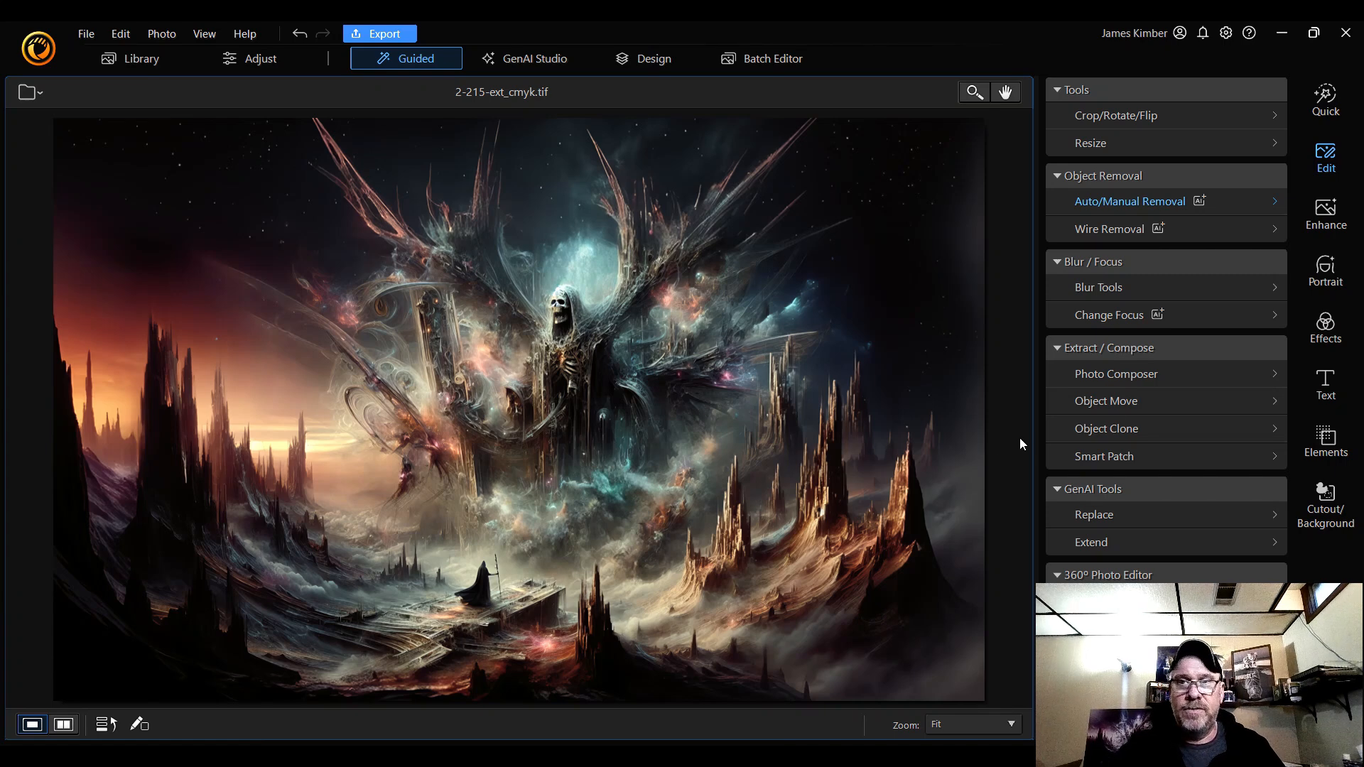
pyautogui.click(1133, 403)
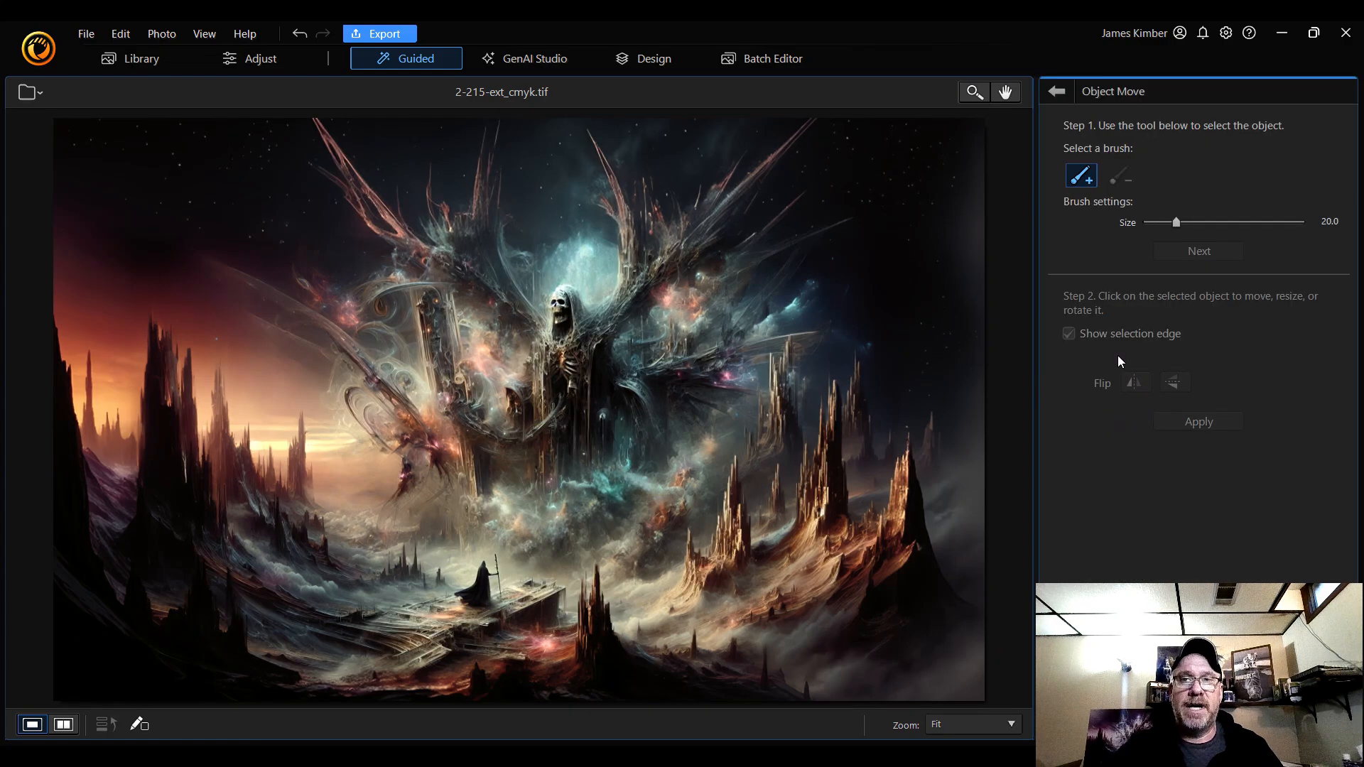
# - Mark the cloaked figure's staff along its full length for Object Move, with an add brush of size 5 at 300 % zoom
pyautogui.click(979, 726)
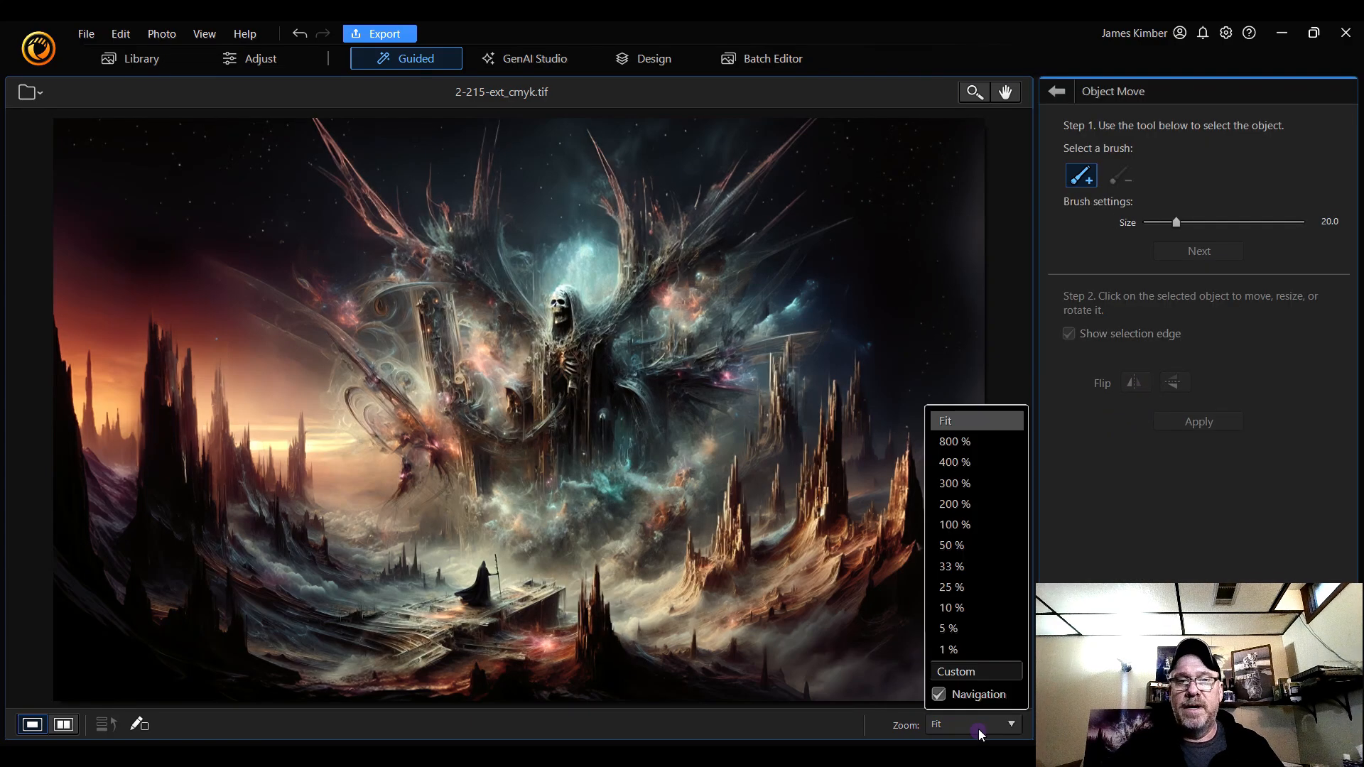
pyautogui.click(977, 526)
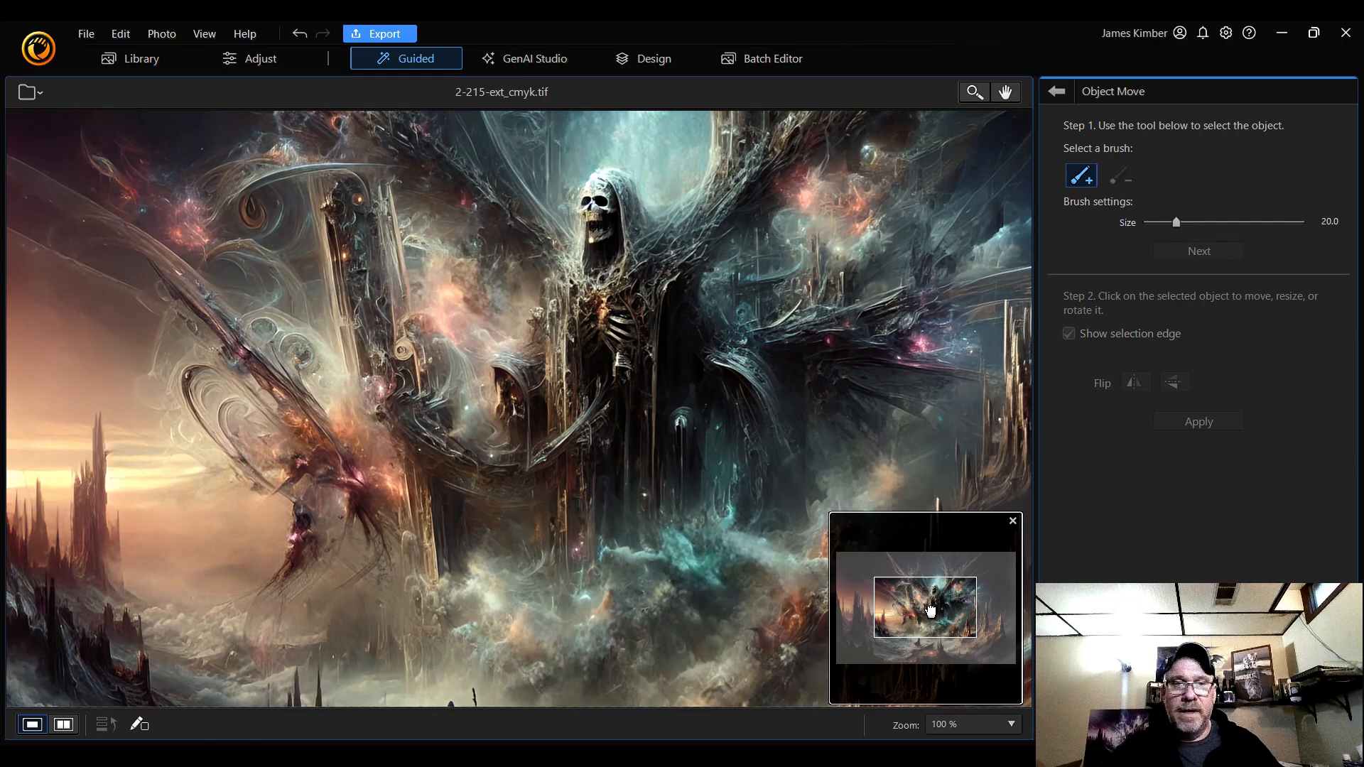
pyautogui.moveTo(927, 606); pyautogui.dragTo(917, 627)
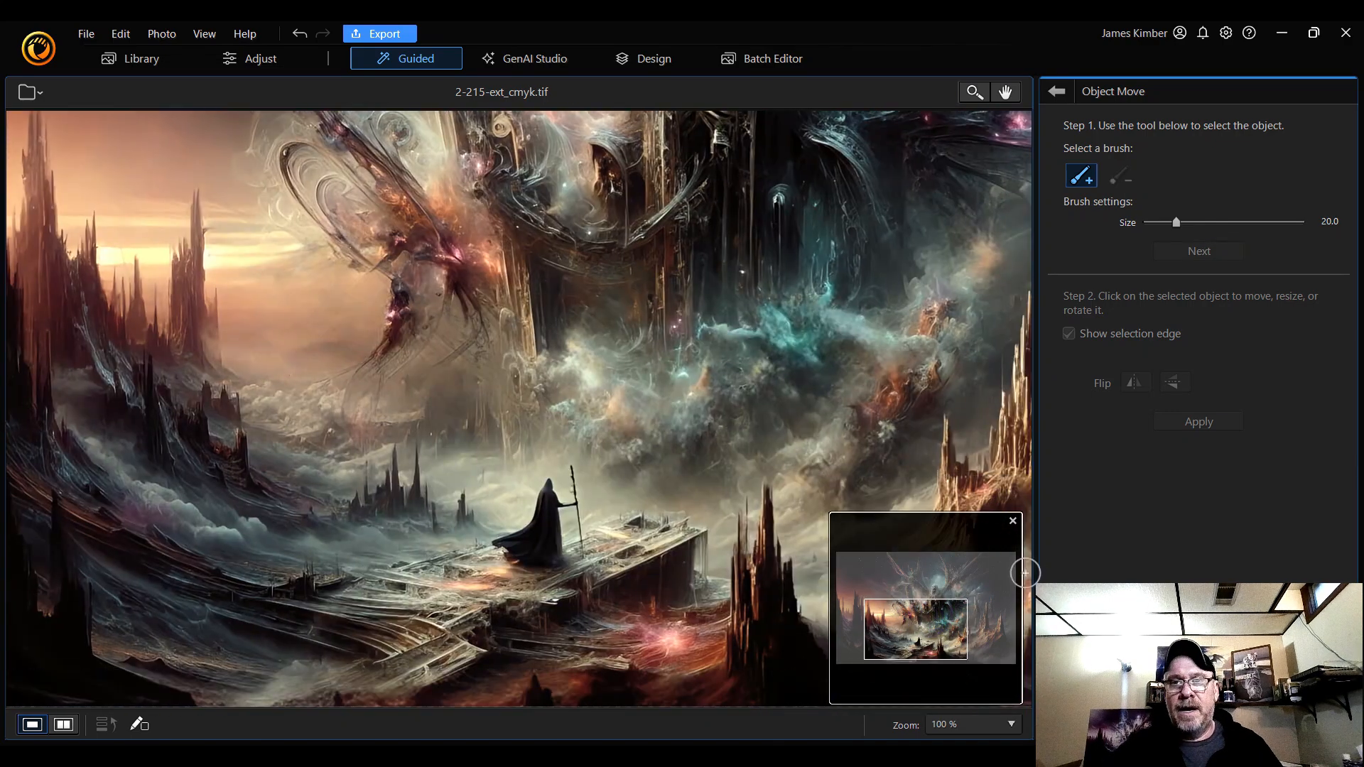
pyautogui.click(980, 731)
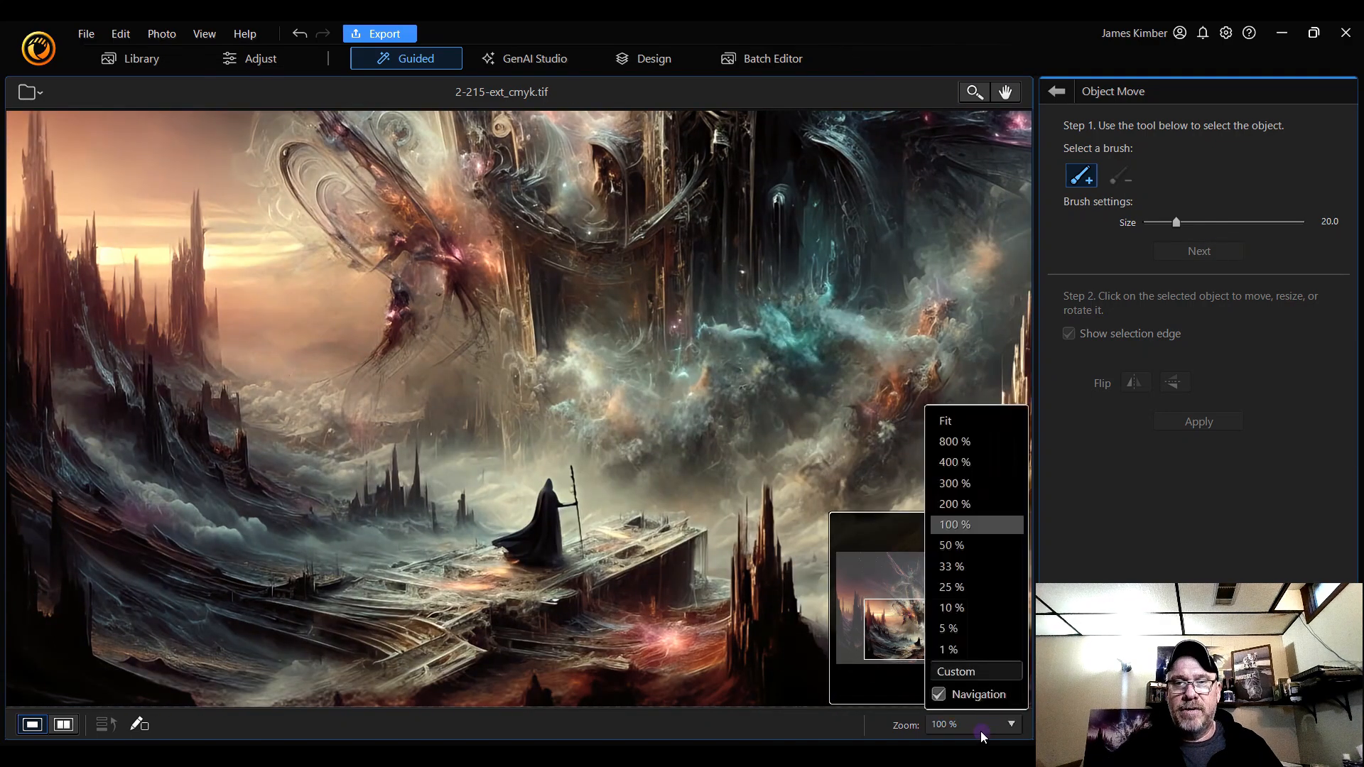
pyautogui.click(991, 484)
pyautogui.moveTo(913, 630); pyautogui.dragTo(916, 640)
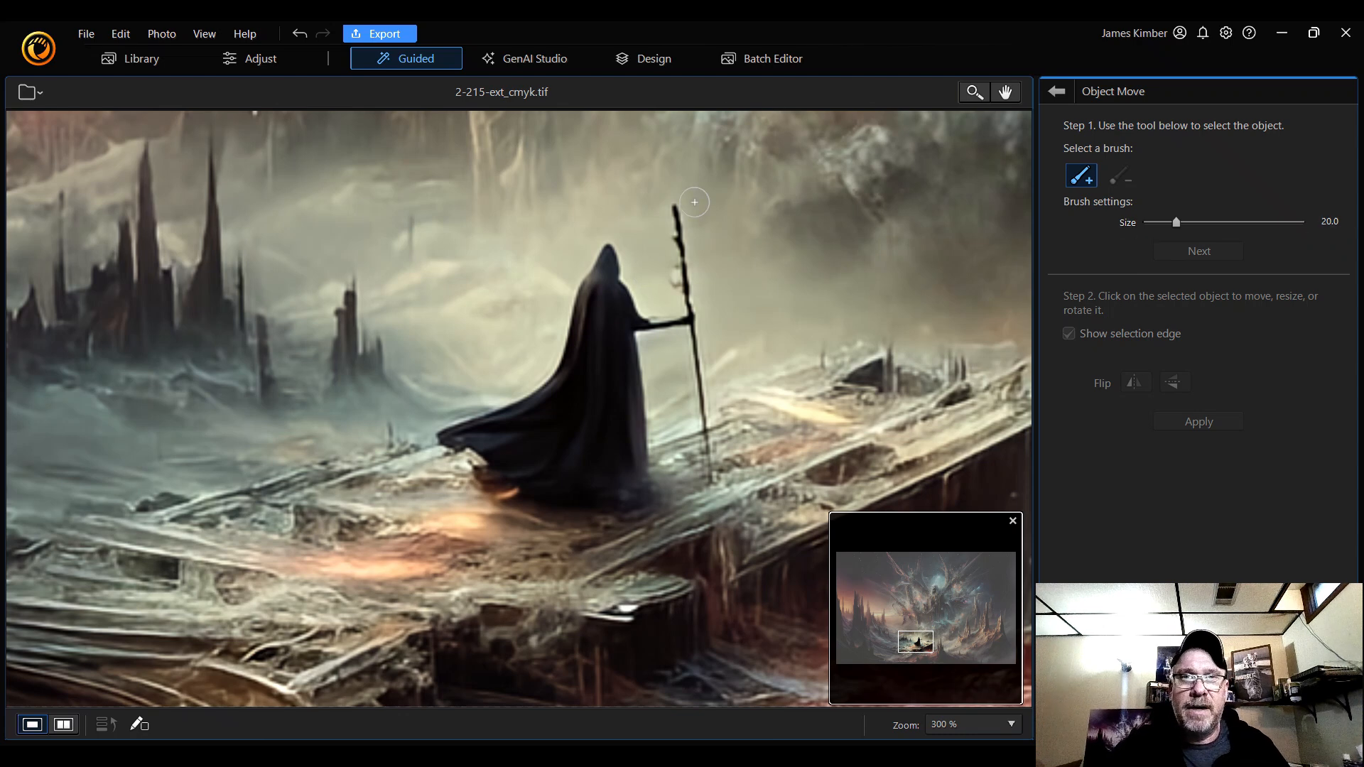
pyautogui.scroll(-3, 680, 207)
pyautogui.scroll(-5, 680, 207)
pyautogui.scroll(-3, 675, 209)
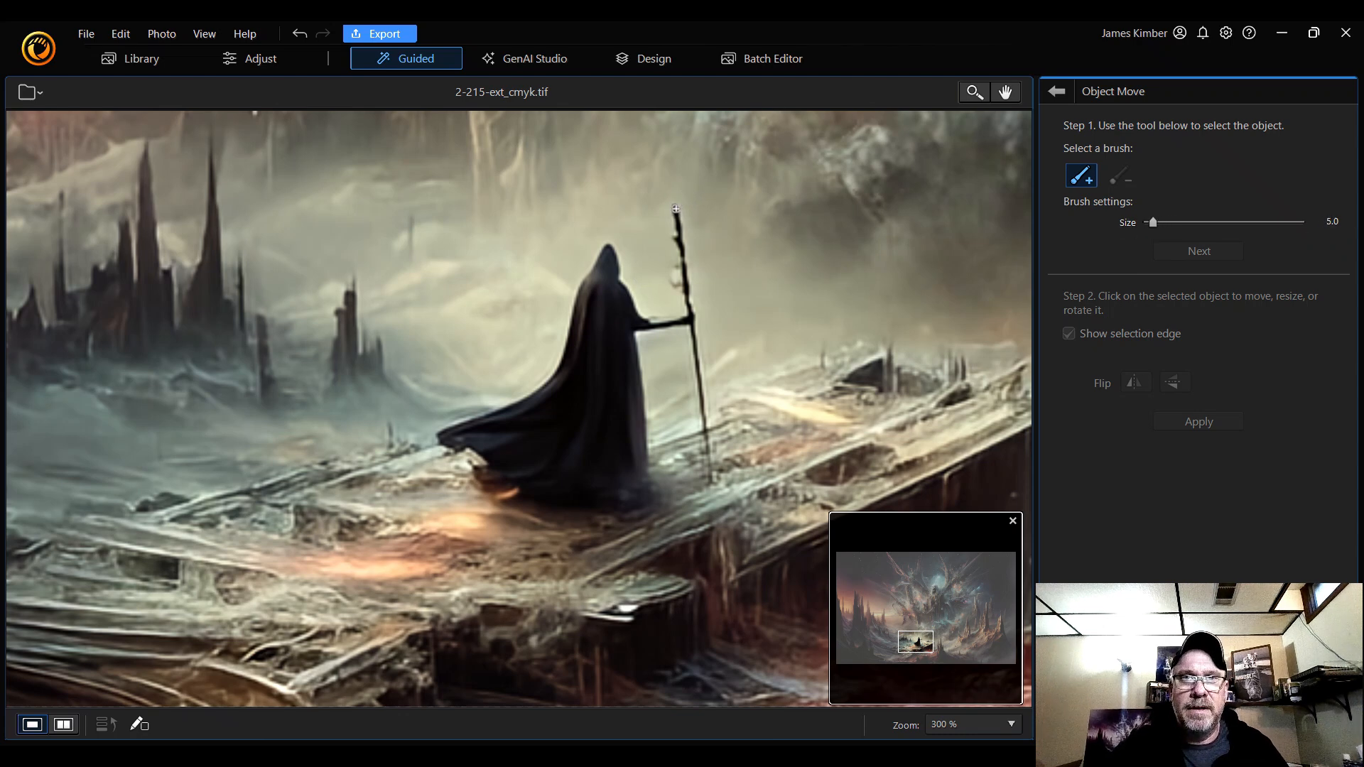
pyautogui.moveTo(676, 209); pyautogui.dragTo(679, 221)
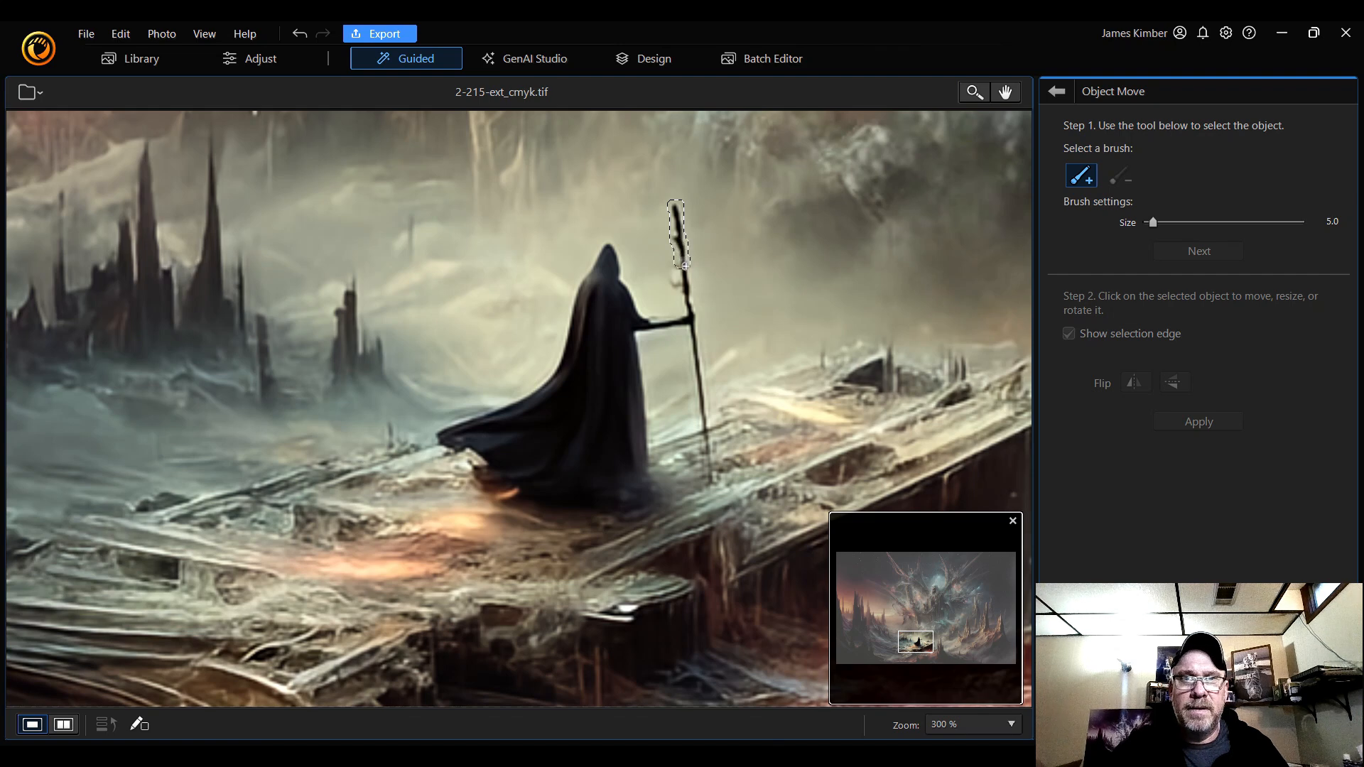
pyautogui.moveTo(686, 281); pyautogui.dragTo(705, 459)
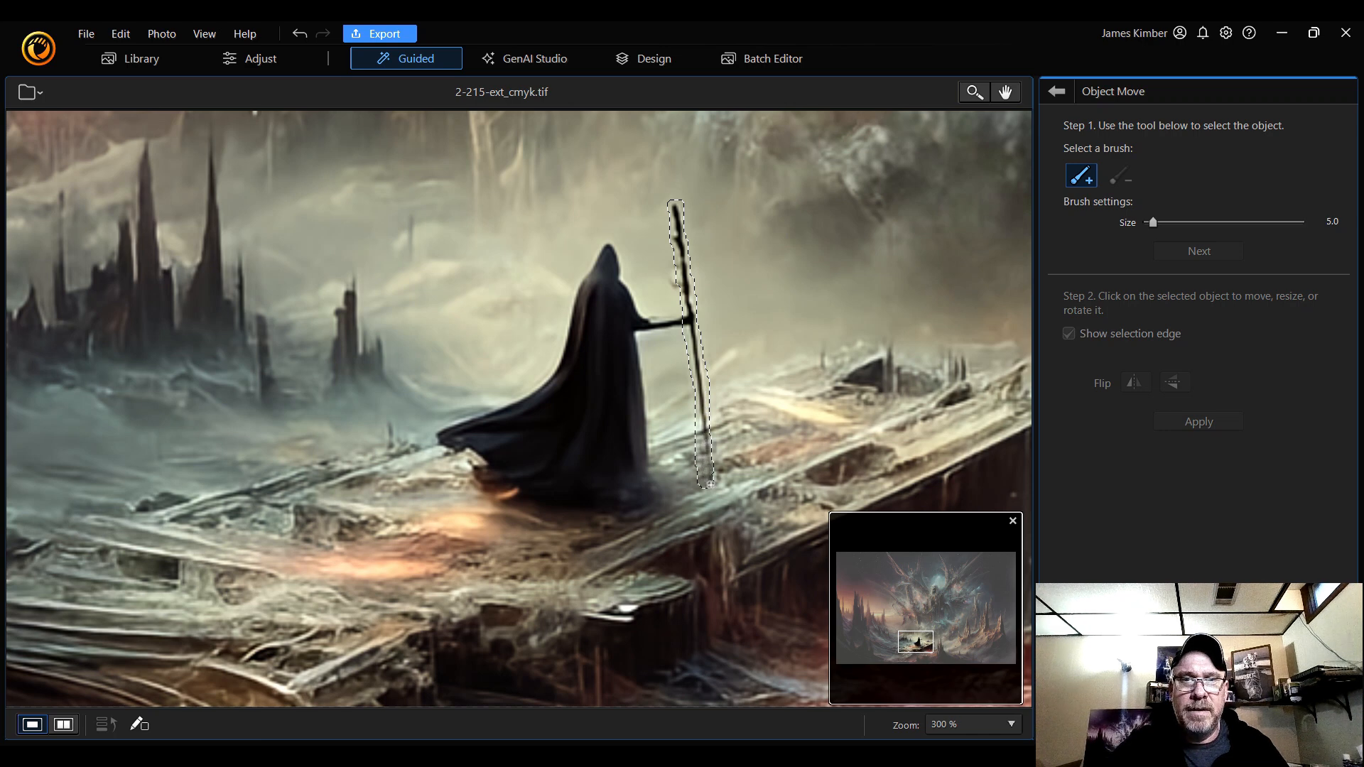
# - Trim the excess selection around the staff, mainly beside its lower end, with the subtract brush
pyautogui.click(1120, 175)
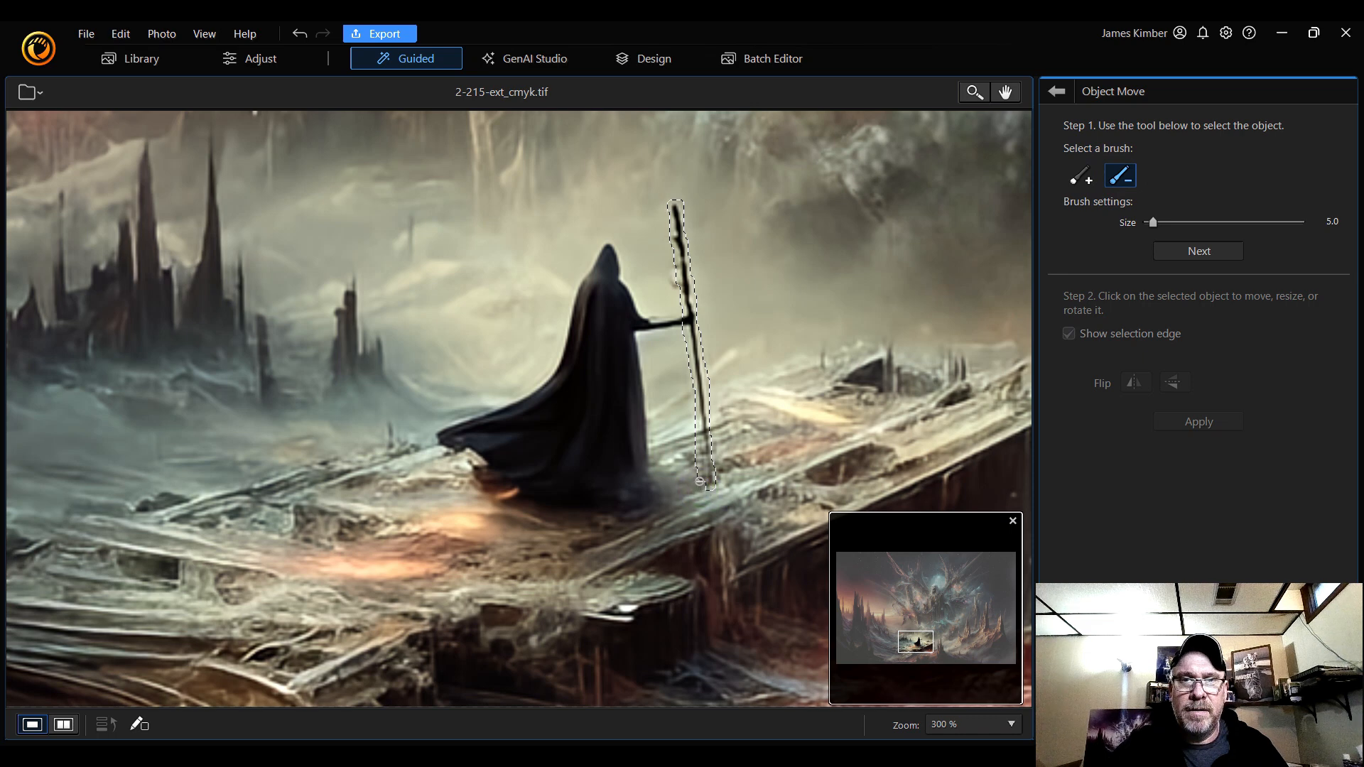
pyautogui.moveTo(700, 472); pyautogui.dragTo(698, 466)
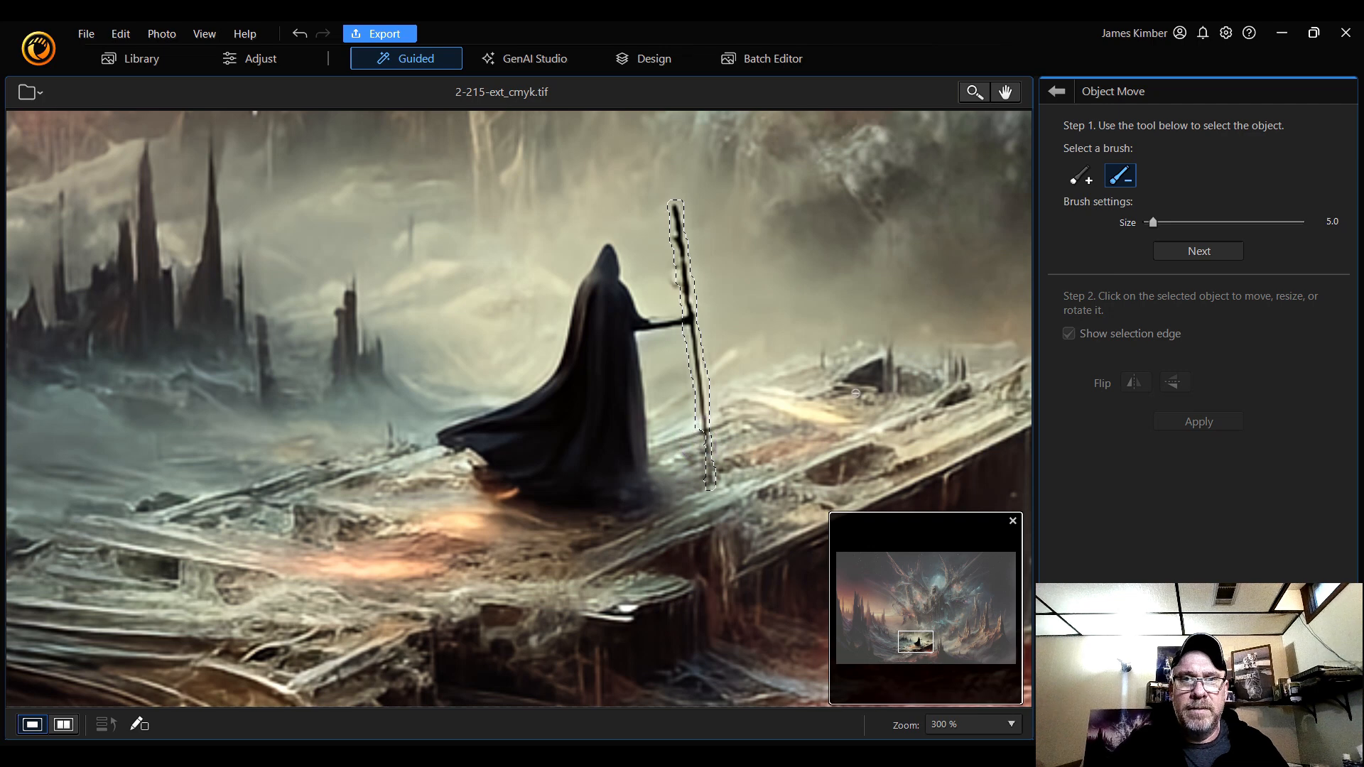
pyautogui.click(1081, 175)
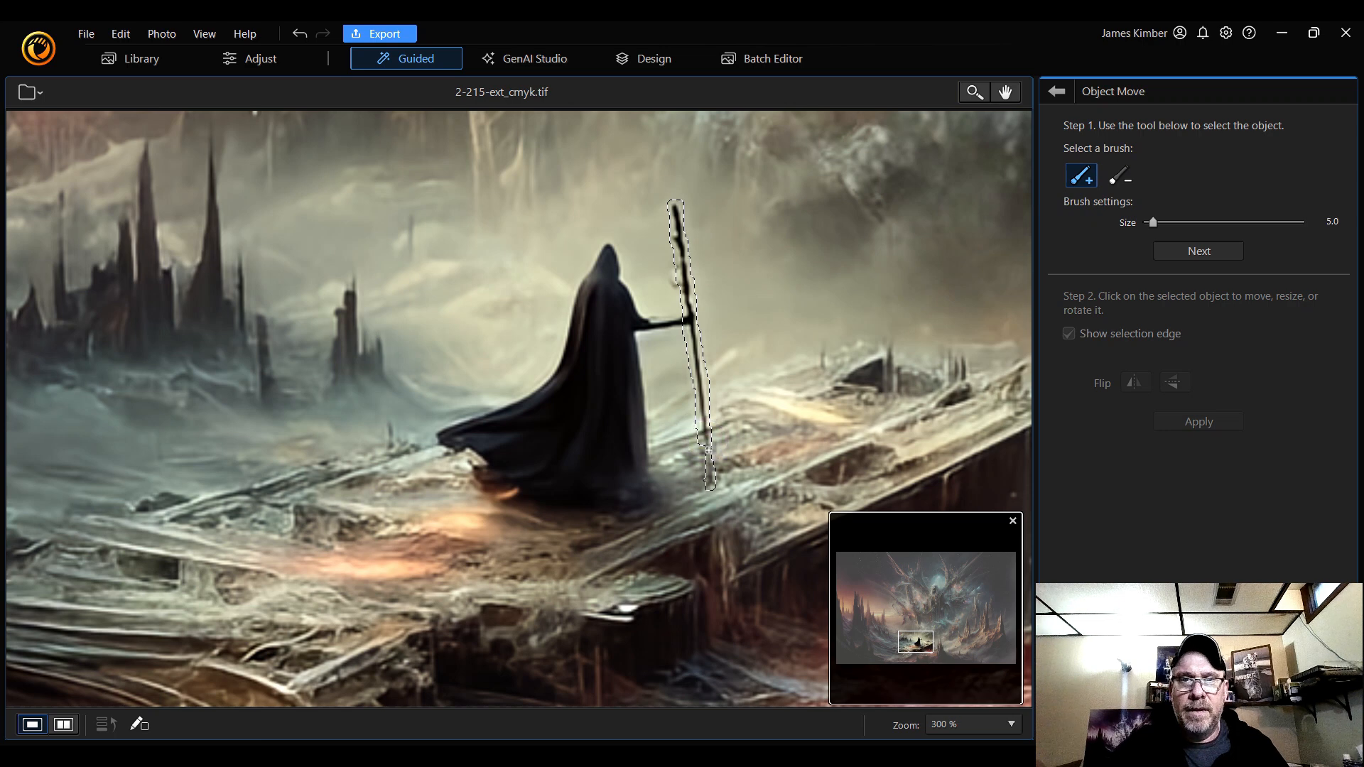
pyautogui.click(1122, 178)
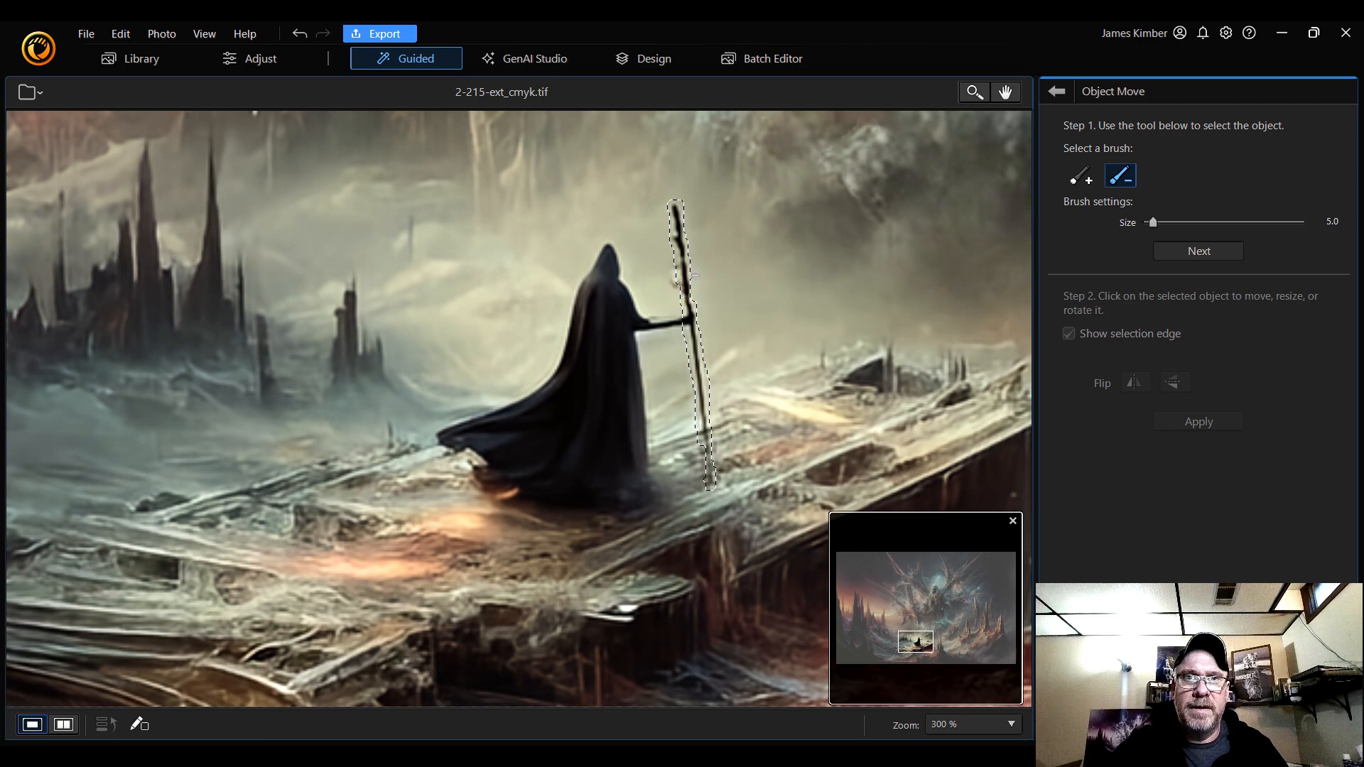
pyautogui.click(1080, 175)
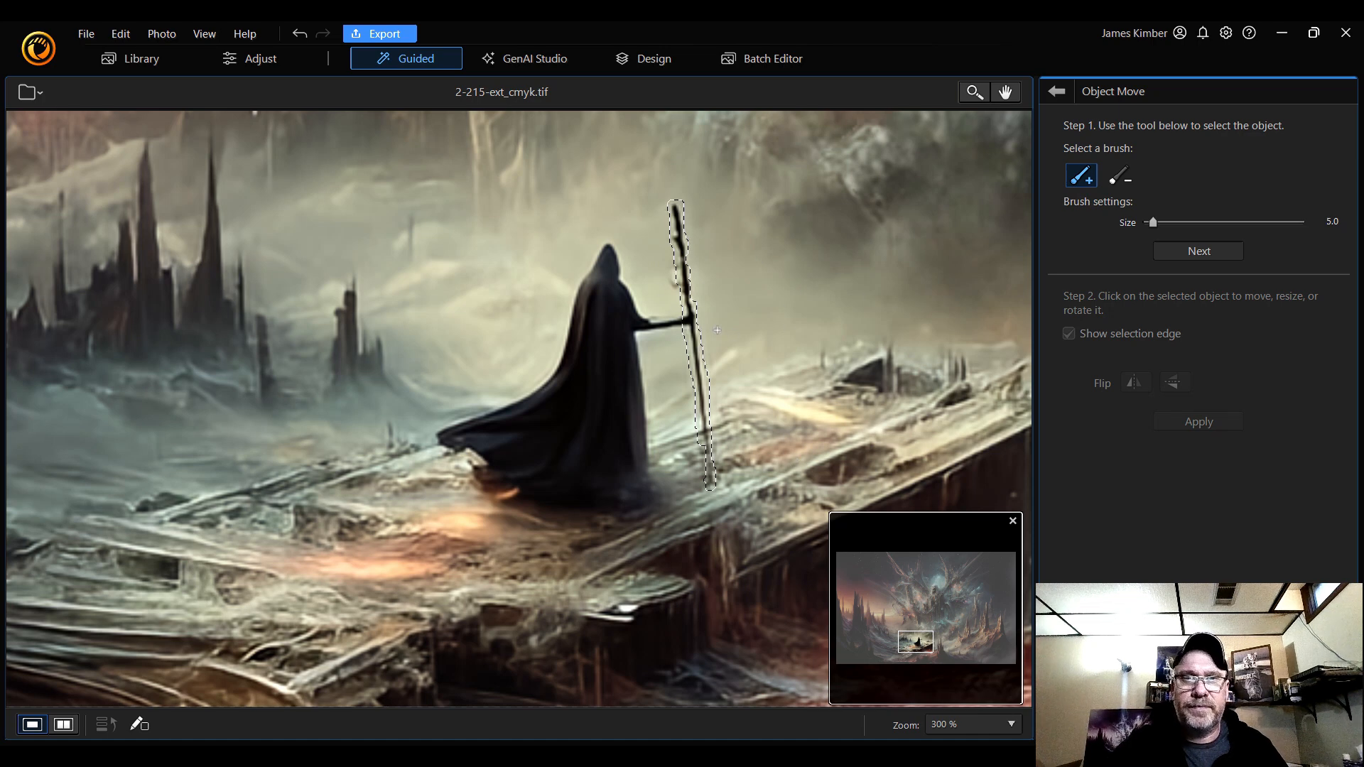
# - Extend the selection with the add brush over the figure's arm and hood and around the whole edge of the cloak
pyautogui.moveTo(685, 323); pyautogui.dragTo(668, 326)
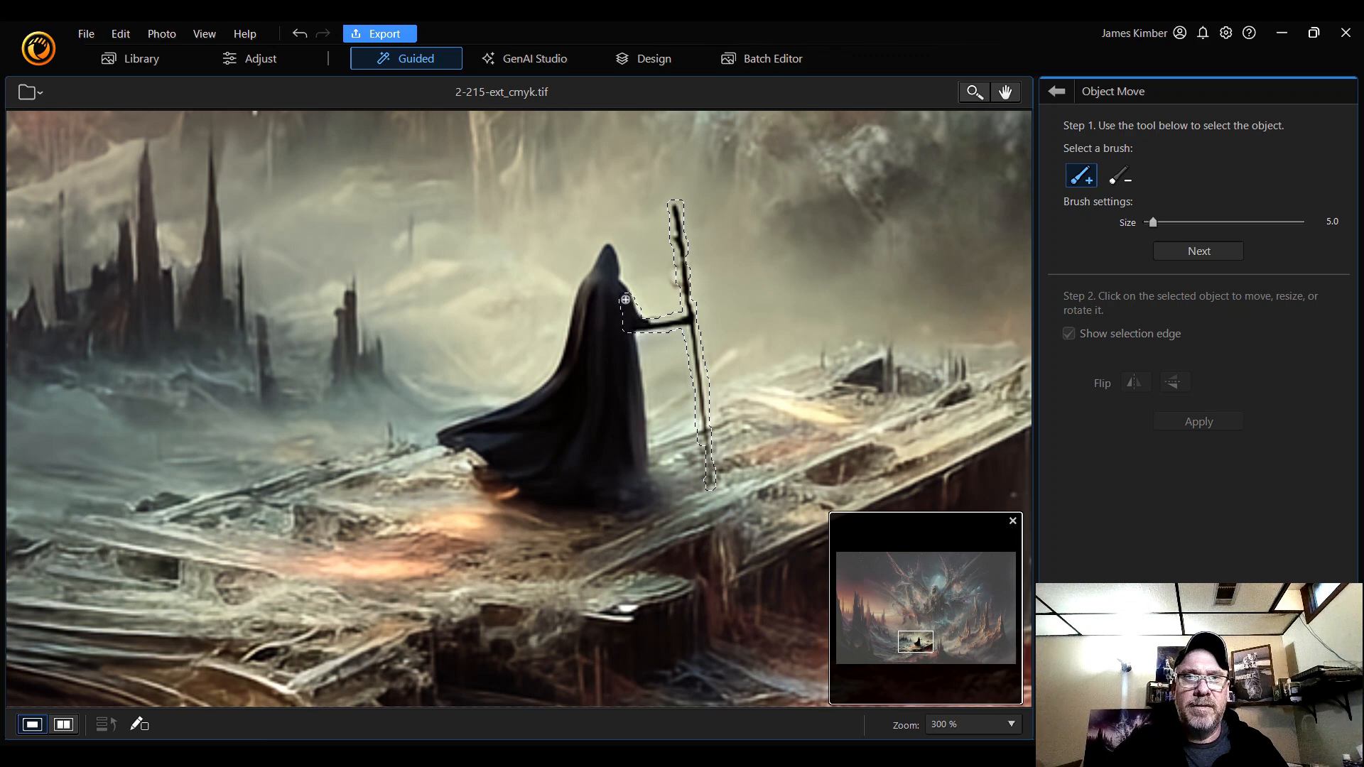
pyautogui.moveTo(625, 299); pyautogui.dragTo(611, 264)
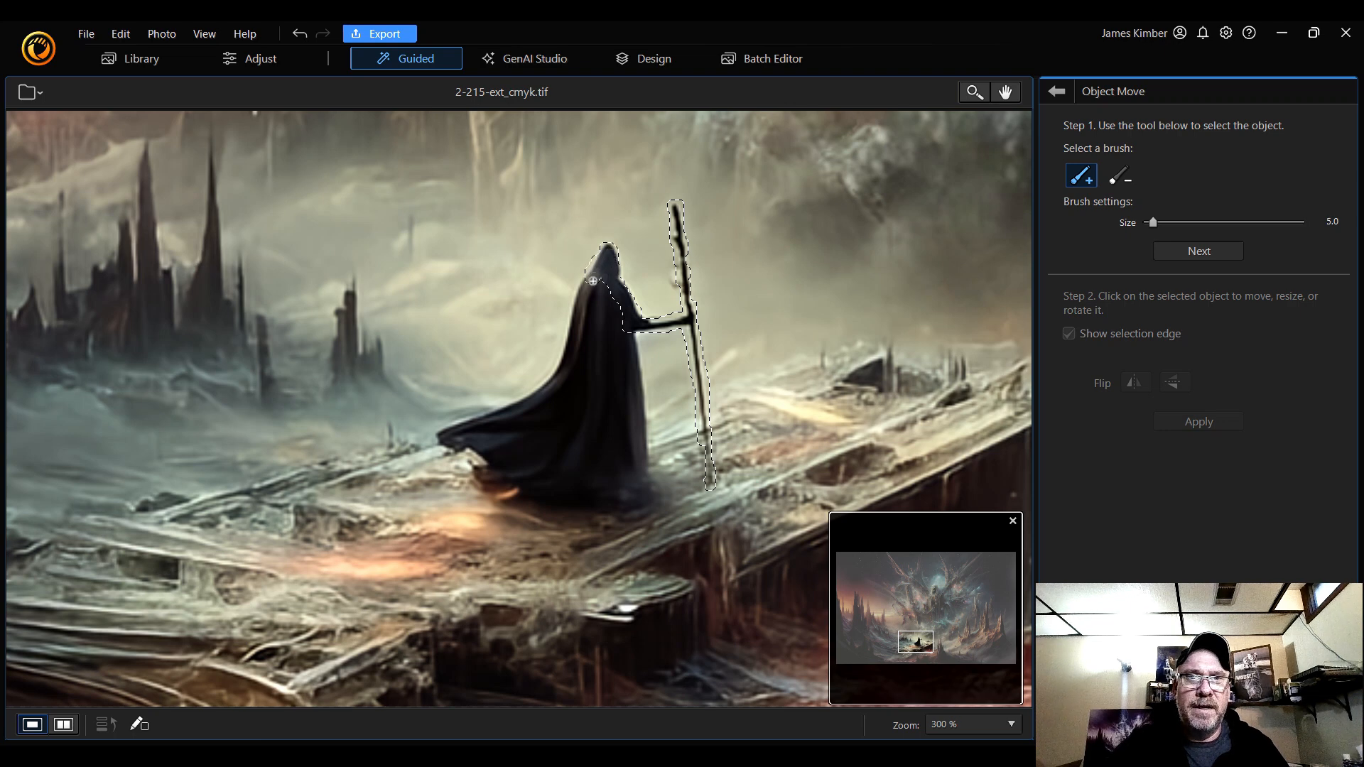
pyautogui.moveTo(590, 287)
pyautogui.mouseDown()
pyautogui.moveTo(559, 382)
pyautogui.moveTo(528, 402)
pyautogui.mouseUp()
pyautogui.rightClick(528, 402)
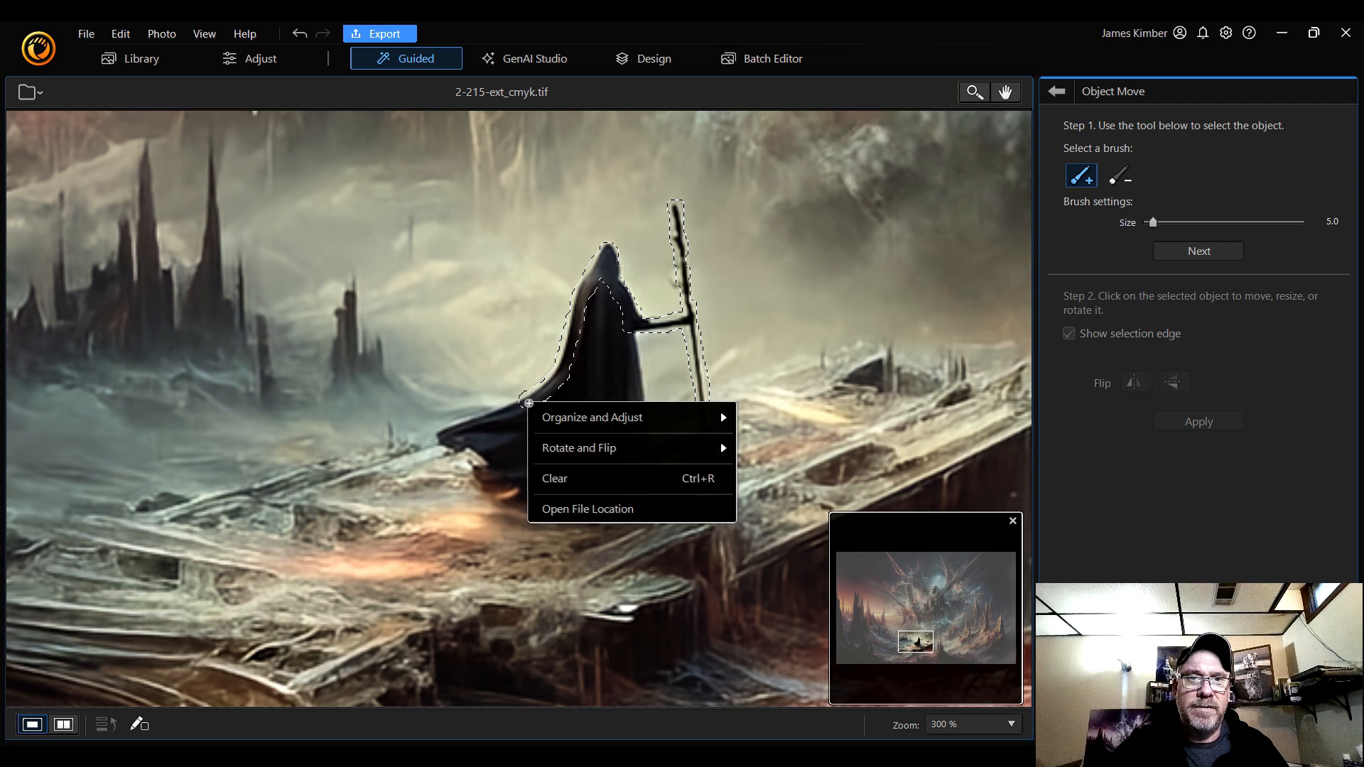
pyautogui.click(562, 382)
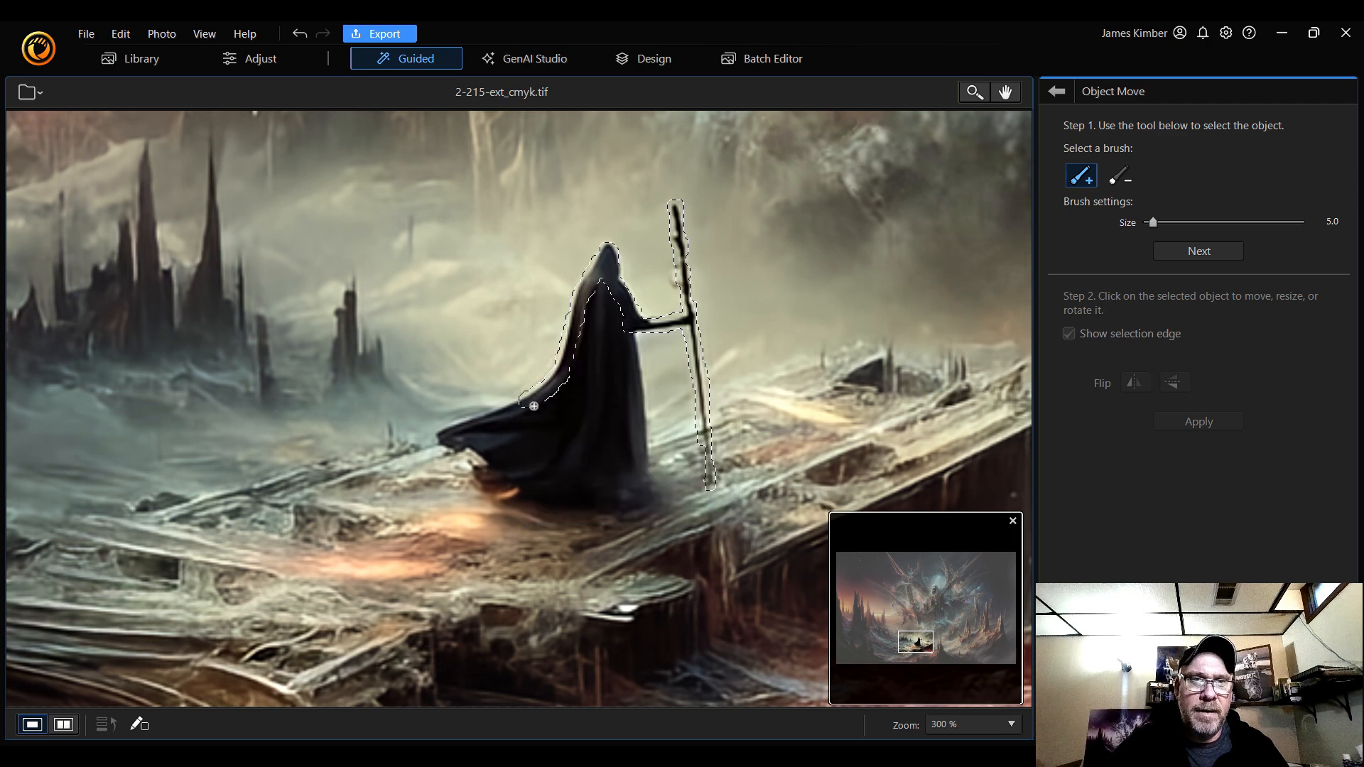
pyautogui.moveTo(529, 405); pyautogui.dragTo(447, 437)
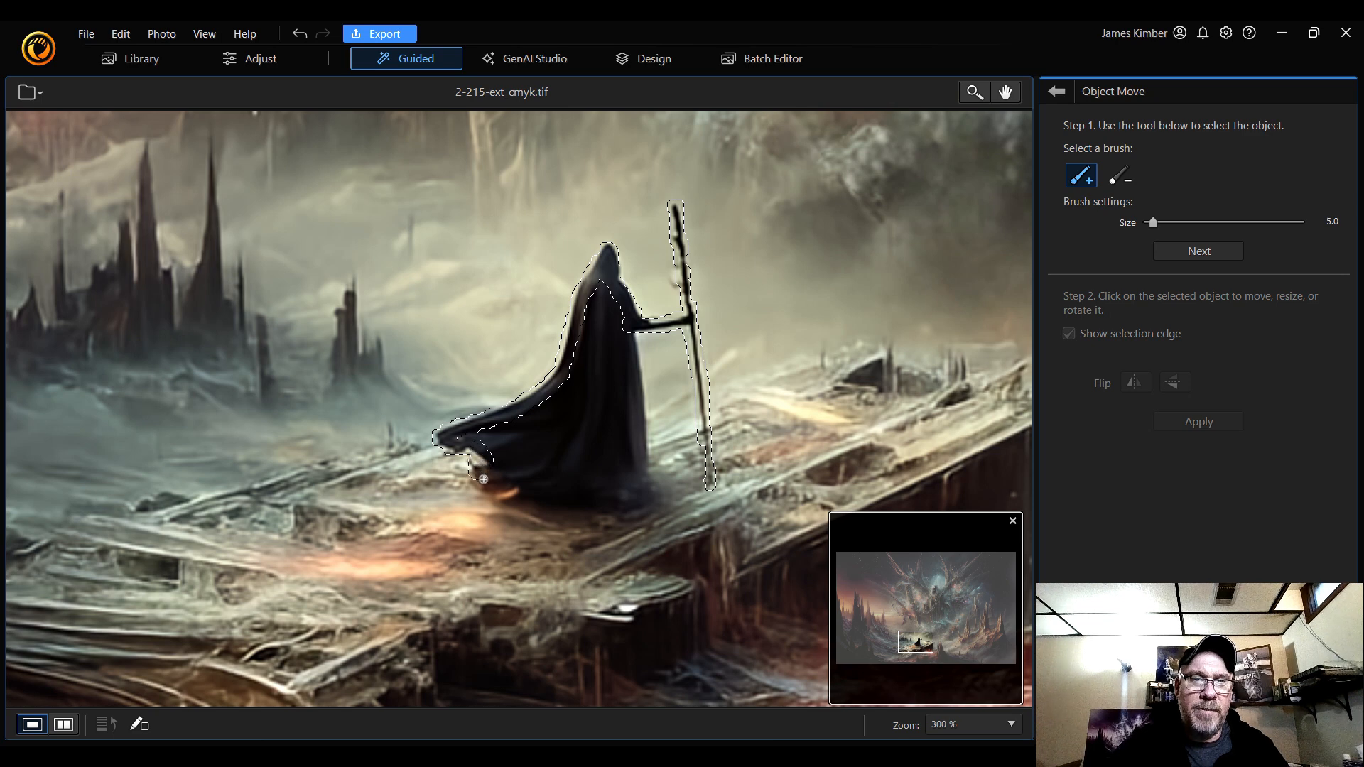
pyautogui.moveTo(488, 490)
pyautogui.mouseDown()
pyautogui.moveTo(638, 517)
pyautogui.moveTo(671, 503)
pyautogui.moveTo(657, 516)
pyautogui.moveTo(670, 496)
pyautogui.moveTo(649, 479)
pyautogui.moveTo(658, 500)
pyautogui.moveTo(623, 503)
pyautogui.moveTo(651, 486)
pyautogui.moveTo(633, 343)
pyautogui.mouseUp()
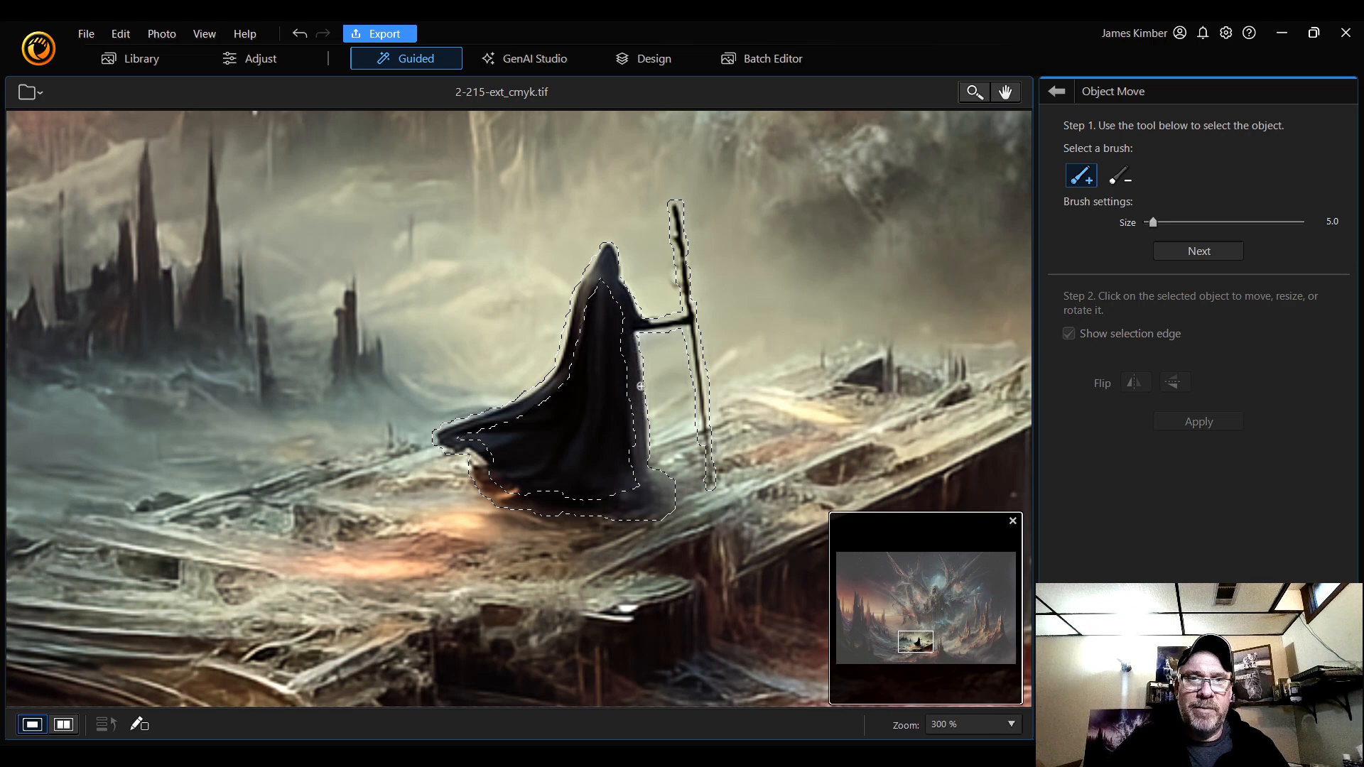
# - Fill the cloak's interior into the selection, enlarging the brush up to size 25, and continue to the move stage
pyautogui.scroll(5, 596, 417)
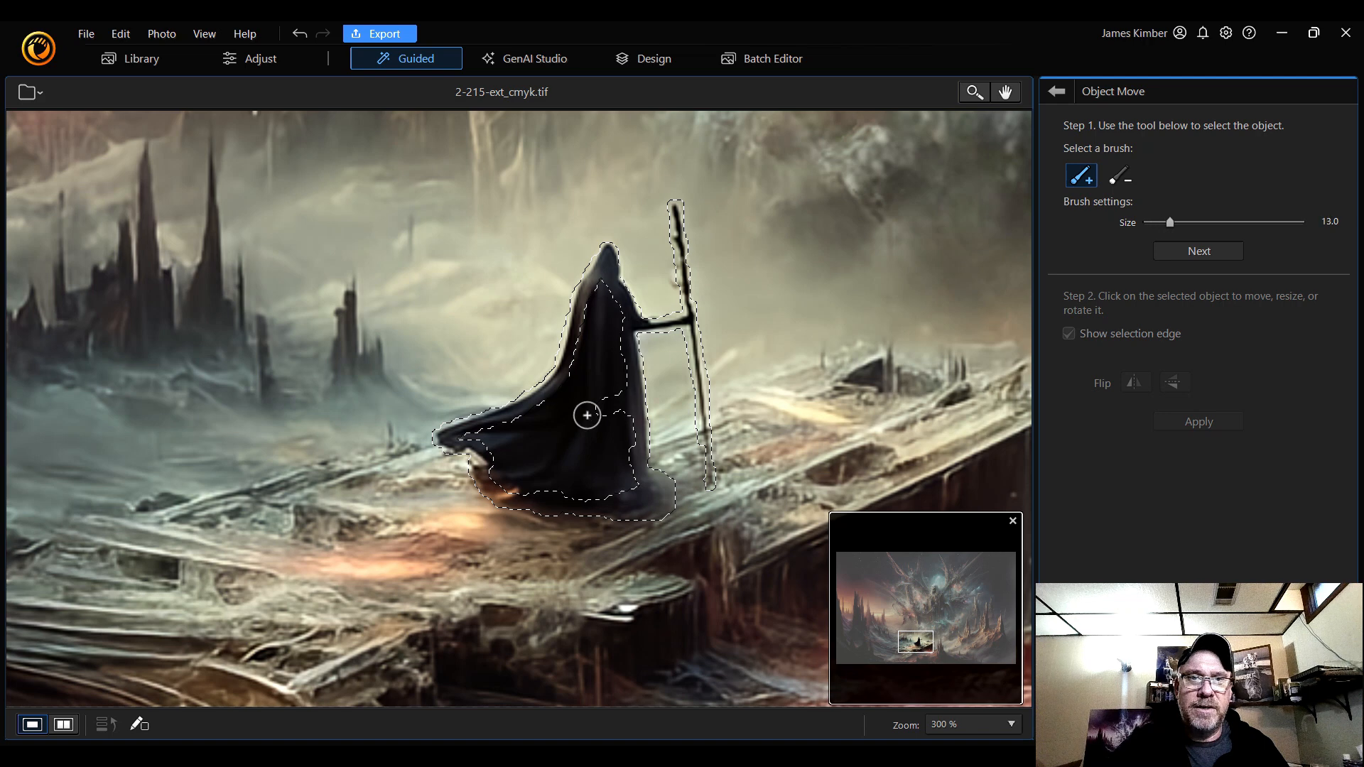
pyautogui.moveTo(596, 417)
pyautogui.mouseDown()
pyautogui.moveTo(605, 288)
pyautogui.moveTo(564, 387)
pyautogui.moveTo(536, 414)
pyautogui.moveTo(474, 432)
pyautogui.moveTo(491, 434)
pyautogui.moveTo(520, 489)
pyautogui.moveTo(619, 491)
pyautogui.moveTo(630, 436)
pyautogui.moveTo(614, 314)
pyautogui.moveTo(580, 392)
pyautogui.moveTo(521, 438)
pyautogui.moveTo(524, 462)
pyautogui.moveTo(594, 477)
pyautogui.moveTo(598, 401)
pyautogui.moveTo(552, 456)
pyautogui.moveTo(596, 434)
pyautogui.moveTo(571, 476)
pyautogui.moveTo(593, 432)
pyautogui.moveTo(573, 427)
pyautogui.moveTo(609, 438)
pyautogui.mouseUp()
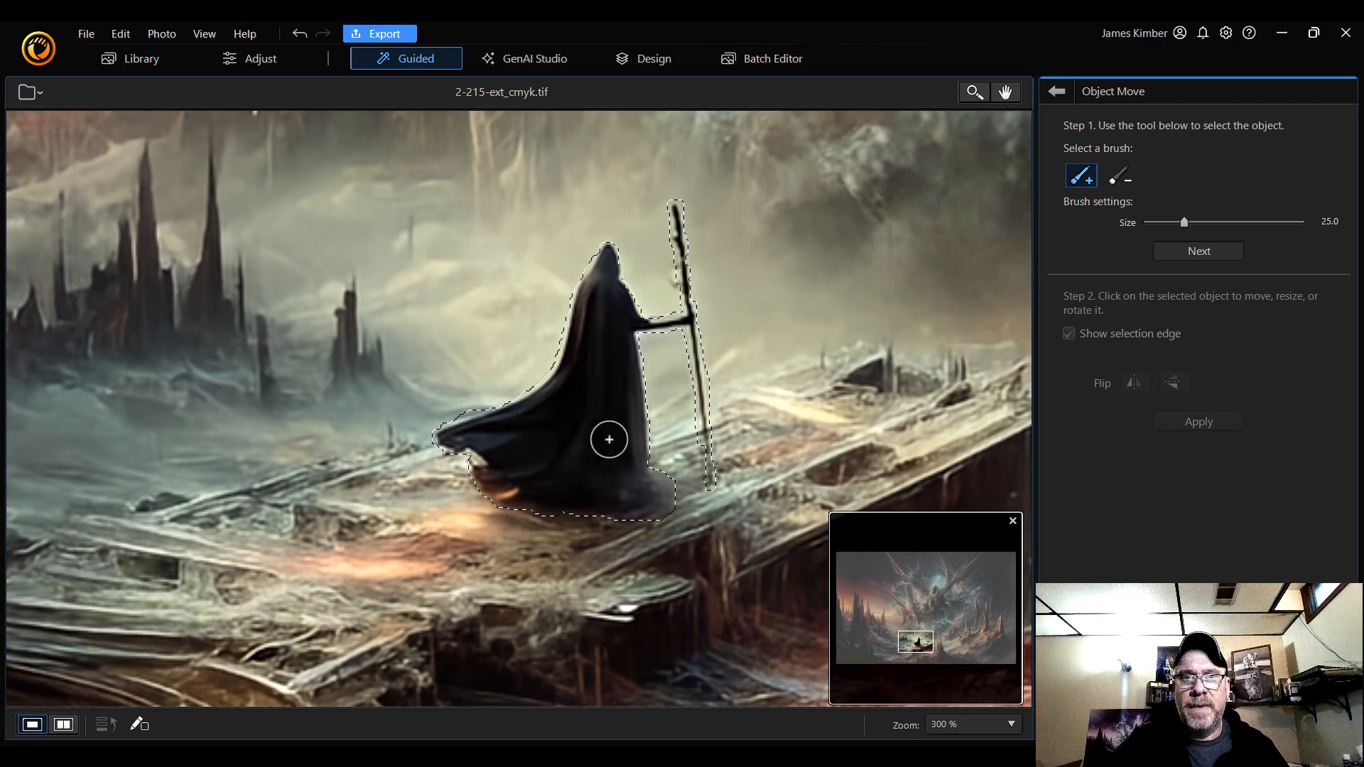
pyautogui.click(1191, 251)
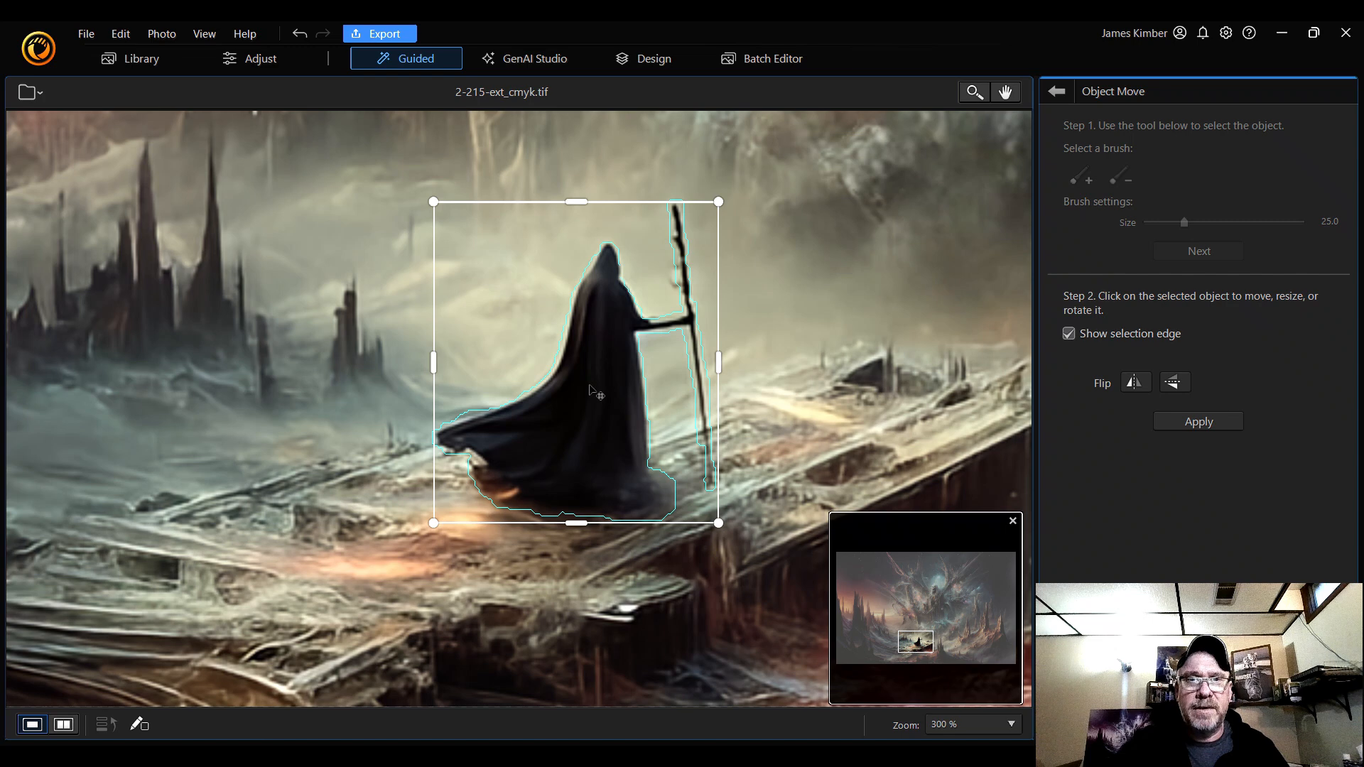
# - Enlarge the cloaked figure slightly, reposition it around its original spot on the stone platform, and apply the change
pyautogui.moveTo(589, 390); pyautogui.dragTo(529, 428)
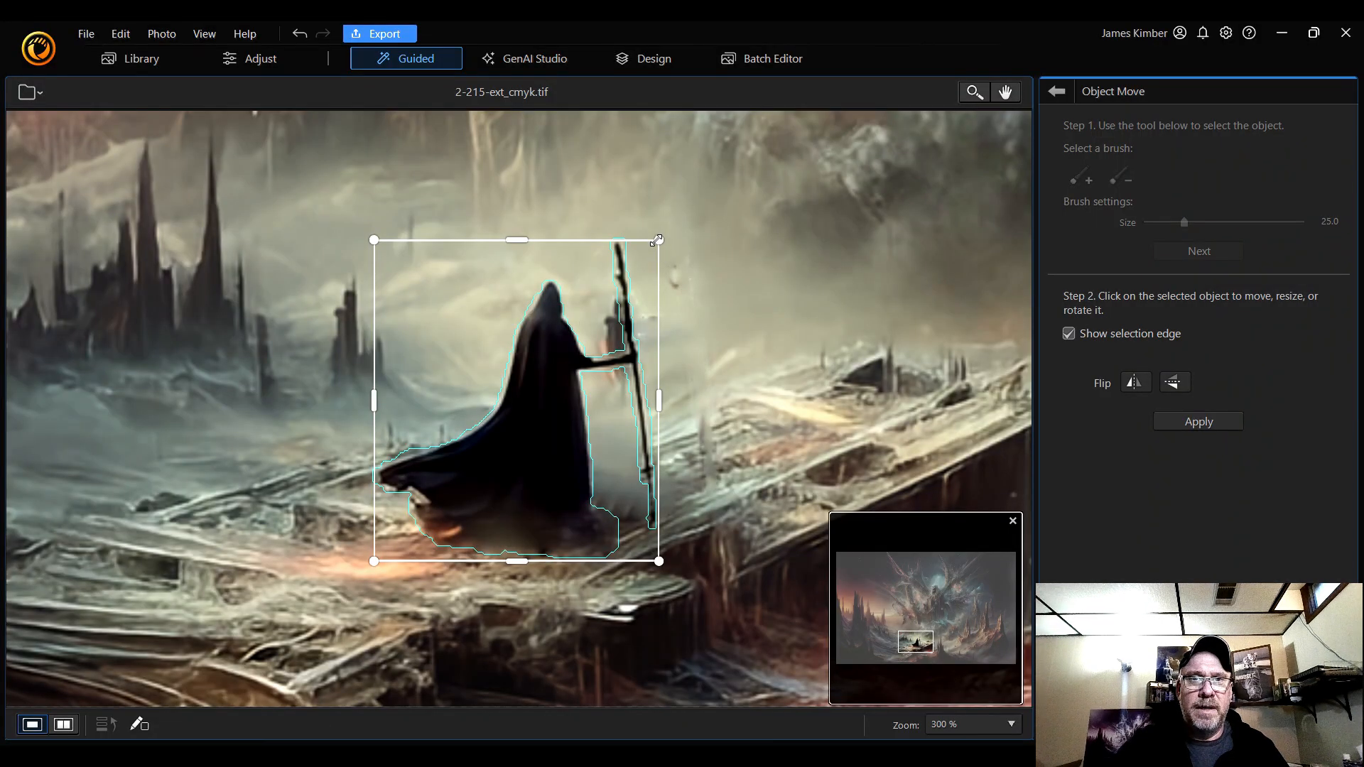
pyautogui.moveTo(656, 240); pyautogui.dragTo(710, 204)
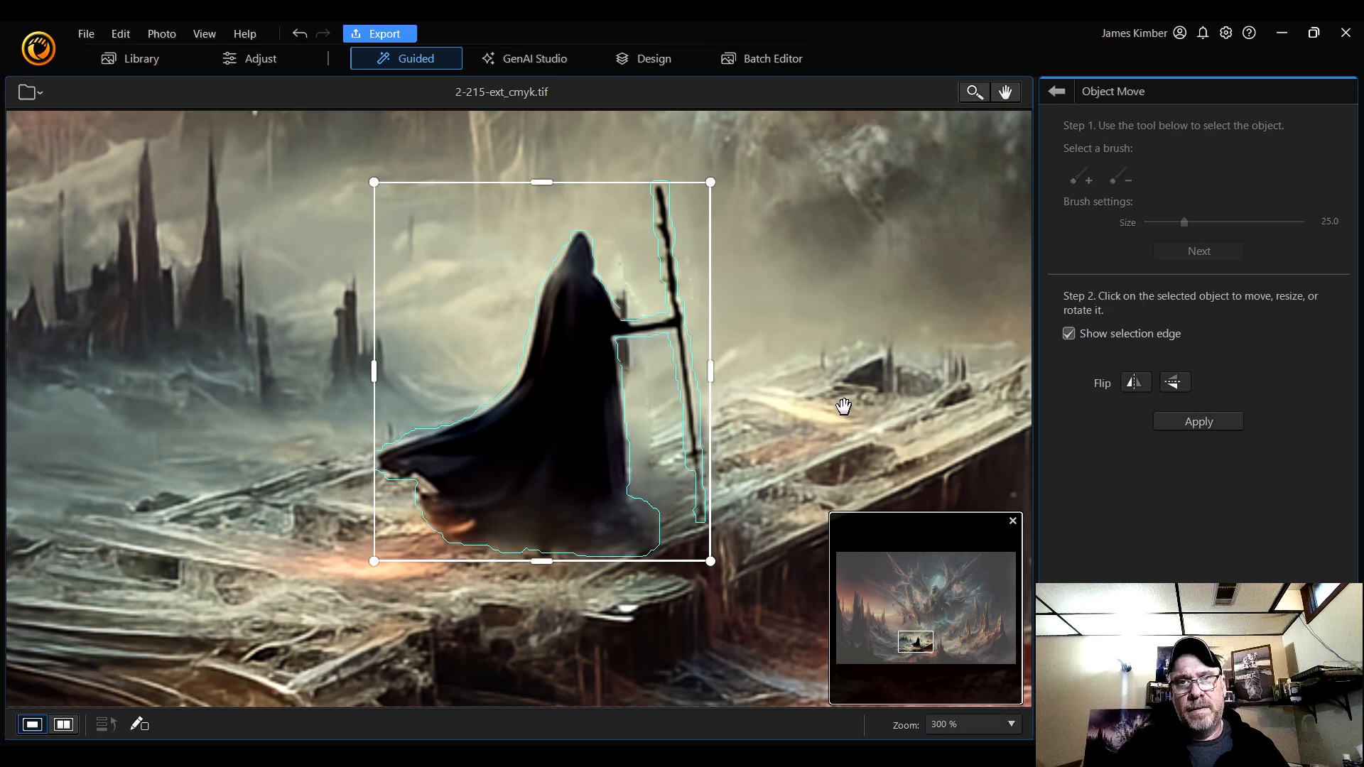
pyautogui.moveTo(583, 411); pyautogui.dragTo(599, 407)
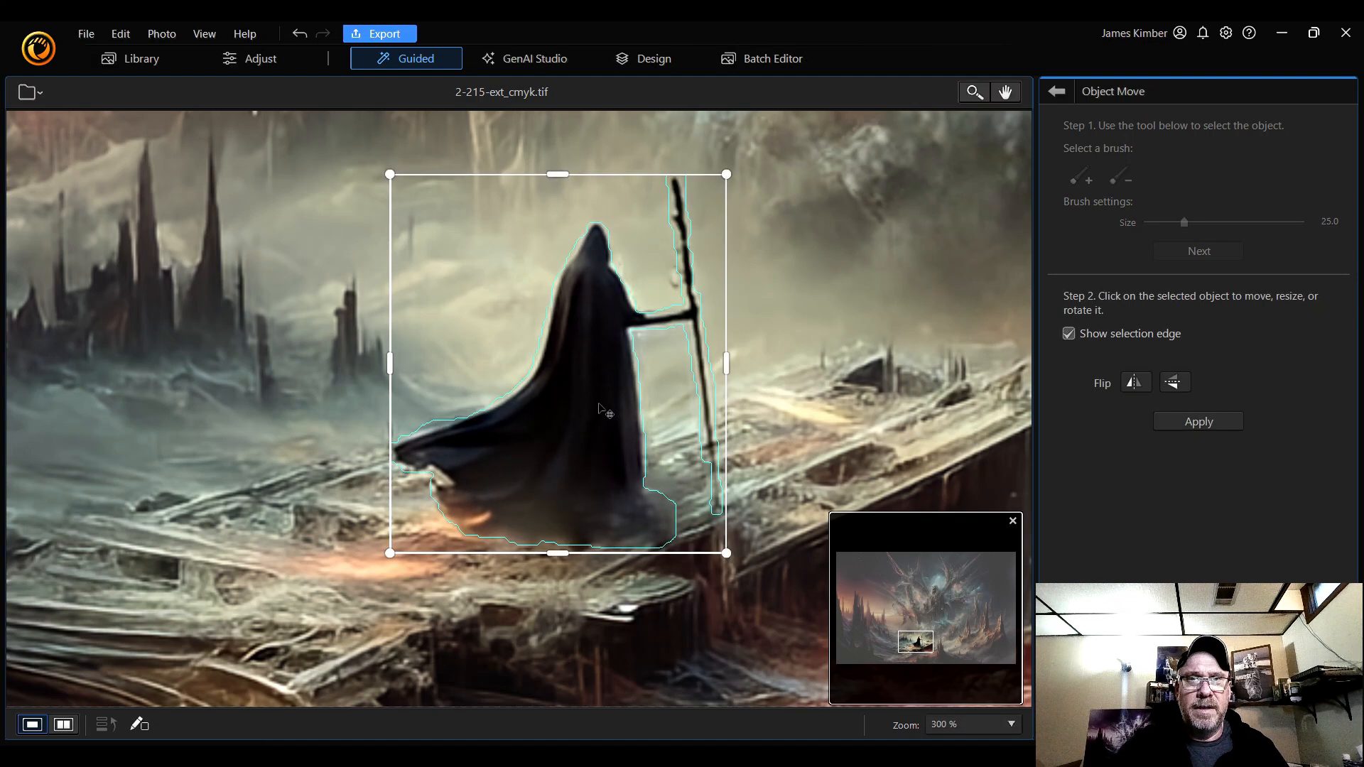
pyautogui.click(1217, 421)
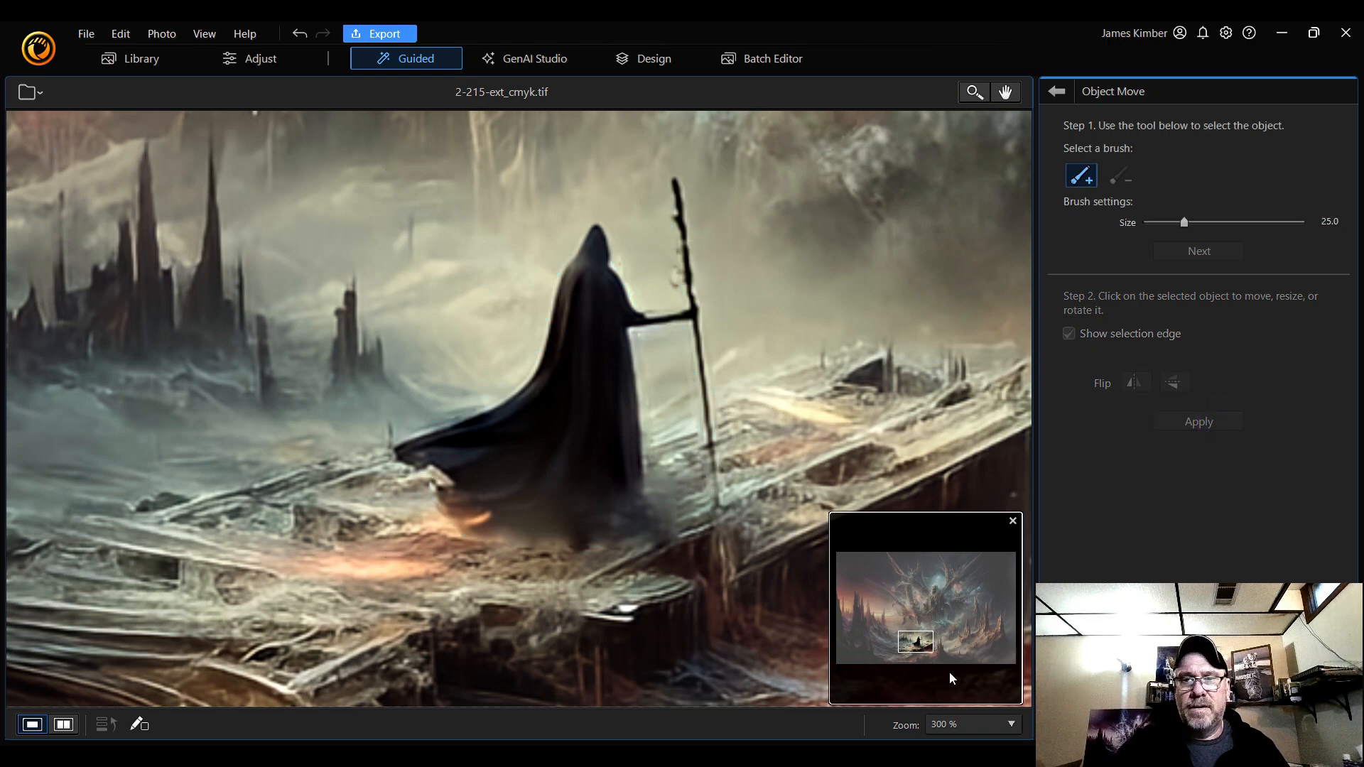
# - Fit the whole image in view and leave the Object Move tool
pyautogui.click(970, 724)
pyautogui.click(979, 421)
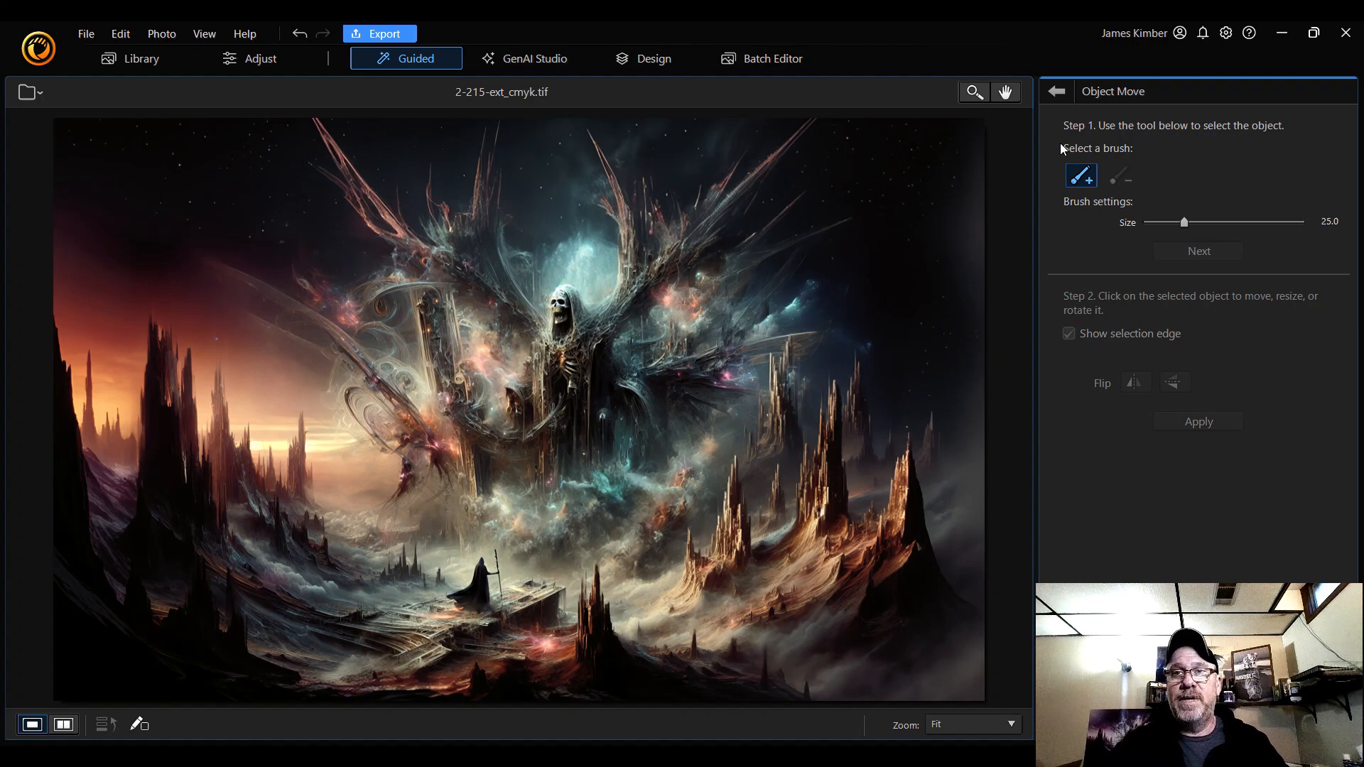
pyautogui.click(1058, 91)
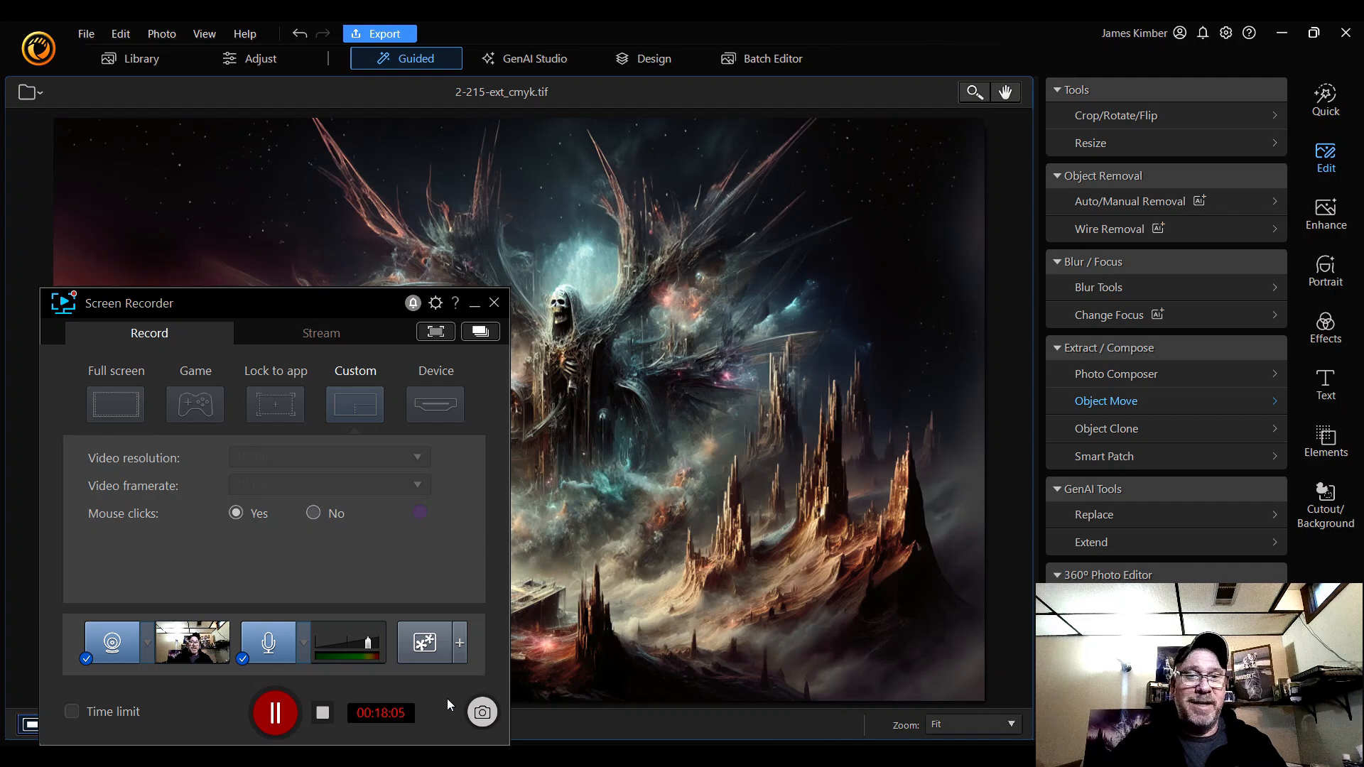
# - Examine the retouched image's details at 200 % zoom, and return to the fitted view
pyautogui.click(279, 717)
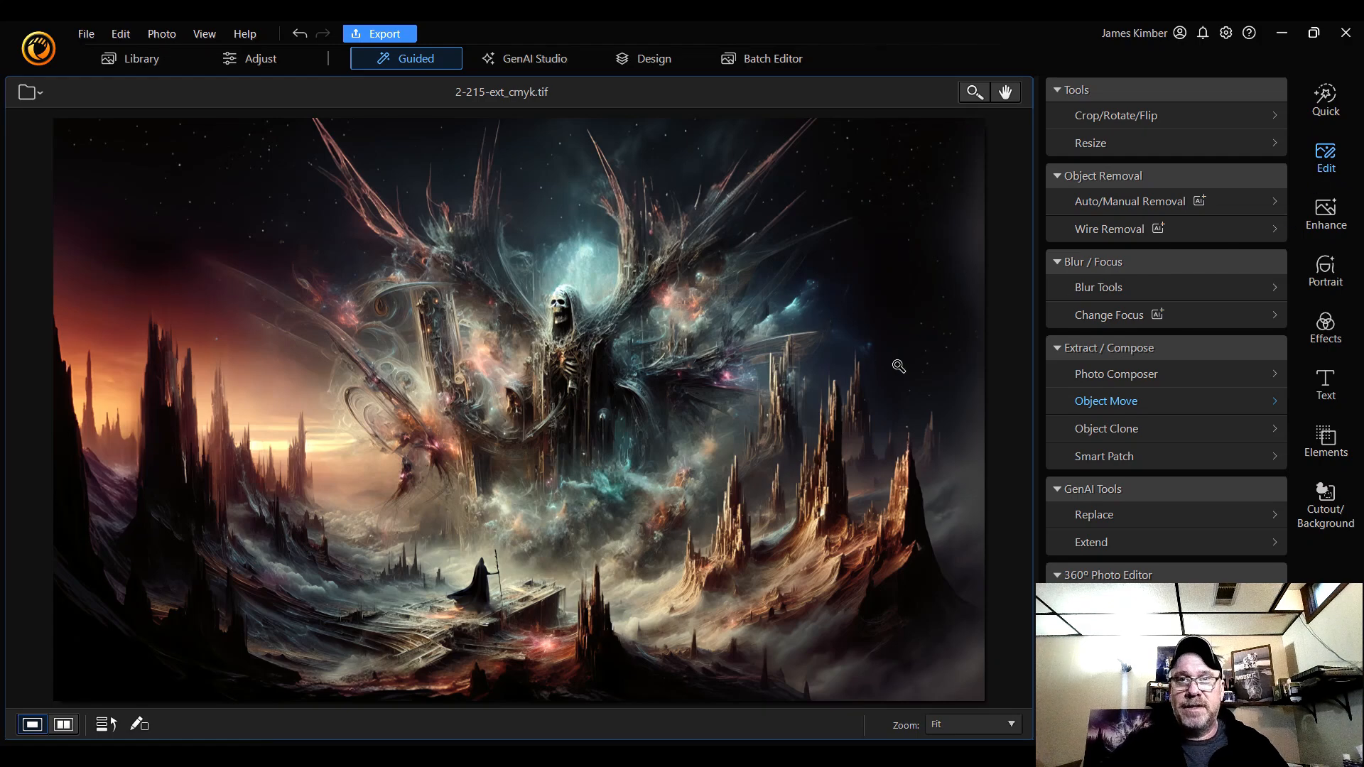
pyautogui.click(984, 725)
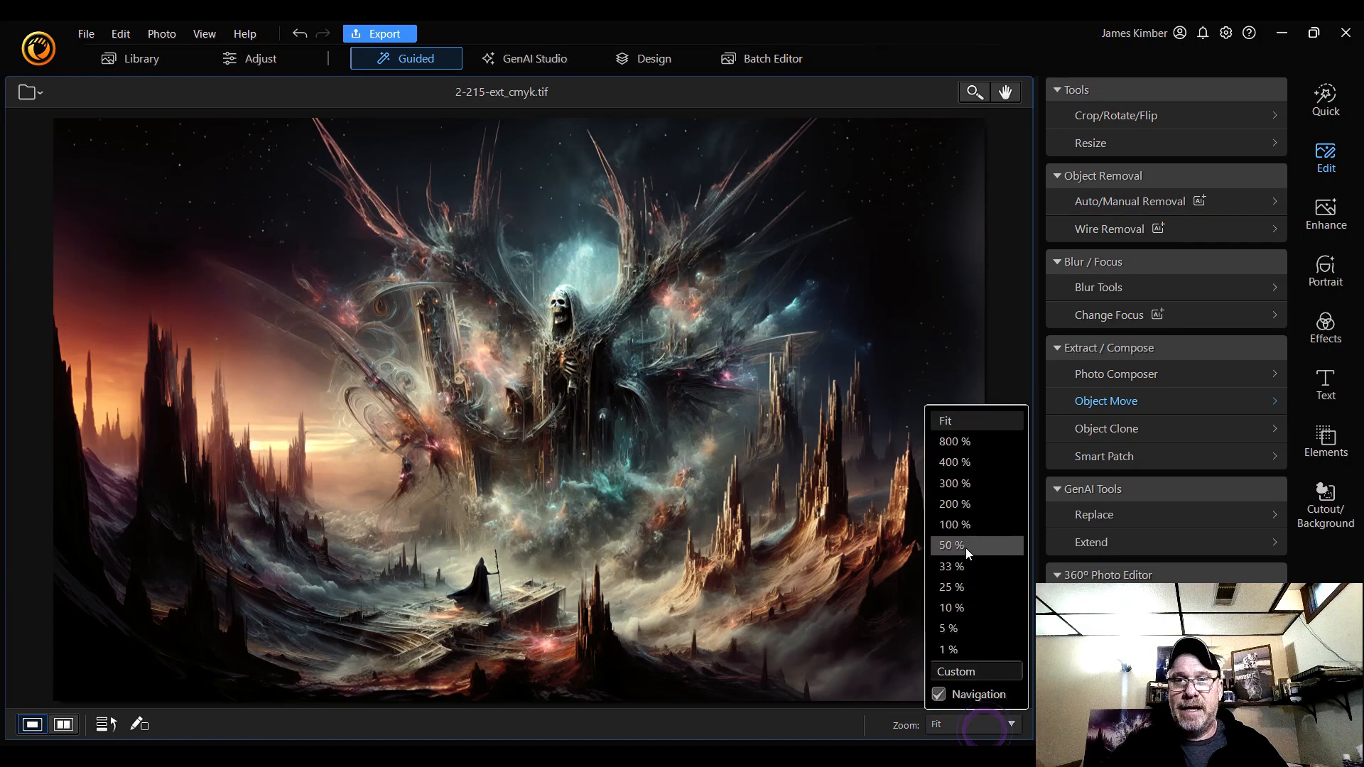
pyautogui.click(982, 506)
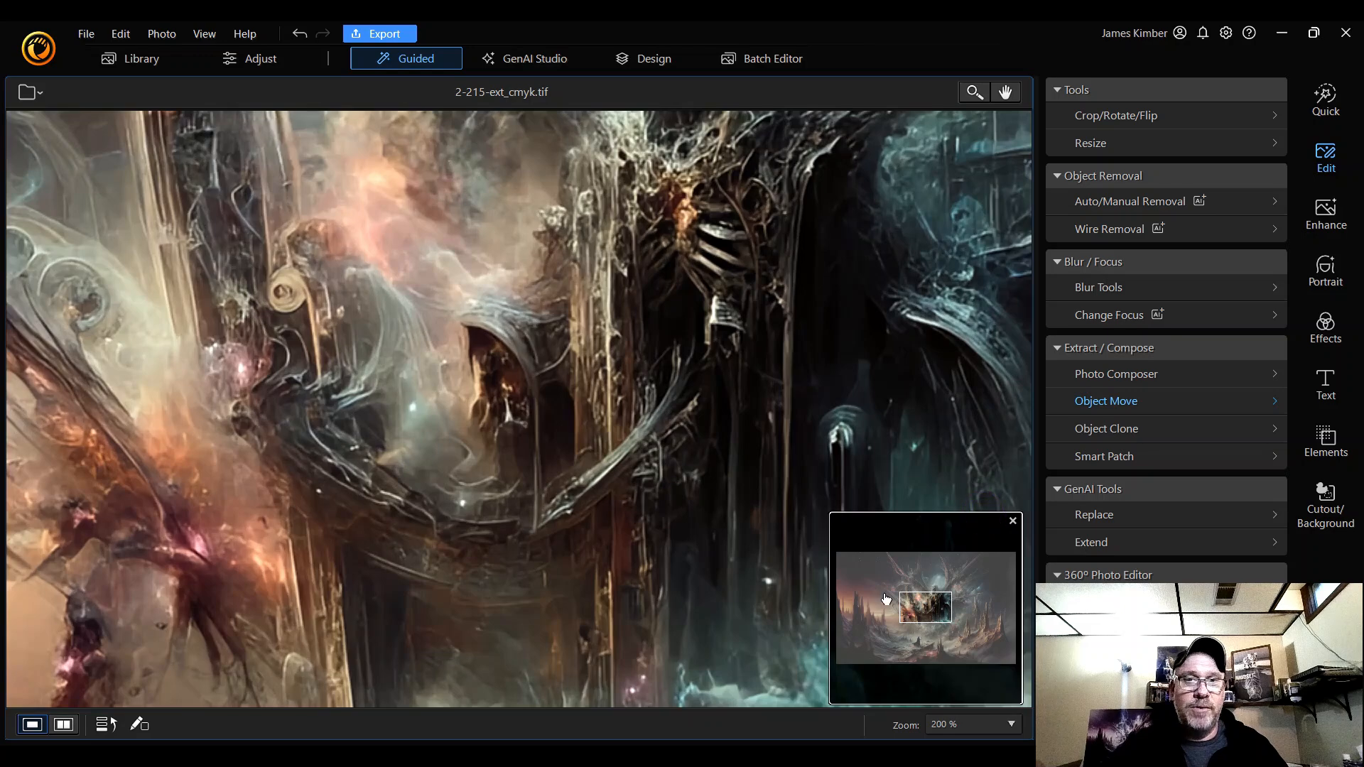
pyautogui.moveTo(886, 599); pyautogui.dragTo(973, 601)
pyautogui.click(974, 724)
pyautogui.click(972, 427)
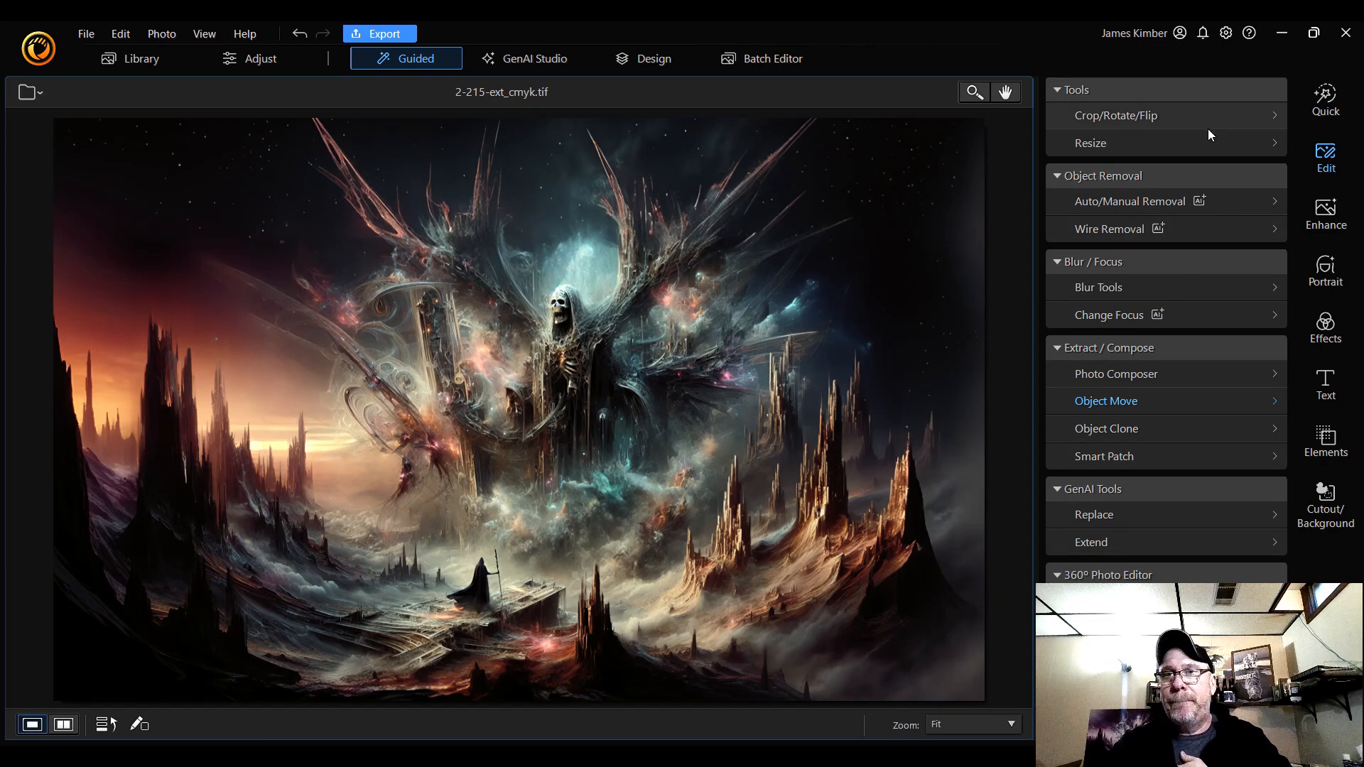
# - Open the Color photo effects for the image
pyautogui.click(1329, 209)
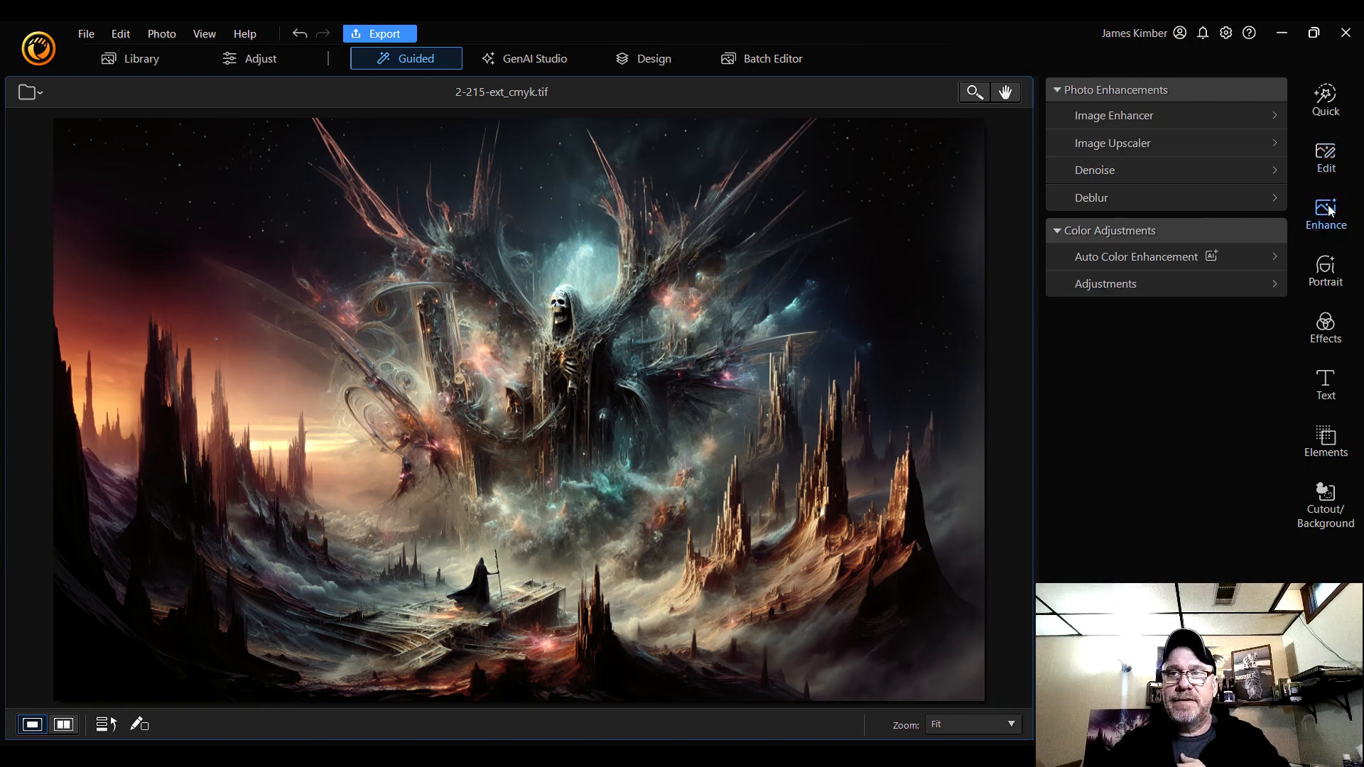
pyautogui.click(1326, 321)
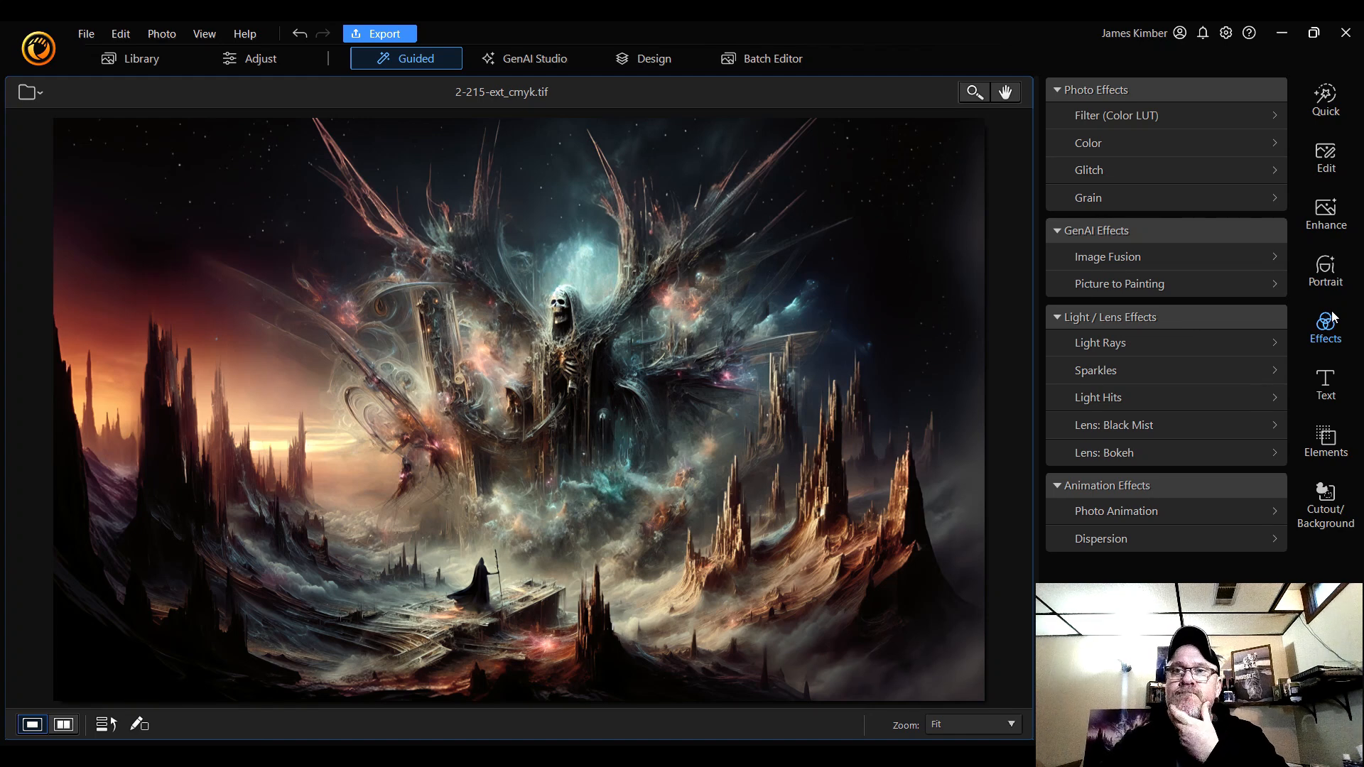
pyautogui.click(1172, 140)
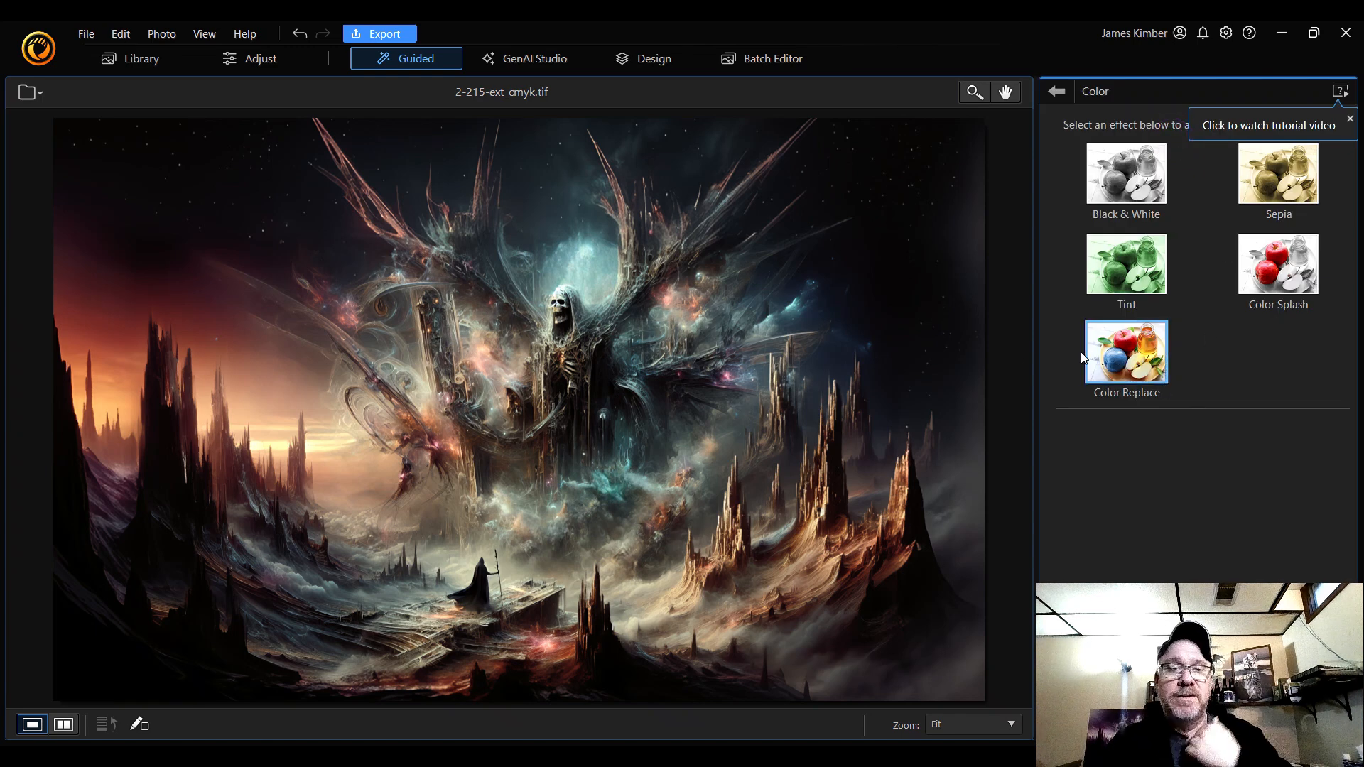
# - Try recolouring the cloaked figure with Color Replace, sampling its dark cloak at tolerance 20 and setting Lightness to -4
pyautogui.click(979, 732)
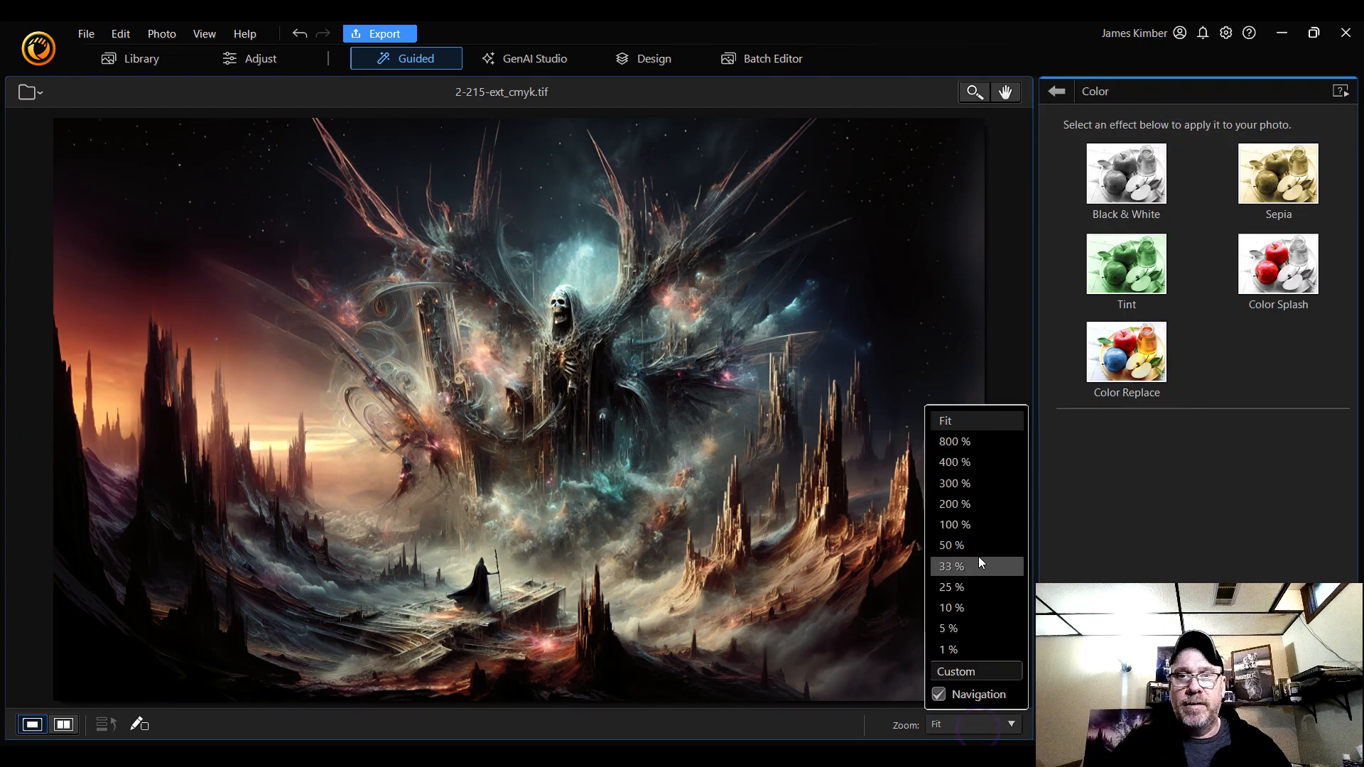
pyautogui.click(989, 513)
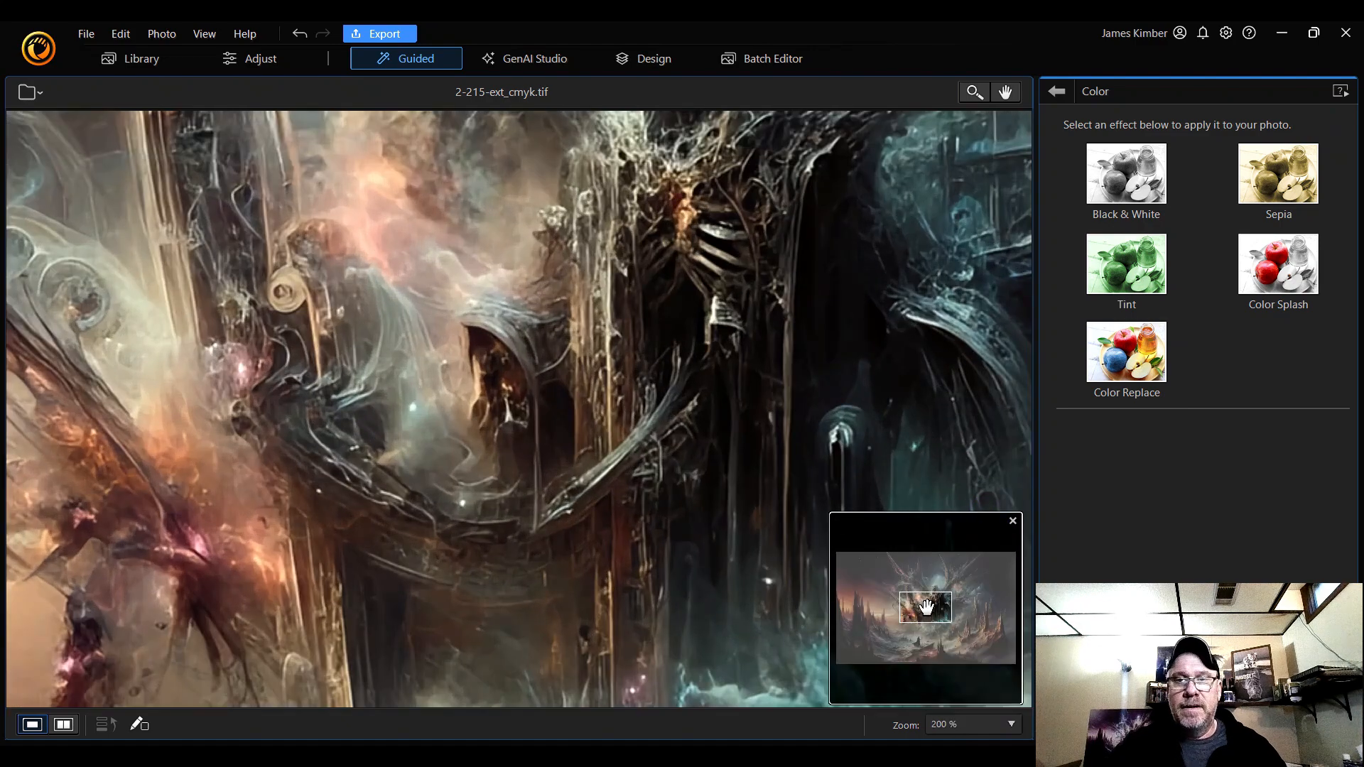
pyautogui.moveTo(926, 609); pyautogui.dragTo(914, 643)
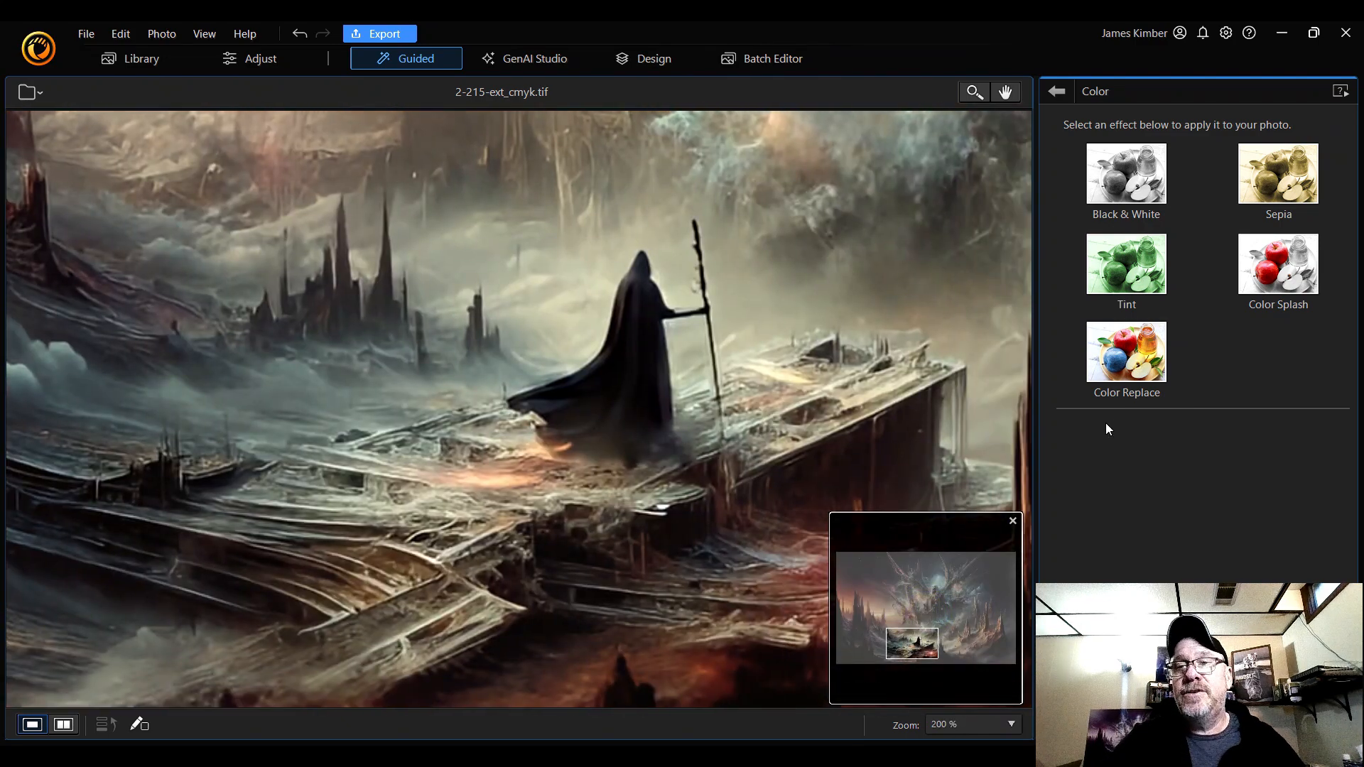
pyautogui.click(1139, 361)
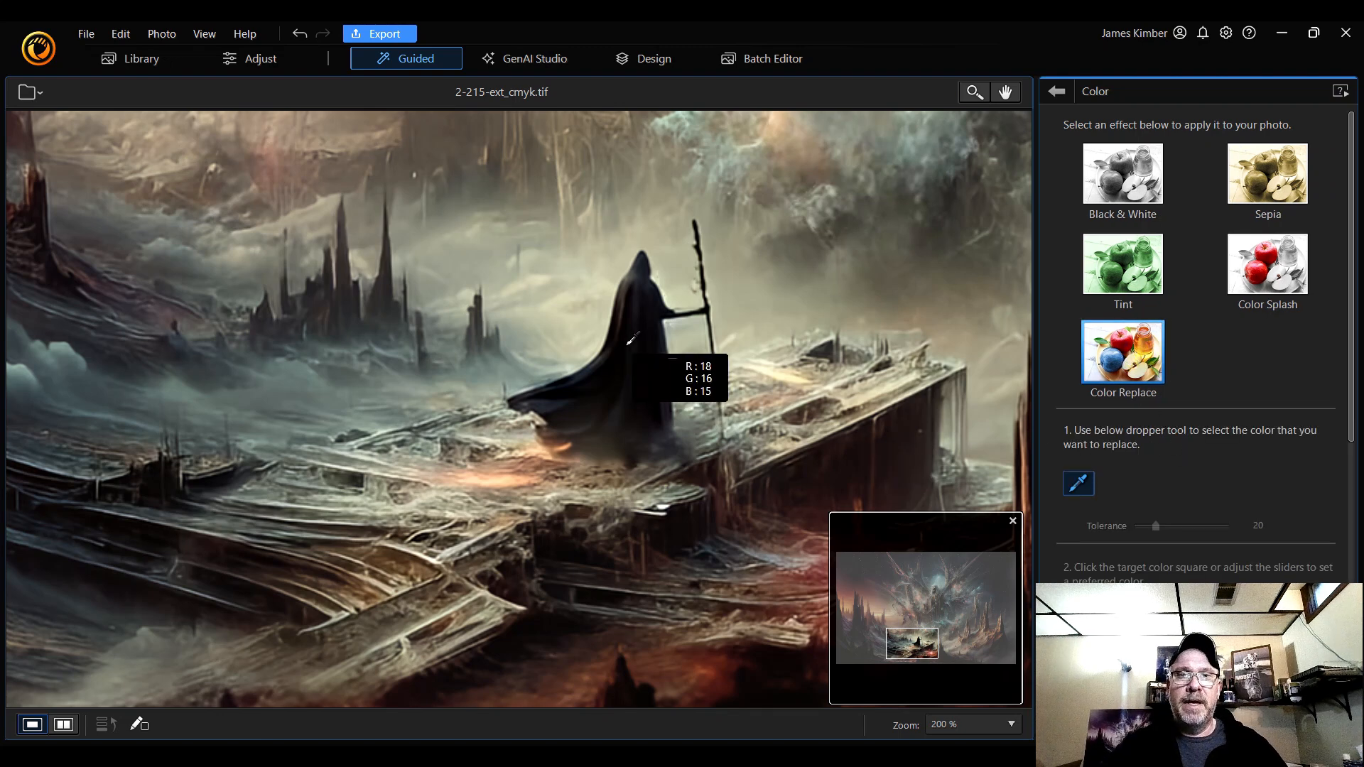
pyautogui.click(648, 326)
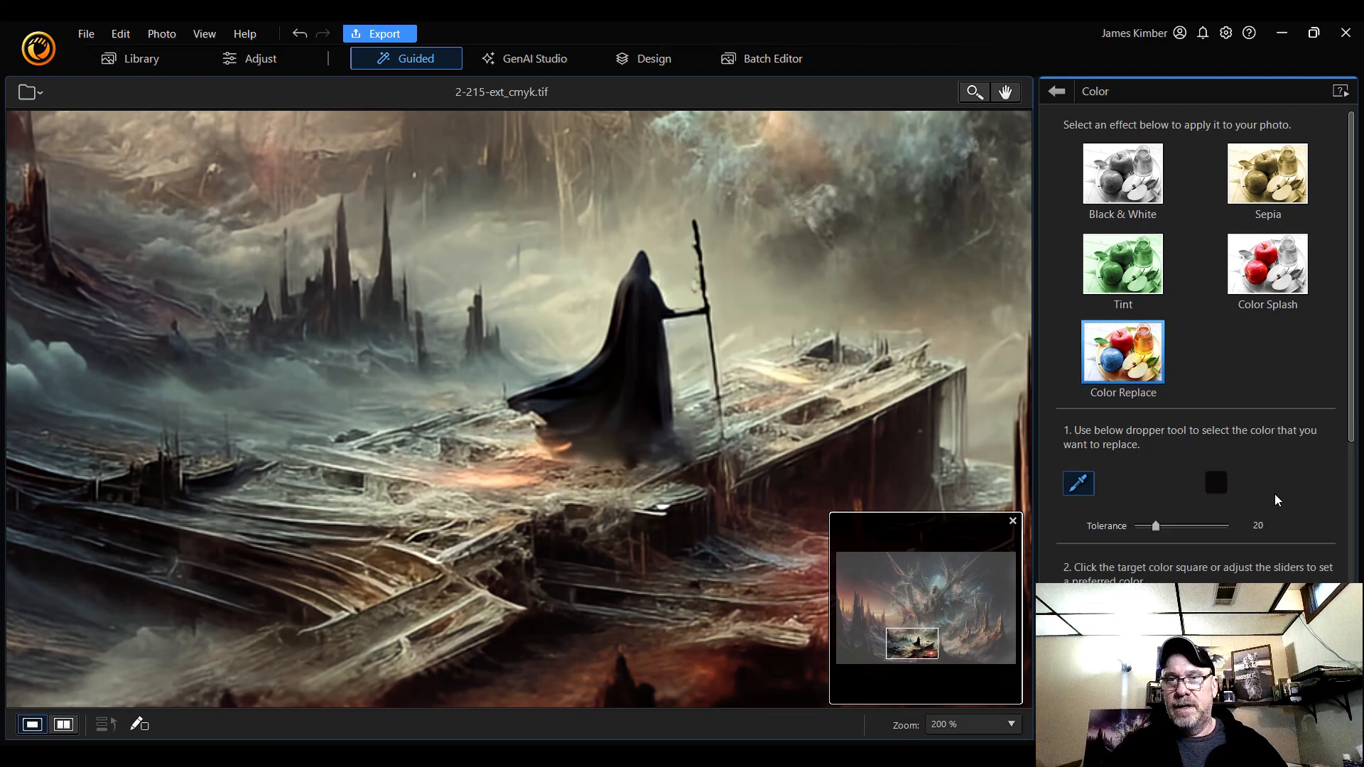
pyautogui.moveTo(1159, 525)
pyautogui.mouseDown()
pyautogui.moveTo(1189, 527)
pyautogui.moveTo(1159, 530)
pyautogui.mouseUp()
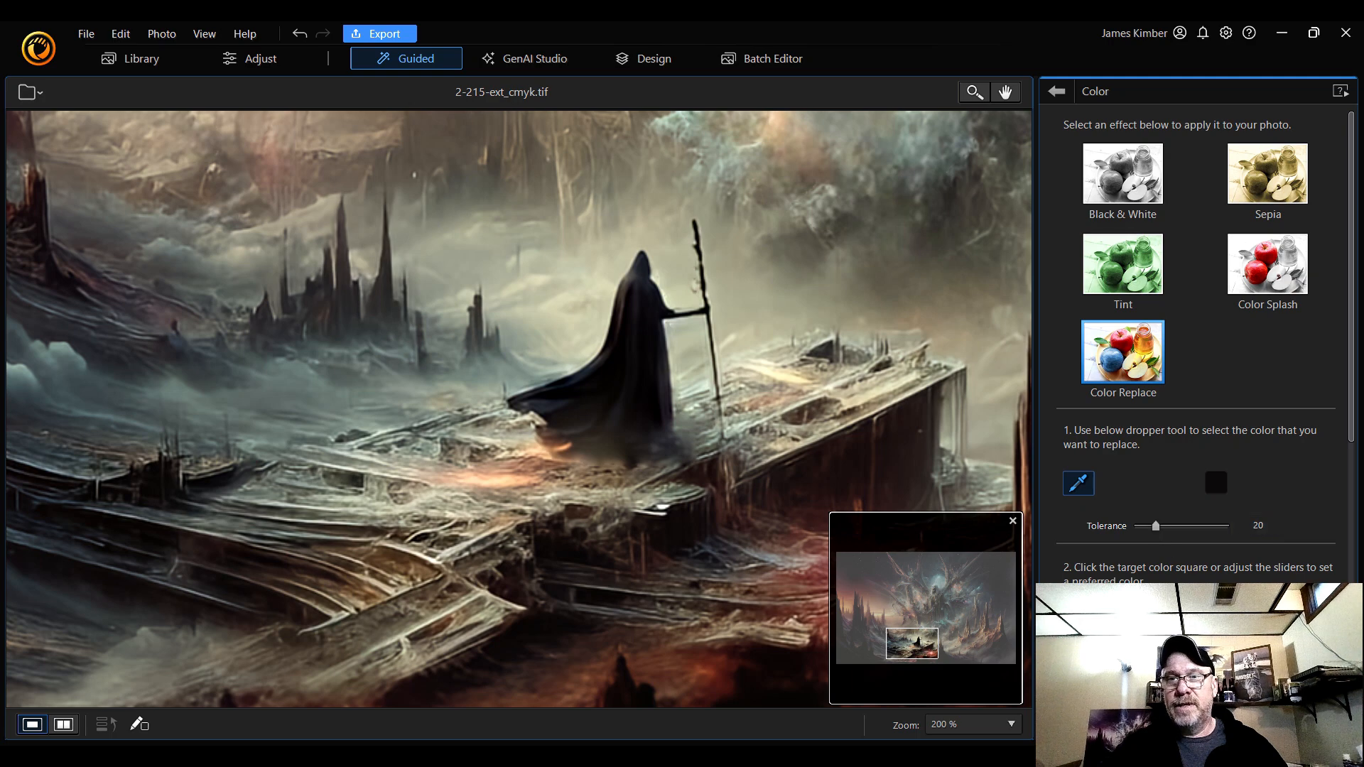
pyautogui.scroll(-6, 1173, 462)
pyautogui.scroll(4, 1172, 462)
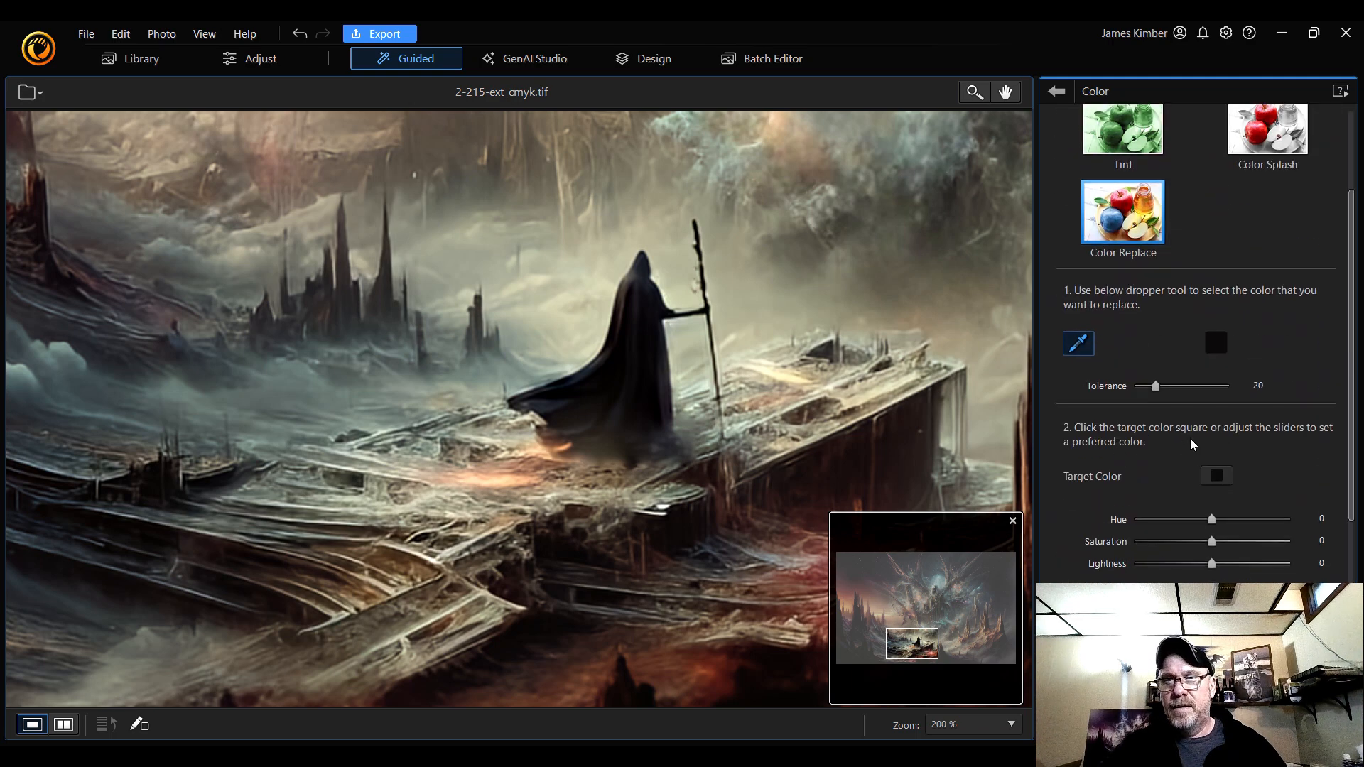
pyautogui.scroll(-1, 1166, 564)
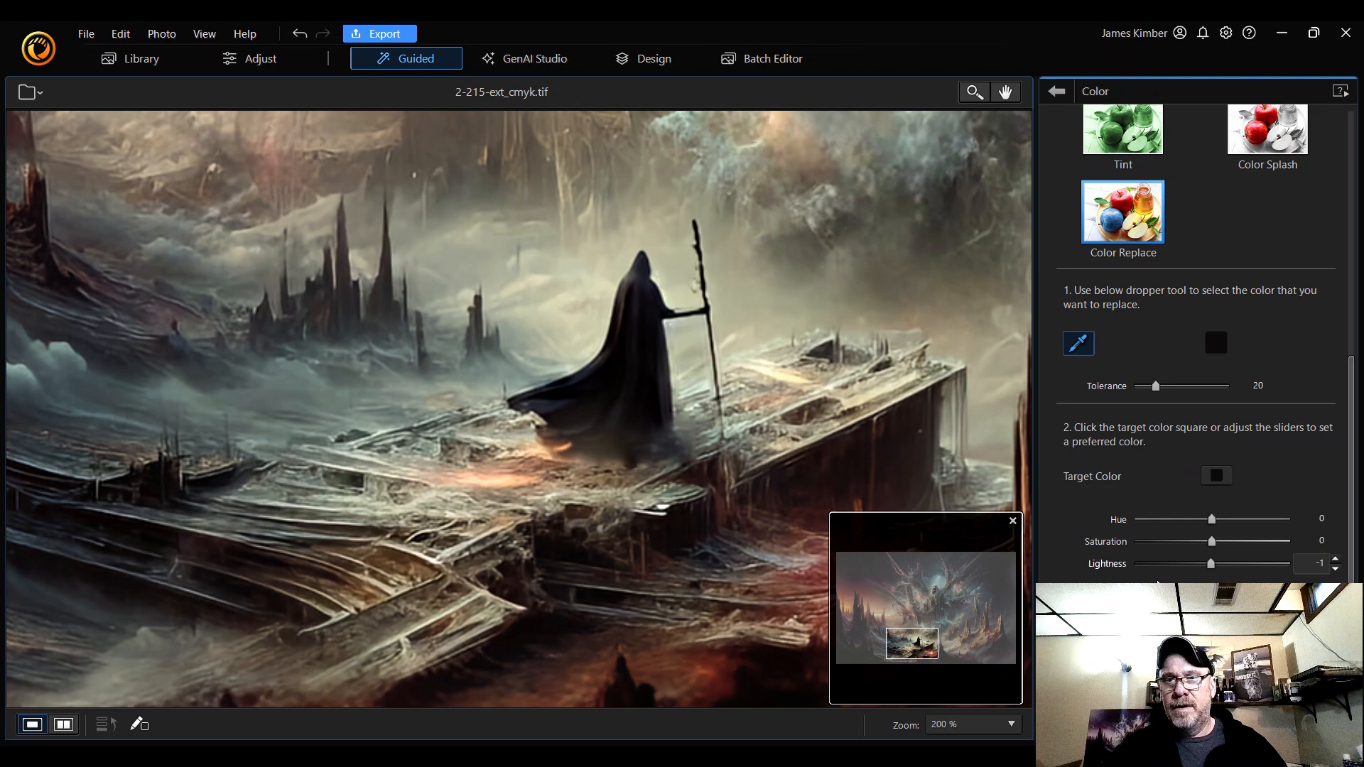
pyautogui.scroll(-5, 1159, 581)
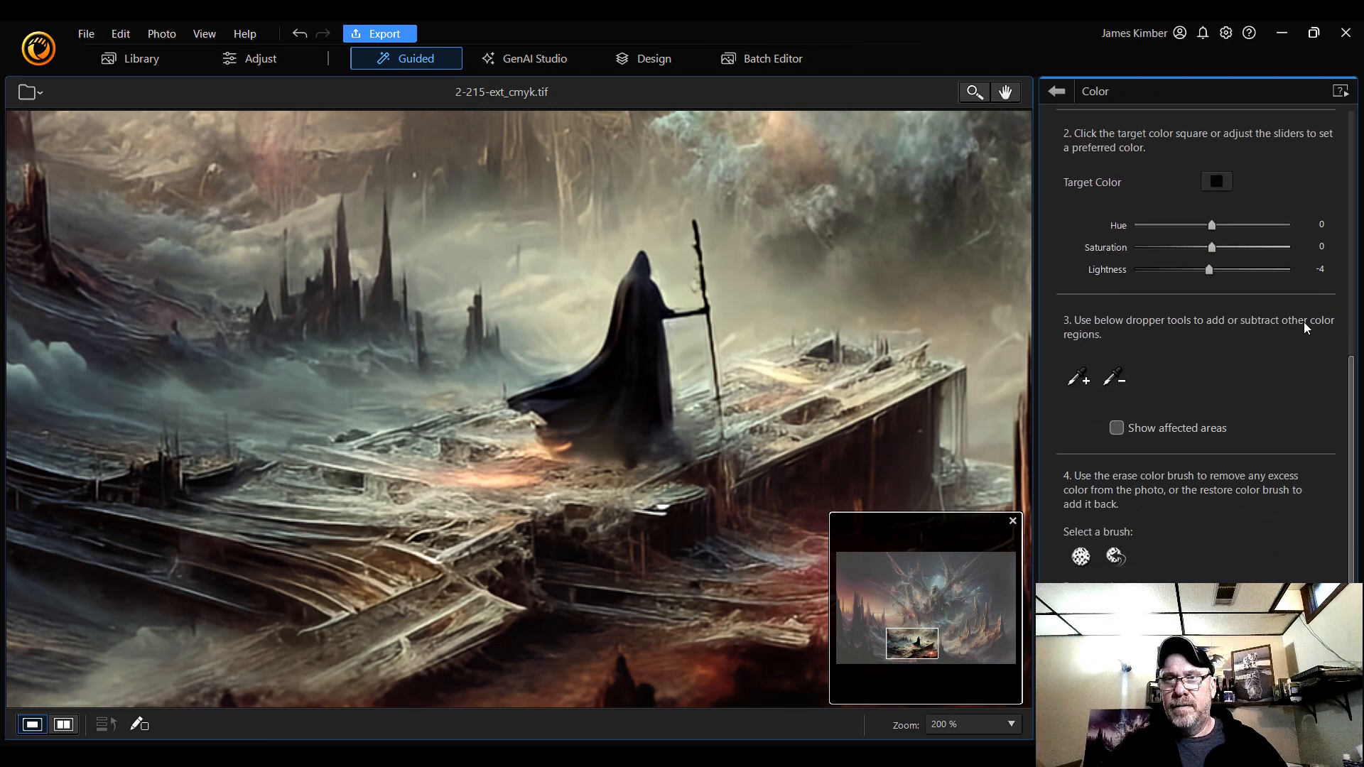
# - Check the areas affected by Color Replace across the whole image, and leave the Color effects without applying the change
pyautogui.click(1115, 429)
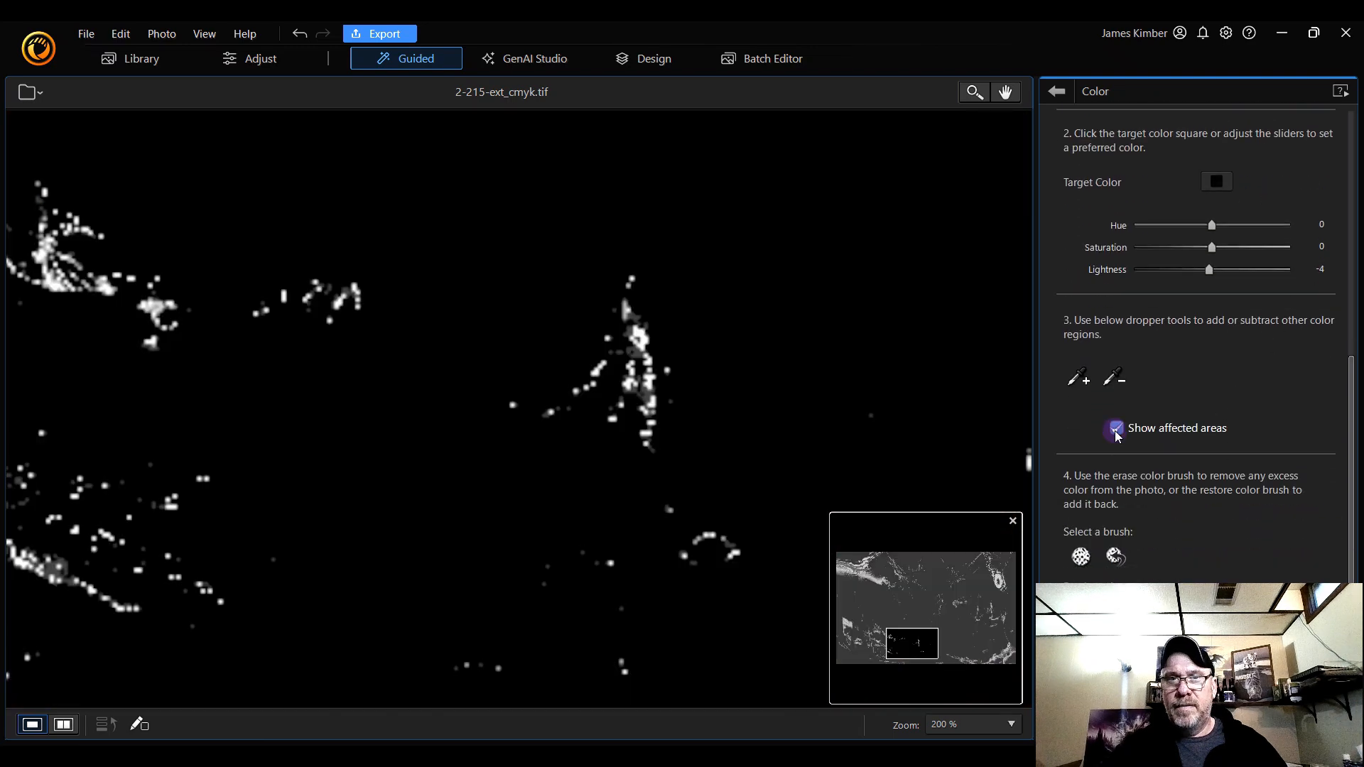
pyautogui.click(975, 723)
pyautogui.click(973, 422)
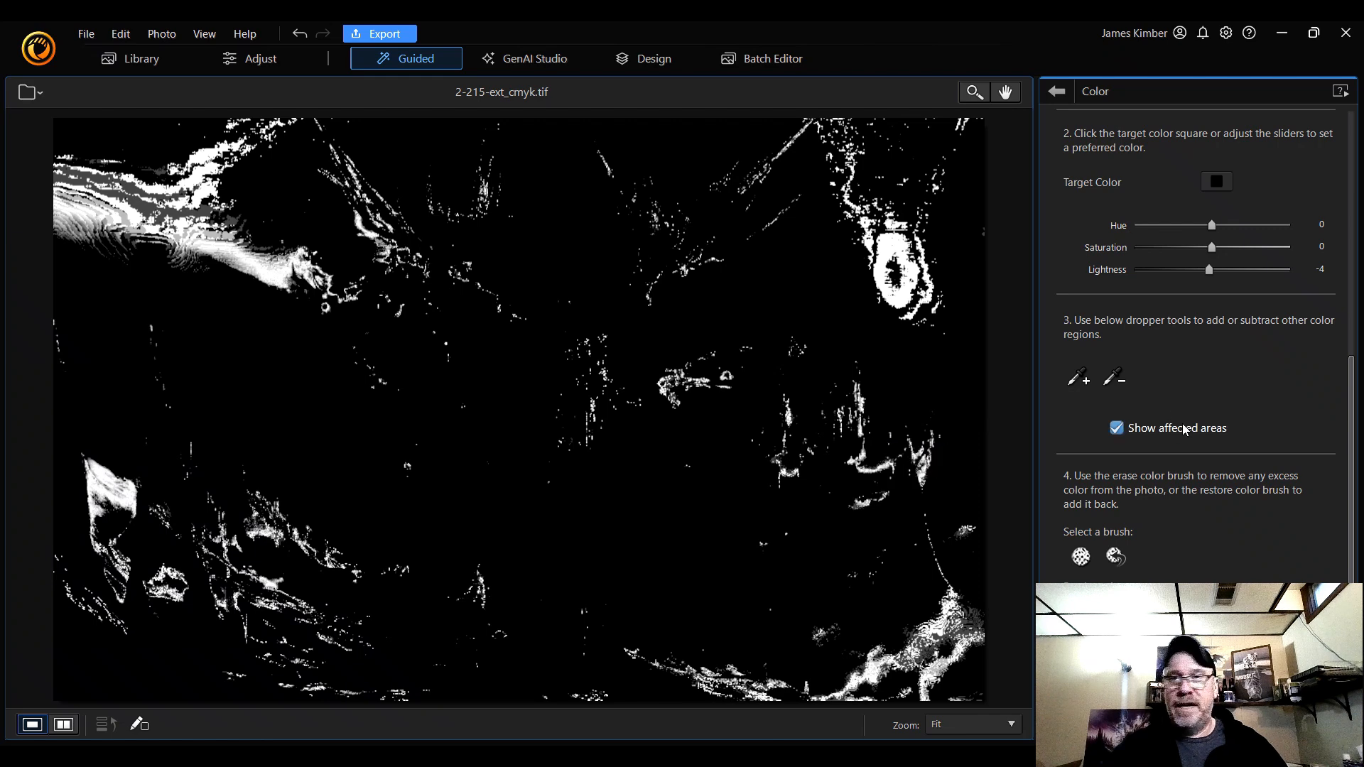
pyautogui.click(1116, 429)
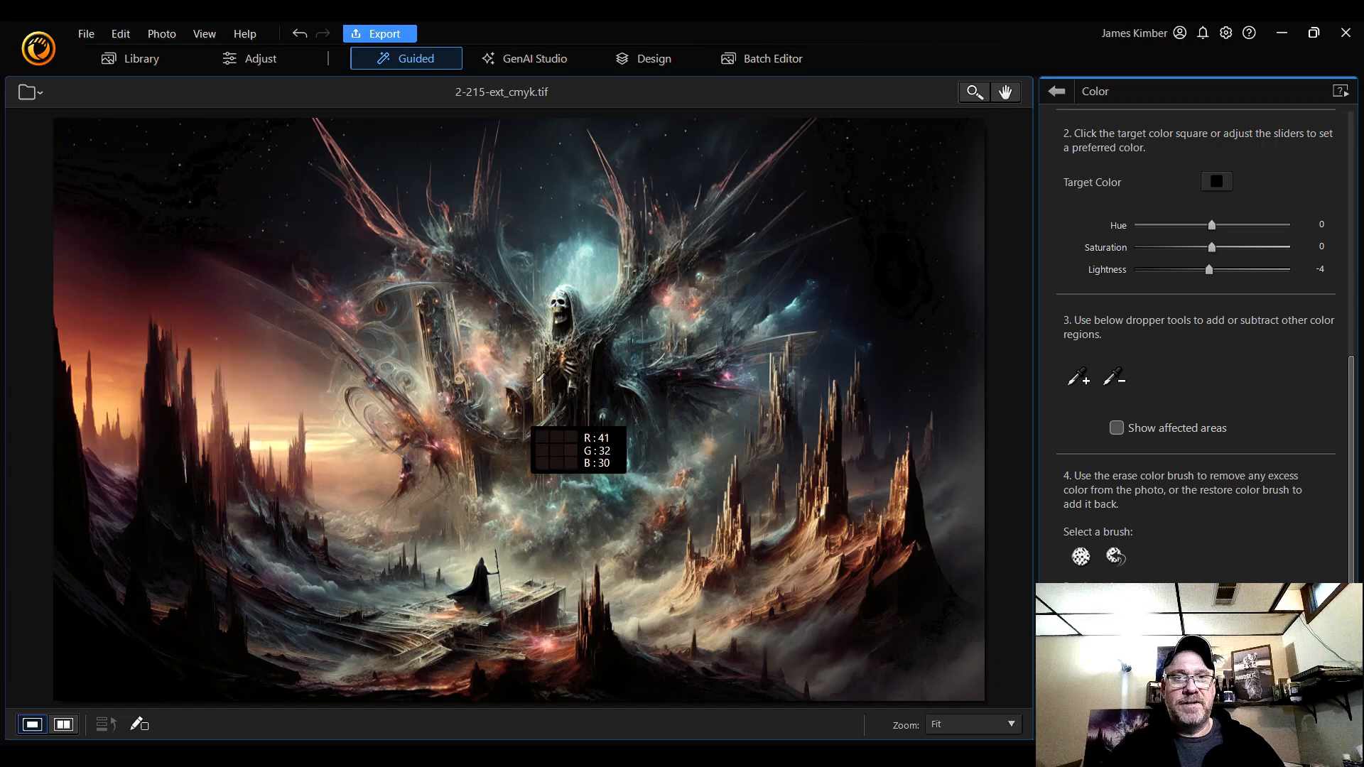
pyautogui.click(1058, 93)
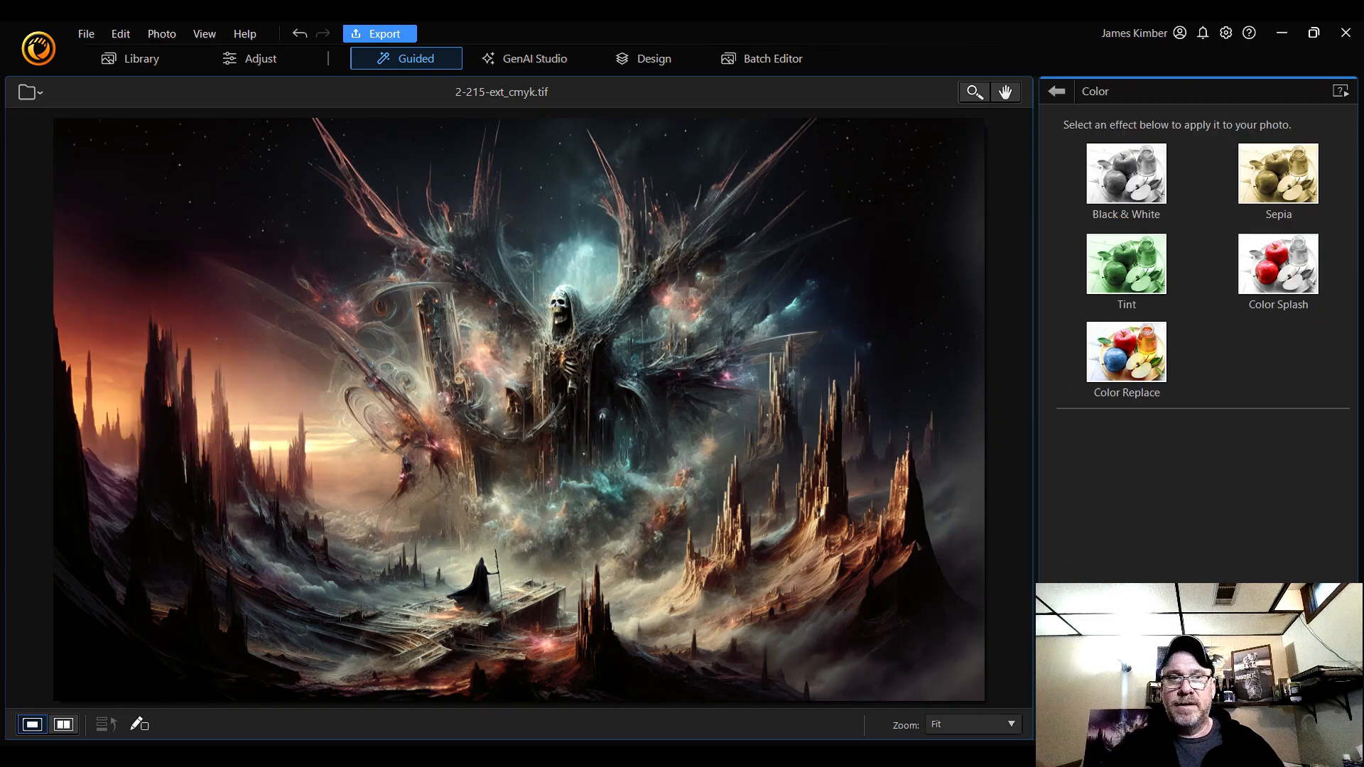
pyautogui.click(1058, 93)
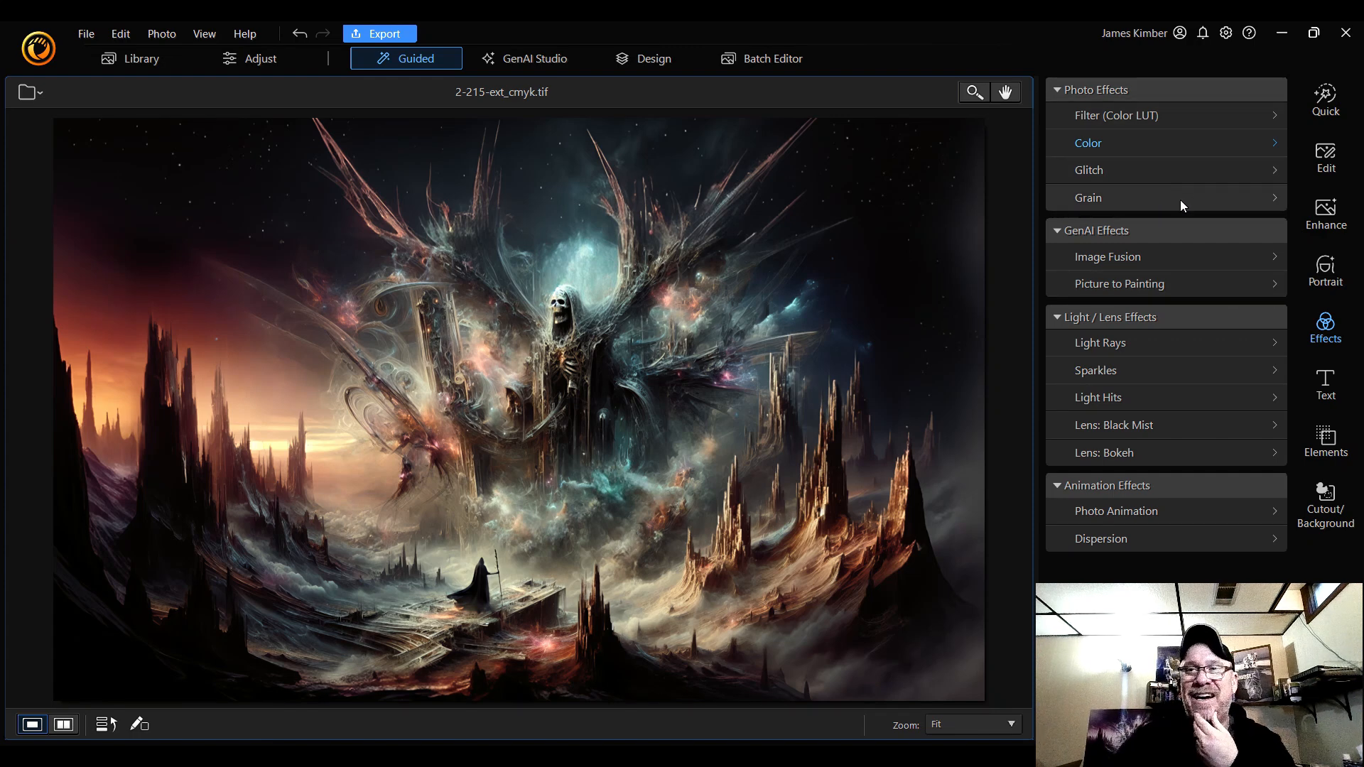
# - Switch the image to the Design workspace and view the cloaked figure on the stone platform at 300 % zoom
pyautogui.click(1326, 216)
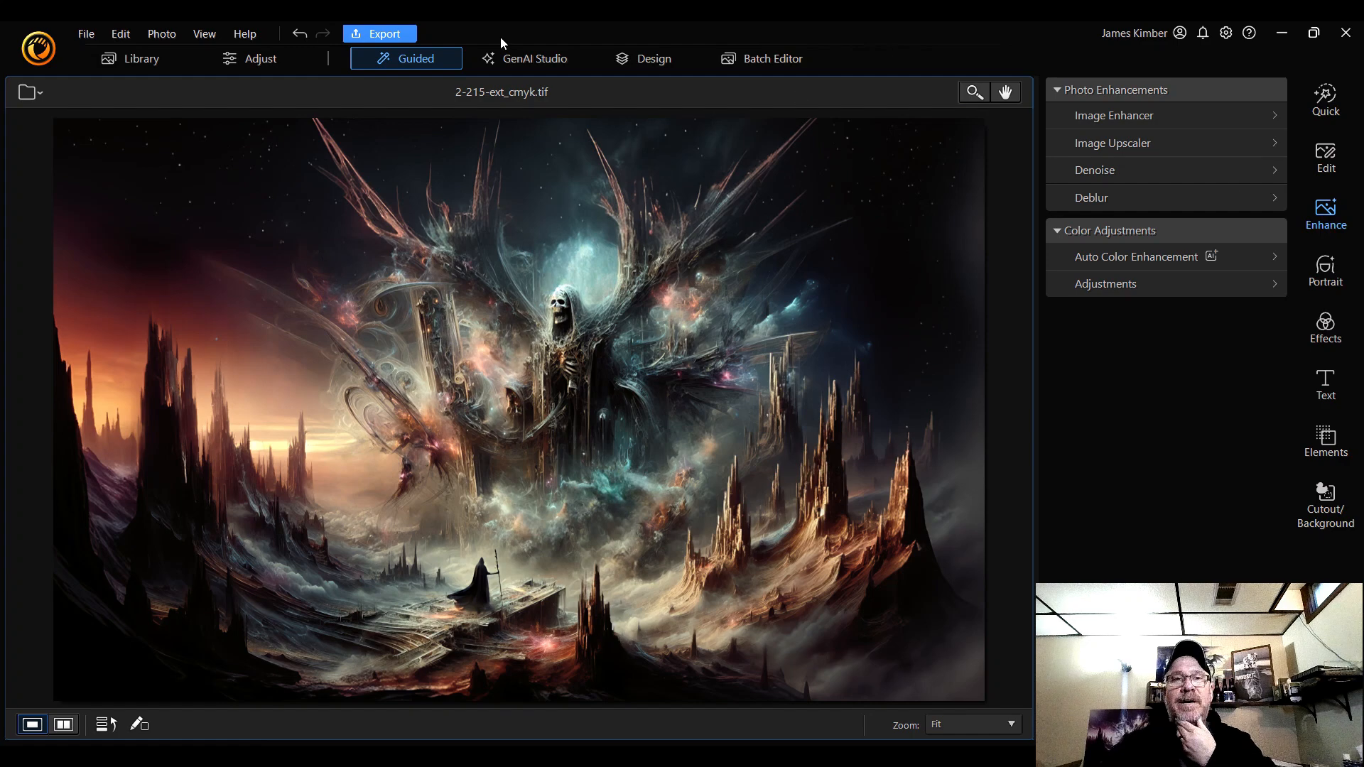
pyautogui.click(632, 60)
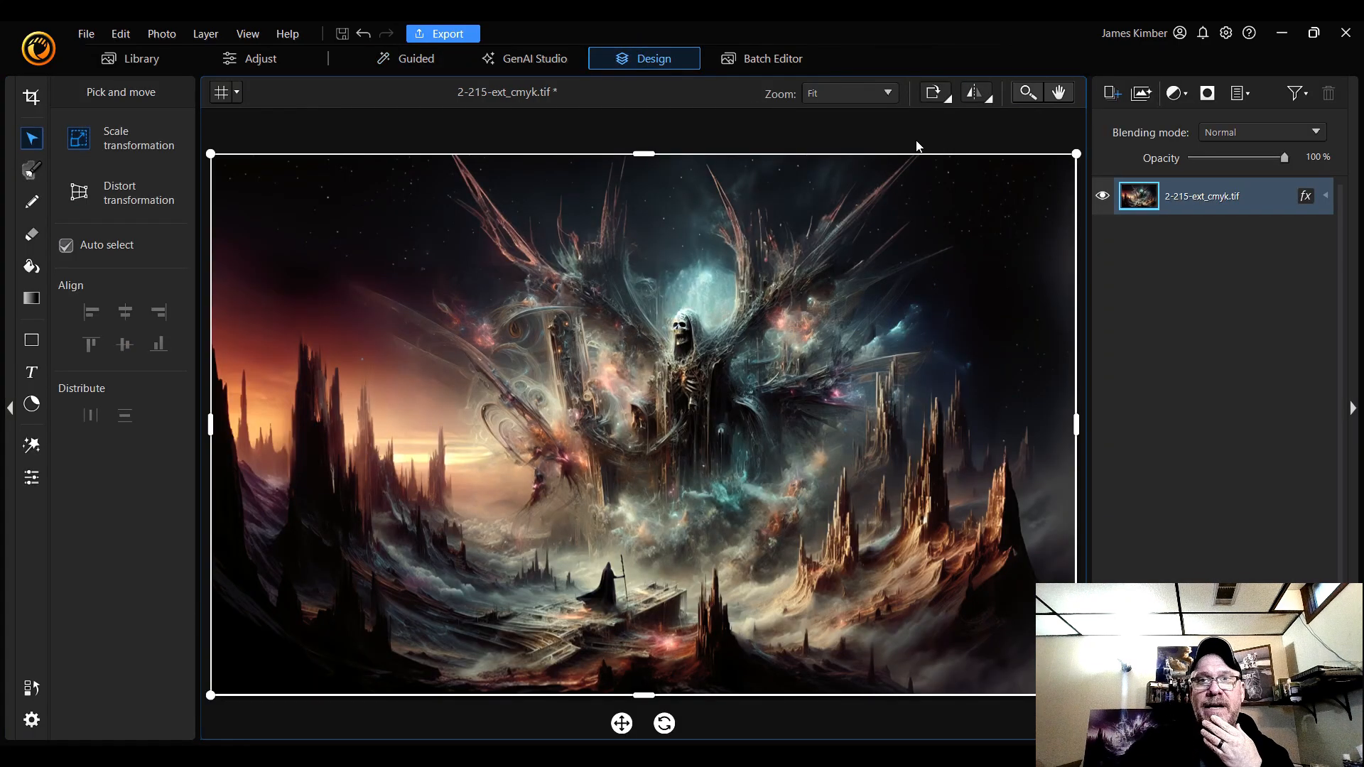
pyautogui.click(847, 98)
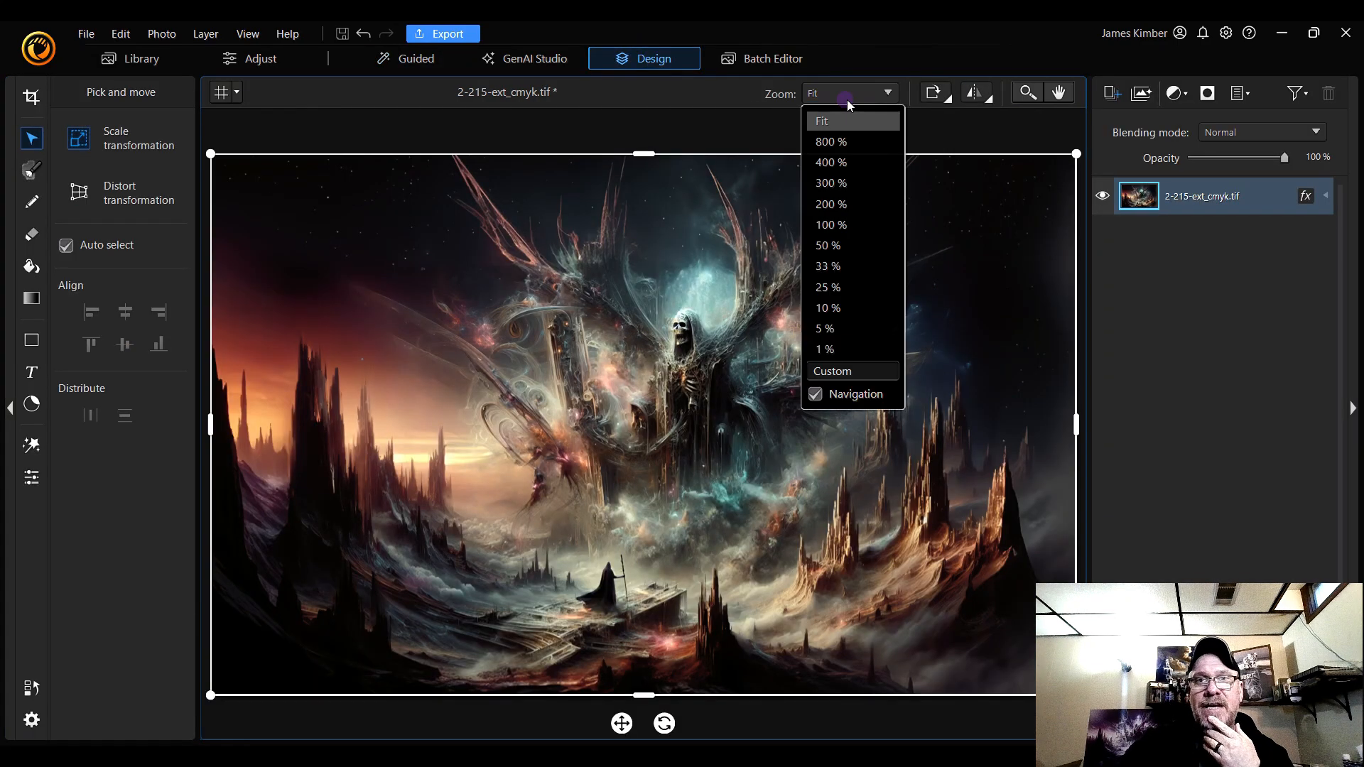
pyautogui.click(867, 224)
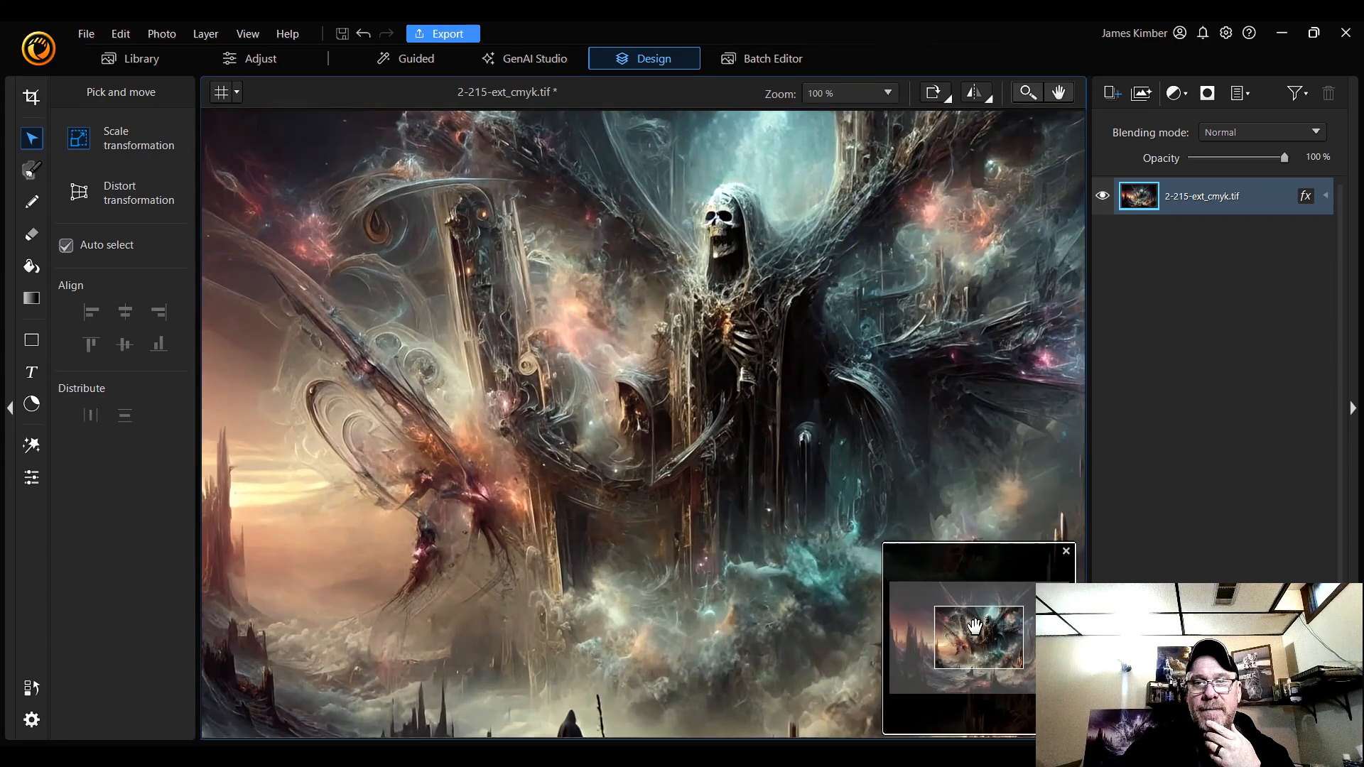
pyautogui.moveTo(974, 625); pyautogui.dragTo(963, 662)
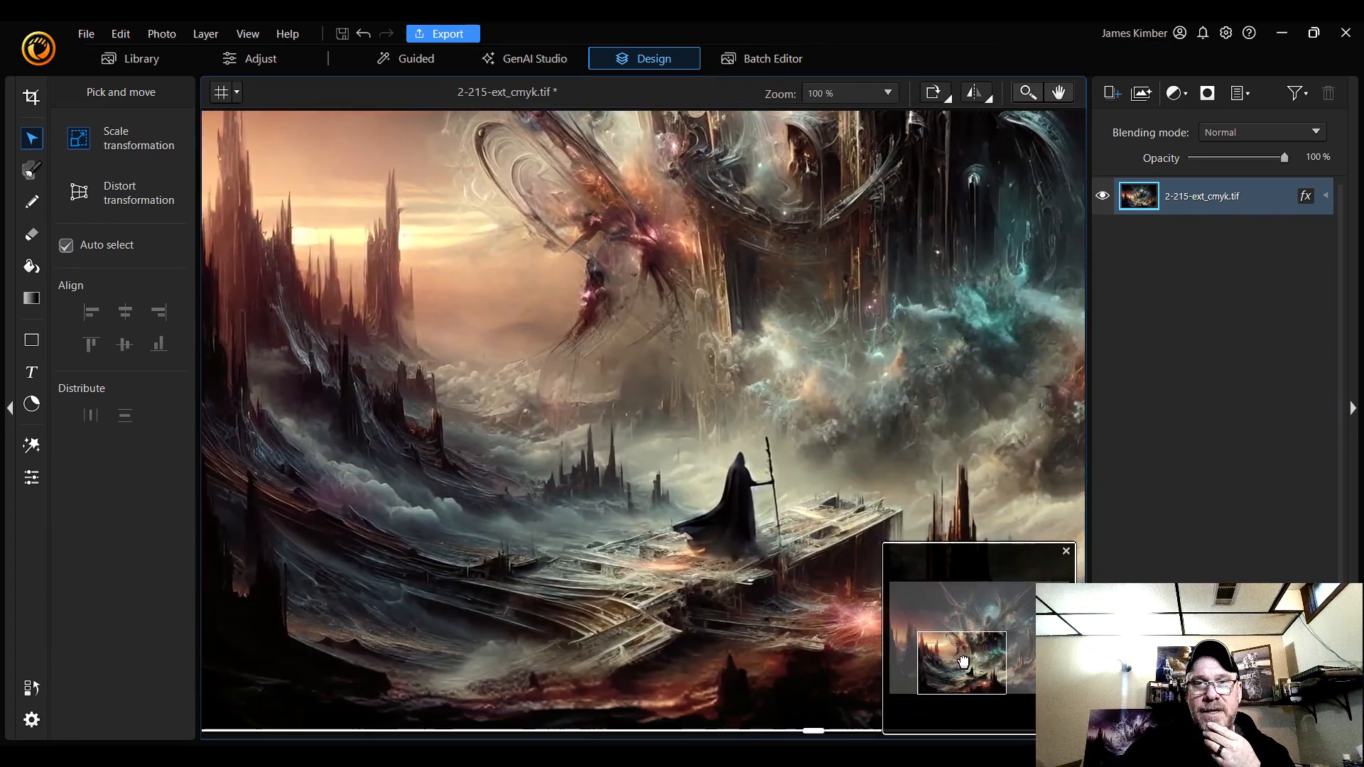
pyautogui.click(888, 93)
pyautogui.click(870, 203)
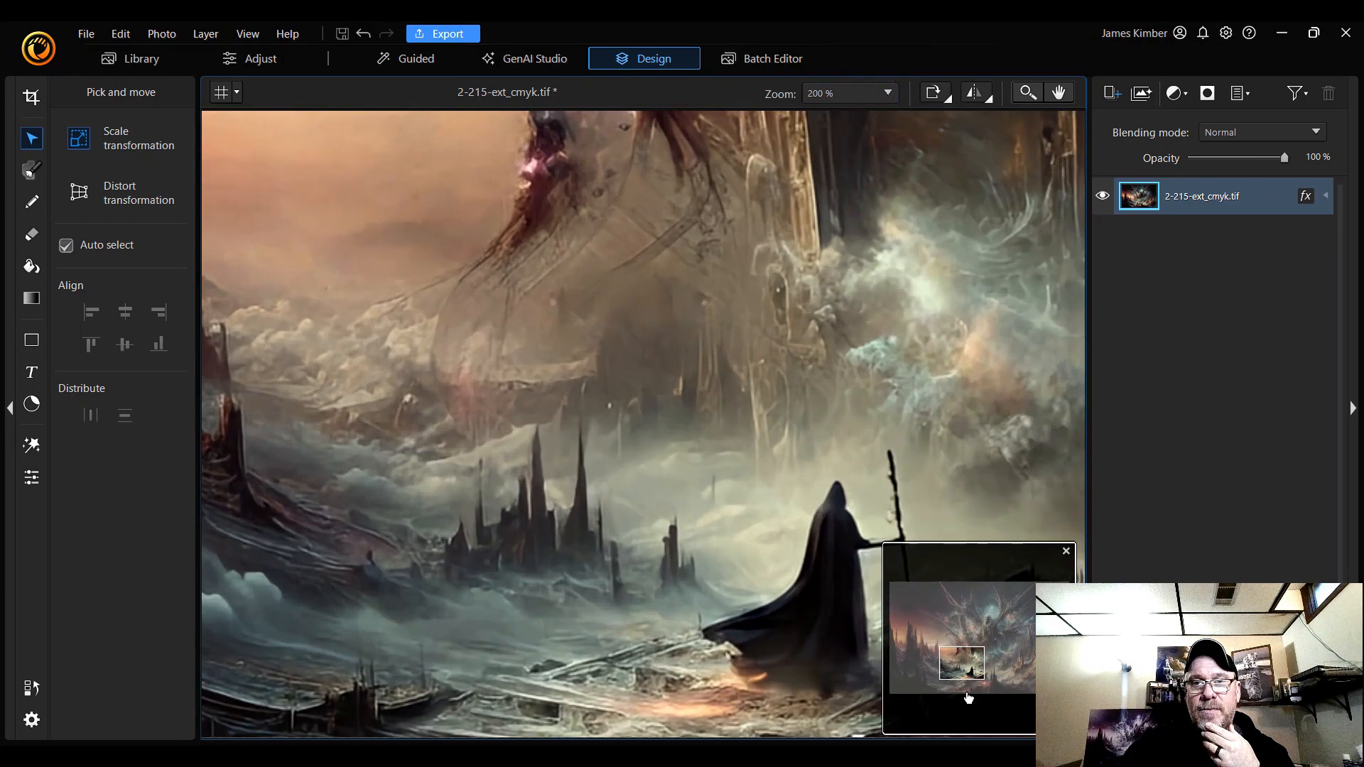
pyautogui.moveTo(940, 647); pyautogui.dragTo(957, 655)
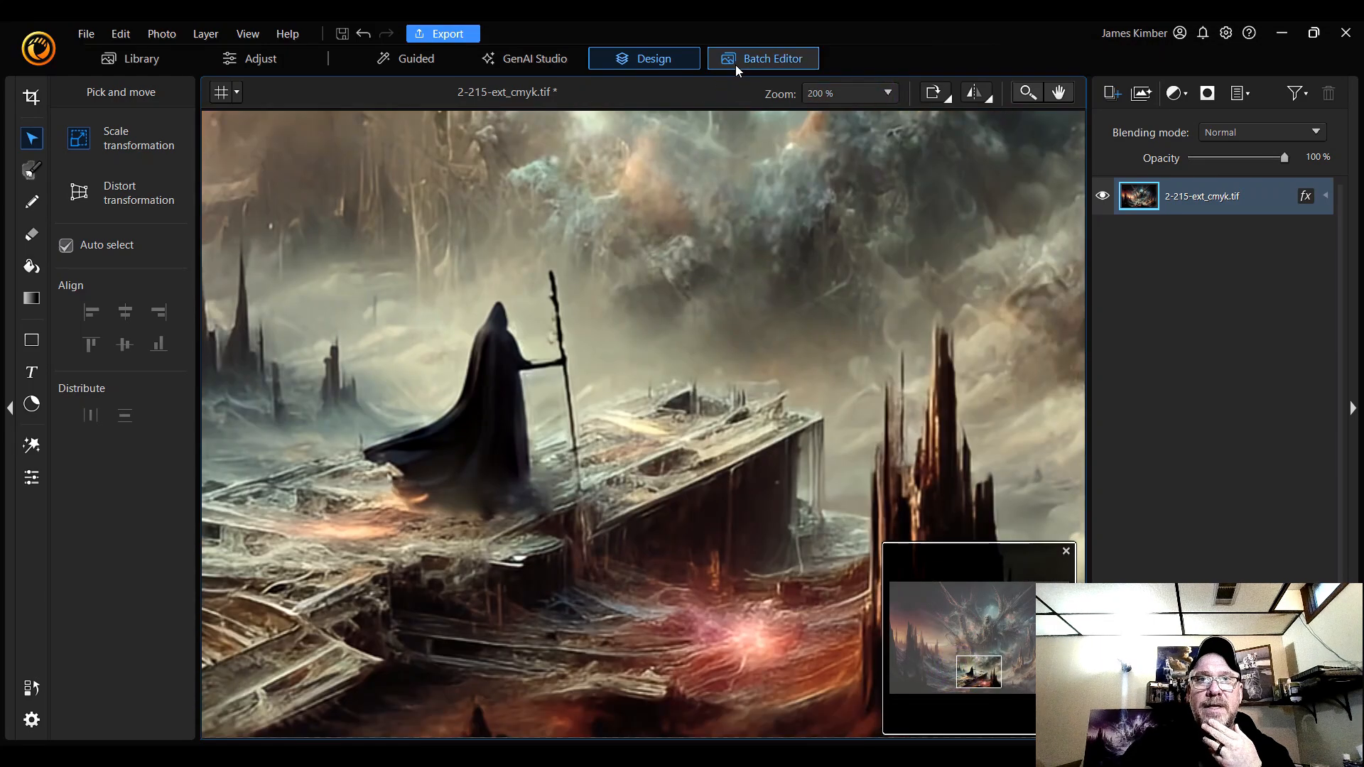
pyautogui.click(841, 96)
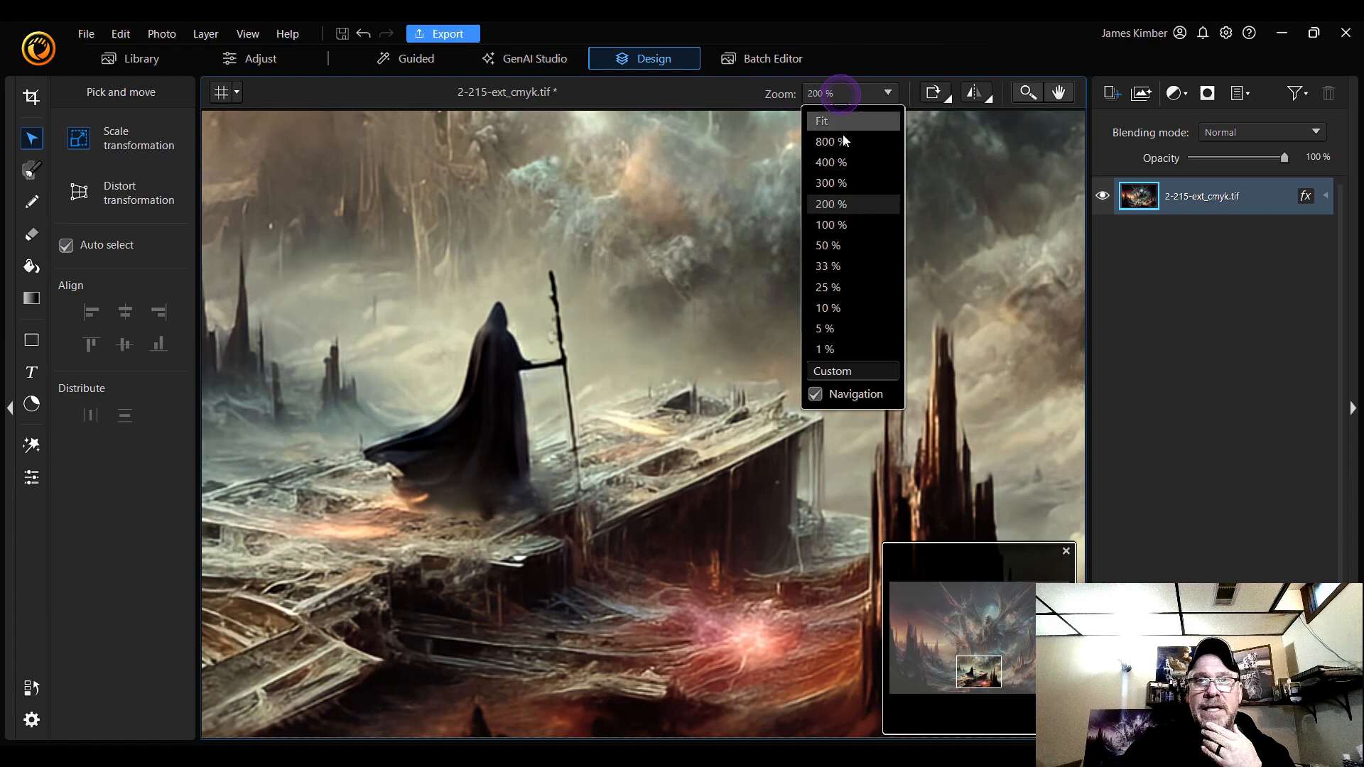
pyautogui.click(848, 185)
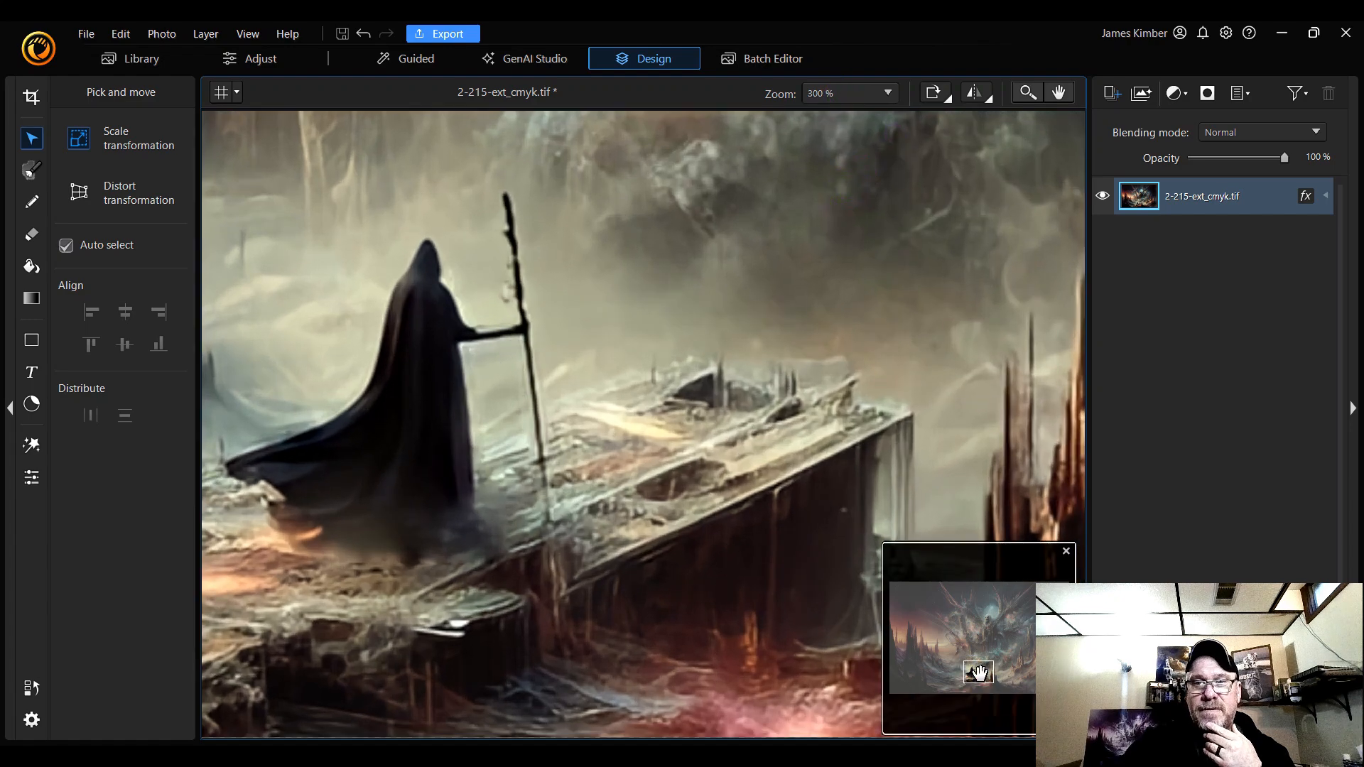
pyautogui.moveTo(979, 672); pyautogui.dragTo(975, 673)
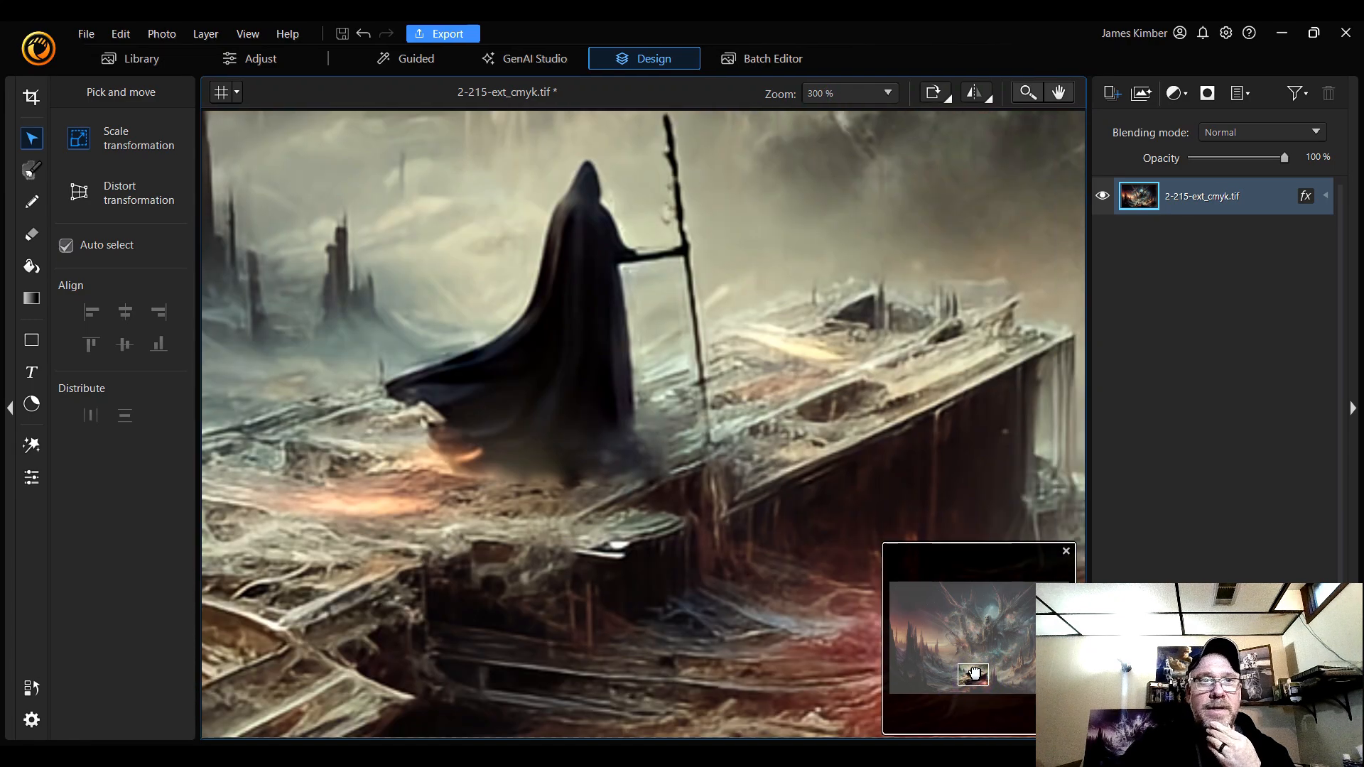
# - Try to select the figure's cloak with the Magic Wand at tolerance 50, and clear the selection
pyautogui.click(30, 174)
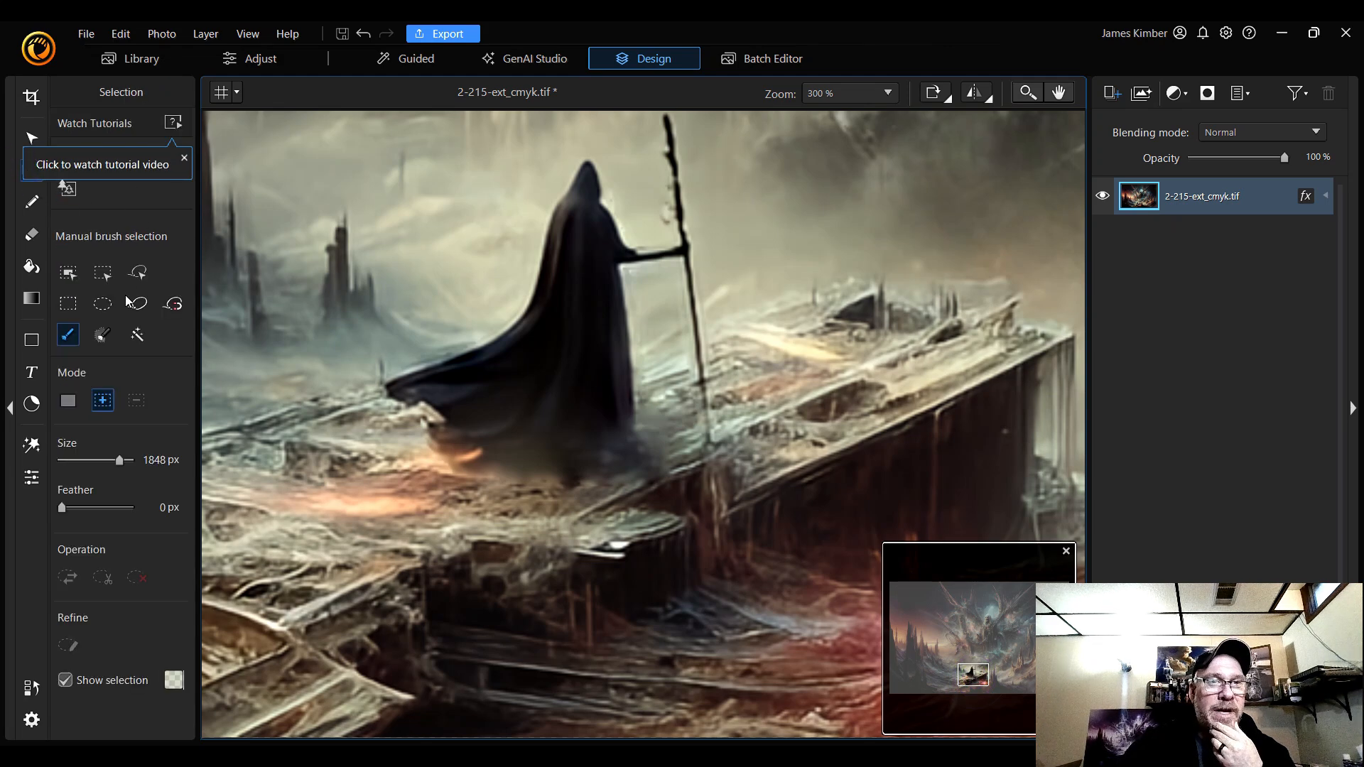
pyautogui.click(130, 340)
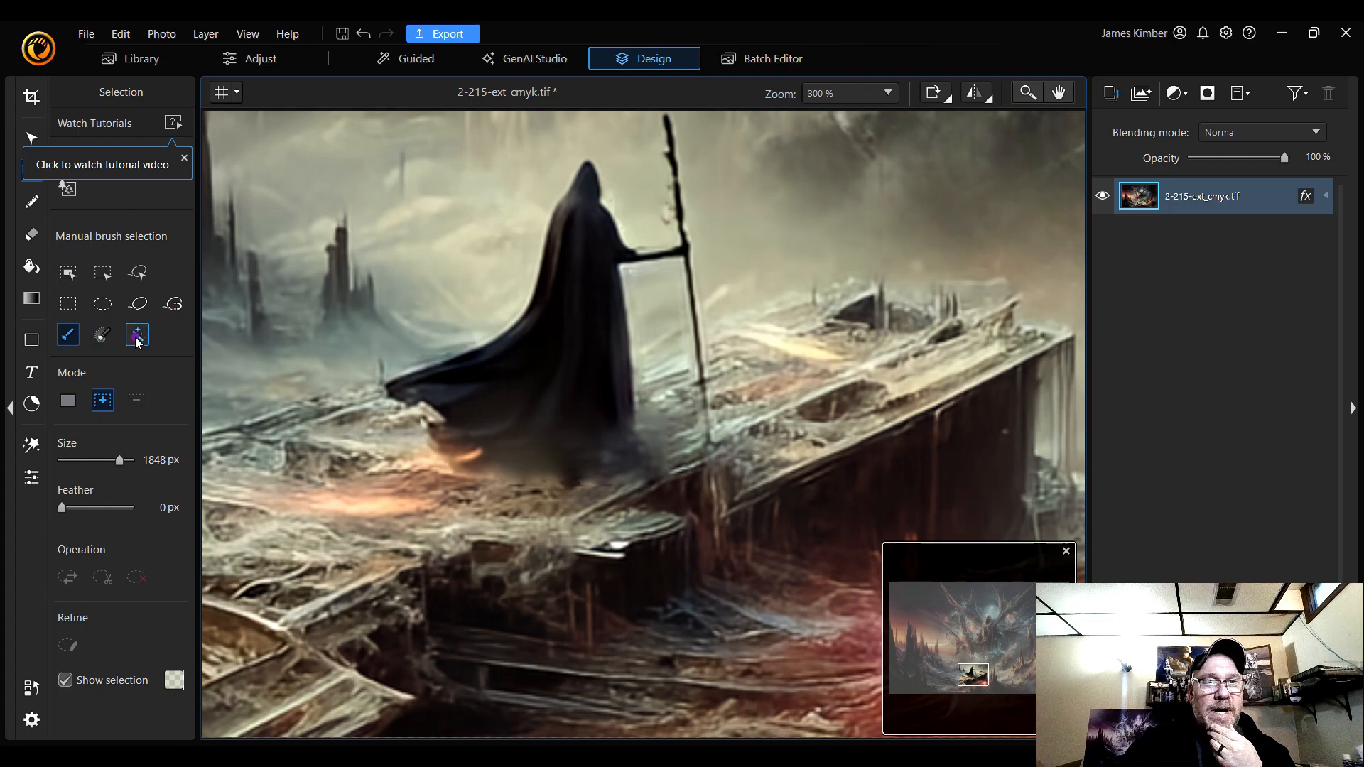
pyautogui.click(581, 233)
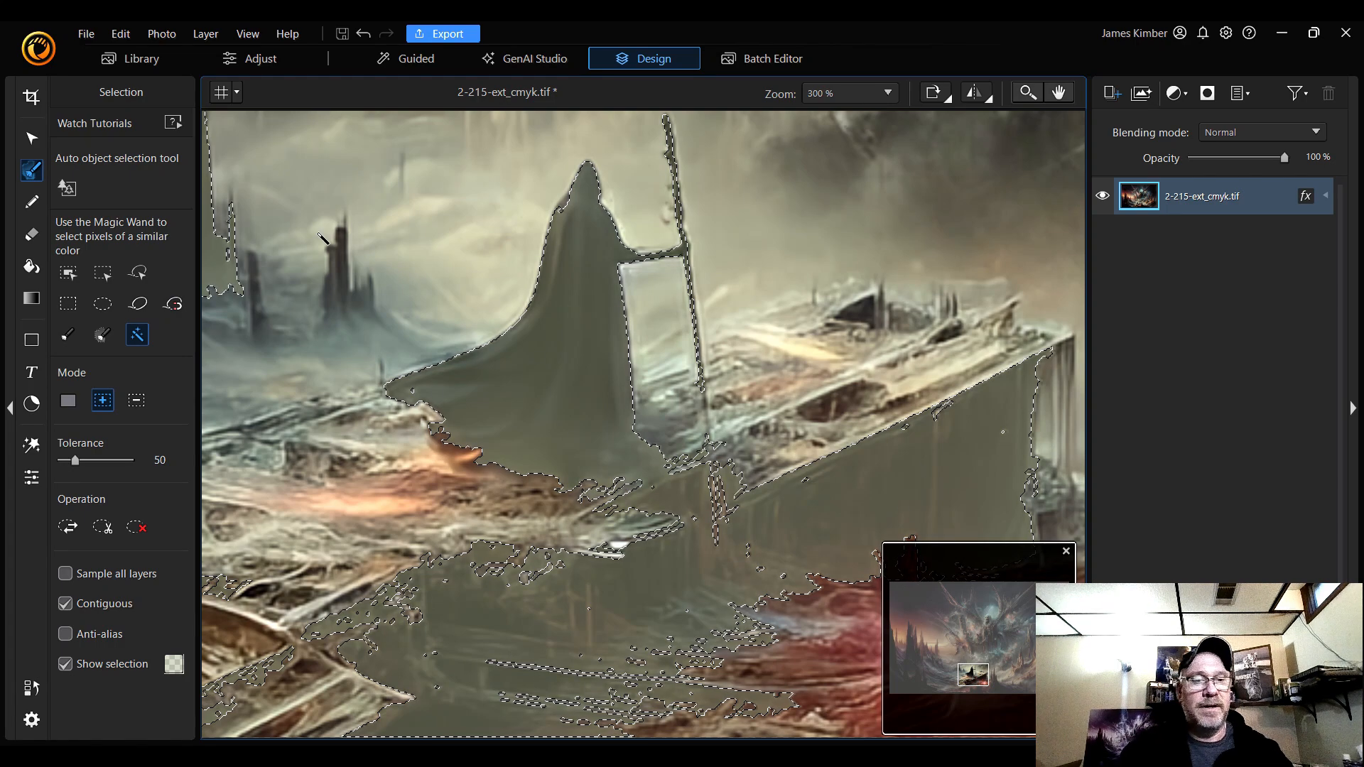
pyautogui.hotkey('ctrl', 'd')
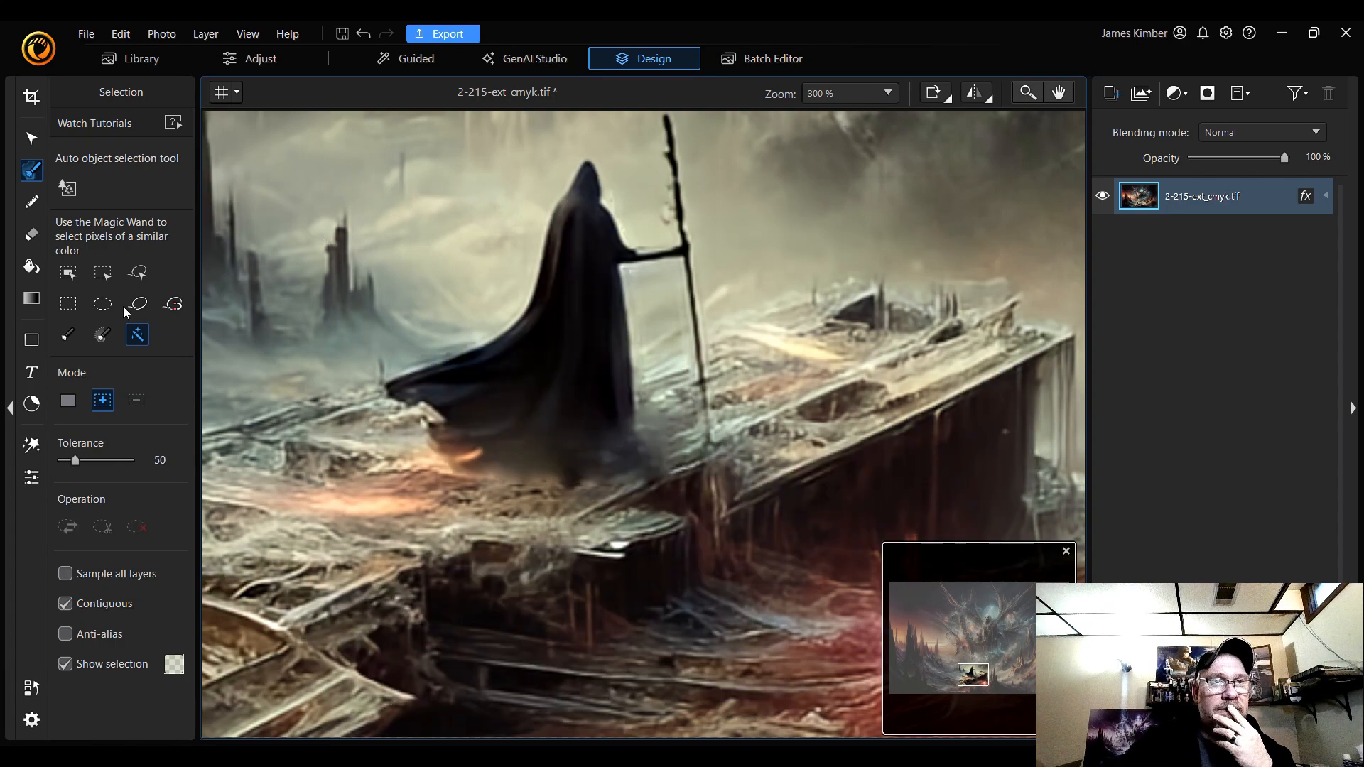
# - Try to select the cloaked figure with the smart selection brush at 1848 px, and clear the selection
pyautogui.click(103, 337)
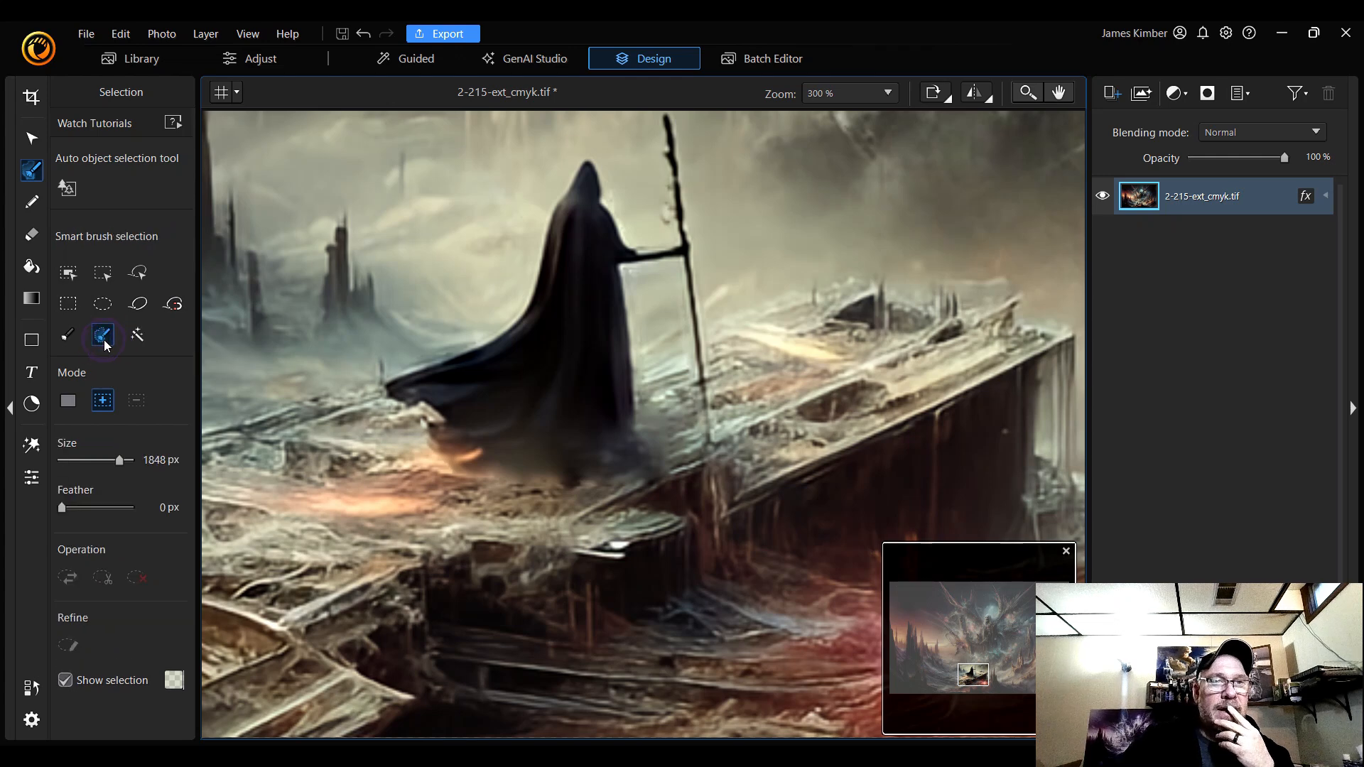
pyautogui.click(578, 282)
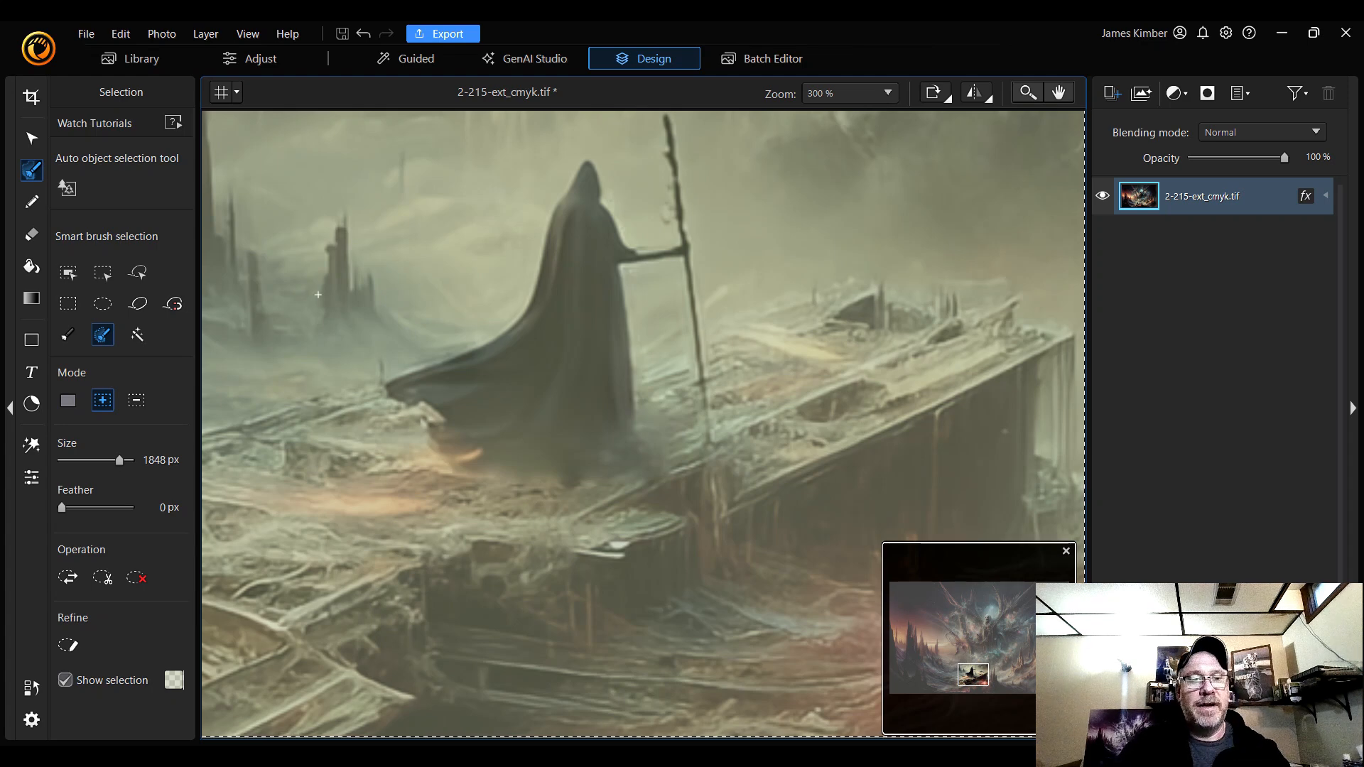
pyautogui.hotkey('ctrl', 'd')
# - Choose the manual selection brush, reduce it to 7 px, and undo a test dab on the tip of the figure's hood
pyautogui.click(68, 335)
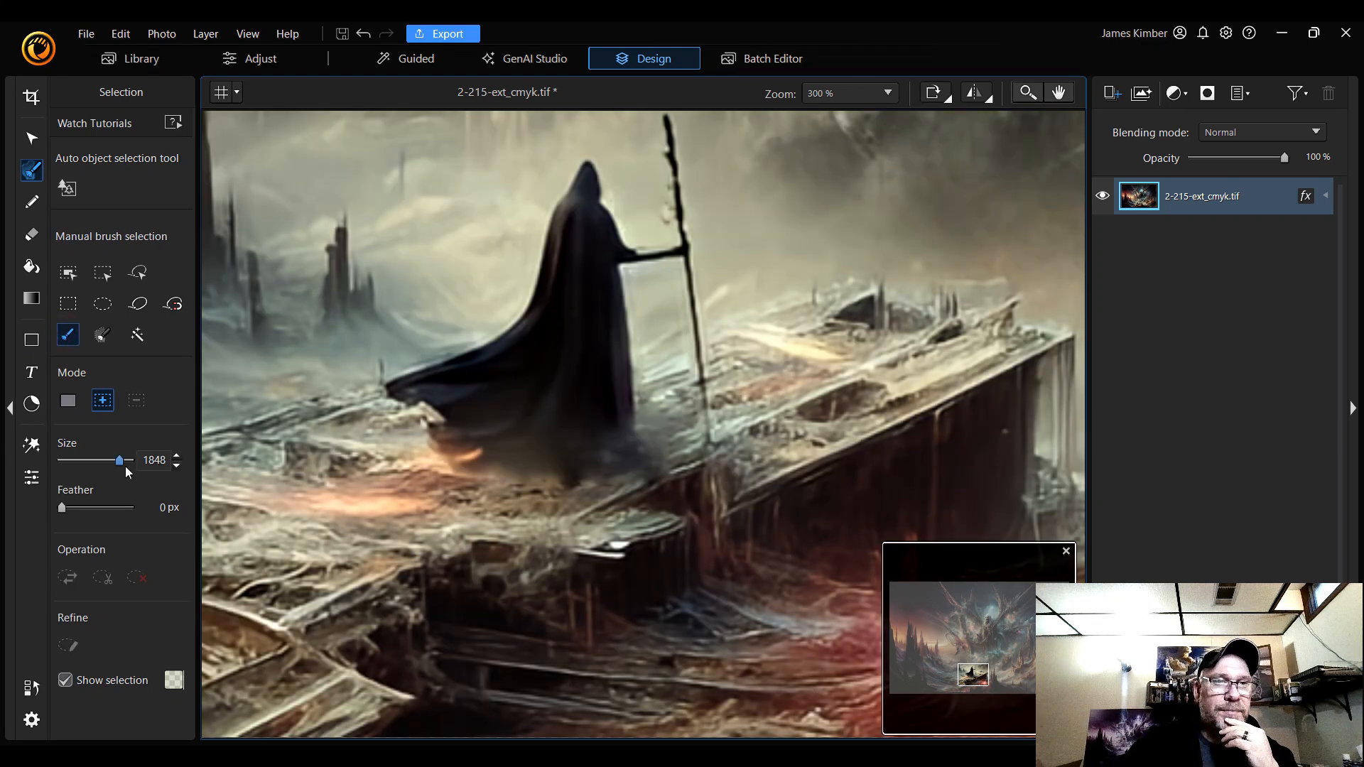
pyautogui.moveTo(121, 462); pyautogui.dragTo(70, 462)
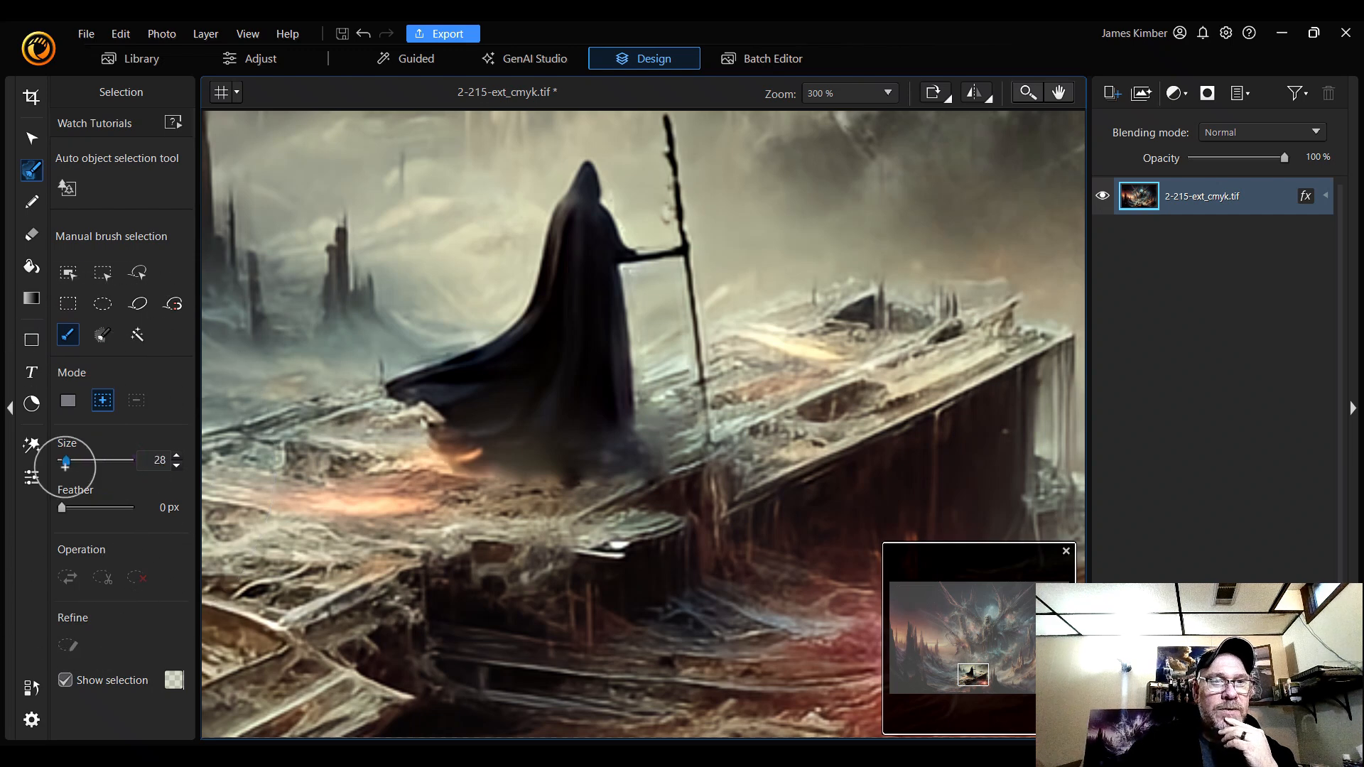
pyautogui.moveTo(67, 460); pyautogui.dragTo(68, 460)
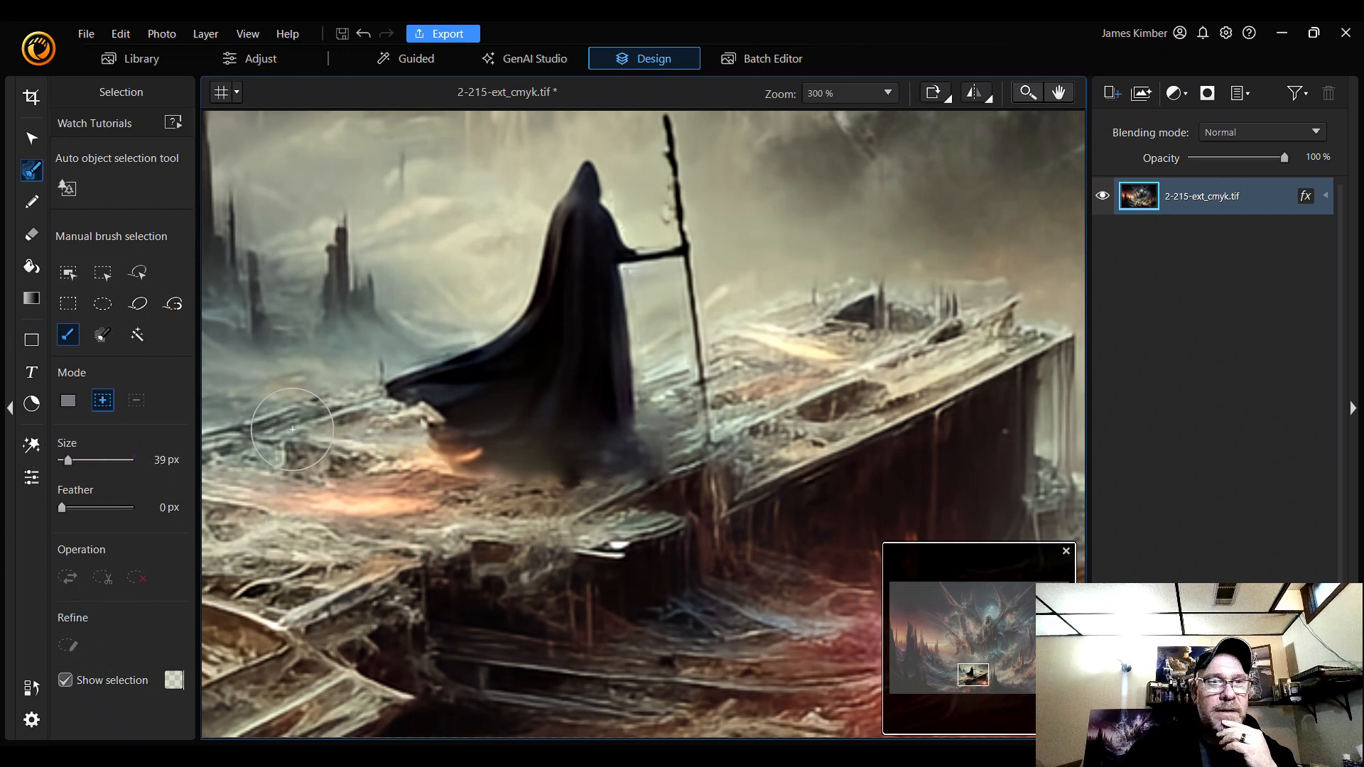
pyautogui.scroll(-7, 547, 329)
pyautogui.scroll(-9, 575, 311)
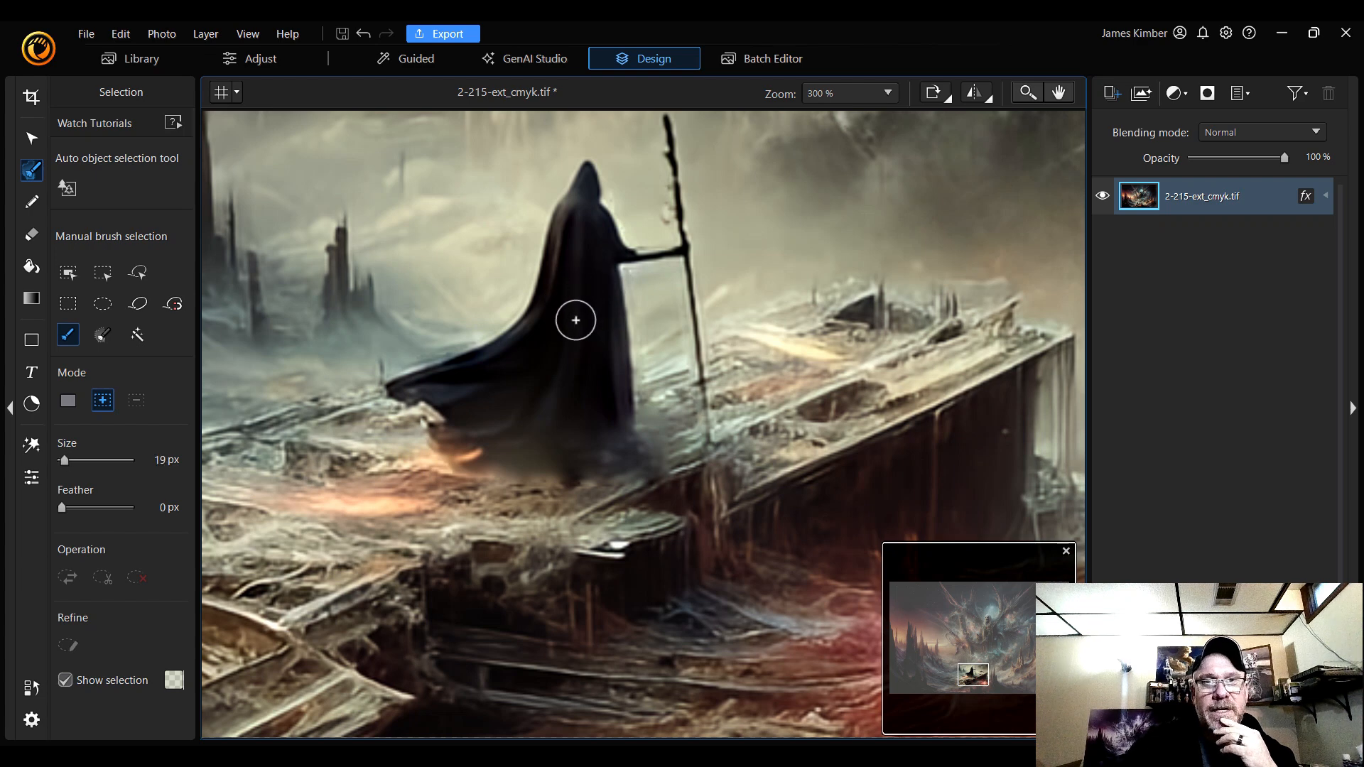
pyautogui.click(587, 173)
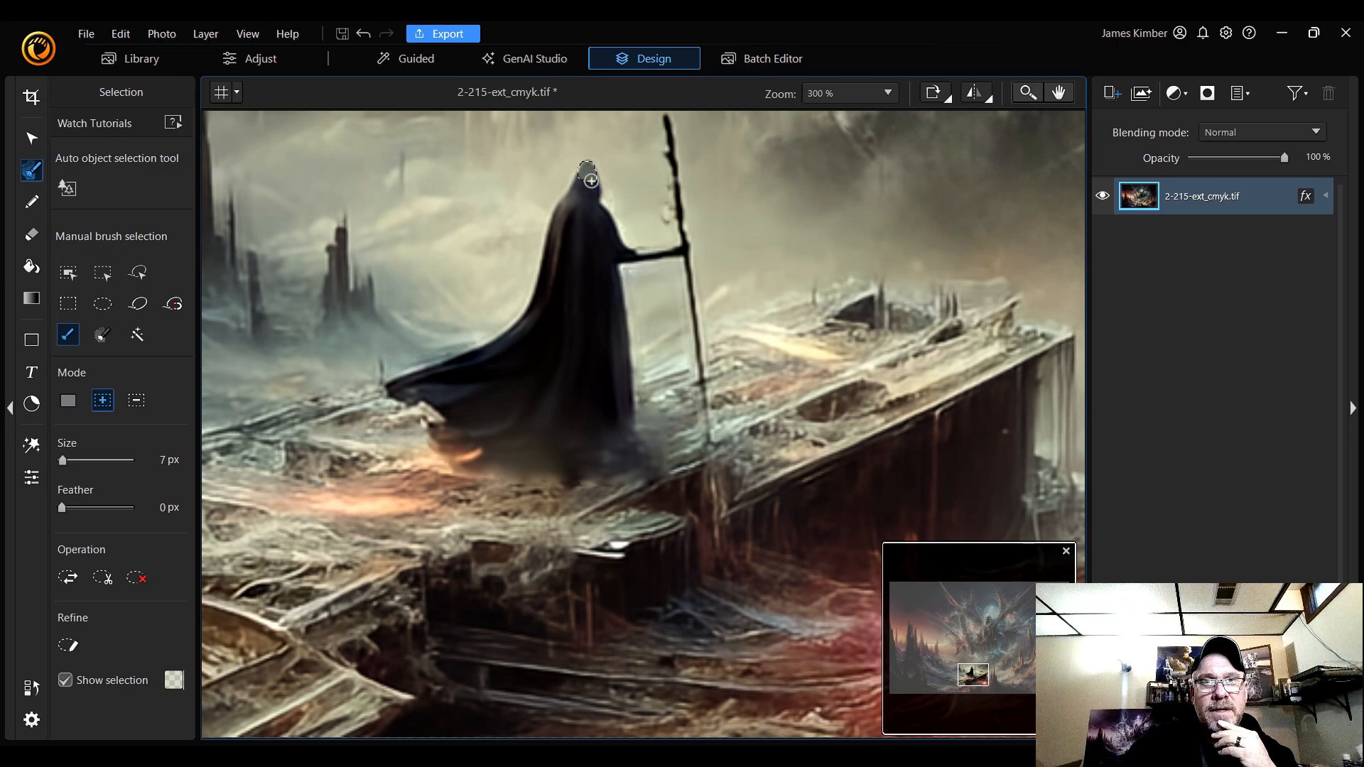
pyautogui.hotkey('ctrl', 'z')
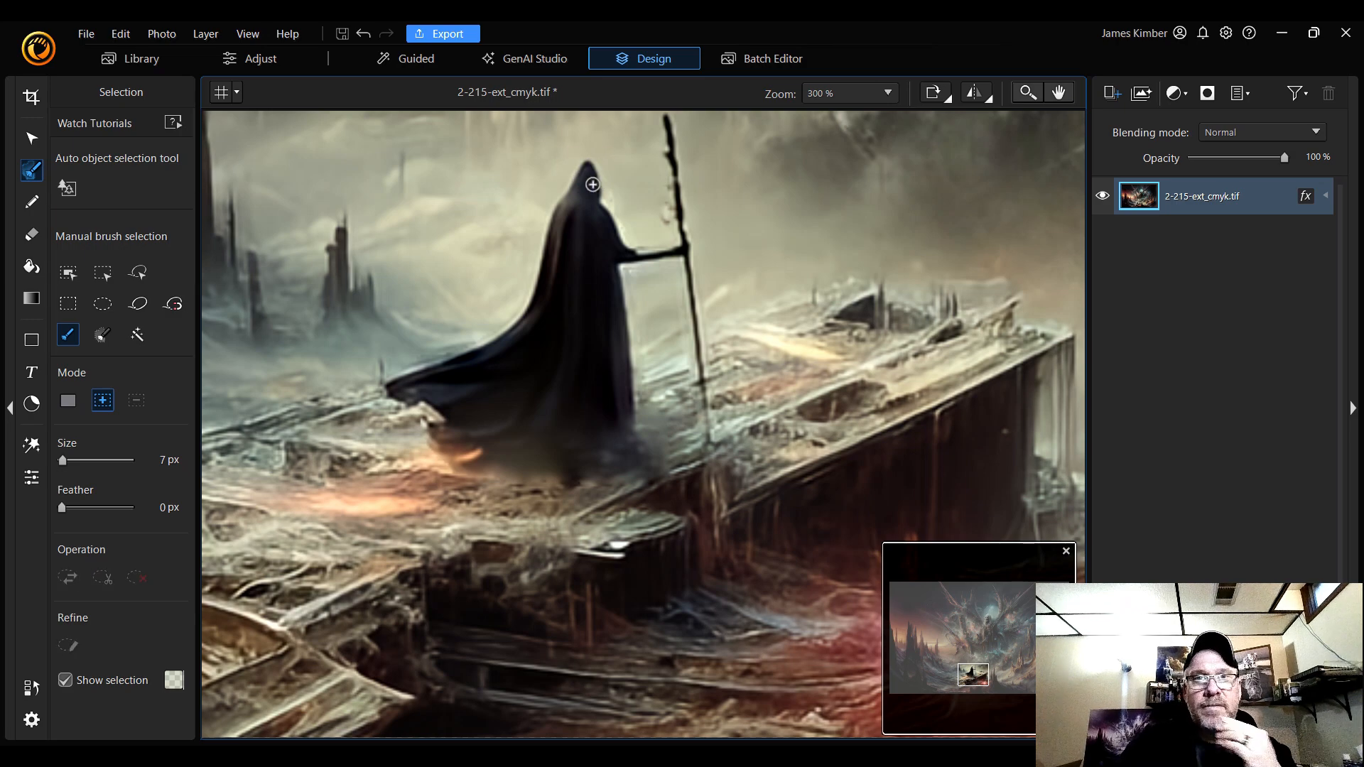
# - Brush-select the hood's right side, the cloak's right edge and its bottom edge with a 5 px brush at 400 % zoom
pyautogui.moveTo(973, 675); pyautogui.dragTo(974, 670)
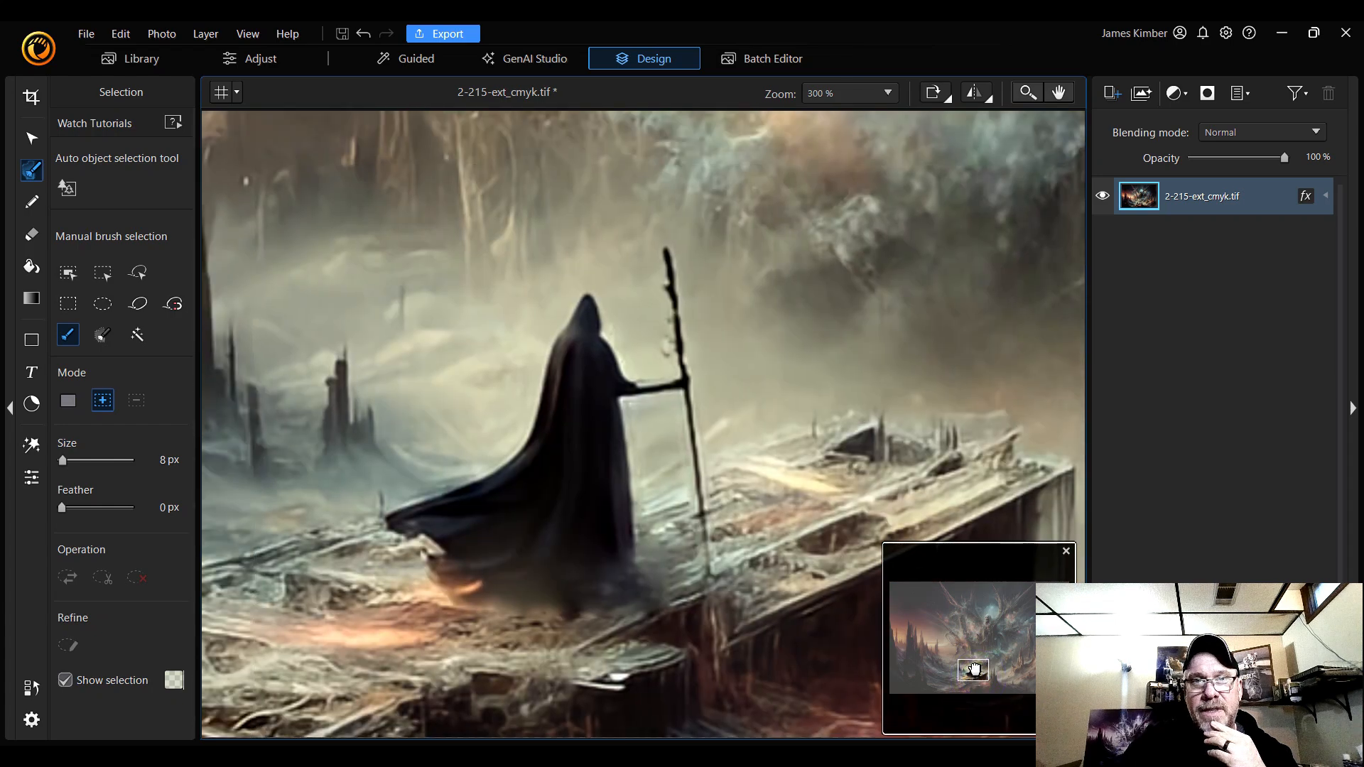
pyautogui.click(887, 93)
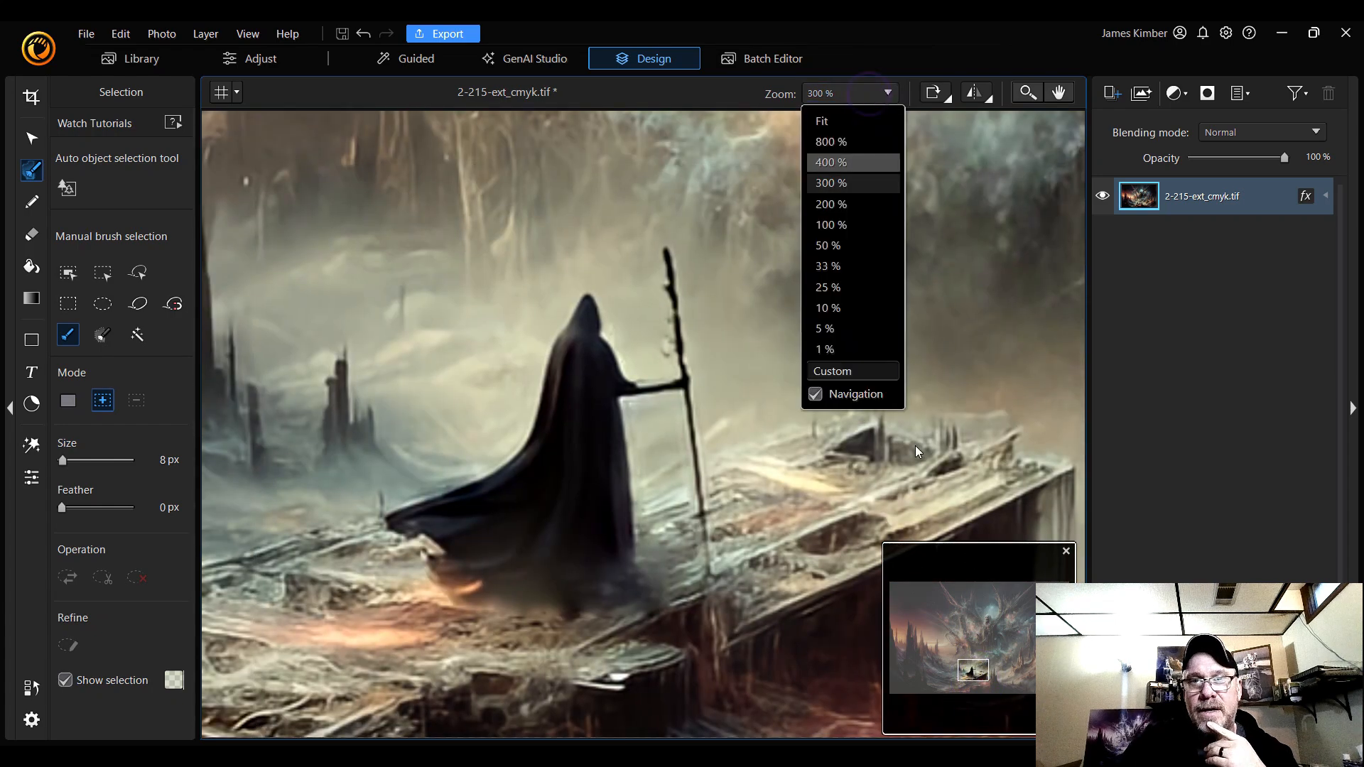
pyautogui.click(849, 162)
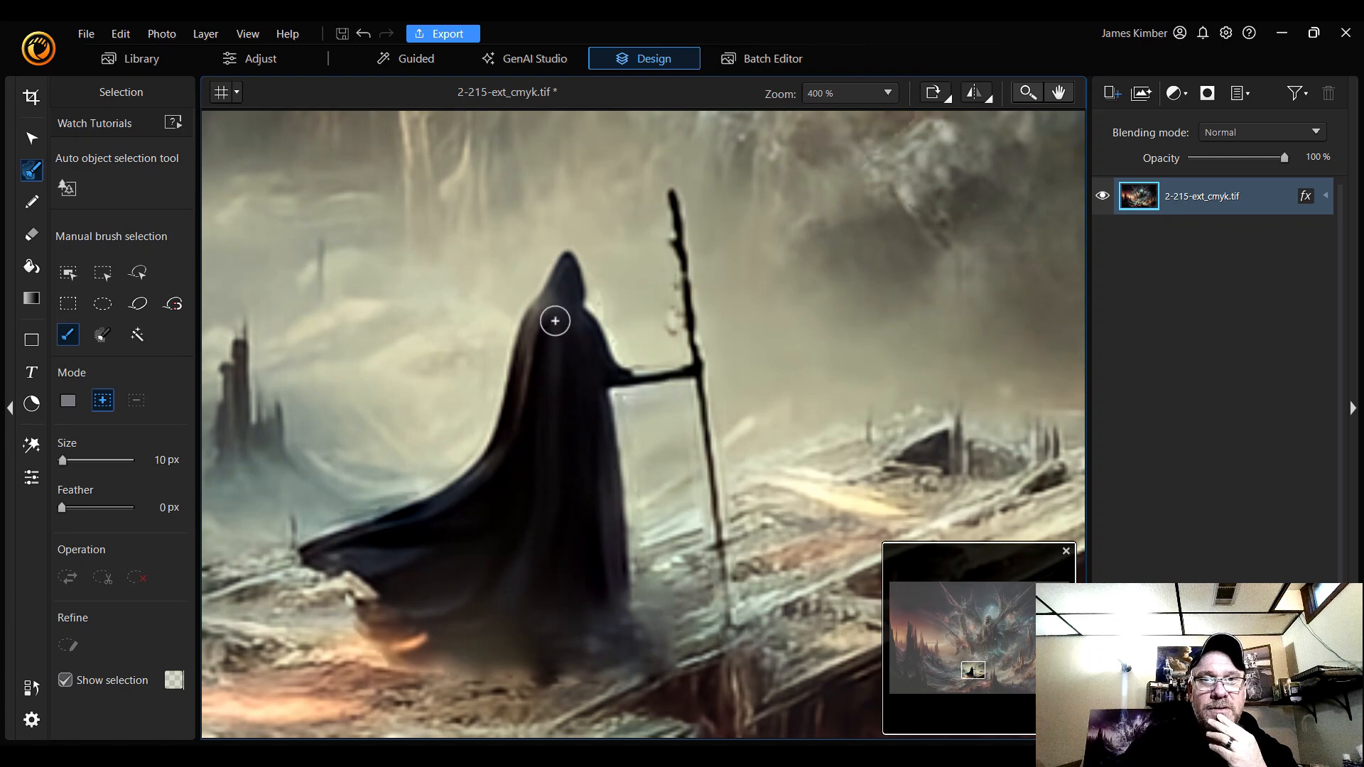
pyautogui.press('[')
pyautogui.press('[')
pyautogui.press('[')
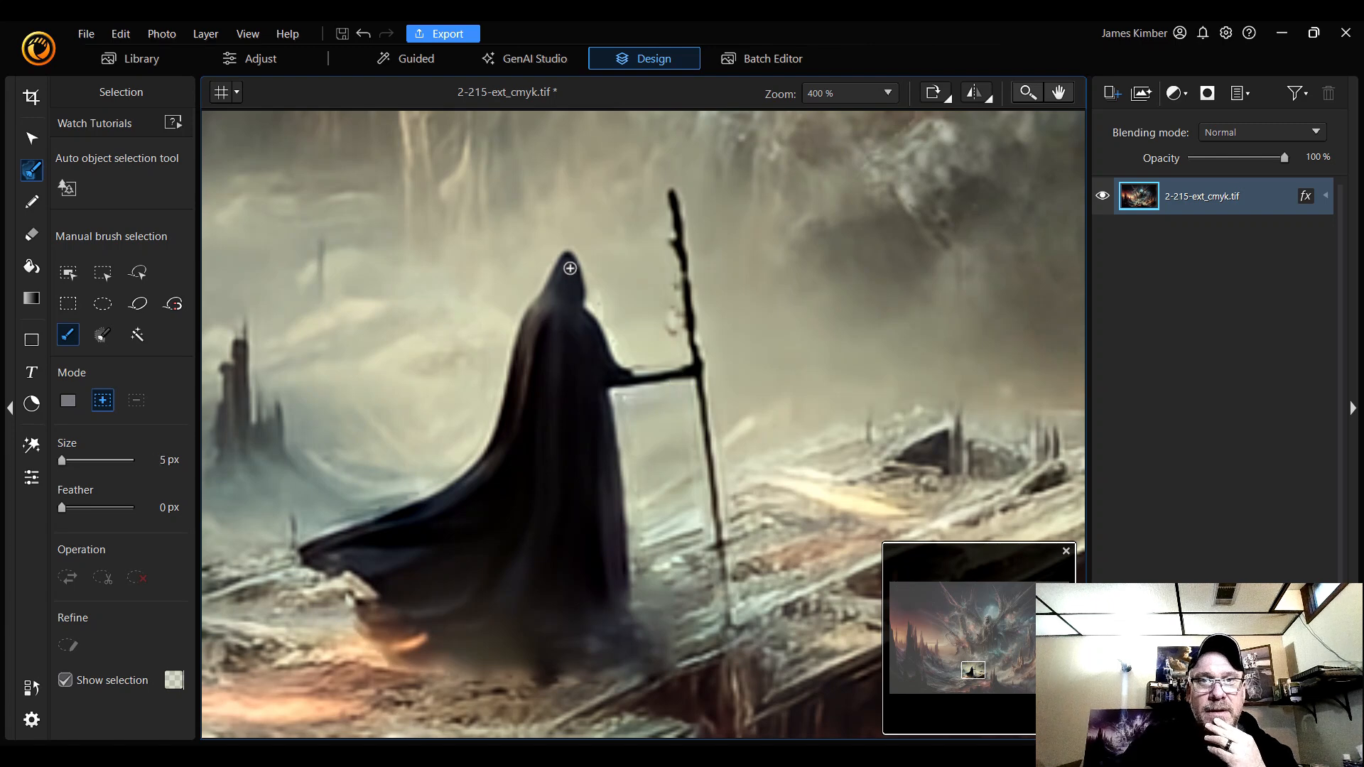
pyautogui.moveTo(568, 268)
pyautogui.mouseDown()
pyautogui.moveTo(569, 313)
pyautogui.moveTo(616, 376)
pyautogui.moveTo(595, 394)
pyautogui.moveTo(620, 584)
pyautogui.moveTo(606, 597)
pyautogui.moveTo(517, 595)
pyautogui.moveTo(463, 620)
pyautogui.moveTo(392, 610)
pyautogui.mouseUp()
# - Continue the selection with a 3 px brush around the cloak's trailing tip and up its left edge to the hood
pyautogui.press('[')
pyautogui.press('[')
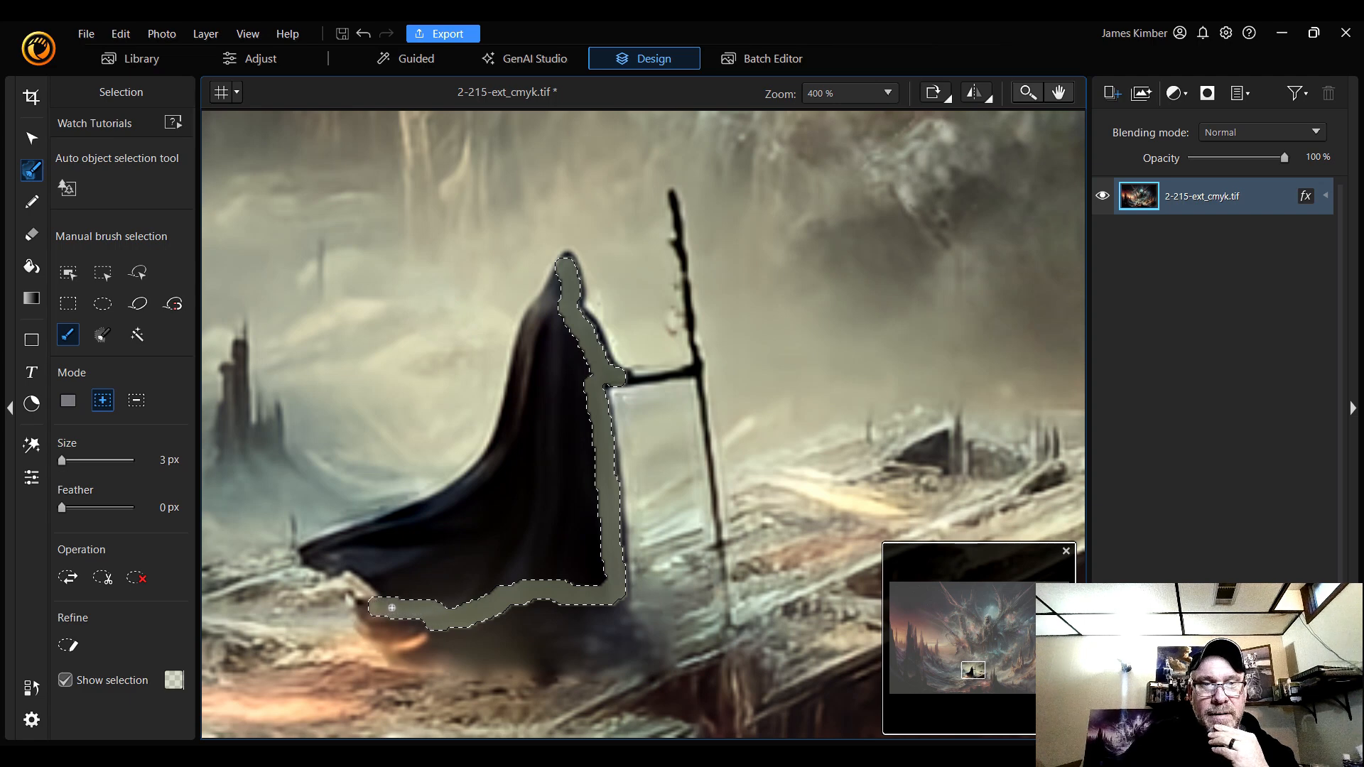
pyautogui.moveTo(402, 601); pyautogui.dragTo(335, 556)
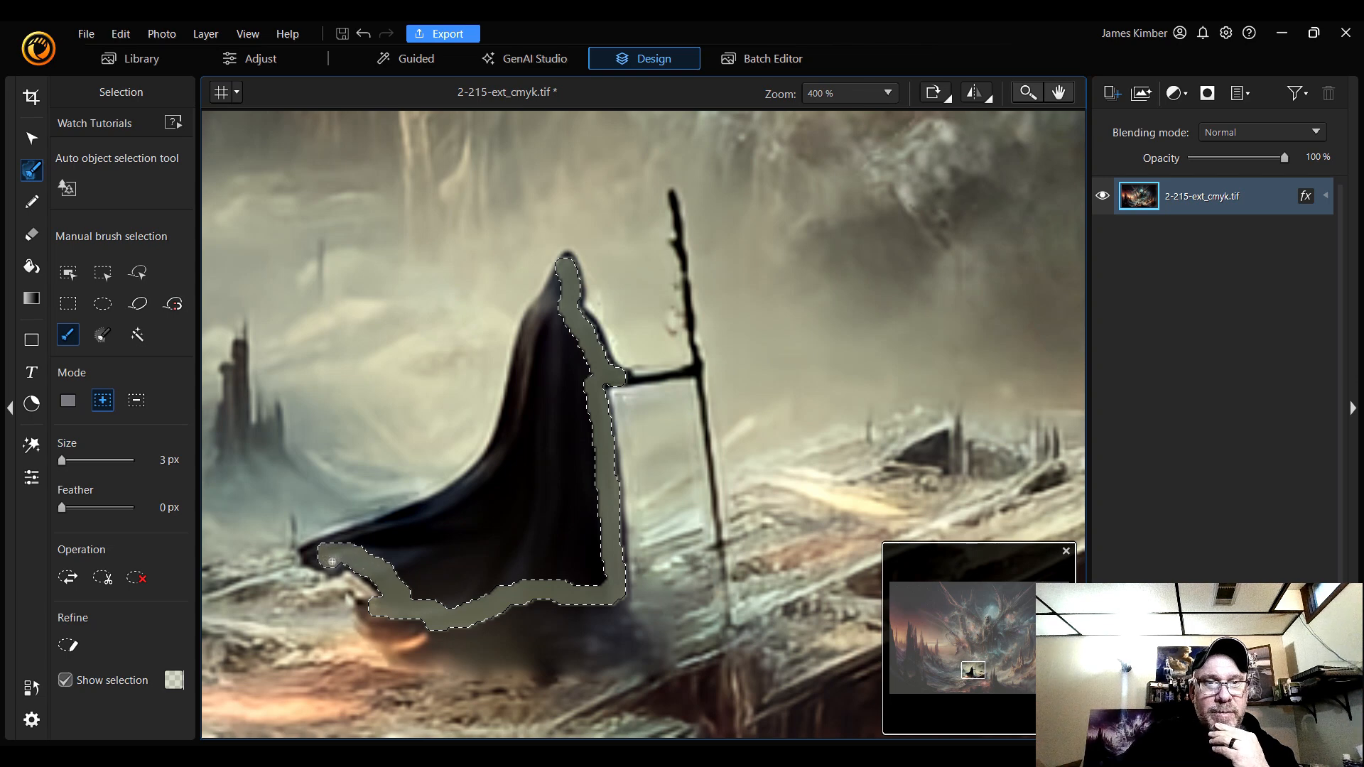
pyautogui.moveTo(314, 554)
pyautogui.mouseDown()
pyautogui.moveTo(475, 493)
pyautogui.moveTo(513, 446)
pyautogui.moveTo(546, 351)
pyautogui.mouseUp()
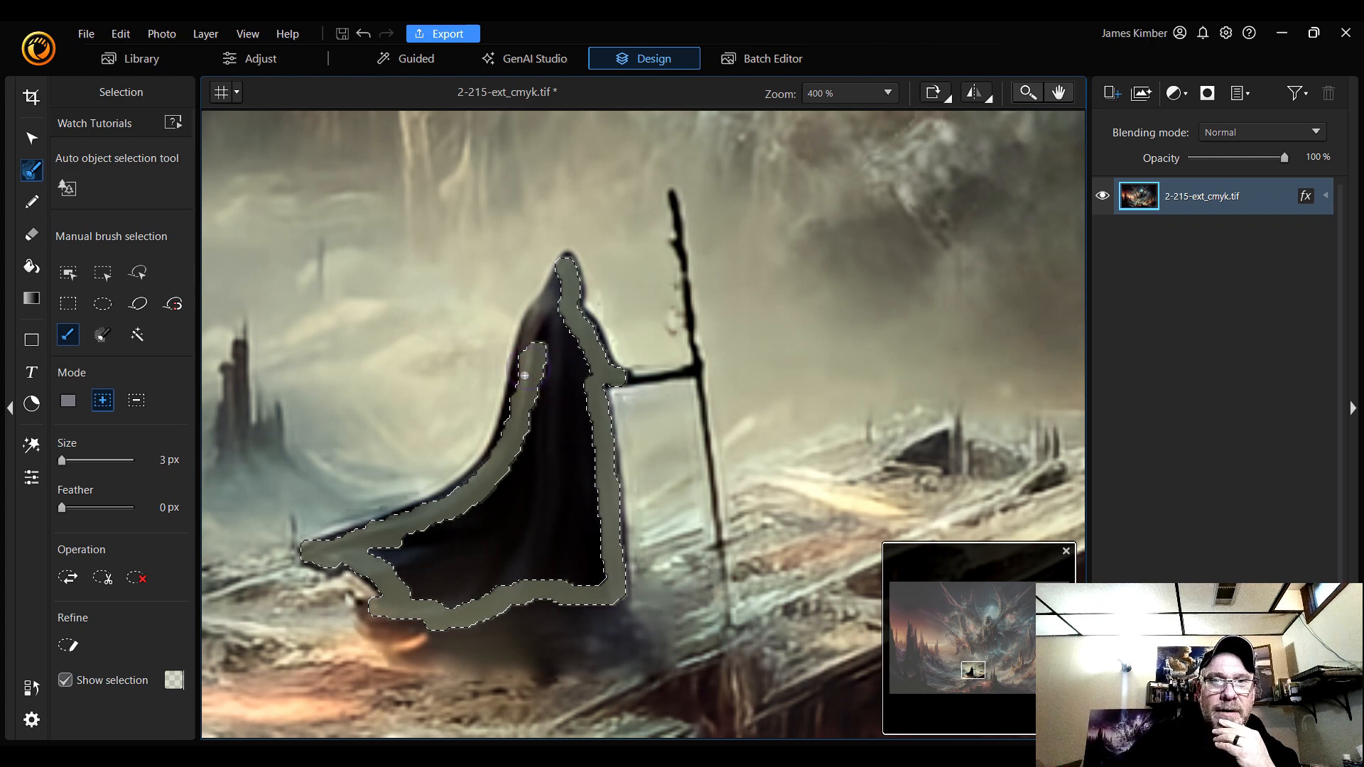
pyautogui.moveTo(524, 384); pyautogui.dragTo(513, 421)
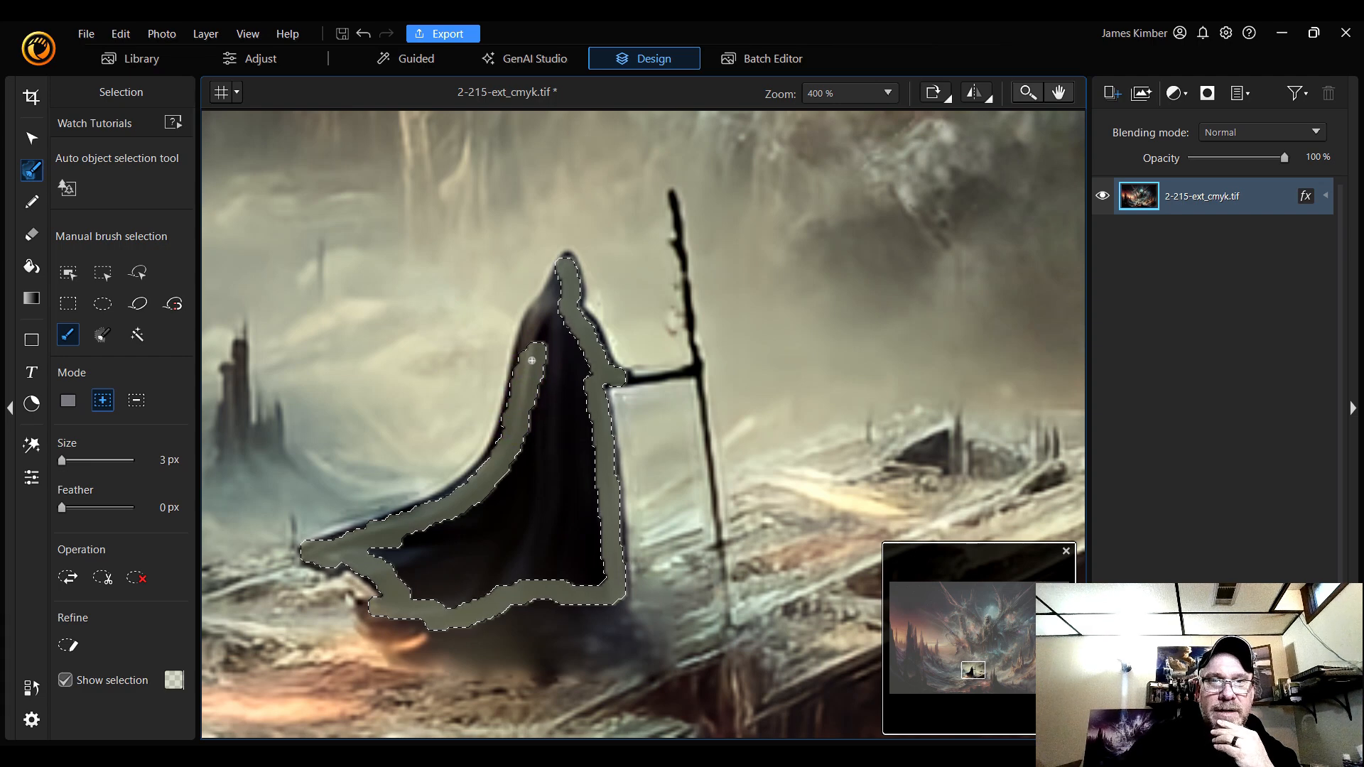
pyautogui.moveTo(526, 358); pyautogui.dragTo(551, 315)
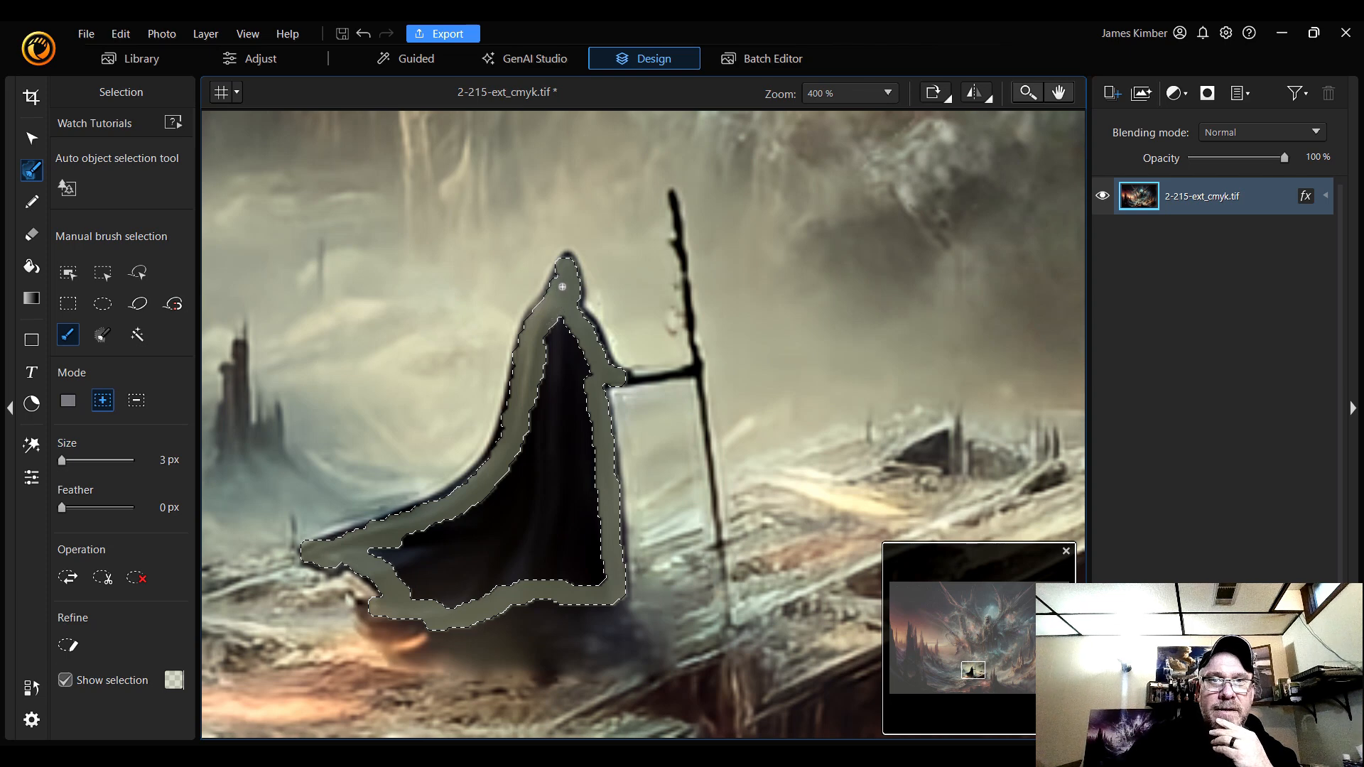
pyautogui.moveTo(562, 286); pyautogui.dragTo(559, 280)
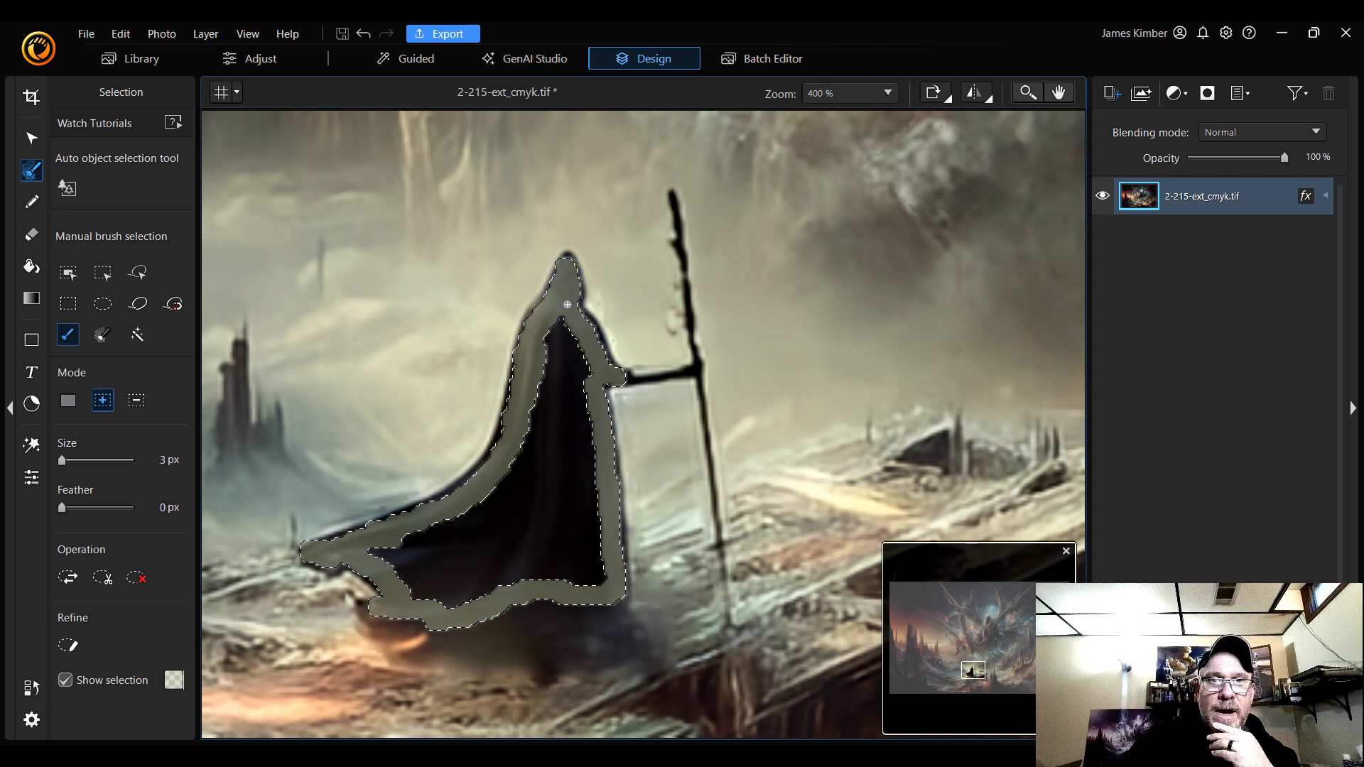
# - Add the unselected interior of the cloak to the selection with a 9 px brush
pyautogui.press(']')
pyautogui.moveTo(560, 331)
pyautogui.mouseDown()
pyautogui.moveTo(548, 344)
pyautogui.moveTo(557, 326)
pyautogui.moveTo(588, 374)
pyautogui.moveTo(594, 585)
pyautogui.moveTo(484, 585)
pyautogui.moveTo(456, 604)
pyautogui.moveTo(410, 588)
pyautogui.moveTo(380, 552)
pyautogui.moveTo(460, 519)
pyautogui.moveTo(504, 475)
pyautogui.mouseUp()
pyautogui.moveTo(530, 428)
pyautogui.mouseDown()
pyautogui.moveTo(552, 338)
pyautogui.moveTo(571, 389)
pyautogui.moveTo(550, 378)
pyautogui.moveTo(566, 398)
pyautogui.moveTo(550, 410)
pyautogui.moveTo(566, 426)
pyautogui.moveTo(580, 575)
pyautogui.moveTo(550, 551)
pyautogui.moveTo(549, 440)
pyautogui.moveTo(560, 560)
pyautogui.moveTo(537, 463)
pyautogui.moveTo(542, 564)
pyautogui.moveTo(533, 484)
pyautogui.moveTo(526, 522)
pyautogui.moveTo(513, 498)
pyautogui.moveTo(494, 503)
pyautogui.moveTo(470, 531)
pyautogui.moveTo(403, 559)
pyautogui.moveTo(453, 594)
pyautogui.moveTo(529, 557)
pyautogui.moveTo(498, 518)
pyautogui.moveTo(518, 550)
pyautogui.moveTo(484, 539)
pyautogui.moveTo(490, 568)
pyautogui.moveTo(471, 547)
pyautogui.moveTo(457, 548)
pyautogui.moveTo(466, 568)
pyautogui.moveTo(439, 575)
pyautogui.mouseUp()
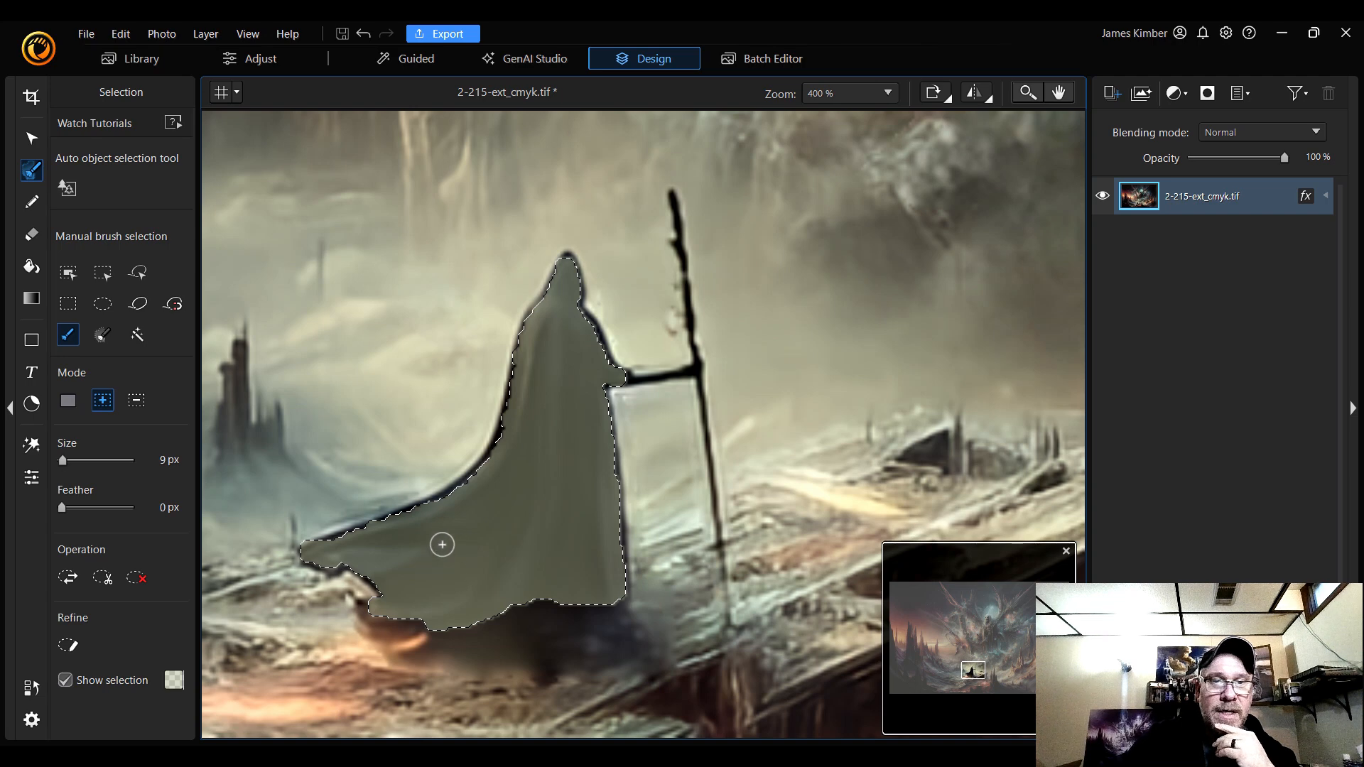
# - Reduce the brush to 4 px and subtract the excess selection around the cloak's trailing tip
pyautogui.press(']')
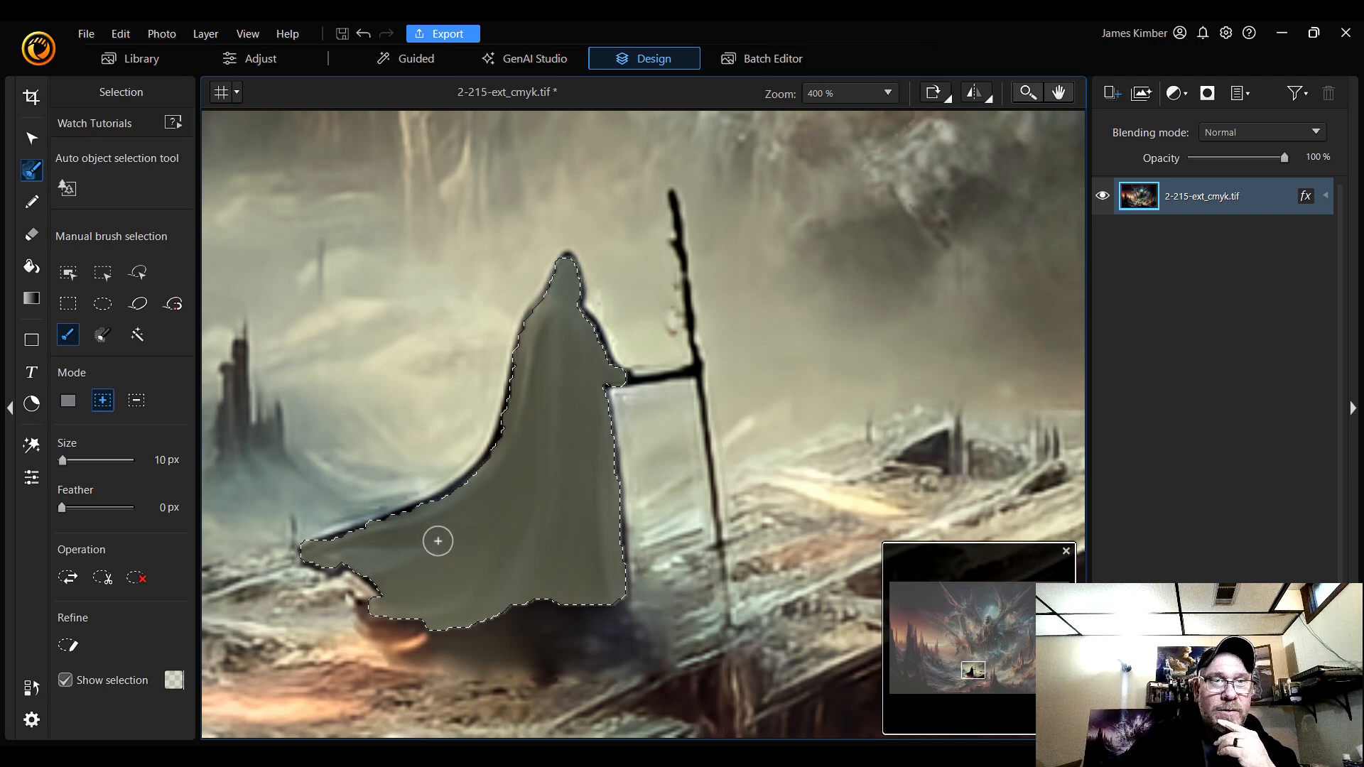
pyautogui.press('[')
pyautogui.press('[')
pyautogui.press('[')
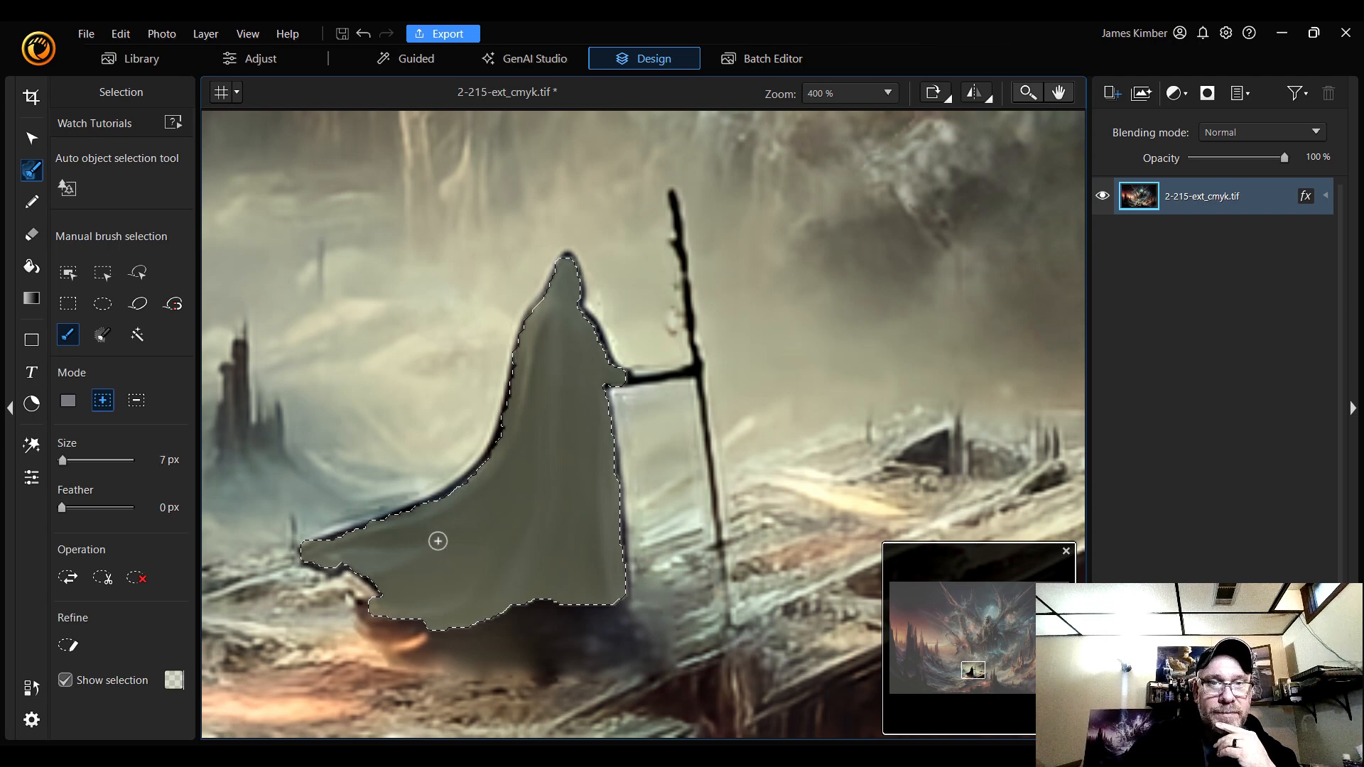
pyautogui.press('[')
pyautogui.press('[')
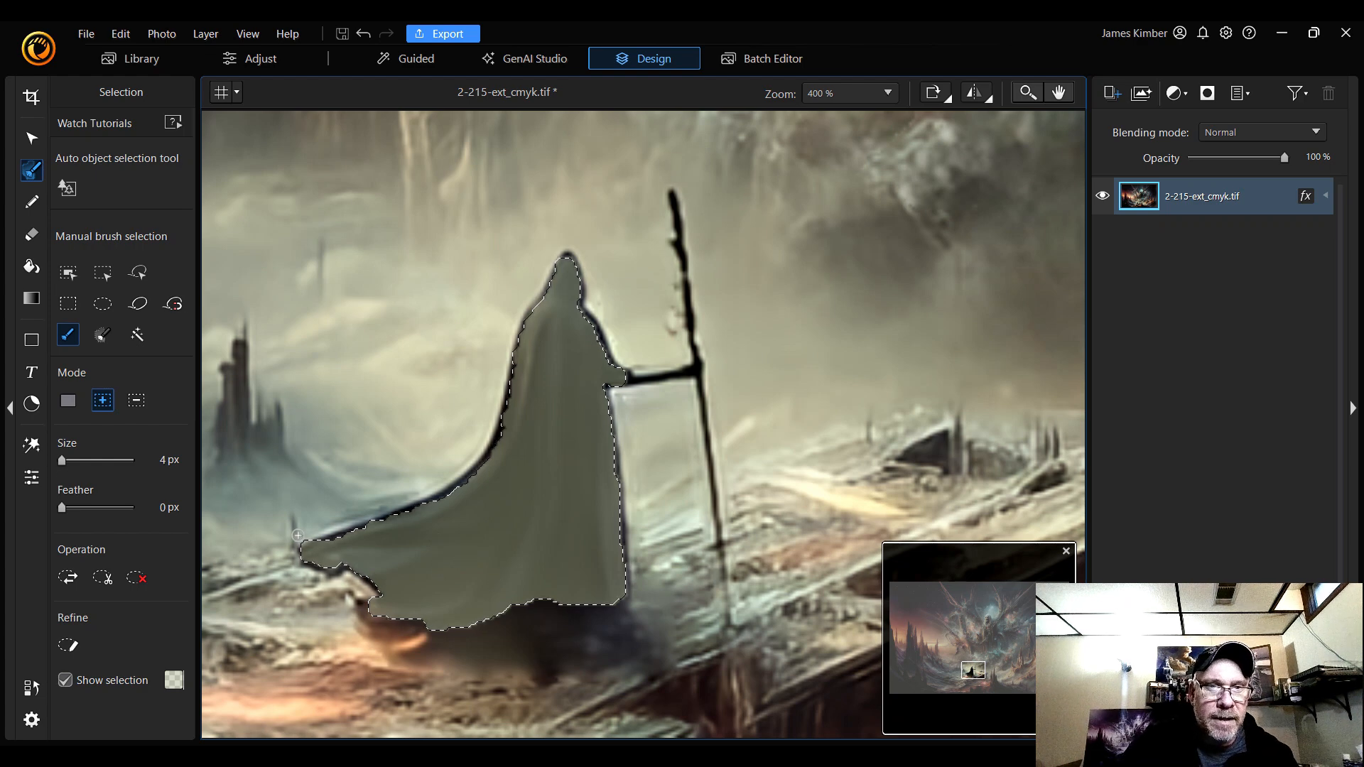
pyautogui.press('ctrl')
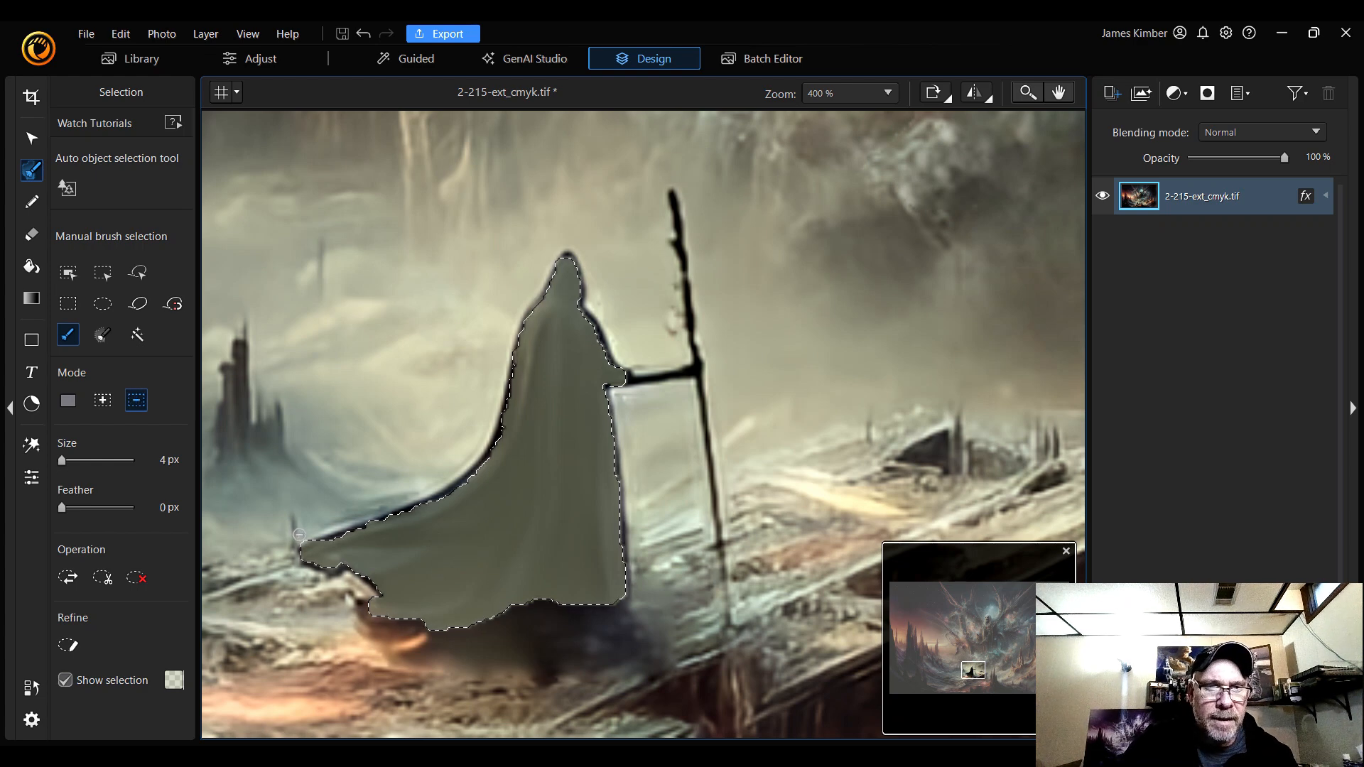
pyautogui.moveTo(298, 535); pyautogui.dragTo(297, 538)
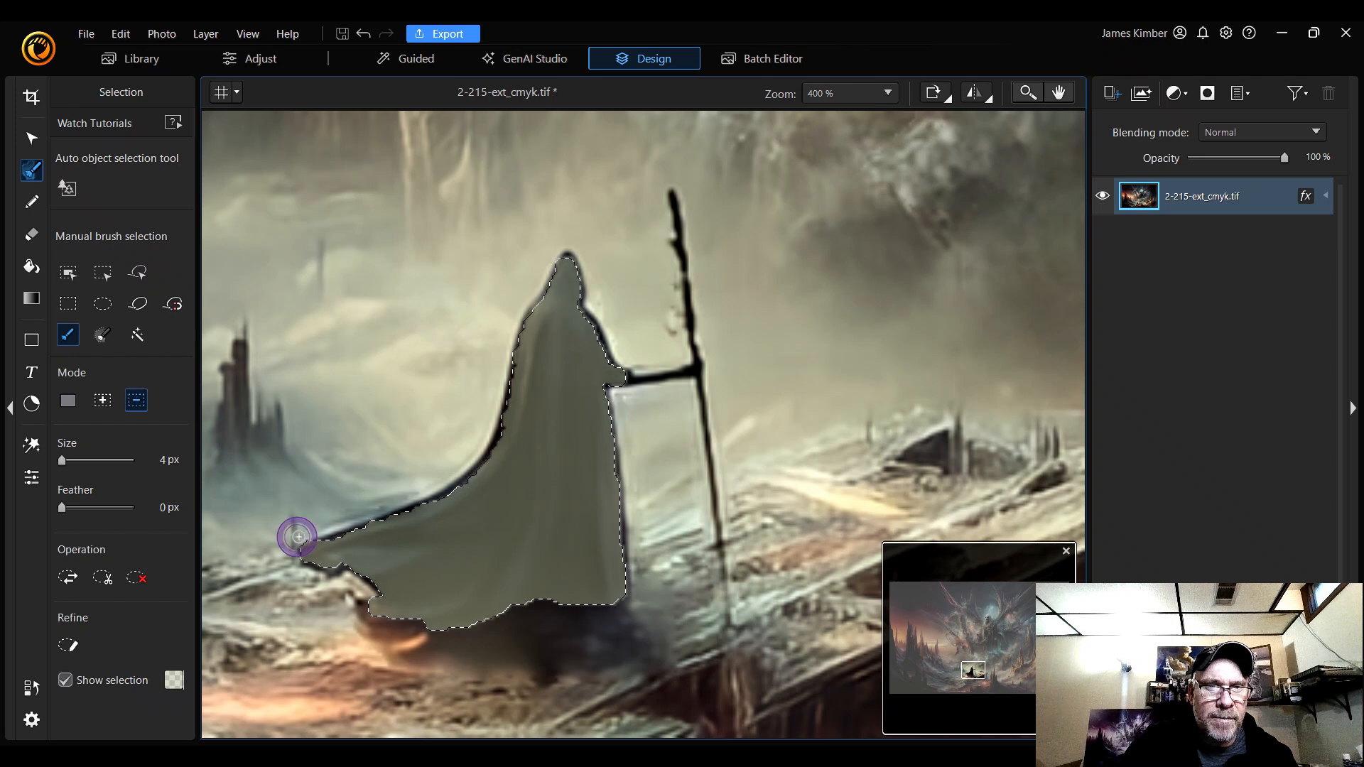
pyautogui.press('ctrl')
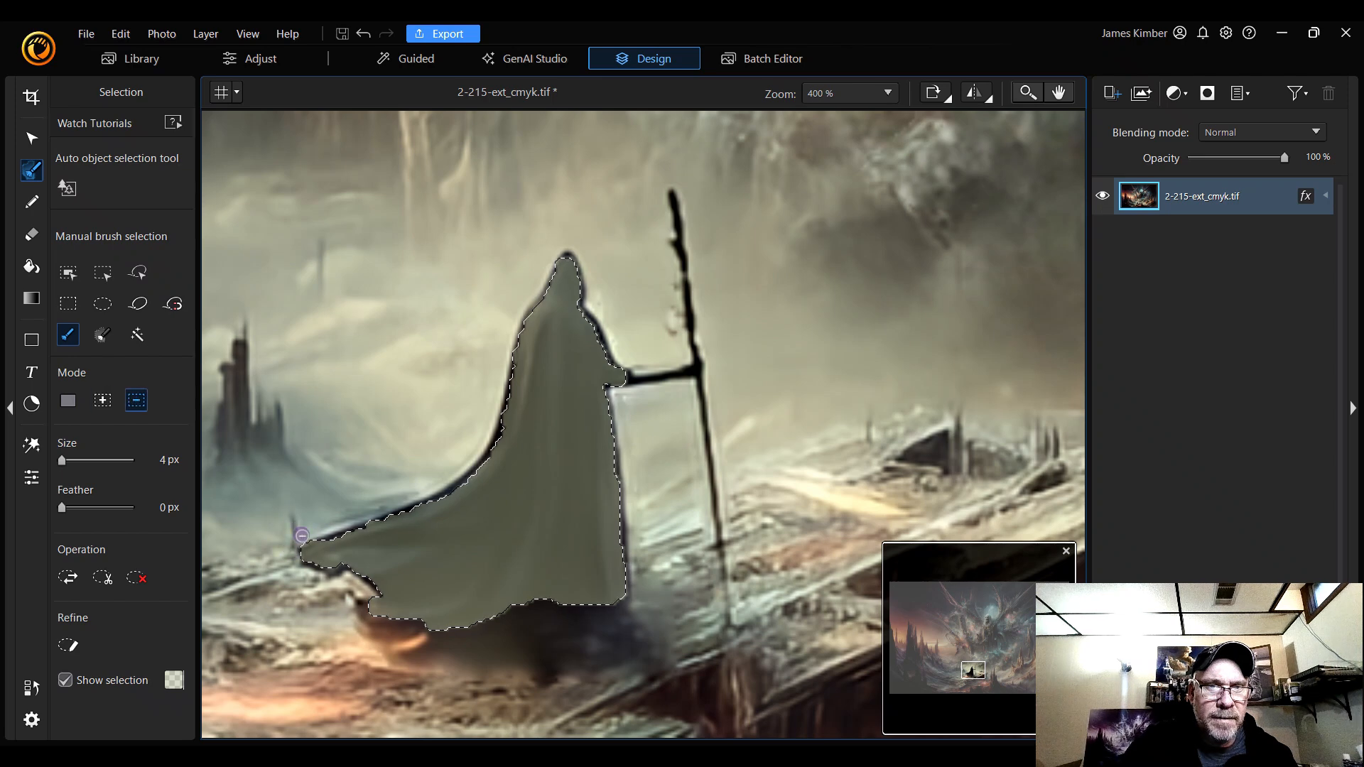
pyautogui.press('ctrl')
pyautogui.moveTo(300, 539); pyautogui.dragTo(300, 542)
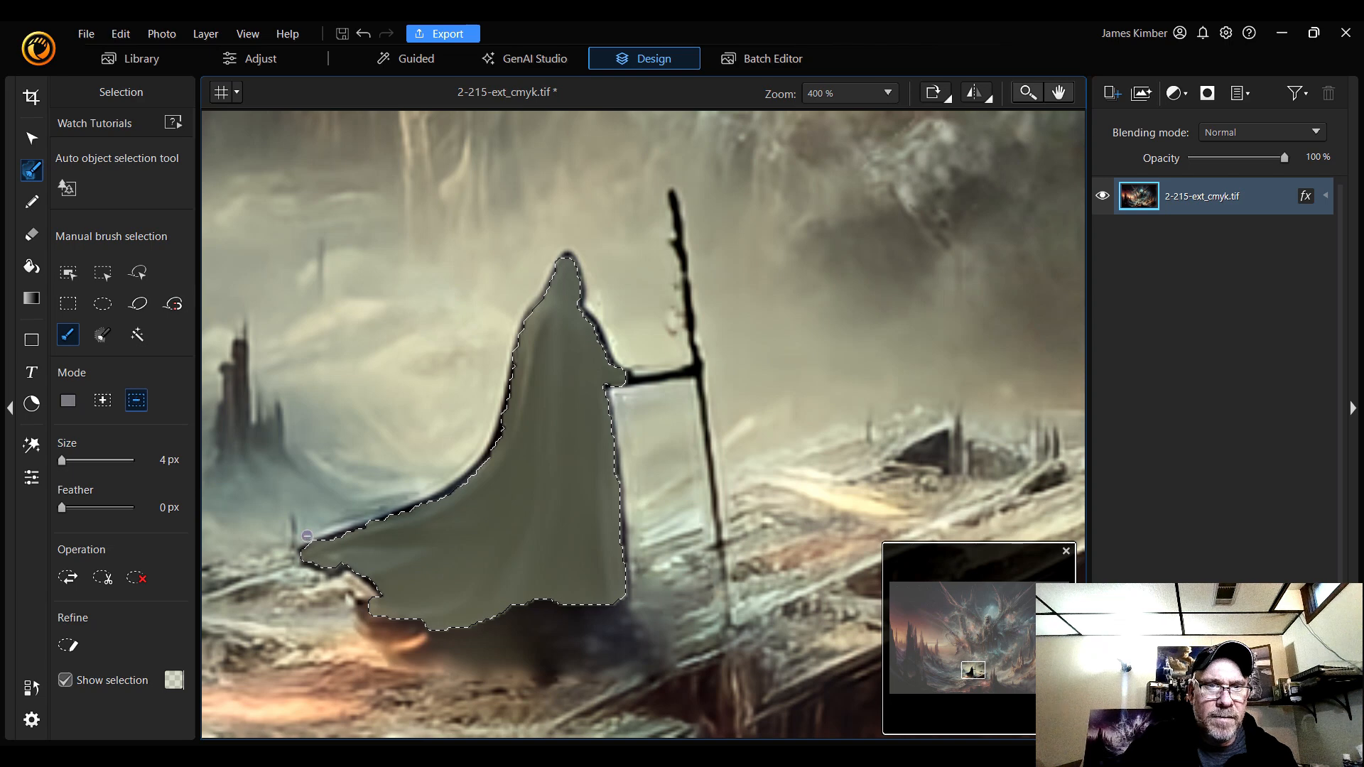
pyautogui.keyDown('ctrl'); pyautogui.click(306, 535); pyautogui.keyUp('ctrl')
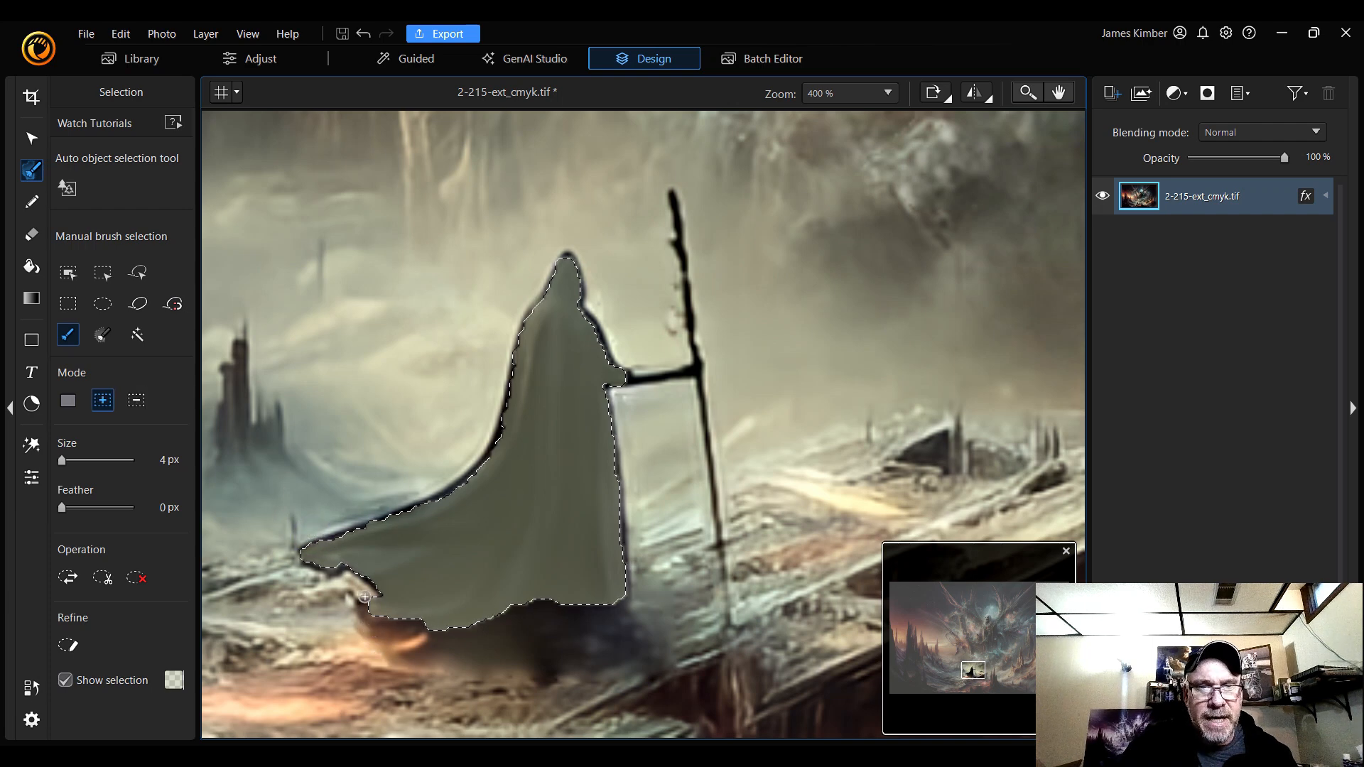
# - Subtract the remaining excess selection along the cloak's lower hem, sleeve and hood
pyautogui.press('ctrl')
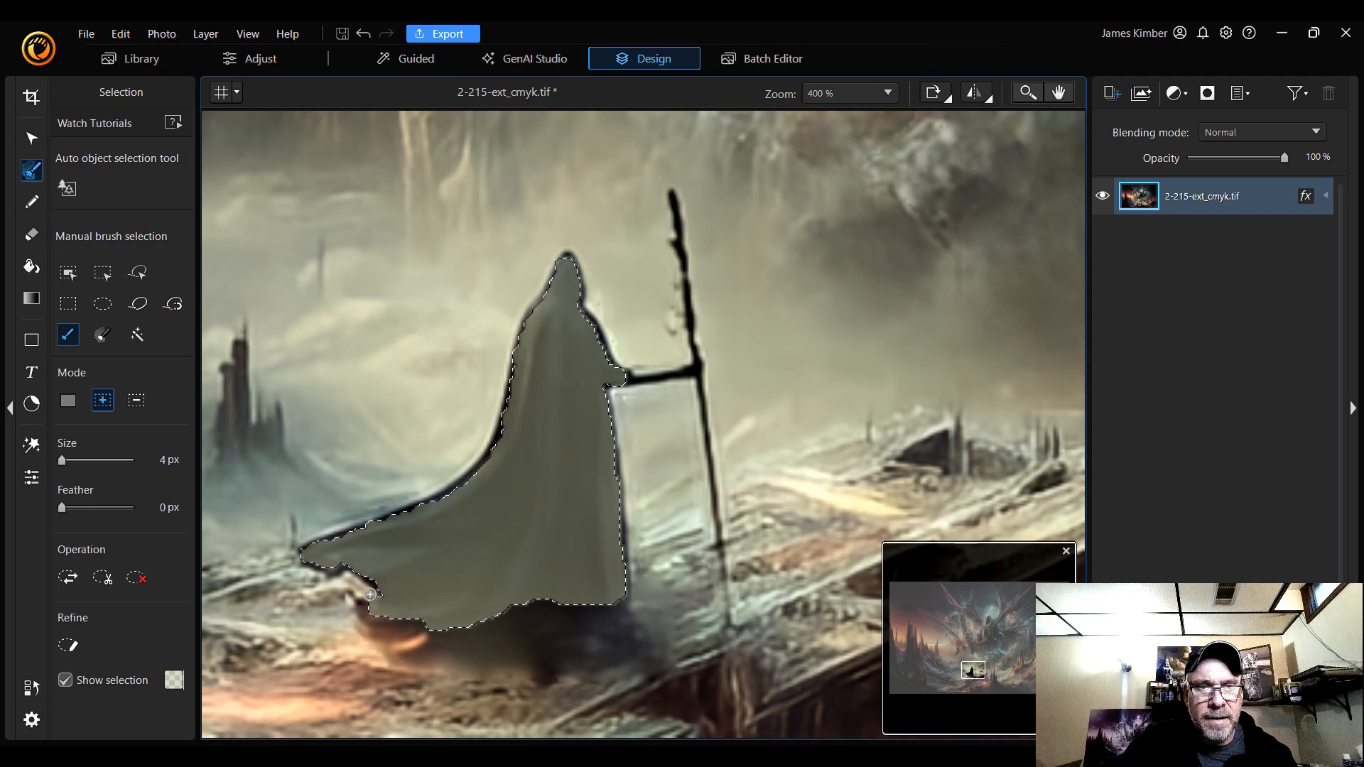
pyautogui.press('ctrl')
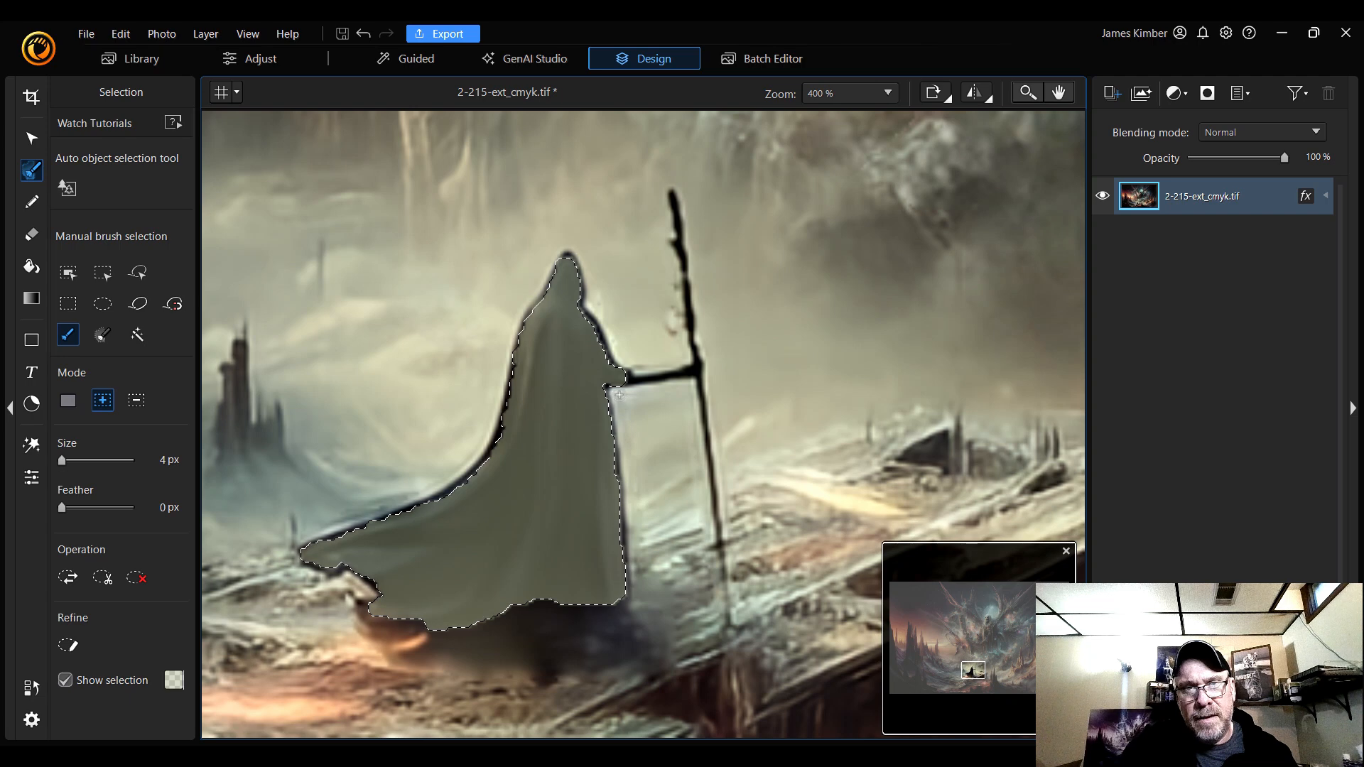
pyautogui.press('ctrl')
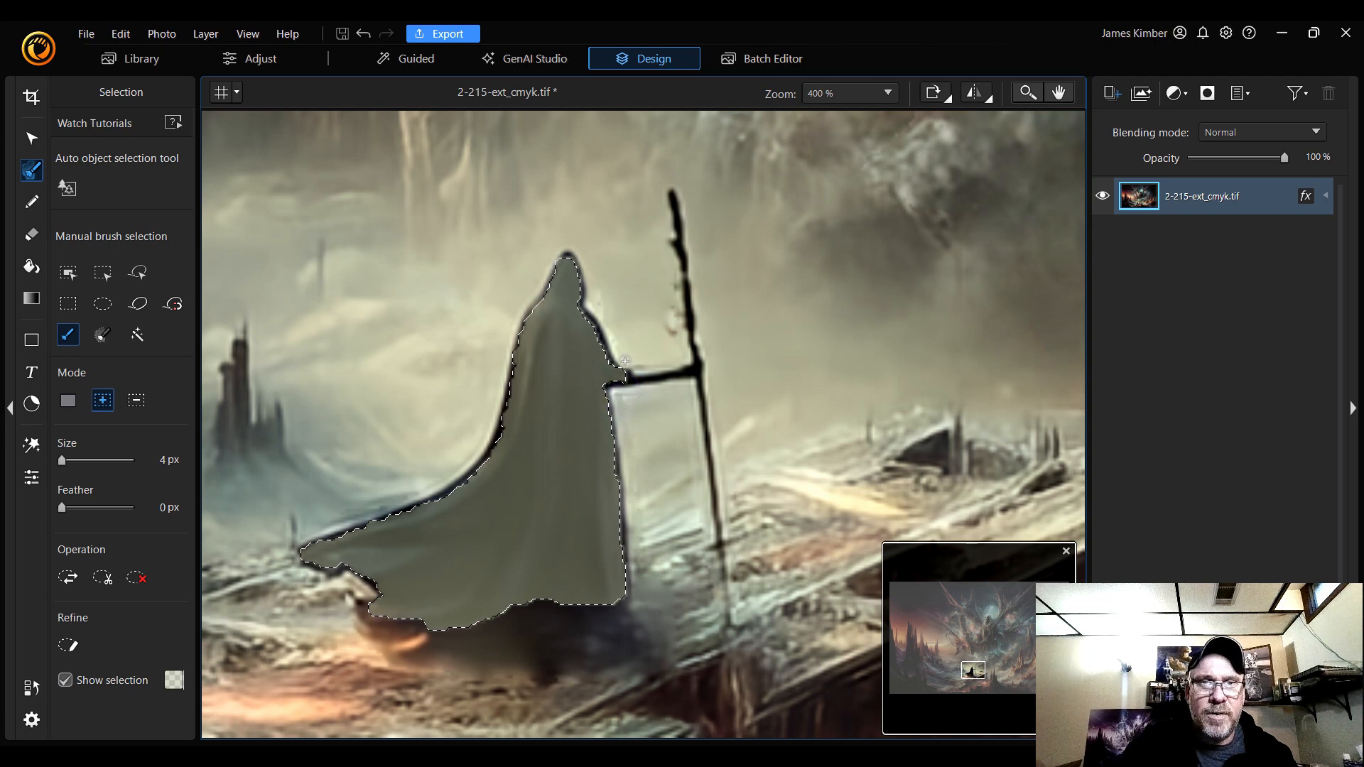
pyautogui.keyDown('ctrl'); pyautogui.click(553, 255); pyautogui.keyUp('ctrl')
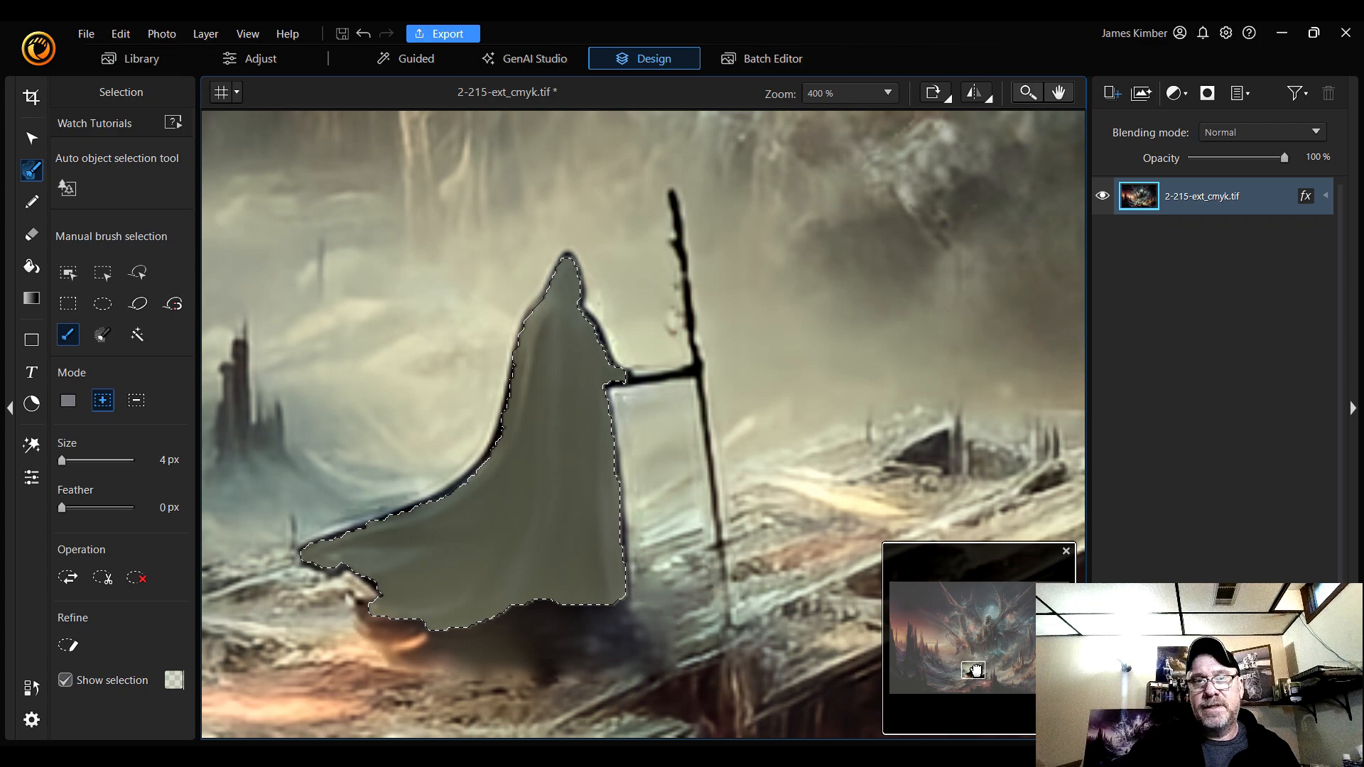
# - Add the right side of the giant skeleton's hood to the selection with a 5 px brush
pyautogui.moveTo(968, 663); pyautogui.dragTo(991, 615)
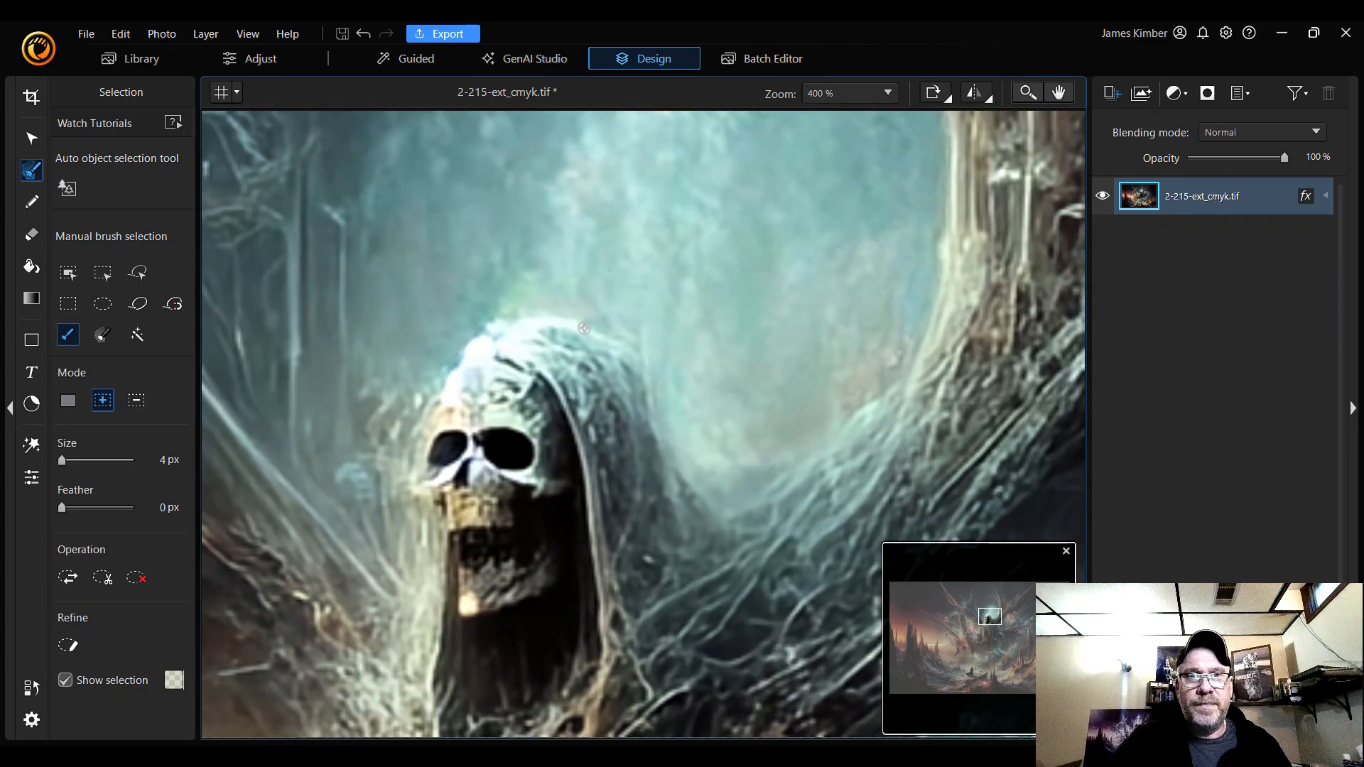
pyautogui.click(516, 344)
pyautogui.moveTo(517, 344)
pyautogui.mouseDown()
pyautogui.moveTo(562, 373)
pyautogui.moveTo(591, 427)
pyautogui.moveTo(623, 622)
pyautogui.moveTo(665, 555)
pyautogui.moveTo(679, 495)
pyautogui.moveTo(624, 373)
pyautogui.moveTo(508, 337)
pyautogui.moveTo(588, 339)
pyautogui.moveTo(608, 366)
pyautogui.moveTo(563, 360)
pyautogui.moveTo(600, 378)
pyautogui.moveTo(665, 502)
pyautogui.moveTo(660, 543)
pyautogui.moveTo(633, 575)
pyautogui.moveTo(579, 373)
pyautogui.moveTo(623, 435)
pyautogui.moveTo(650, 543)
pyautogui.moveTo(620, 458)
pyautogui.mouseUp()
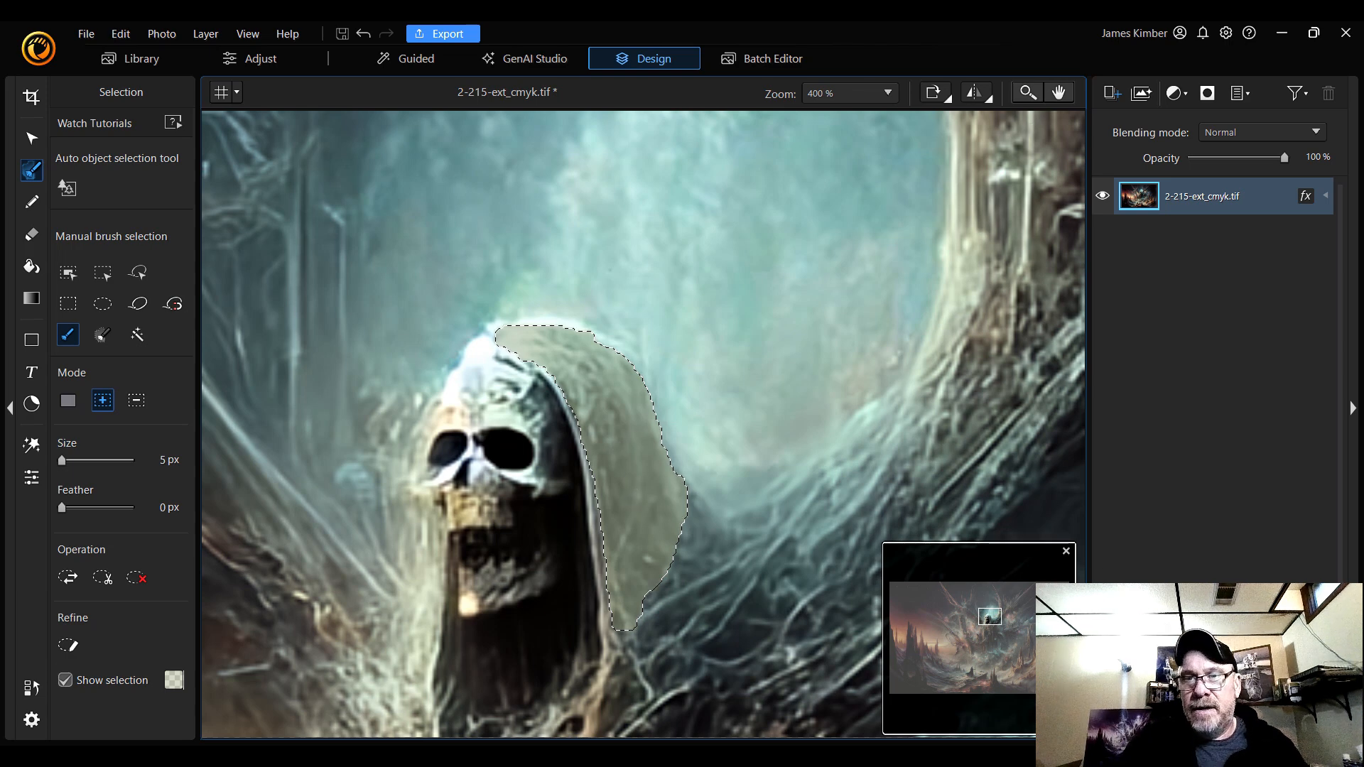
# - Choose the custom purple #433594 as the fill color and brighten it slightly
pyautogui.click(859, 98)
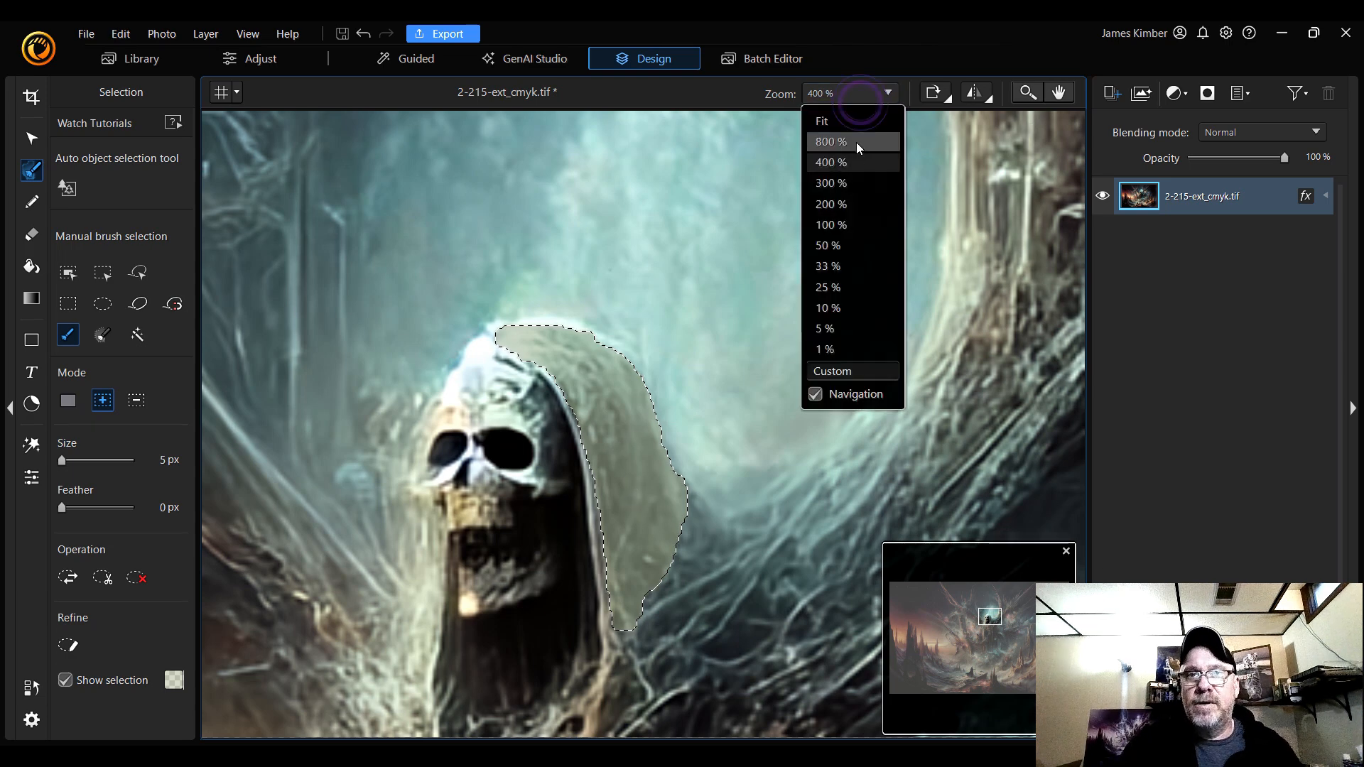
pyautogui.click(862, 224)
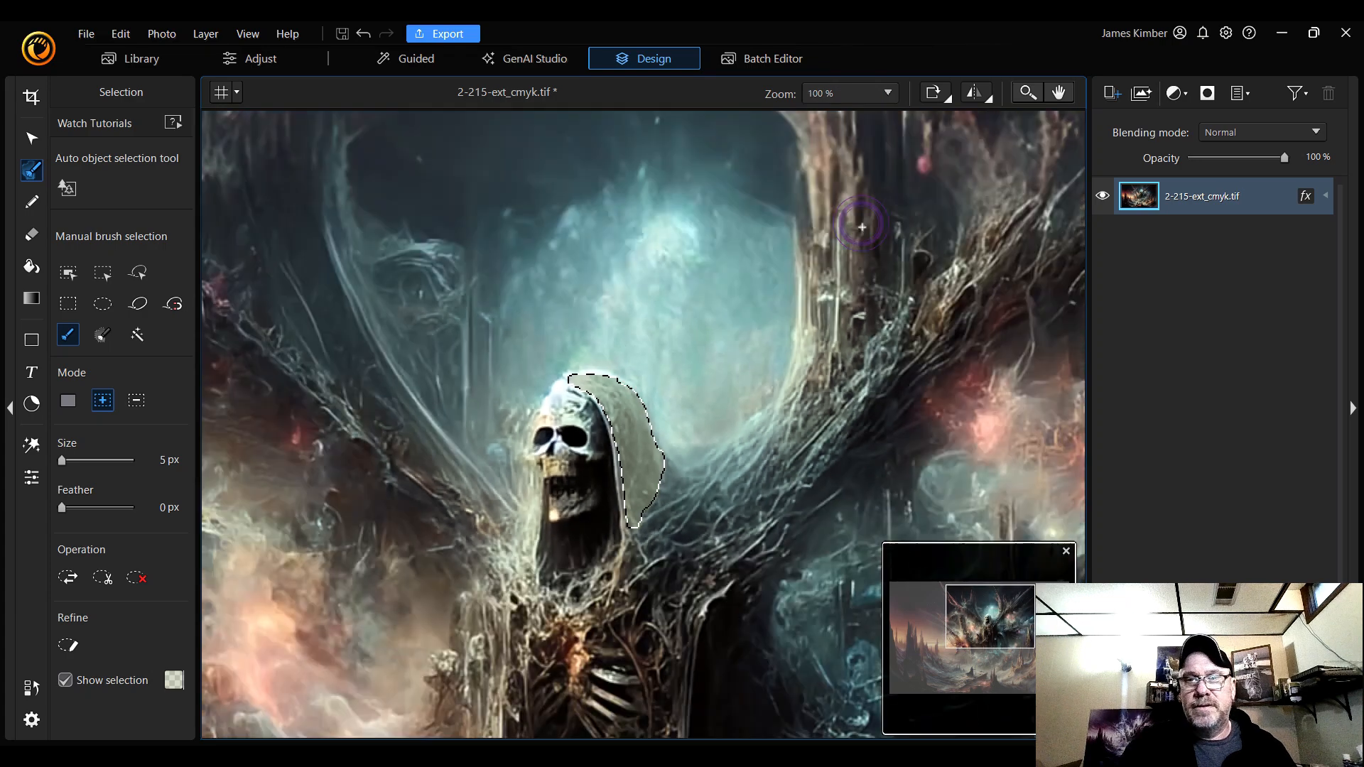
pyautogui.moveTo(1009, 628); pyautogui.dragTo(989, 641)
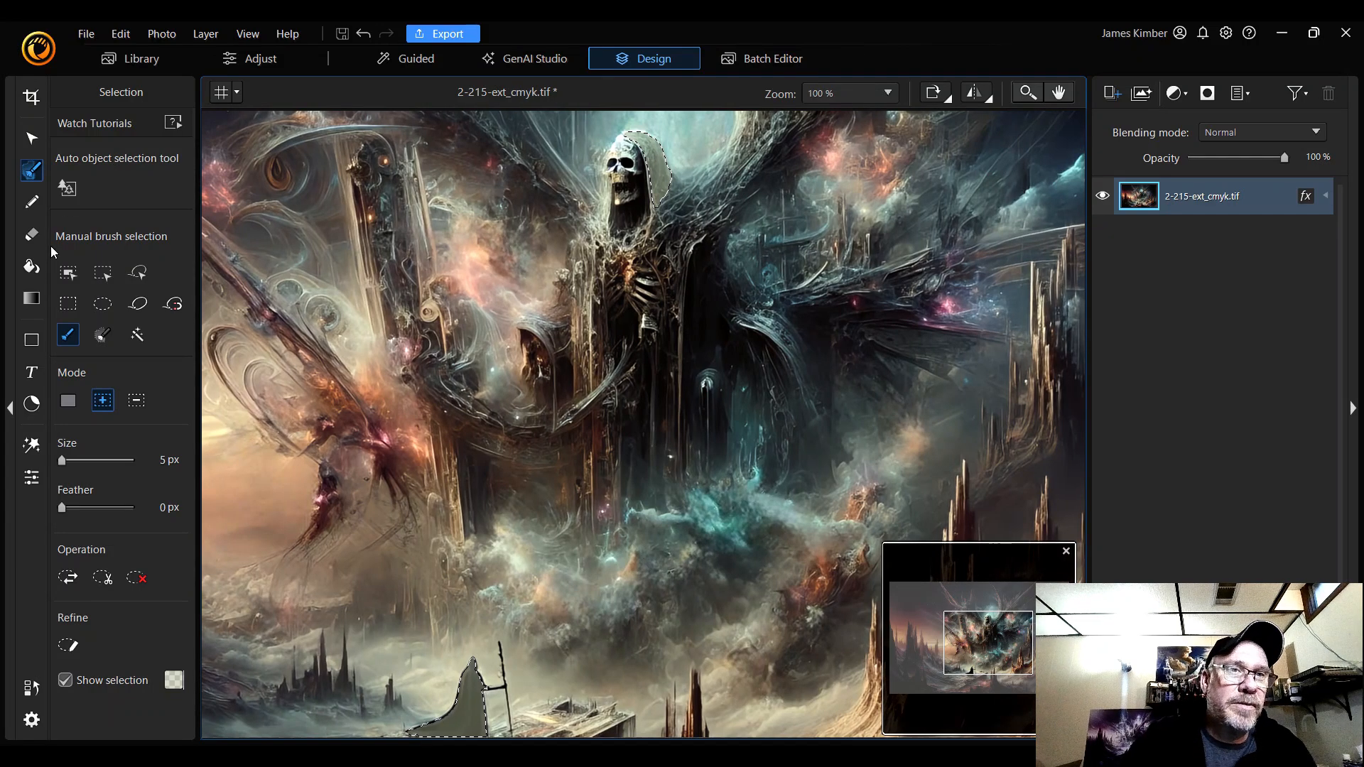
pyautogui.click(31, 267)
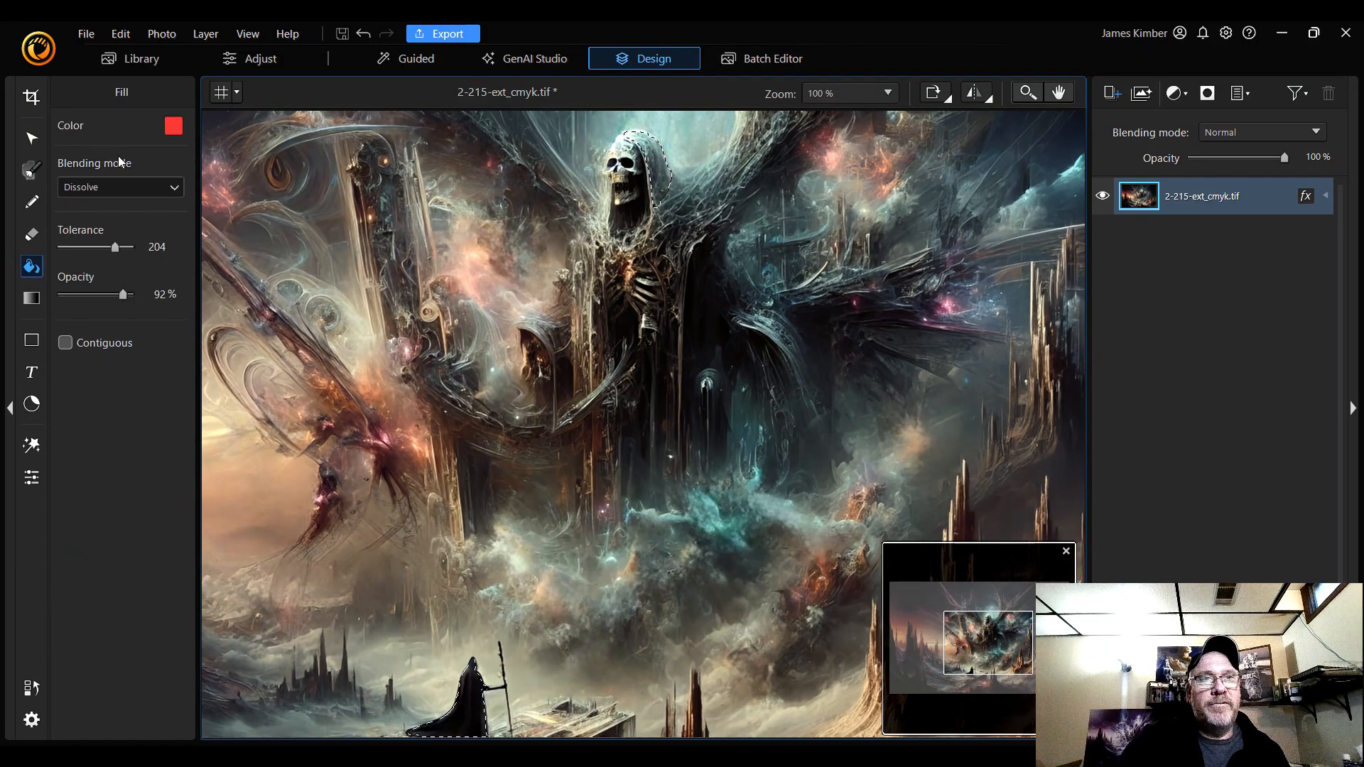
pyautogui.click(173, 128)
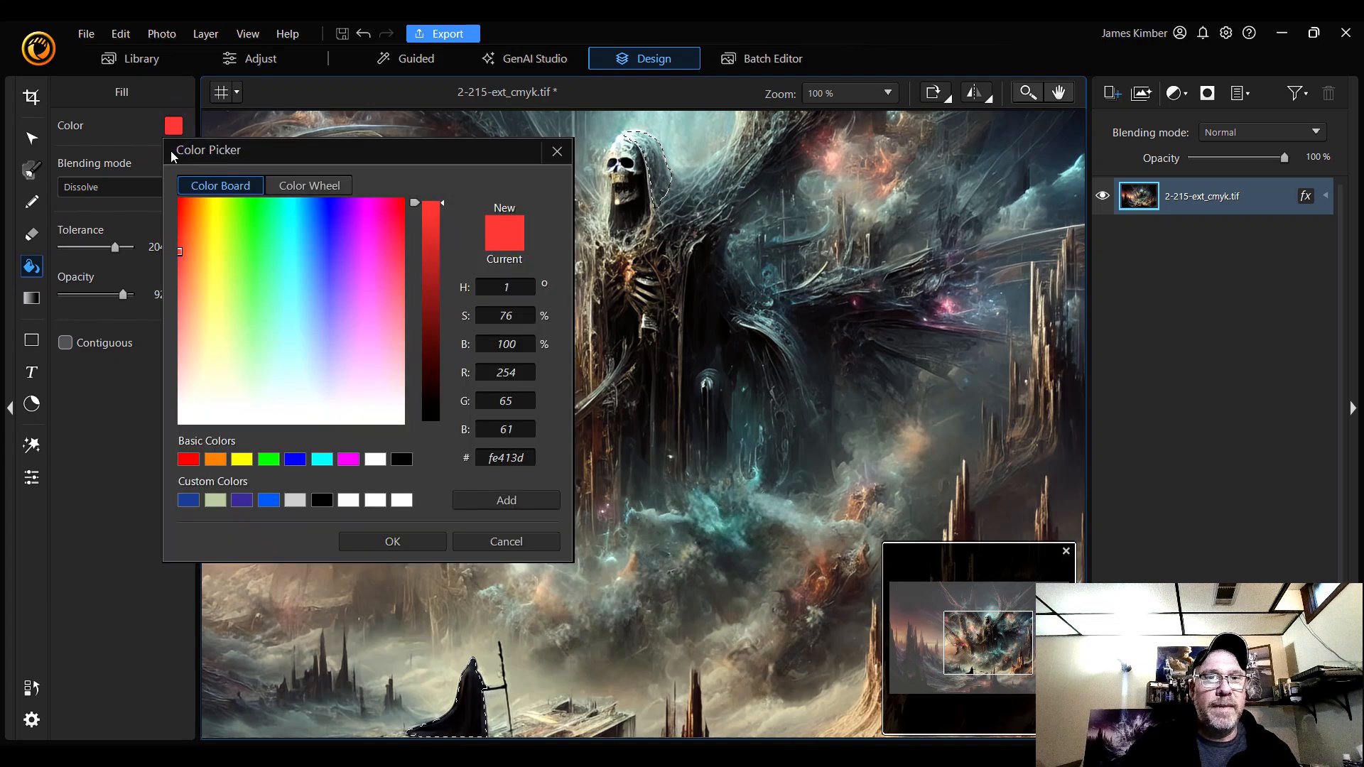
pyautogui.click(241, 501)
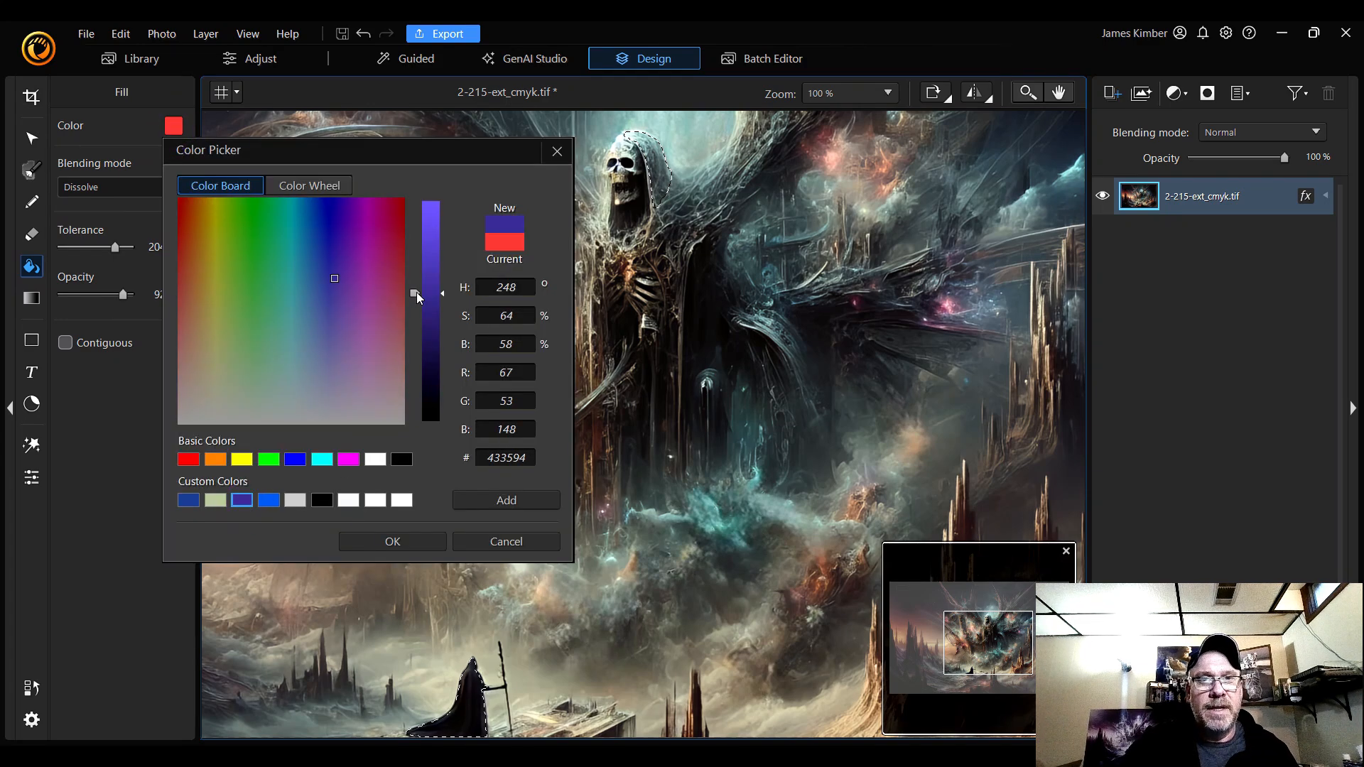
pyautogui.moveTo(417, 293); pyautogui.dragTo(419, 283)
pyautogui.click(392, 541)
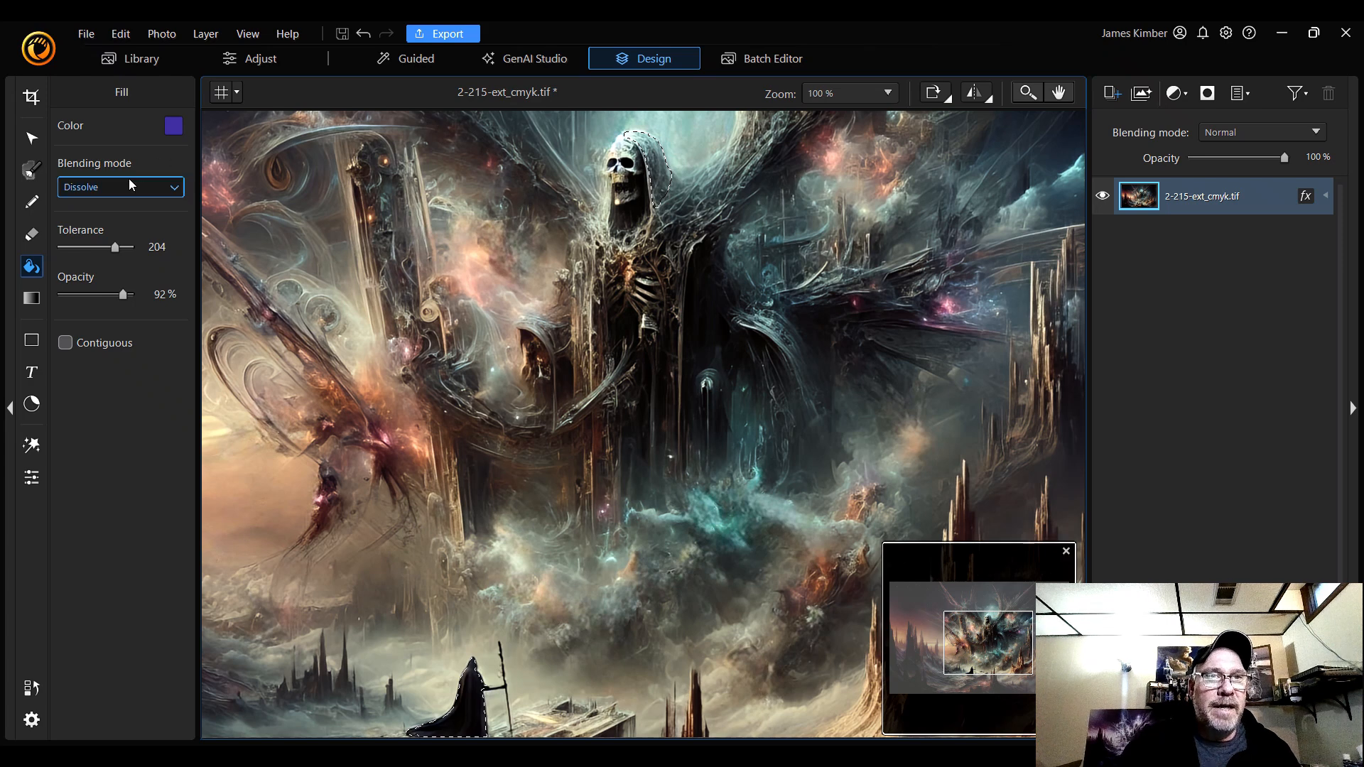
# - Fill the selected cloak and skeleton's hood with purple in Normal blending mode at 60% opacity
pyautogui.click(147, 186)
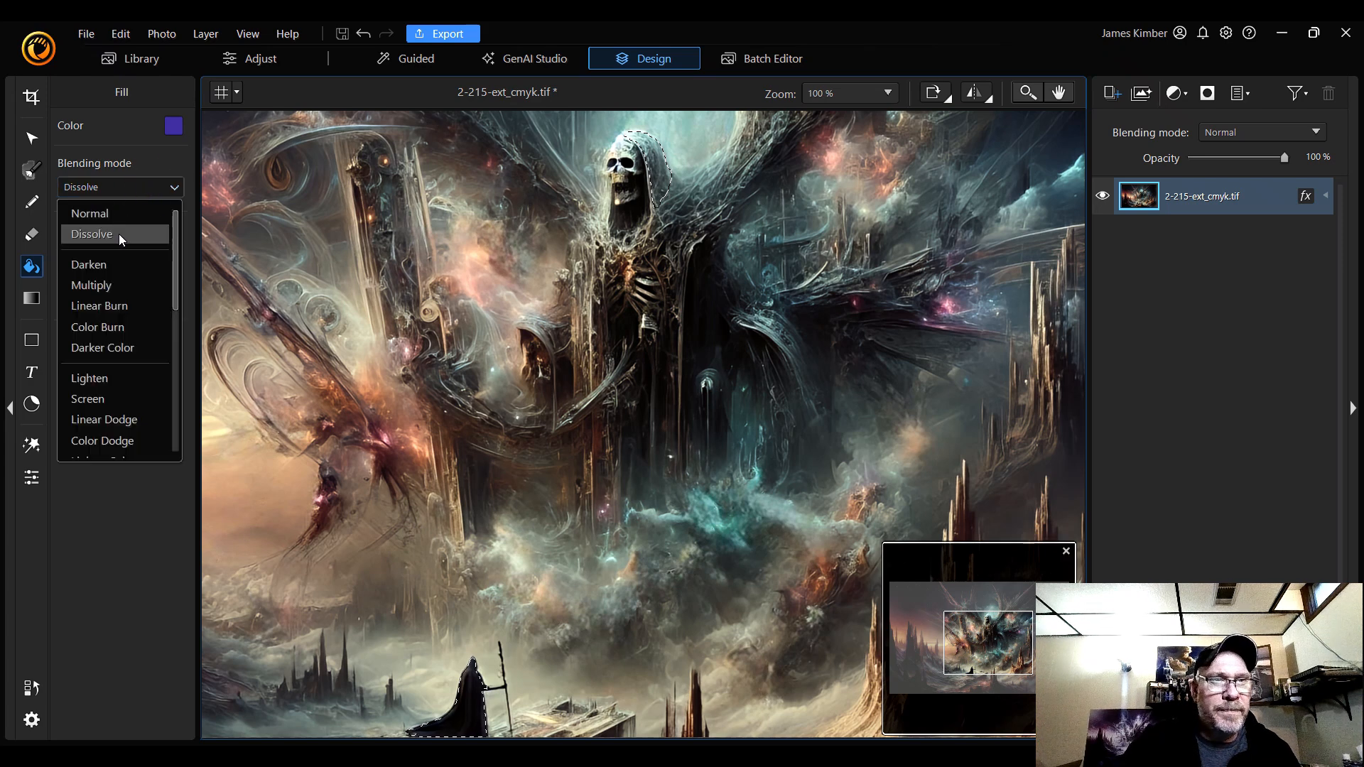
pyautogui.scroll(-6, 121, 255)
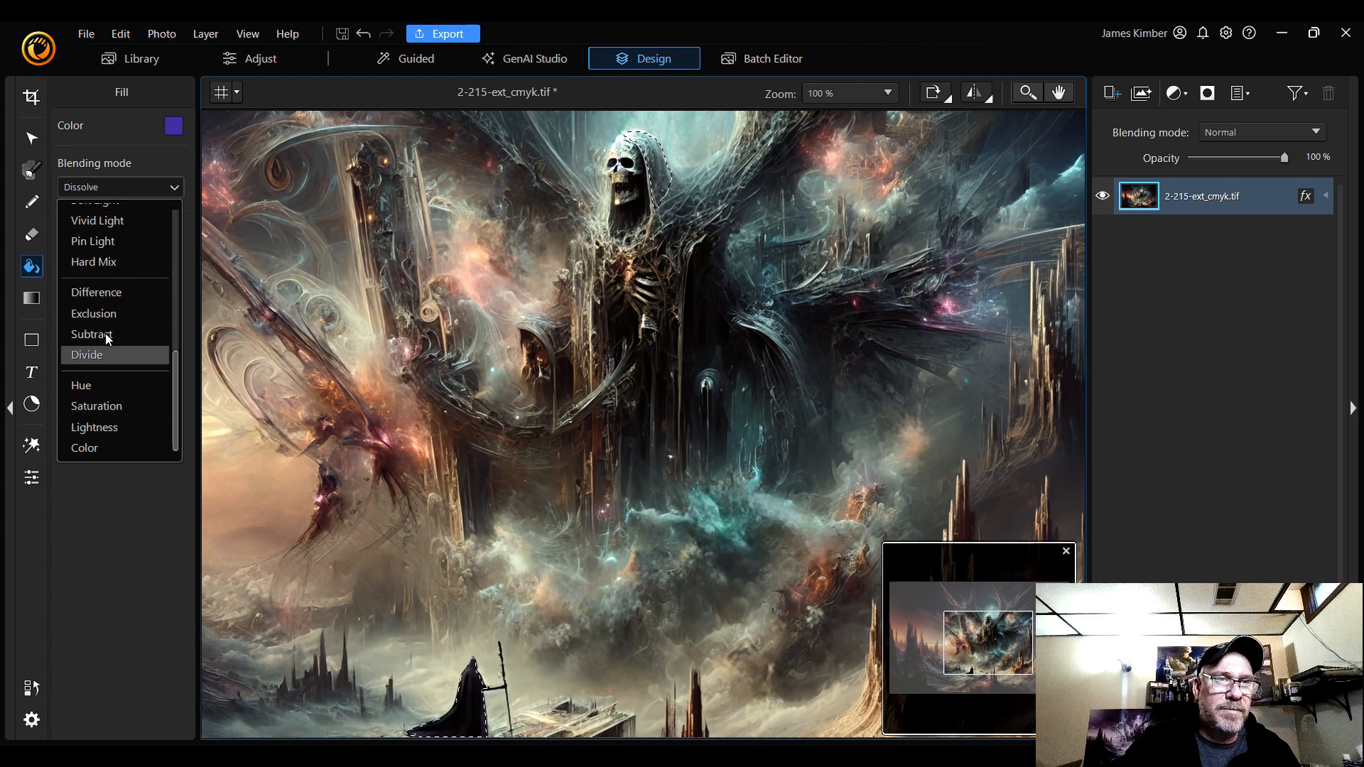
pyautogui.scroll(3, 113, 313)
pyautogui.scroll(5, 115, 298)
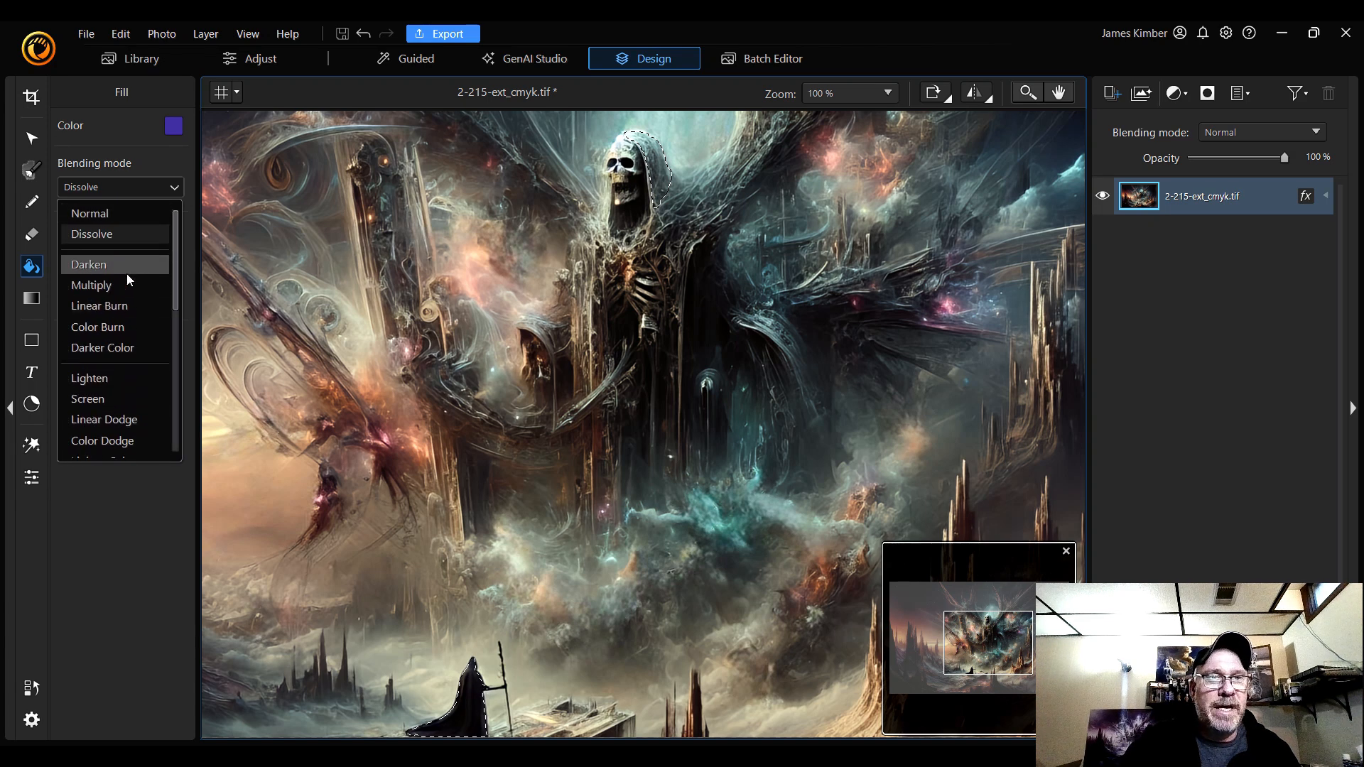
pyautogui.click(120, 214)
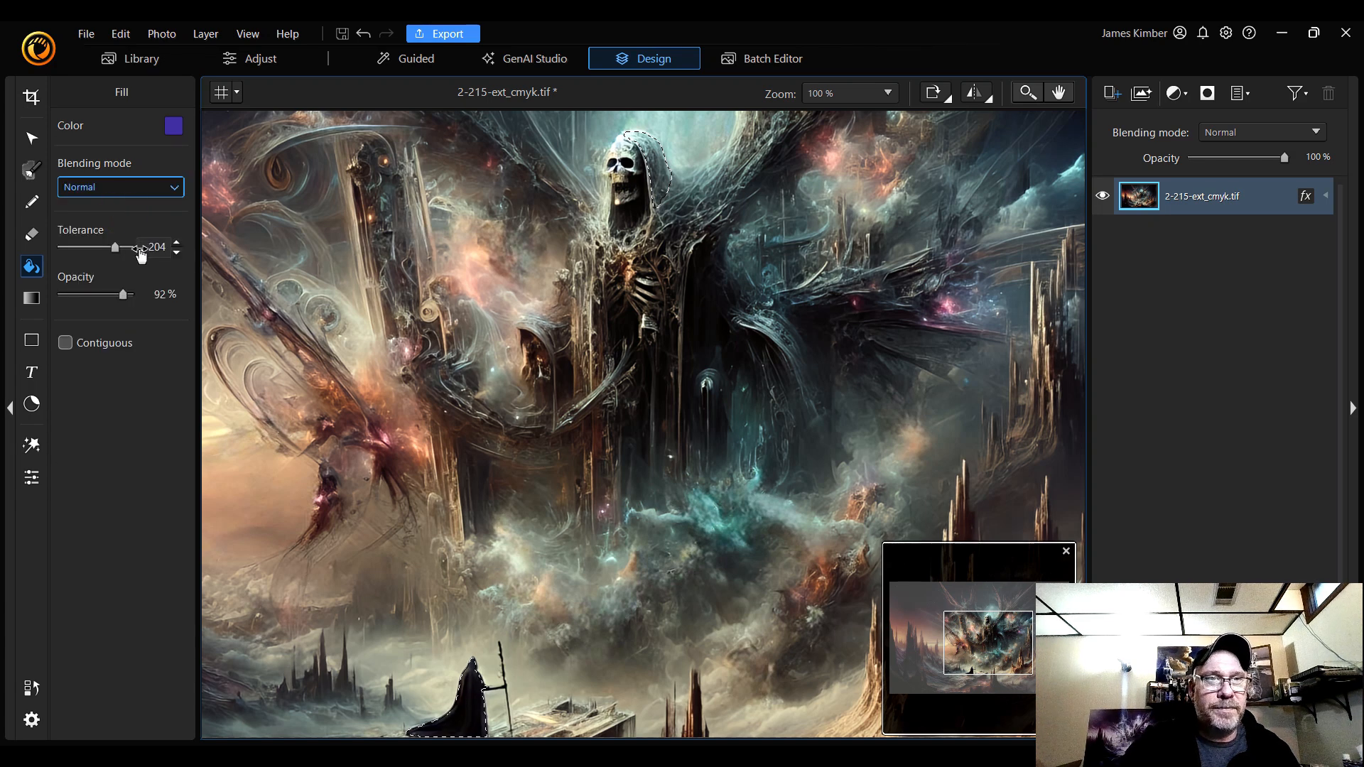
pyautogui.moveTo(123, 294); pyautogui.dragTo(118, 294)
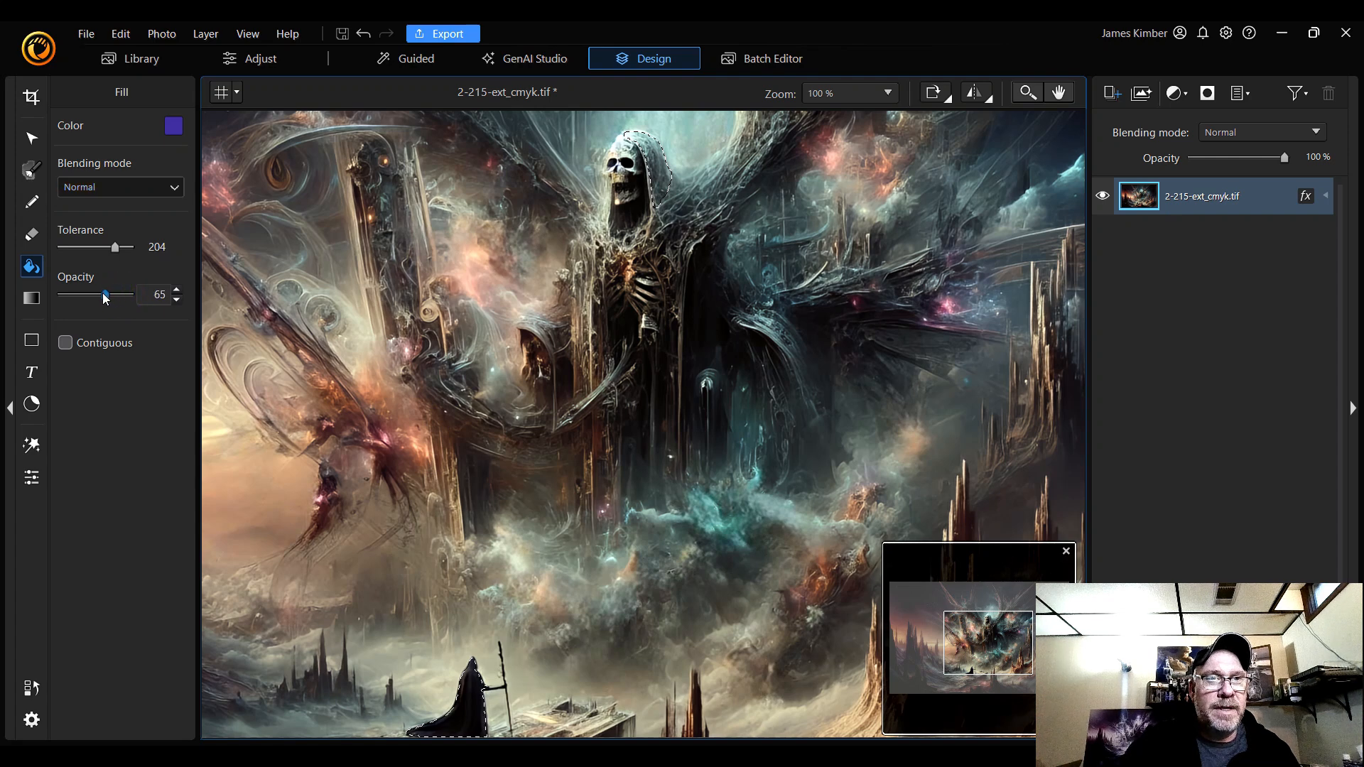
pyautogui.moveTo(101, 293); pyautogui.dragTo(100, 292)
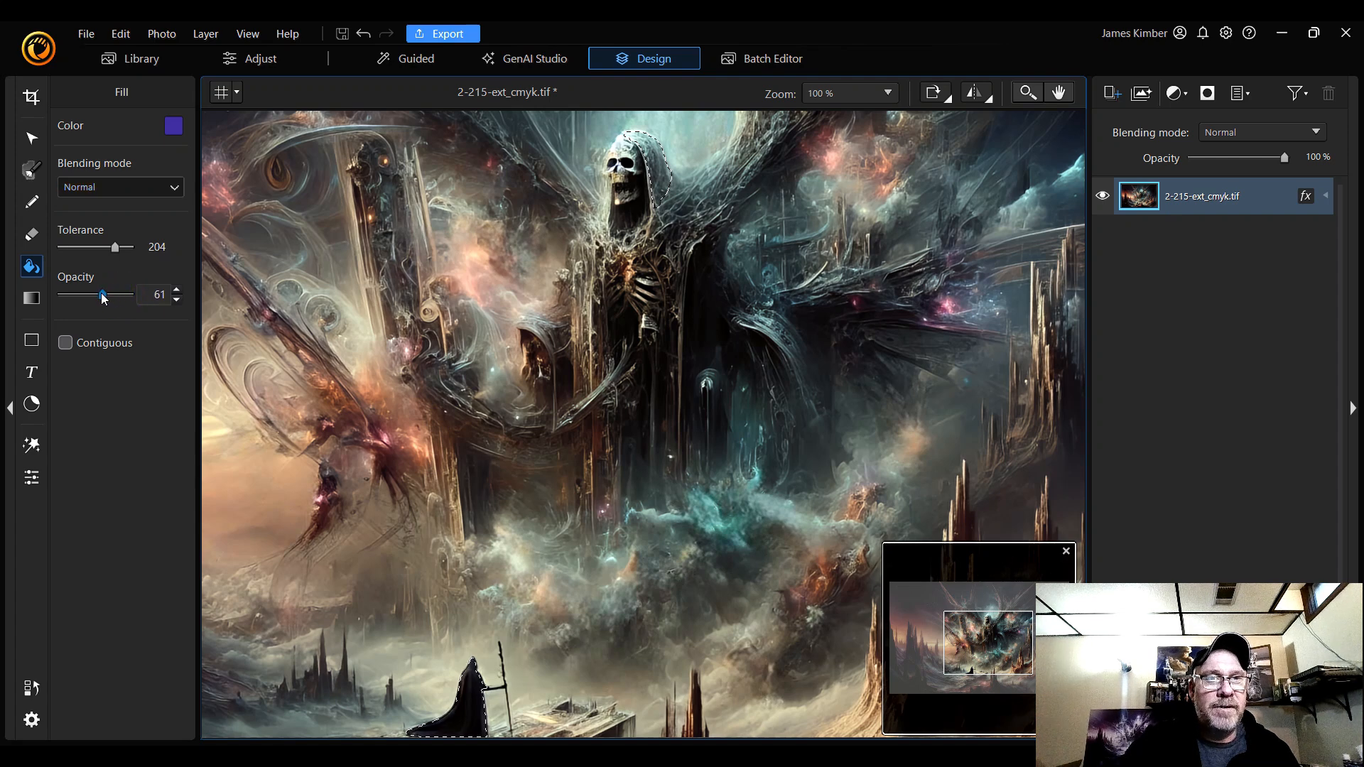
pyautogui.click(176, 299)
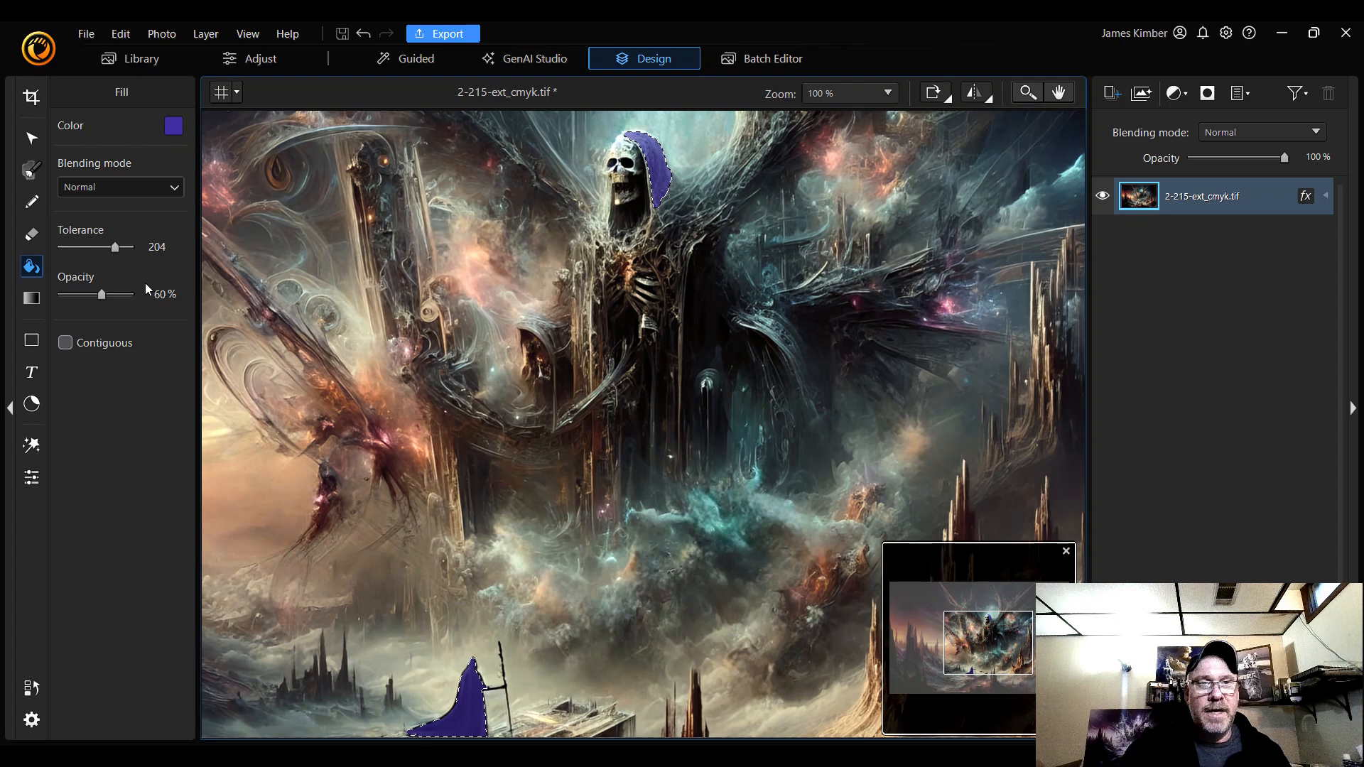
pyautogui.click(102, 342)
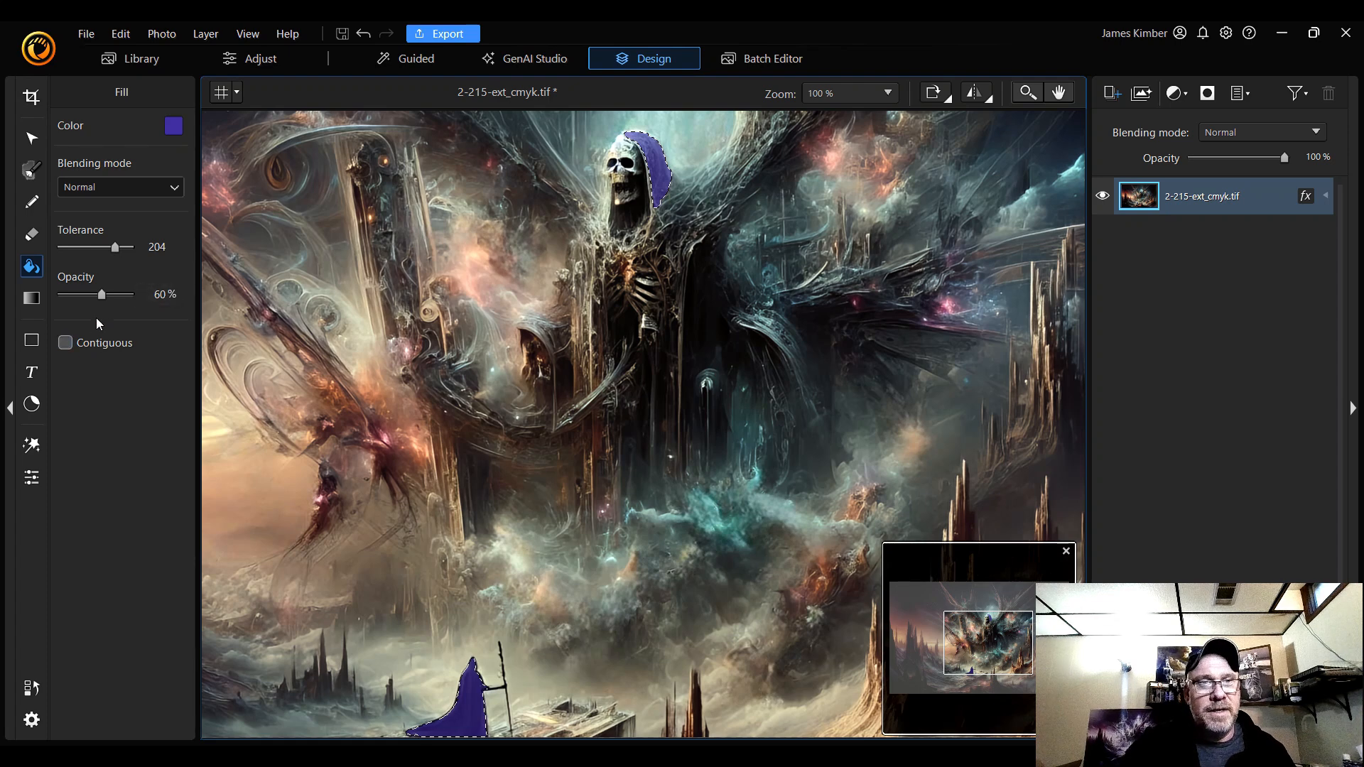
# - Try a purple fill in Dissolve blending mode on the cloak and hood, and undo it
pyautogui.click(117, 186)
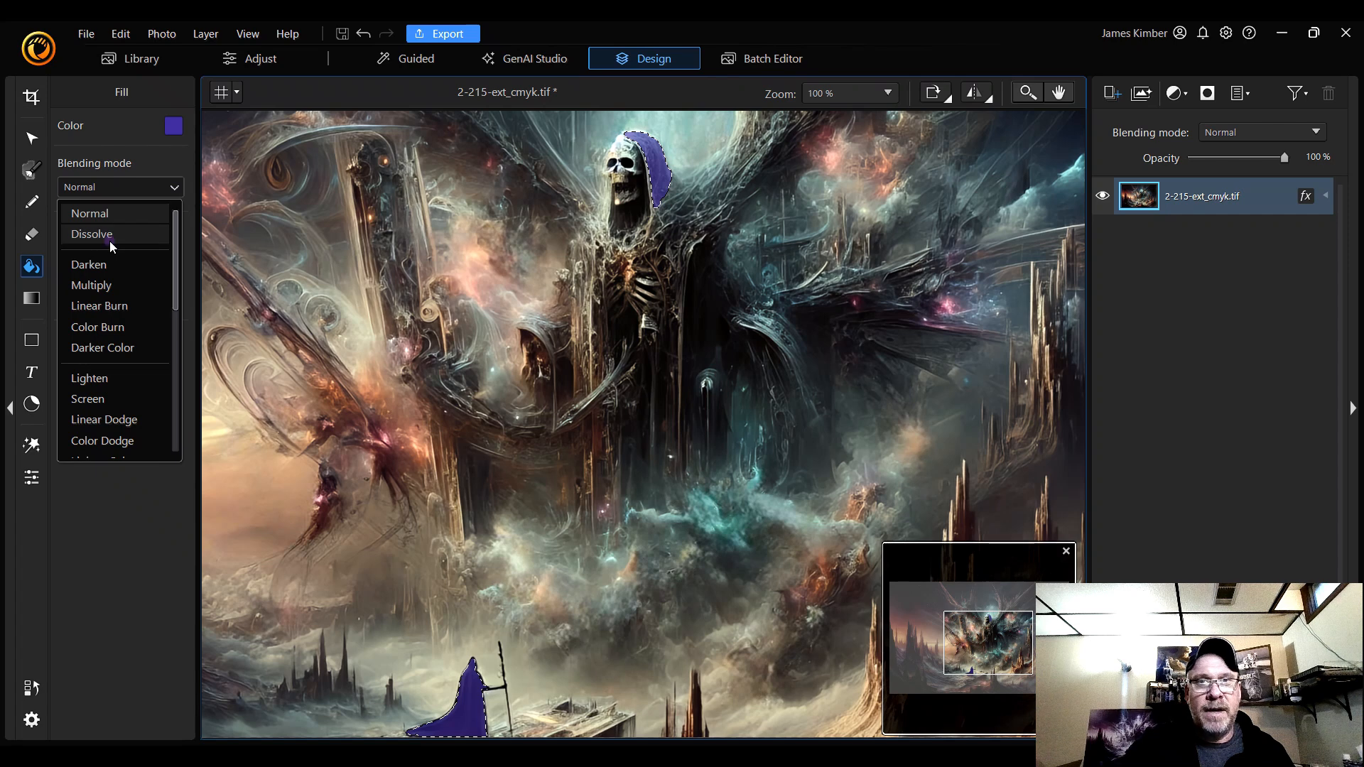
pyautogui.click(110, 242)
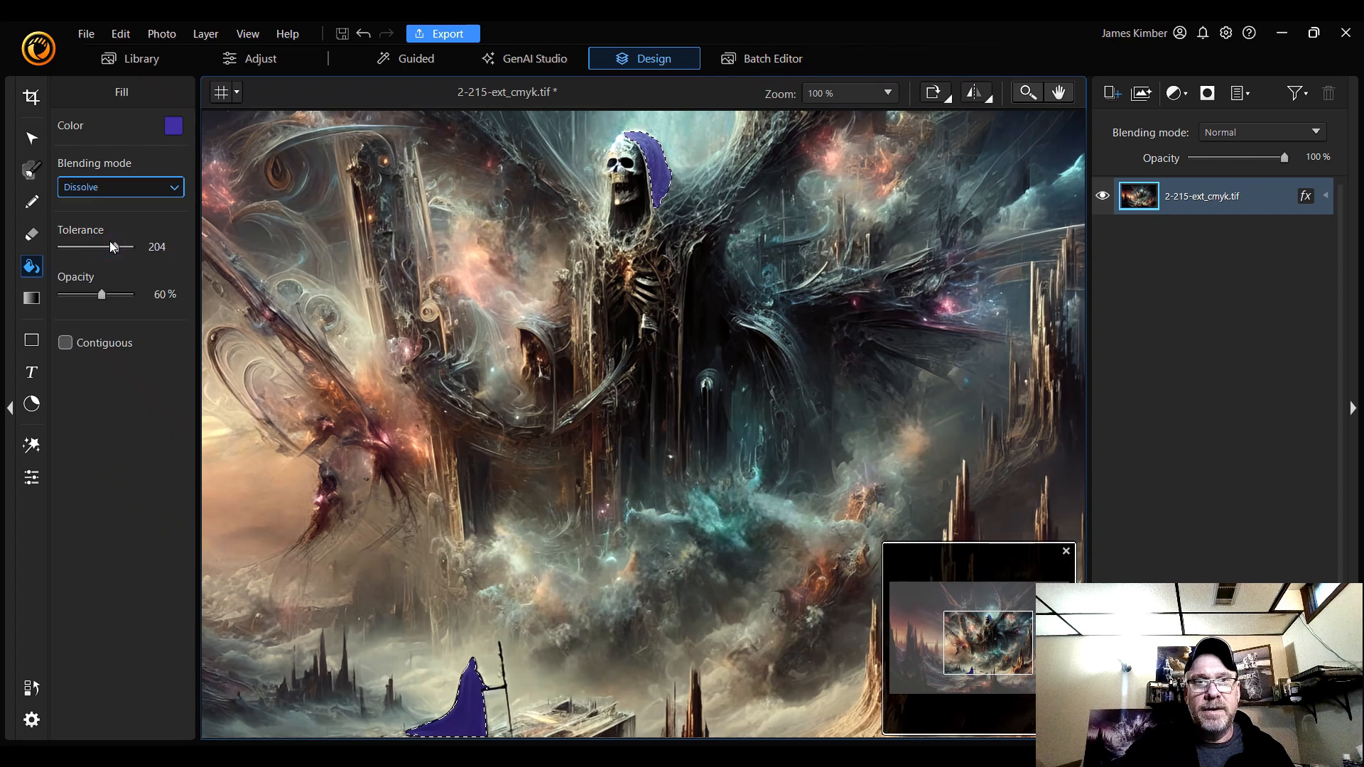
pyautogui.click(166, 192)
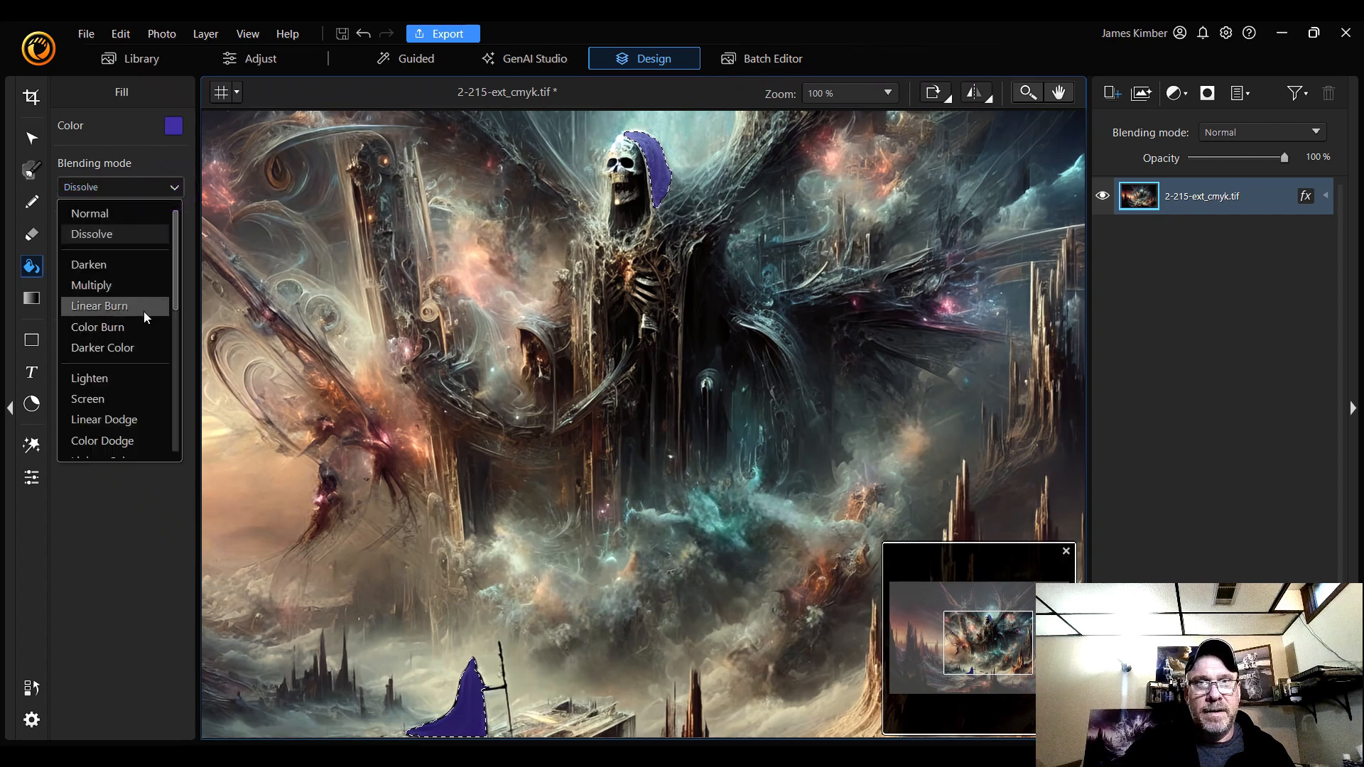
pyautogui.click(132, 425)
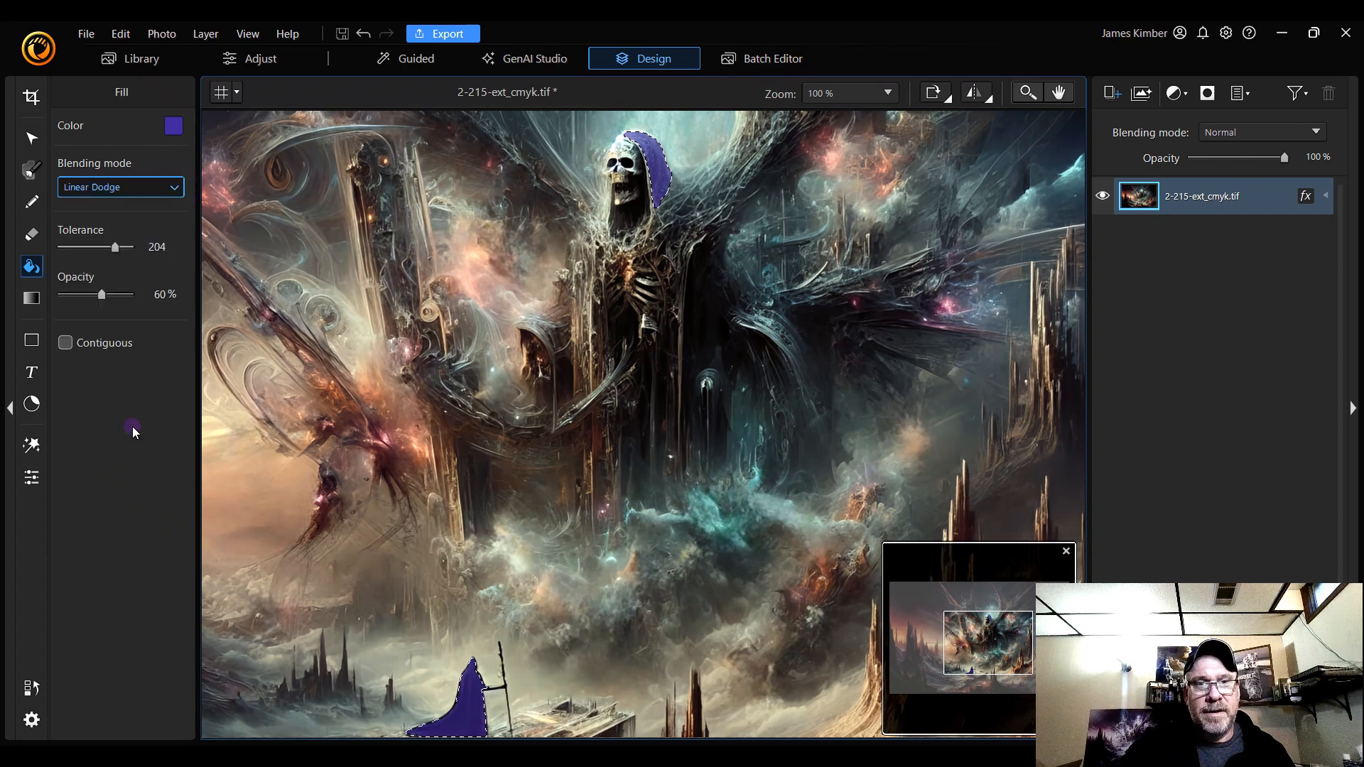
pyautogui.click(153, 195)
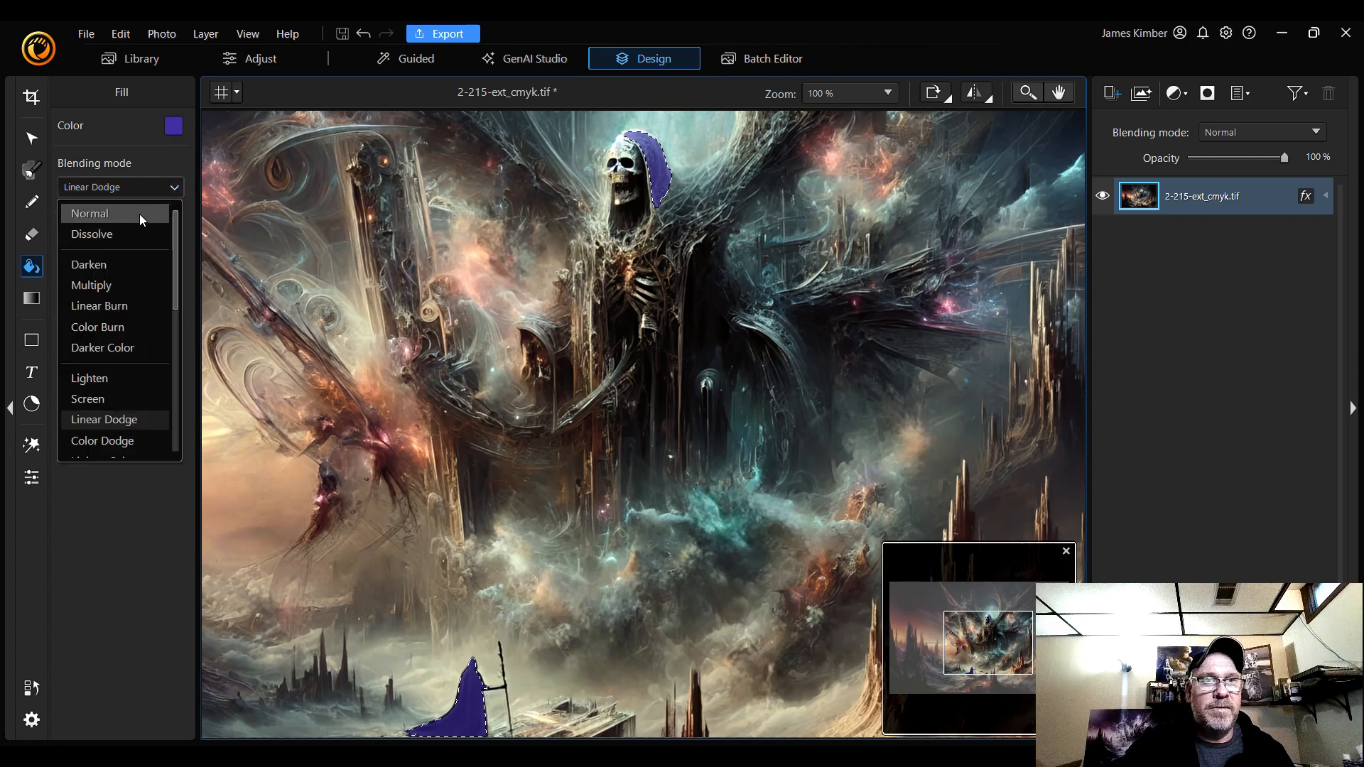
pyautogui.click(136, 240)
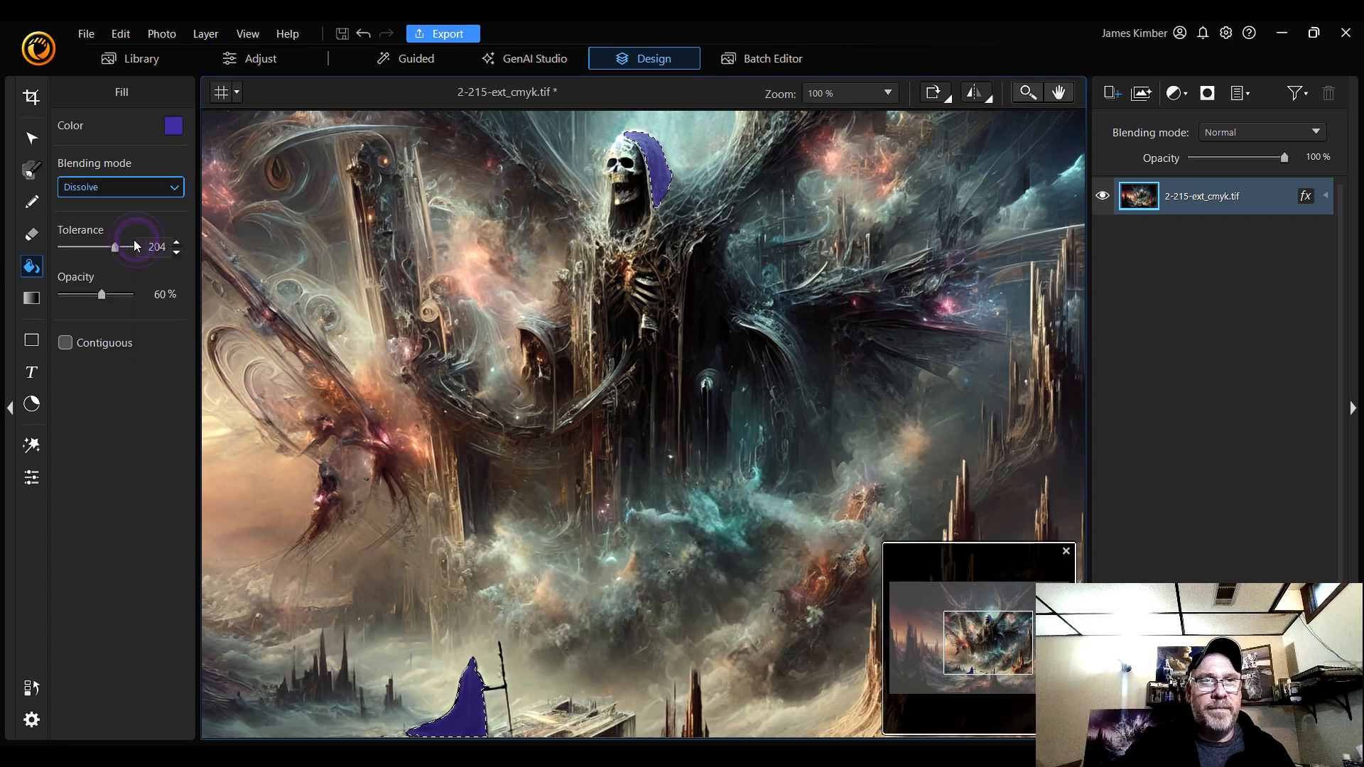
pyautogui.click(364, 37)
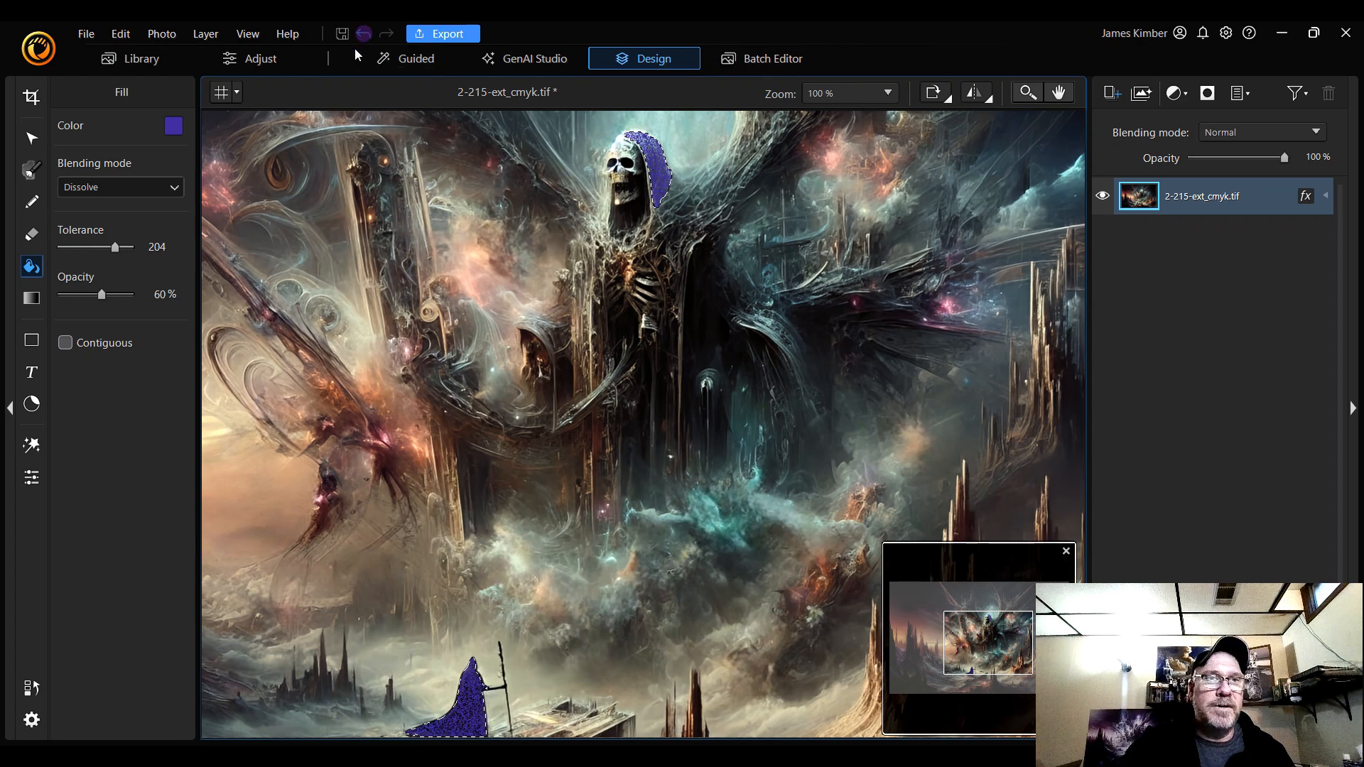
# - Try a purple fill in Darken blending mode on the selected hood and cloak, and undo it
pyautogui.click(159, 186)
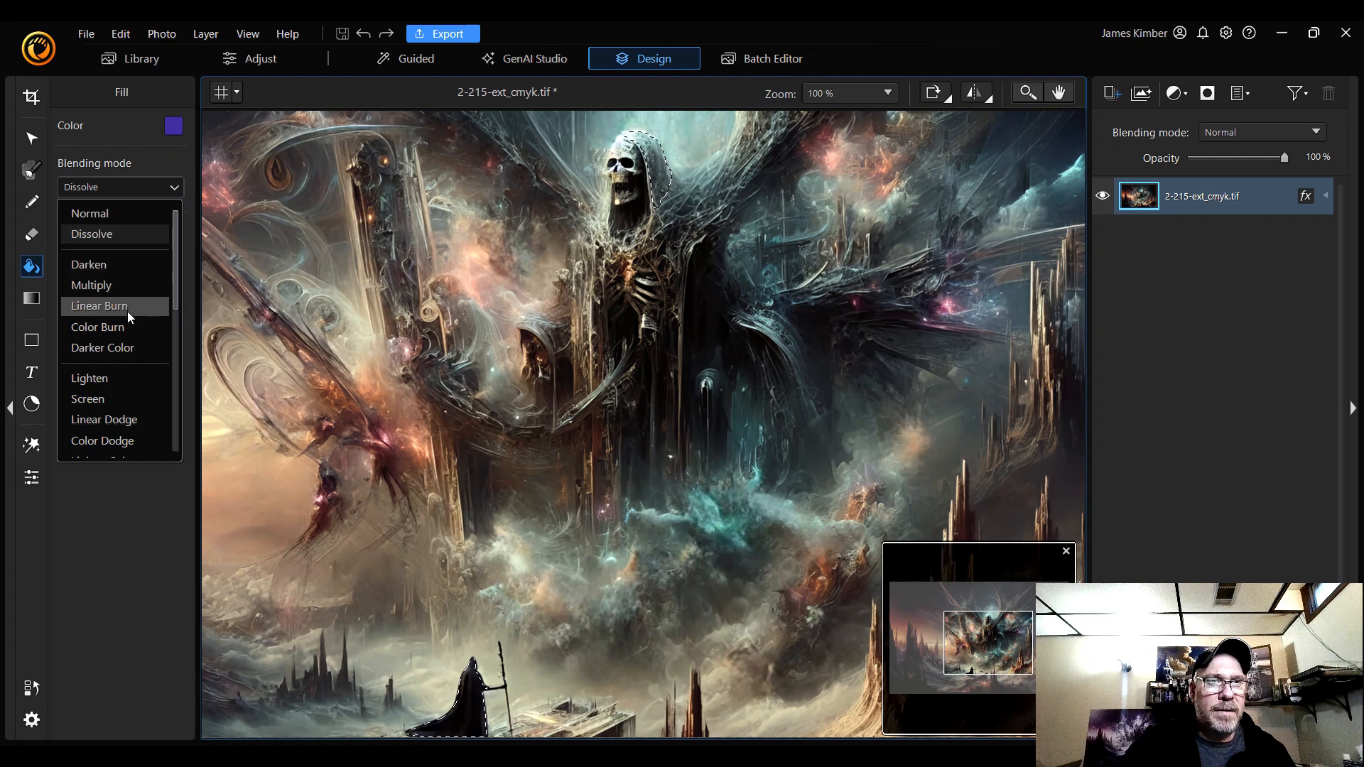
pyautogui.click(135, 267)
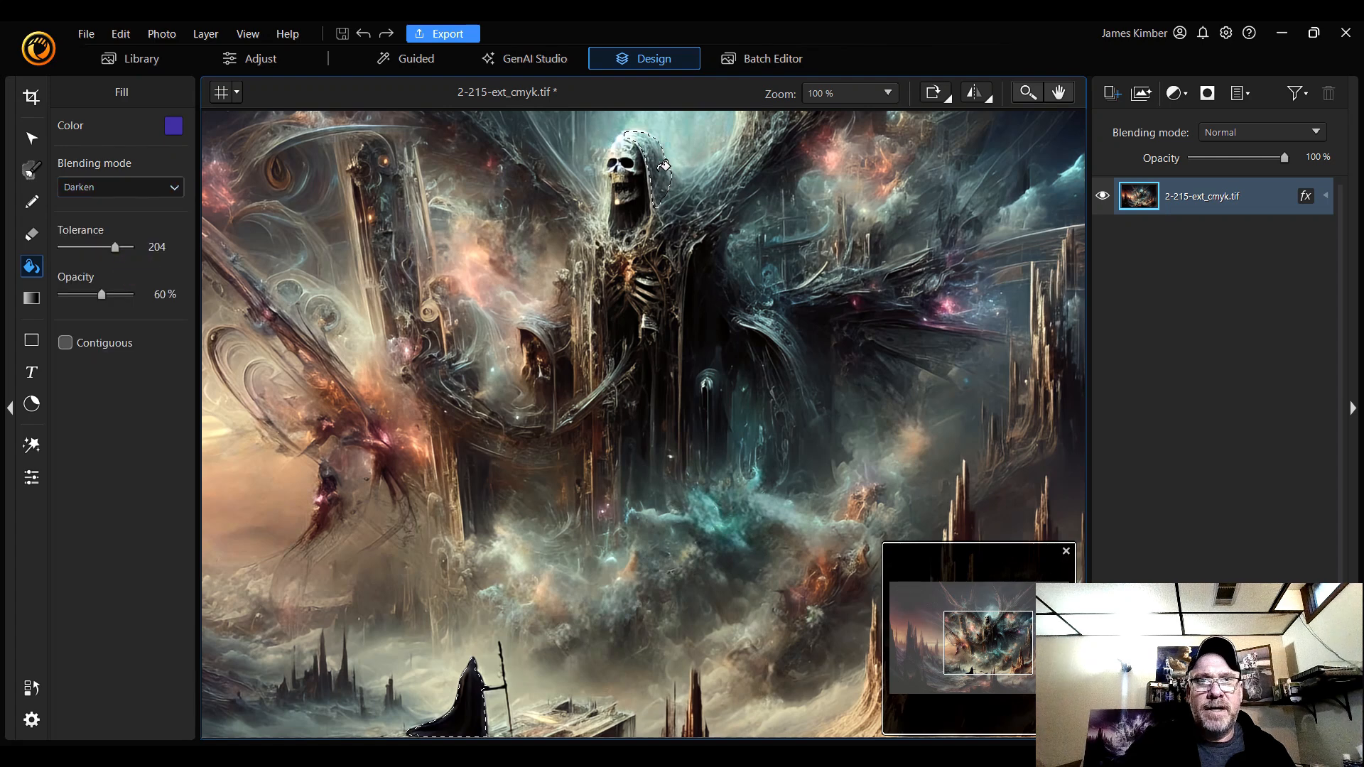
pyautogui.click(663, 166)
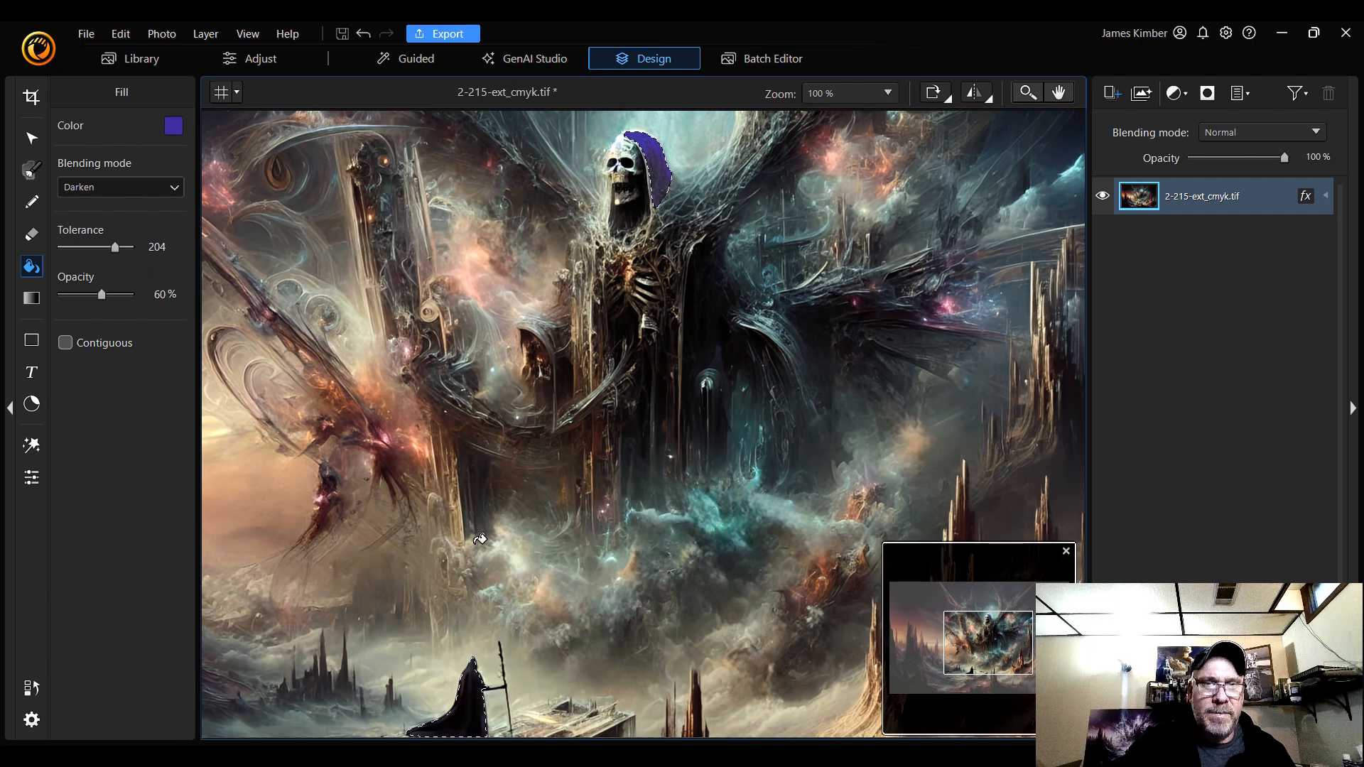
pyautogui.click(364, 34)
pyautogui.click(364, 34)
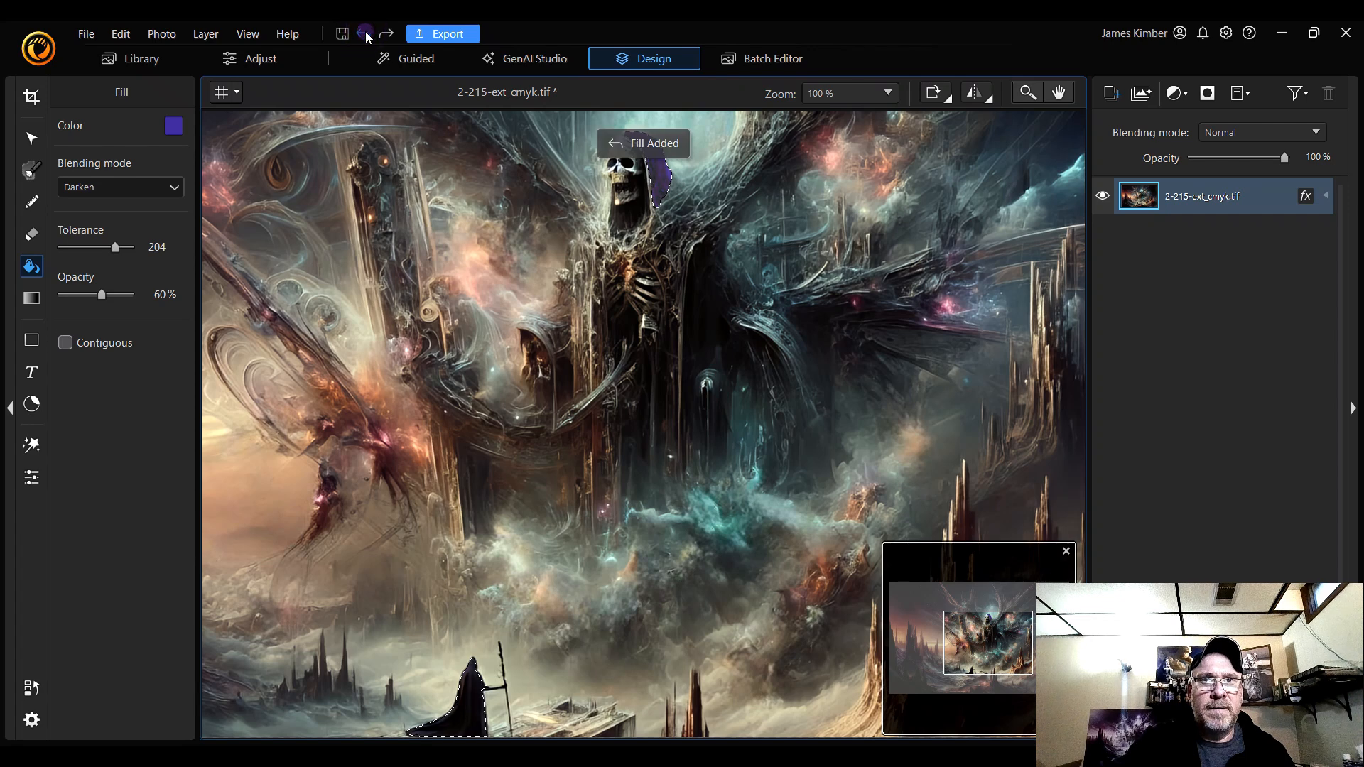
pyautogui.click(364, 34)
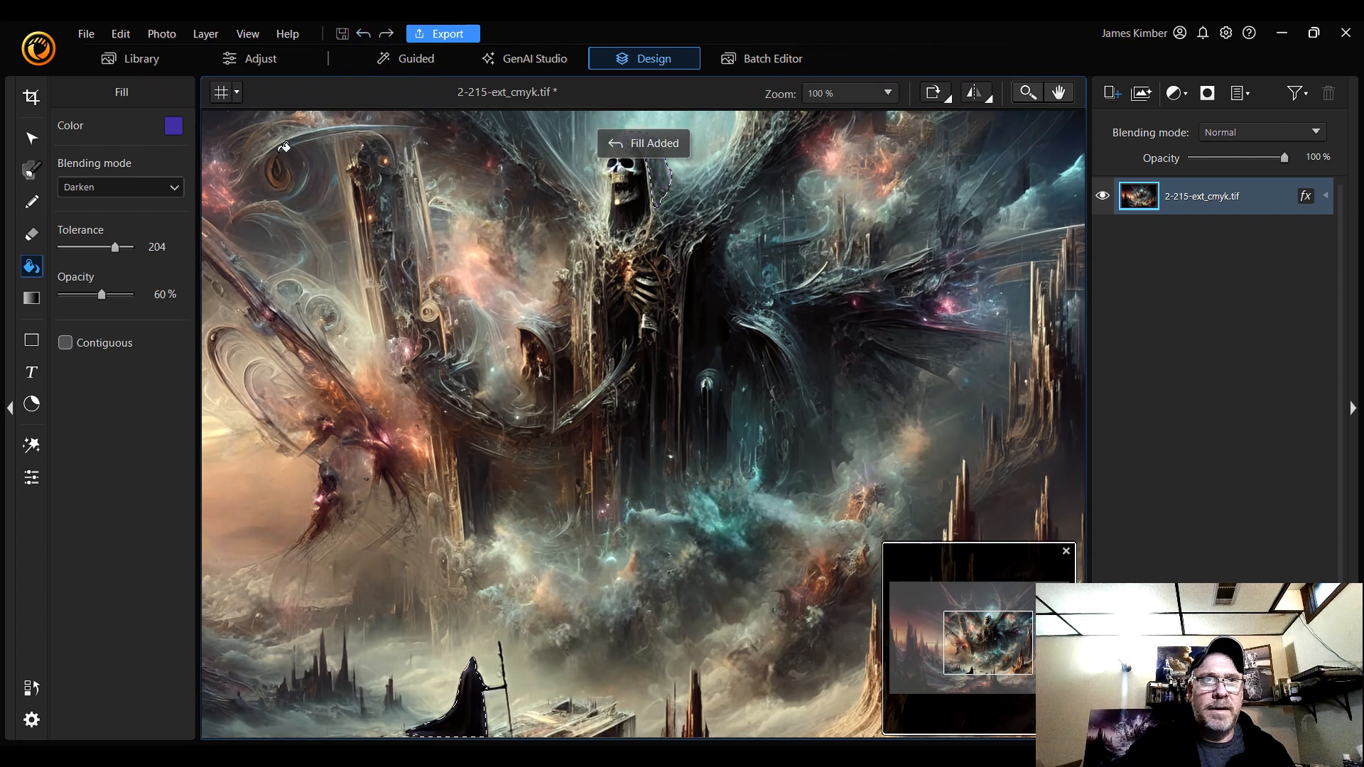
# - Try the purple fill in Multiply blending mode on the selected areas and undo it
pyautogui.click(168, 189)
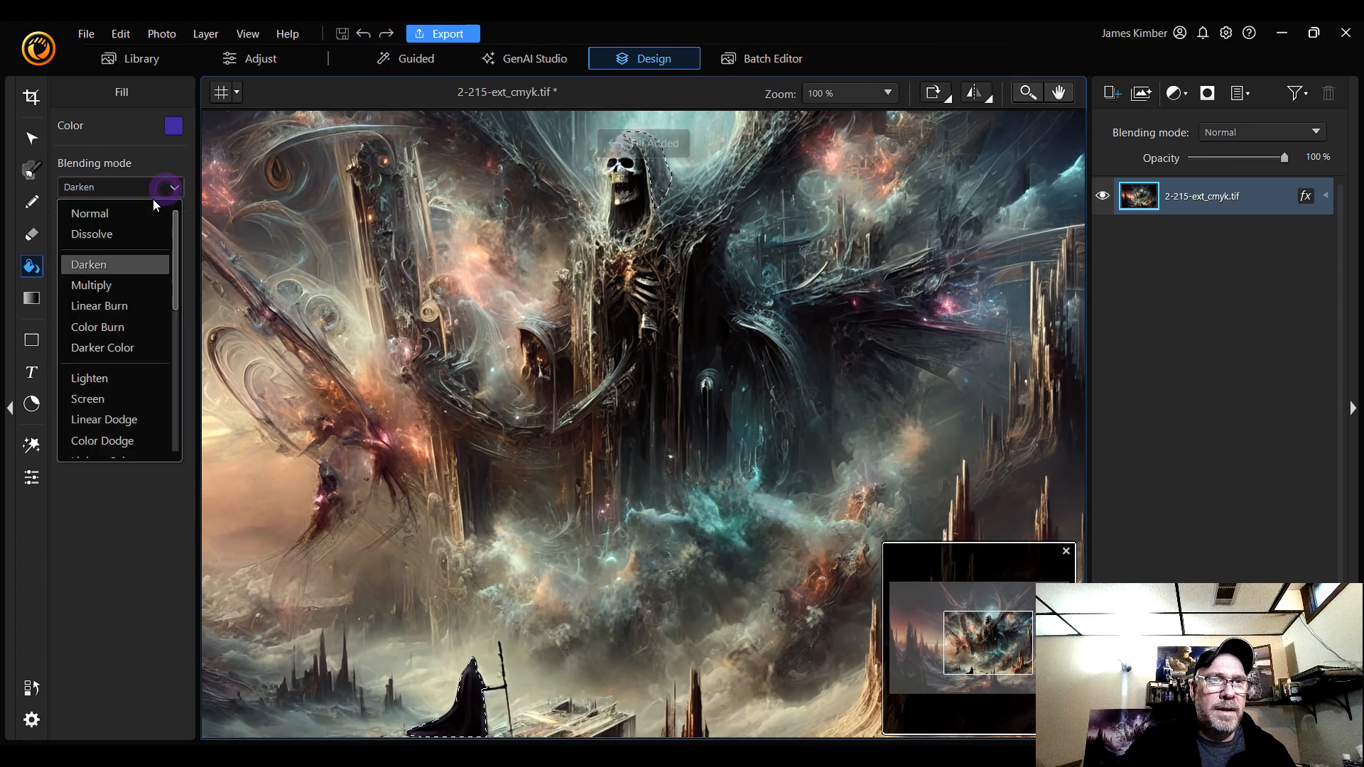
pyautogui.click(115, 288)
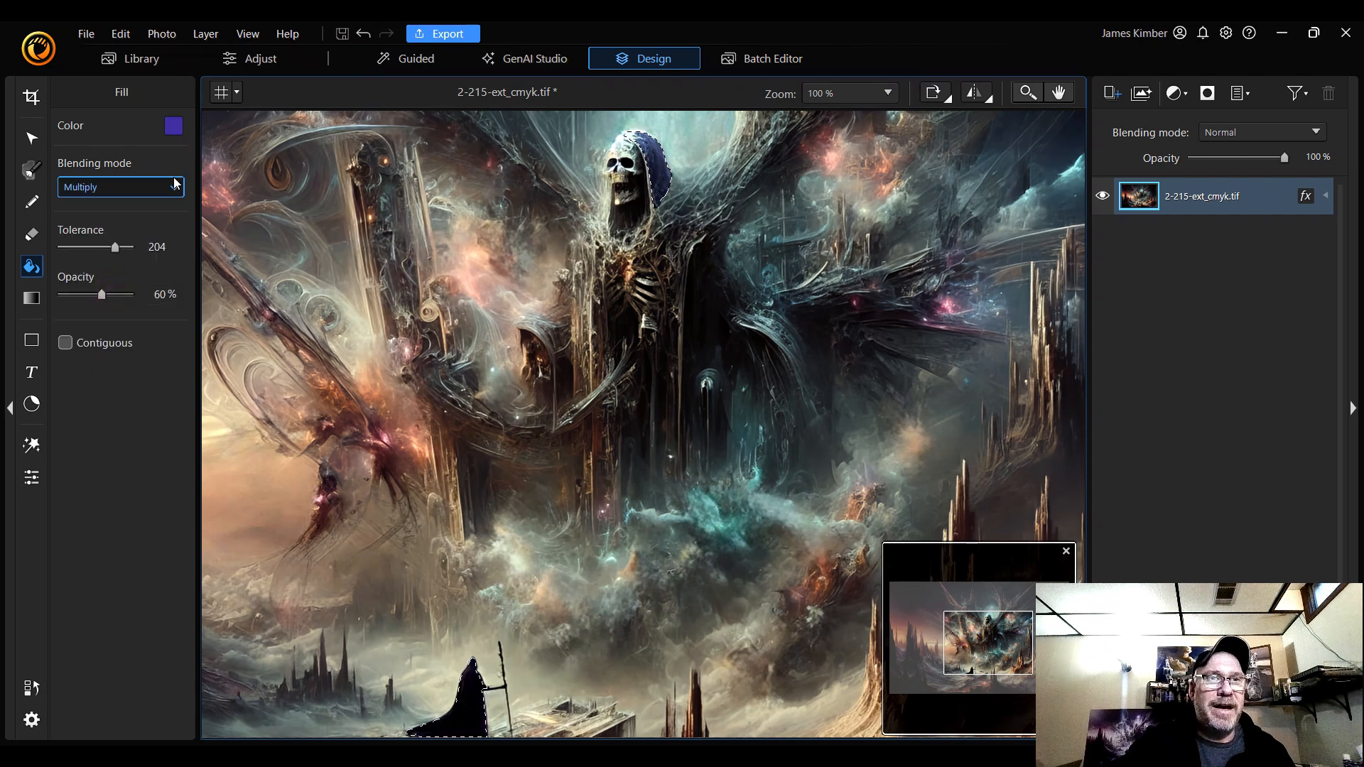
pyautogui.click(364, 34)
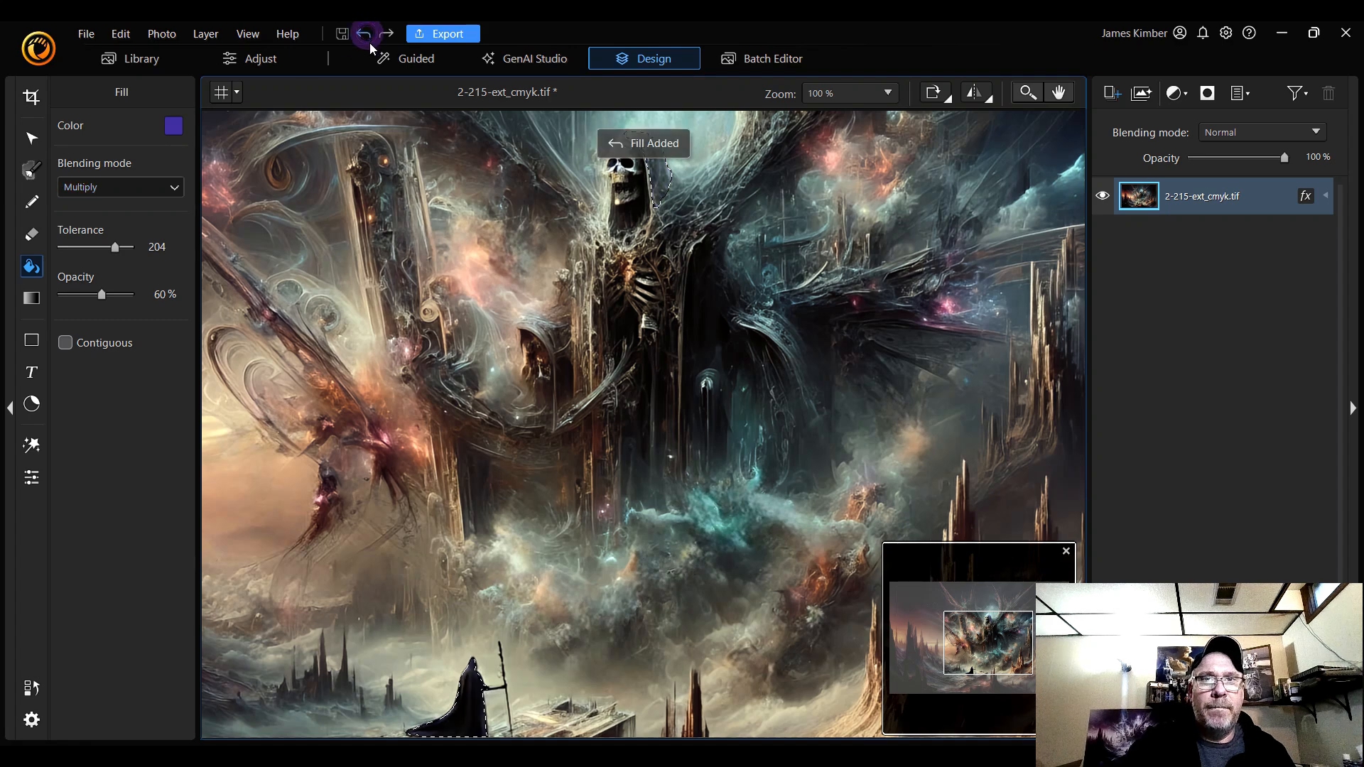
# - Try the purple fill in Lighten blending mode on the selected cloak and hood, and undo it
pyautogui.click(169, 186)
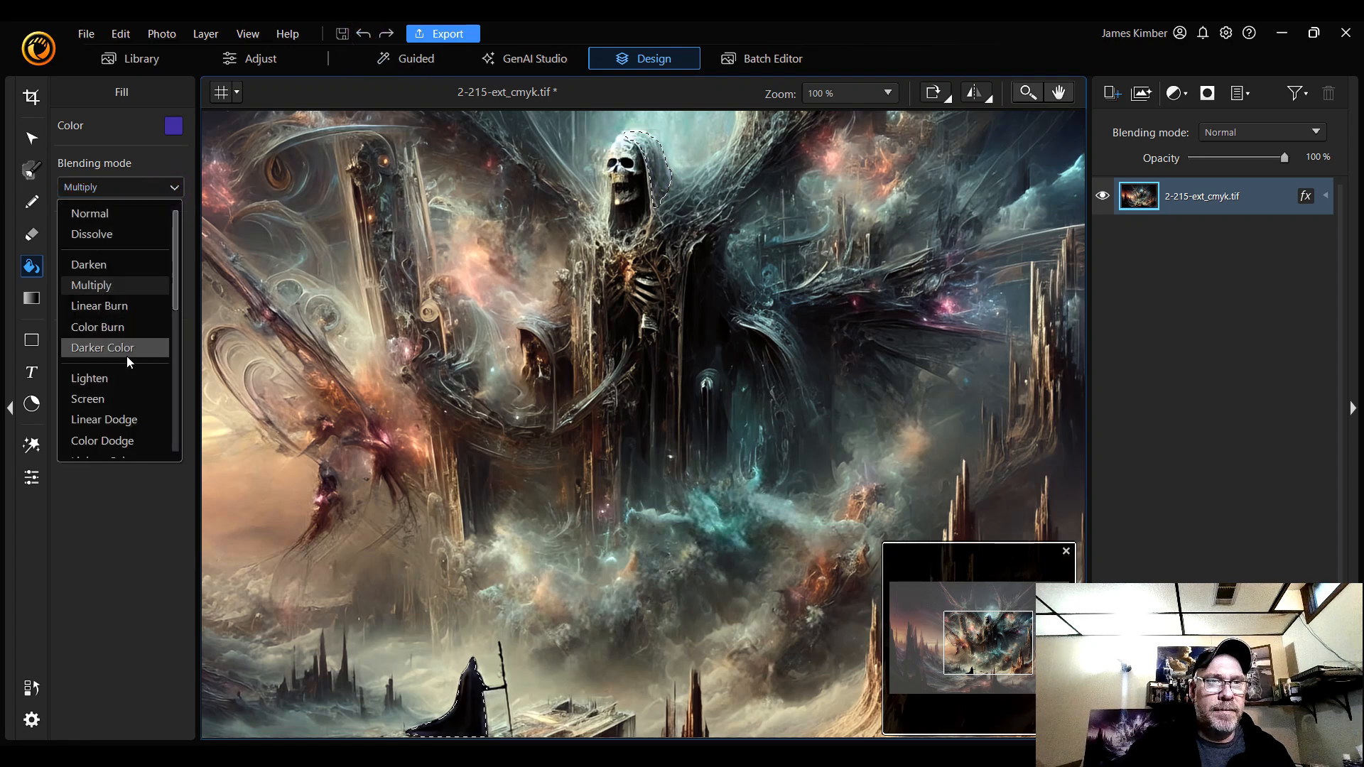
pyautogui.scroll(-3, 126, 356)
pyautogui.click(130, 251)
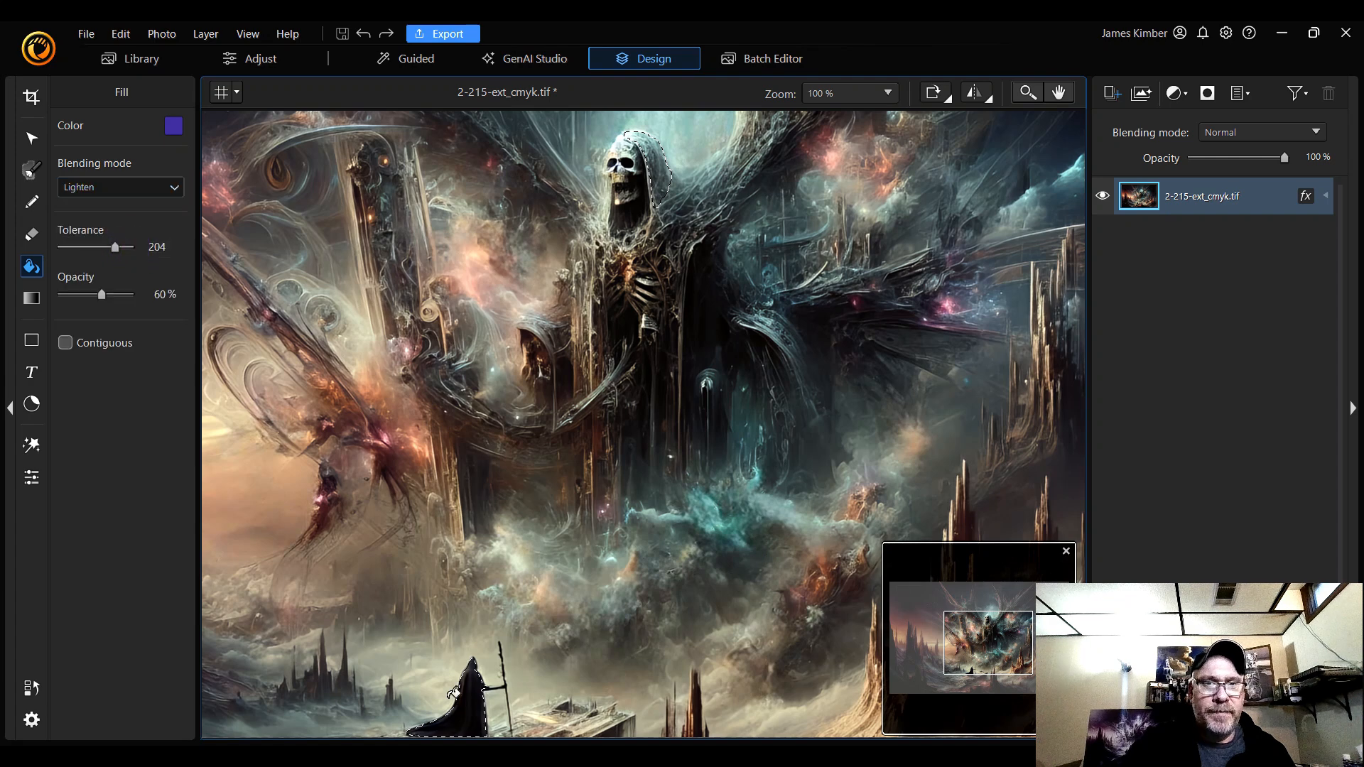
pyautogui.click(472, 712)
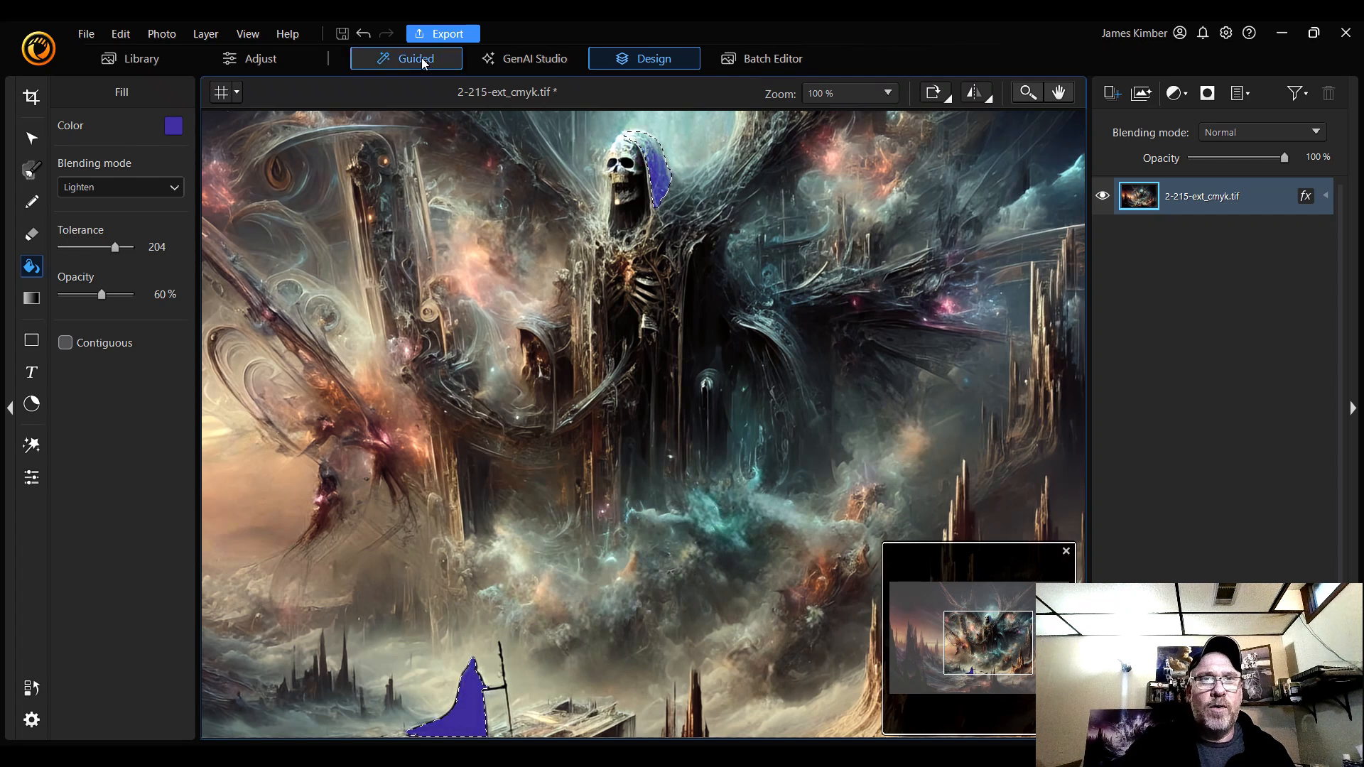
pyautogui.click(363, 34)
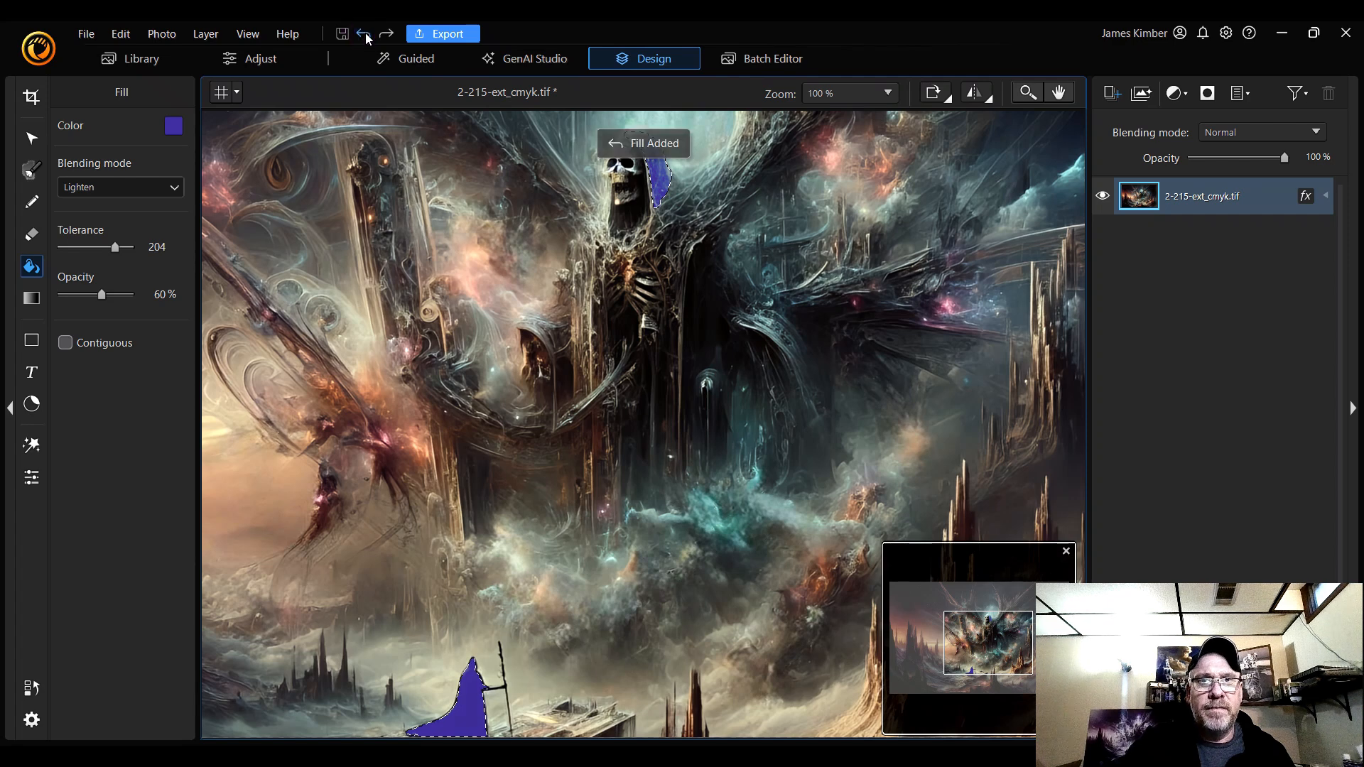
pyautogui.click(363, 34)
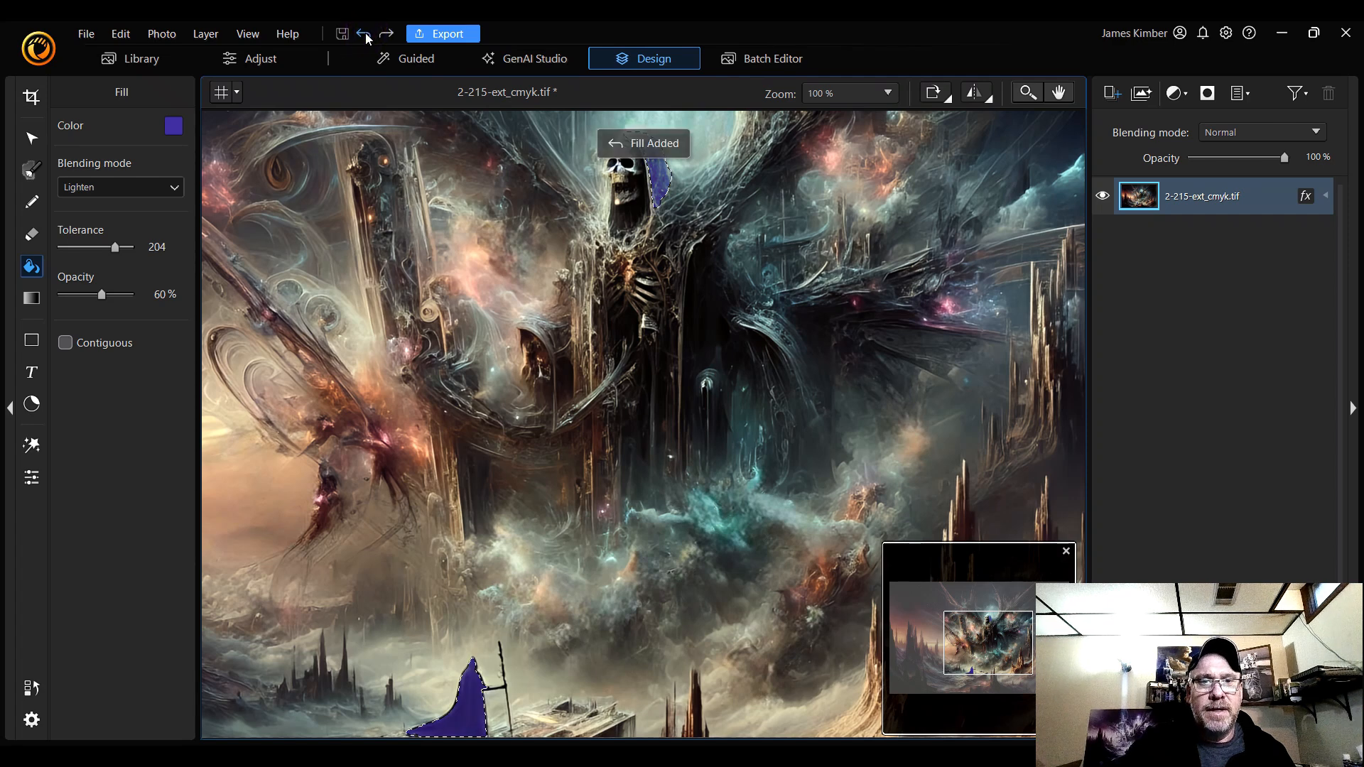
# - Try the purple fill in Vivid Light blending mode on the cloak and hood, and undo it
pyautogui.click(161, 188)
pyautogui.scroll(-5, 112, 364)
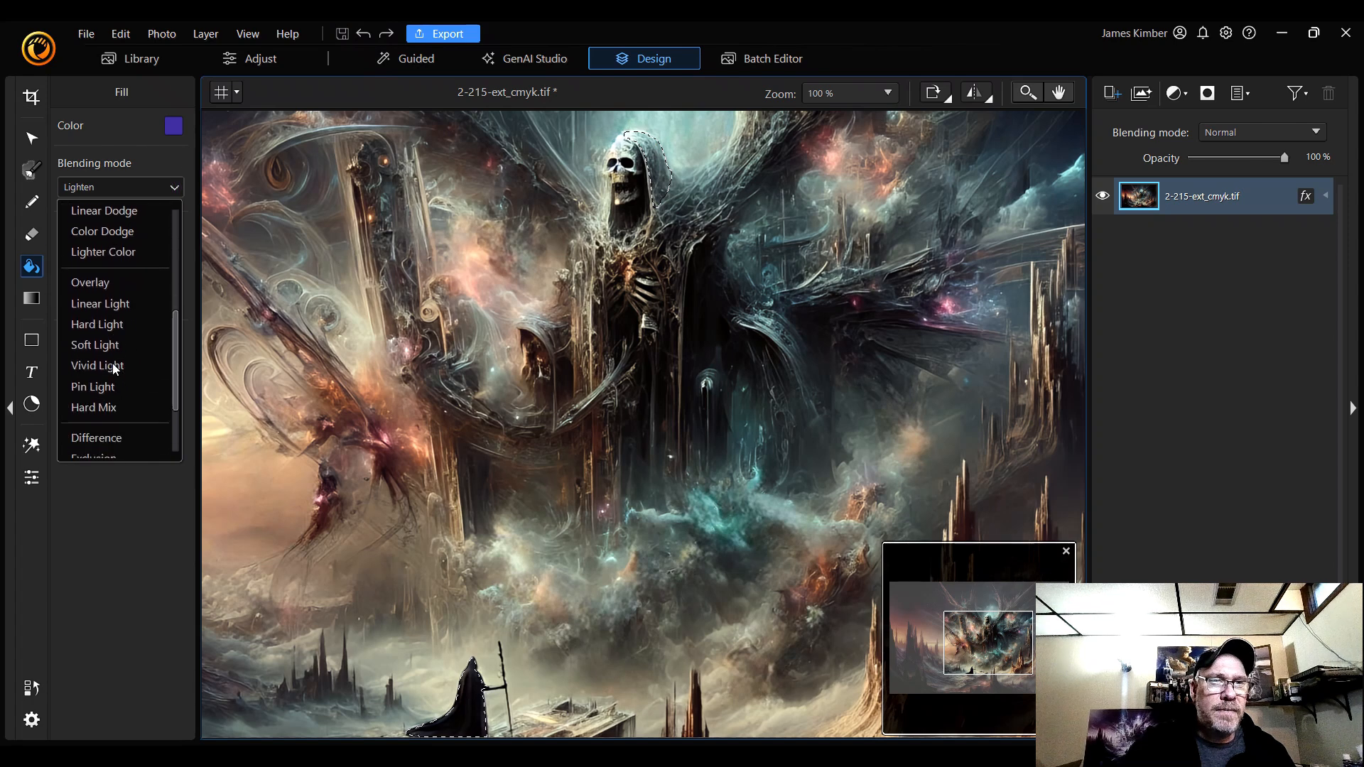
pyautogui.scroll(3, 112, 364)
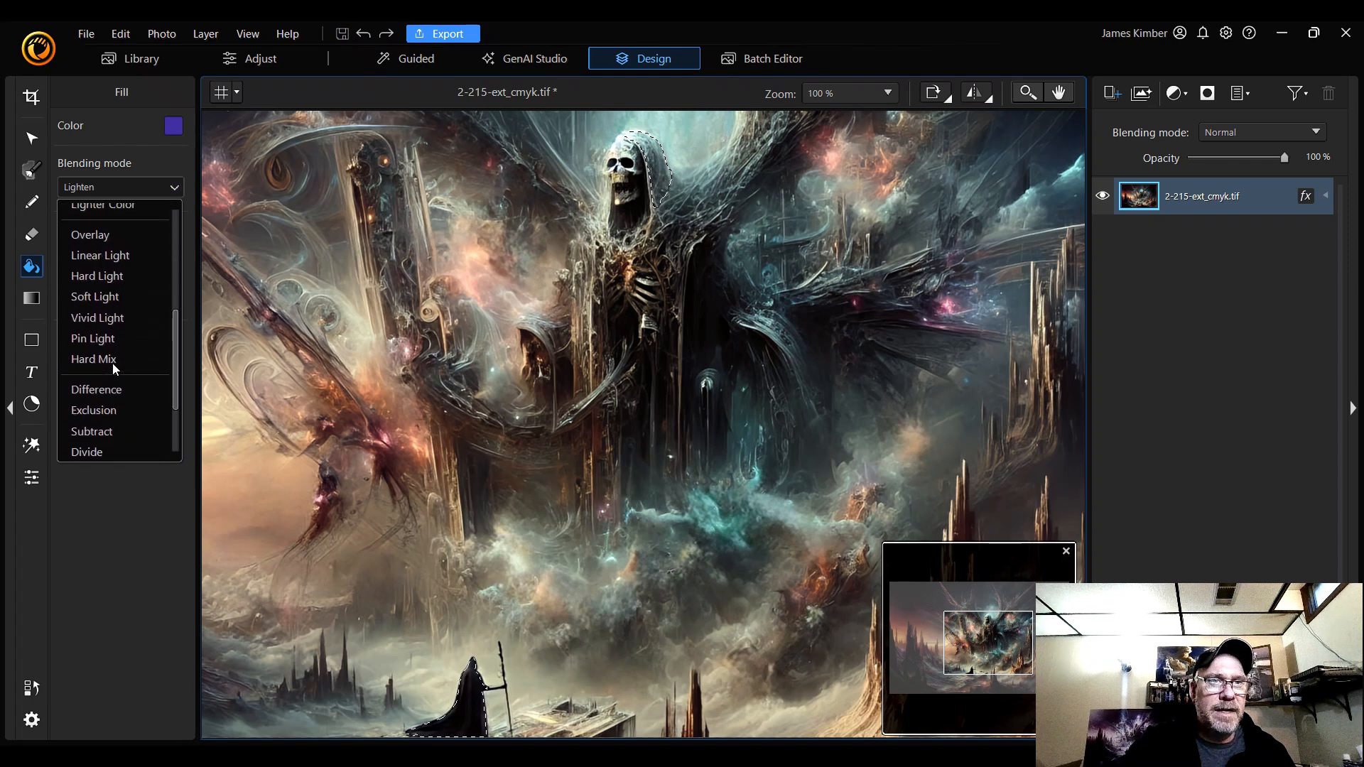
pyautogui.click(125, 323)
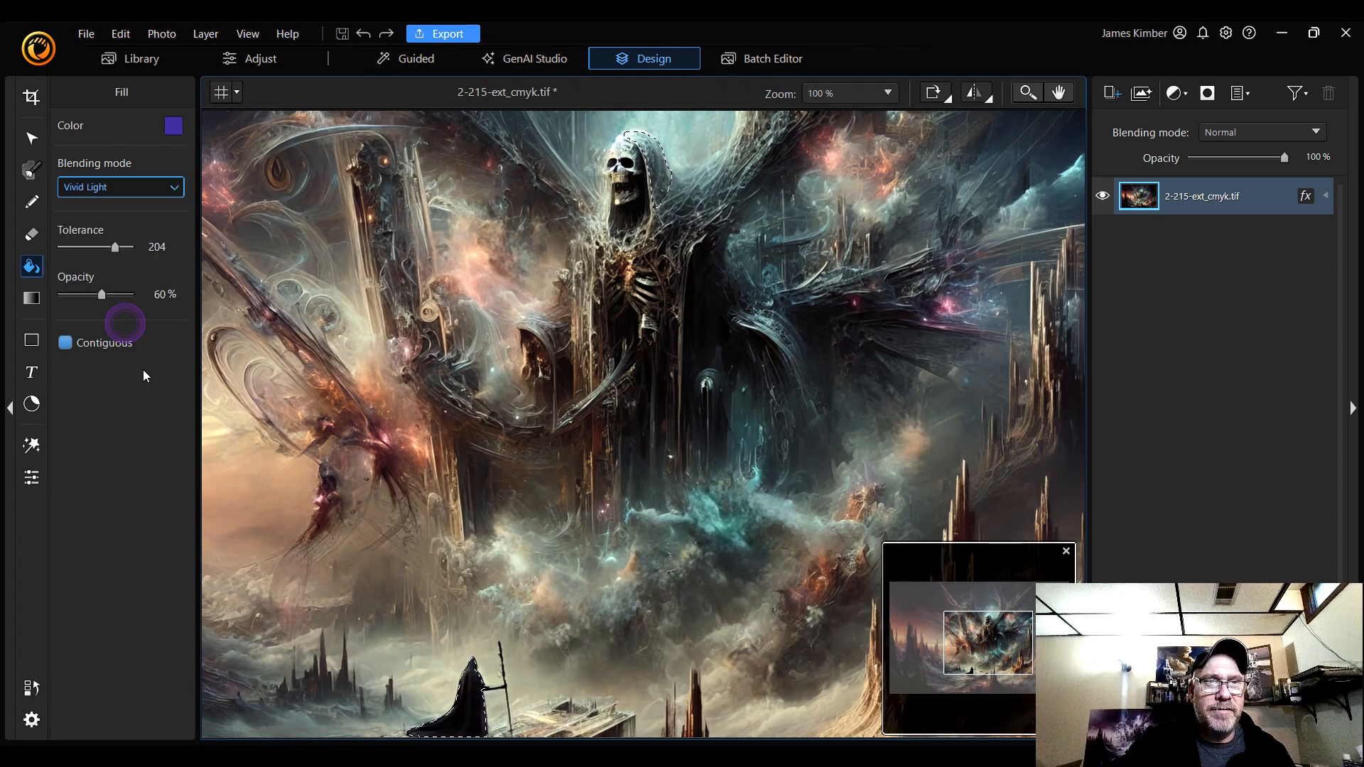
pyautogui.click(474, 707)
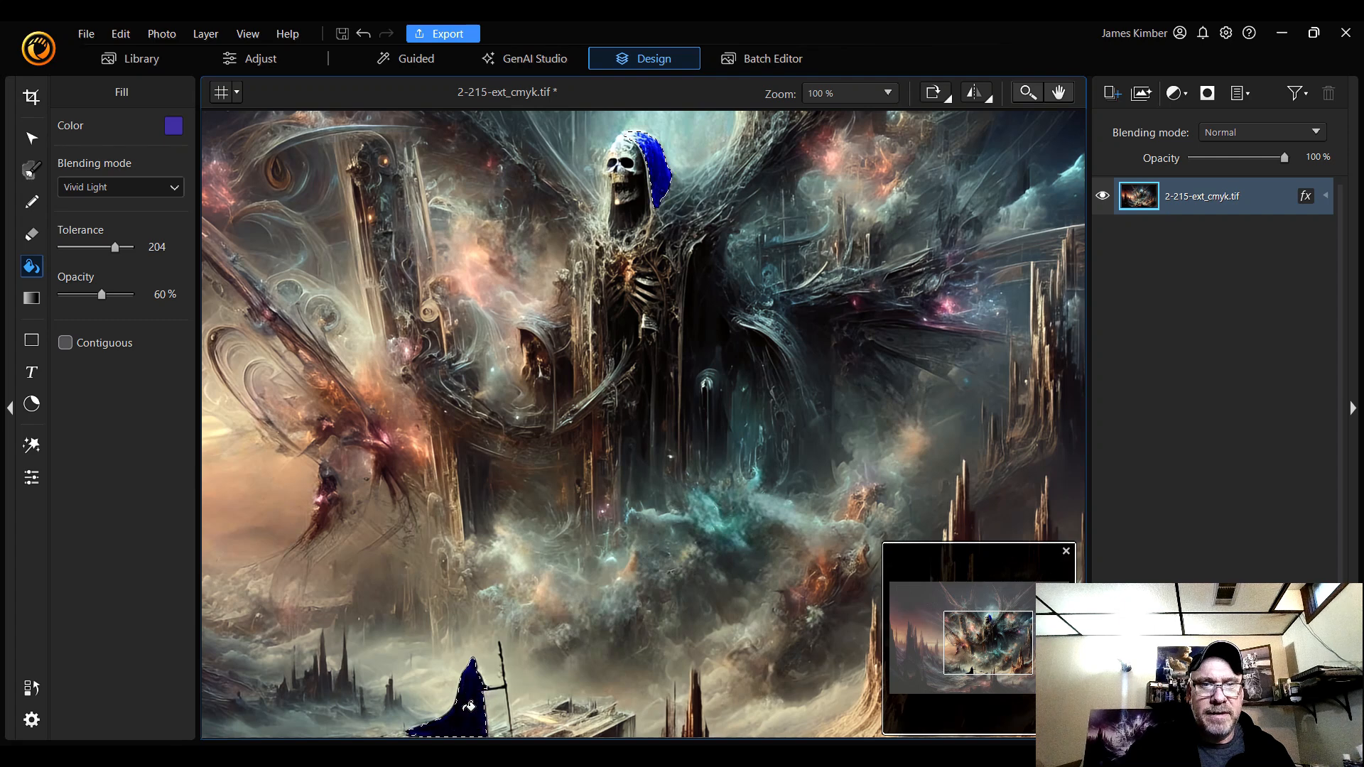
pyautogui.click(366, 33)
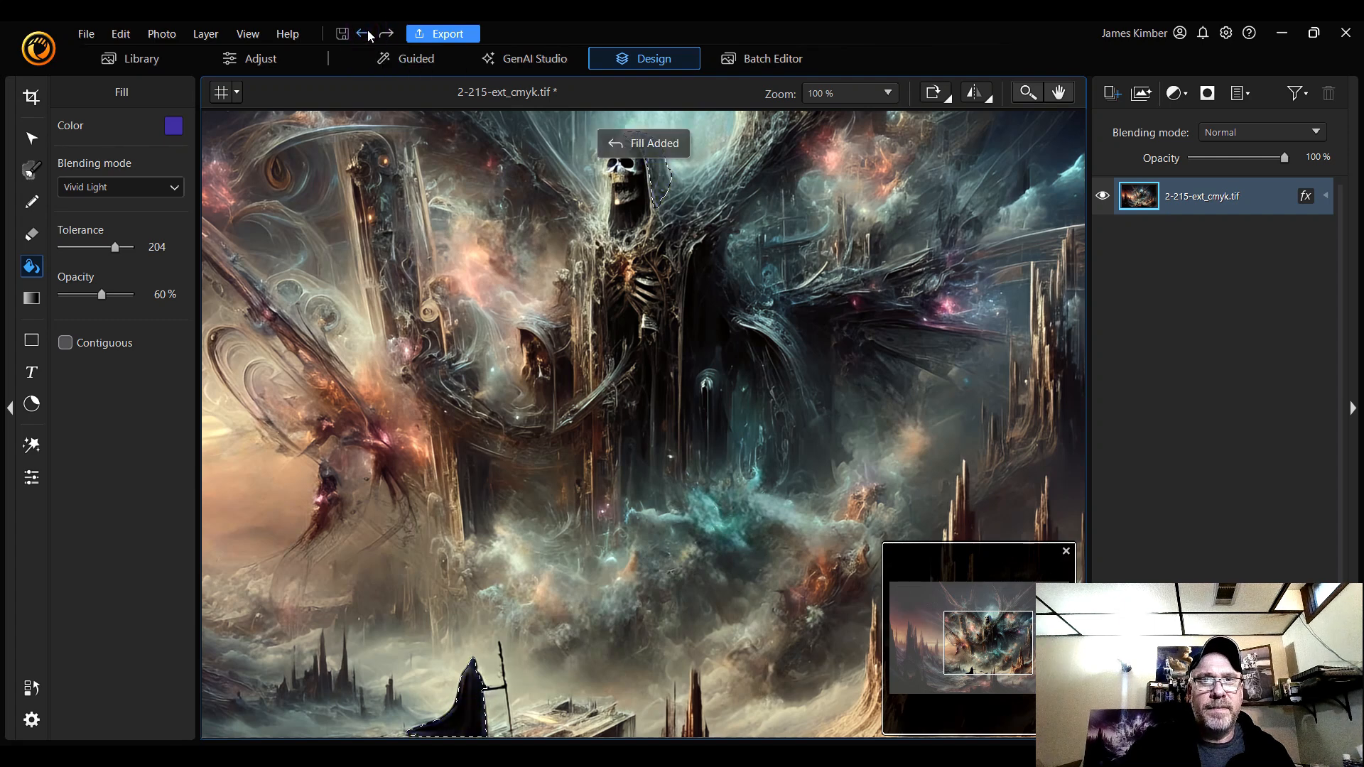
# - Try the purple fill in Hard Light blending mode on the selected areas, and undo it
pyautogui.click(127, 188)
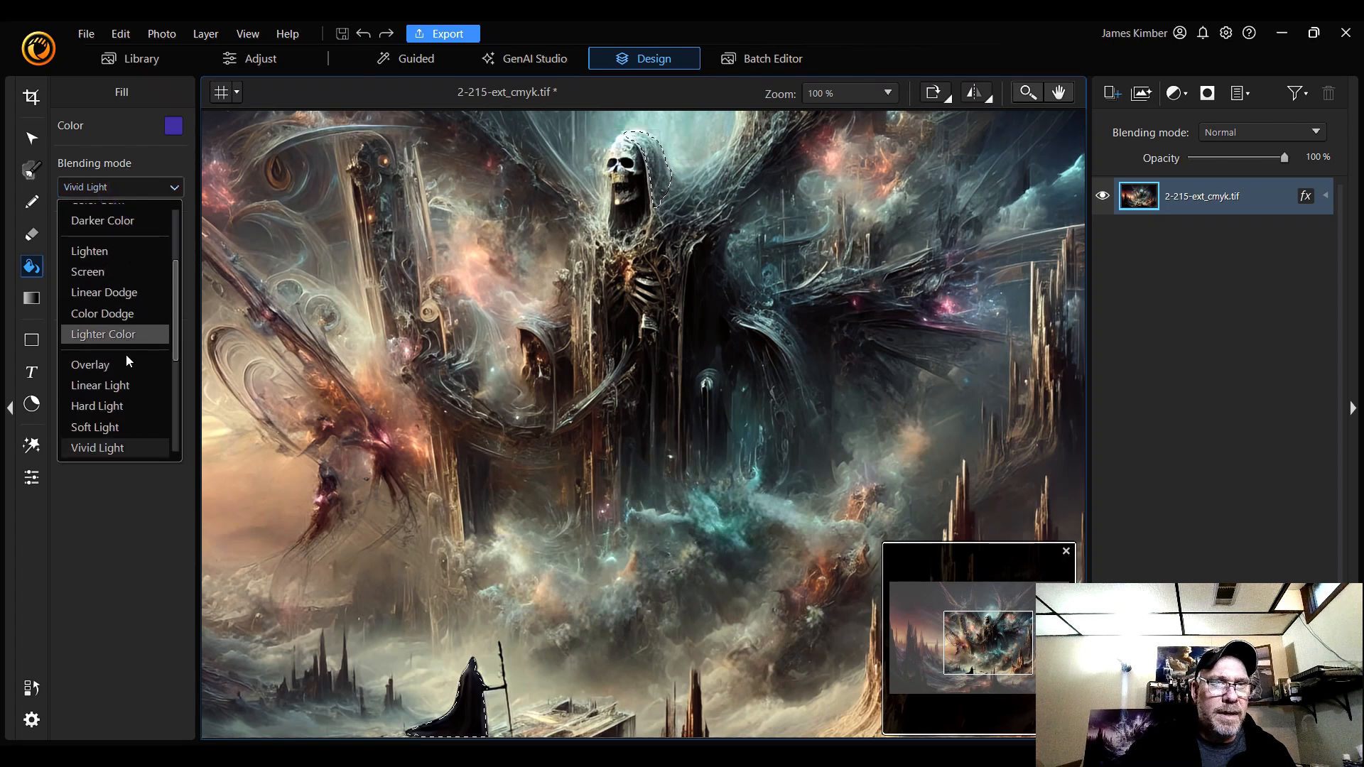
pyautogui.click(123, 403)
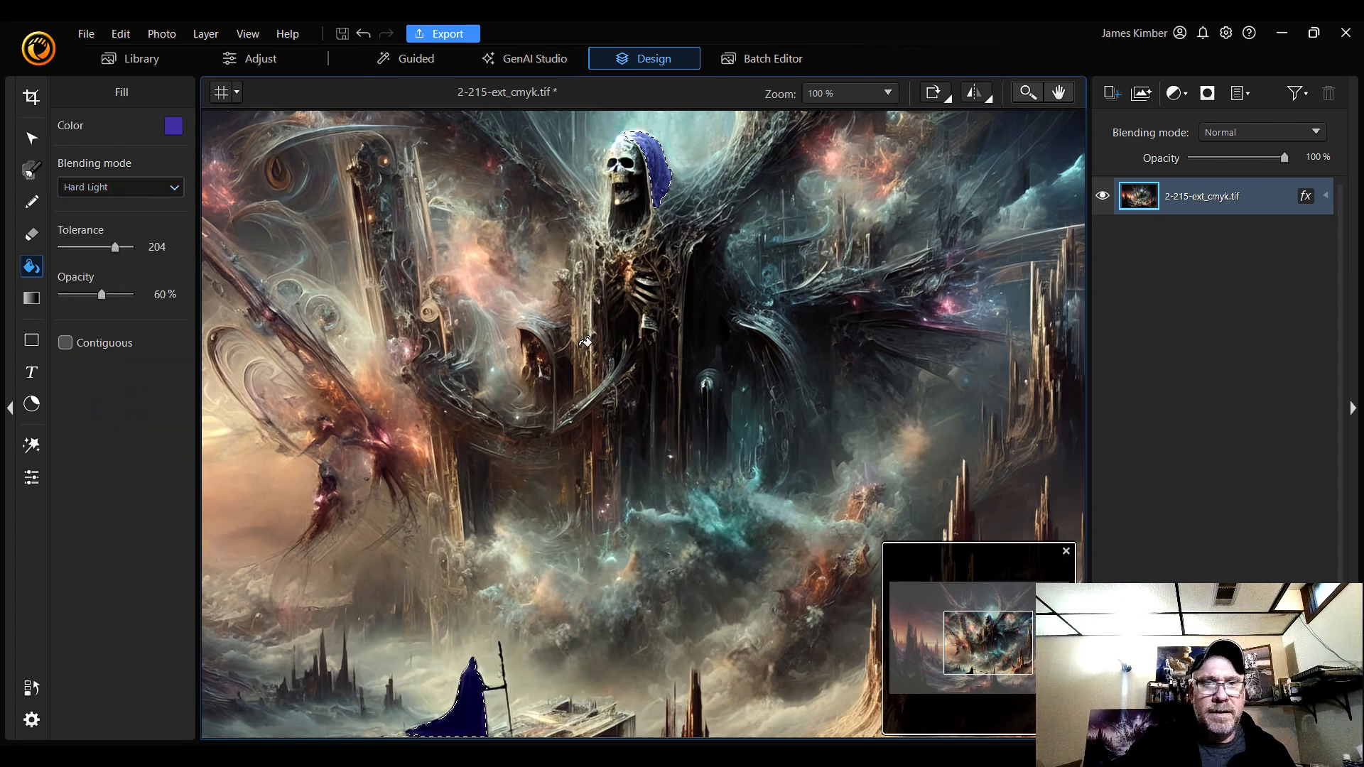
pyautogui.click(365, 35)
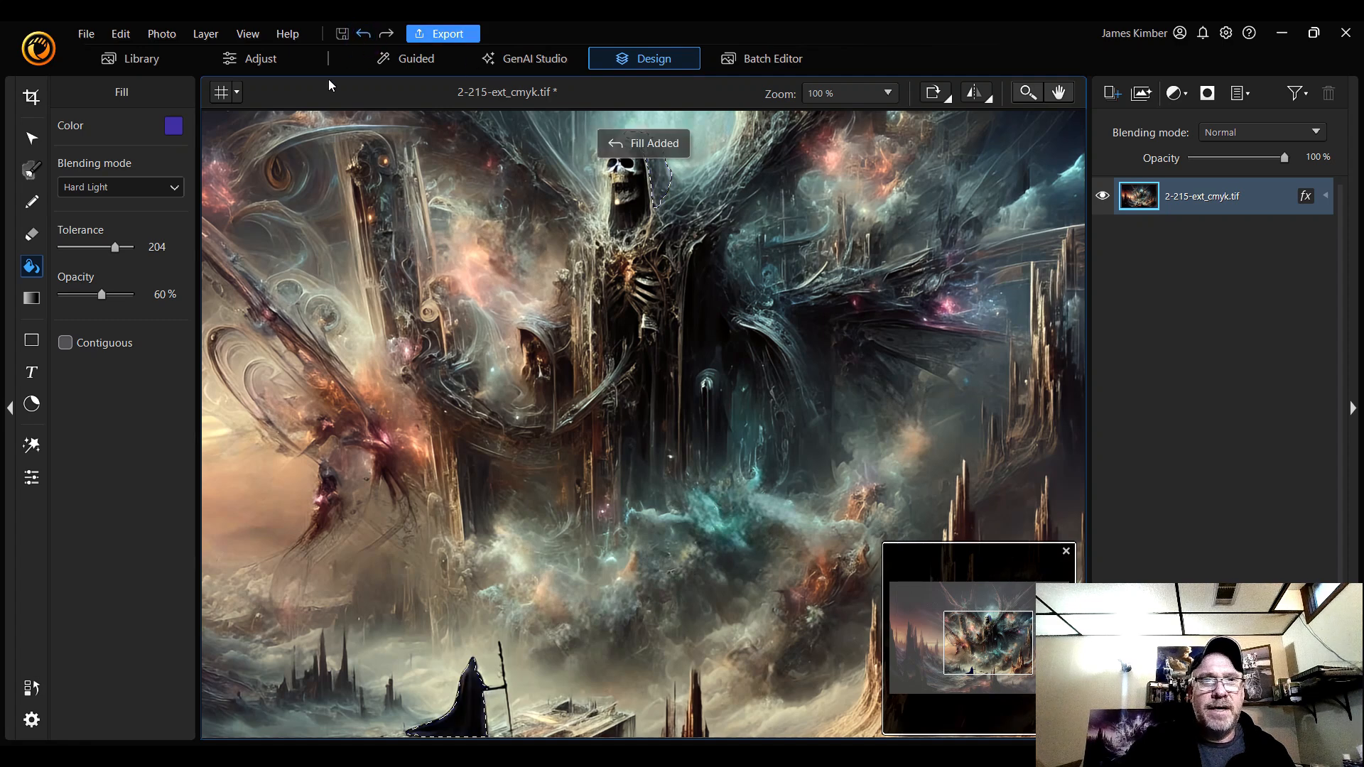
# - Try the purple fill in Linear Light blending mode on the cloak and hood, and undo it
pyautogui.click(155, 195)
pyautogui.scroll(-2, 133, 408)
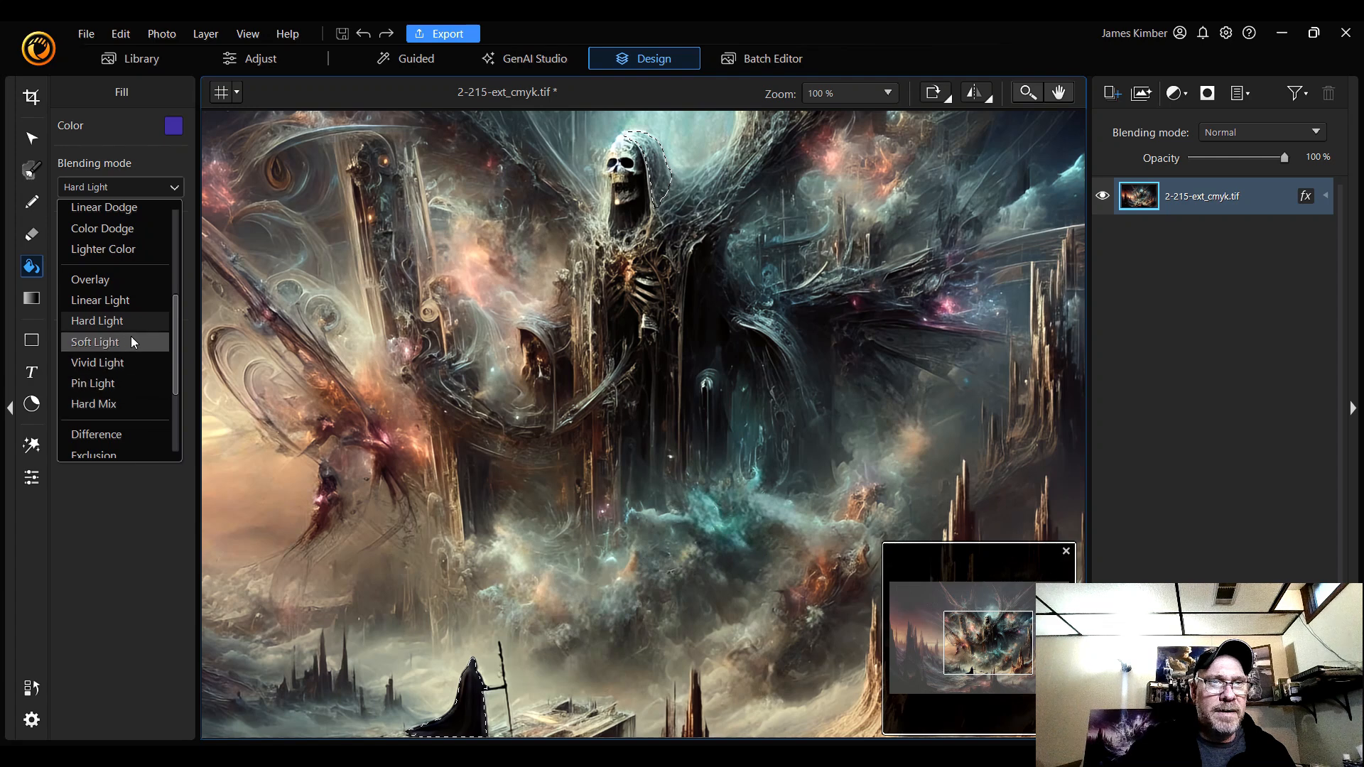
pyautogui.click(135, 301)
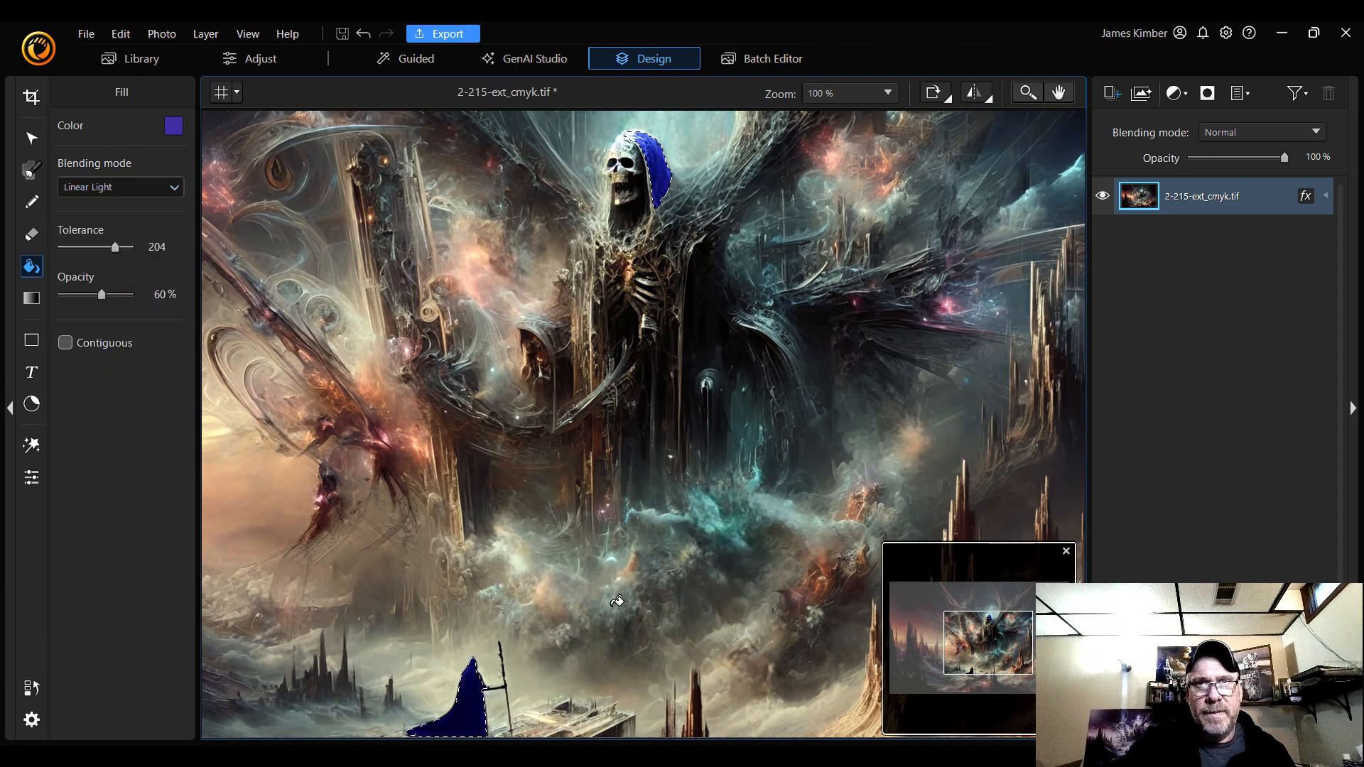
pyautogui.click(365, 34)
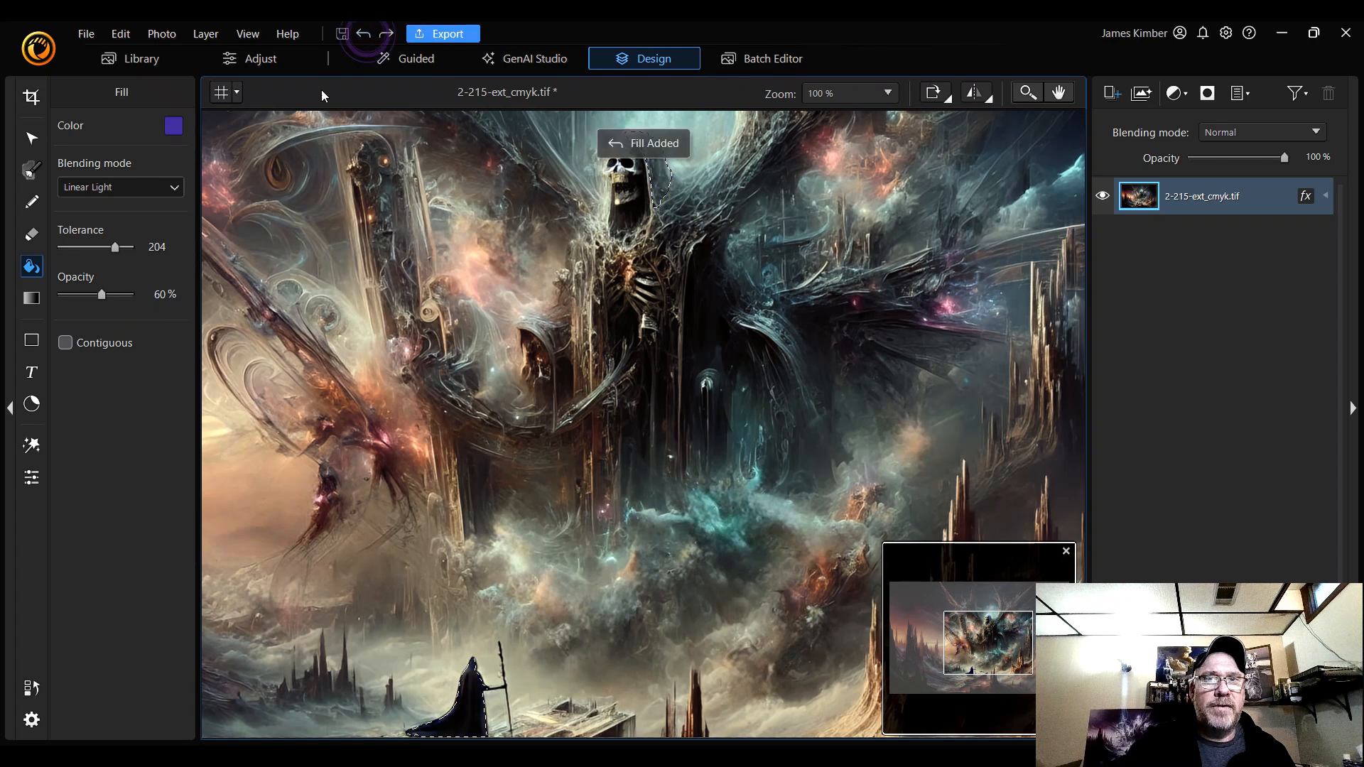
pyautogui.click(171, 188)
pyautogui.scroll(-5, 125, 327)
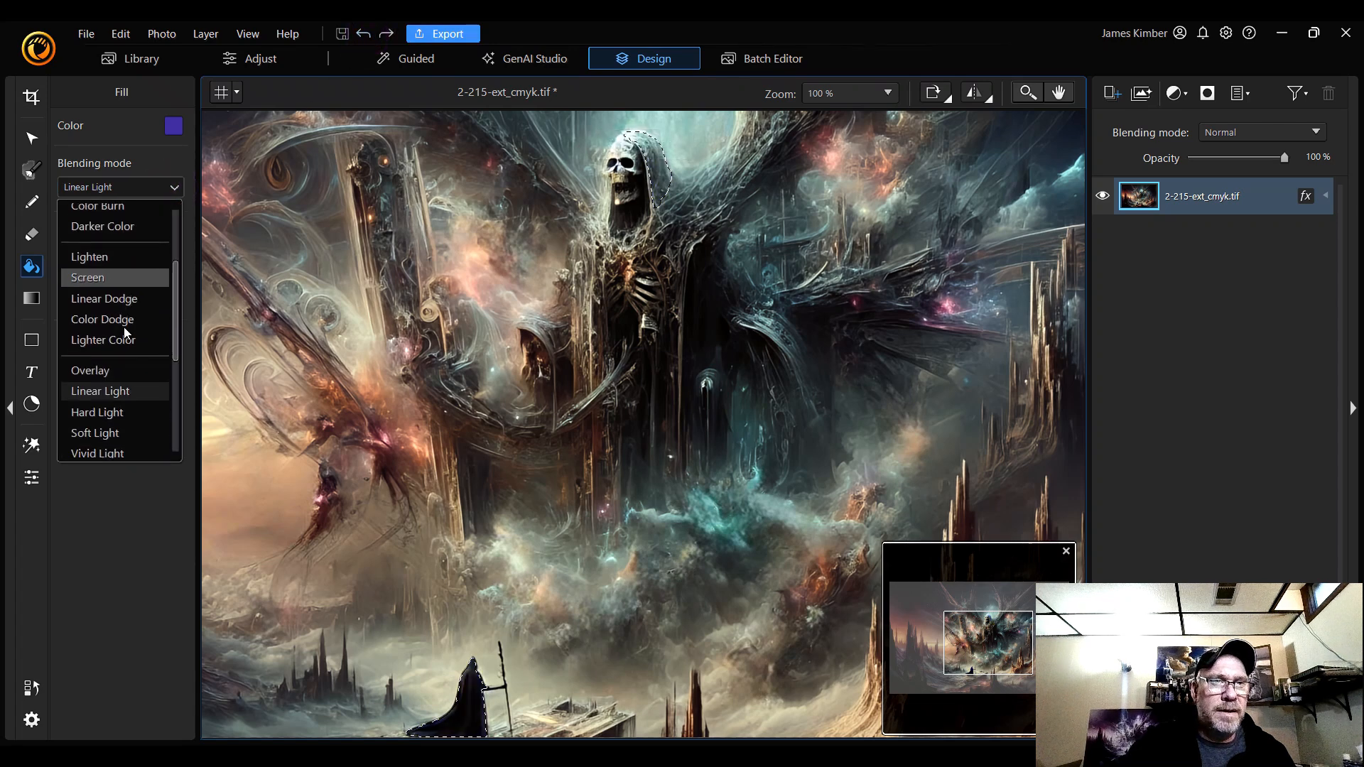
pyautogui.scroll(-2, 125, 326)
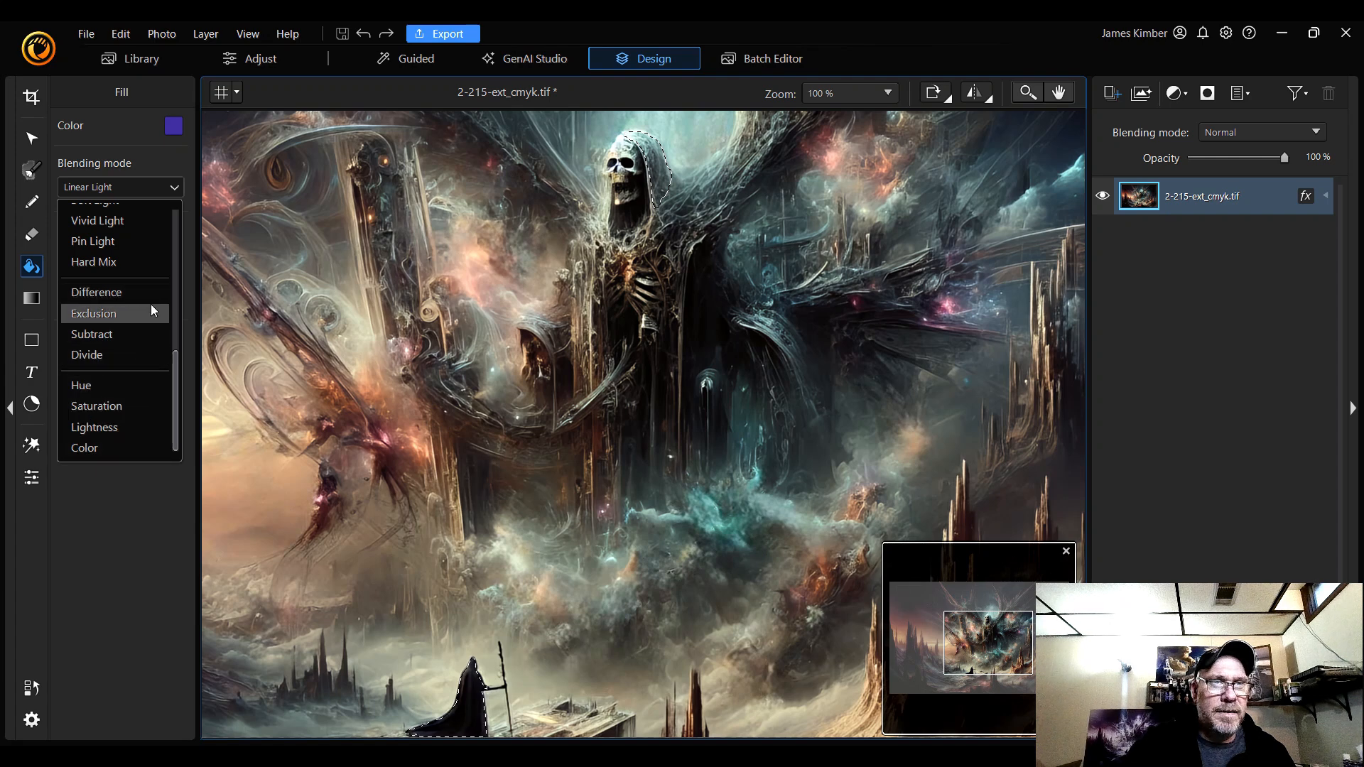
pyautogui.scroll(8, 142, 373)
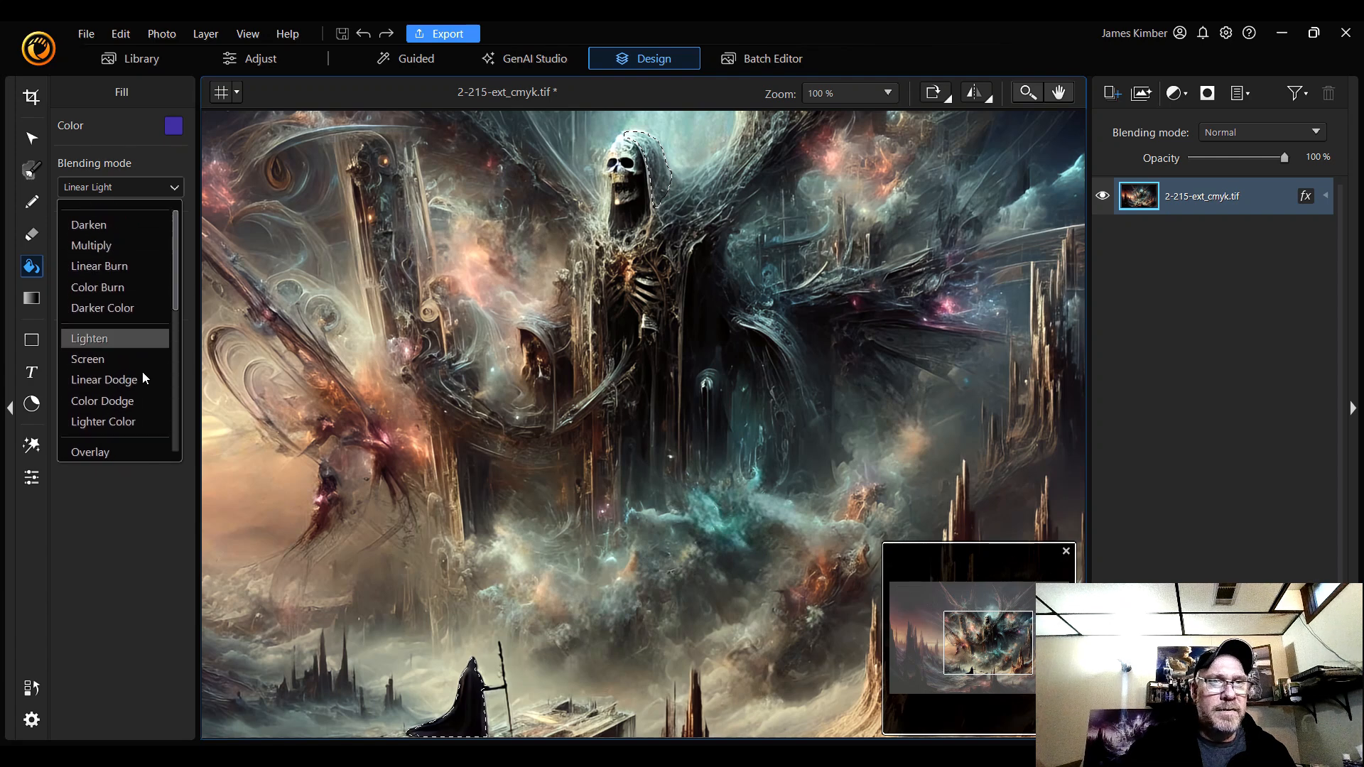
pyautogui.click(127, 125)
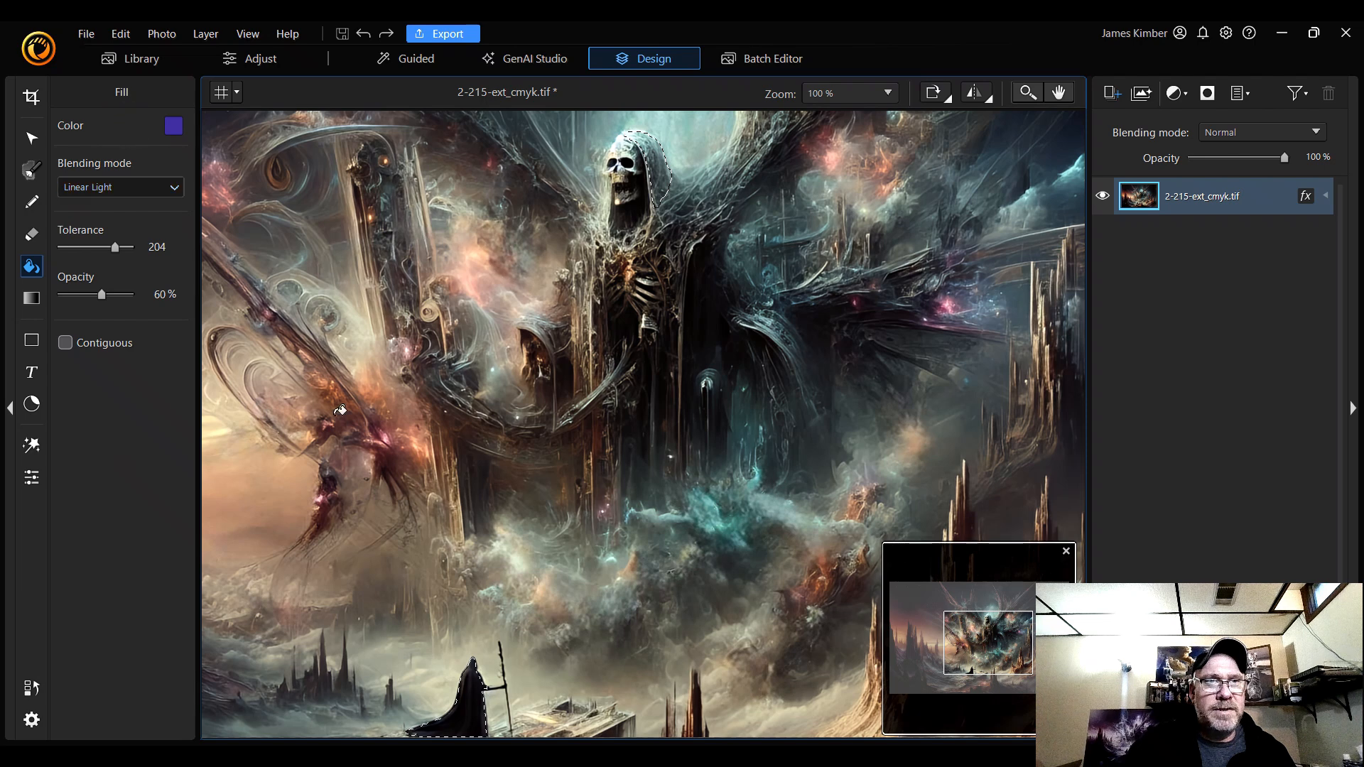
# - Switch the fill's blending mode to Normal, try it at 60% opacity on the hood and cloak, and undo that fill
pyautogui.click(174, 187)
pyautogui.scroll(2, 135, 247)
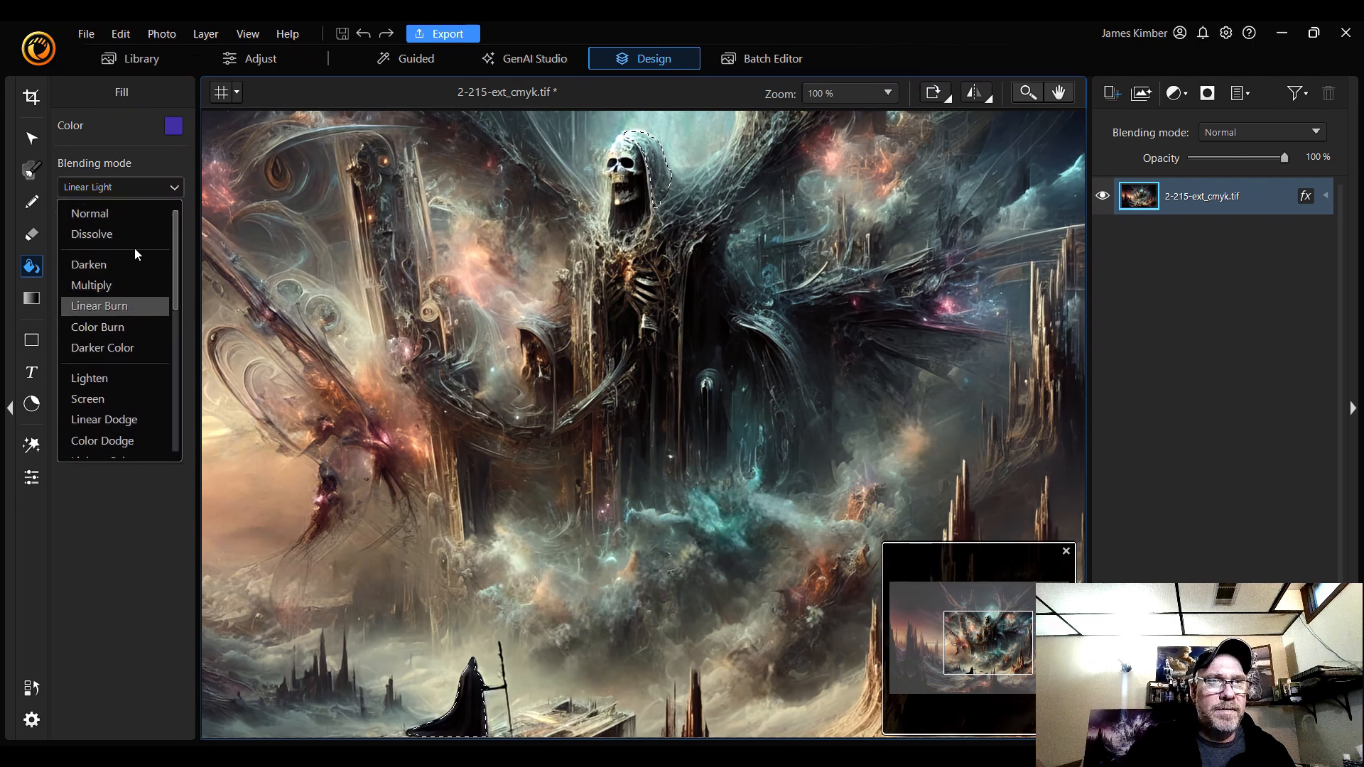
pyautogui.click(142, 210)
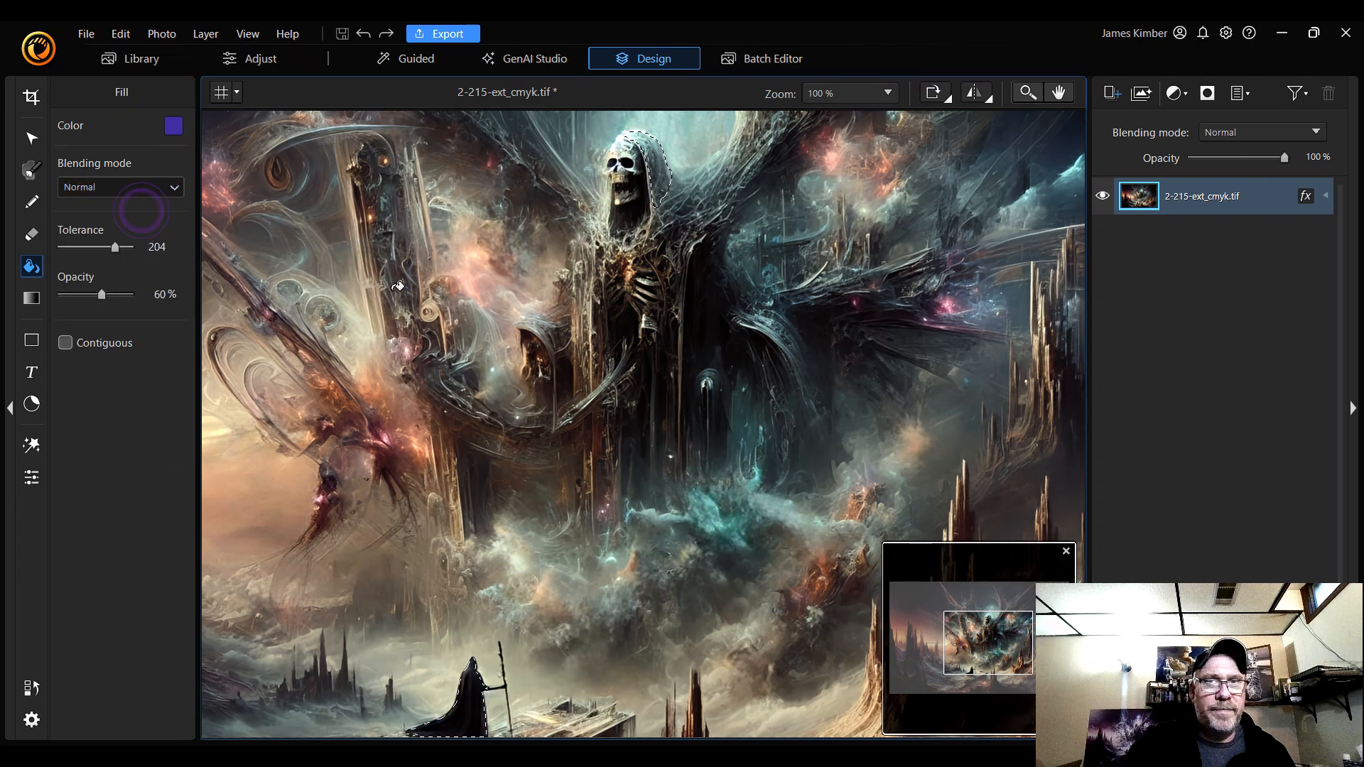
pyautogui.click(667, 170)
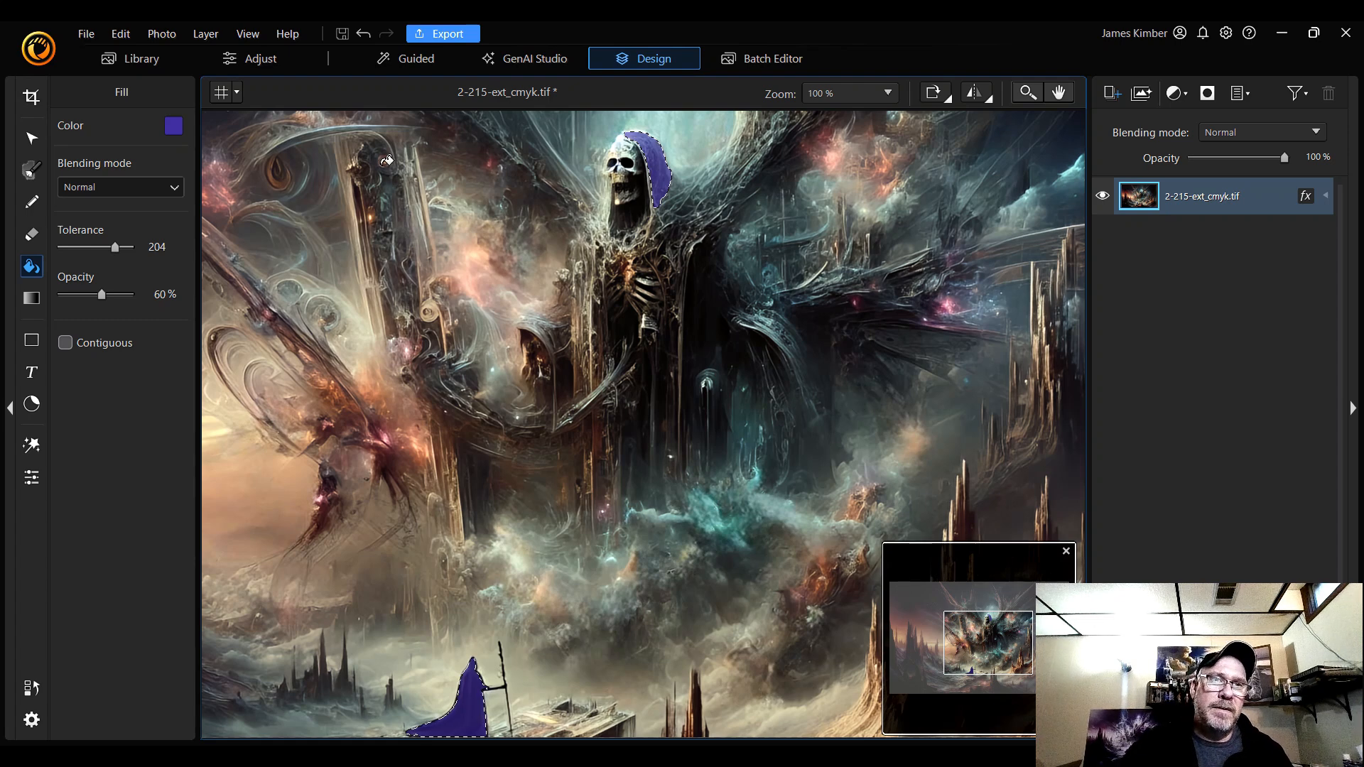
pyautogui.click(365, 37)
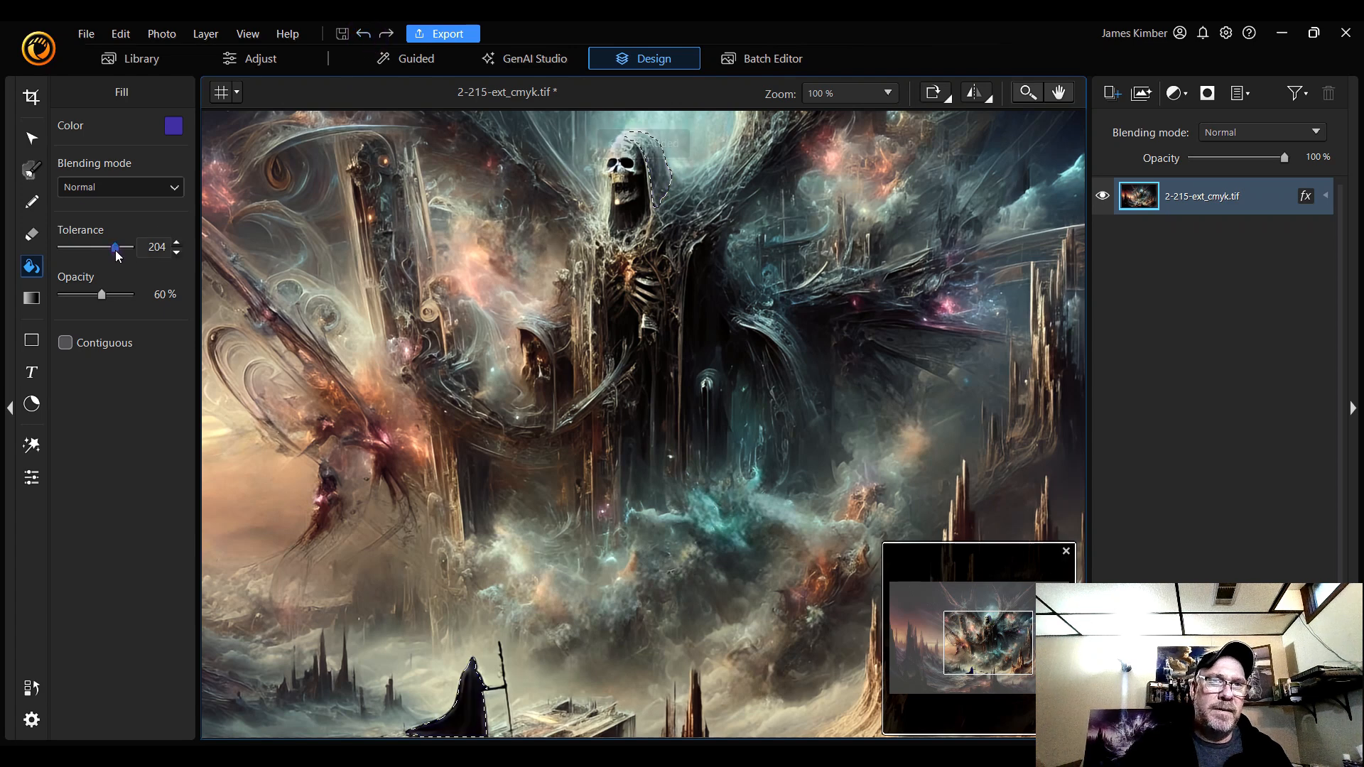
# - Raise the fill tolerance to 248, test the purple fill on the selected hood and cloak, and undo that fill
pyautogui.moveTo(115, 251); pyautogui.dragTo(127, 253)
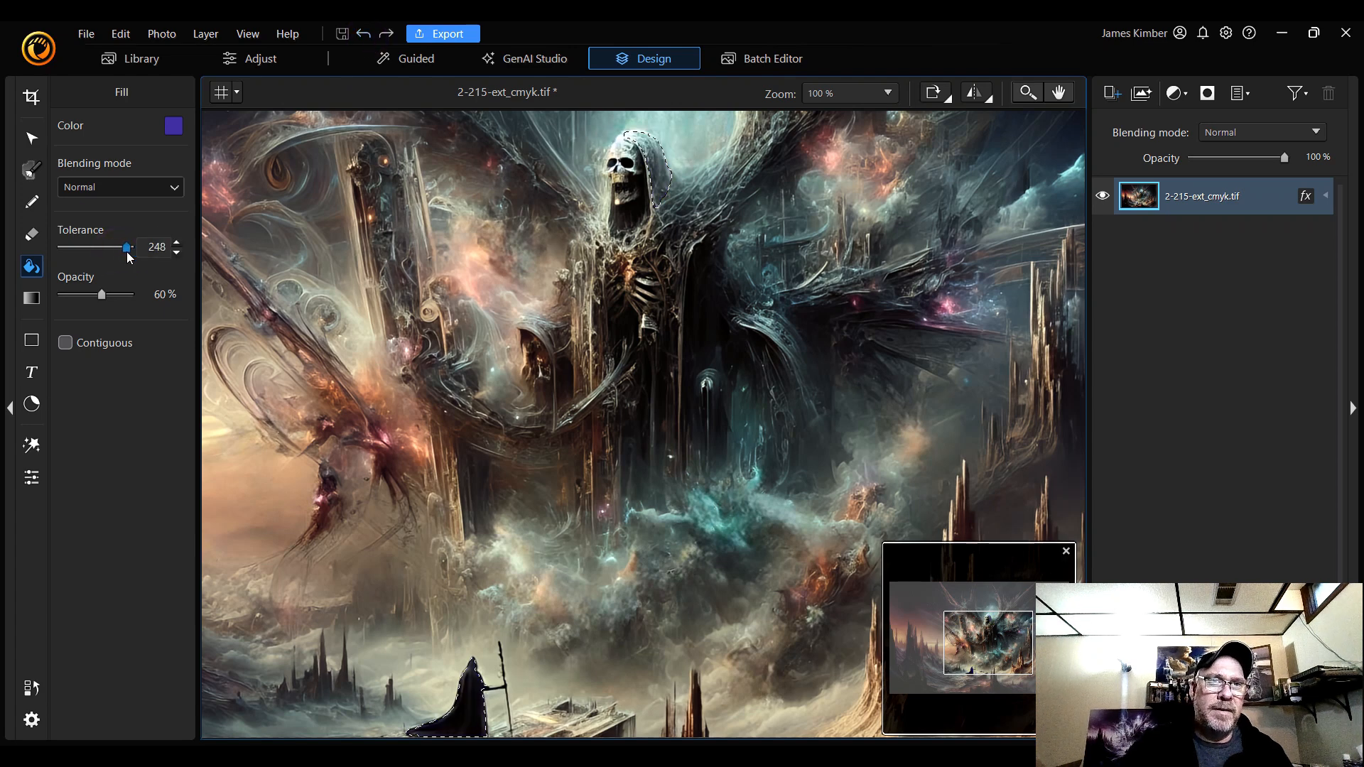
pyautogui.click(671, 177)
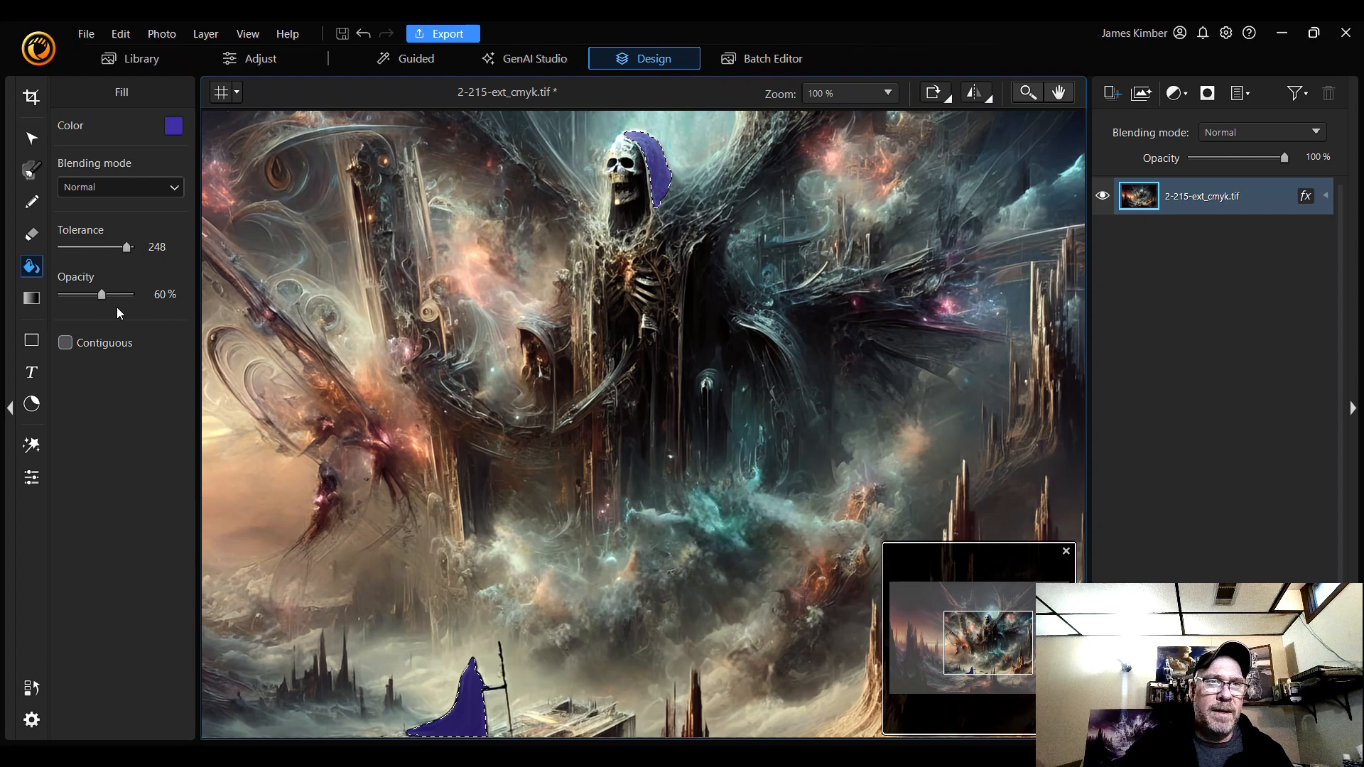
pyautogui.click(363, 34)
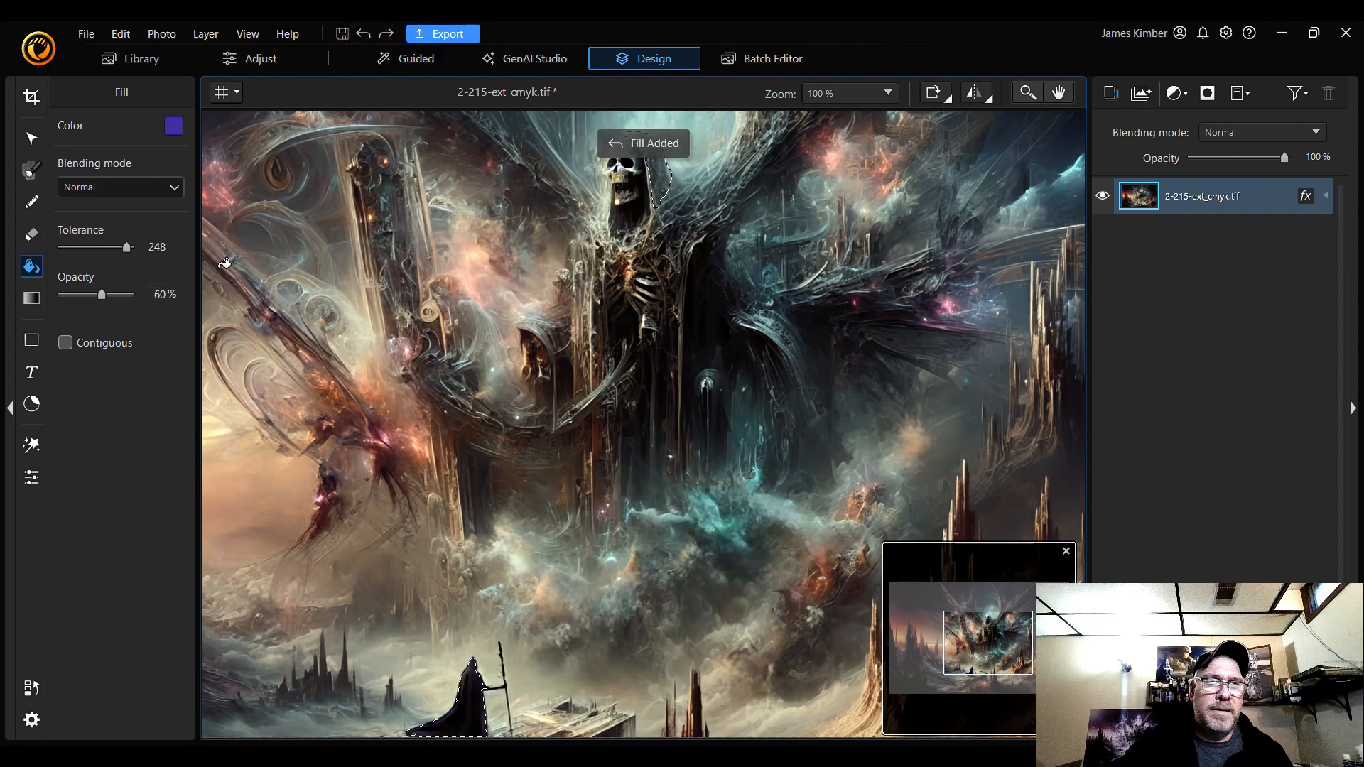
# - Try the purple fill at 75% opacity on the selected hood and cloak, and undo it
pyautogui.moveTo(103, 297); pyautogui.dragTo(111, 302)
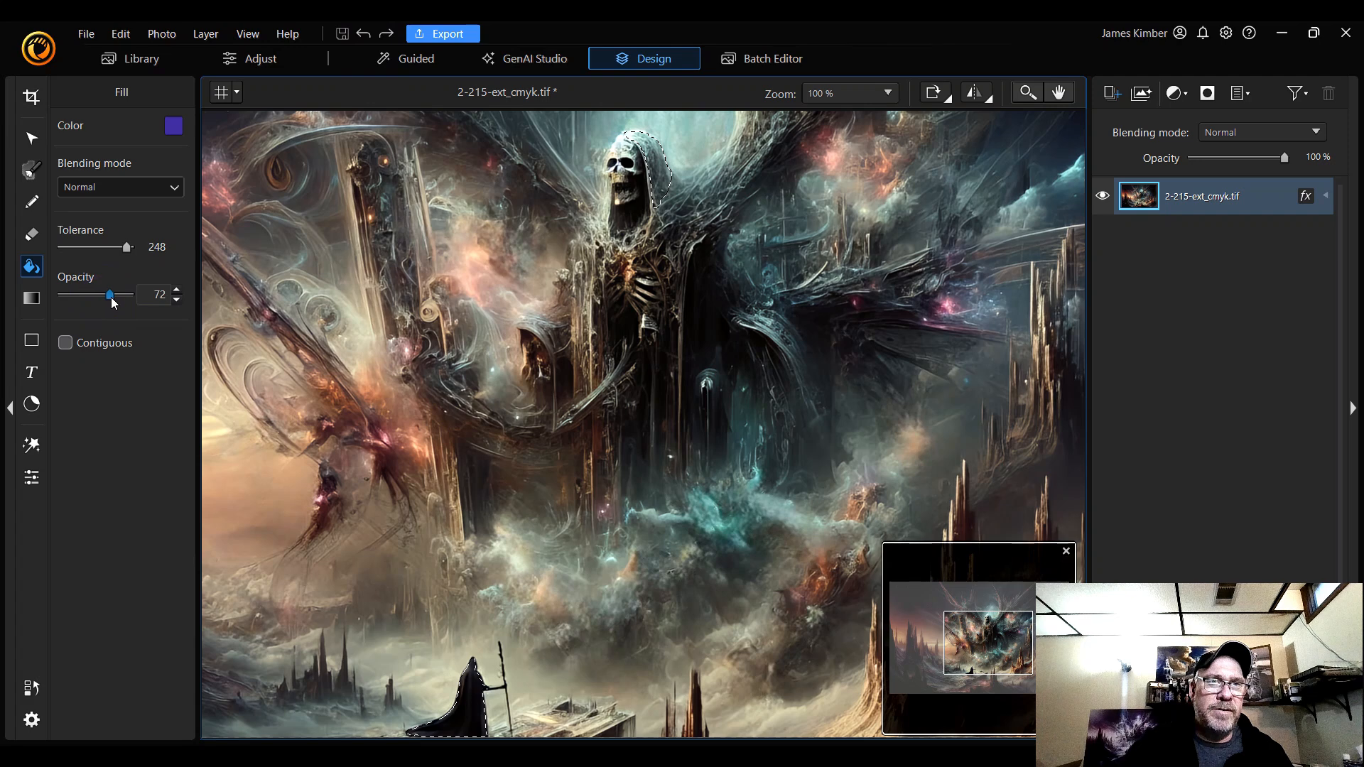
pyautogui.click(176, 289)
pyautogui.click(176, 289)
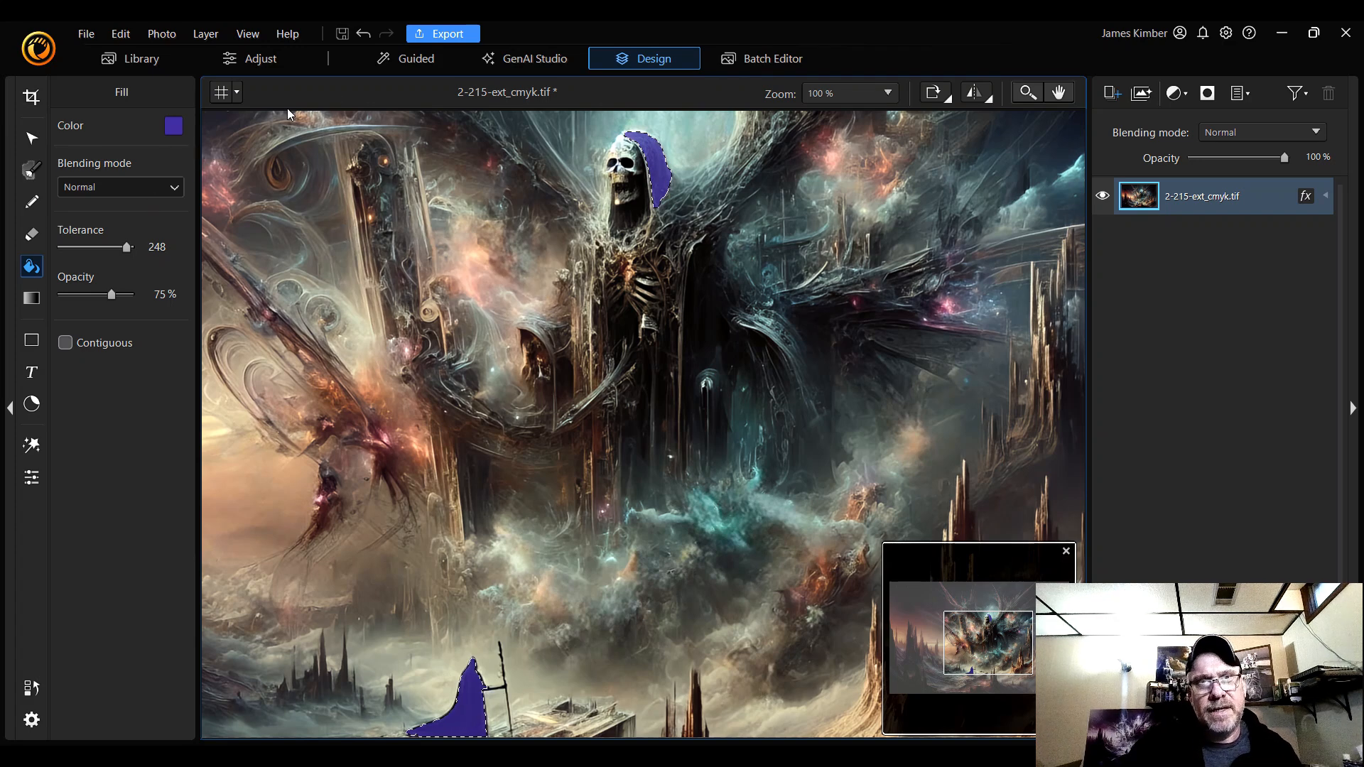
pyautogui.click(365, 34)
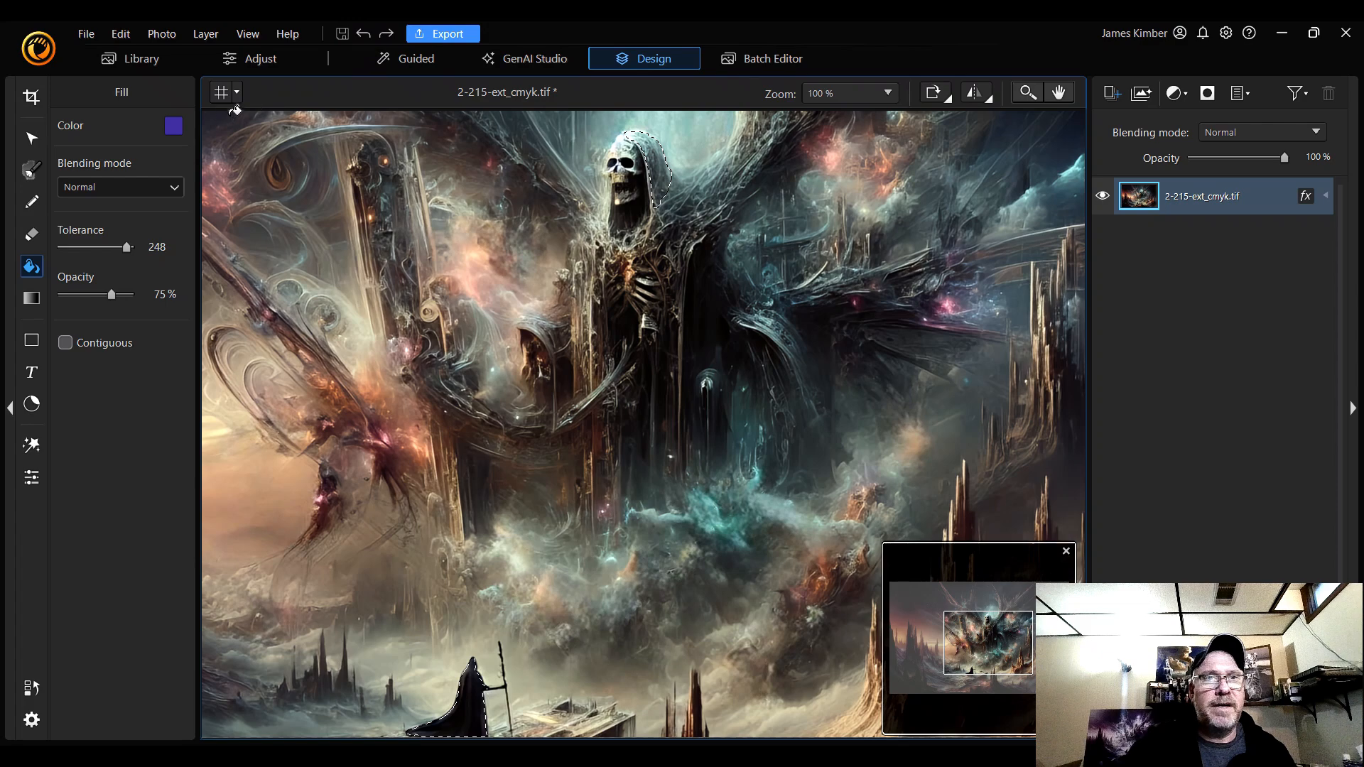
# - Change the fill color to a darker shade of the same purple
pyautogui.click(173, 127)
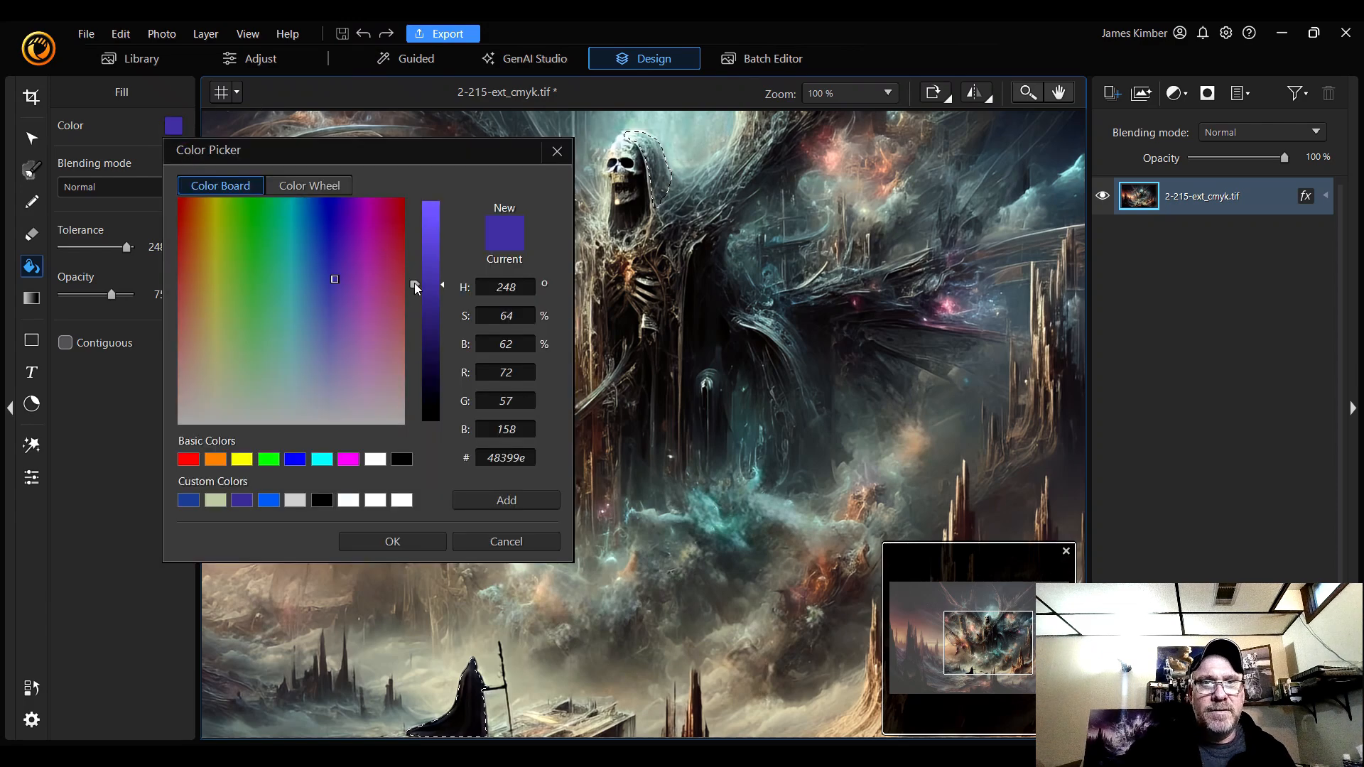
pyautogui.moveTo(412, 283); pyautogui.dragTo(405, 311)
pyautogui.click(426, 542)
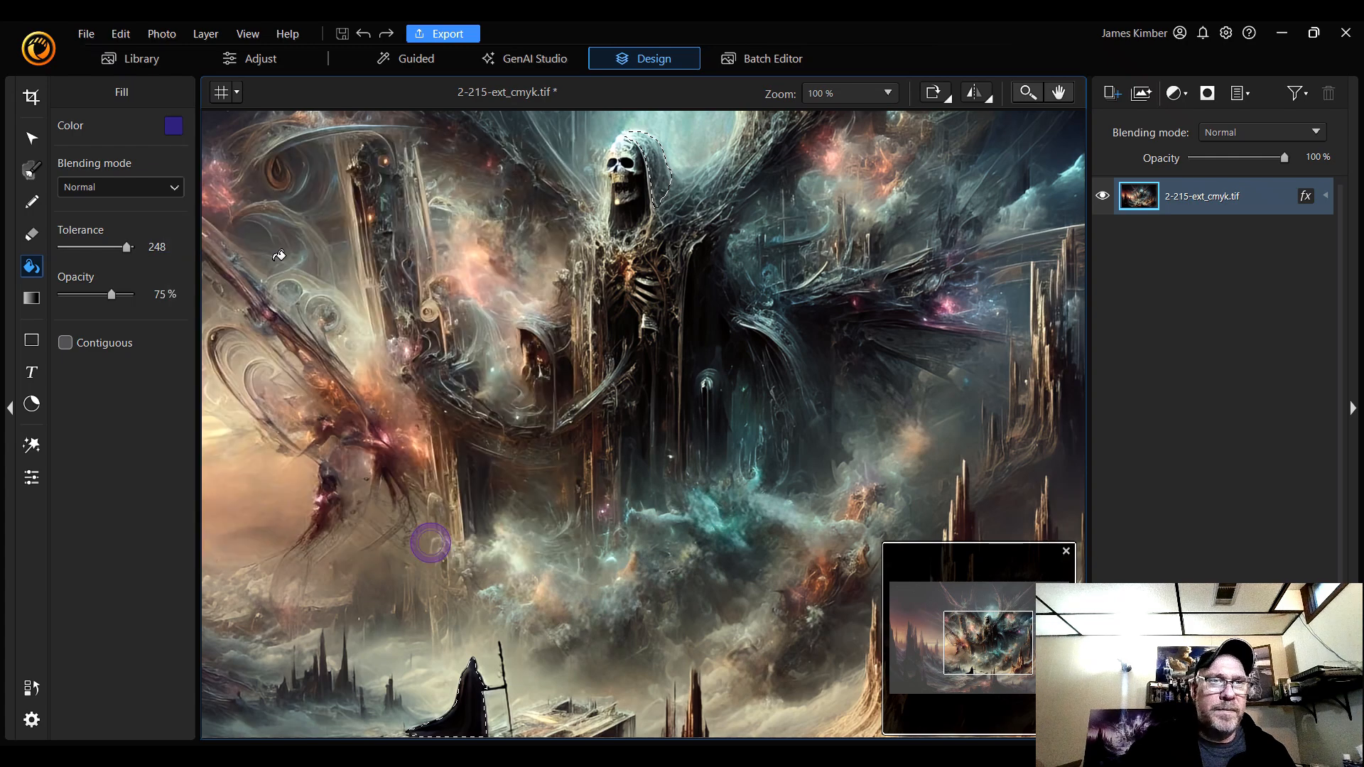
# - Set the fill opacity to 80% and fill the selected hood and cloak with the darker purple
pyautogui.moveTo(176, 305)
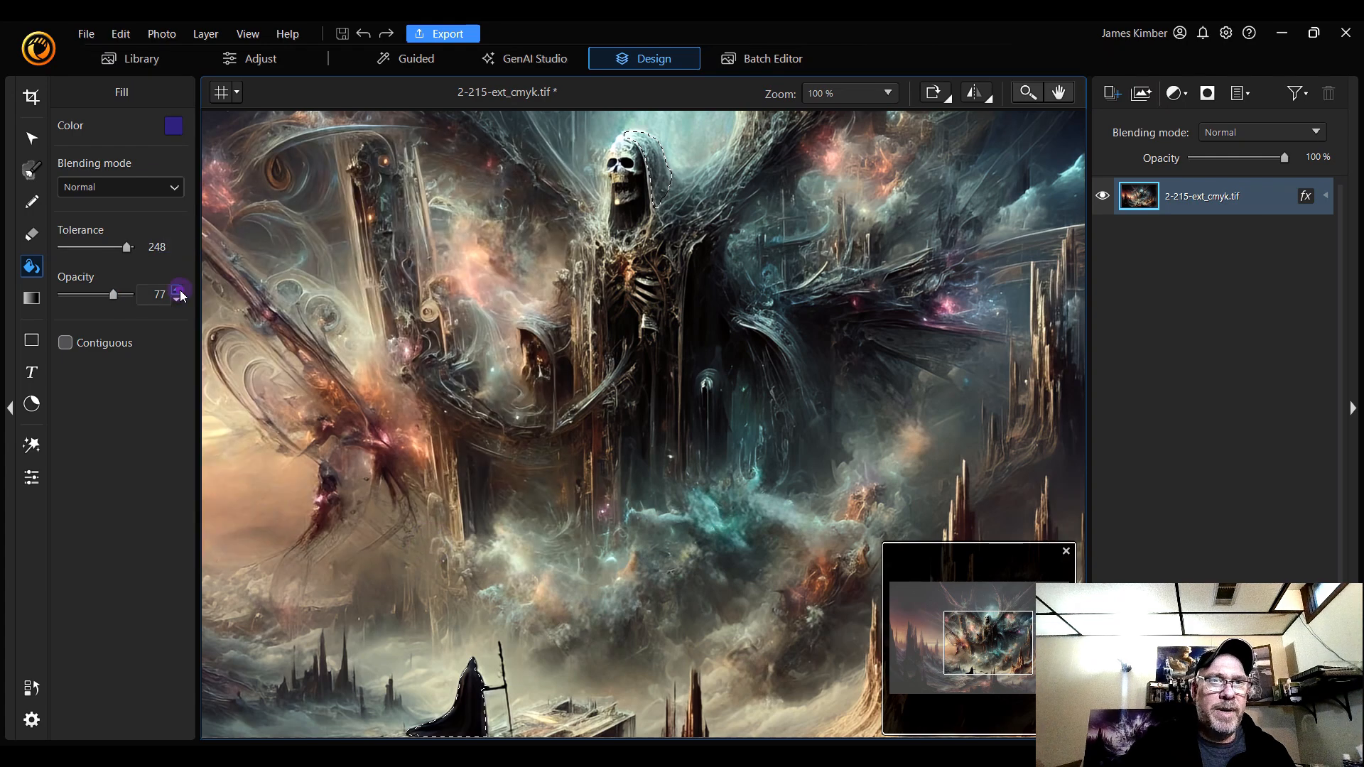
pyautogui.click(178, 291)
pyautogui.click(177, 290)
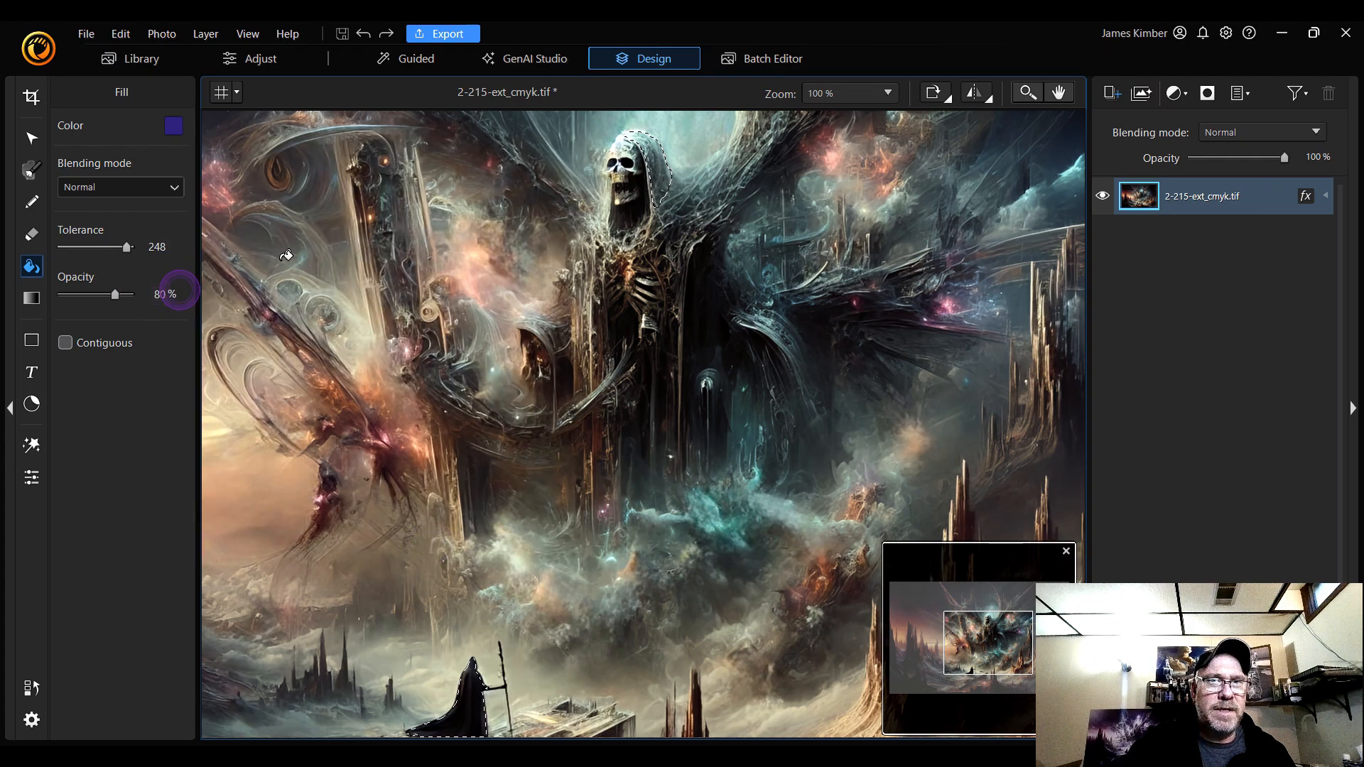
pyautogui.click(659, 165)
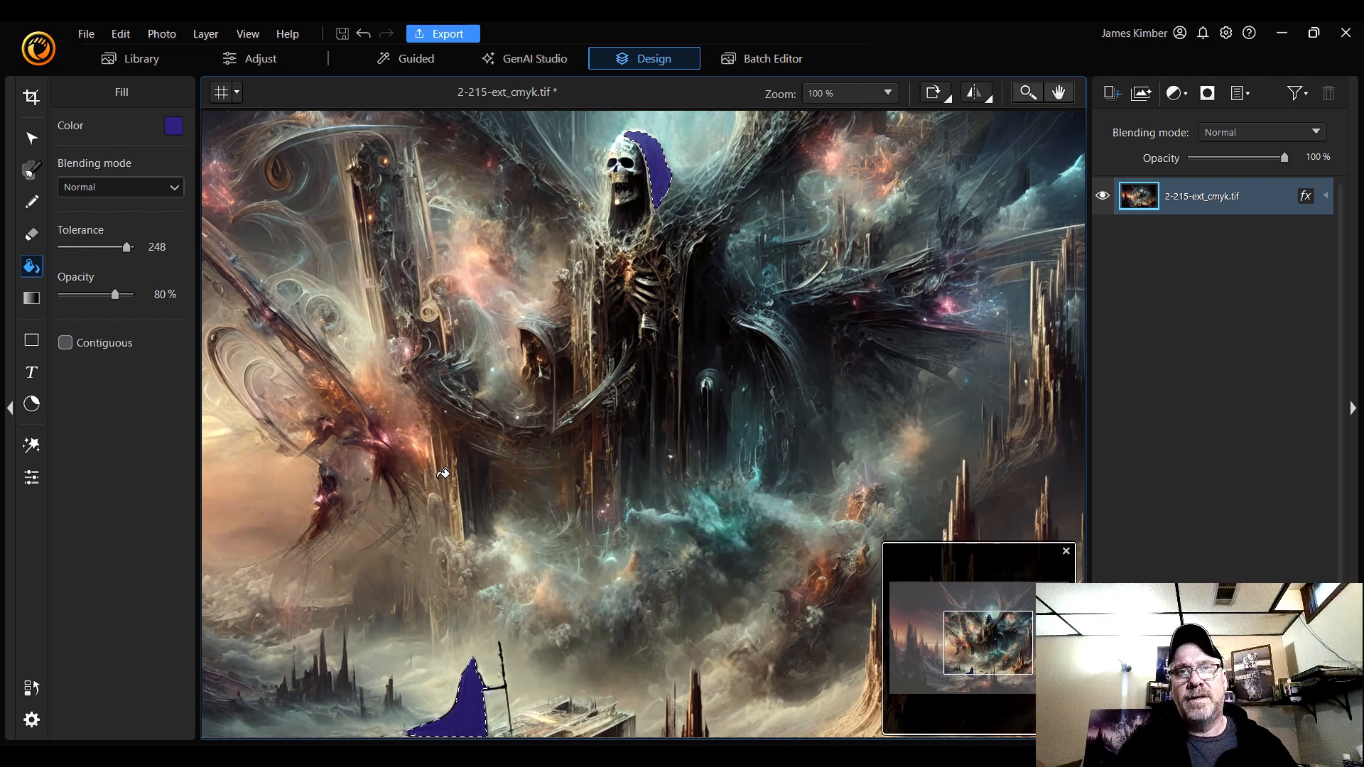
# - Open the color Adjustments for the full image in the Guided workspace
pyautogui.click(855, 94)
pyautogui.click(839, 121)
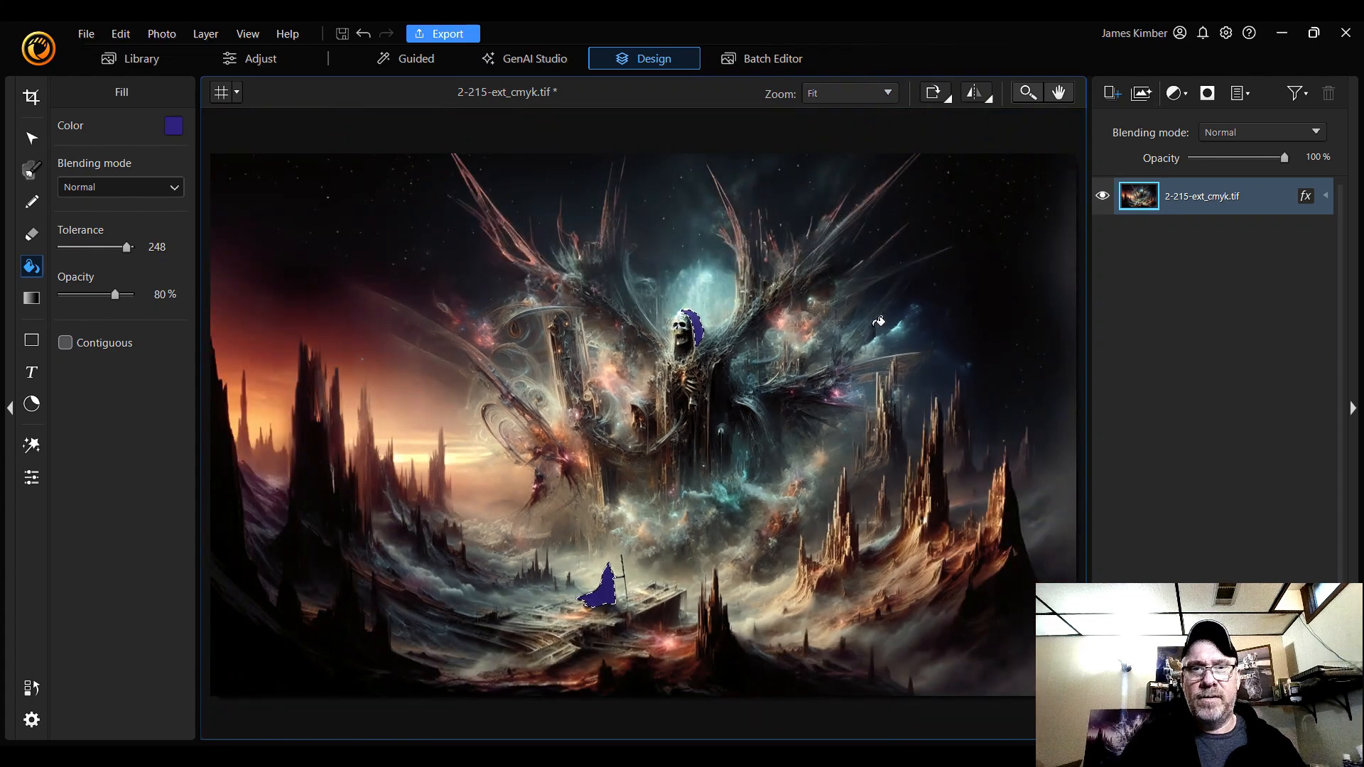
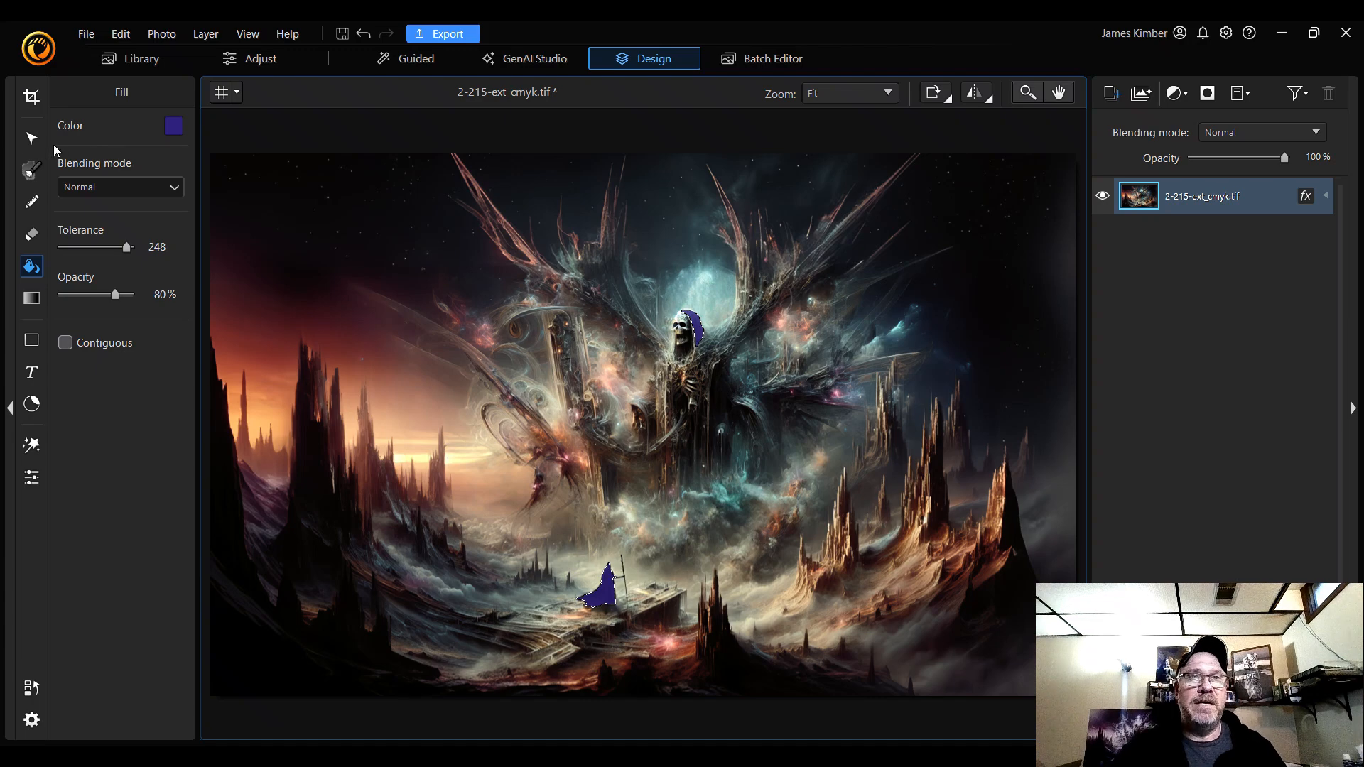
pyautogui.click(403, 60)
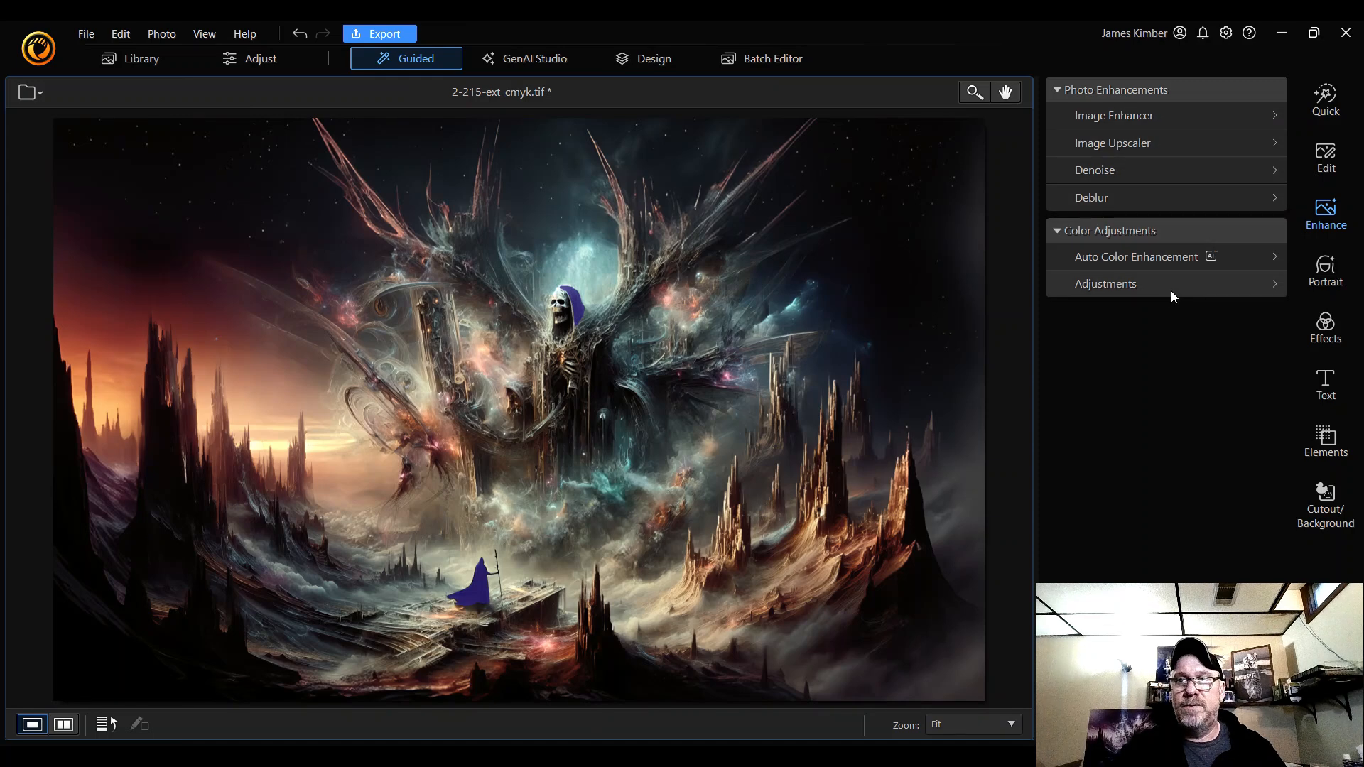
pyautogui.click(1197, 288)
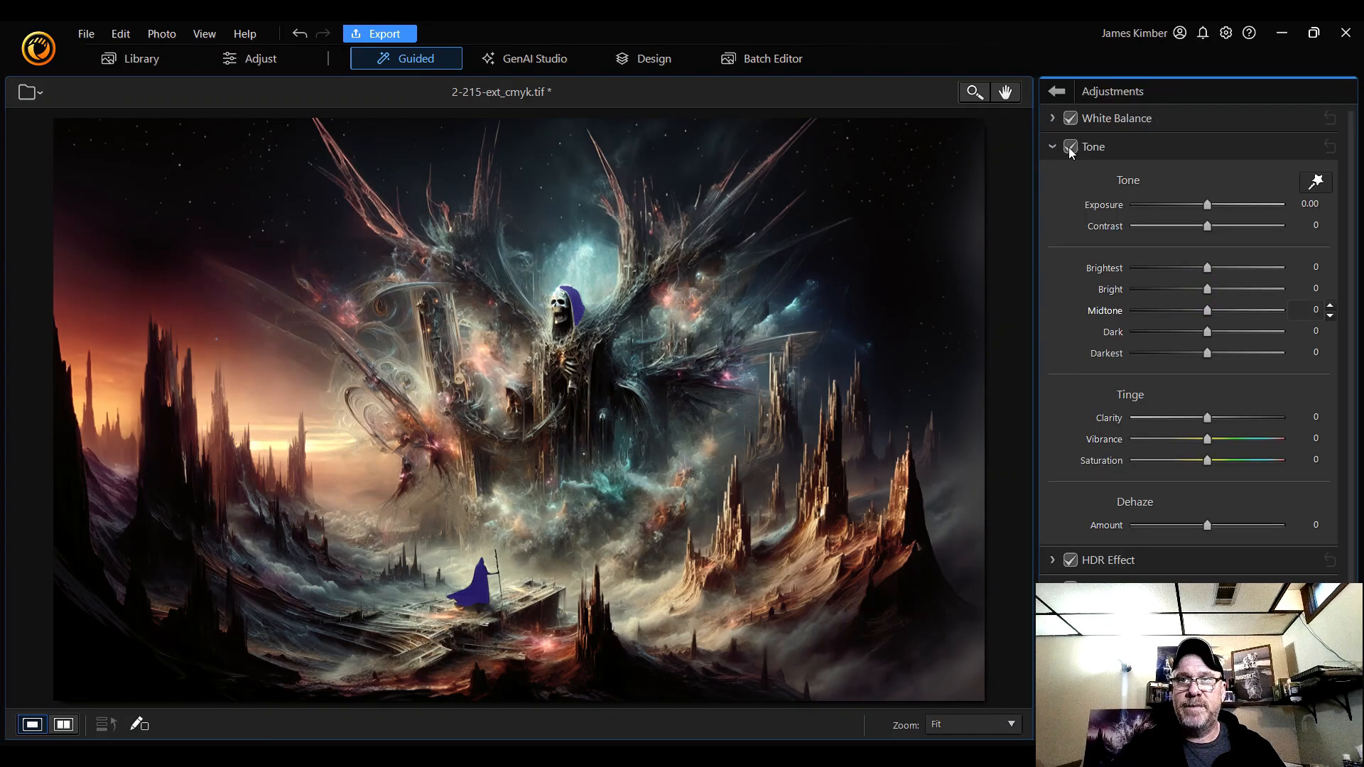
# - Try a white balance tint of 65 on the image, and reset the tint to 0
pyautogui.click(1053, 118)
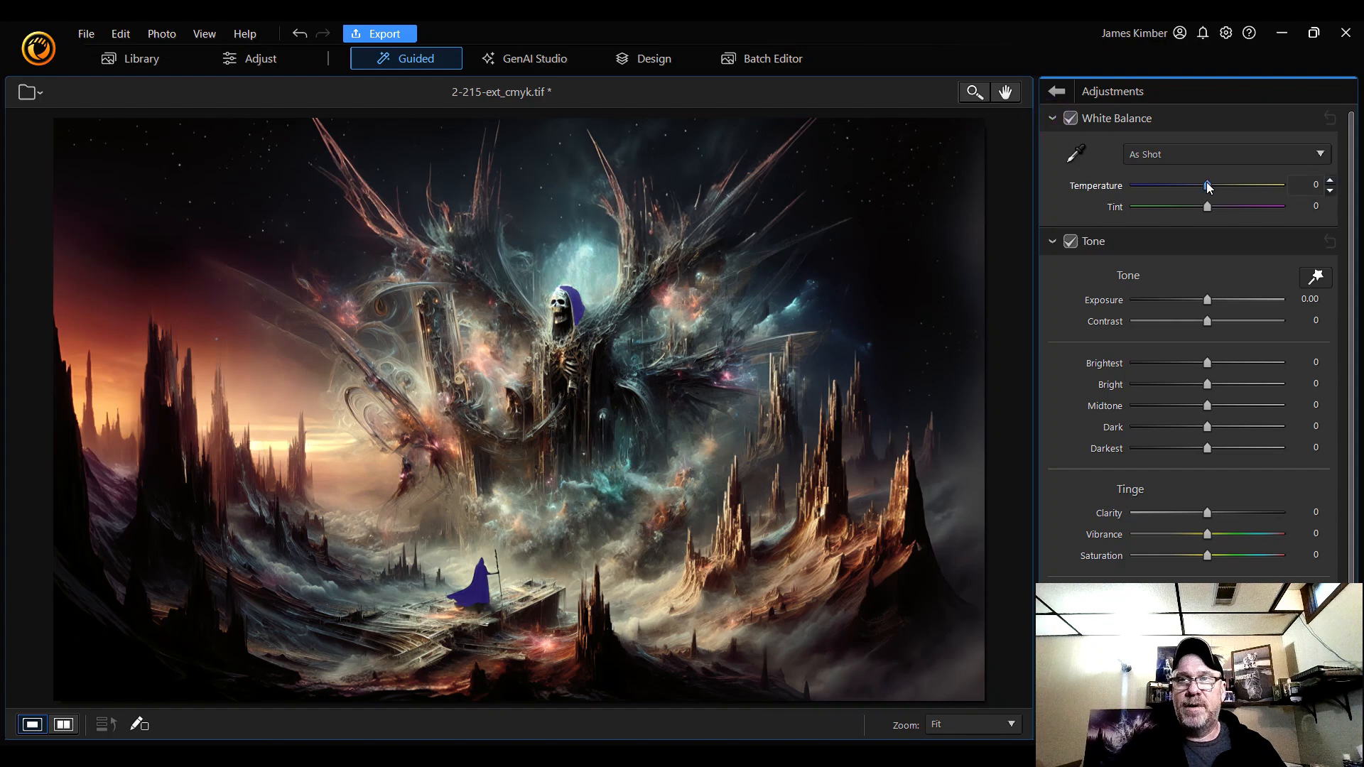
pyautogui.moveTo(1209, 189); pyautogui.dragTo(1226, 212)
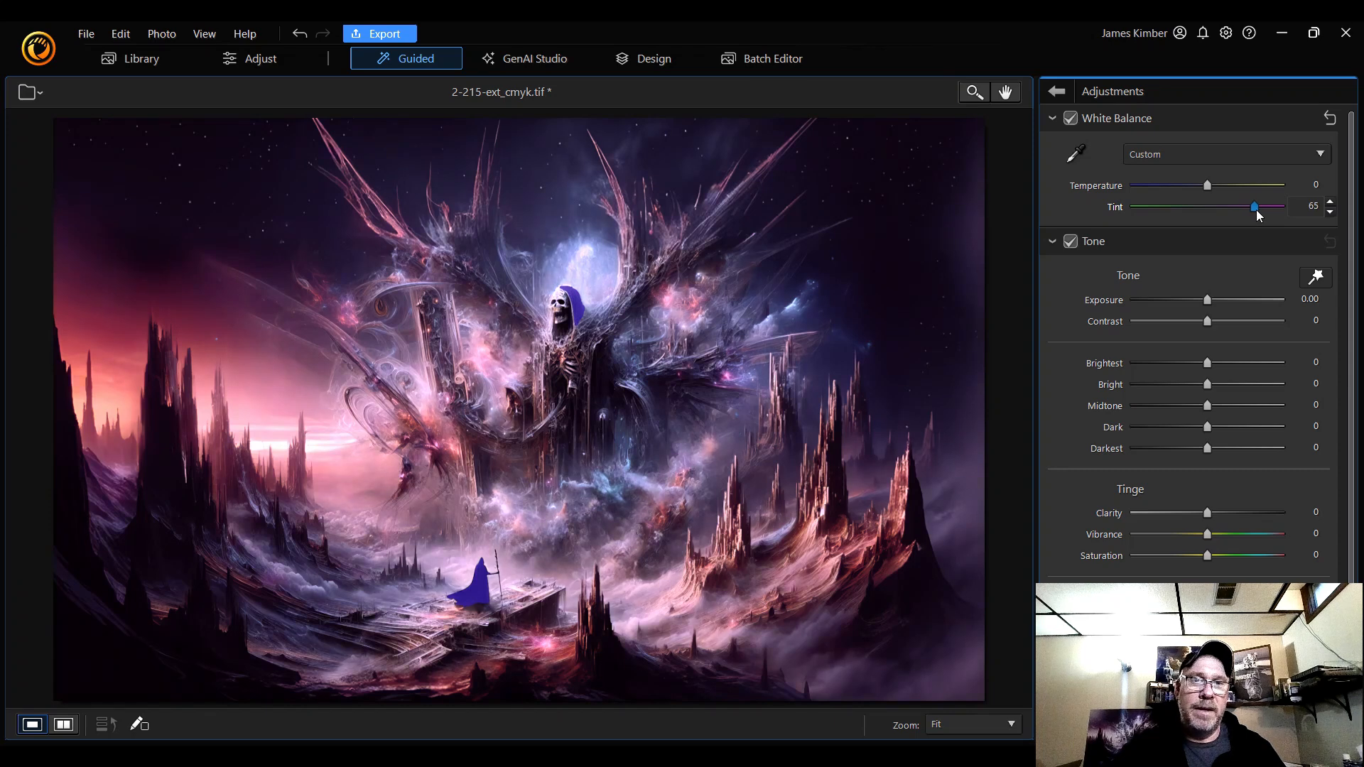
pyautogui.doubleClick(1217, 207)
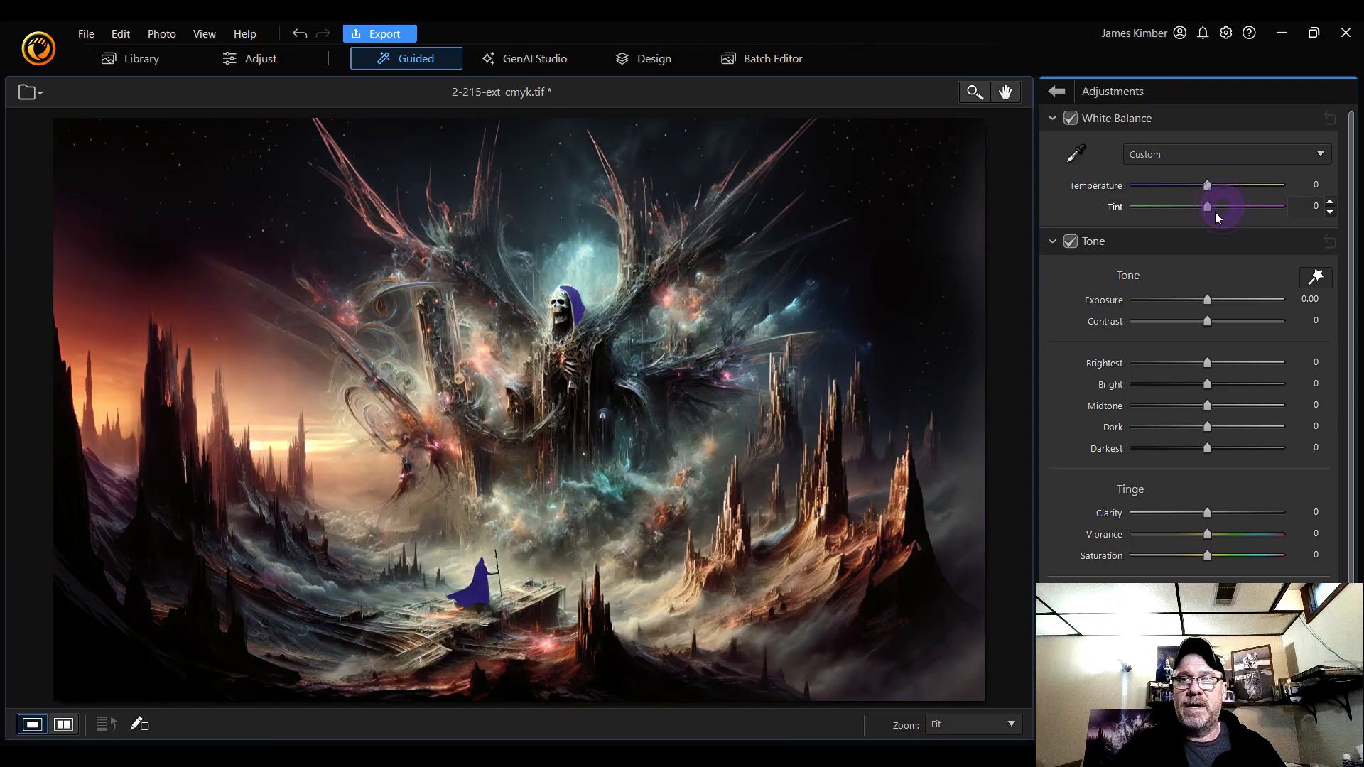
pyautogui.click(1054, 118)
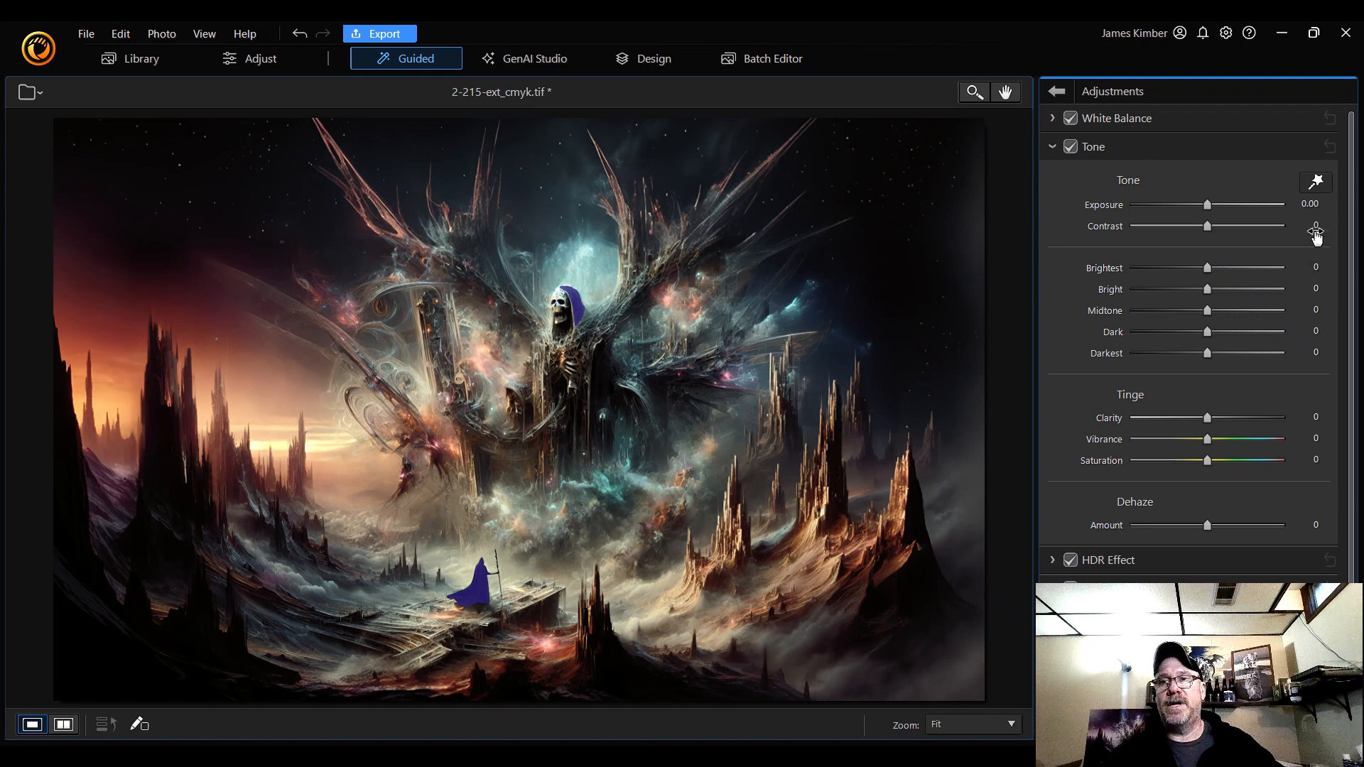
# - Examine the image's sharpness and fine detail around the skeleton, cloaked figure and rock spires at 100%, comparing it with the full view
pyautogui.scroll(-2, 1354, 305)
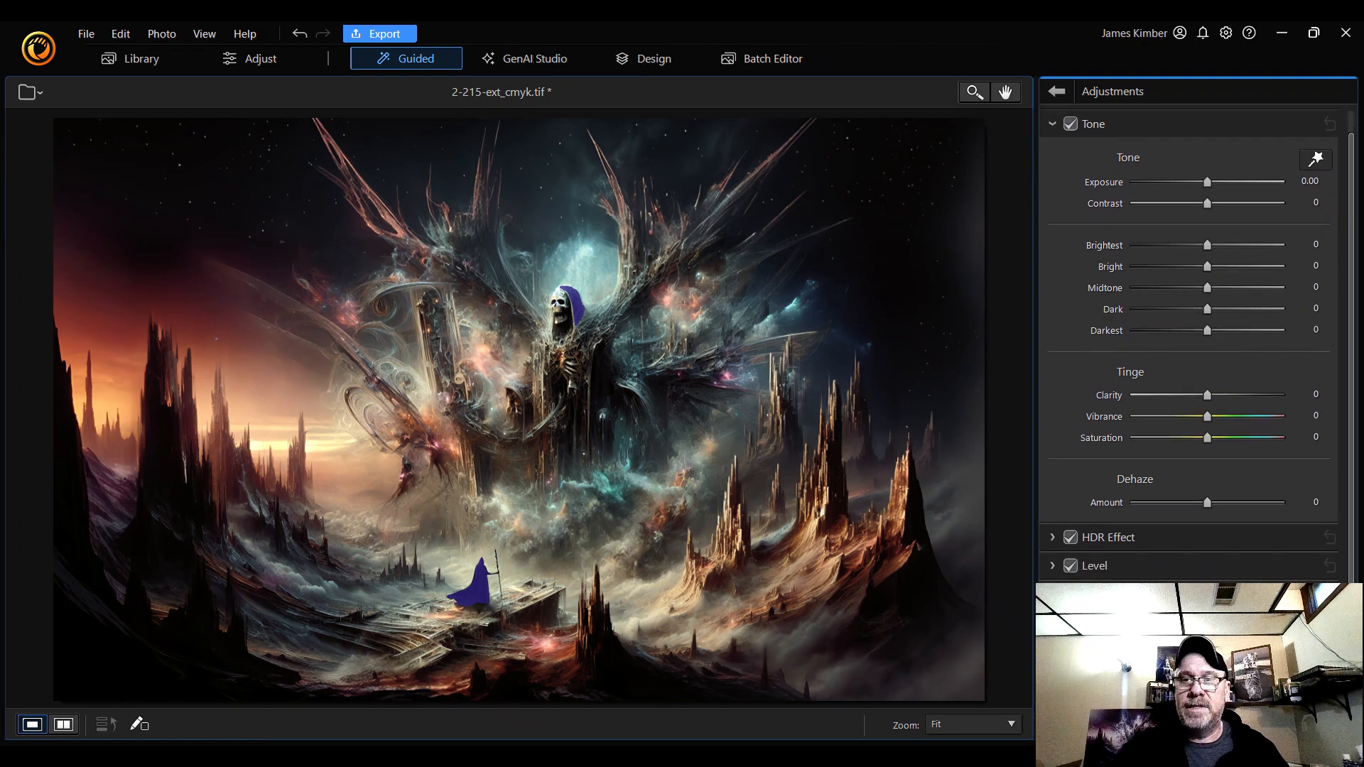
pyautogui.scroll(-5, 1350, 537)
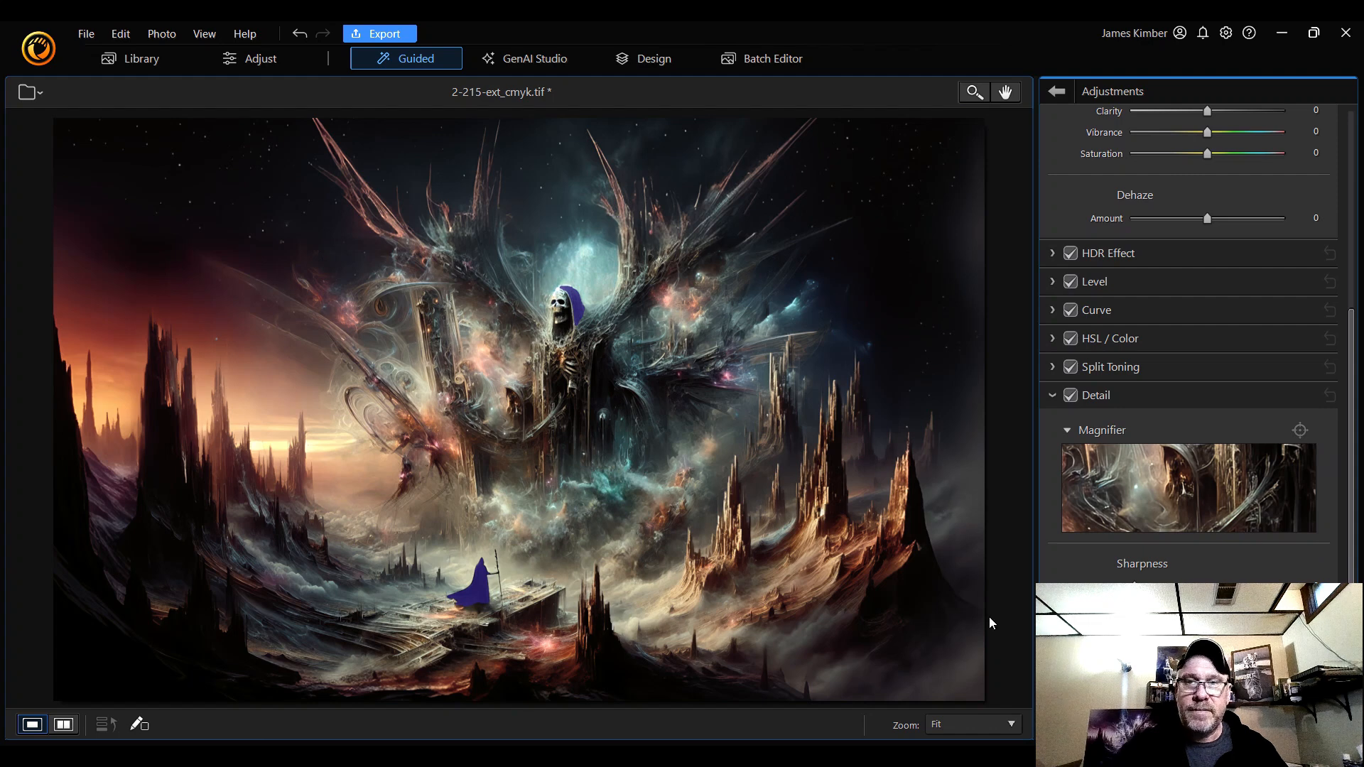
pyautogui.click(986, 726)
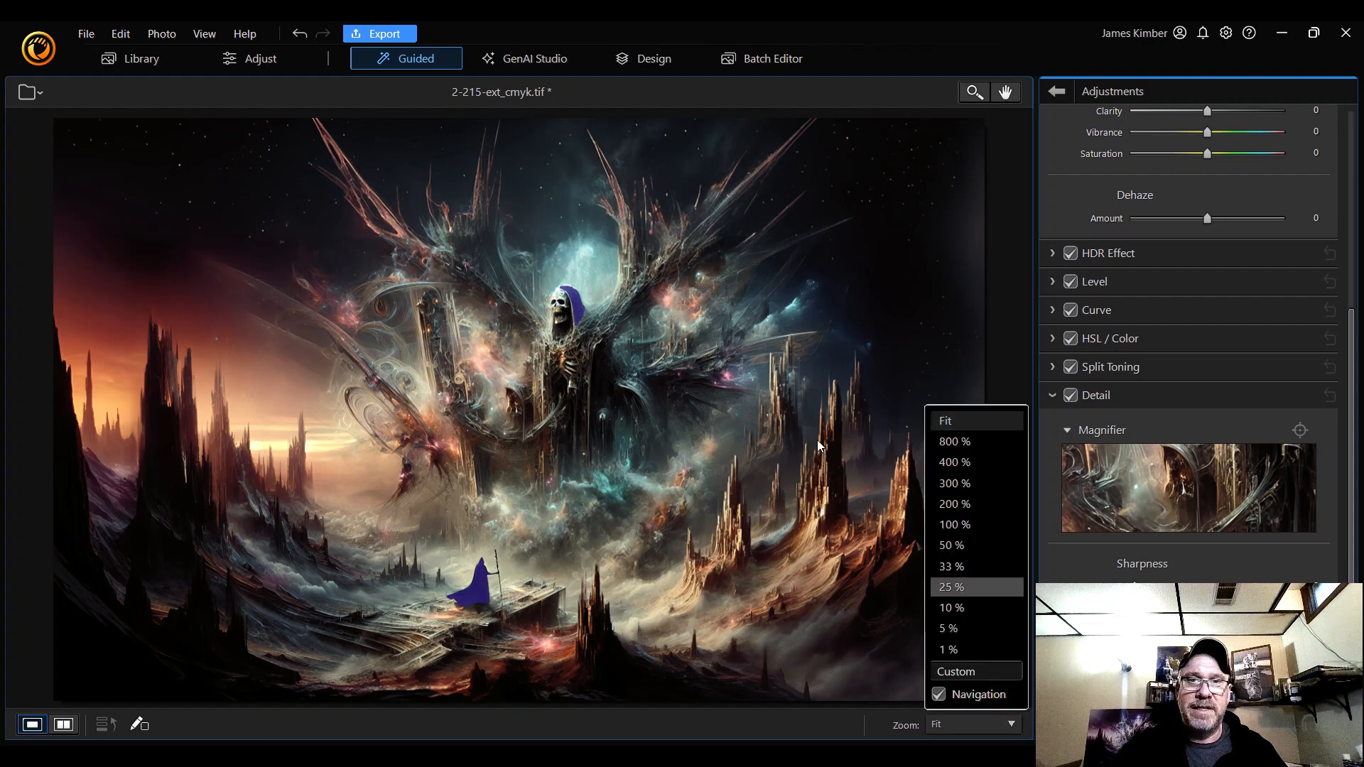
pyautogui.click(976, 527)
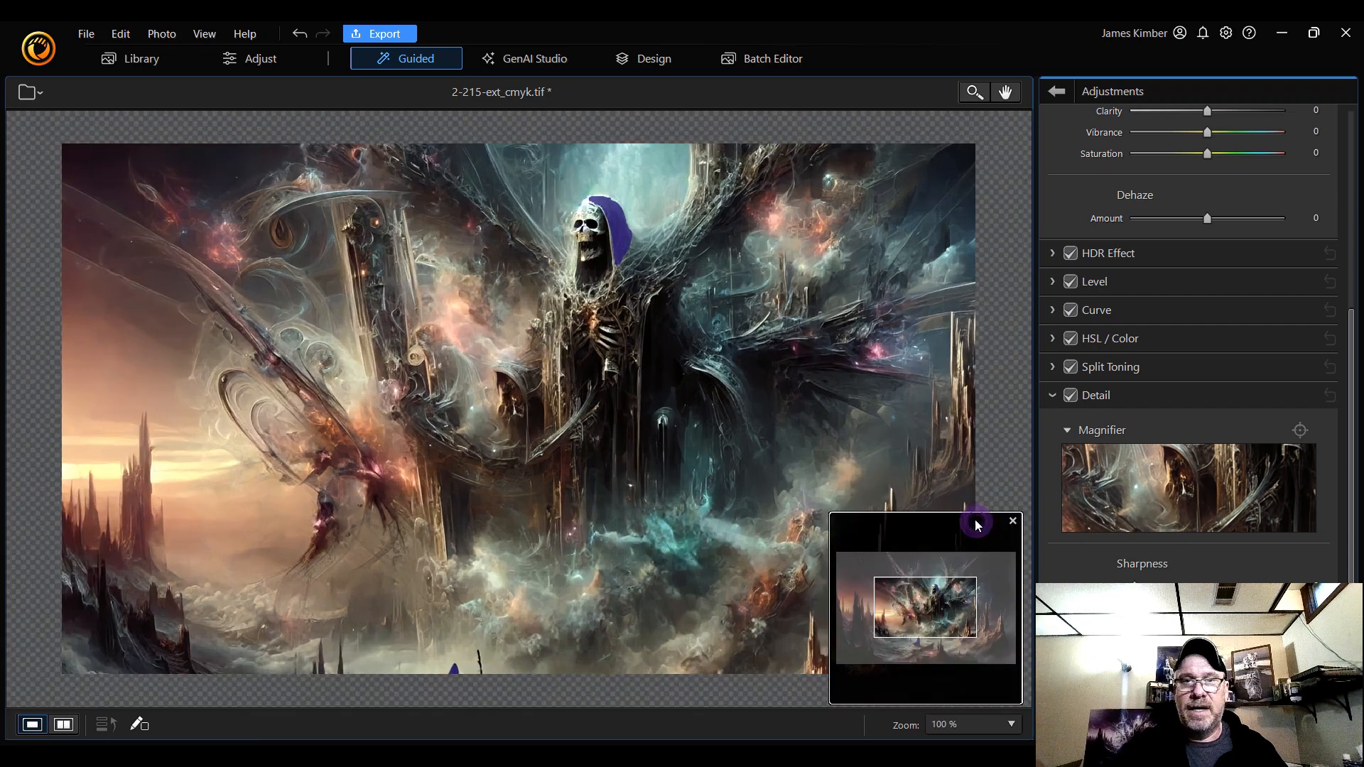
pyautogui.moveTo(932, 607); pyautogui.dragTo(964, 622)
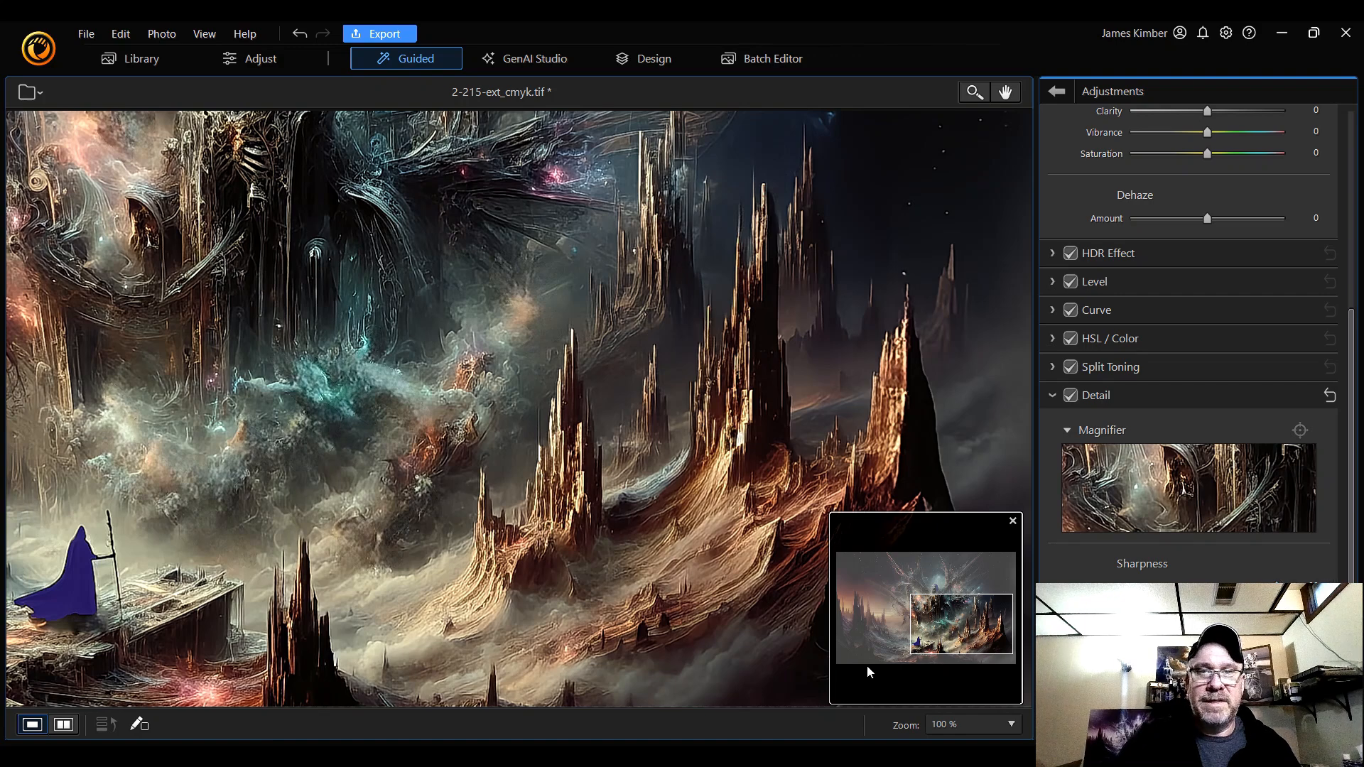
pyautogui.moveTo(961, 630); pyautogui.dragTo(920, 600)
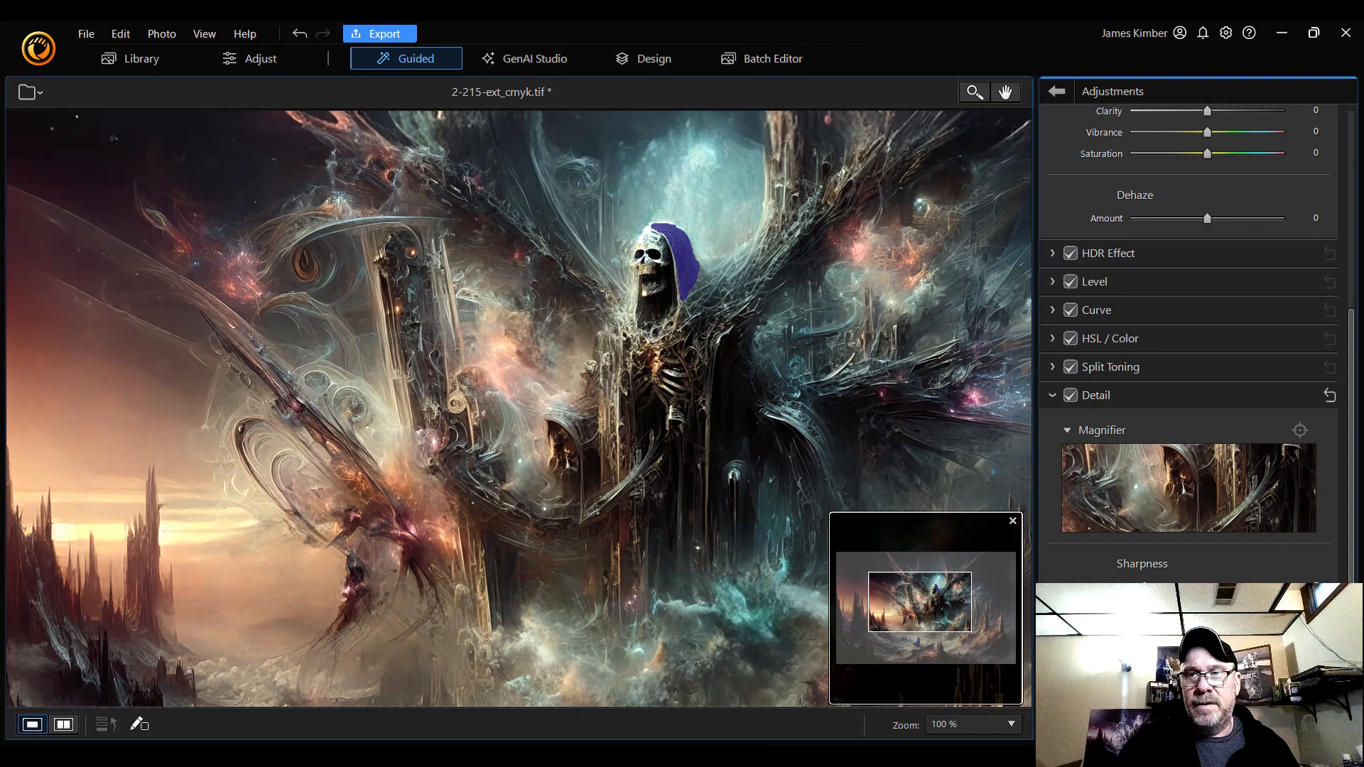
pyautogui.click(973, 724)
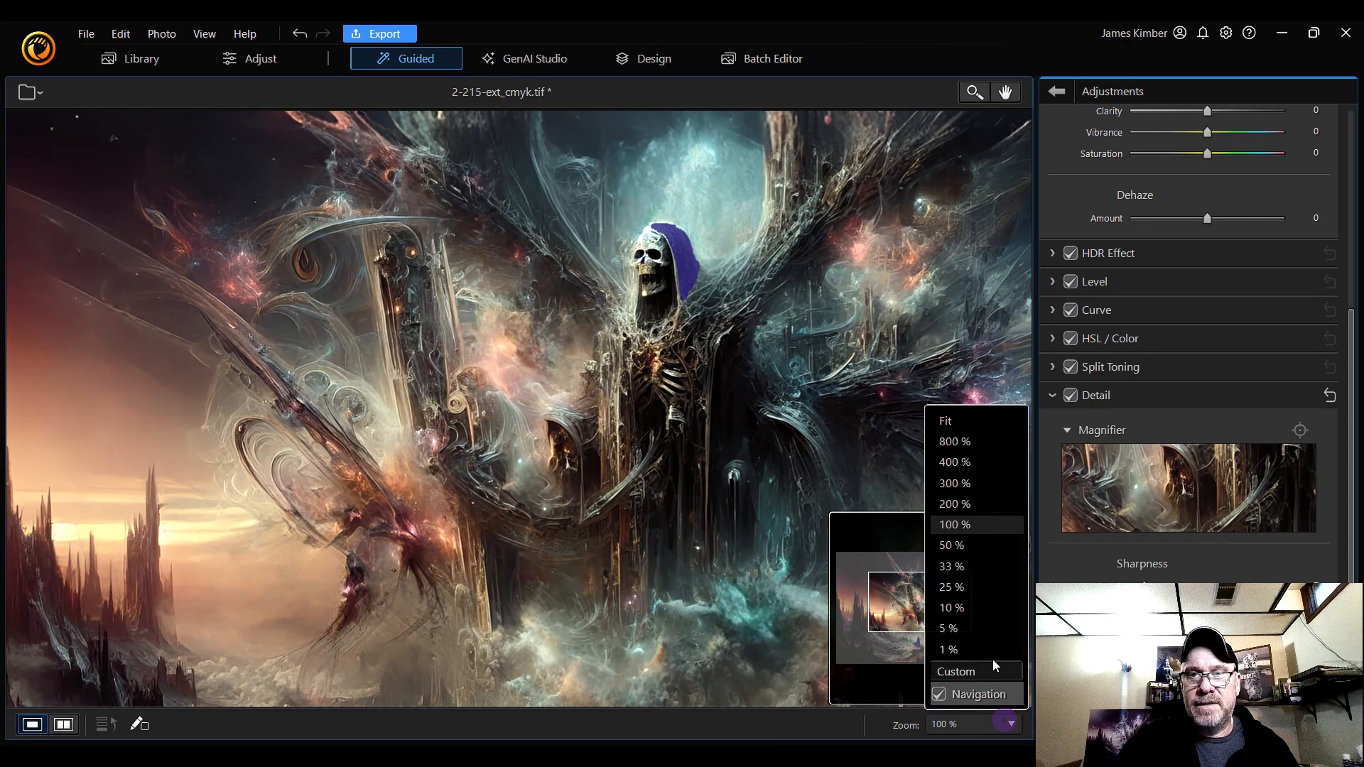
pyautogui.click(993, 424)
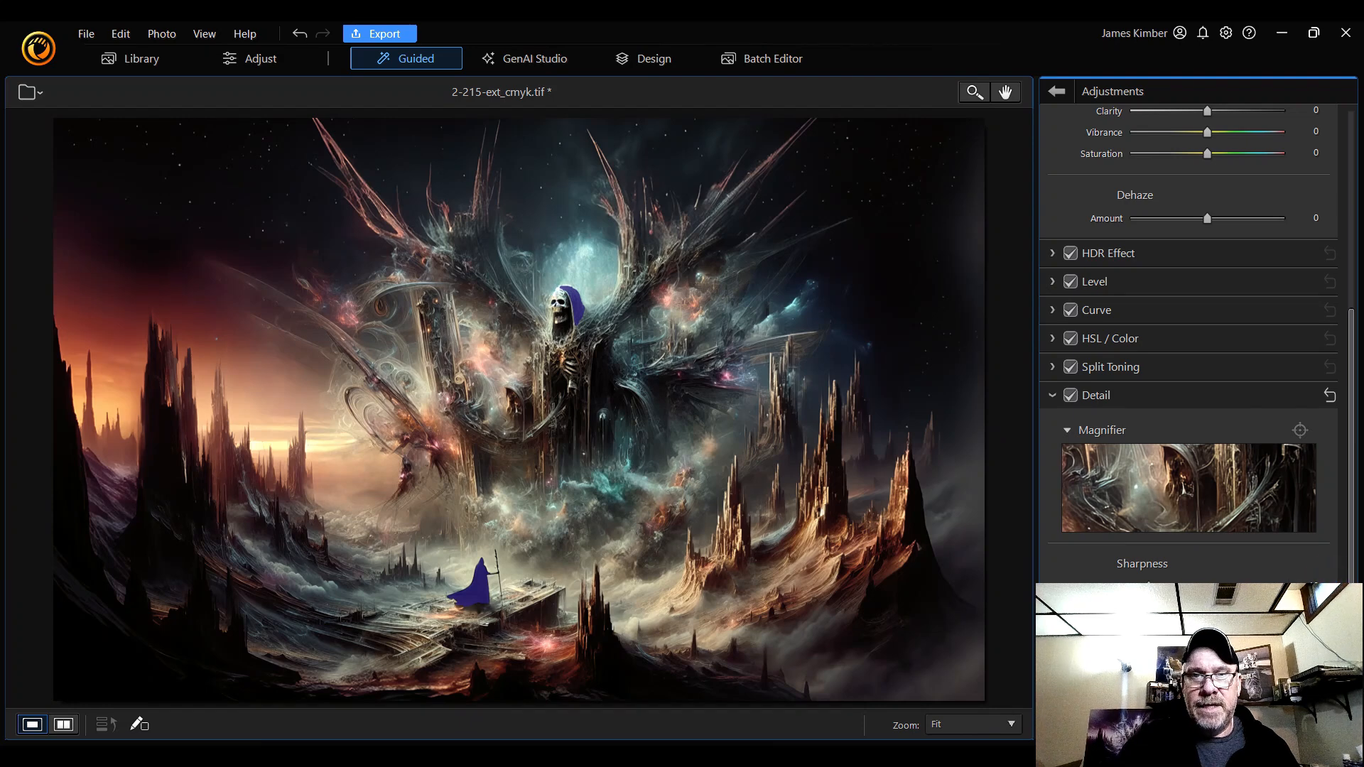
pyautogui.click(992, 730)
pyautogui.click(994, 524)
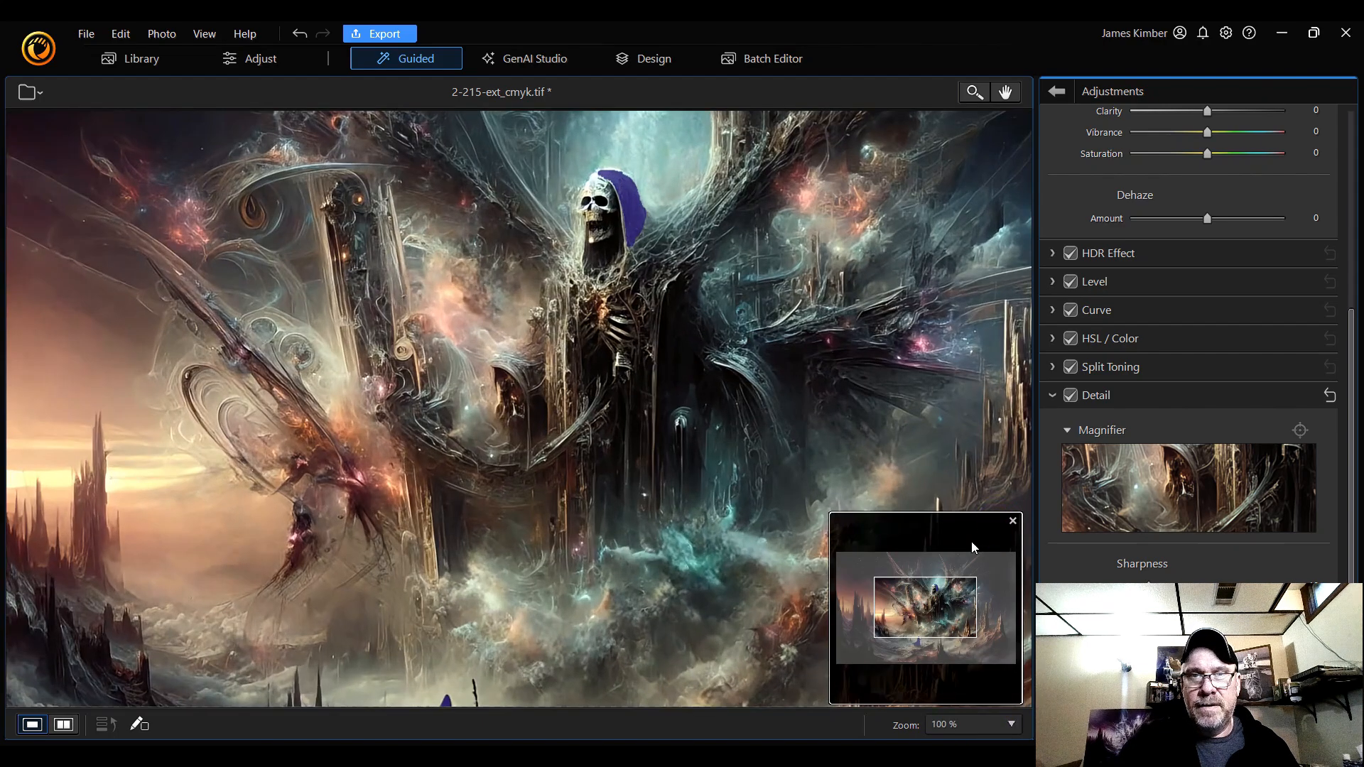
pyautogui.moveTo(959, 600); pyautogui.dragTo(978, 576)
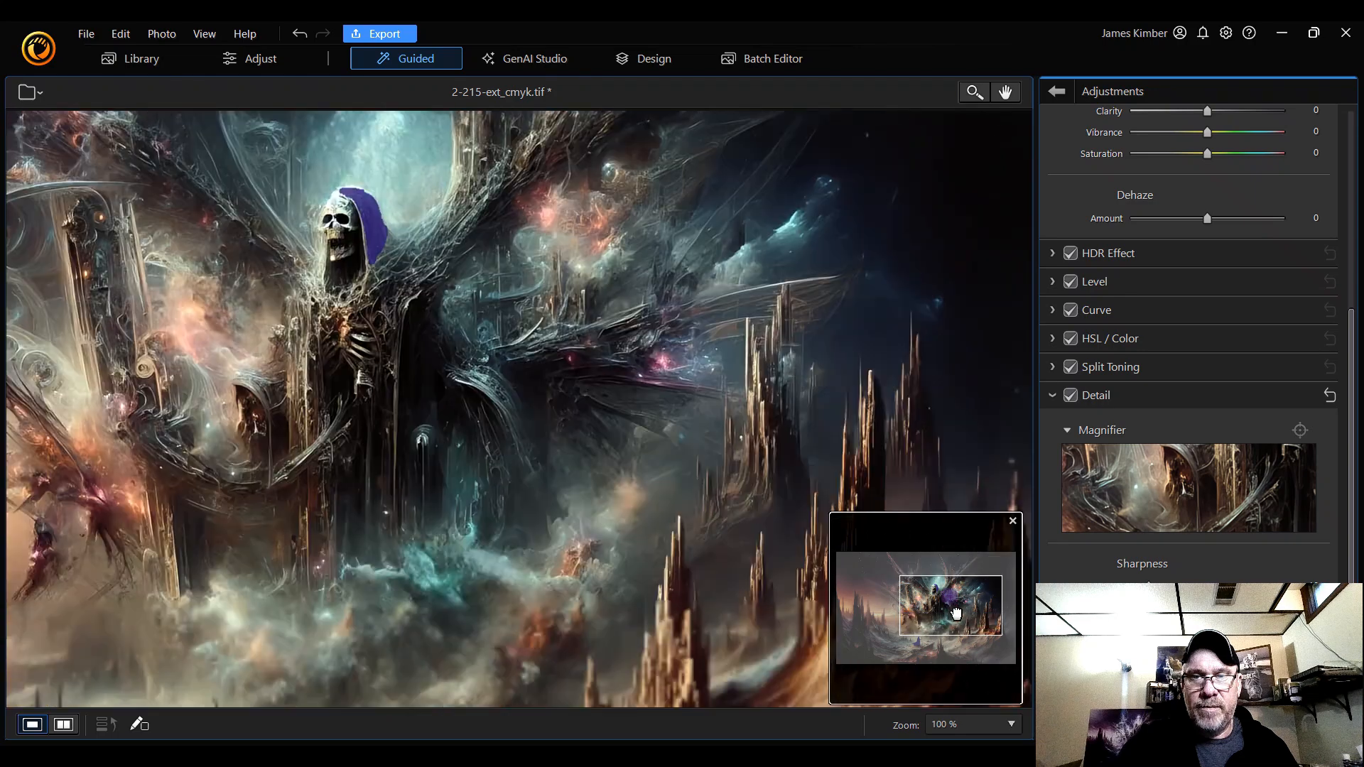
# - Try Dehaze amounts of 37 and -6 on the image, then reset the amount to 0
pyautogui.moveTo(948, 589); pyautogui.dragTo(971, 613)
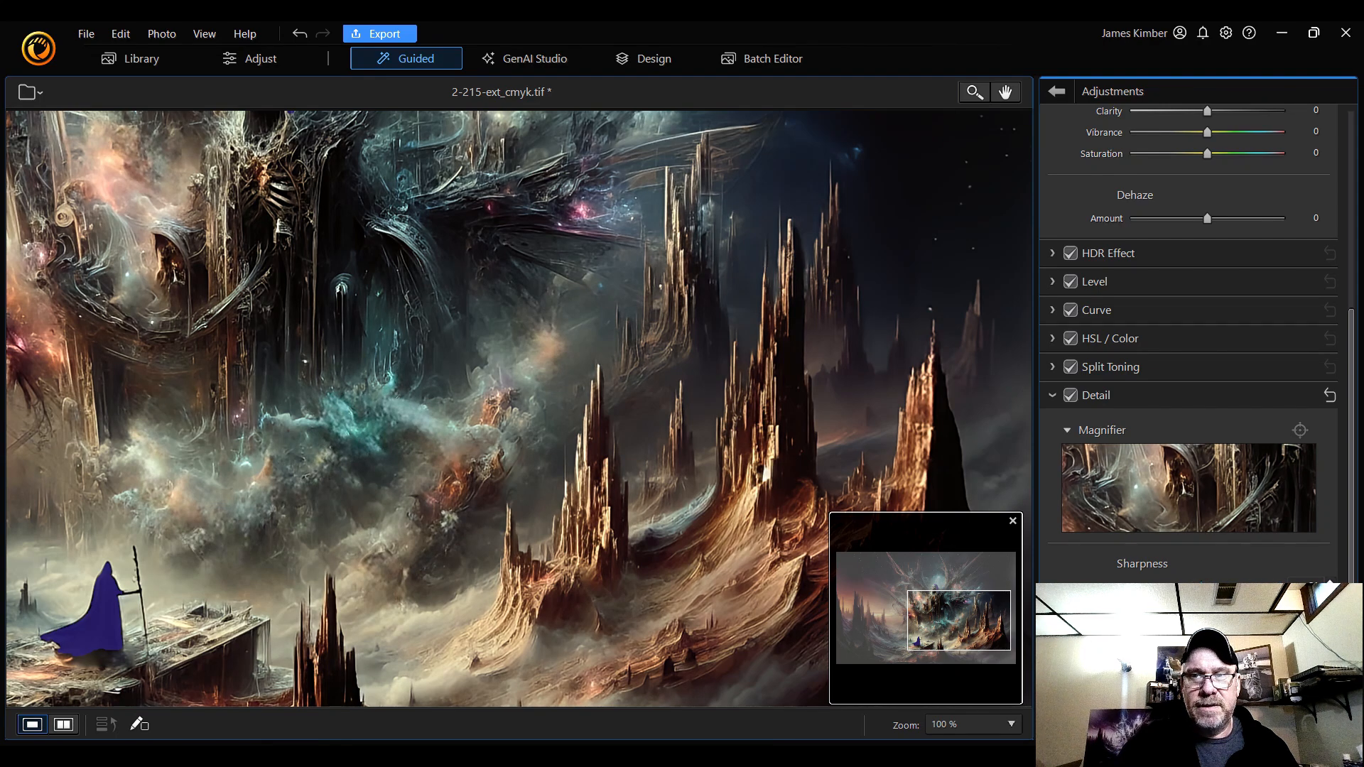
pyautogui.moveTo(965, 631); pyautogui.dragTo(952, 596)
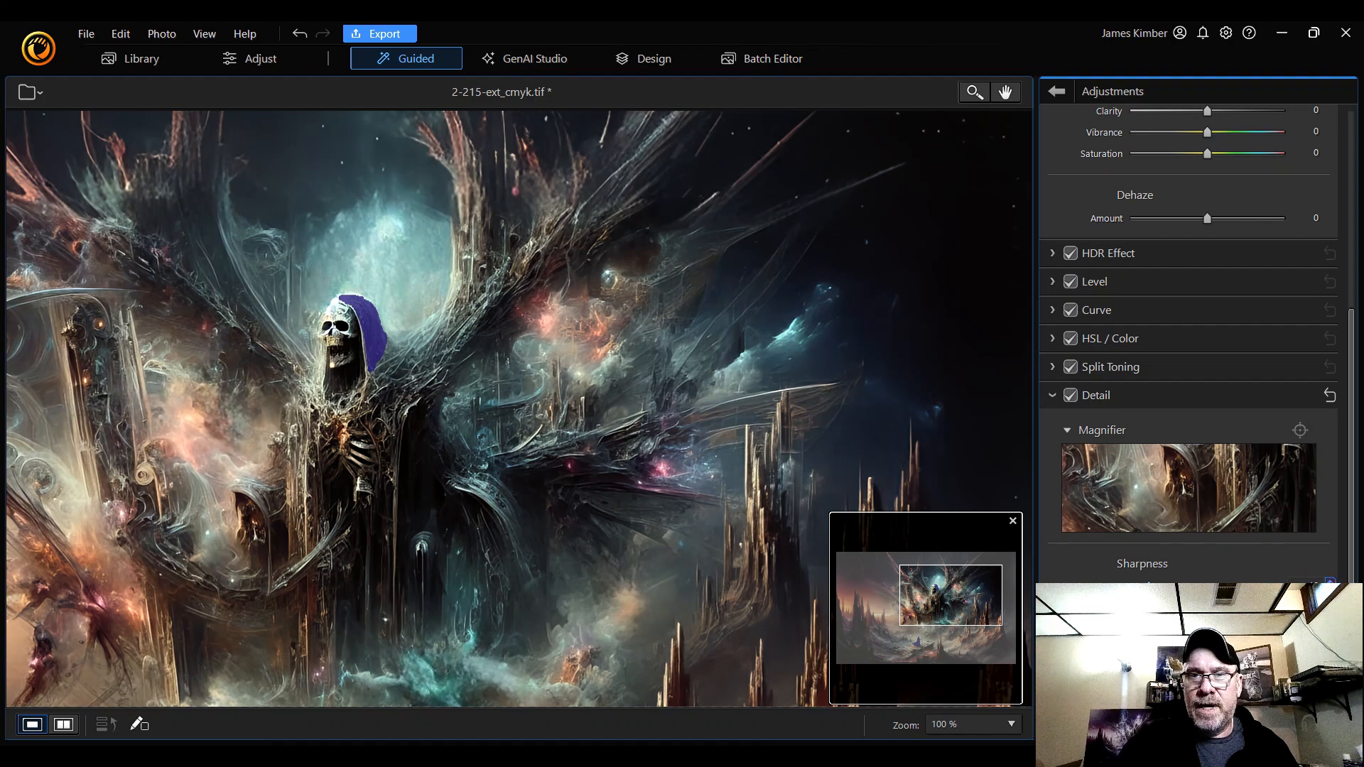
pyautogui.moveTo(959, 593); pyautogui.dragTo(973, 579)
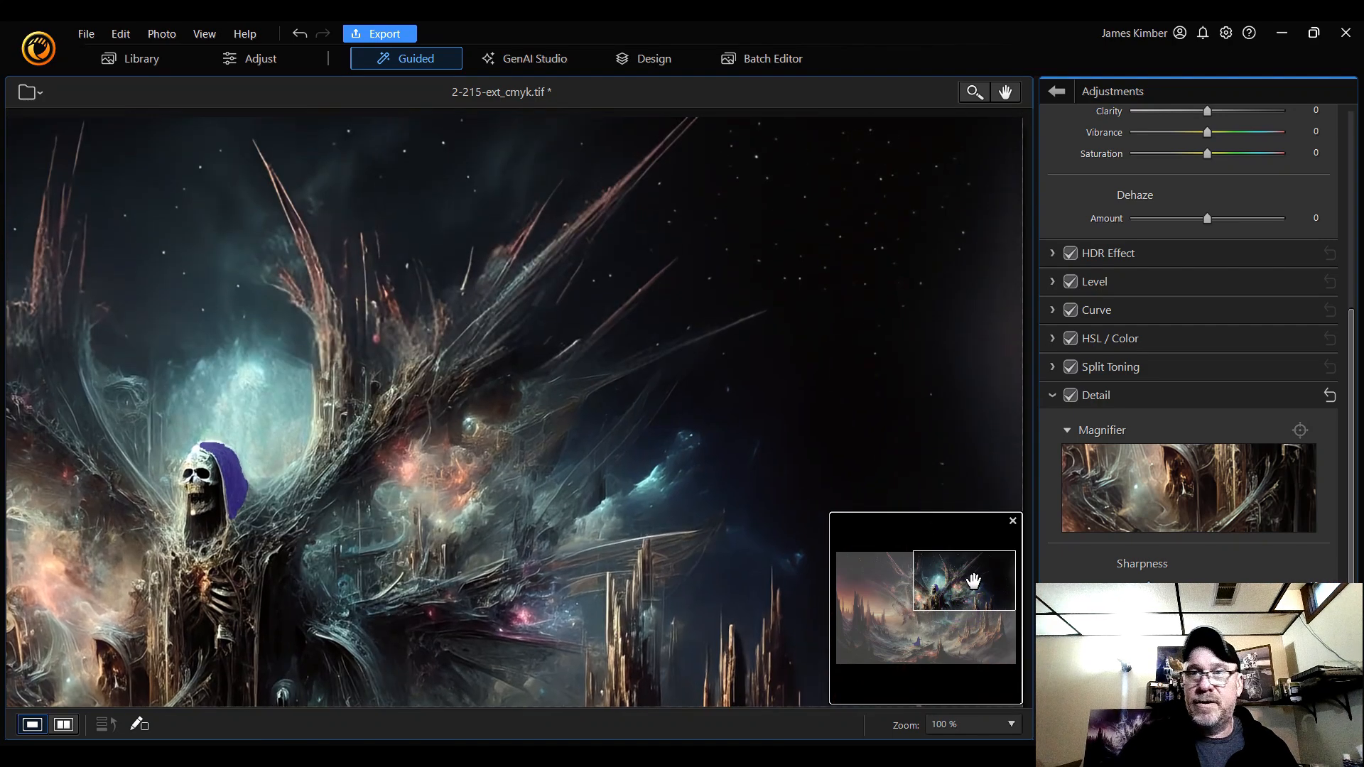
pyautogui.moveTo(1350, 584); pyautogui.dragTo(1348, 384)
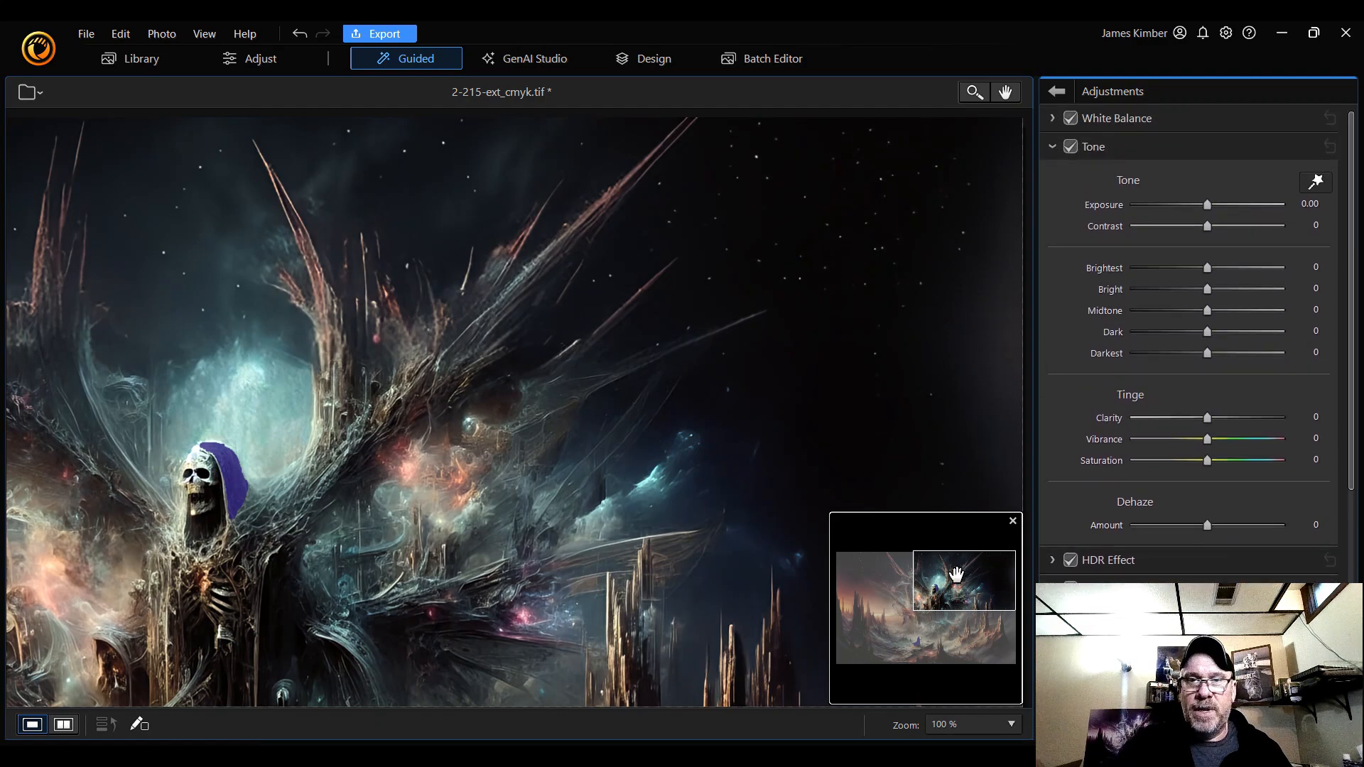
pyautogui.moveTo(956, 579); pyautogui.dragTo(933, 595)
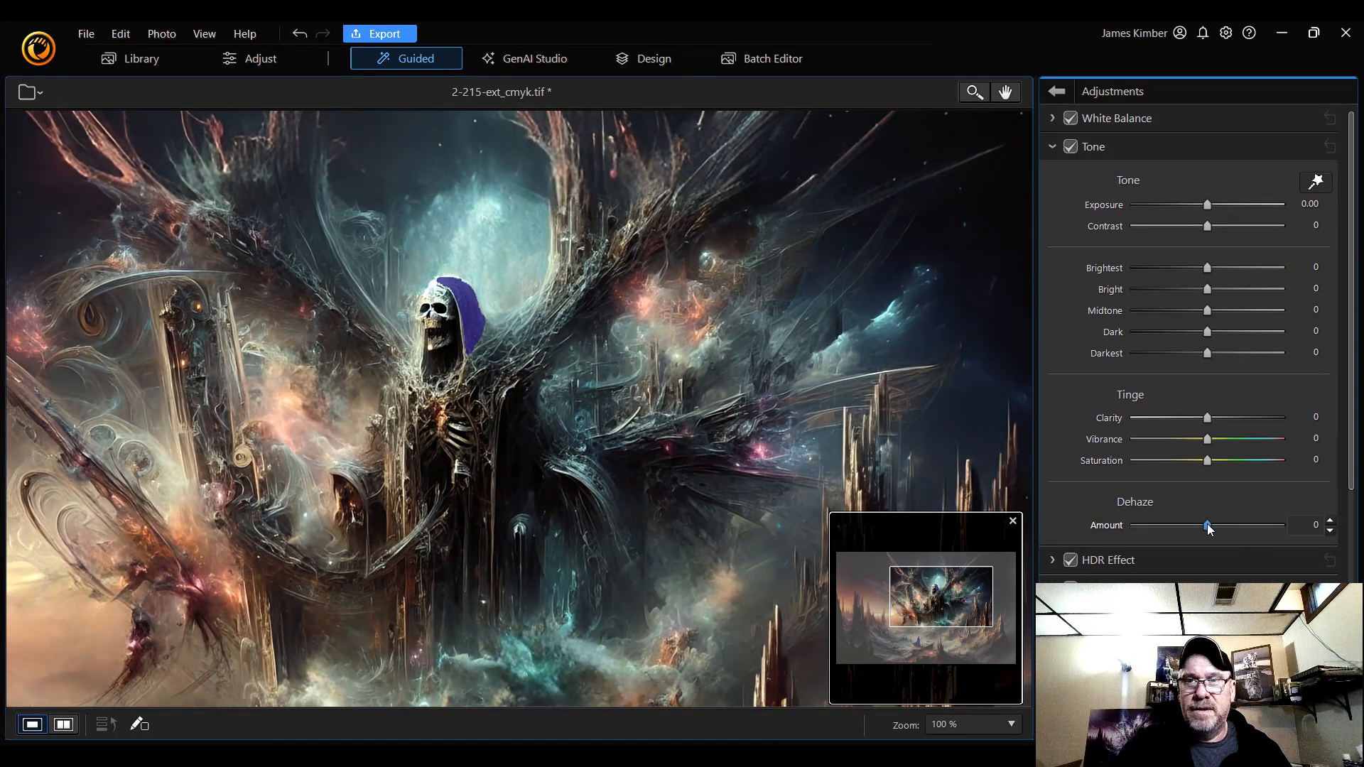
pyautogui.moveTo(1204, 526); pyautogui.dragTo(1234, 532)
pyautogui.moveTo(963, 601); pyautogui.dragTo(987, 628)
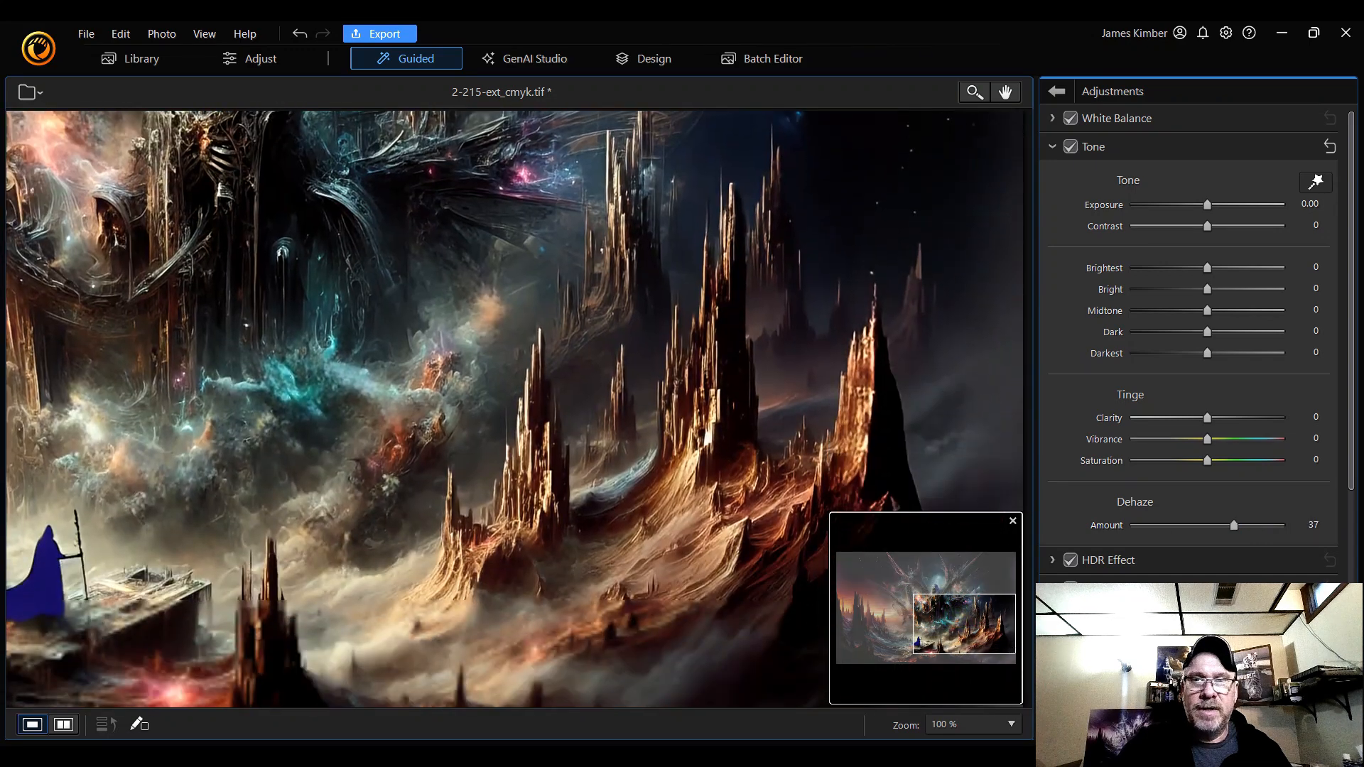
pyautogui.moveTo(1237, 527); pyautogui.dragTo(1206, 530)
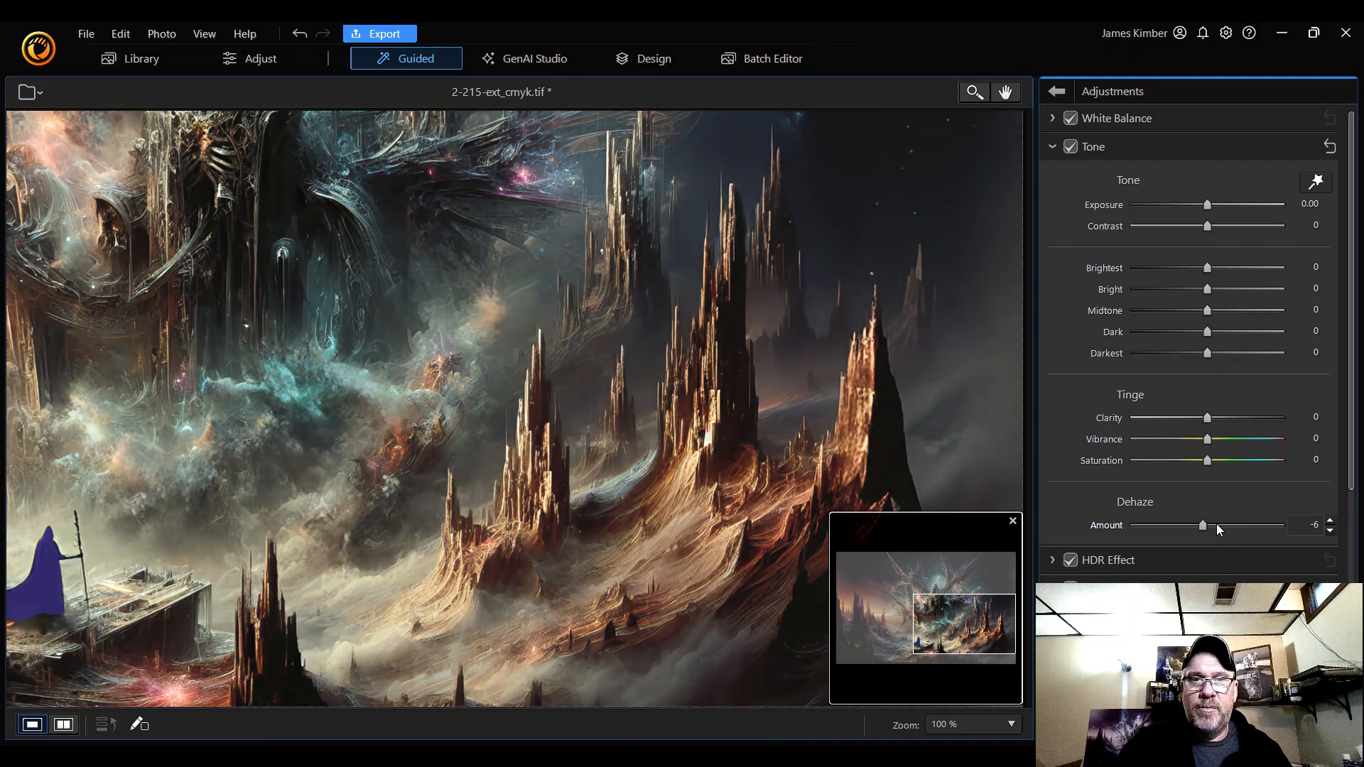
pyautogui.doubleClick(1217, 526)
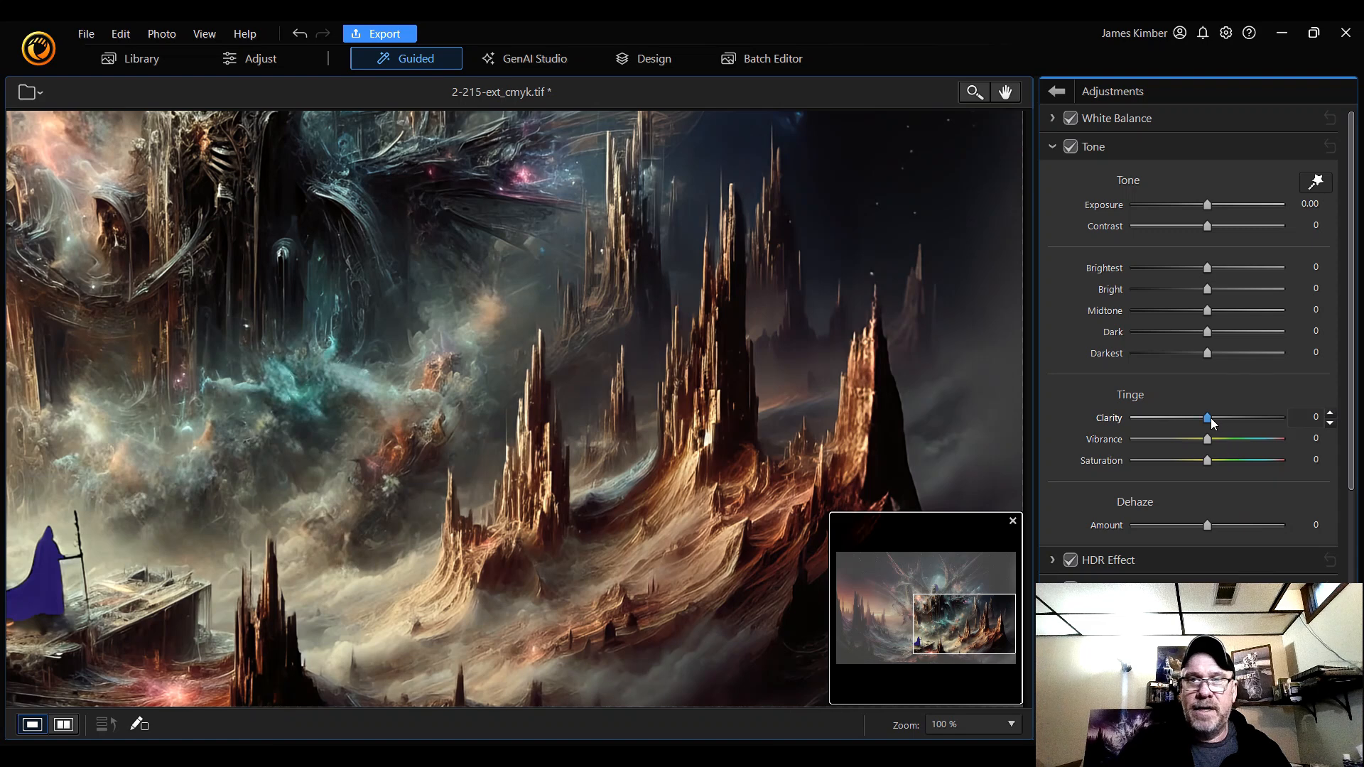
# - Try strong negative Clarity values down to -100 across the image, and settle on -67
pyautogui.moveTo(1210, 418); pyautogui.dragTo(1114, 421)
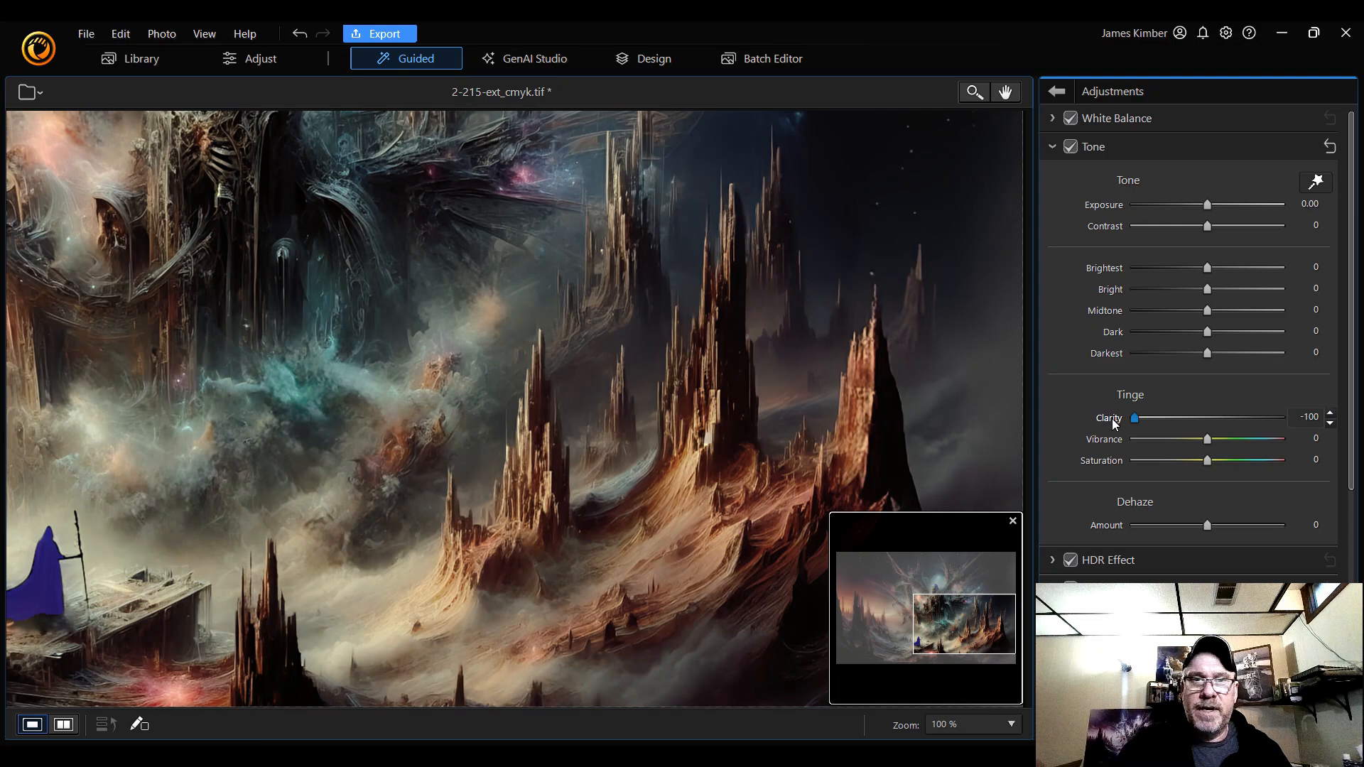
pyautogui.moveTo(1137, 423)
pyautogui.mouseDown()
pyautogui.moveTo(1243, 420)
pyautogui.moveTo(1145, 420)
pyautogui.mouseUp()
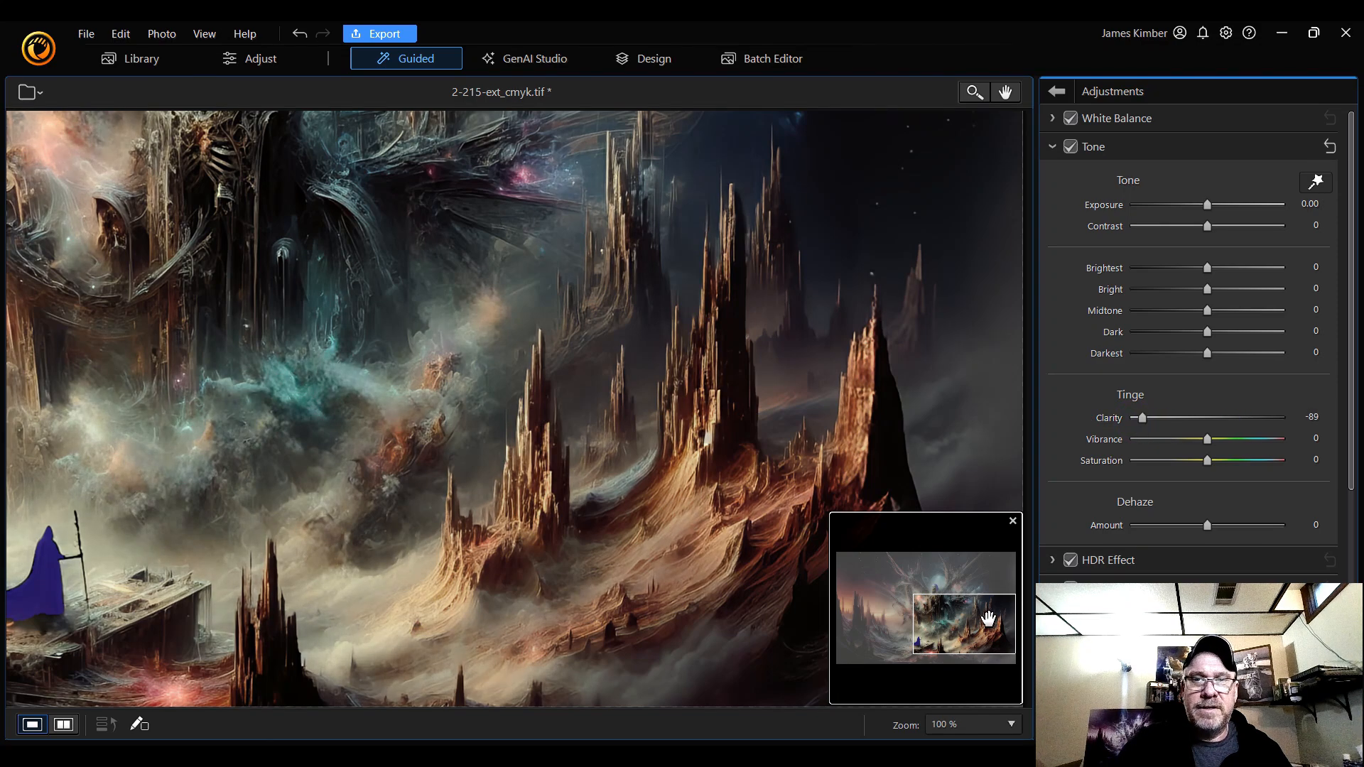
pyautogui.moveTo(966, 622); pyautogui.dragTo(942, 584)
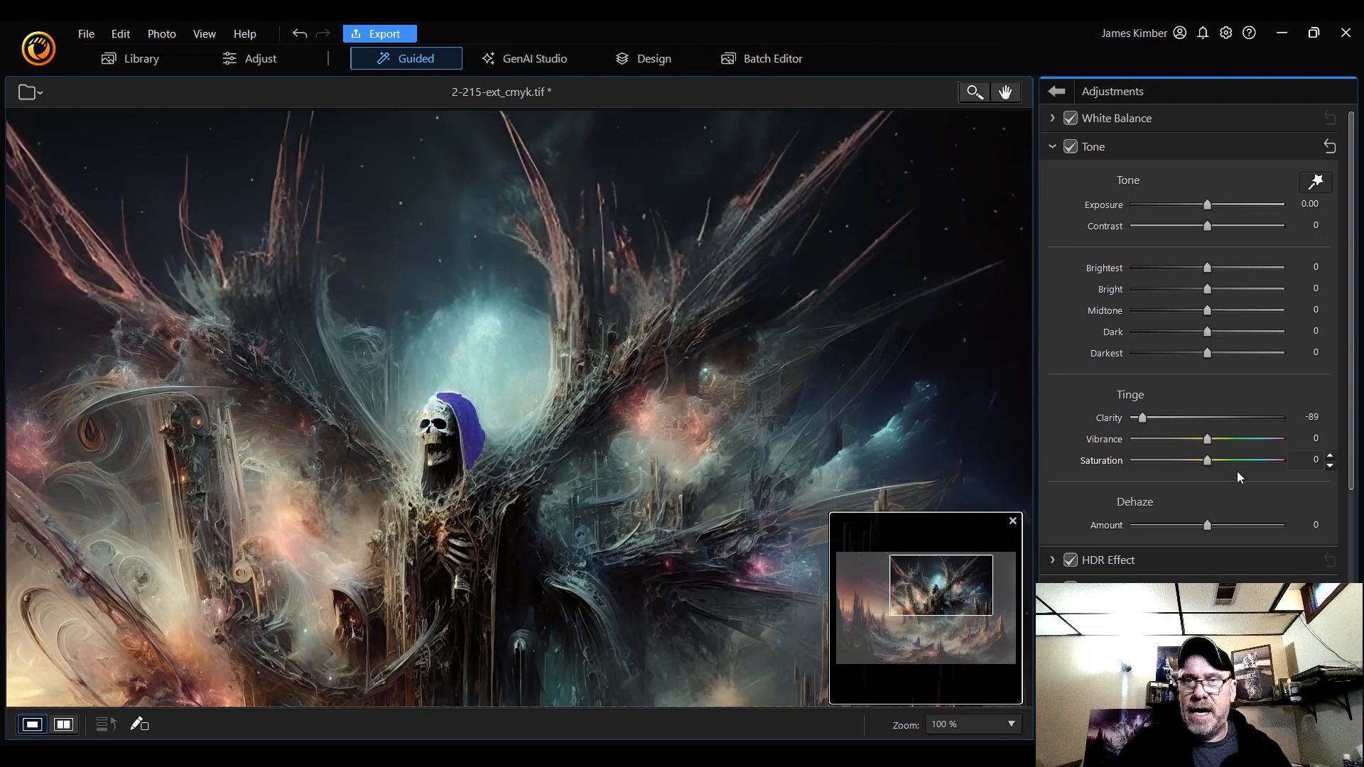
pyautogui.moveTo(1144, 419)
pyautogui.mouseDown()
pyautogui.moveTo(1124, 425)
pyautogui.moveTo(1286, 418)
pyautogui.moveTo(1107, 416)
pyautogui.moveTo(1174, 416)
pyautogui.moveTo(1137, 419)
pyautogui.mouseUp()
pyautogui.moveTo(970, 584); pyautogui.dragTo(903, 641)
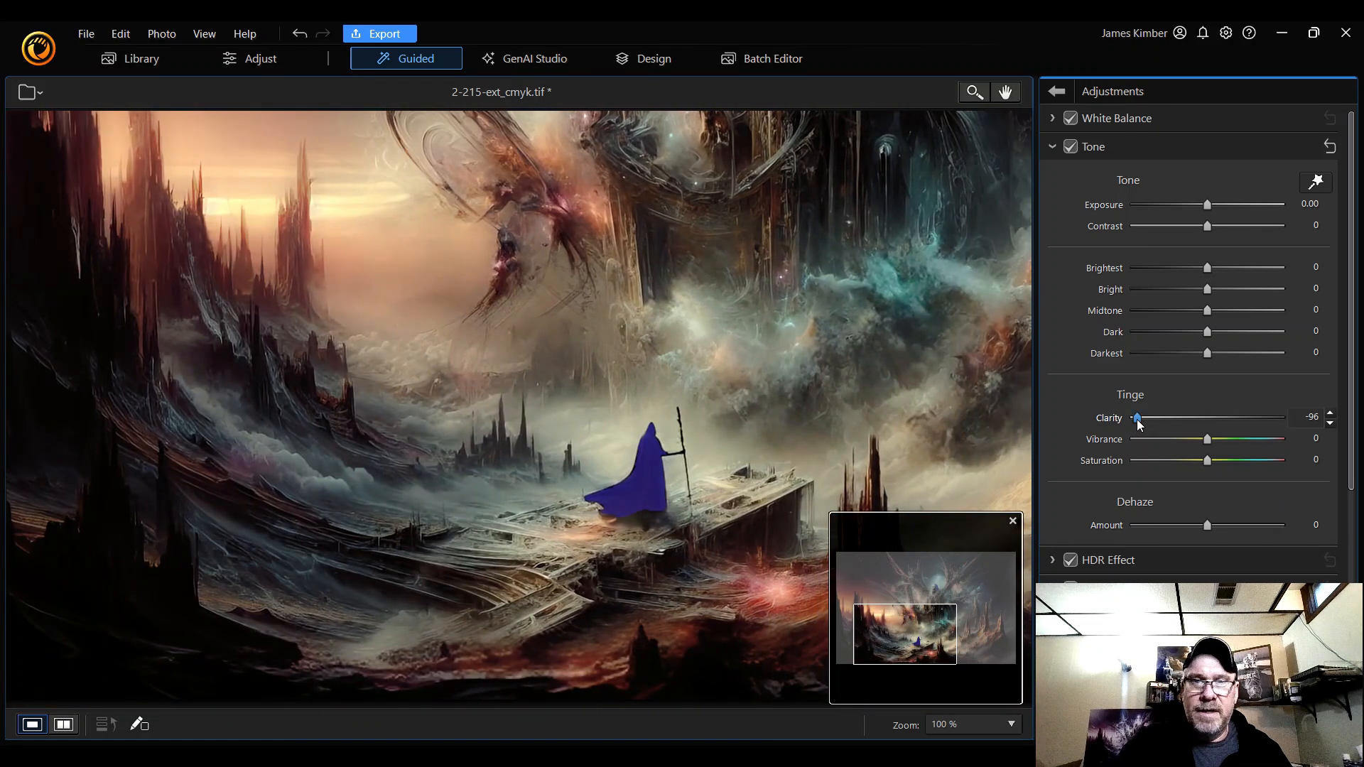
pyautogui.moveTo(1192, 421); pyautogui.dragTo(1131, 422)
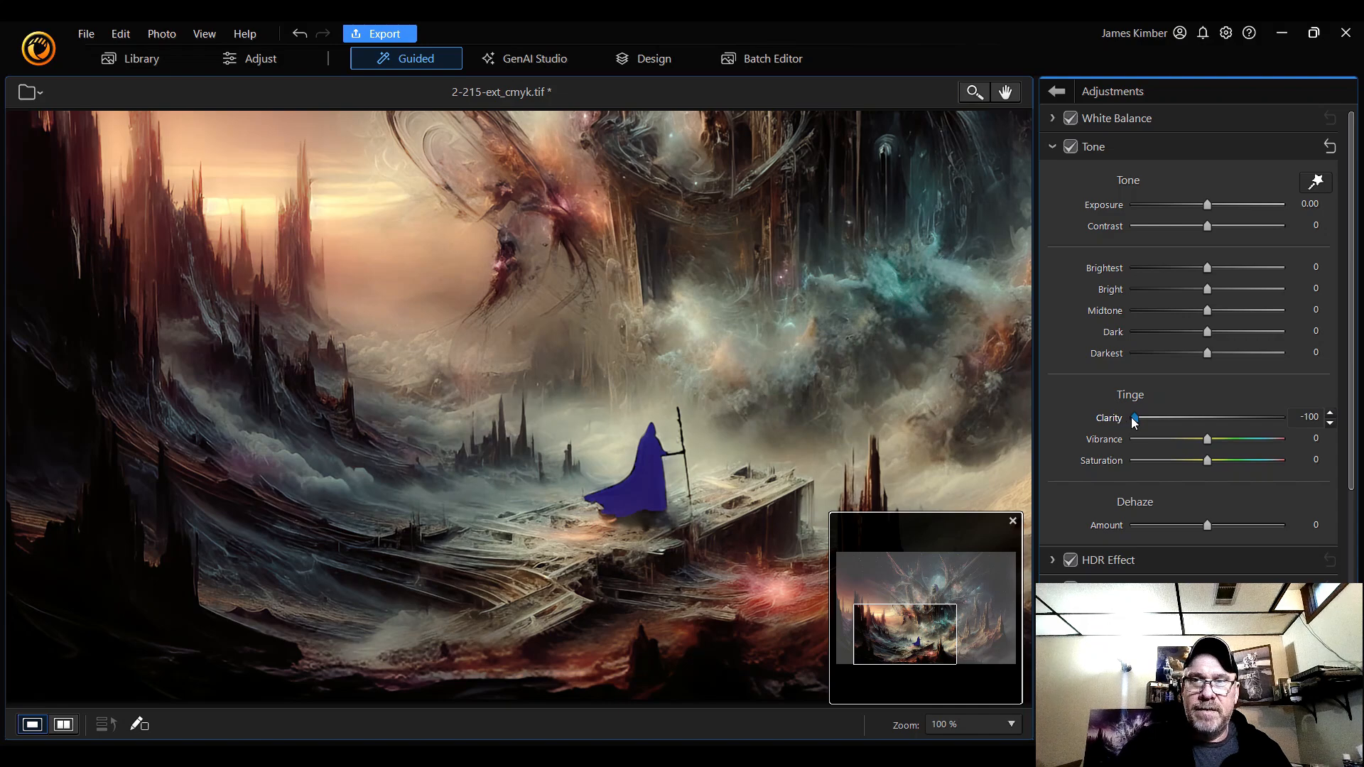
pyautogui.moveTo(909, 631); pyautogui.dragTo(942, 596)
pyautogui.moveTo(943, 590); pyautogui.dragTo(947, 585)
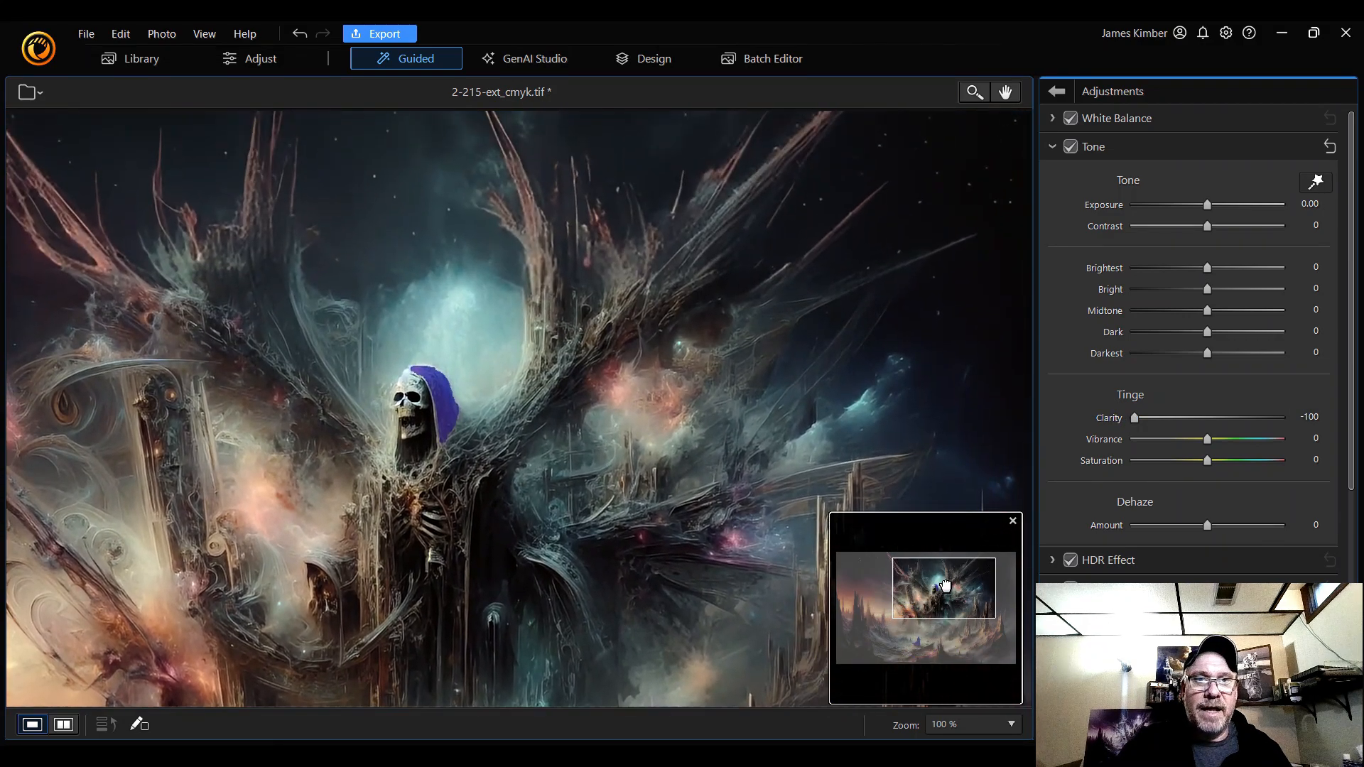
pyautogui.moveTo(1137, 424); pyautogui.dragTo(1161, 419)
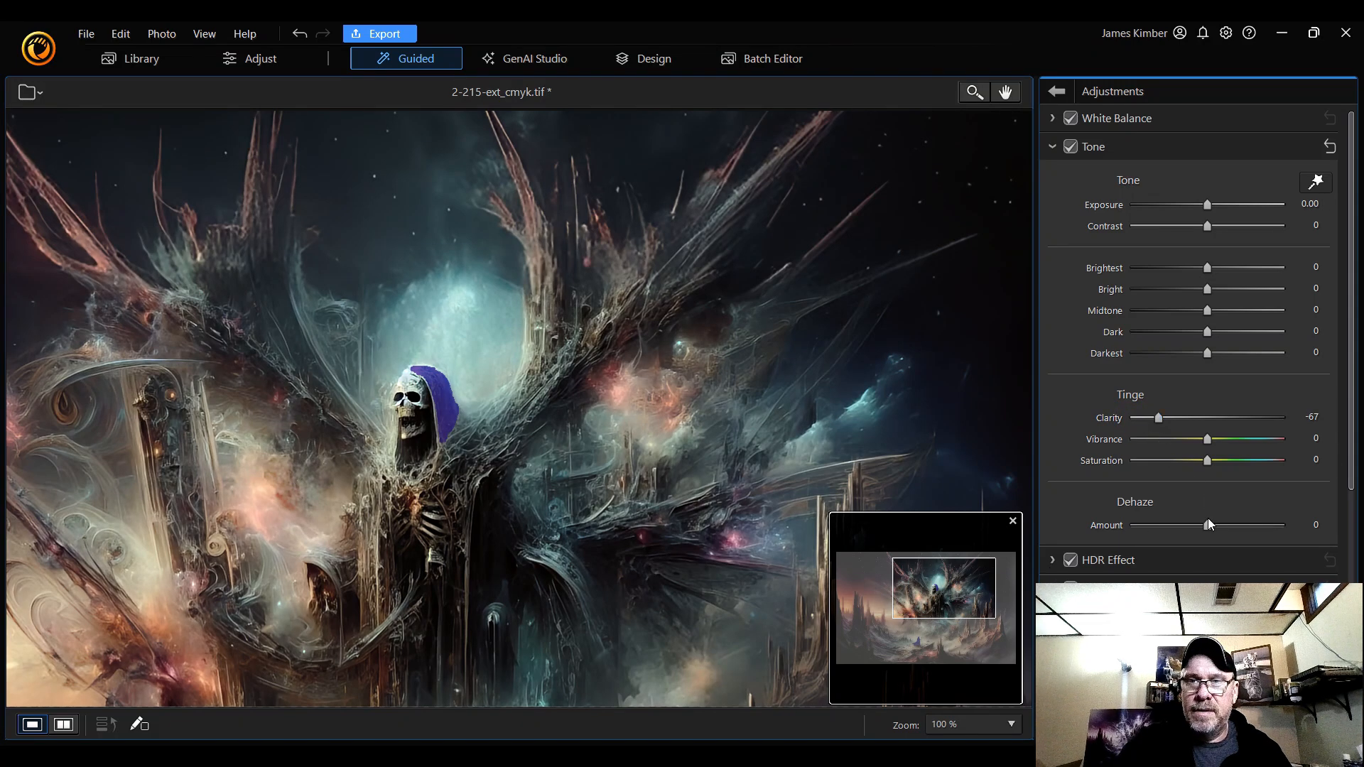
# - Adjust the Dehaze amount in small increments while viewing the whole image, ending at 10
pyautogui.moveTo(1207, 526)
pyautogui.mouseDown()
pyautogui.moveTo(1239, 530)
pyautogui.moveTo(1187, 535)
pyautogui.moveTo(1207, 535)
pyautogui.mouseUp()
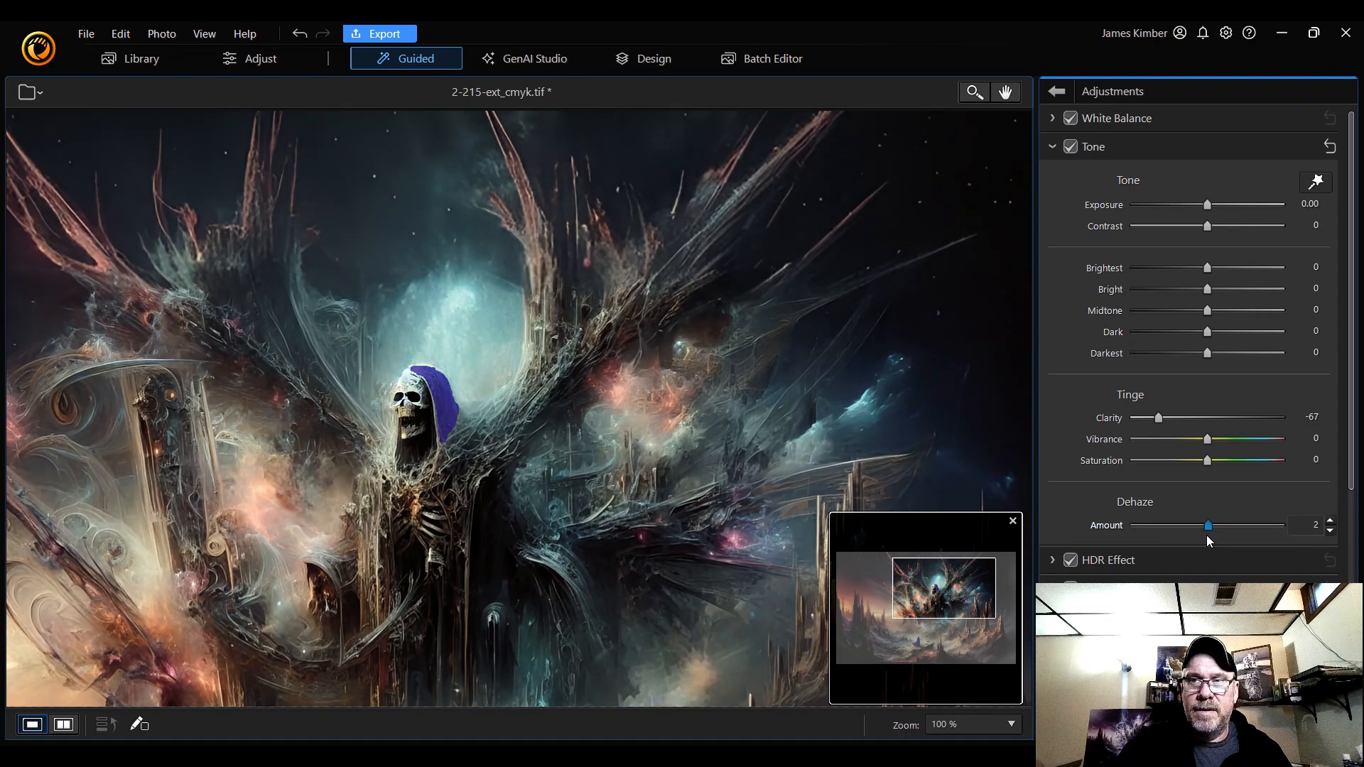
pyautogui.click(1330, 522)
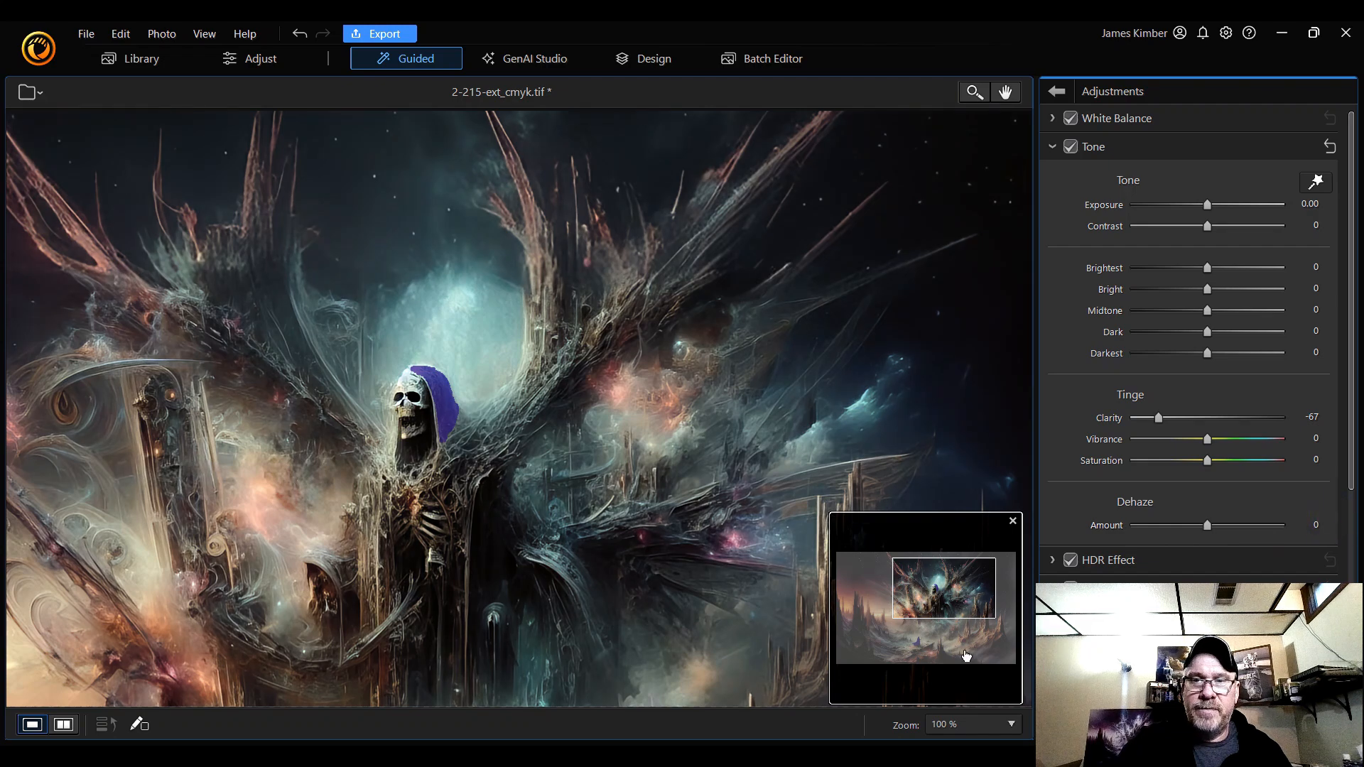
pyautogui.click(995, 734)
pyautogui.click(986, 420)
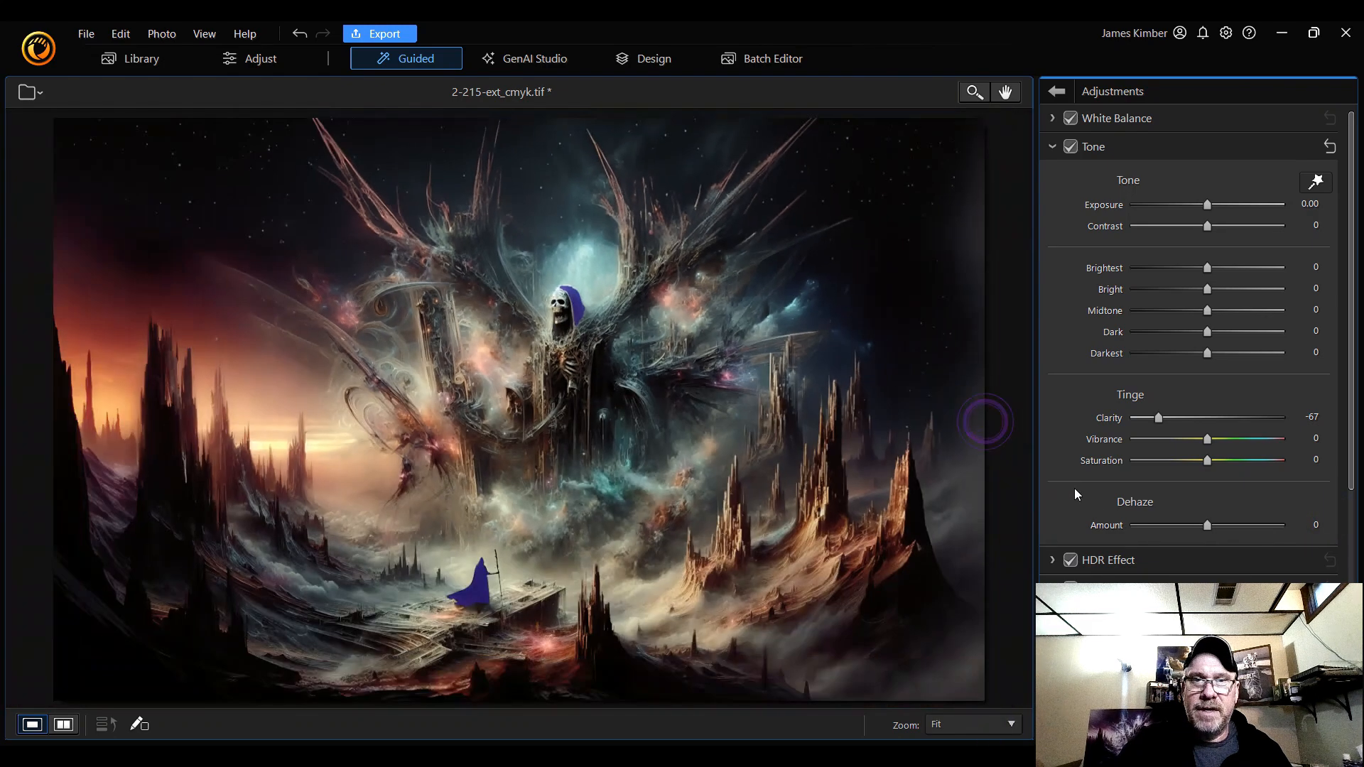
pyautogui.moveTo(1212, 527)
pyautogui.mouseDown()
pyautogui.moveTo(1266, 530)
pyautogui.moveTo(1215, 536)
pyautogui.mouseUp()
pyautogui.click(1330, 531)
pyautogui.click(1330, 531)
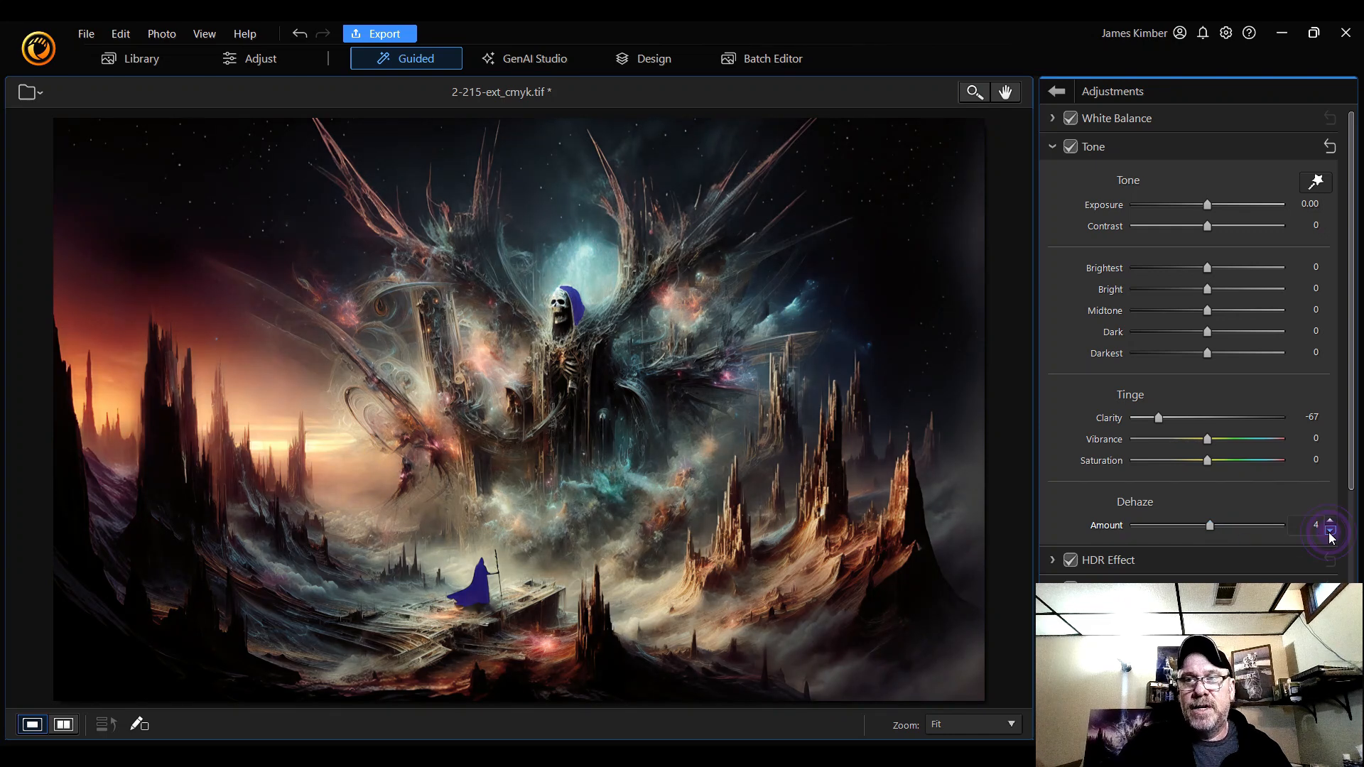
pyautogui.click(1330, 531)
pyautogui.click(1331, 532)
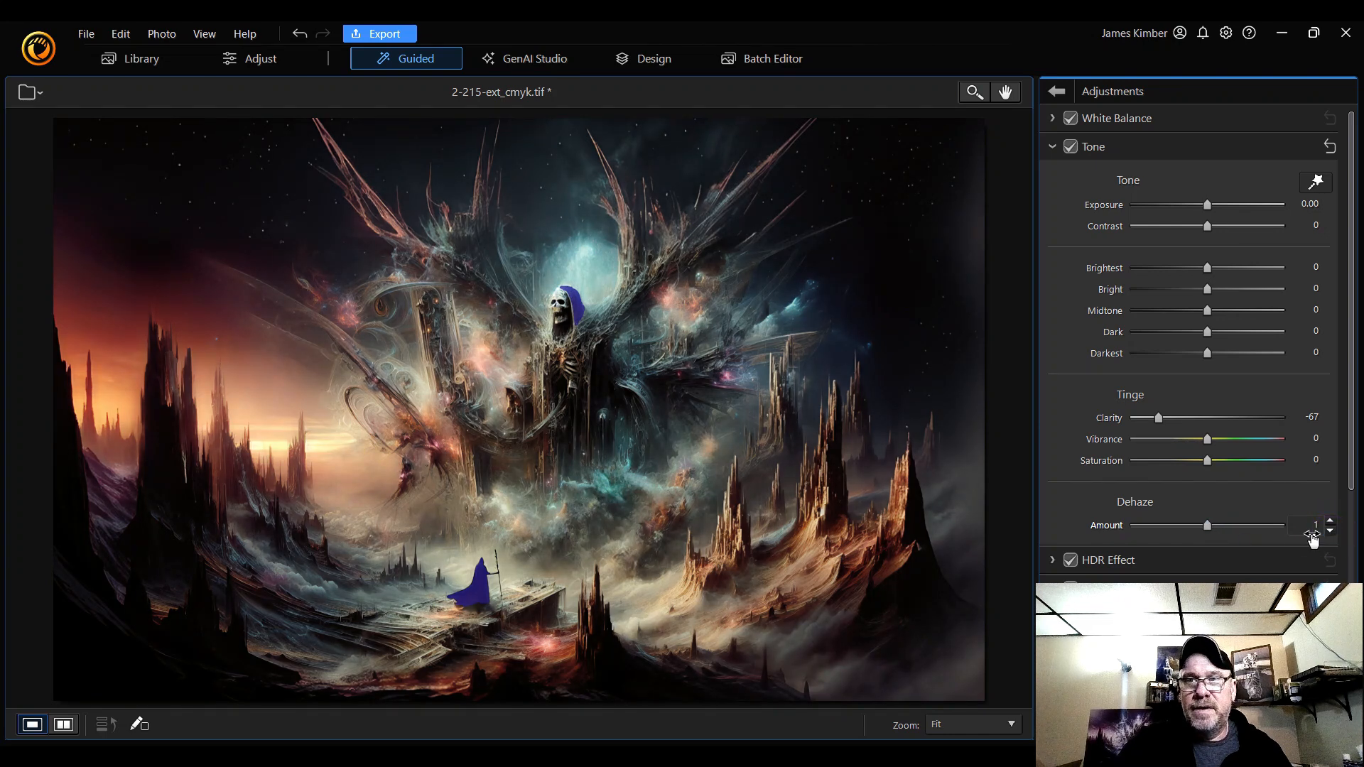
pyautogui.click(1333, 522)
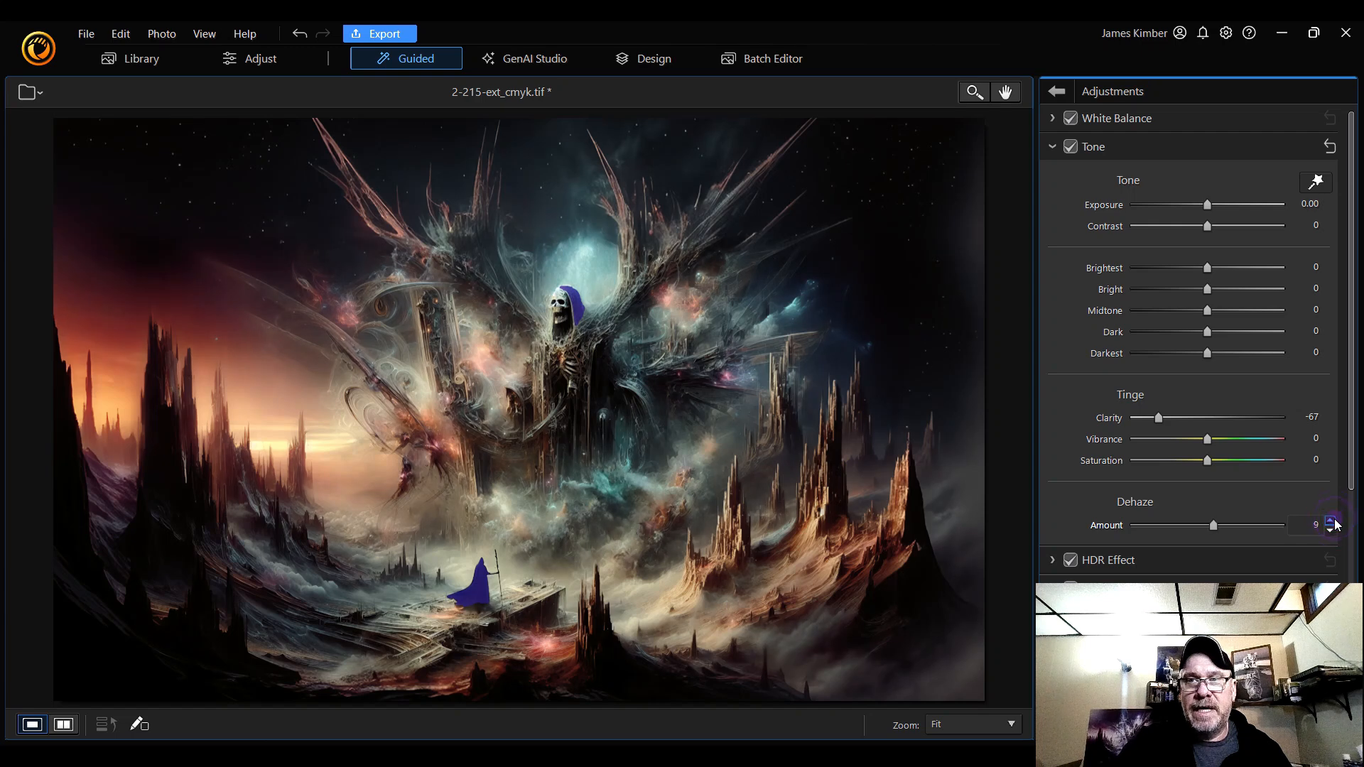
pyautogui.click(1333, 522)
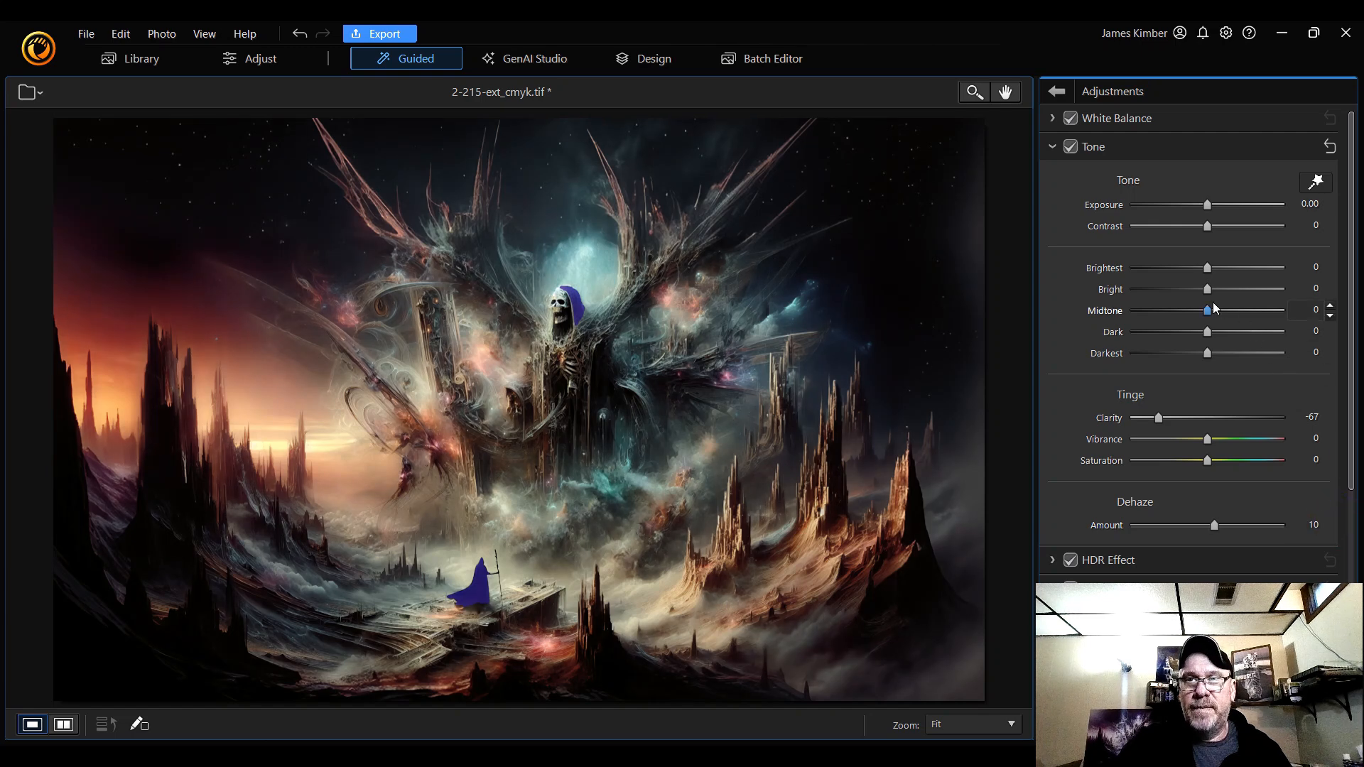
# - Compare high and negative Contrast values on the image at 100 % zoom, and set the Contrast to 25
pyautogui.click(986, 722)
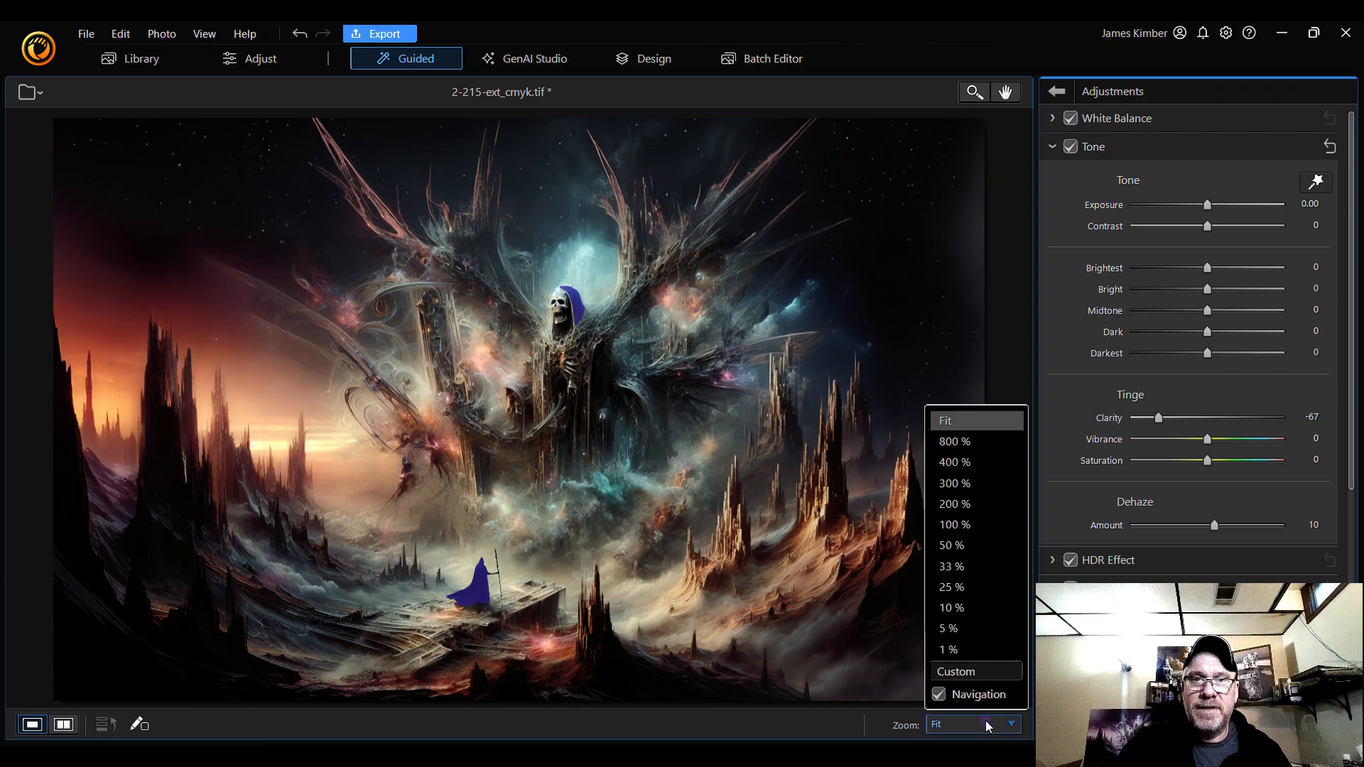
pyautogui.click(996, 524)
pyautogui.moveTo(960, 600)
pyautogui.mouseDown()
pyautogui.moveTo(889, 632)
pyautogui.moveTo(952, 587)
pyautogui.mouseUp()
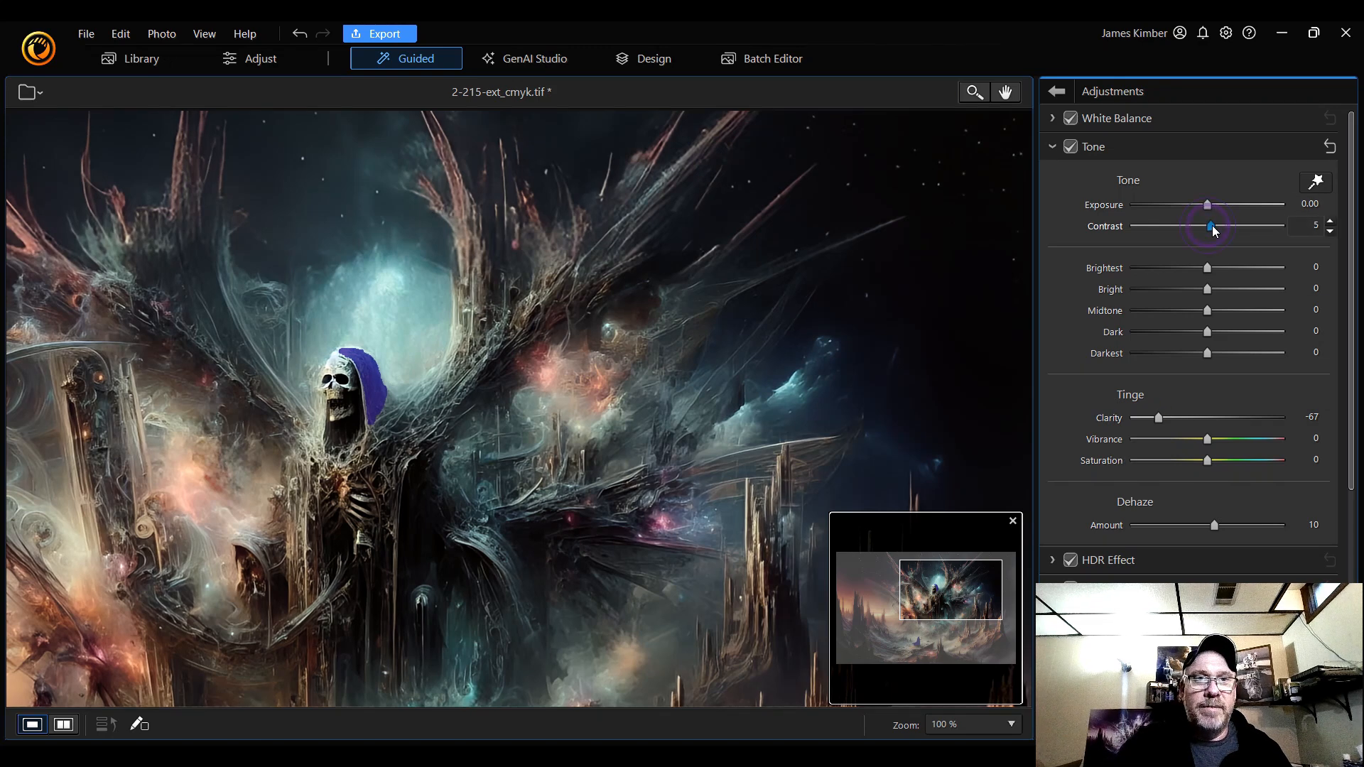
pyautogui.moveTo(1229, 226); pyautogui.dragTo(1262, 226)
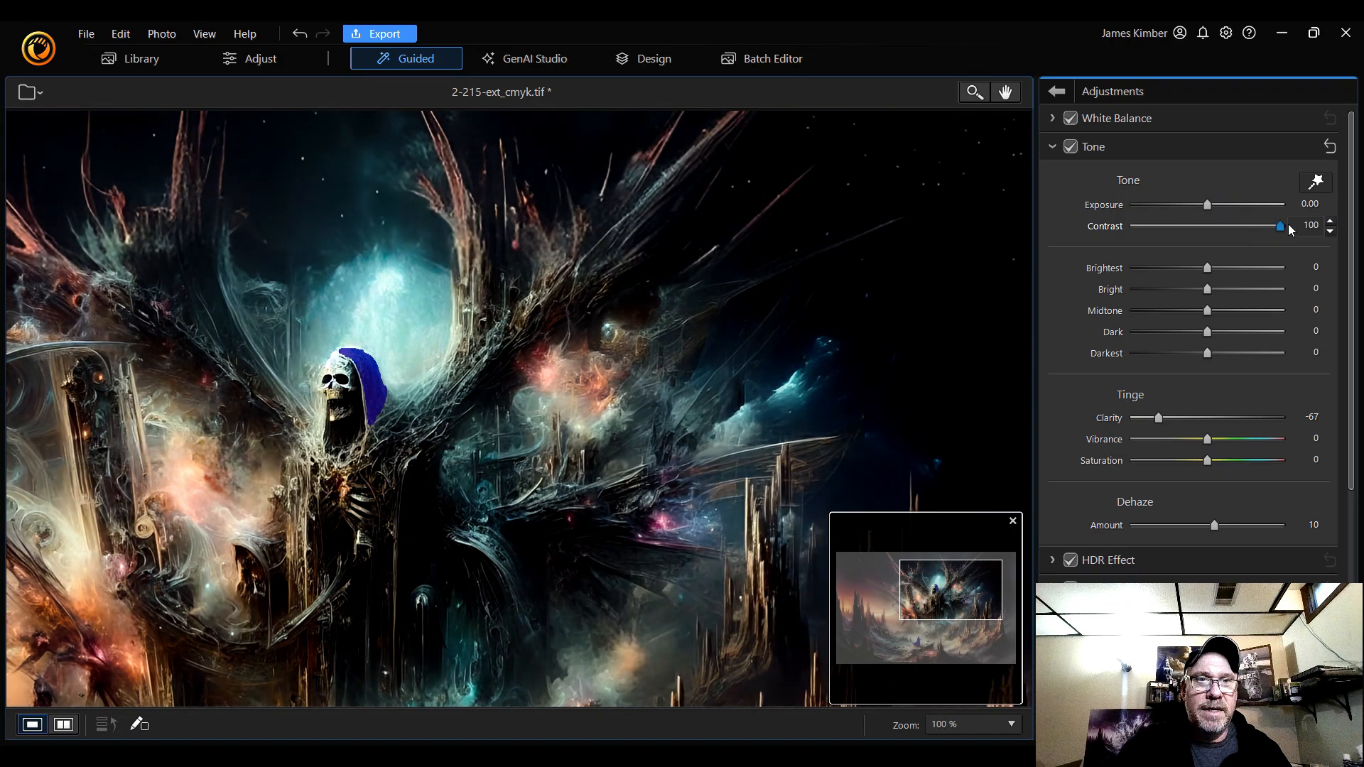
pyautogui.moveTo(1280, 226); pyautogui.dragTo(1119, 239)
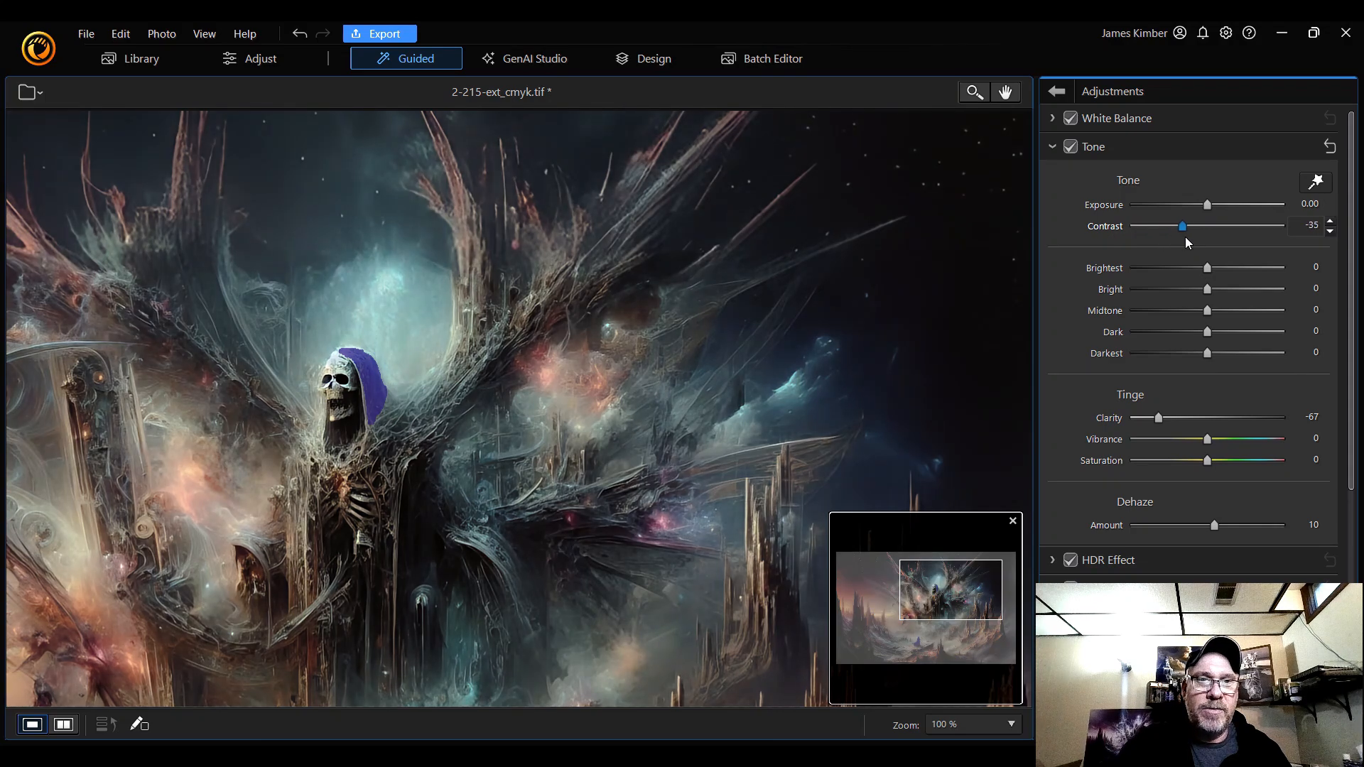
pyautogui.moveTo(1204, 238); pyautogui.dragTo(1224, 238)
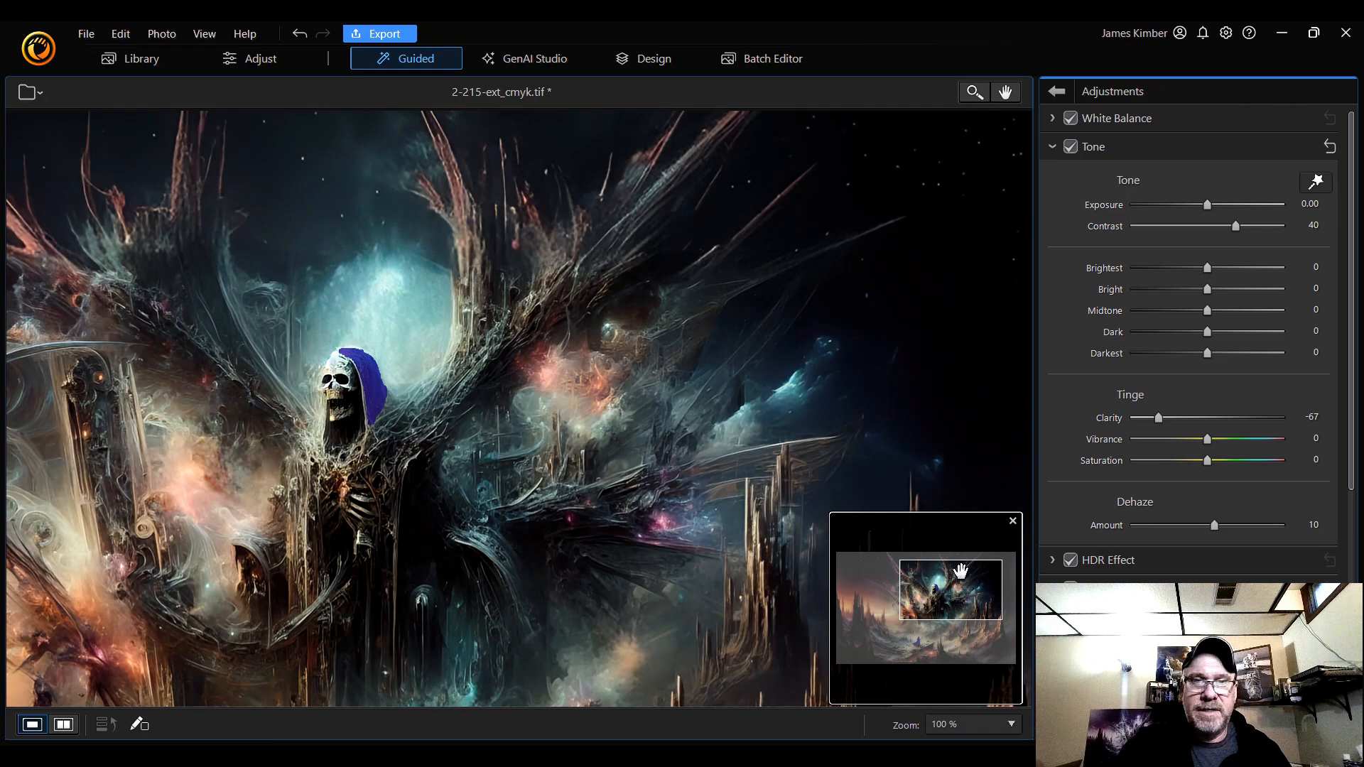
pyautogui.moveTo(955, 602); pyautogui.dragTo(969, 637)
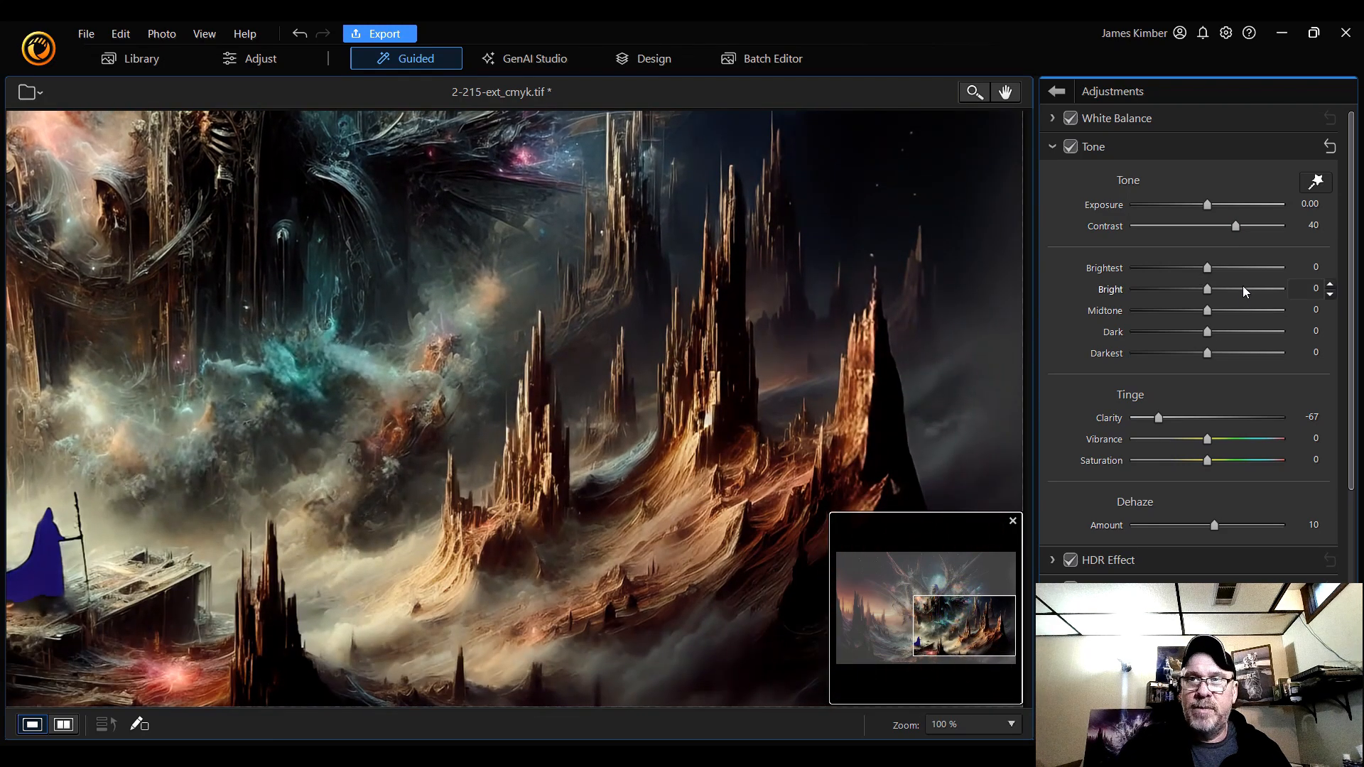
pyautogui.moveTo(1239, 227)
pyautogui.mouseDown()
pyautogui.moveTo(1161, 239)
pyautogui.moveTo(1278, 240)
pyautogui.moveTo(1238, 244)
pyautogui.mouseUp()
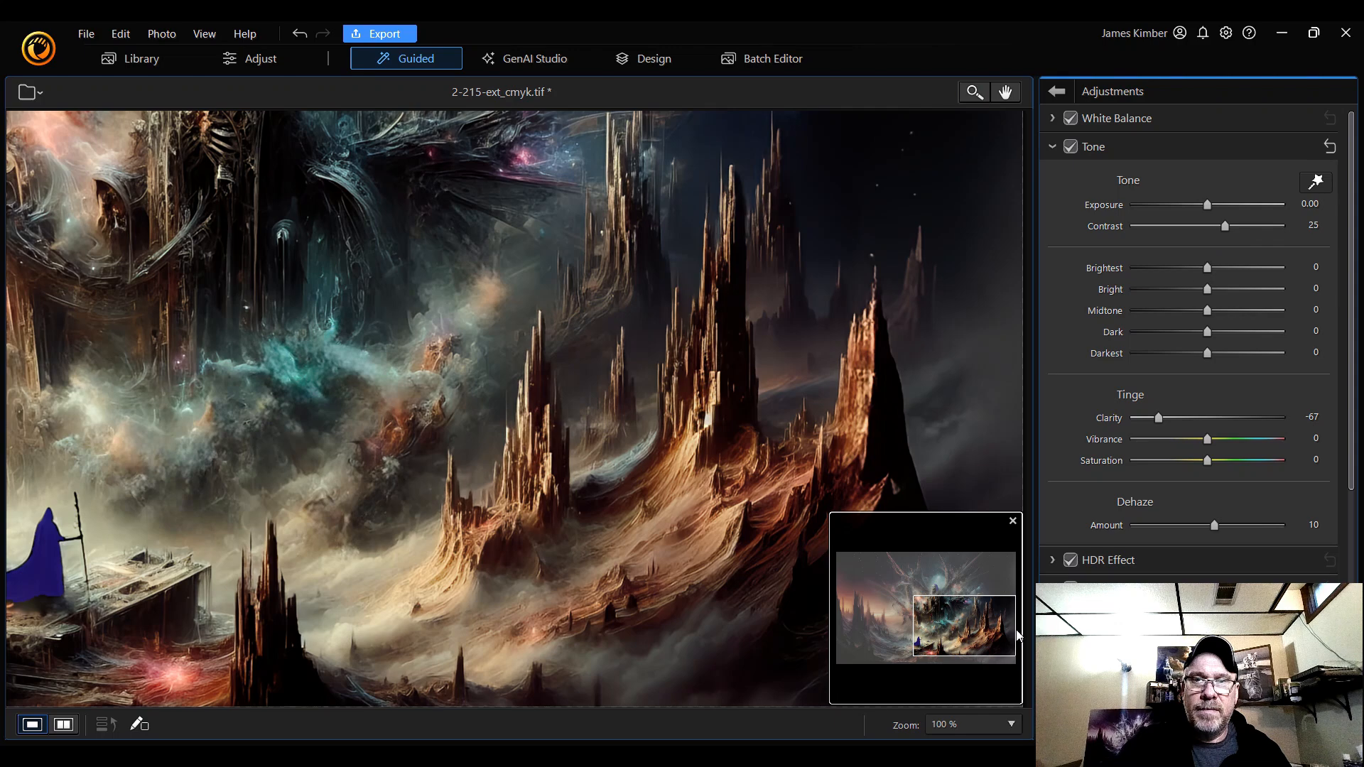
# - Fine-tune the Exposure with the whole image fitted in view, and set it to 0.33
pyautogui.moveTo(967, 623)
pyautogui.mouseDown()
pyautogui.moveTo(928, 595)
pyautogui.moveTo(950, 594)
pyautogui.moveTo(953, 577)
pyautogui.moveTo(974, 621)
pyautogui.moveTo(976, 605)
pyautogui.mouseUp()
pyautogui.click(998, 732)
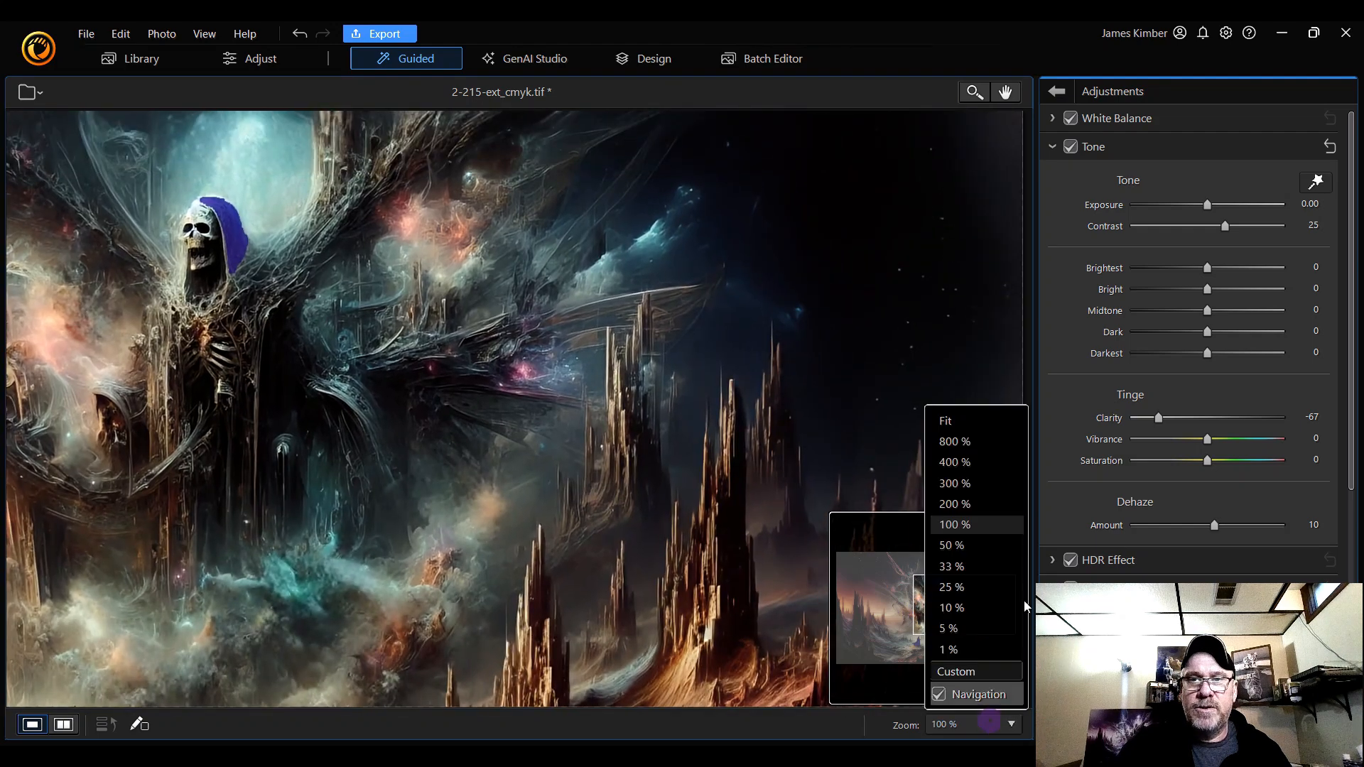
pyautogui.click(991, 424)
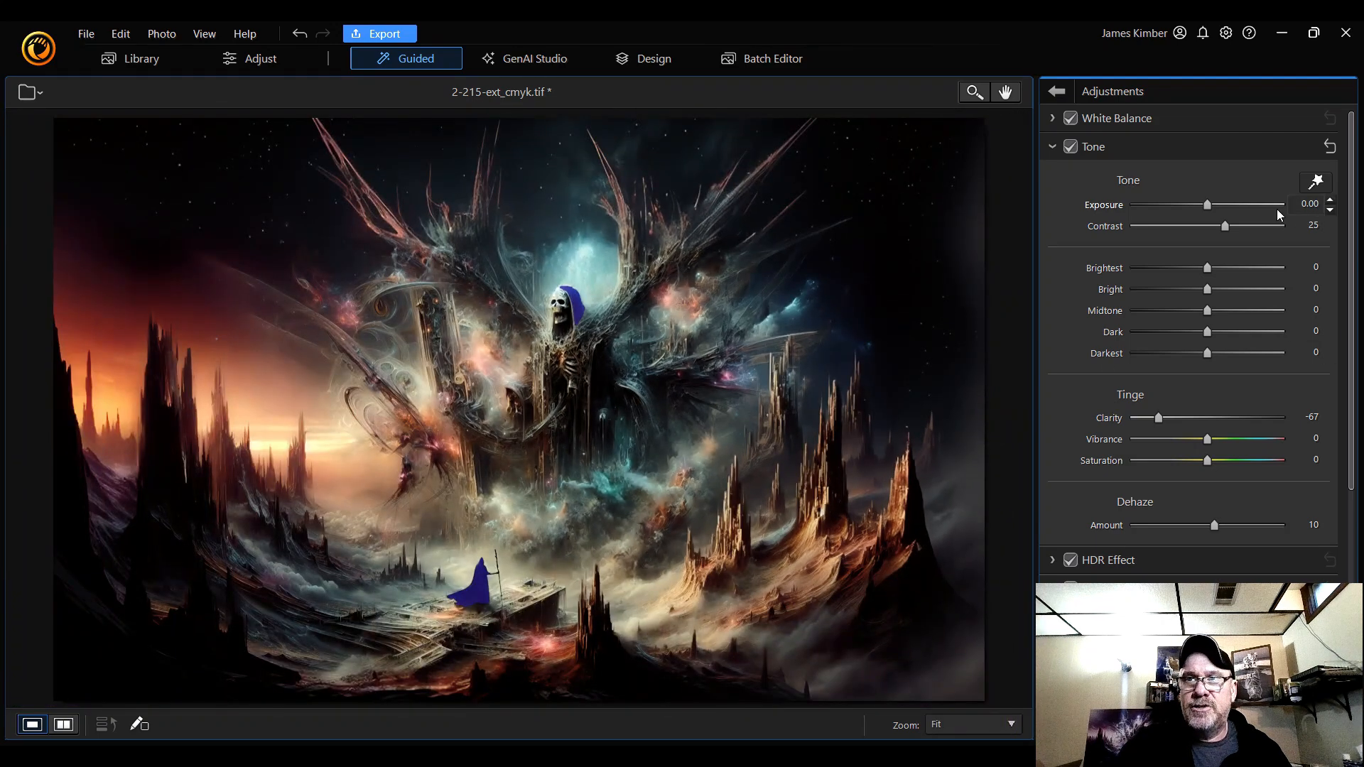
pyautogui.moveTo(1205, 205)
pyautogui.mouseDown()
pyautogui.moveTo(1145, 207)
pyautogui.moveTo(1212, 205)
pyautogui.mouseUp()
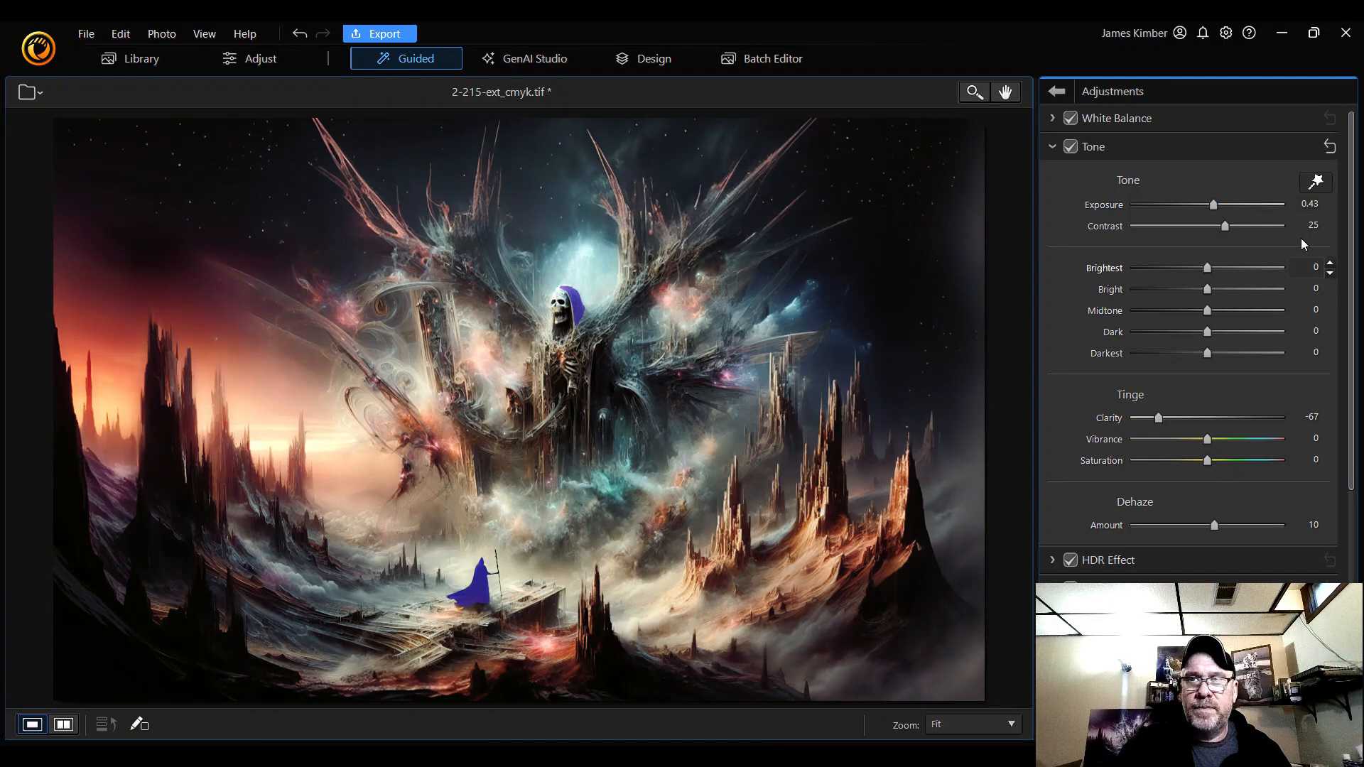
pyautogui.click(1332, 202)
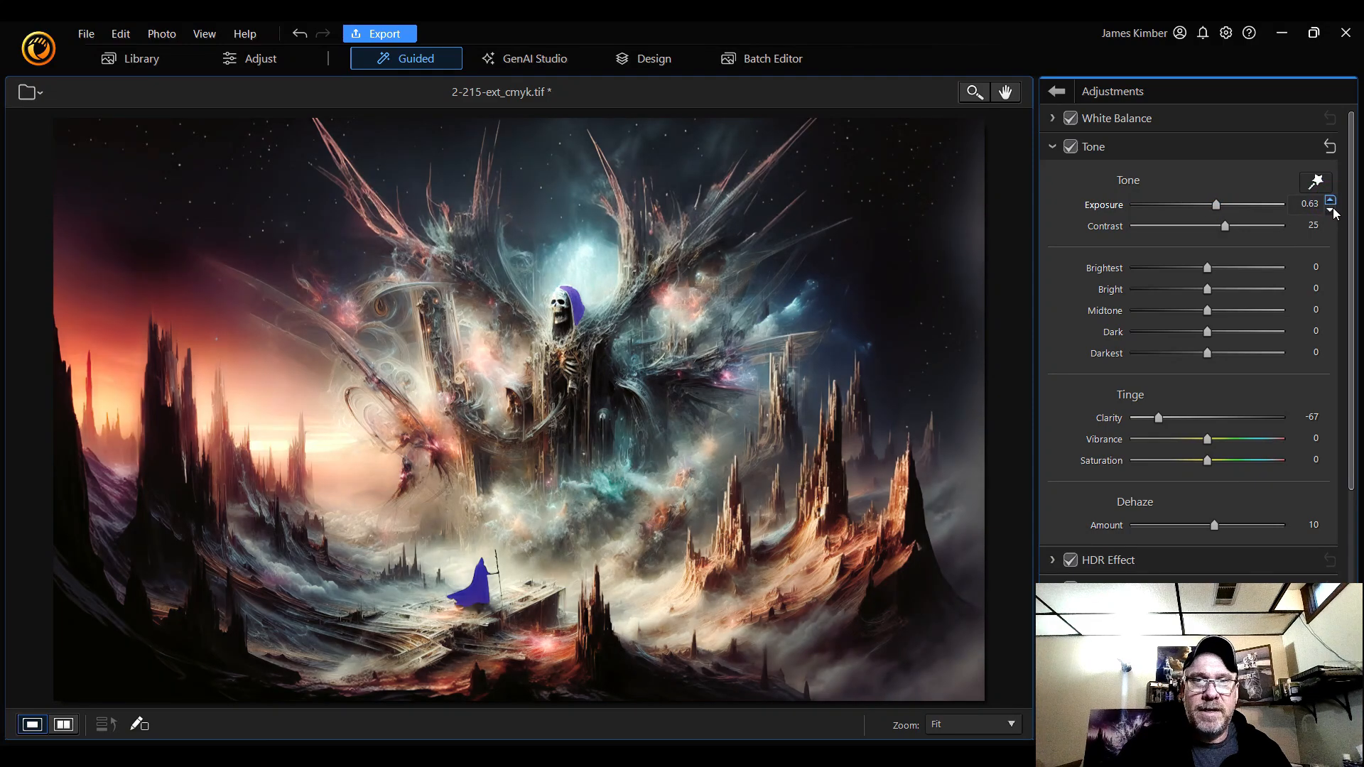
pyautogui.click(1331, 210)
pyautogui.click(1331, 210)
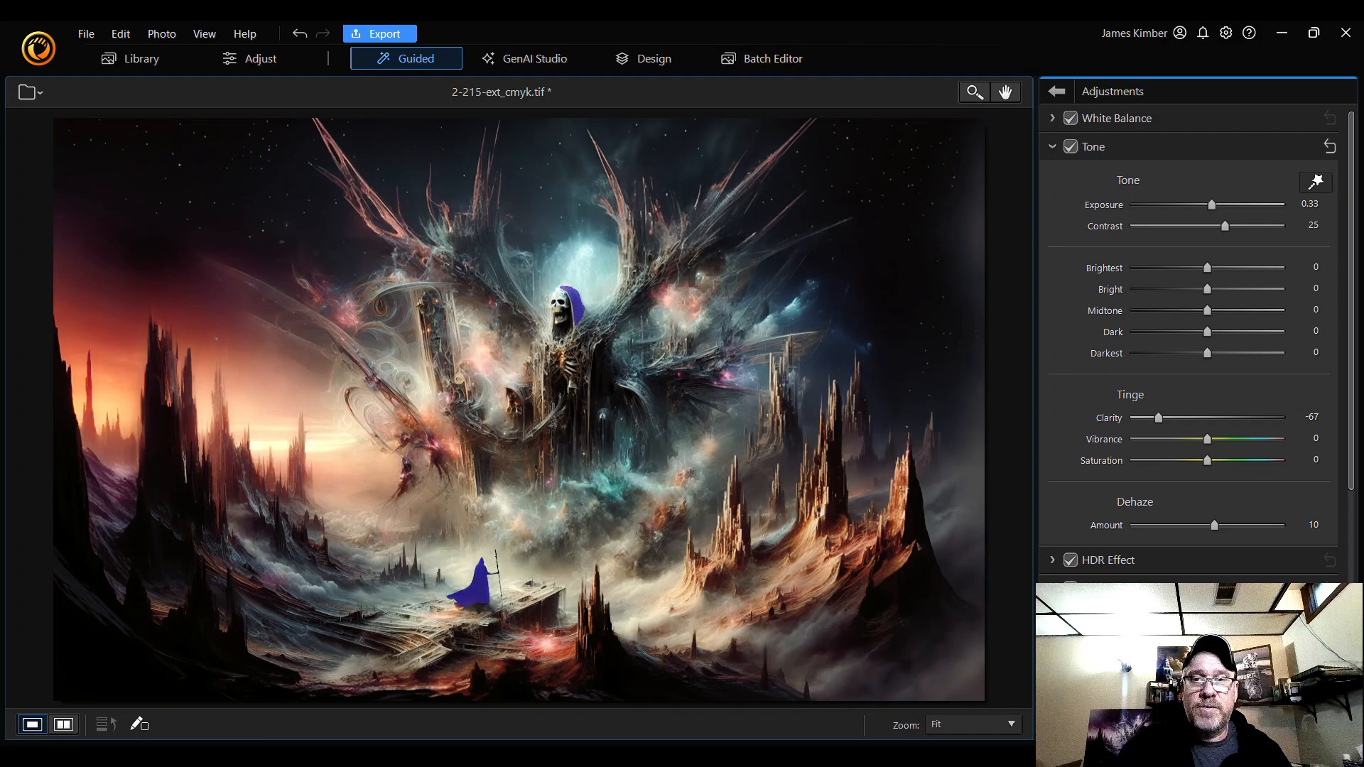
# - Lower the Exposure to 0.13, checking the skeleton and the cloaked figure at 100 % zoom and the whole image fitted in view
pyautogui.click(988, 721)
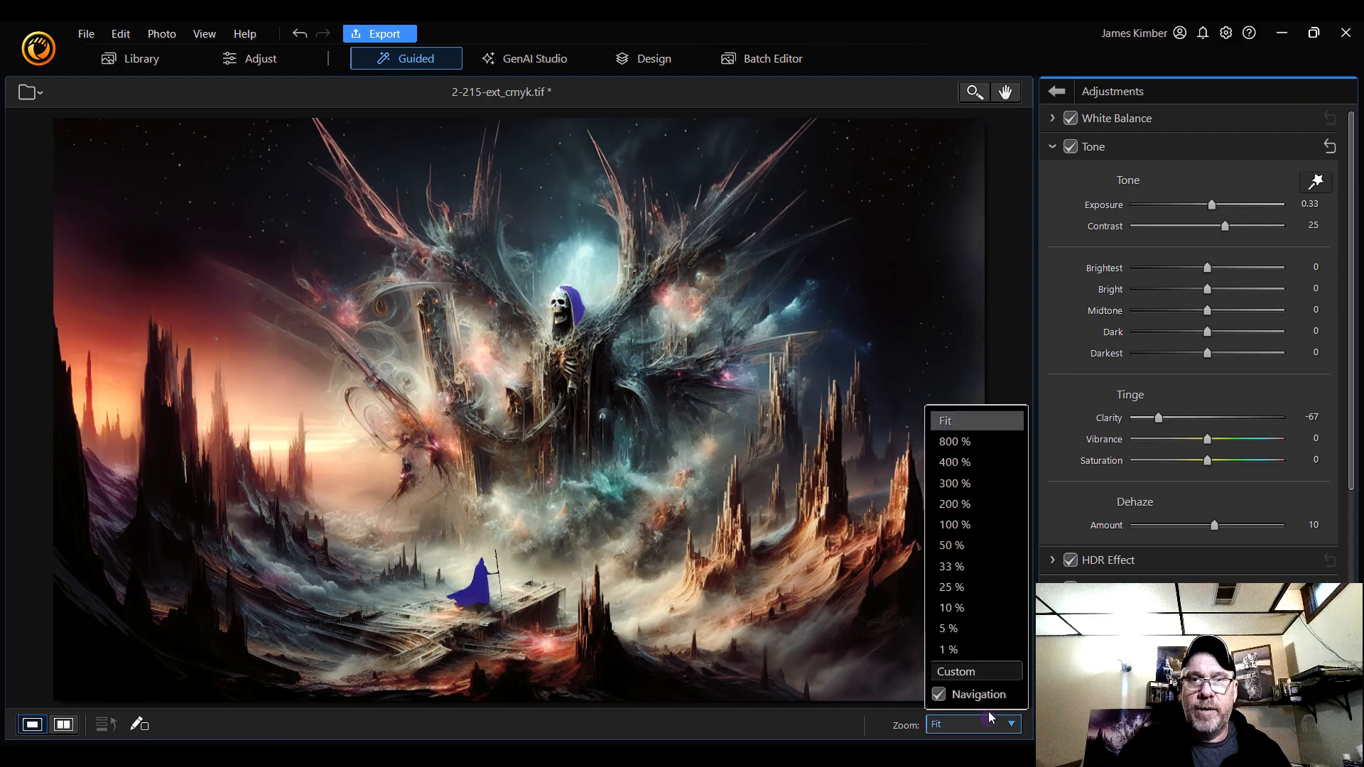
pyautogui.click(996, 522)
pyautogui.moveTo(961, 611); pyautogui.dragTo(942, 589)
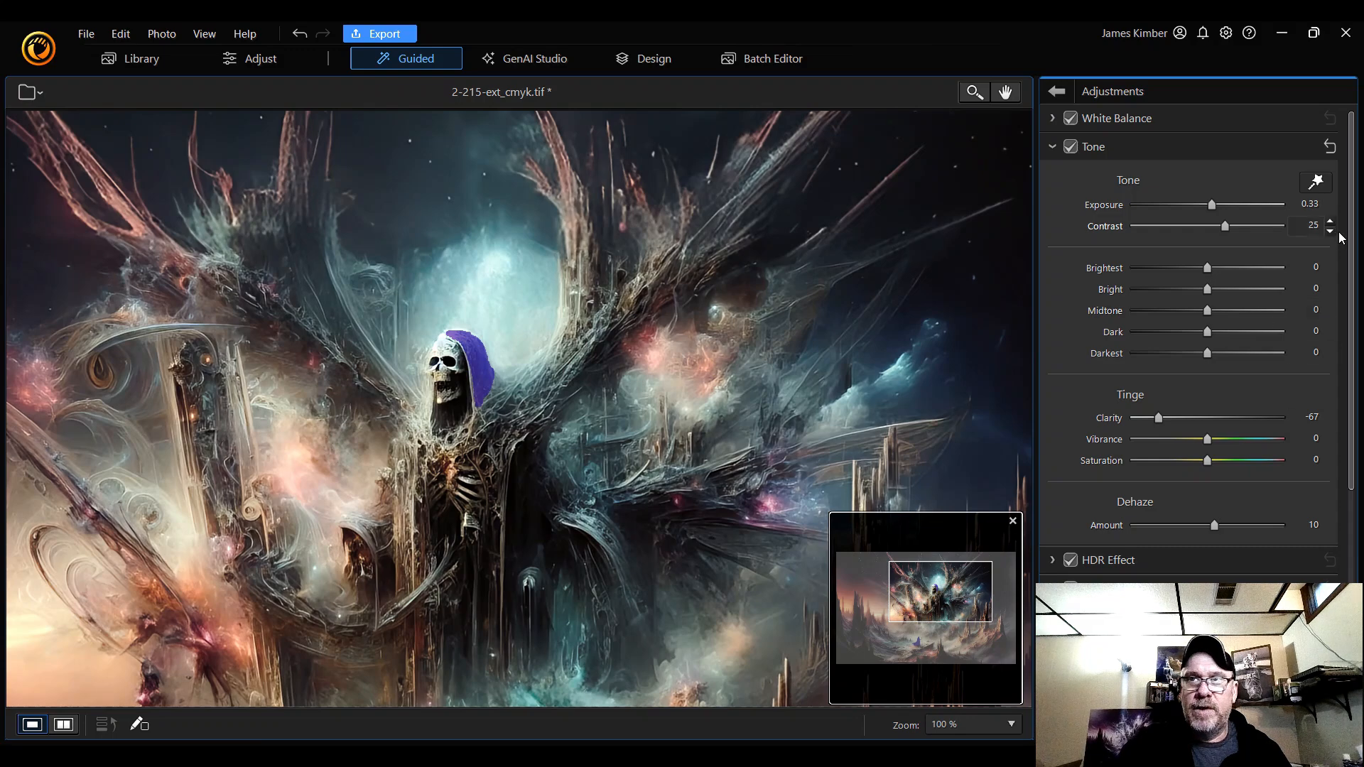
pyautogui.moveTo(1331, 207)
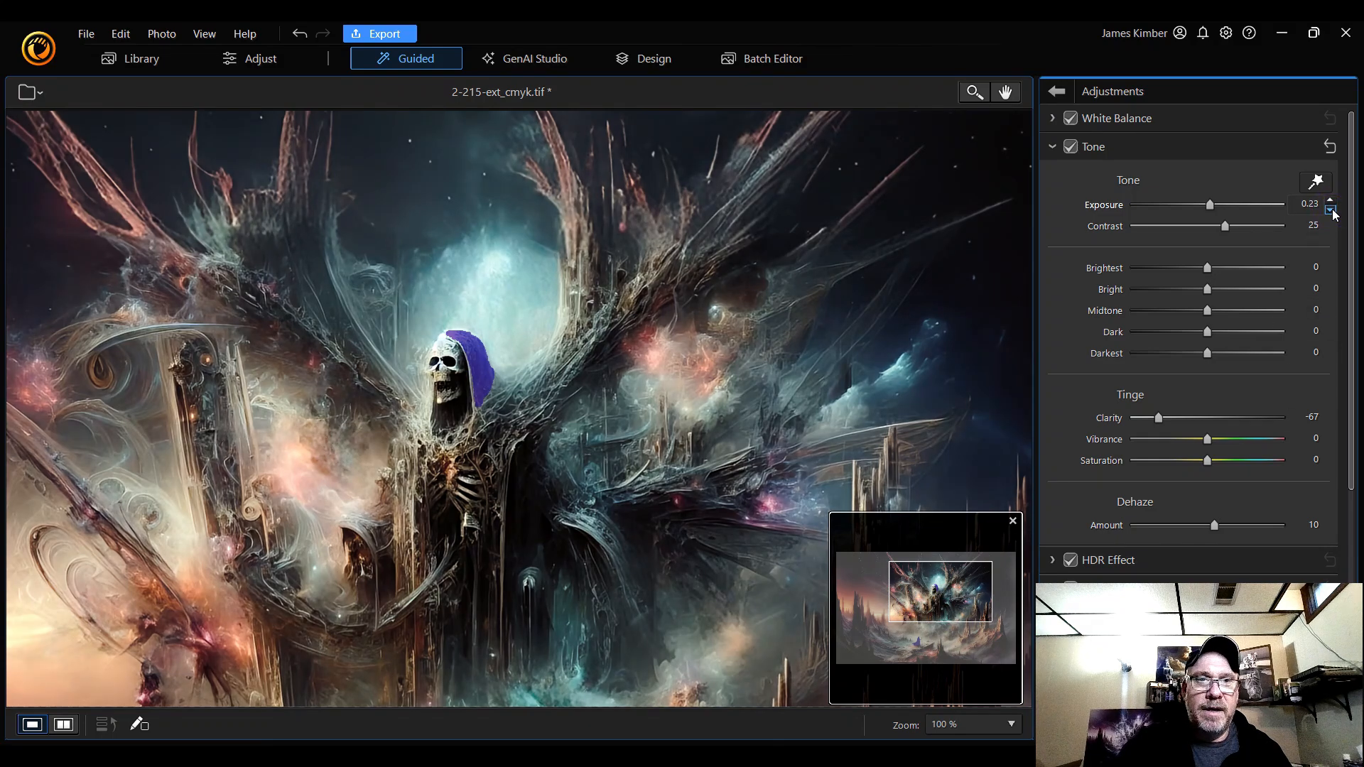
pyautogui.moveTo(956, 603)
pyautogui.mouseDown()
pyautogui.moveTo(952, 631)
pyautogui.moveTo(965, 598)
pyautogui.moveTo(947, 592)
pyautogui.mouseUp()
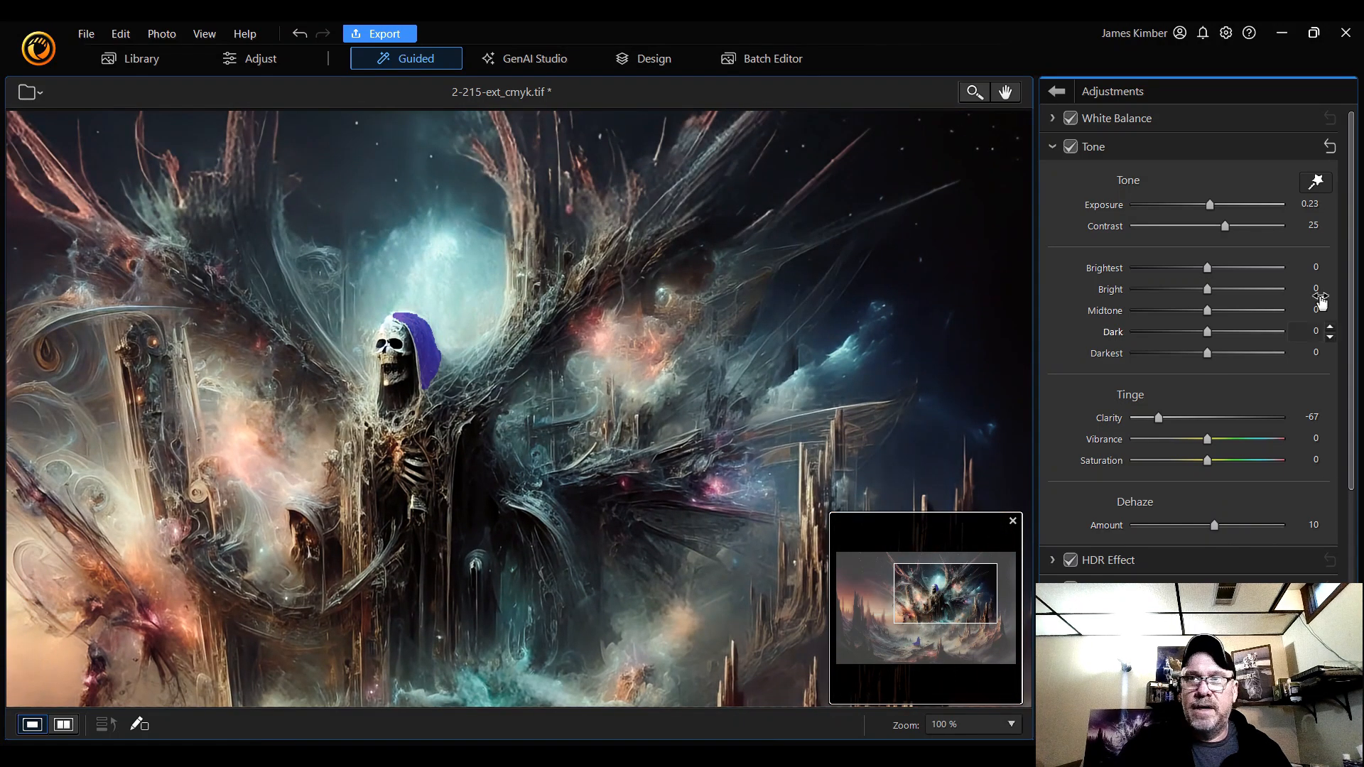
pyautogui.click(1331, 210)
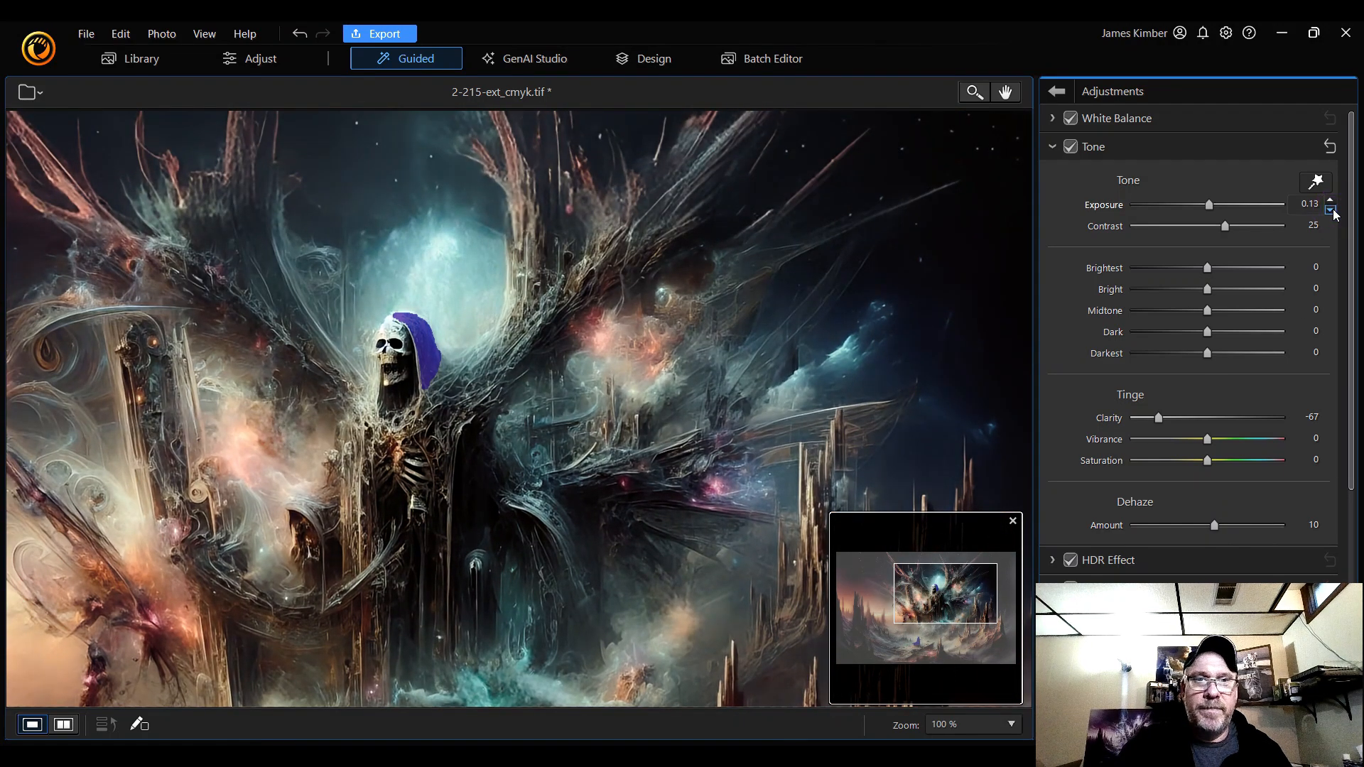
pyautogui.moveTo(955, 612); pyautogui.dragTo(917, 634)
pyautogui.click(970, 725)
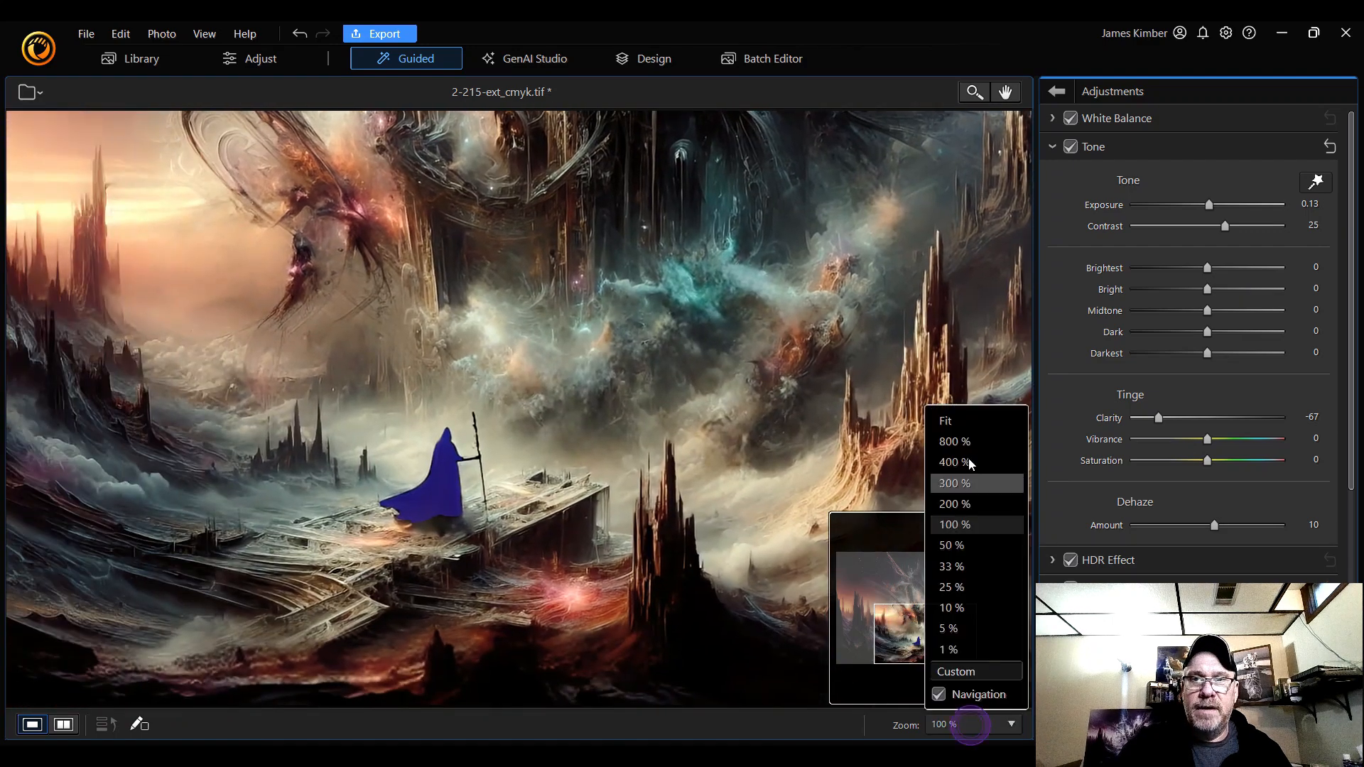
pyautogui.click(972, 421)
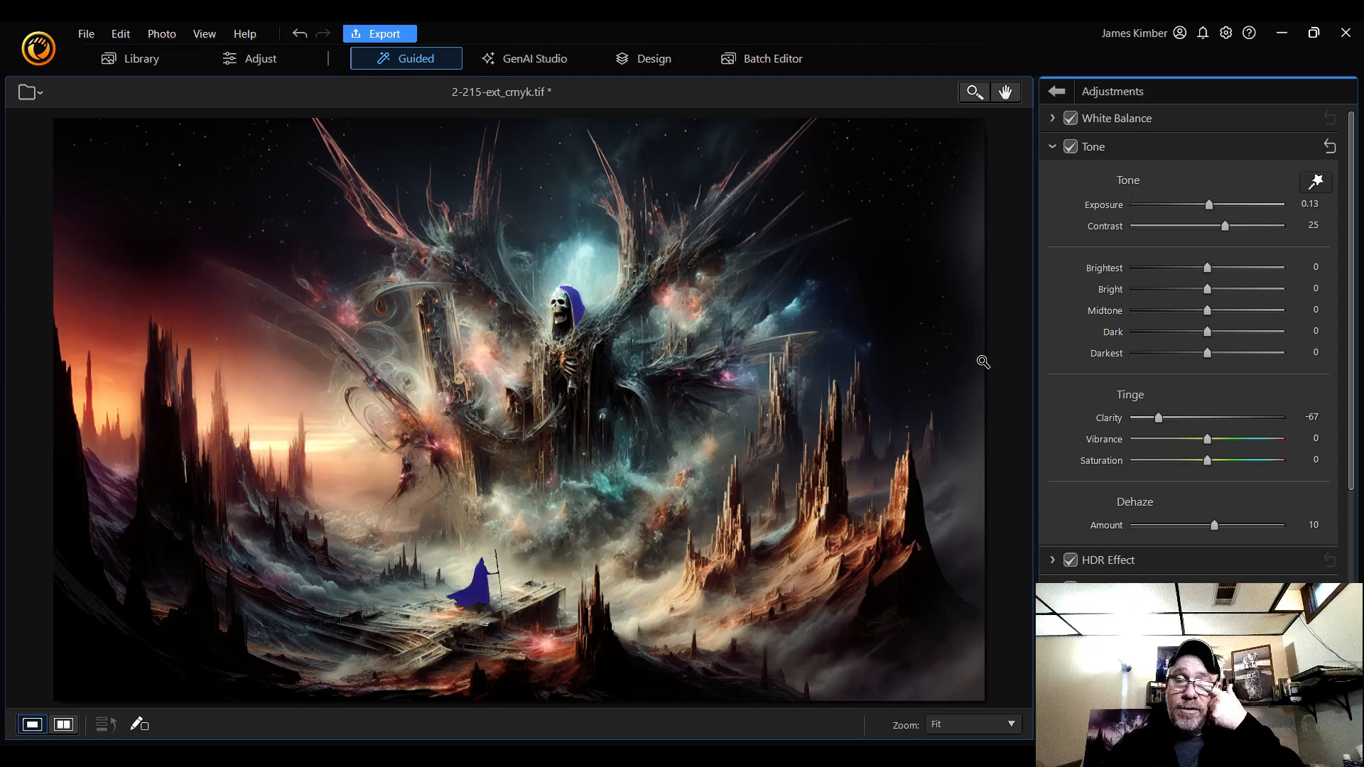
pyautogui.click(1331, 211)
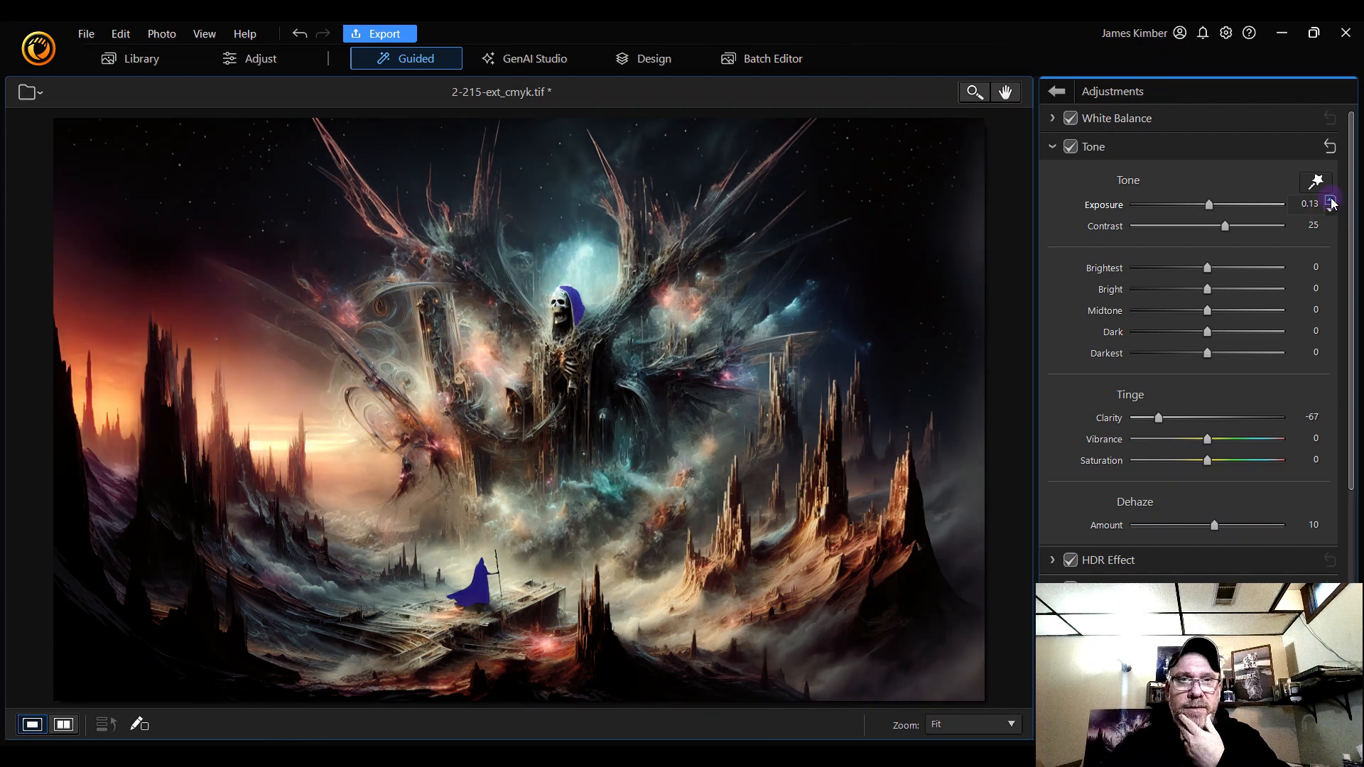
pyautogui.click(1331, 201)
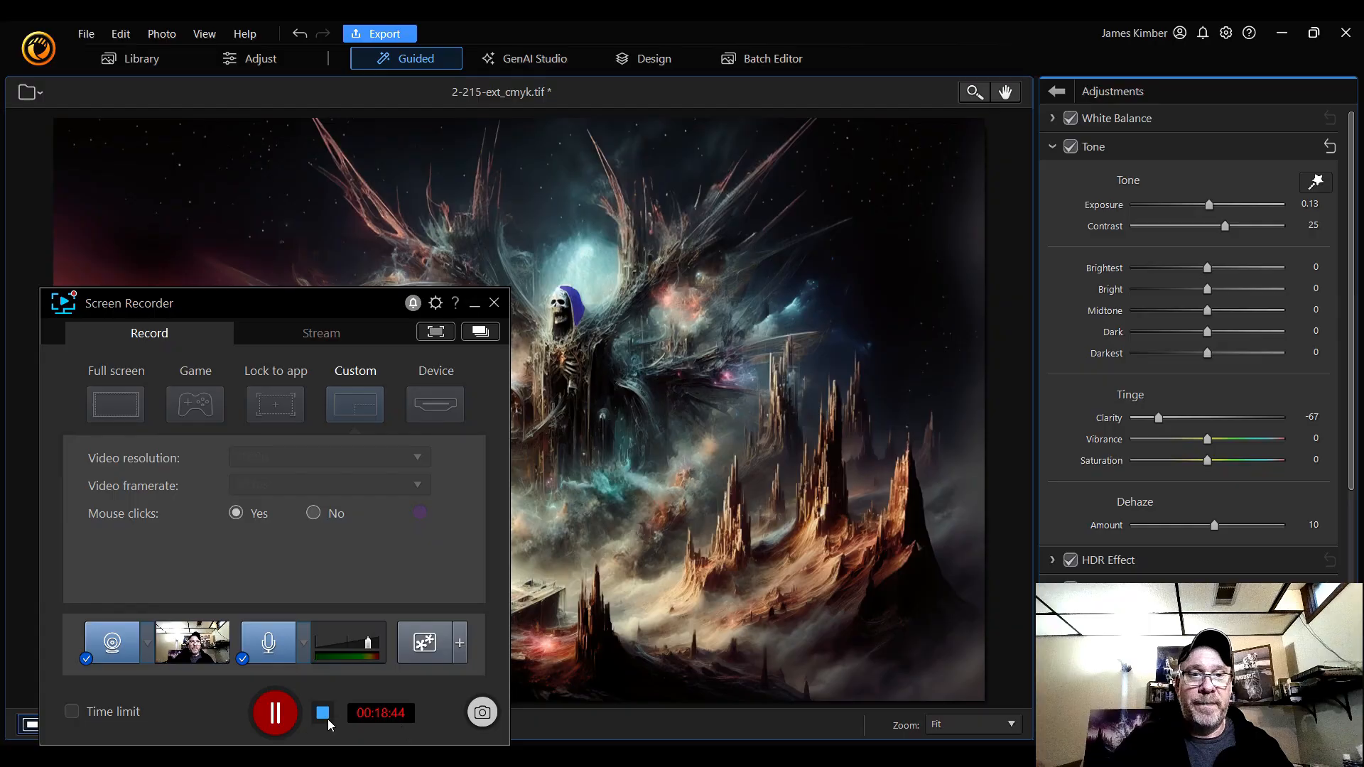
pyautogui.click(320, 711)
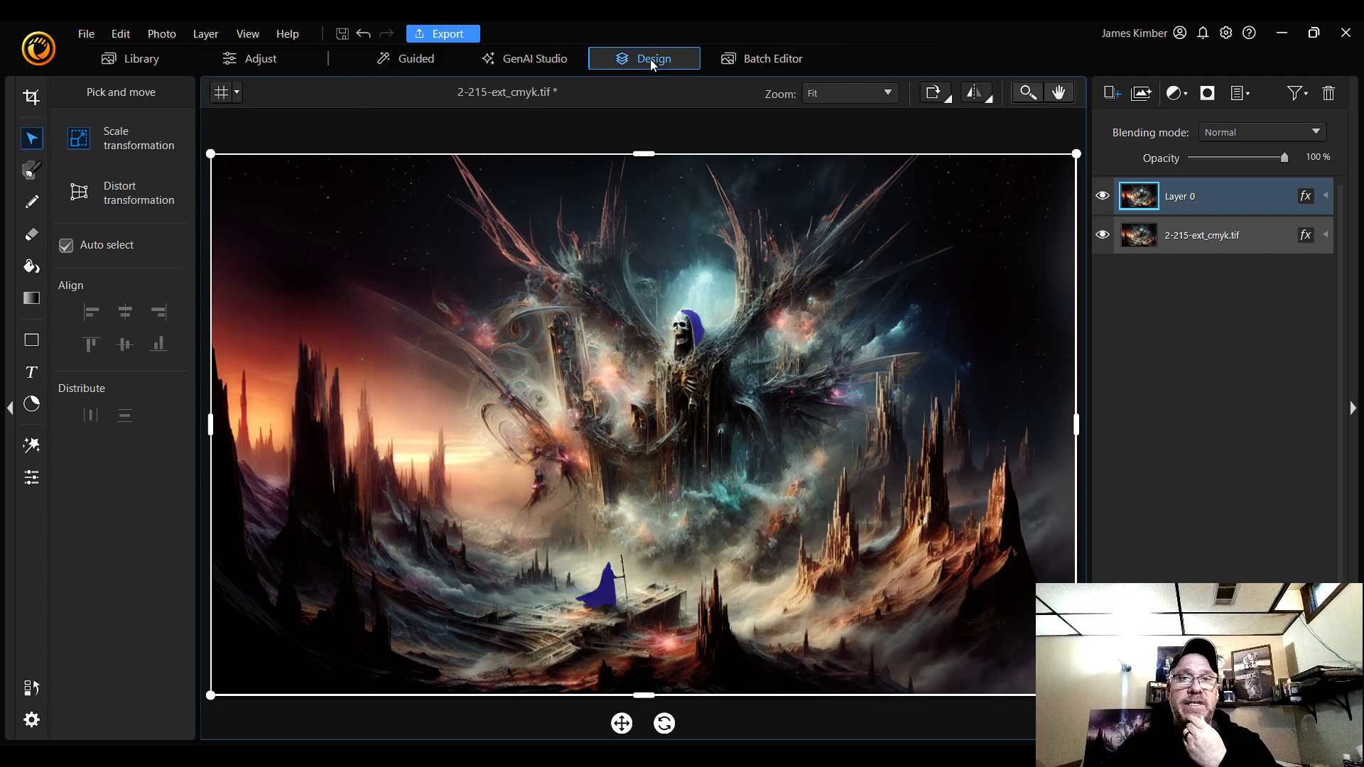
# - Delete the upper layer, Layer 0, from the design and keep the 2-215-ext_cmyk.tif layer
pyautogui.rightClick(1217, 199)
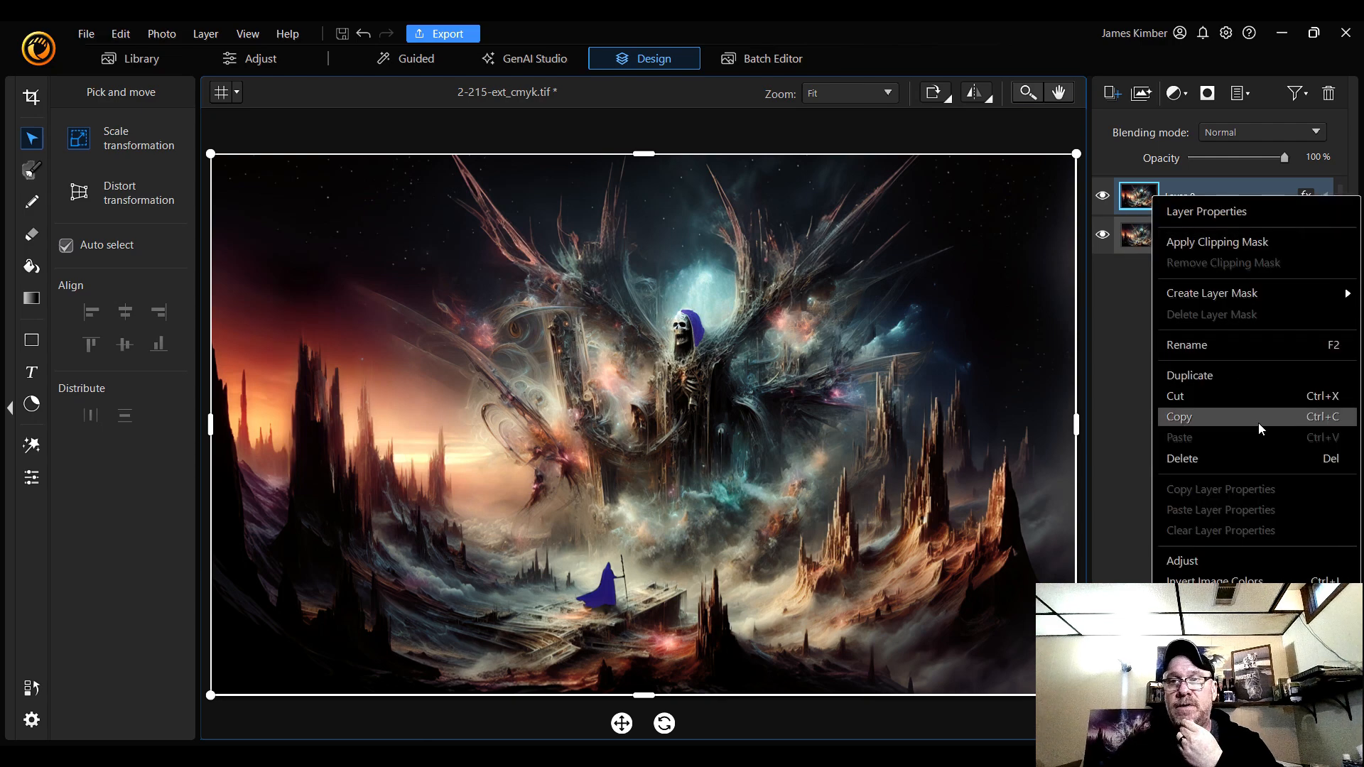
pyautogui.click(1280, 456)
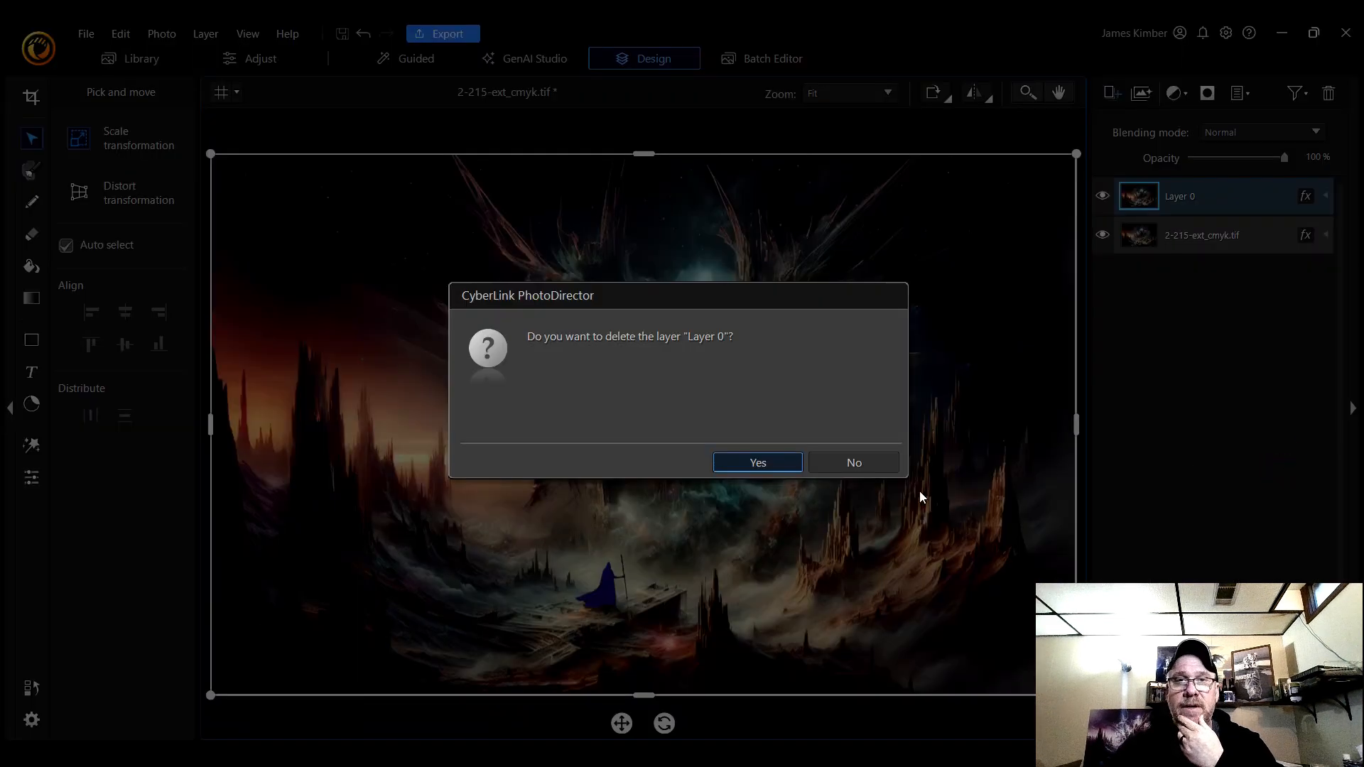
pyautogui.click(755, 461)
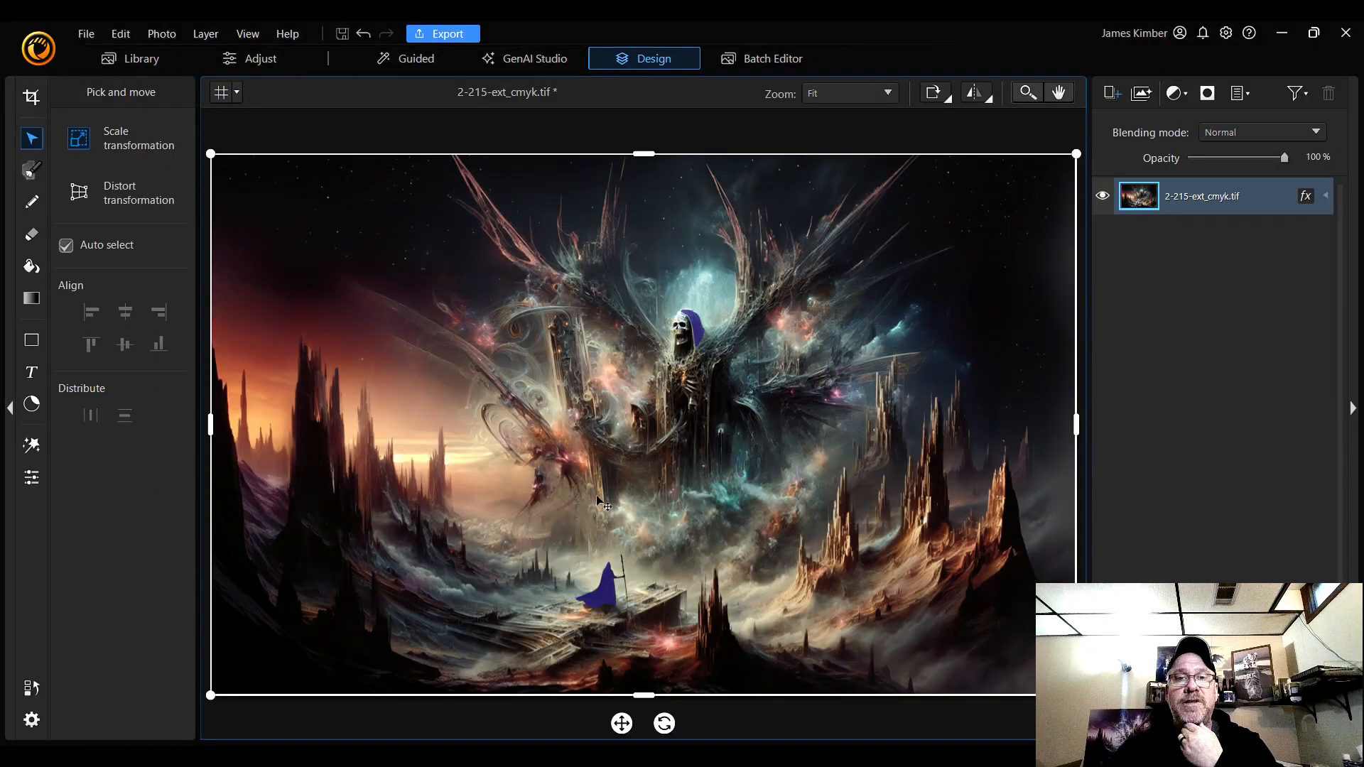
pyautogui.click(30, 482)
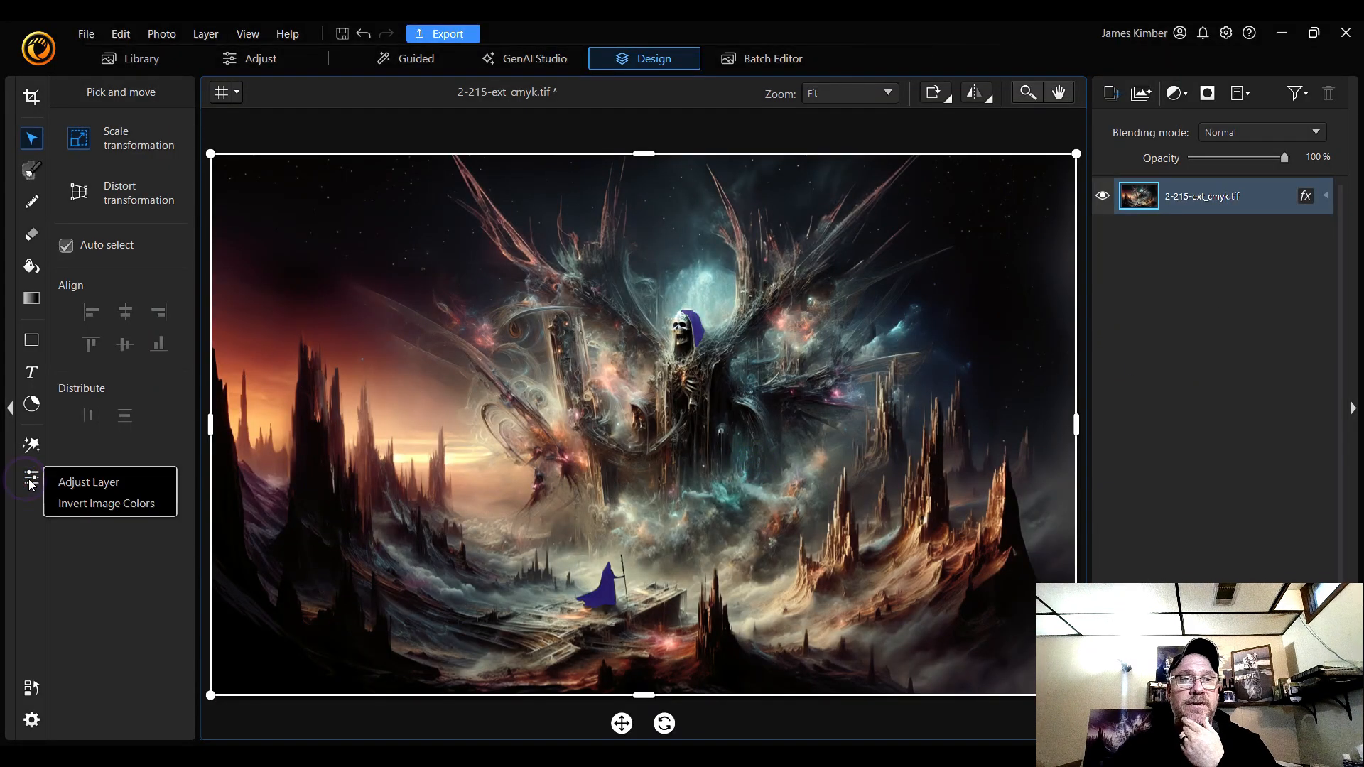
pyautogui.click(107, 483)
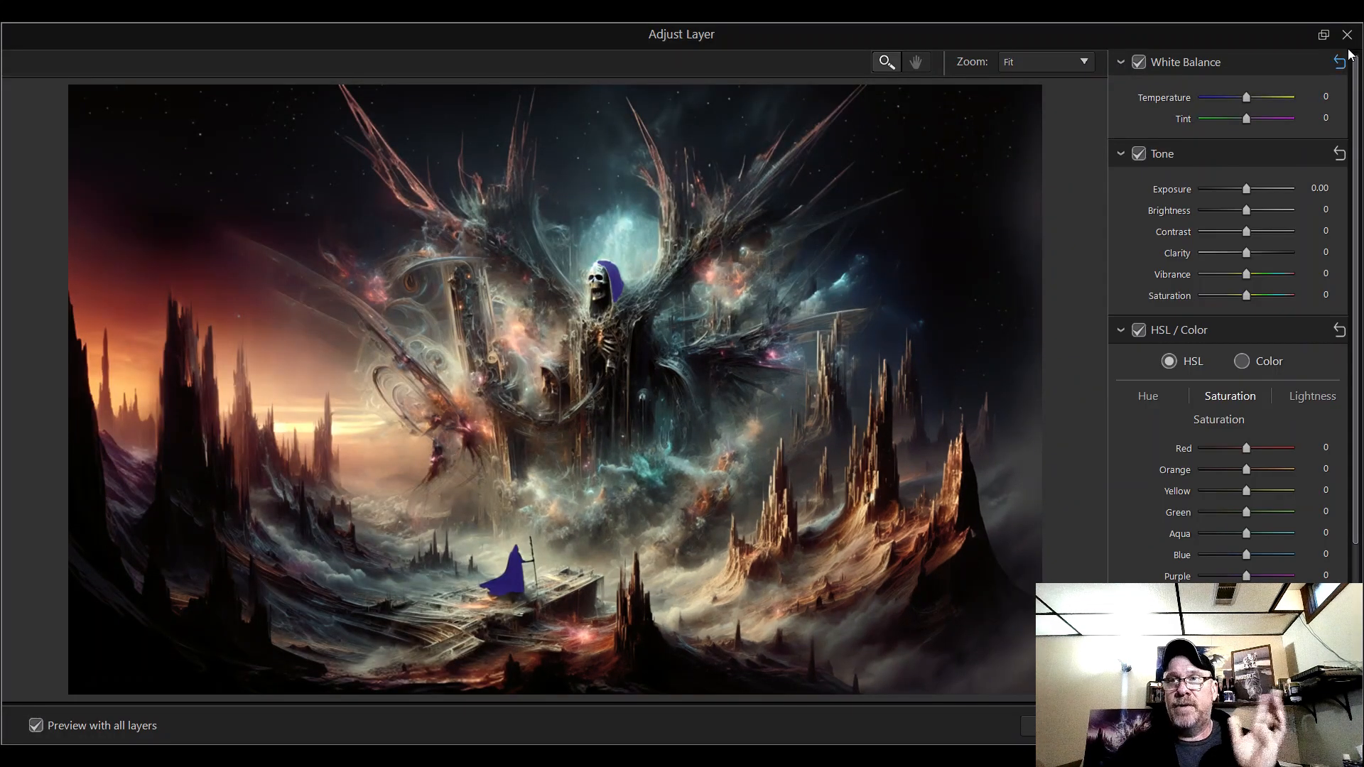
pyautogui.click(1348, 34)
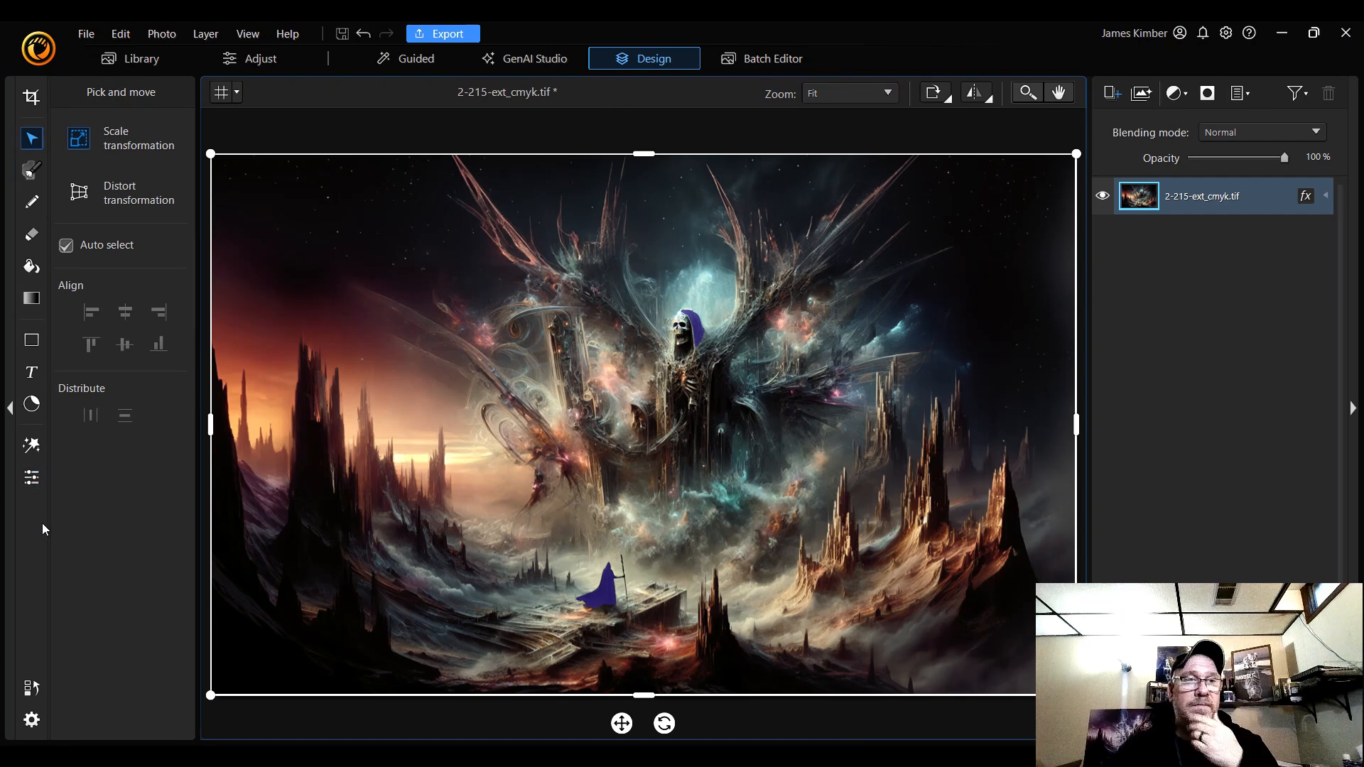
# - Try inverting the image colors of the 2-215-ext_cmyk.tif layer, and undo the inversion
pyautogui.click(32, 480)
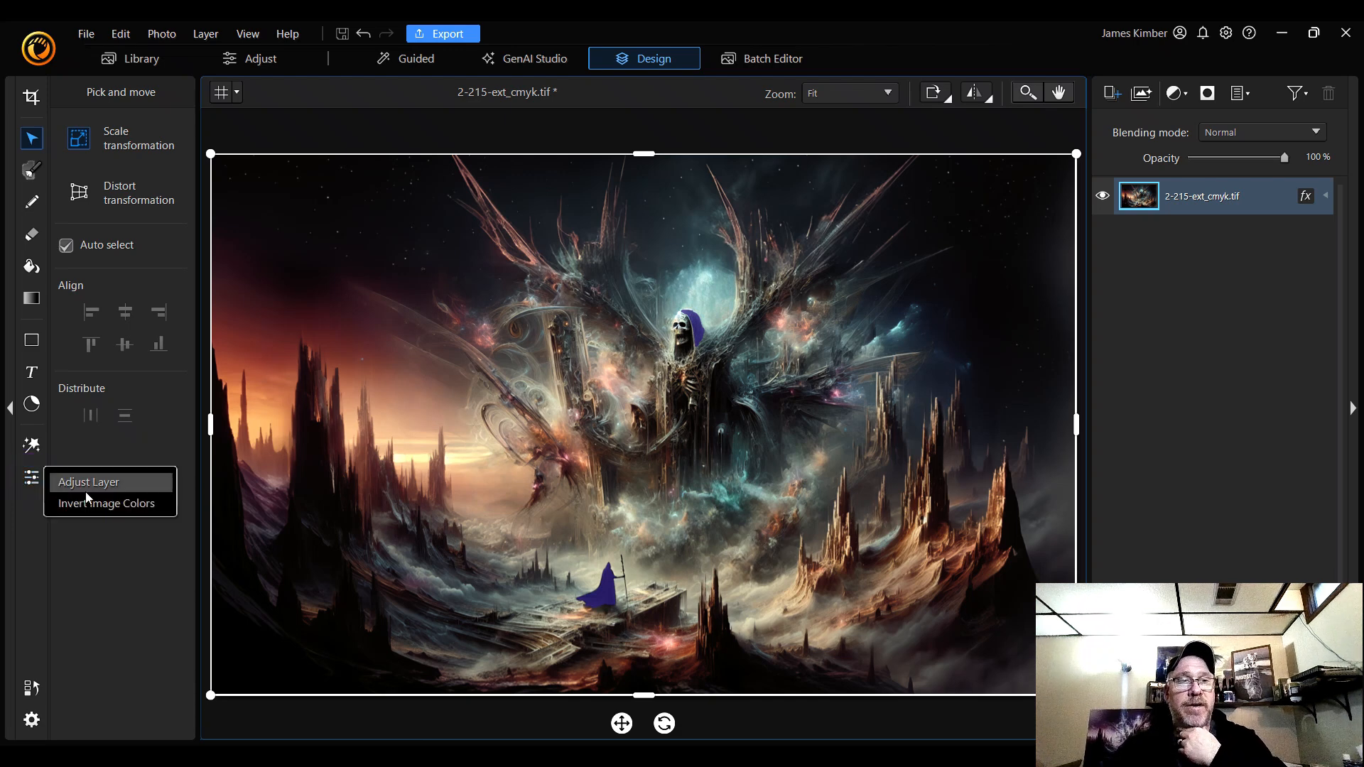
pyautogui.click(128, 506)
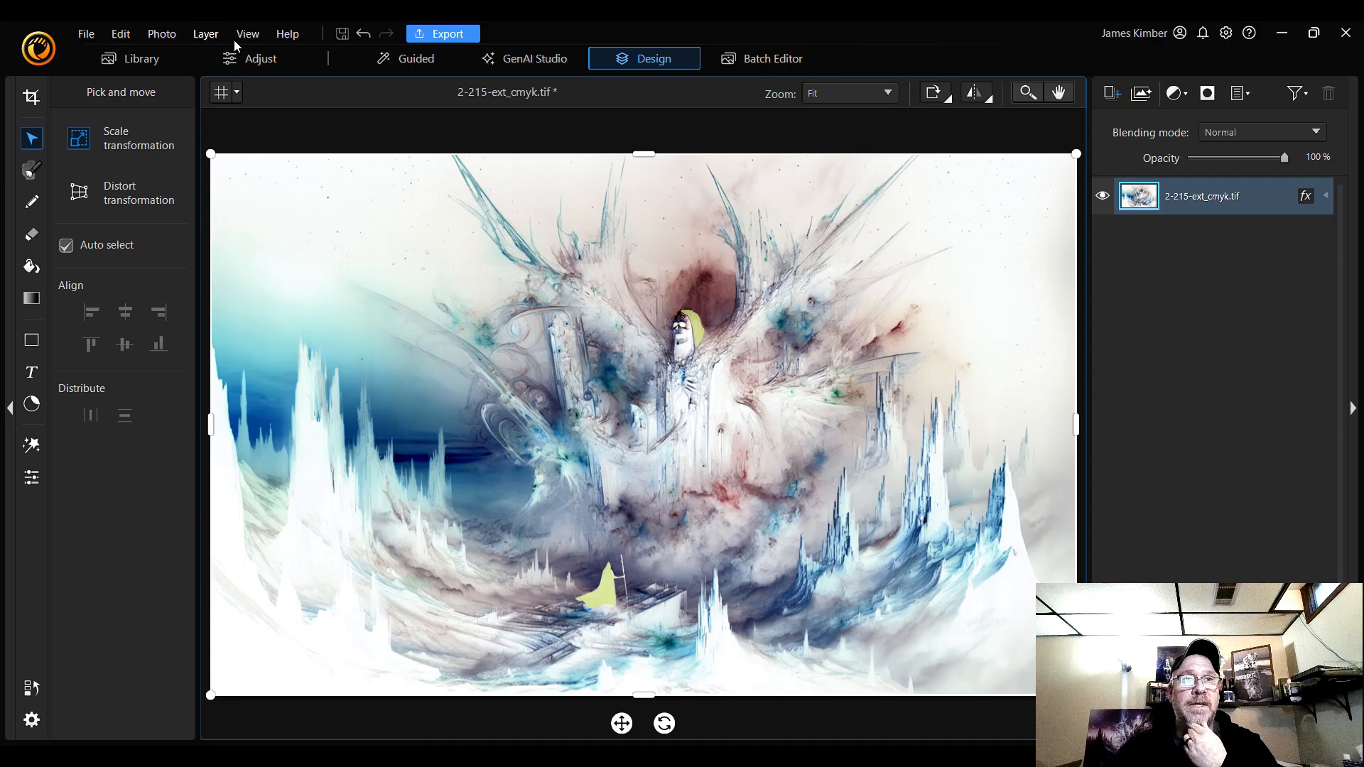
pyautogui.click(368, 34)
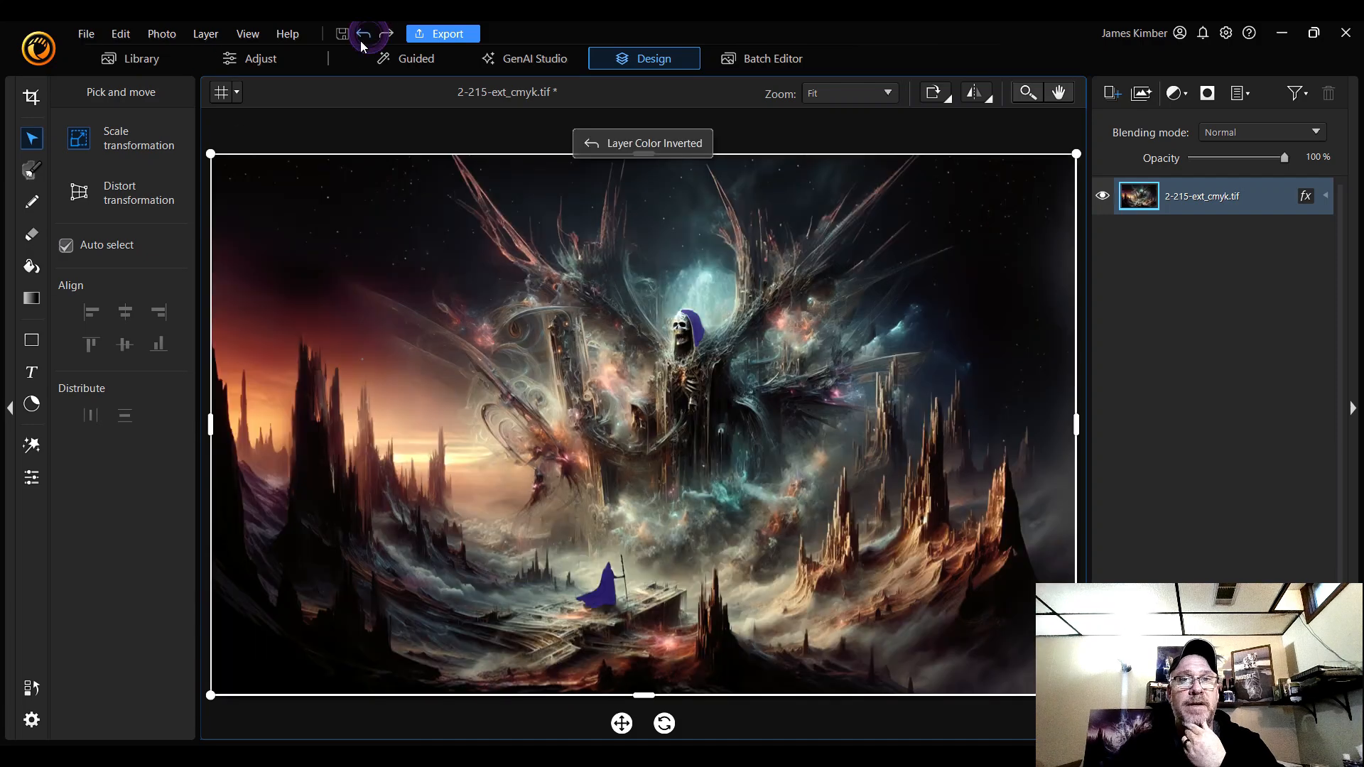
# - Open the layer's adjustments and collapse the HSL / Color, Tone and White Balance sections, leaving only Detail expanded
pyautogui.click(32, 478)
pyautogui.click(86, 479)
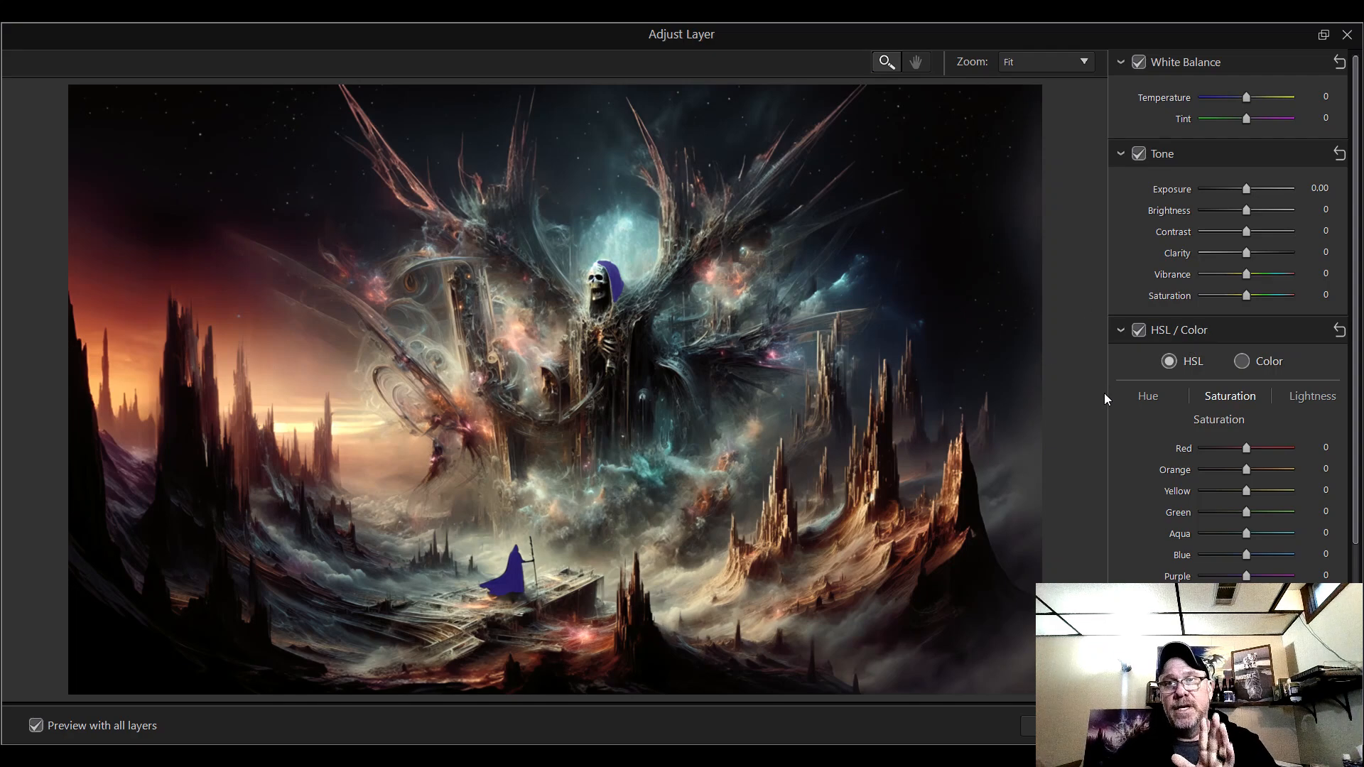
pyautogui.scroll(-3, 1122, 402)
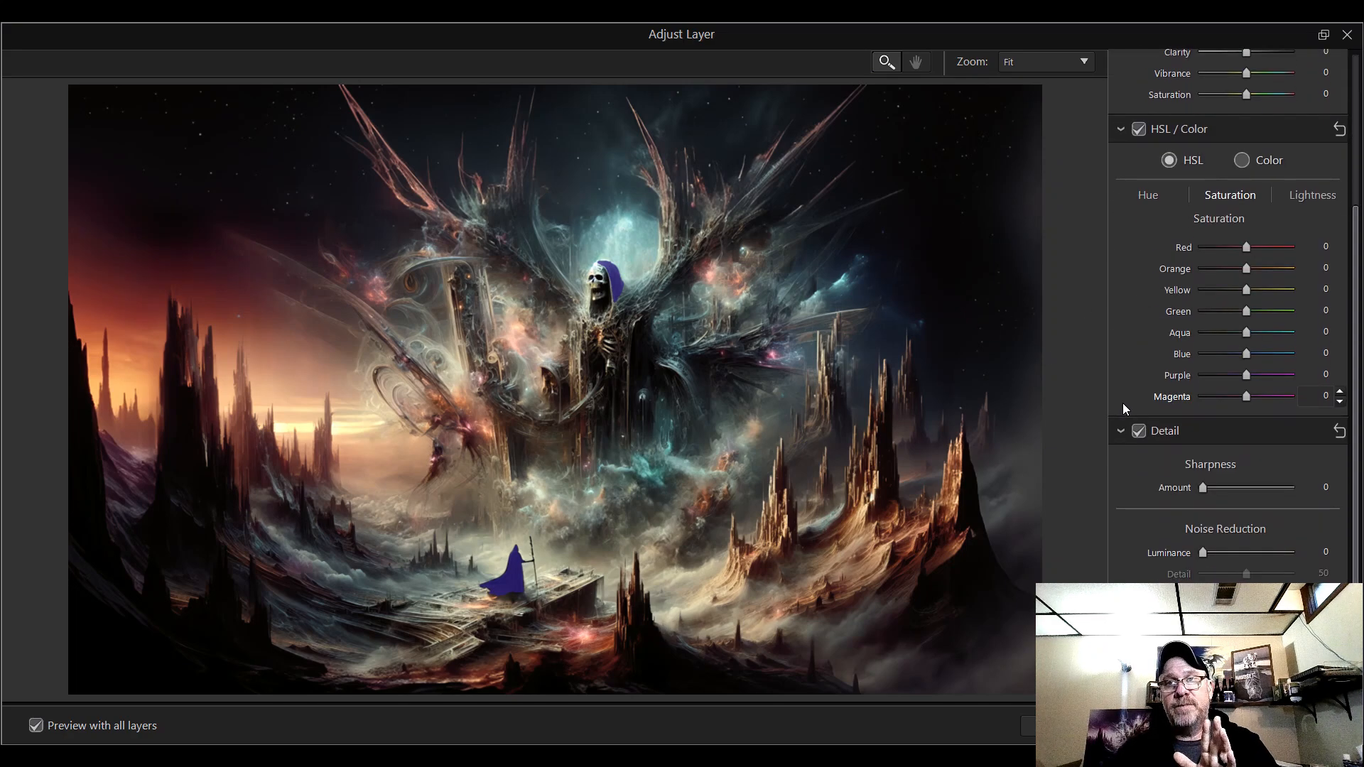
pyautogui.scroll(3, 1119, 327)
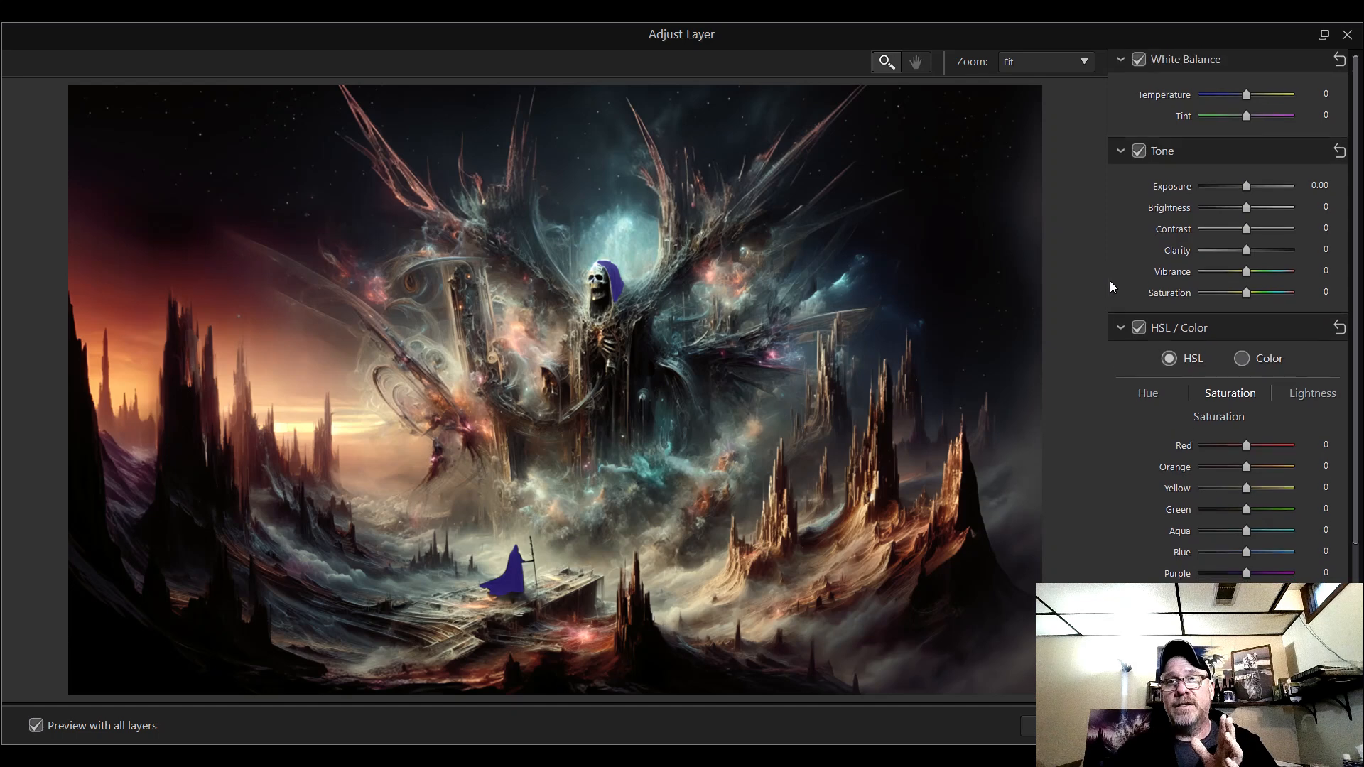
pyautogui.click(1123, 329)
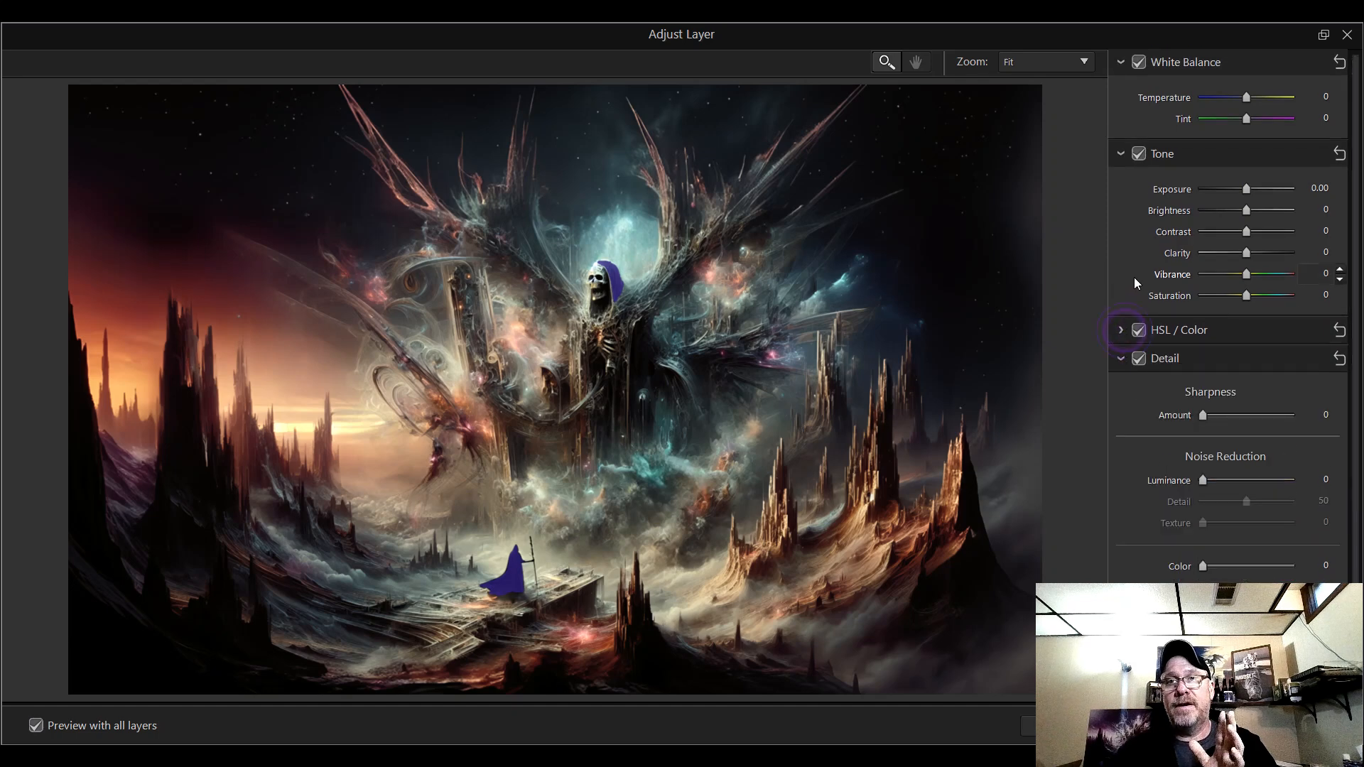
pyautogui.click(1122, 153)
pyautogui.click(1120, 64)
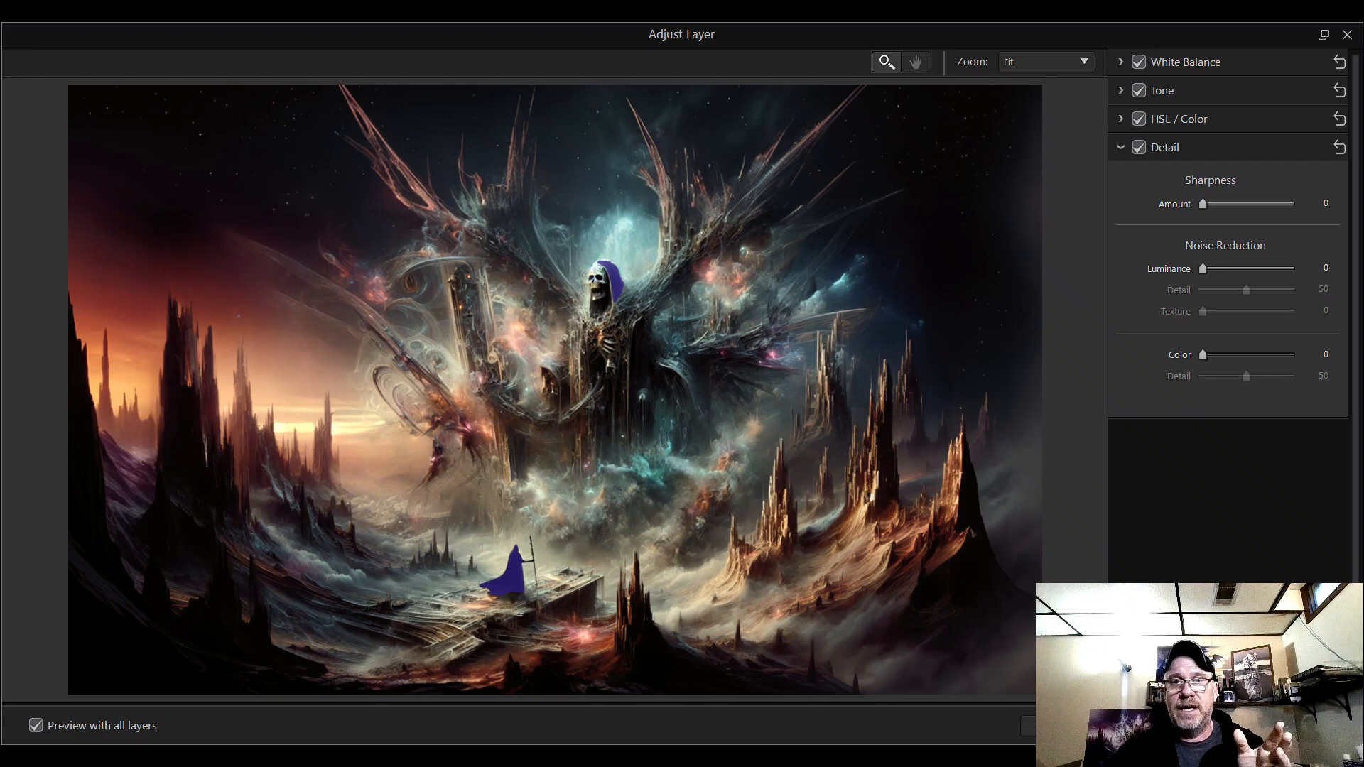
# - Try a Sharpness amount of 95 on the hooded skull at 200 % zoom, and return it to 0
pyautogui.click(1059, 60)
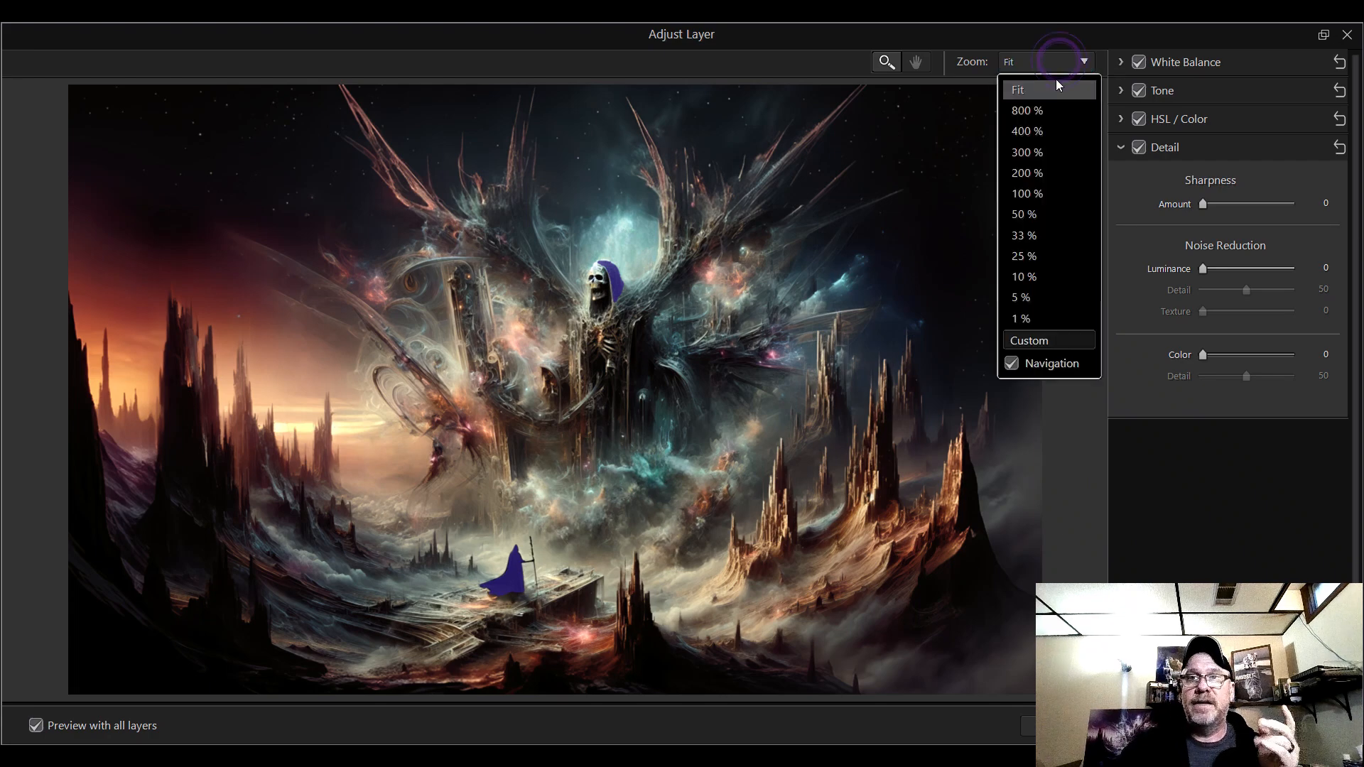
pyautogui.click(1061, 178)
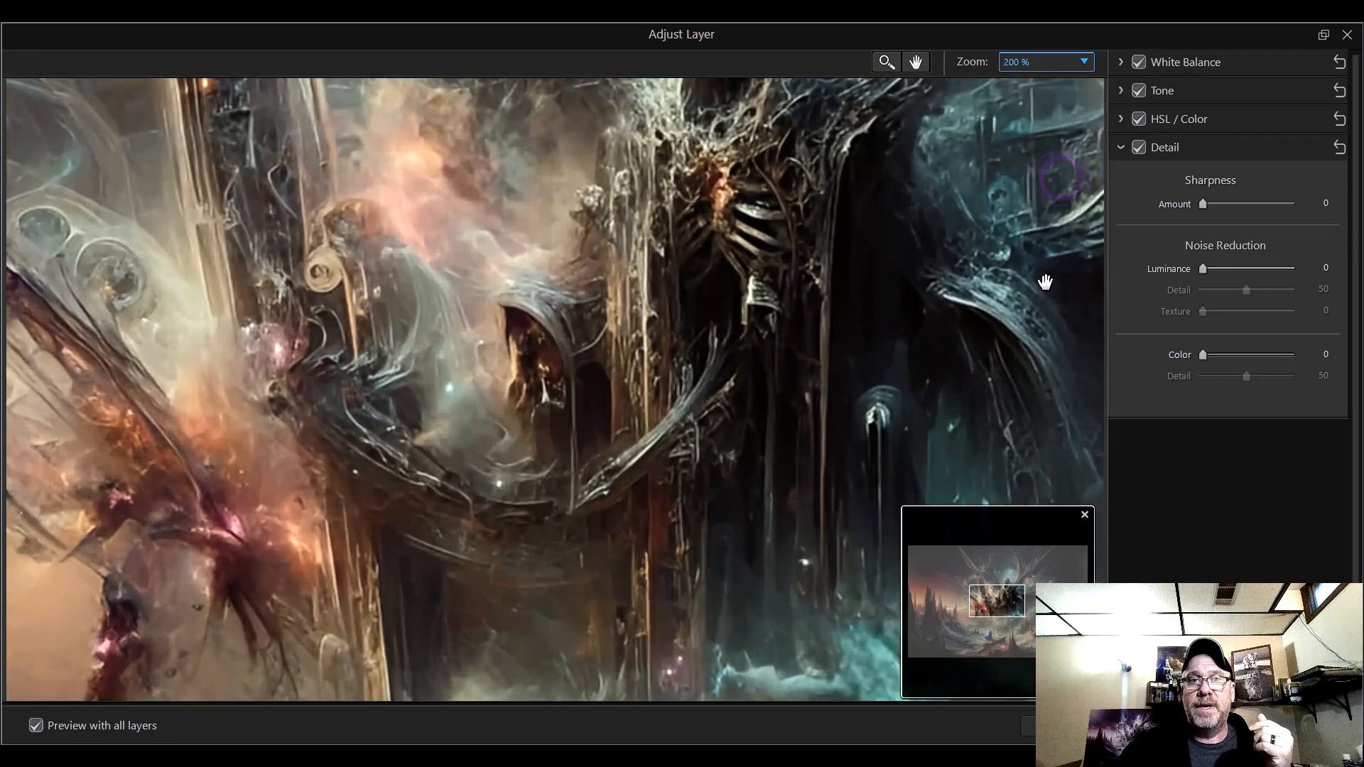
pyautogui.moveTo(989, 600); pyautogui.dragTo(1013, 576)
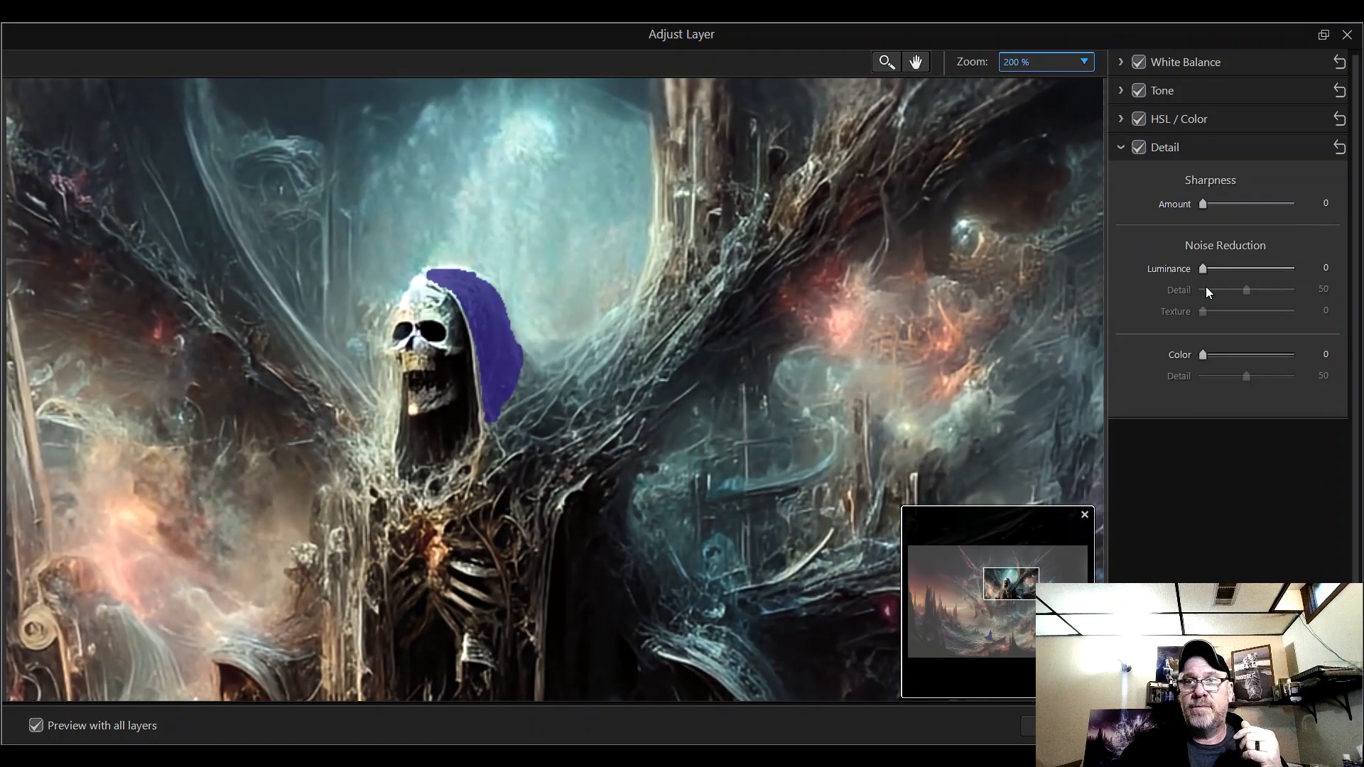
pyautogui.moveTo(1207, 203); pyautogui.dragTo(1281, 206)
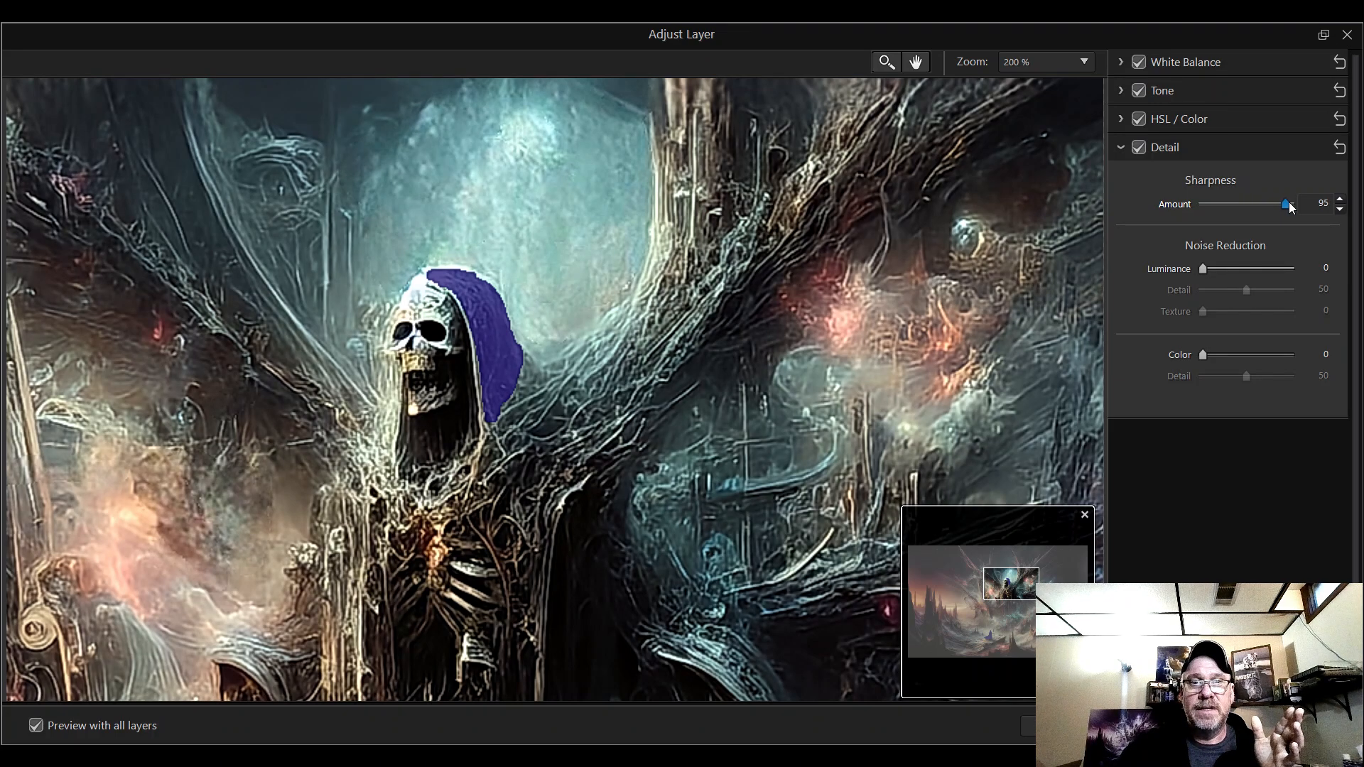
pyautogui.moveTo(1291, 206); pyautogui.dragTo(1197, 212)
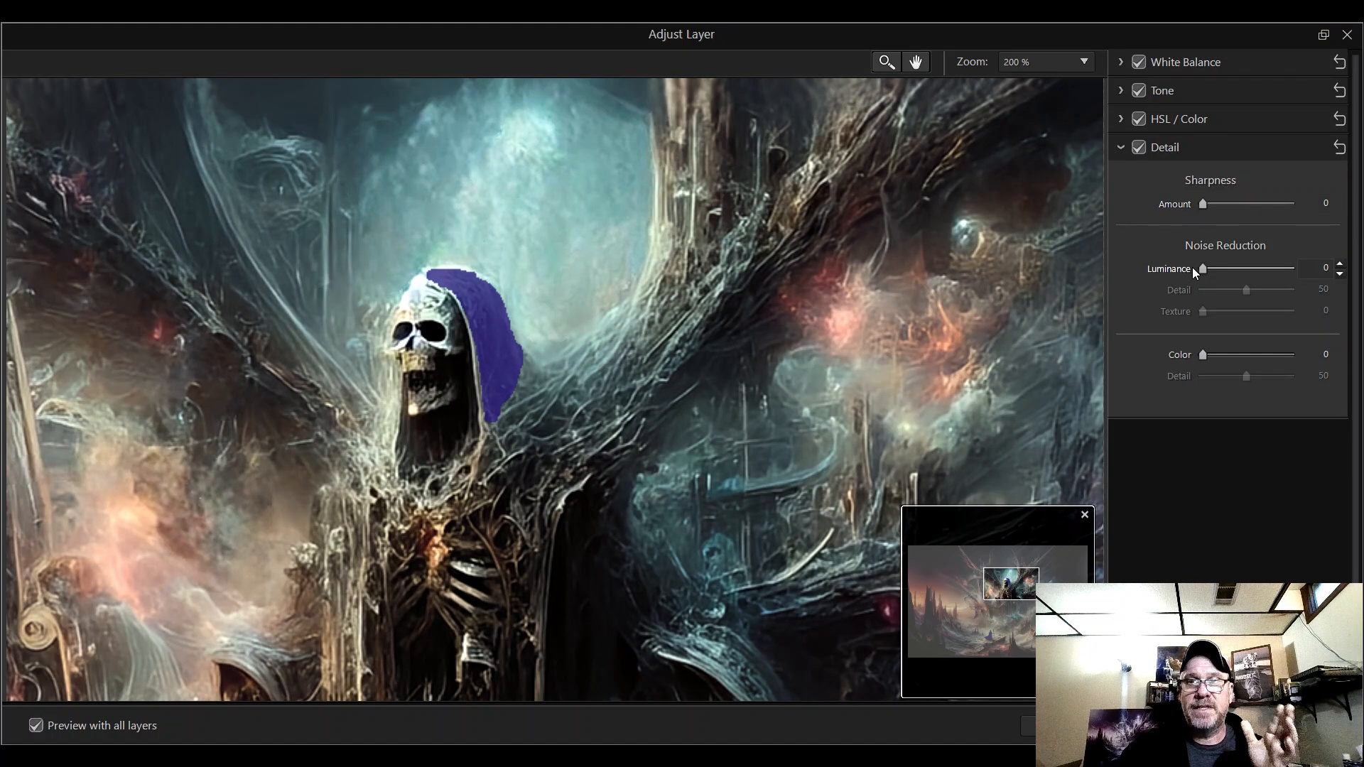
# - Try a strong Luminance noise reduction of 69 on the layer, and settle on 25
pyautogui.moveTo(1205, 272); pyautogui.dragTo(1269, 269)
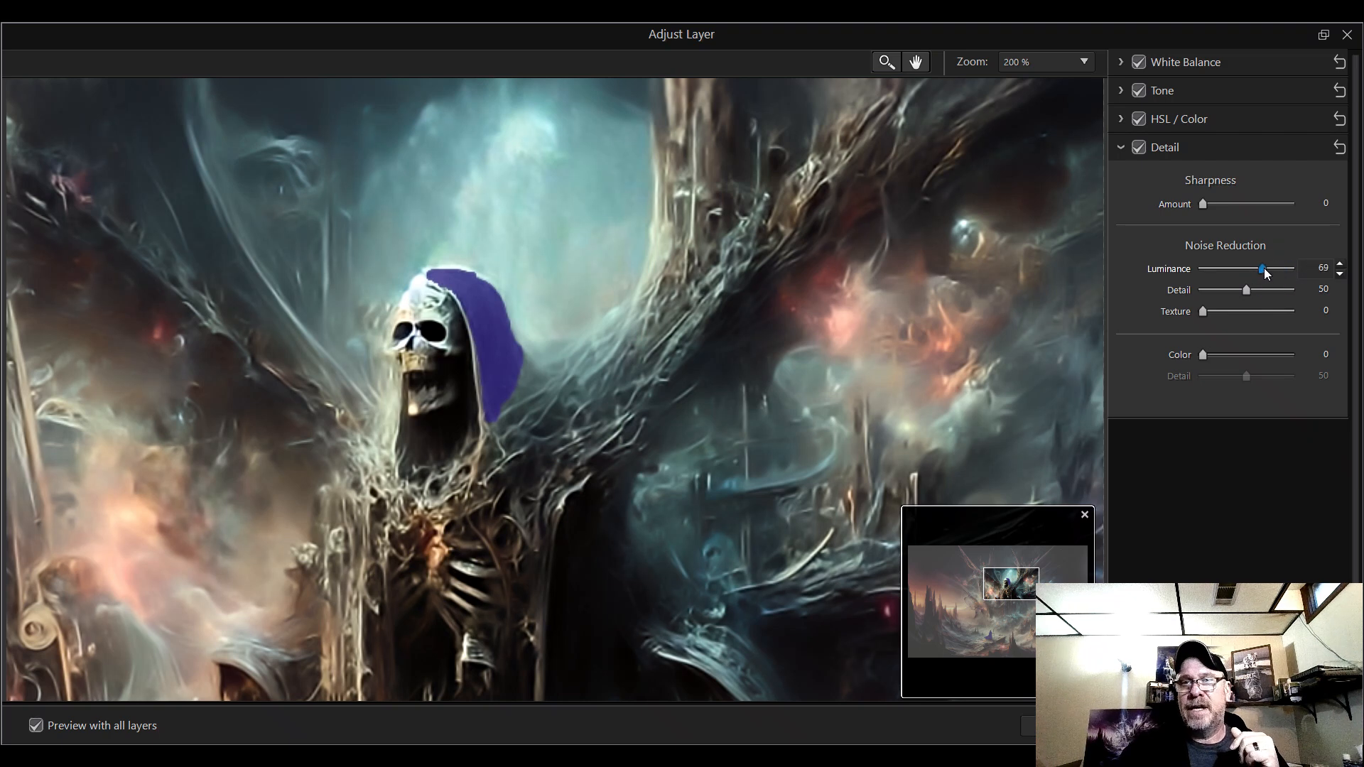
pyautogui.moveTo(1269, 269); pyautogui.dragTo(1227, 271)
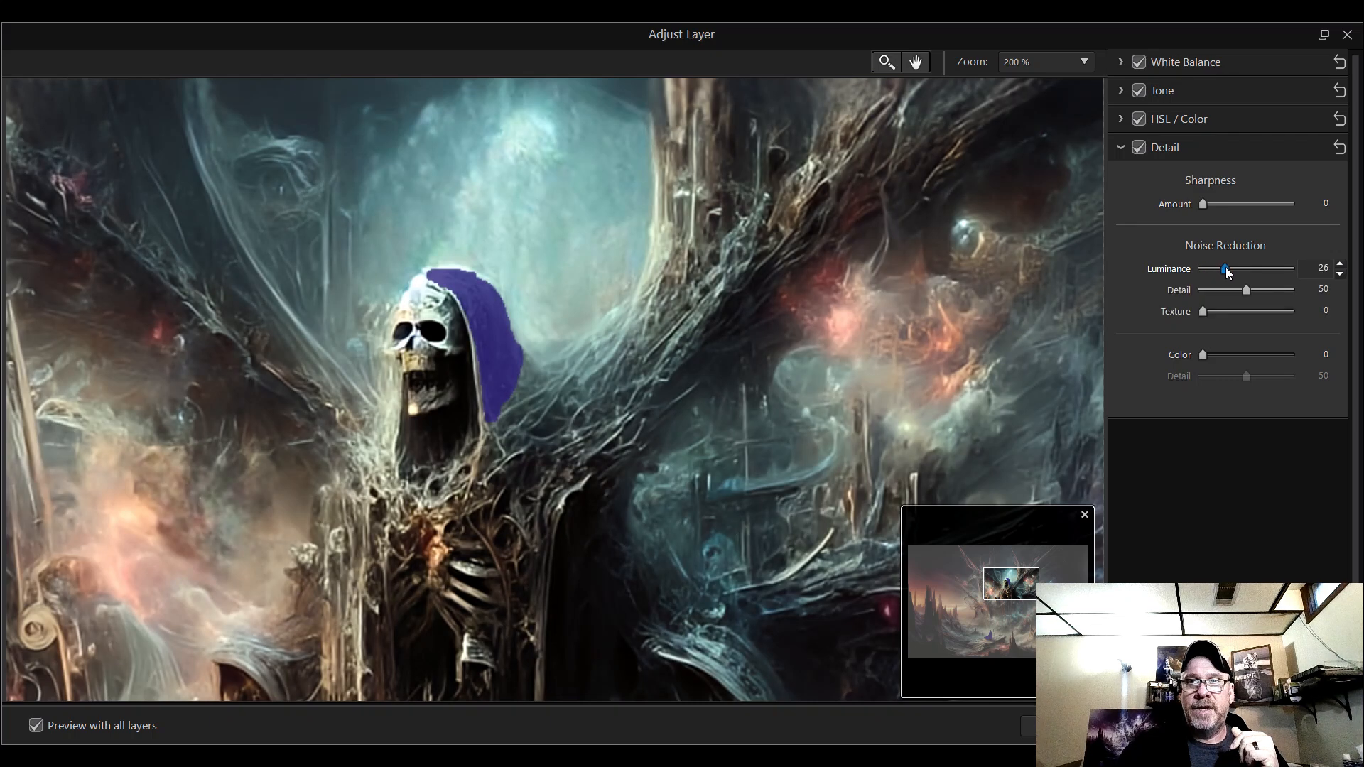
pyautogui.click(1339, 275)
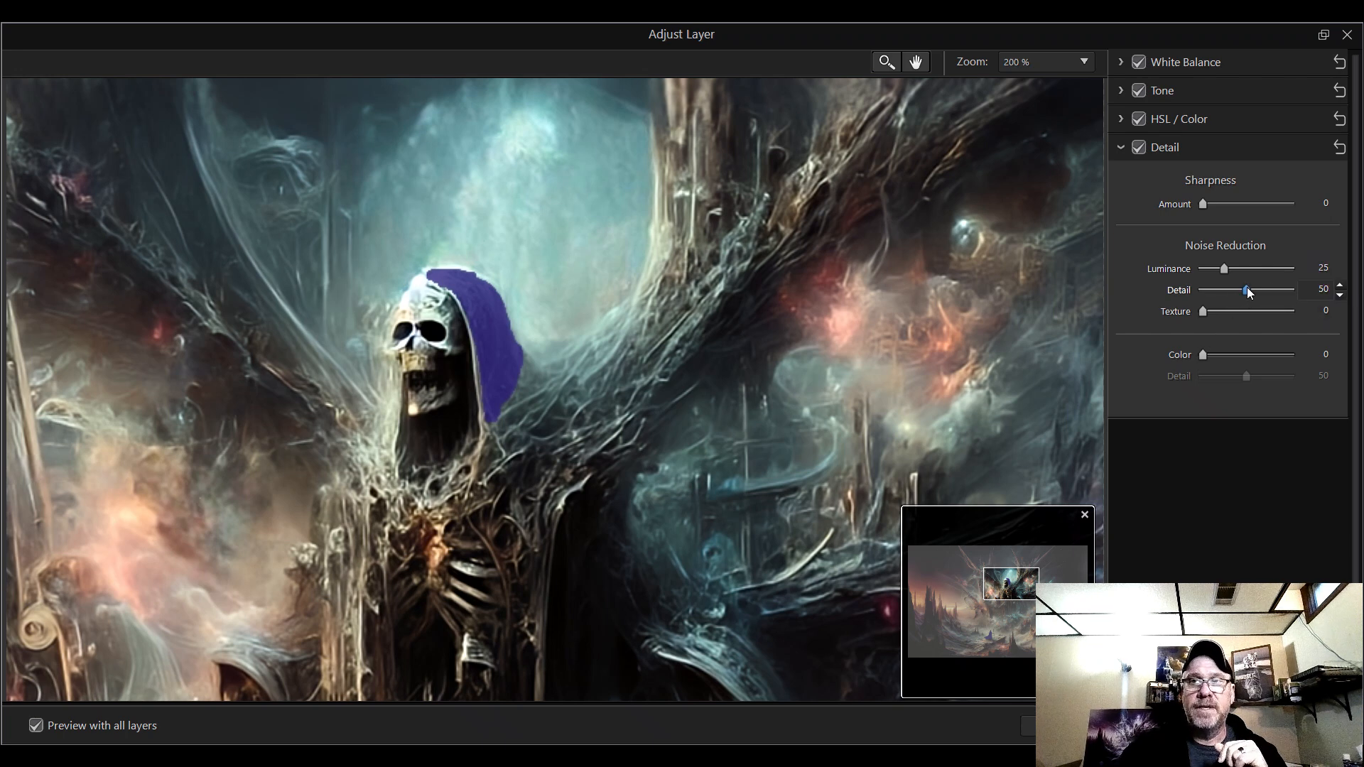
# - Try a noise reduction Detail of 100, set the Texture to 8, and bring the Detail down to 28
pyautogui.moveTo(1247, 290)
pyautogui.mouseDown()
pyautogui.moveTo(1187, 292)
pyautogui.moveTo(1264, 293)
pyautogui.mouseUp()
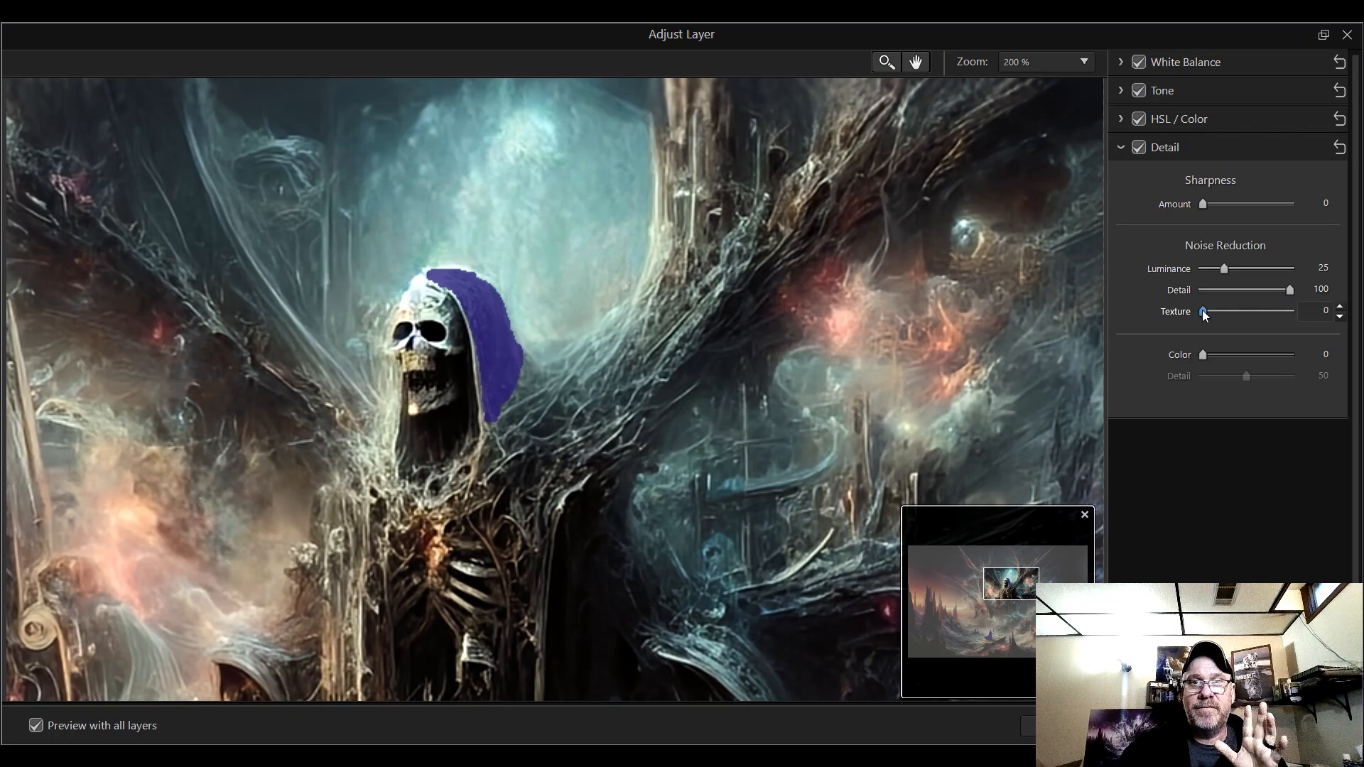
pyautogui.moveTo(1217, 312)
pyautogui.mouseDown()
pyautogui.moveTo(1293, 310)
pyautogui.moveTo(1208, 313)
pyautogui.mouseUp()
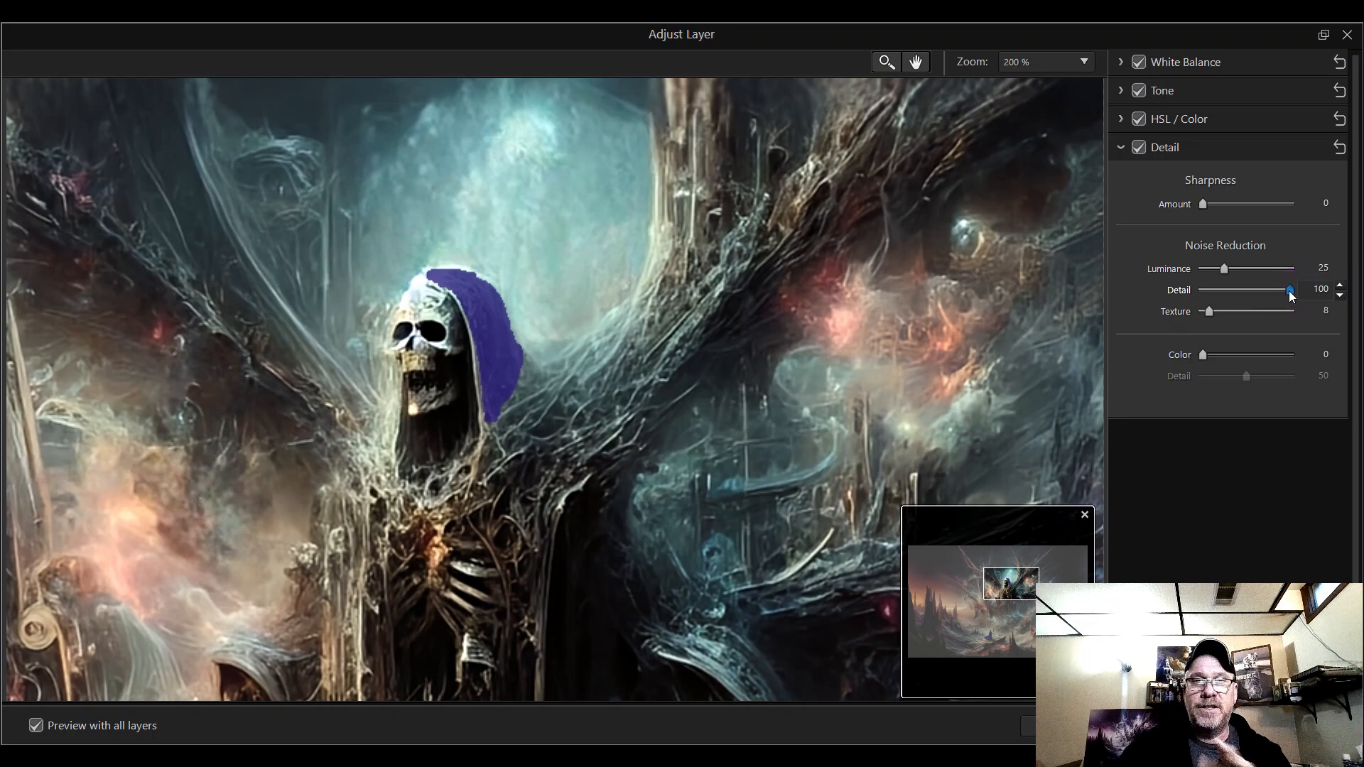
pyautogui.moveTo(1269, 296); pyautogui.dragTo(1231, 305)
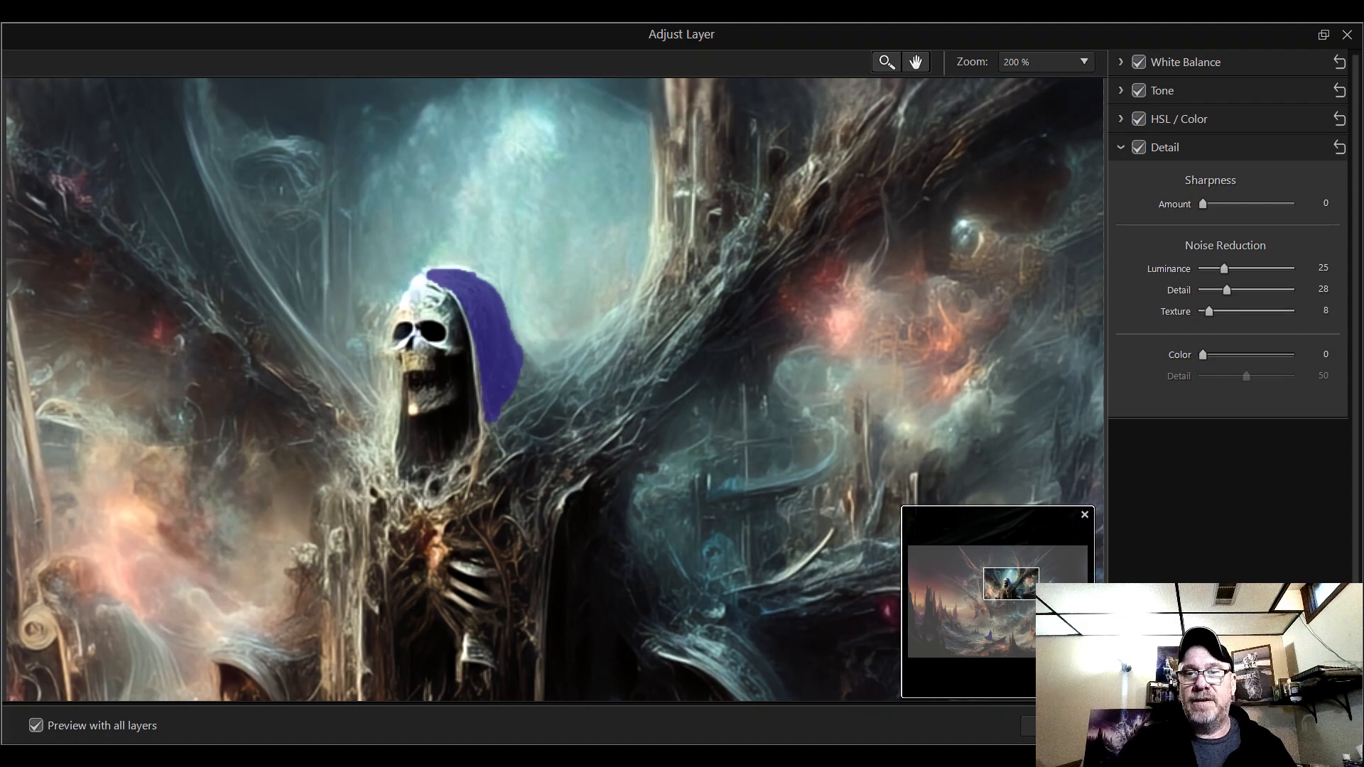
# - Try a noise reduction Texture of 100 with a Detail of 0, and settle on Texture 19 and Detail 50
pyautogui.click(1021, 590)
pyautogui.moveTo(1020, 590); pyautogui.dragTo(1043, 616)
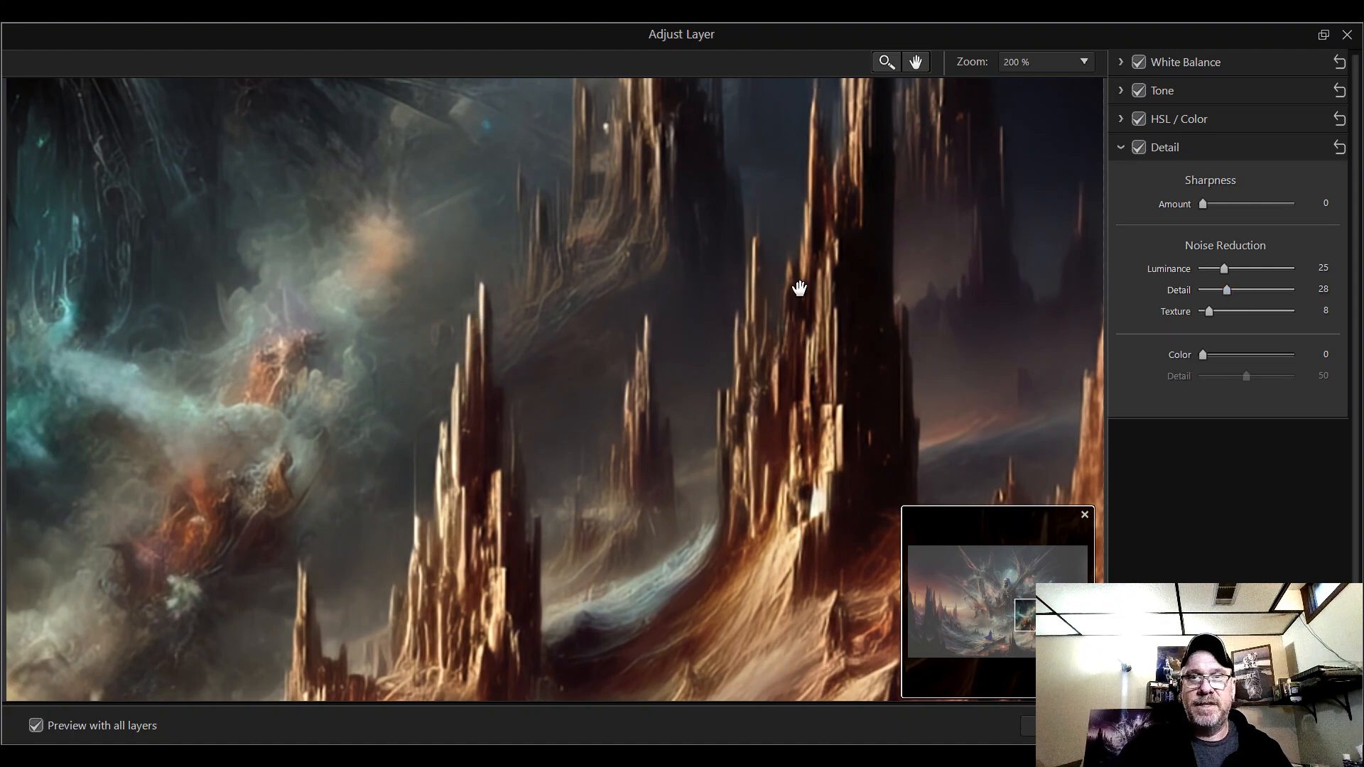
pyautogui.moveTo(1027, 615)
pyautogui.mouseDown()
pyautogui.moveTo(1035, 604)
pyautogui.moveTo(1034, 618)
pyautogui.mouseUp()
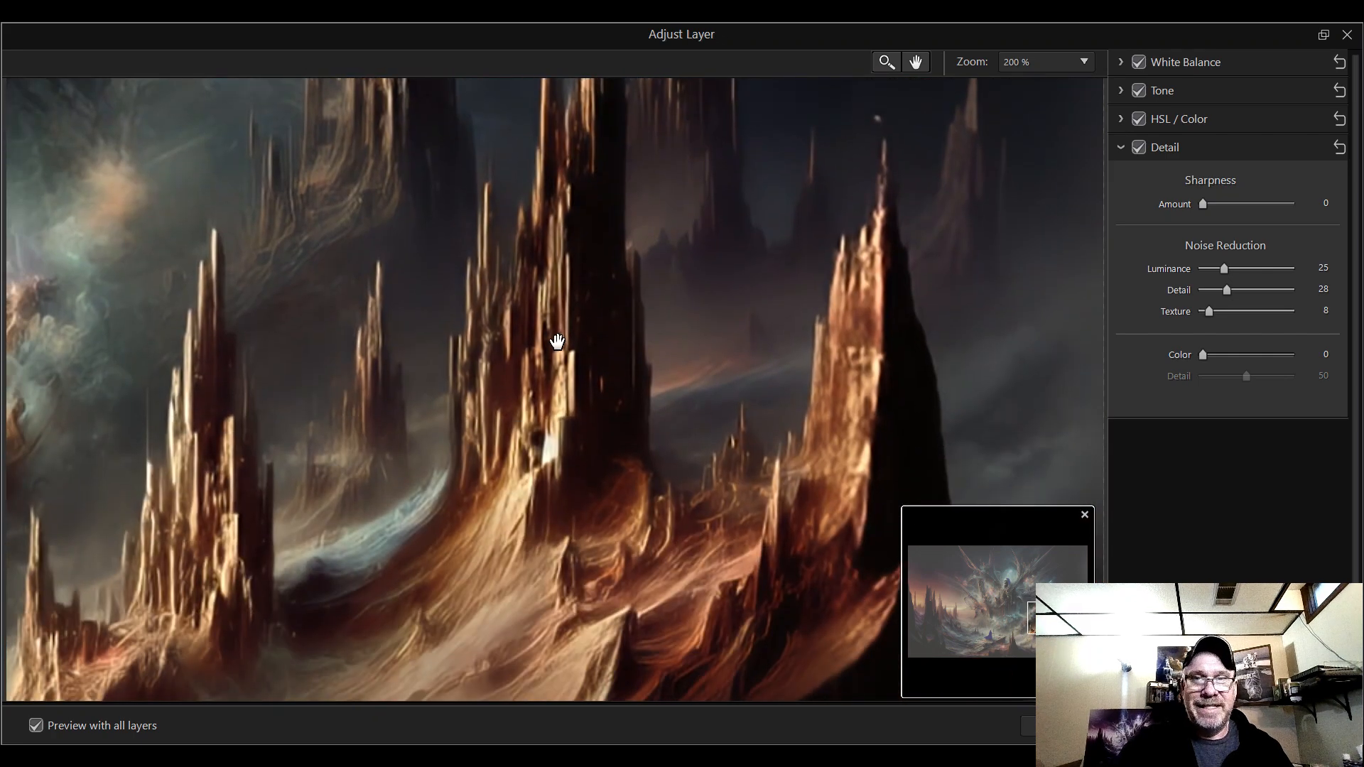
pyautogui.moveTo(1031, 616)
pyautogui.mouseDown()
pyautogui.moveTo(1024, 627)
pyautogui.moveTo(1015, 605)
pyautogui.moveTo(1008, 621)
pyautogui.mouseUp()
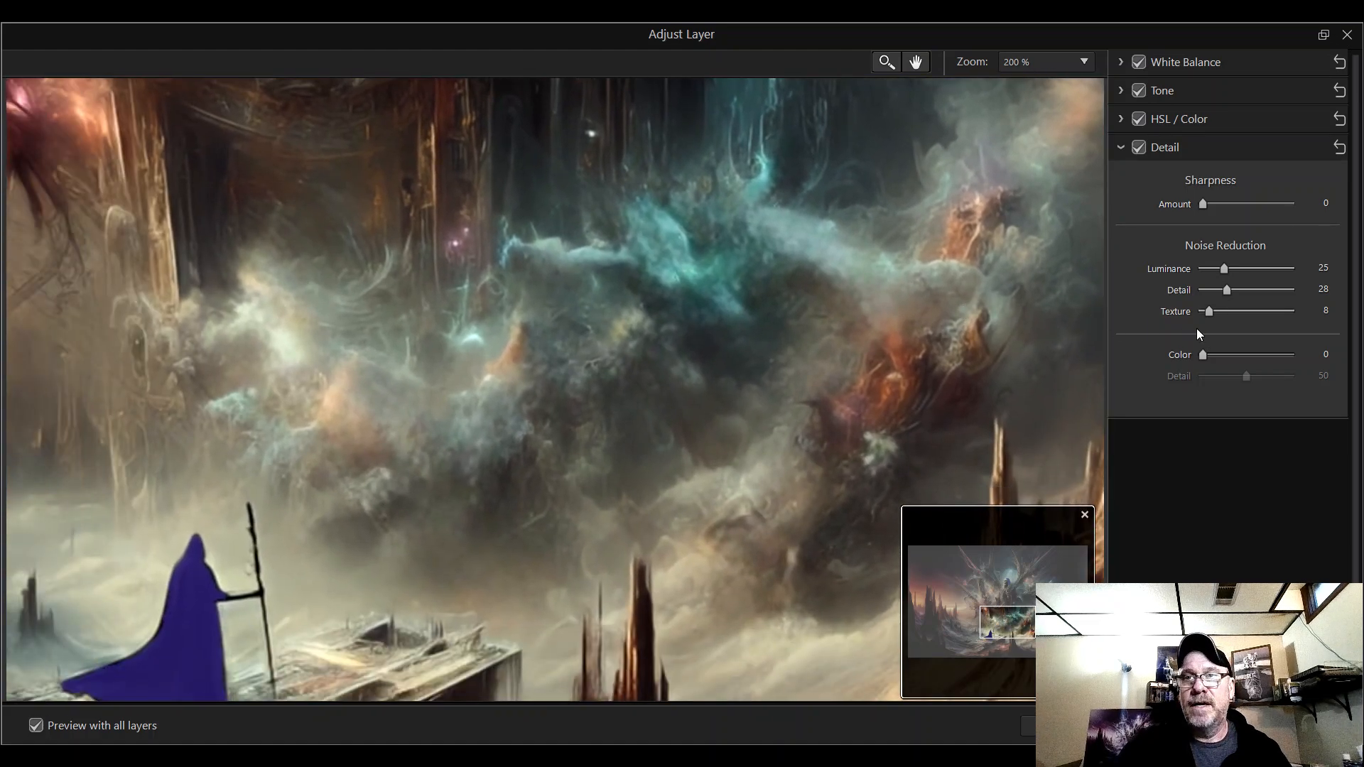
pyautogui.moveTo(1208, 312); pyautogui.dragTo(1259, 313)
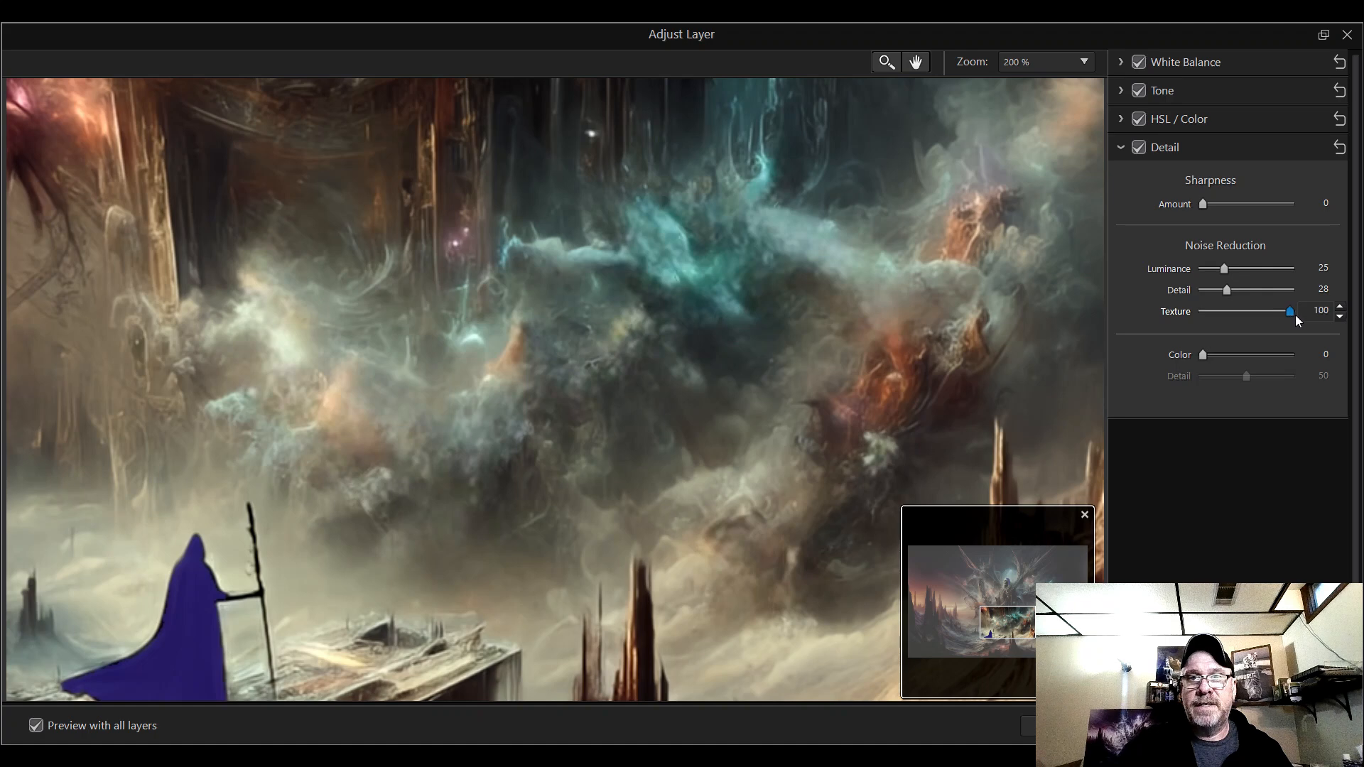
pyautogui.moveTo(1227, 291); pyautogui.dragTo(1191, 297)
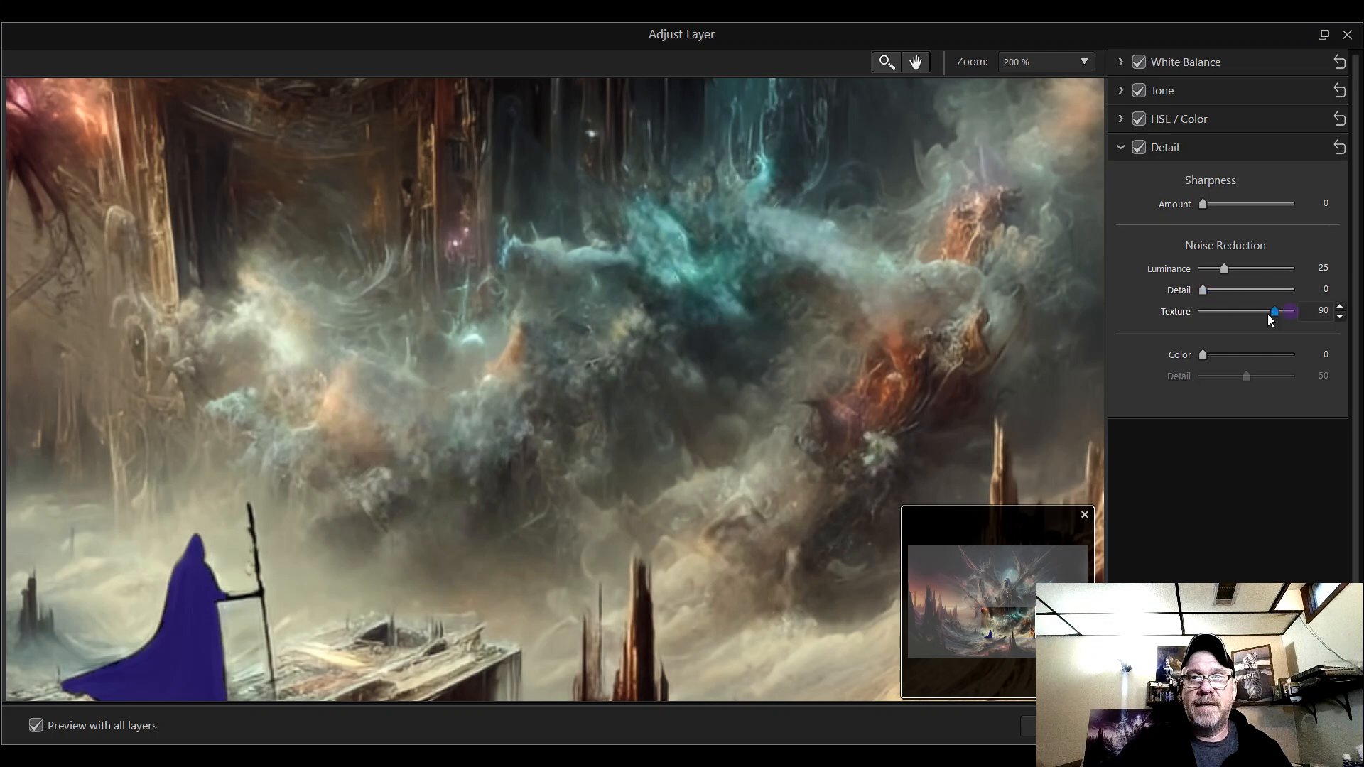
pyautogui.moveTo(1269, 316); pyautogui.dragTo(1248, 290)
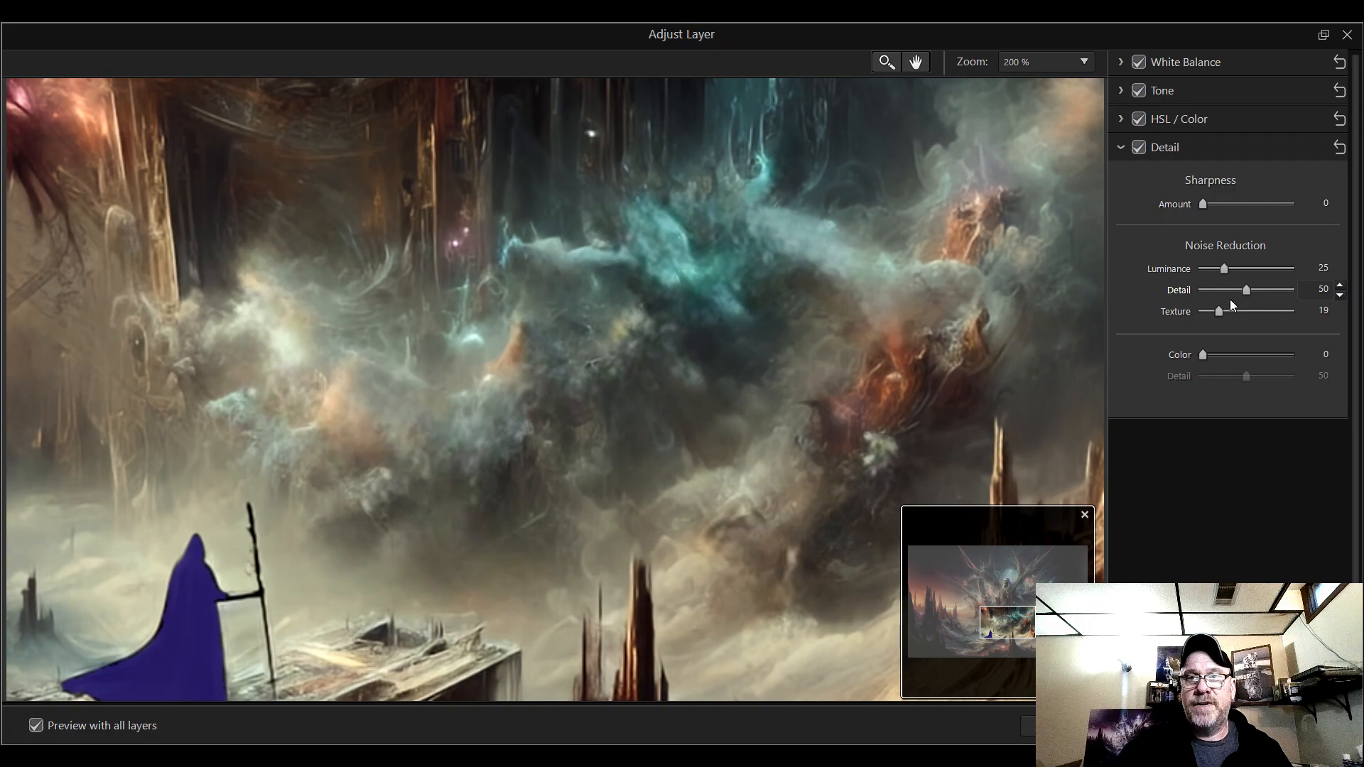
# - Set the Sharpness amount to 24, the Luminance noise reduction to 44 and its Detail to 43, judging by the hooded skull
pyautogui.moveTo(1002, 624); pyautogui.dragTo(1007, 585)
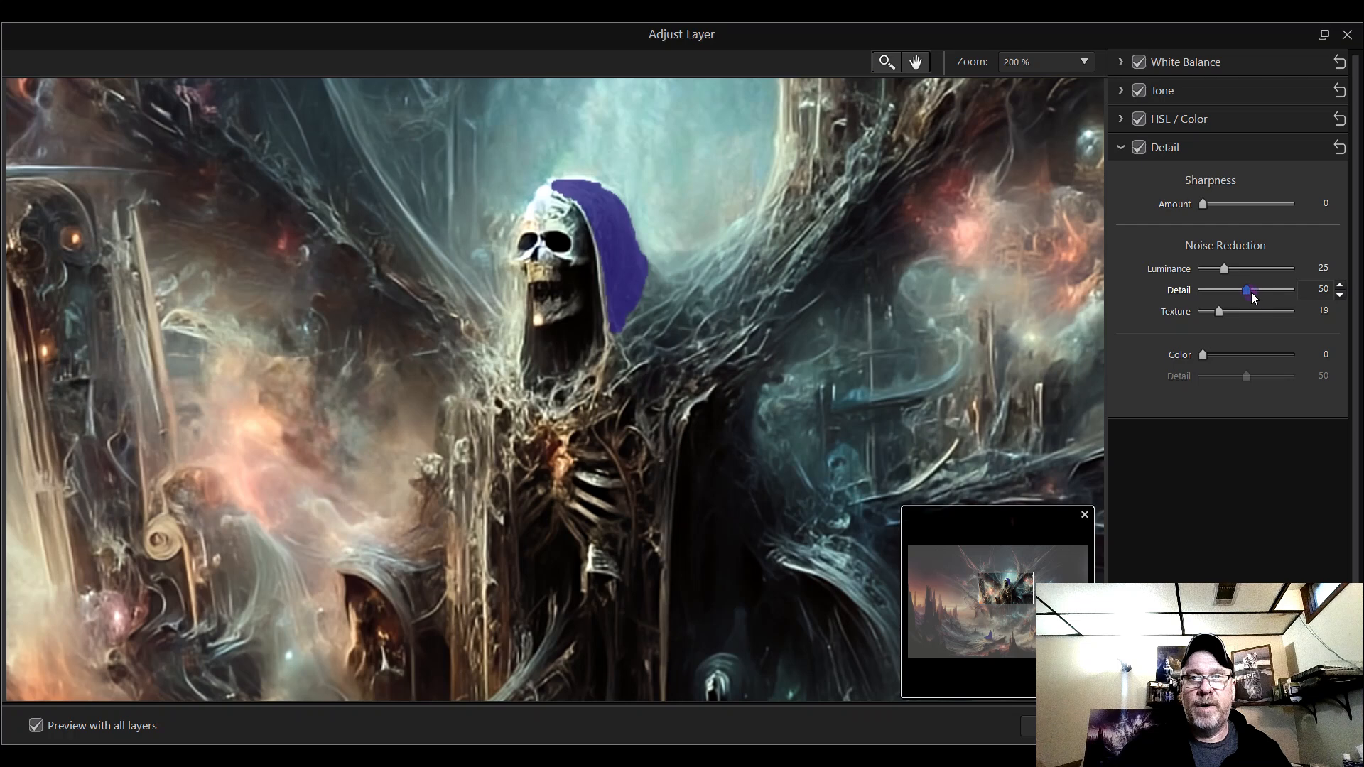
pyautogui.moveTo(1251, 292)
pyautogui.mouseDown()
pyautogui.moveTo(1281, 290)
pyautogui.moveTo(1233, 292)
pyautogui.mouseUp()
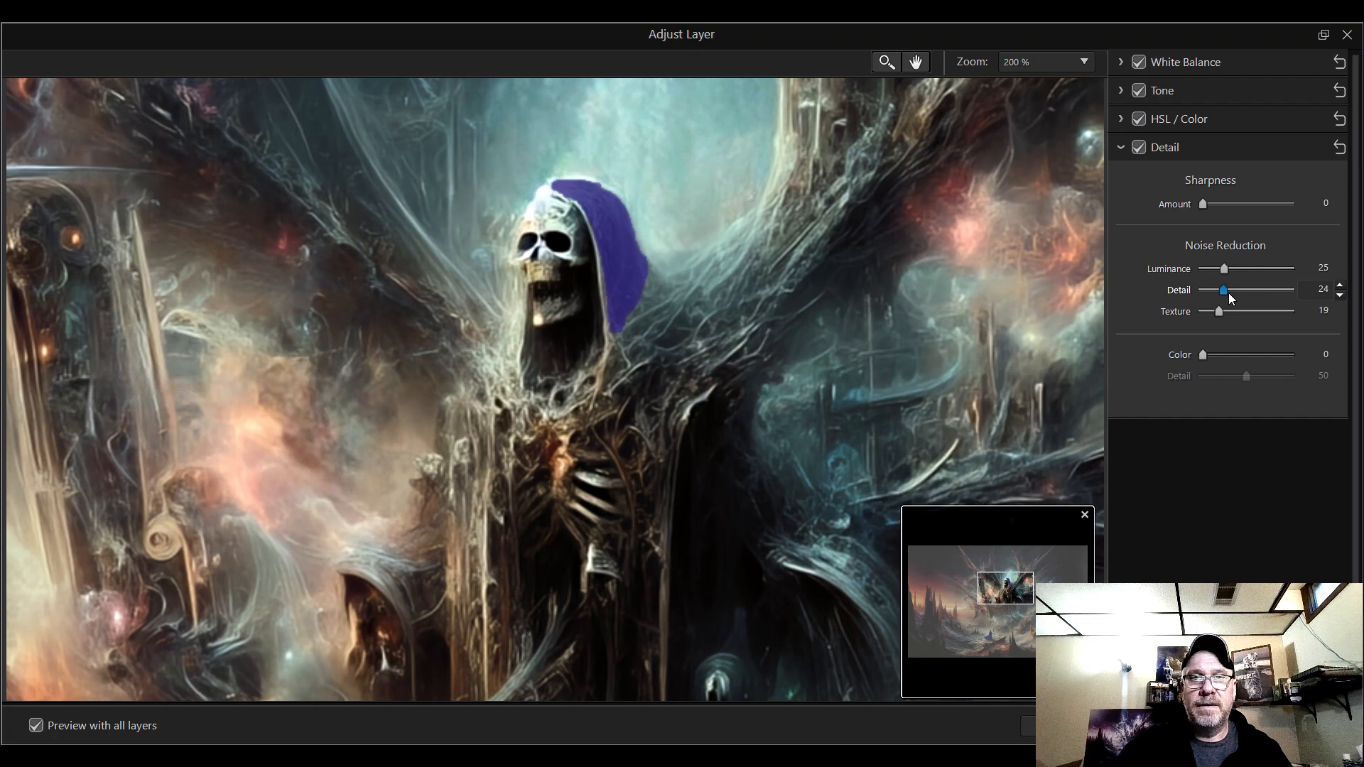
pyautogui.click(1340, 285)
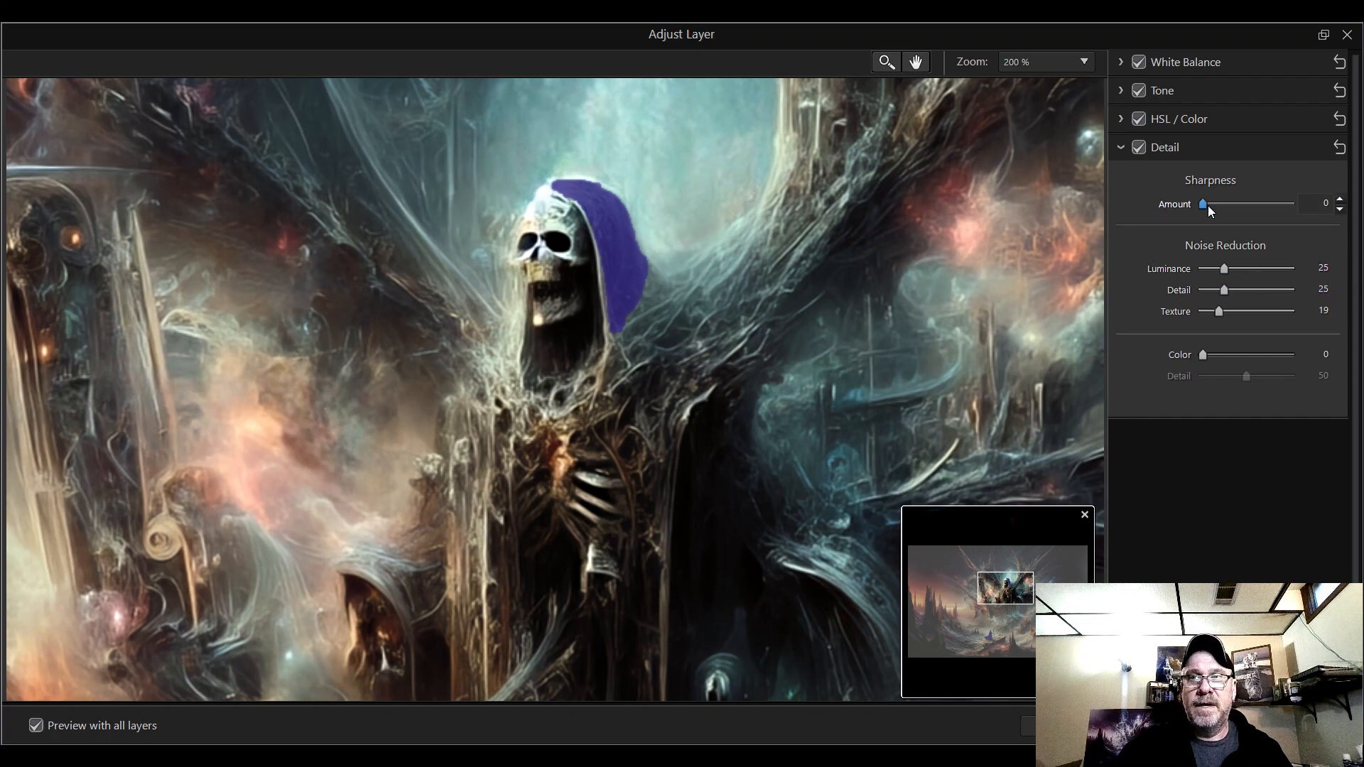
pyautogui.moveTo(1231, 208)
pyautogui.mouseDown()
pyautogui.moveTo(1257, 210)
pyautogui.moveTo(1240, 210)
pyautogui.mouseUp()
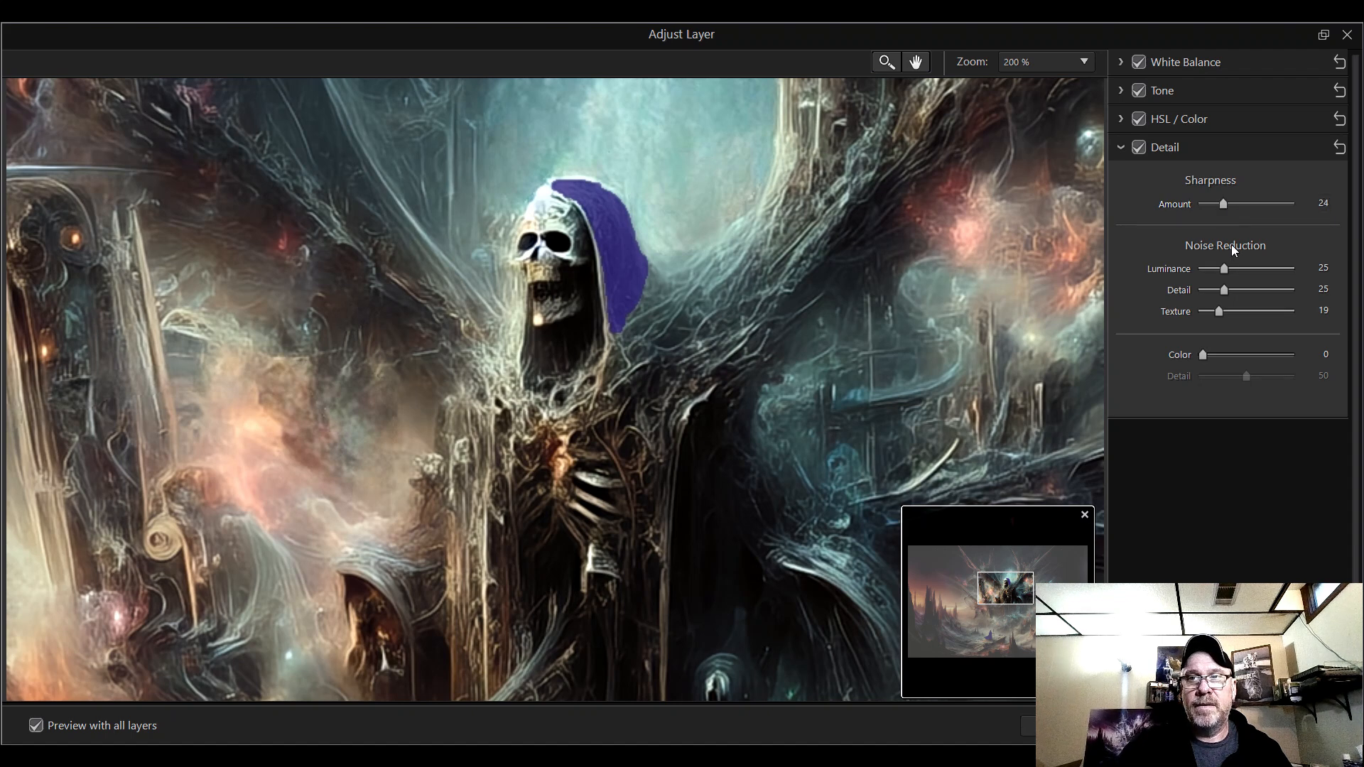
pyautogui.moveTo(1225, 274); pyautogui.dragTo(1250, 292)
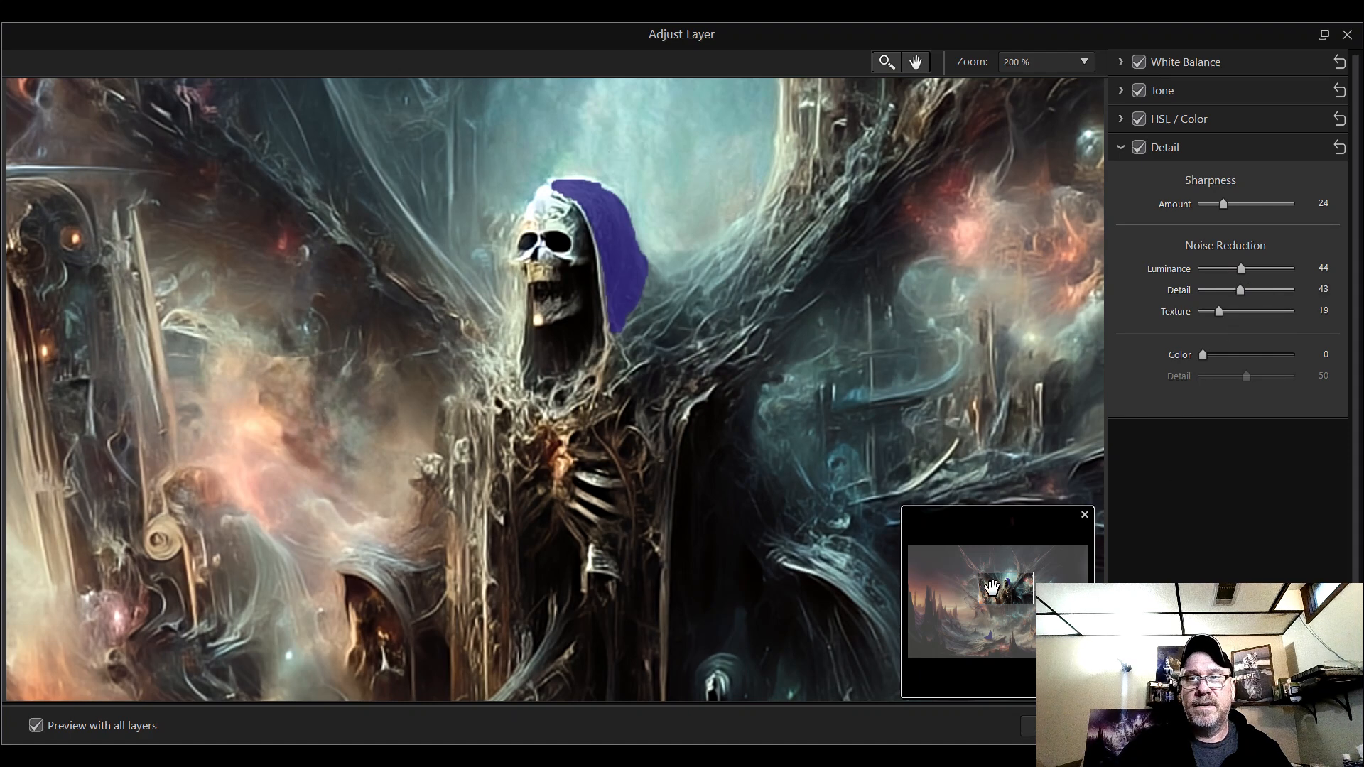
# - Set the noise reduction Texture to 75, try a Detail of 98, and settle on a Detail of 40
pyautogui.moveTo(1006, 586); pyautogui.dragTo(1039, 616)
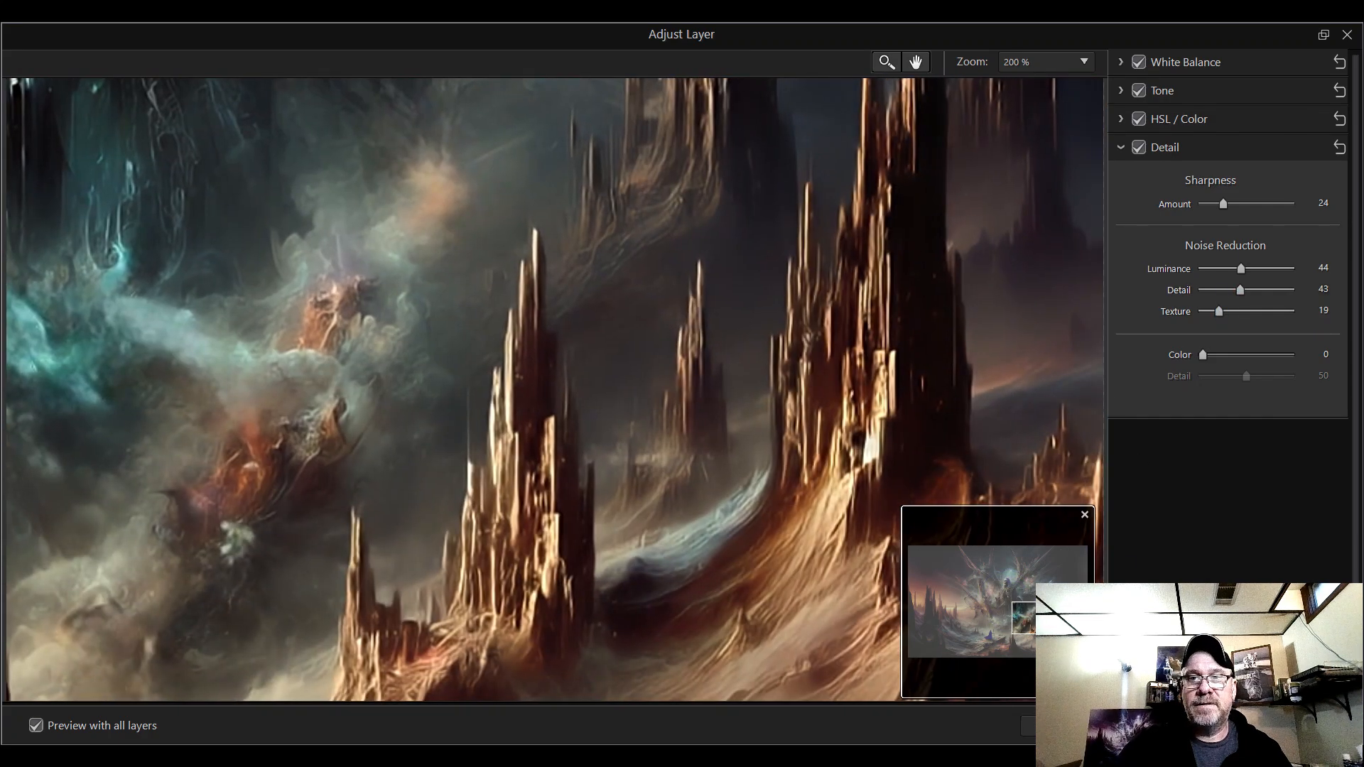
pyautogui.click(1219, 312)
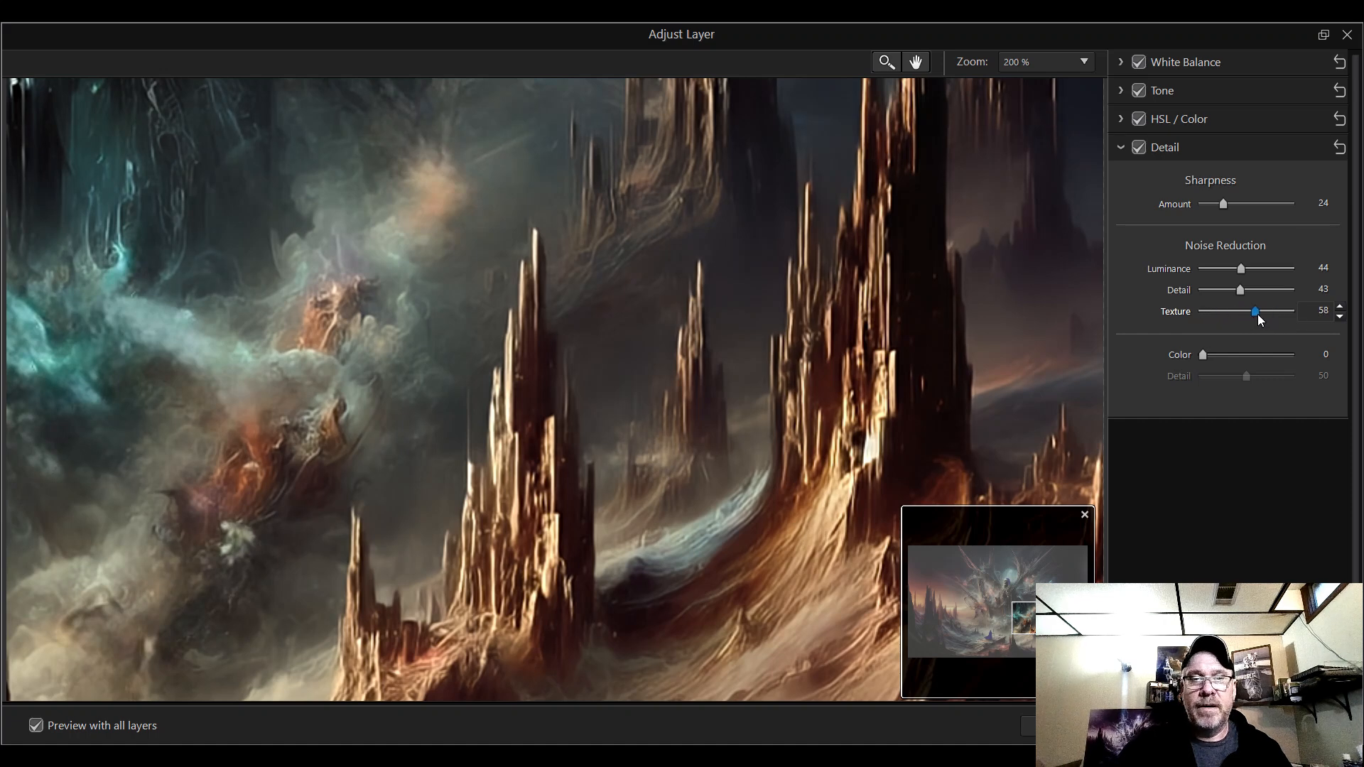
pyautogui.moveTo(1271, 318); pyautogui.dragTo(1273, 318)
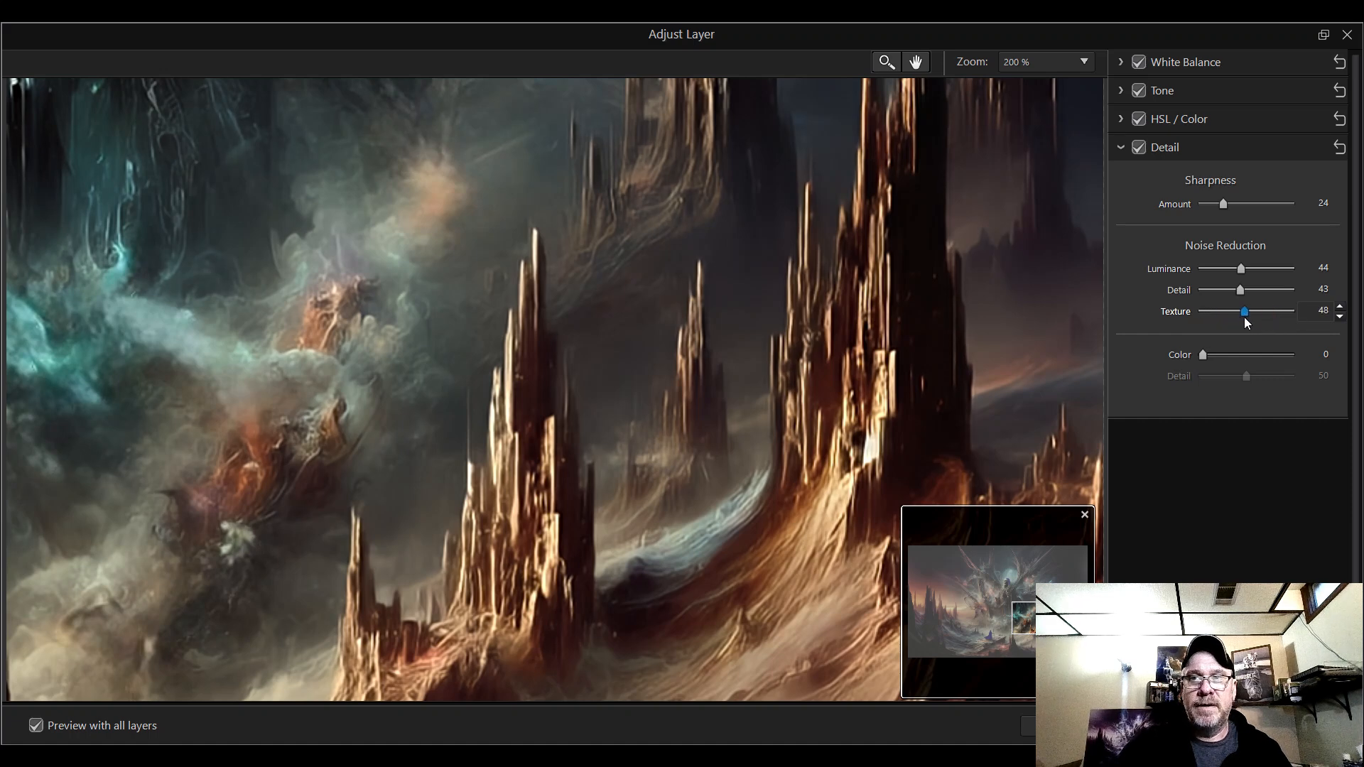
pyautogui.moveTo(1298, 314); pyautogui.dragTo(1269, 317)
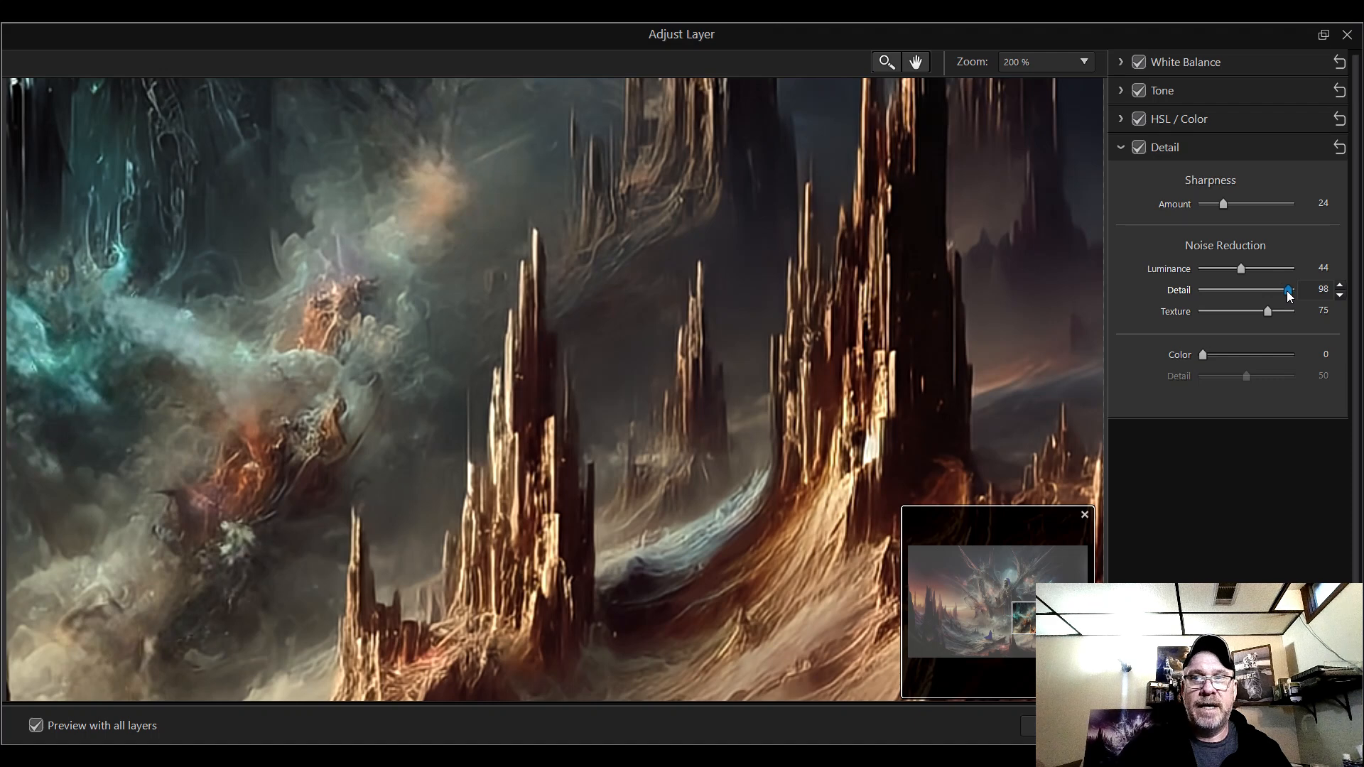
pyautogui.moveTo(1234, 299); pyautogui.dragTo(1226, 300)
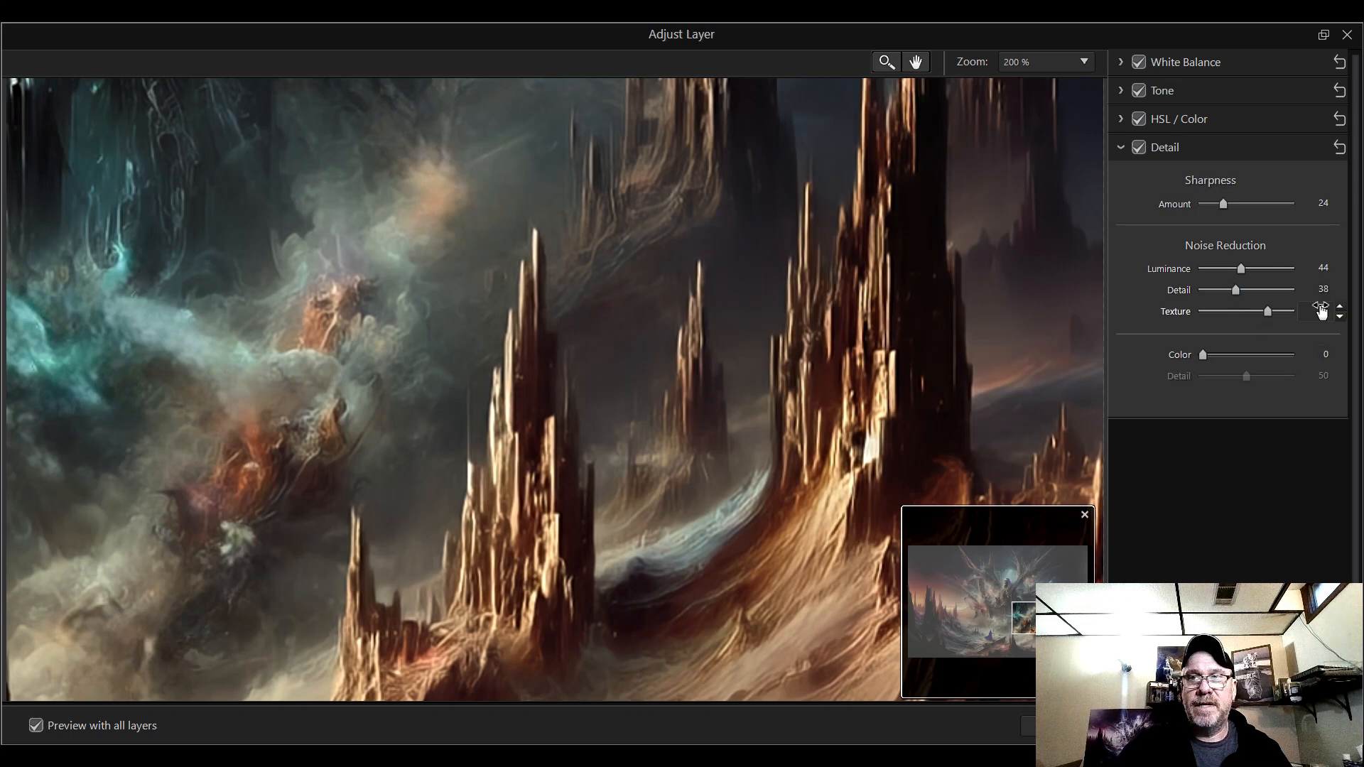
pyautogui.click(1340, 285)
pyautogui.click(1340, 285)
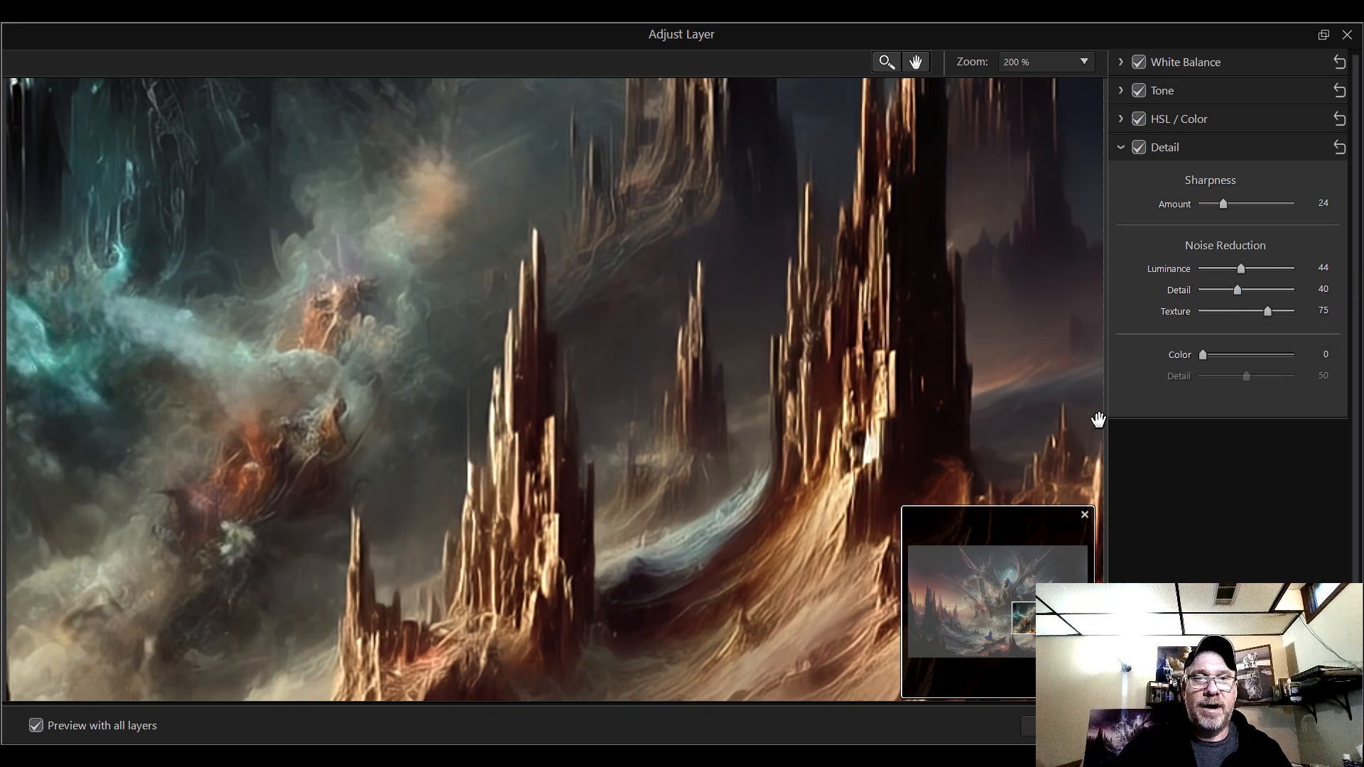
# - Check the hooded skull and the whole artwork, and apply the layer's sharpness and noise reduction adjustments
pyautogui.moveTo(1024, 618); pyautogui.dragTo(1007, 586)
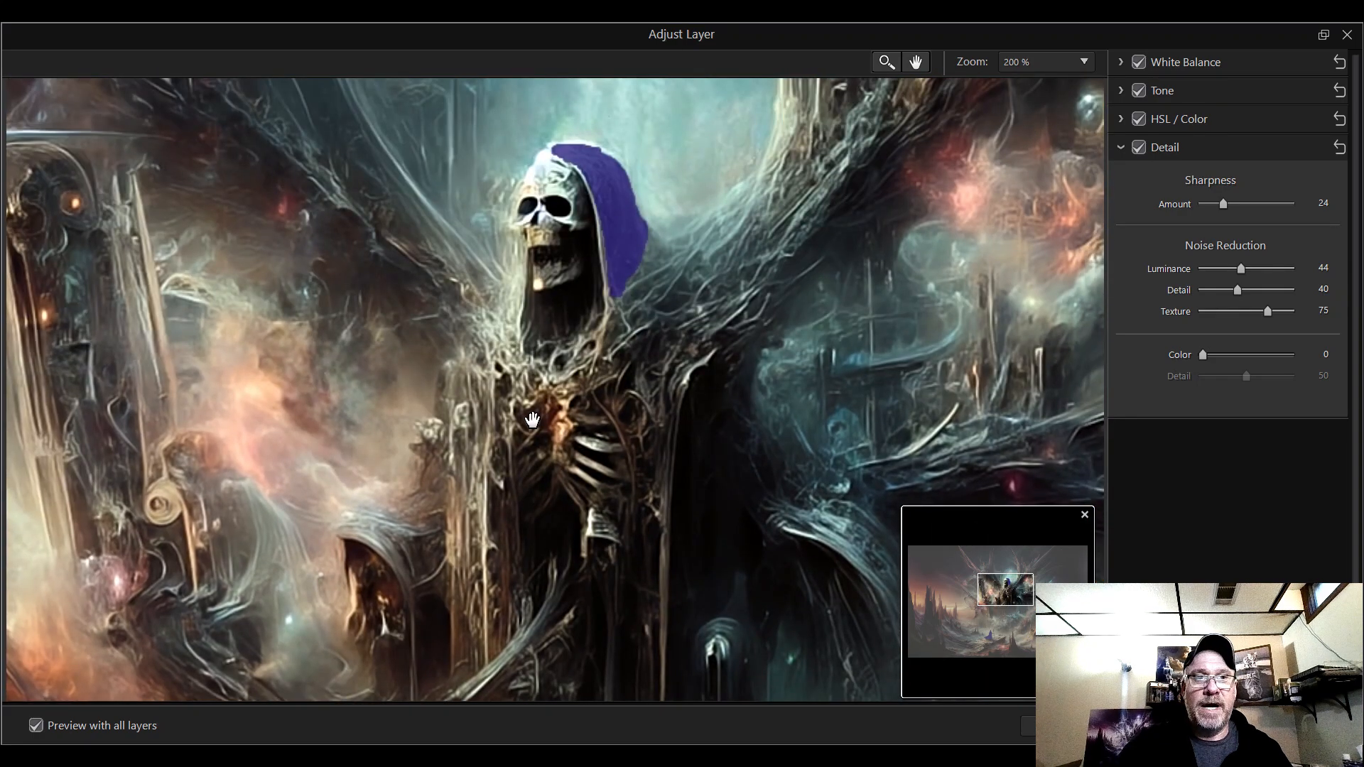
pyautogui.click(1039, 57)
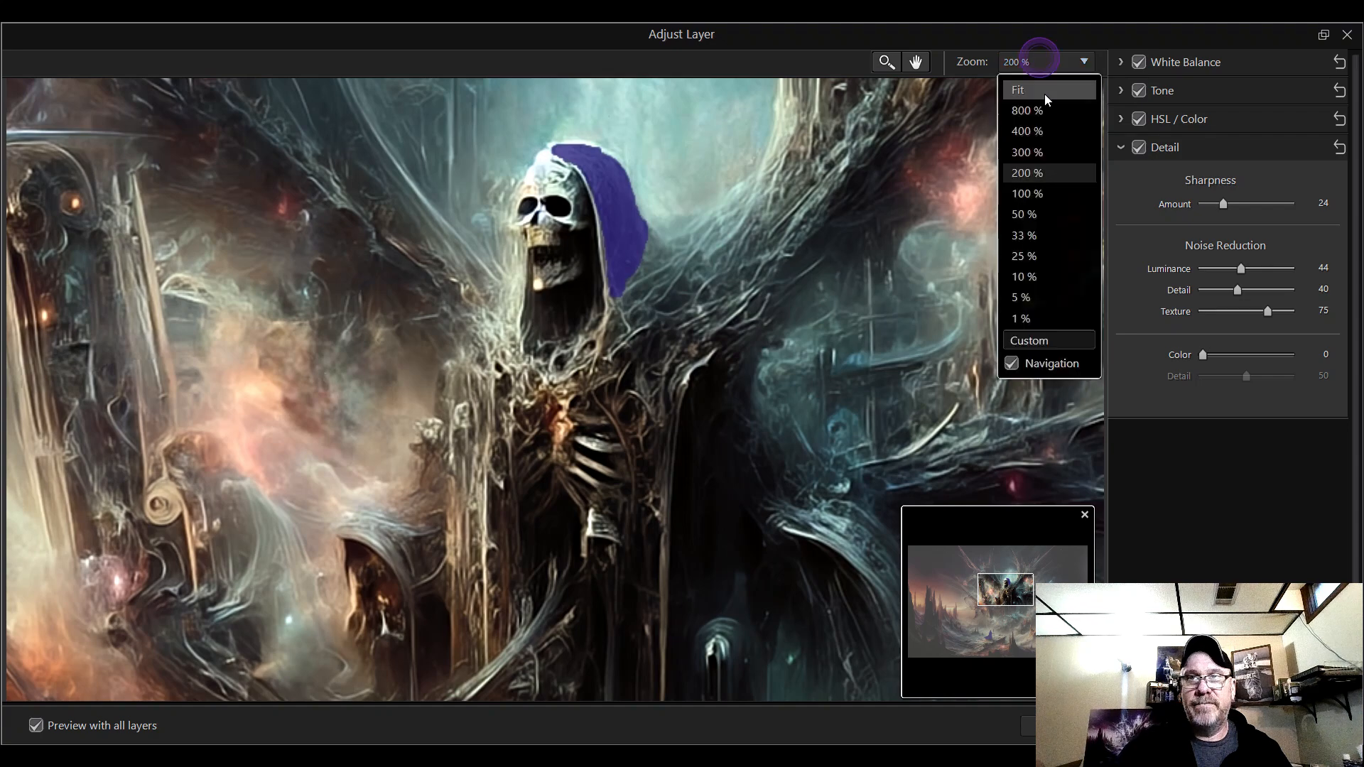
pyautogui.click(1046, 96)
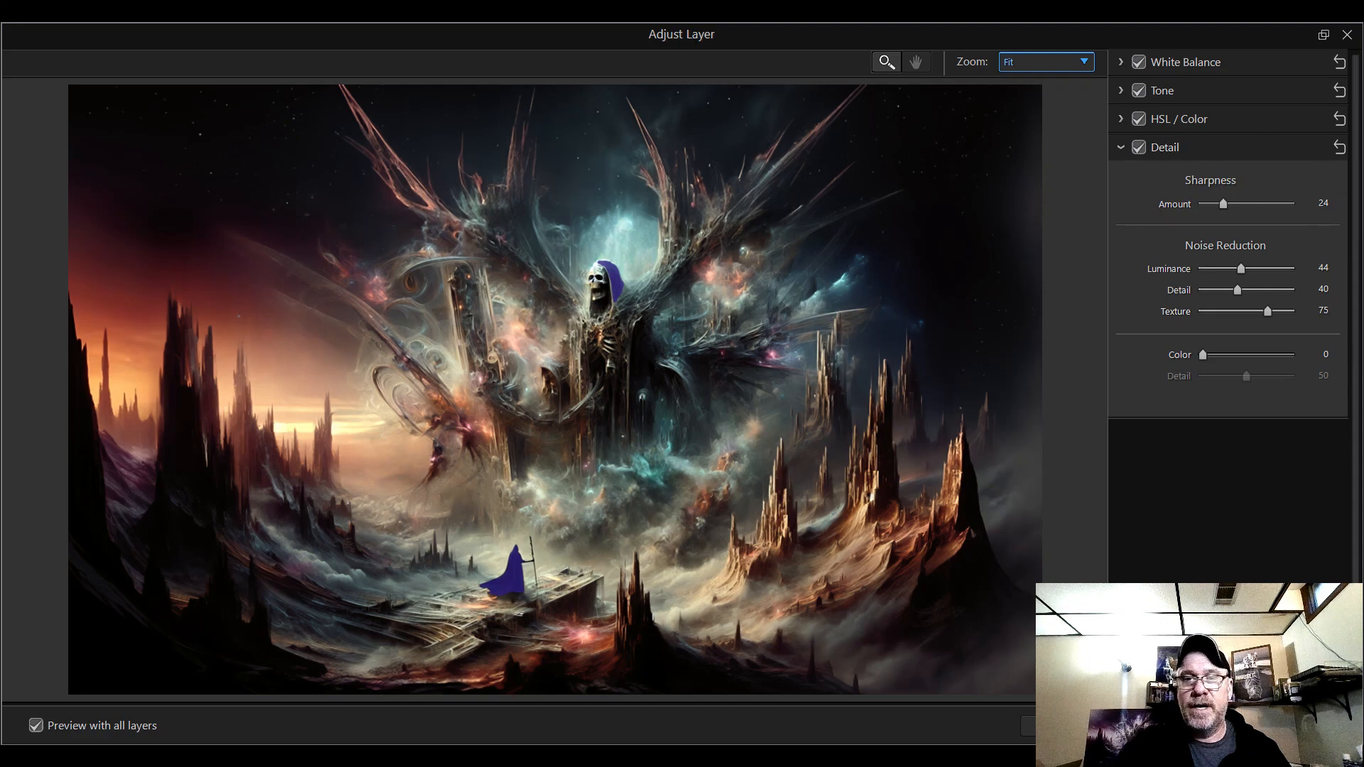
pyautogui.click(1188, 725)
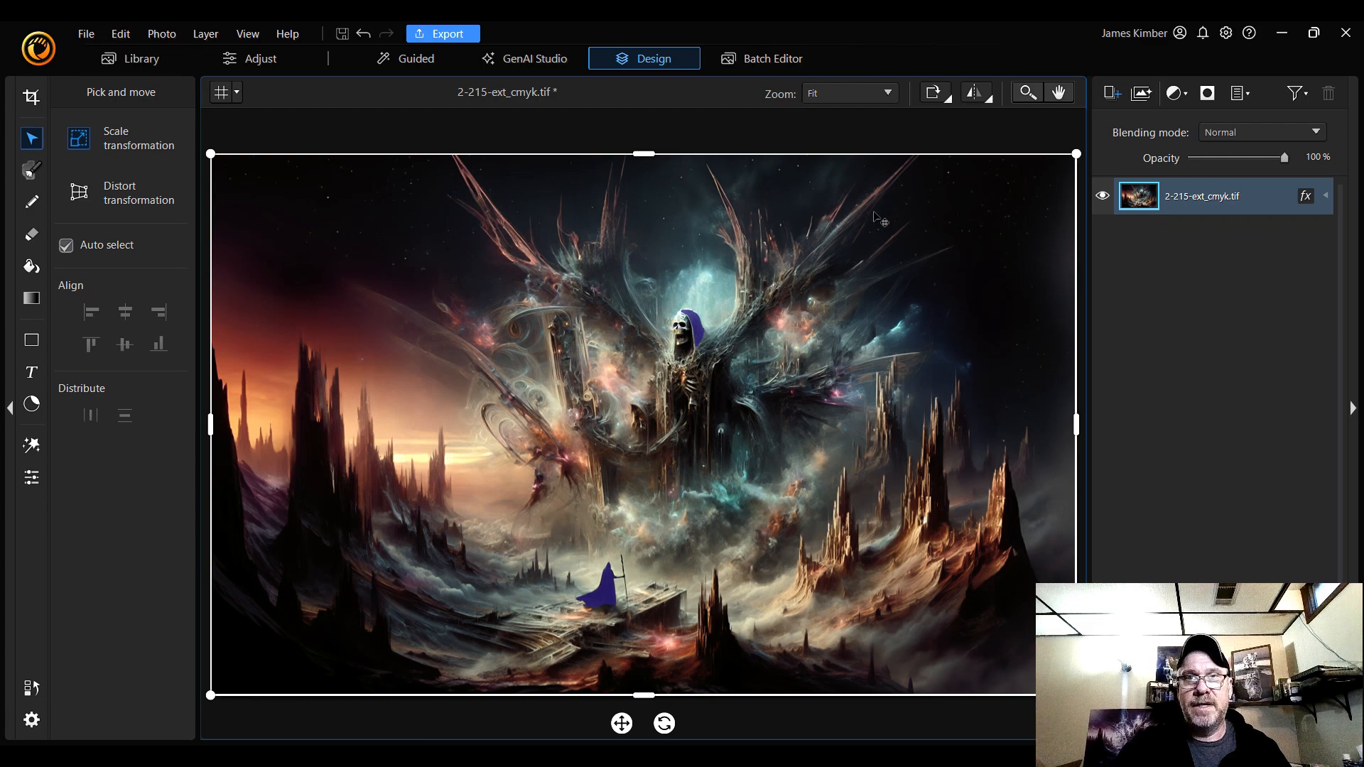
# - Examine the area around the hooded skull in the adjusted artwork at 200 % zoom, and fit the whole image again
pyautogui.click(849, 91)
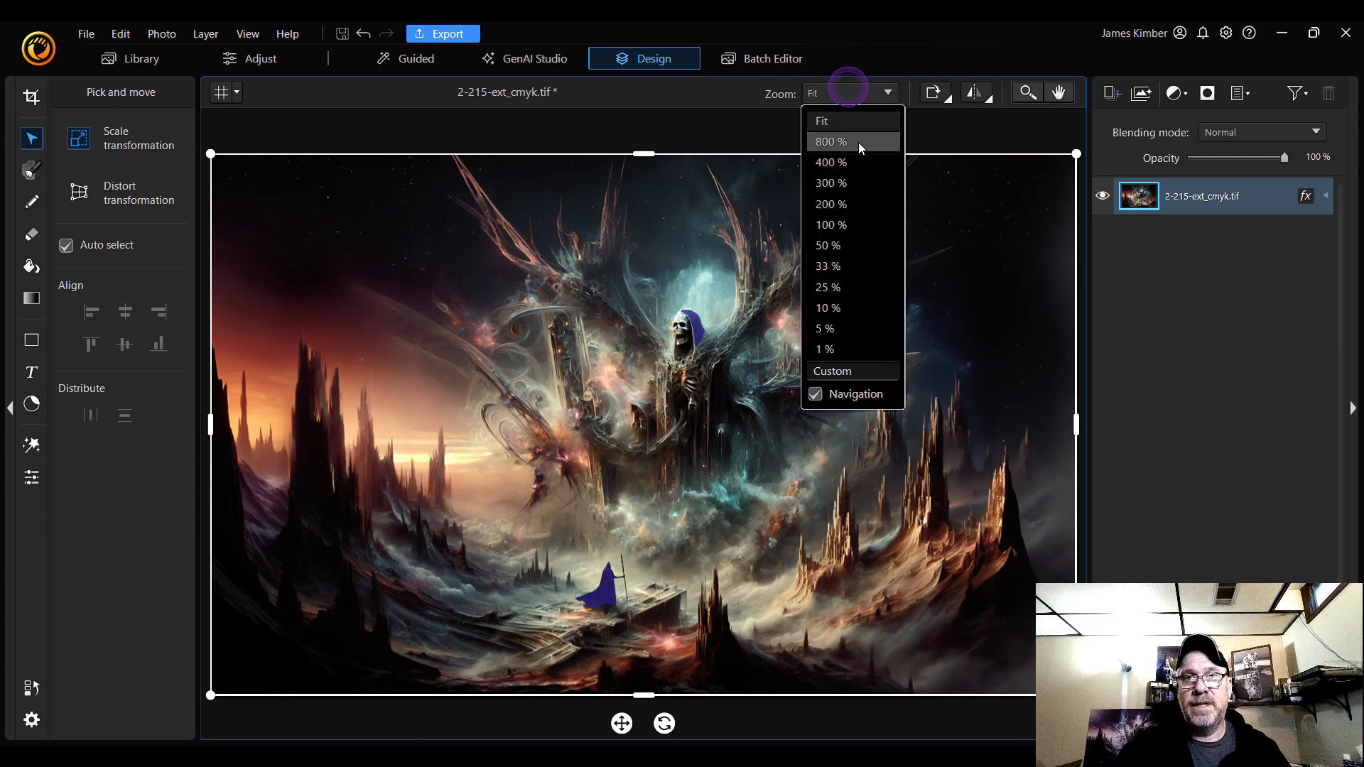
pyautogui.click(873, 207)
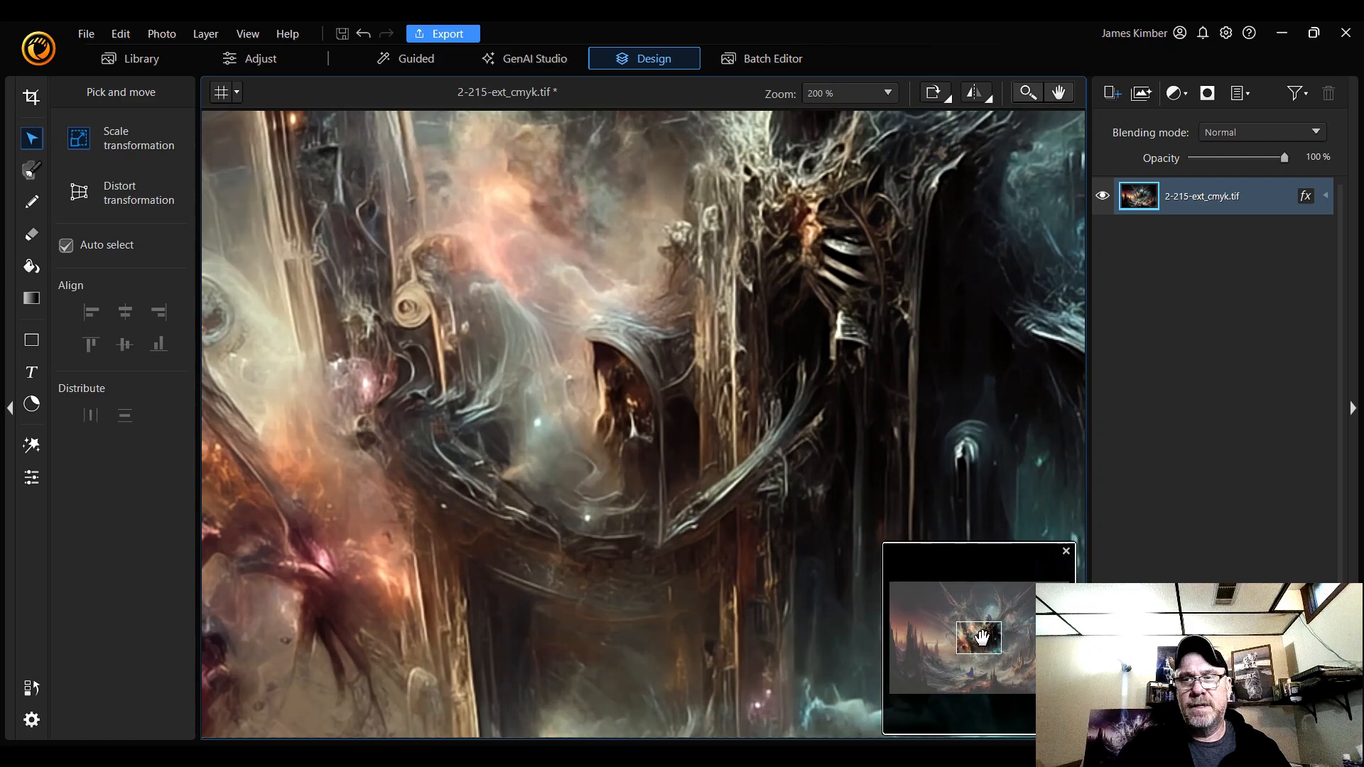
pyautogui.moveTo(982, 638)
pyautogui.mouseDown()
pyautogui.moveTo(1012, 613)
pyautogui.moveTo(1019, 661)
pyautogui.moveTo(957, 669)
pyautogui.moveTo(961, 626)
pyautogui.moveTo(980, 612)
pyautogui.mouseUp()
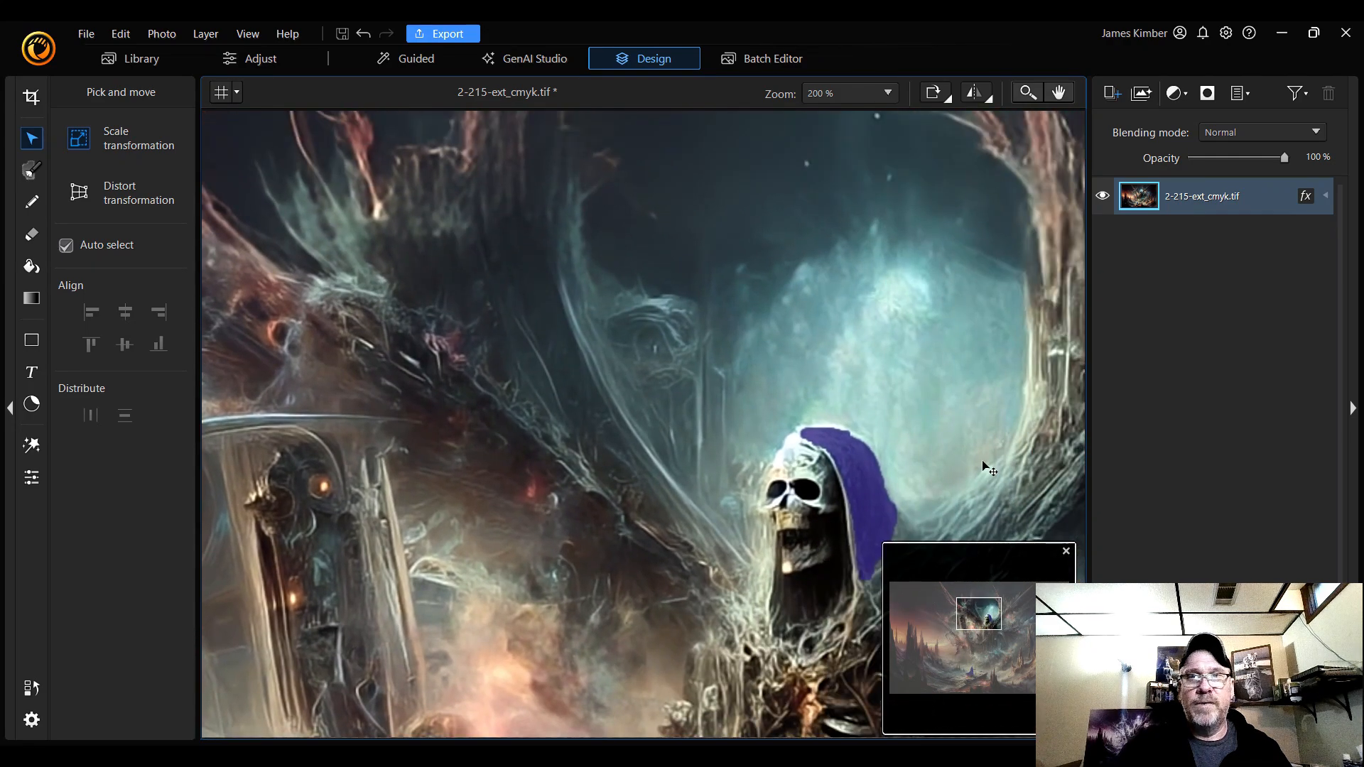
pyautogui.click(849, 93)
pyautogui.click(840, 126)
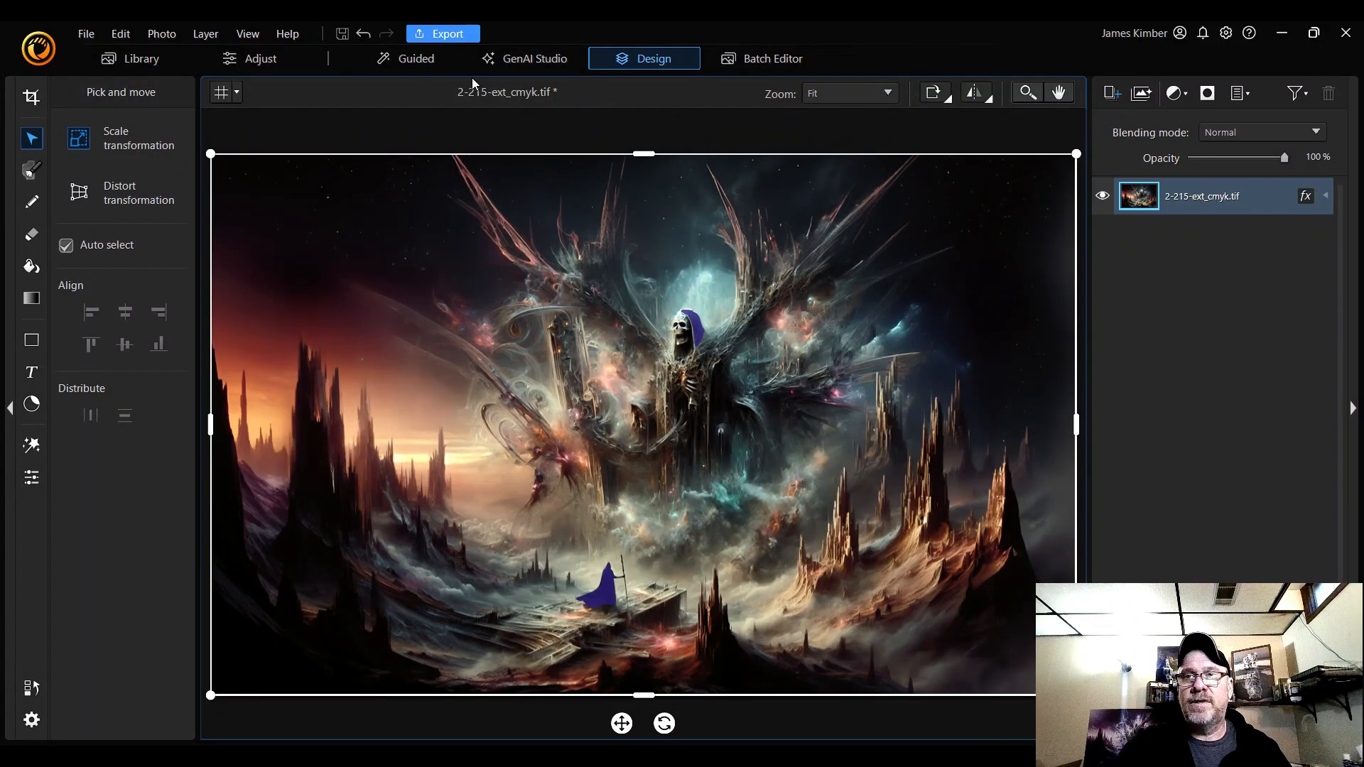
# - Open the Guided color adjustments with only the HSL / Color section expanded, showing its Hue settings
pyautogui.click(412, 57)
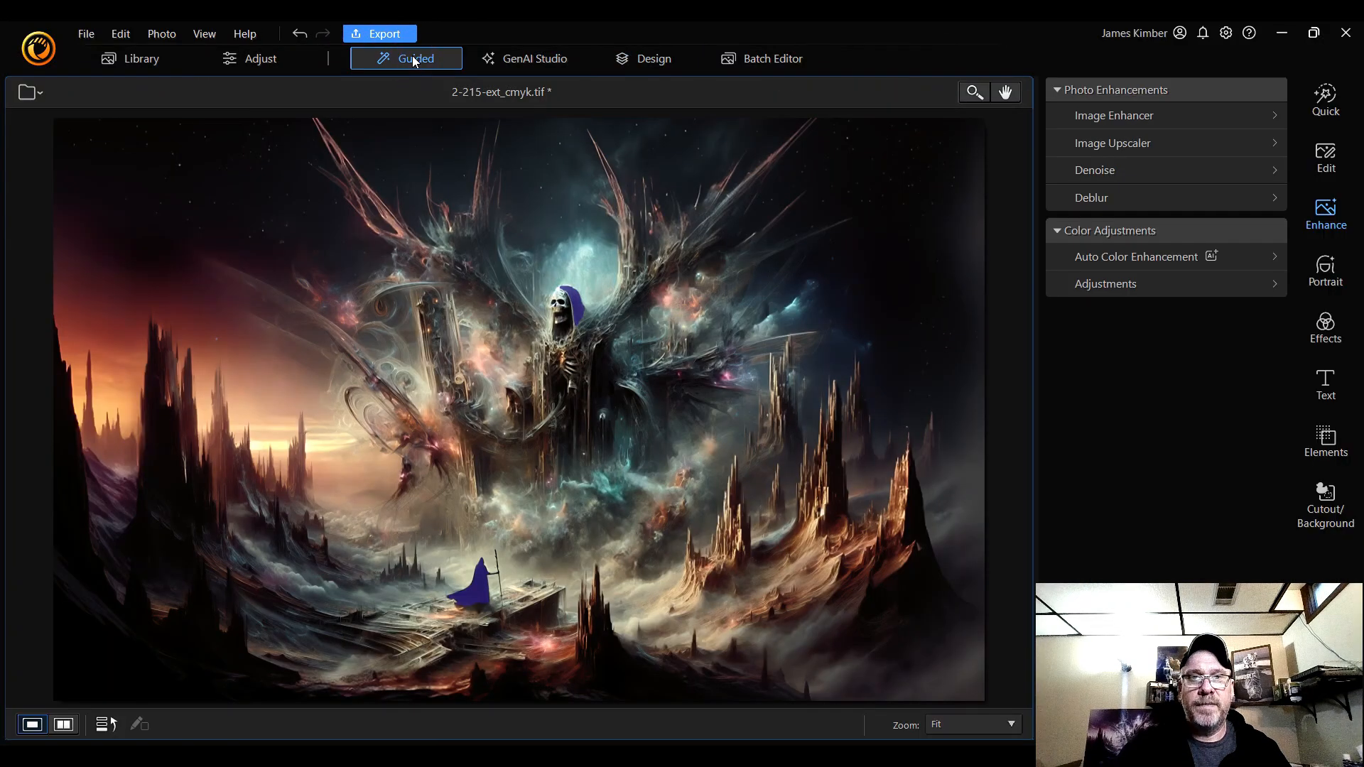
pyautogui.click(1136, 288)
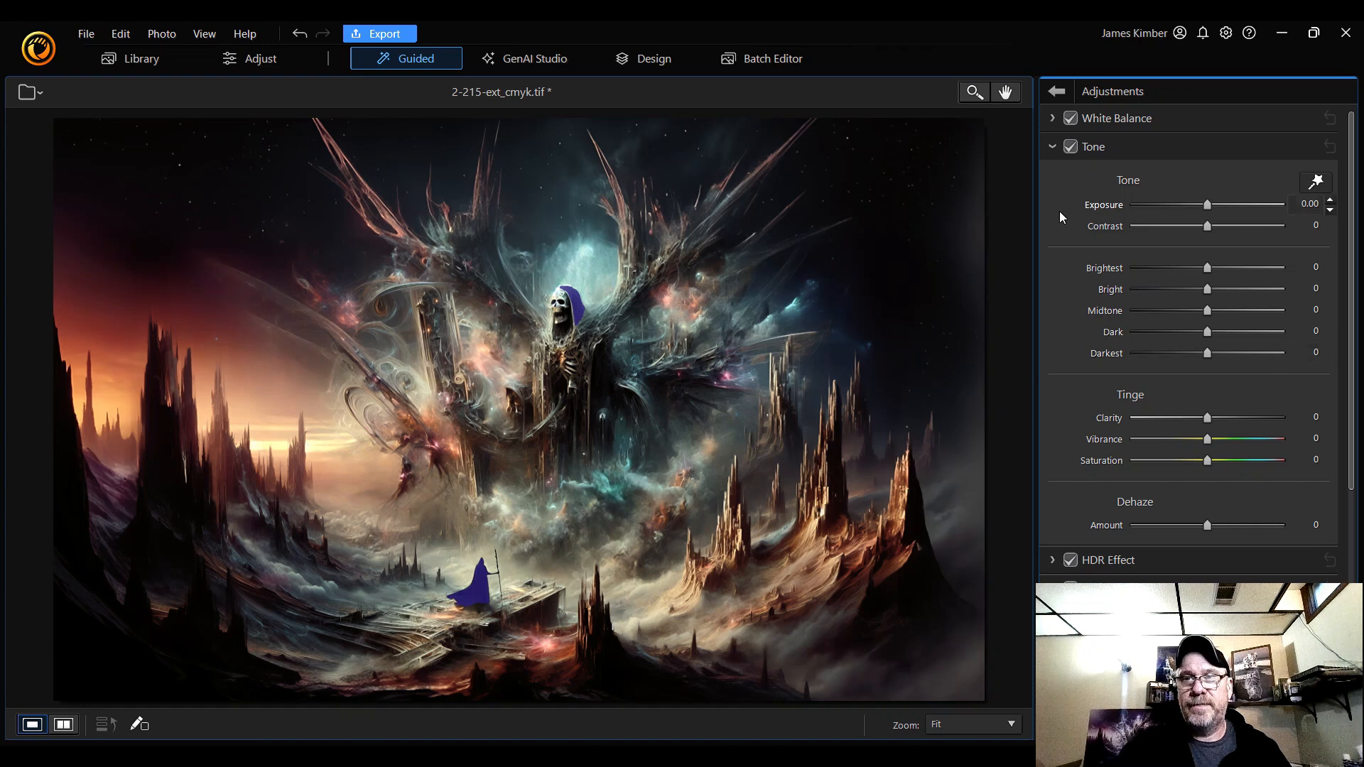
pyautogui.click(1052, 146)
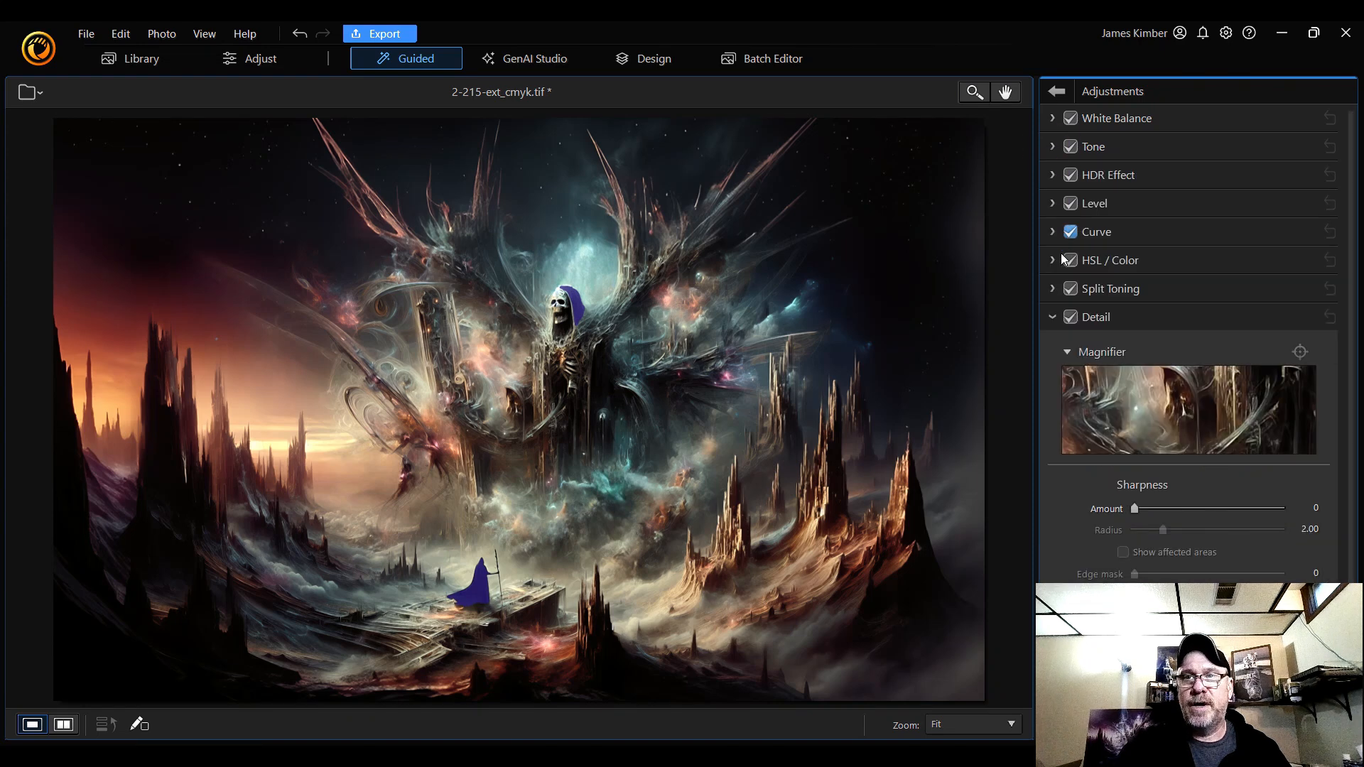
pyautogui.click(1051, 318)
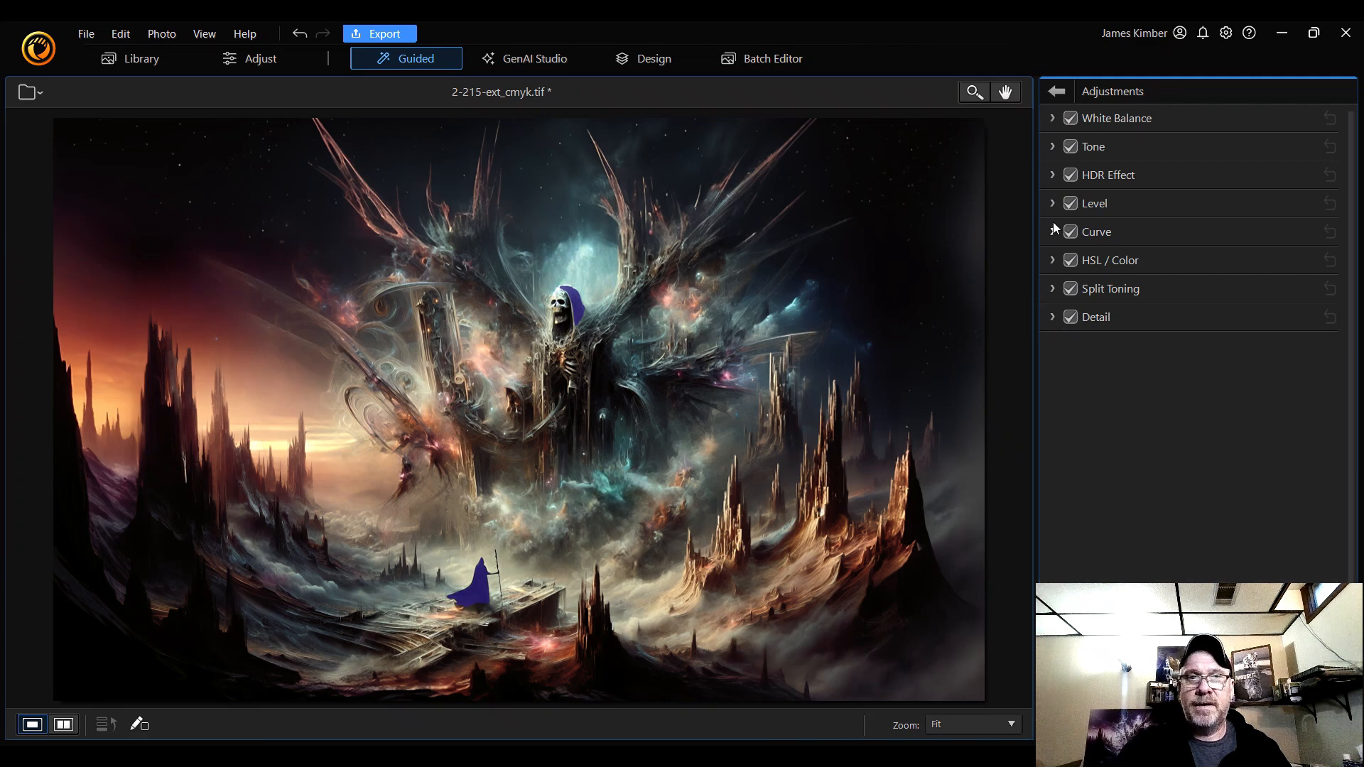
pyautogui.click(1054, 260)
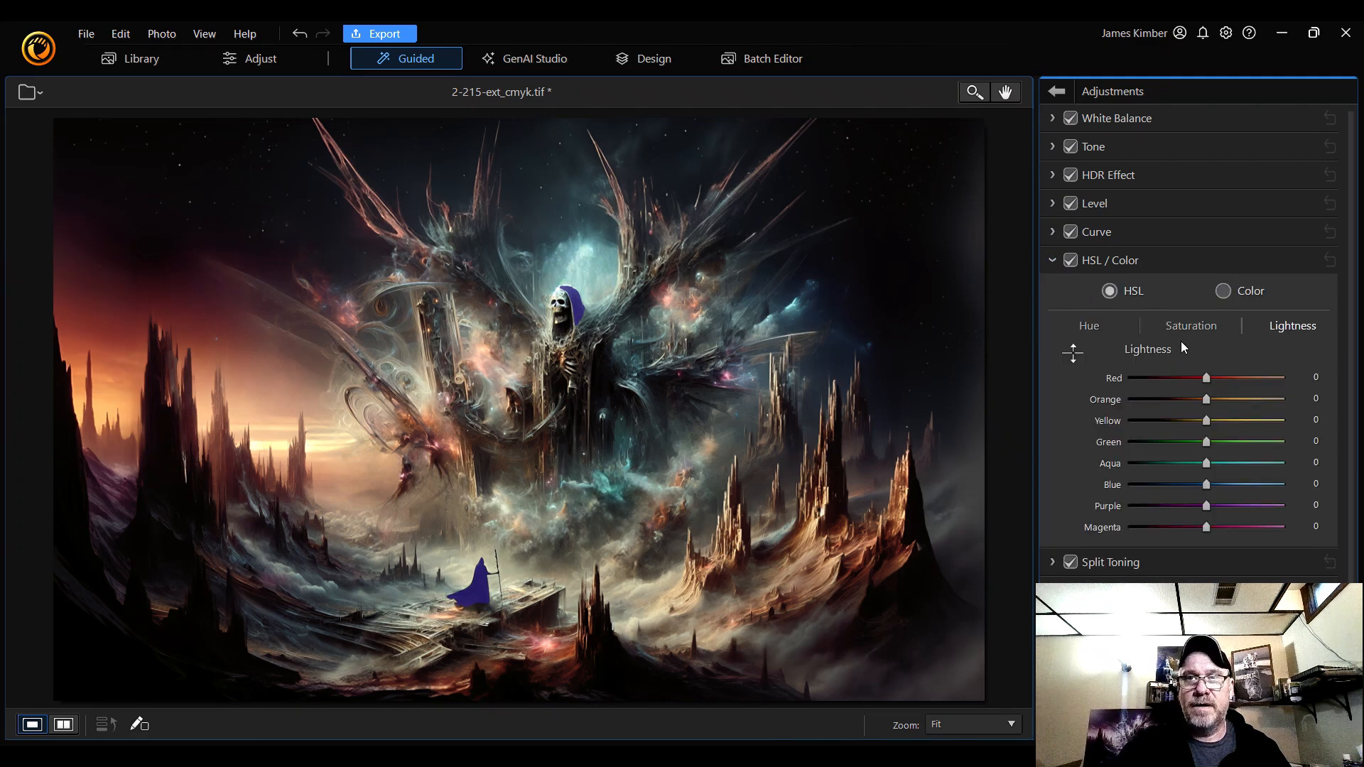
pyautogui.click(1104, 326)
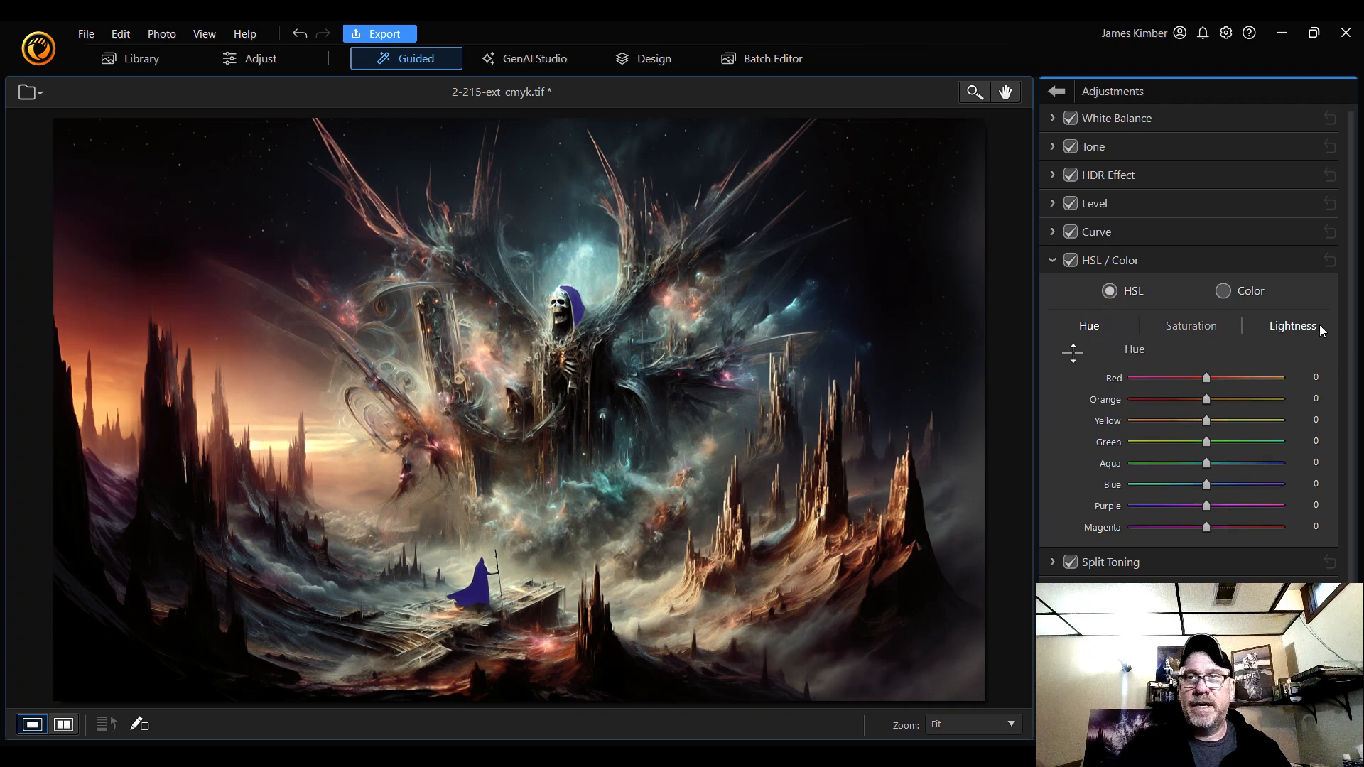
# - Examine the artwork at 50 %, 100 % and a custom 75 % zoom, framing the hooded skull and the cloaked figure
pyautogui.click(975, 724)
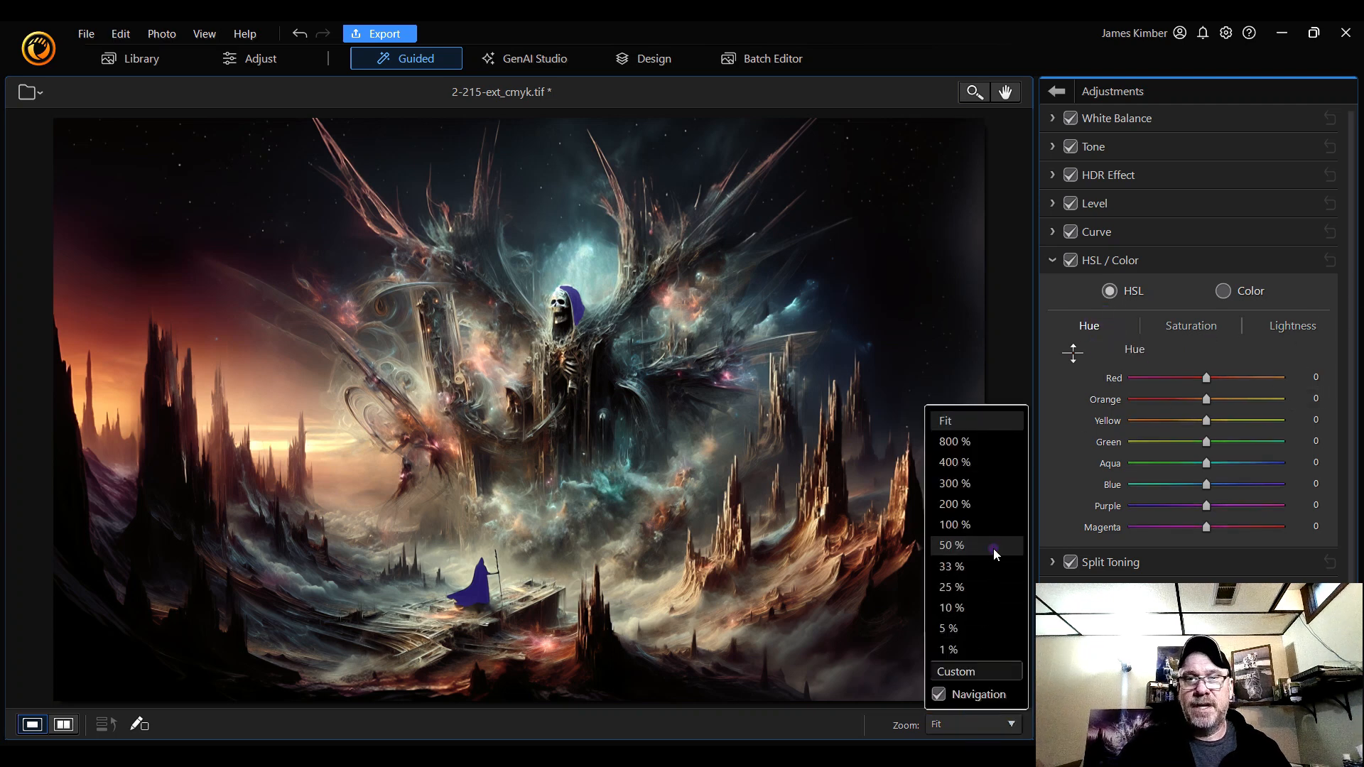
pyautogui.click(994, 553)
pyautogui.click(996, 724)
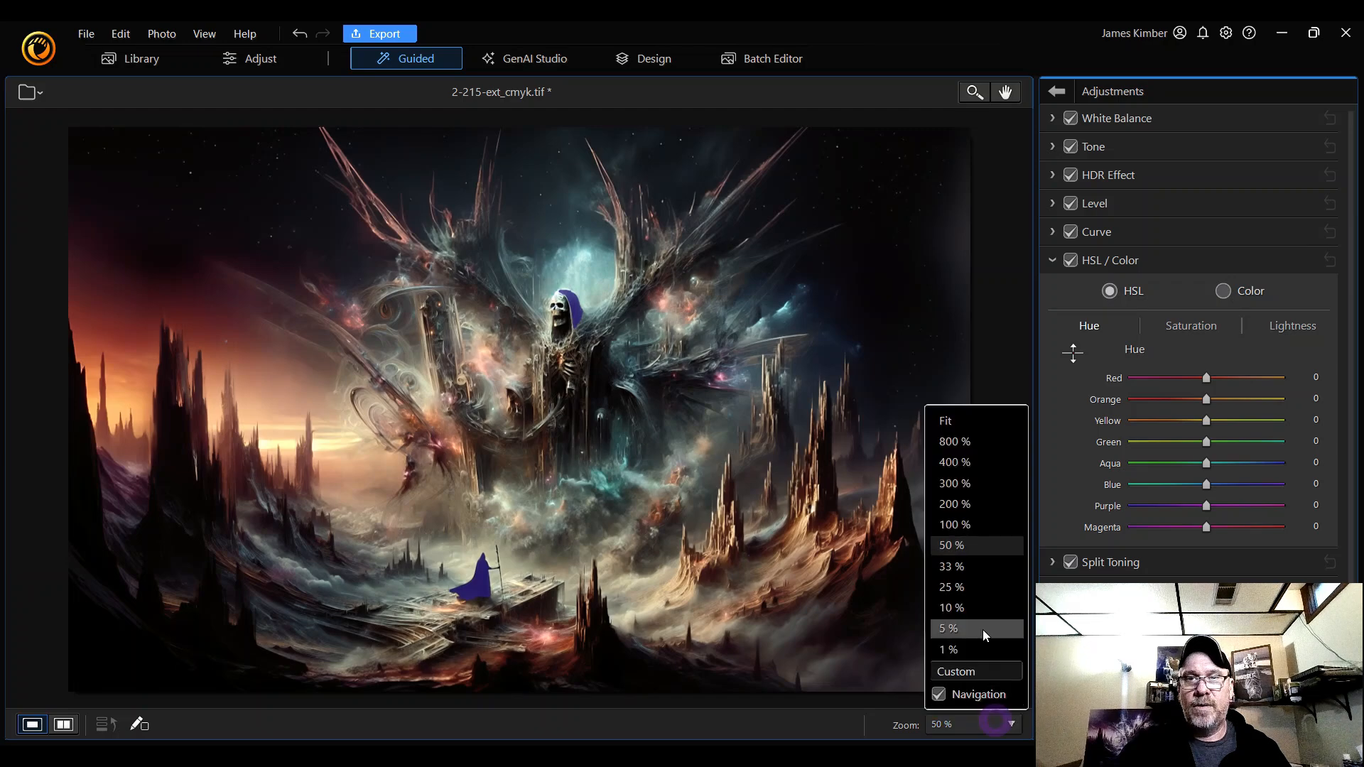
pyautogui.click(978, 525)
pyautogui.click(947, 621)
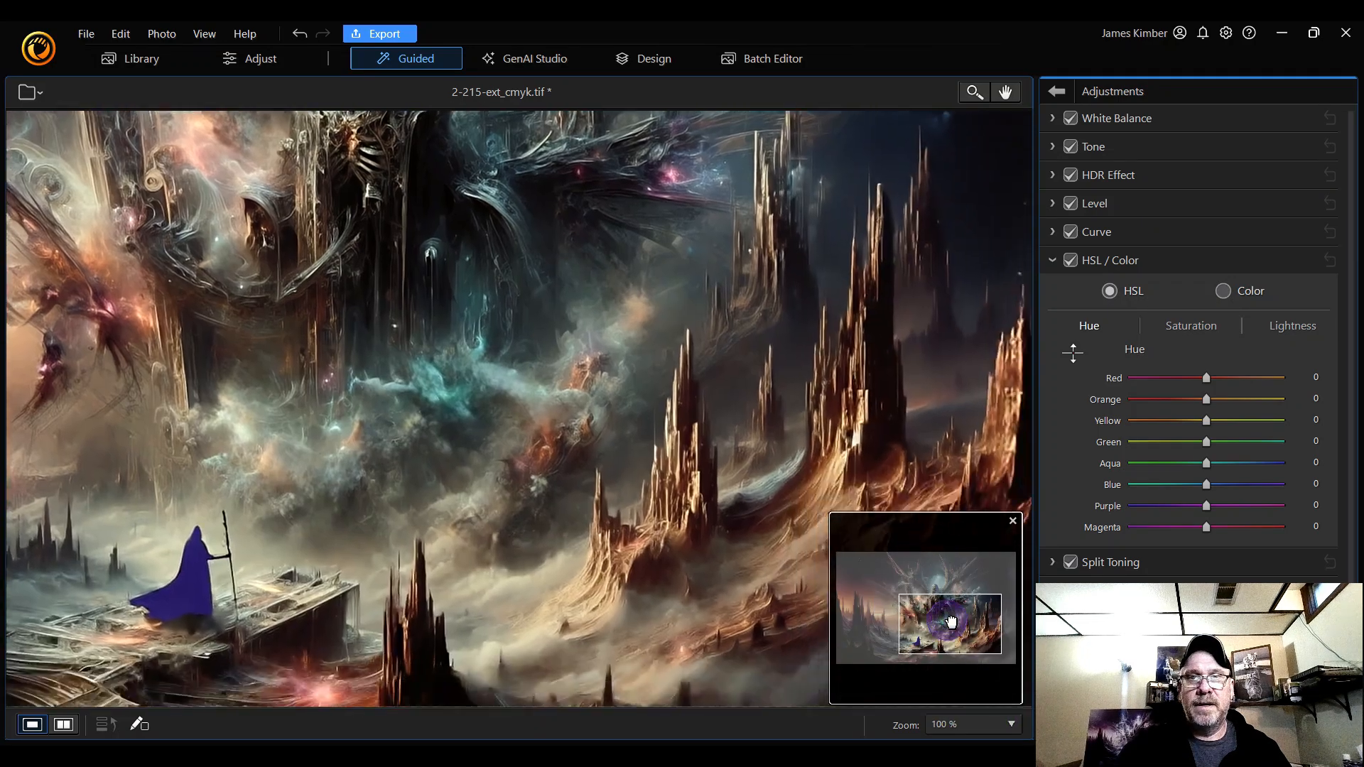
pyautogui.click(1009, 724)
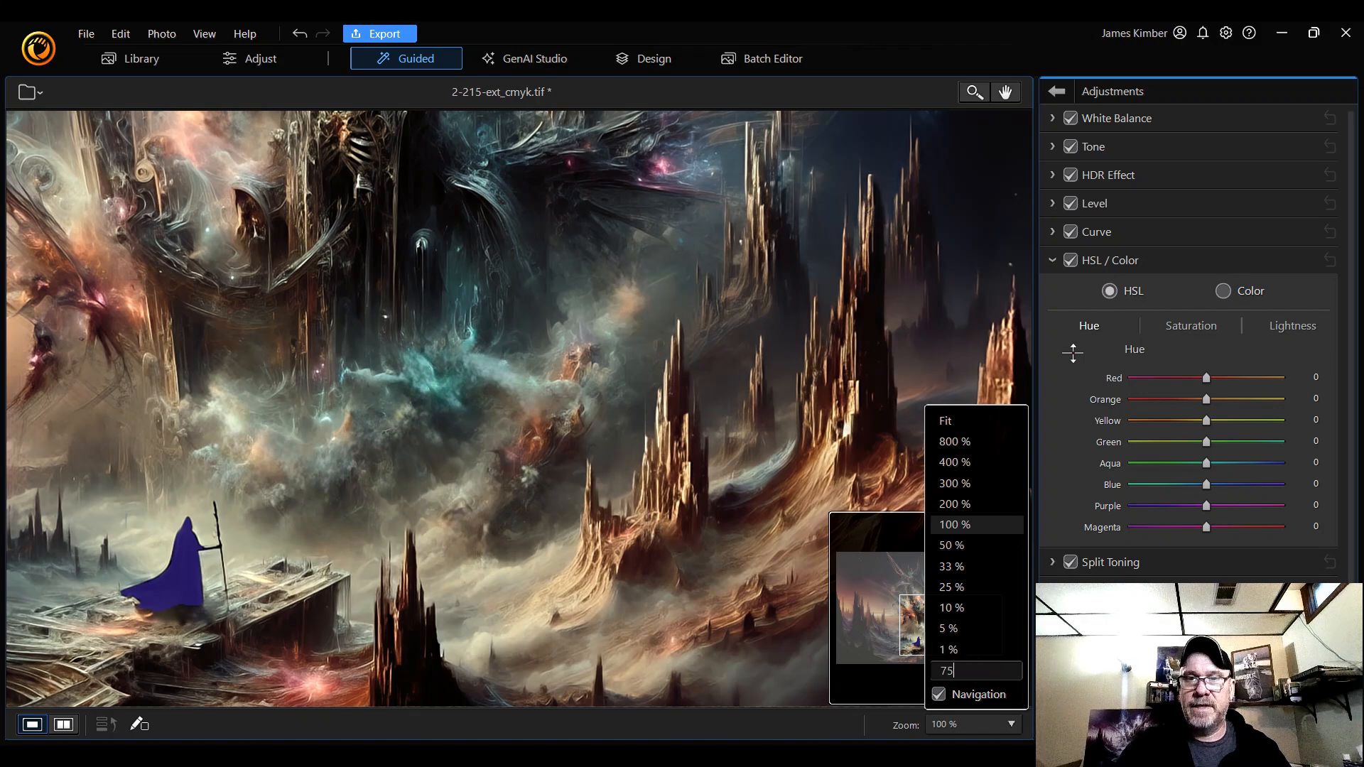
pyautogui.click(974, 672)
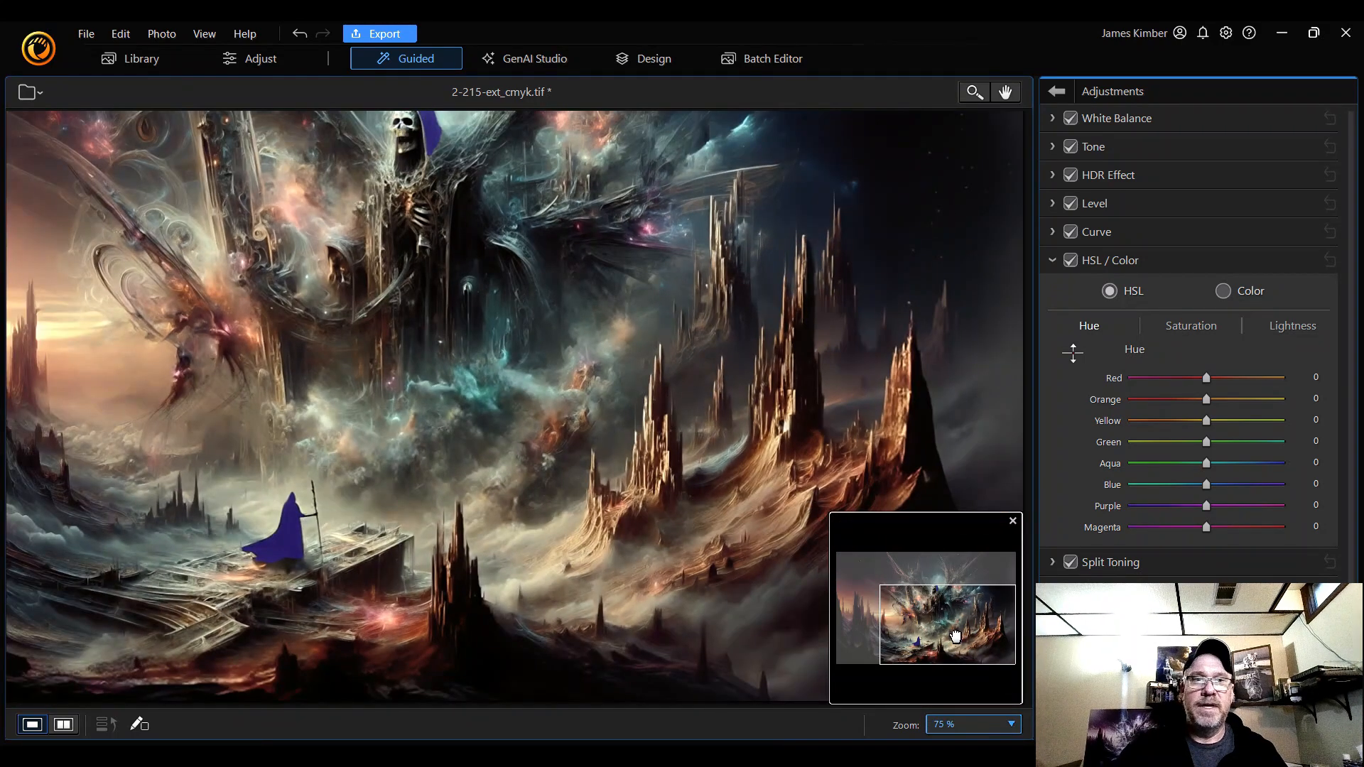
pyautogui.click(930, 615)
pyautogui.moveTo(930, 615); pyautogui.dragTo(920, 603)
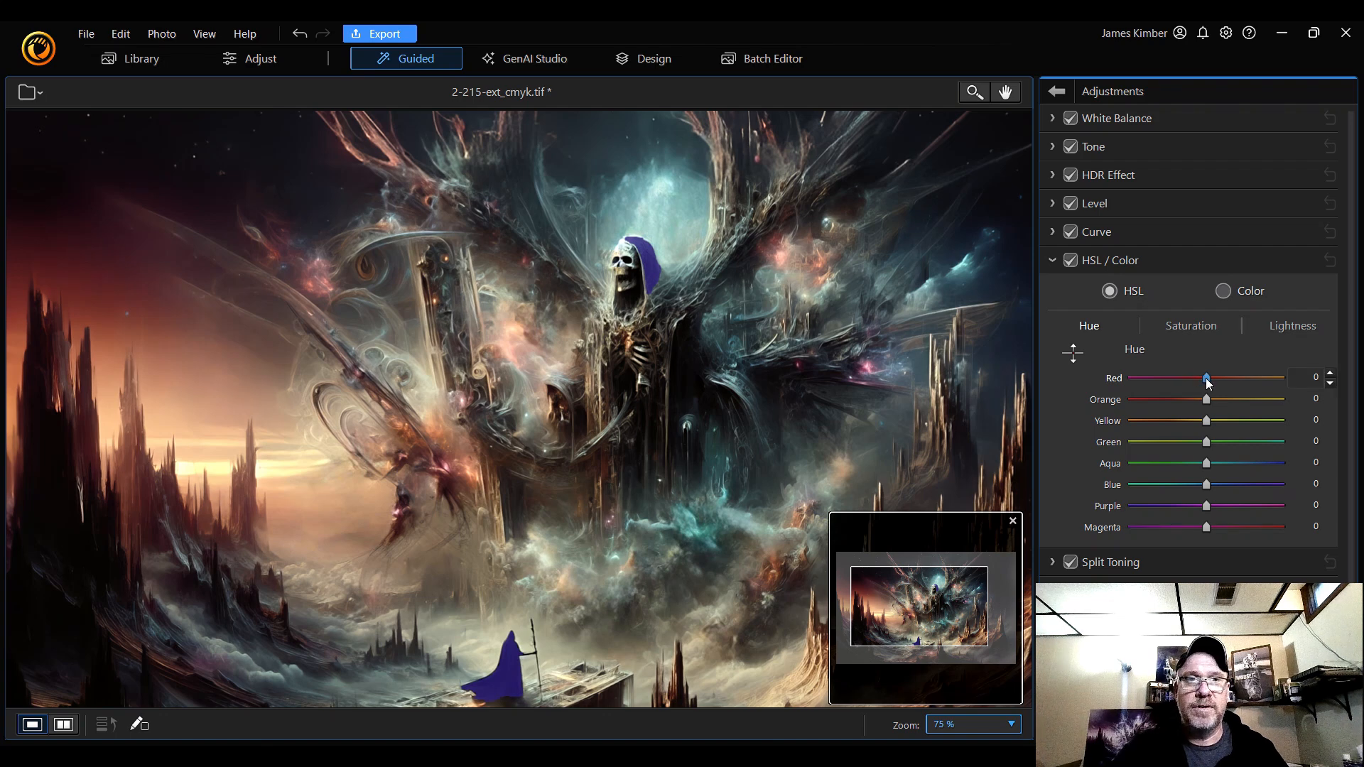
# - Try shifts of the Red, Orange and Yellow hues one at a time, returning each to 0
pyautogui.moveTo(1206, 379)
pyautogui.mouseDown()
pyautogui.moveTo(1285, 383)
pyautogui.moveTo(1190, 388)
pyautogui.moveTo(1204, 394)
pyautogui.mouseUp()
pyautogui.click(1330, 373)
pyautogui.click(1331, 373)
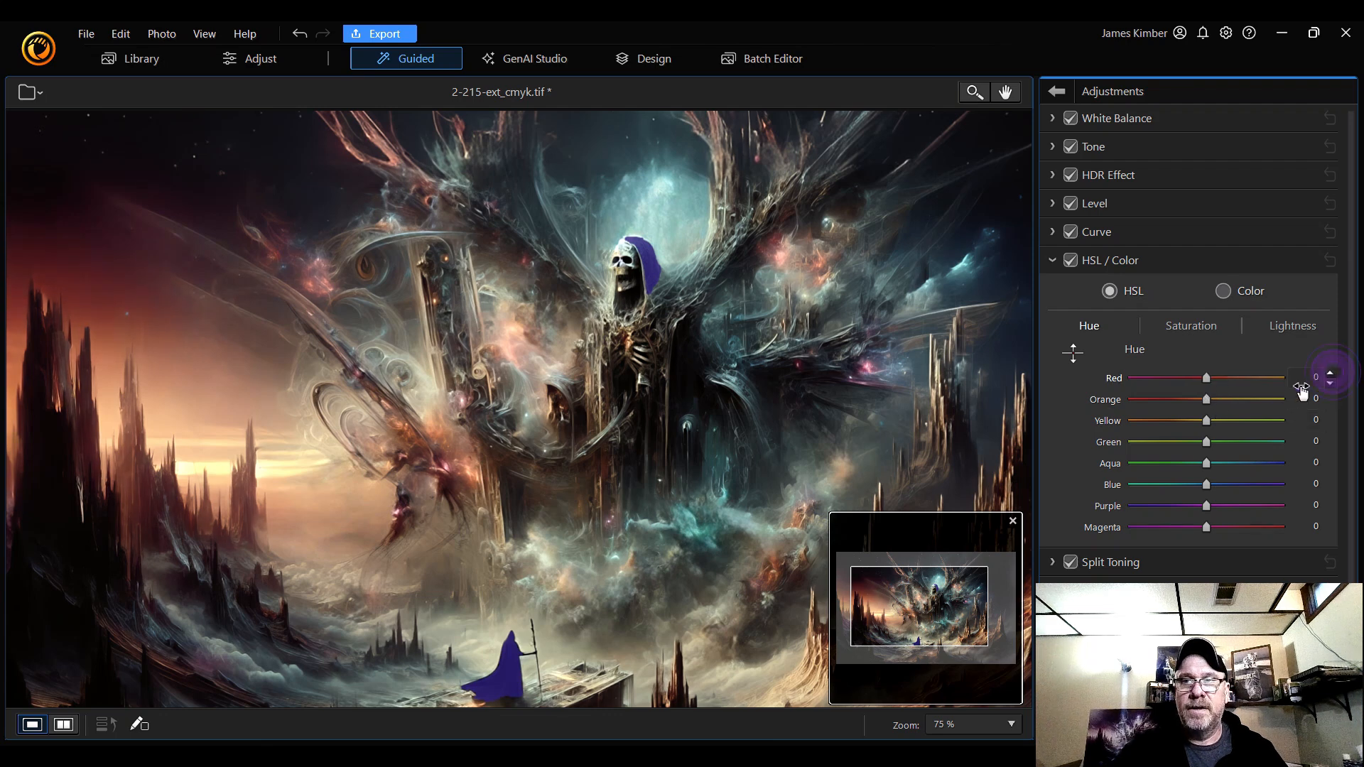
pyautogui.moveTo(1205, 399)
pyautogui.mouseDown()
pyautogui.moveTo(1282, 398)
pyautogui.moveTo(1129, 415)
pyautogui.moveTo(1206, 420)
pyautogui.mouseUp()
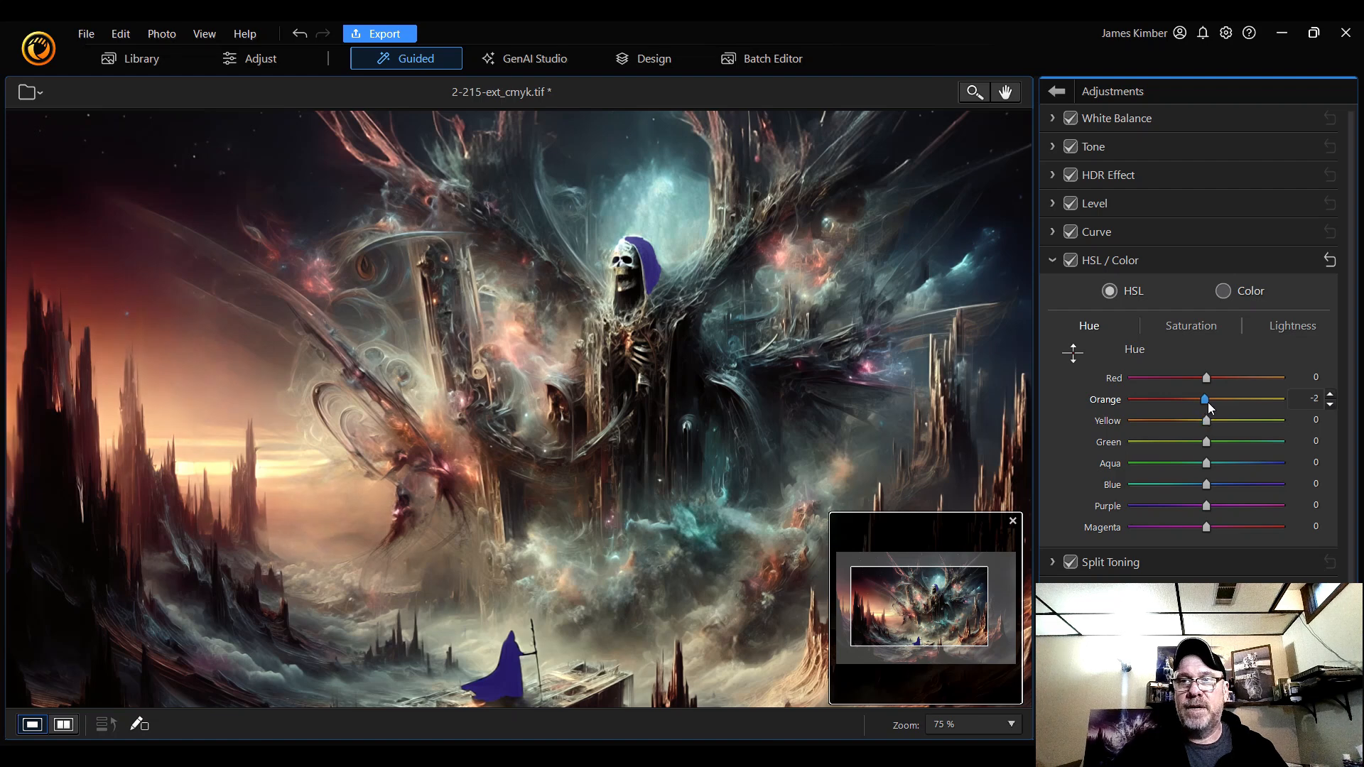
pyautogui.doubleClick(1203, 395)
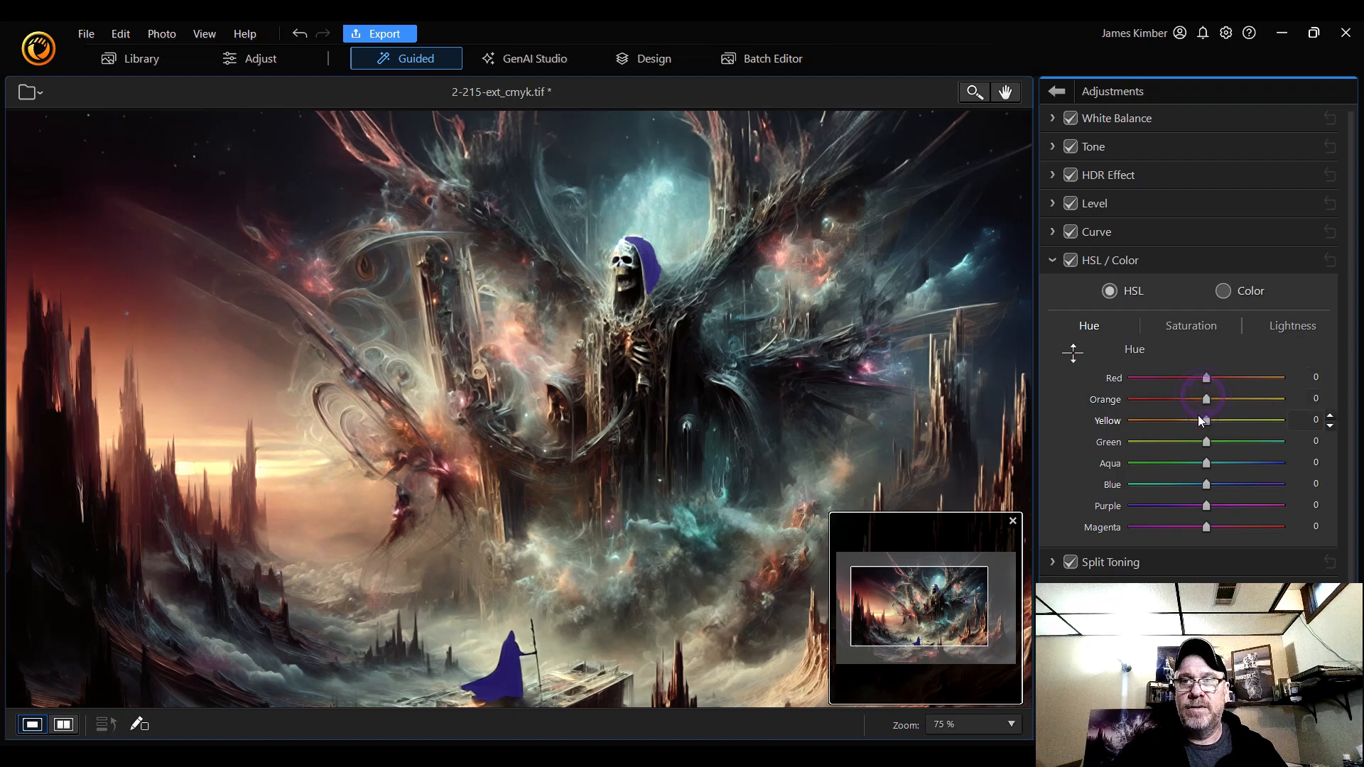
pyautogui.moveTo(1205, 420)
pyautogui.mouseDown()
pyautogui.moveTo(1223, 421)
pyautogui.moveTo(1141, 426)
pyautogui.moveTo(1217, 424)
pyautogui.moveTo(1205, 420)
pyautogui.mouseUp()
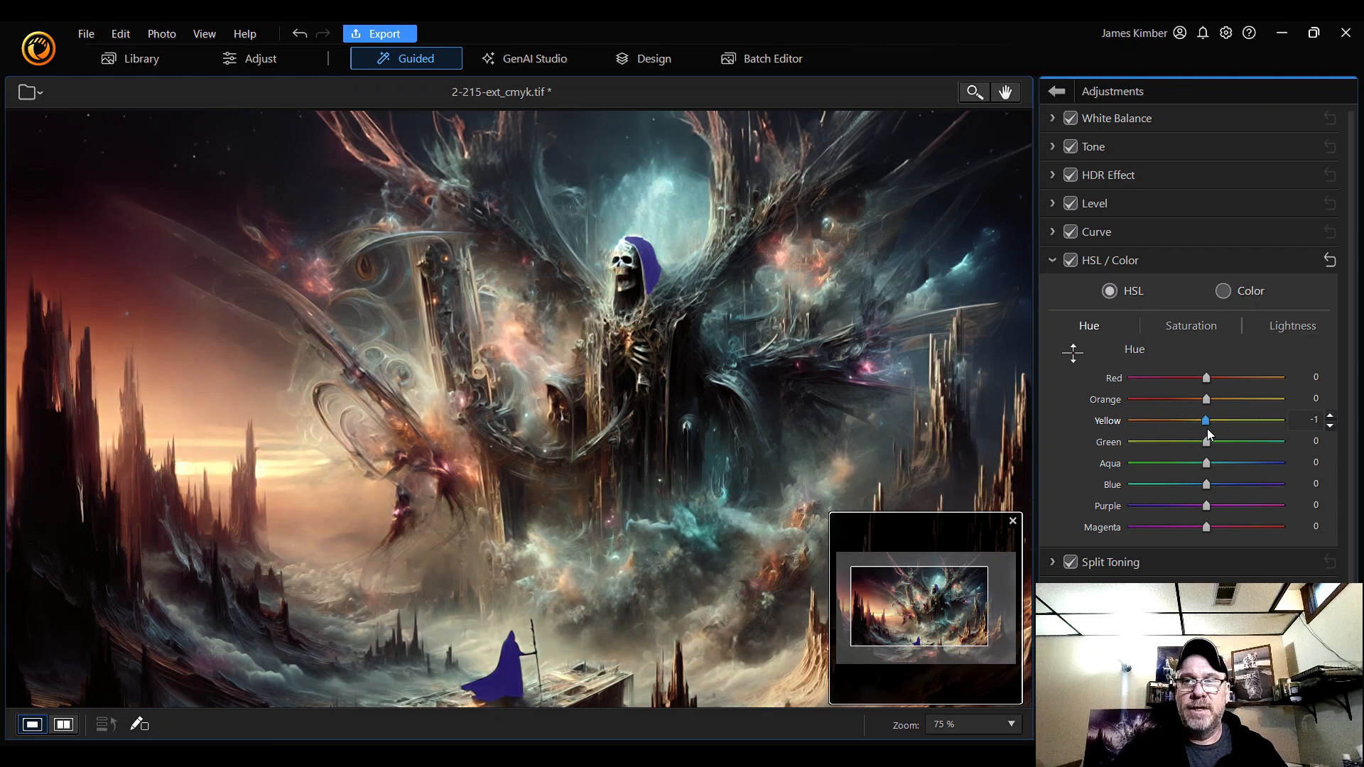
pyautogui.click(1330, 416)
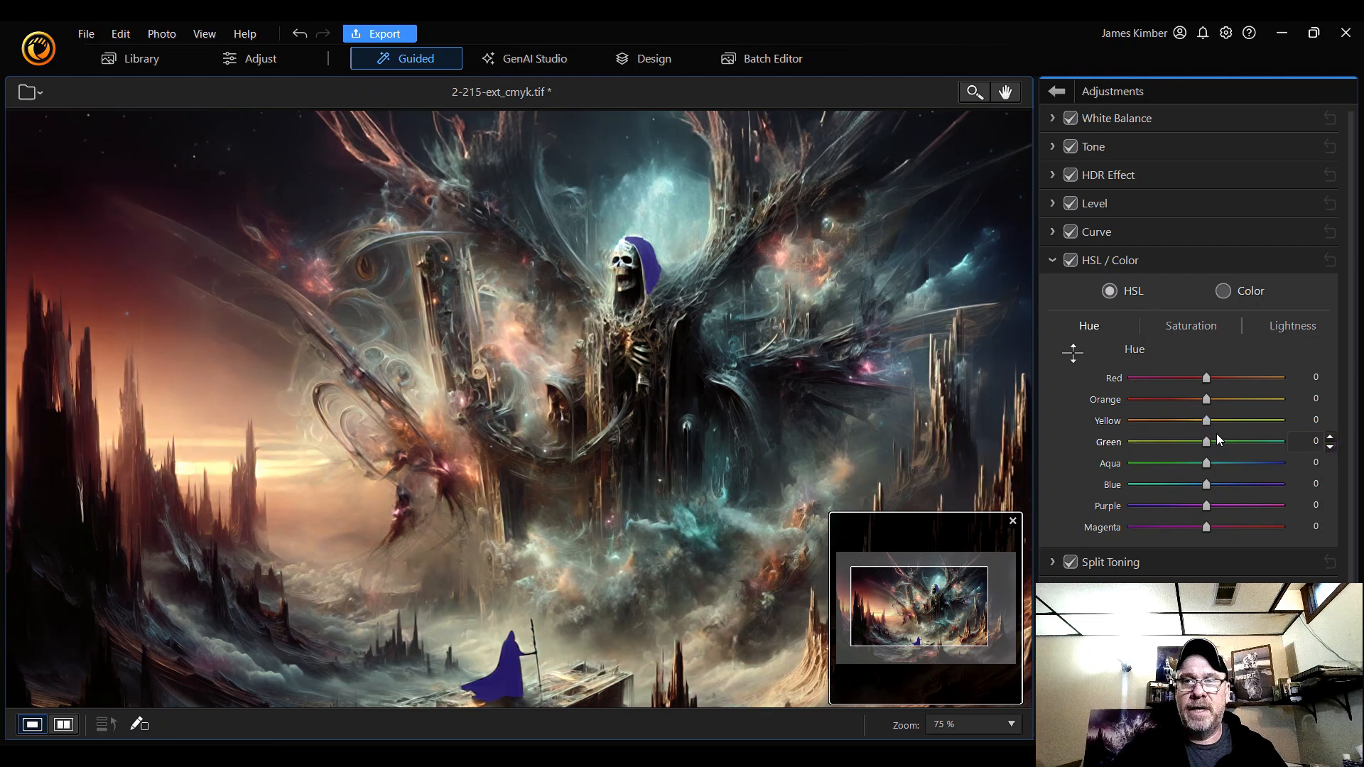
# - Try shifts of the Green, Aqua and Blue hues one at a time, returning each to 0
pyautogui.moveTo(1207, 442)
pyautogui.mouseDown()
pyautogui.moveTo(1148, 442)
pyautogui.moveTo(1279, 444)
pyautogui.moveTo(1212, 452)
pyautogui.mouseUp()
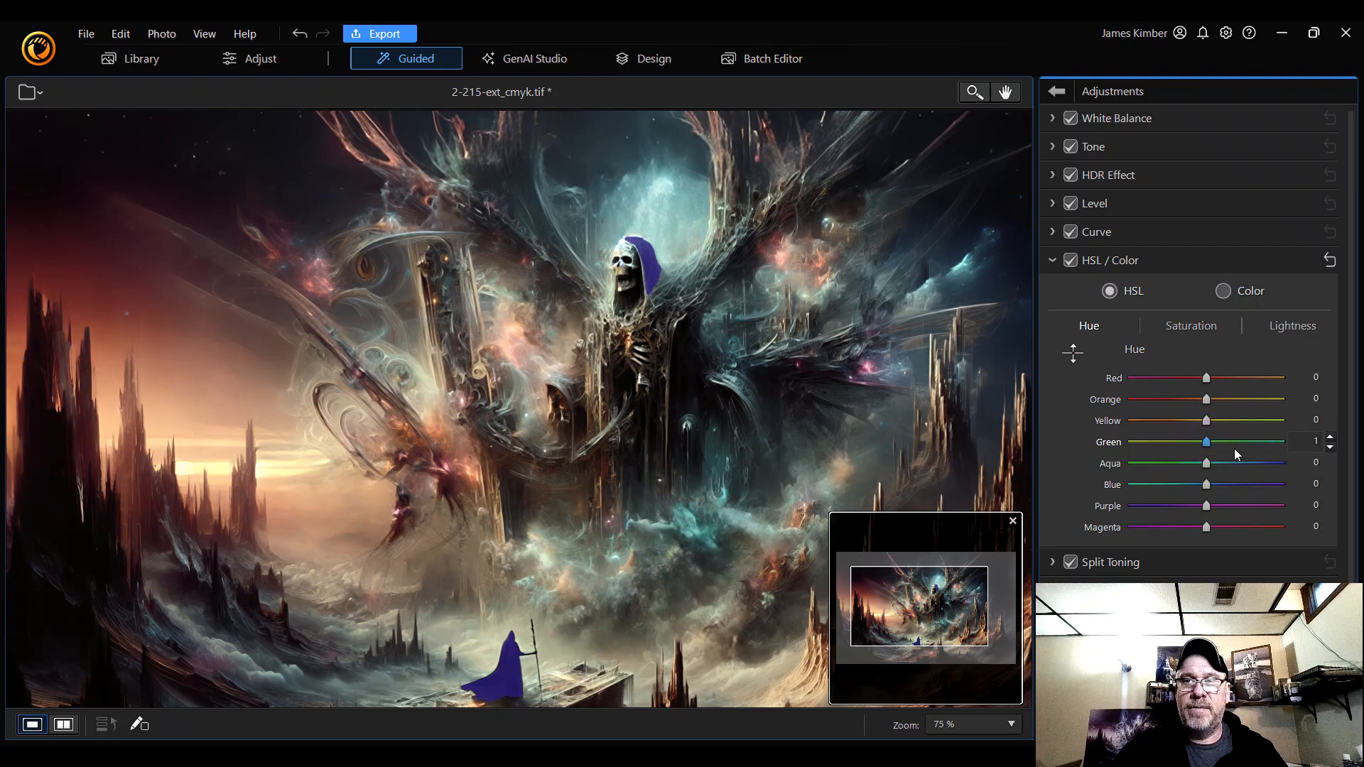
pyautogui.click(1330, 447)
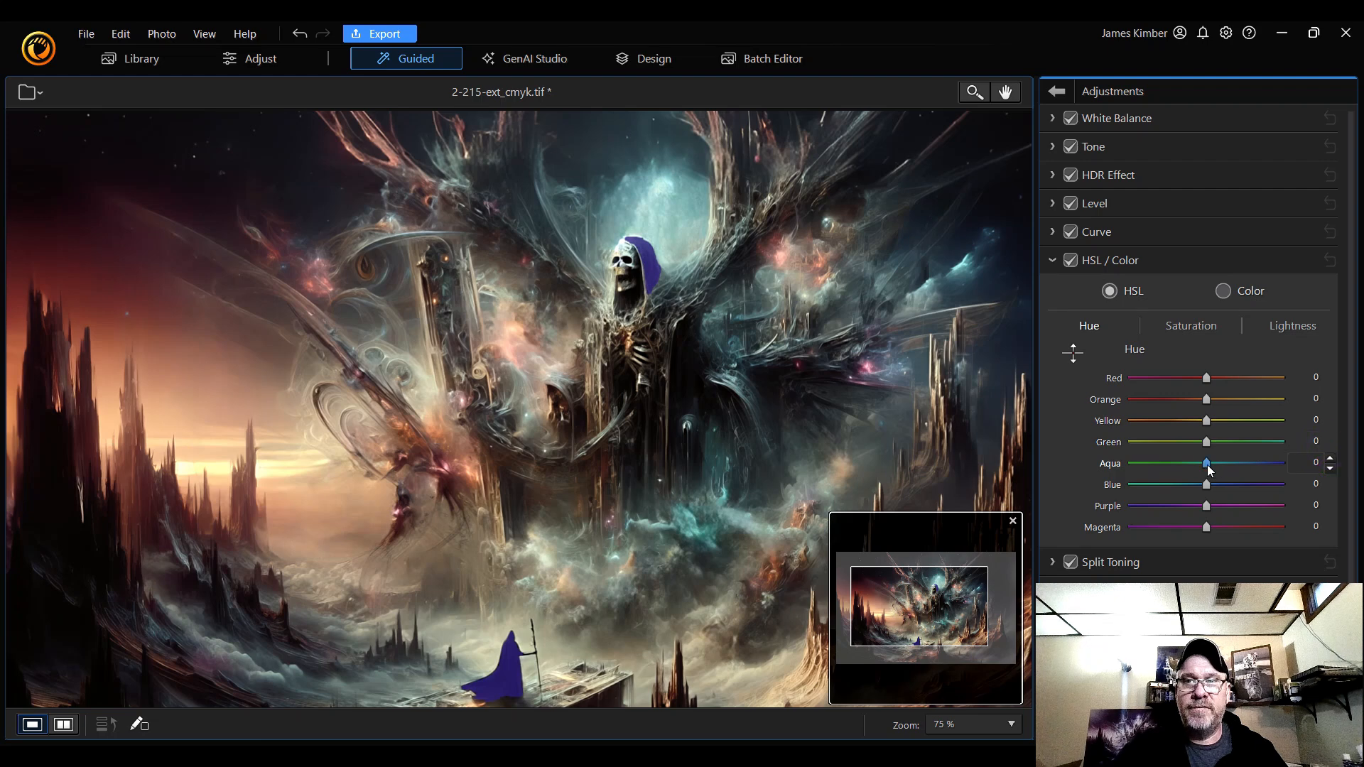
pyautogui.moveTo(1207, 465)
pyautogui.mouseDown()
pyautogui.moveTo(1264, 468)
pyautogui.moveTo(1136, 469)
pyautogui.moveTo(1211, 466)
pyautogui.mouseUp()
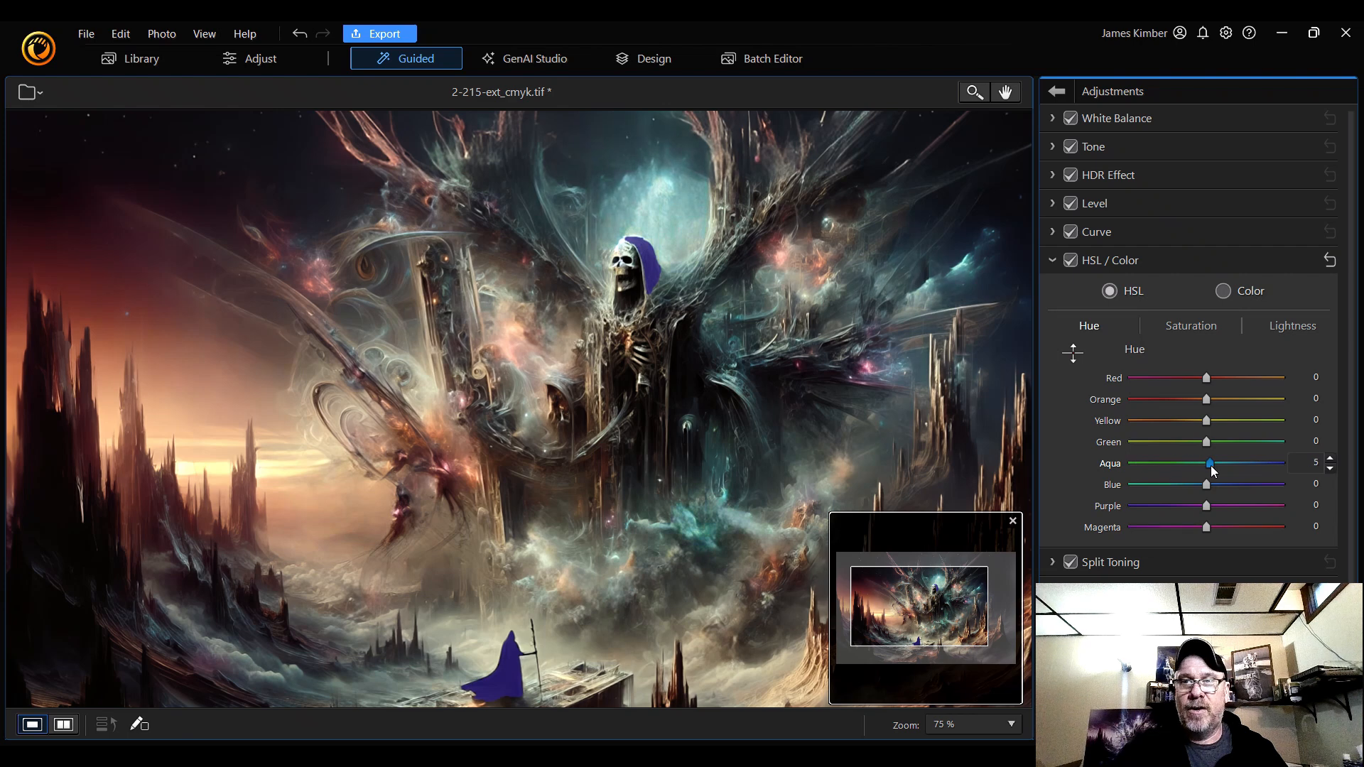
pyautogui.click(1330, 469)
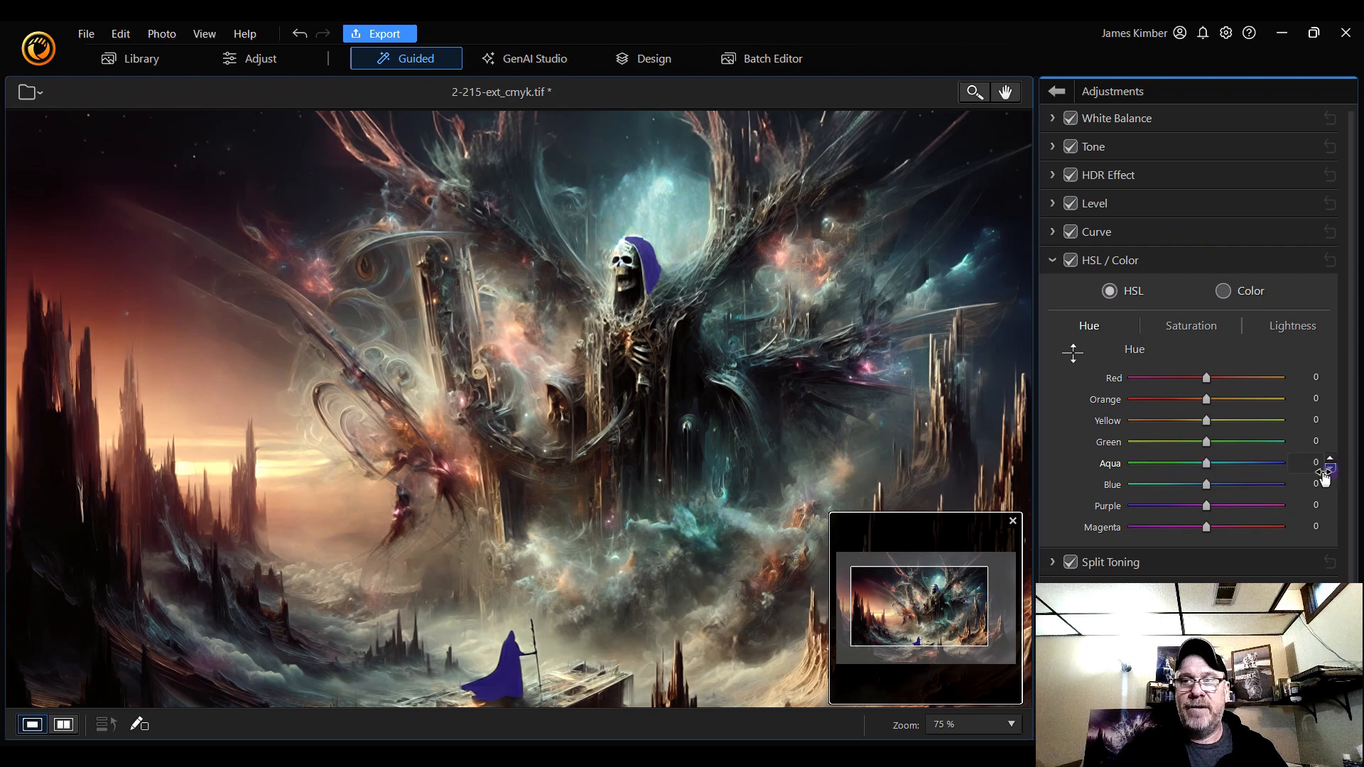
pyautogui.moveTo(1209, 483)
pyautogui.mouseDown()
pyautogui.moveTo(1265, 493)
pyautogui.moveTo(1166, 496)
pyautogui.moveTo(1208, 490)
pyautogui.mouseUp()
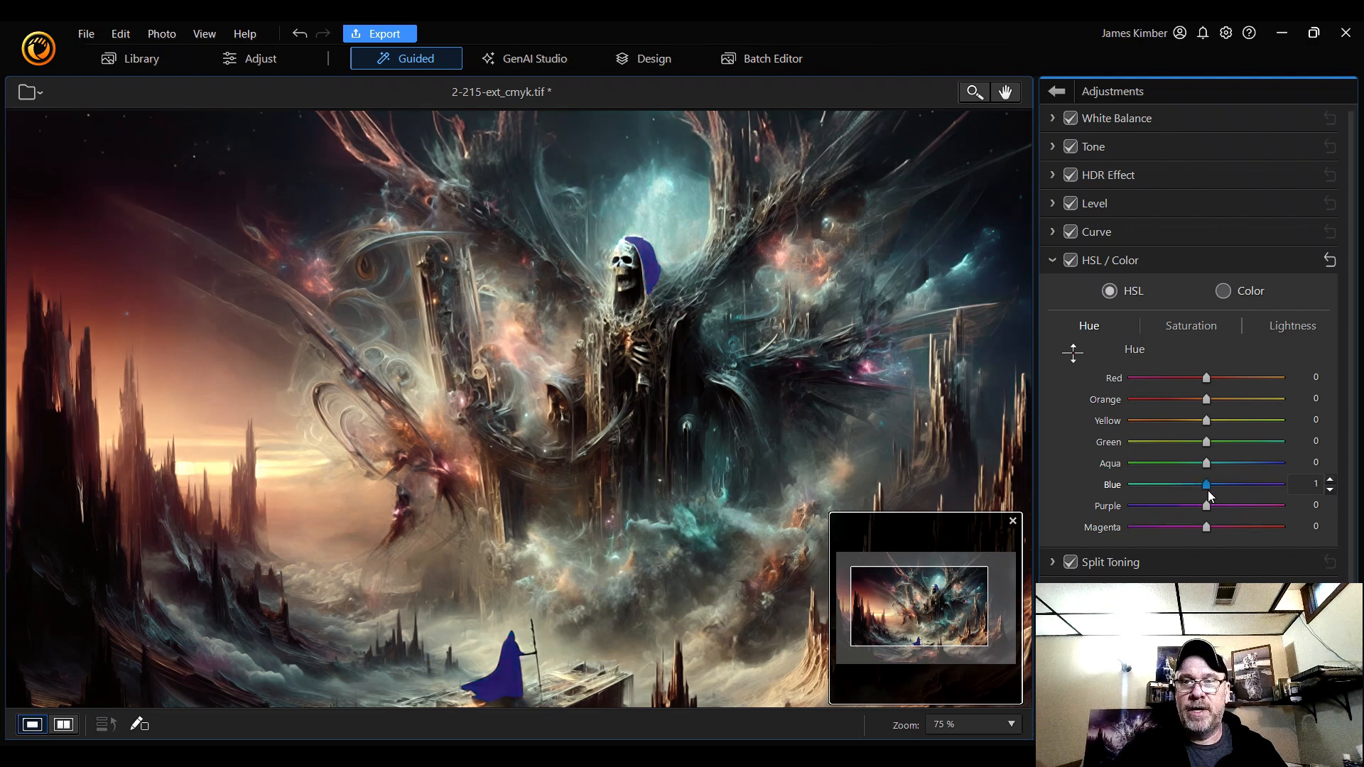
pyautogui.click(1330, 490)
pyautogui.click(1330, 490)
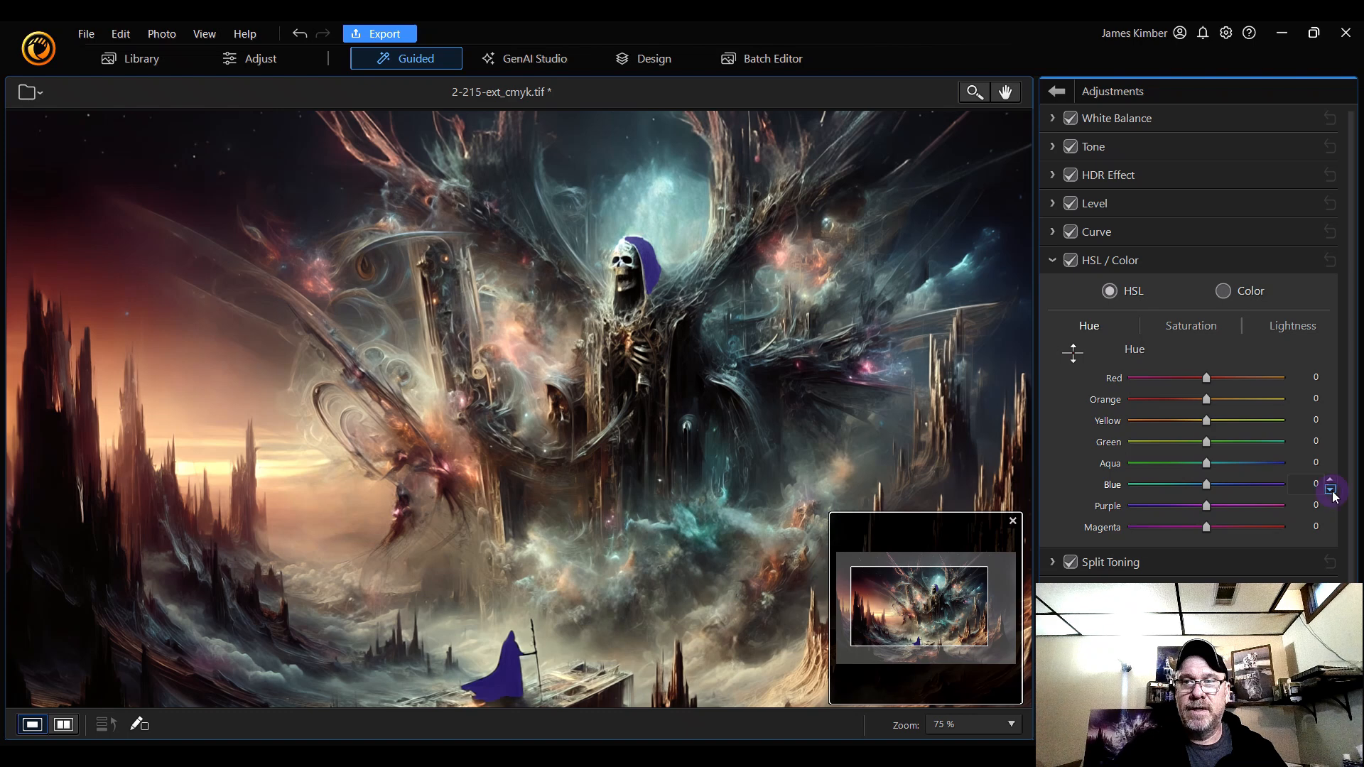
# - Set the Purple hue to -100 and the Blue hue to -10 to recolor the hood and cloak
pyautogui.moveTo(1209, 507); pyautogui.dragTo(1131, 506)
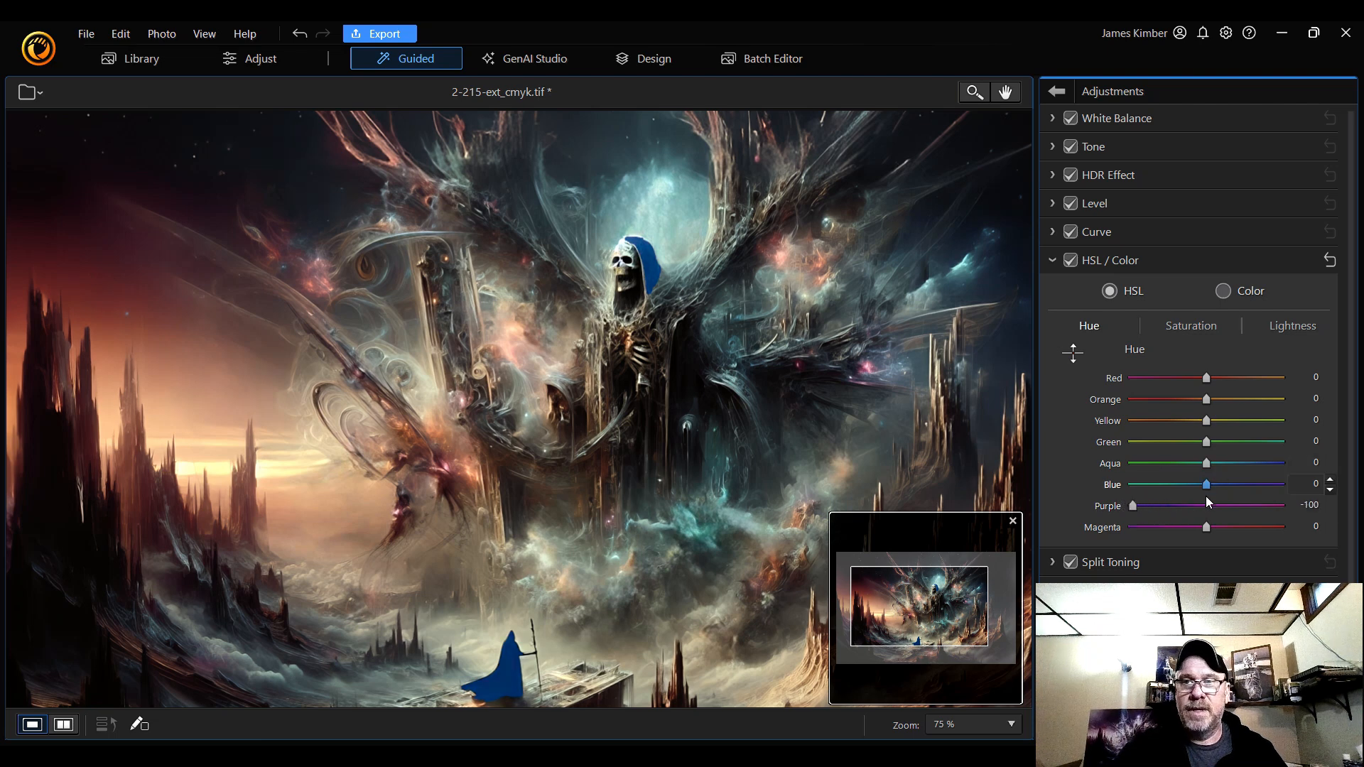
pyautogui.moveTo(1208, 486); pyautogui.dragTo(1191, 487)
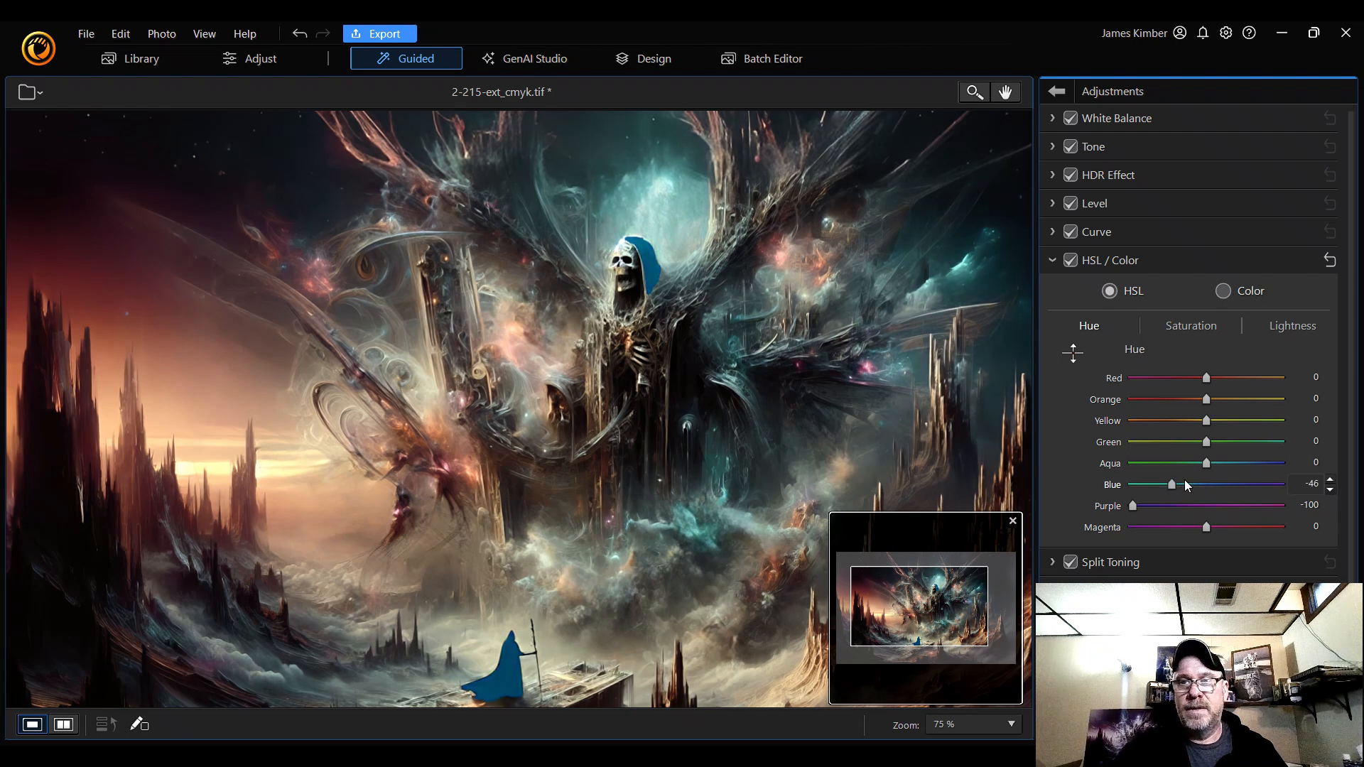
pyautogui.moveTo(1175, 483); pyautogui.dragTo(1202, 486)
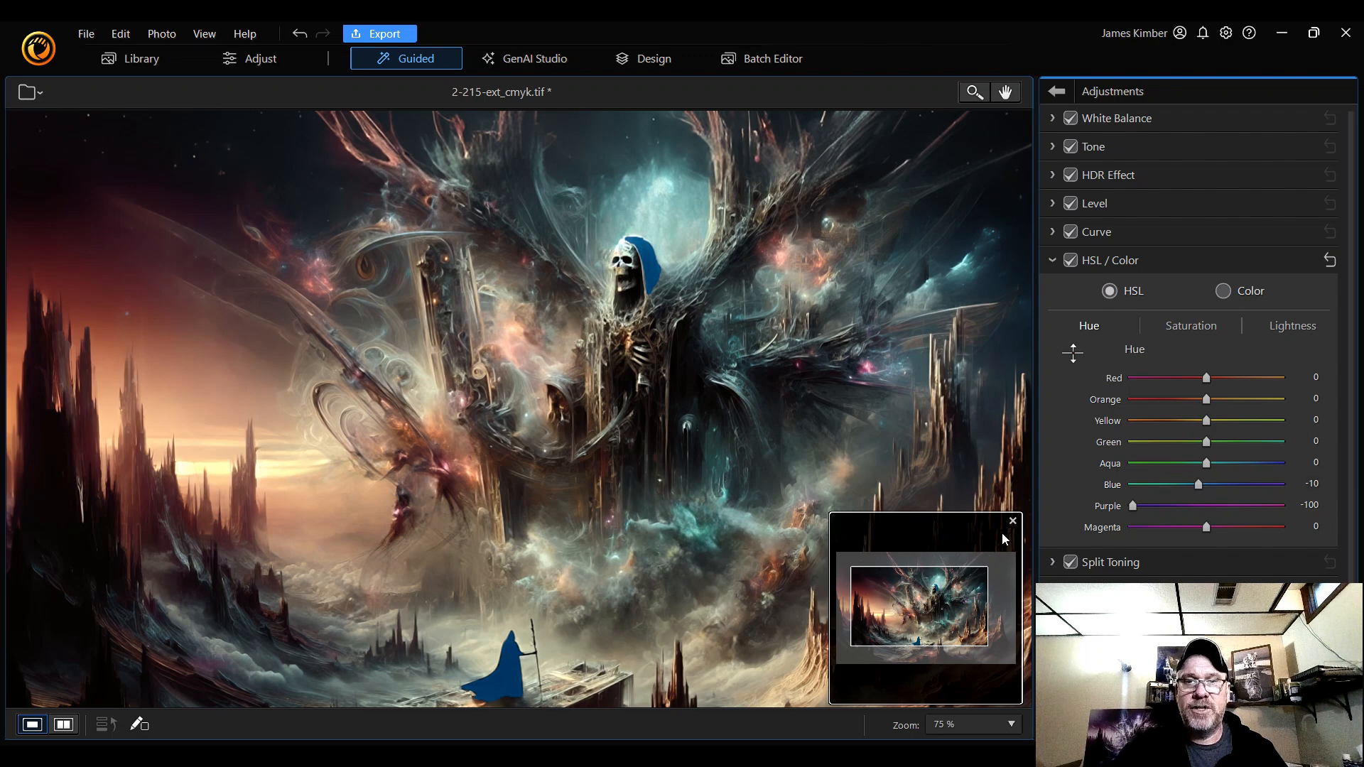
pyautogui.click(975, 720)
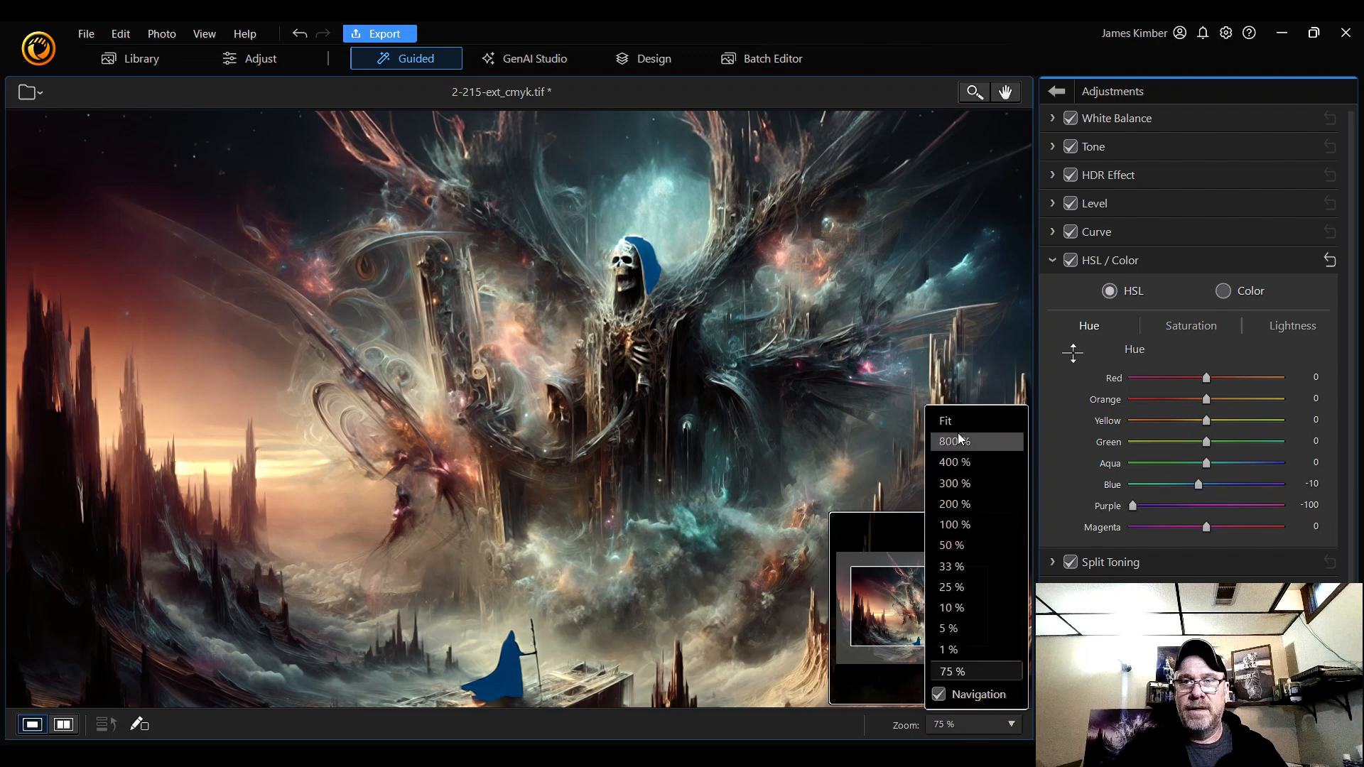
pyautogui.click(959, 422)
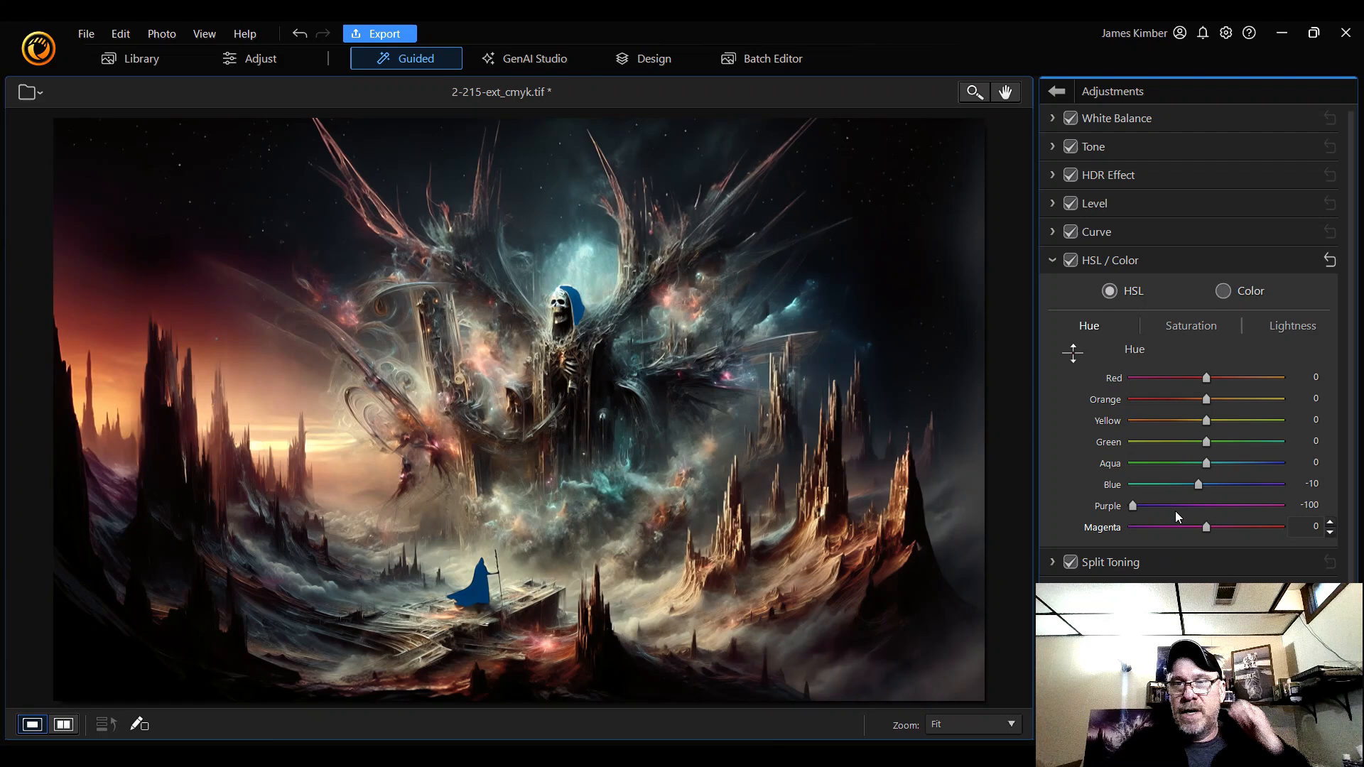
# - Set the Blue hue to -26 and the Orange hue to -50, and try a shift of the Red hue
pyautogui.moveTo(1132, 506); pyautogui.dragTo(1208, 463)
pyautogui.moveTo(1209, 530)
pyautogui.mouseDown()
pyautogui.moveTo(1153, 530)
pyautogui.moveTo(1258, 533)
pyautogui.moveTo(1195, 534)
pyautogui.moveTo(1214, 524)
pyautogui.mouseUp()
pyautogui.moveTo(1207, 399); pyautogui.dragTo(1165, 407)
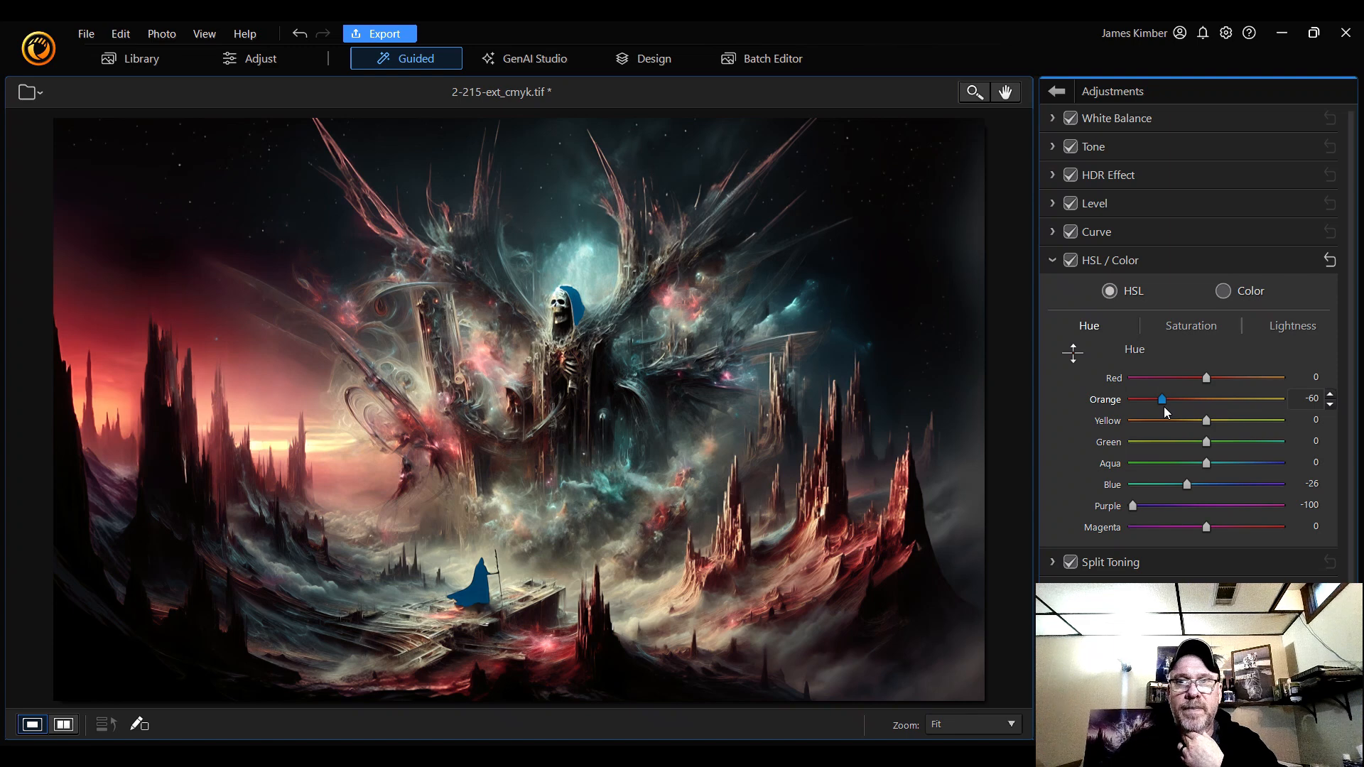
pyautogui.click(1161, 401)
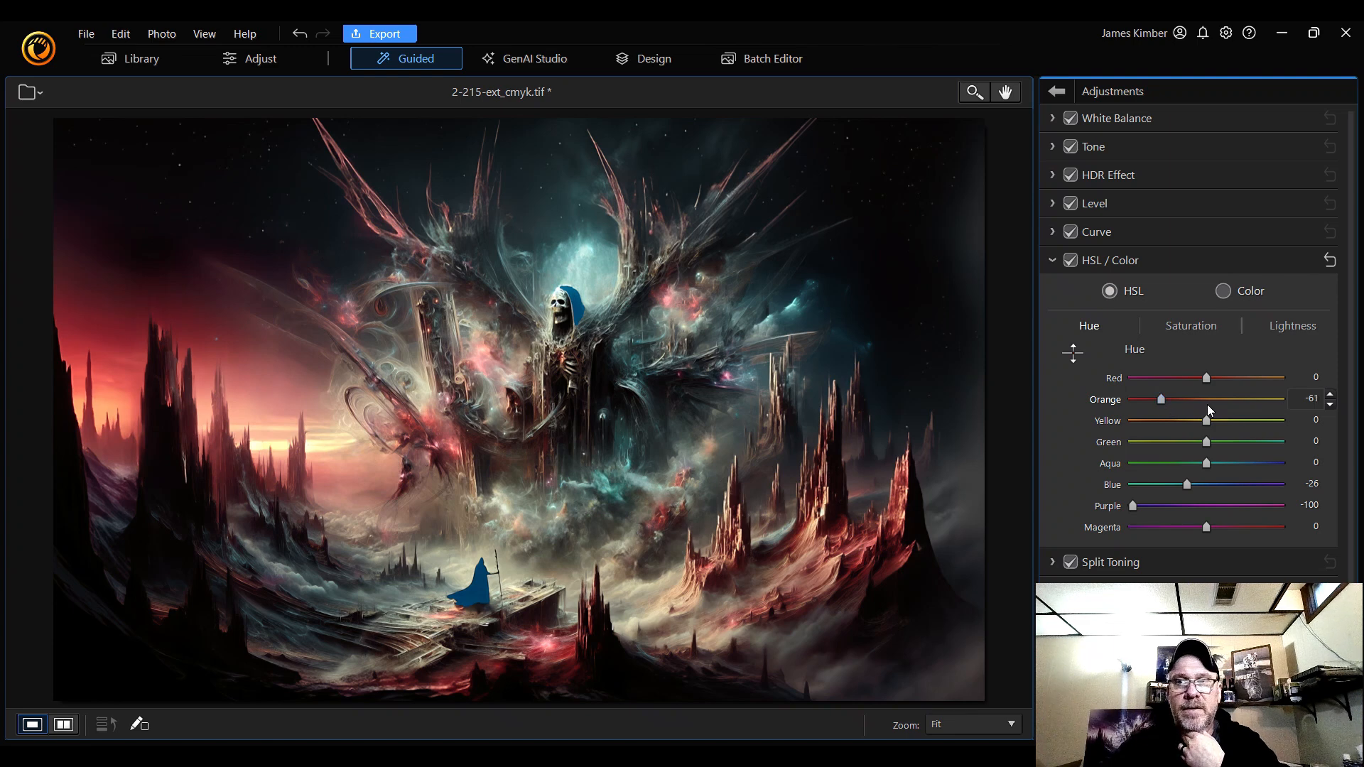
pyautogui.click(1167, 402)
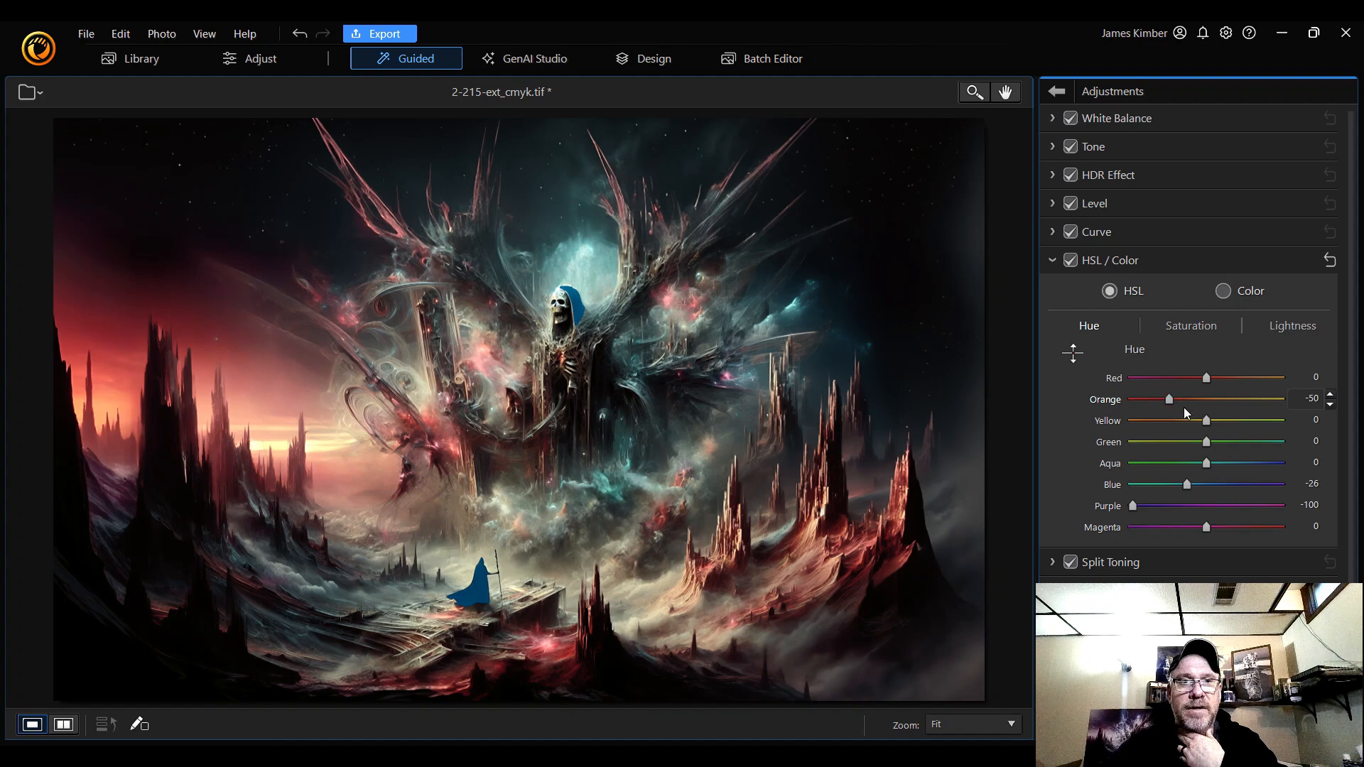
pyautogui.moveTo(1183, 377)
pyautogui.mouseDown()
pyautogui.moveTo(1136, 379)
pyautogui.moveTo(1277, 377)
pyautogui.moveTo(1158, 378)
pyautogui.moveTo(1265, 379)
pyautogui.moveTo(1194, 386)
pyautogui.moveTo(1206, 385)
pyautogui.mouseUp()
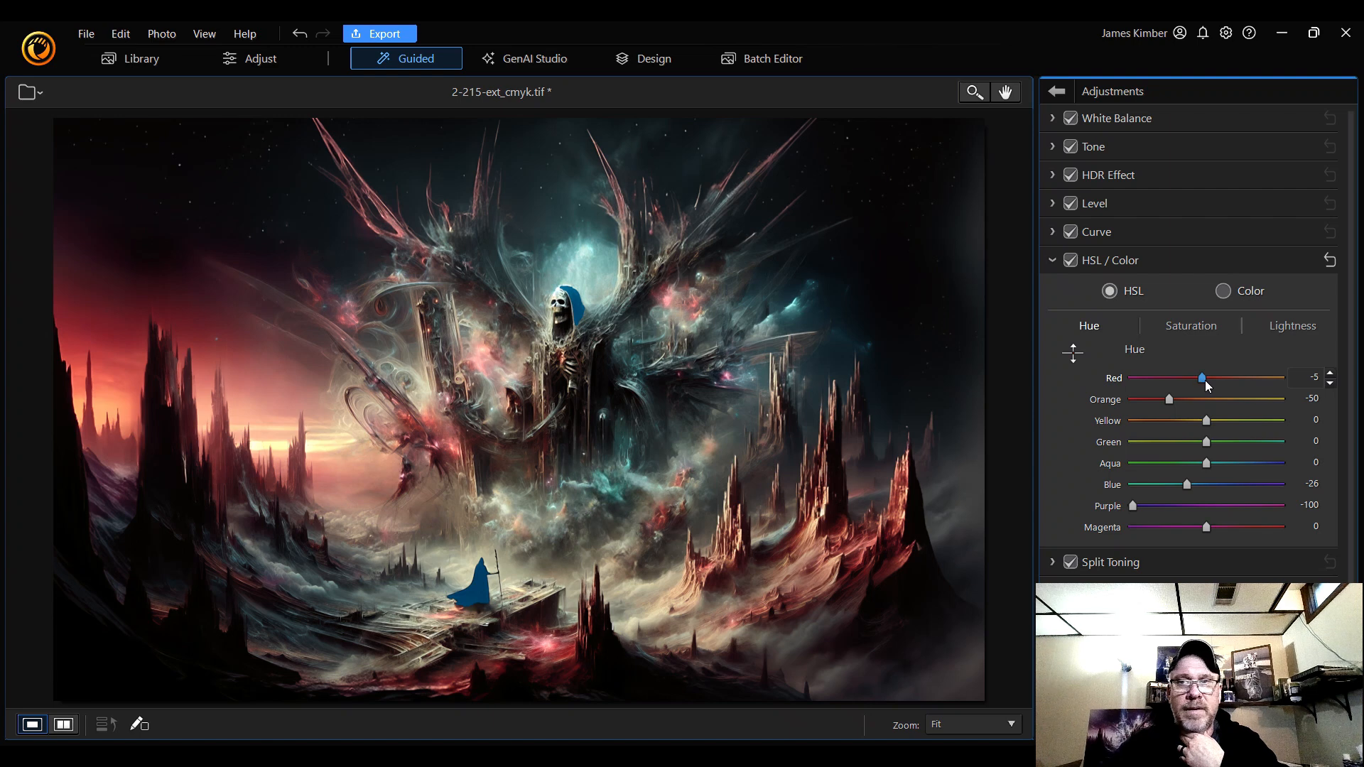
# - Set the Orange saturation to 40 in the HSL adjustments
pyautogui.click(1197, 326)
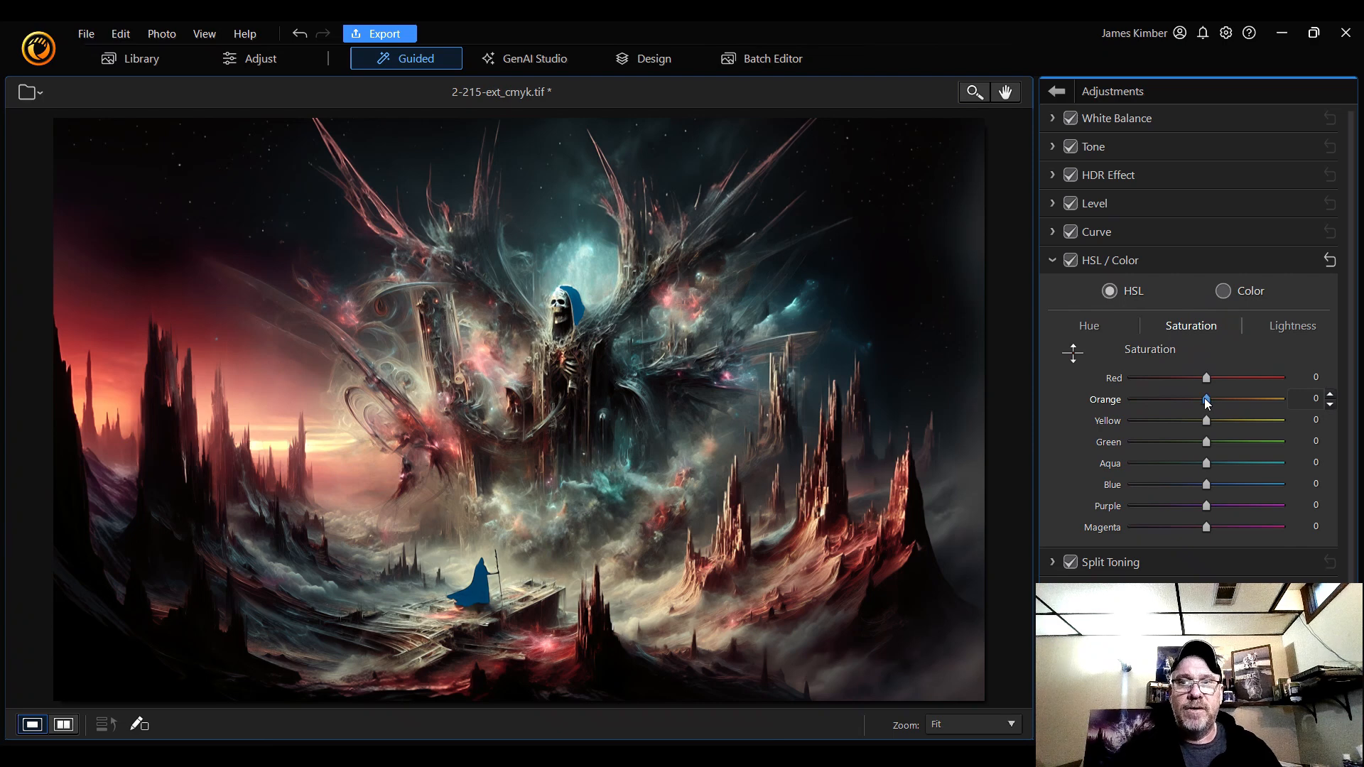
pyautogui.moveTo(1205, 402); pyautogui.dragTo(1235, 411)
pyautogui.moveTo(1231, 411)
pyautogui.mouseDown()
pyautogui.moveTo(1213, 409)
pyautogui.moveTo(1231, 407)
pyautogui.mouseUp()
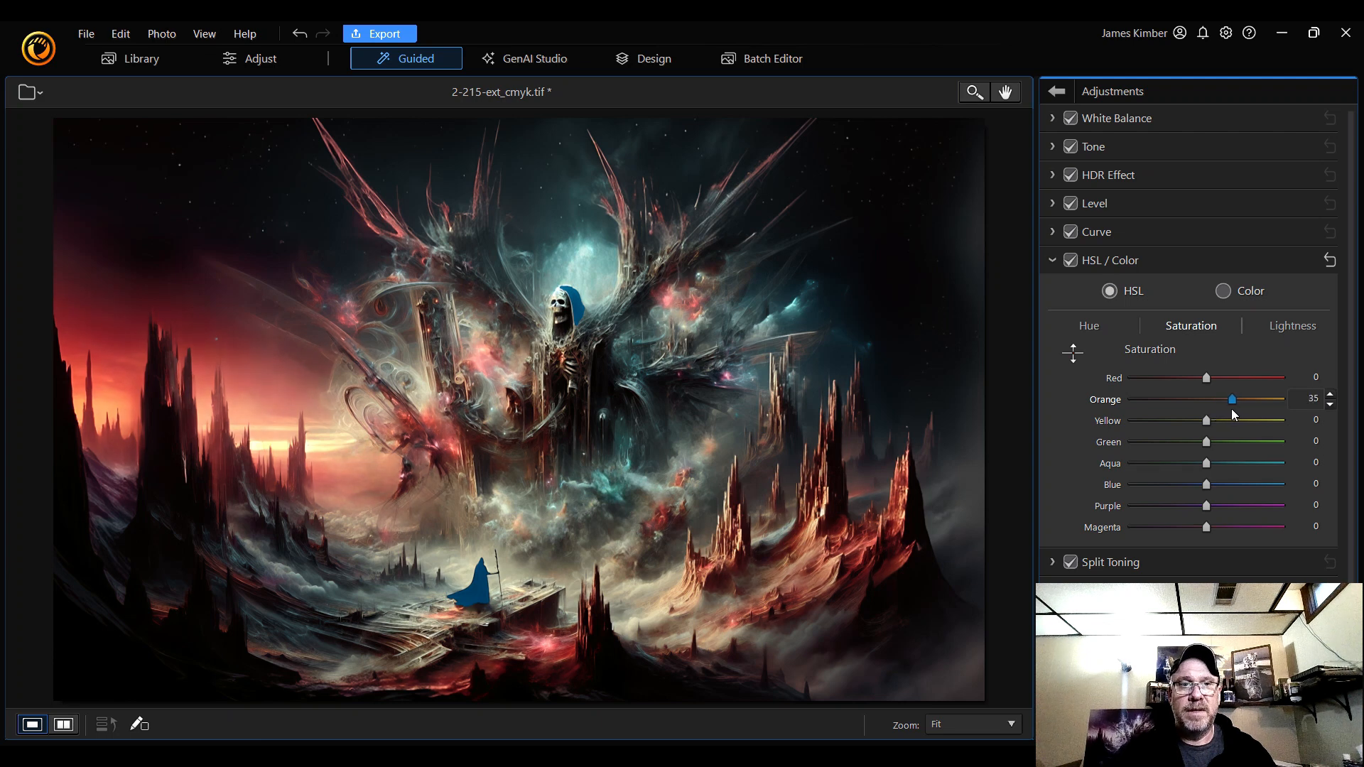
pyautogui.click(1330, 395)
pyautogui.click(1330, 395)
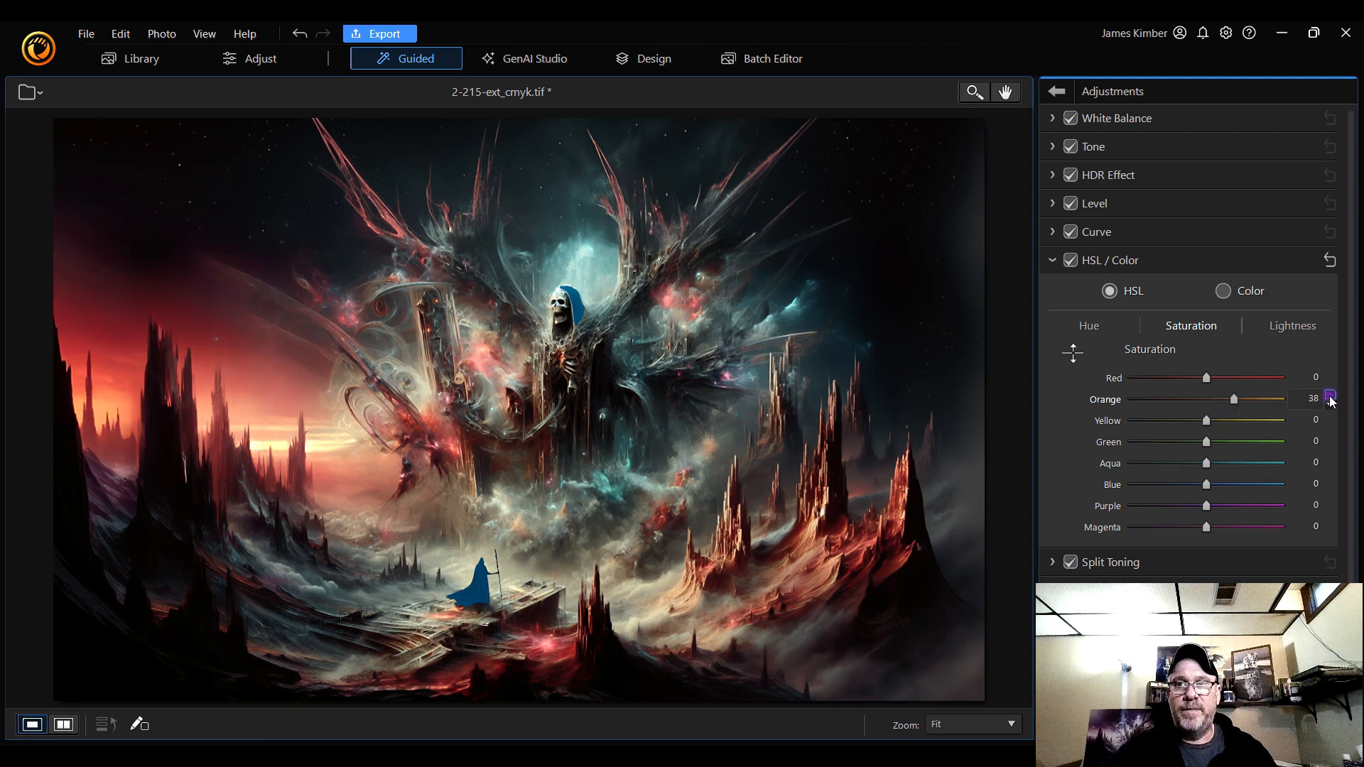
pyautogui.click(1330, 395)
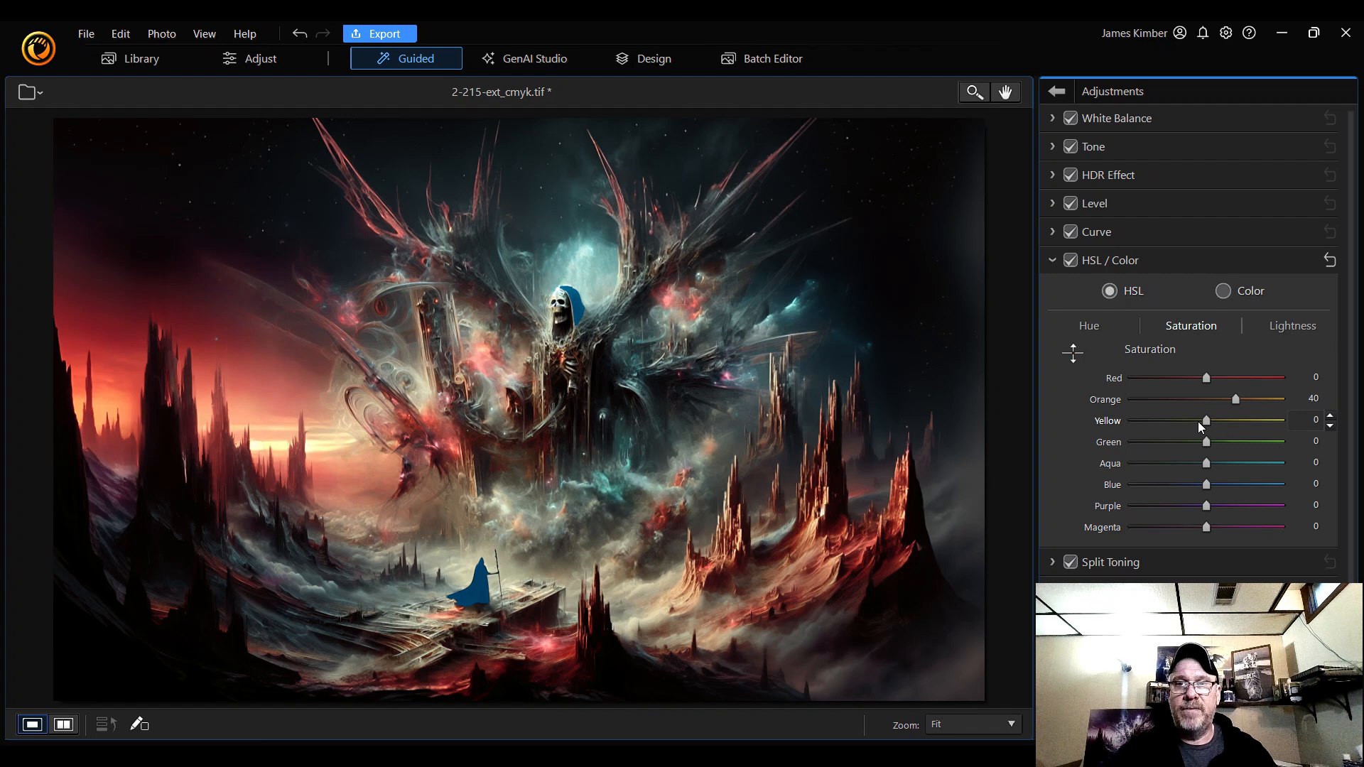
# - Try changes to the Yellow, Blue and Purple saturation, with Purple up to 100, and return them to 0
pyautogui.moveTo(1199, 422)
pyautogui.mouseDown()
pyautogui.moveTo(1263, 420)
pyautogui.moveTo(1152, 421)
pyautogui.moveTo(1212, 421)
pyautogui.mouseUp()
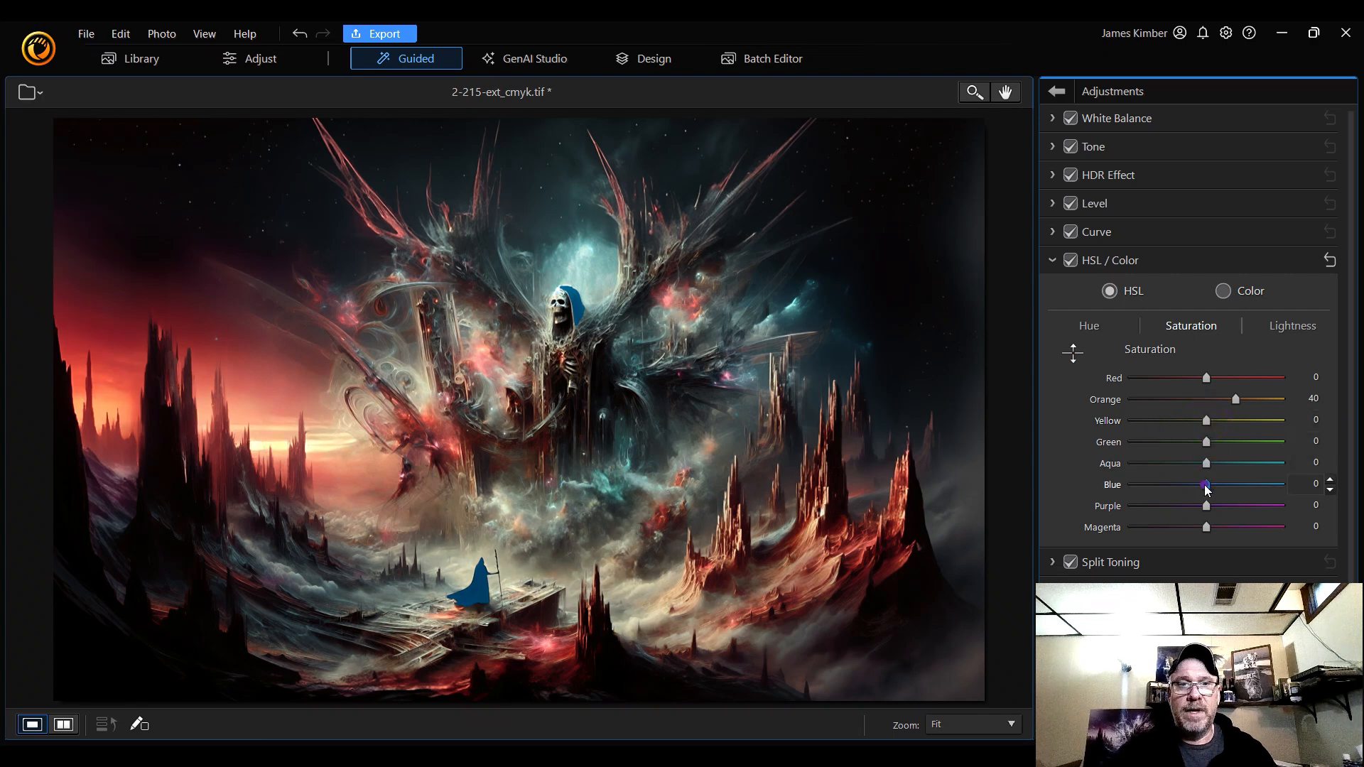
pyautogui.moveTo(1220, 485)
pyautogui.mouseDown()
pyautogui.moveTo(1275, 489)
pyautogui.moveTo(1103, 482)
pyautogui.moveTo(1255, 483)
pyautogui.moveTo(1158, 502)
pyautogui.moveTo(1269, 508)
pyautogui.moveTo(1205, 505)
pyautogui.mouseUp()
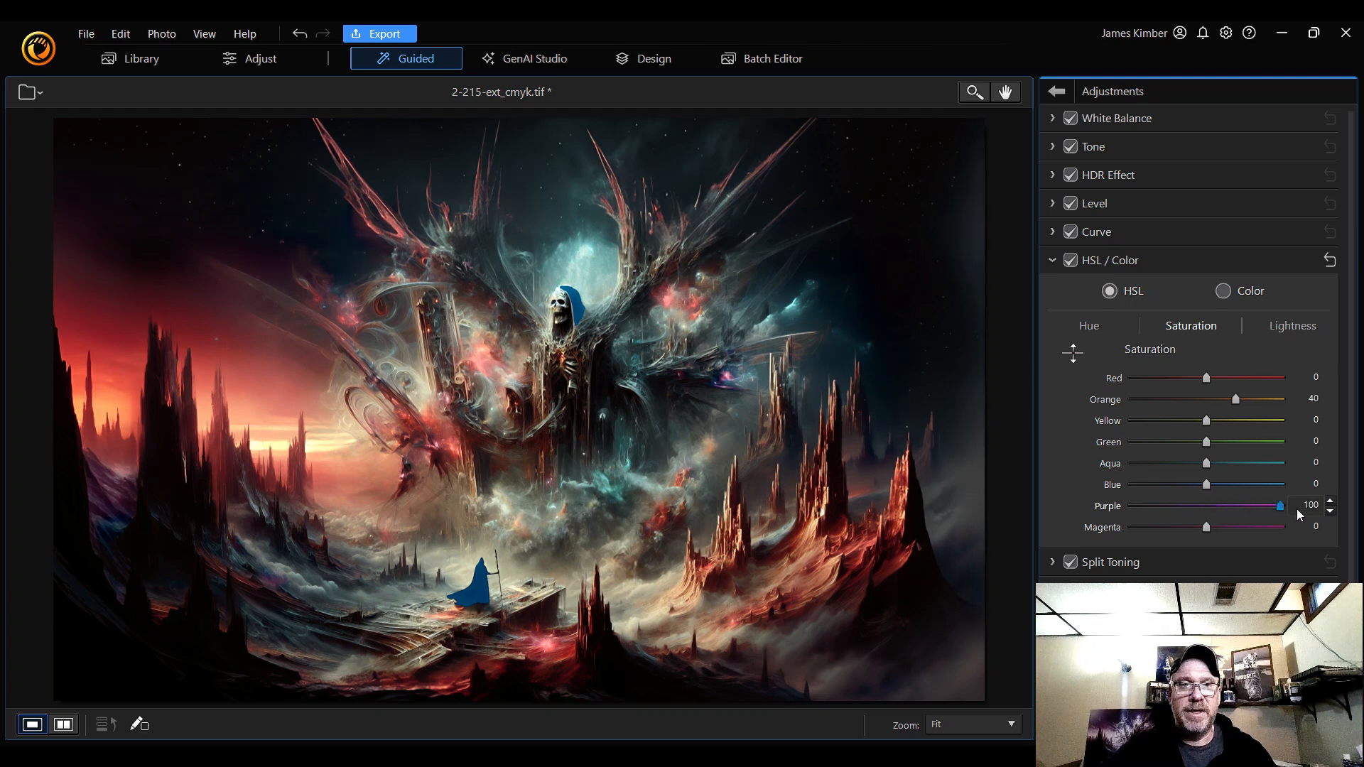
pyautogui.moveTo(1297, 509); pyautogui.dragTo(1215, 505)
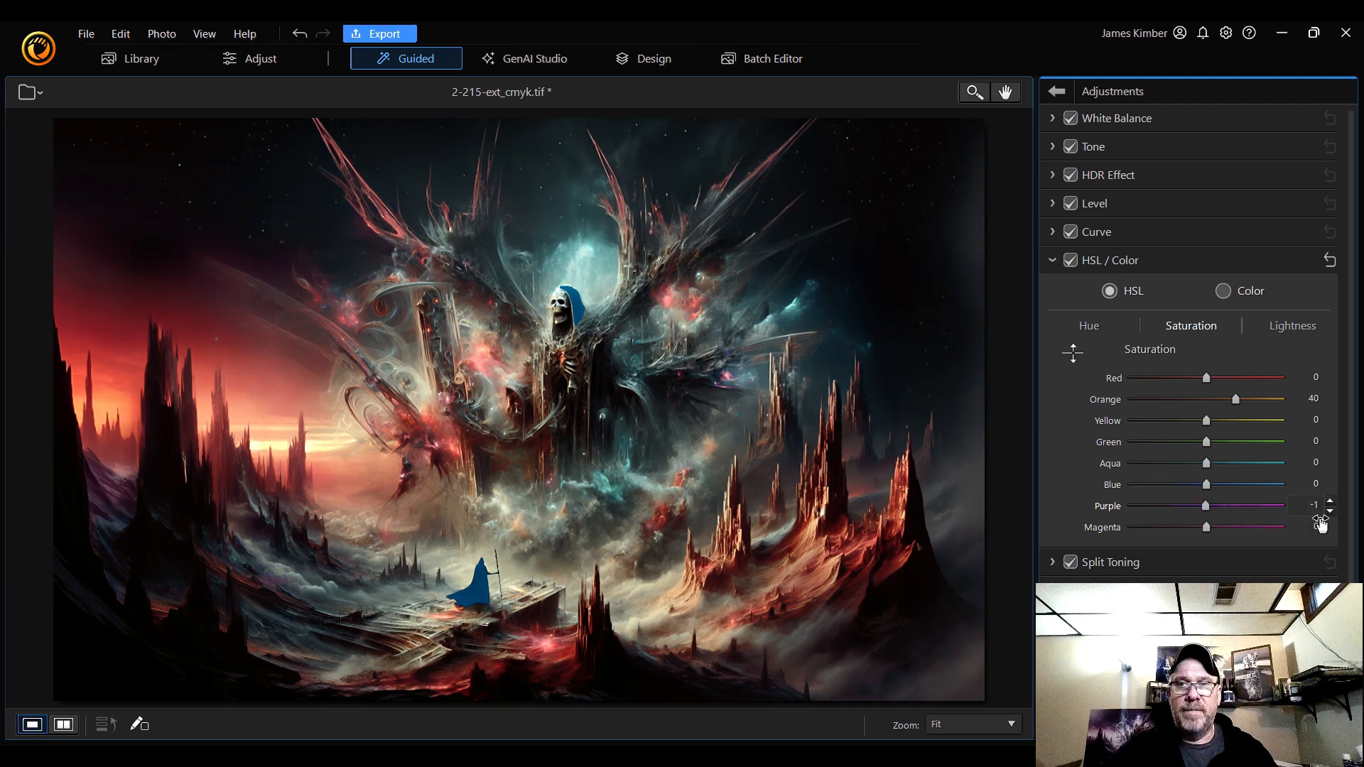
pyautogui.click(1331, 501)
# - Set the Magenta saturation to 82 and check the artwork at 100 % zoom
pyautogui.moveTo(1205, 527); pyautogui.dragTo(1270, 530)
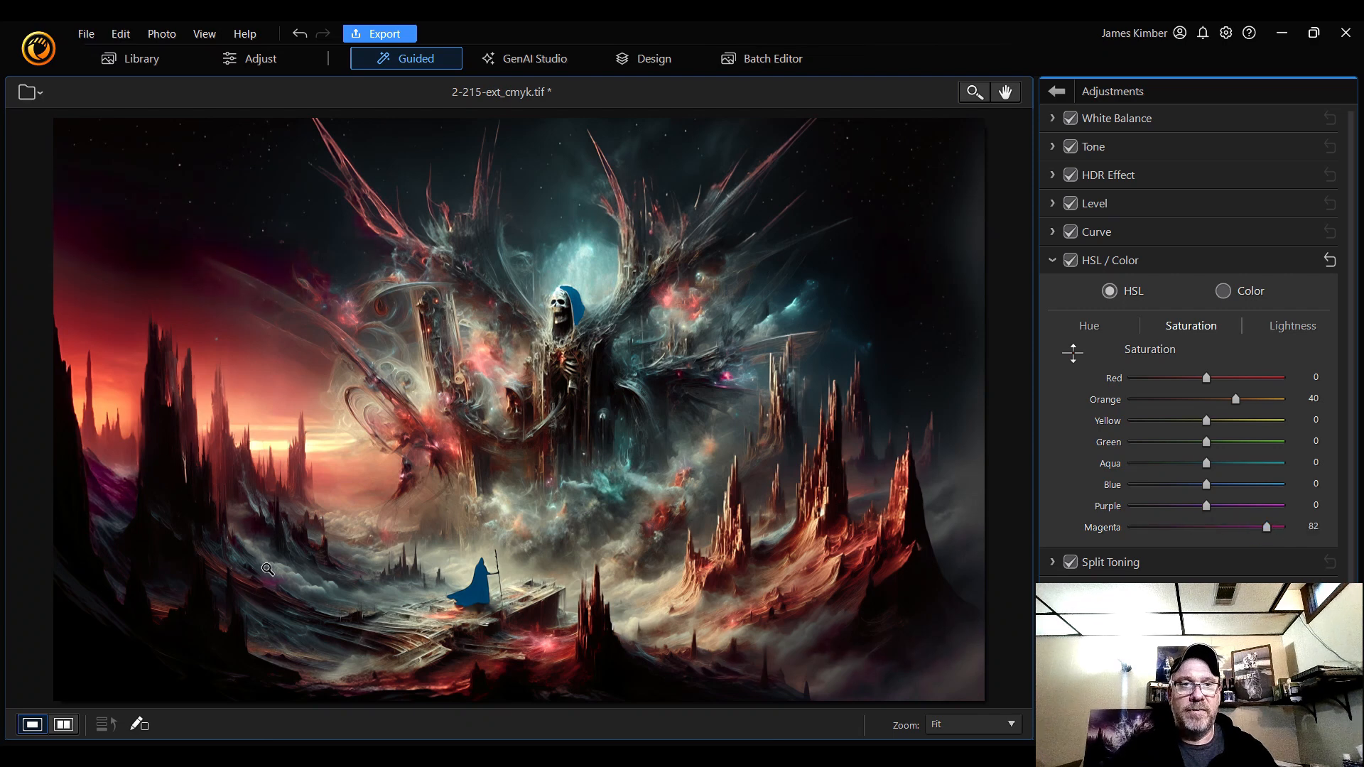
pyautogui.click(991, 725)
pyautogui.click(996, 526)
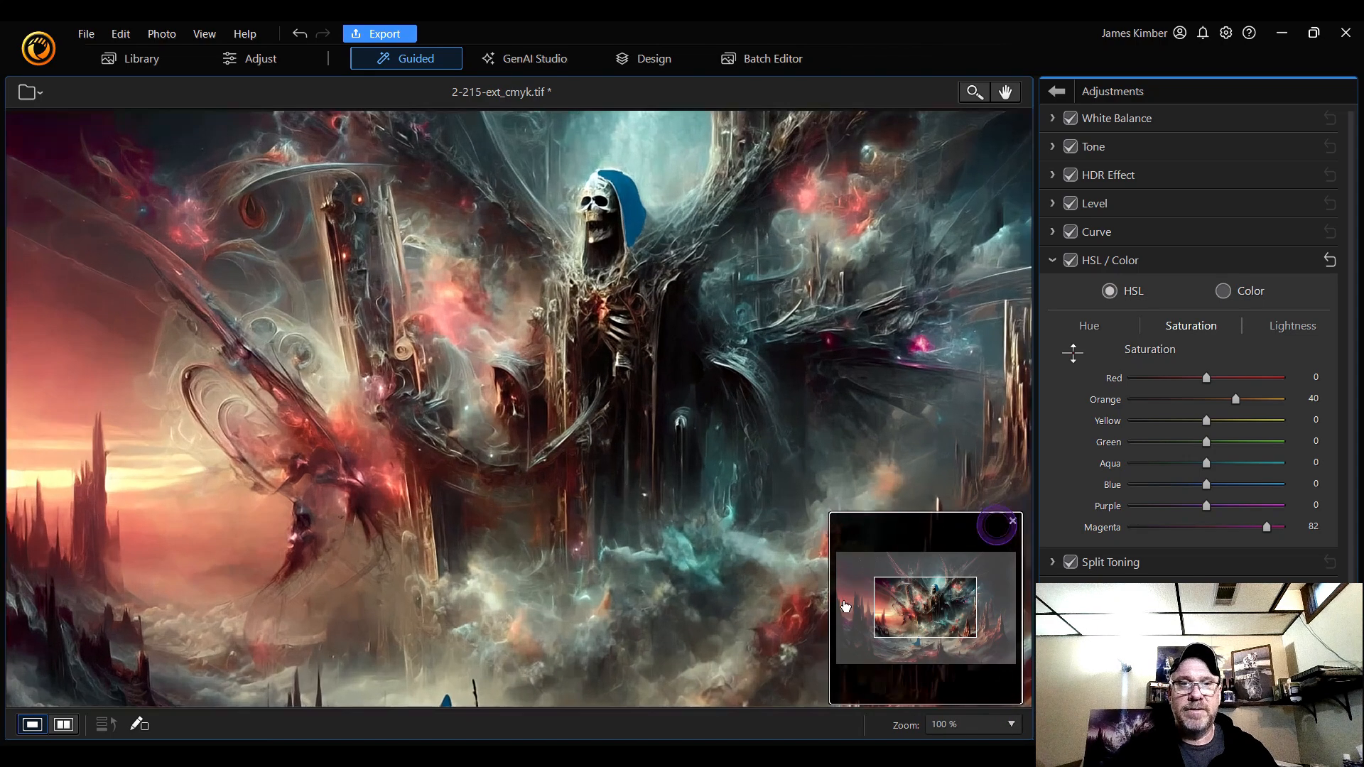
# - Set the Magenta saturation to 46 and the Orange saturation to 57 in the HSL adjustments, checking the artwork's other areas
pyautogui.moveTo(937, 609); pyautogui.dragTo(835, 613)
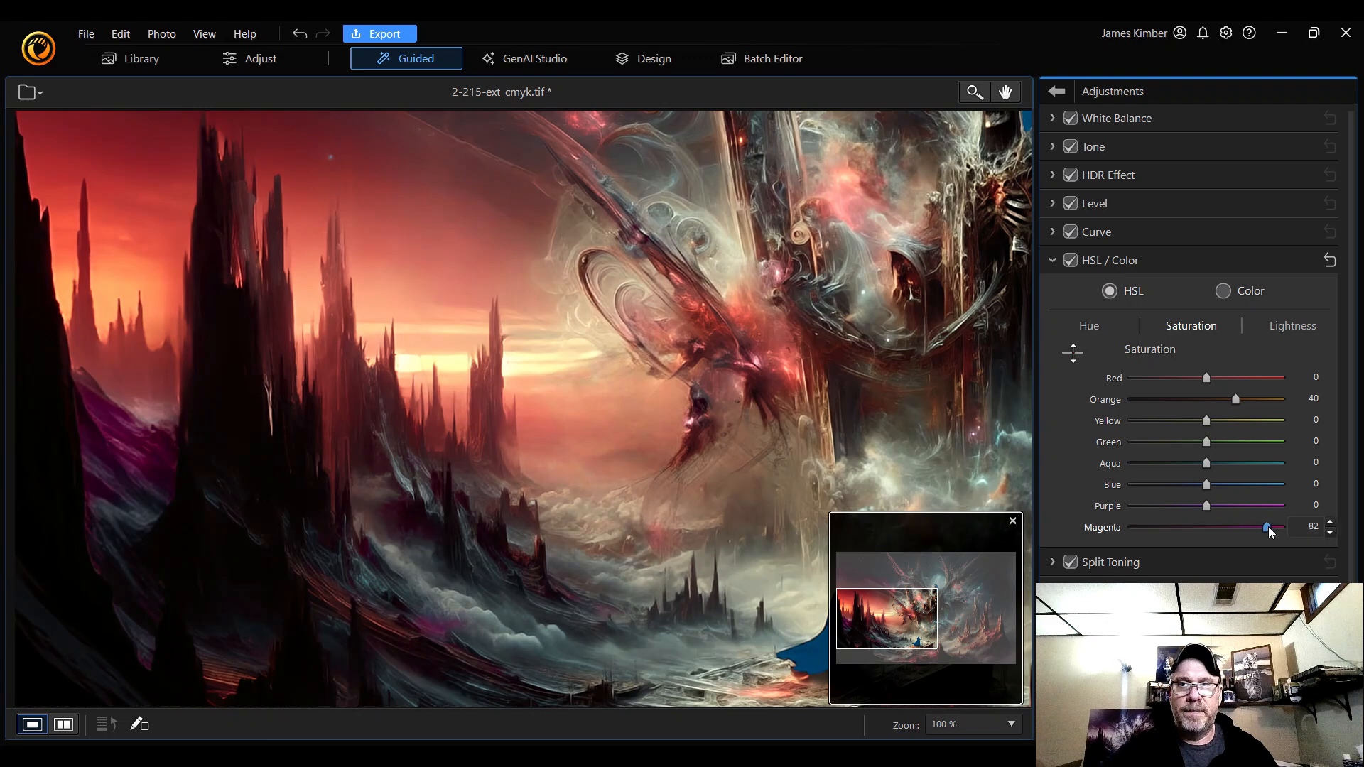
pyautogui.moveTo(1268, 527); pyautogui.dragTo(1239, 526)
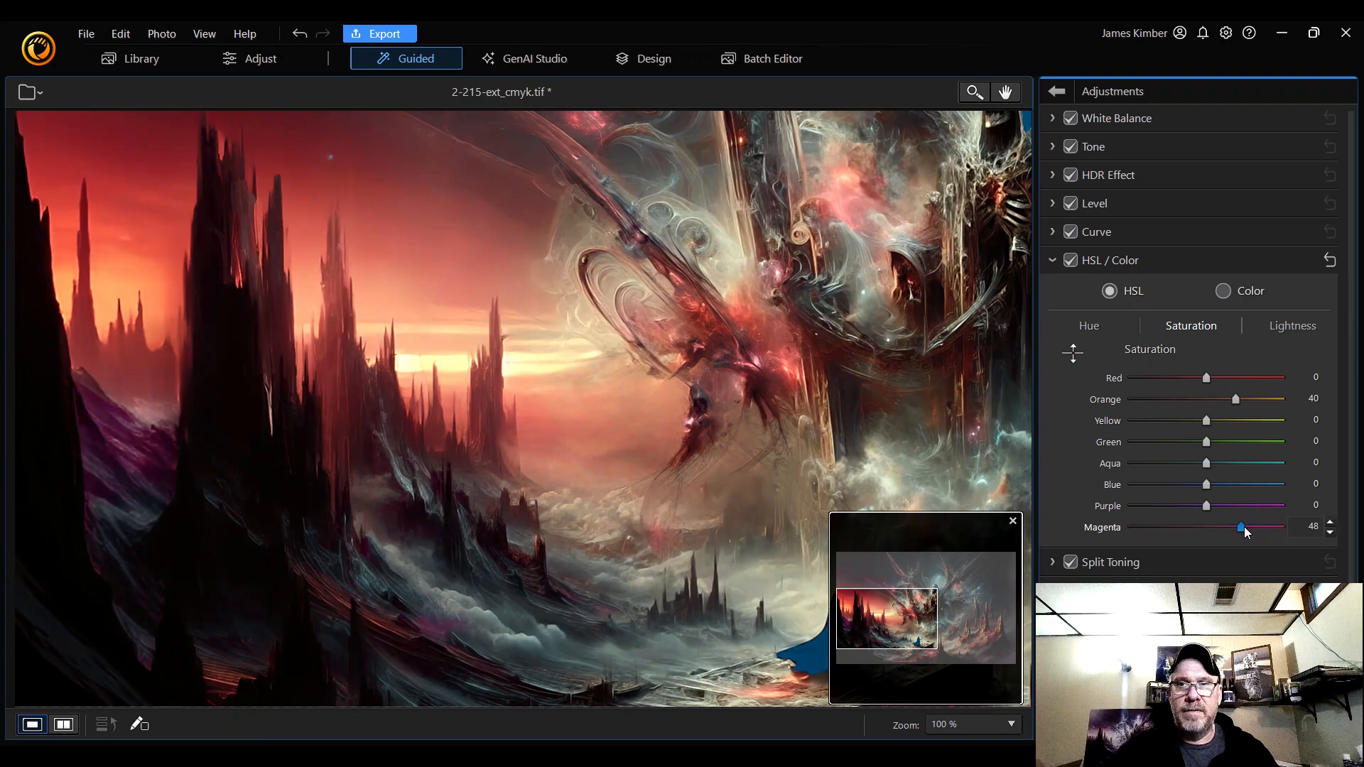
pyautogui.moveTo(1243, 526); pyautogui.dragTo(1242, 527)
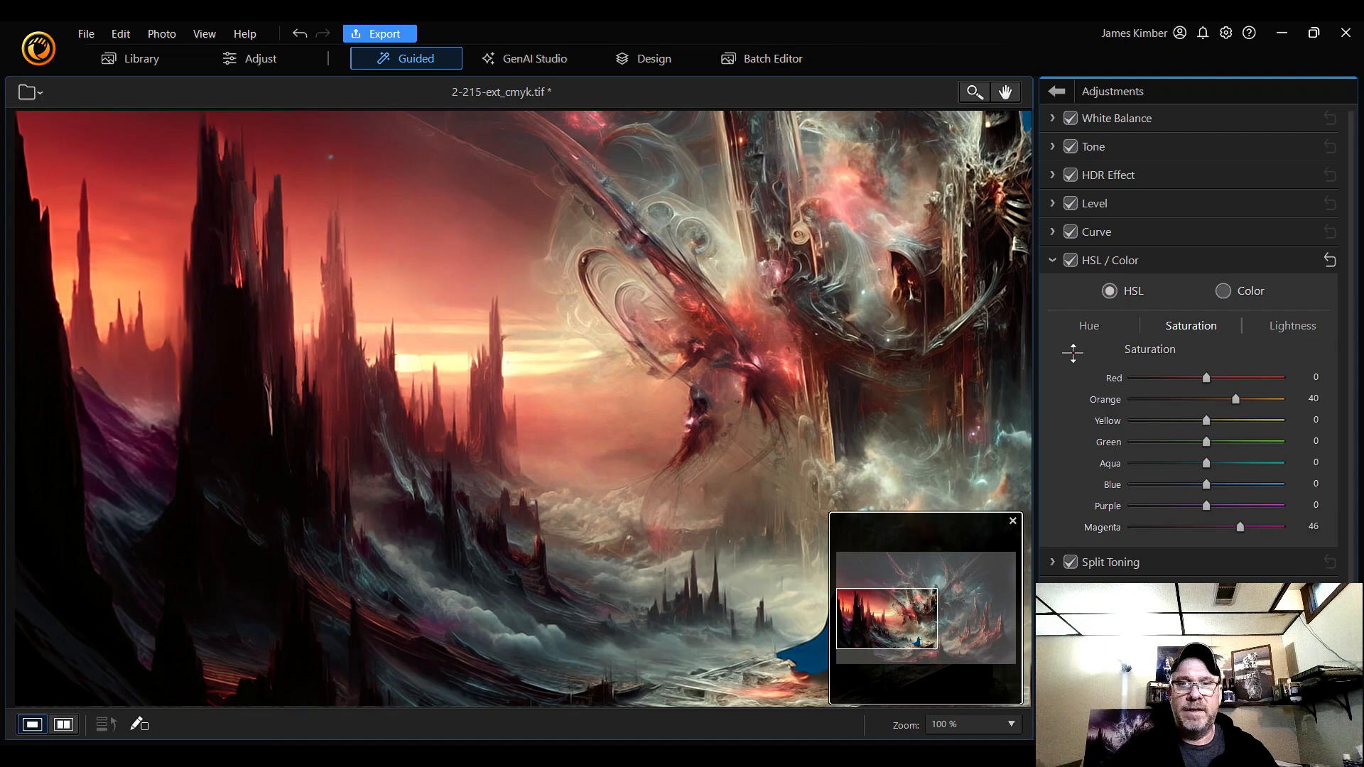
pyautogui.moveTo(908, 638); pyautogui.dragTo(966, 595)
pyautogui.click(987, 719)
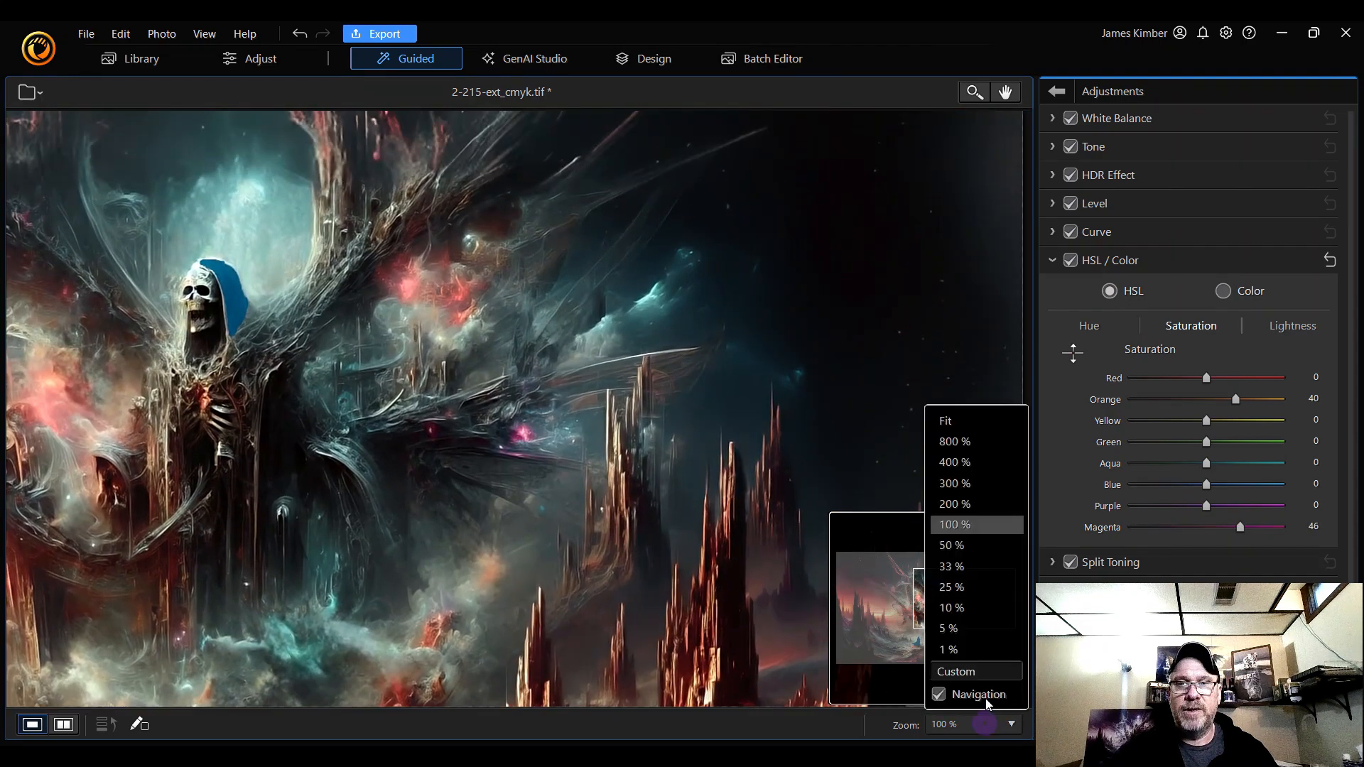
pyautogui.click(976, 427)
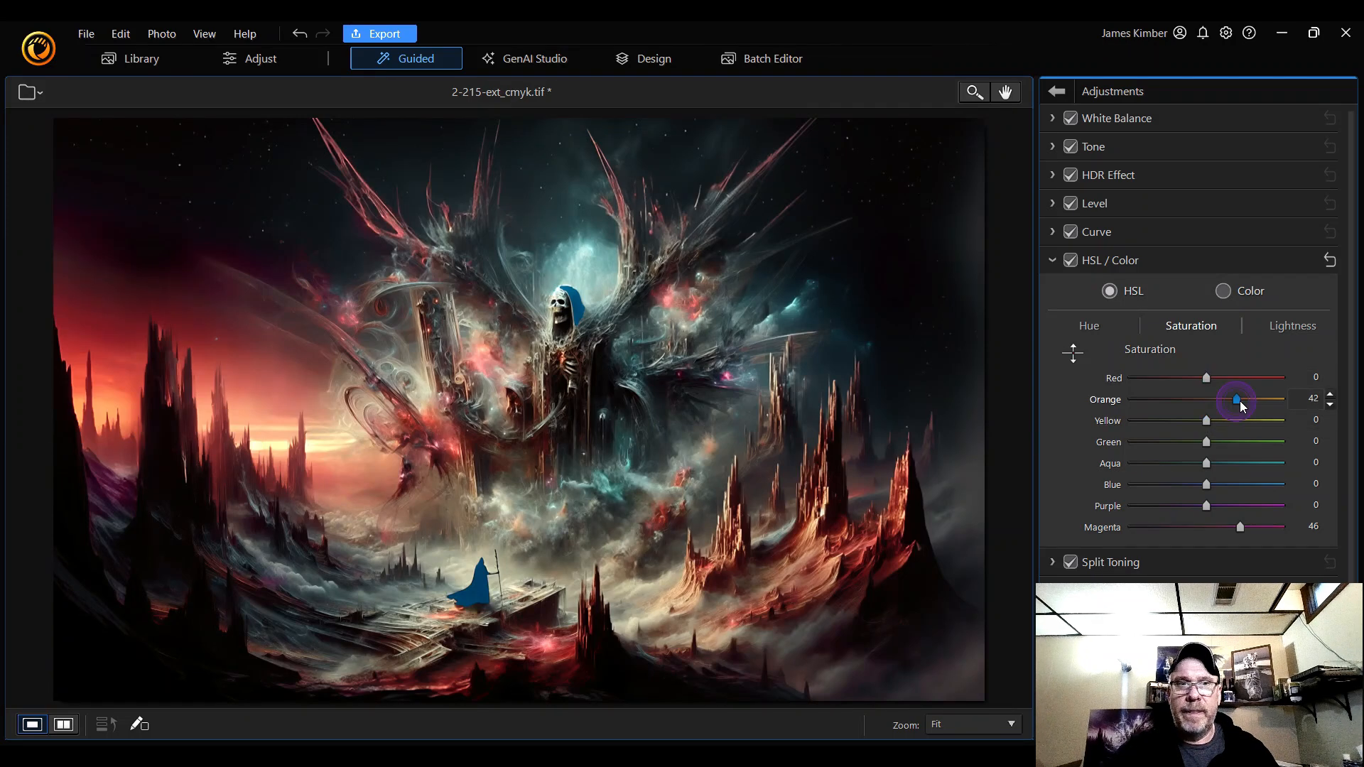
pyautogui.moveTo(1239, 401); pyautogui.dragTo(1246, 401)
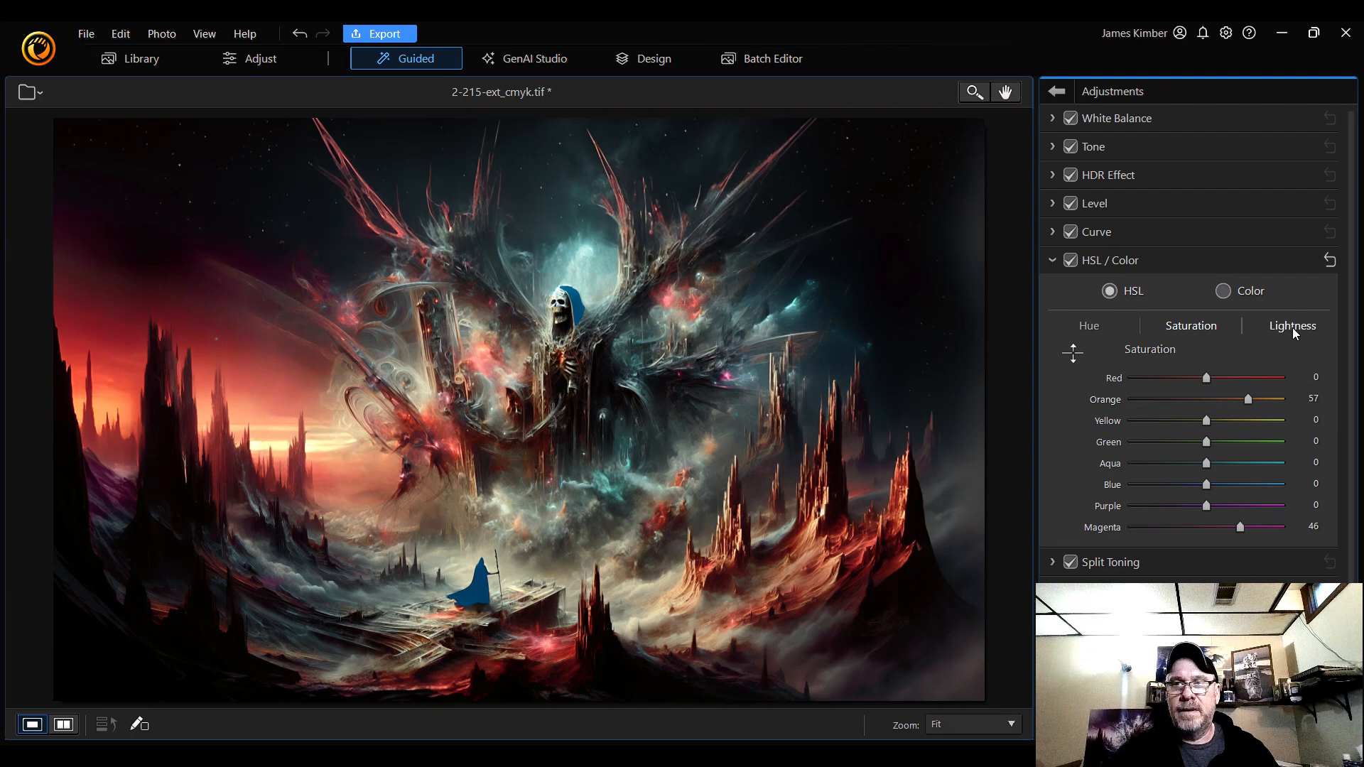
# - Set the HSL lightness of Orange to 19, Yellow to 16 and Aqua to -28, keeping Red at 0
pyautogui.click(1293, 327)
pyautogui.moveTo(1205, 378); pyautogui.dragTo(1222, 425)
pyautogui.doubleClick(1227, 378)
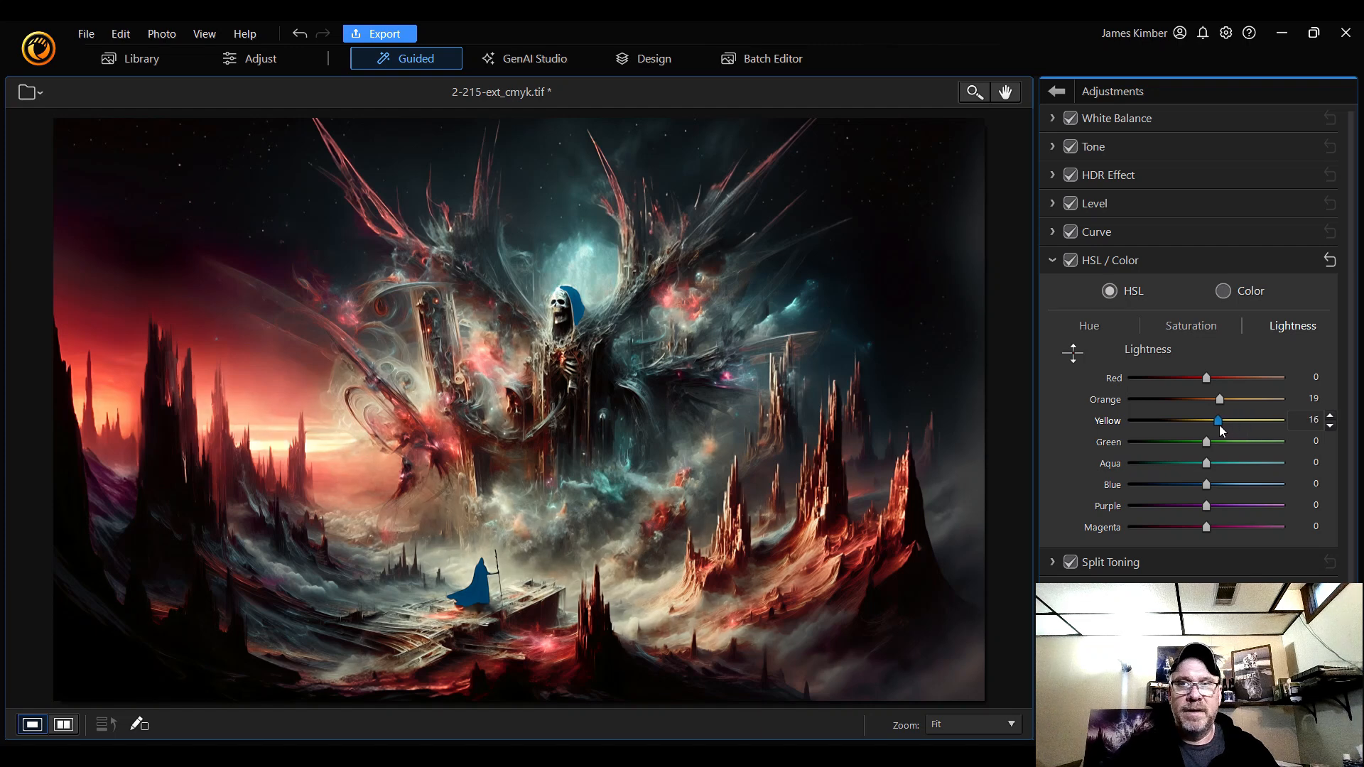
pyautogui.moveTo(1208, 442); pyautogui.dragTo(1181, 467)
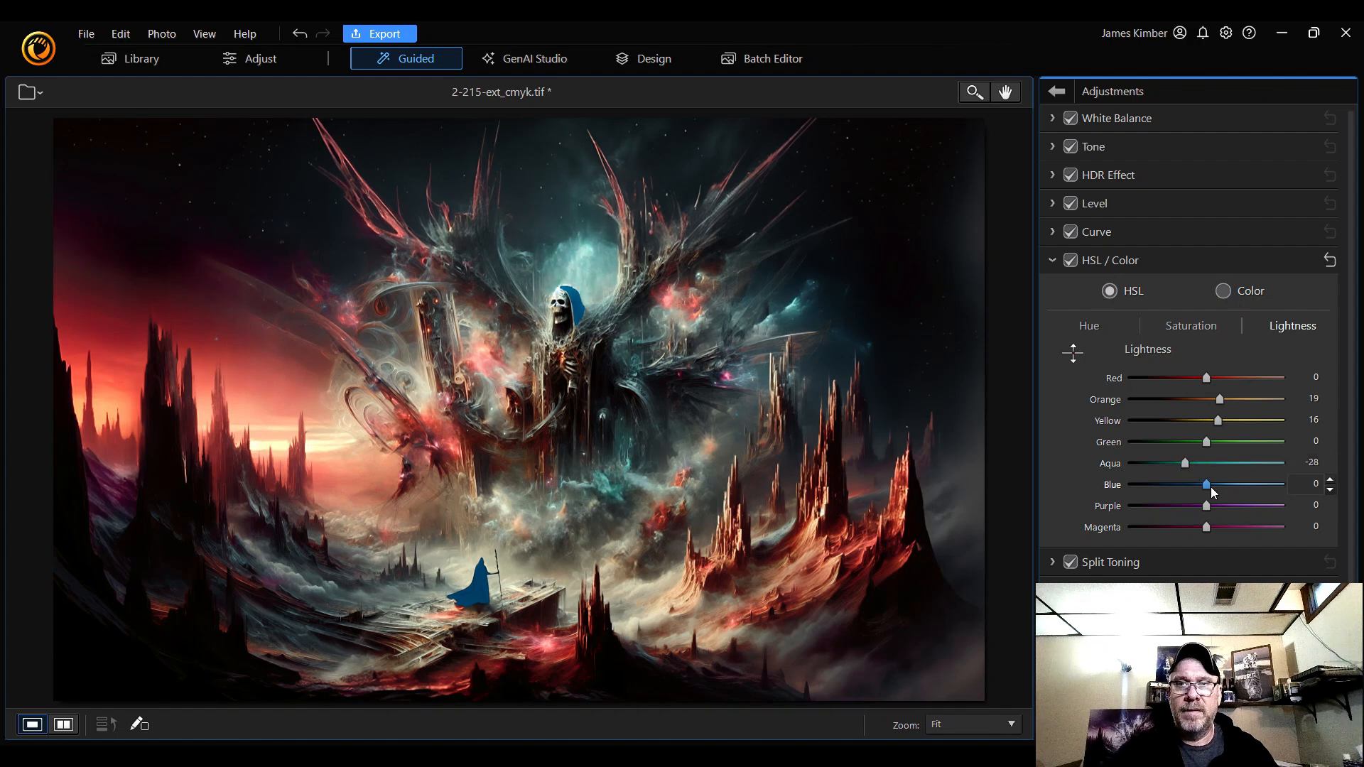
# - Set the HSL lightness of Blue to -7, Purple to -61 and Magenta to 28
pyautogui.moveTo(1207, 486)
pyautogui.mouseDown()
pyautogui.moveTo(1296, 487)
pyautogui.moveTo(1118, 489)
pyautogui.moveTo(1258, 488)
pyautogui.moveTo(1157, 485)
pyautogui.moveTo(1222, 486)
pyautogui.moveTo(1211, 505)
pyautogui.moveTo(1153, 512)
pyautogui.moveTo(1277, 507)
pyautogui.moveTo(1166, 510)
pyautogui.moveTo(1267, 513)
pyautogui.moveTo(1171, 514)
pyautogui.moveTo(1263, 514)
pyautogui.moveTo(1200, 512)
pyautogui.mouseUp()
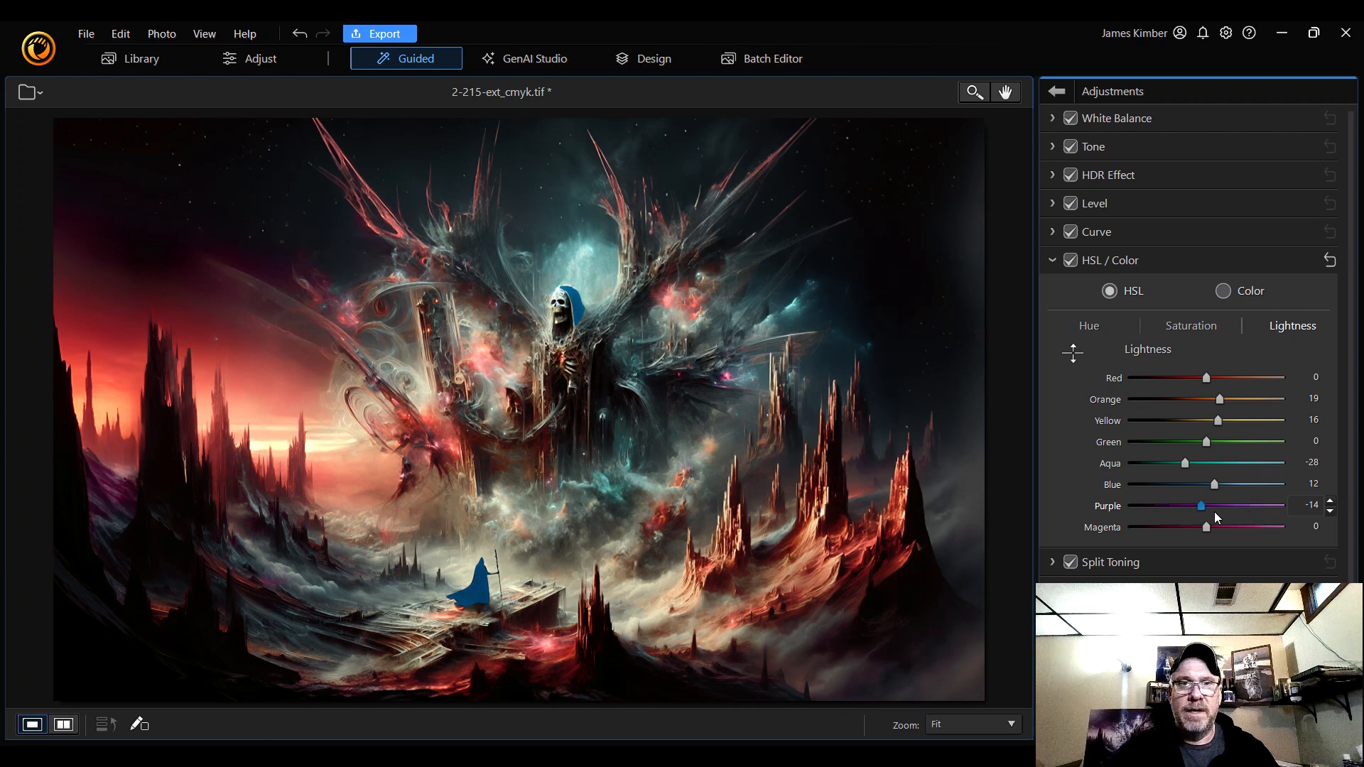
pyautogui.doubleClick(1213, 515)
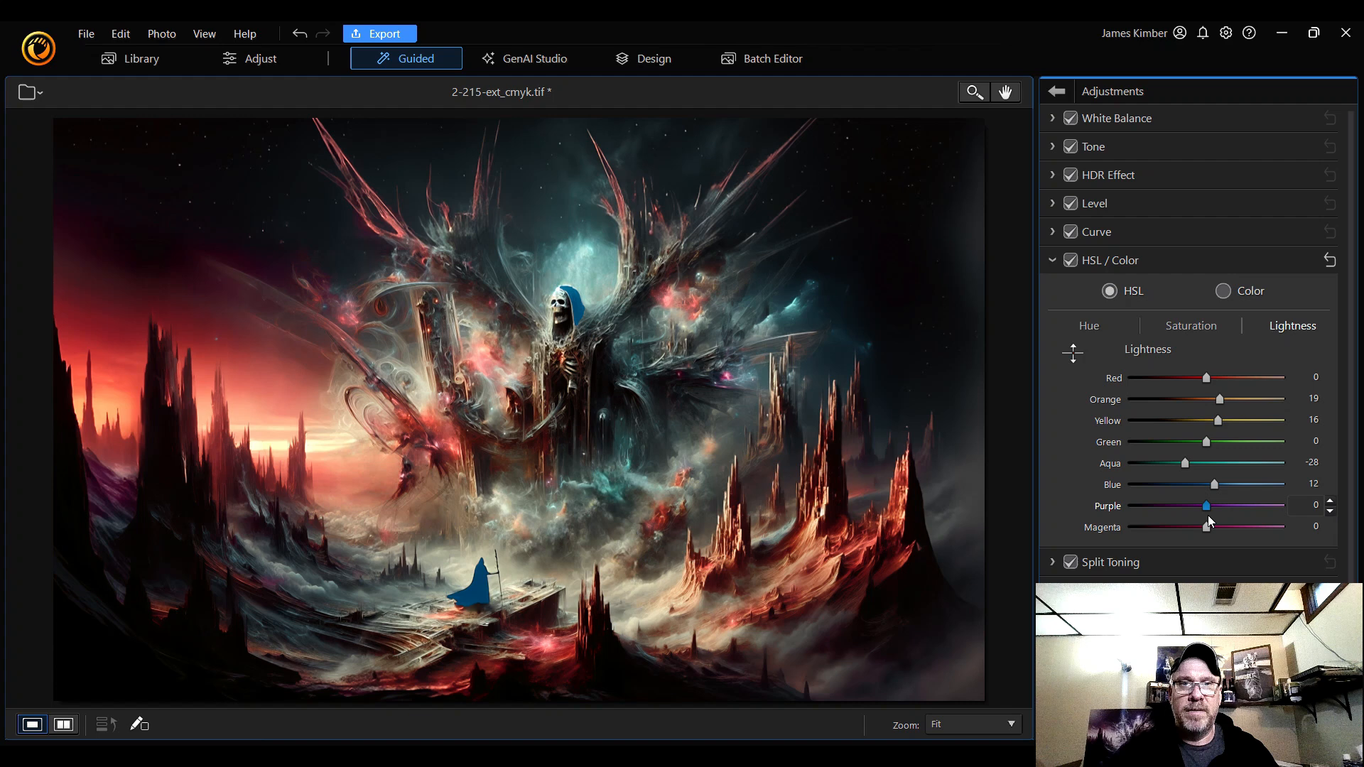
pyautogui.click(1207, 528)
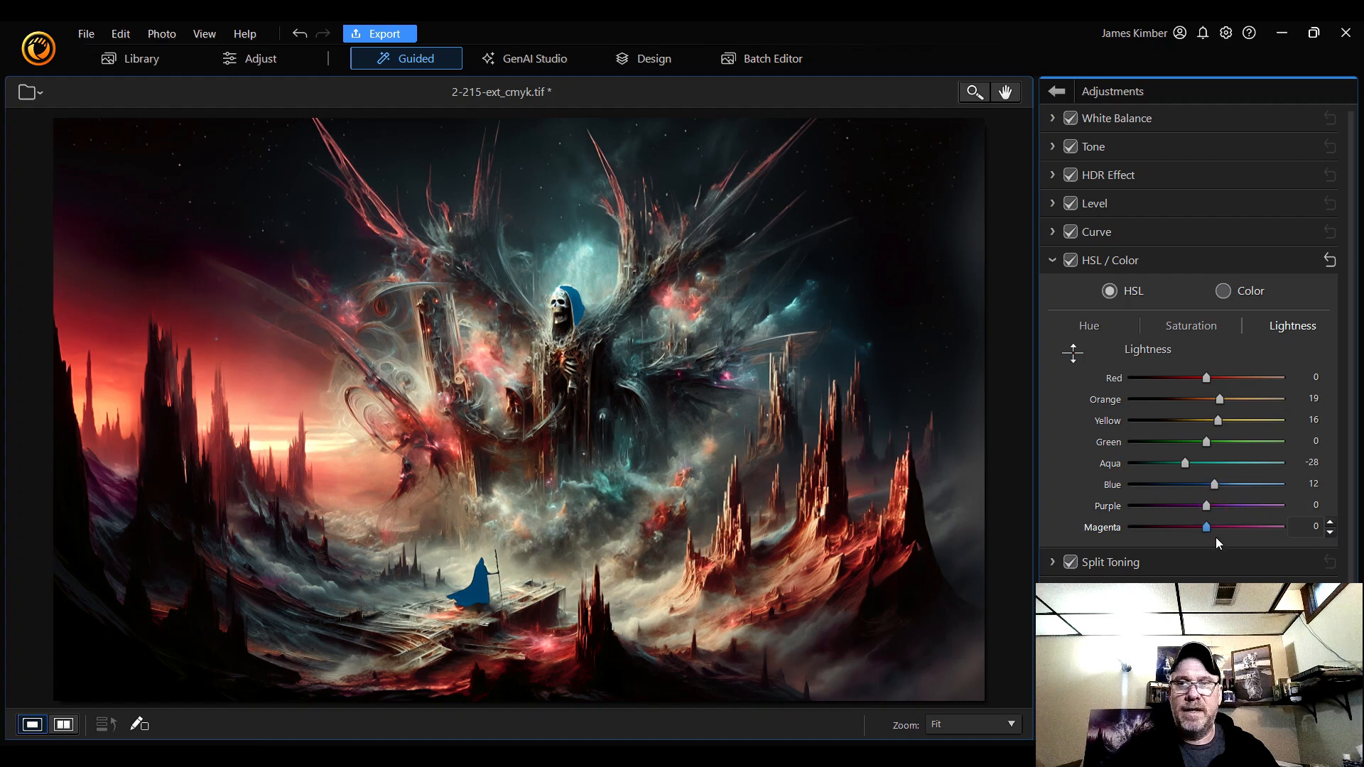
pyautogui.moveTo(1206, 526)
pyautogui.mouseDown()
pyautogui.moveTo(1268, 530)
pyautogui.moveTo(1132, 532)
pyautogui.moveTo(1272, 531)
pyautogui.moveTo(1128, 531)
pyautogui.moveTo(1229, 528)
pyautogui.mouseUp()
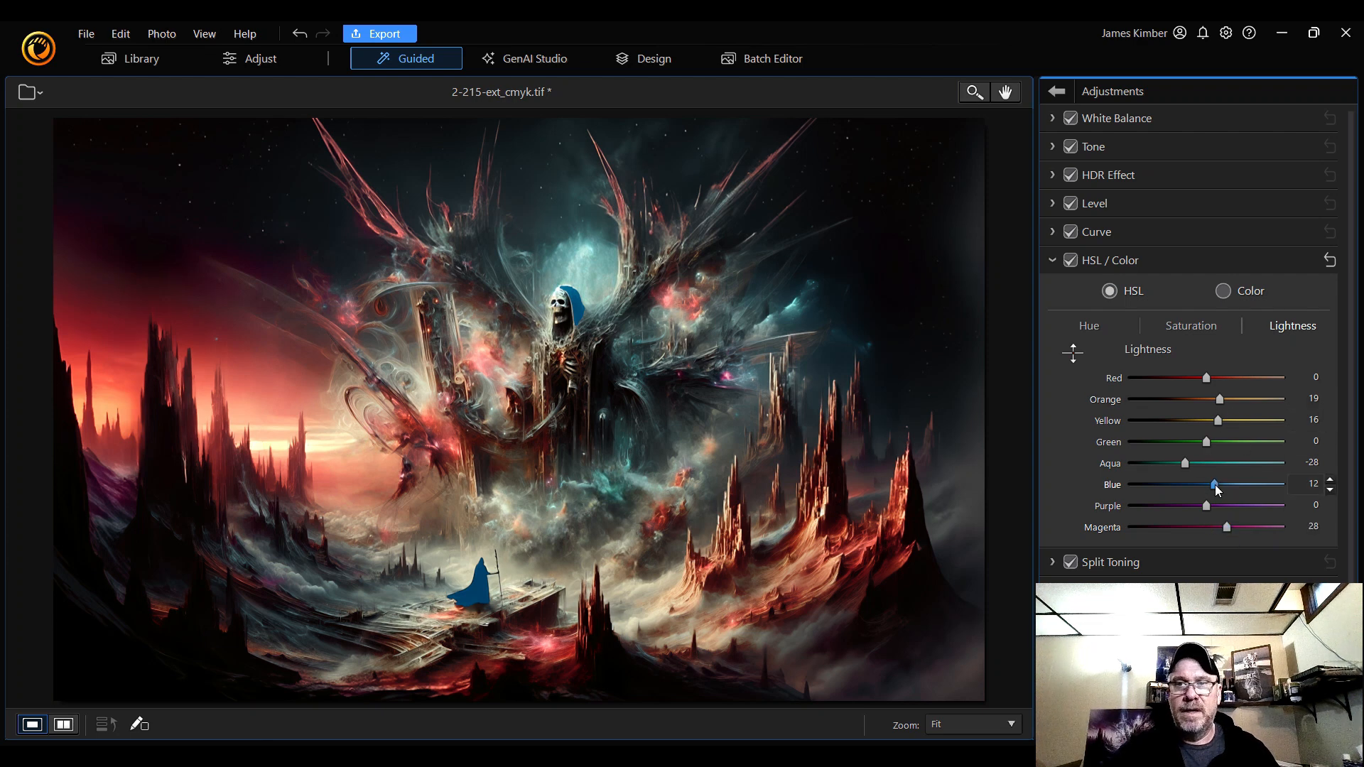
pyautogui.moveTo(1214, 486)
pyautogui.mouseDown()
pyautogui.moveTo(1286, 484)
pyautogui.moveTo(1236, 488)
pyautogui.moveTo(1260, 507)
pyautogui.moveTo(1165, 505)
pyautogui.moveTo(1226, 484)
pyautogui.moveTo(1201, 486)
pyautogui.mouseUp()
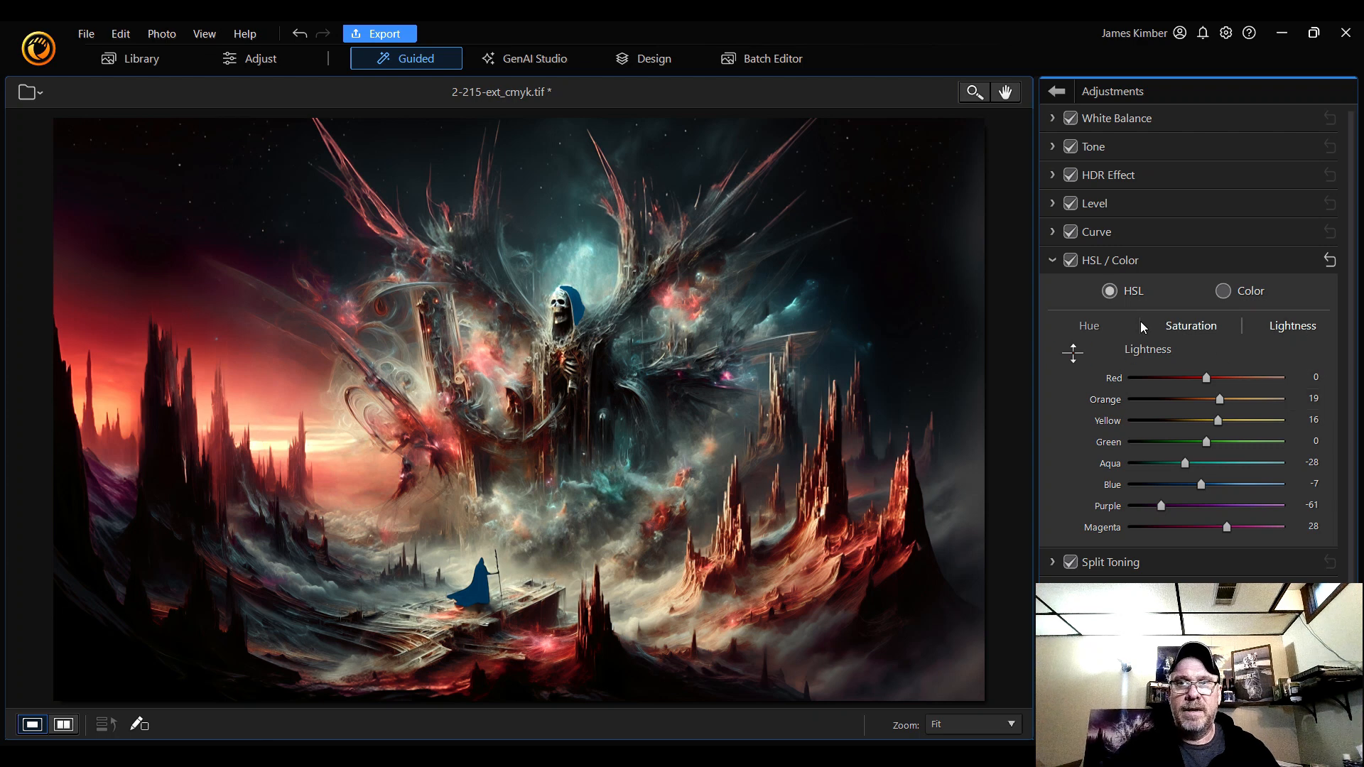
# - Try different Blue hue shifts in the HSL adjustments and settle on -66
pyautogui.click(1090, 326)
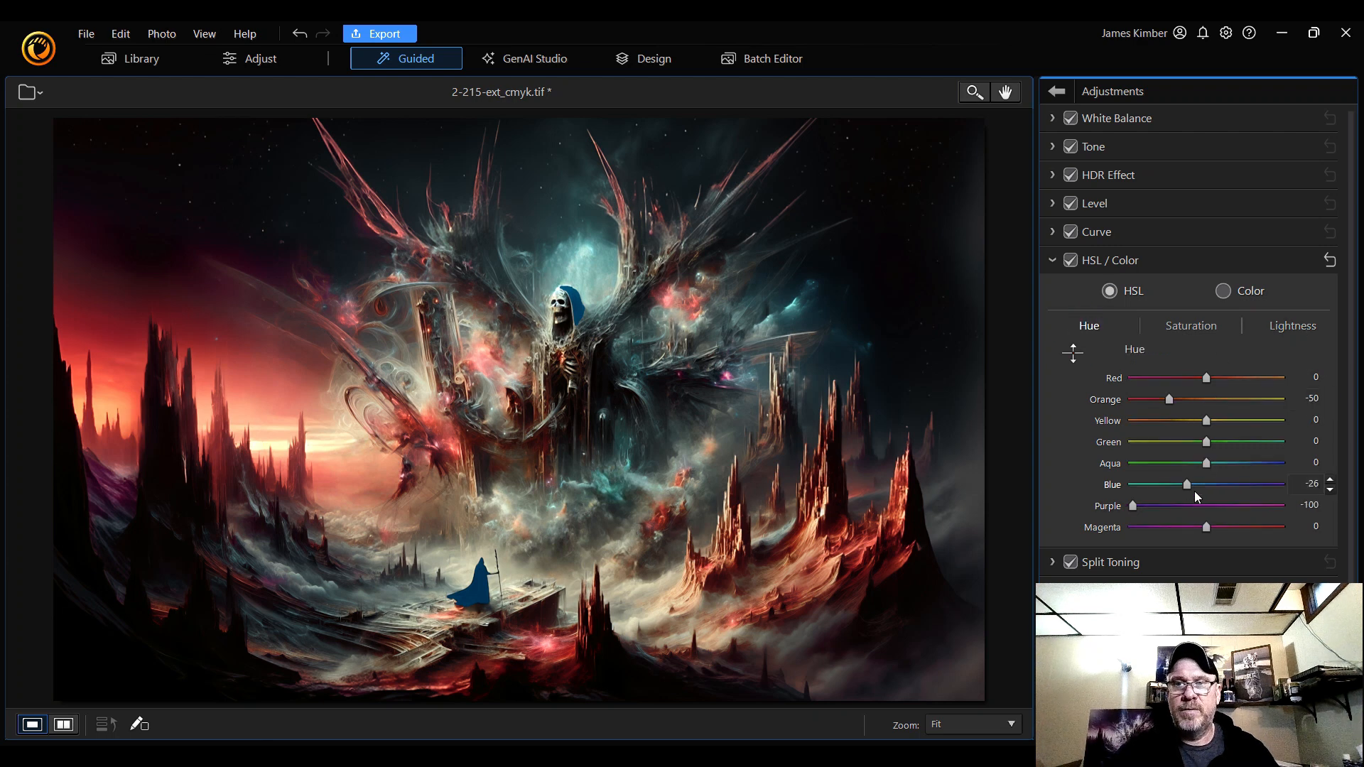
pyautogui.moveTo(1189, 481); pyautogui.dragTo(1193, 484)
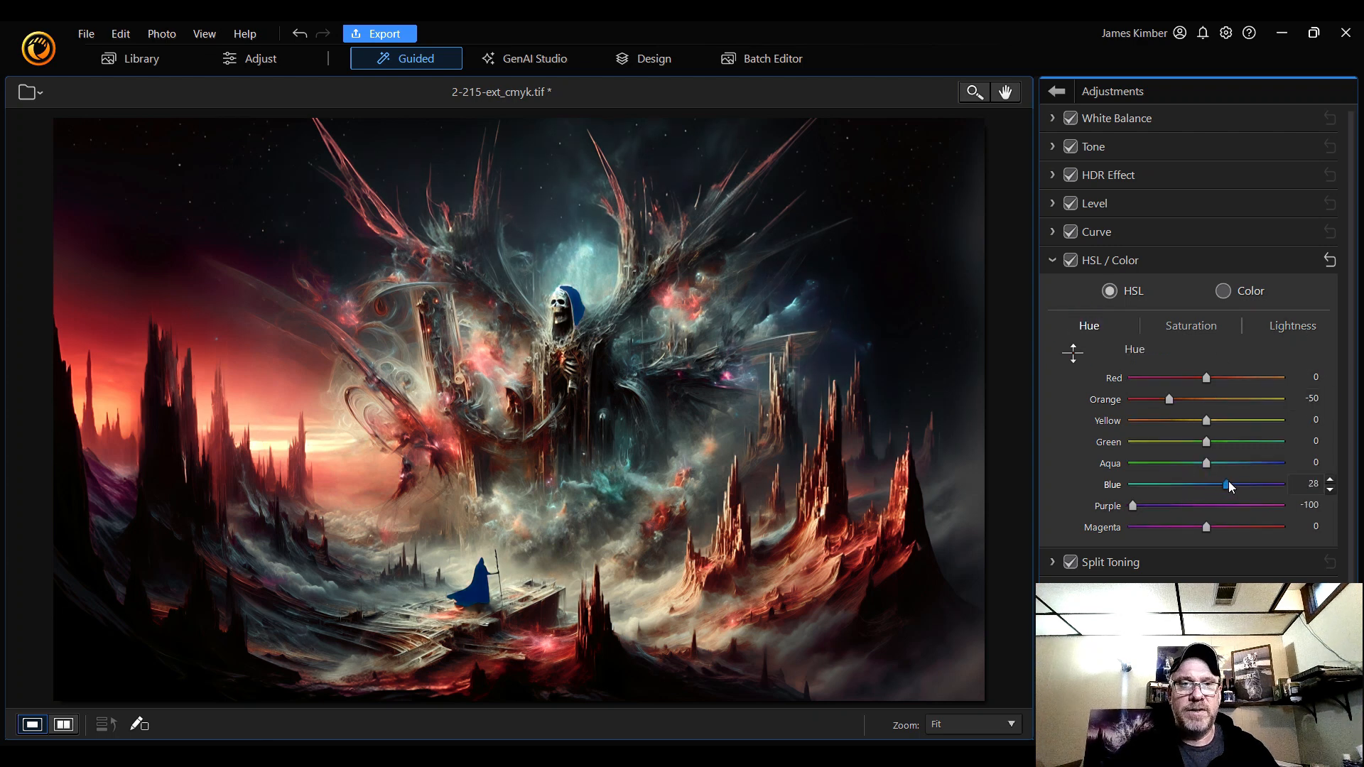
pyautogui.moveTo(1228, 482); pyautogui.dragTo(1176, 486)
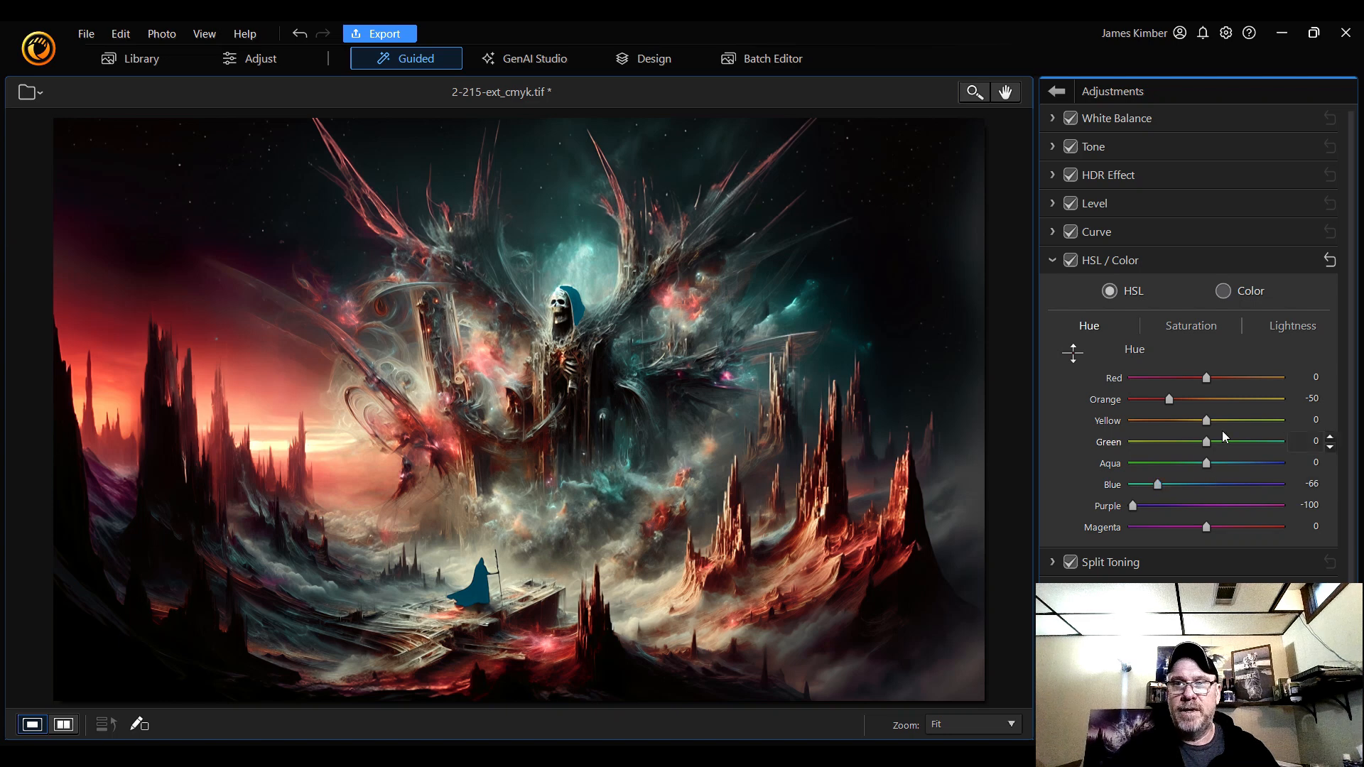
# - Set the Blue saturation to 37 and return to the list of enhancement tools
pyautogui.click(1201, 328)
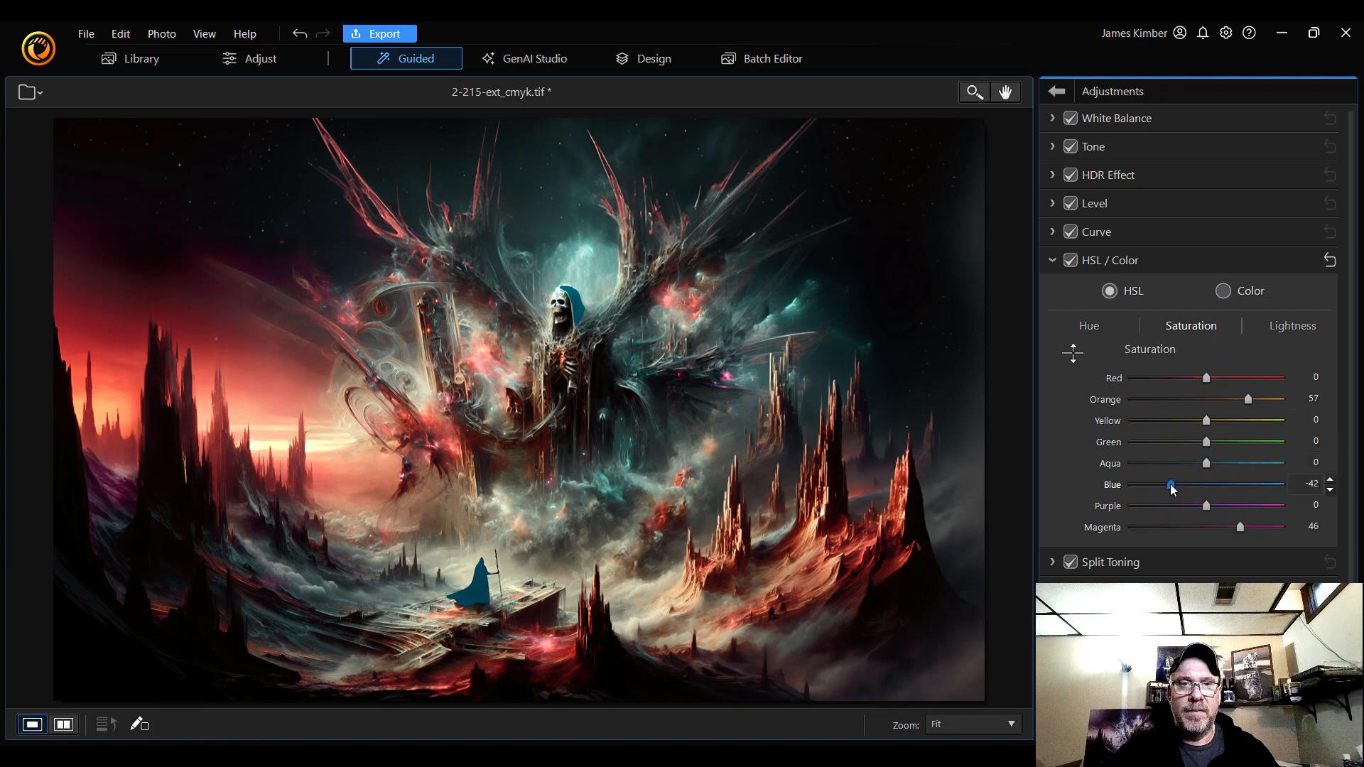
pyautogui.moveTo(1153, 483); pyautogui.dragTo(1235, 486)
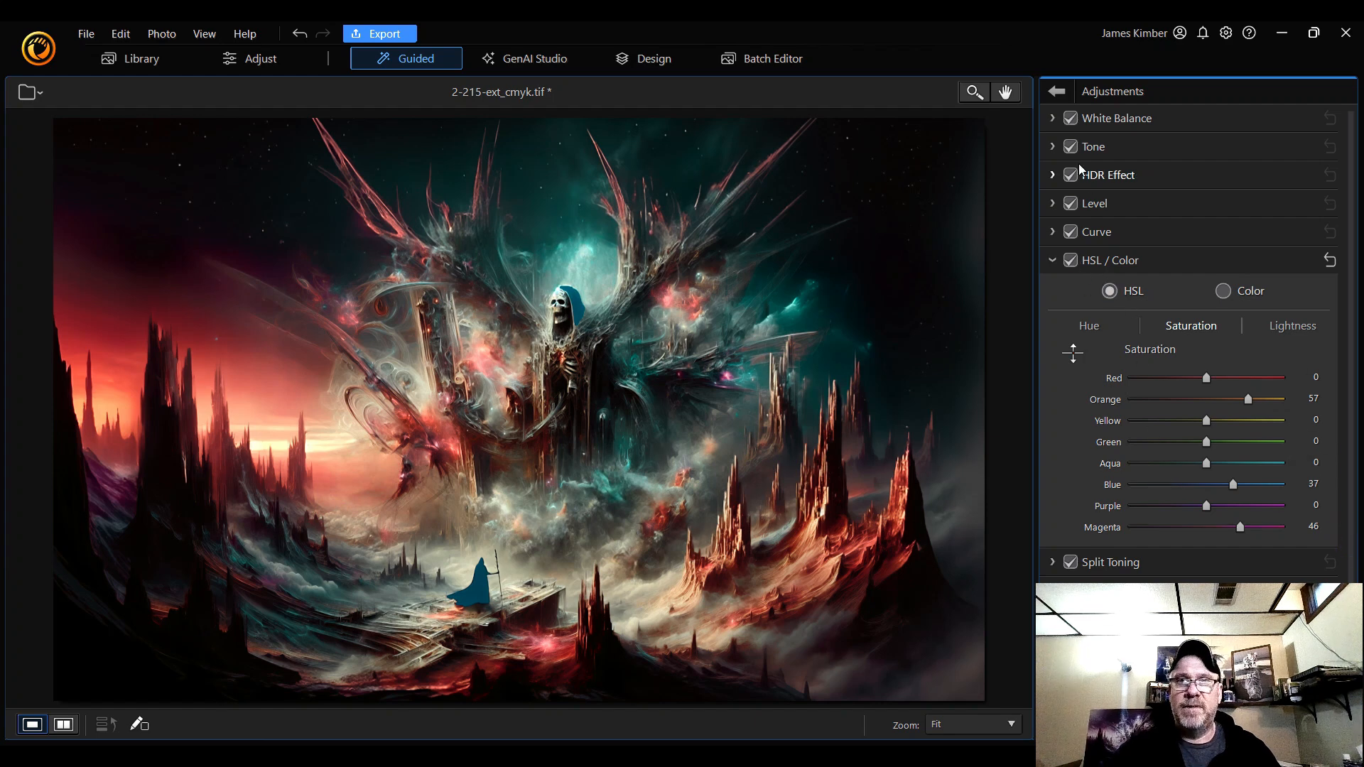
pyautogui.click(1063, 91)
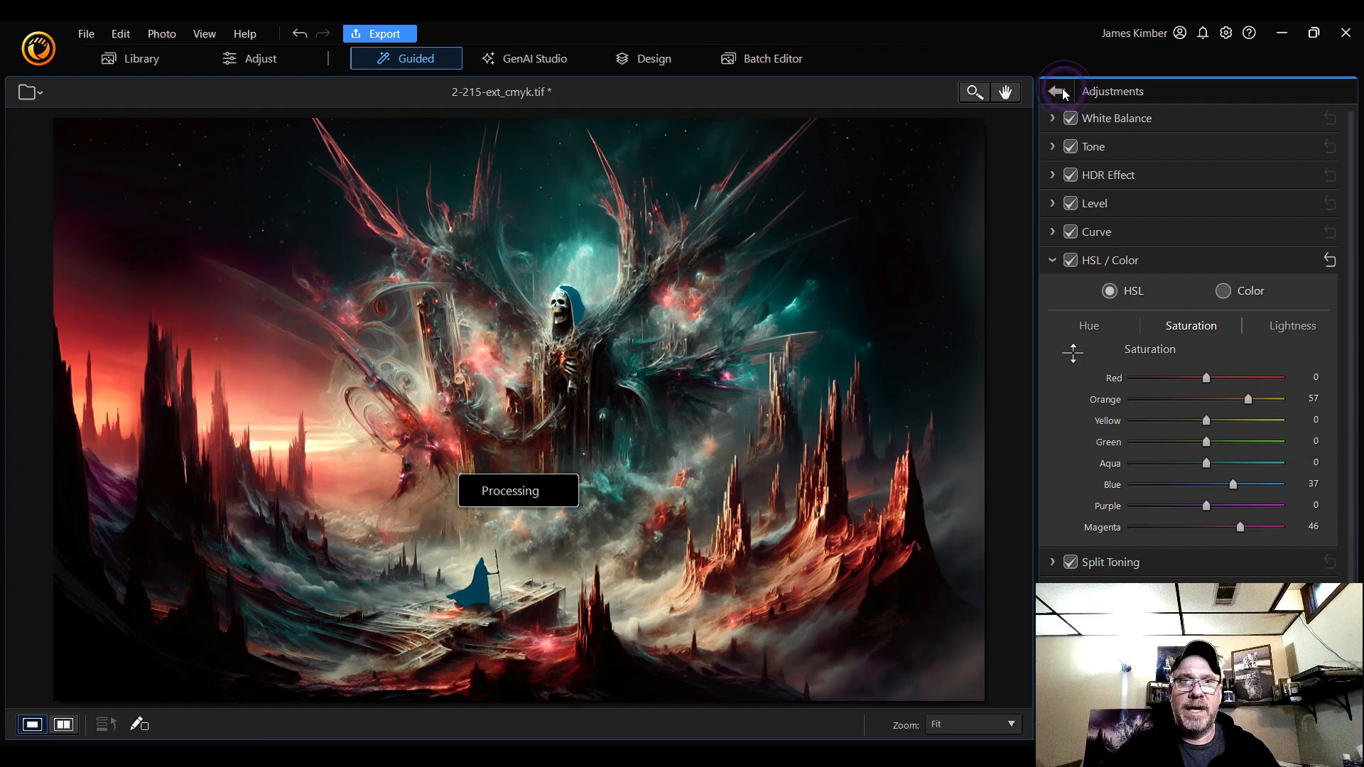
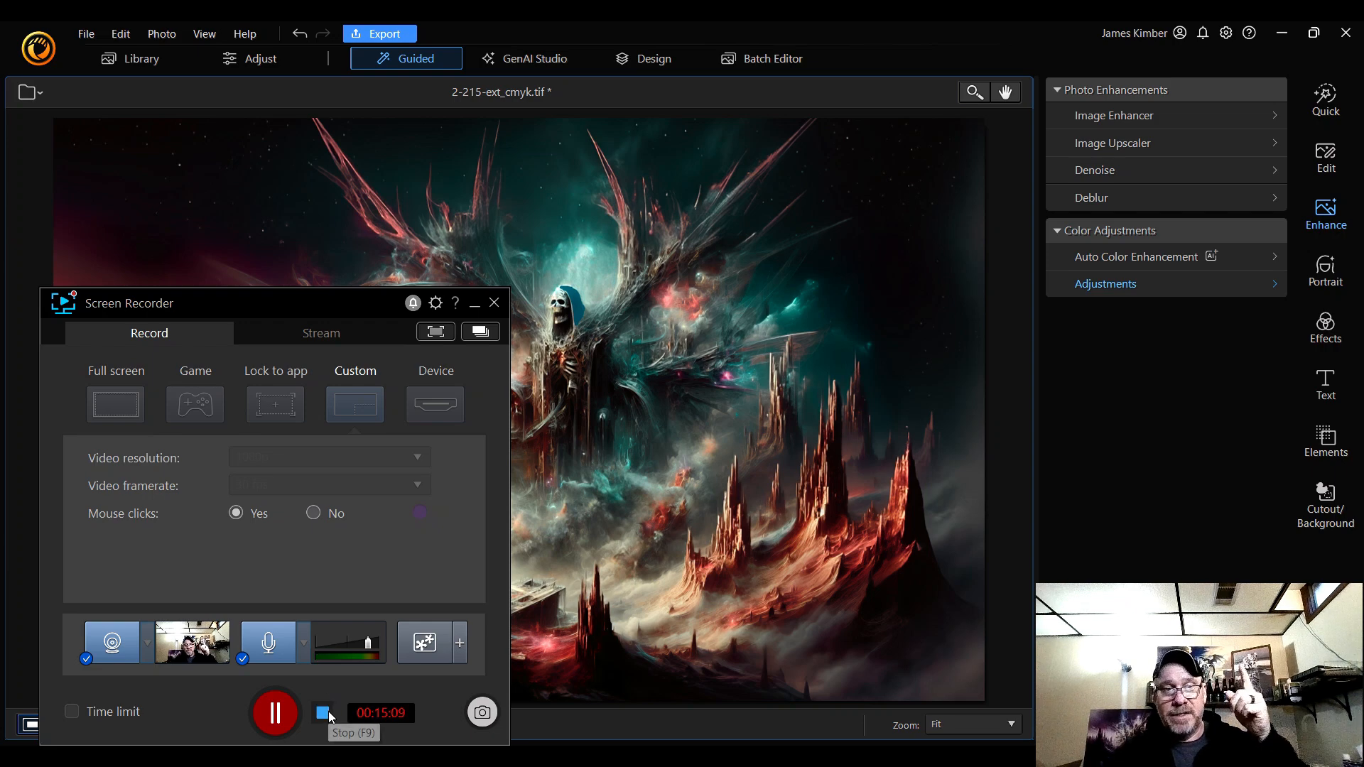
pyautogui.click(323, 713)
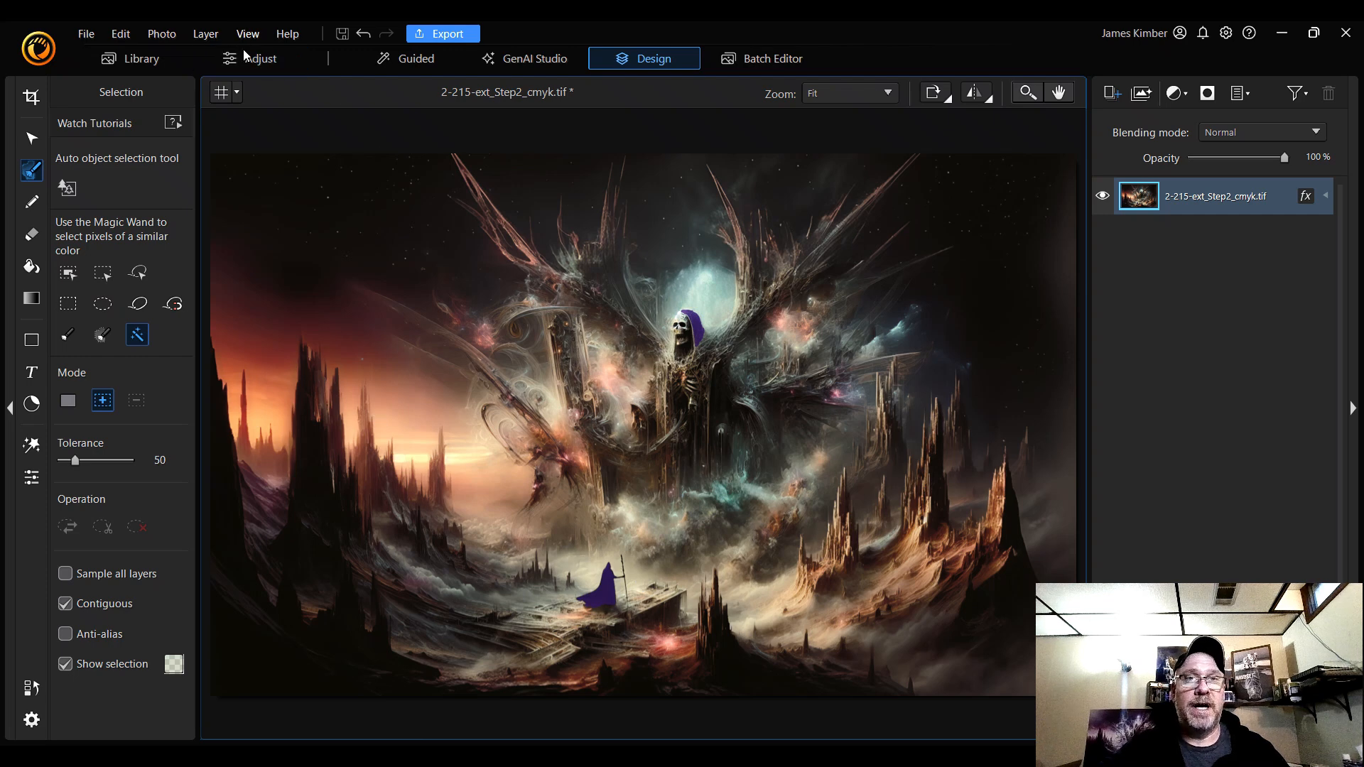
# - Duplicate the 2-215-ext_Step2_cmyk.tif layer and hide the original layer beneath the copy
pyautogui.click(205, 33)
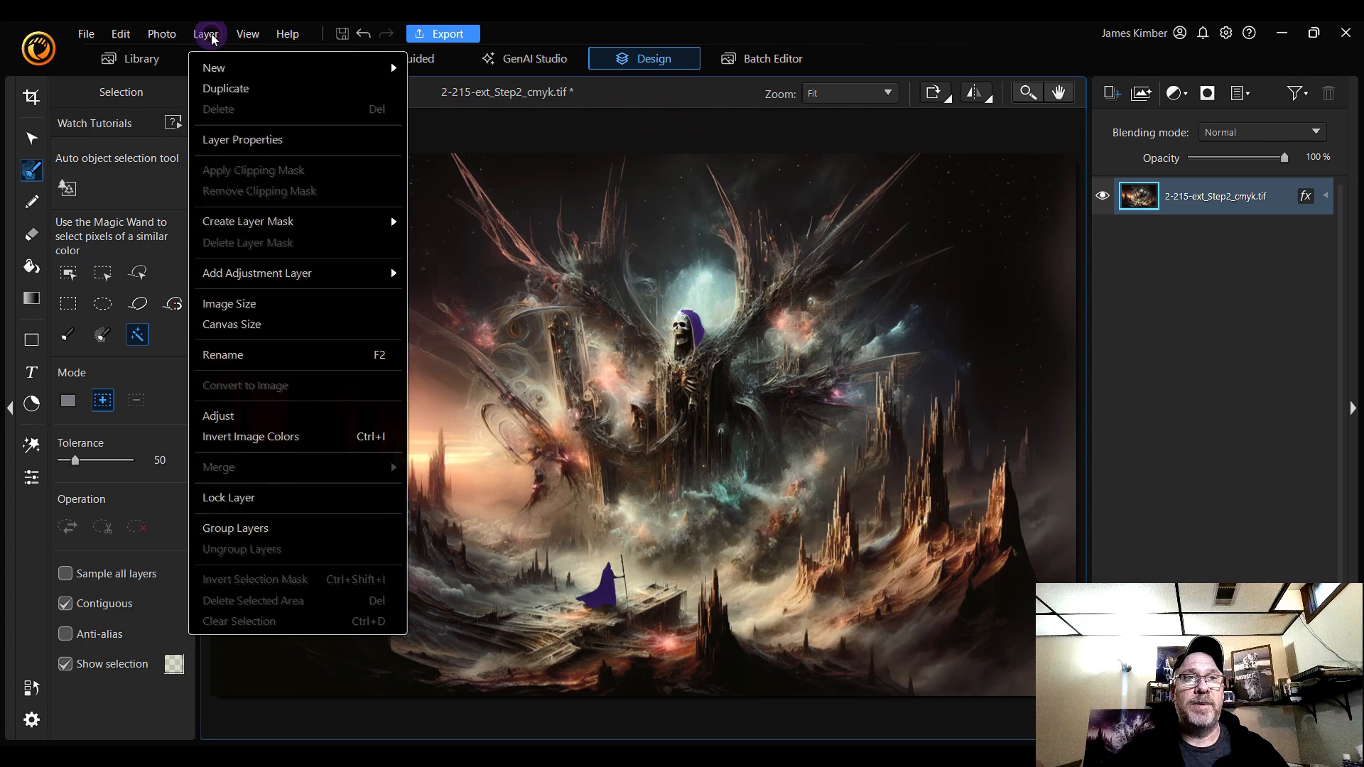
pyautogui.click(233, 89)
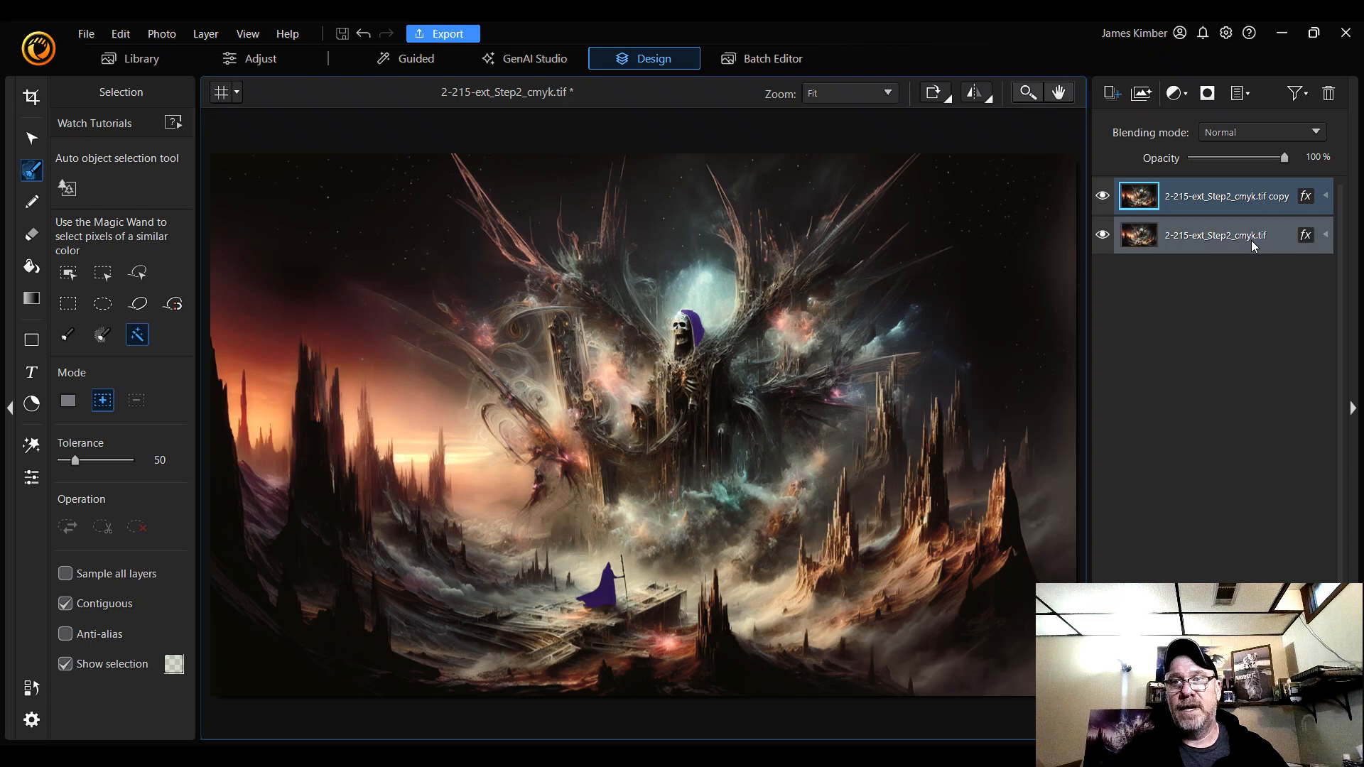
pyautogui.keyDown('ctrl'); pyautogui.click(1128, 239); pyautogui.keyUp('ctrl')
pyautogui.click(1102, 236)
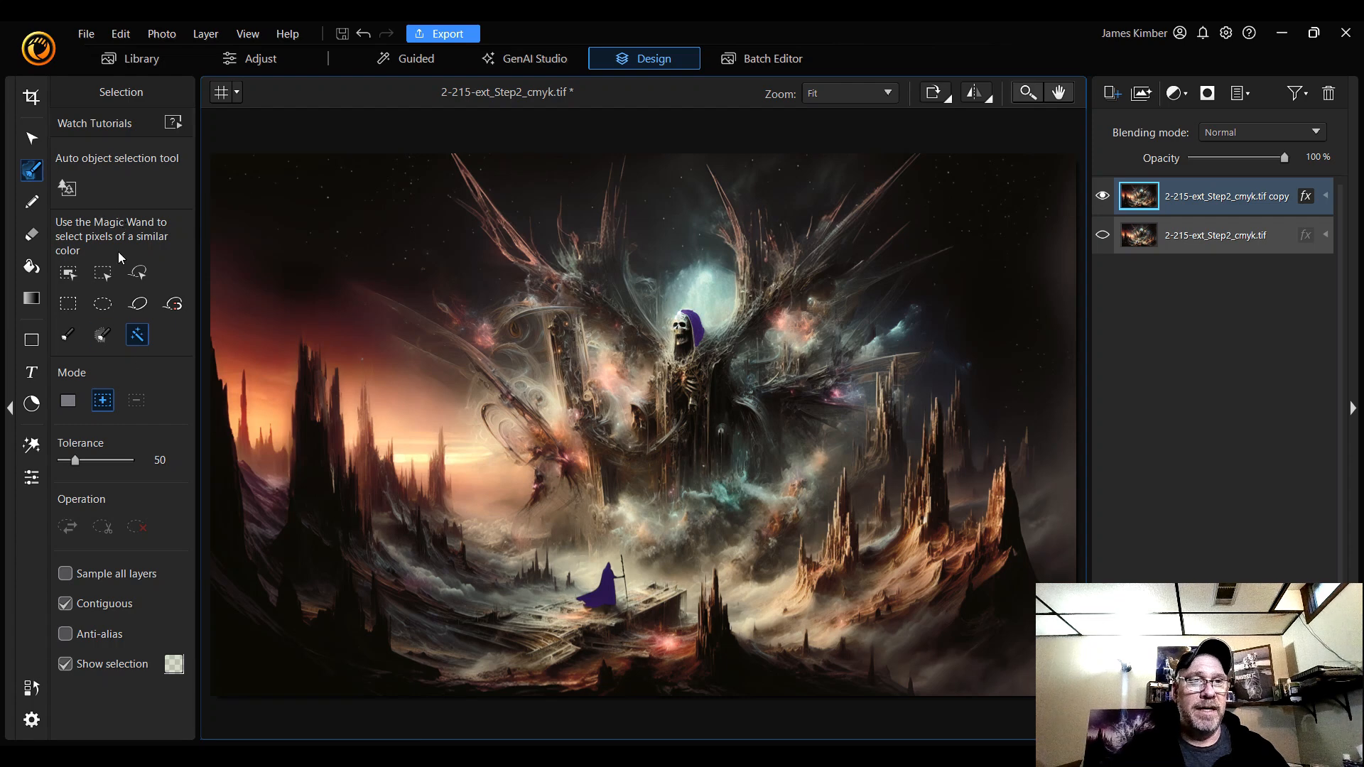
# - Try selecting the foreground, mist and dark spires with the Magic Wand at tolerance 50, and clear the selection
pyautogui.click(33, 139)
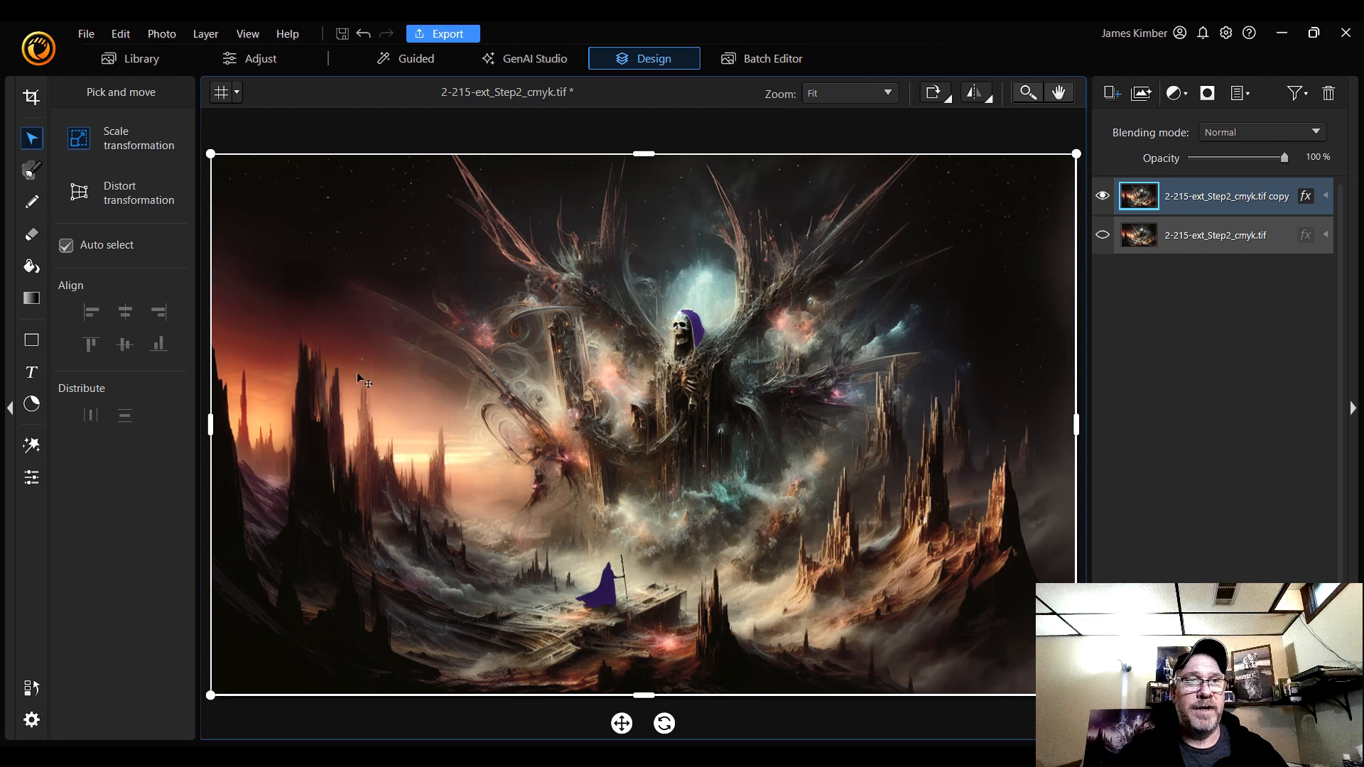
pyautogui.click(32, 172)
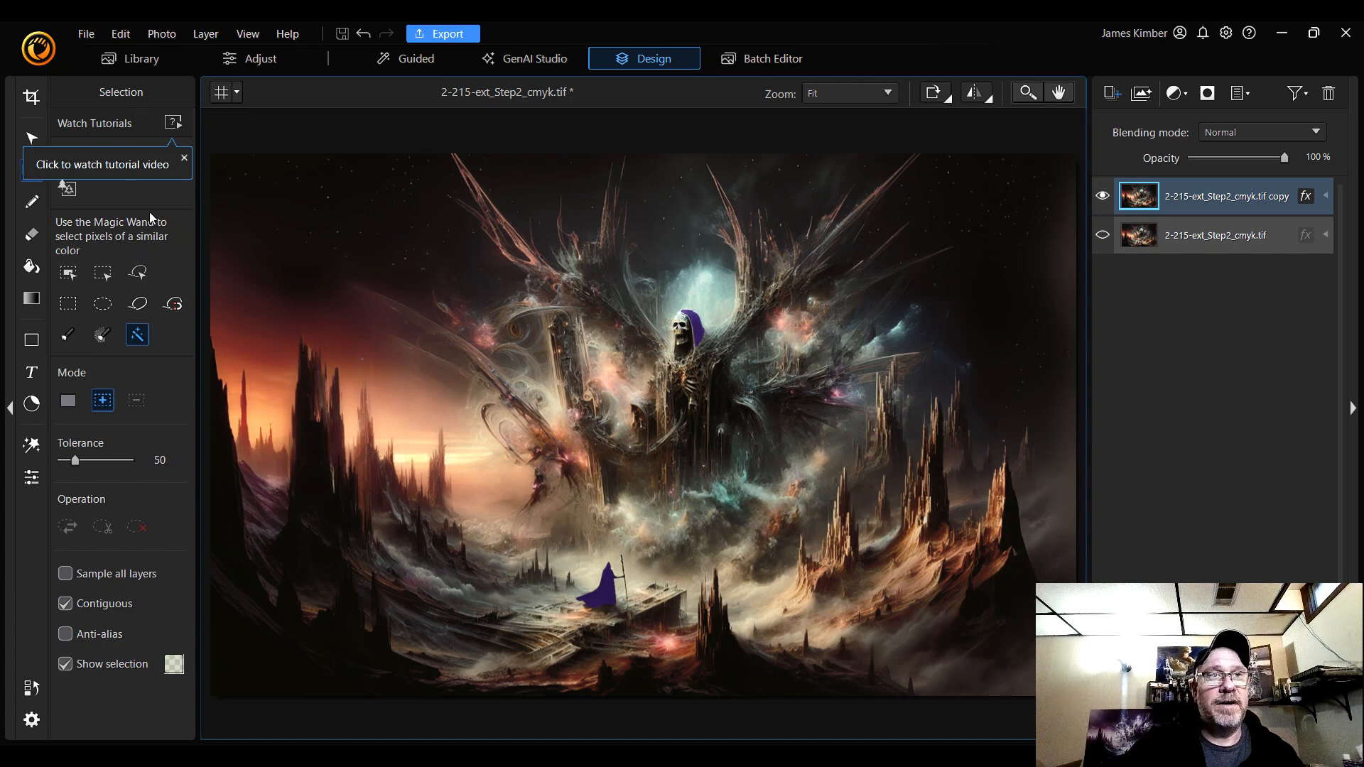
pyautogui.click(184, 158)
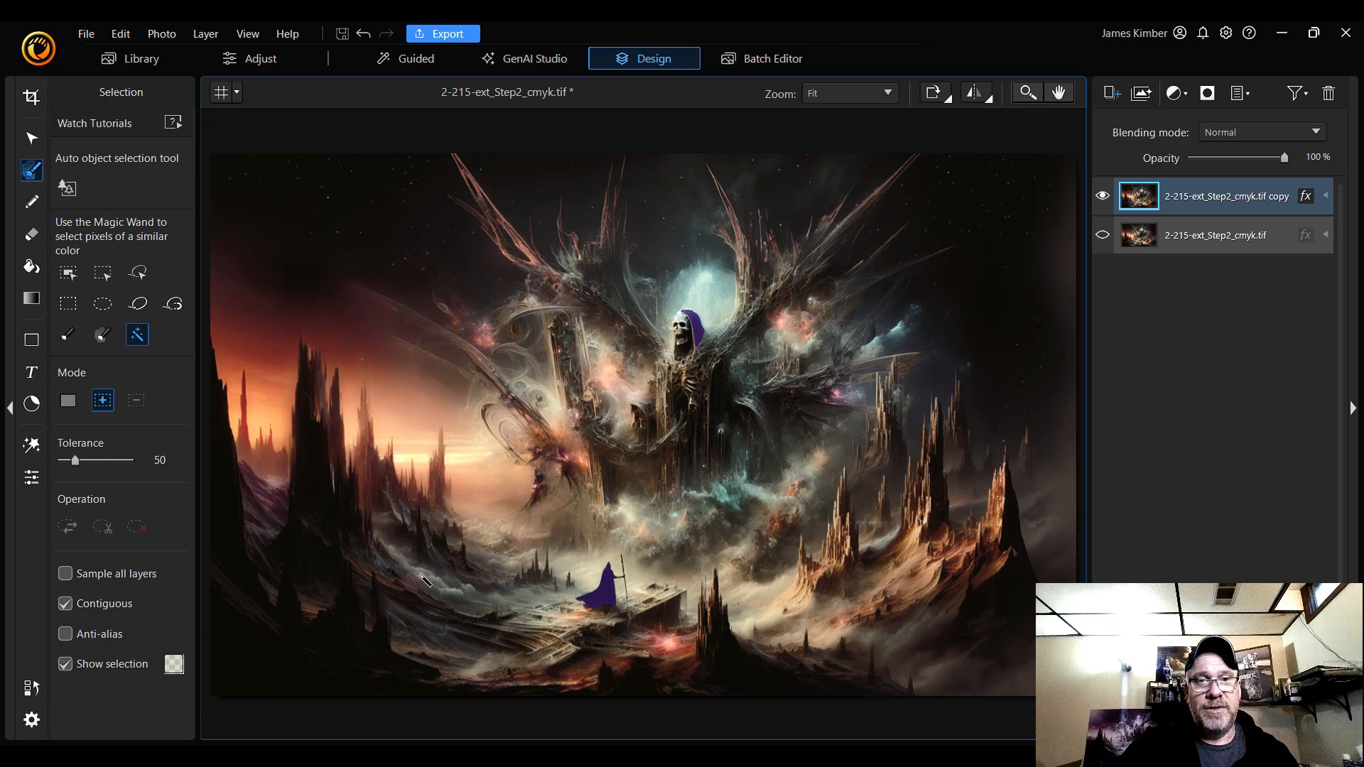
pyautogui.click(560, 662)
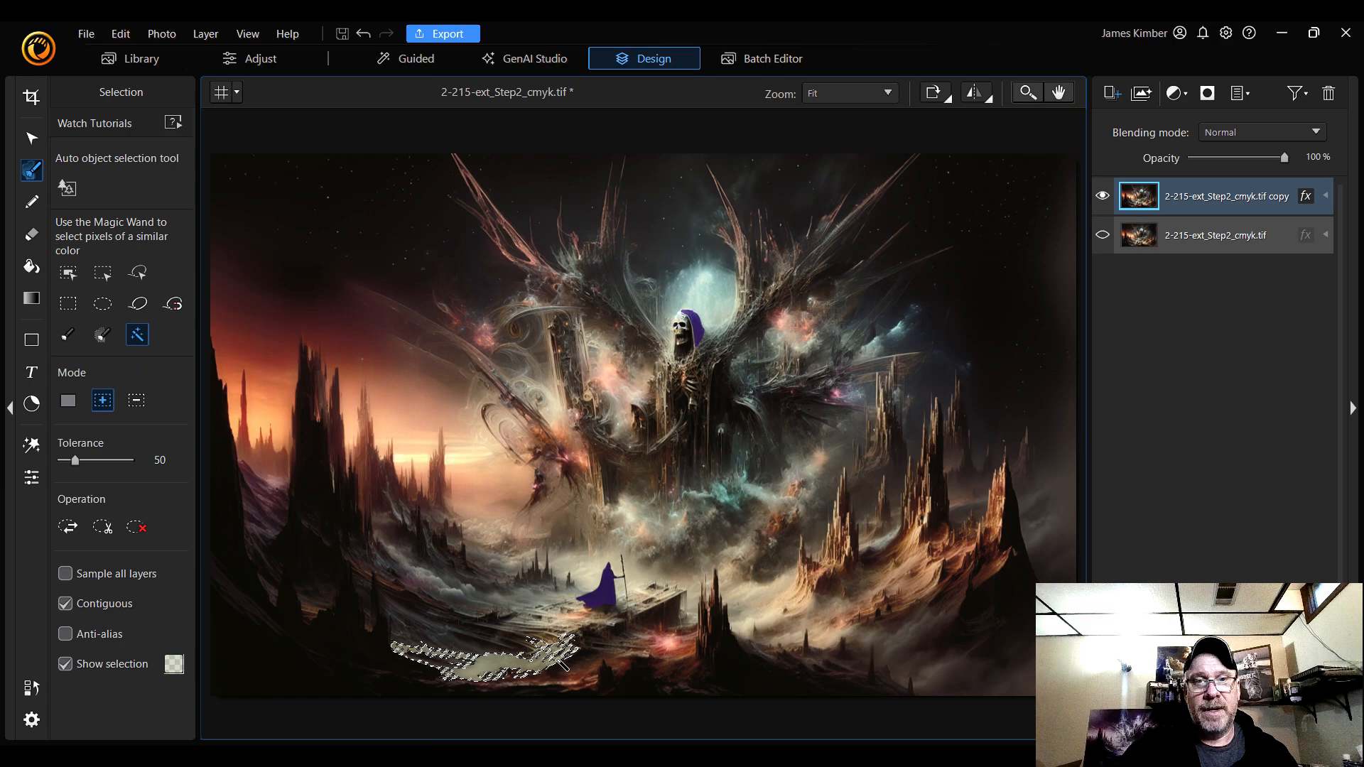
pyautogui.click(561, 625)
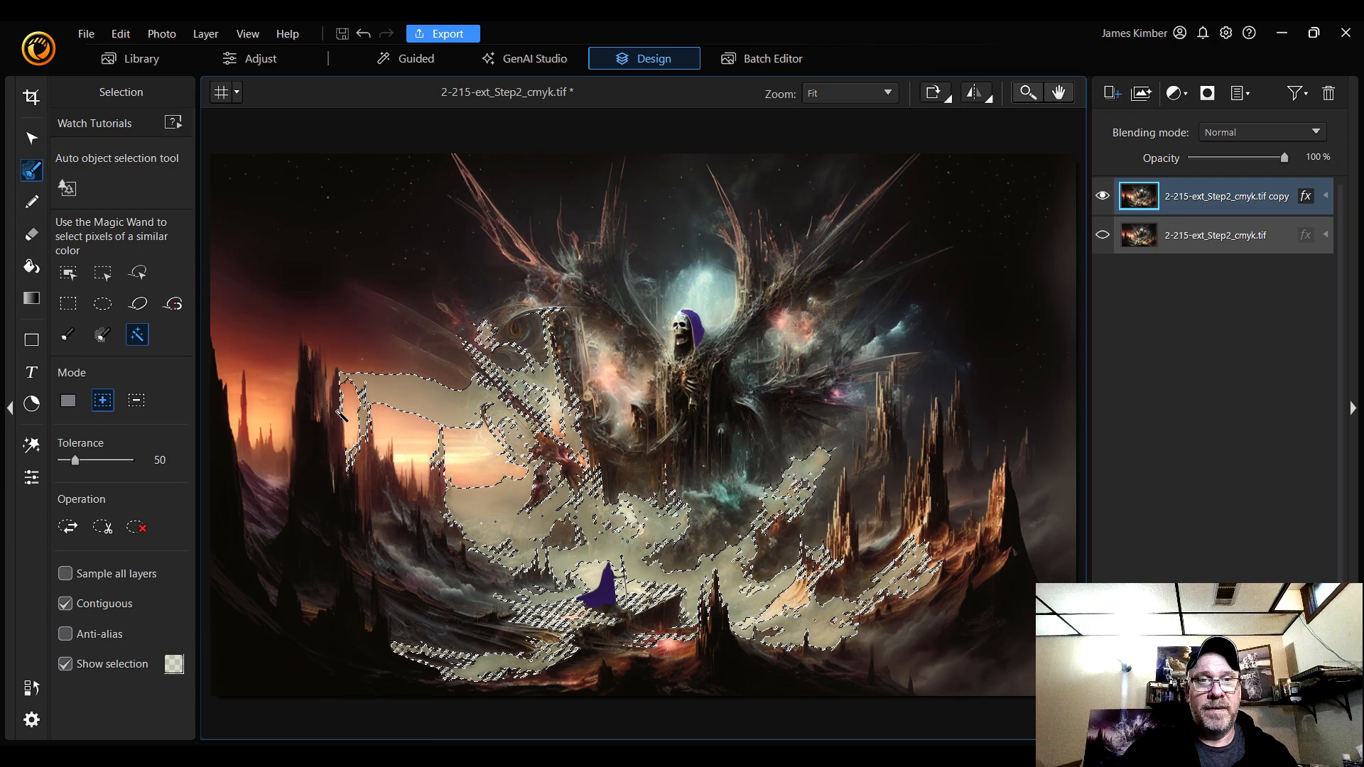
pyautogui.click(318, 413)
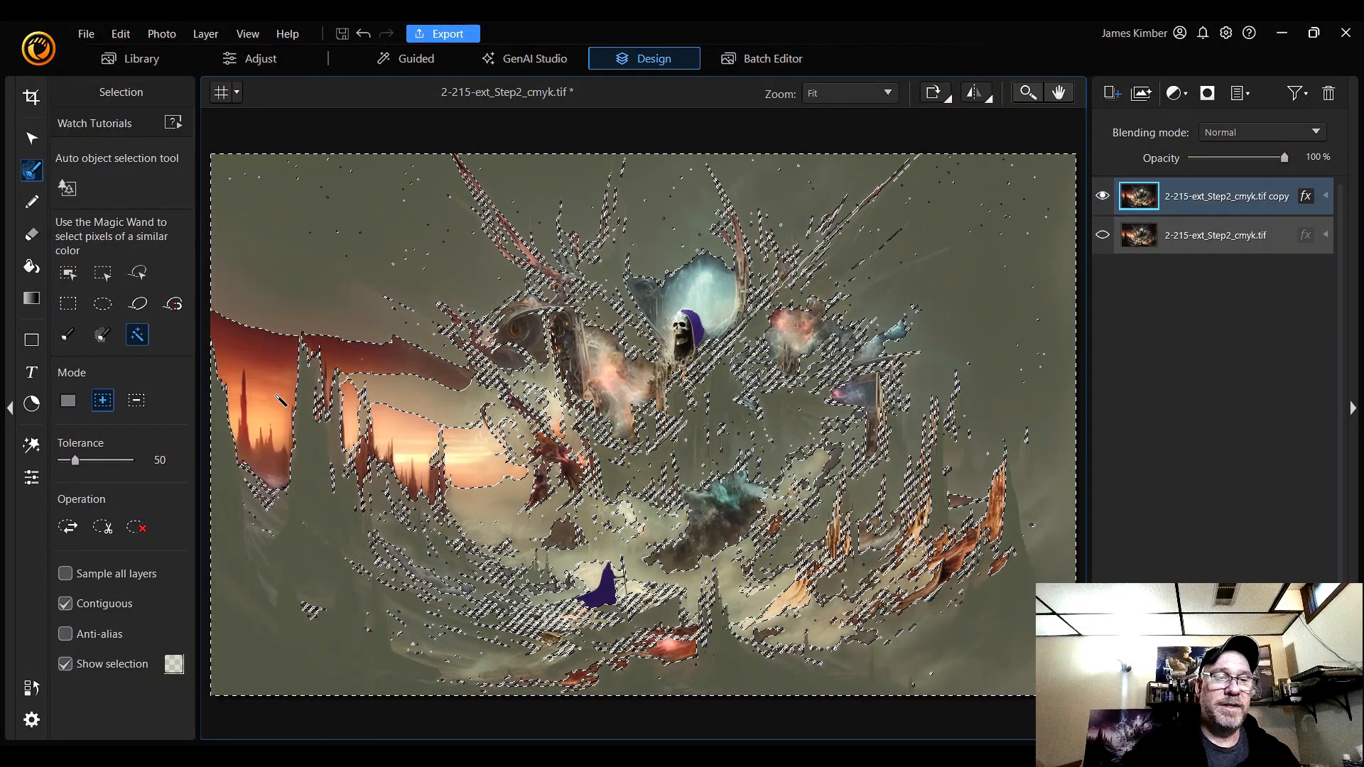
pyautogui.hotkey('ctrl', 'd')
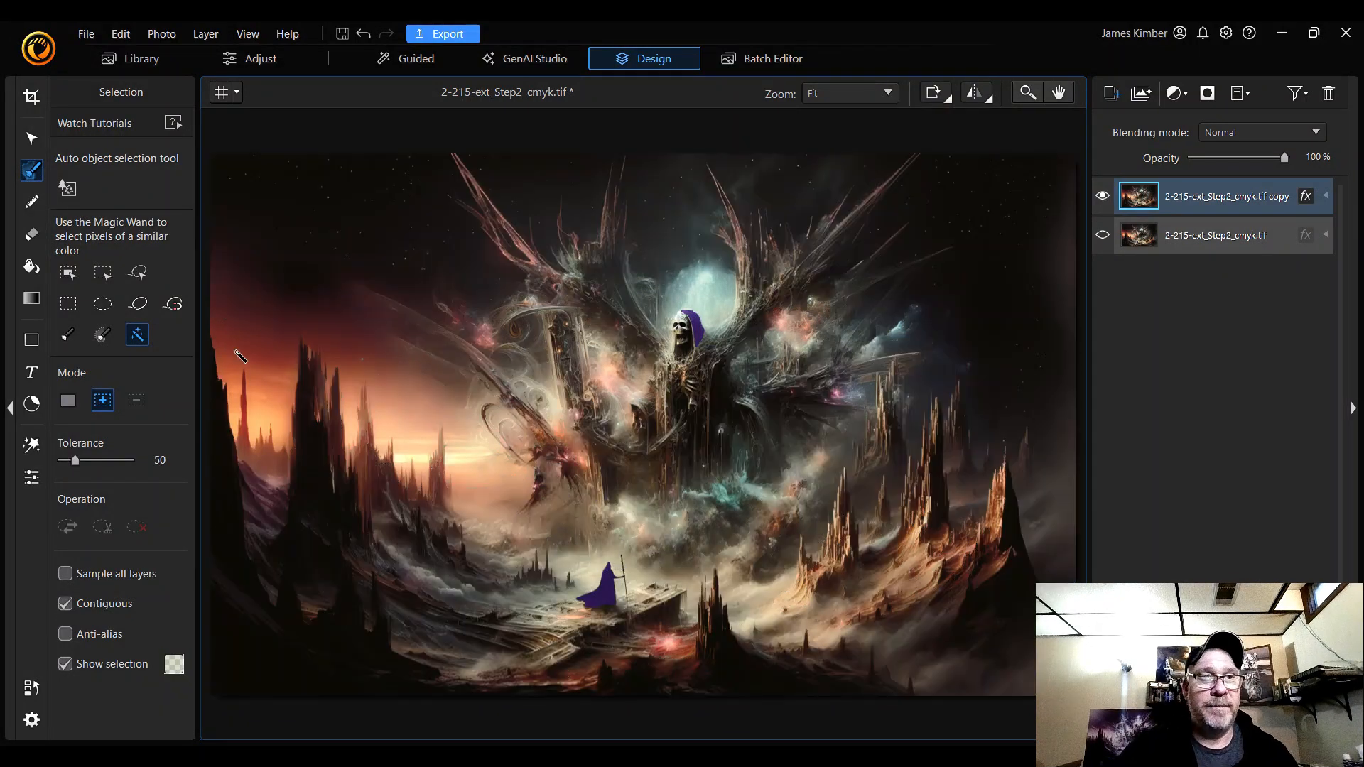
# - Try the smart brush selection at 136 px over the spires, glowing sky and mist, and clear the selection
pyautogui.click(103, 336)
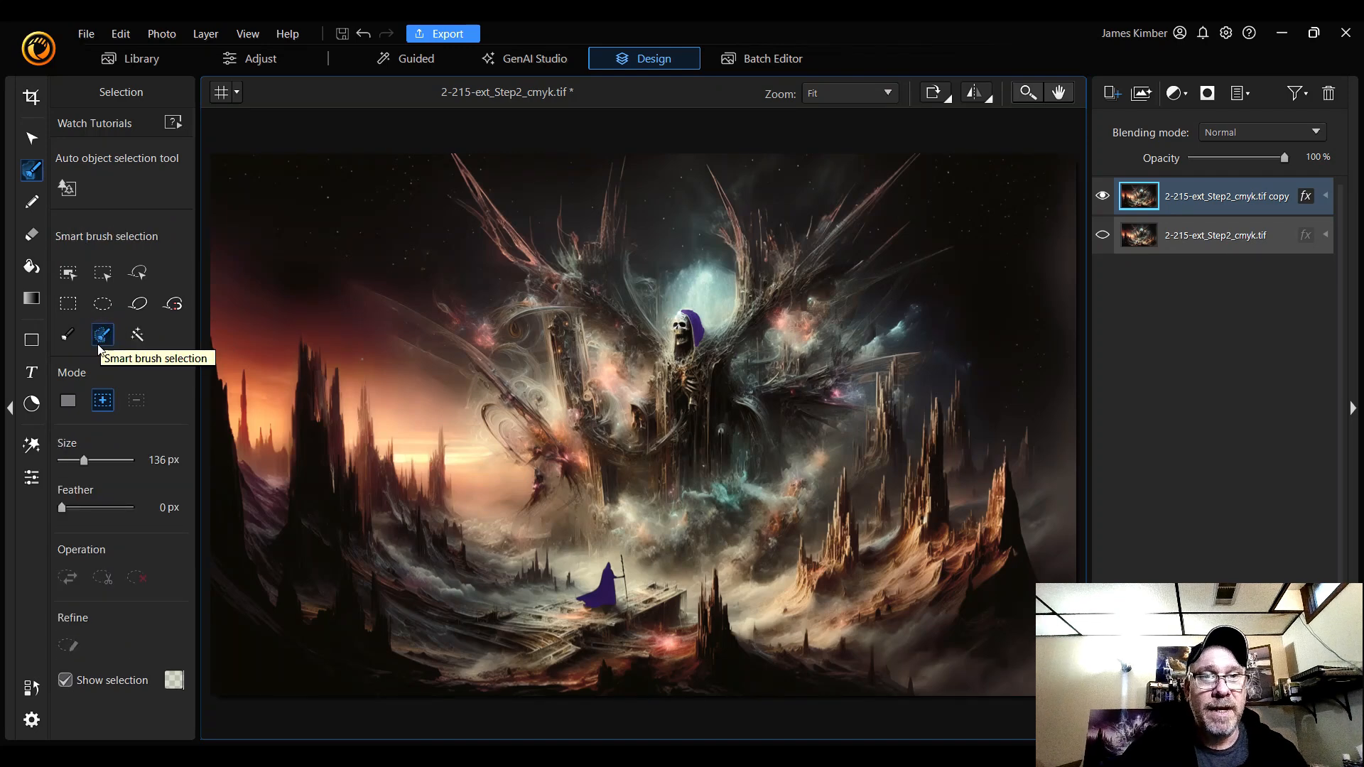
pyautogui.moveTo(299, 412)
pyautogui.mouseDown()
pyautogui.moveTo(305, 372)
pyautogui.moveTo(329, 462)
pyautogui.moveTo(436, 533)
pyautogui.moveTo(405, 518)
pyautogui.moveTo(415, 444)
pyautogui.mouseUp()
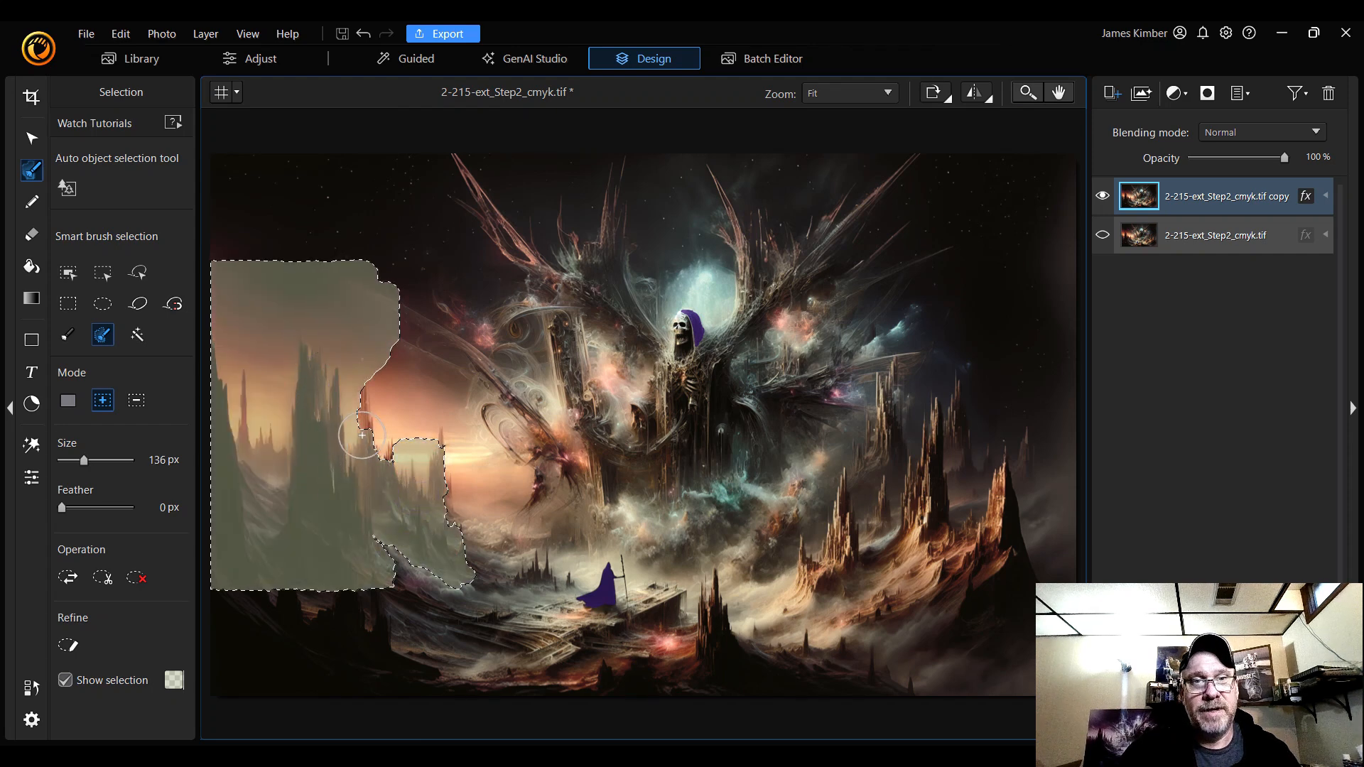
pyautogui.moveTo(372, 404)
pyautogui.mouseDown()
pyautogui.moveTo(439, 409)
pyautogui.moveTo(493, 529)
pyautogui.moveTo(508, 511)
pyautogui.moveTo(533, 561)
pyautogui.mouseUp()
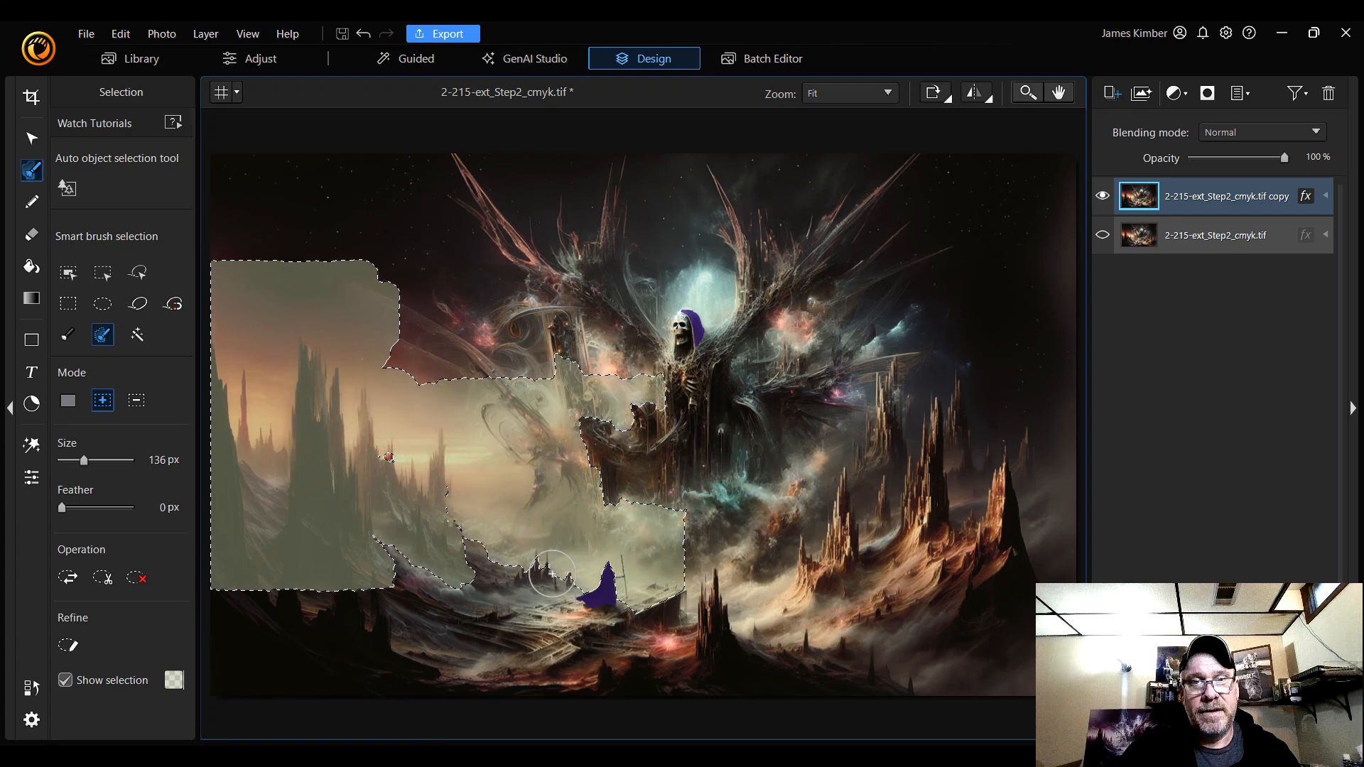
pyautogui.hotkey('ctrl', 'd')
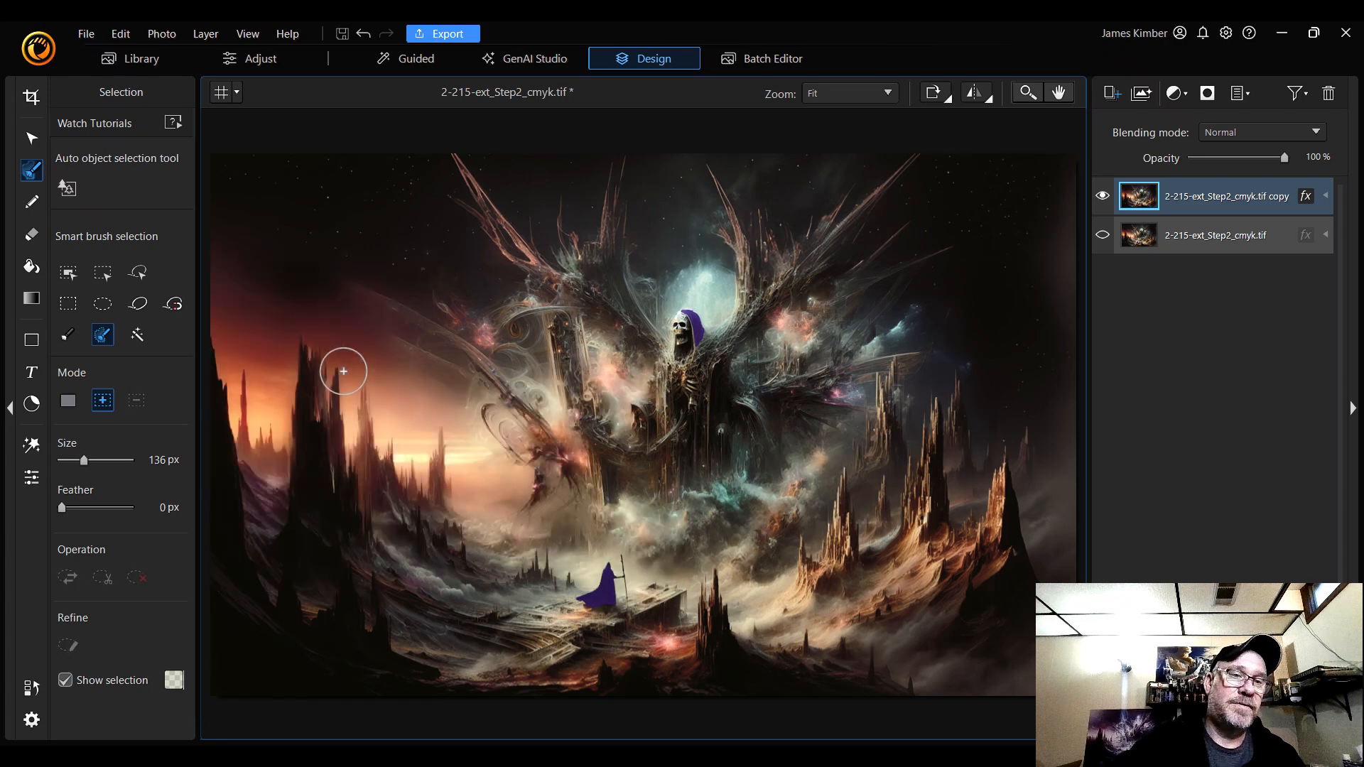
# - Select the foreground landscape and glowing sky with the manual selection brush at 136 px, and add the right-hand spires at 56 px
pyautogui.click(79, 337)
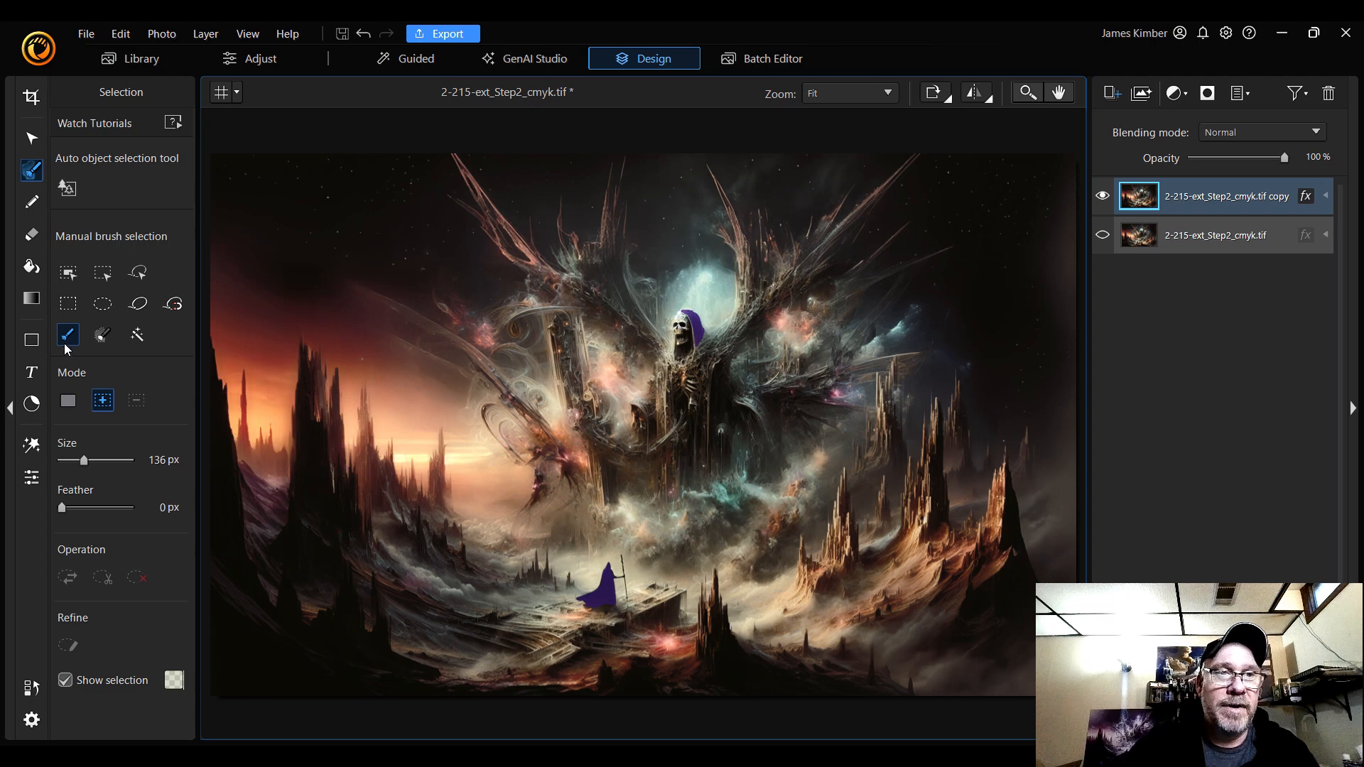
pyautogui.moveTo(224, 597)
pyautogui.mouseDown()
pyautogui.moveTo(225, 682)
pyautogui.moveTo(276, 697)
pyautogui.moveTo(873, 696)
pyautogui.moveTo(1036, 689)
pyautogui.moveTo(1055, 595)
pyautogui.moveTo(1049, 577)
pyautogui.moveTo(999, 573)
pyautogui.moveTo(932, 587)
pyautogui.moveTo(991, 528)
pyautogui.moveTo(980, 549)
pyautogui.moveTo(945, 558)
pyautogui.moveTo(920, 506)
pyautogui.moveTo(907, 547)
pyautogui.moveTo(845, 545)
pyautogui.moveTo(846, 523)
pyautogui.moveTo(833, 562)
pyautogui.moveTo(794, 599)
pyautogui.moveTo(703, 595)
pyautogui.moveTo(685, 611)
pyautogui.moveTo(638, 598)
pyautogui.moveTo(475, 522)
pyautogui.moveTo(395, 378)
pyautogui.moveTo(211, 268)
pyautogui.moveTo(203, 506)
pyautogui.moveTo(224, 602)
pyautogui.moveTo(249, 323)
pyautogui.moveTo(409, 455)
pyautogui.moveTo(448, 533)
pyautogui.moveTo(533, 574)
pyautogui.moveTo(653, 625)
pyautogui.moveTo(936, 590)
pyautogui.moveTo(1013, 618)
pyautogui.moveTo(1017, 650)
pyautogui.moveTo(938, 639)
pyautogui.moveTo(972, 665)
pyautogui.moveTo(920, 630)
pyautogui.moveTo(855, 639)
pyautogui.moveTo(812, 666)
pyautogui.moveTo(260, 657)
pyautogui.moveTo(278, 388)
pyautogui.moveTo(405, 490)
pyautogui.moveTo(512, 608)
pyautogui.moveTo(642, 654)
pyautogui.moveTo(390, 530)
pyautogui.moveTo(297, 462)
pyautogui.moveTo(451, 654)
pyautogui.moveTo(344, 564)
pyautogui.moveTo(320, 640)
pyautogui.moveTo(356, 621)
pyautogui.mouseUp()
pyautogui.moveTo(548, 572); pyautogui.dragTo(473, 471)
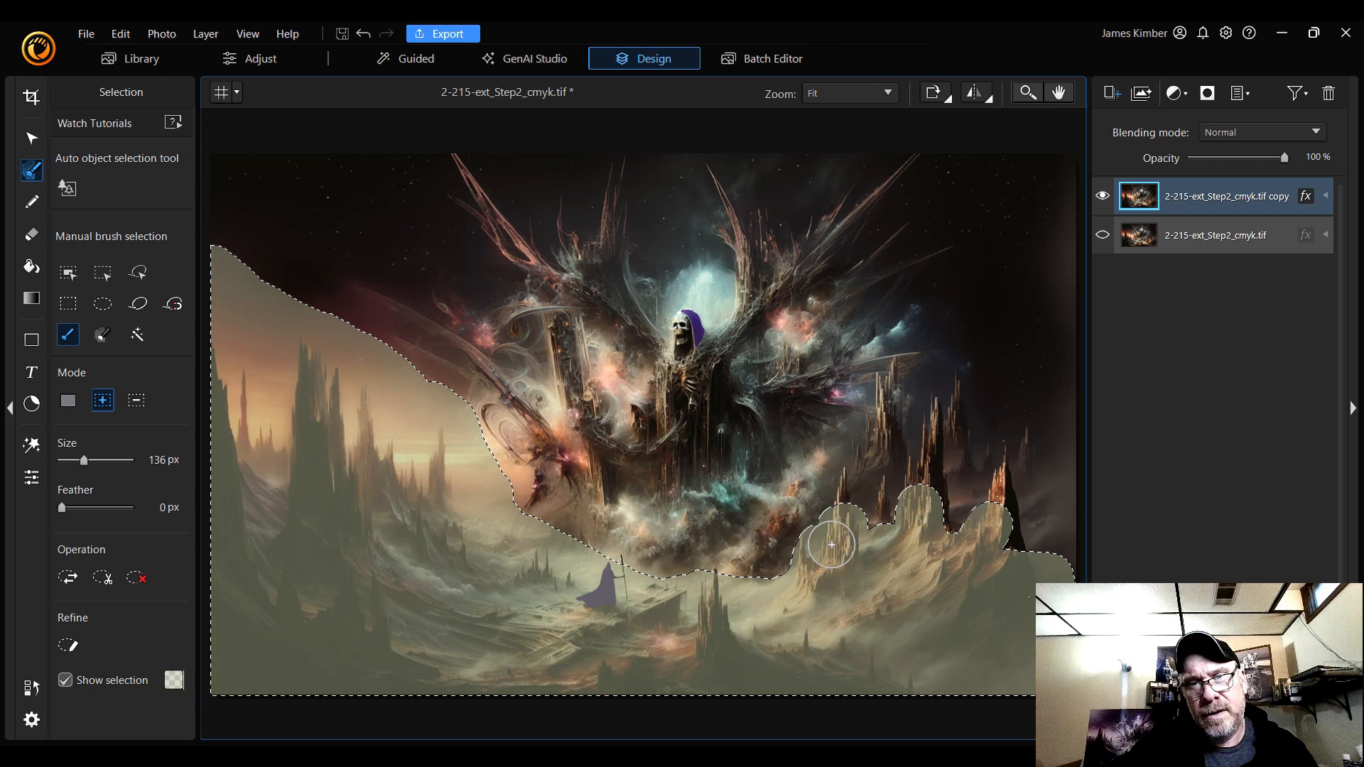
pyautogui.moveTo(851, 499)
pyautogui.mouseDown()
pyautogui.moveTo(900, 539)
pyautogui.moveTo(933, 470)
pyautogui.moveTo(934, 409)
pyautogui.moveTo(941, 538)
pyautogui.moveTo(962, 545)
pyautogui.moveTo(979, 526)
pyautogui.moveTo(998, 465)
pyautogui.moveTo(1016, 559)
pyautogui.moveTo(1039, 593)
pyautogui.moveTo(1063, 589)
pyautogui.moveTo(1065, 465)
pyautogui.moveTo(1023, 512)
pyautogui.moveTo(1025, 482)
pyautogui.mouseUp()
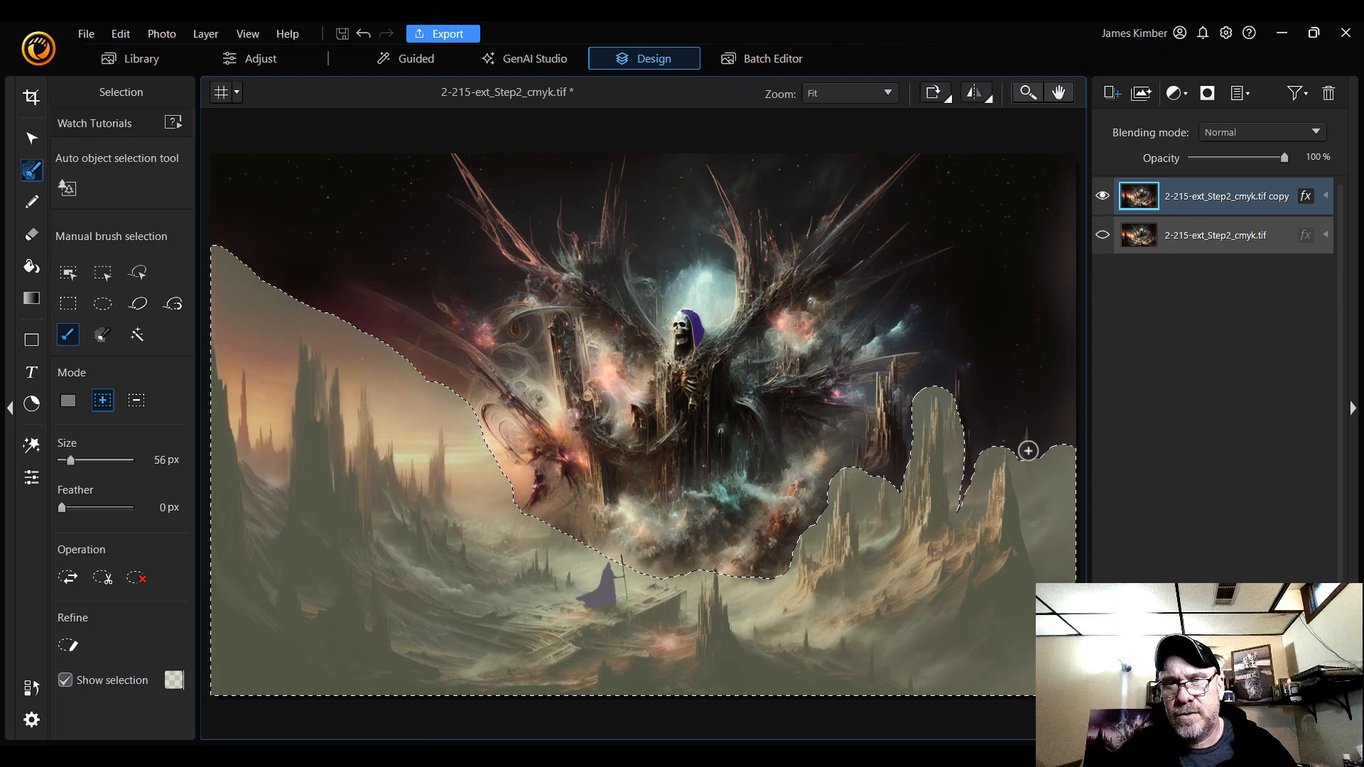
# - Subtract the dark sky between and around the right-hand spires from the selection with the 56 px manual selection brush
pyautogui.press('alt')
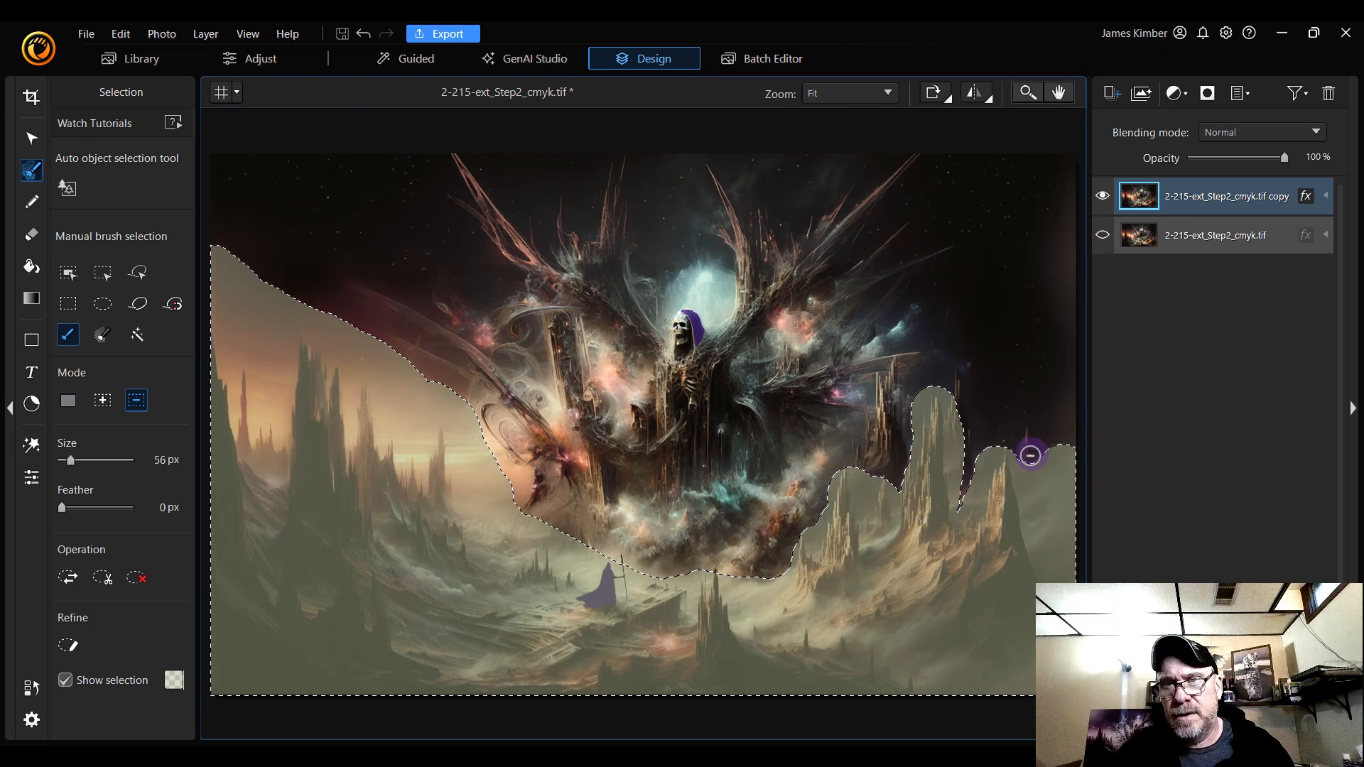
pyautogui.click(1030, 455)
pyautogui.moveTo(1033, 464); pyautogui.dragTo(1033, 472)
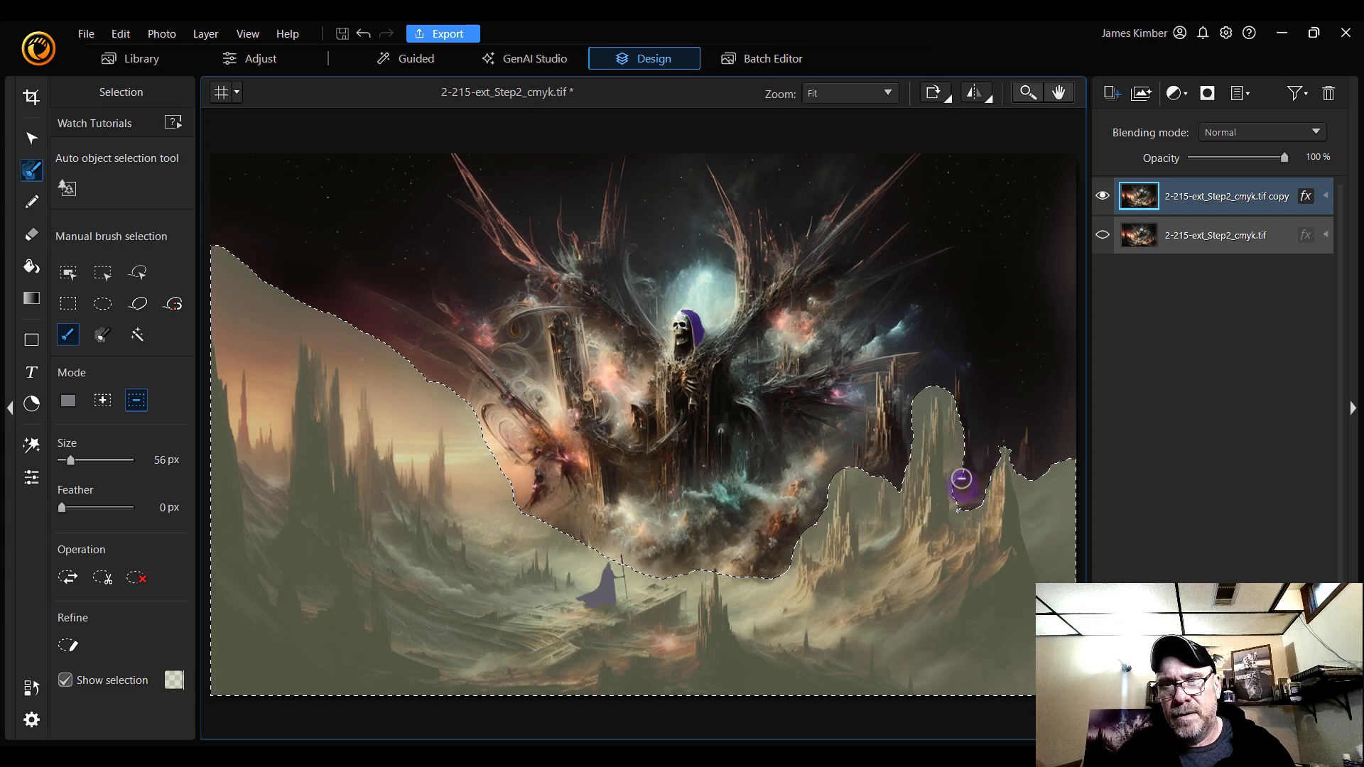
pyautogui.moveTo(959, 457); pyautogui.dragTo(953, 406)
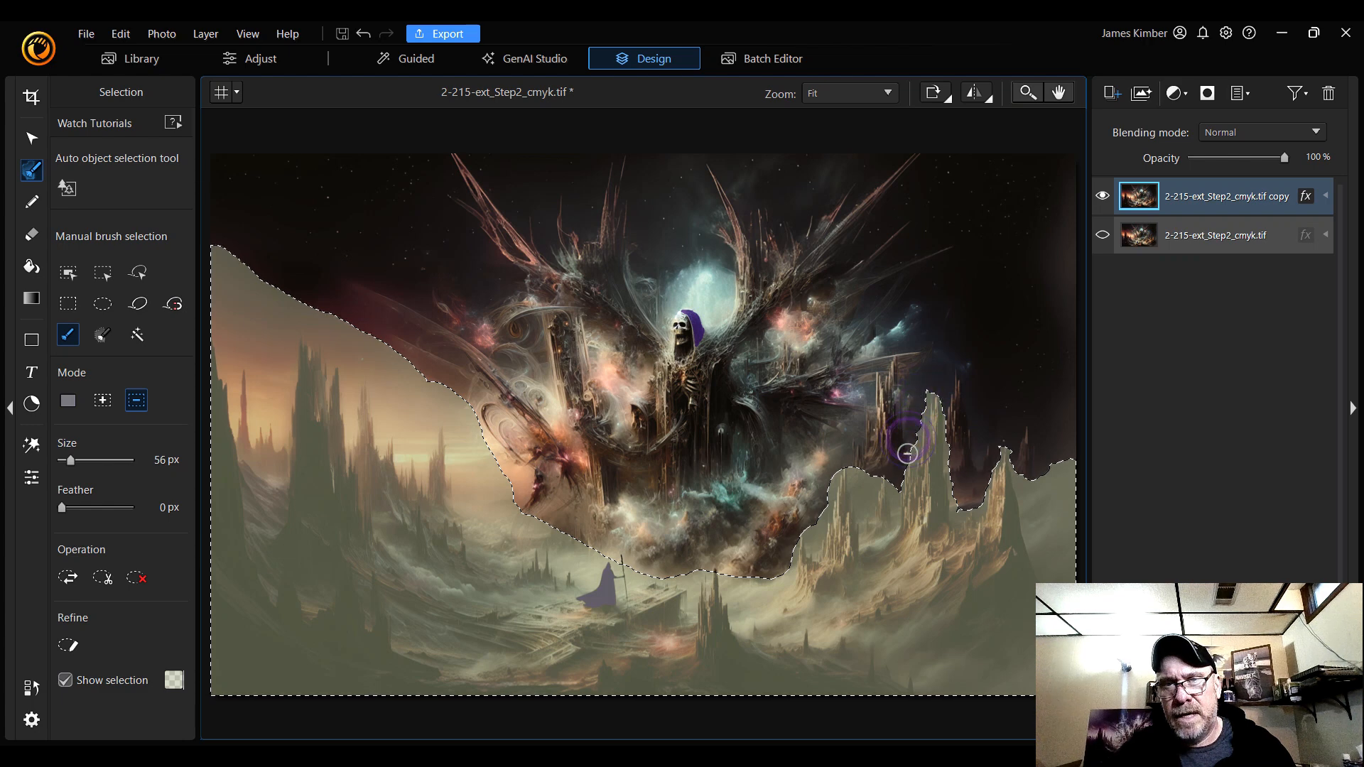
pyautogui.moveTo(903, 464); pyautogui.dragTo(899, 469)
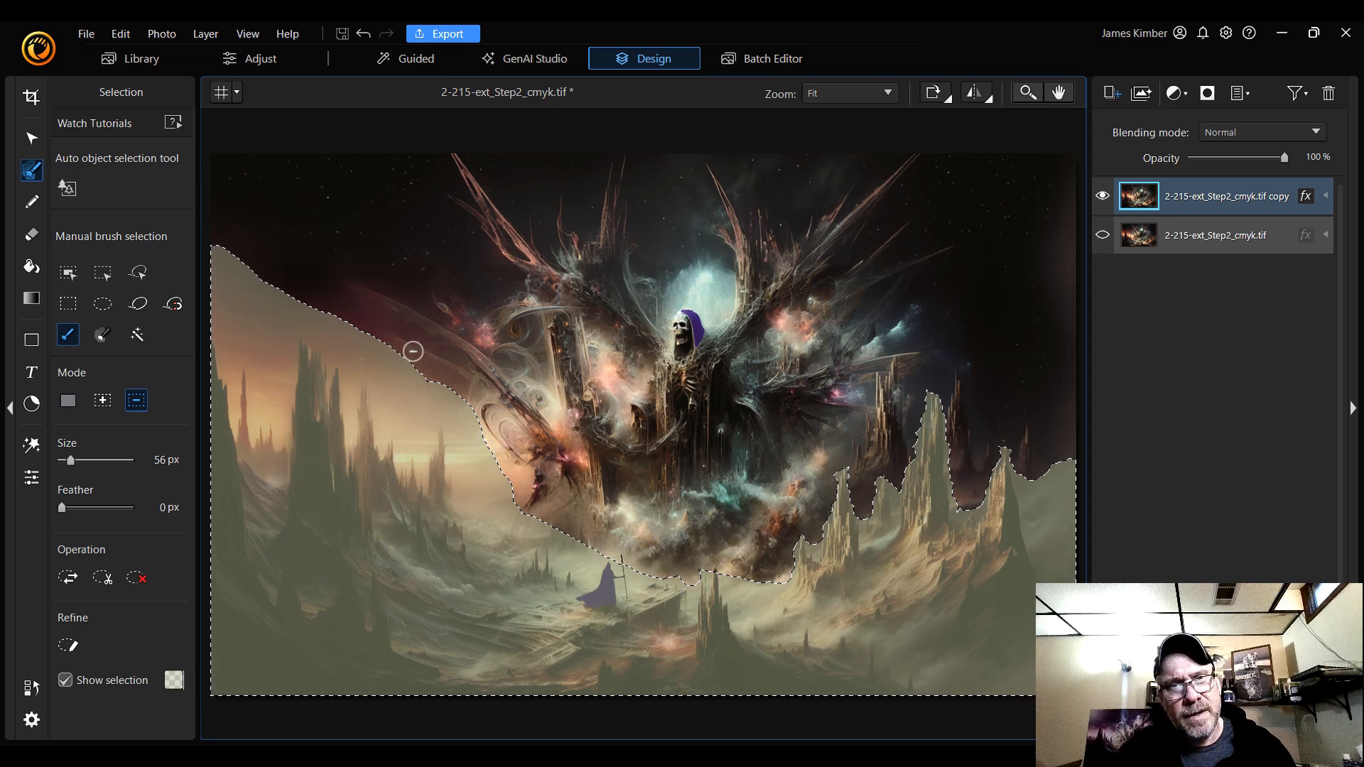
pyautogui.press('alt')
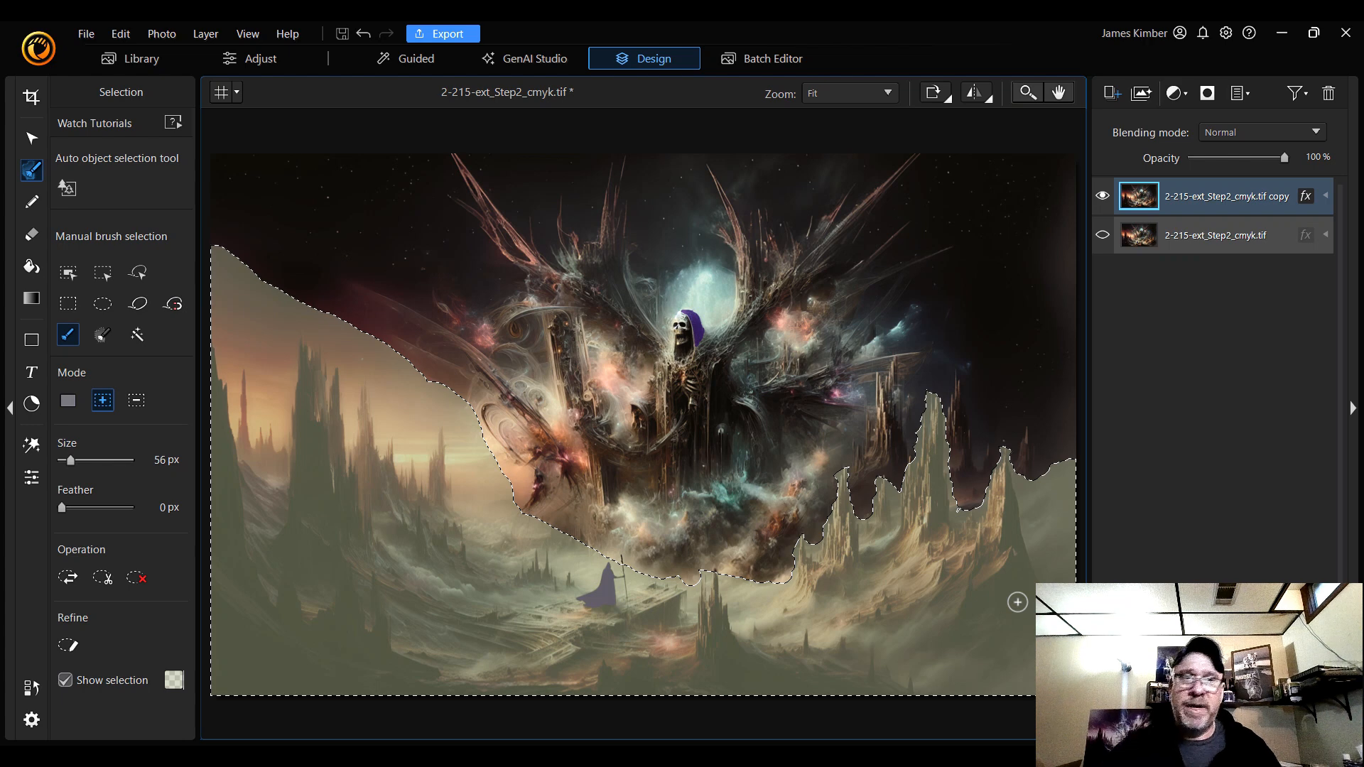
# - Invert the foreground selection and revert it while toggling both layers' visibility, then clear the selection with the original layer hidden
pyautogui.click(68, 578)
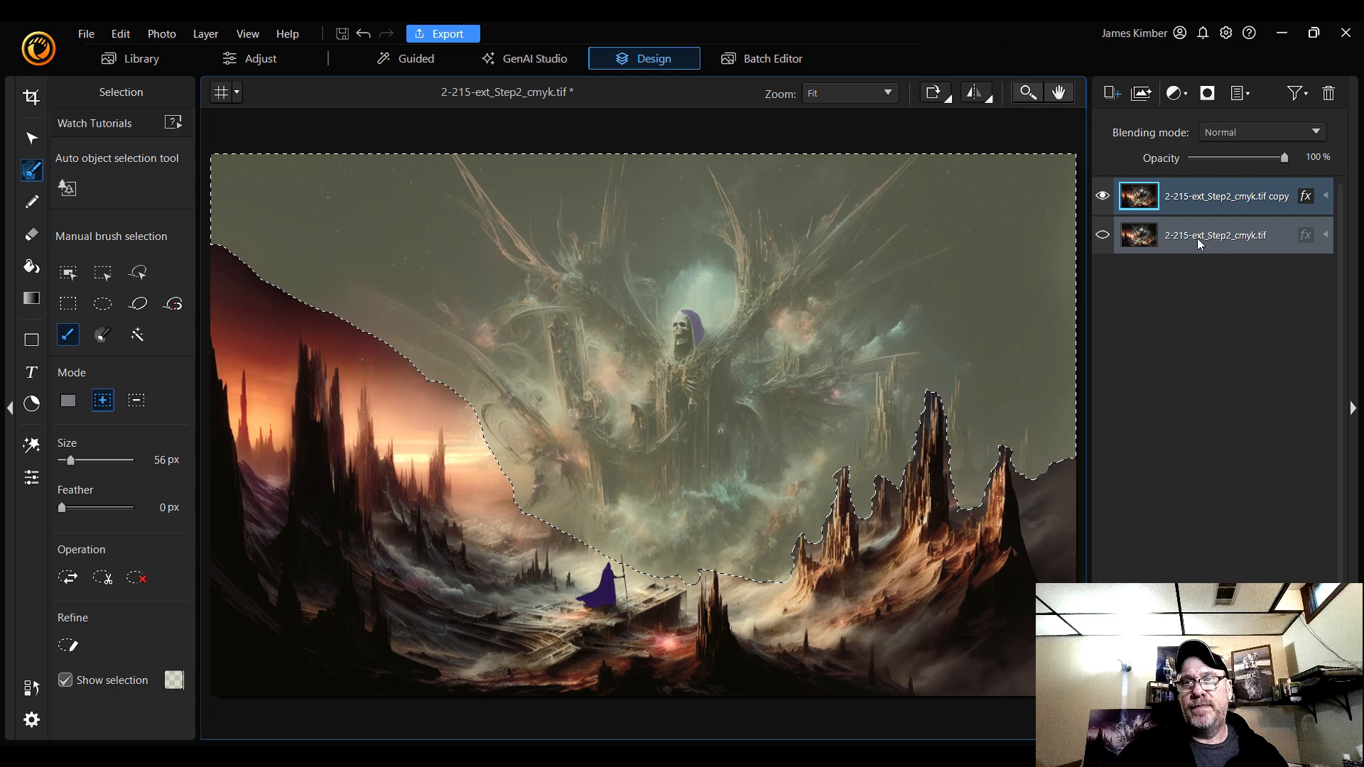
pyautogui.click(1104, 237)
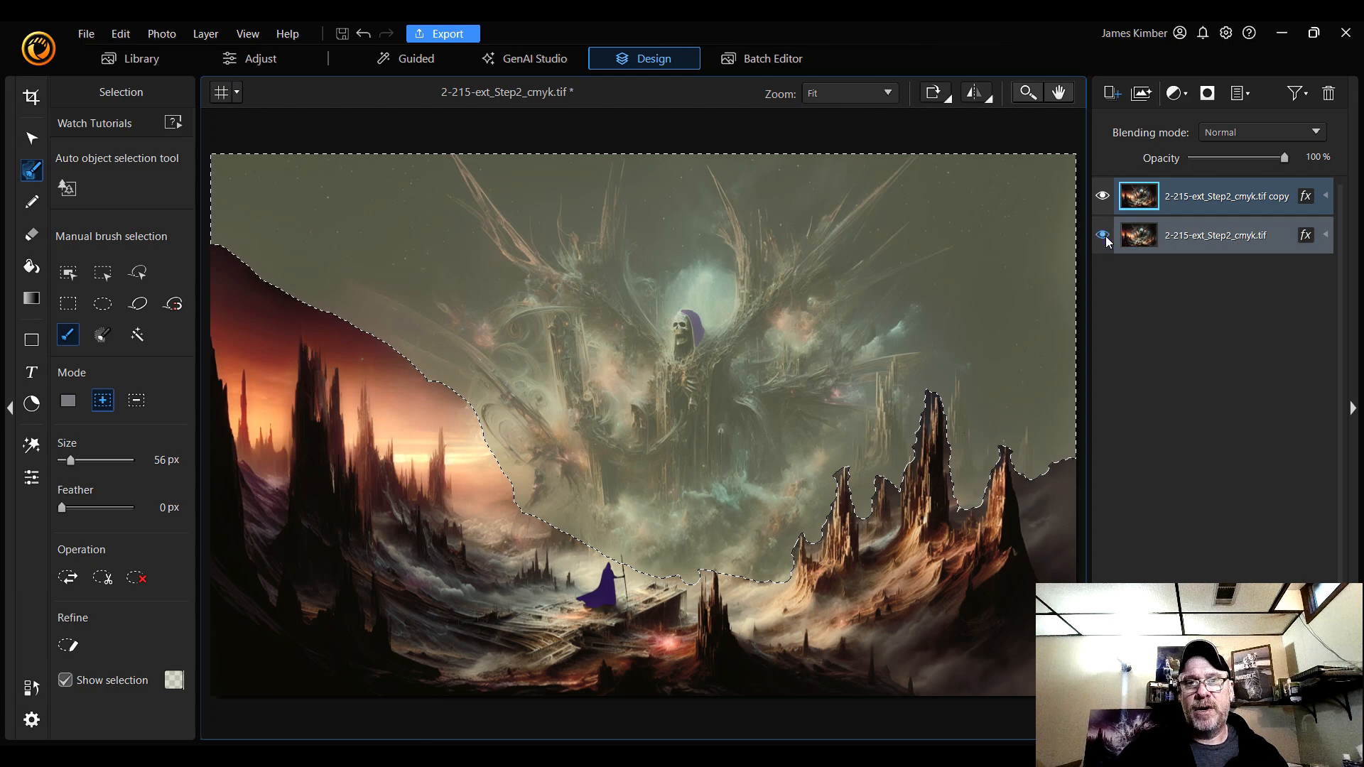
pyautogui.click(1103, 197)
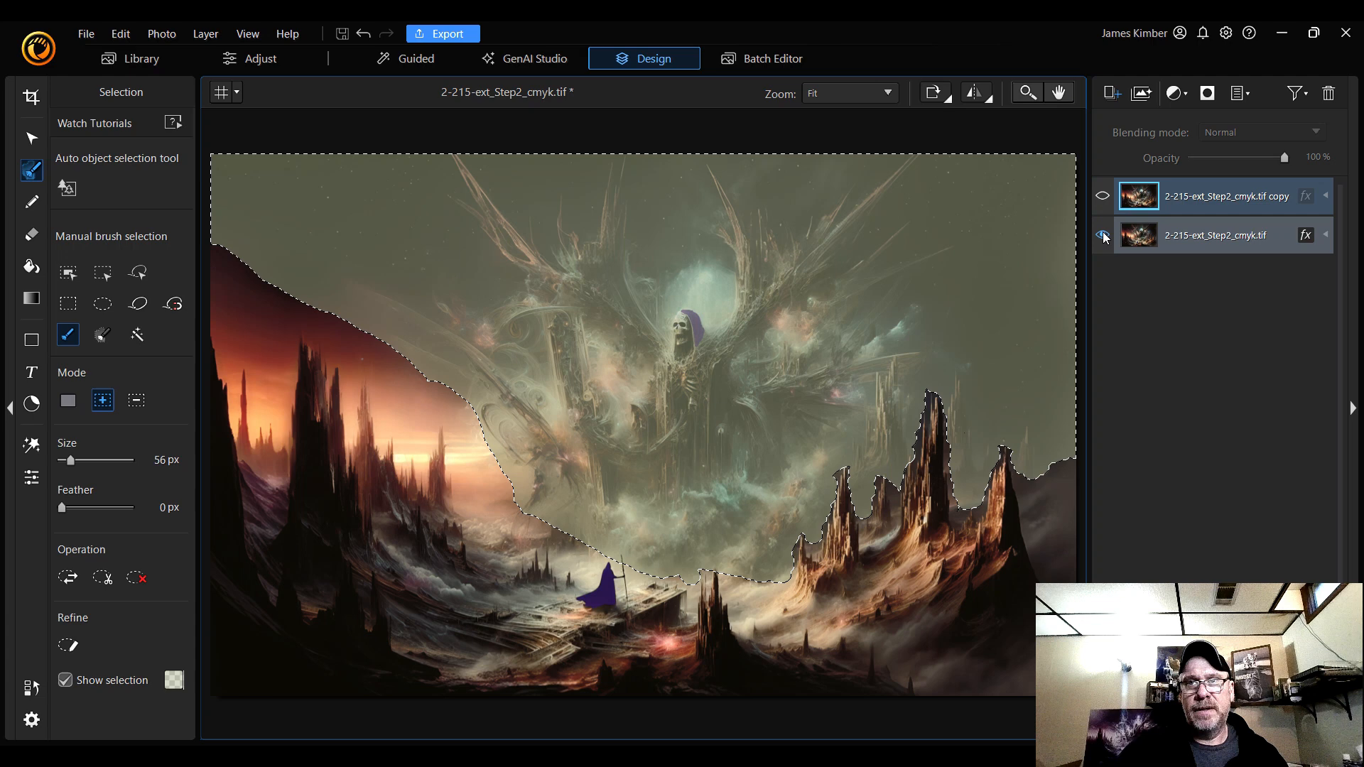
pyautogui.click(1103, 197)
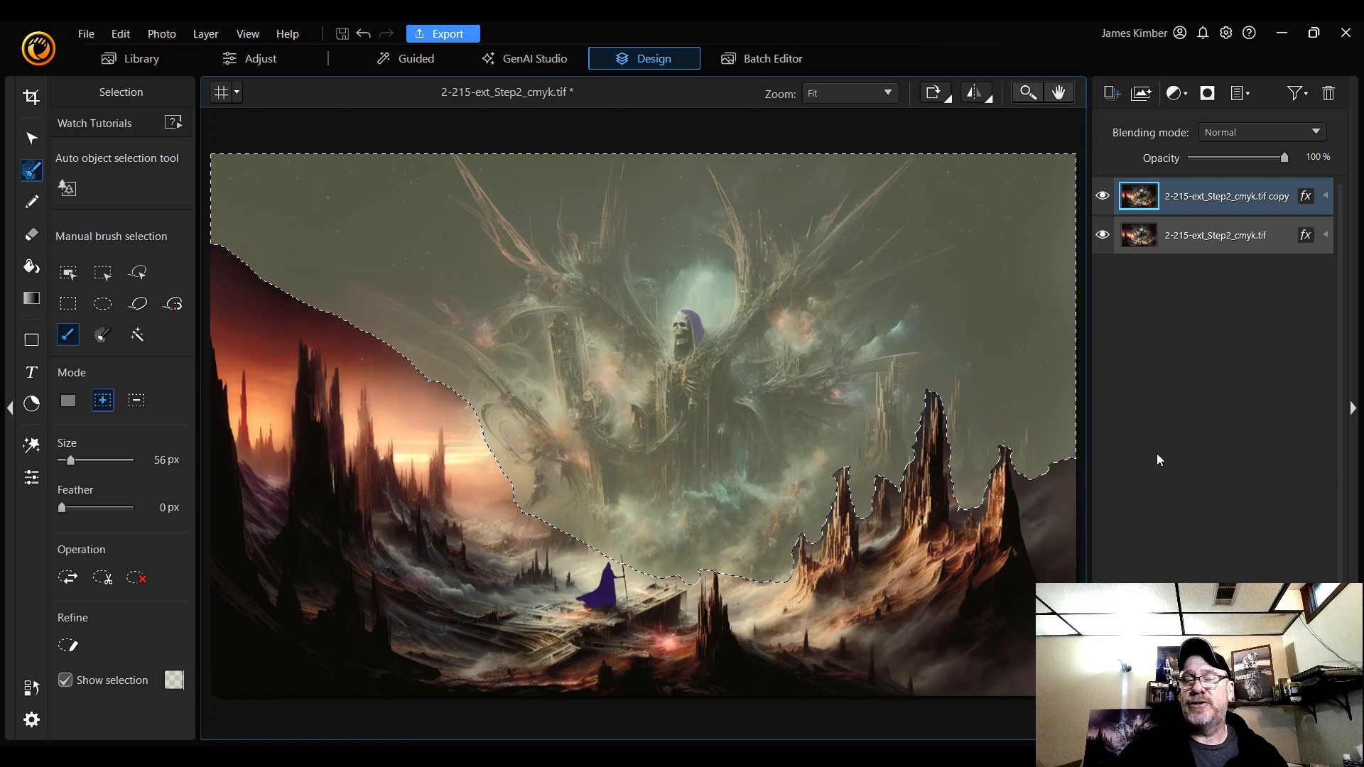
pyautogui.click(67, 576)
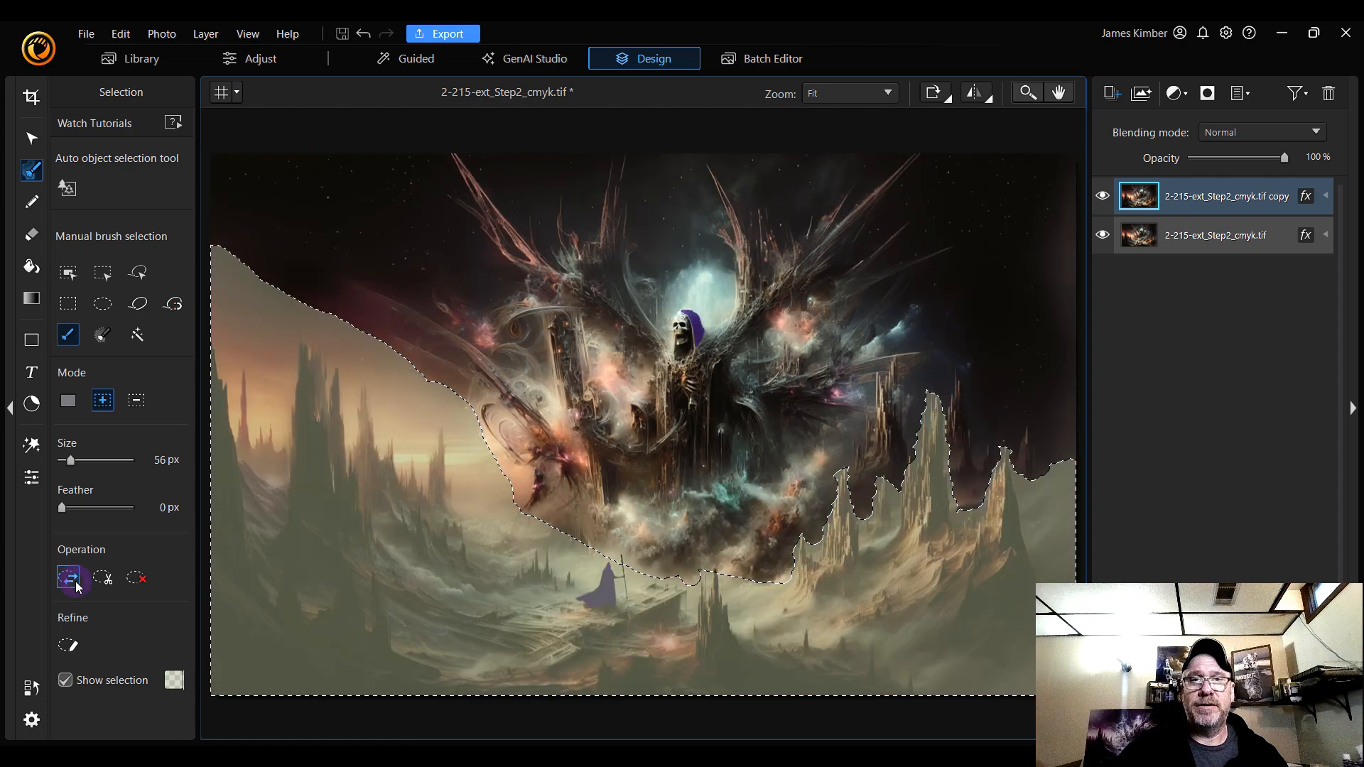
pyautogui.click(1103, 235)
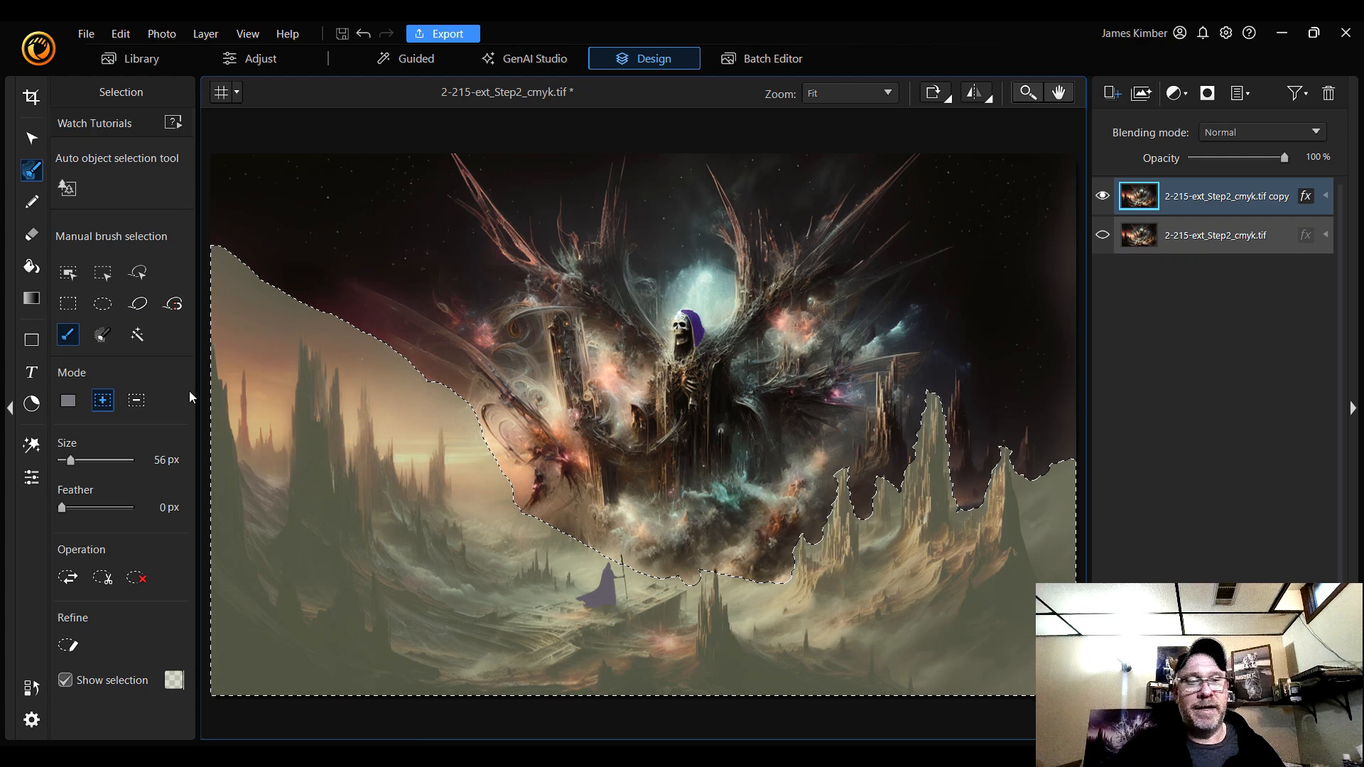
pyautogui.hotkey('ctrl', 'd')
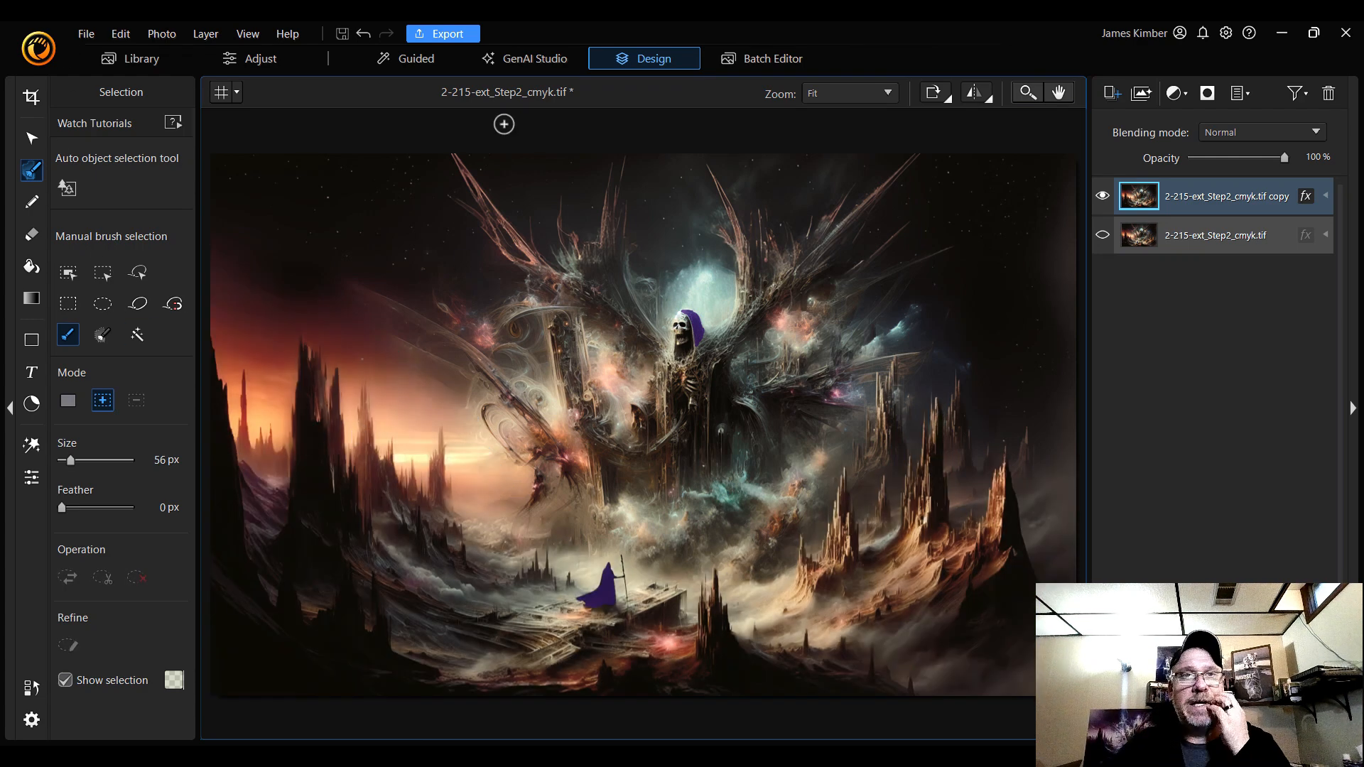
# - Add a white (FFFFFF) solid color layer and place it beneath the 2-215-ext_Step2_cmyk.tif copy layer
pyautogui.click(207, 35)
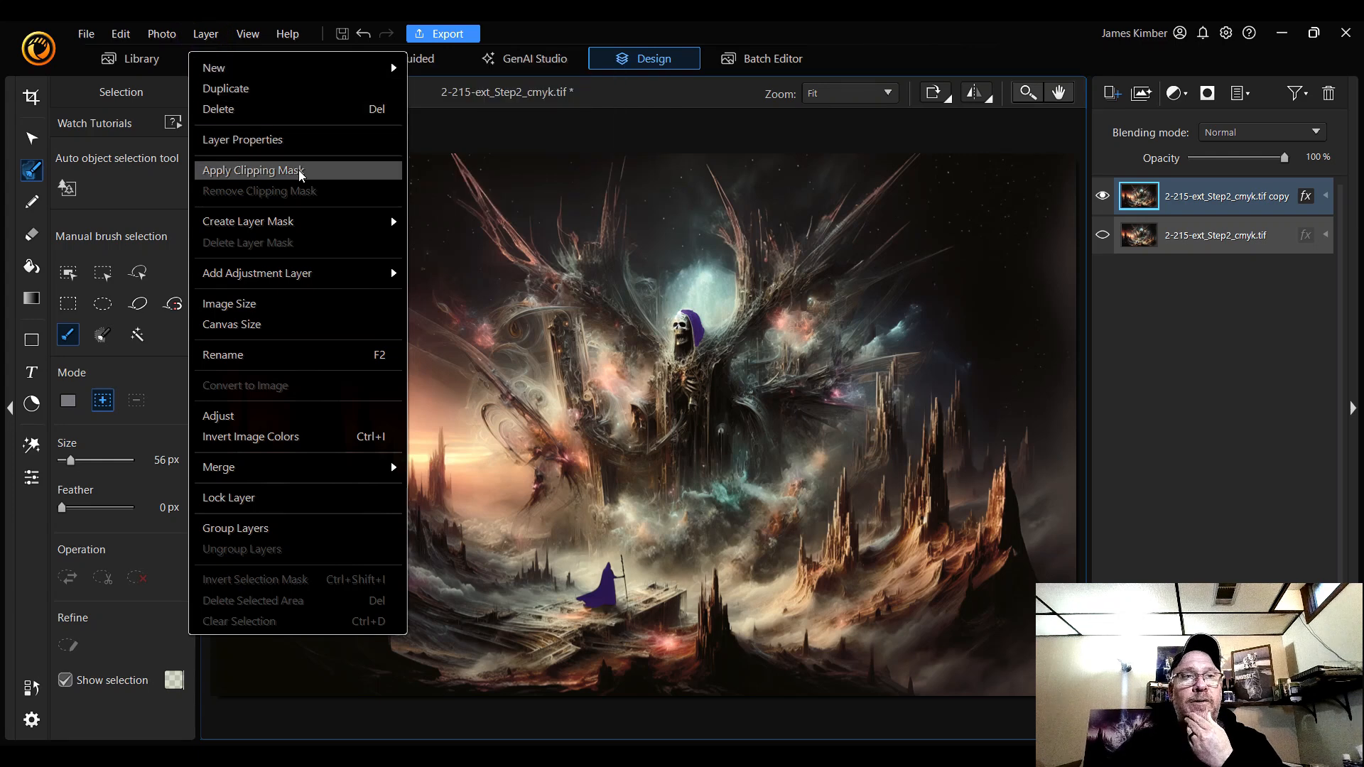
pyautogui.moveTo(339, 69)
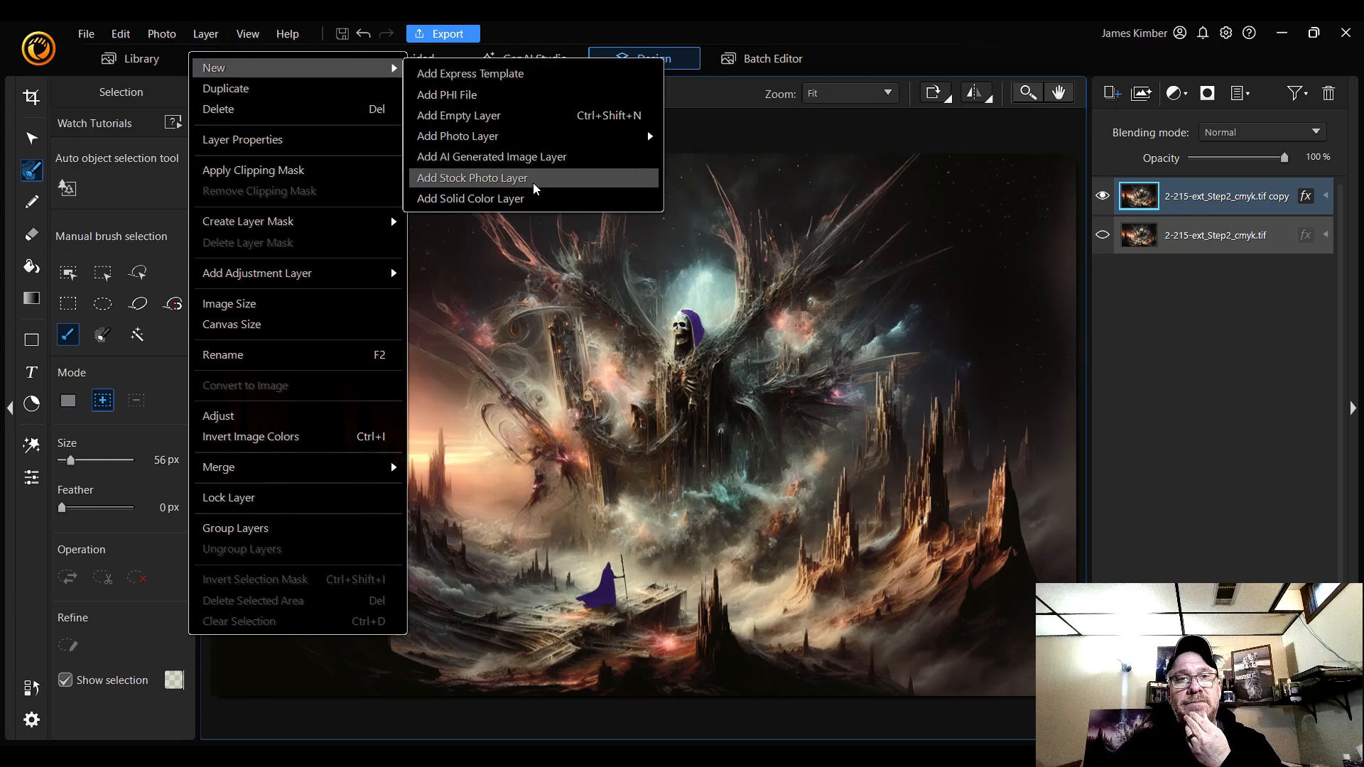
pyautogui.click(540, 198)
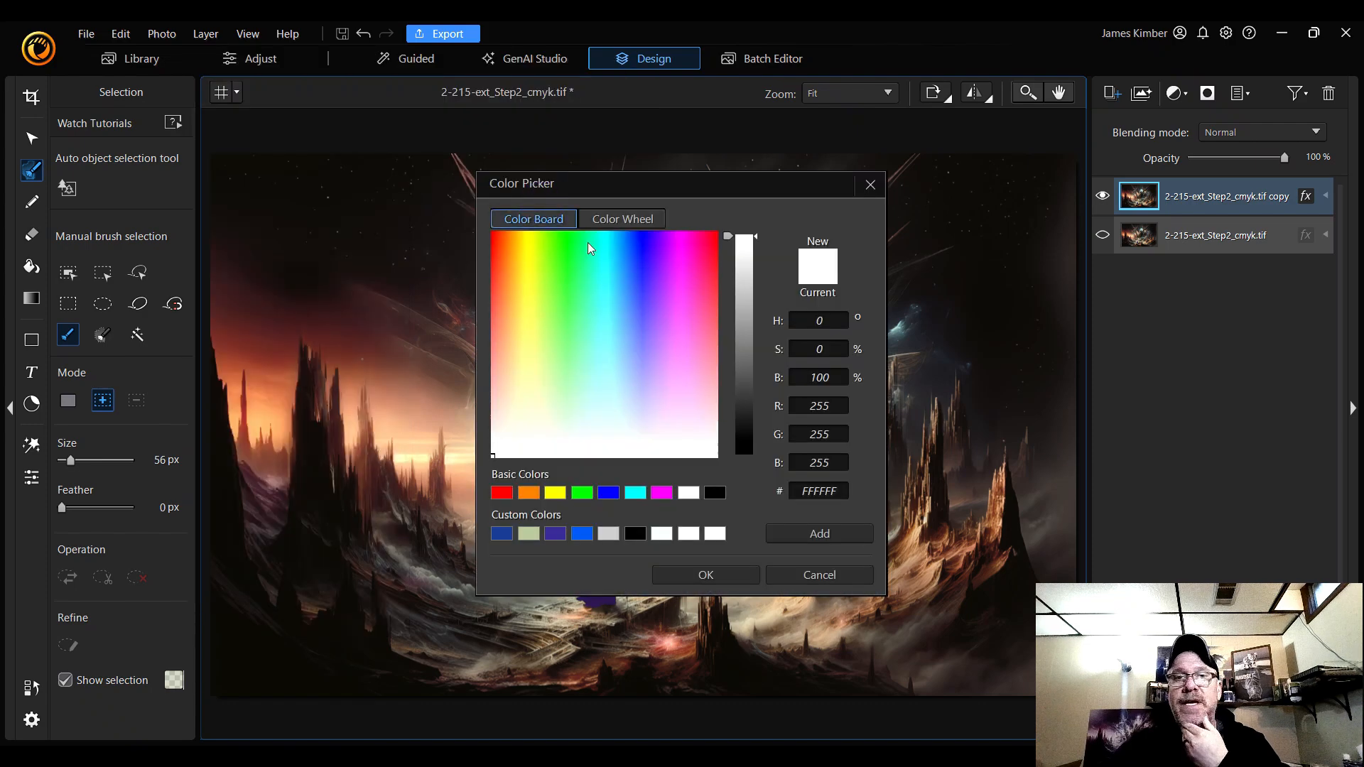
pyautogui.click(746, 579)
pyautogui.moveTo(1218, 202); pyautogui.dragTo(1229, 253)
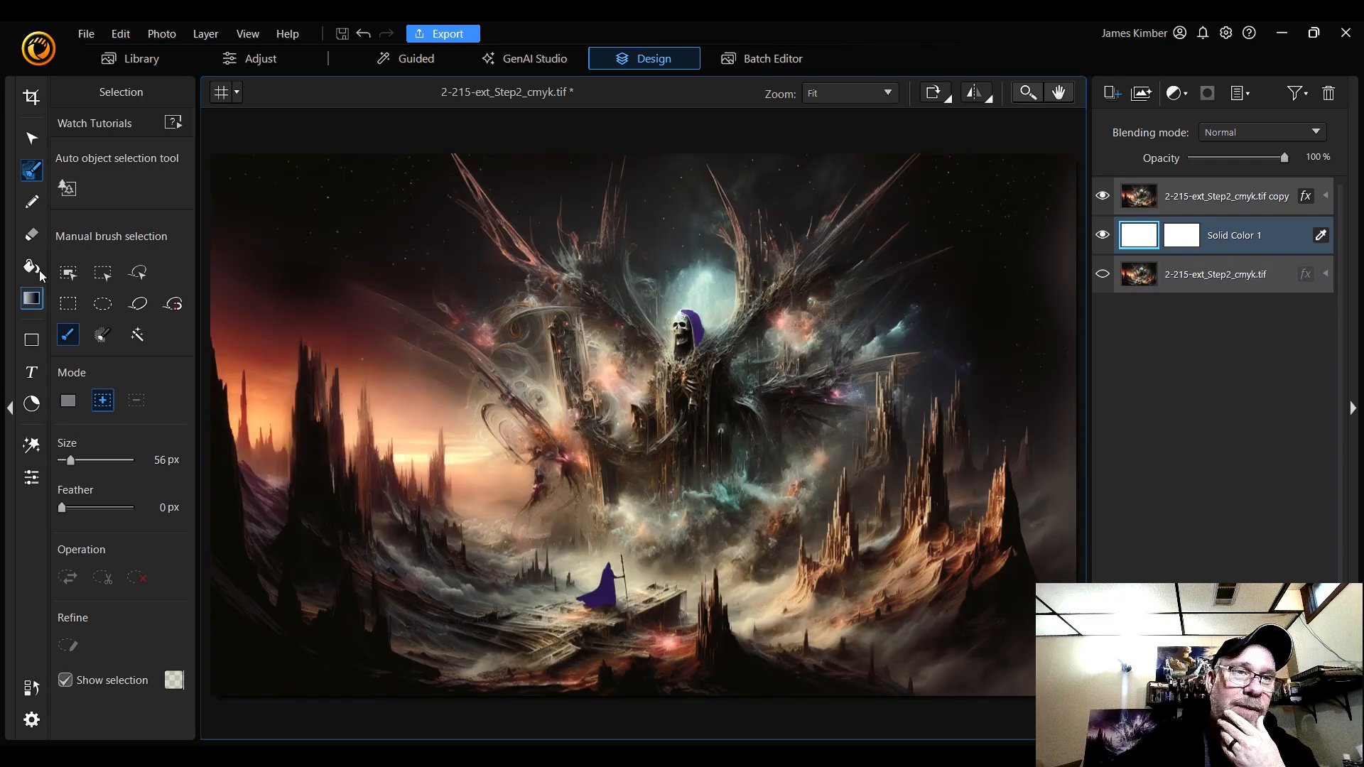
# - Erase the foreground landscape and glowing sky from the copy layer with the Eraser brush at 238 px and 100% opacity
pyautogui.click(30, 240)
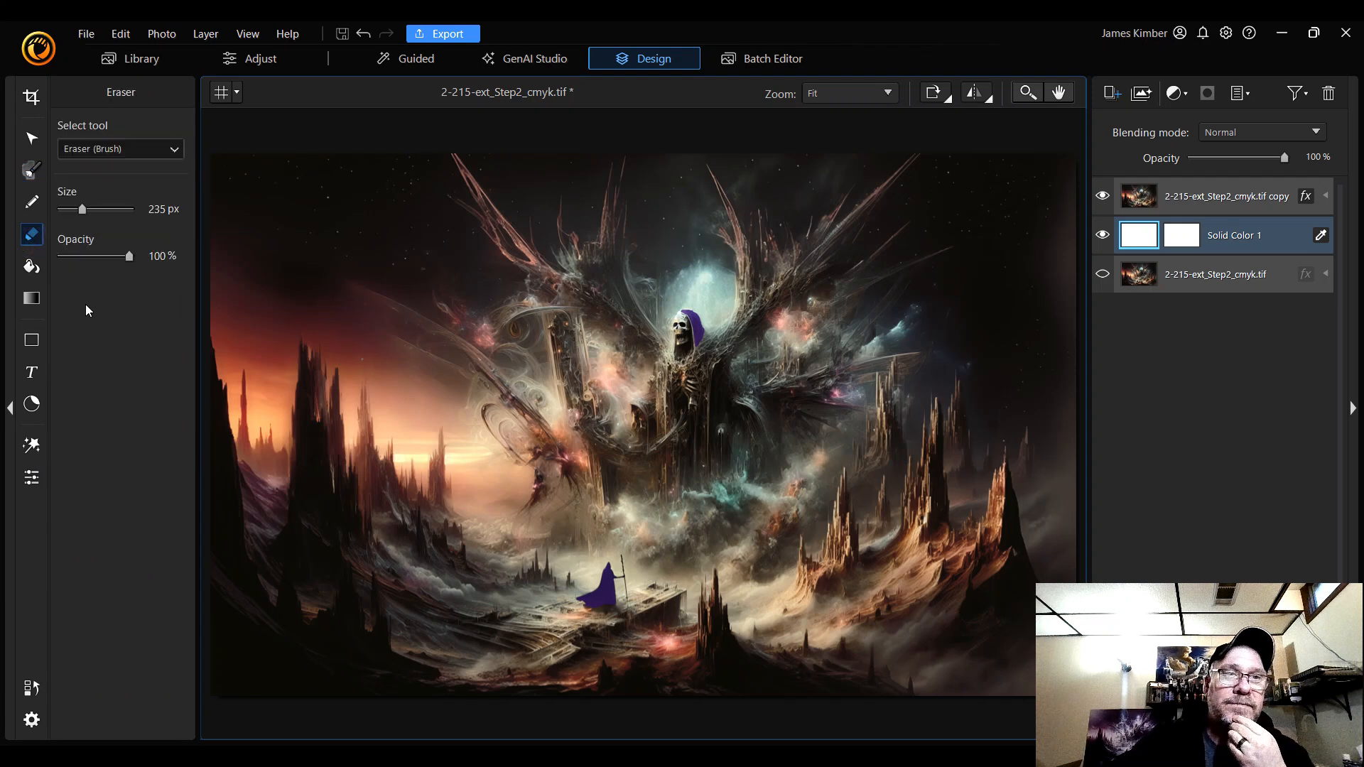
pyautogui.press('[')
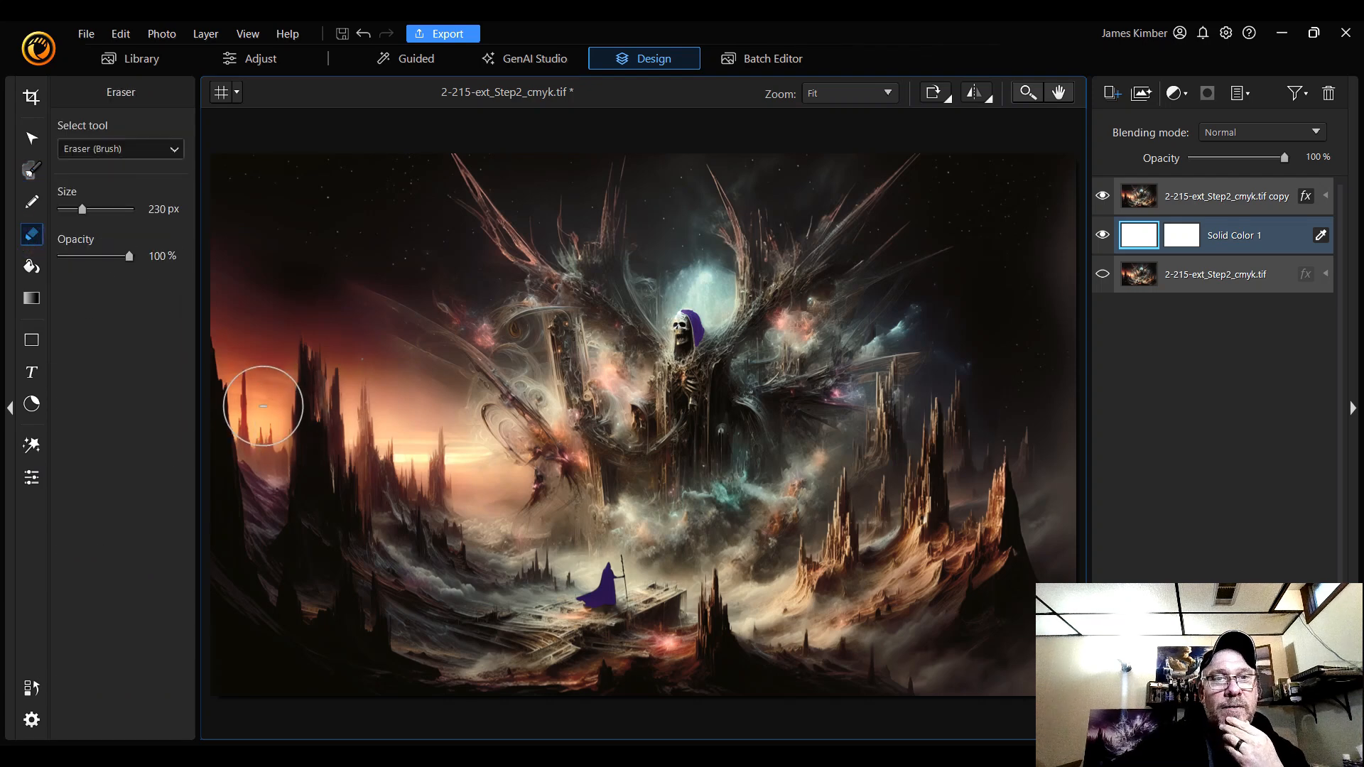
pyautogui.press(']')
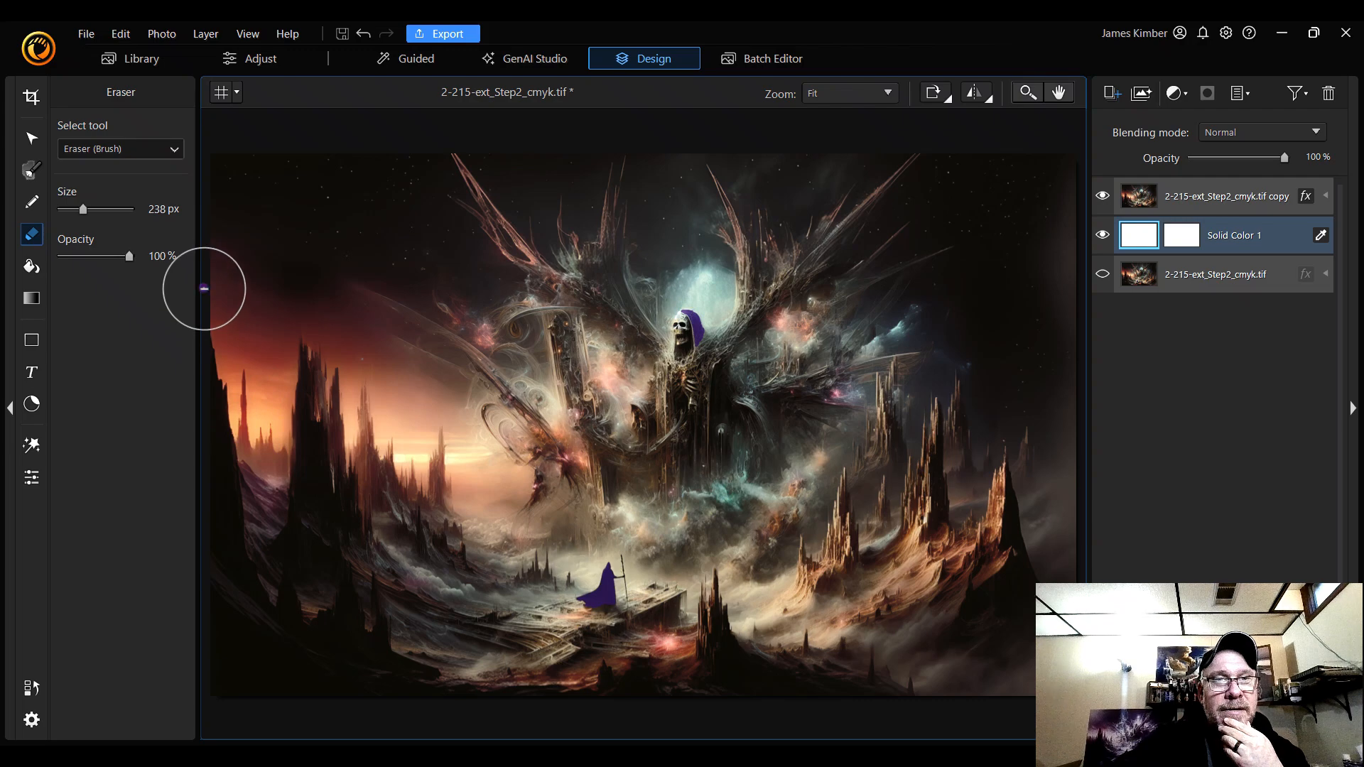
pyautogui.click(206, 316)
pyautogui.click(758, 463)
pyautogui.click(1146, 207)
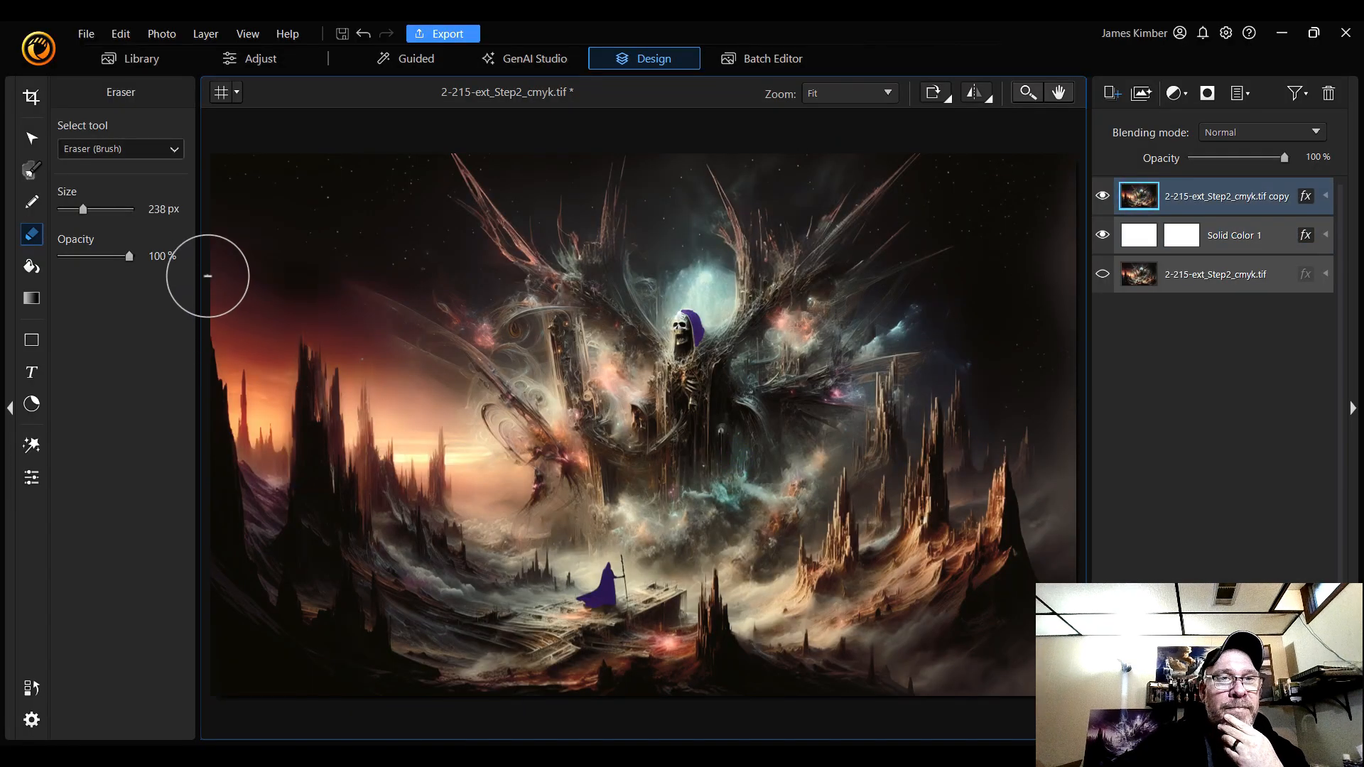
pyautogui.moveTo(205, 276)
pyautogui.mouseDown()
pyautogui.moveTo(220, 426)
pyautogui.moveTo(204, 581)
pyautogui.moveTo(213, 674)
pyautogui.moveTo(262, 692)
pyautogui.moveTo(371, 697)
pyautogui.moveTo(649, 681)
pyautogui.moveTo(1053, 695)
pyautogui.moveTo(1062, 682)
pyautogui.moveTo(1059, 631)
pyautogui.moveTo(1012, 616)
pyautogui.moveTo(992, 561)
pyautogui.moveTo(979, 594)
pyautogui.moveTo(946, 589)
pyautogui.moveTo(922, 552)
pyautogui.moveTo(901, 594)
pyautogui.moveTo(850, 561)
pyautogui.moveTo(827, 614)
pyautogui.moveTo(995, 645)
pyautogui.moveTo(950, 657)
pyautogui.moveTo(719, 627)
pyautogui.moveTo(703, 605)
pyautogui.moveTo(679, 623)
pyautogui.moveTo(762, 600)
pyautogui.moveTo(614, 622)
pyautogui.moveTo(594, 591)
pyautogui.moveTo(604, 626)
pyautogui.moveTo(268, 636)
pyautogui.moveTo(243, 320)
pyautogui.moveTo(350, 375)
pyautogui.moveTo(577, 577)
pyautogui.moveTo(739, 618)
pyautogui.moveTo(821, 594)
pyautogui.moveTo(539, 627)
pyautogui.moveTo(334, 472)
pyautogui.moveTo(404, 587)
pyautogui.moveTo(344, 579)
pyautogui.moveTo(344, 594)
pyautogui.moveTo(923, 597)
pyautogui.moveTo(846, 549)
pyautogui.mouseUp()
# - Erase the first spire right of the central mist on the copy layer, reducing the Eraser brush to 63 px for its tip
pyautogui.press('[')
pyautogui.press('[')
pyautogui.press('[')
pyautogui.press('[')
pyautogui.press('[')
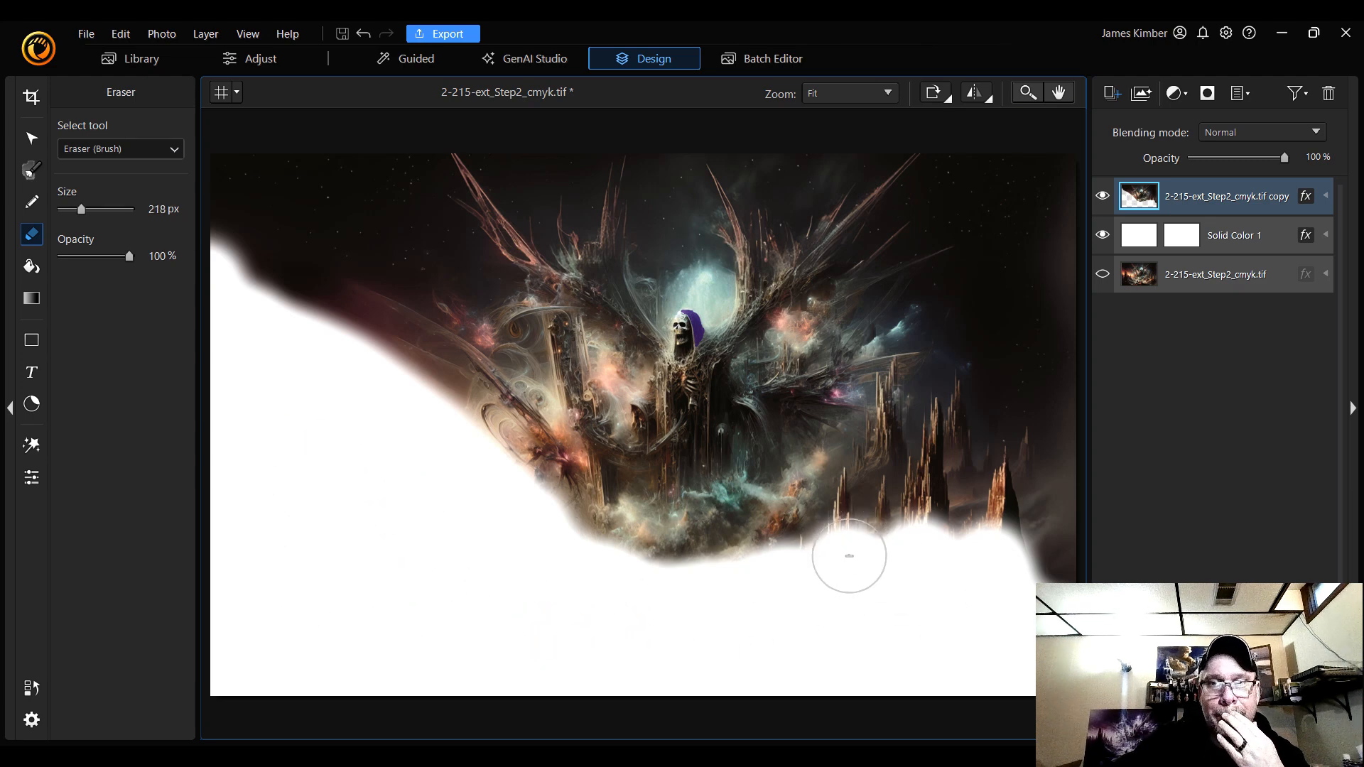
pyautogui.press('[')
pyautogui.press('[')
pyautogui.press('[')
pyautogui.press('[')
pyautogui.press('[')
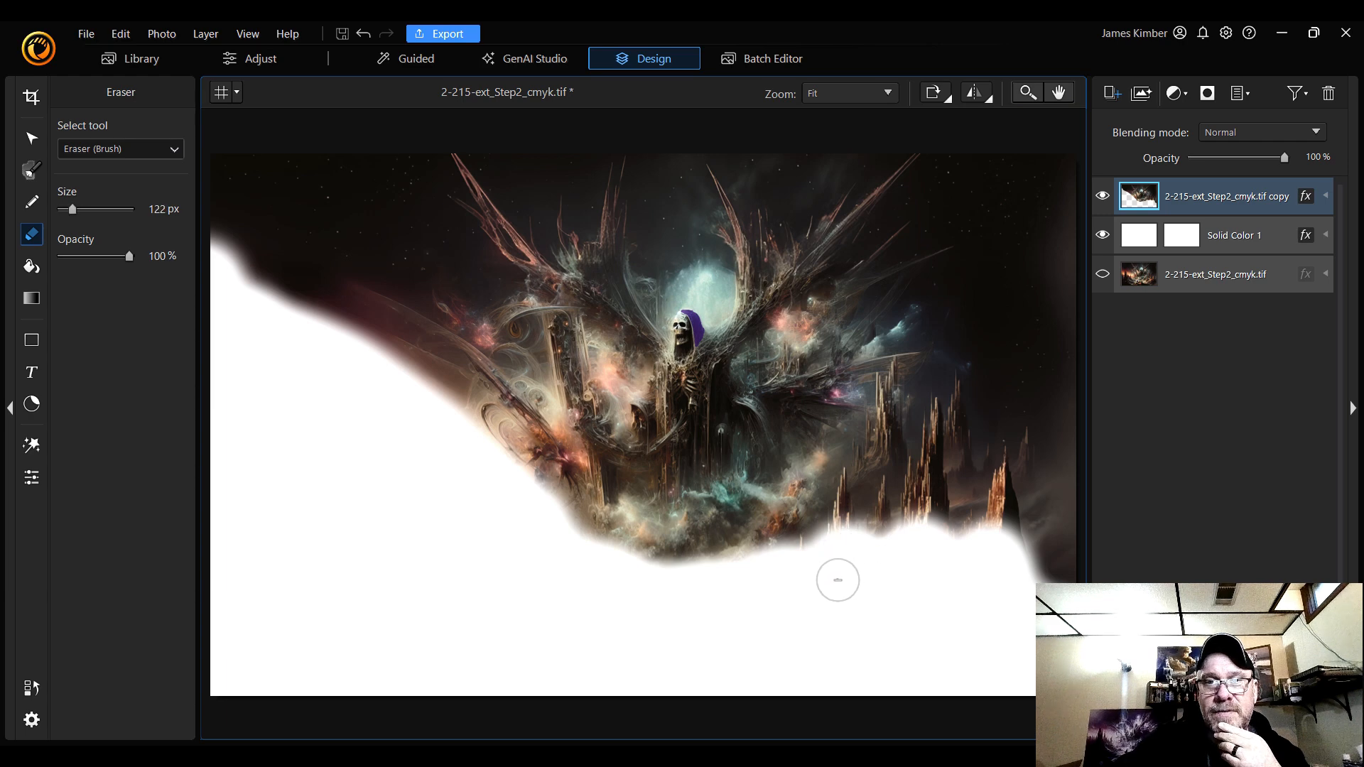
pyautogui.press('[')
pyautogui.press('[')
pyautogui.press('[')
pyautogui.moveTo(841, 543); pyautogui.dragTo(842, 510)
pyautogui.press('[')
pyautogui.press('[')
pyautogui.press('[')
pyautogui.press('[')
pyautogui.press('[')
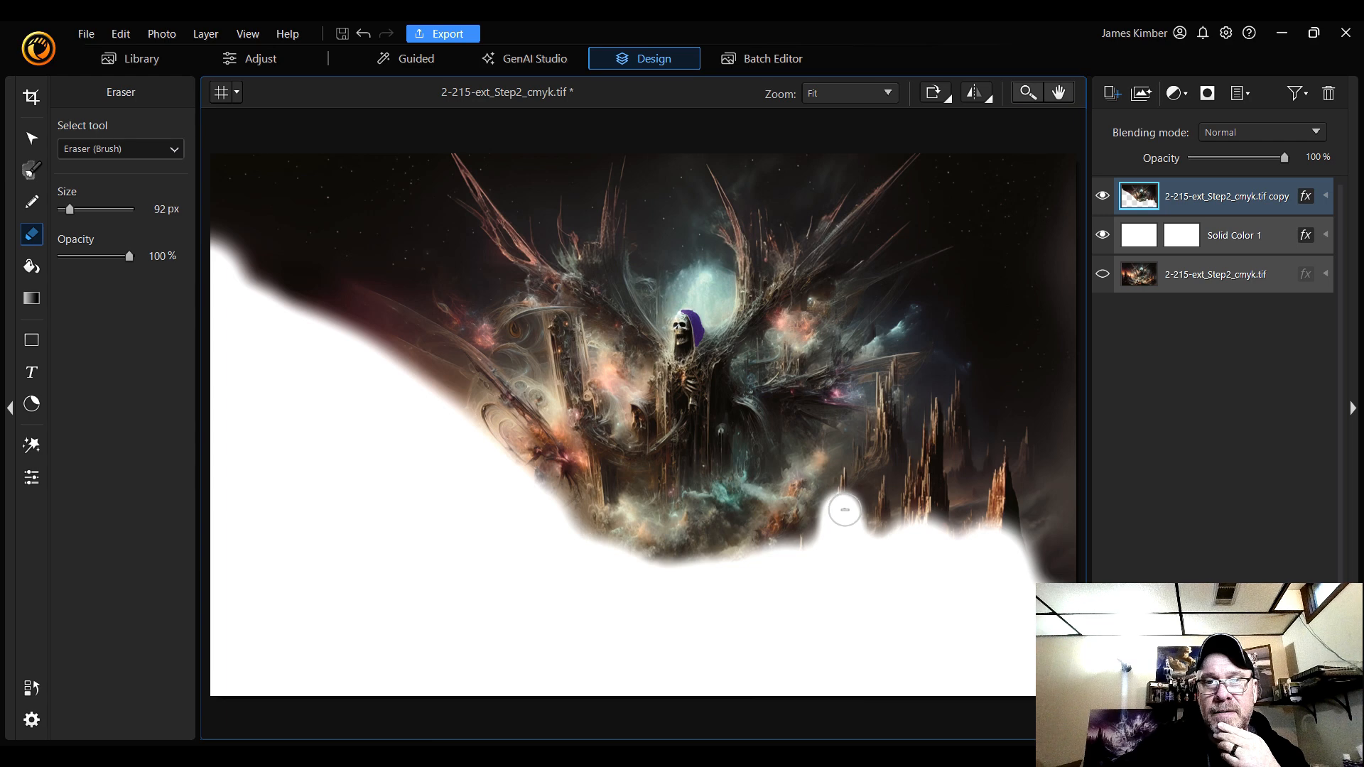
pyautogui.press('[')
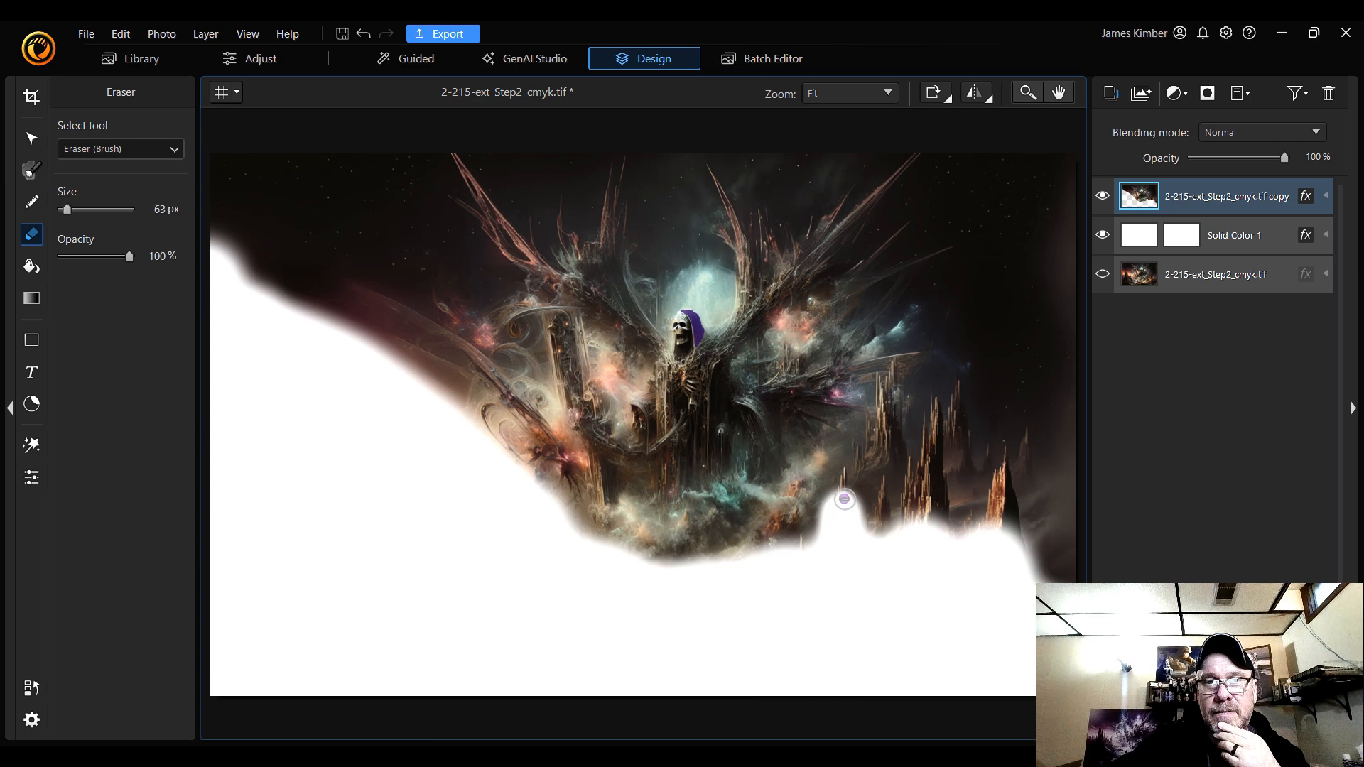
pyautogui.moveTo(843, 497); pyautogui.dragTo(844, 480)
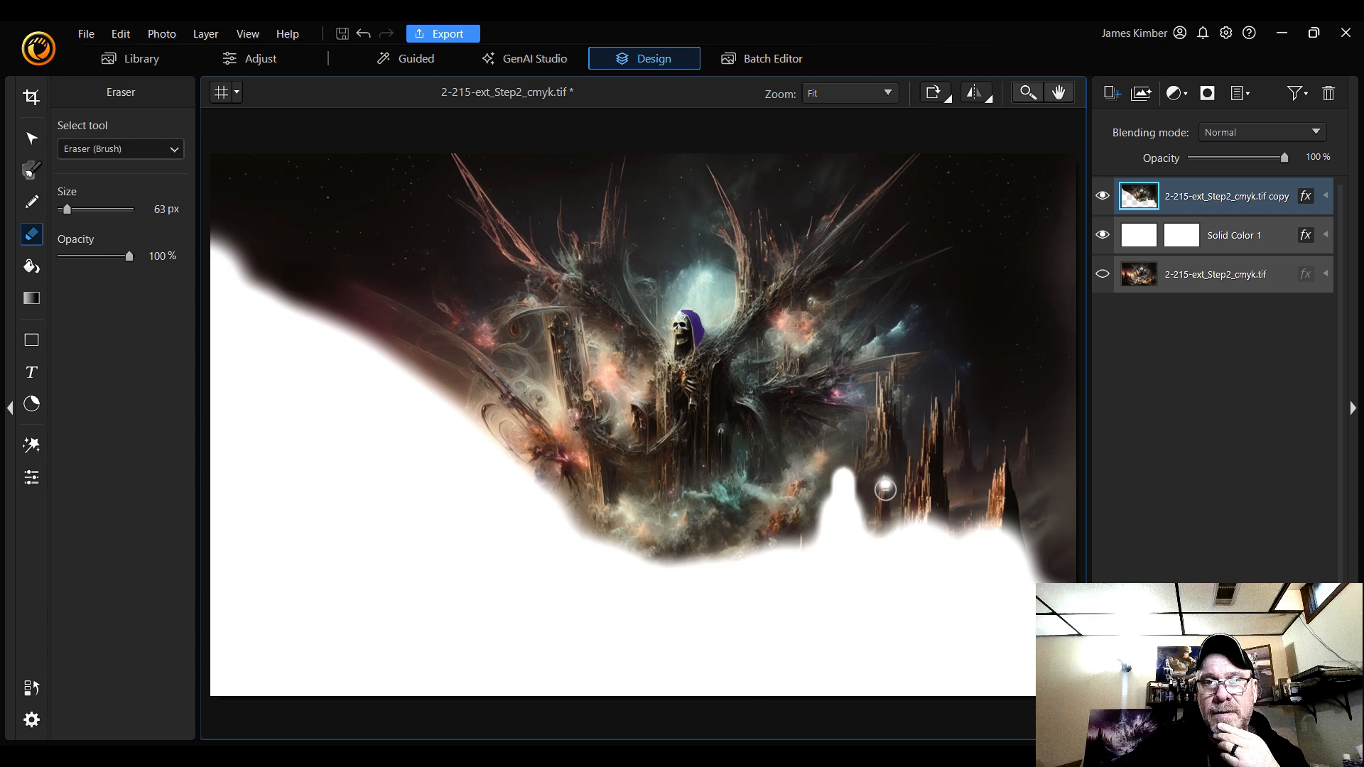
# - Erase the remaining small, tall and rightmost foreground spires and the right ground edge, using the Eraser at 43 px and 39 px
pyautogui.press('[')
pyautogui.press('[')
pyautogui.press('[')
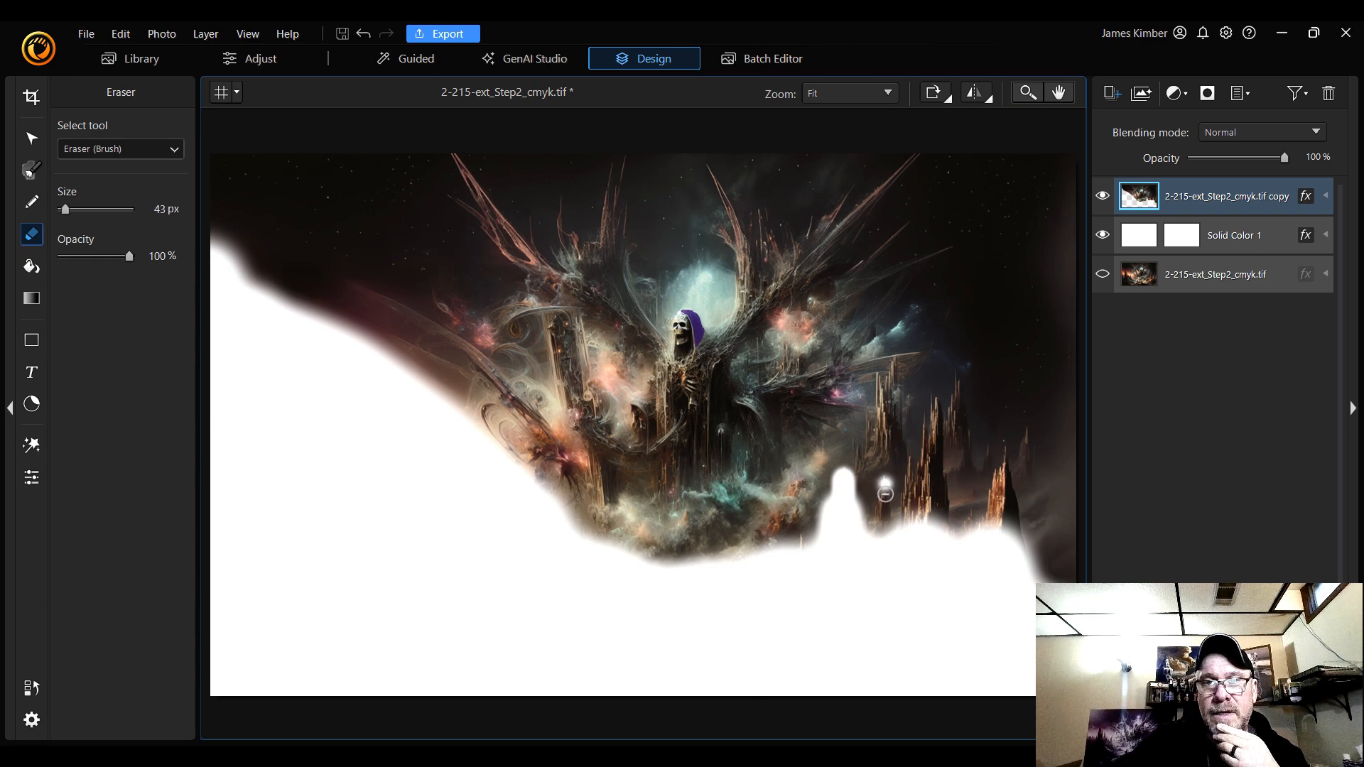
pyautogui.moveTo(885, 485); pyautogui.dragTo(886, 534)
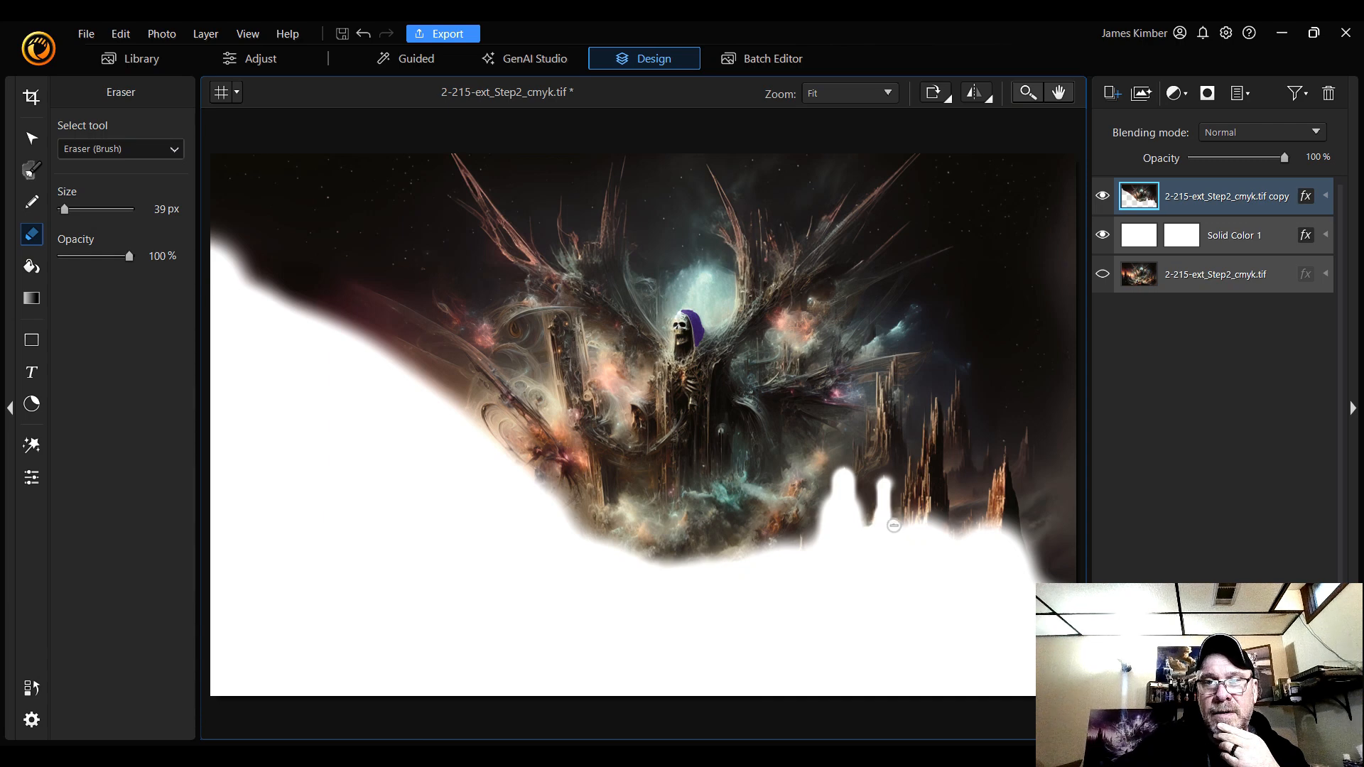
pyautogui.moveTo(910, 520)
pyautogui.mouseDown()
pyautogui.moveTo(937, 408)
pyautogui.moveTo(945, 531)
pyautogui.moveTo(916, 466)
pyautogui.moveTo(953, 513)
pyautogui.moveTo(932, 472)
pyautogui.moveTo(930, 540)
pyautogui.moveTo(915, 508)
pyautogui.mouseUp()
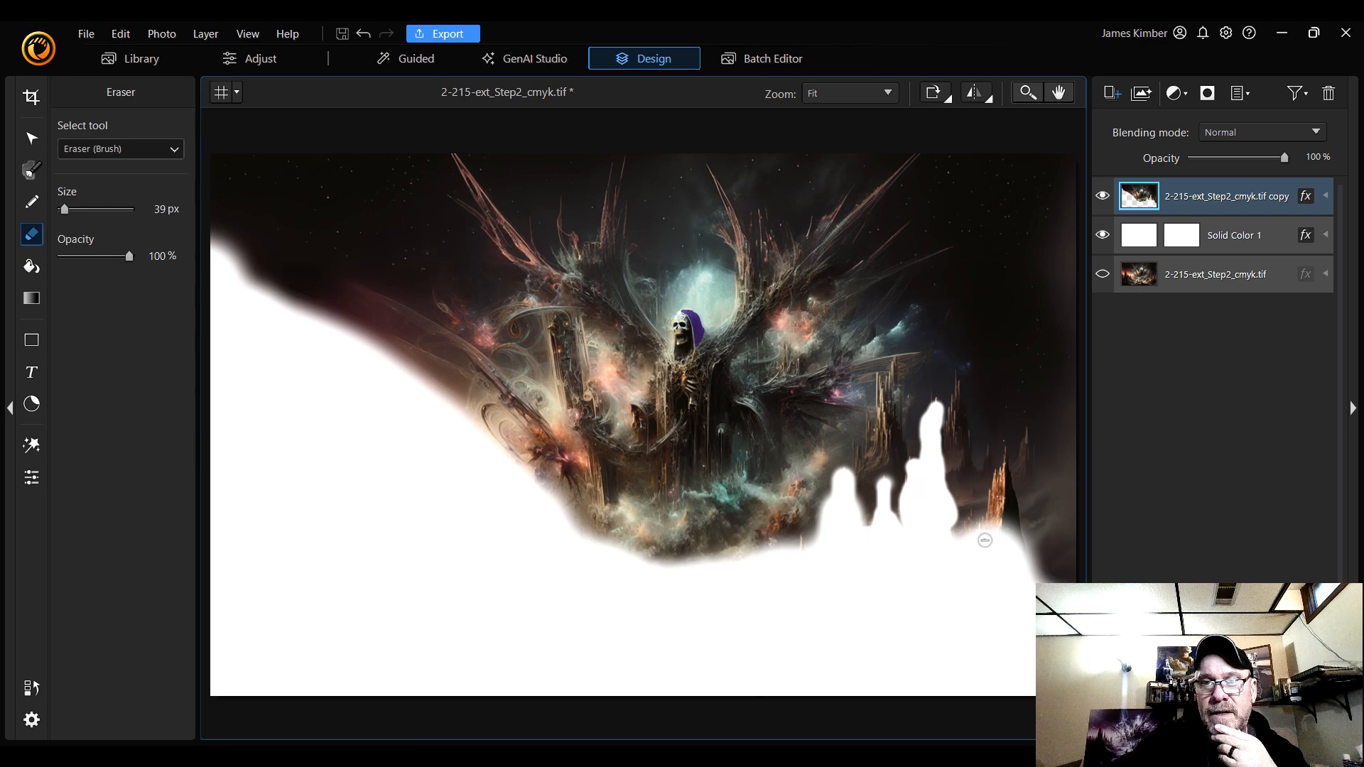
pyautogui.moveTo(984, 540)
pyautogui.mouseDown()
pyautogui.moveTo(1007, 462)
pyautogui.moveTo(1019, 551)
pyautogui.moveTo(995, 491)
pyautogui.moveTo(994, 540)
pyautogui.moveTo(1006, 489)
pyautogui.moveTo(991, 551)
pyautogui.mouseUp()
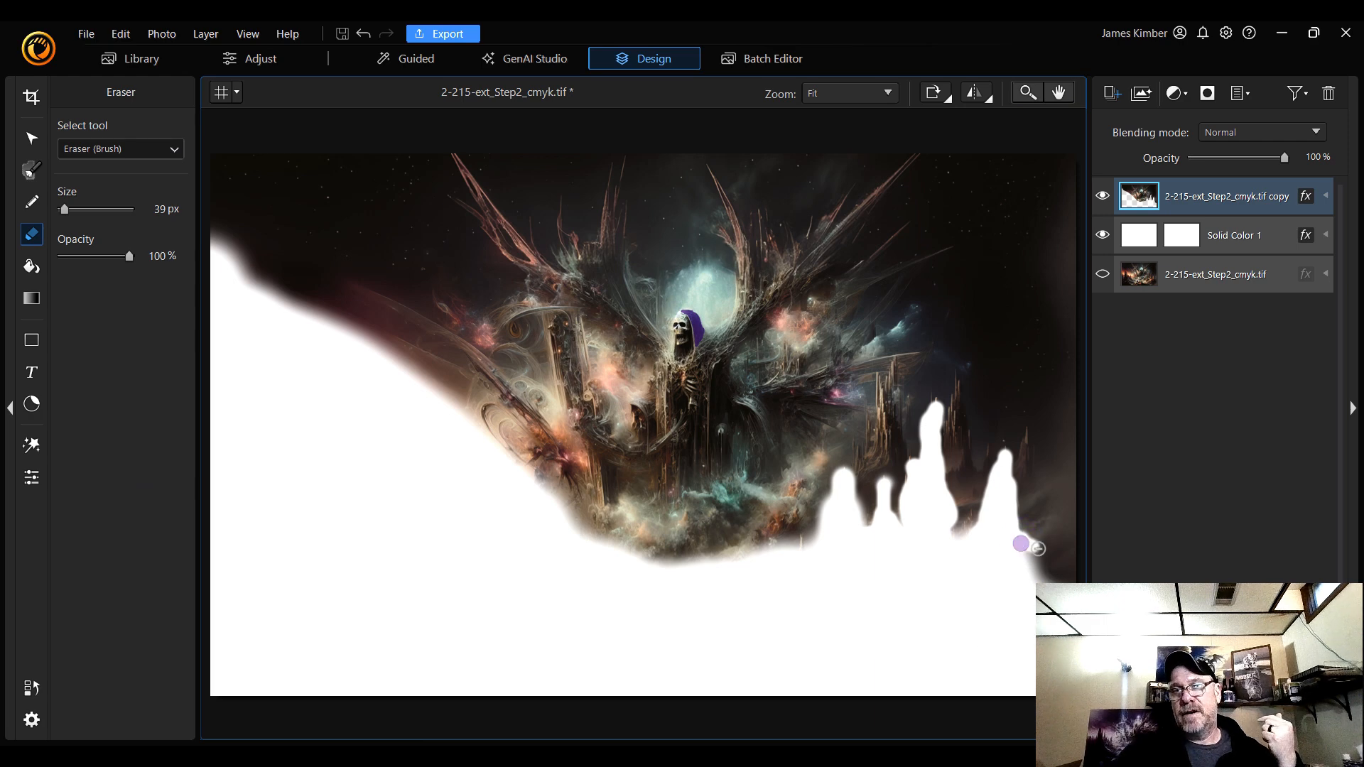
pyautogui.moveTo(1026, 548)
pyautogui.mouseDown()
pyautogui.moveTo(1083, 581)
pyautogui.moveTo(1052, 577)
pyautogui.moveTo(1018, 542)
pyautogui.moveTo(1072, 568)
pyautogui.moveTo(1039, 572)
pyautogui.moveTo(1060, 591)
pyautogui.mouseUp()
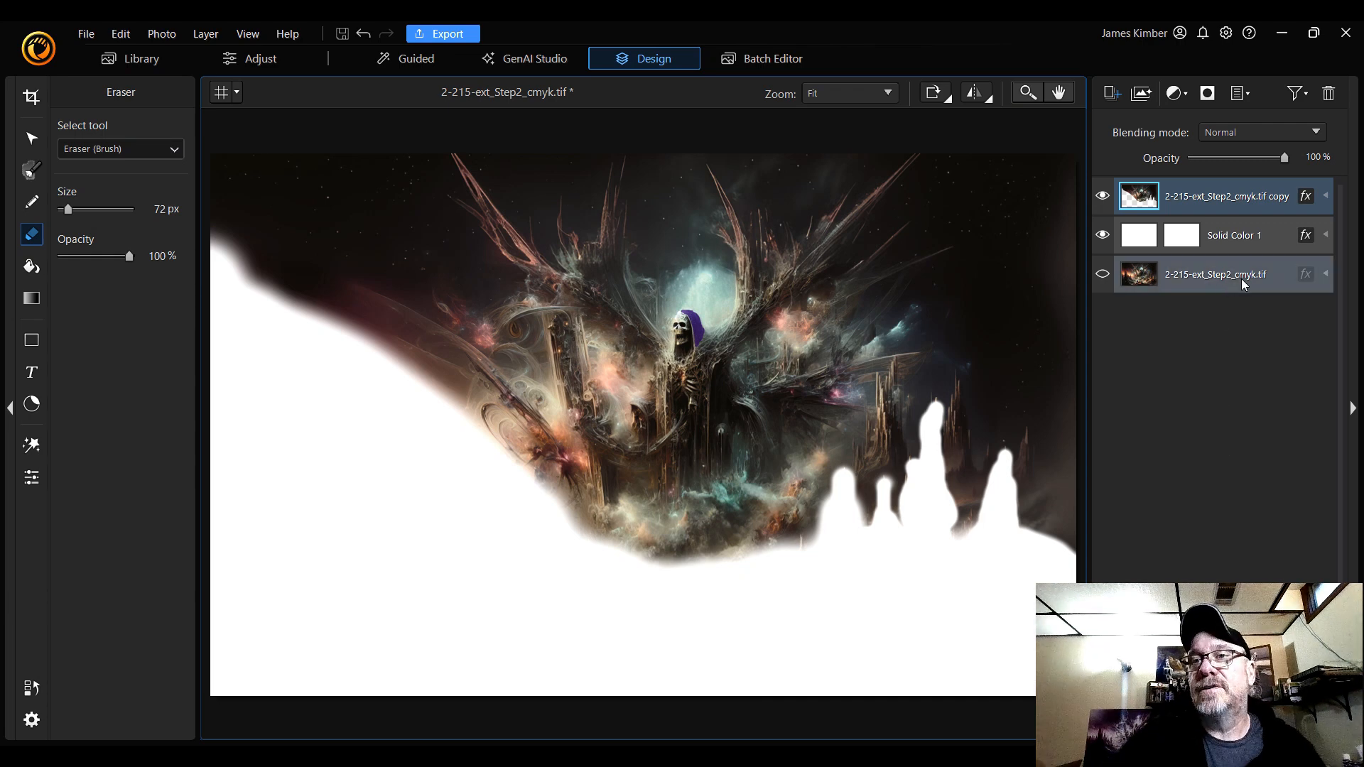
# - Delete the Solid Color 1 layer, and briefly show and hide the original 2-215-ext_Step2_cmyk.tif layer for comparison
pyautogui.rightClick(1233, 238)
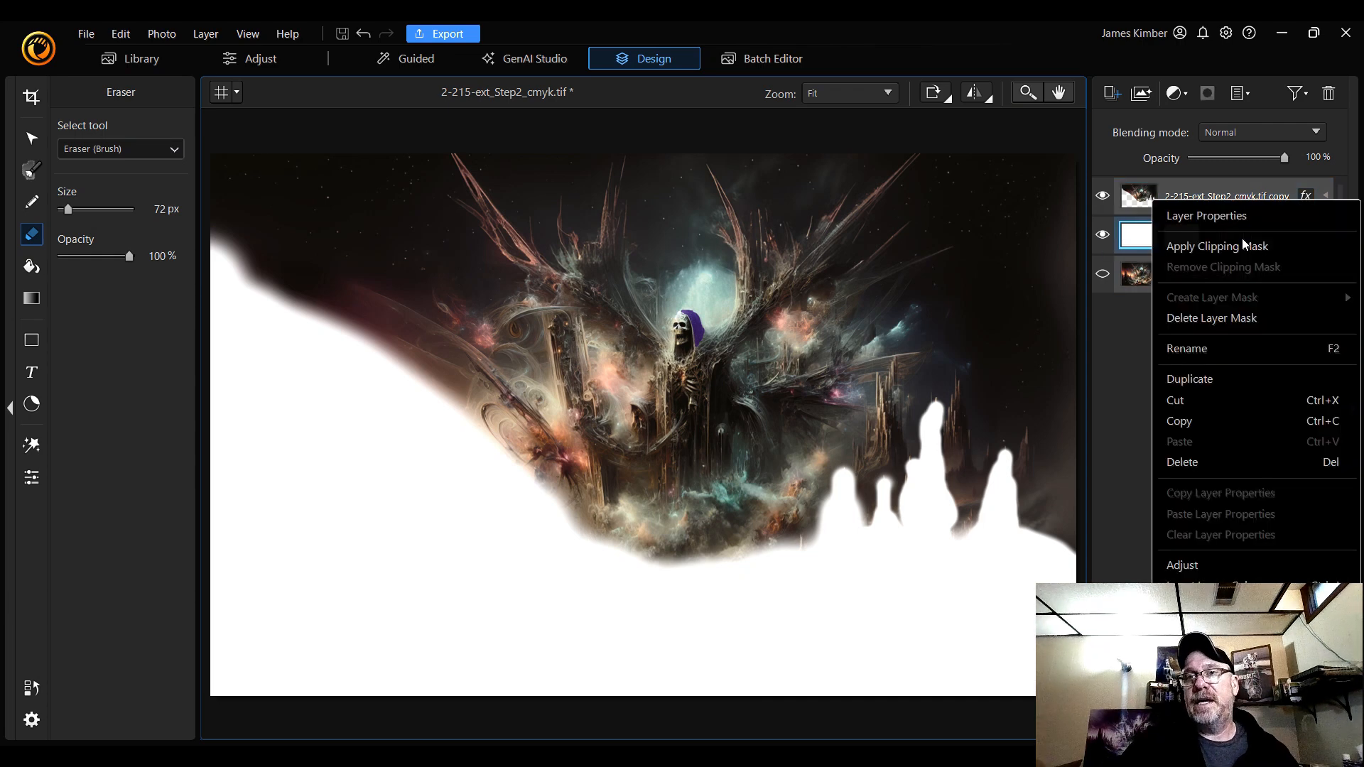
pyautogui.click(1261, 463)
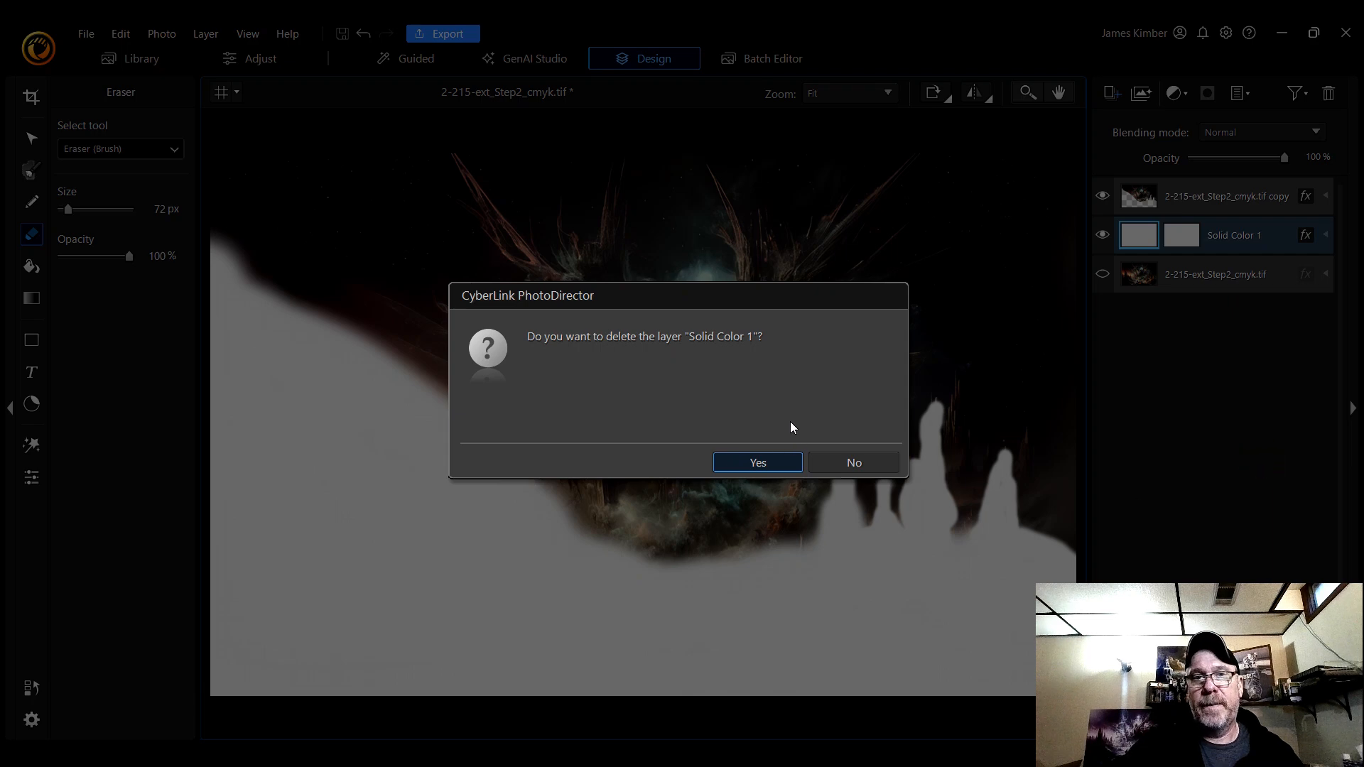
pyautogui.click(766, 462)
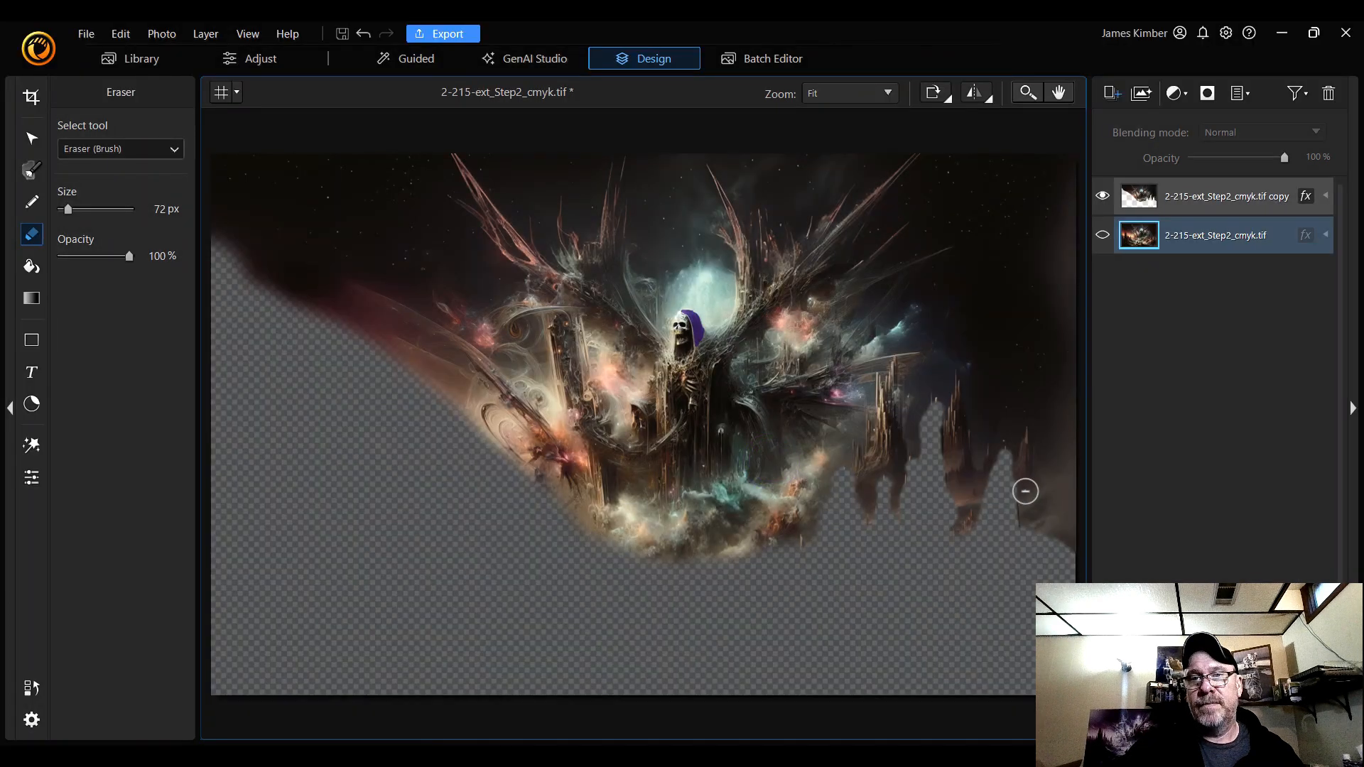
pyautogui.click(1103, 237)
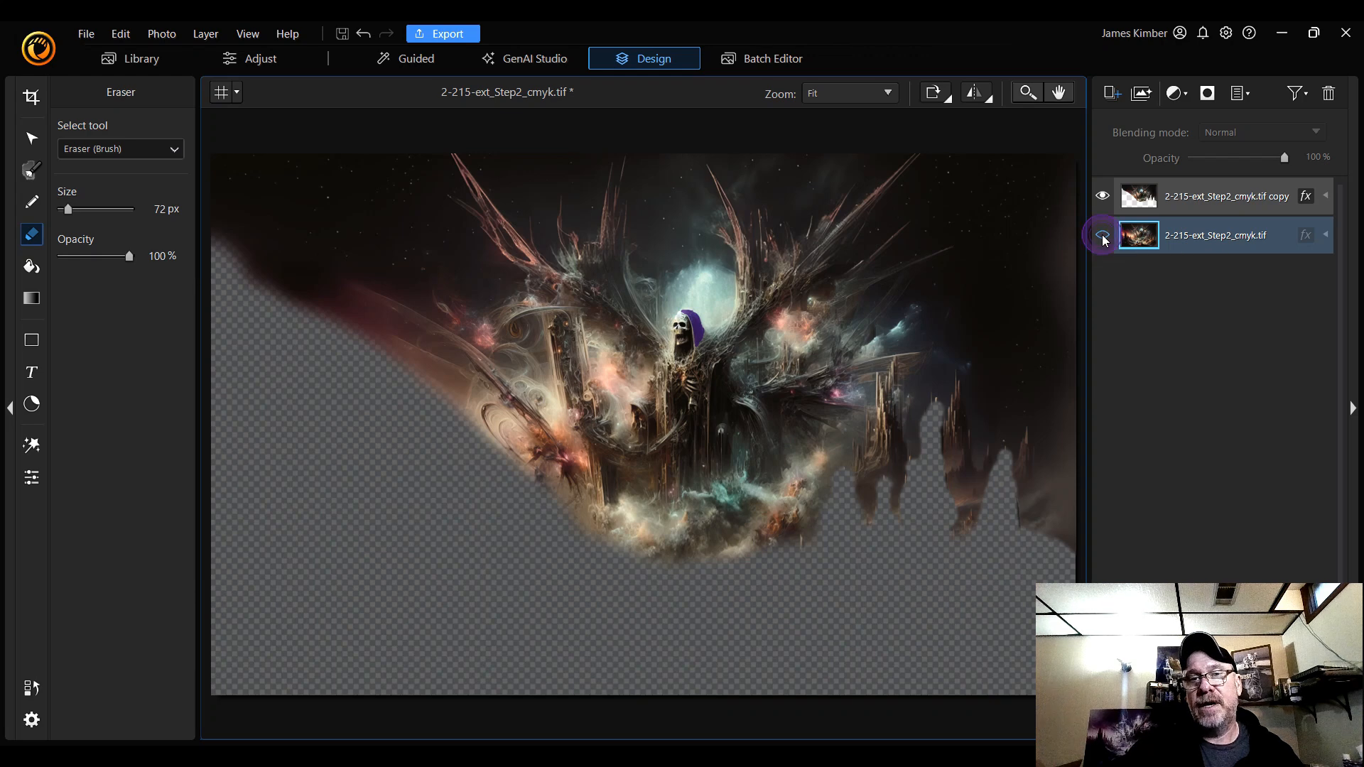
pyautogui.click(1104, 237)
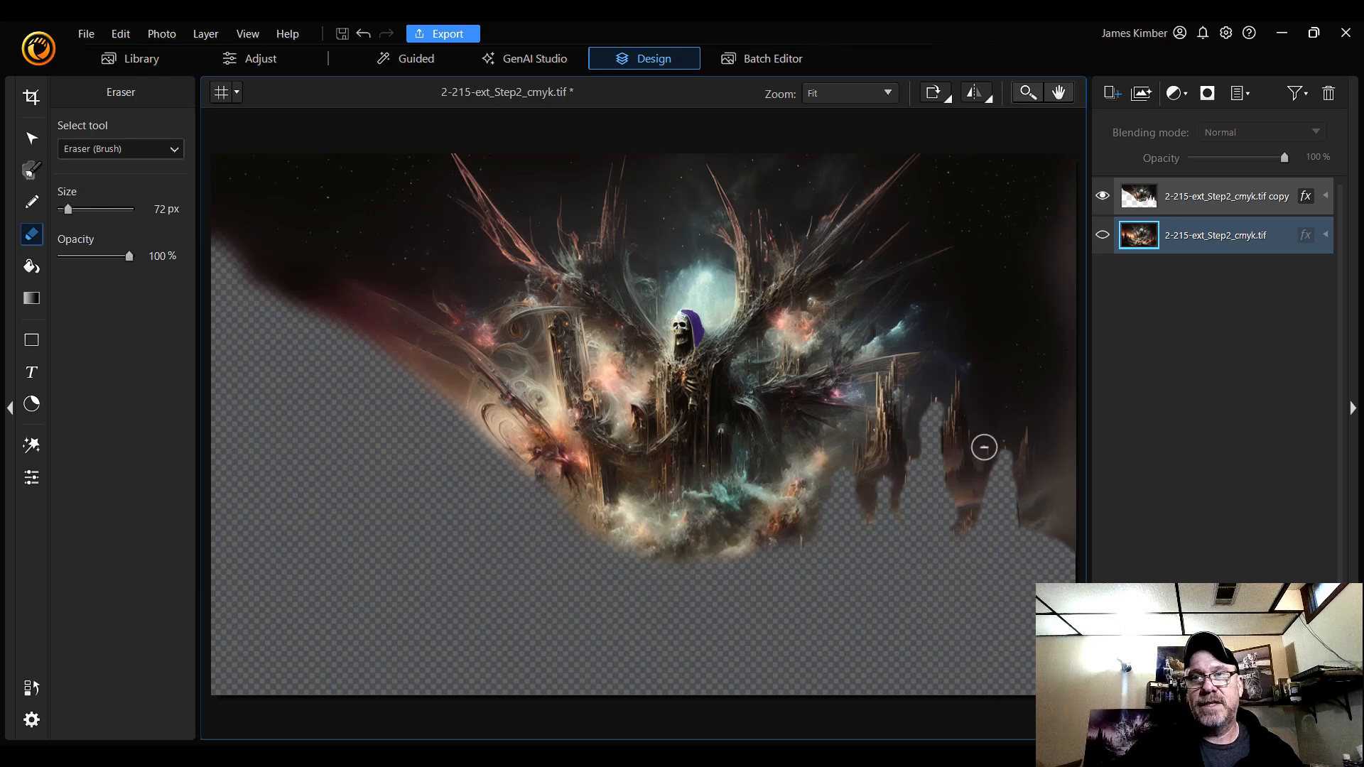
# - Open Adjust Layer for the 2-215-ext_Step2_cmyk.tif copy layer
pyautogui.click(1166, 203)
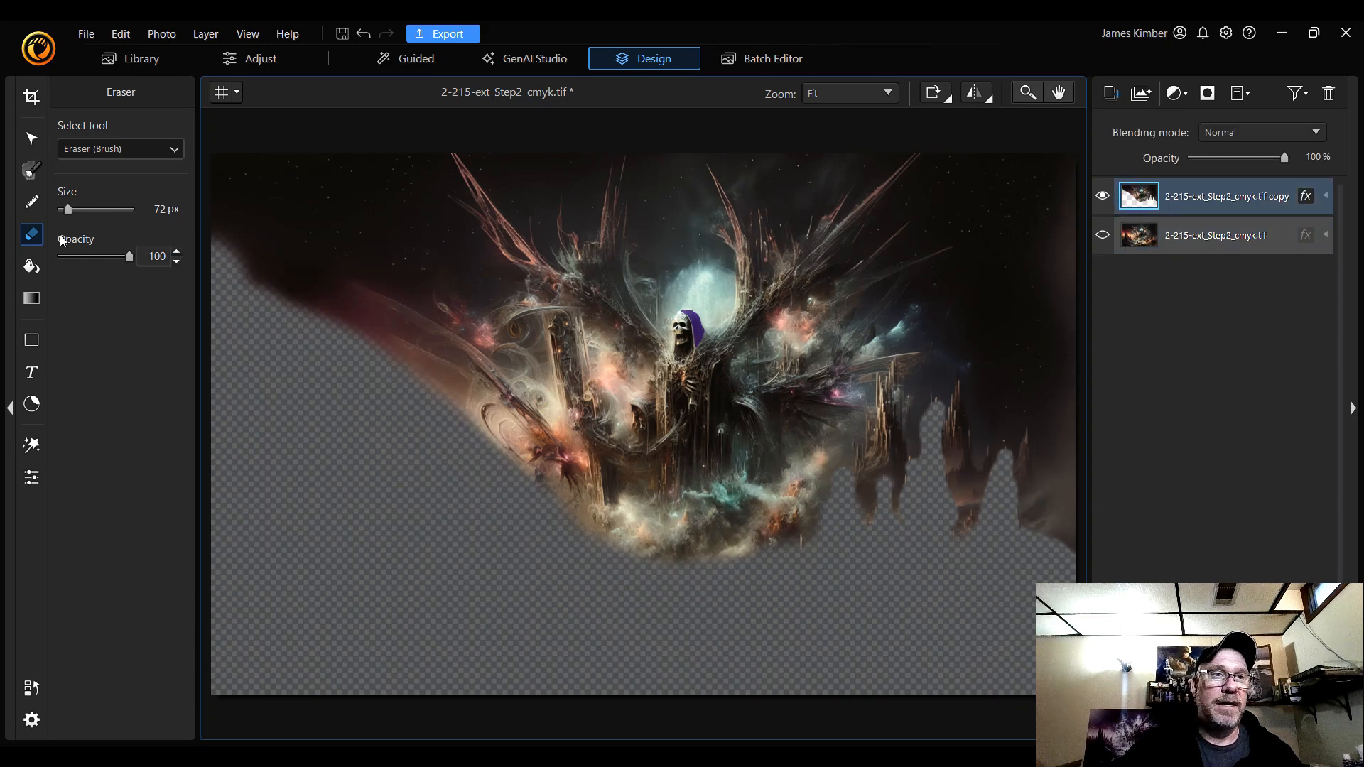
pyautogui.click(31, 479)
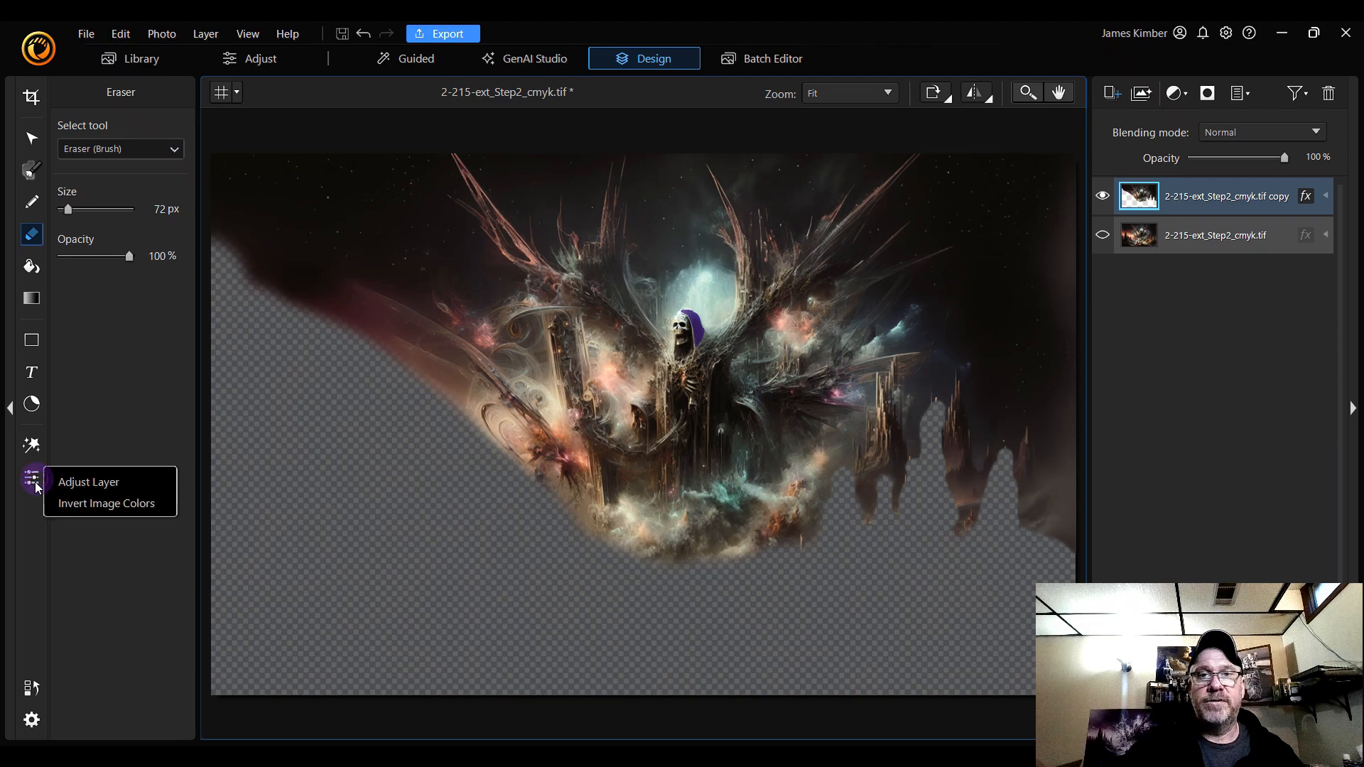
pyautogui.click(89, 483)
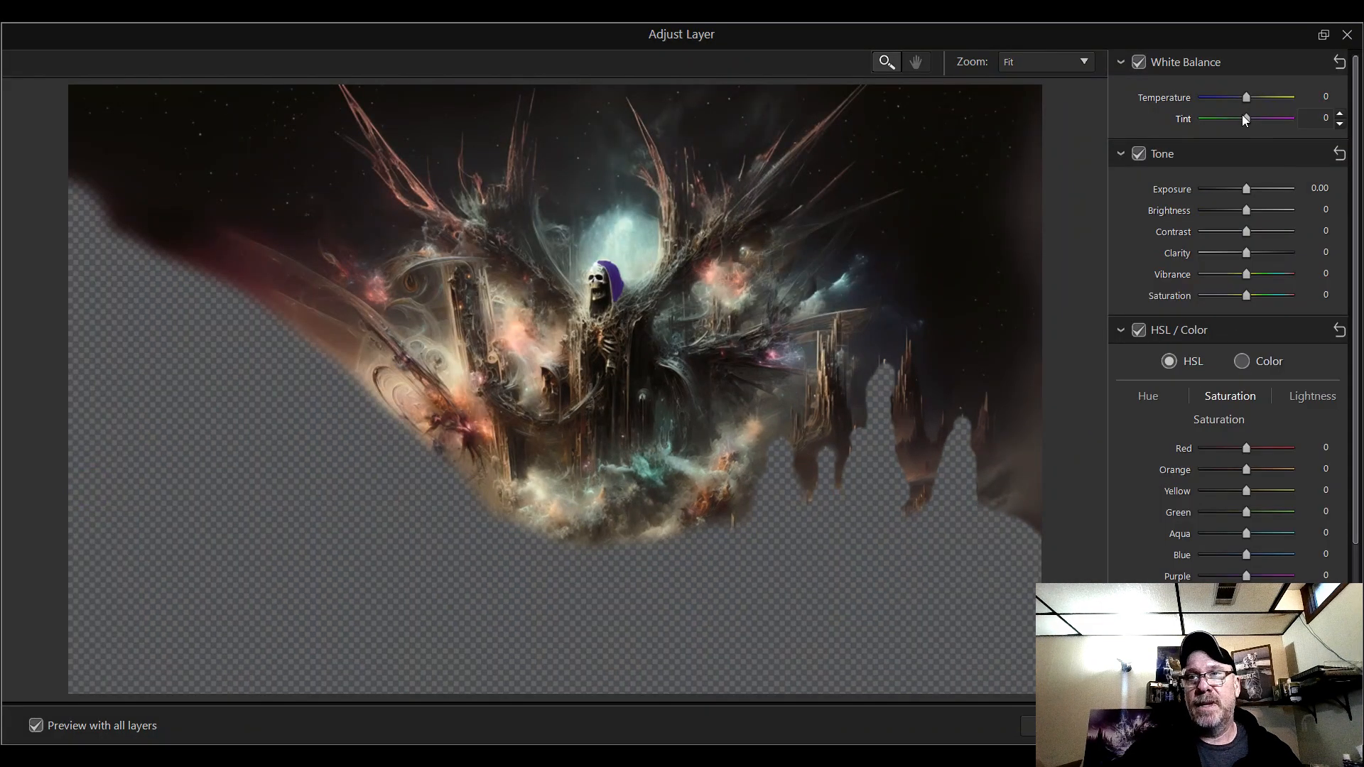
# - Try shifting the copy layer's white balance, and reset Temperature and Tint to 0
pyautogui.moveTo(1247, 99)
pyautogui.mouseDown()
pyautogui.moveTo(1221, 97)
pyautogui.moveTo(1269, 100)
pyautogui.moveTo(1244, 98)
pyautogui.moveTo(1252, 119)
pyautogui.moveTo(1268, 118)
pyautogui.moveTo(1212, 123)
pyautogui.moveTo(1250, 121)
pyautogui.mouseUp()
pyautogui.doubleClick(1256, 118)
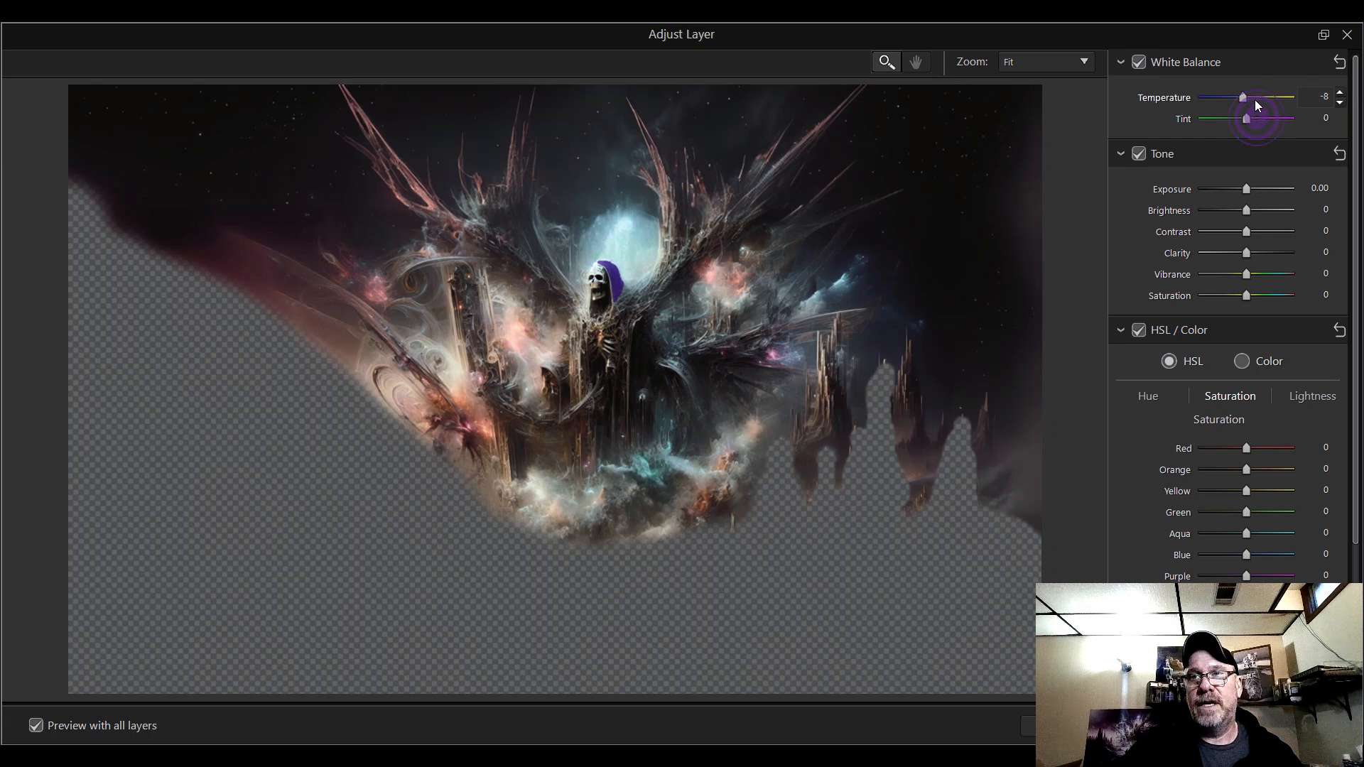
pyautogui.doubleClick(1244, 97)
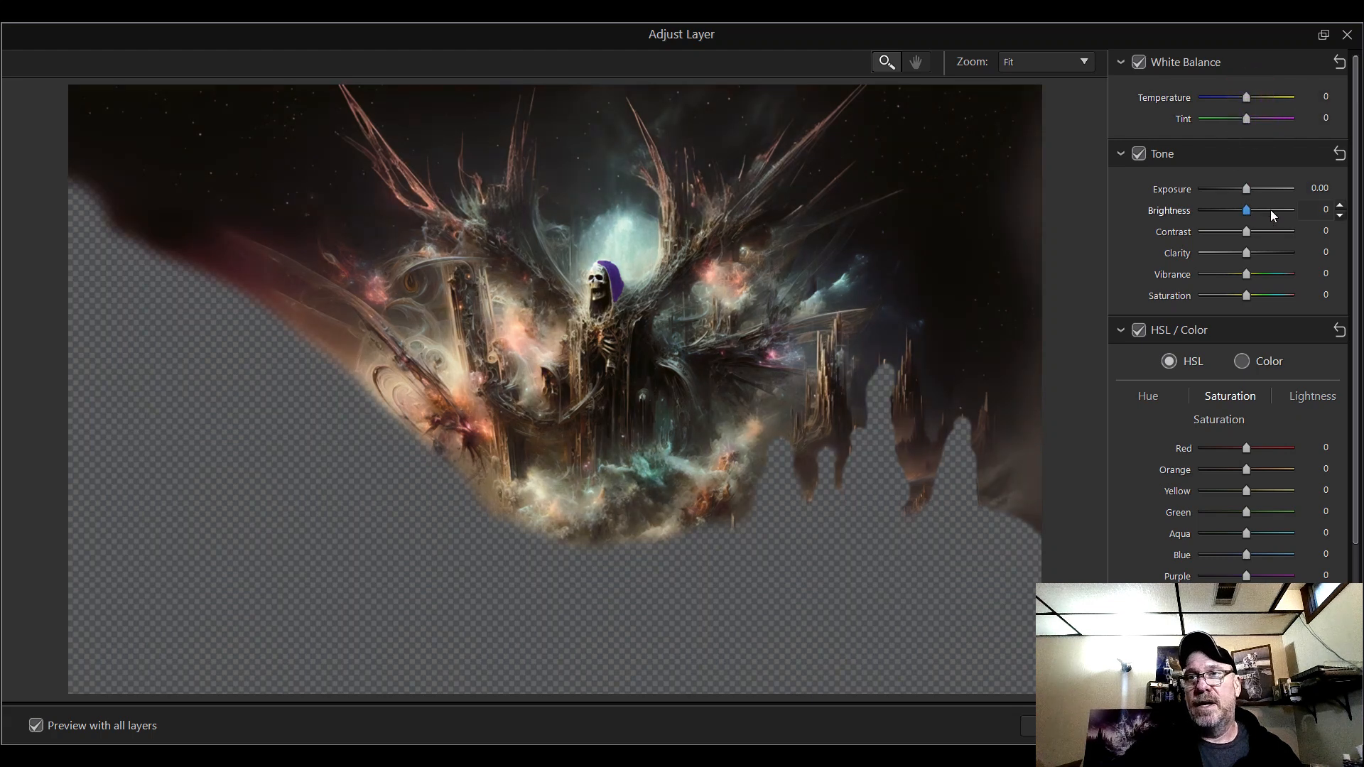
# - Review the layer adjustment settings and collapse the Tone and Detail sections
pyautogui.scroll(-3, 1357, 277)
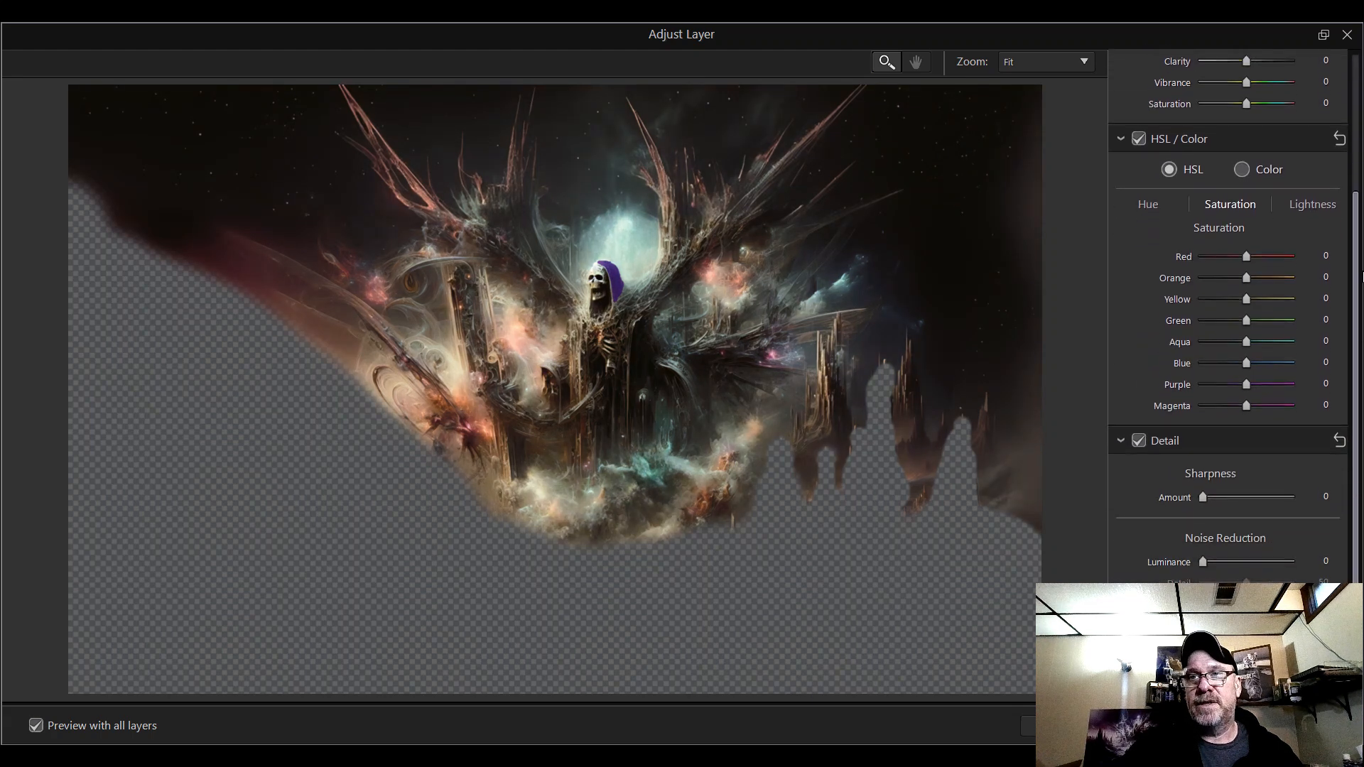
pyautogui.scroll(3, 1357, 277)
pyautogui.click(1120, 153)
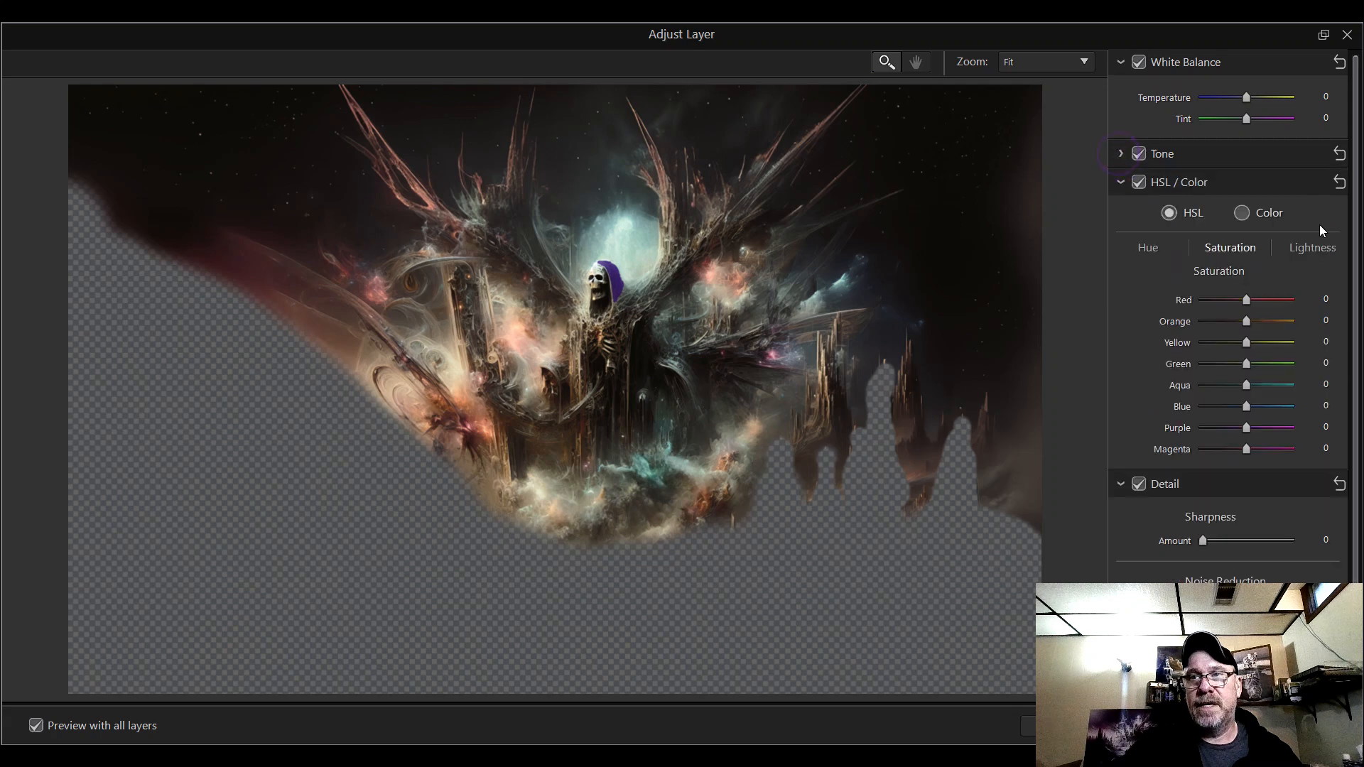
pyautogui.scroll(-1, 1322, 284)
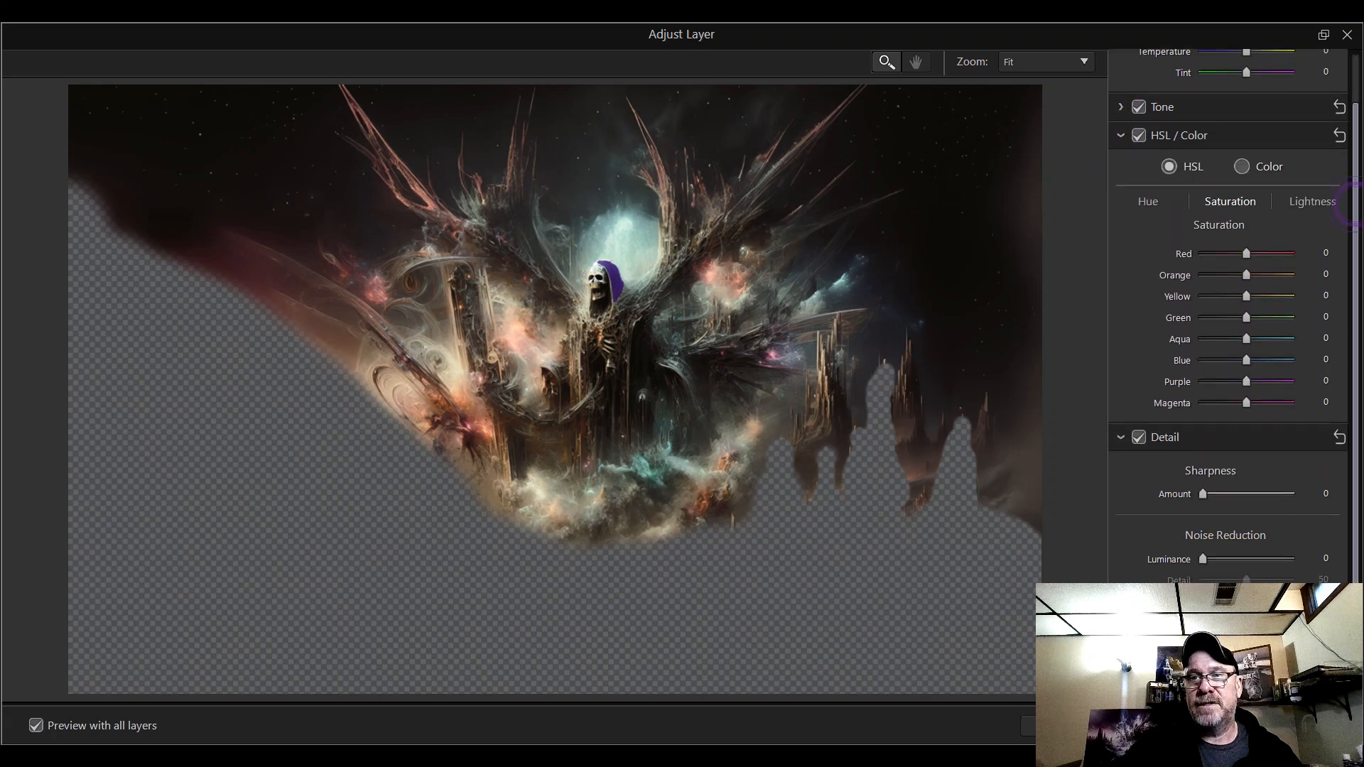
pyautogui.click(1121, 432)
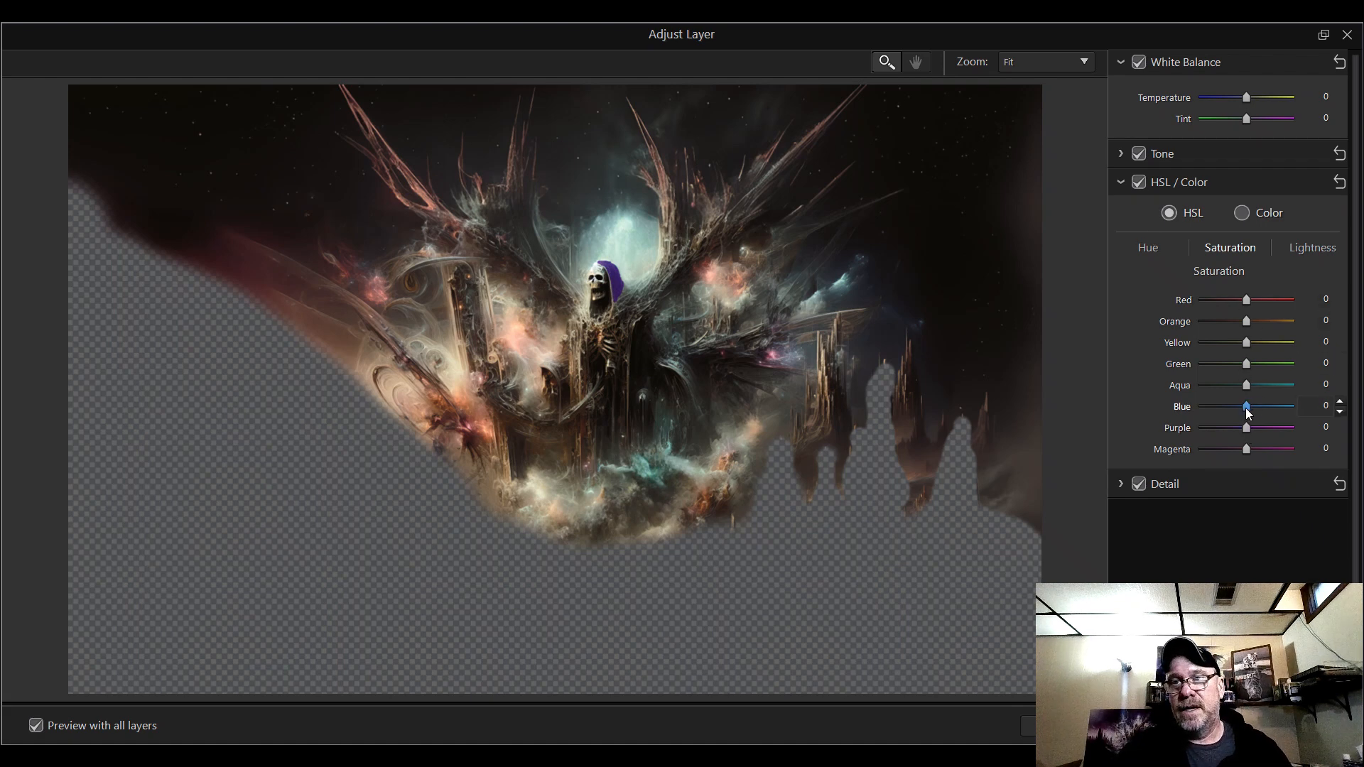
# - Try changing the Blue saturation and the Blue, Purple and Magenta hues, and reset them to 0
pyautogui.moveTo(1247, 406); pyautogui.dragTo(1267, 406)
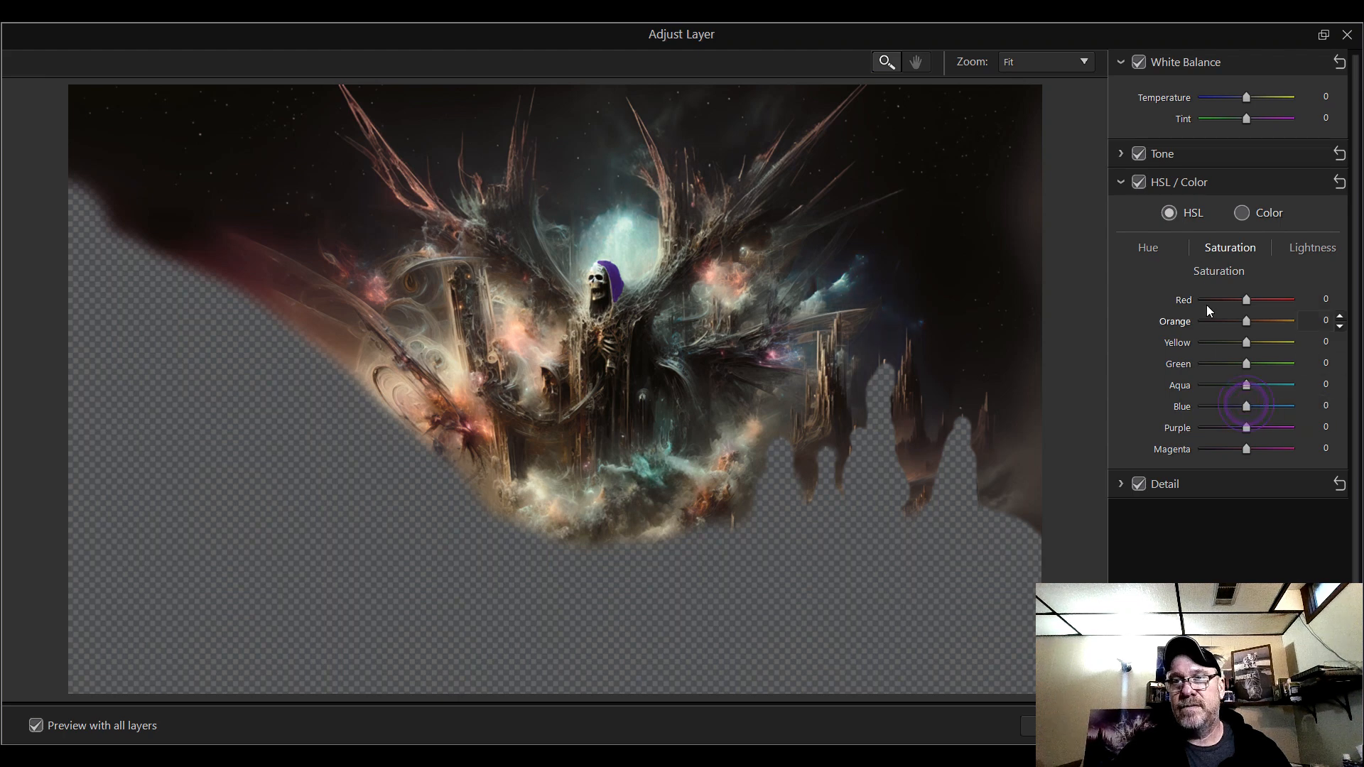
pyautogui.click(1161, 253)
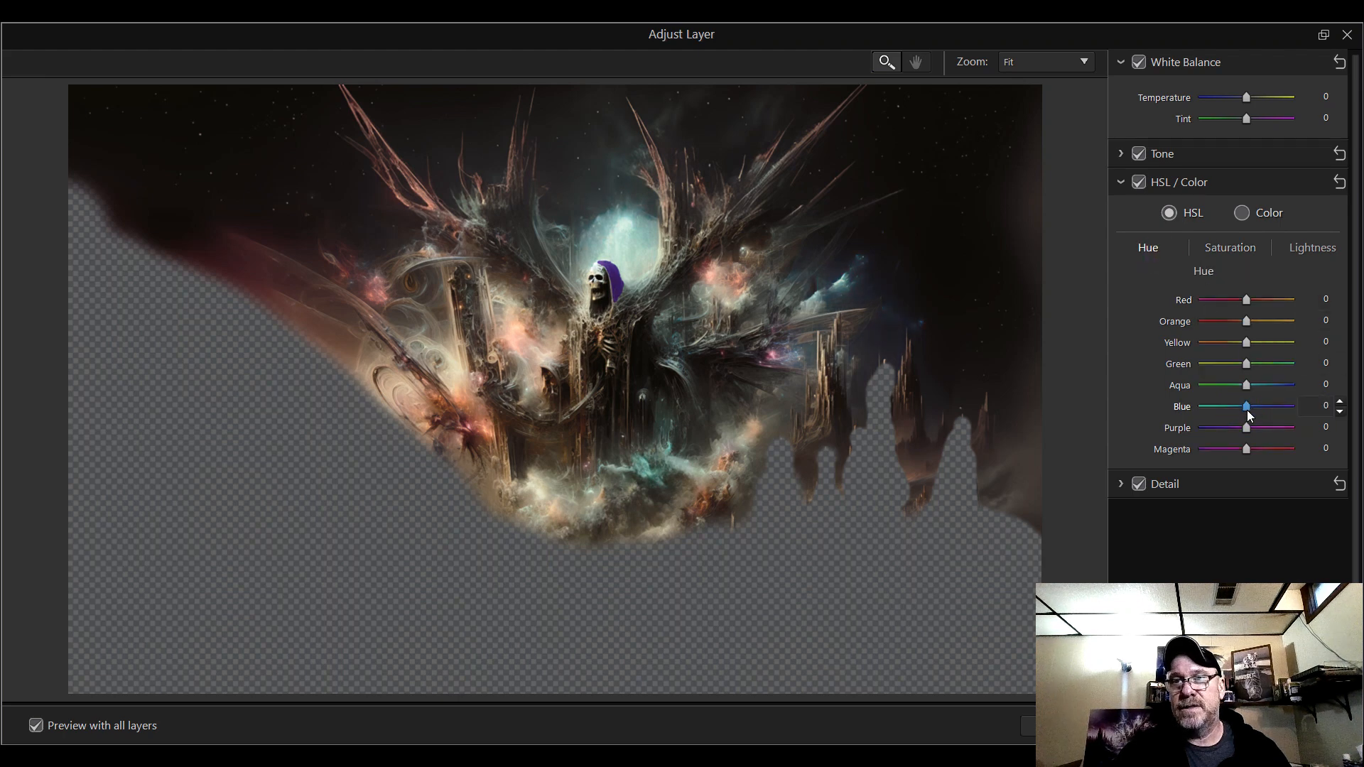
pyautogui.moveTo(1249, 407); pyautogui.dragTo(1255, 454)
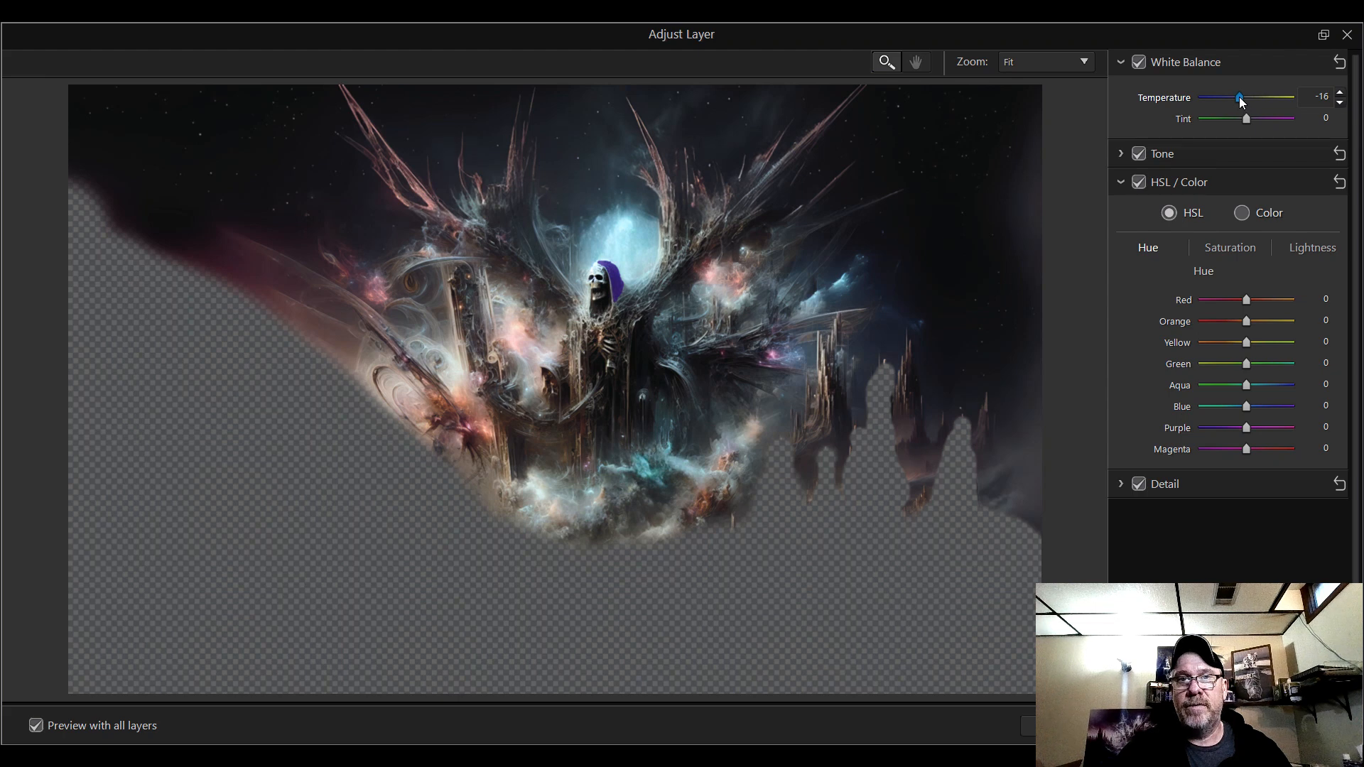
# - Cool the copy layer's white balance Temperature to -25 and raise its Tint to 22
pyautogui.moveTo(1239, 98); pyautogui.dragTo(1234, 98)
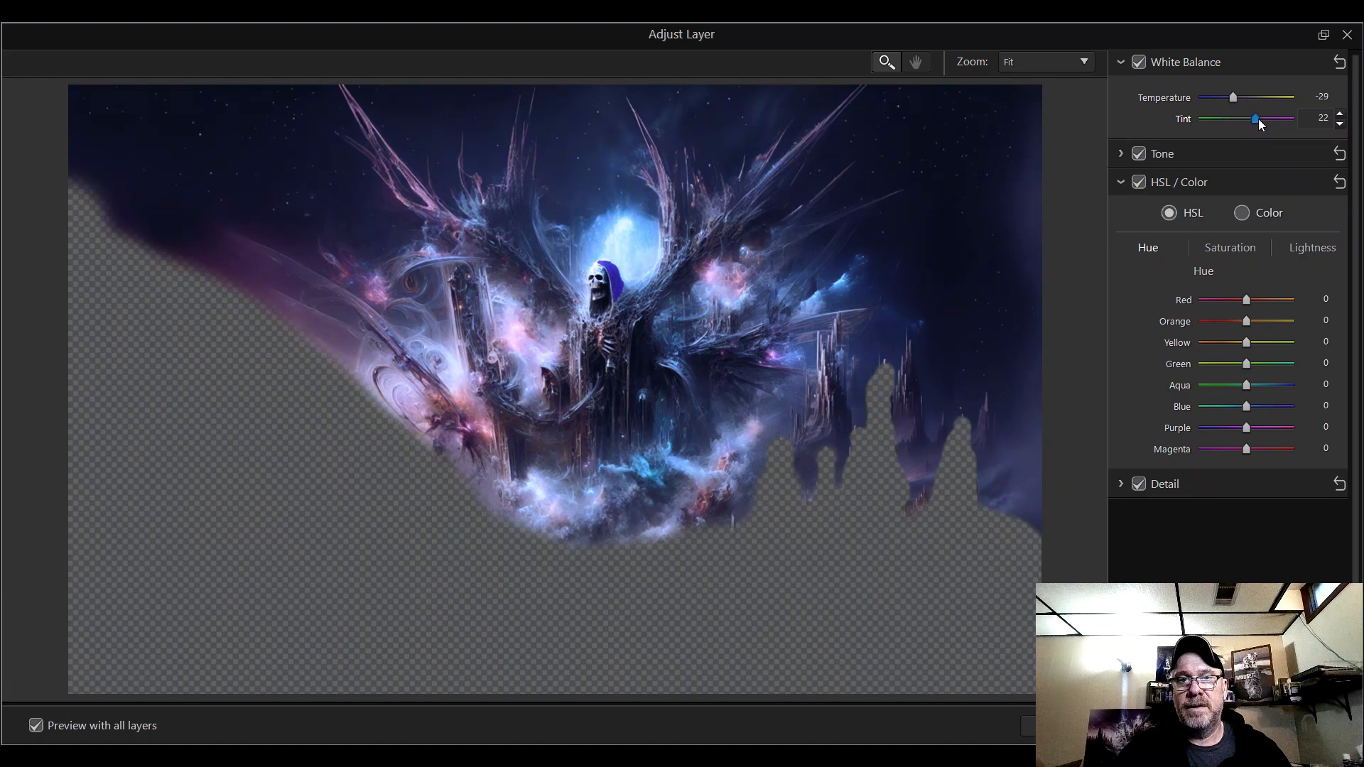
pyautogui.click(1340, 93)
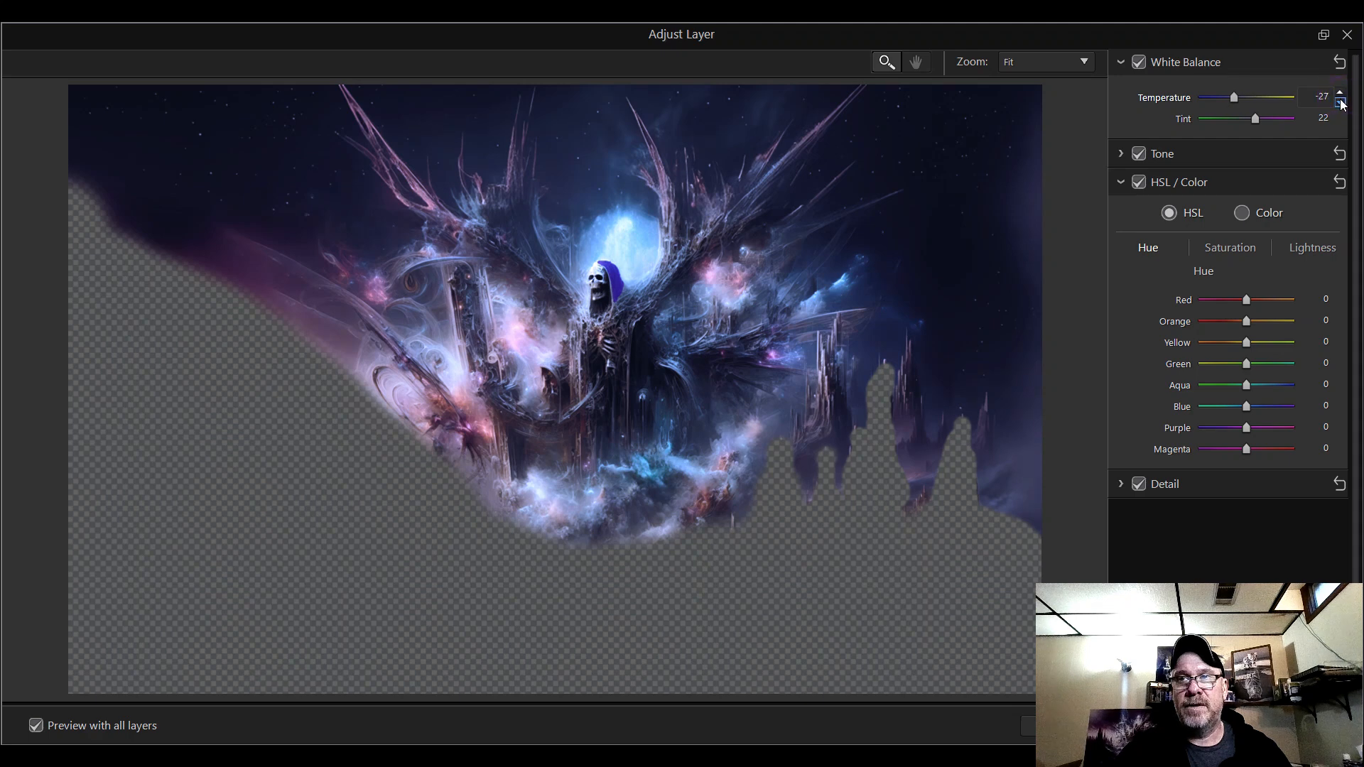
pyautogui.click(1340, 103)
pyautogui.click(1341, 93)
pyautogui.click(1341, 93)
pyautogui.click(1340, 93)
pyautogui.click(1341, 93)
pyautogui.click(1341, 93)
pyautogui.click(1341, 103)
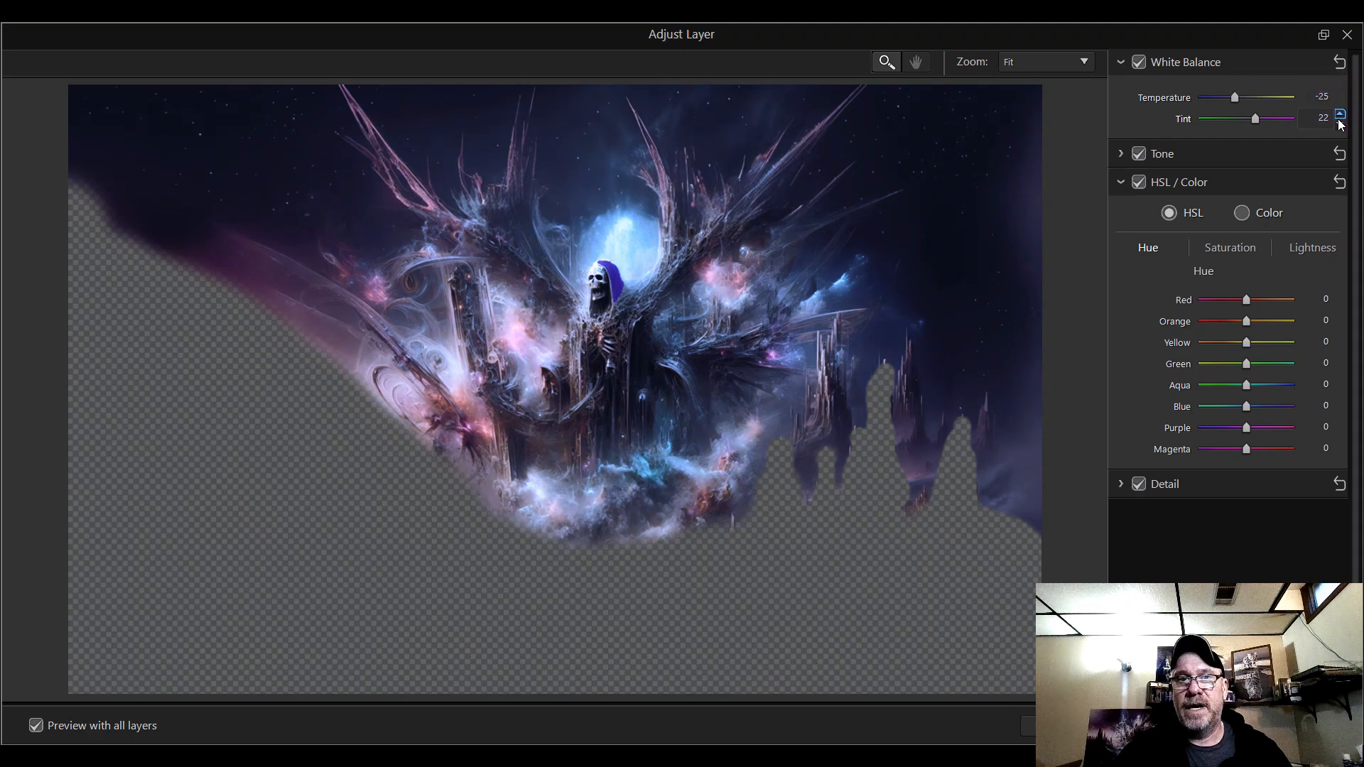
# - Fine-tune the white balance Tint to 25
pyautogui.moveTo(1340, 124)
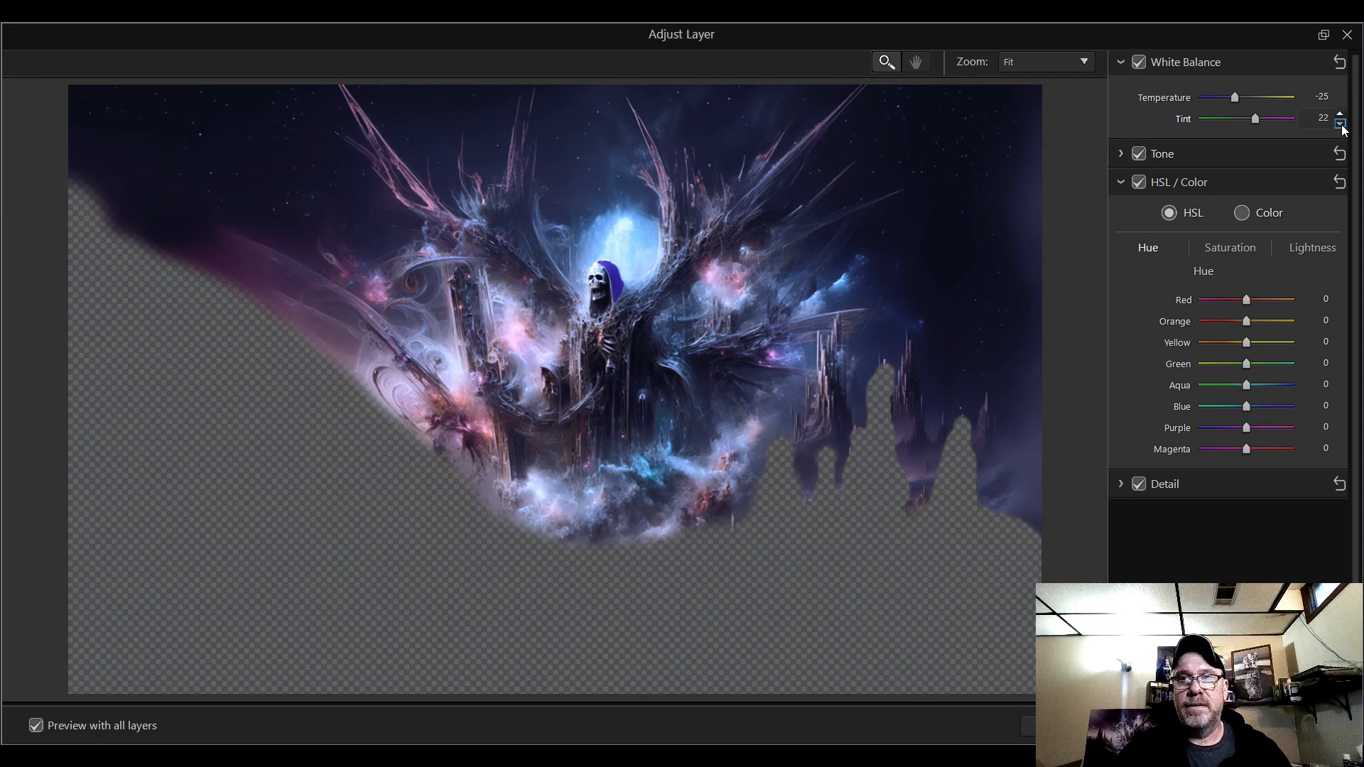
pyautogui.click(1341, 124)
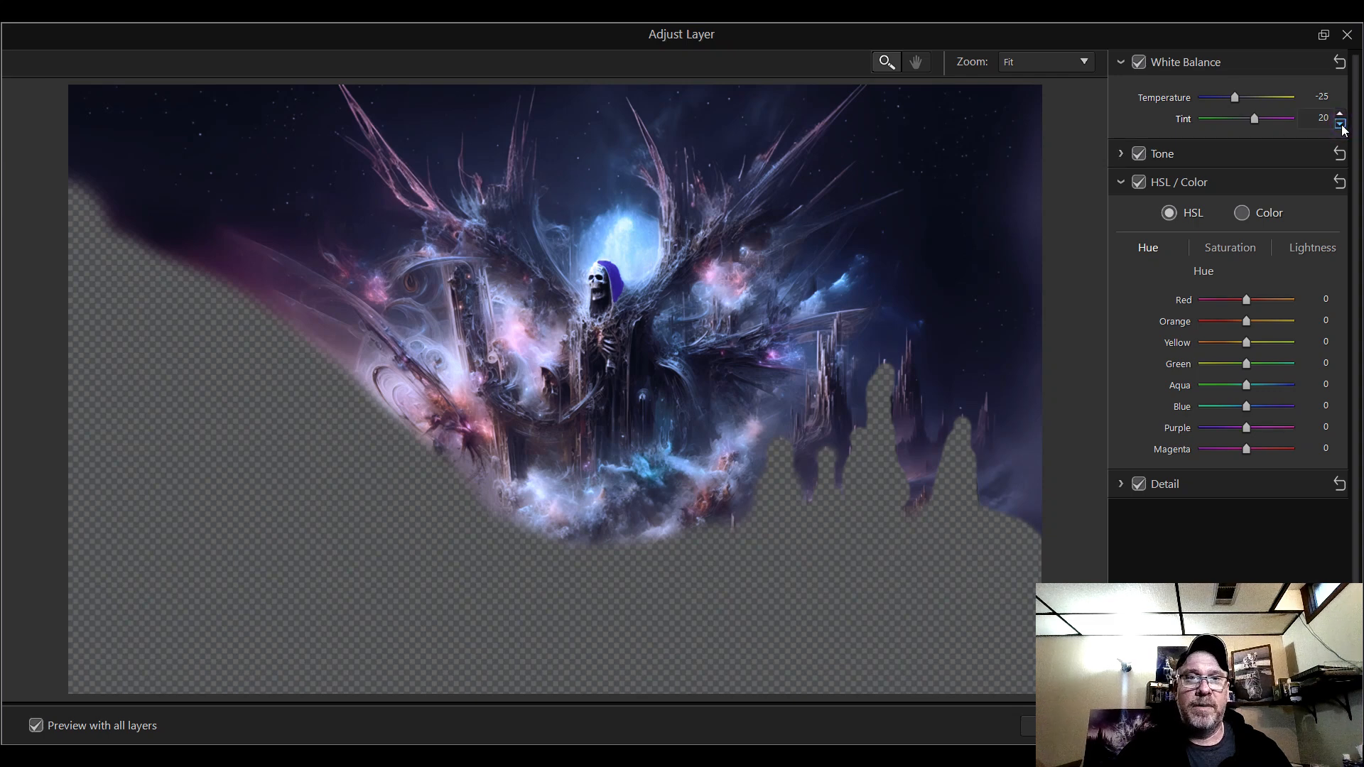
pyautogui.click(1340, 115)
pyautogui.click(1341, 115)
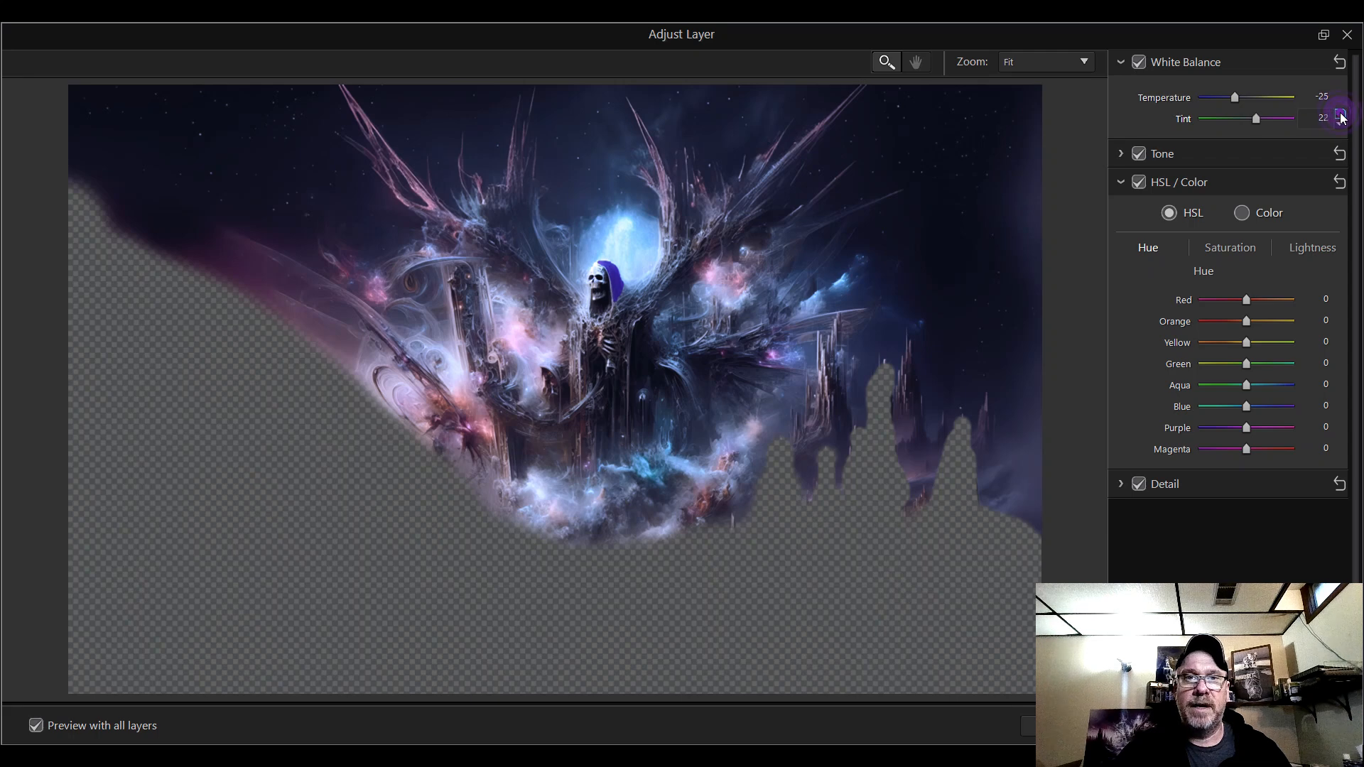
pyautogui.click(1341, 115)
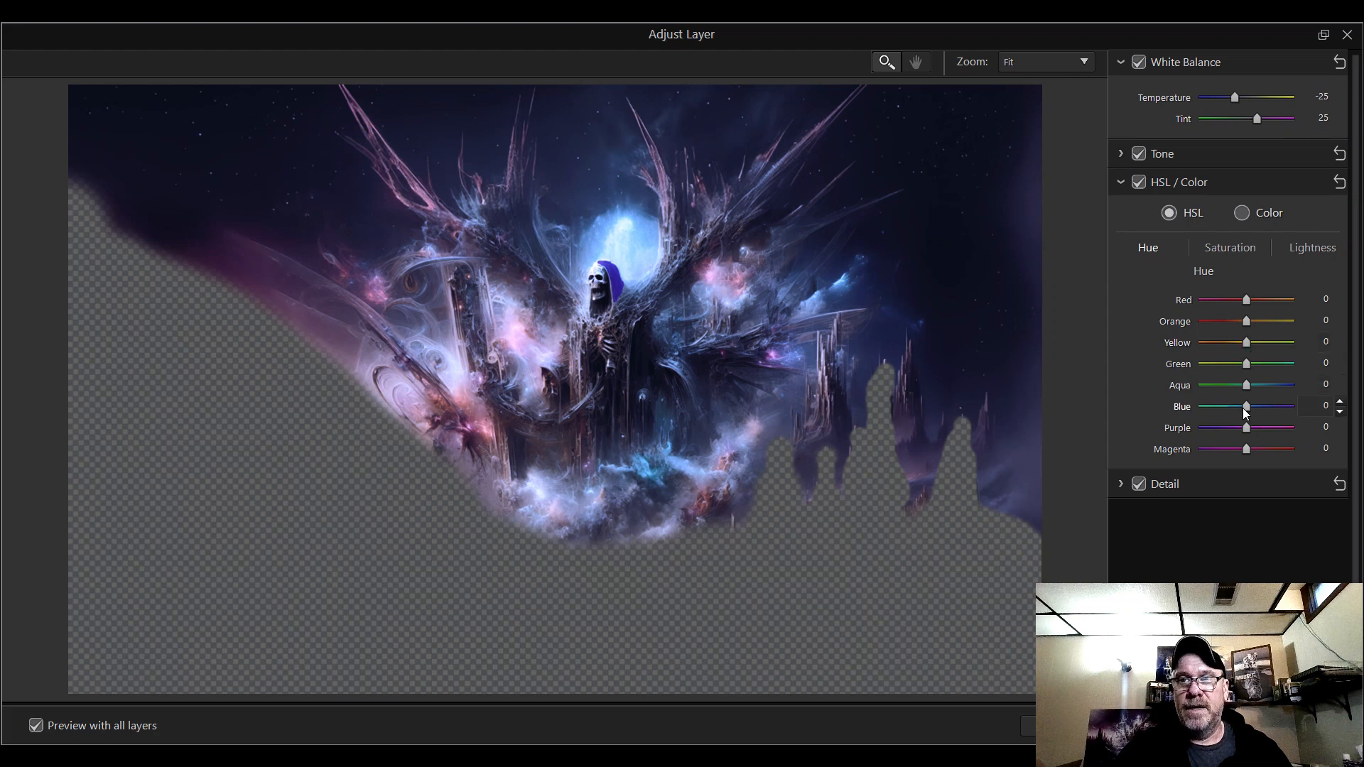
# - Shift the copy layer's HSL Hue, setting Blue to 25 and Purple to 39
pyautogui.moveTo(1249, 409); pyautogui.dragTo(1256, 453)
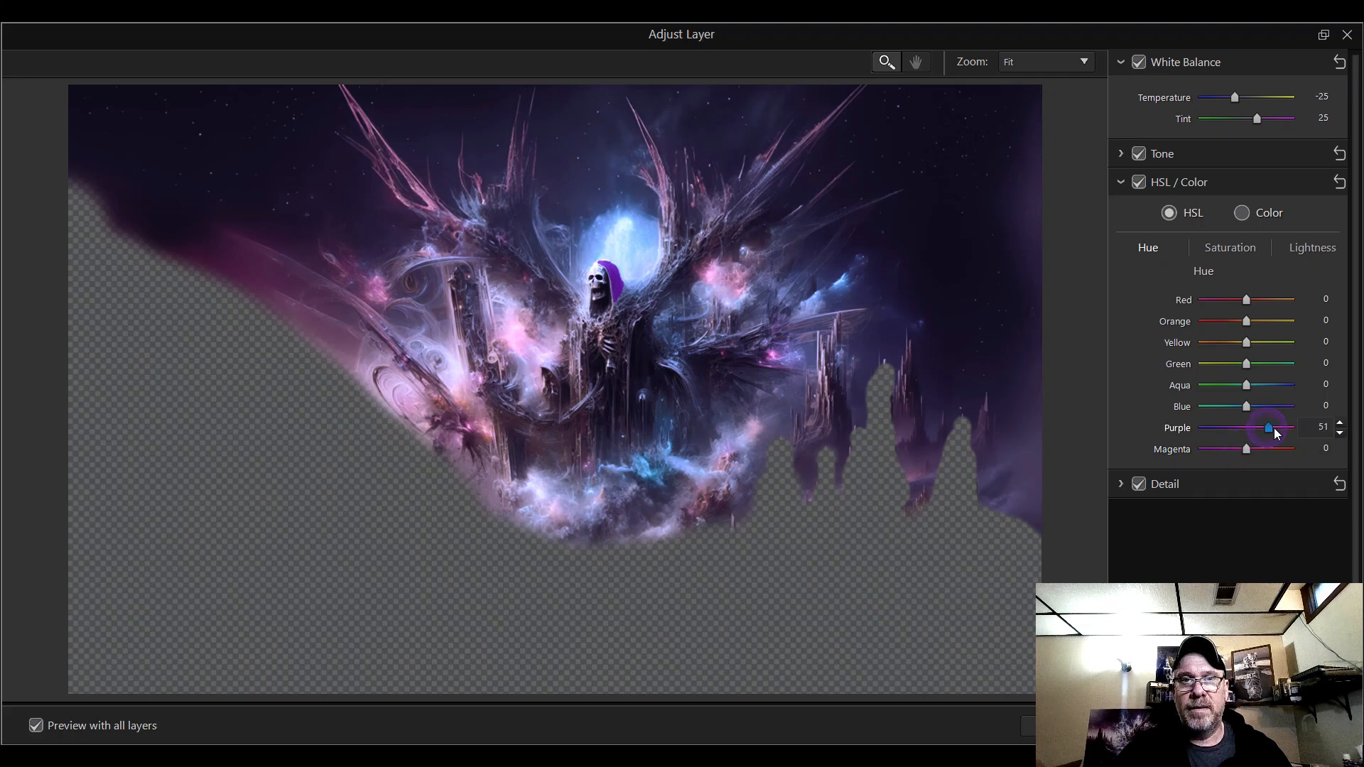
pyautogui.moveTo(1281, 428); pyautogui.dragTo(1259, 410)
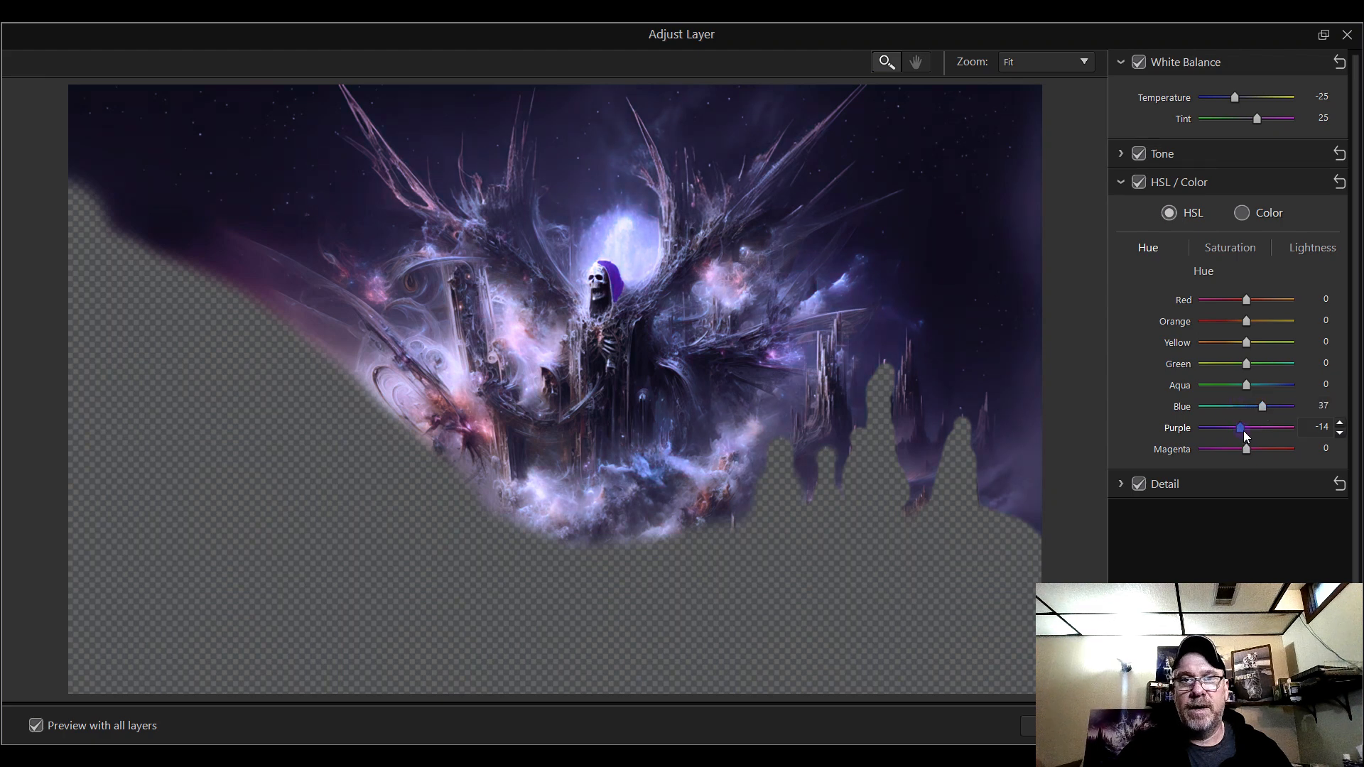
pyautogui.moveTo(1240, 429); pyautogui.dragTo(1258, 437)
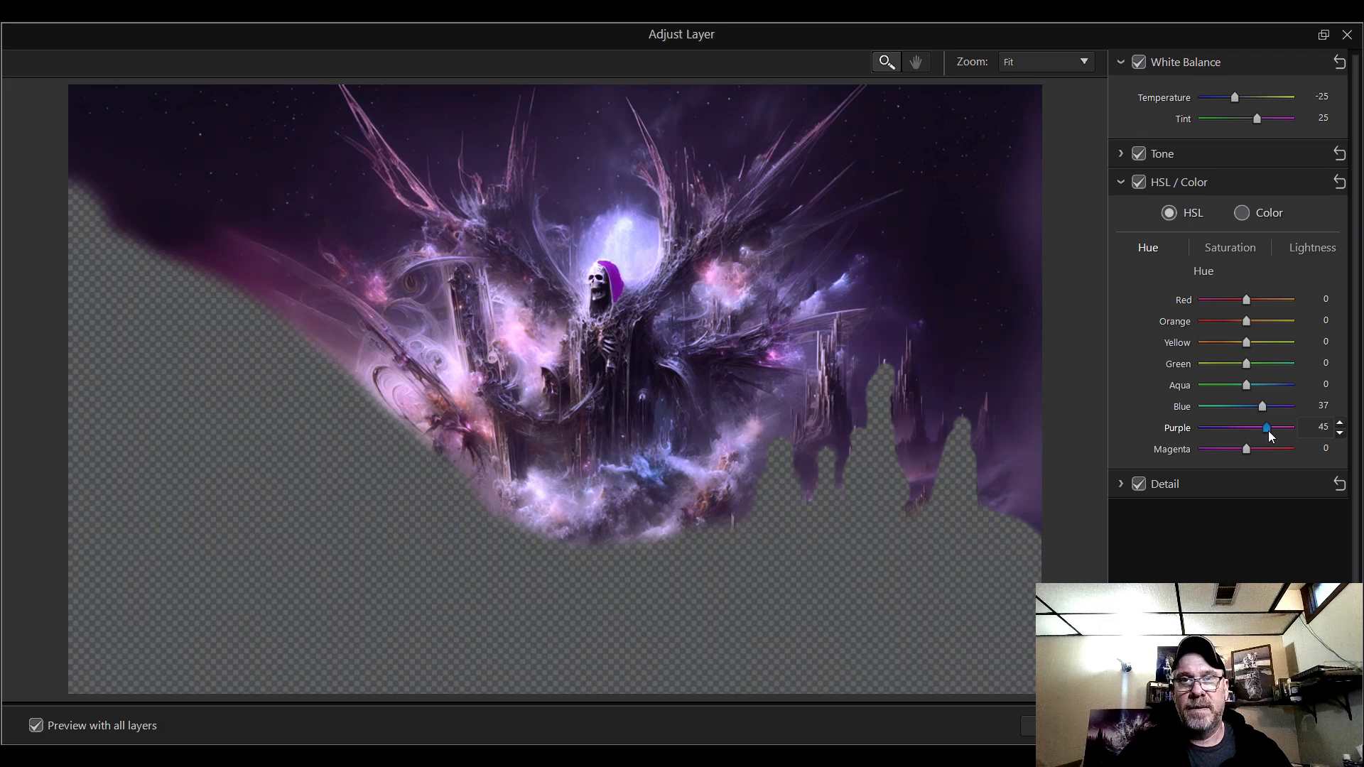
pyautogui.moveTo(1268, 431); pyautogui.dragTo(1264, 431)
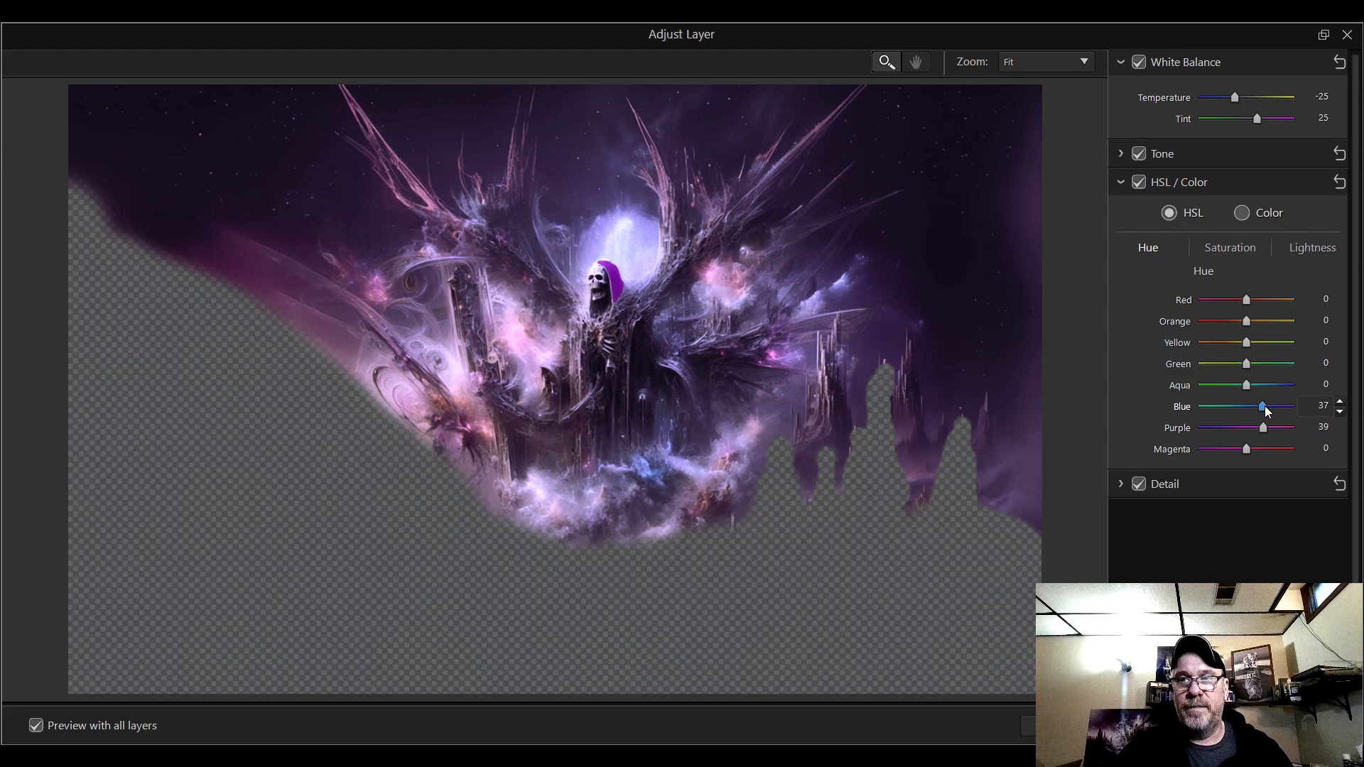
pyautogui.moveTo(1266, 410); pyautogui.dragTo(1263, 410)
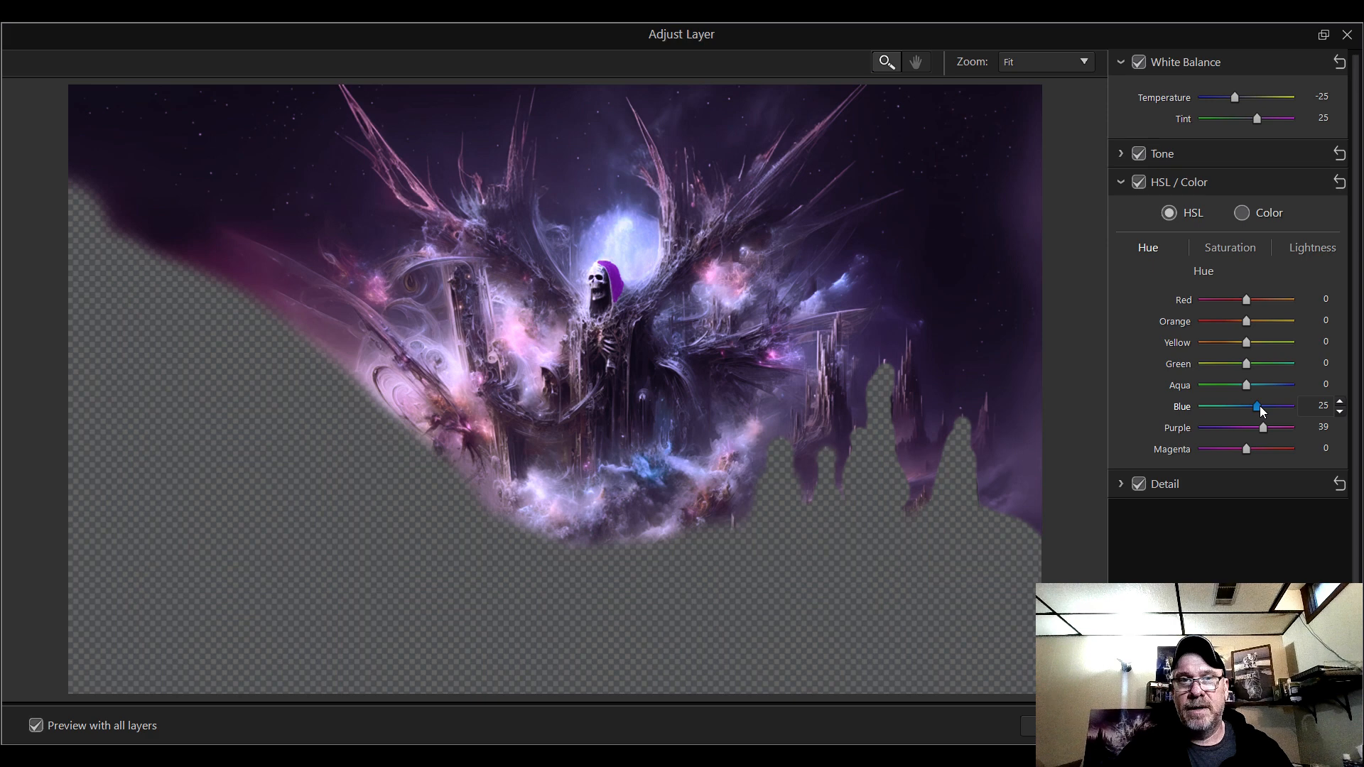
# - Adjust the copy layer's HSL Saturation, setting Purple to -10 and Blue to 60
pyautogui.click(1248, 248)
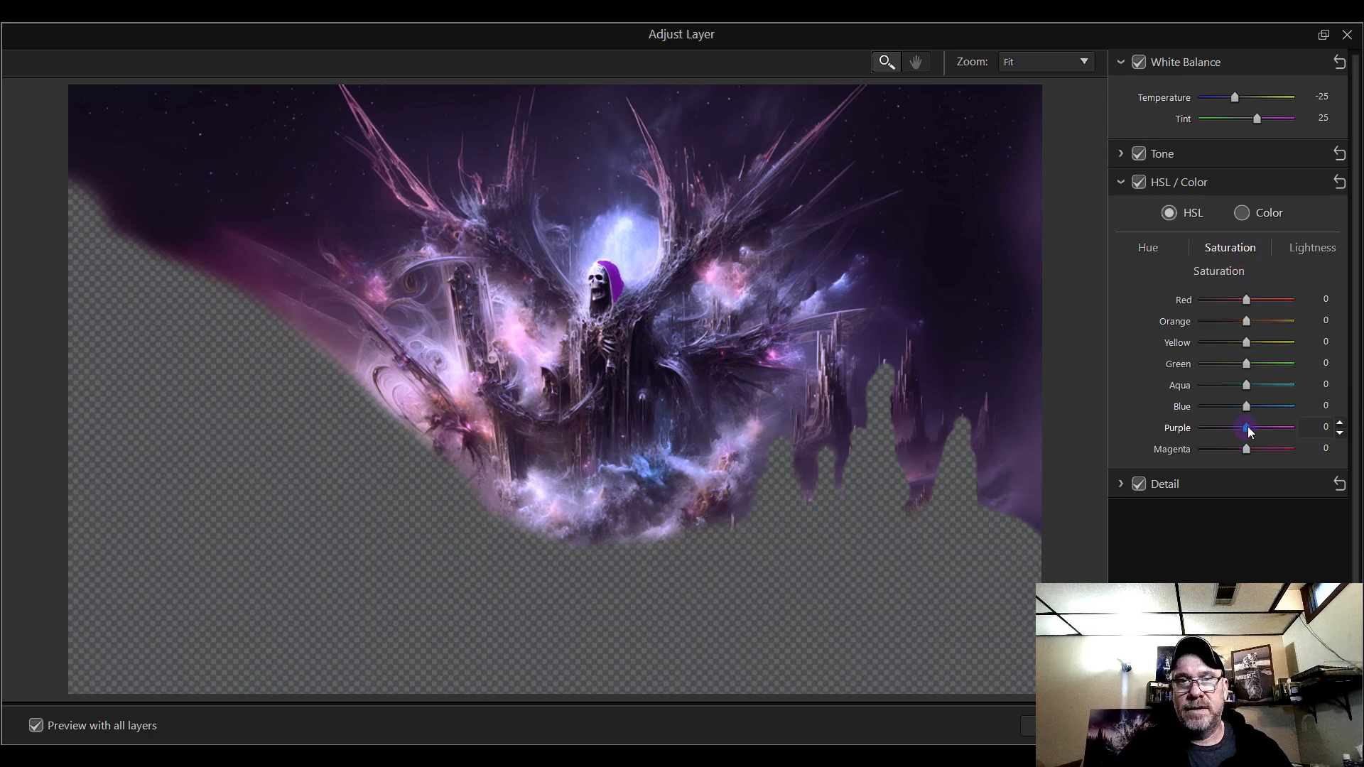
pyautogui.moveTo(1250, 430)
pyautogui.mouseDown()
pyautogui.moveTo(1278, 424)
pyautogui.moveTo(1234, 432)
pyautogui.mouseUp()
pyautogui.moveTo(1237, 432); pyautogui.dragTo(1247, 434)
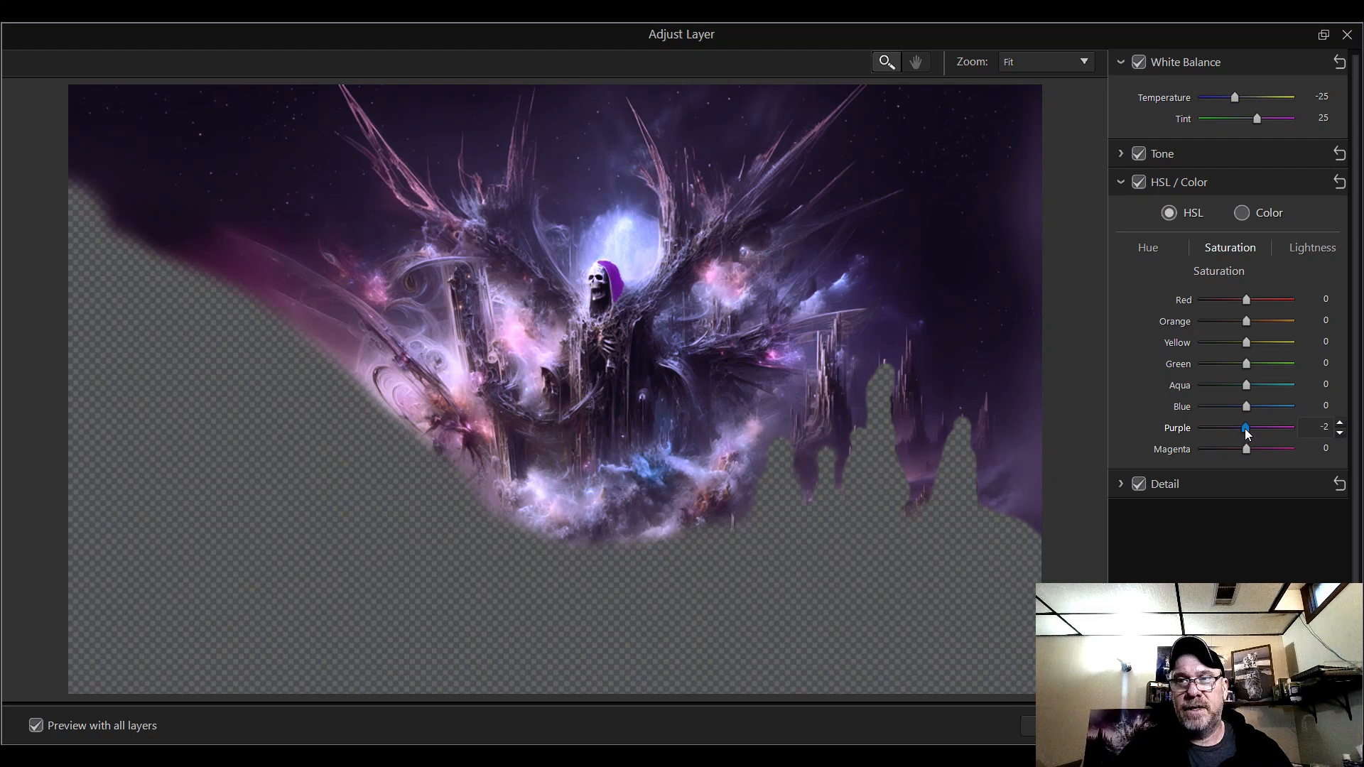
pyautogui.moveTo(1244, 431); pyautogui.dragTo(1228, 422)
pyautogui.moveTo(1245, 428); pyautogui.dragTo(1247, 428)
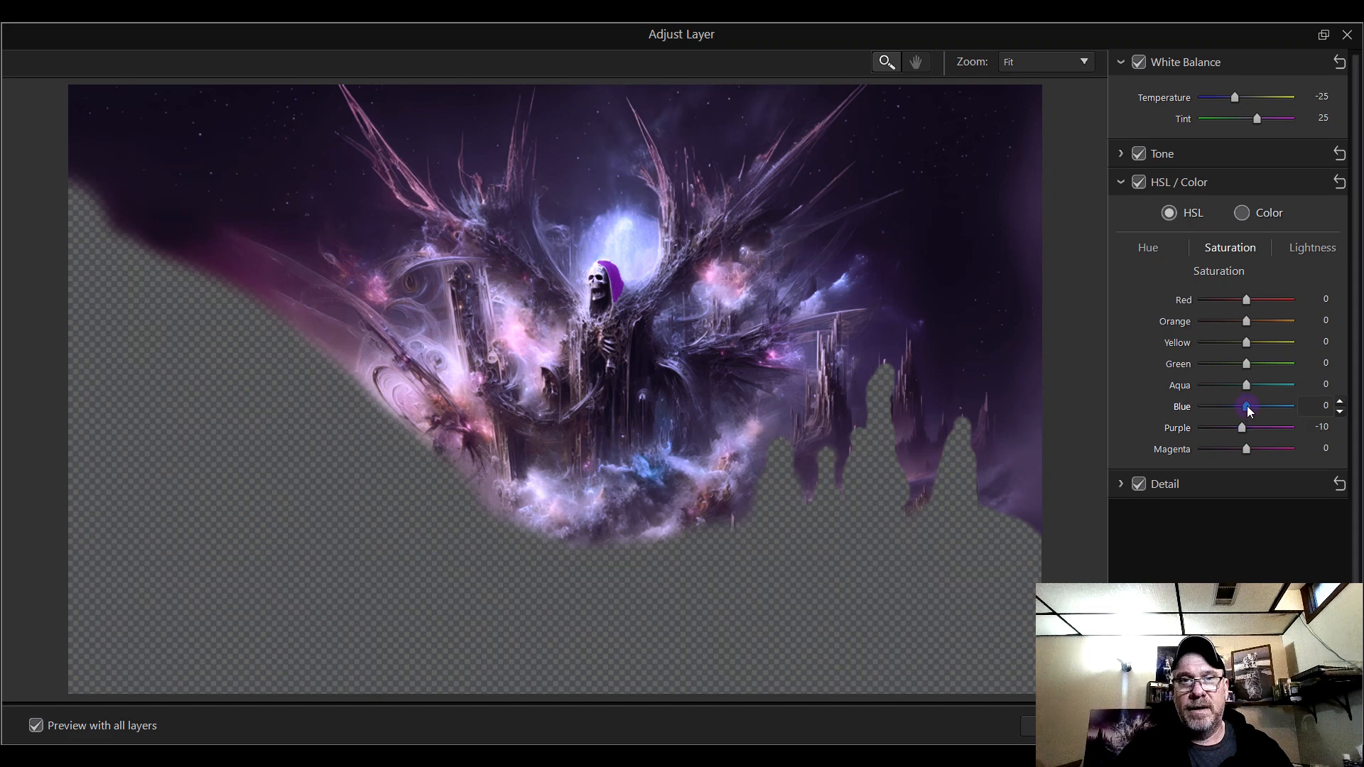
pyautogui.moveTo(1252, 408); pyautogui.dragTo(1270, 408)
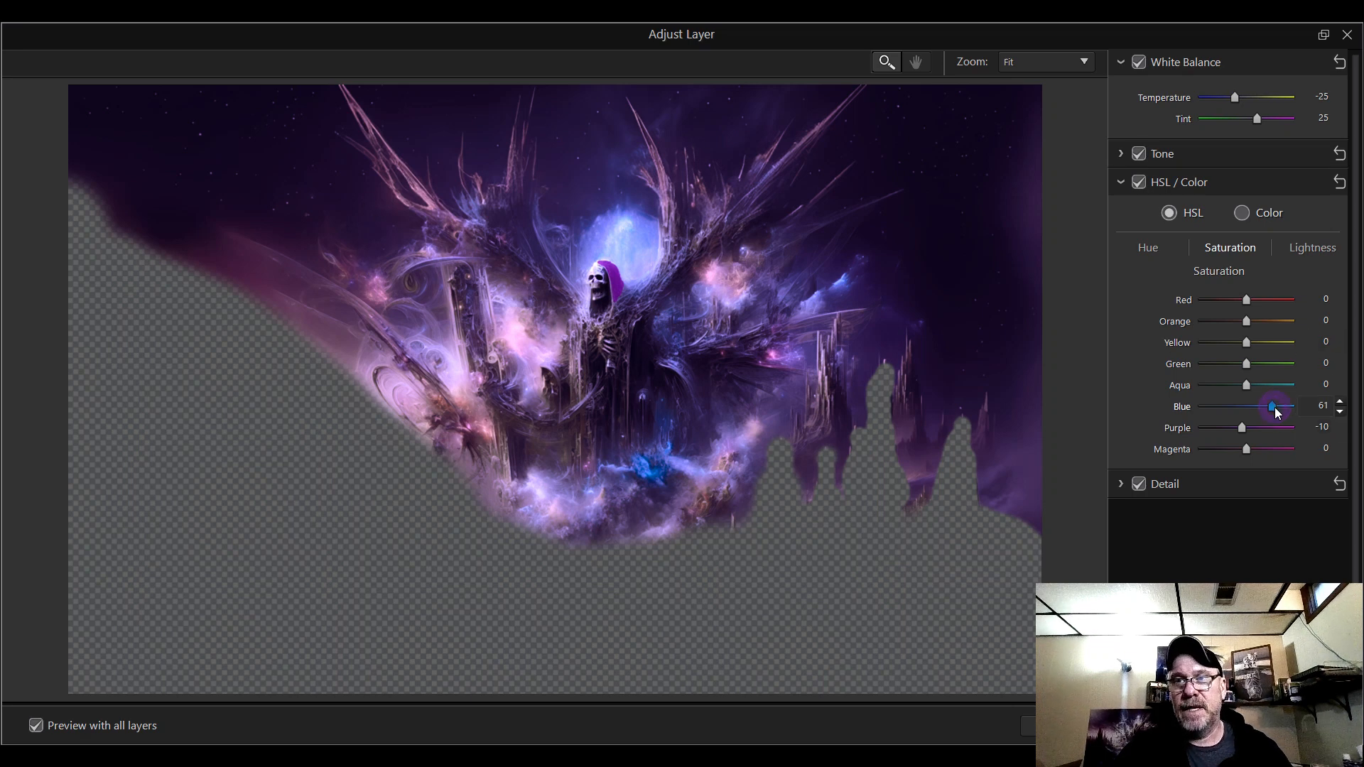
pyautogui.click(1340, 401)
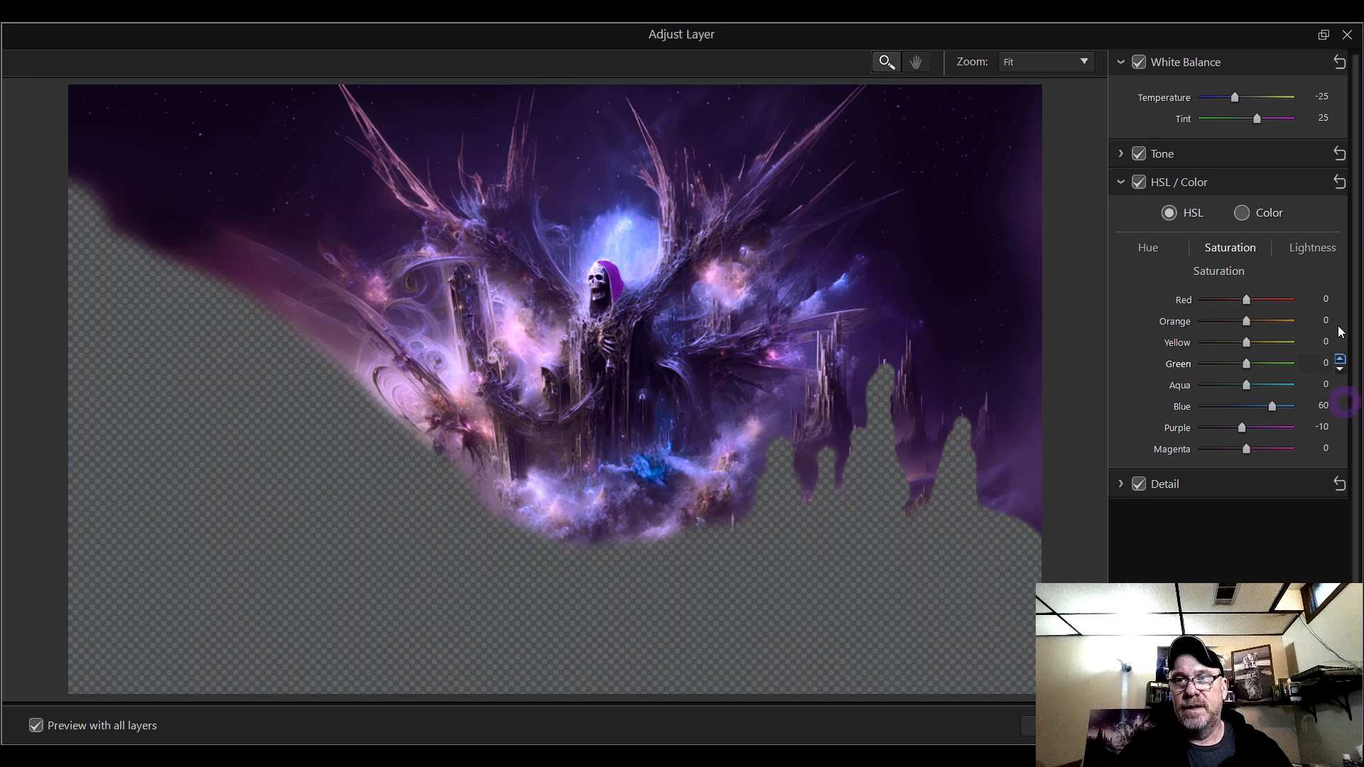
# - Try changing the Red and Orange saturation, and reset both to 0
pyautogui.moveTo(1246, 301); pyautogui.dragTo(1248, 328)
pyautogui.doubleClick(1252, 304)
pyautogui.doubleClick(1247, 328)
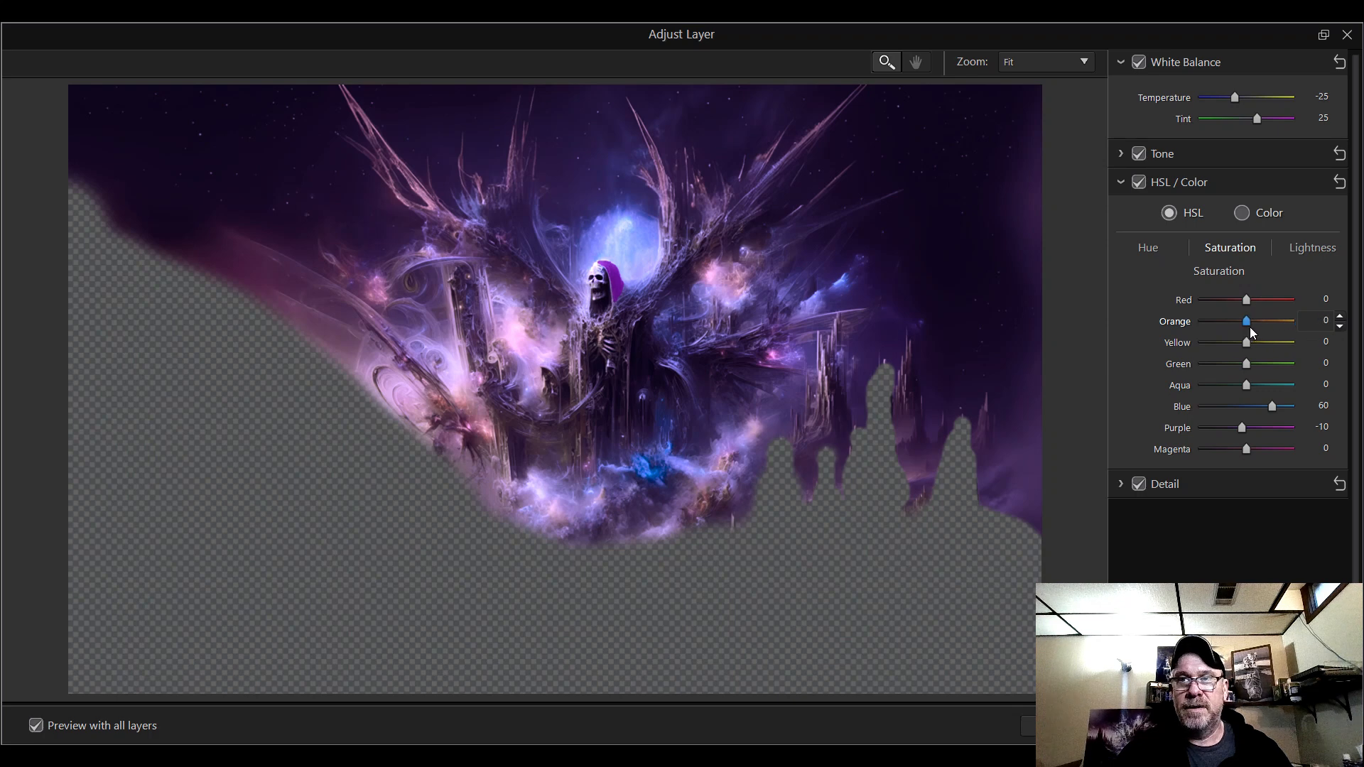
# - Lower the copy layer's HSL Lightness, setting Blue to -33 and Purple to -88, and leave Magenta at 0
pyautogui.click(1308, 249)
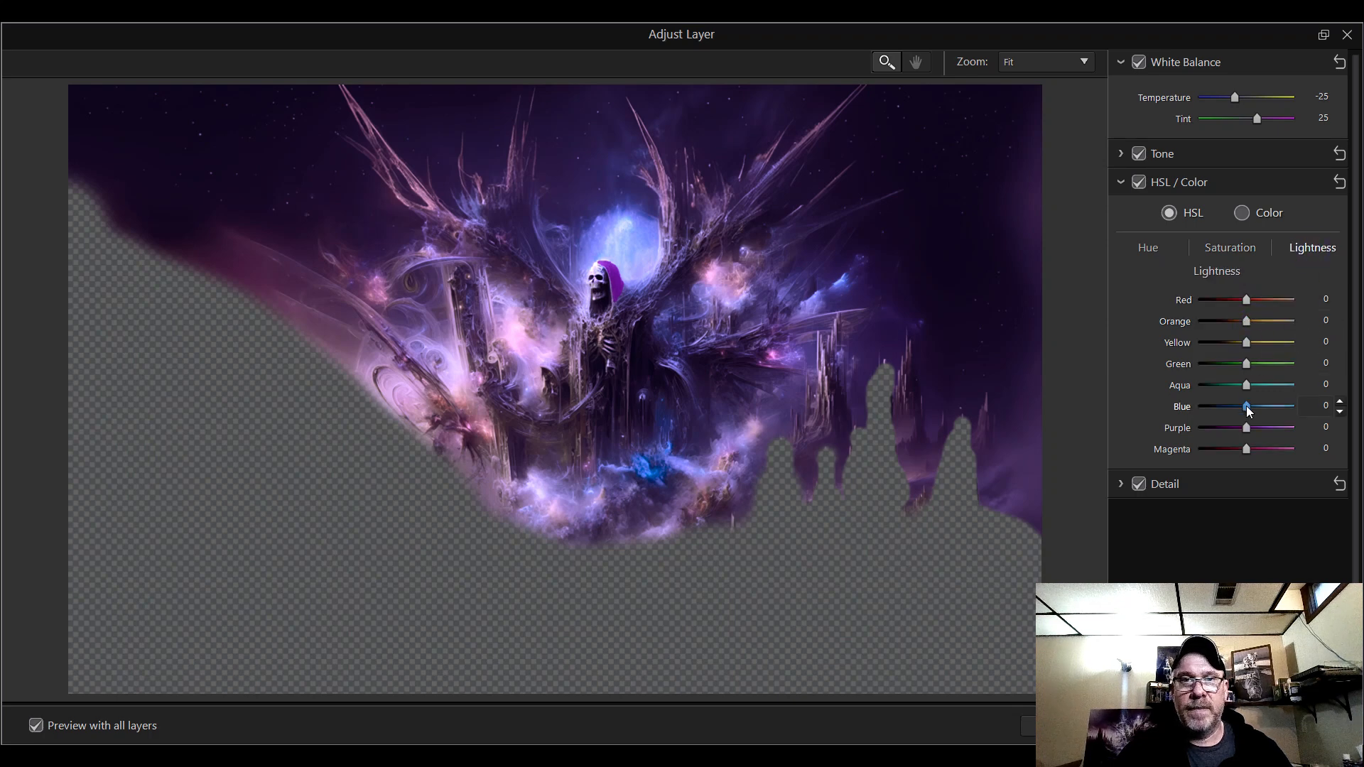
pyautogui.moveTo(1251, 407)
pyautogui.mouseDown()
pyautogui.moveTo(1265, 407)
pyautogui.moveTo(1233, 411)
pyautogui.mouseUp()
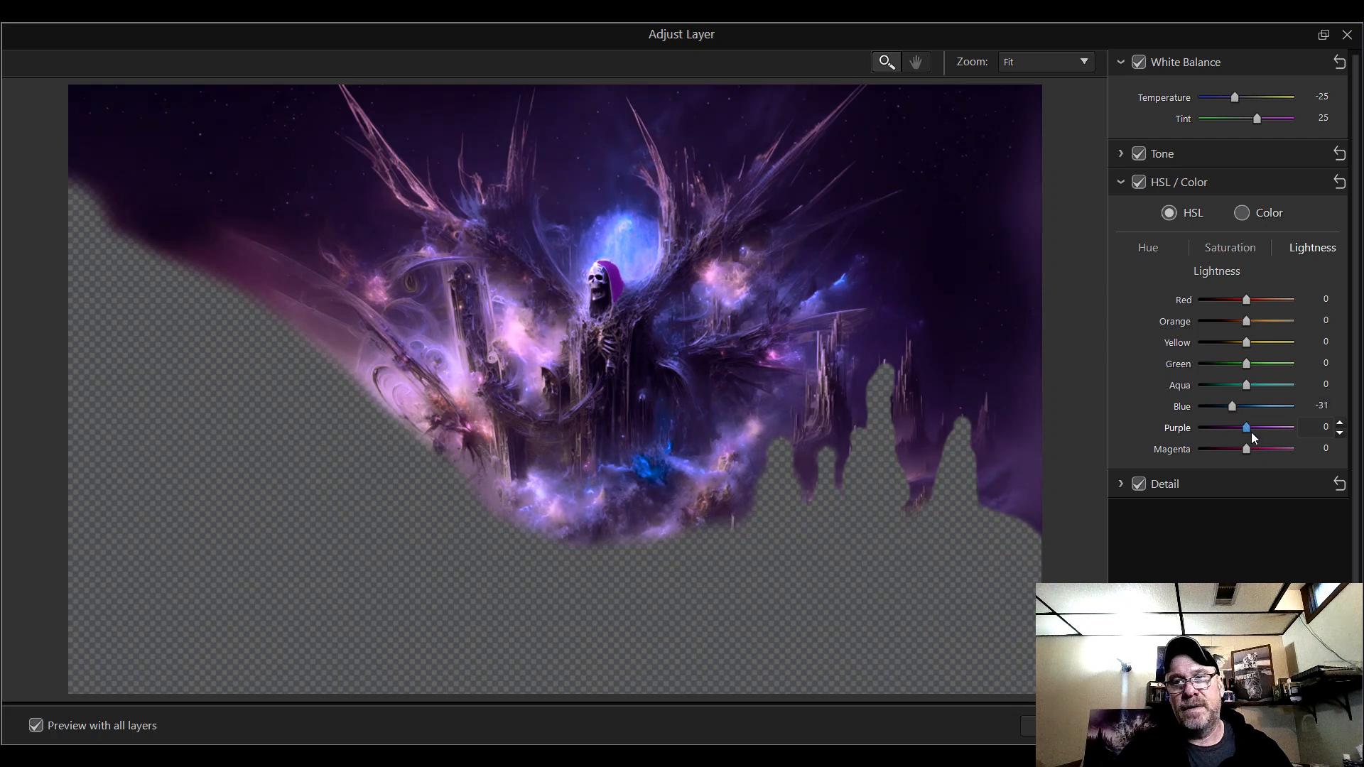
pyautogui.moveTo(1252, 432)
pyautogui.mouseDown()
pyautogui.moveTo(1275, 434)
pyautogui.moveTo(1229, 434)
pyautogui.moveTo(1251, 433)
pyautogui.moveTo(1220, 449)
pyautogui.moveTo(1287, 449)
pyautogui.moveTo(1251, 452)
pyautogui.moveTo(1263, 452)
pyautogui.mouseUp()
pyautogui.doubleClick(1248, 452)
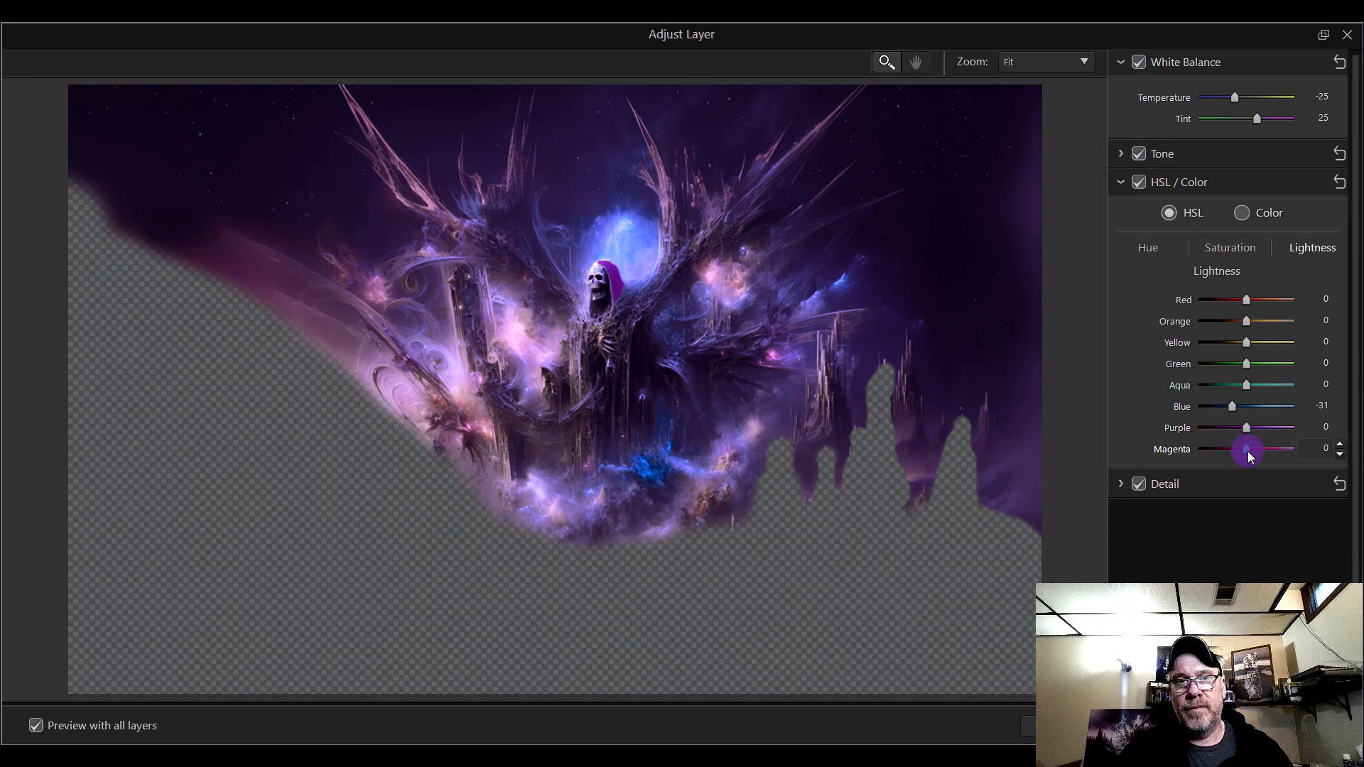
pyautogui.moveTo(1246, 428); pyautogui.dragTo(1276, 428)
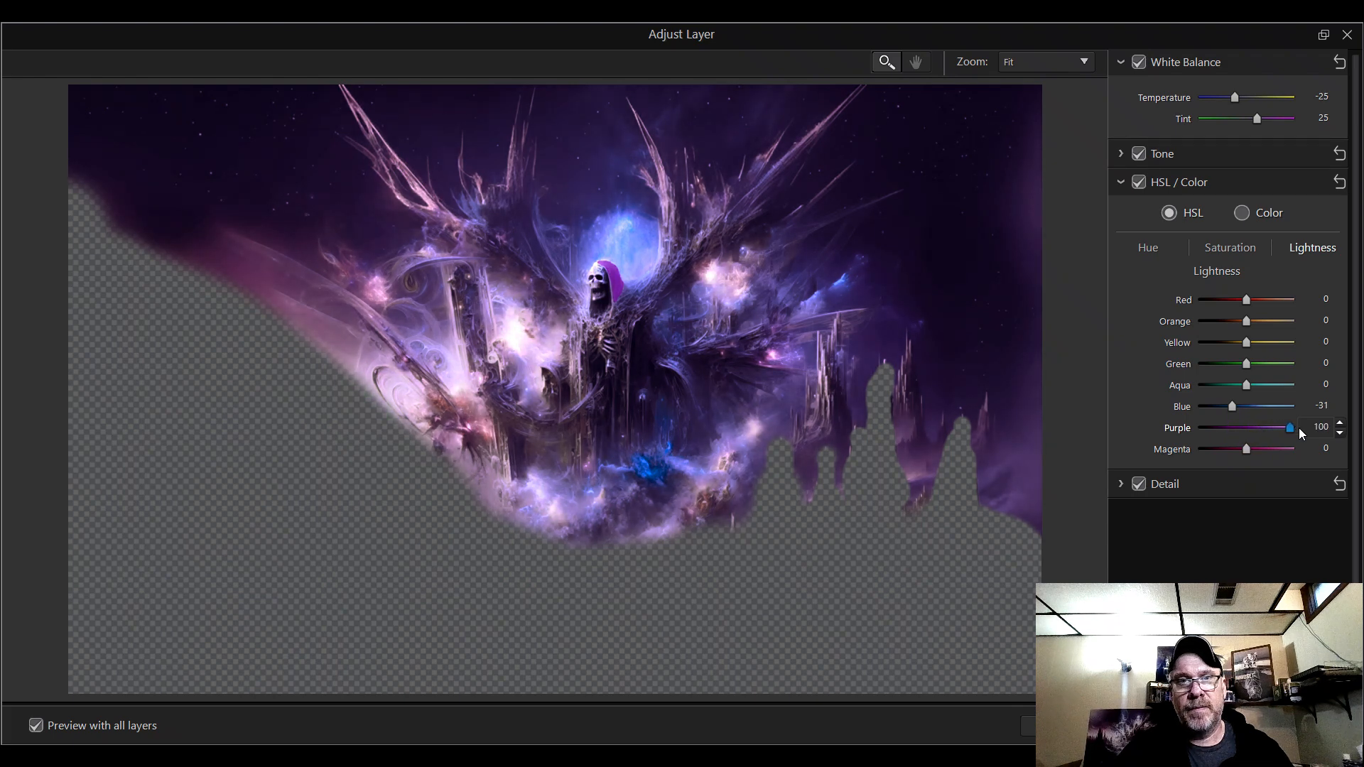
pyautogui.moveTo(1280, 427); pyautogui.dragTo(1246, 429)
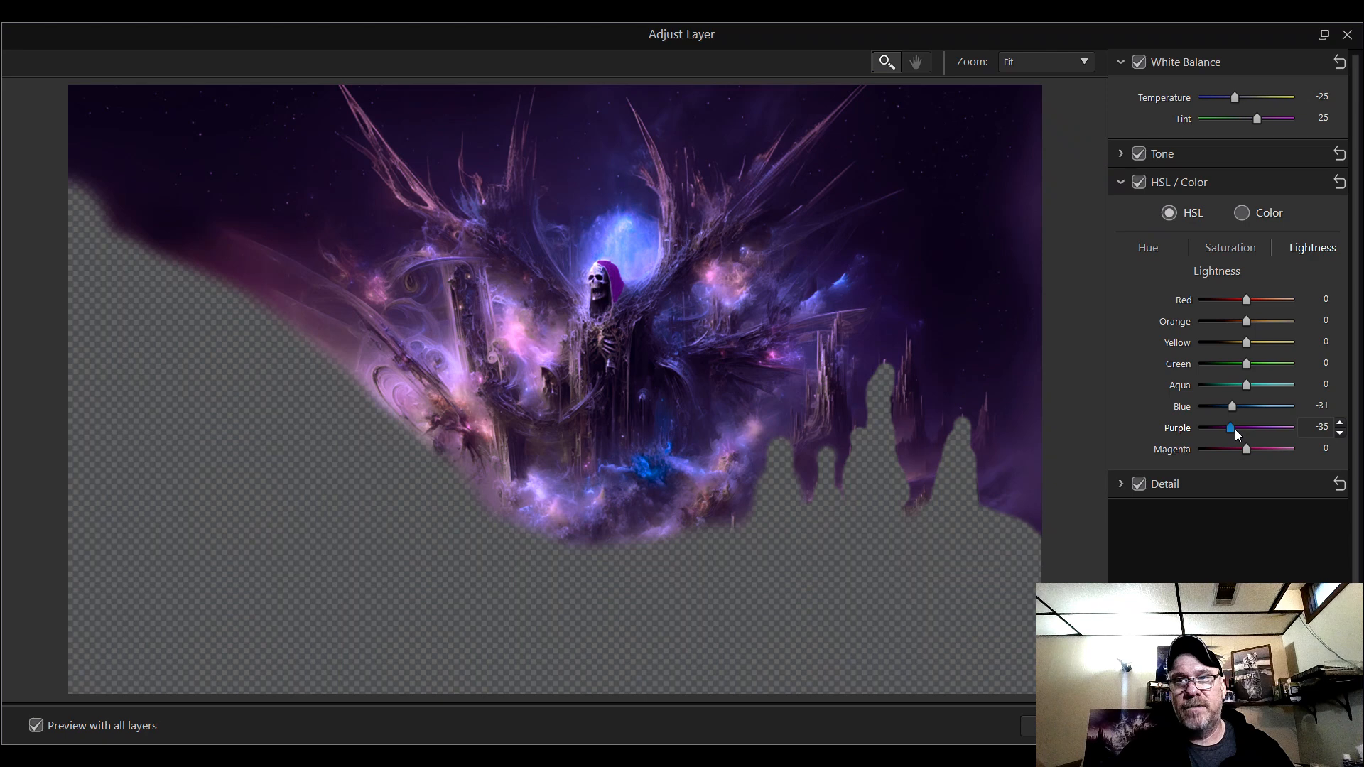
pyautogui.moveTo(1235, 429)
pyautogui.mouseDown()
pyautogui.moveTo(1208, 430)
pyautogui.moveTo(1239, 410)
pyautogui.mouseUp()
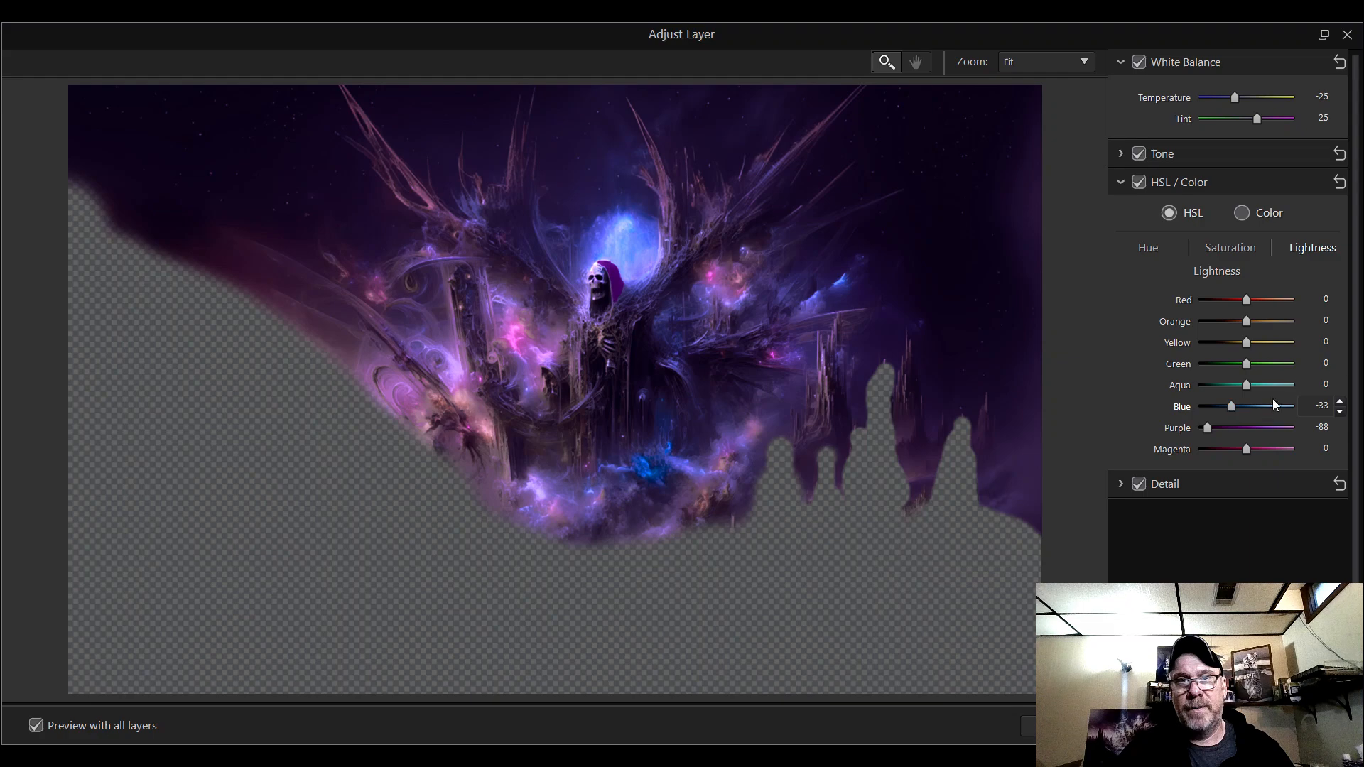
# - Inspect the skull and glow at 200% zoom, set the Blue lightness to -80, and apply the copy layer's adjustments
pyautogui.click(1061, 64)
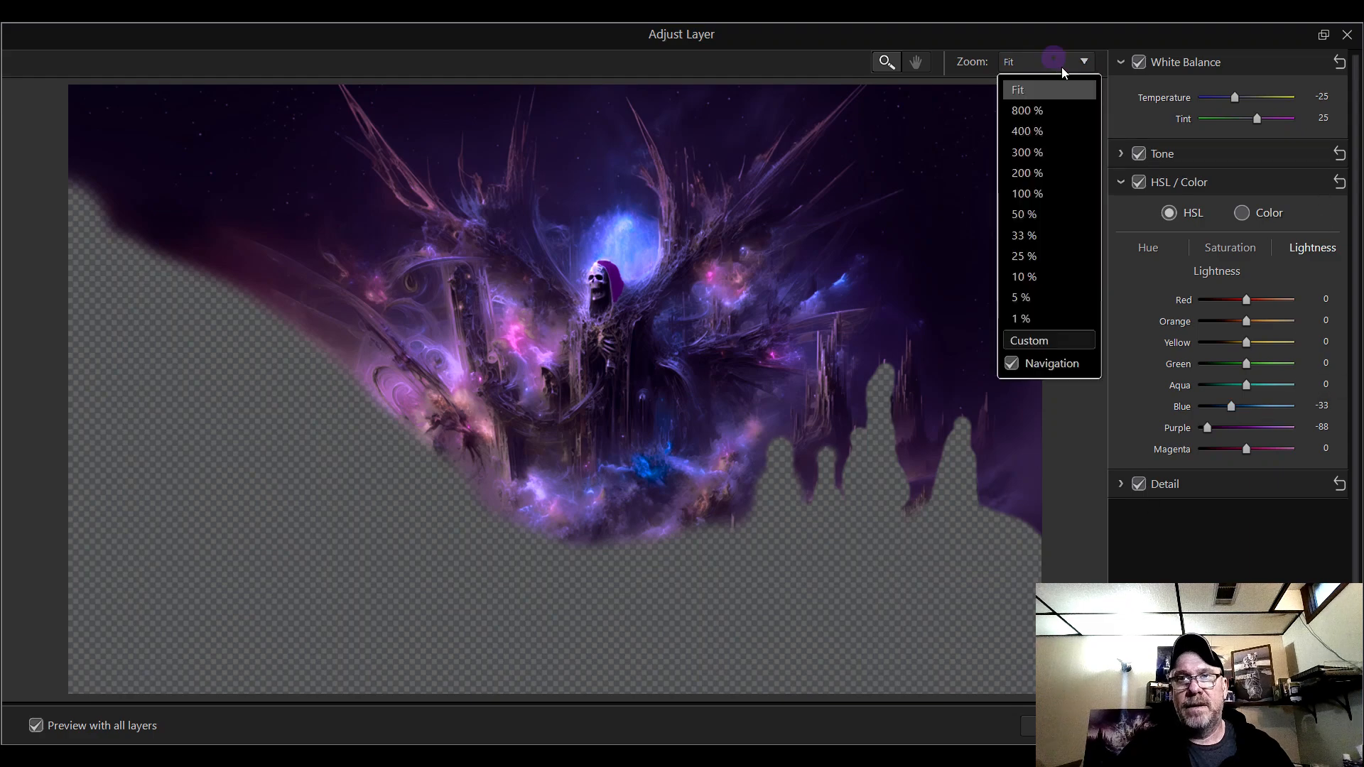
pyautogui.click(1027, 173)
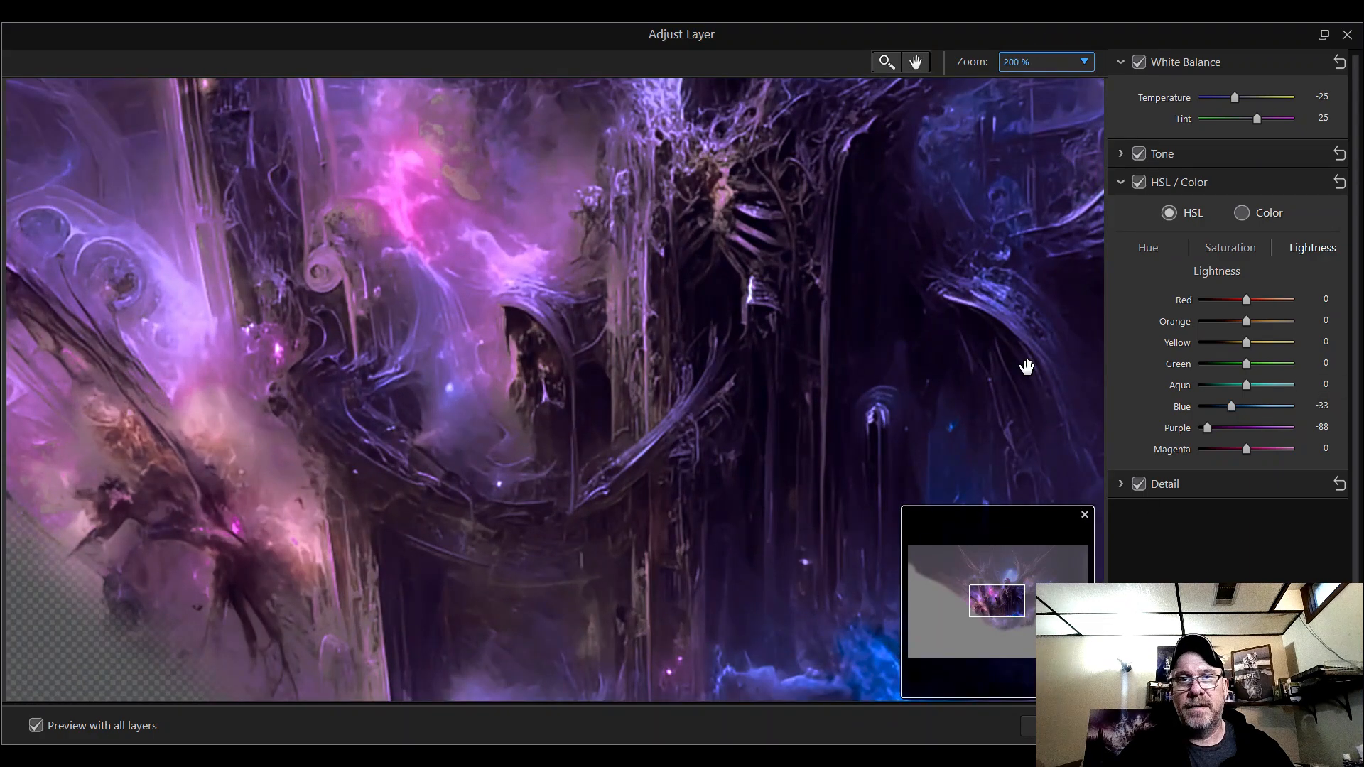
pyautogui.moveTo(1003, 611); pyautogui.dragTo(1004, 583)
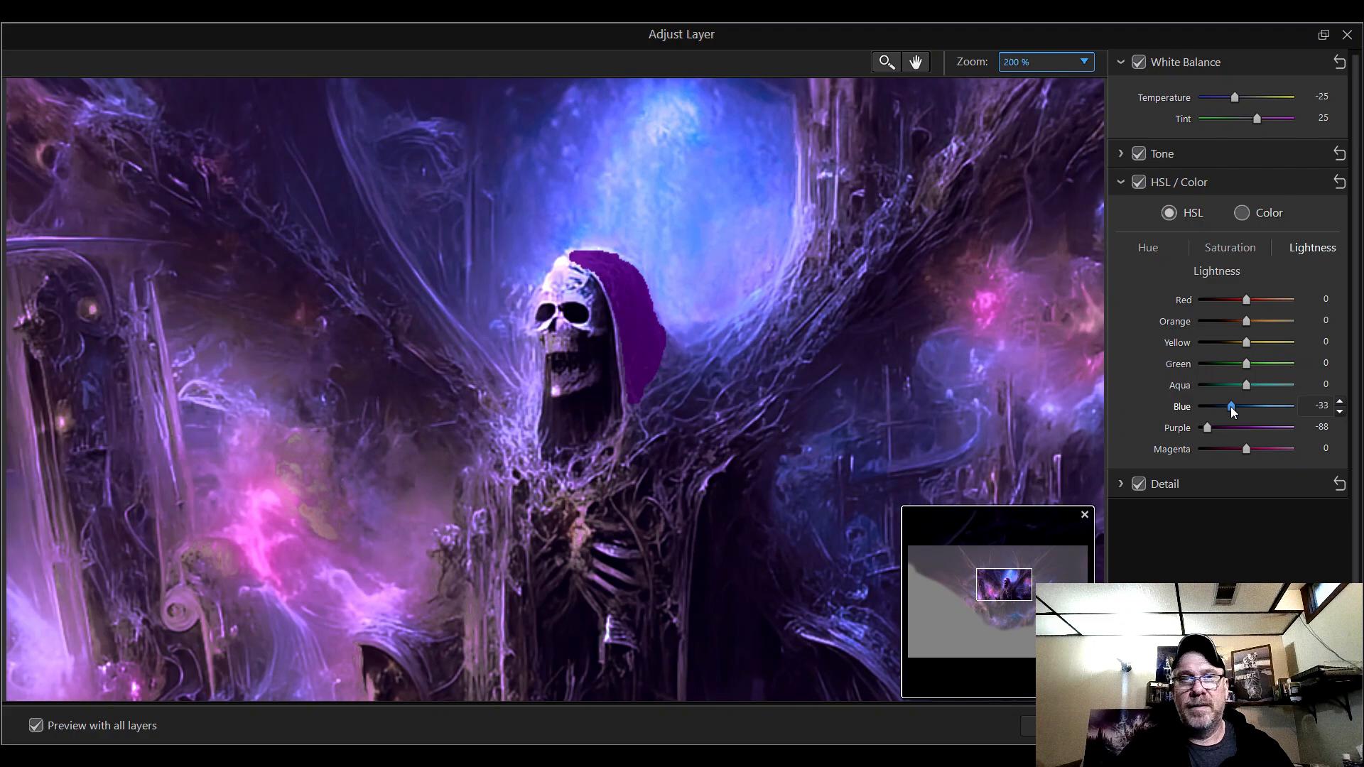
pyautogui.moveTo(1233, 411)
pyautogui.mouseDown()
pyautogui.moveTo(1245, 407)
pyautogui.moveTo(1212, 416)
pyautogui.mouseUp()
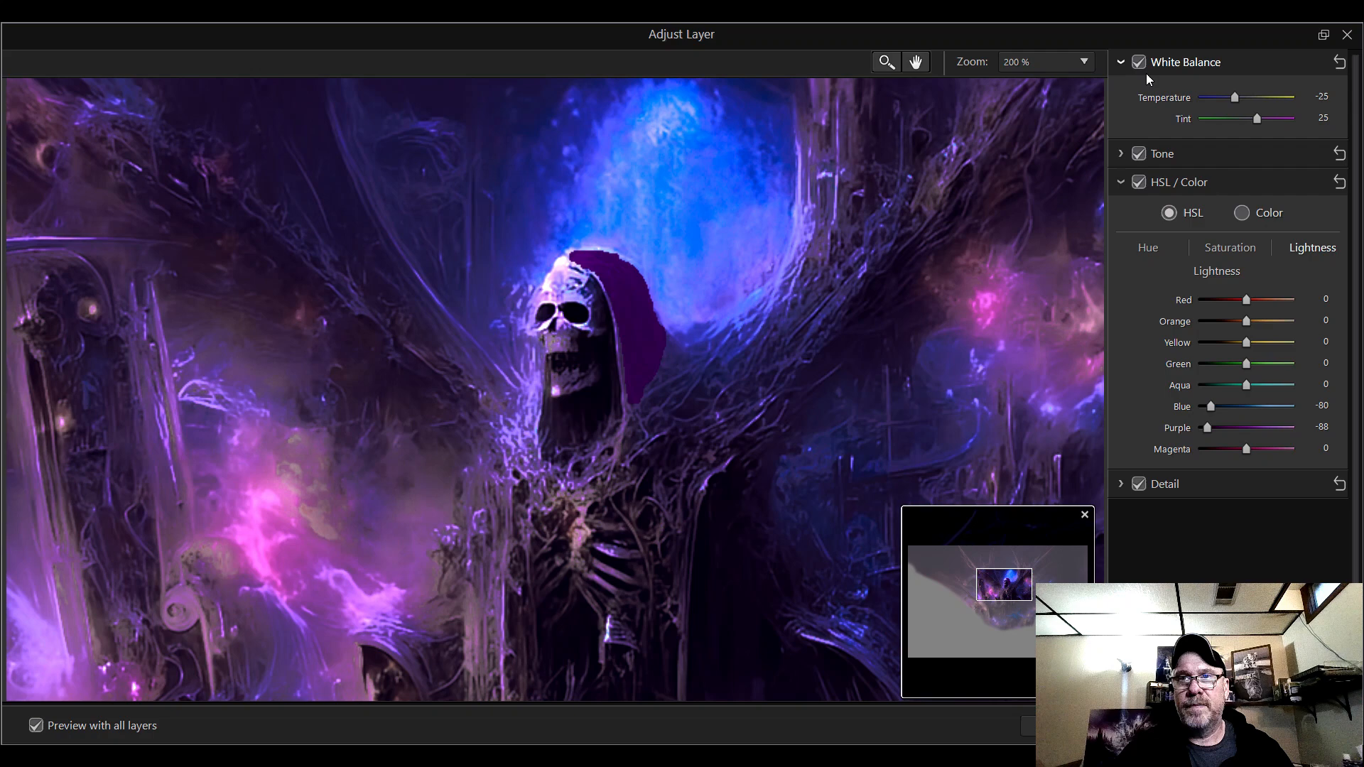
pyautogui.click(1054, 62)
pyautogui.click(1046, 93)
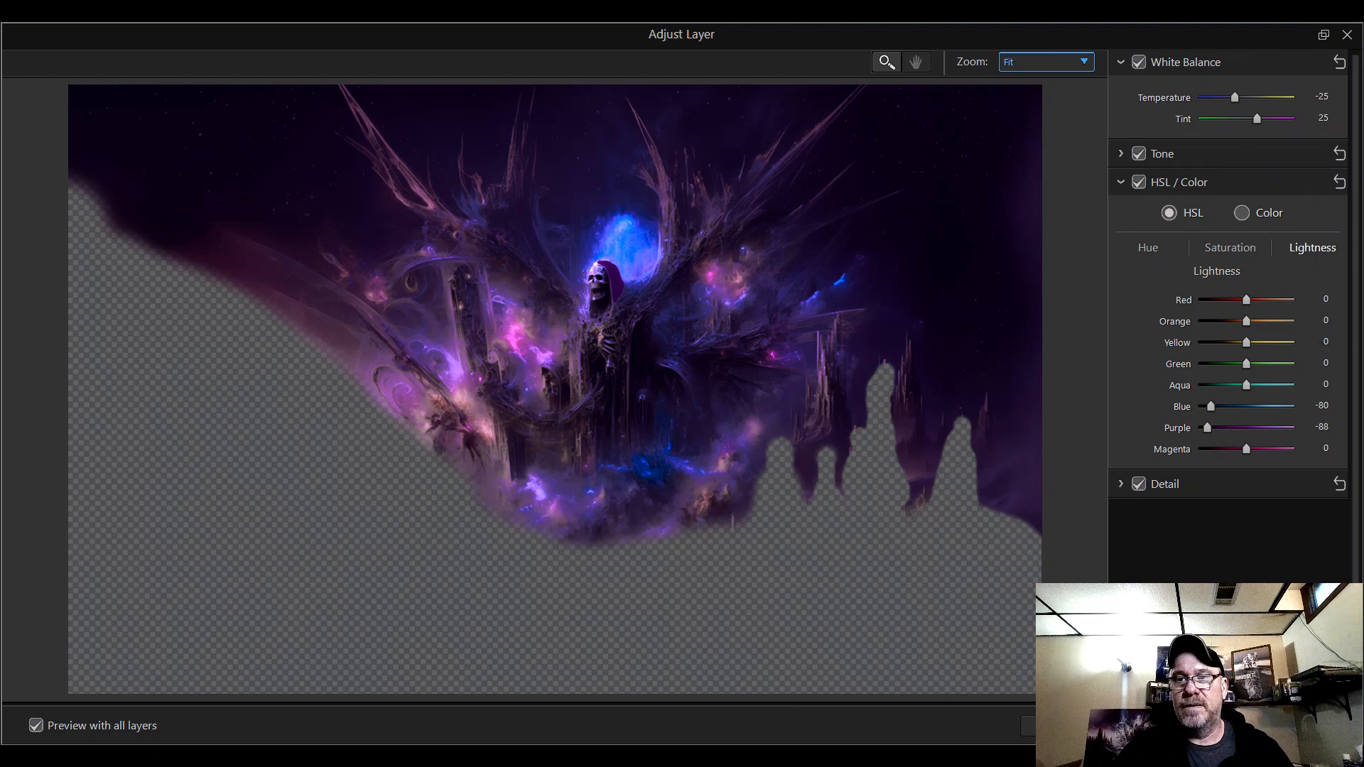
pyautogui.click(1185, 725)
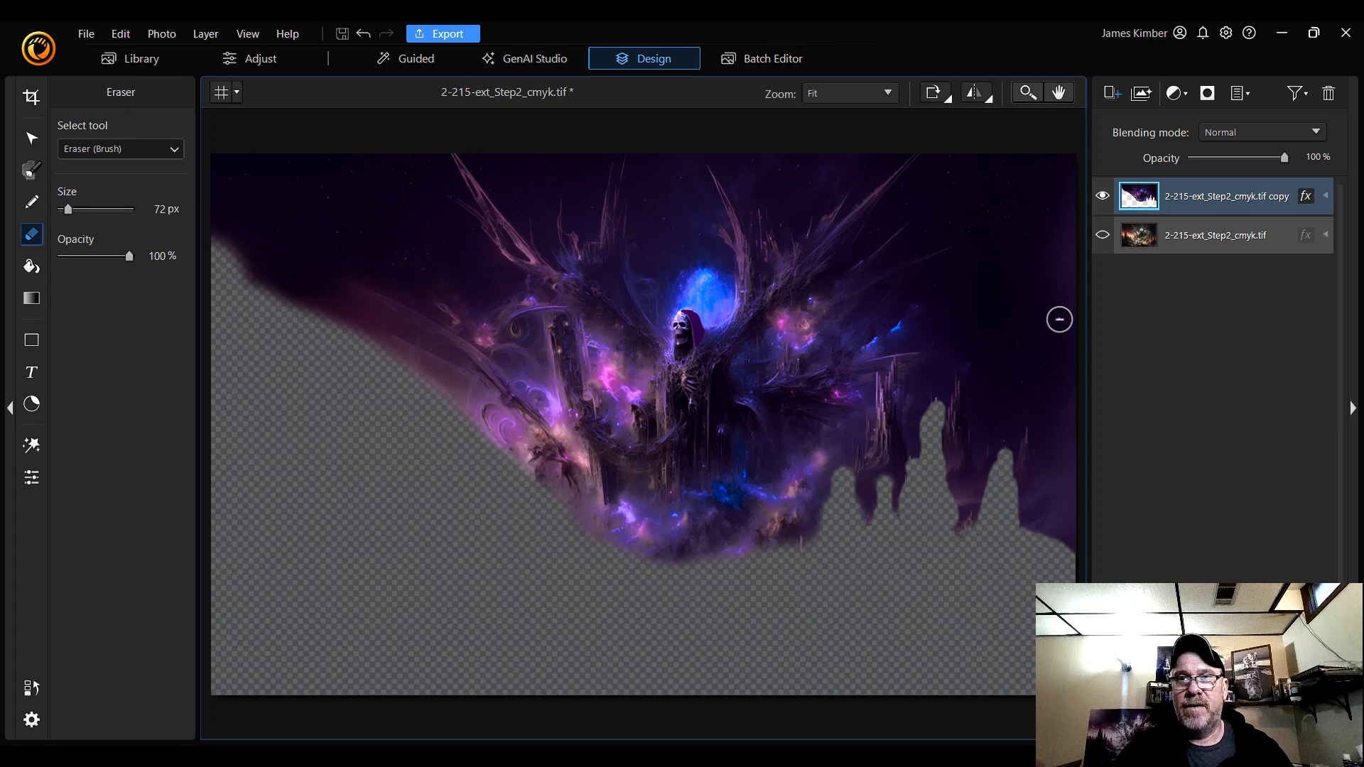
# - Show the original 2-215-ext_Step2_cmyk.tif layer, select it alone, and open Adjust Layer for it
pyautogui.click(1103, 236)
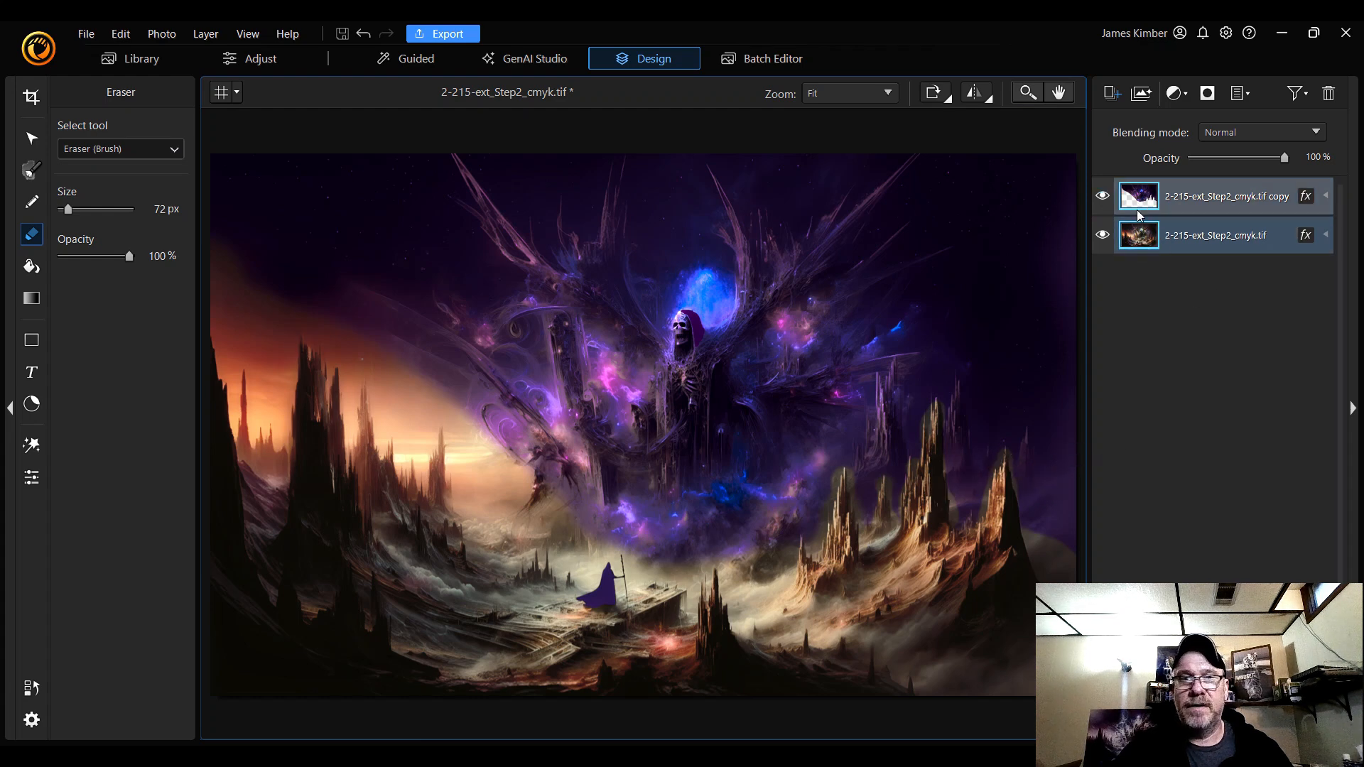
pyautogui.click(1142, 242)
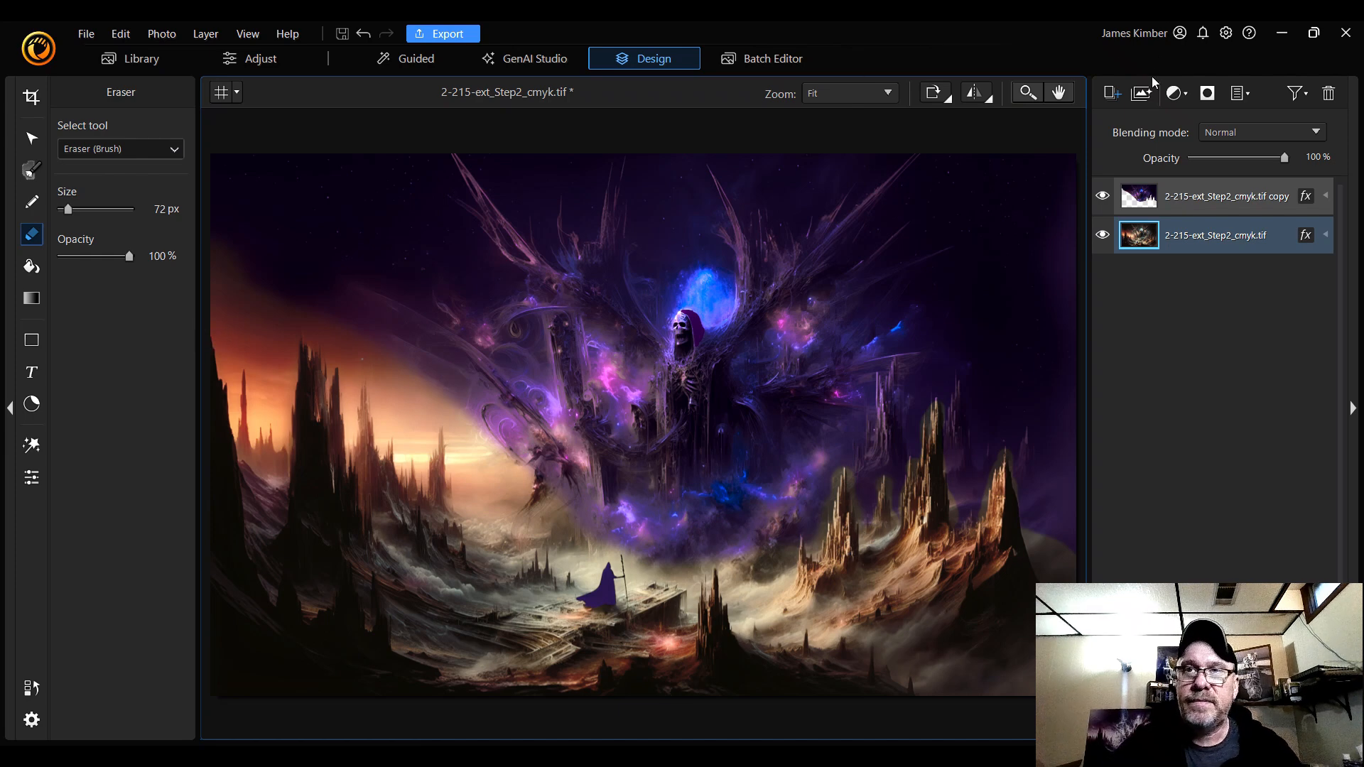
pyautogui.click(31, 478)
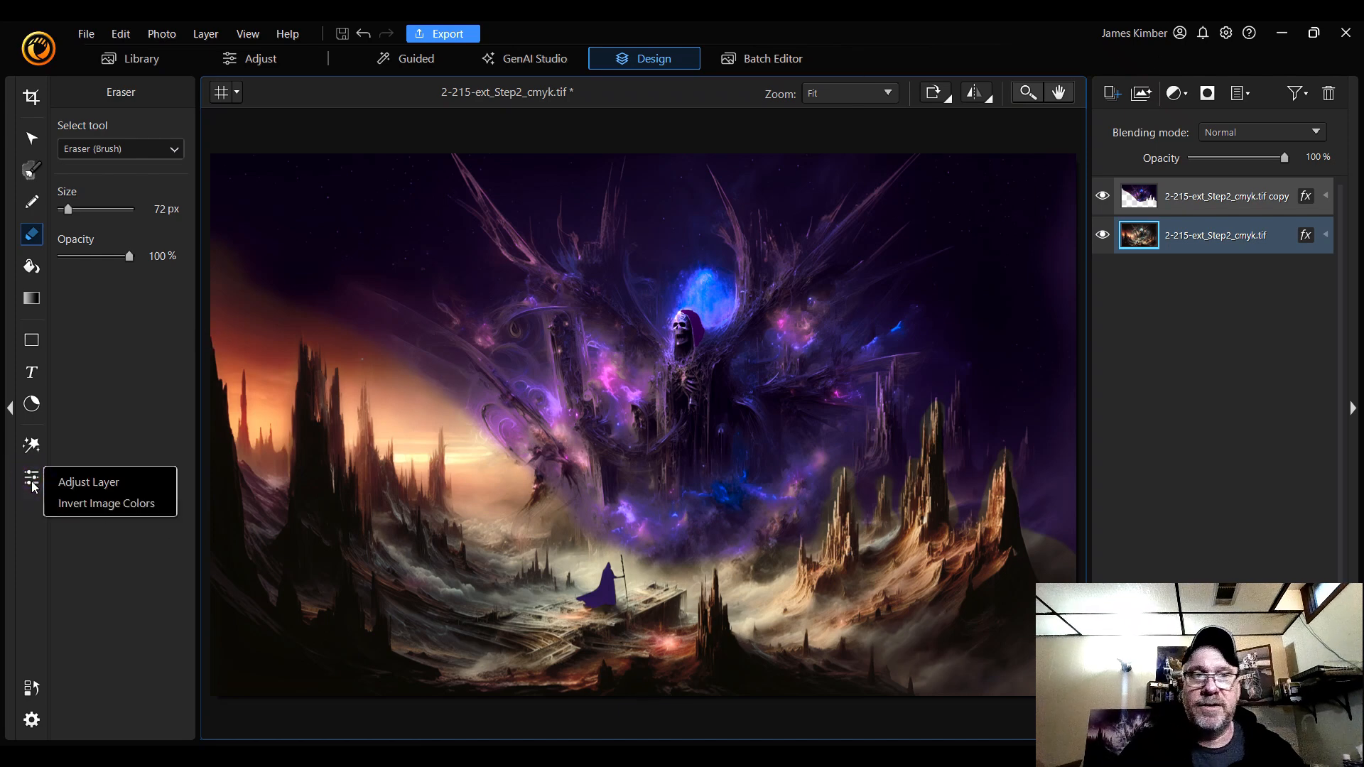
pyautogui.click(87, 483)
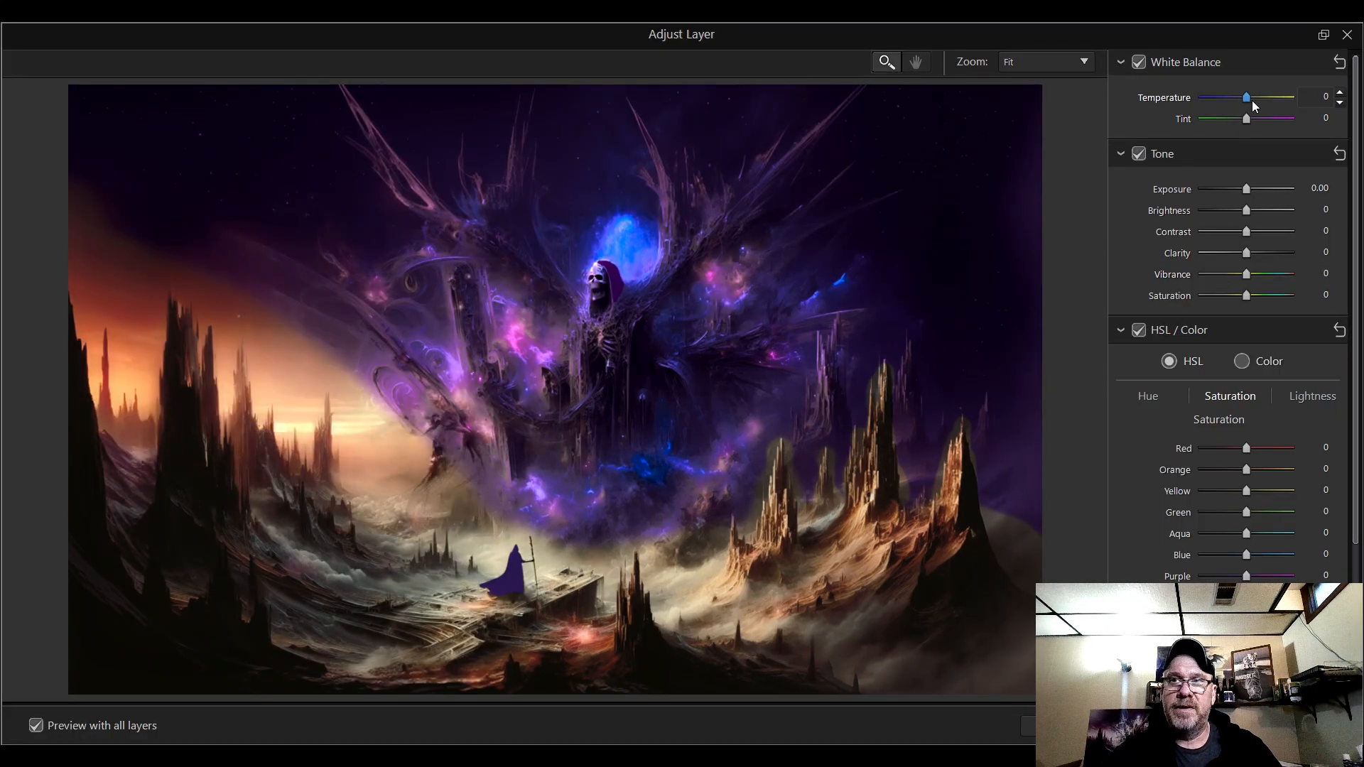
# - Try a white balance Temperature of -29 and a Tint of 63 on the original layer, and reset both to 0
pyautogui.moveTo(1248, 100); pyautogui.dragTo(1235, 99)
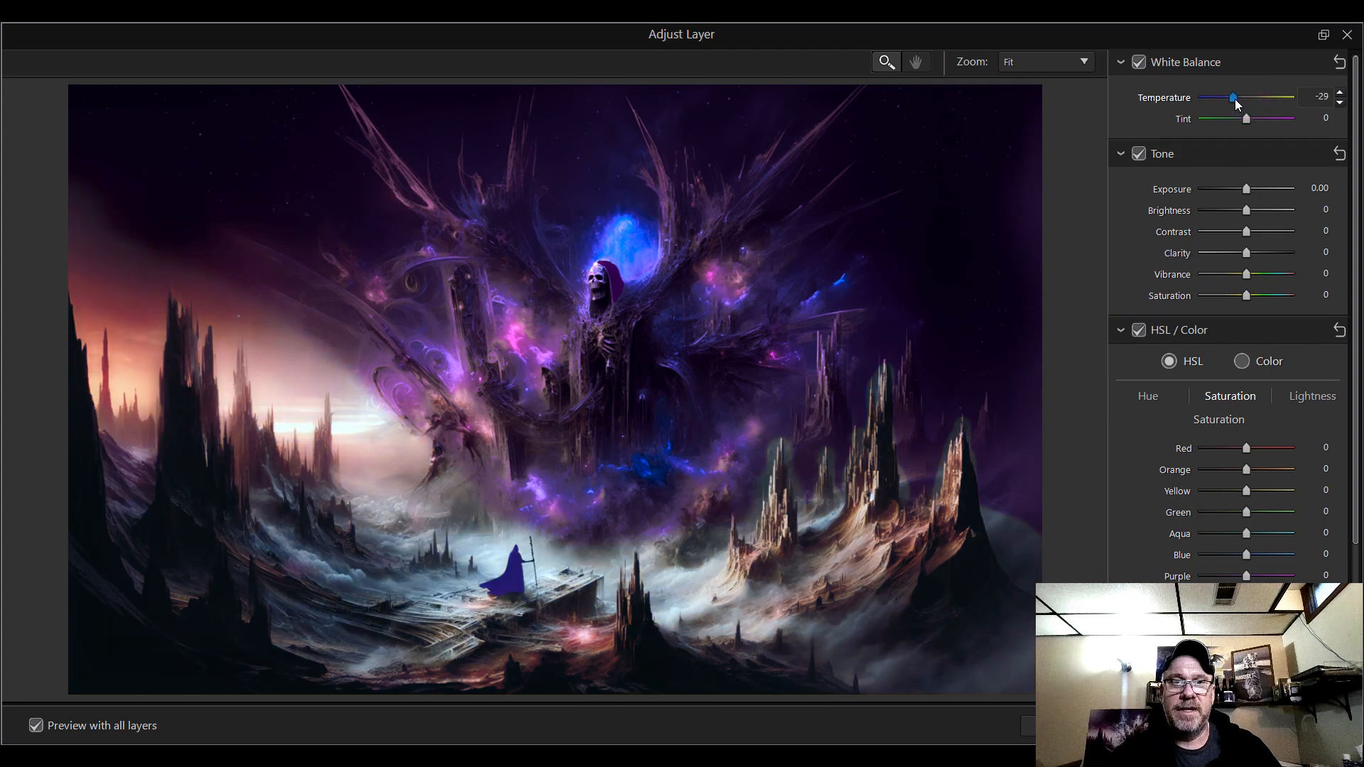
pyautogui.moveTo(1236, 99); pyautogui.dragTo(1272, 119)
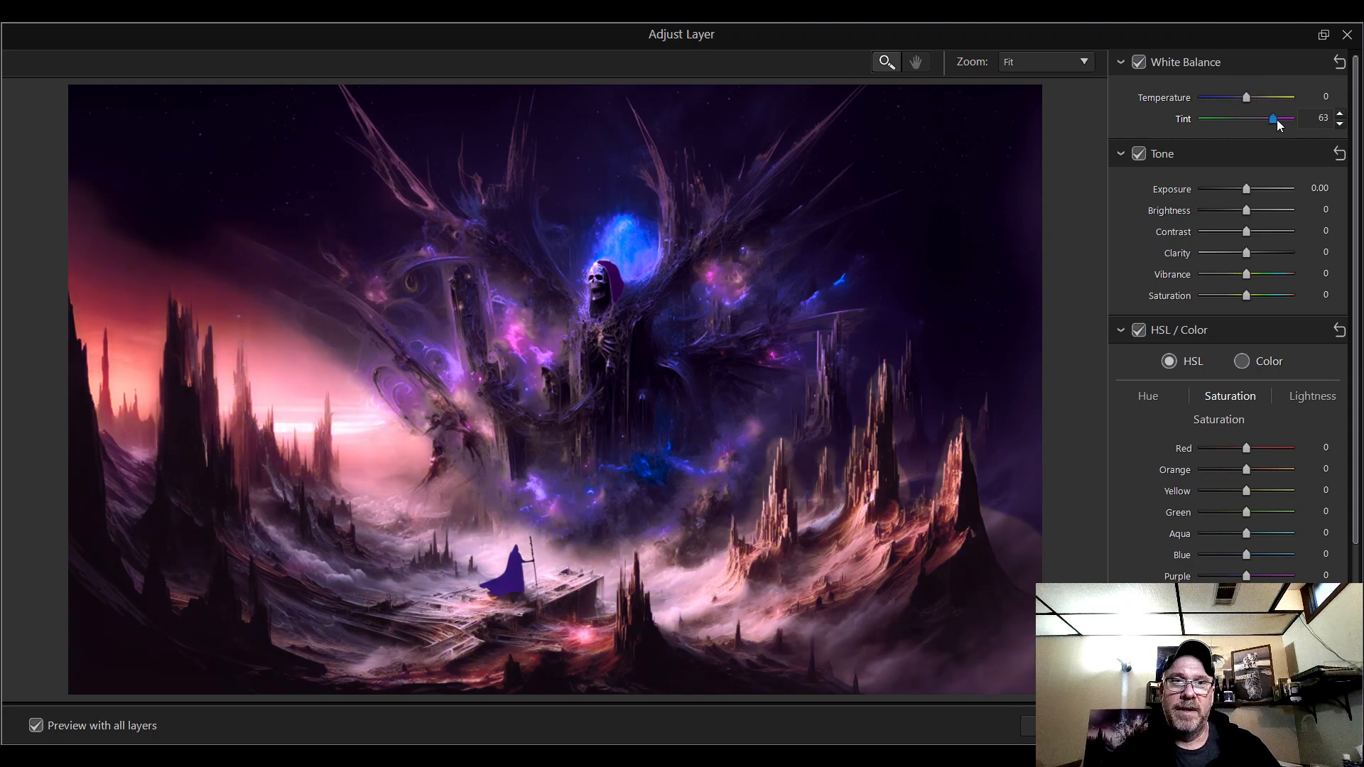
pyautogui.moveTo(1277, 120); pyautogui.dragTo(1243, 121)
pyautogui.doubleClick(1262, 119)
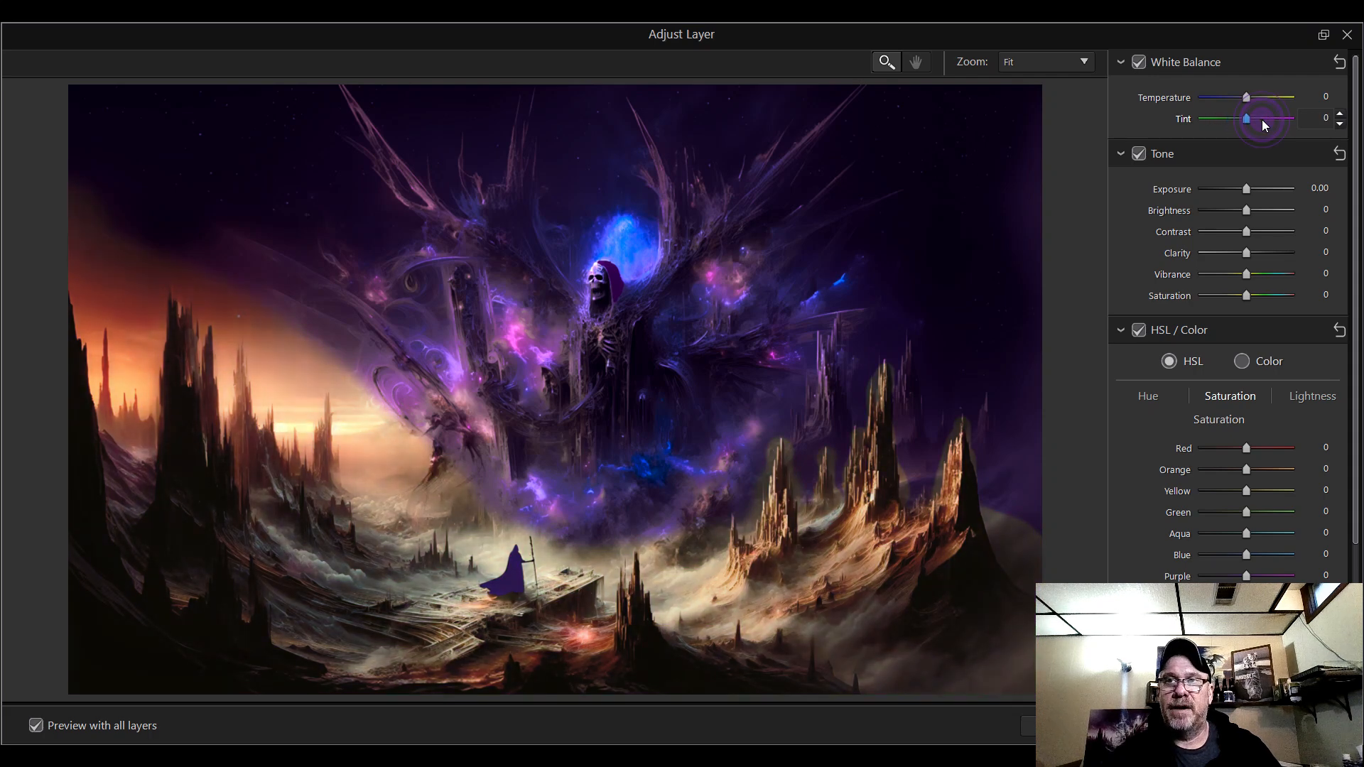
pyautogui.moveTo(1249, 98)
pyautogui.mouseDown()
pyautogui.moveTo(1274, 101)
pyautogui.moveTo(1202, 105)
pyautogui.moveTo(1255, 96)
pyautogui.moveTo(1254, 108)
pyautogui.mouseUp()
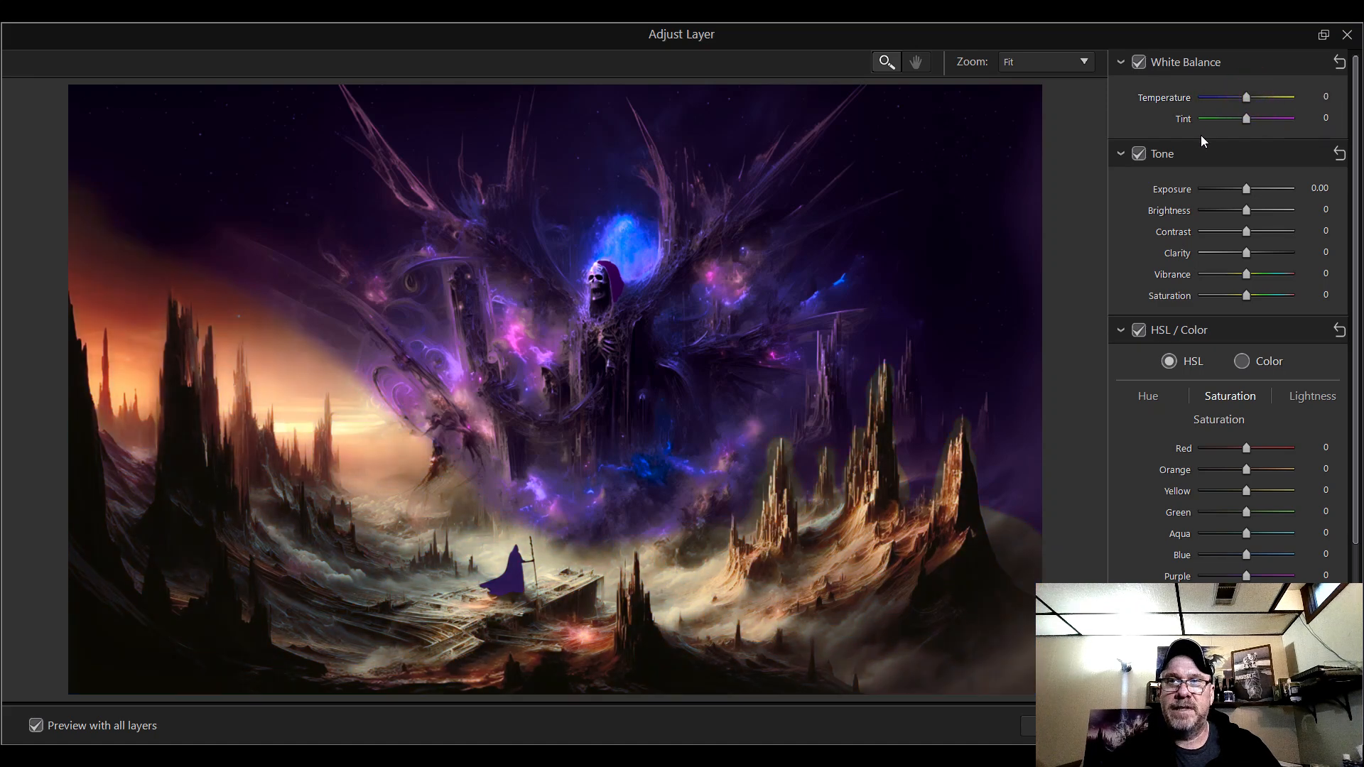
# - Set the original layer's Temperature to -18 and try its Aqua saturation at 20 and -4
pyautogui.click(1120, 155)
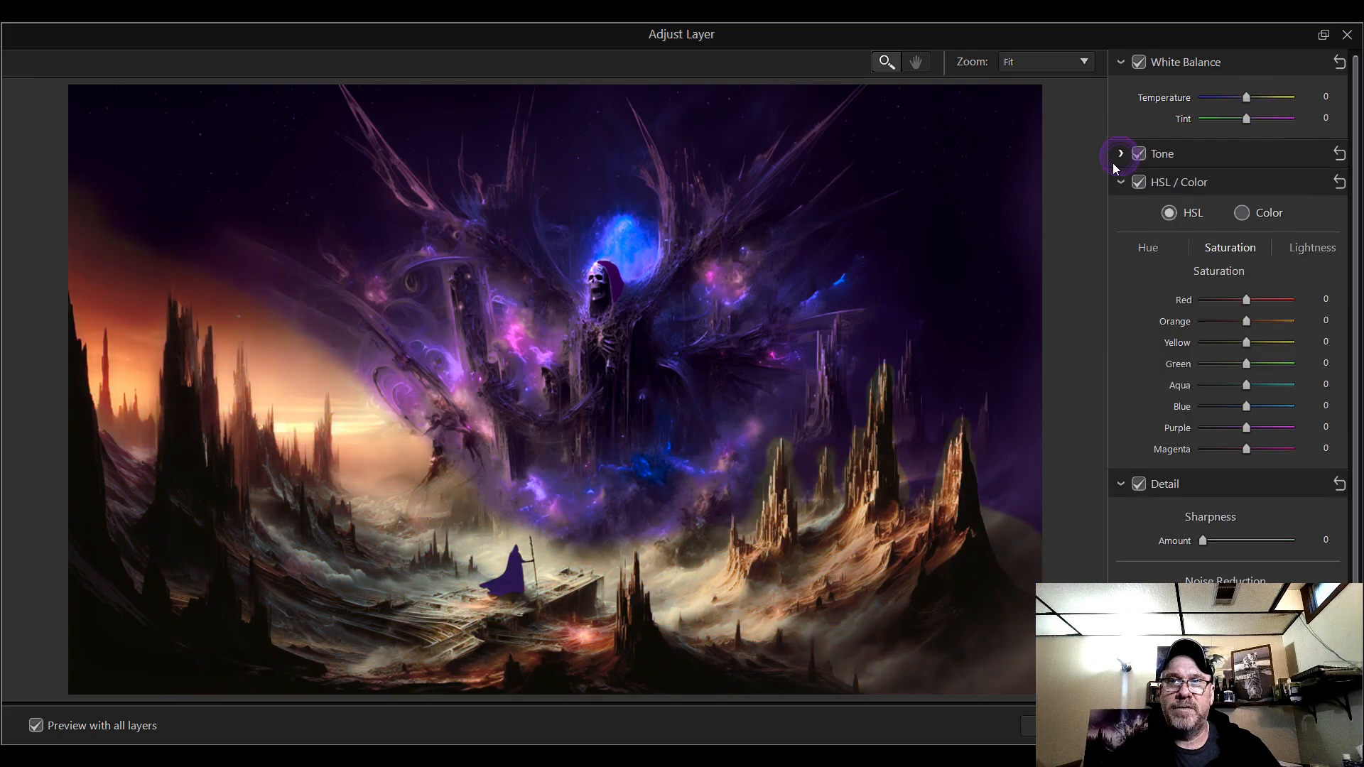
pyautogui.click(1121, 484)
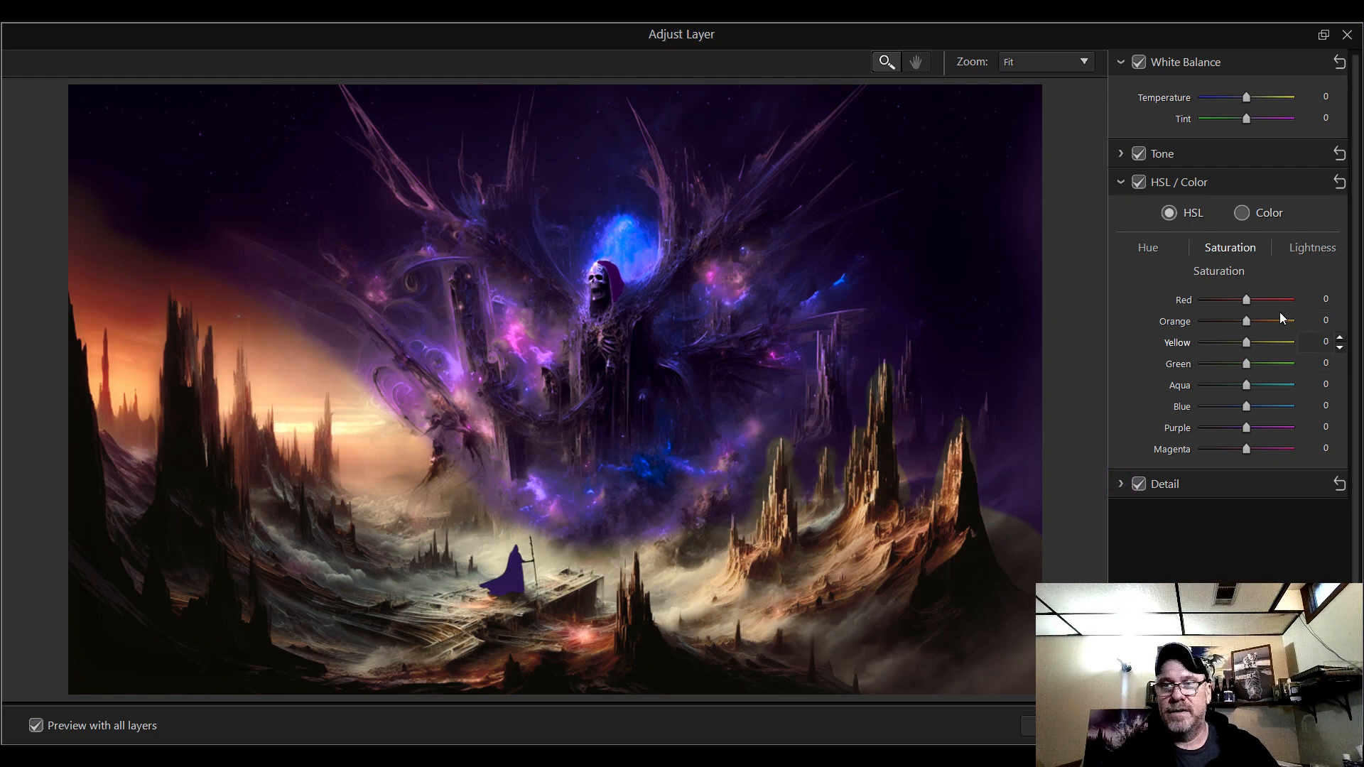
pyautogui.moveTo(1244, 102); pyautogui.dragTo(1237, 99)
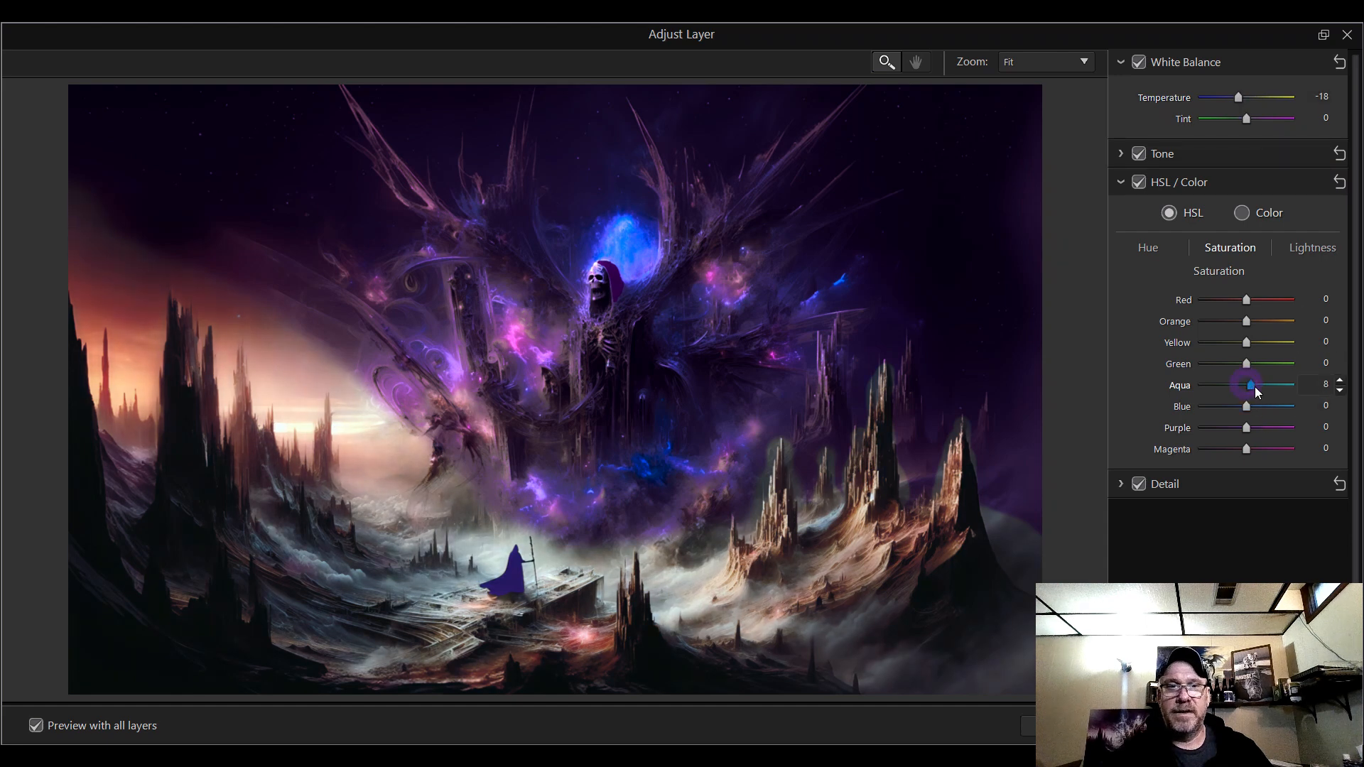
pyautogui.moveTo(1254, 387); pyautogui.dragTo(1173, 398)
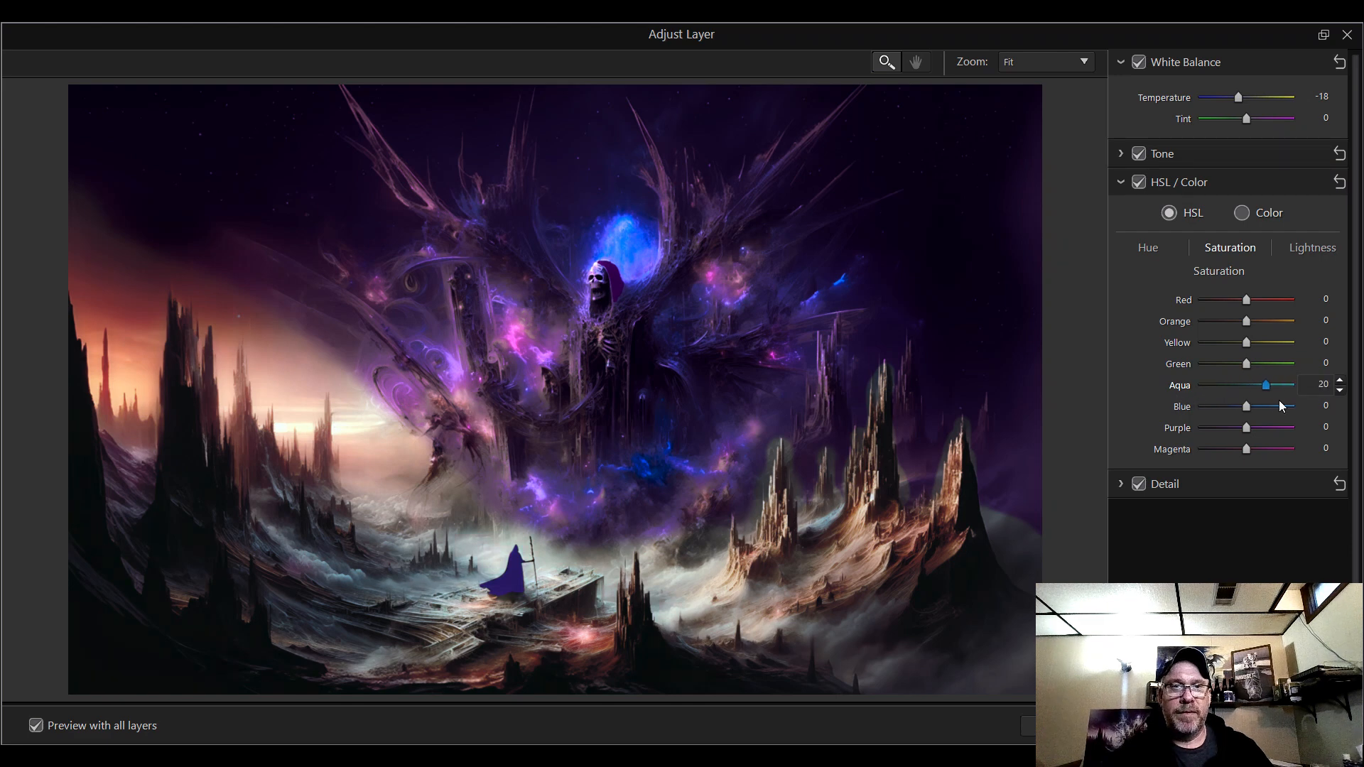
pyautogui.moveTo(1279, 399); pyautogui.dragTo(1253, 387)
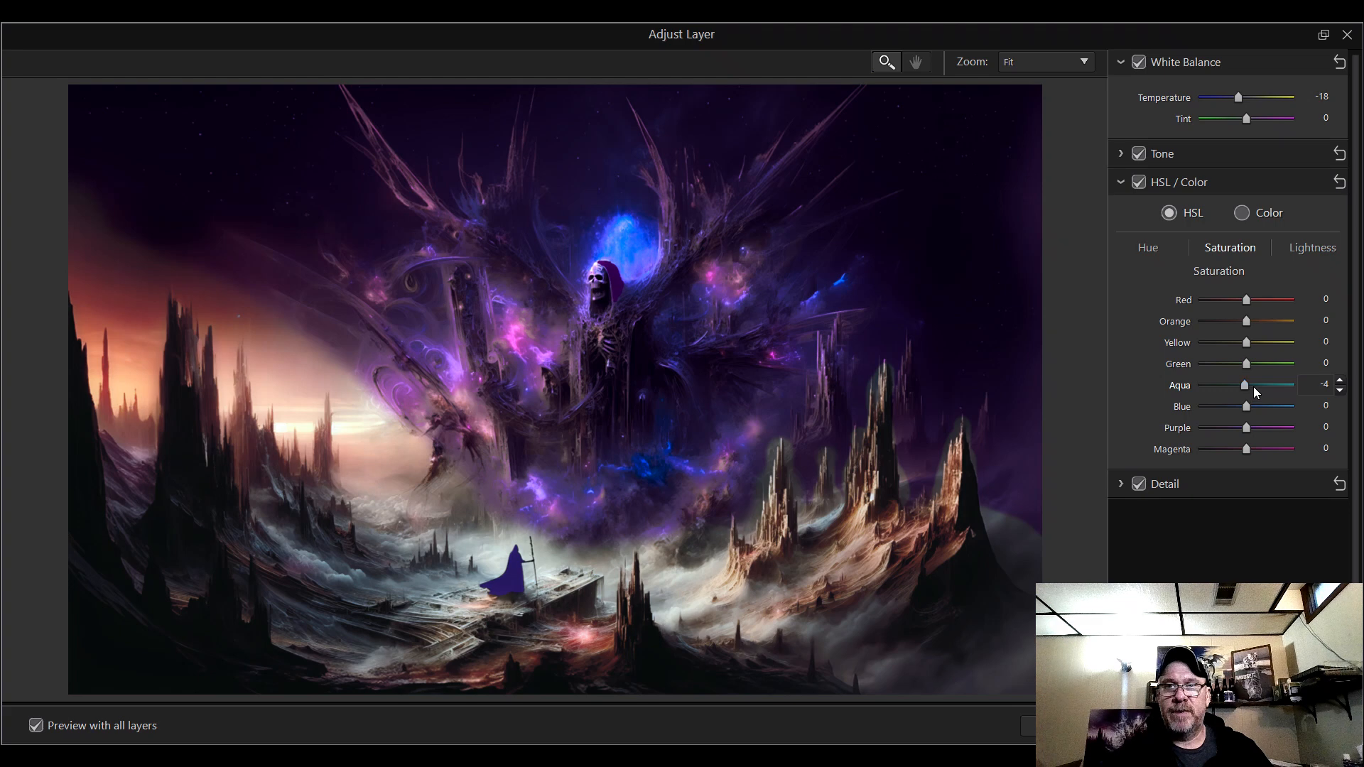
# - Shift the original layer's Hue to Blue -17 and Purple -10, and set its Temperature to -40 and Tint to 22
pyautogui.click(1155, 248)
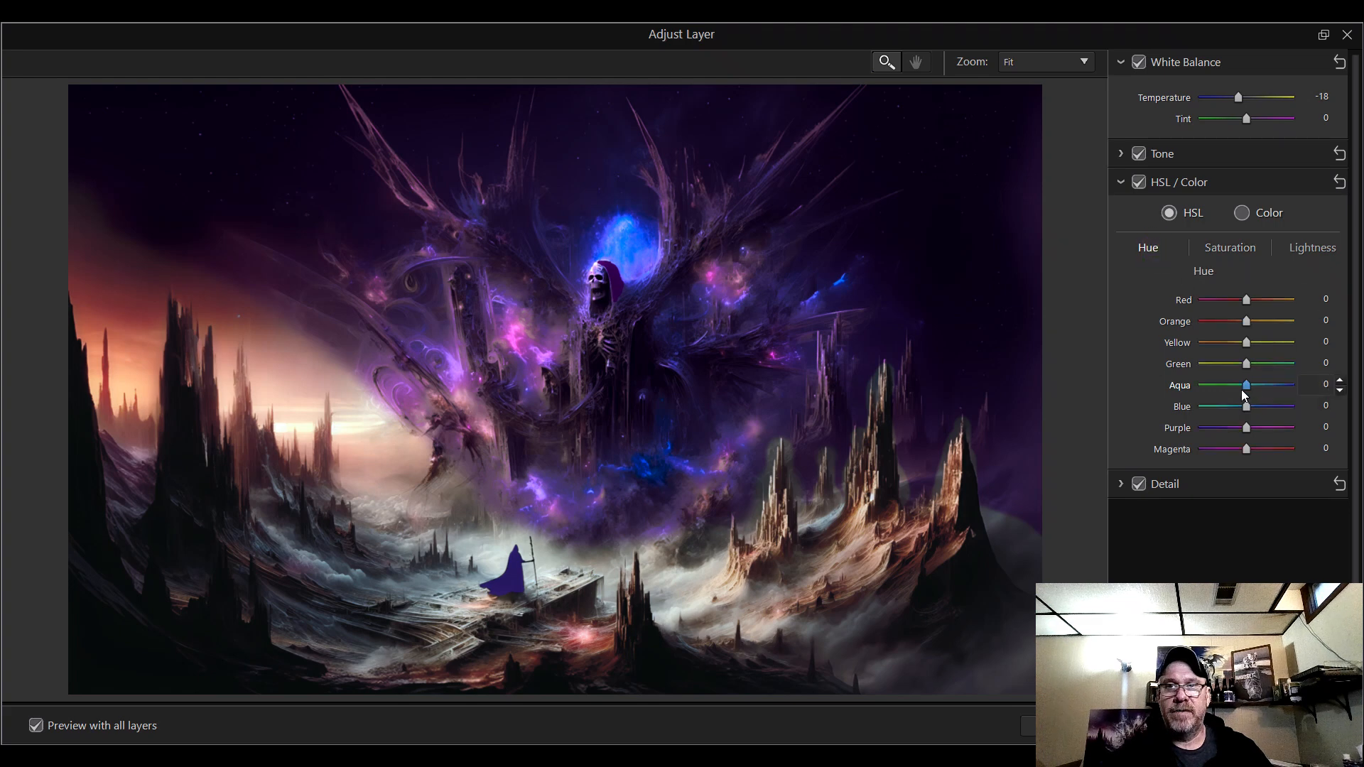
pyautogui.moveTo(1283, 386); pyautogui.dragTo(1238, 406)
pyautogui.doubleClick(1249, 448)
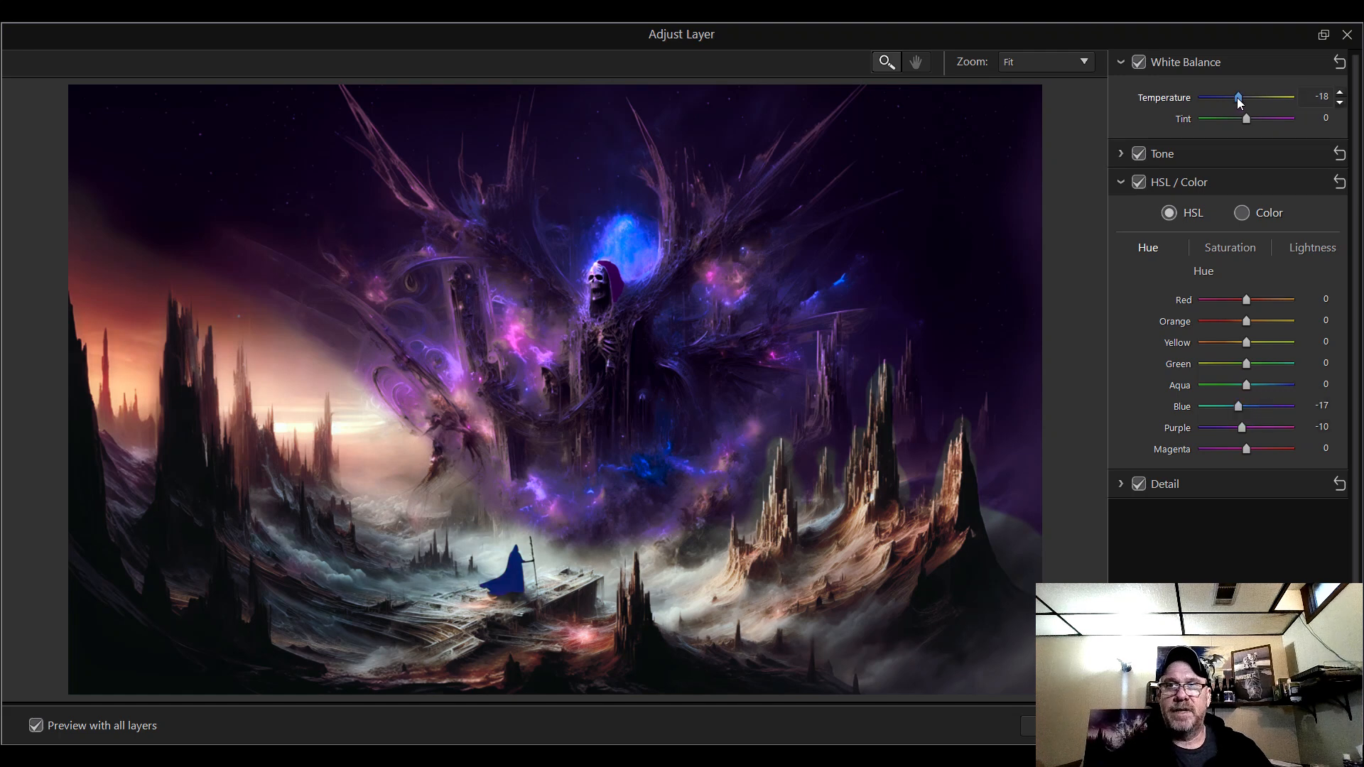
pyautogui.moveTo(1239, 97); pyautogui.dragTo(1235, 96)
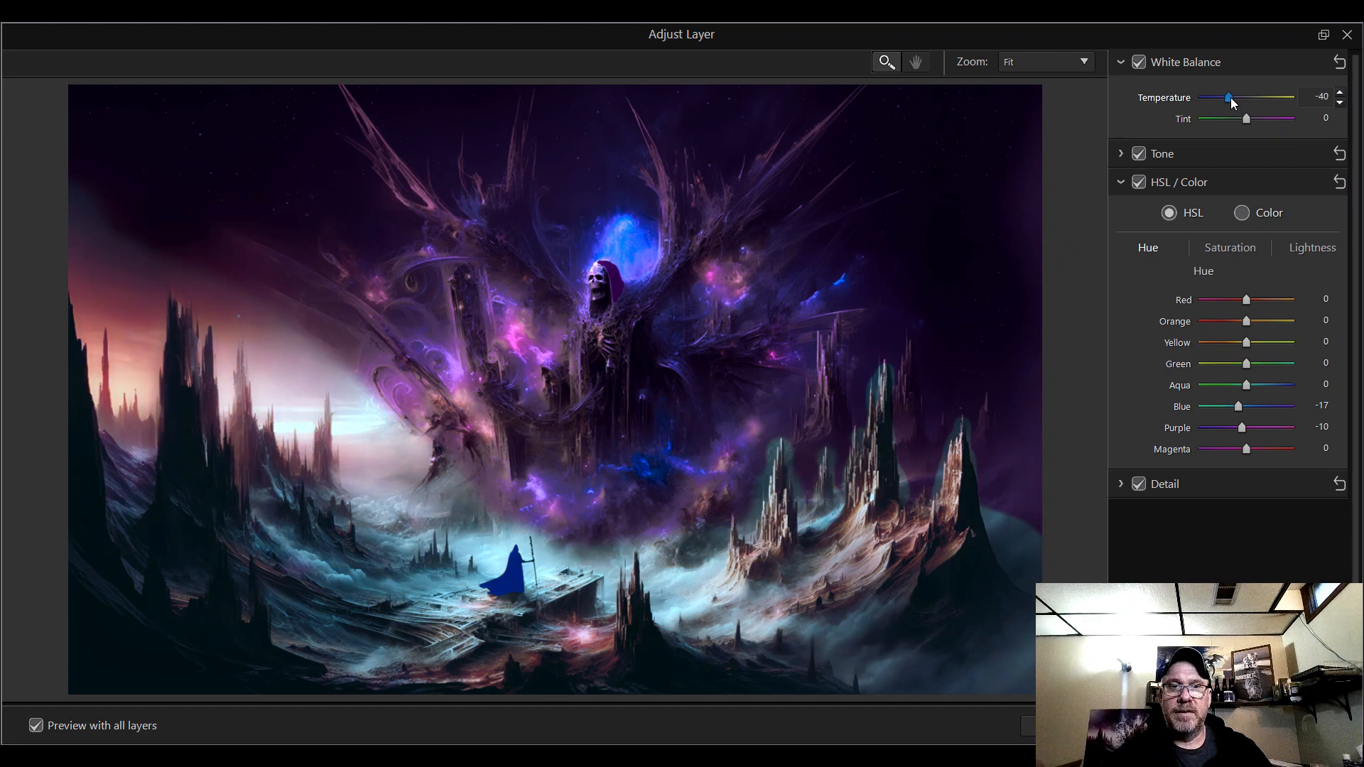
pyautogui.moveTo(1247, 119); pyautogui.dragTo(1259, 121)
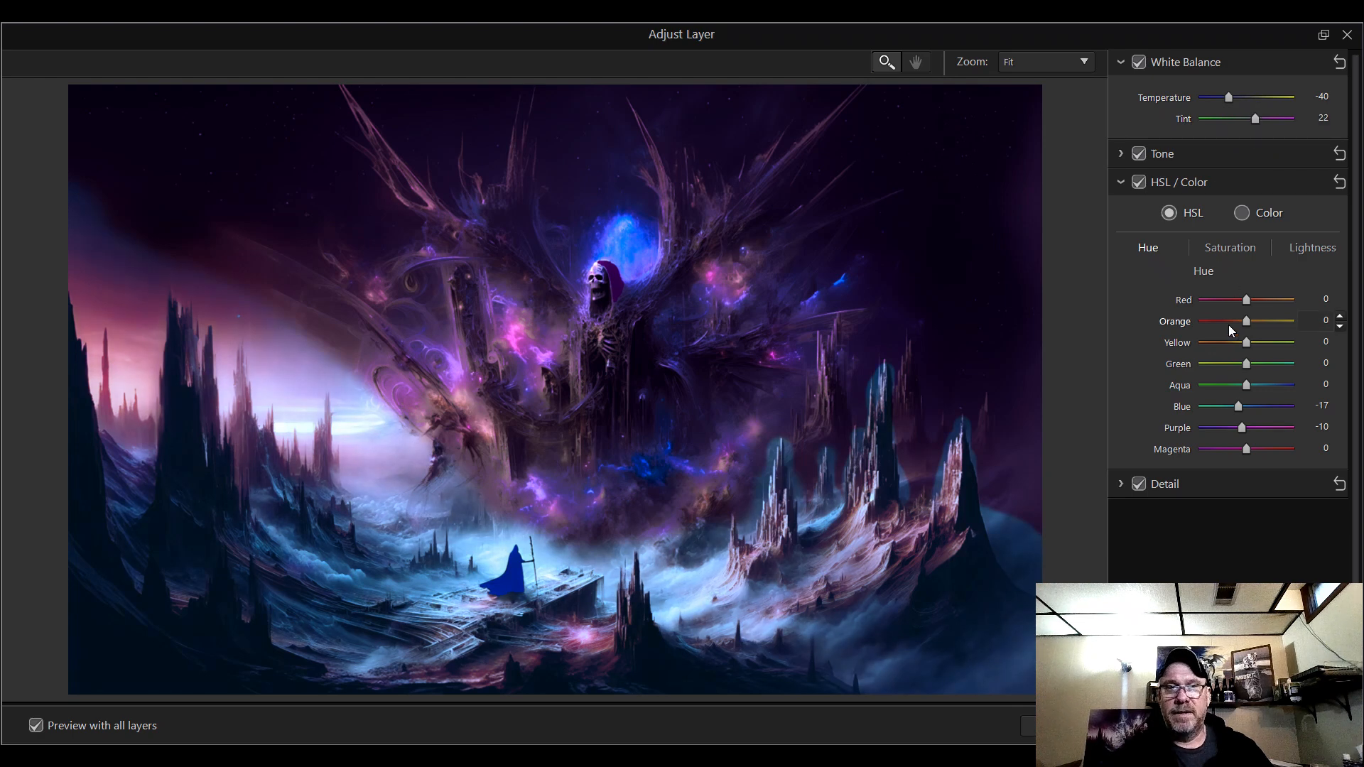
# - Try the original layer's Blue hue at 50 and -15, and close Adjust Layer without saving the changes
pyautogui.moveTo(1246, 385); pyautogui.dragTo(1258, 411)
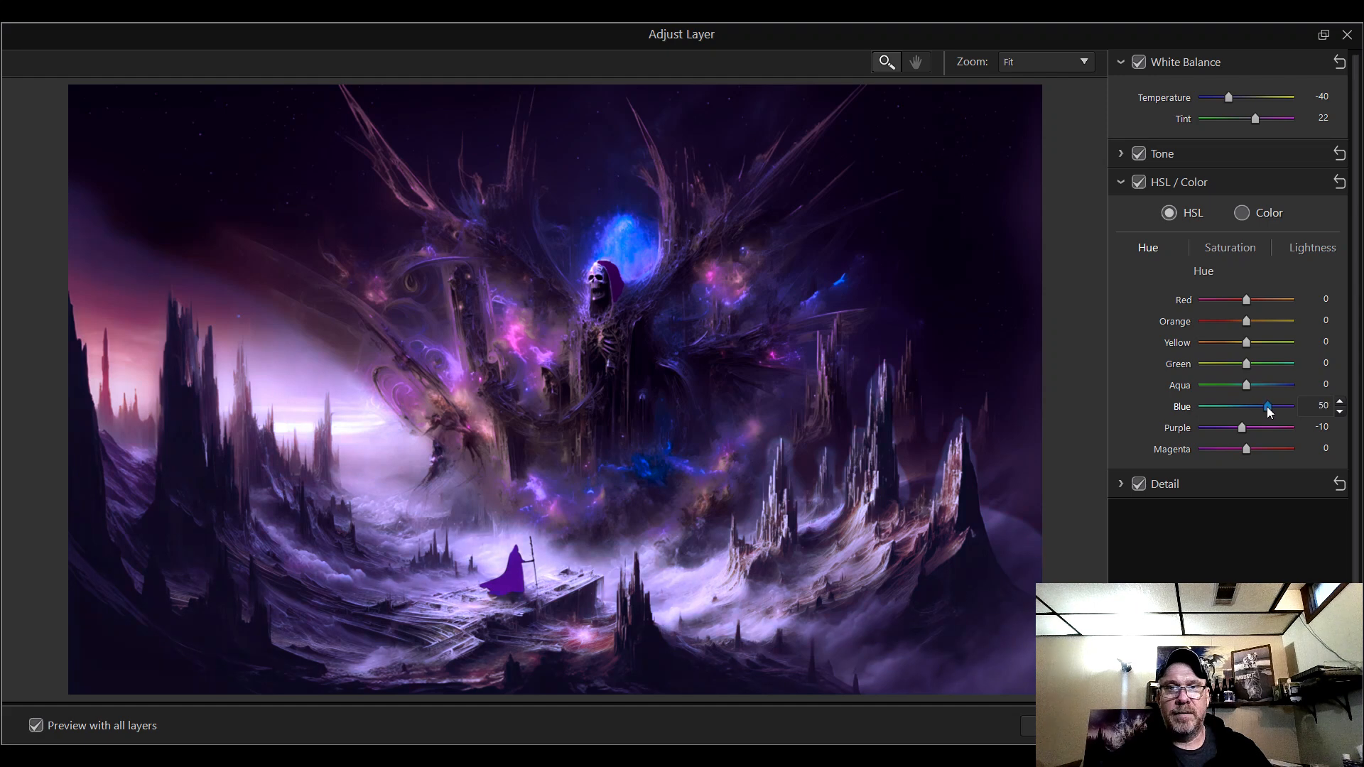
pyautogui.moveTo(1268, 408)
pyautogui.mouseDown()
pyautogui.moveTo(1288, 409)
pyautogui.moveTo(1240, 410)
pyautogui.mouseUp()
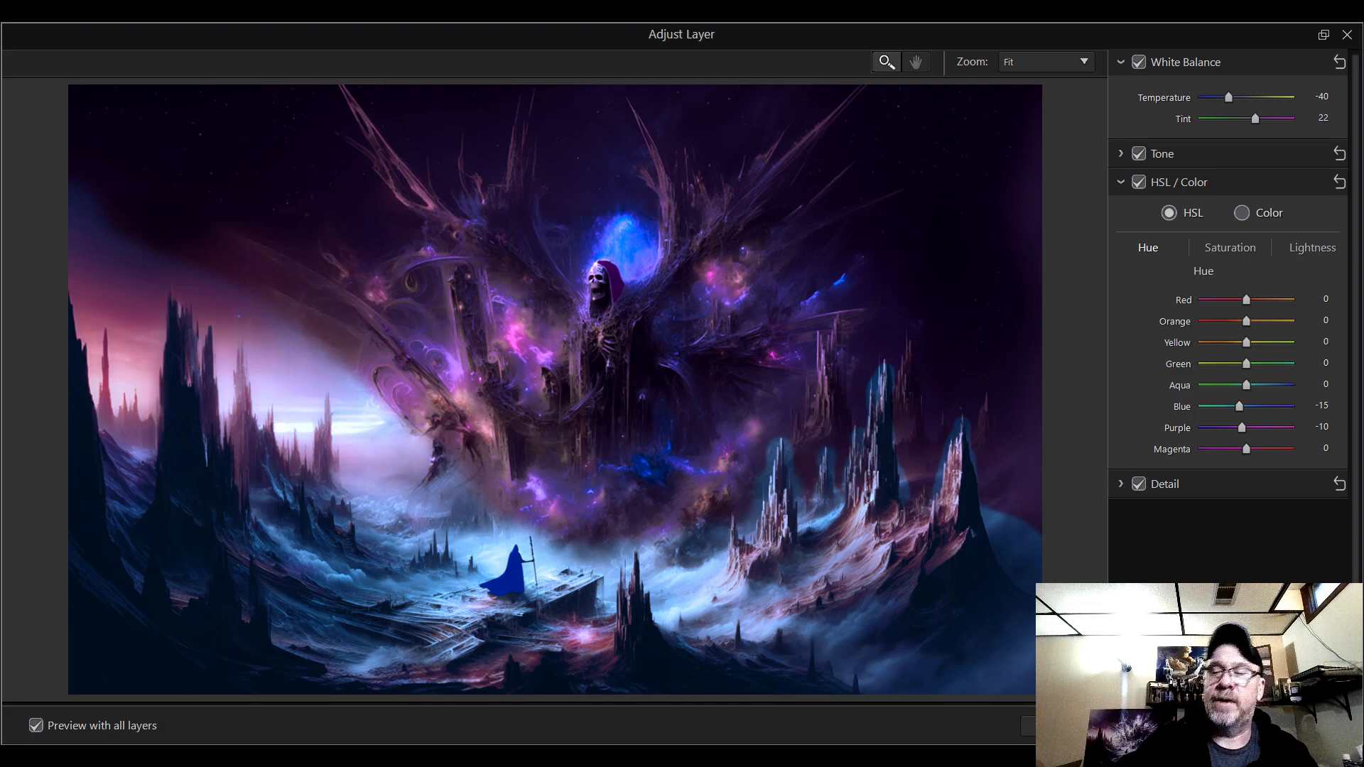
pyautogui.press('Escape')
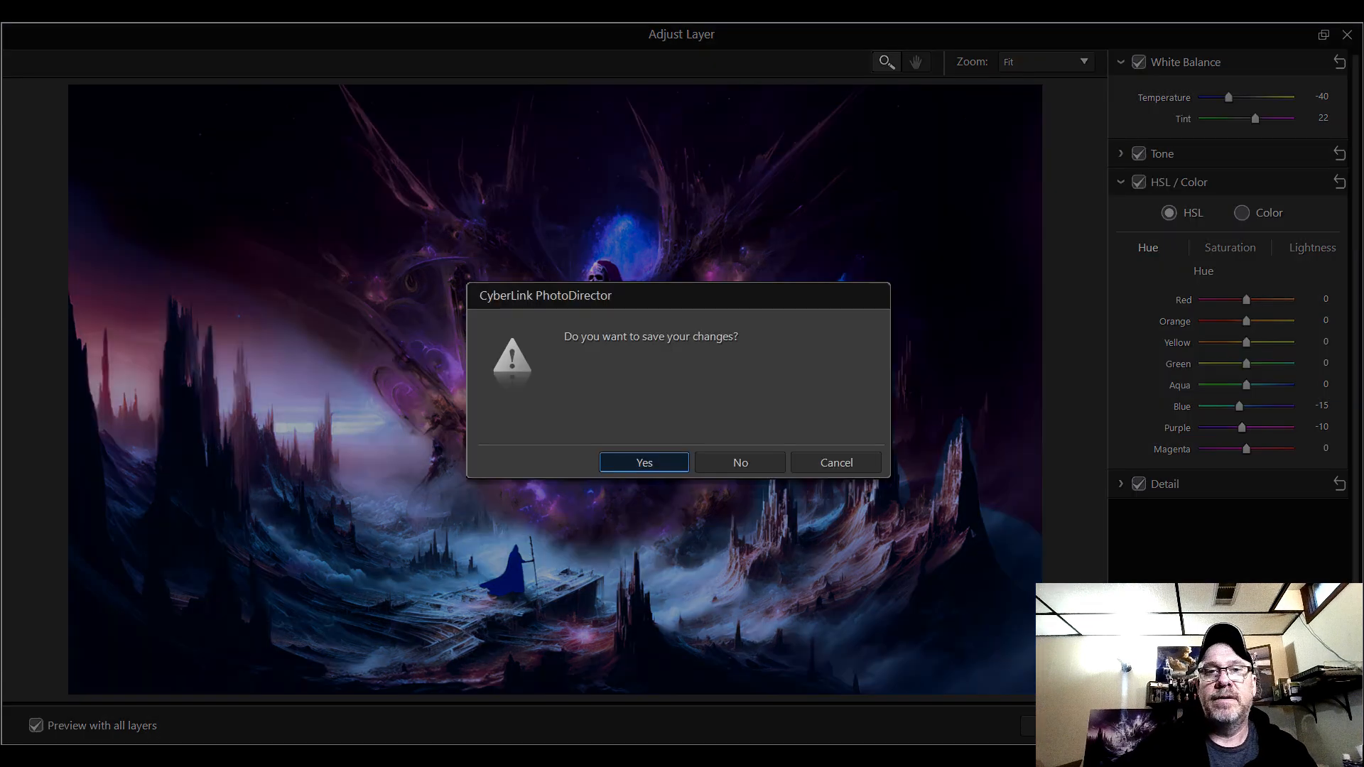
pyautogui.click(773, 471)
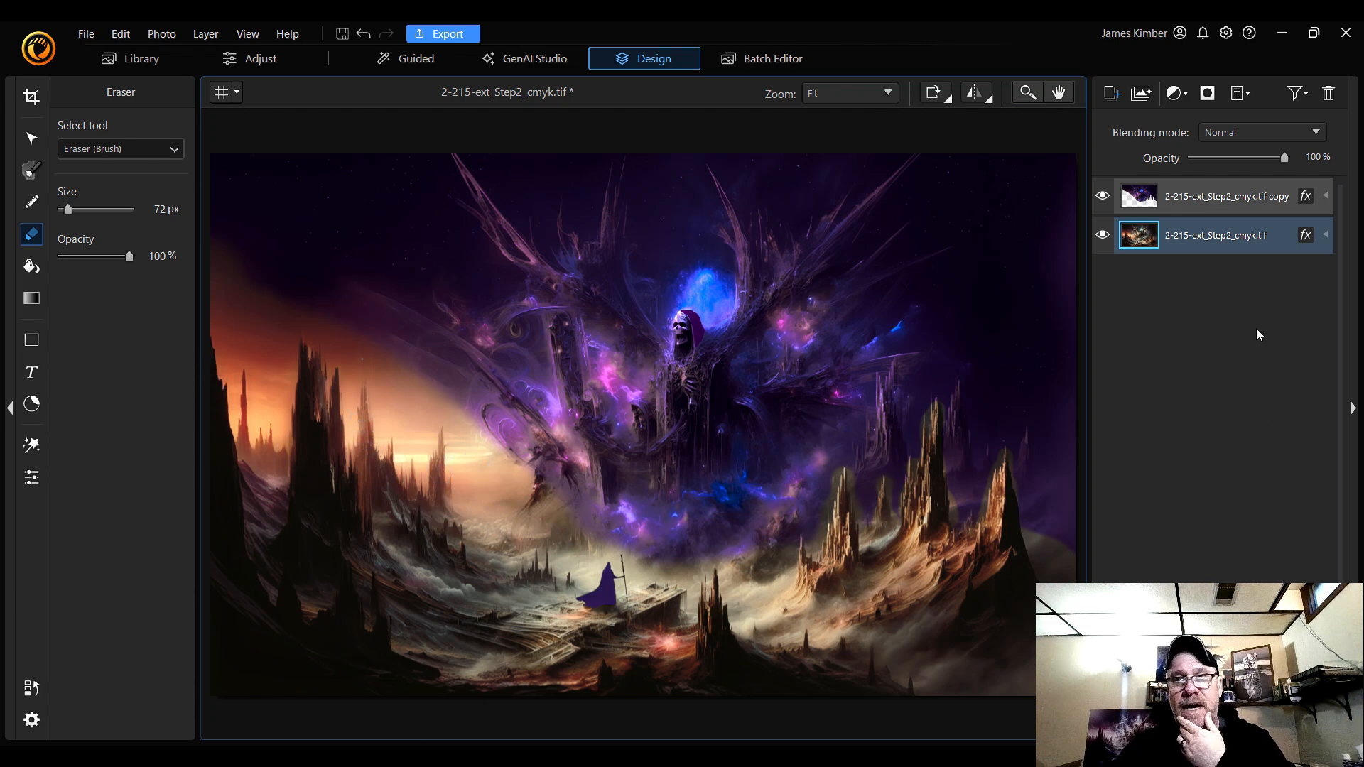
# - Delete the recolored 2-215-ext_Step2_cmyk.tif copy layer
pyautogui.rightClick(1214, 203)
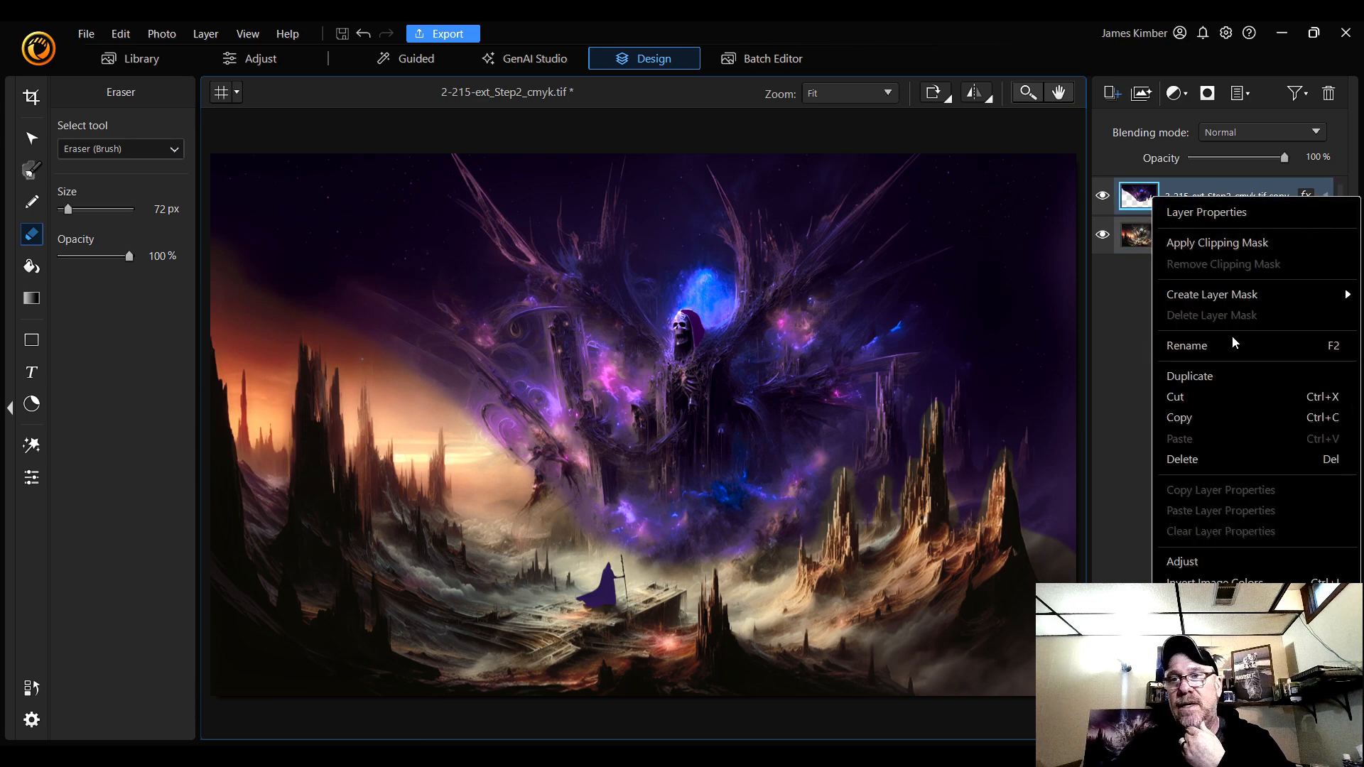
pyautogui.click(1252, 465)
pyautogui.click(776, 463)
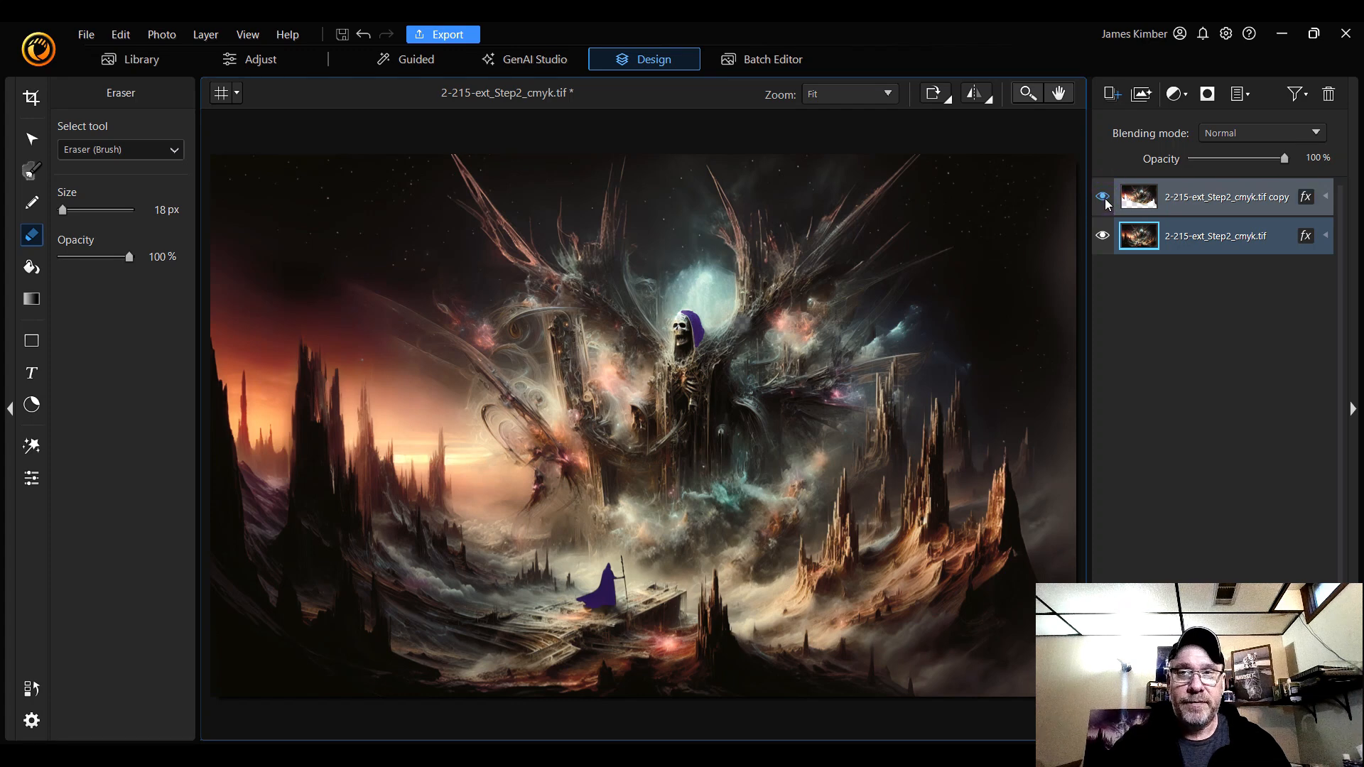
# - Check the erased copy with the original layer hidden, restore the original's visibility, and hide the 2-215-ext_Step2_cmyk.tif copy layer
pyautogui.click(1104, 238)
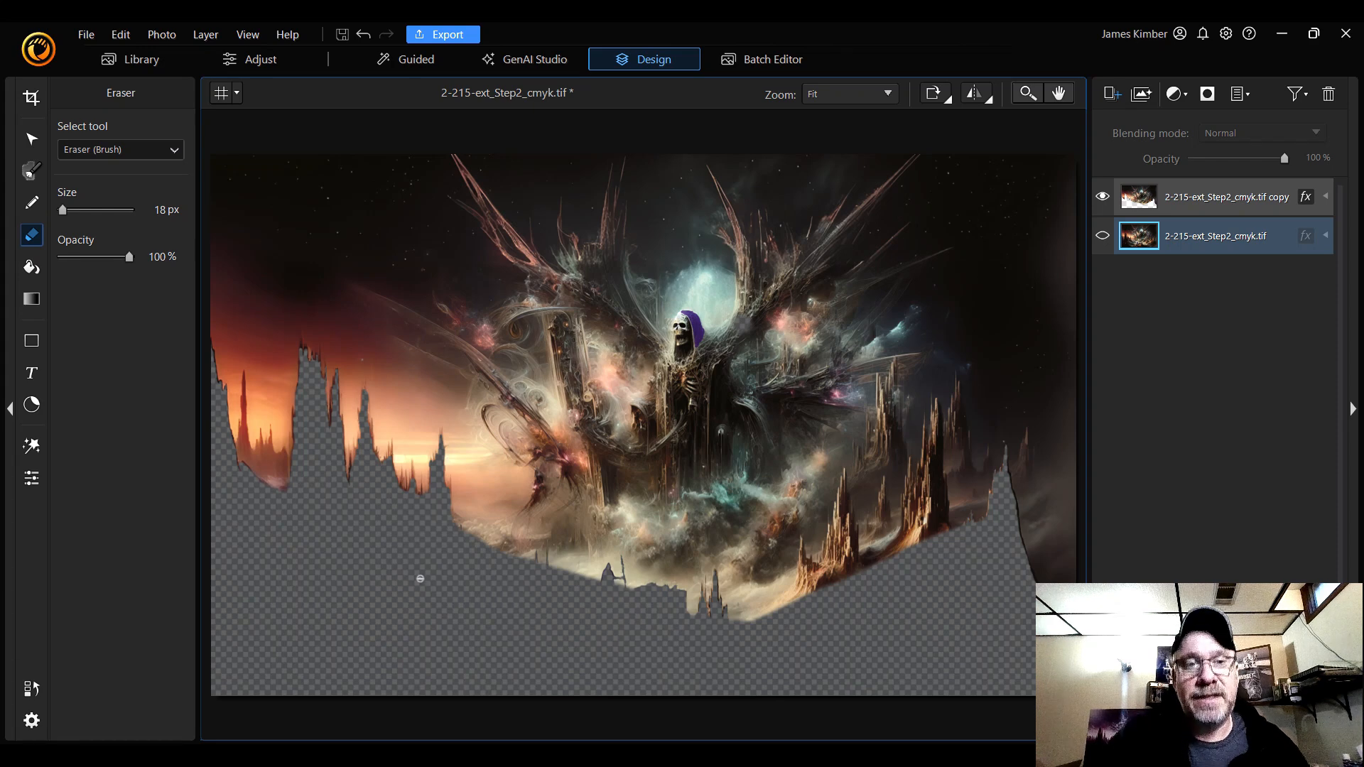
pyautogui.click(1103, 237)
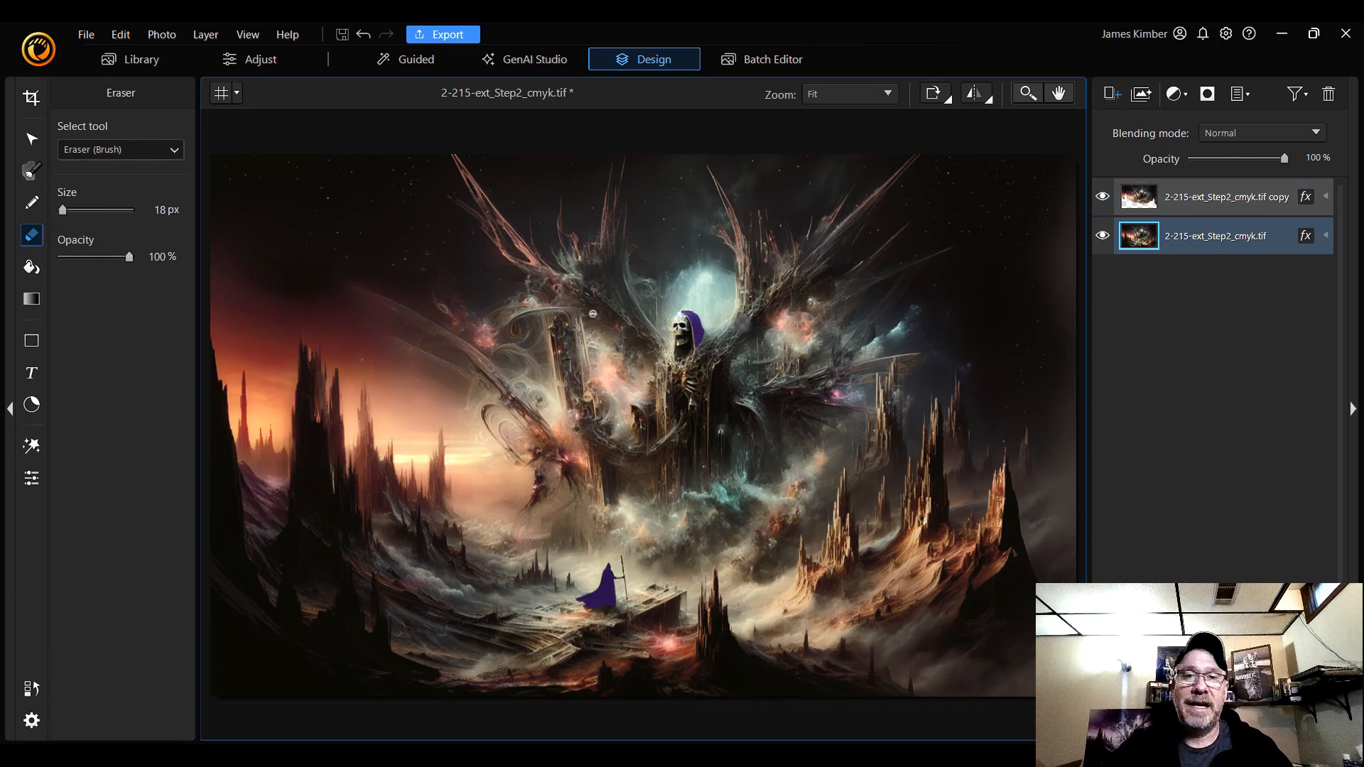
pyautogui.click(1103, 197)
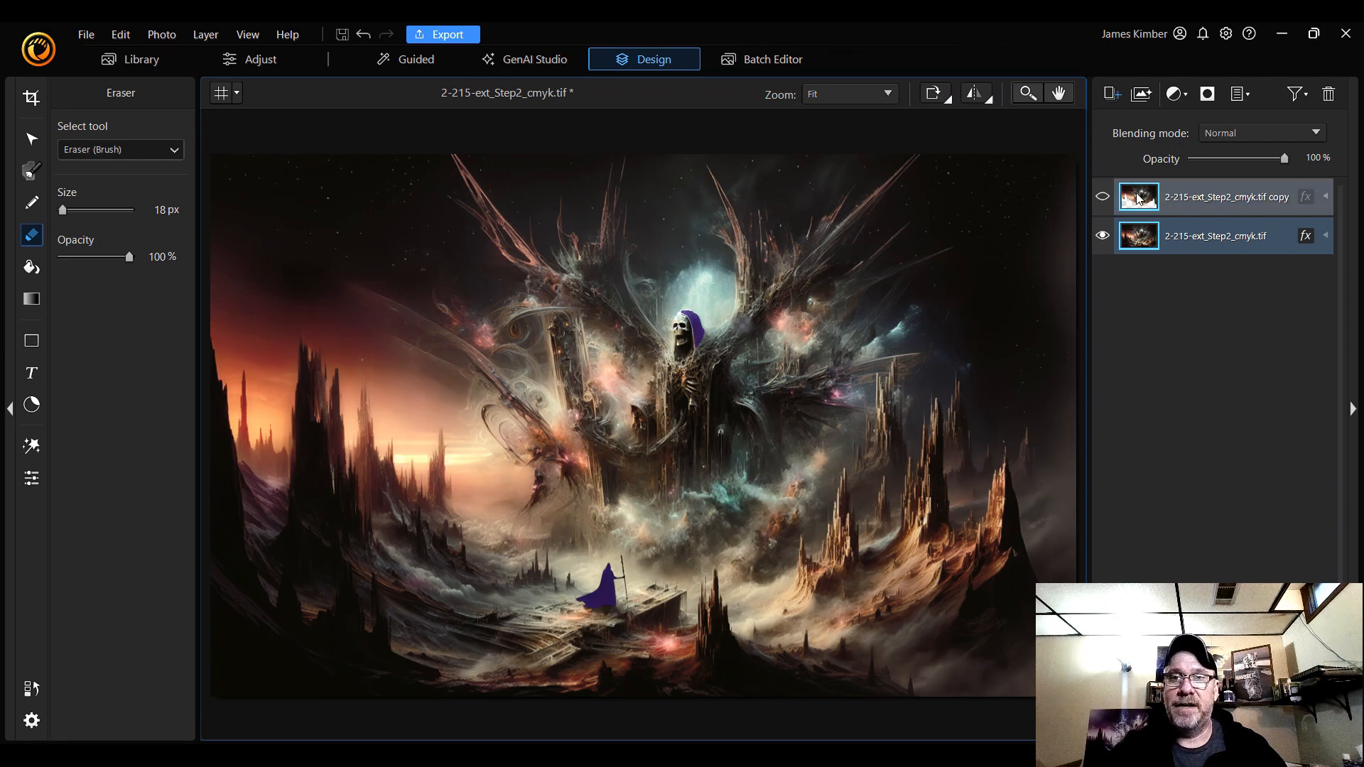
# - Adjust the original 2-215-ext_Step2_cmyk.tif layer's Temperature to -30 and apply the change
pyautogui.click(31, 478)
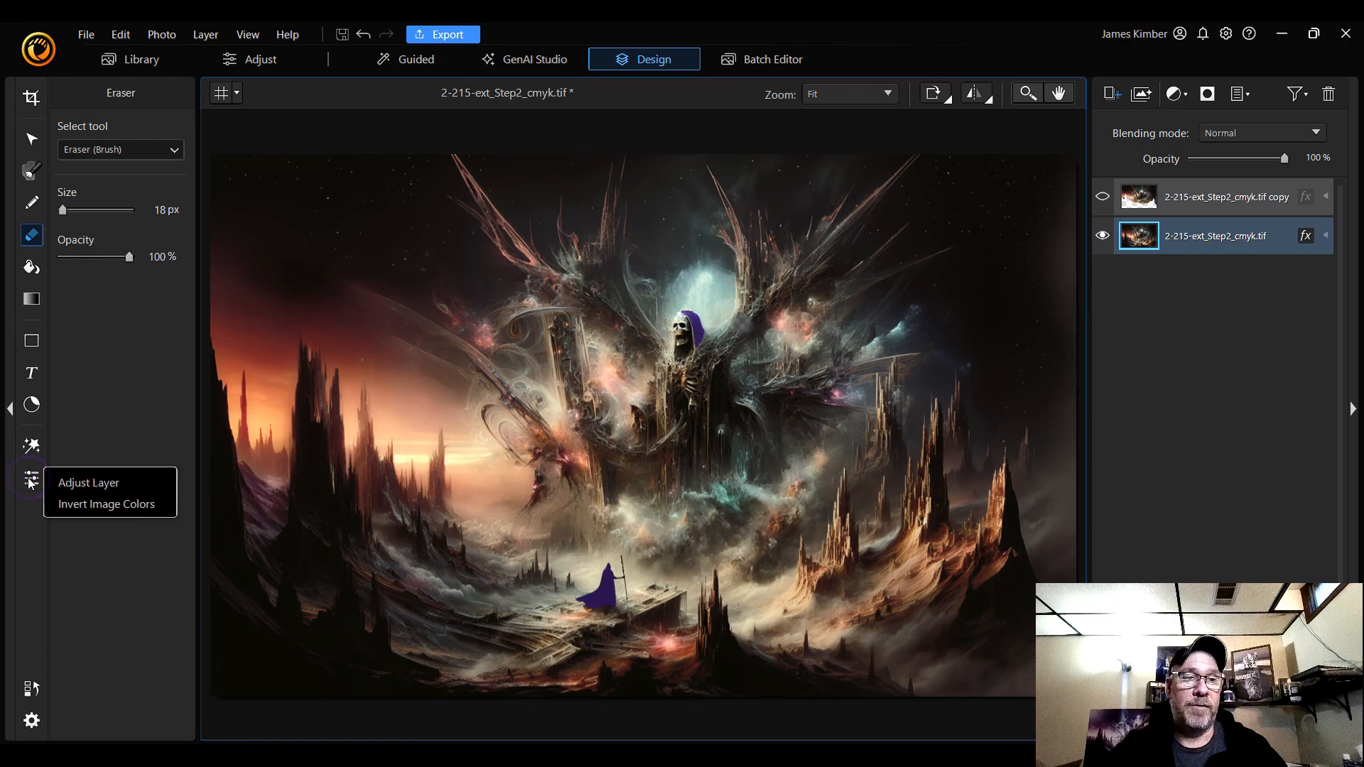
pyautogui.click(66, 483)
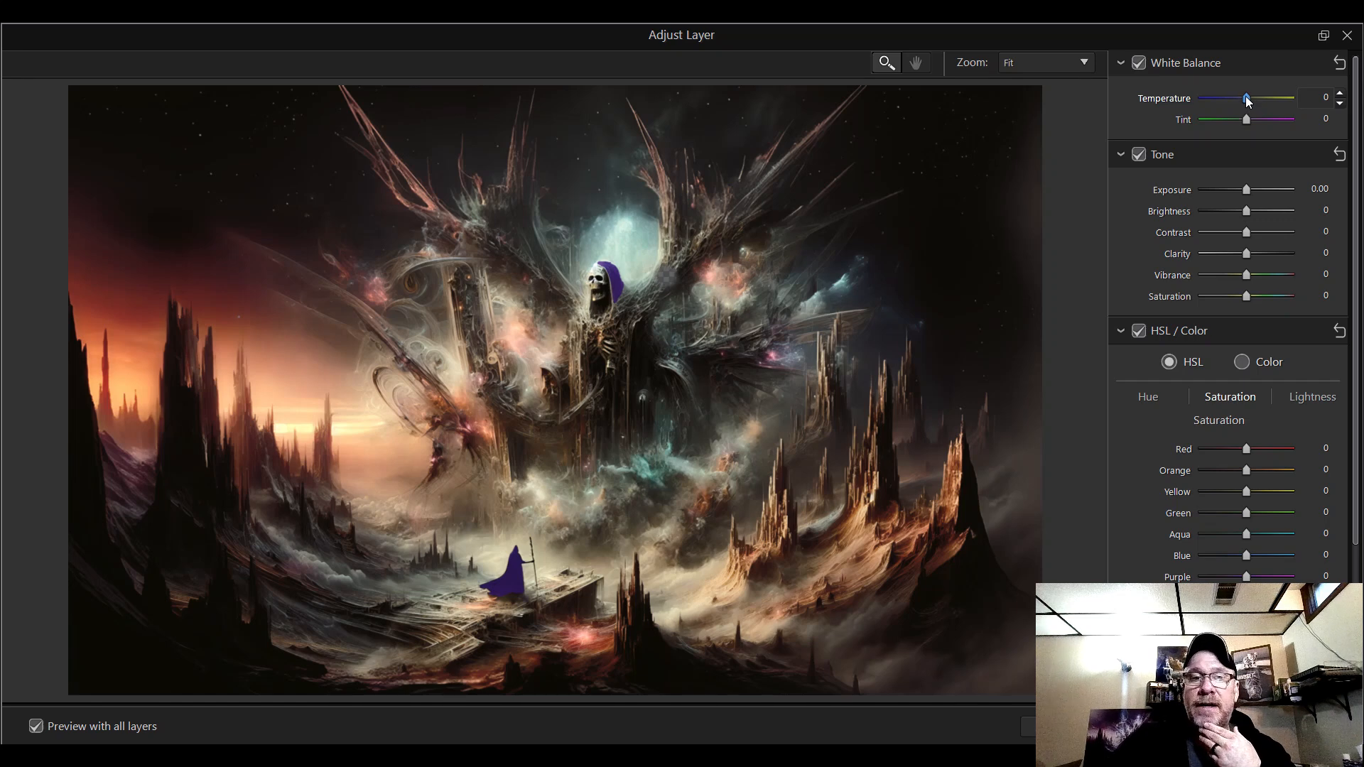
pyautogui.moveTo(1247, 100); pyautogui.dragTo(1242, 101)
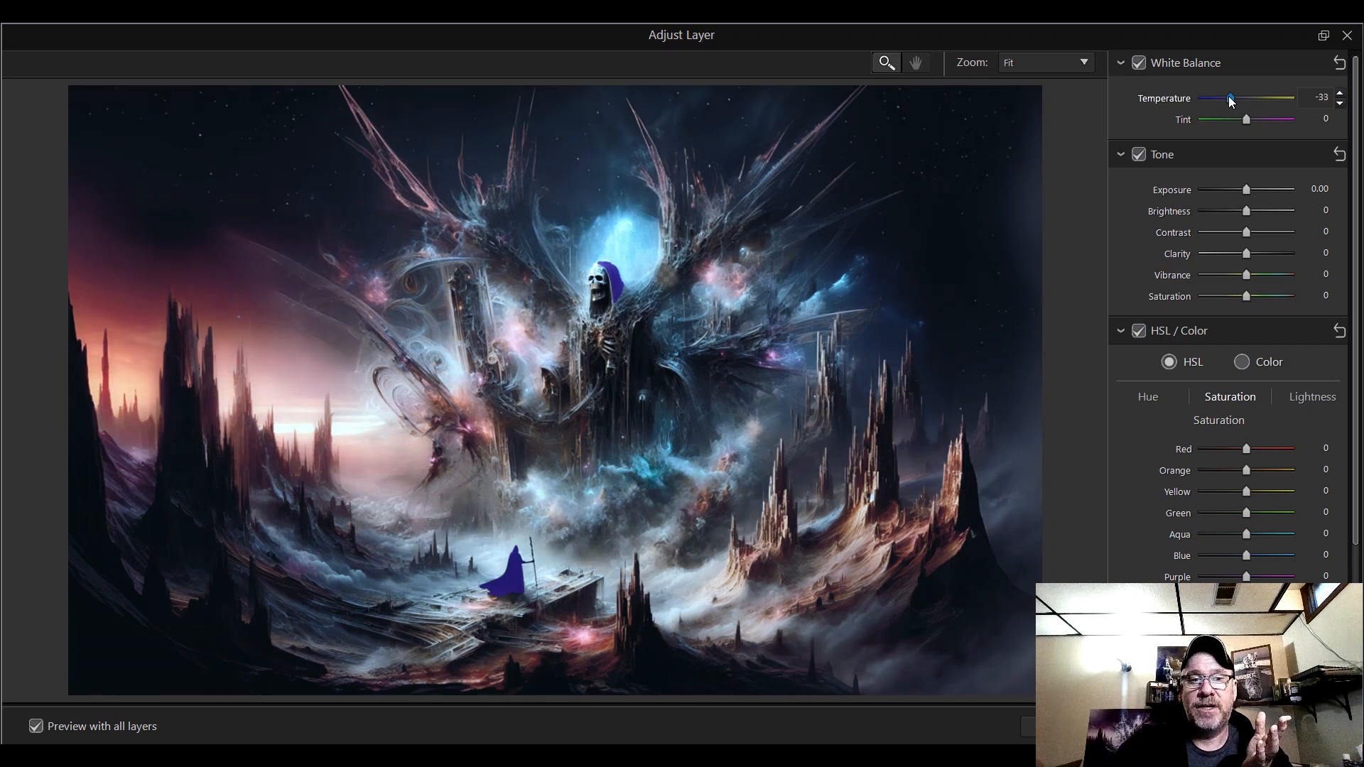
pyautogui.moveTo(1235, 101); pyautogui.dragTo(1227, 100)
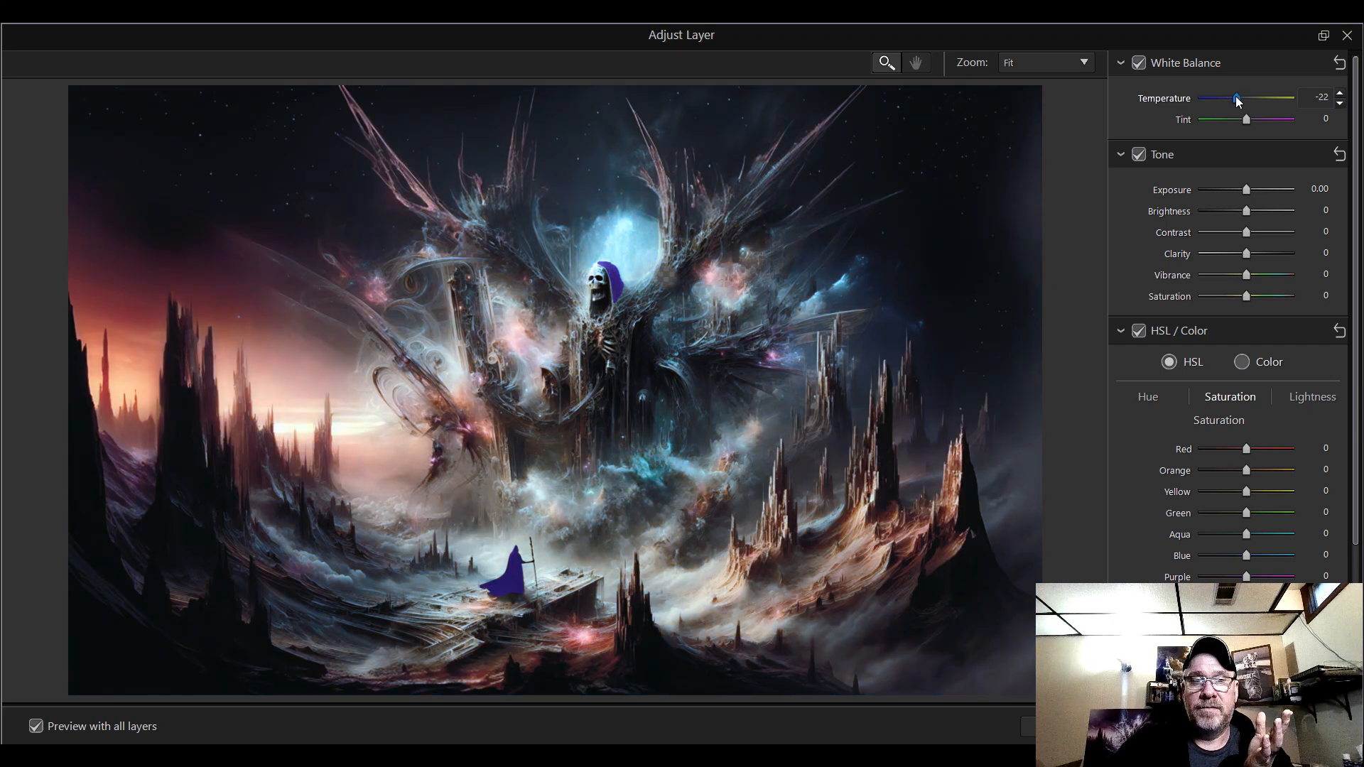
pyautogui.click(1341, 104)
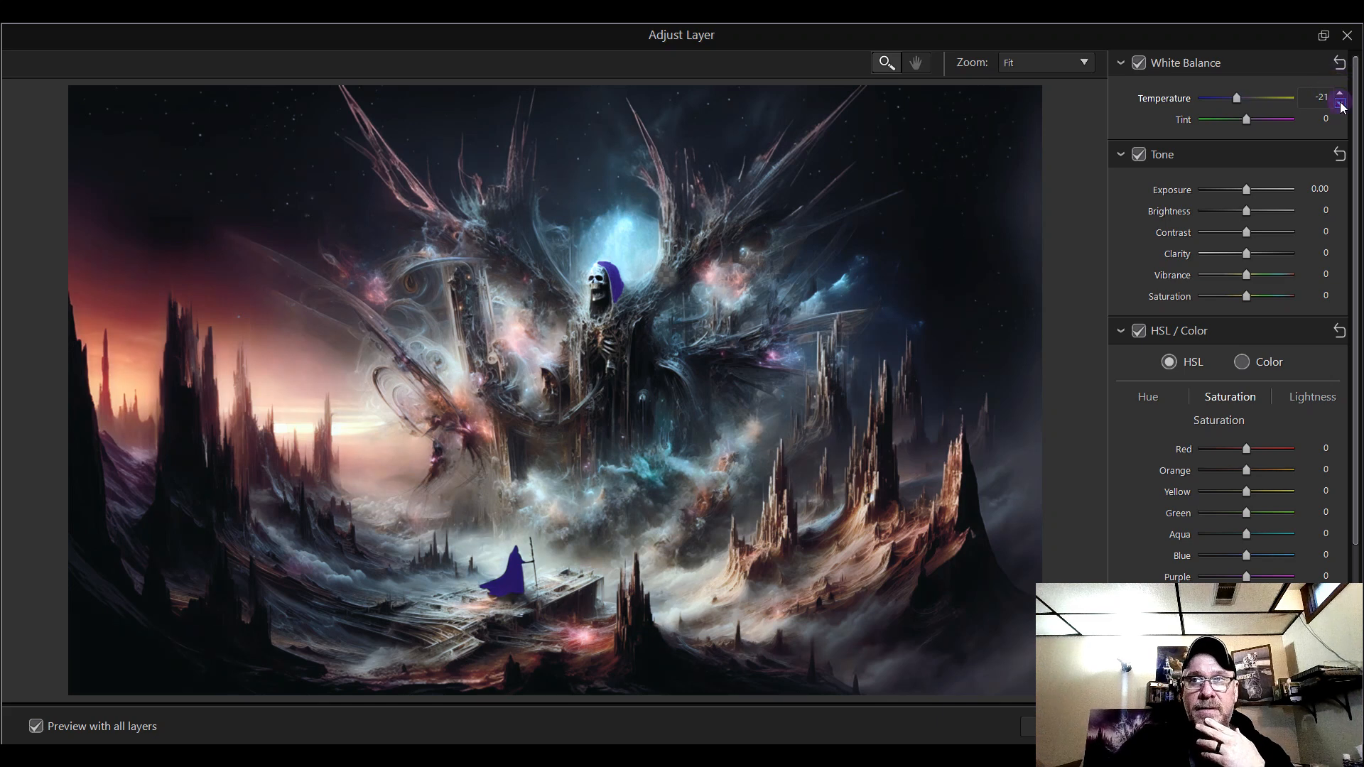
pyautogui.click(1341, 105)
pyautogui.click(1340, 105)
pyautogui.click(1341, 105)
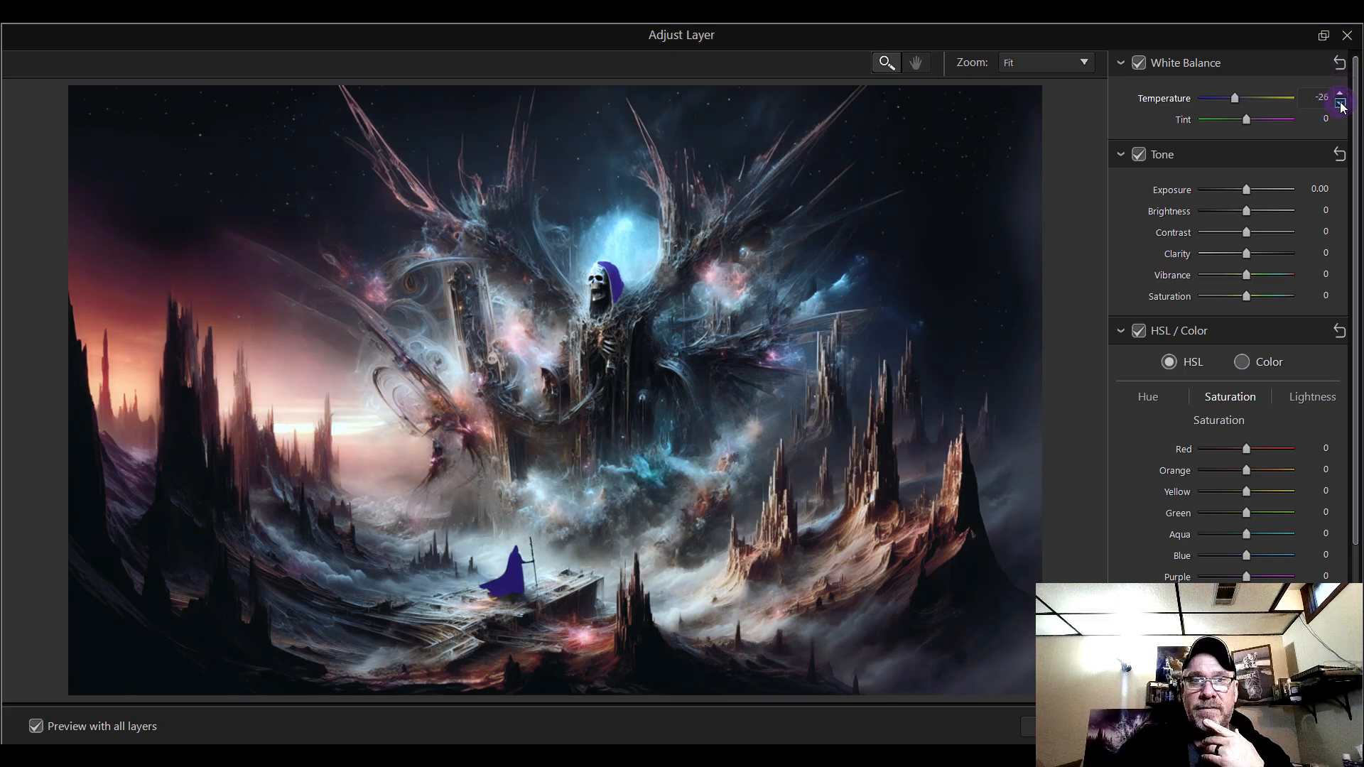
pyautogui.click(1341, 104)
pyautogui.click(1340, 104)
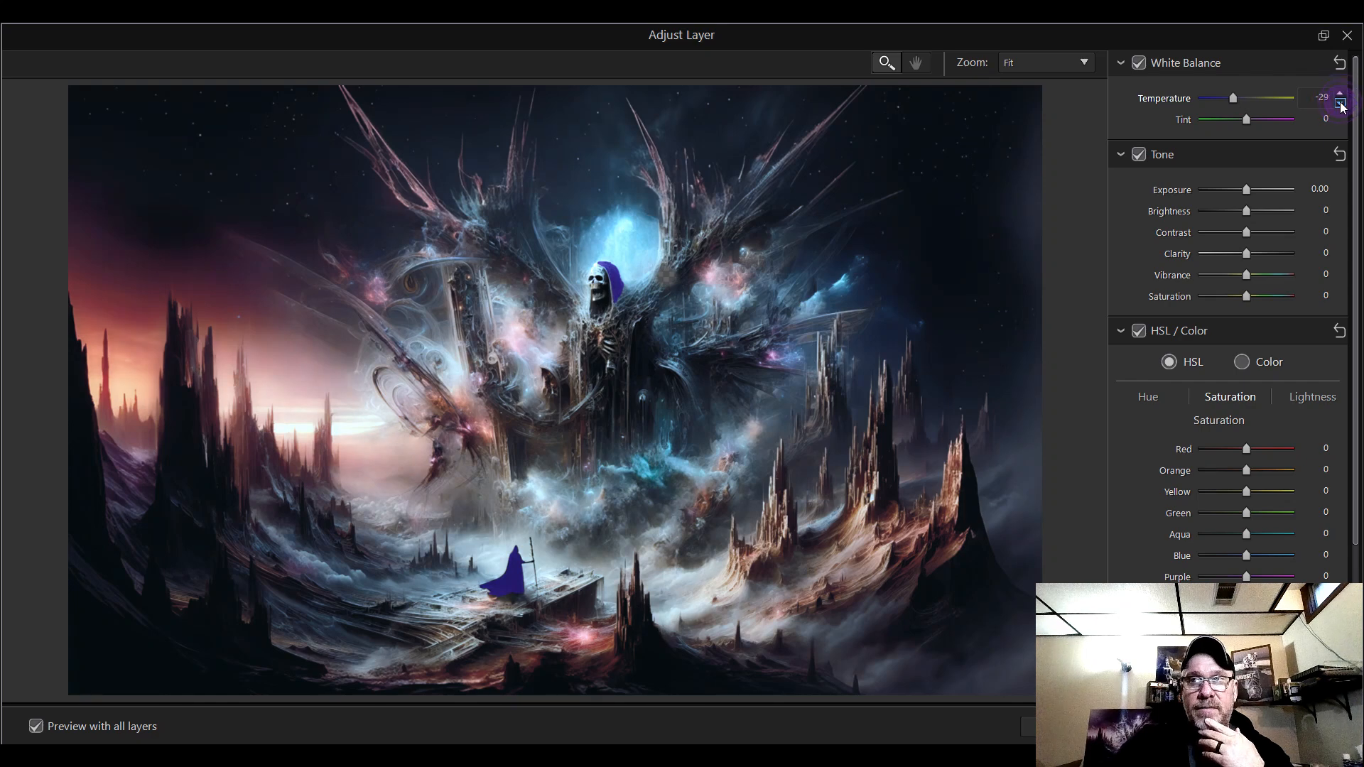
pyautogui.click(1341, 104)
pyautogui.click(1341, 105)
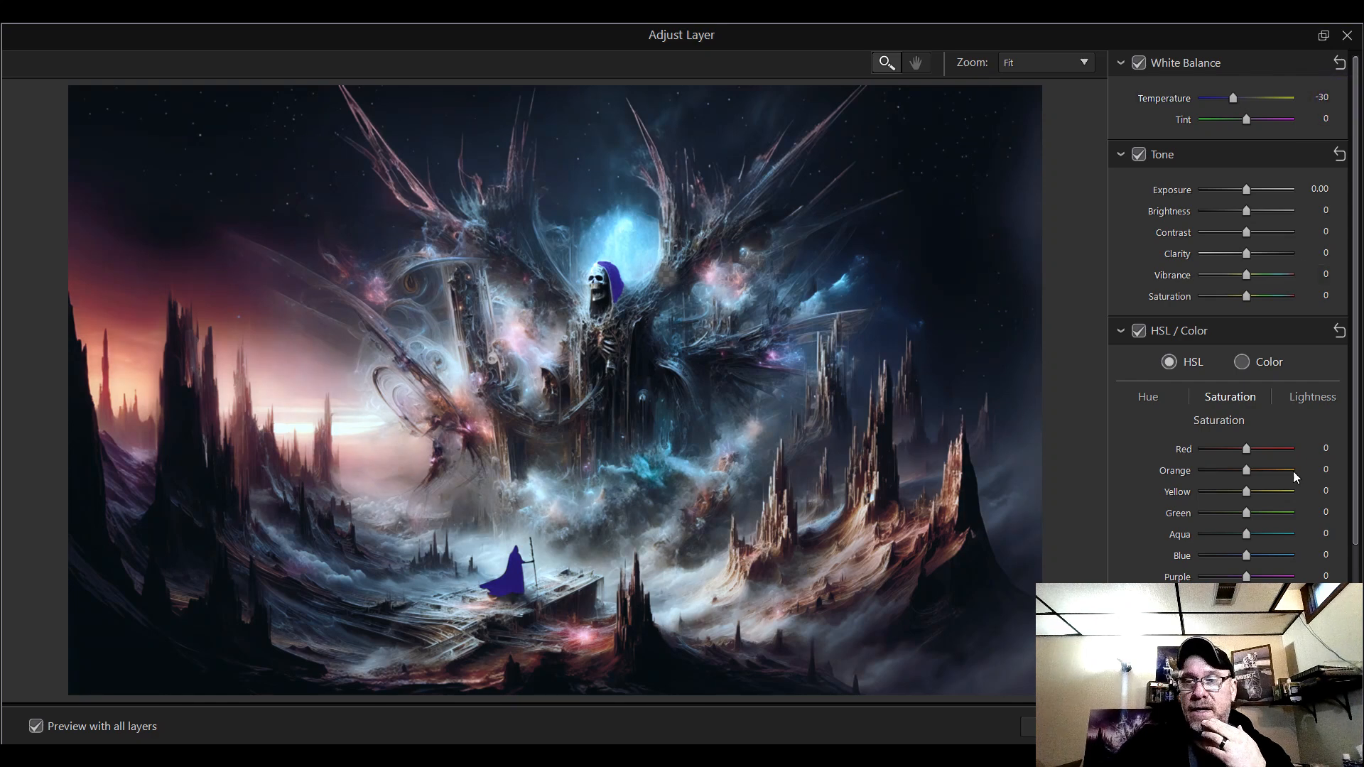
pyautogui.click(1059, 726)
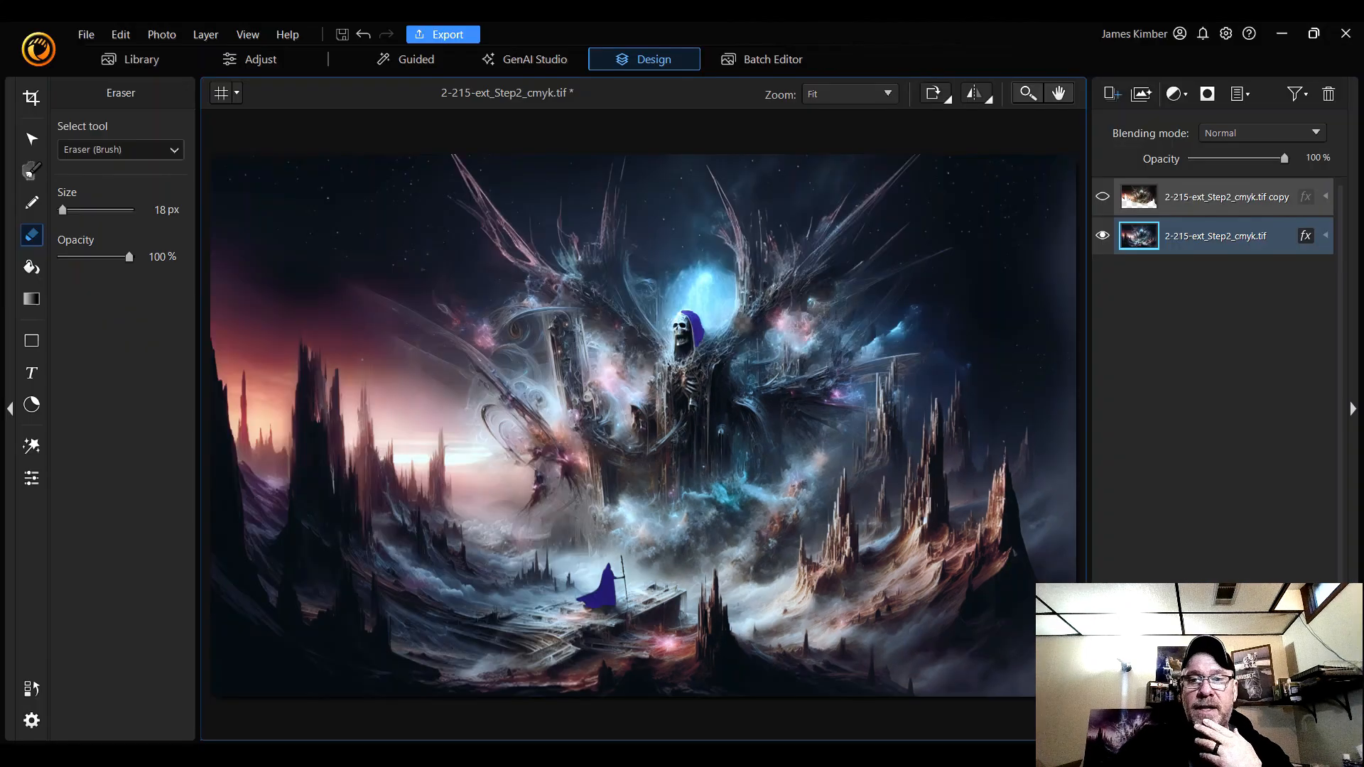
# - Compare the cooled original with the copy layer by switching the copy's visibility, leaving the copy hidden
pyautogui.click(1104, 197)
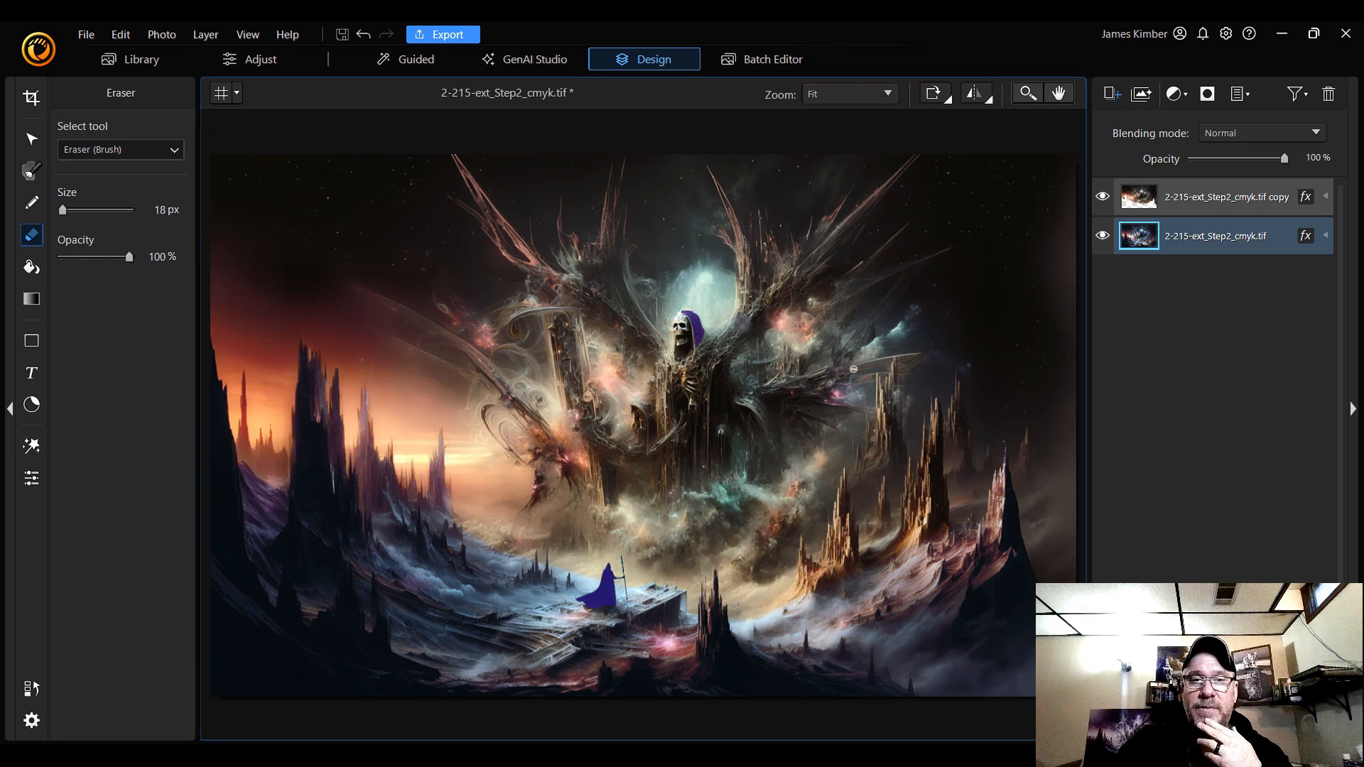
pyautogui.click(1102, 198)
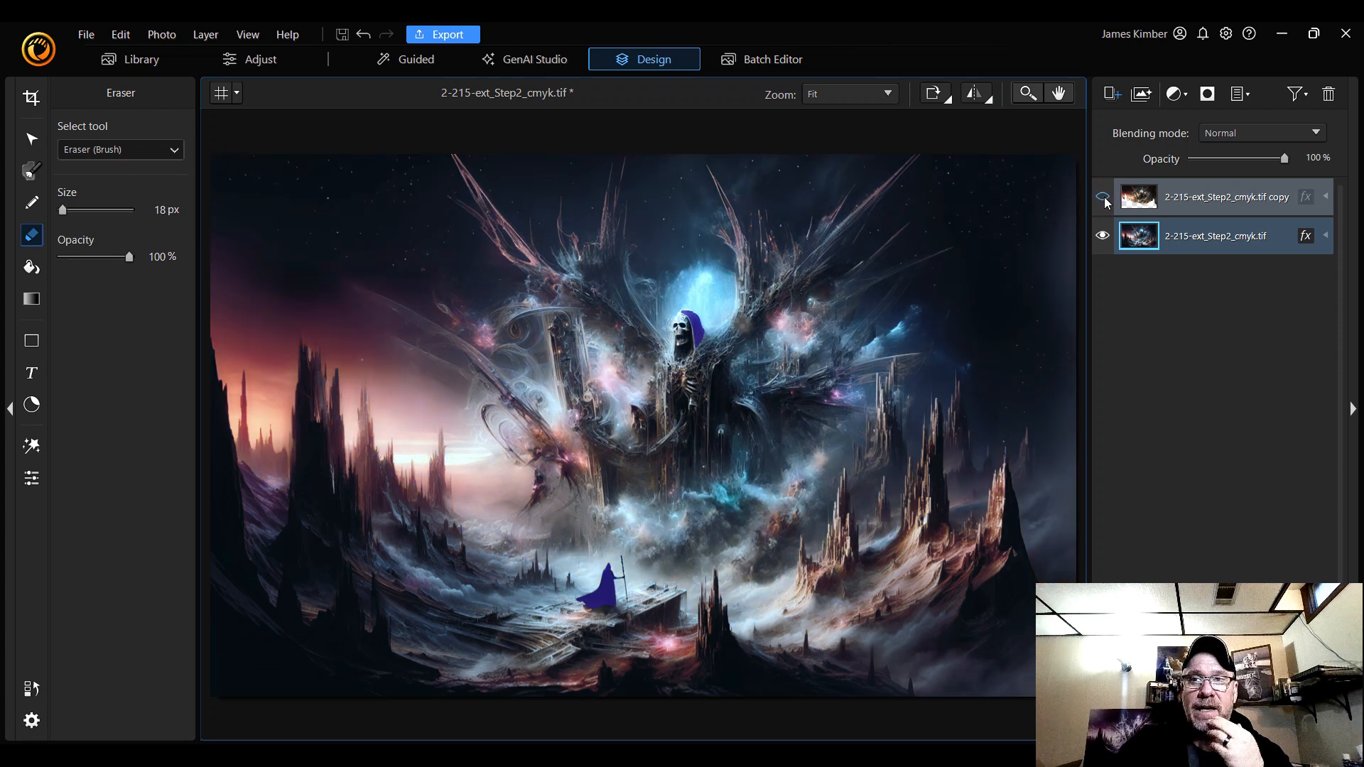
pyautogui.click(1103, 197)
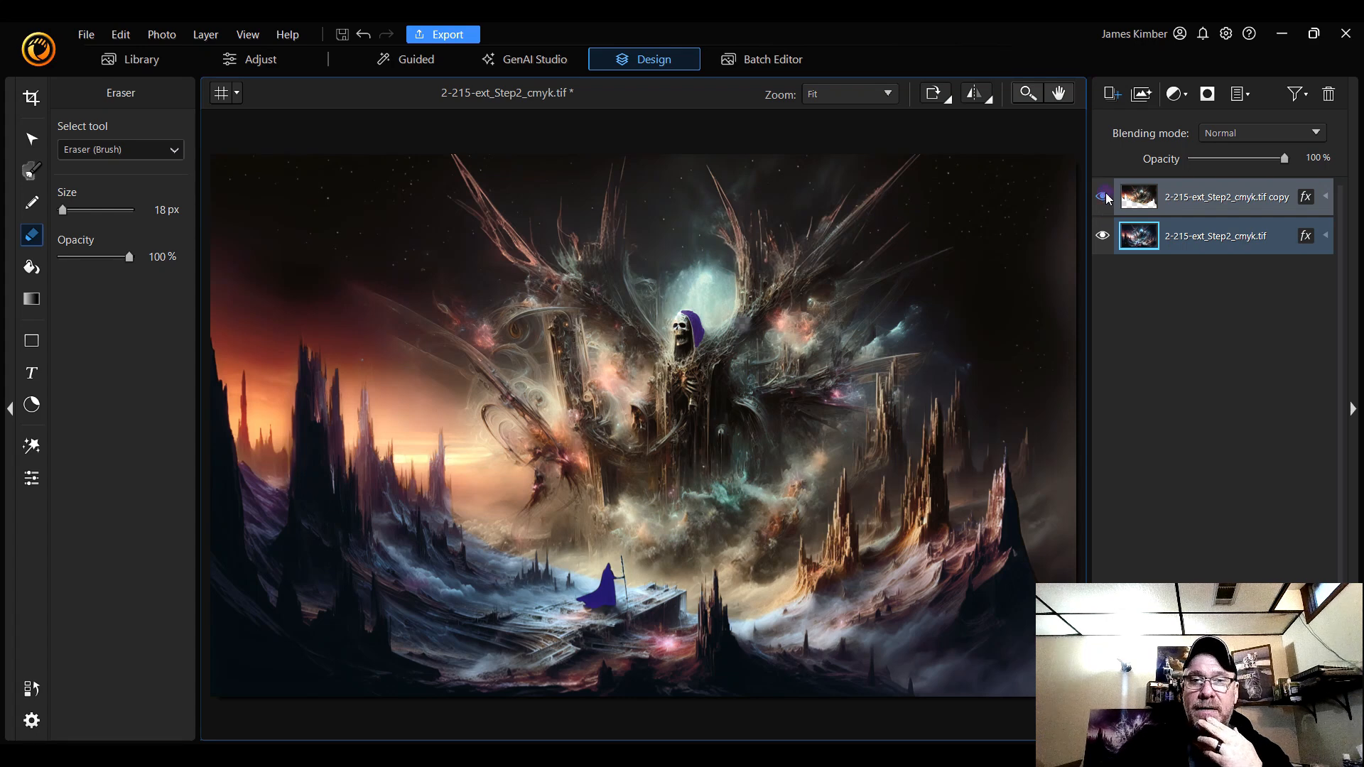
pyautogui.click(1103, 198)
pyautogui.click(1102, 197)
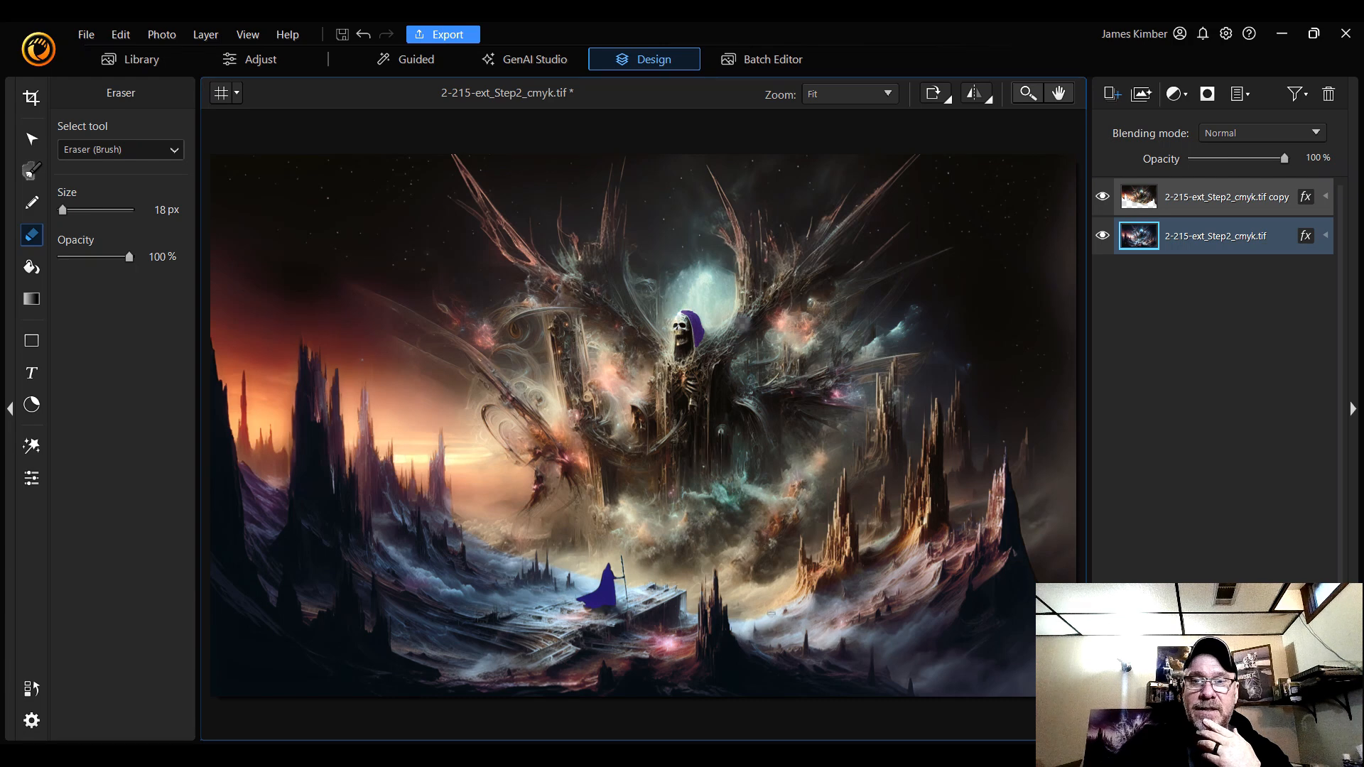
pyautogui.click(1102, 196)
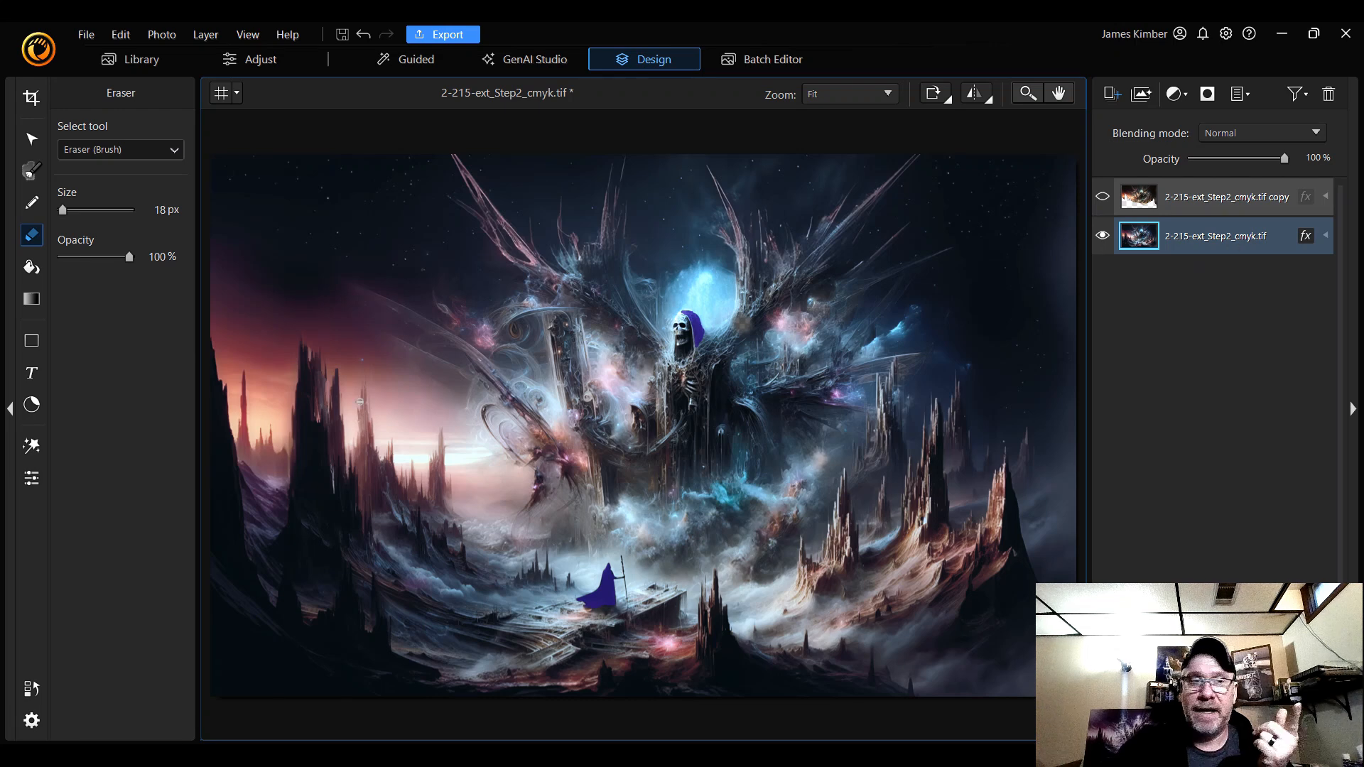
# - Open Adjust Layer for the original layer and raise its Tint to 50, trying 24 and 38 first
pyautogui.click(34, 481)
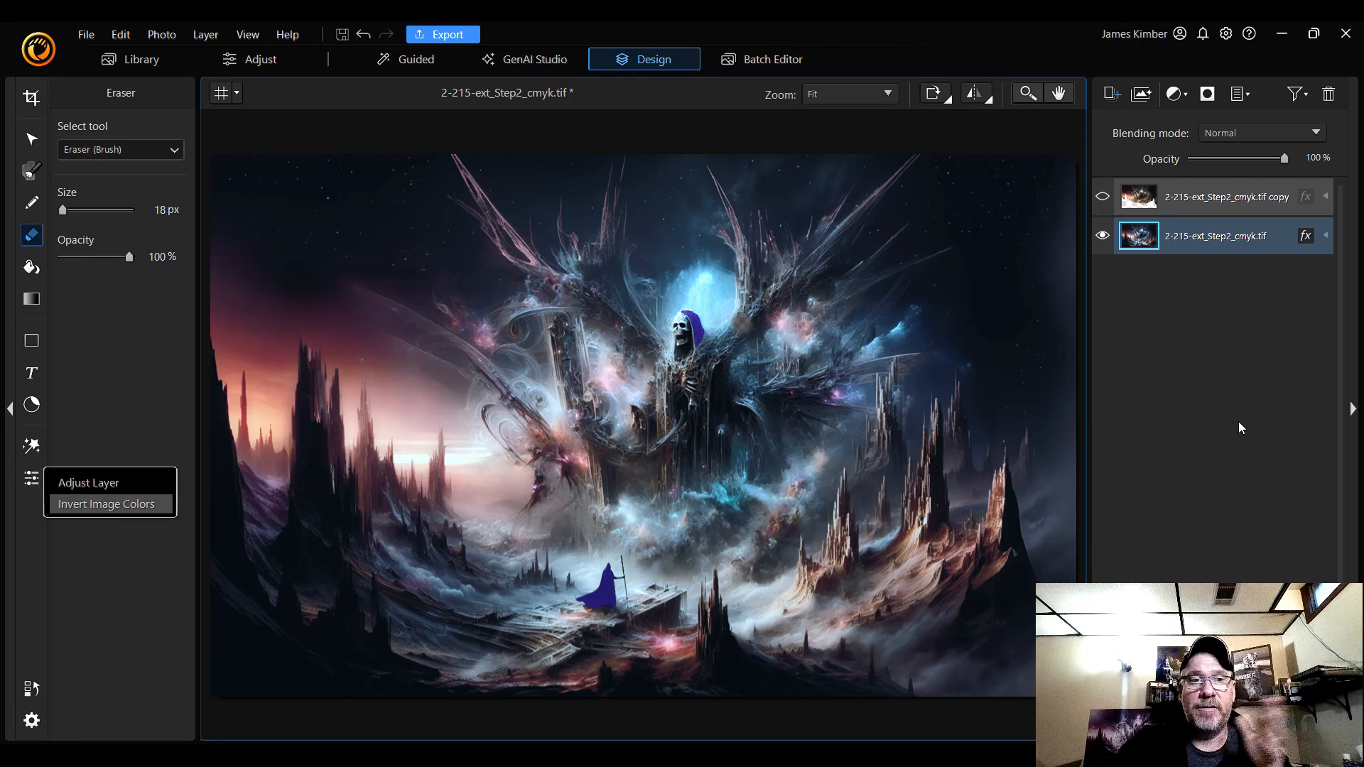
pyautogui.click(110, 486)
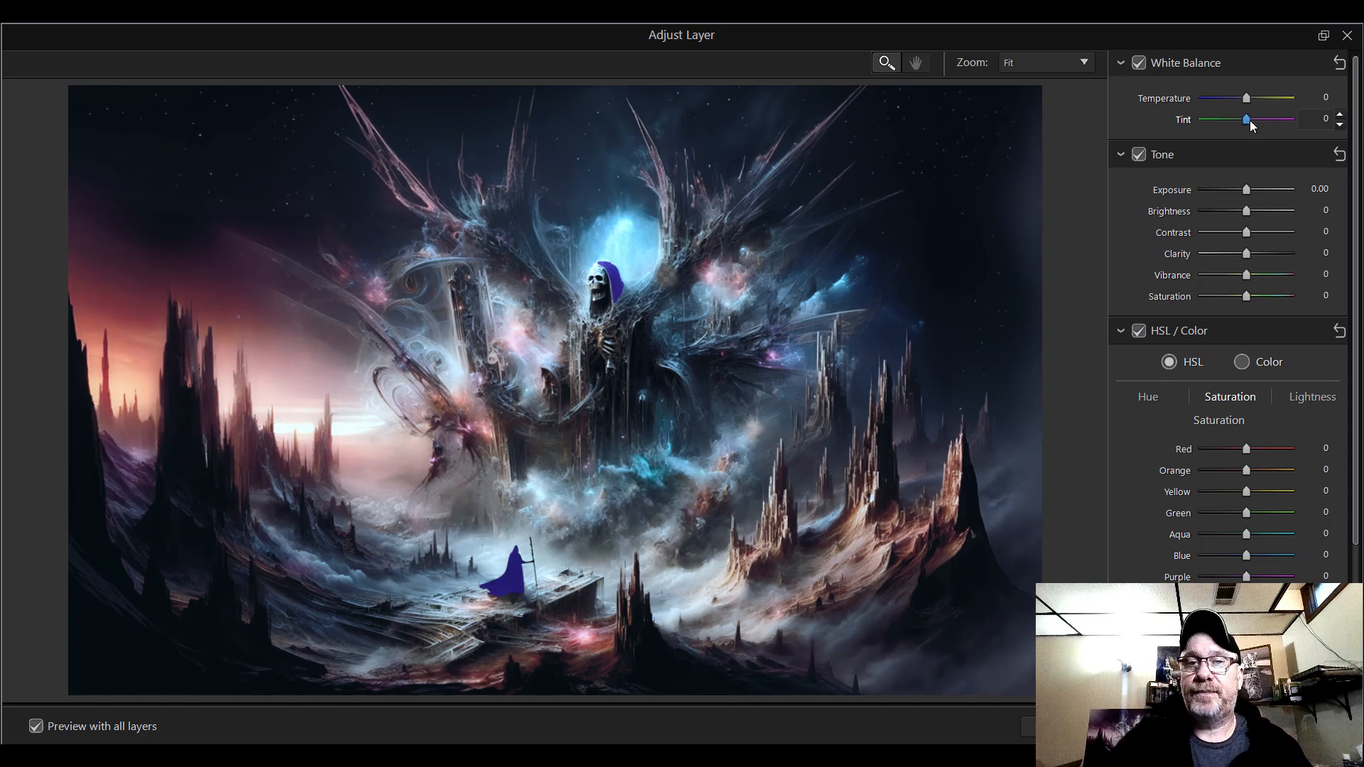
pyautogui.moveTo(1247, 120); pyautogui.dragTo(1259, 122)
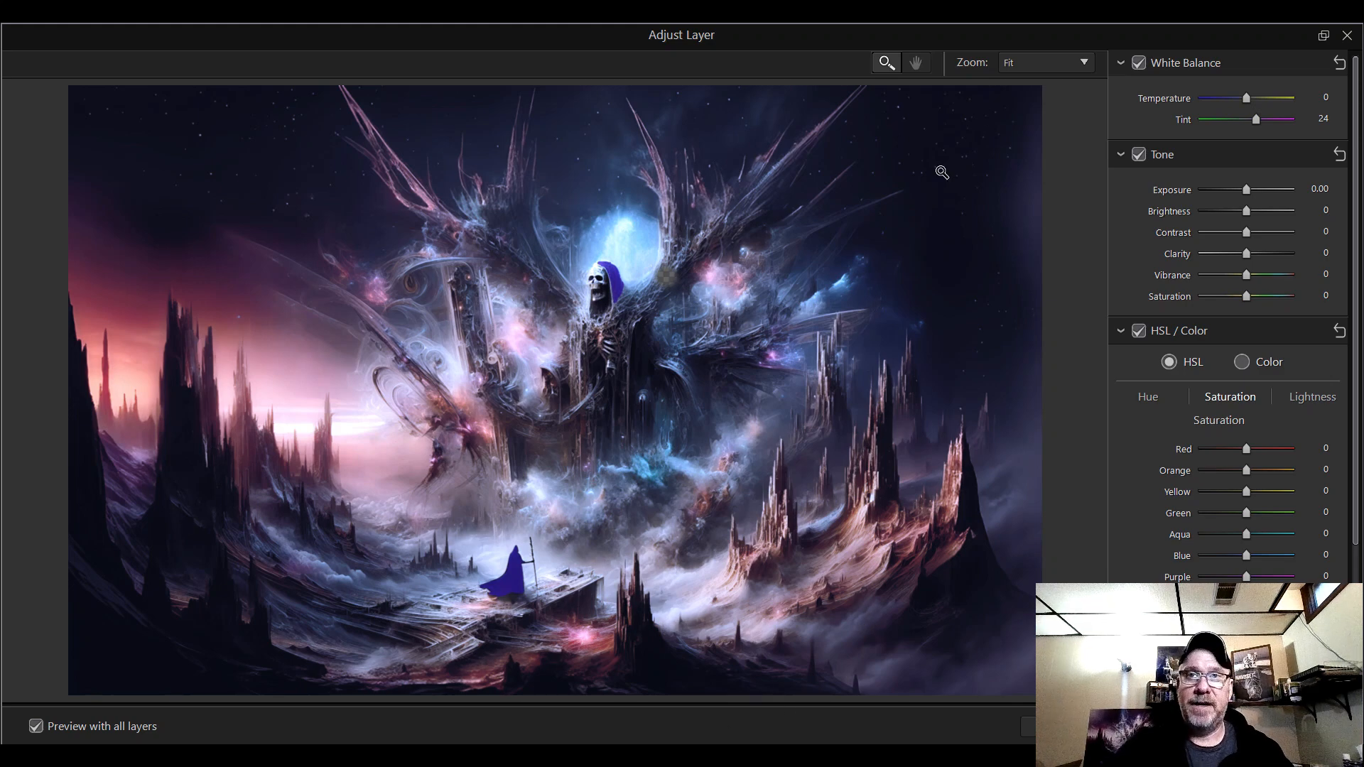
pyautogui.click(1050, 62)
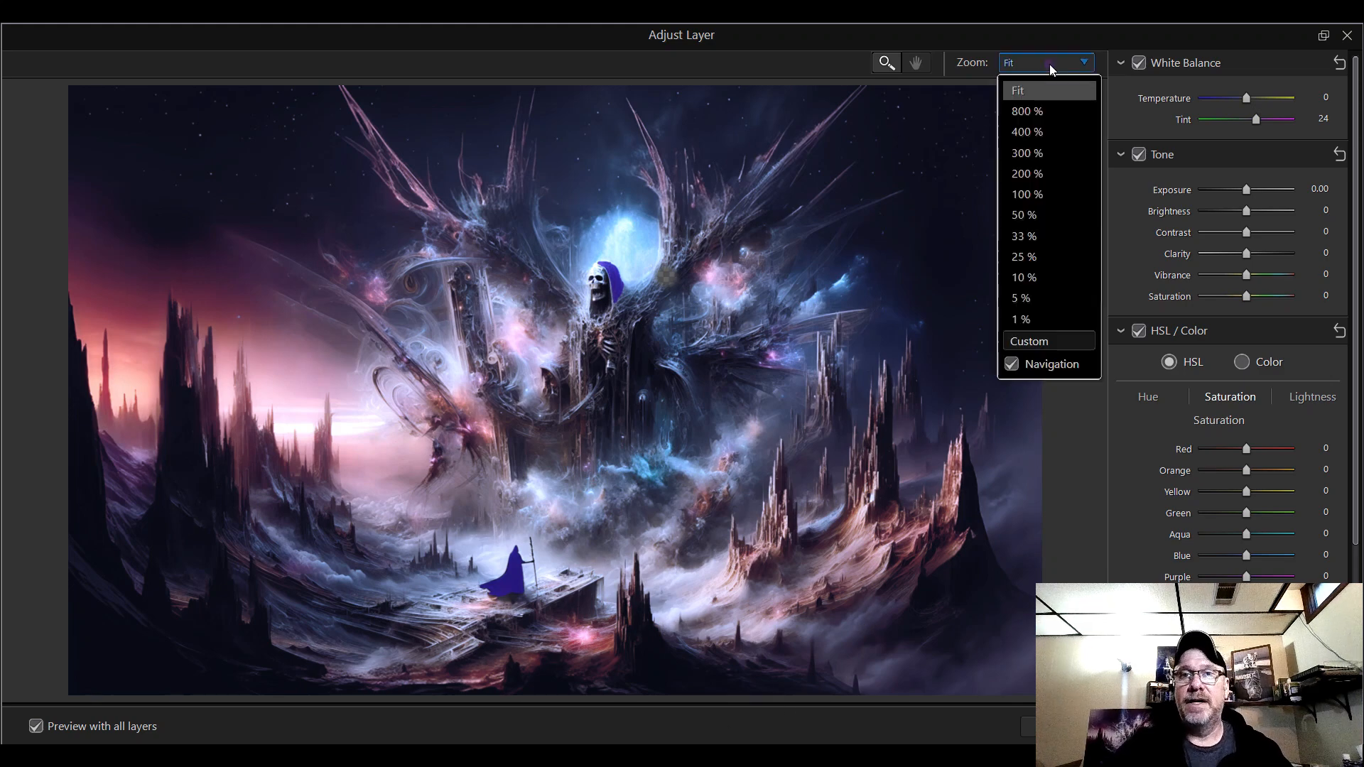
pyautogui.click(1067, 207)
pyautogui.moveTo(1027, 613); pyautogui.dragTo(971, 707)
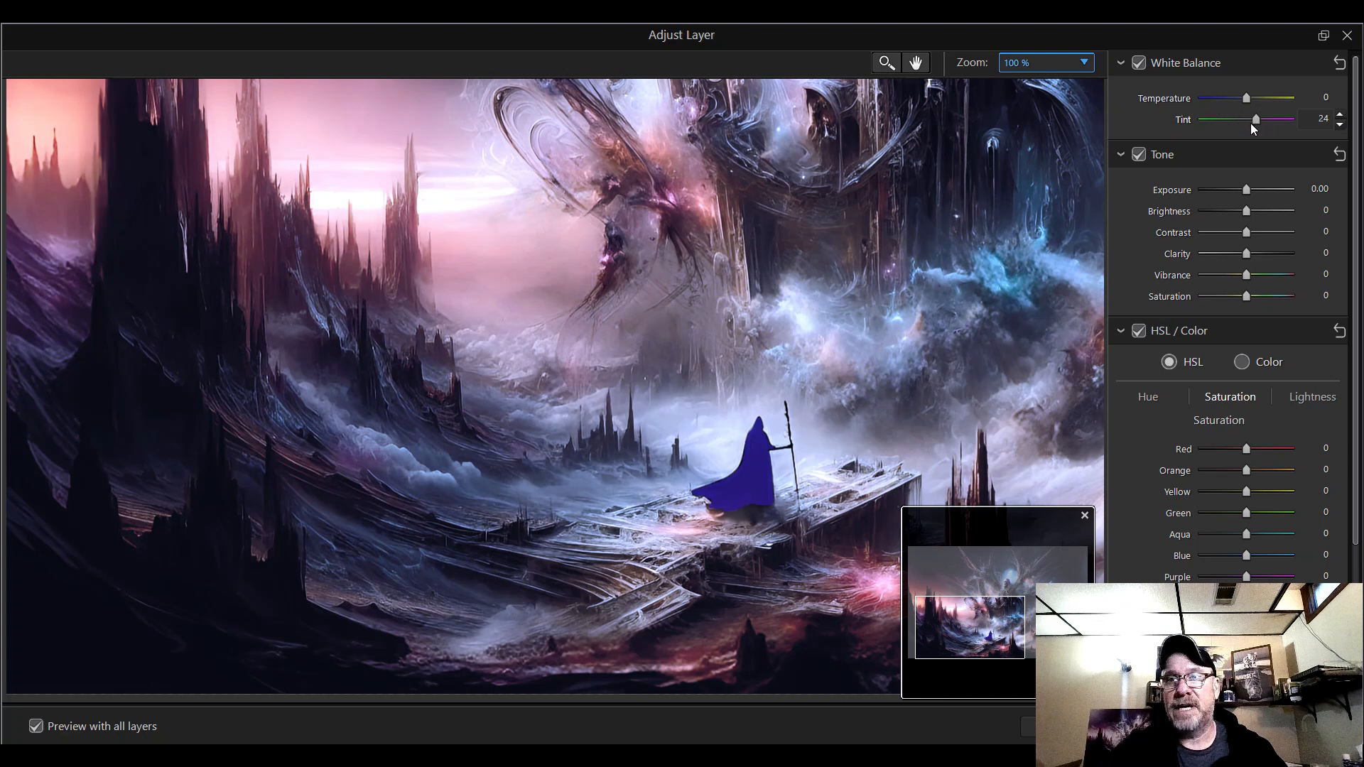
pyautogui.click(1256, 119)
pyautogui.moveTo(1261, 119); pyautogui.dragTo(1264, 119)
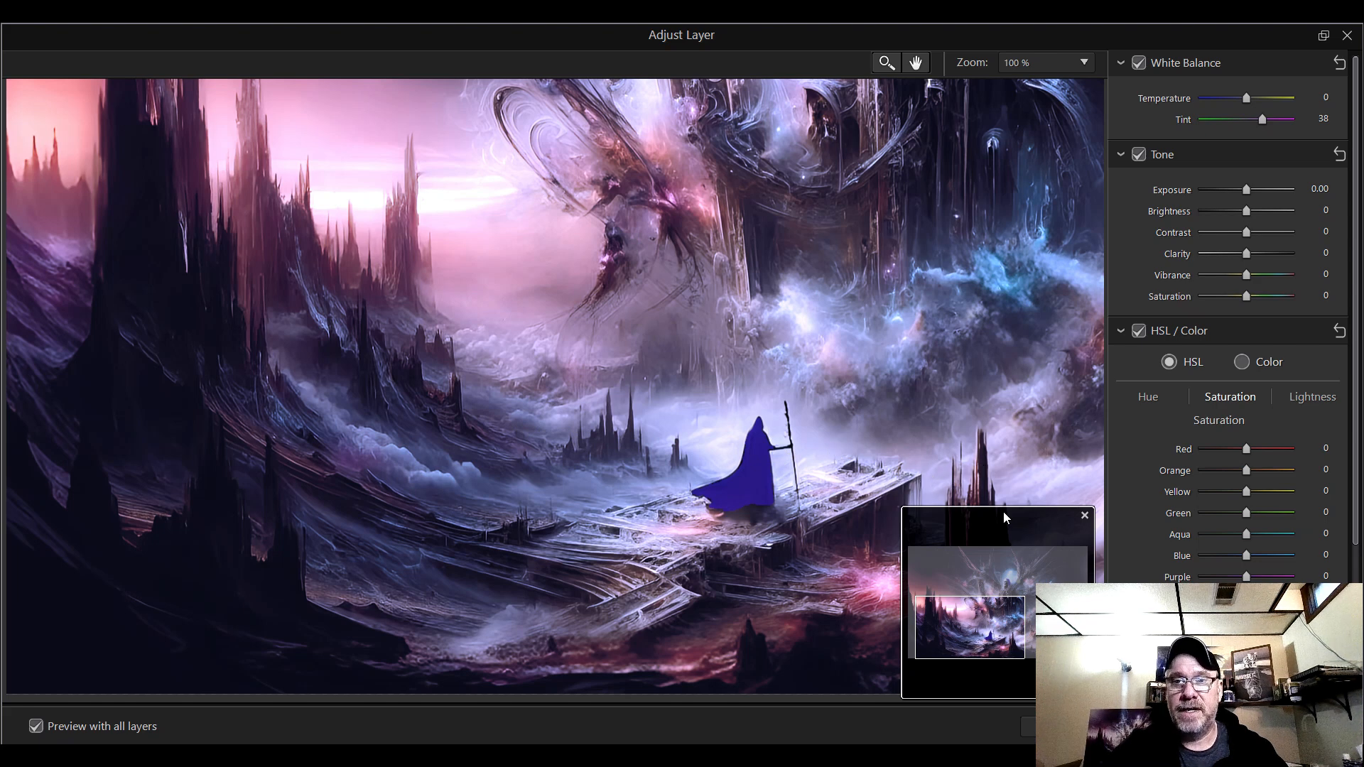
pyautogui.moveTo(1017, 521); pyautogui.dragTo(1031, 103)
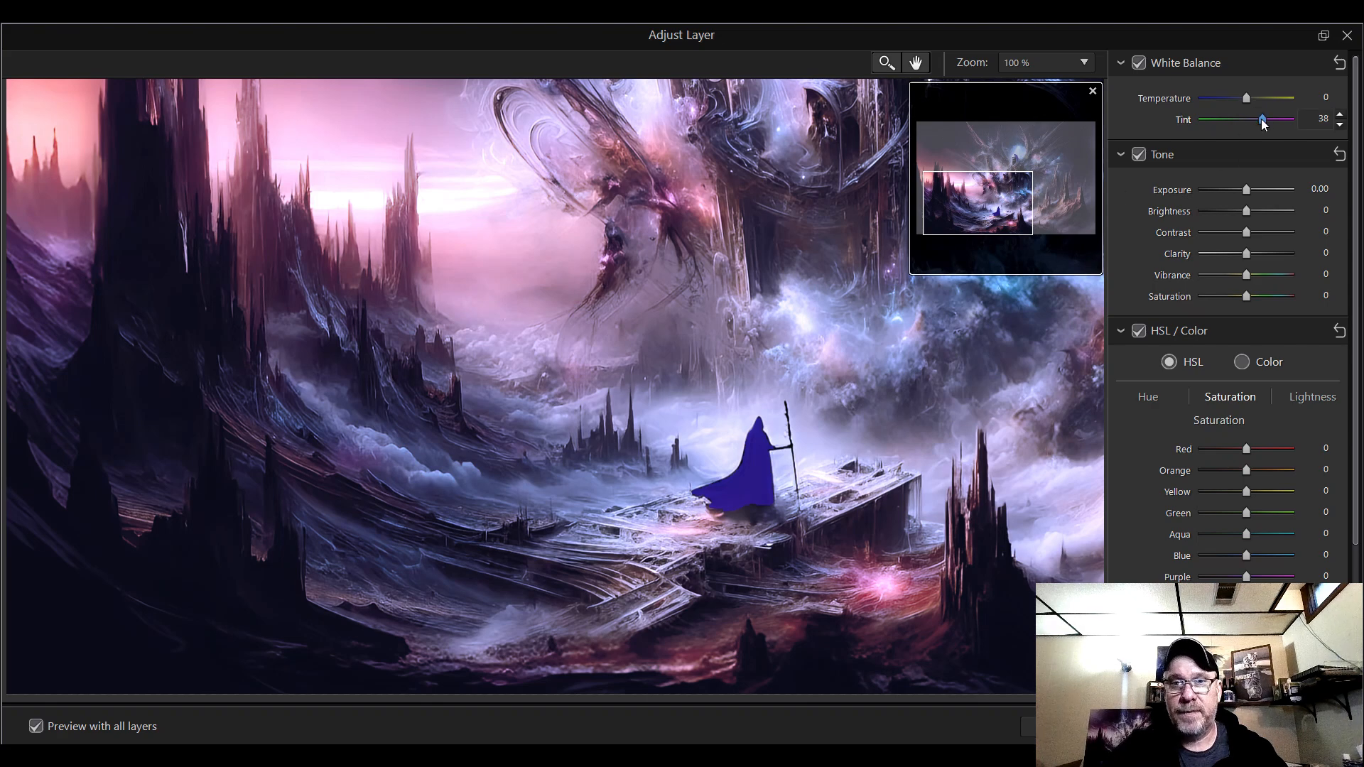
pyautogui.moveTo(1262, 122)
pyautogui.mouseDown()
pyautogui.moveTo(1284, 126)
pyautogui.moveTo(1272, 125)
pyautogui.mouseUp()
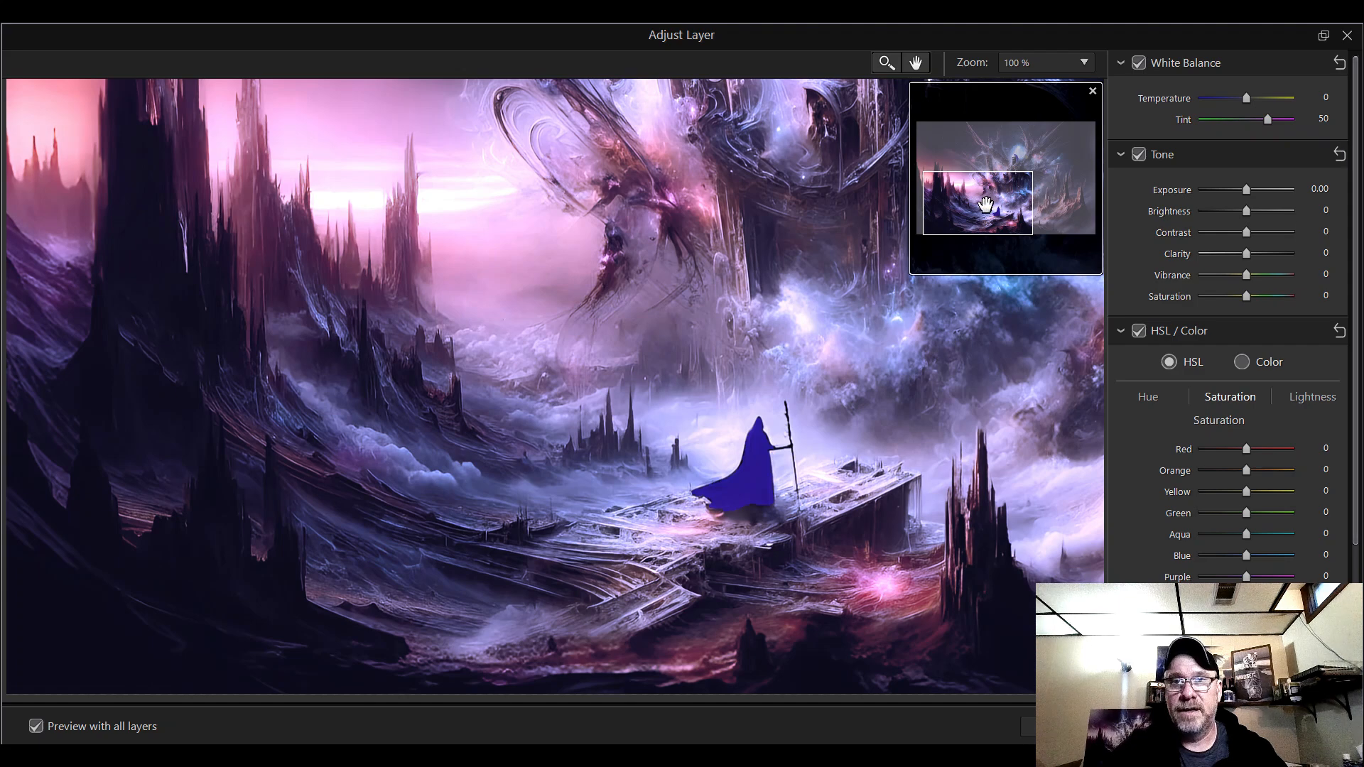
pyautogui.moveTo(987, 205)
pyautogui.mouseDown()
pyautogui.moveTo(1064, 206)
pyautogui.moveTo(975, 217)
pyautogui.moveTo(989, 216)
pyautogui.mouseUp()
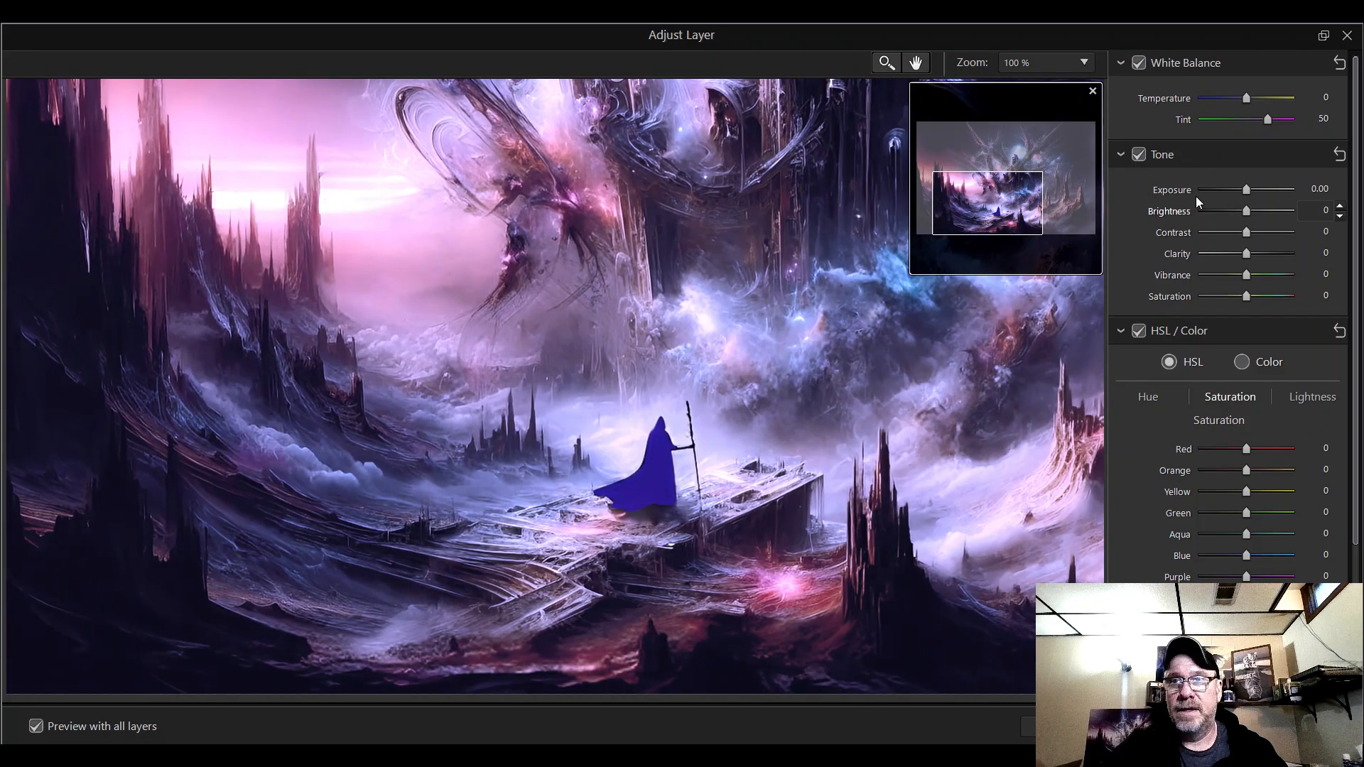
# - Collapse the White Balance, Tone and Detail sections, and try the Blue saturation at 37 before resetting it
pyautogui.click(1122, 64)
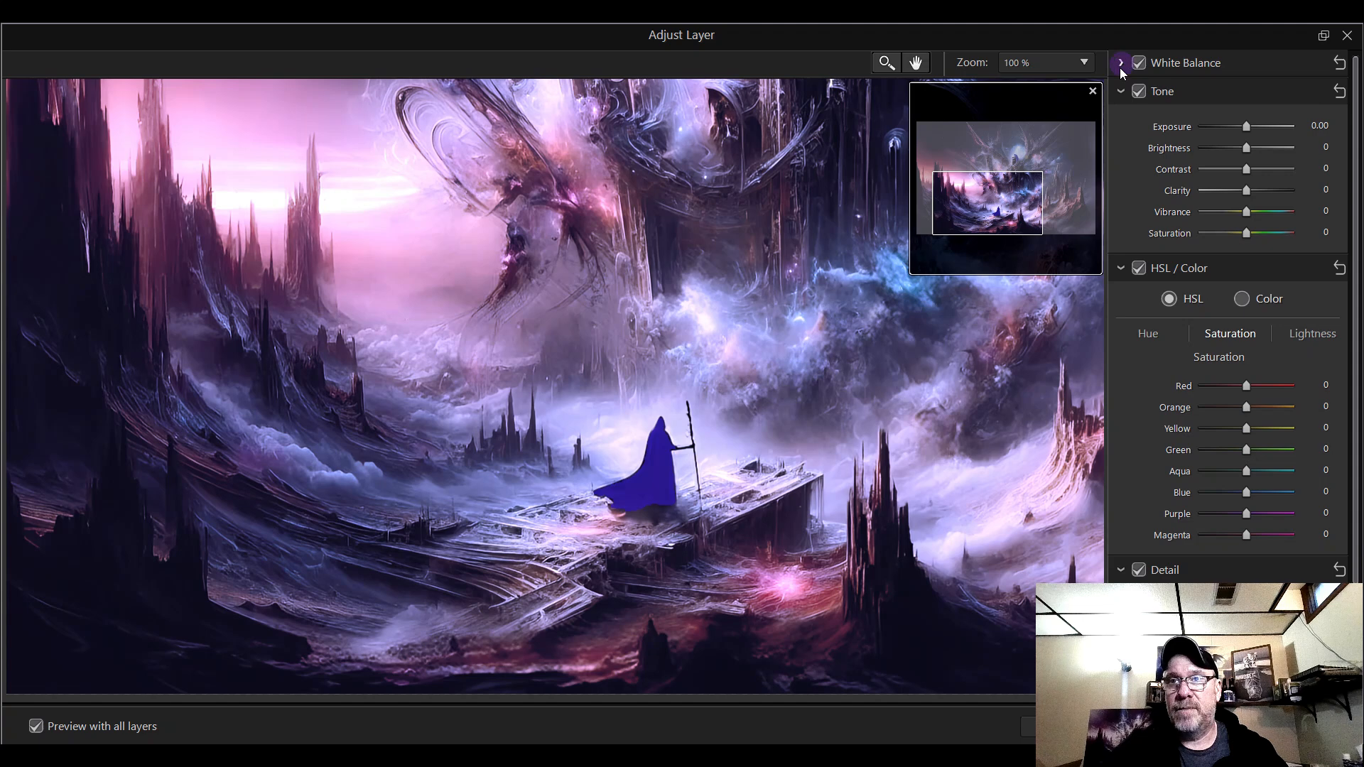
pyautogui.click(1120, 93)
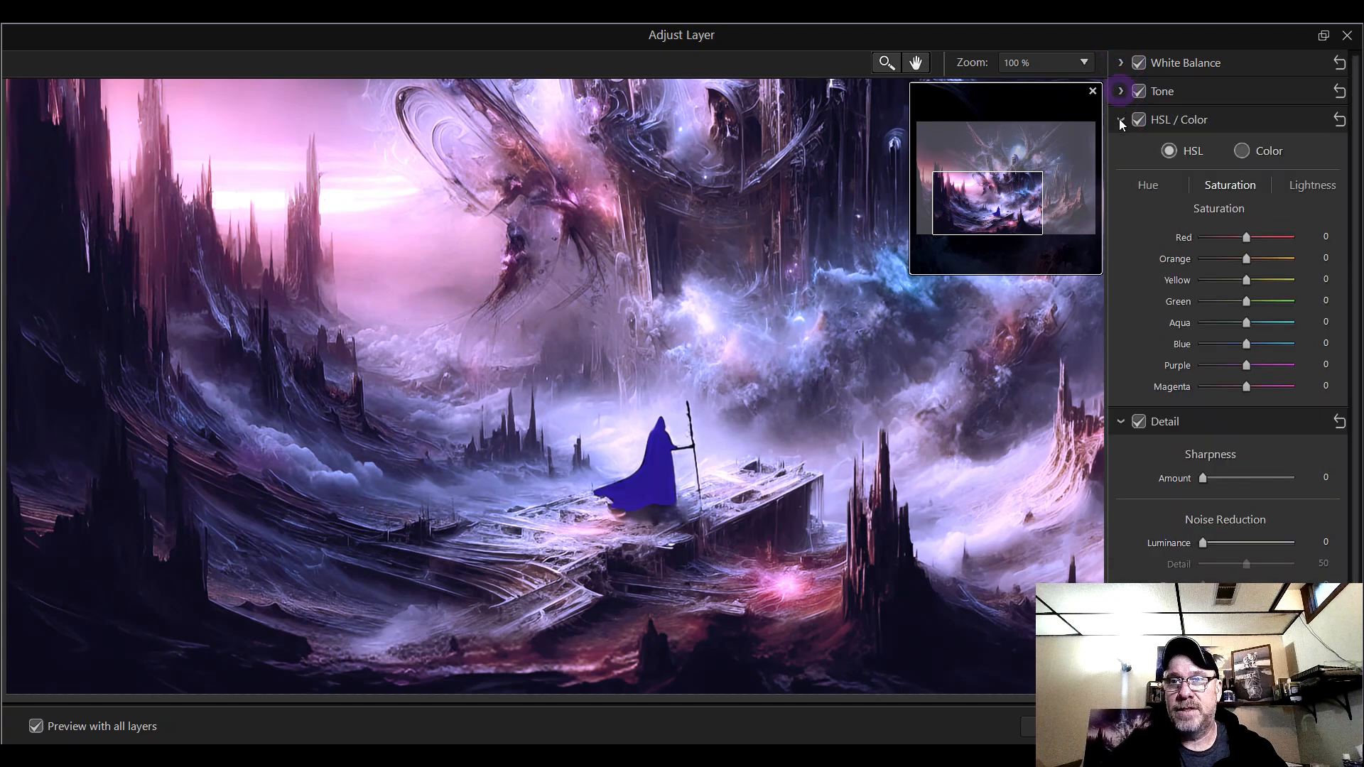
pyautogui.click(1120, 422)
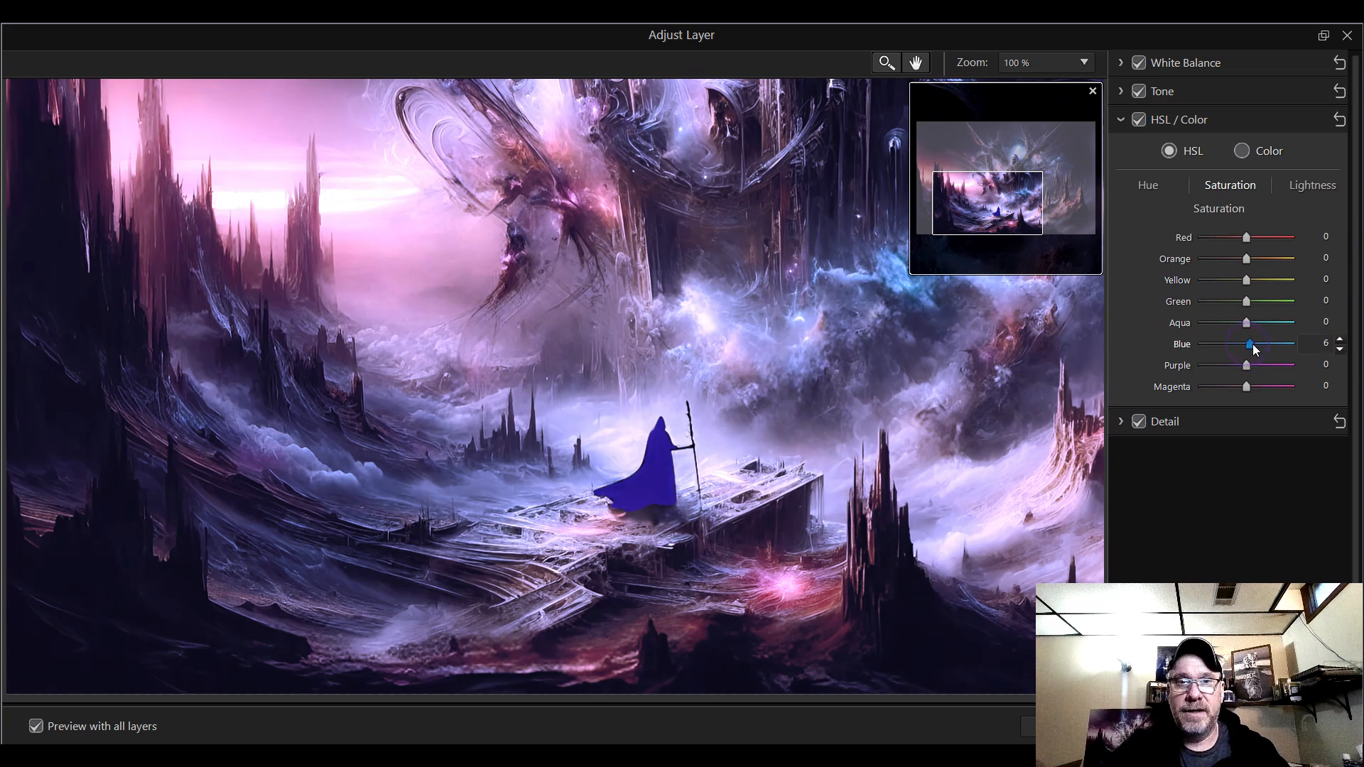
pyautogui.moveTo(1252, 344); pyautogui.dragTo(1261, 344)
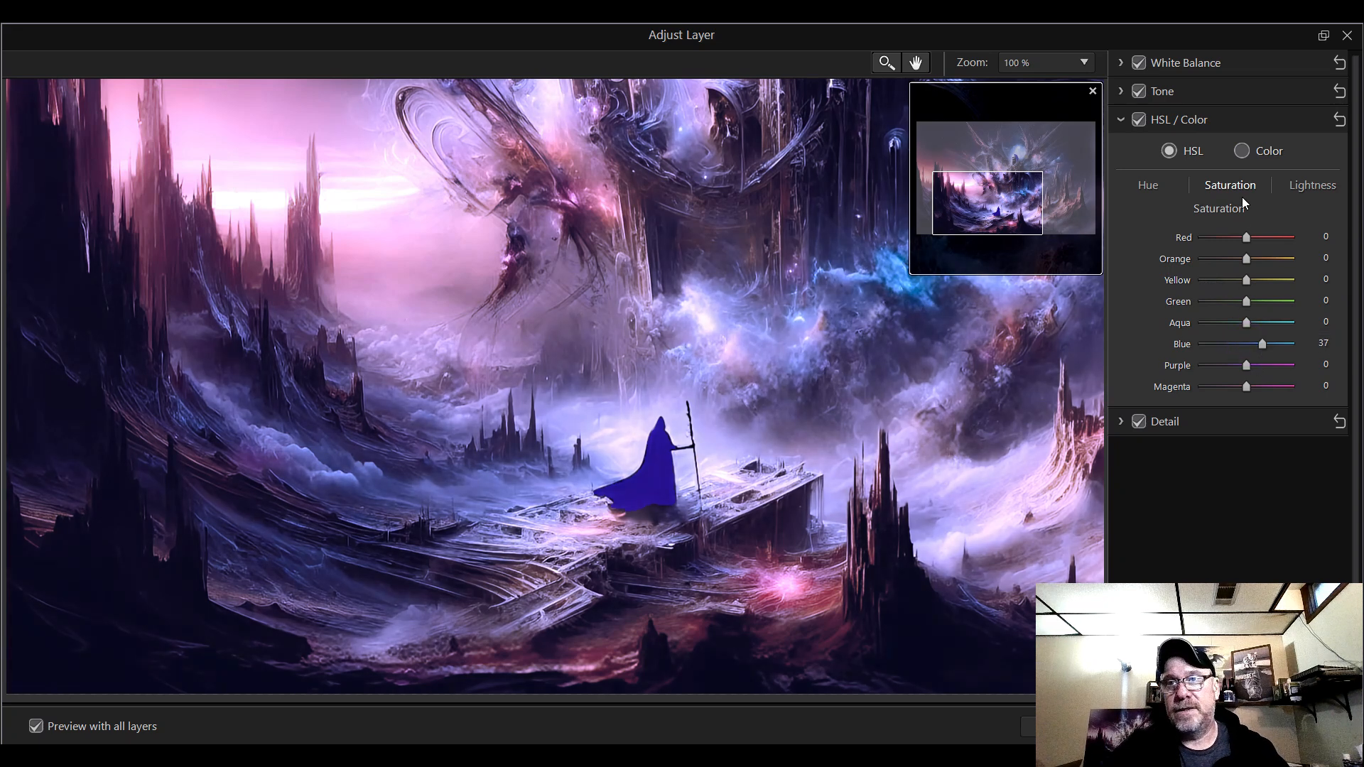
pyautogui.doubleClick(1247, 343)
# - Shift the original layer's Hue to Blue 40 and Purple -12
pyautogui.click(1153, 186)
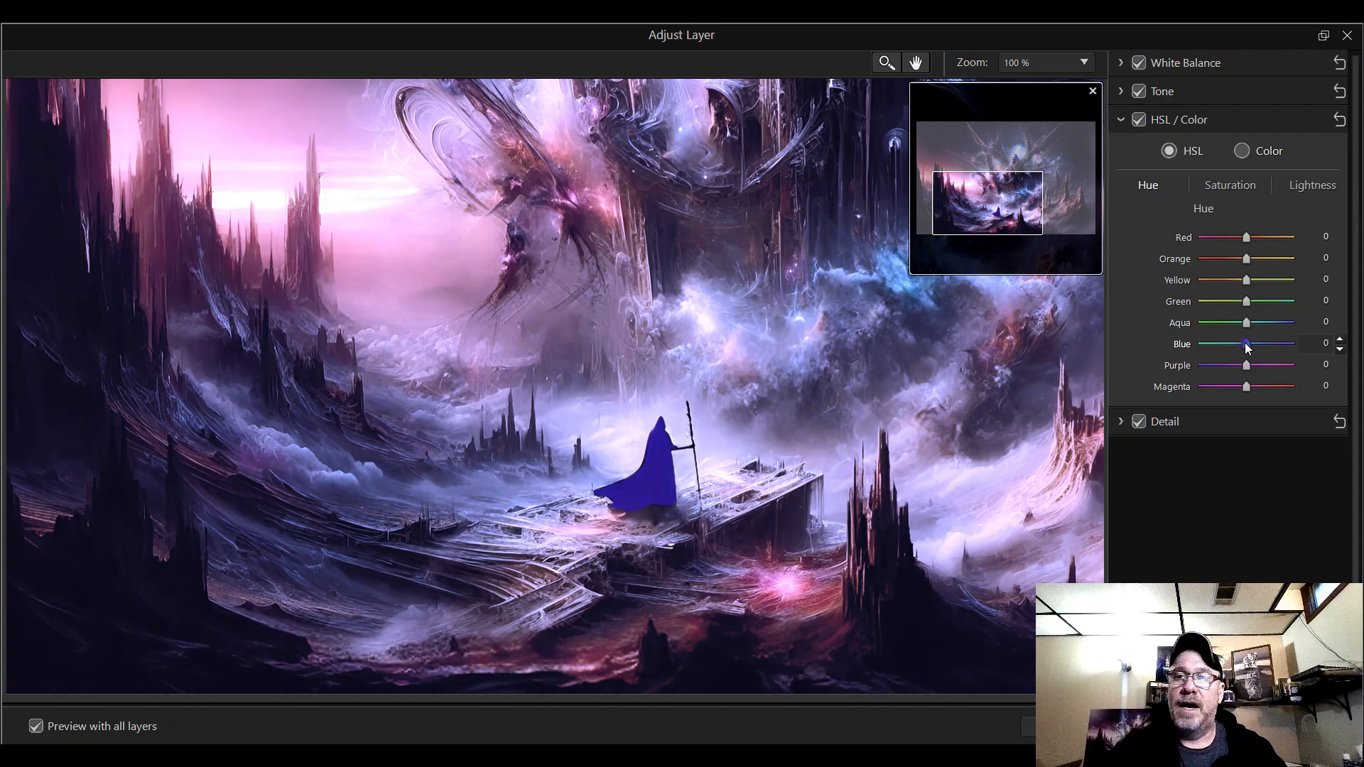
pyautogui.moveTo(1248, 347); pyautogui.dragTo(1272, 348)
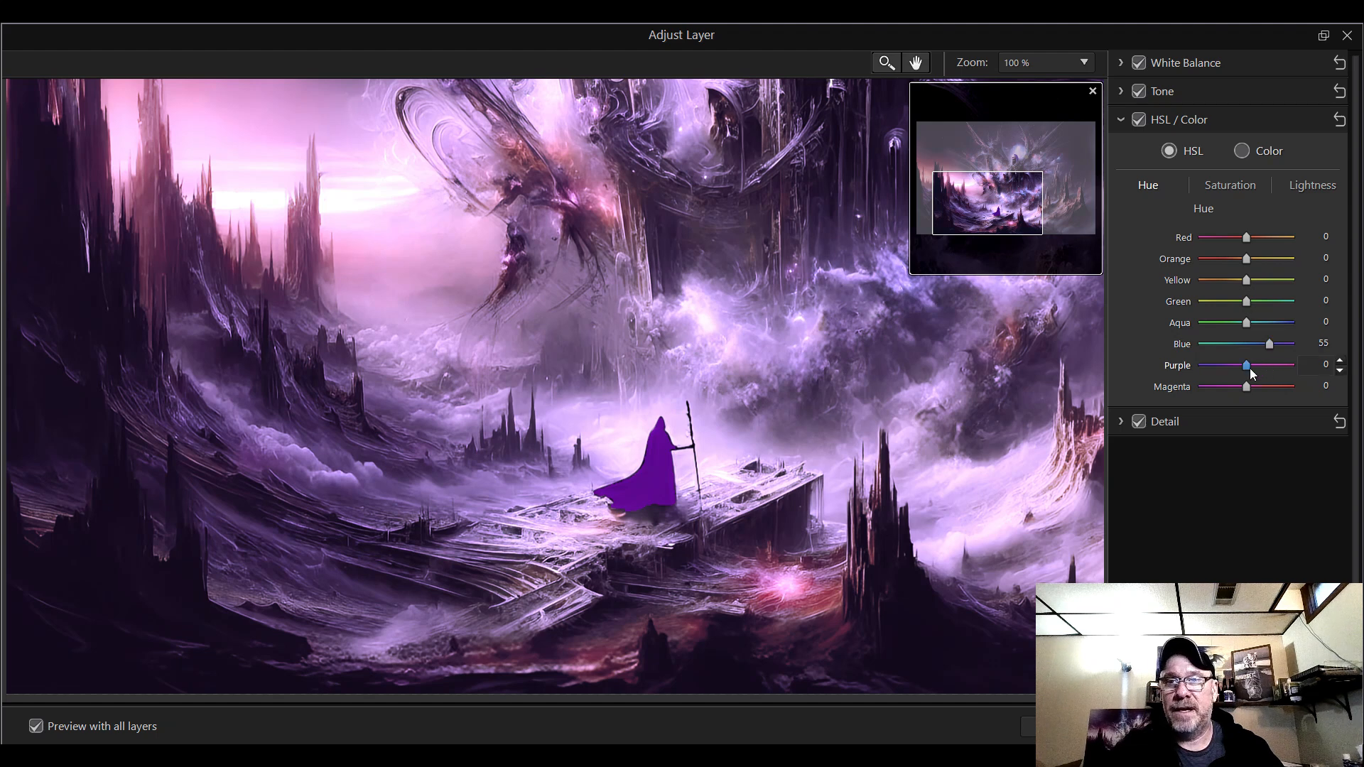
pyautogui.moveTo(1246, 366)
pyautogui.mouseDown()
pyautogui.moveTo(1220, 372)
pyautogui.moveTo(1295, 376)
pyautogui.moveTo(1243, 377)
pyautogui.mouseUp()
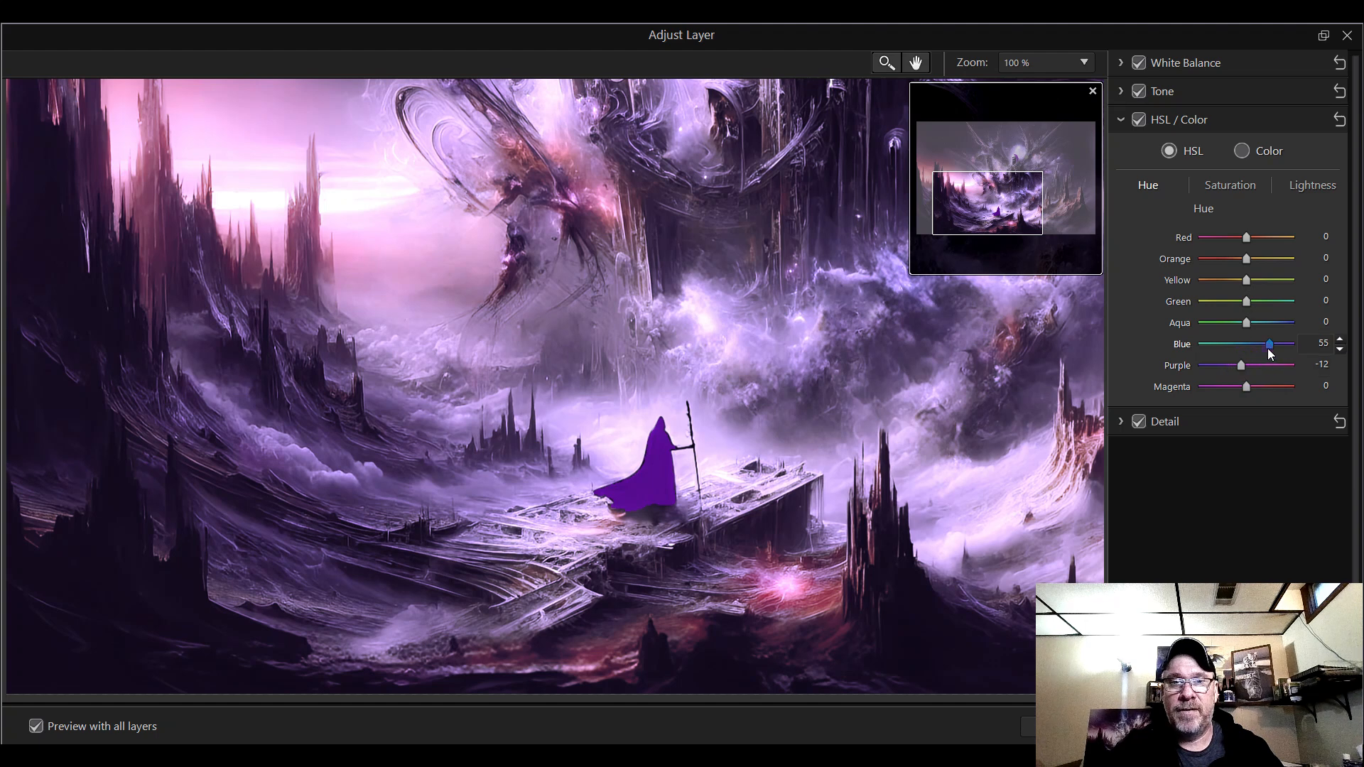
pyautogui.moveTo(1268, 349); pyautogui.dragTo(1264, 353)
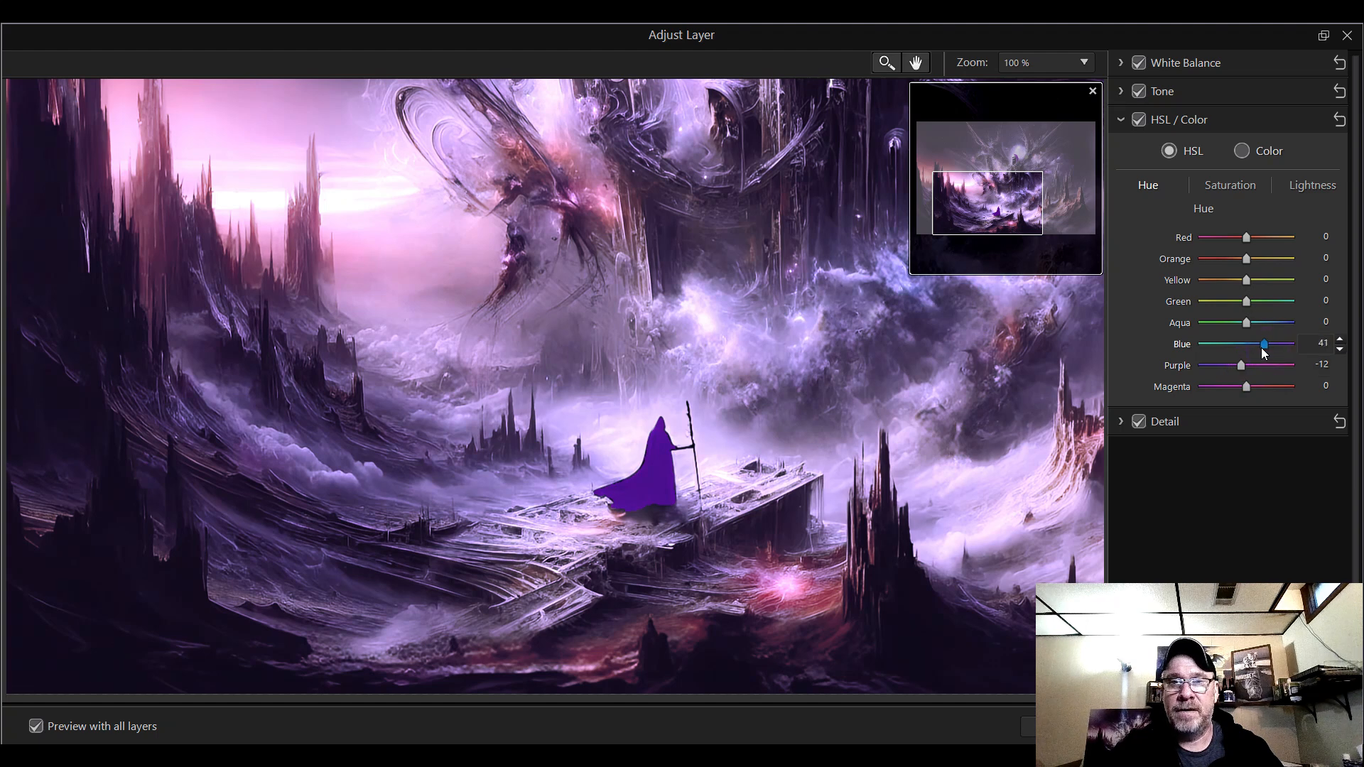
pyautogui.click(1340, 349)
# - Shift the original layer's Magenta hue to 100
pyautogui.moveTo(1247, 390); pyautogui.dragTo(1213, 395)
pyautogui.click(1298, 385)
pyautogui.write('-100')
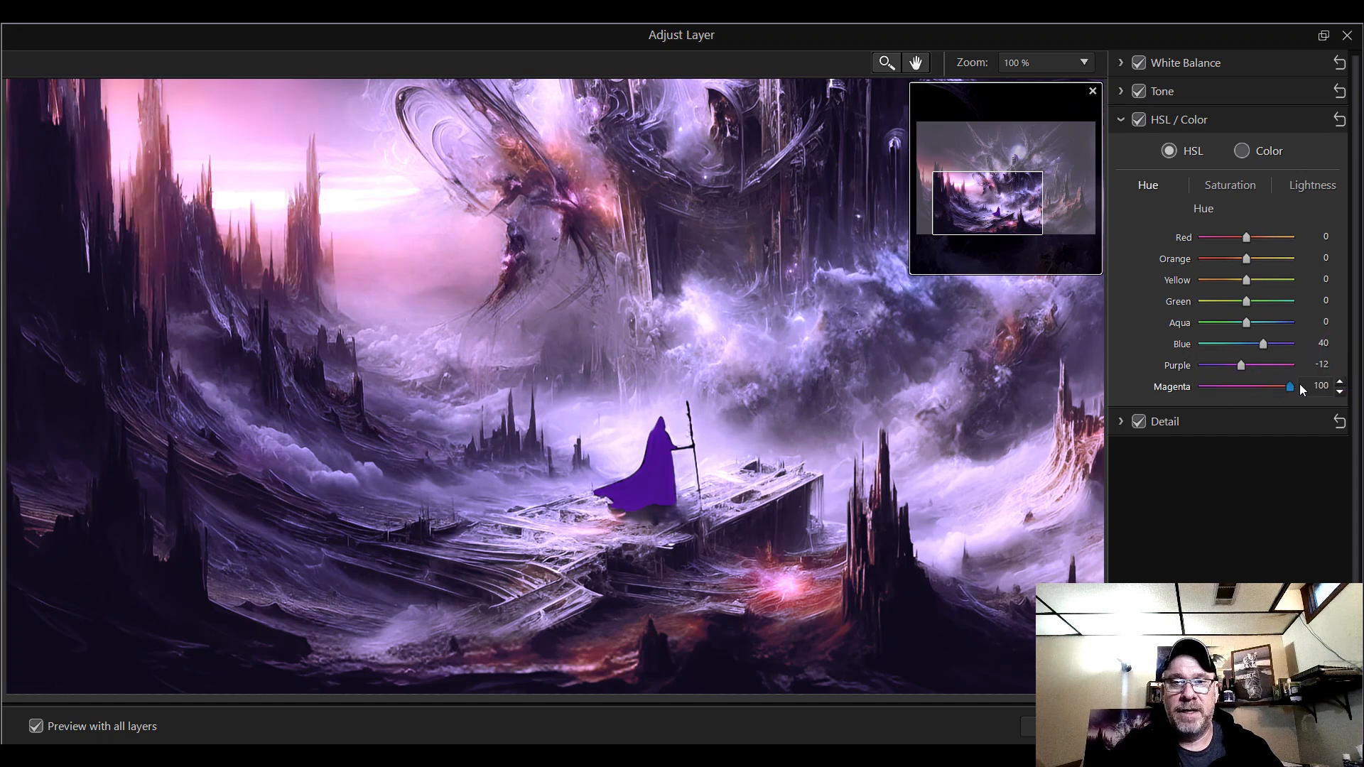
# - Reset the original layer's Magenta hue to 0
pyautogui.press('Return')
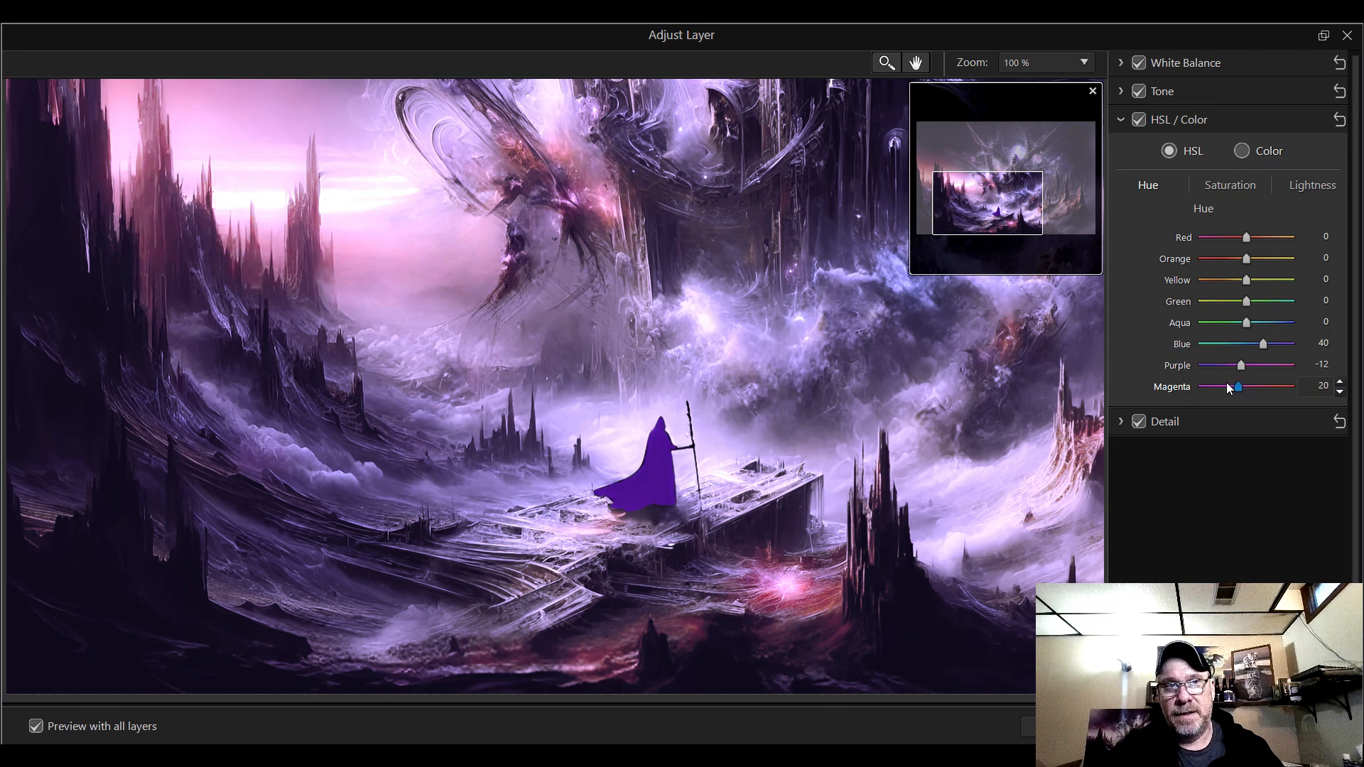
pyautogui.moveTo(1204, 386); pyautogui.dragTo(1255, 388)
pyautogui.doubleClick(1251, 390)
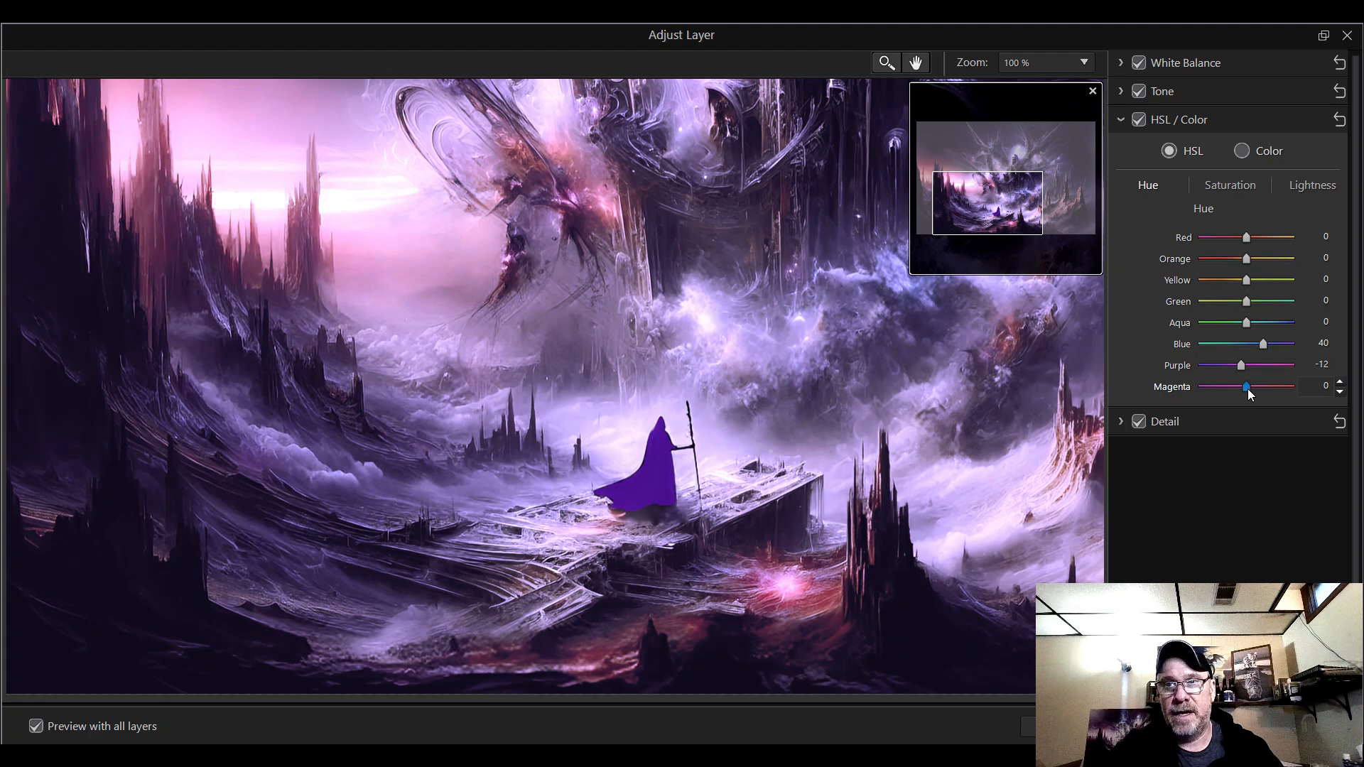
# - Raise the original layer's saturation to Blue 69, Purple 41 and Magenta 65
pyautogui.click(1232, 187)
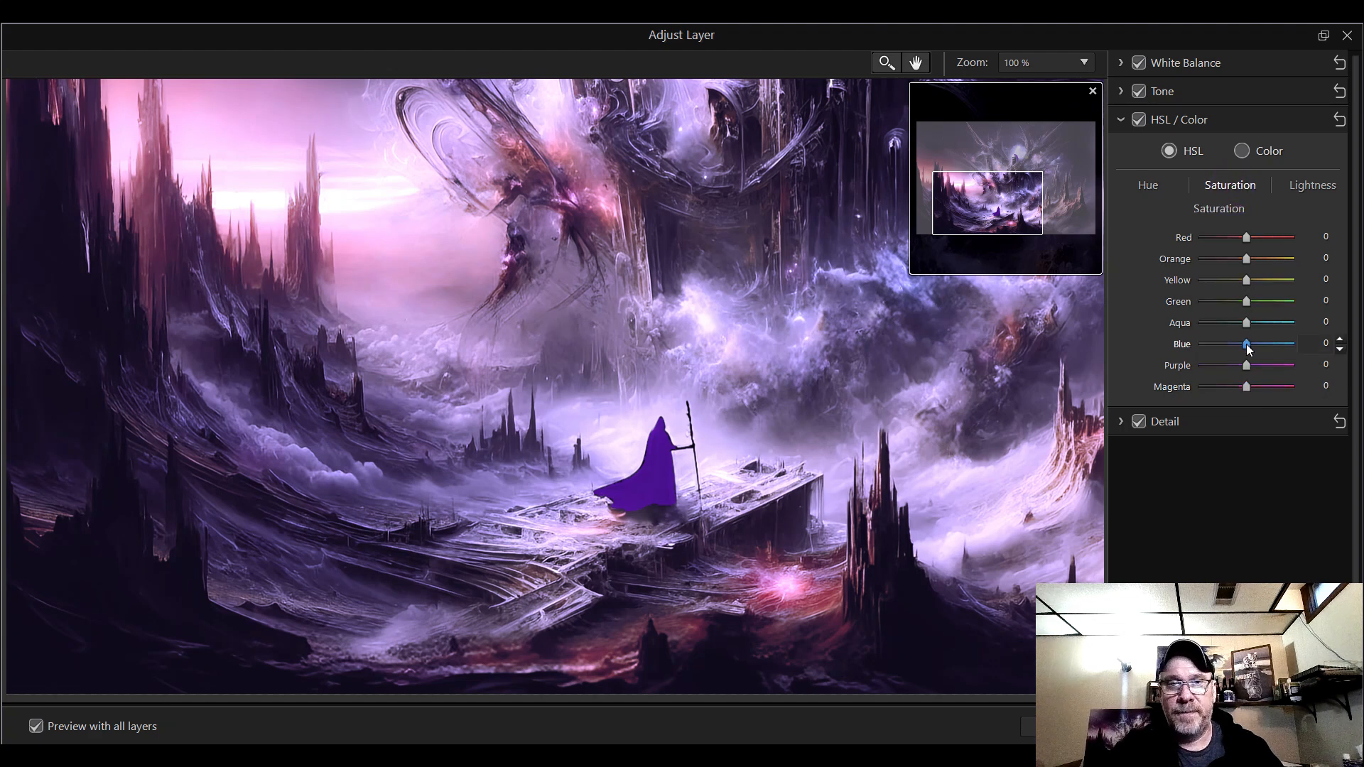
pyautogui.moveTo(1248, 346); pyautogui.dragTo(1266, 370)
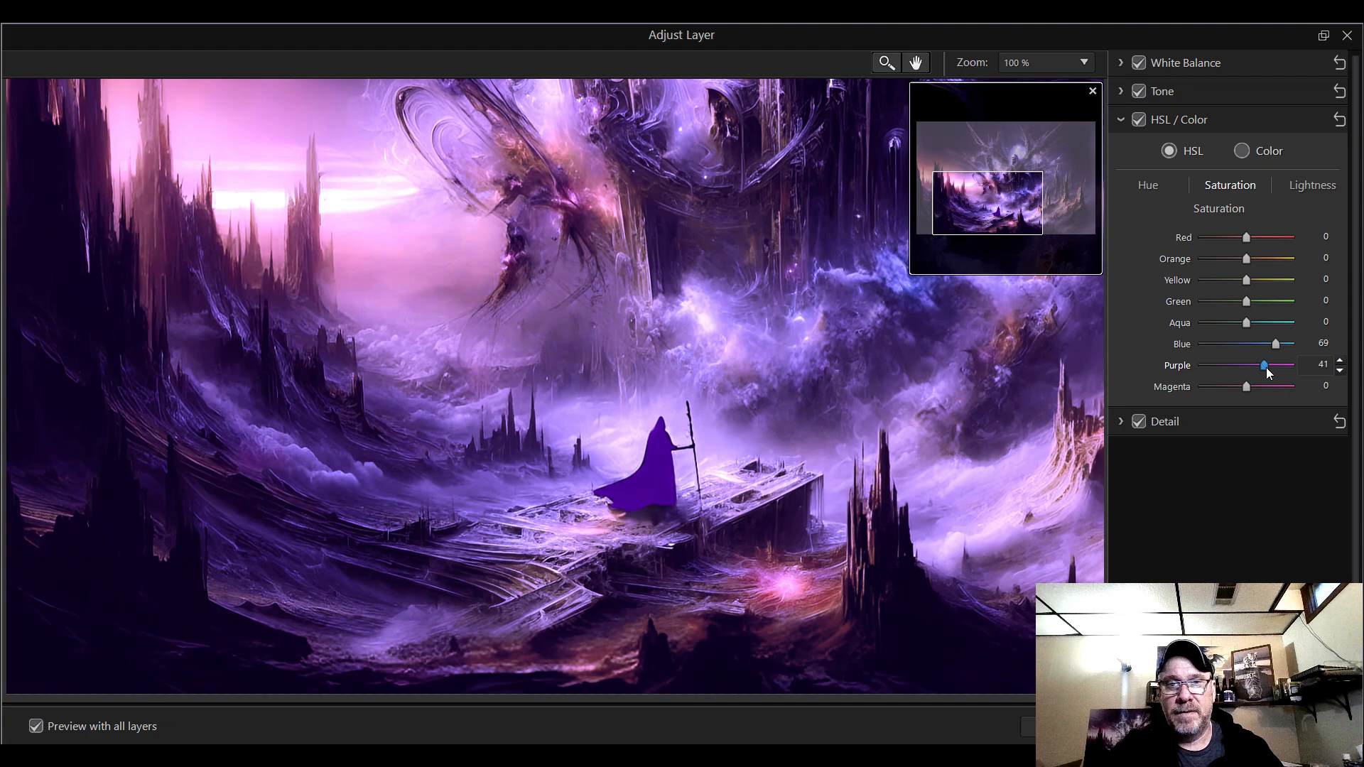
pyautogui.moveTo(1239, 393); pyautogui.dragTo(1273, 393)
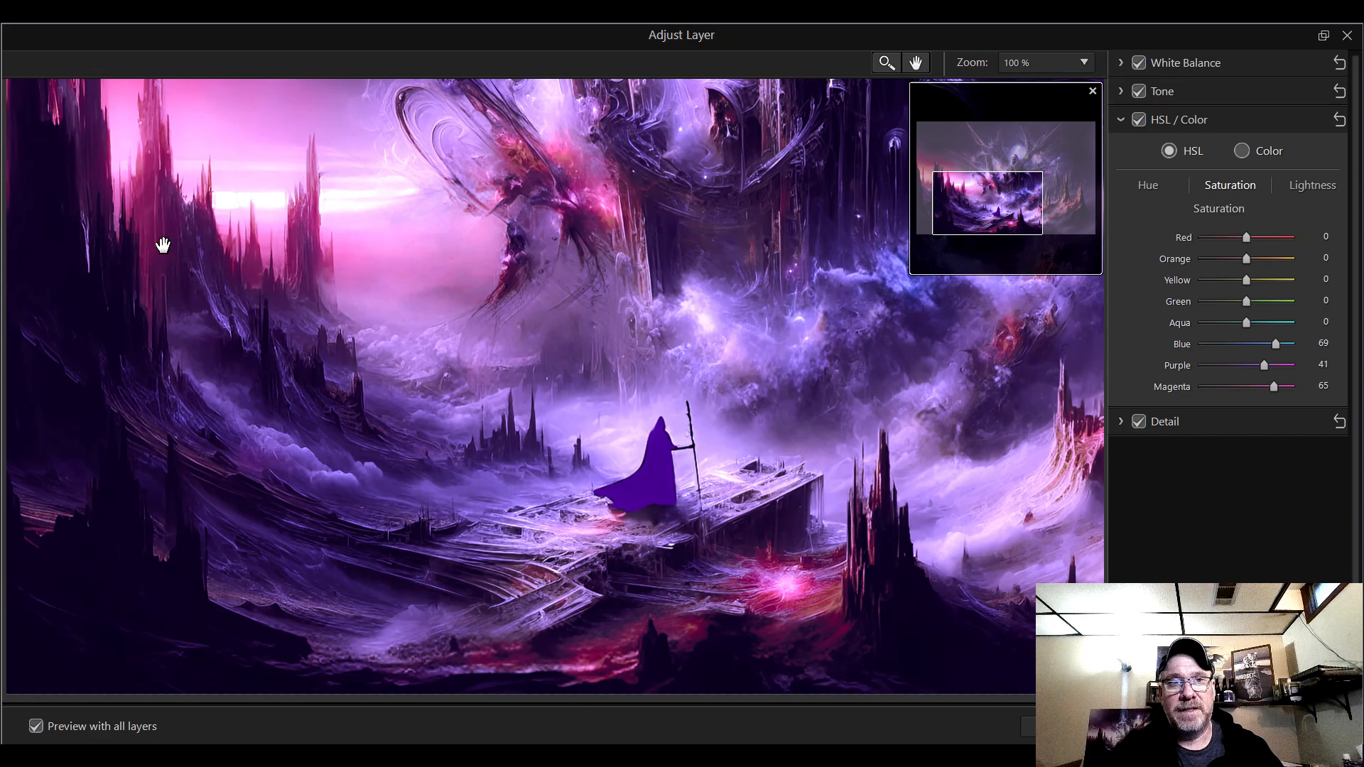
pyautogui.moveTo(1274, 387)
pyautogui.mouseDown()
pyautogui.moveTo(1254, 390)
pyautogui.moveTo(1310, 395)
pyautogui.moveTo(1255, 394)
pyautogui.moveTo(1275, 394)
pyautogui.mouseUp()
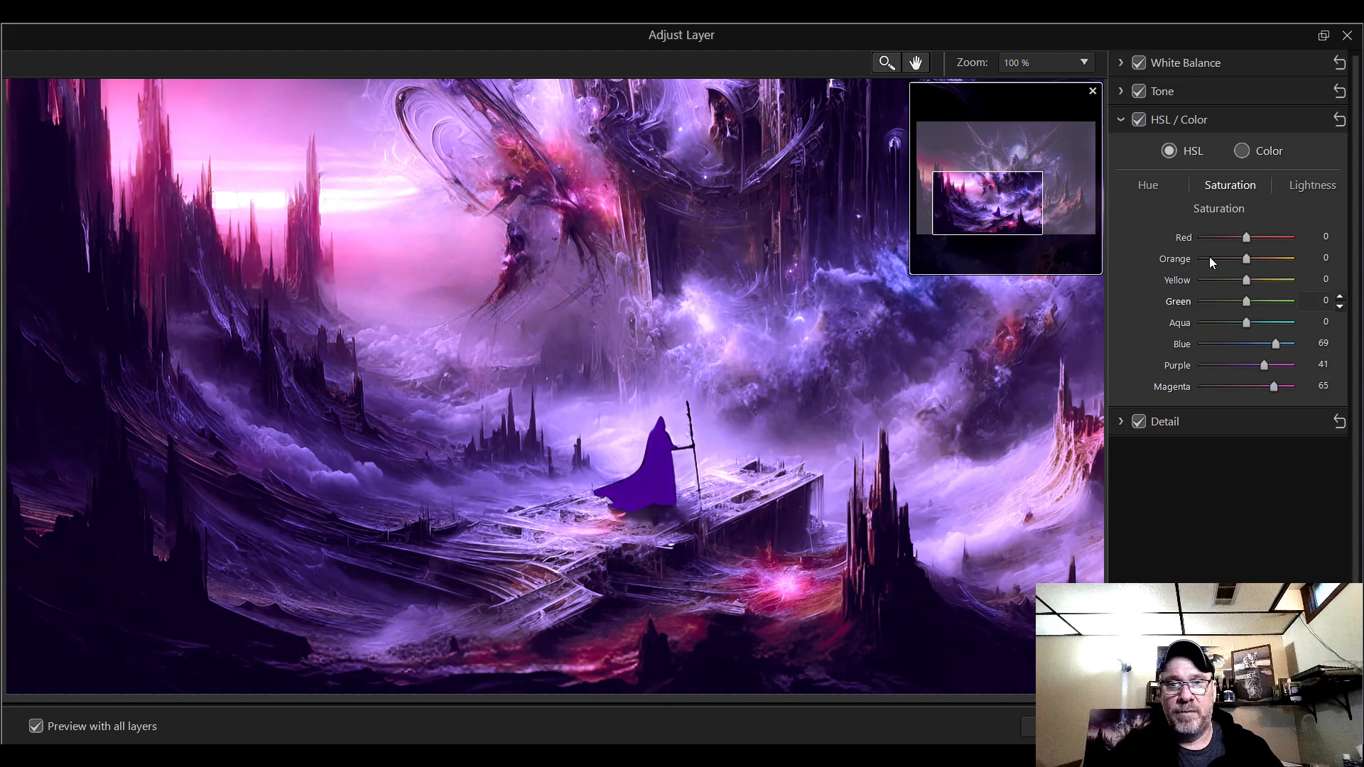
# - Shift the original layer's Magenta hue to -82 and bring up the HSL Lightness settings
pyautogui.click(1147, 186)
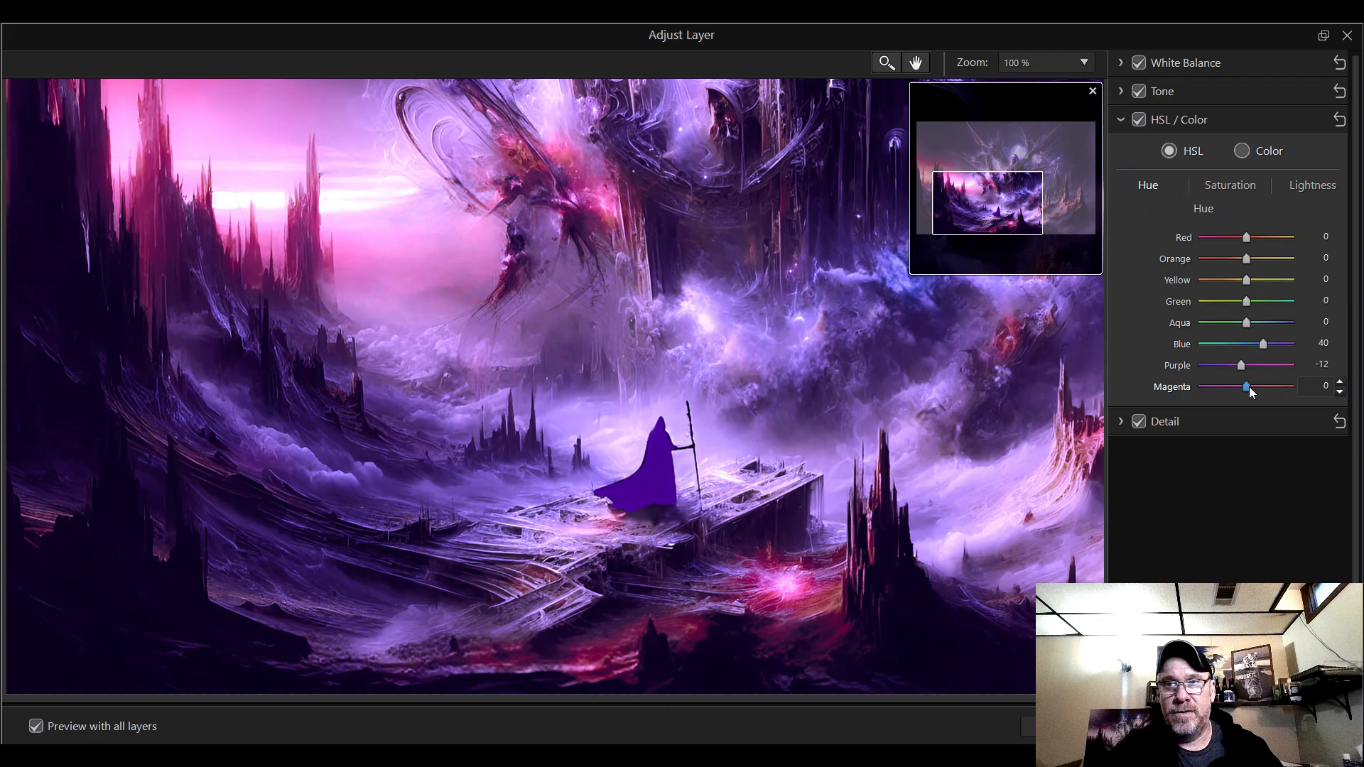
pyautogui.moveTo(1250, 393); pyautogui.dragTo(1215, 388)
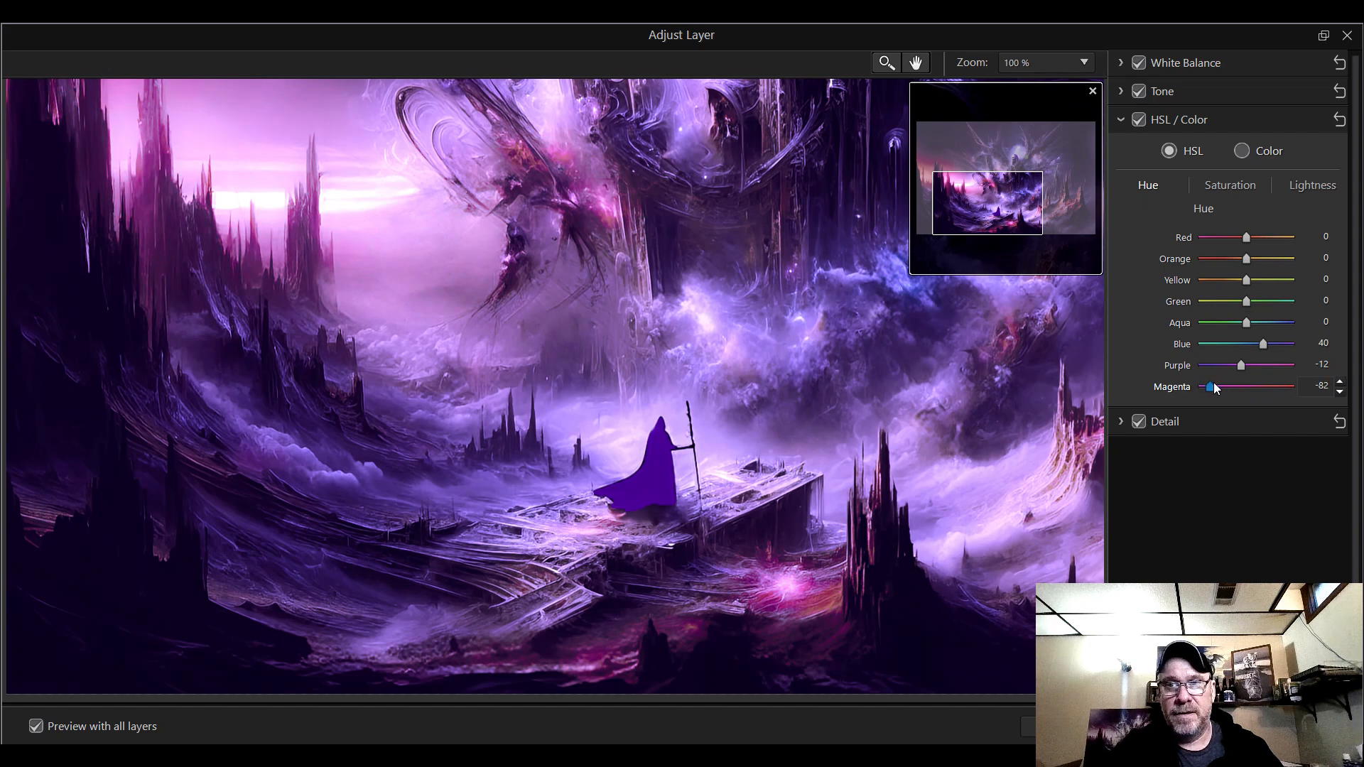
pyautogui.click(1230, 186)
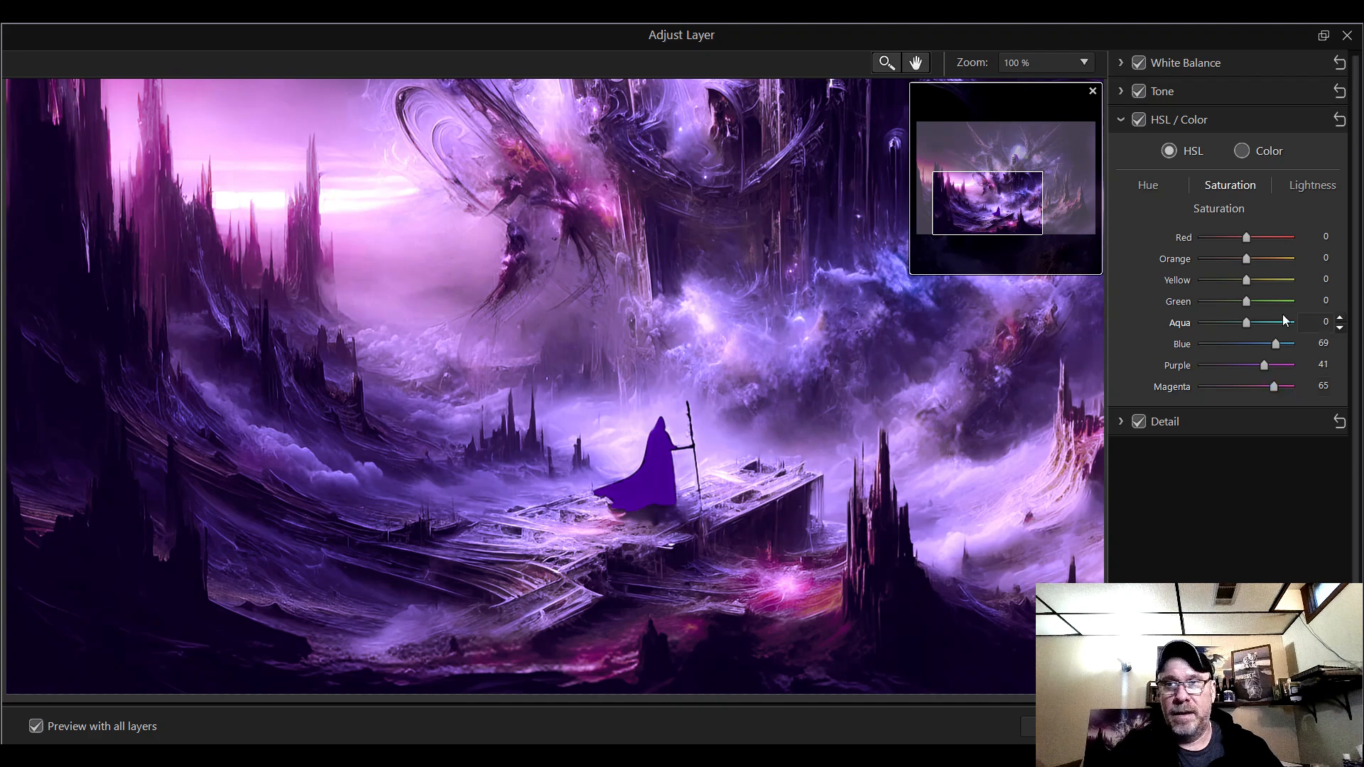
pyautogui.click(1315, 185)
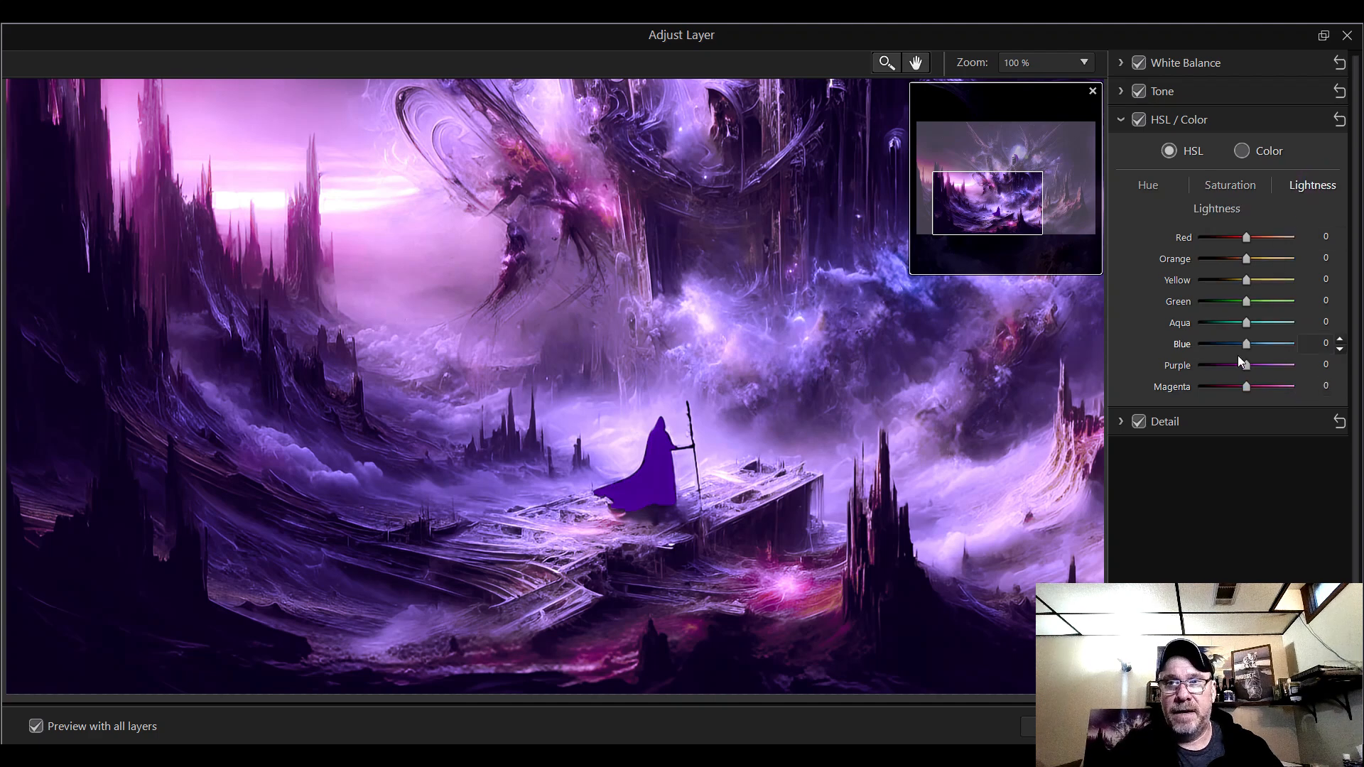
# - Try different aqua hue and saturation values in the HSL adjustments of the purple layer
pyautogui.click(1235, 185)
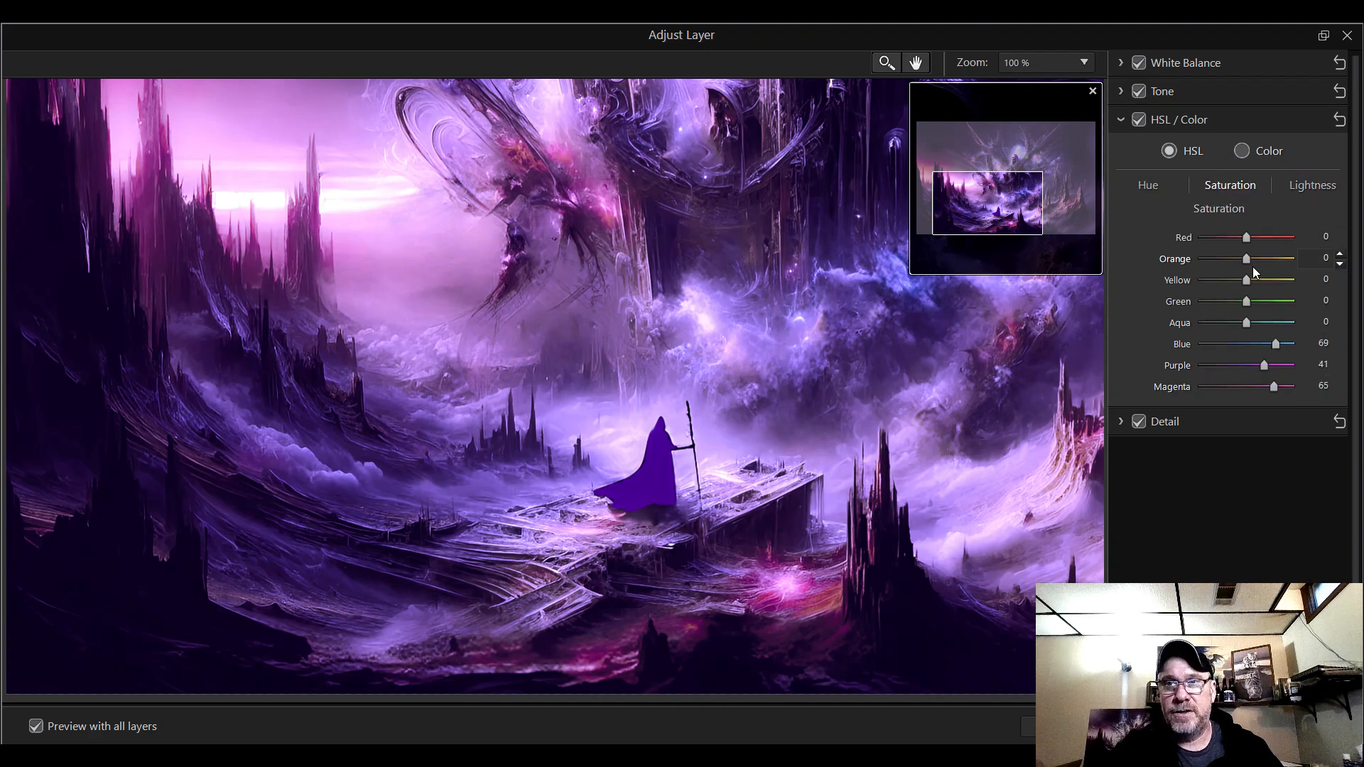
pyautogui.click(1149, 185)
pyautogui.moveTo(1247, 322)
pyautogui.mouseDown()
pyautogui.moveTo(1220, 325)
pyautogui.moveTo(1286, 327)
pyautogui.moveTo(1251, 322)
pyautogui.mouseUp()
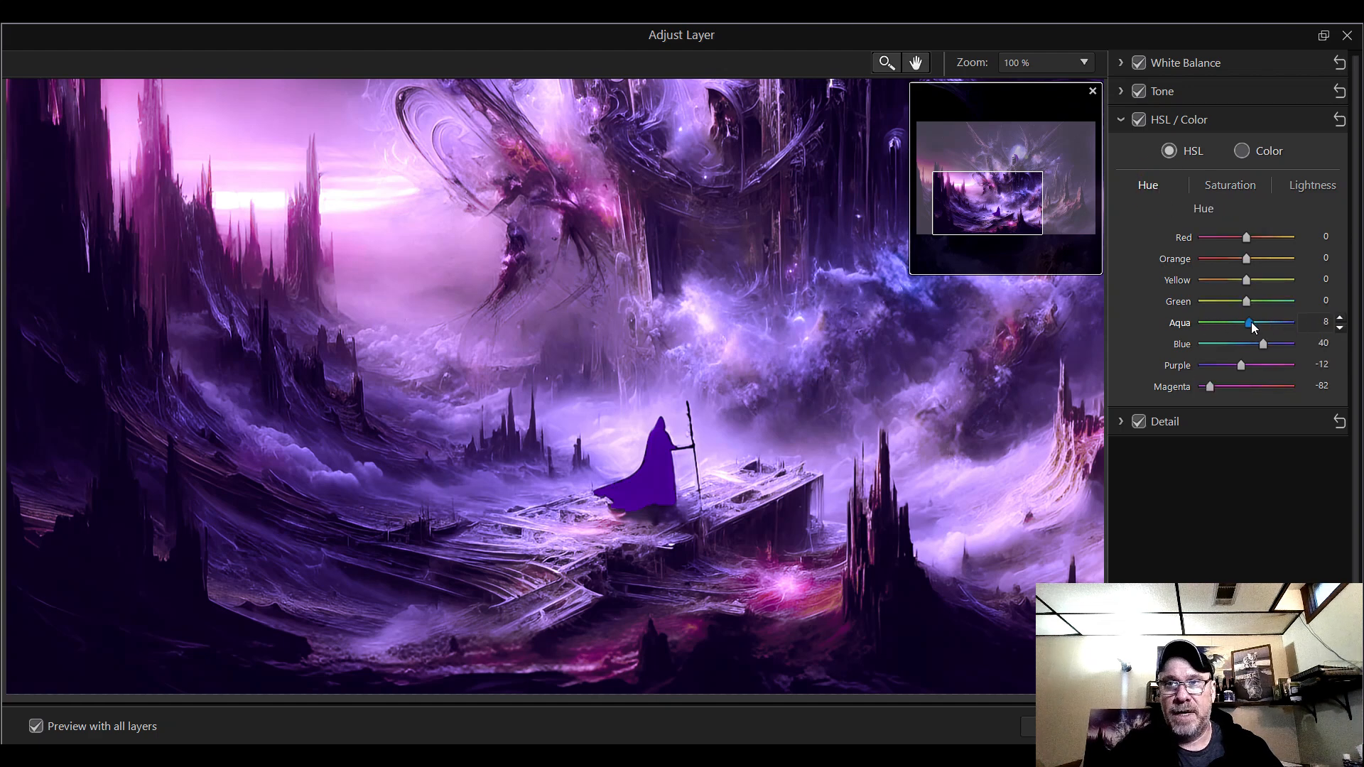
pyautogui.doubleClick(1257, 321)
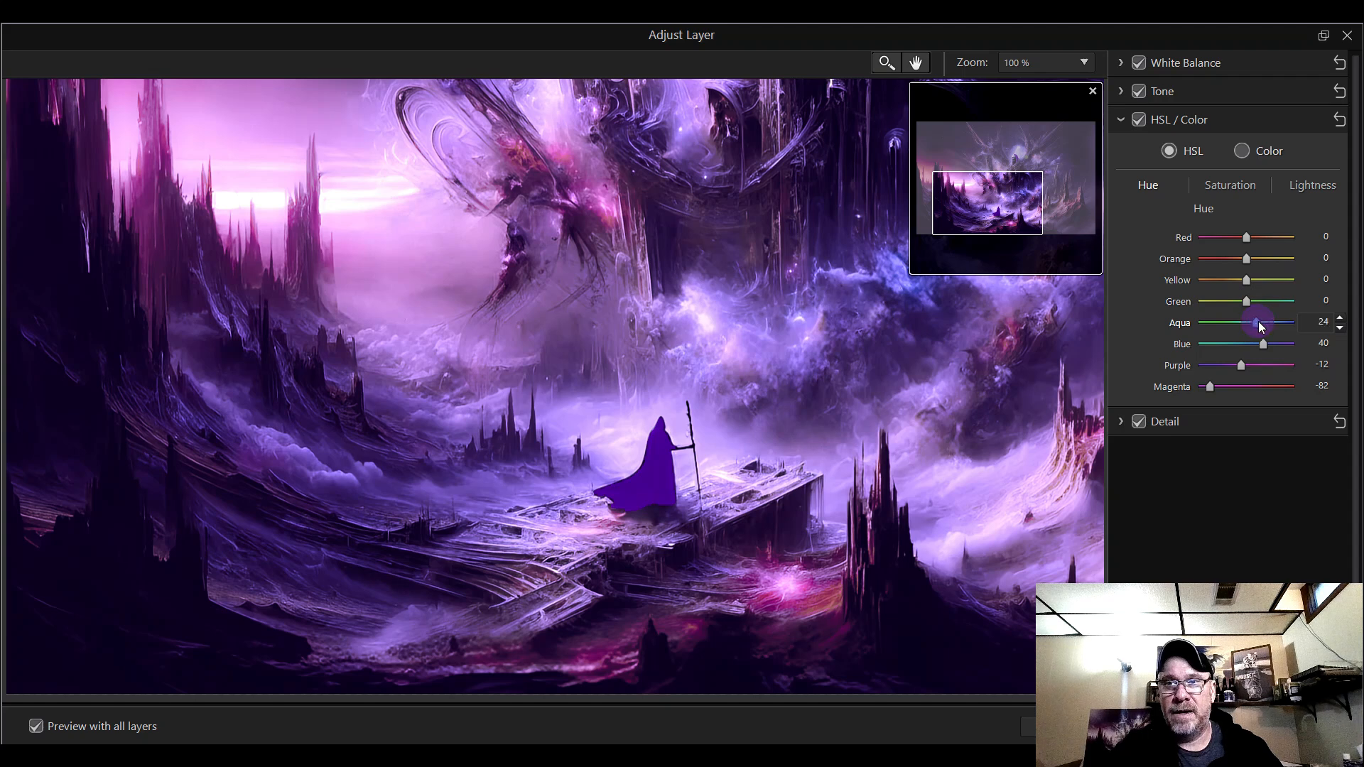
pyautogui.click(1238, 194)
pyautogui.moveTo(1248, 323); pyautogui.dragTo(1296, 321)
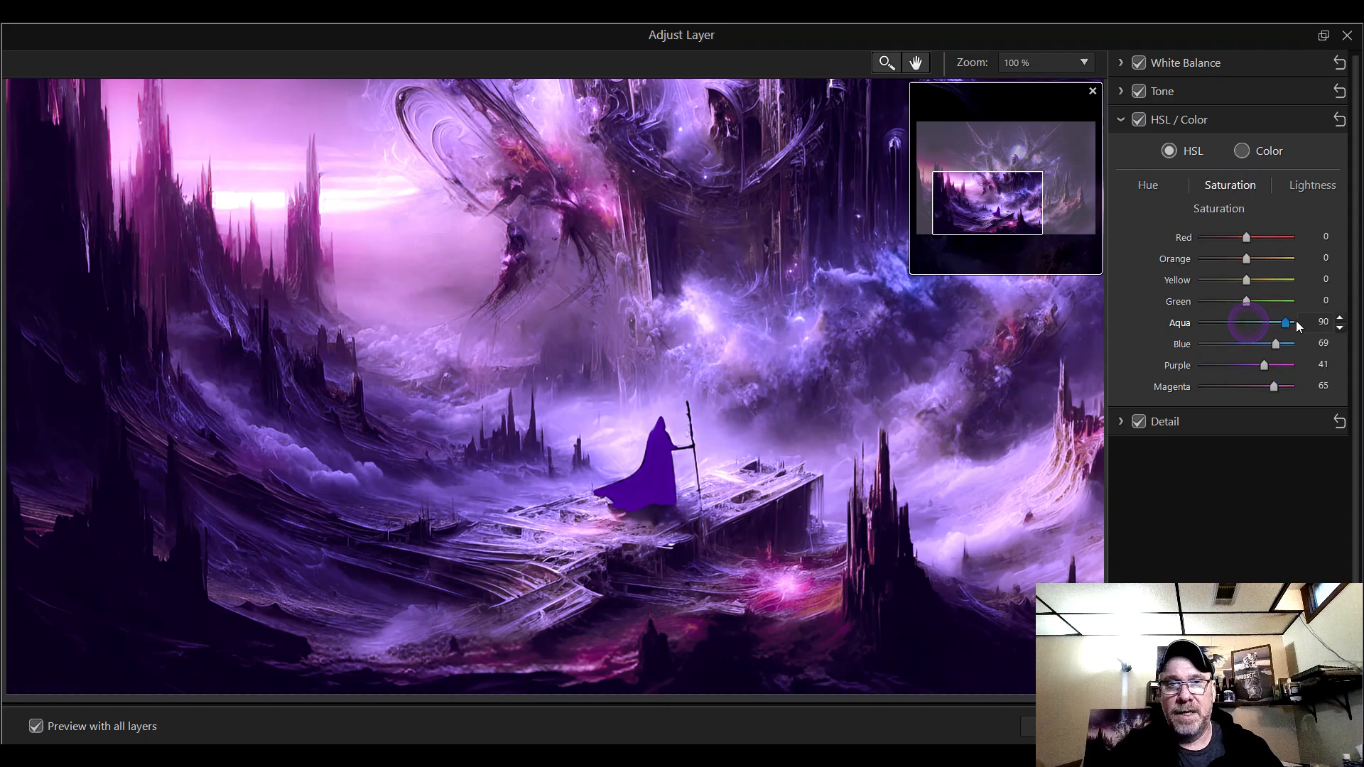
pyautogui.moveTo(1203, 322); pyautogui.dragTo(1258, 324)
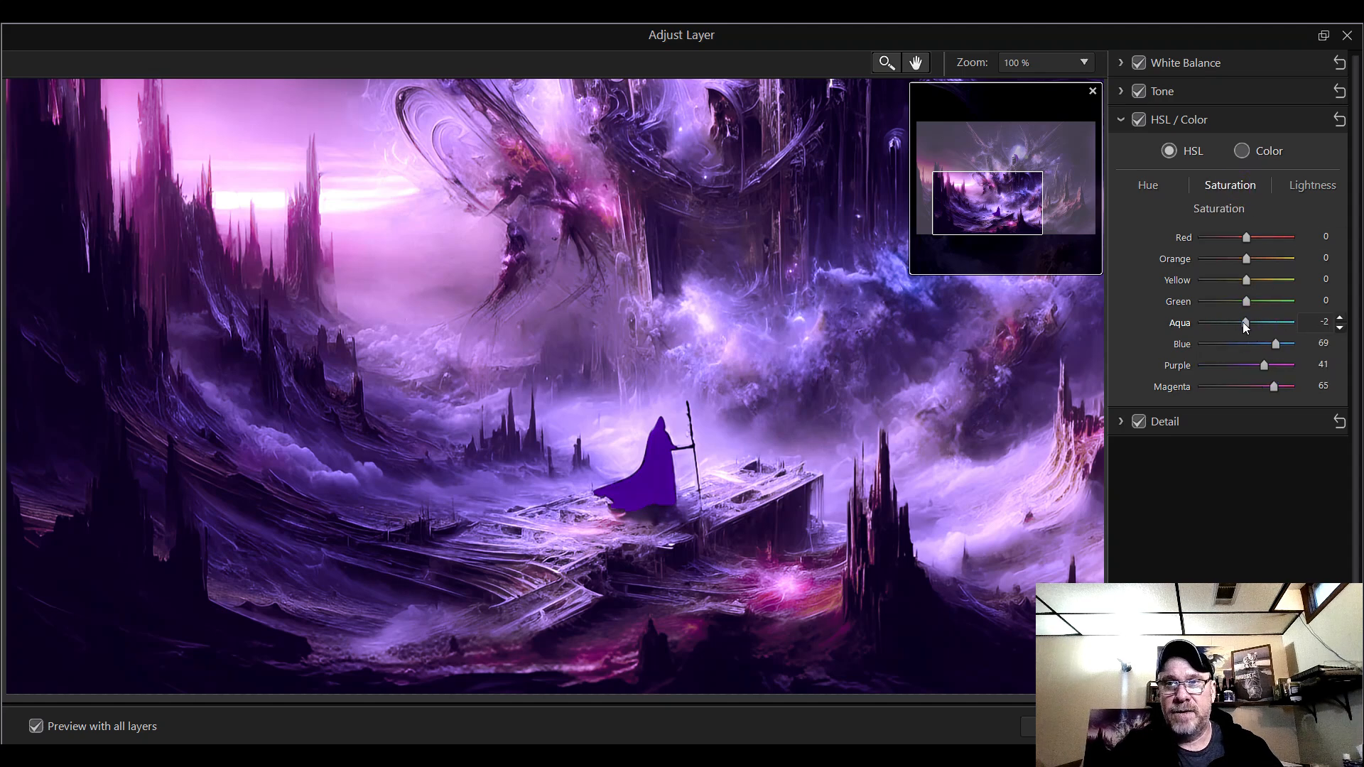
# - Set the blue lightness of the purple layer to -26
pyautogui.click(1313, 185)
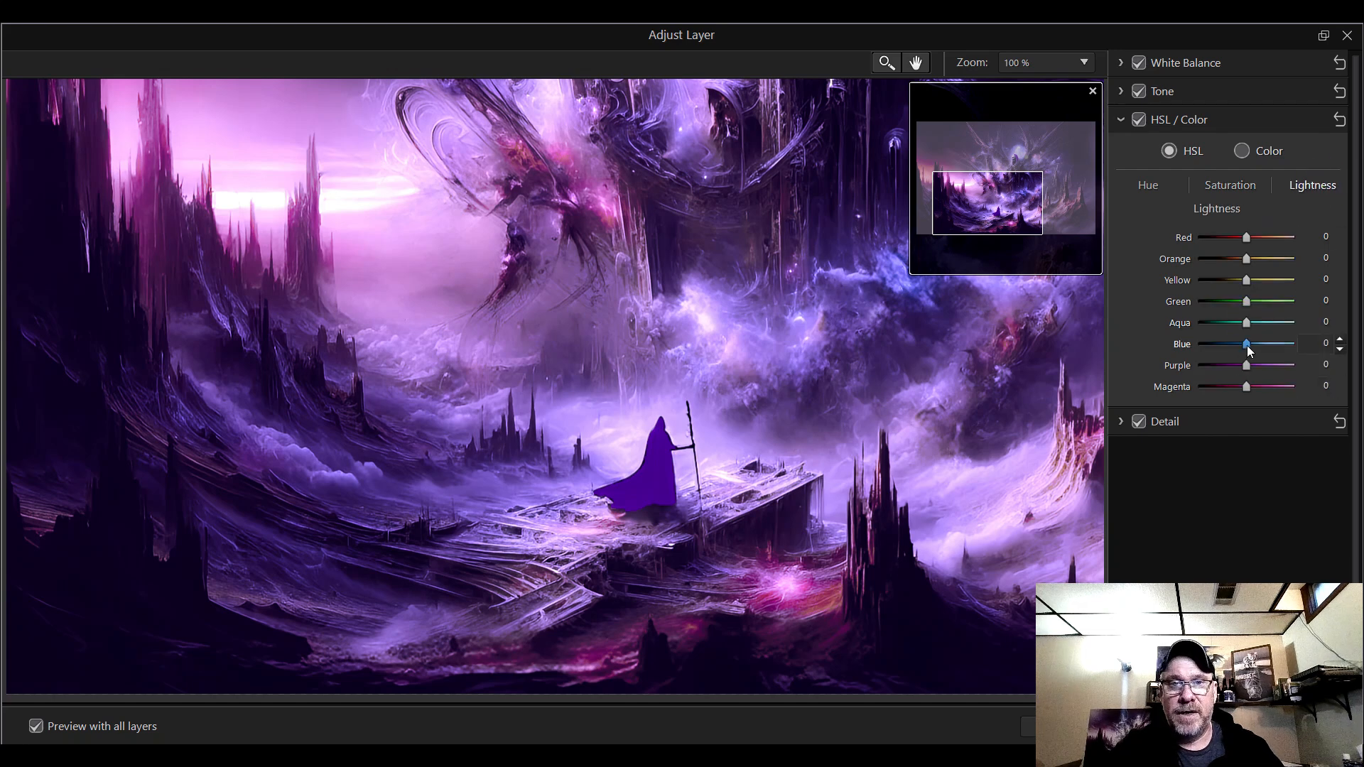
pyautogui.moveTo(1247, 345); pyautogui.dragTo(1217, 344)
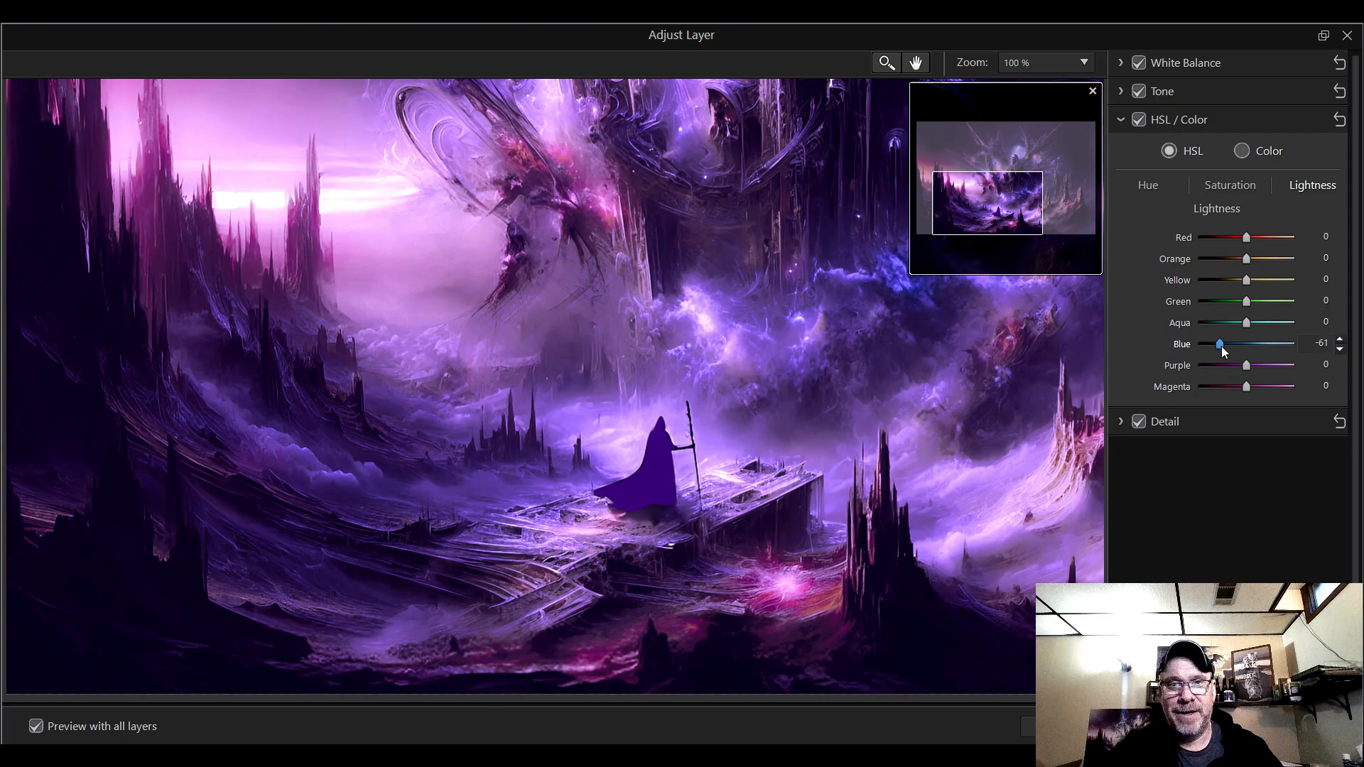
pyautogui.moveTo(1222, 347); pyautogui.dragTo(1289, 354)
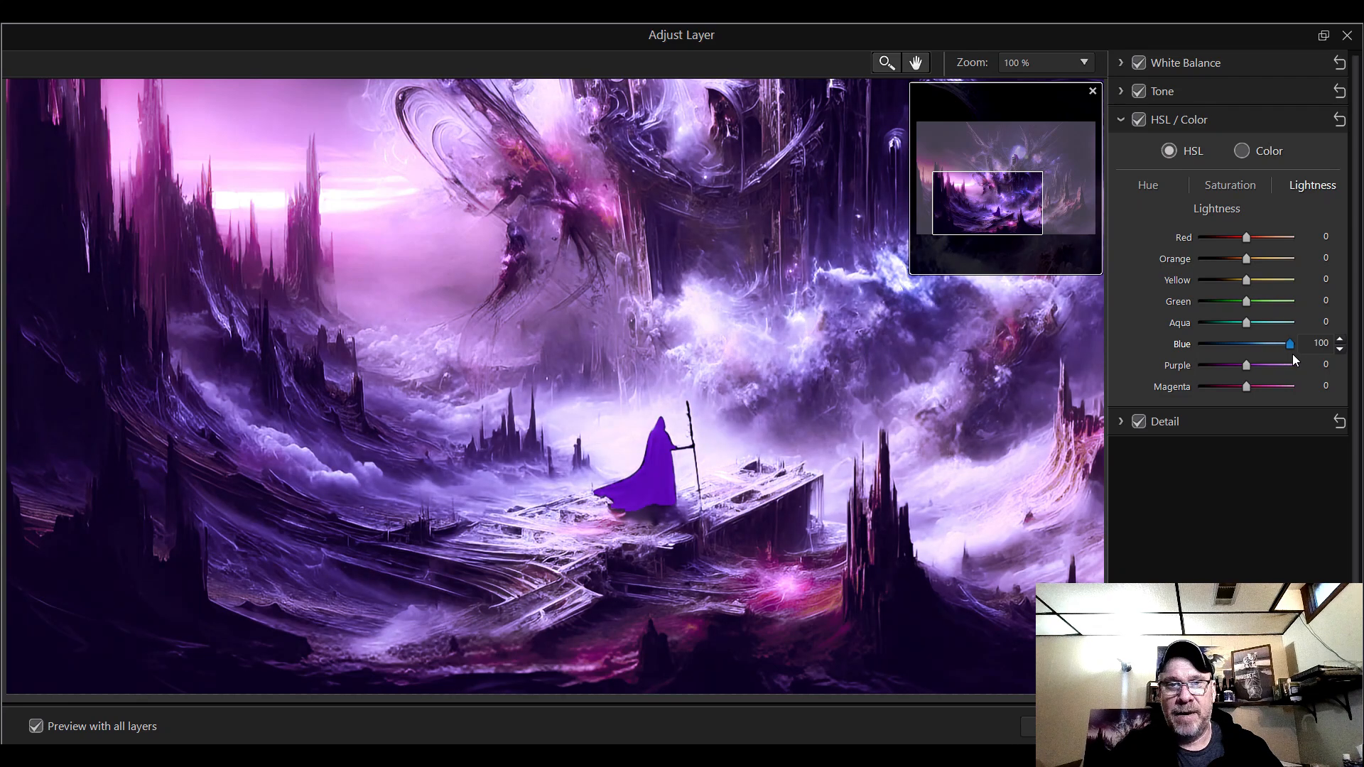
pyautogui.moveTo(1286, 355); pyautogui.dragTo(1245, 355)
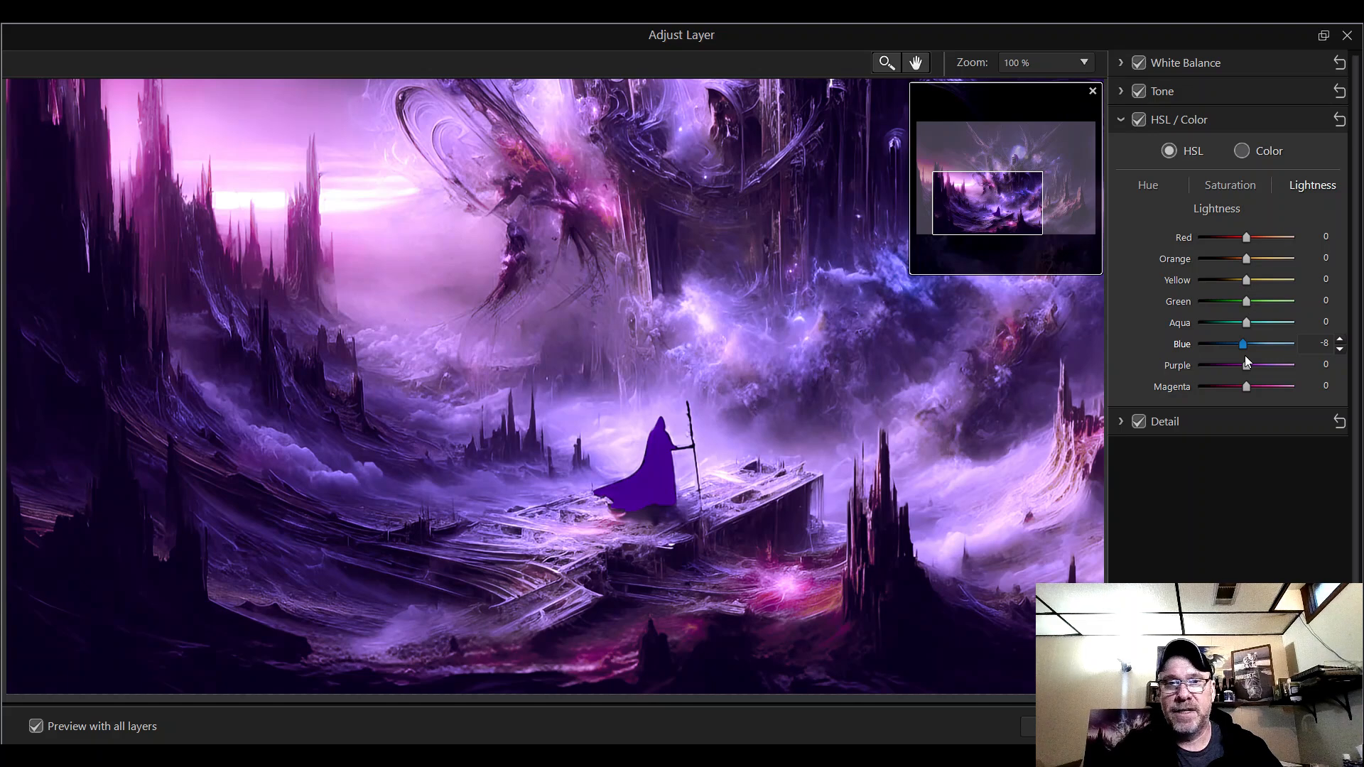
pyautogui.moveTo(1243, 357); pyautogui.dragTo(1238, 355)
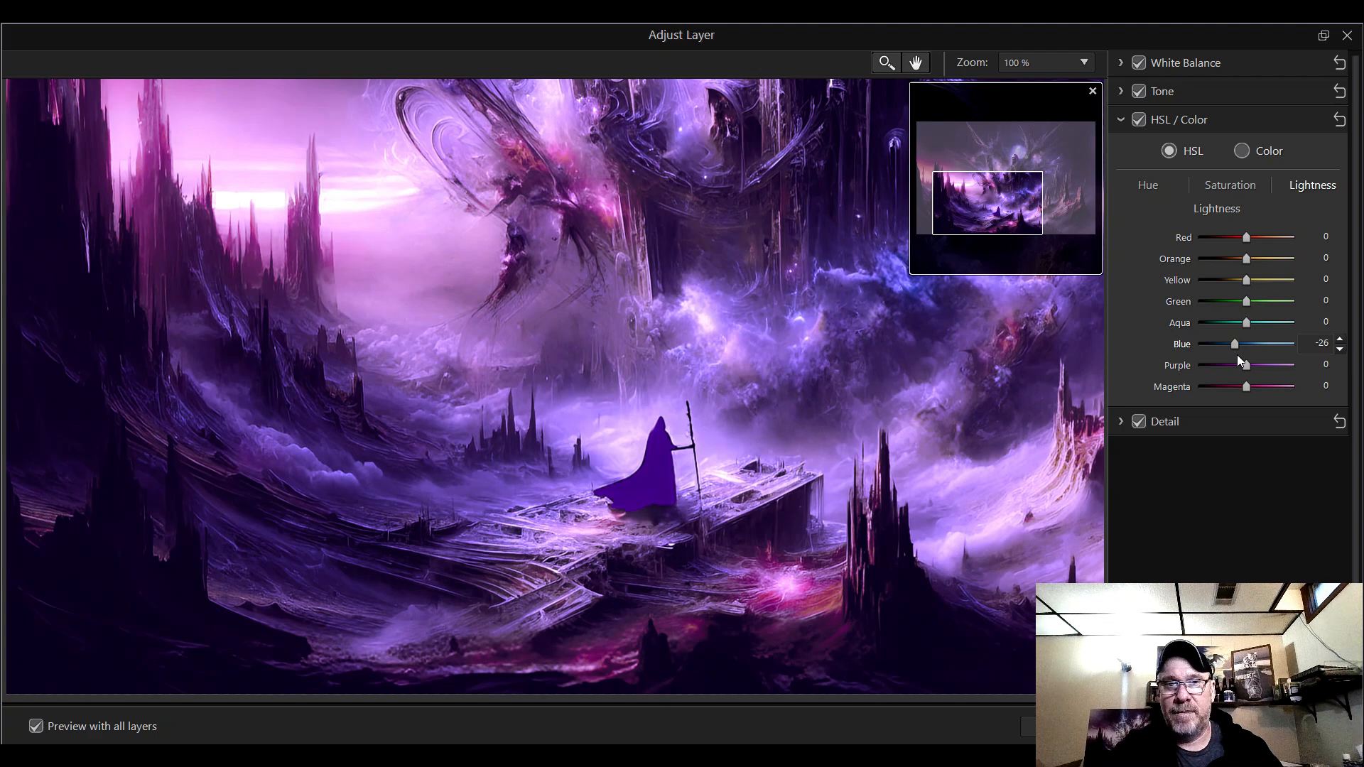
# - Set the purple lightness to 33 and the magenta lightness to 24, and finish this layer's HSL adjustments
pyautogui.click(1251, 363)
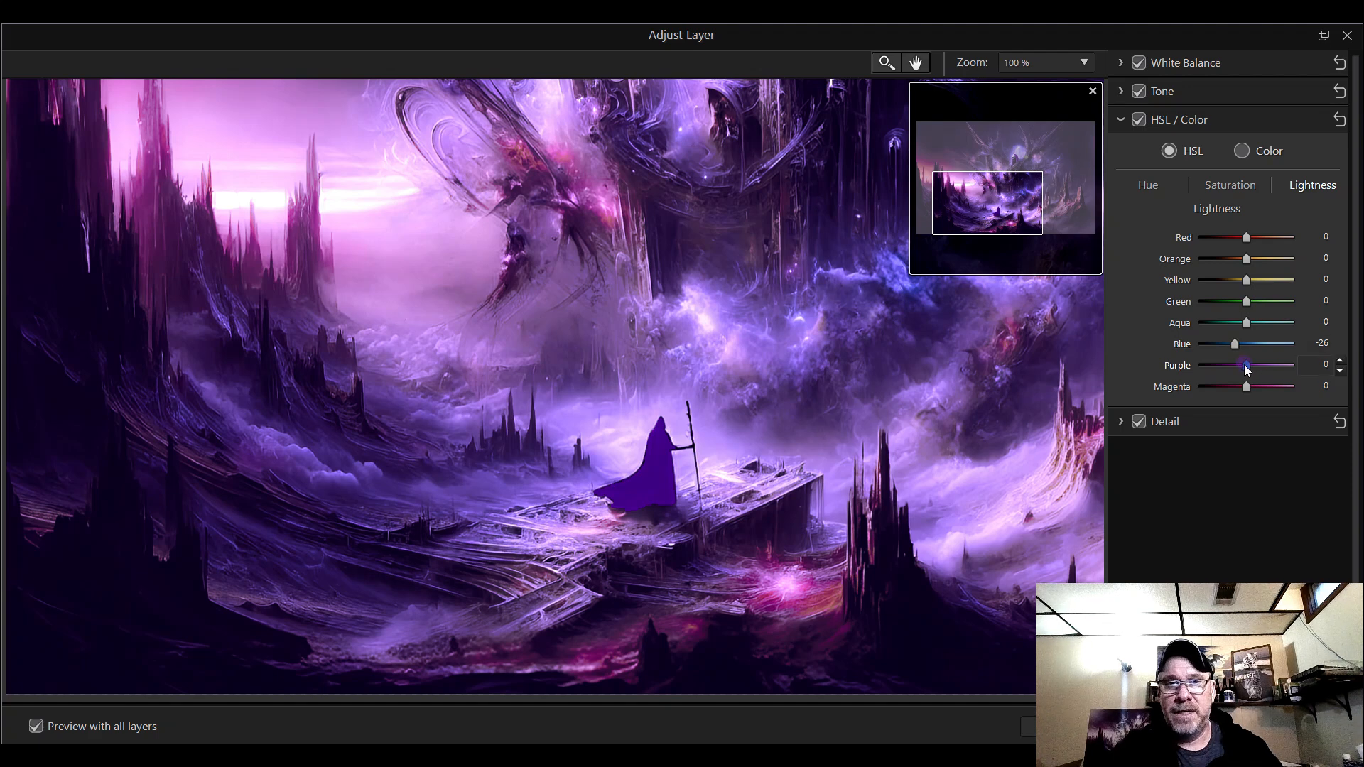
pyautogui.moveTo(1246, 367); pyautogui.dragTo(1238, 371)
pyautogui.moveTo(1245, 368); pyautogui.dragTo(1258, 366)
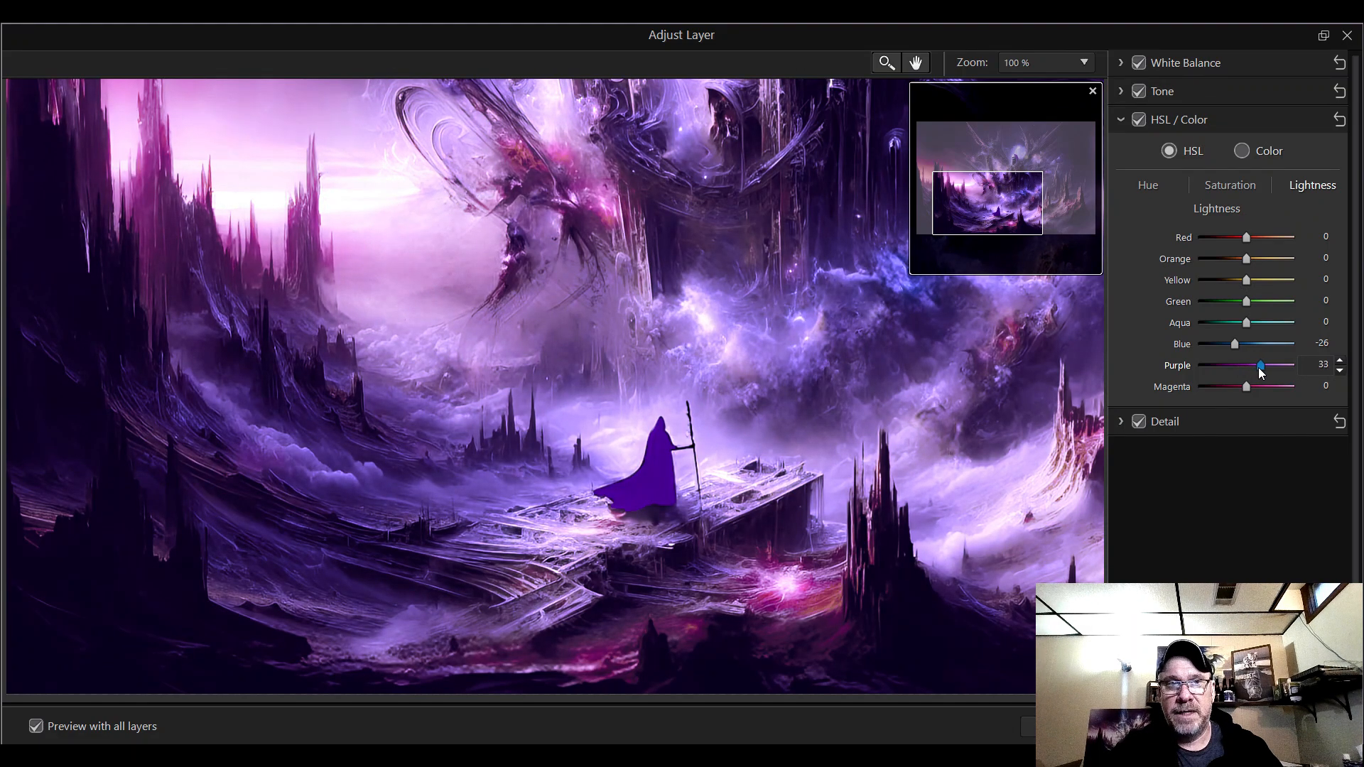
pyautogui.moveTo(1247, 387)
pyautogui.mouseDown()
pyautogui.moveTo(1262, 391)
pyautogui.moveTo(1221, 386)
pyautogui.moveTo(1259, 398)
pyautogui.mouseUp()
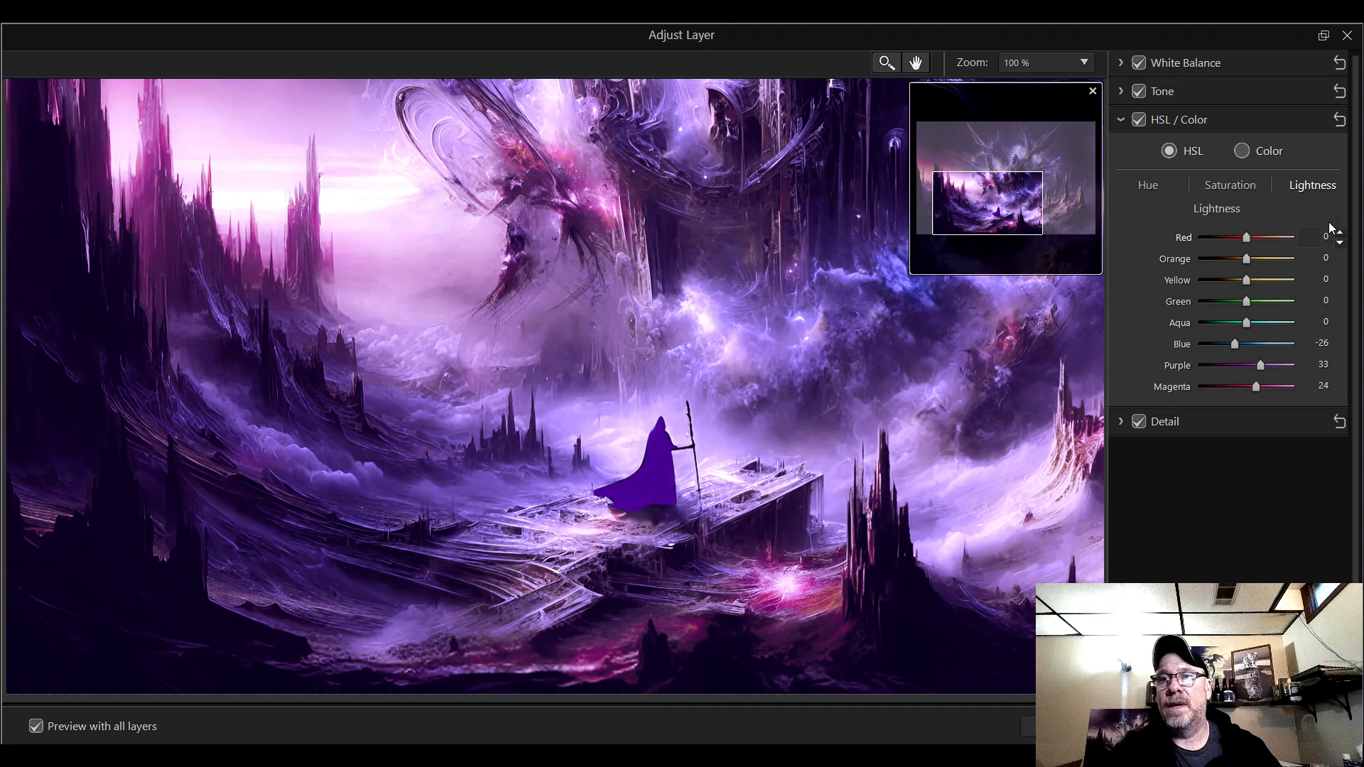
pyautogui.click(1127, 123)
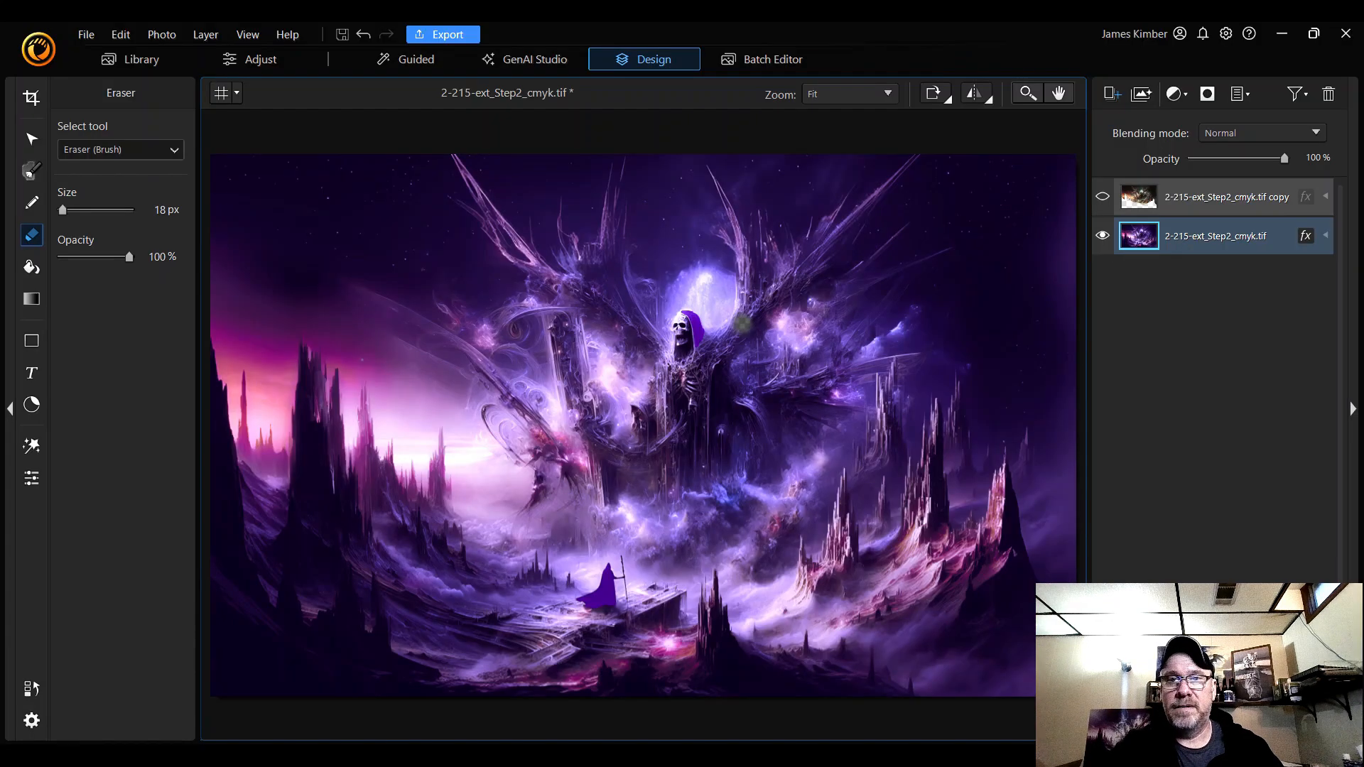
# - Show the layer 2-215-ext_Step2_cmyk.tif copy, hide the original layer beneath it, and select the copy
pyautogui.click(1104, 198)
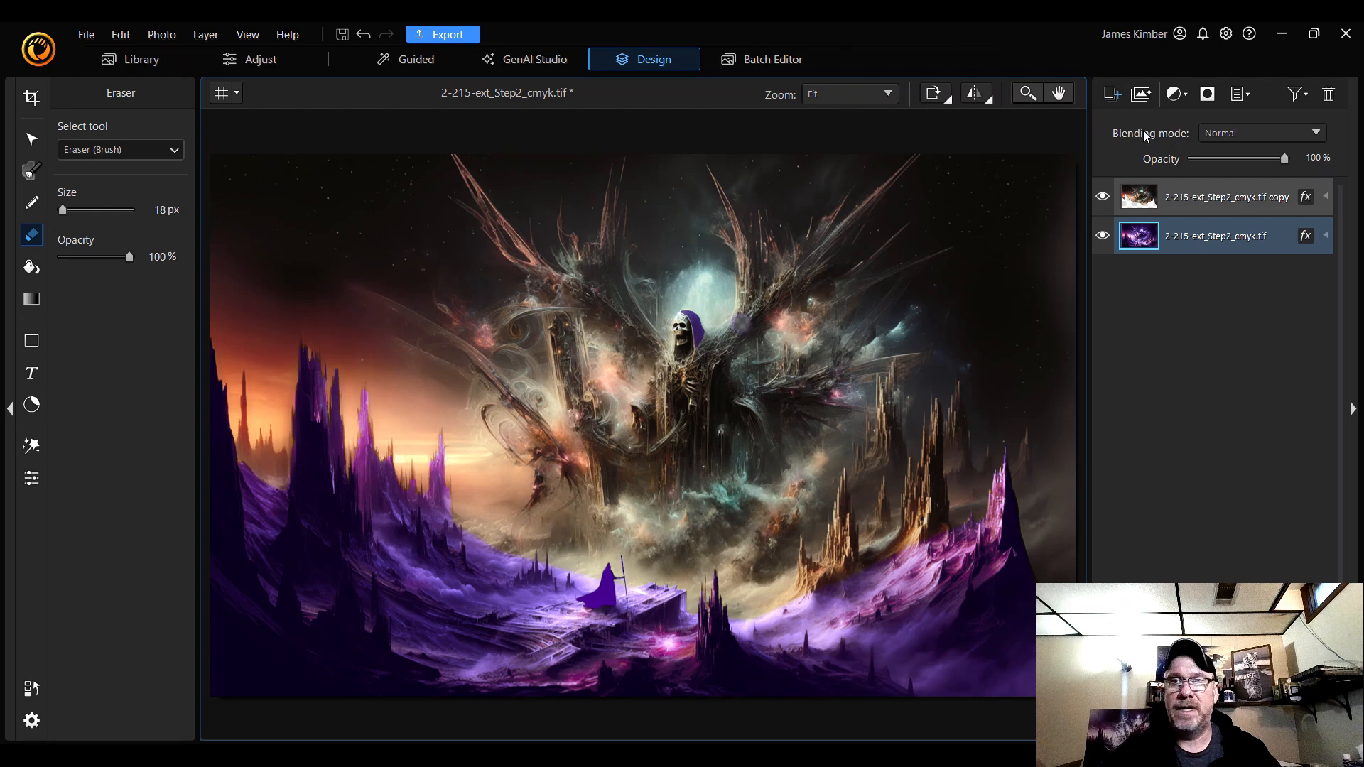
pyautogui.click(1102, 237)
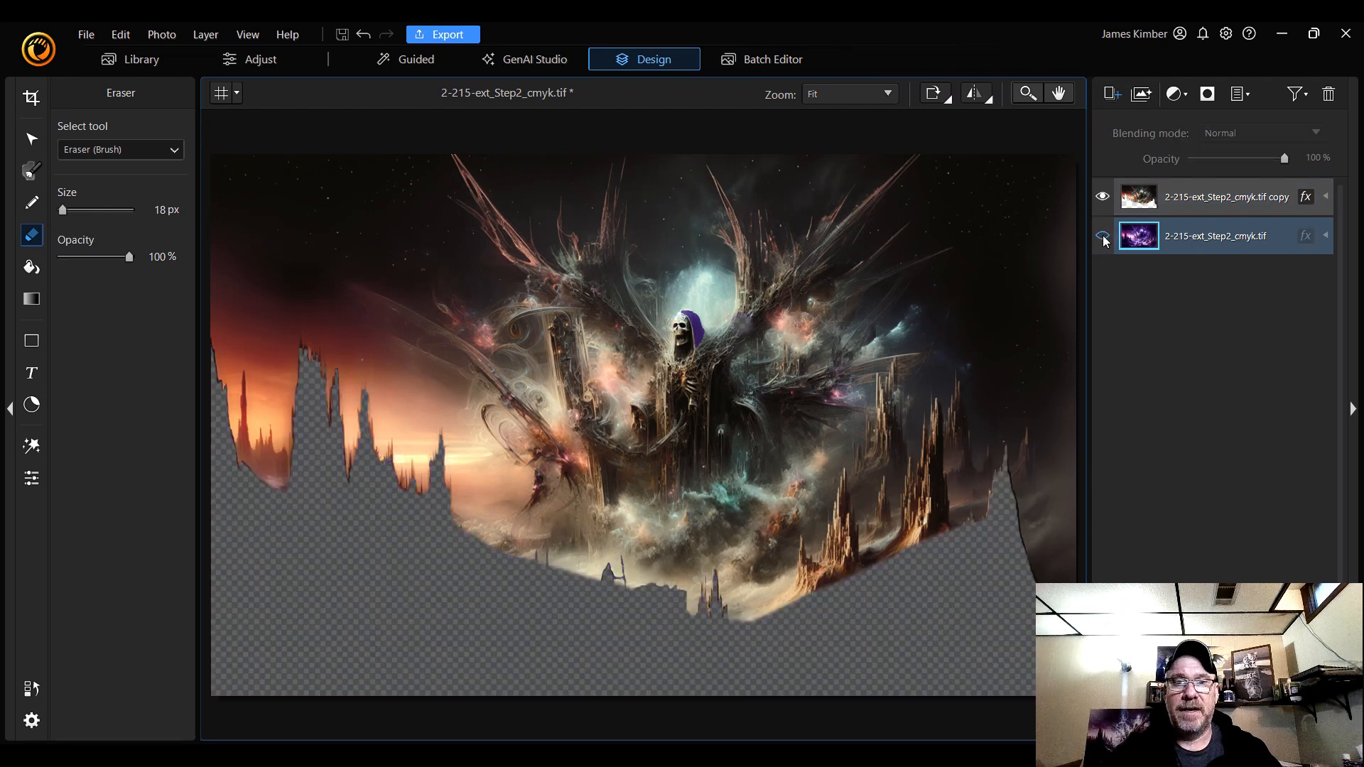
pyautogui.click(1212, 205)
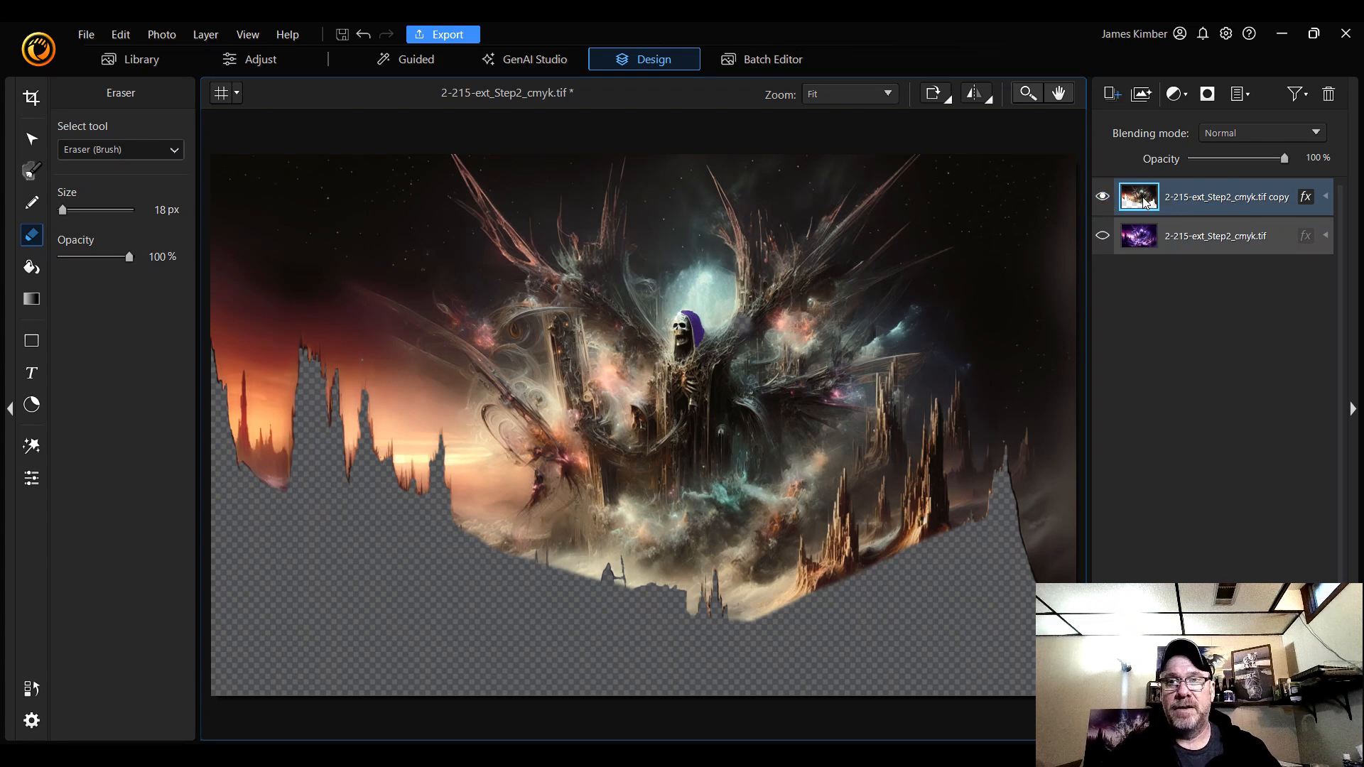
# - Open the layer adjustments for the copy and set its white balance temperature to -34 and tint to 28
pyautogui.click(32, 478)
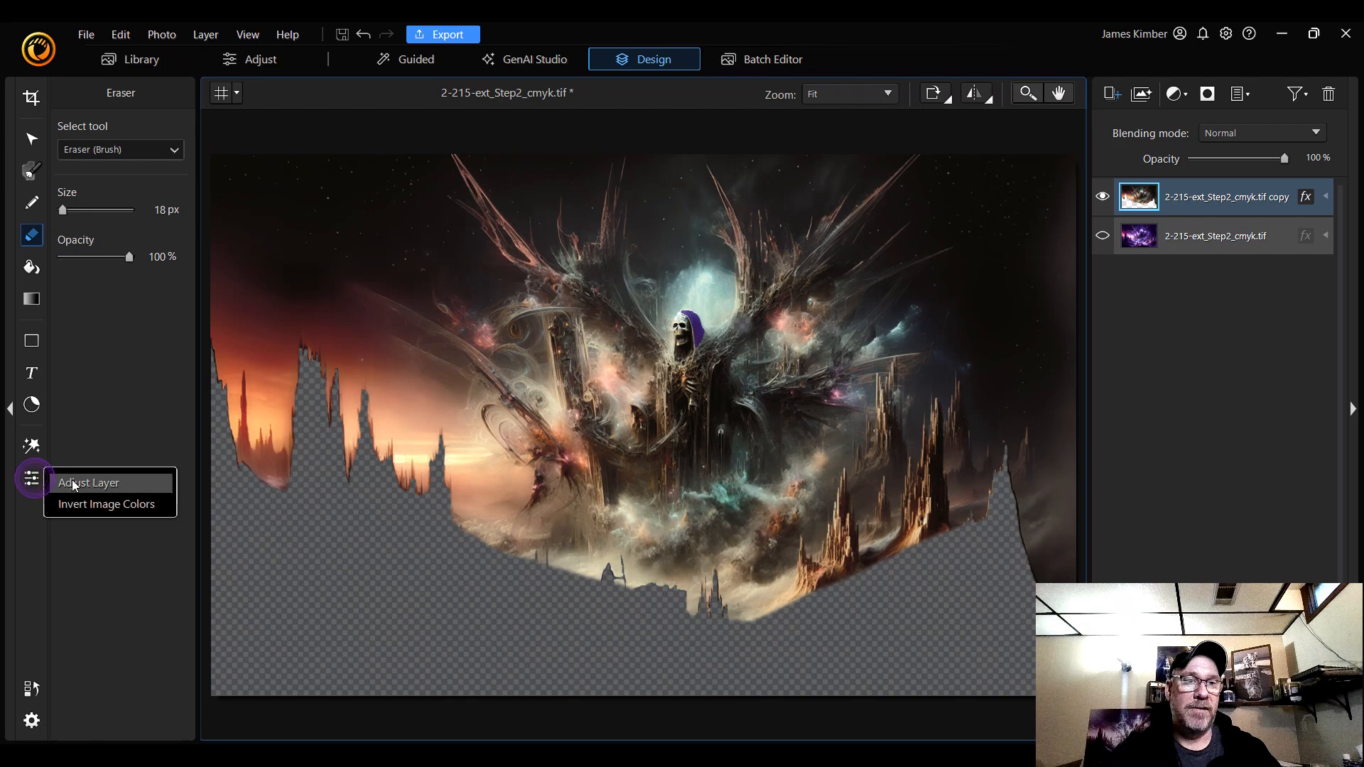
pyautogui.click(87, 479)
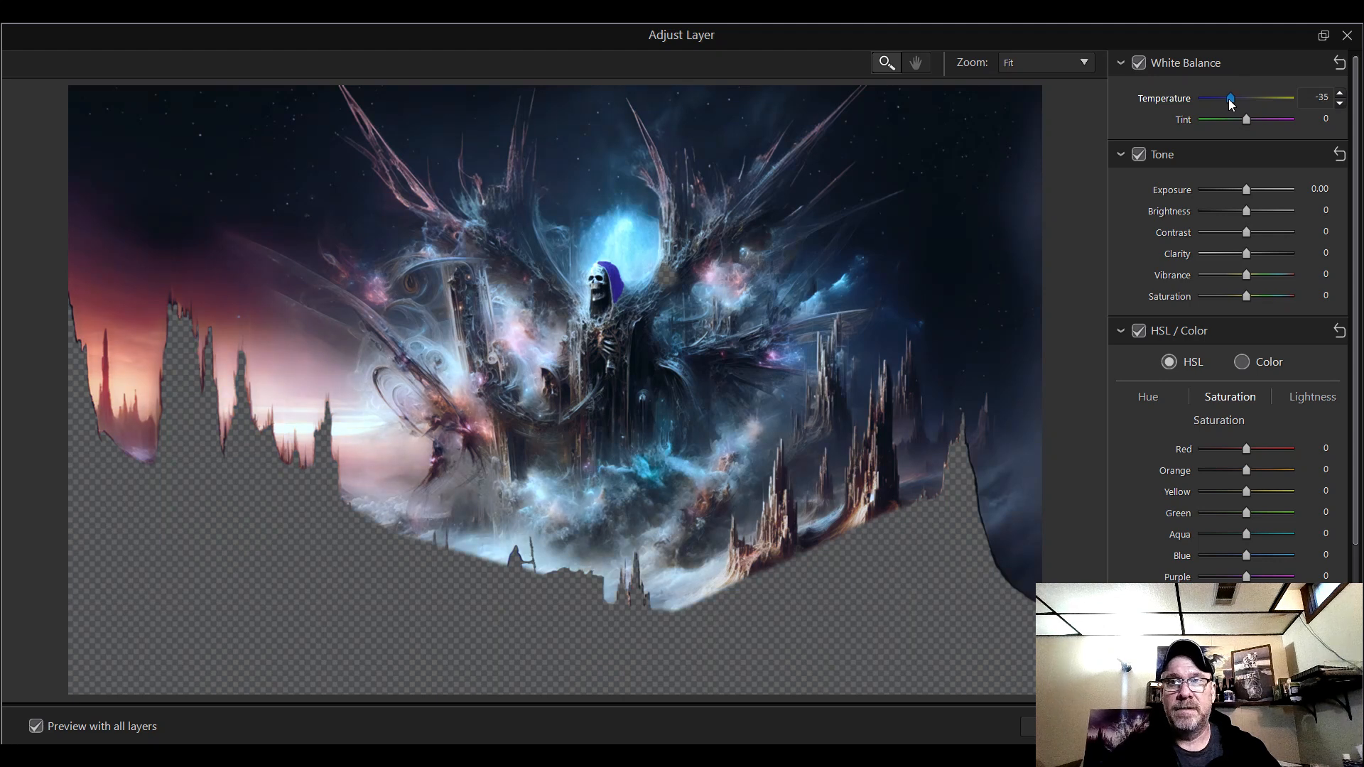
pyautogui.moveTo(1231, 103); pyautogui.dragTo(1227, 103)
pyautogui.click(1340, 103)
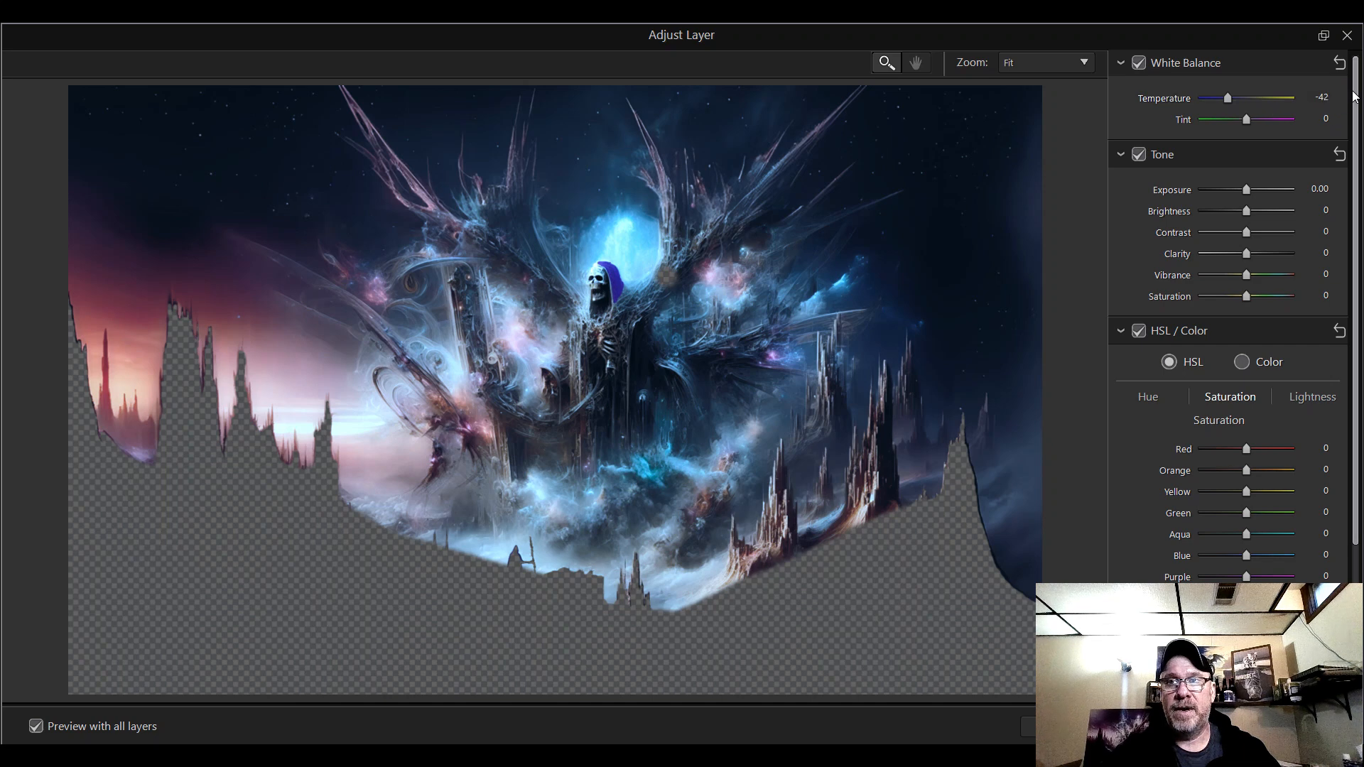
pyautogui.click(1340, 92)
pyautogui.click(1340, 92)
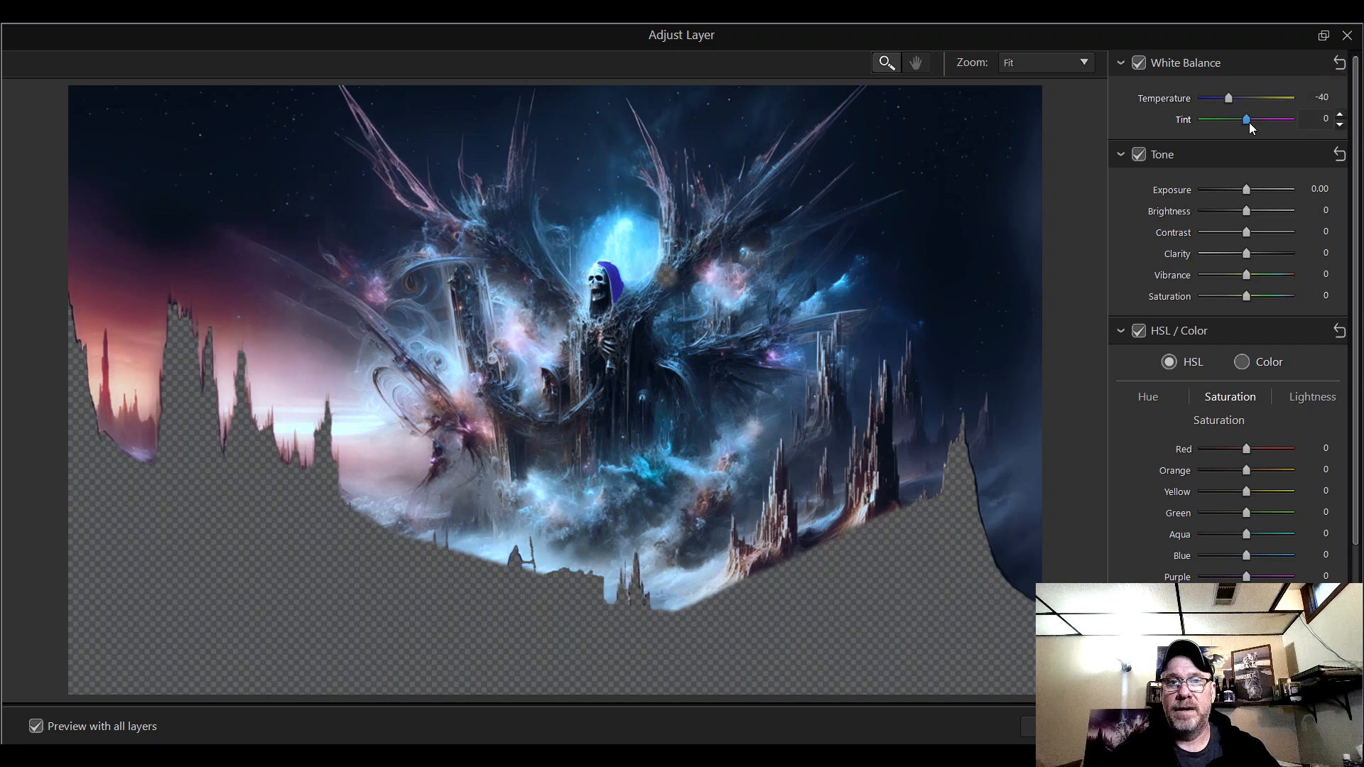
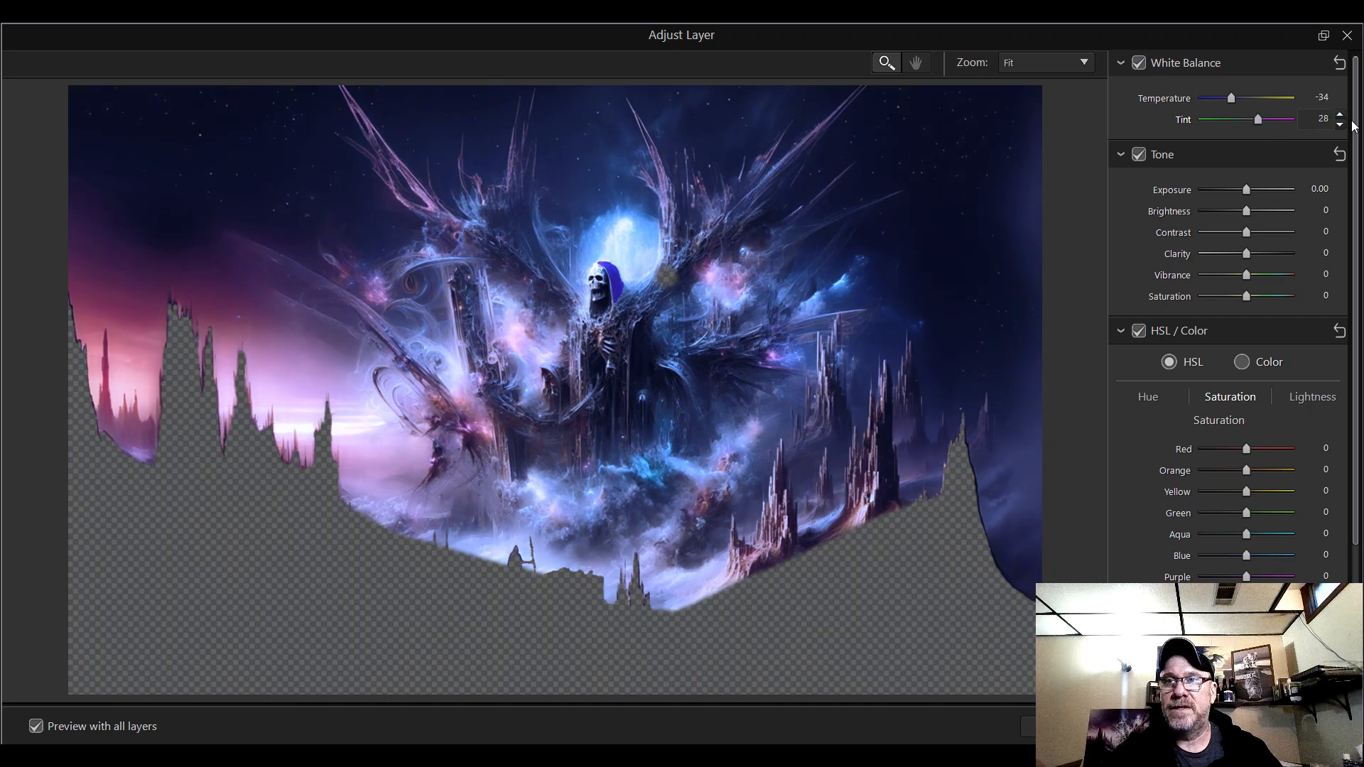
# - Collapse the Tone settings and set the copy layer's blue saturation to 18
pyautogui.scroll(-1, 1354, 126)
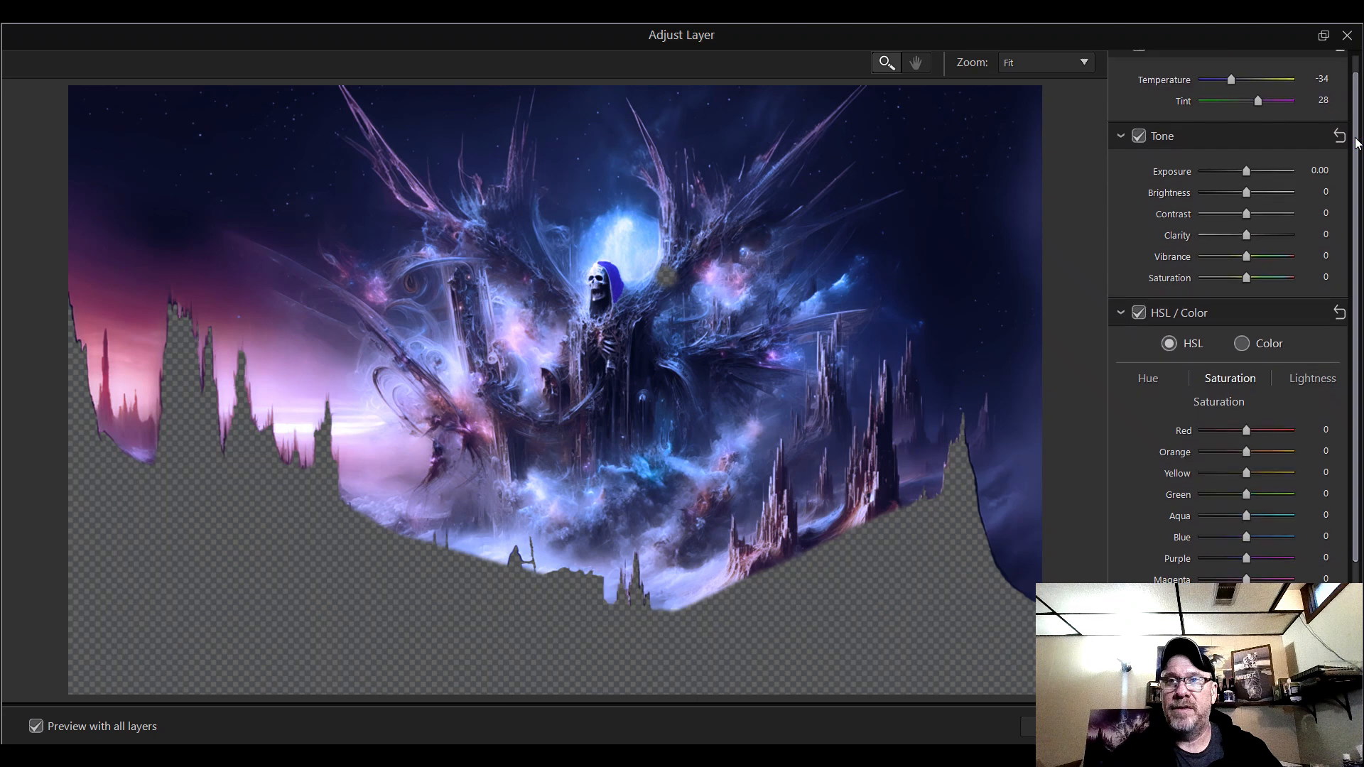
pyautogui.click(1120, 132)
pyautogui.click(1121, 462)
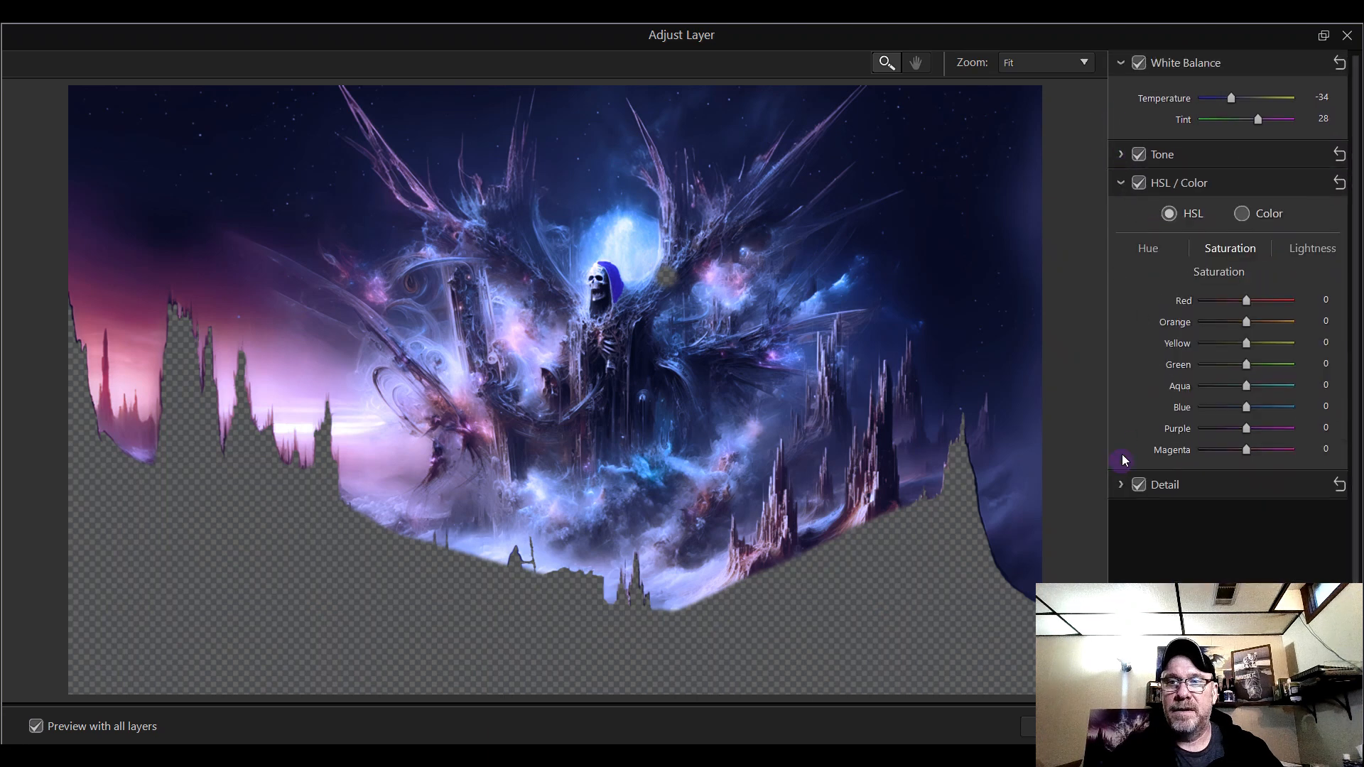
pyautogui.moveTo(1245, 405); pyautogui.dragTo(1255, 413)
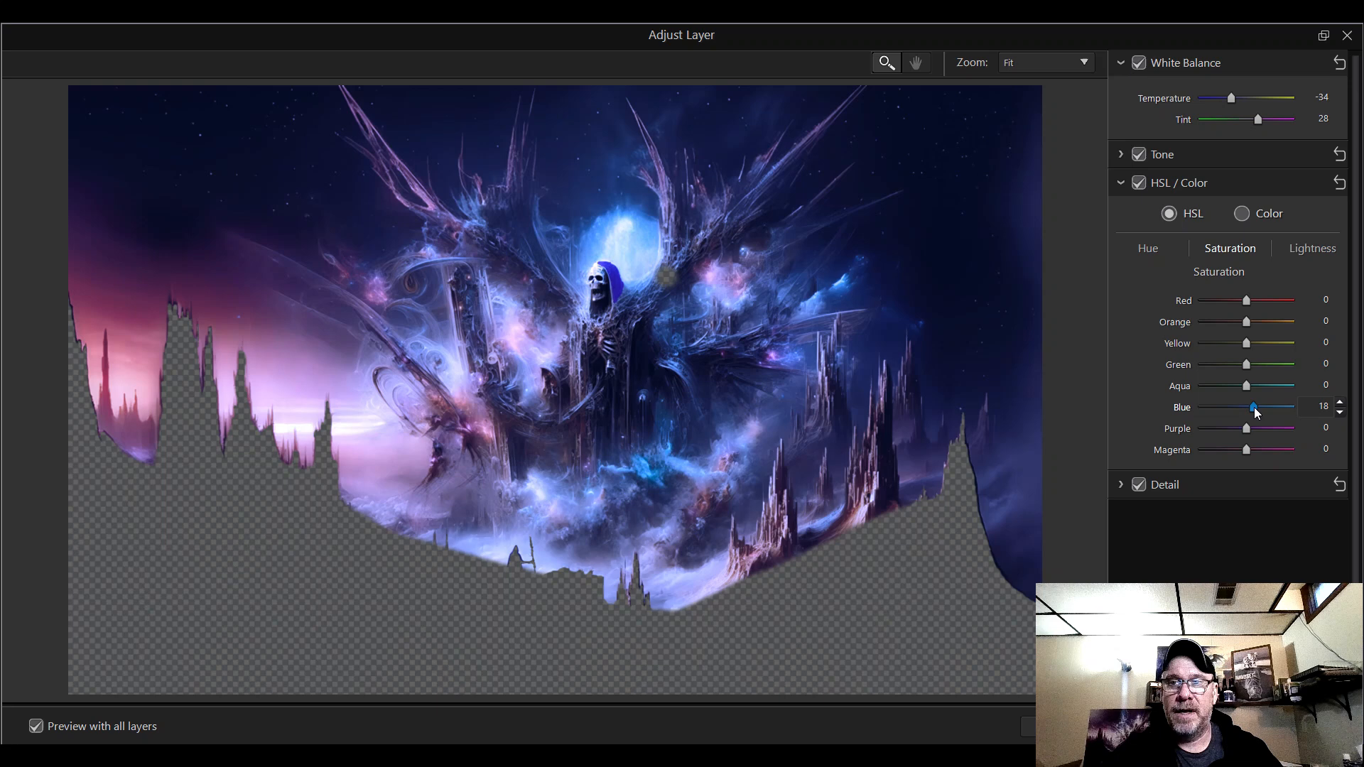
# - Shift the copy layer's blue hue to 31 and its purple hue to -8
pyautogui.click(1149, 248)
pyautogui.moveTo(1251, 407); pyautogui.dragTo(1269, 411)
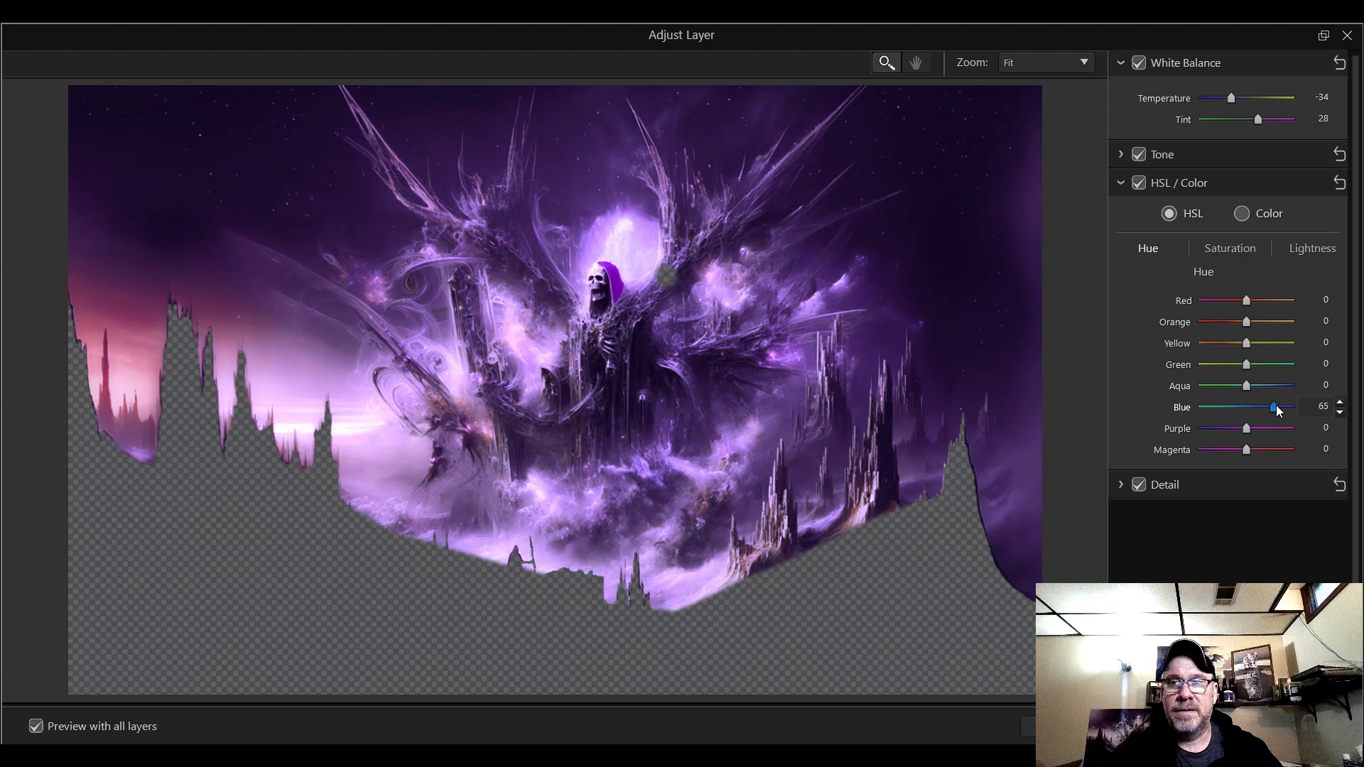
pyautogui.moveTo(1281, 409)
pyautogui.mouseDown()
pyautogui.moveTo(1247, 409)
pyautogui.moveTo(1240, 428)
pyautogui.moveTo(1192, 426)
pyautogui.moveTo(1246, 429)
pyautogui.moveTo(1249, 410)
pyautogui.moveTo(1261, 413)
pyautogui.mouseUp()
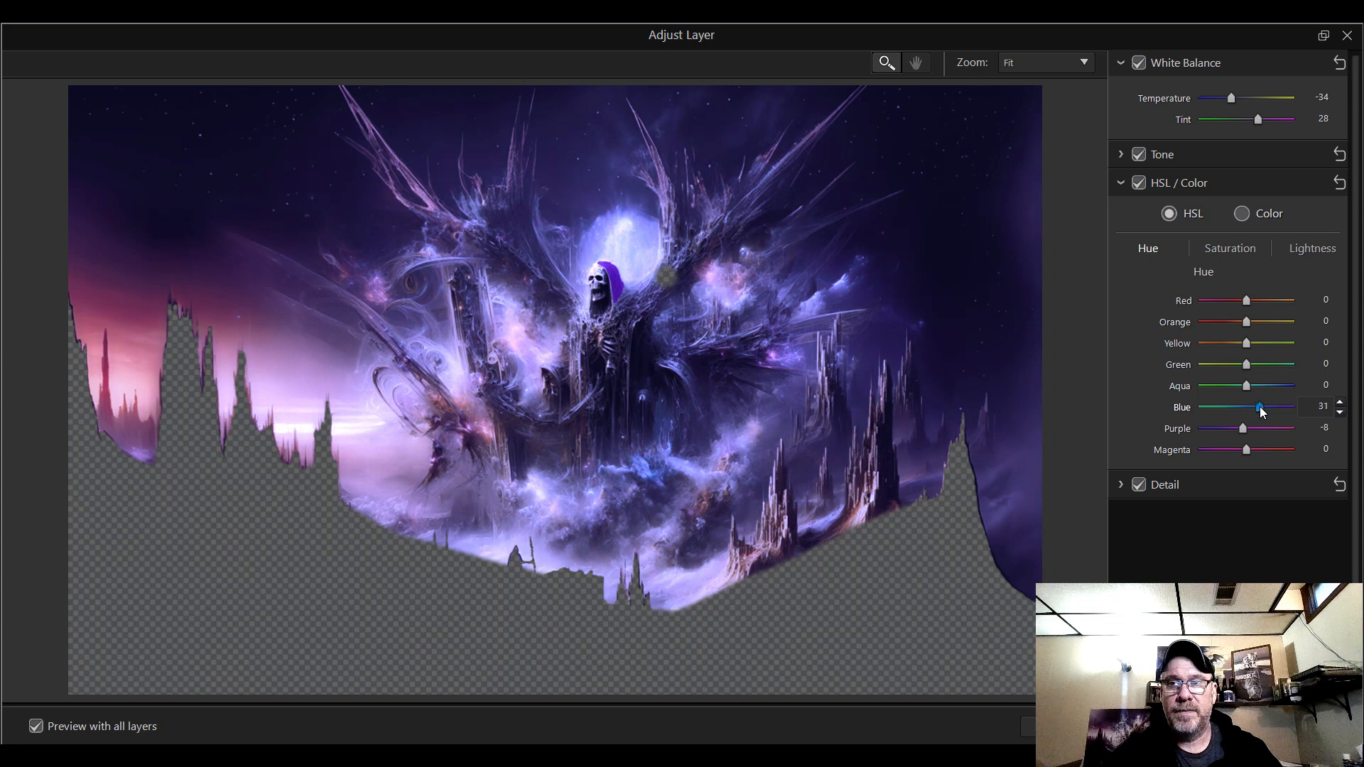
# - Try shifting the red, orange and yellow hues, and reset each one to 0
pyautogui.moveTo(1248, 301); pyautogui.dragTo(1296, 346)
pyautogui.doubleClick(1252, 301)
pyautogui.doubleClick(1250, 320)
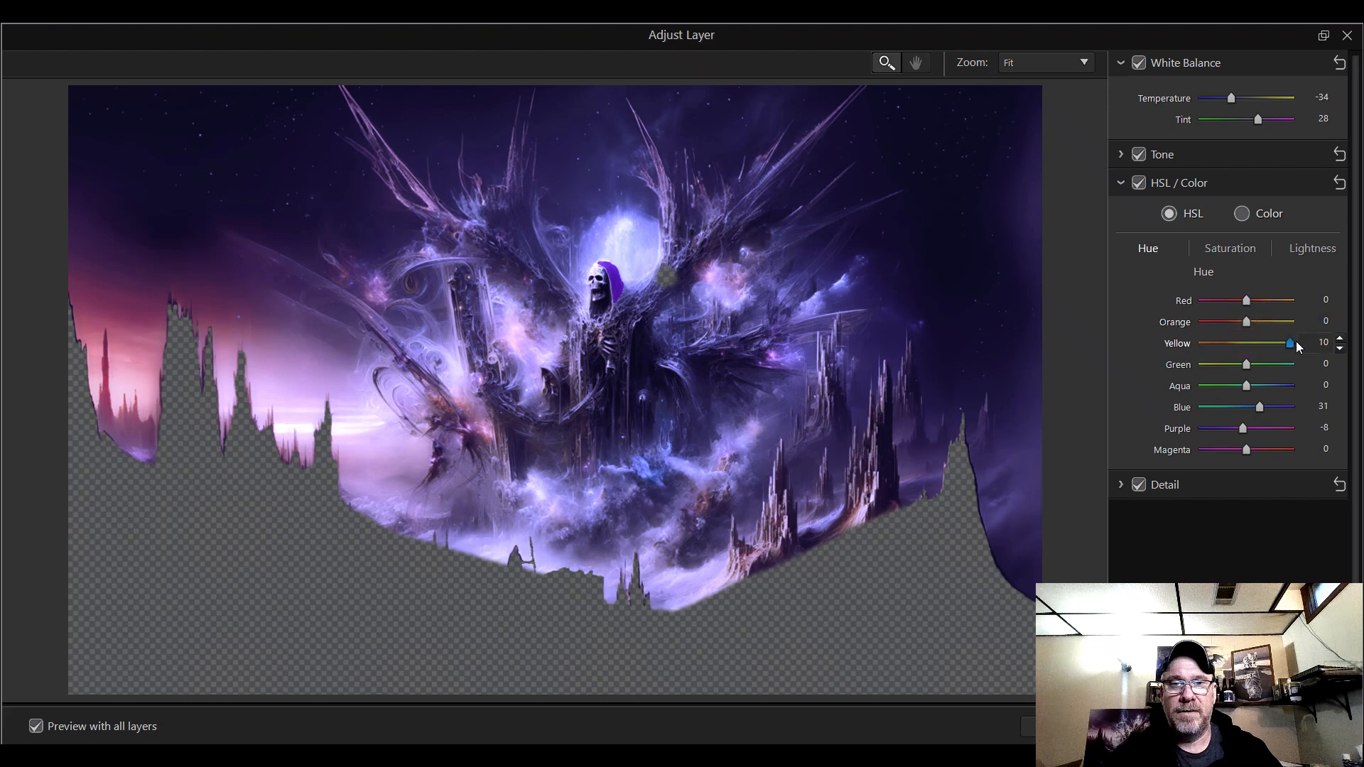
pyautogui.click(1256, 345)
pyautogui.doubleClick(1257, 345)
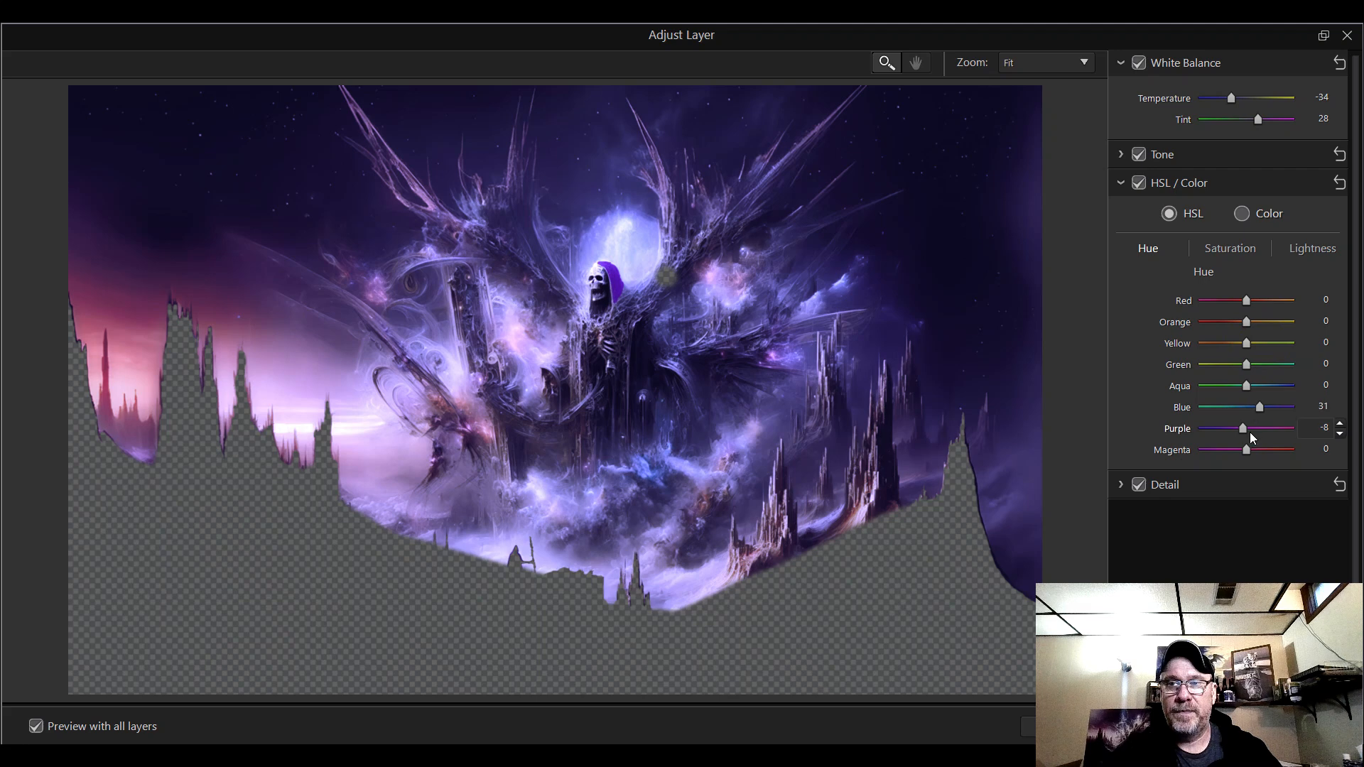
# - Set the magenta hue to -100 and the purple hue to 0, test the aqua hue and reset it to 0
pyautogui.moveTo(1247, 450); pyautogui.dragTo(1212, 459)
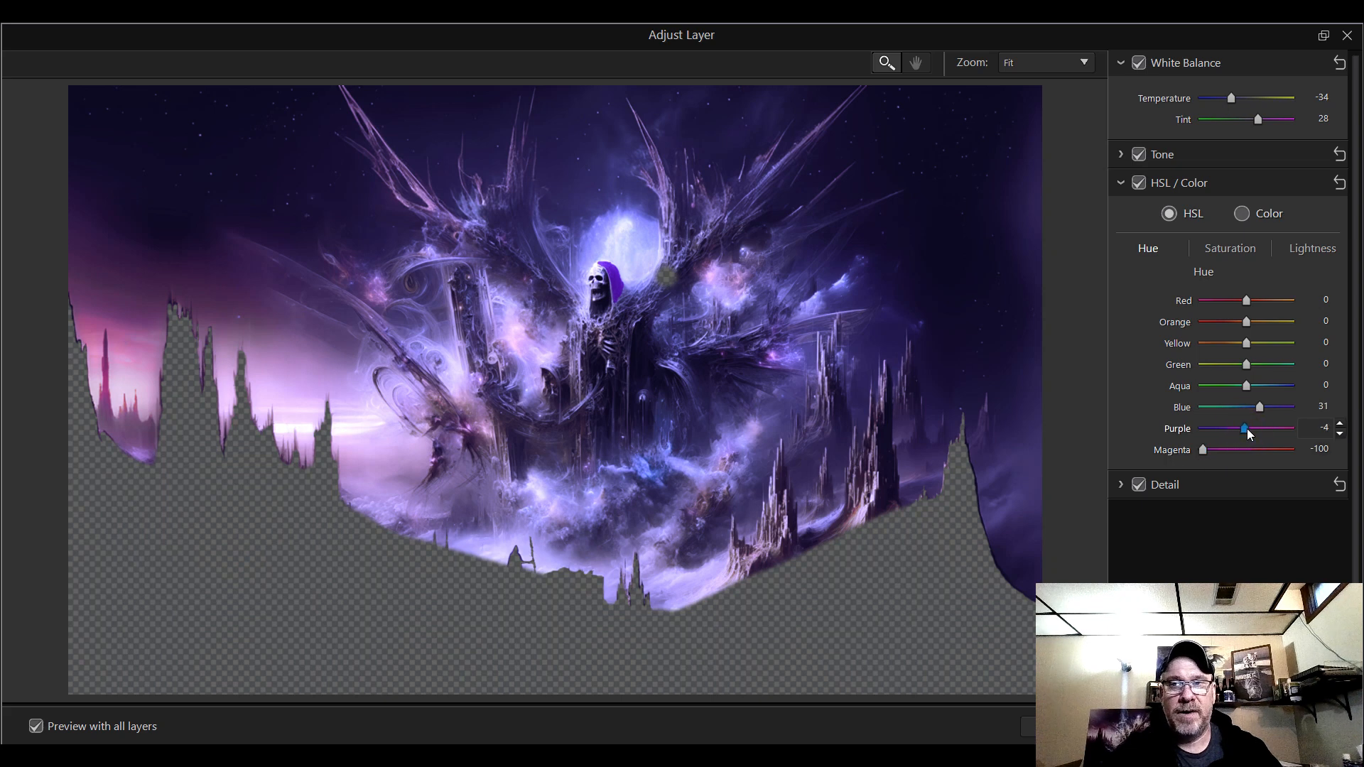
pyautogui.moveTo(1251, 429)
pyautogui.mouseDown()
pyautogui.moveTo(1225, 429)
pyautogui.moveTo(1257, 429)
pyautogui.mouseUp()
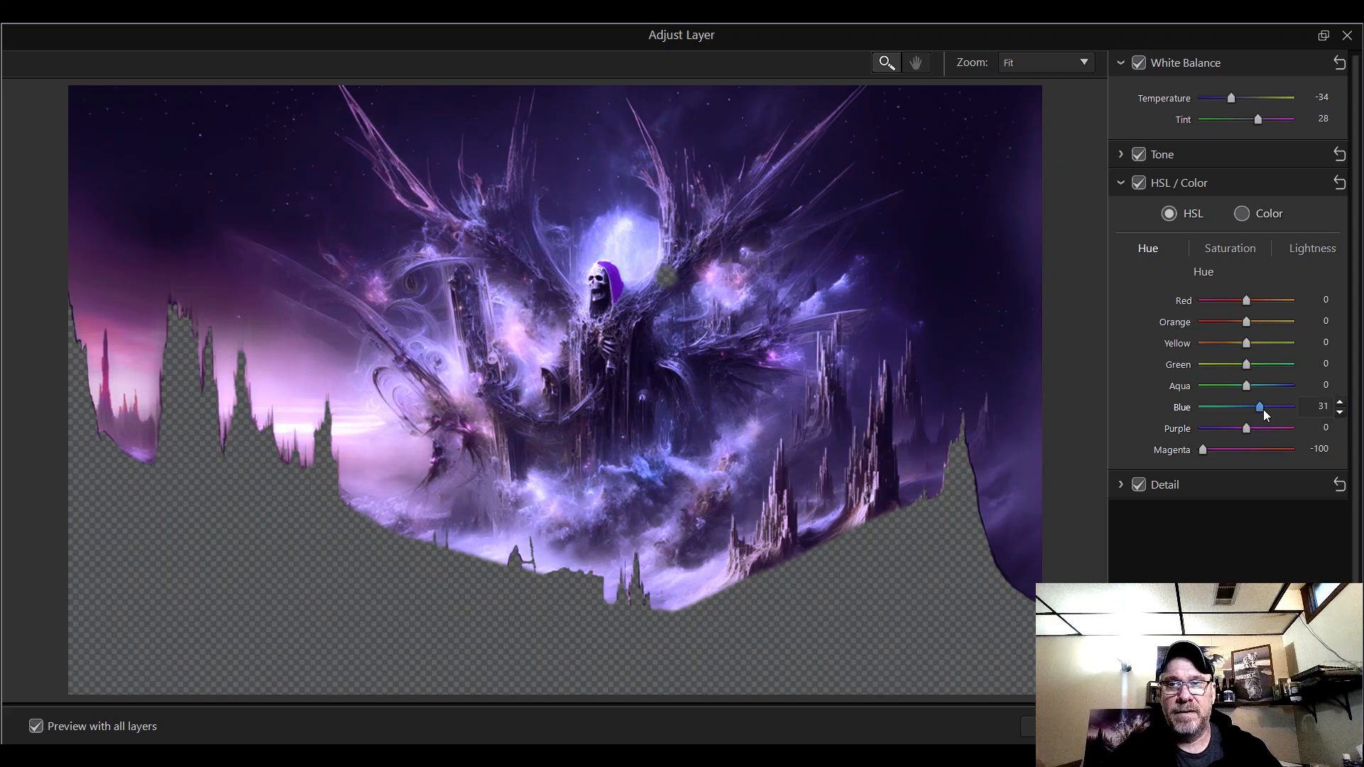
pyautogui.moveTo(1248, 387); pyautogui.dragTo(1274, 402)
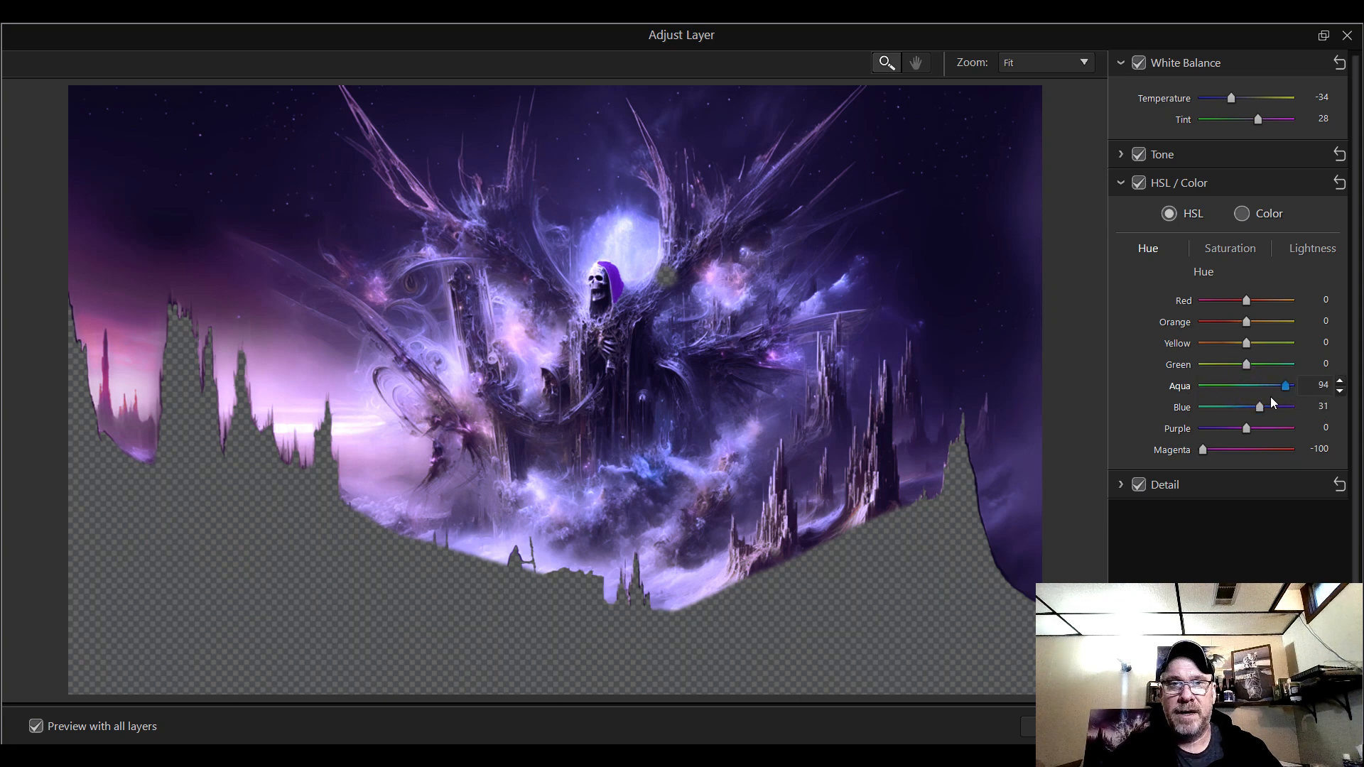
pyautogui.doubleClick(1259, 385)
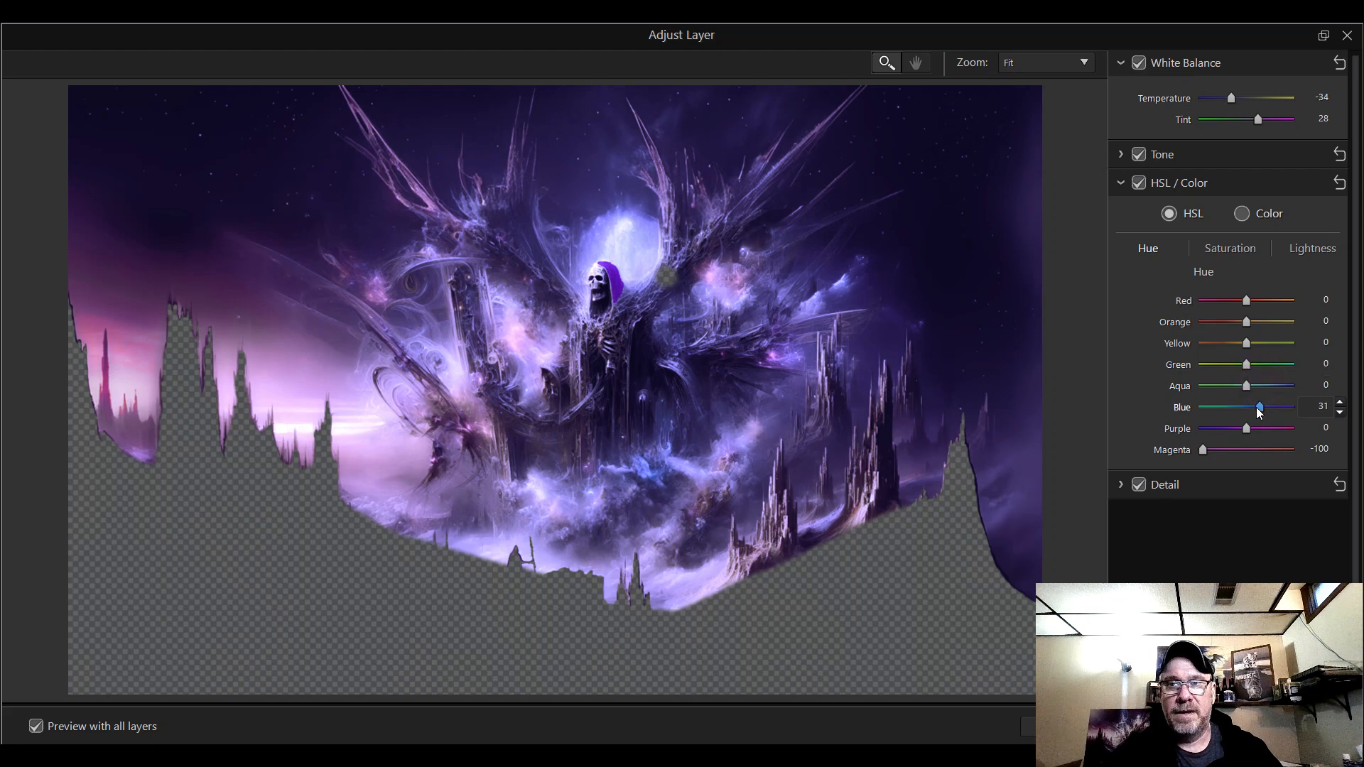
# - Set the copy layer's saturation to 45 for blue, 35 for purple and 49 for magenta
pyautogui.click(1230, 246)
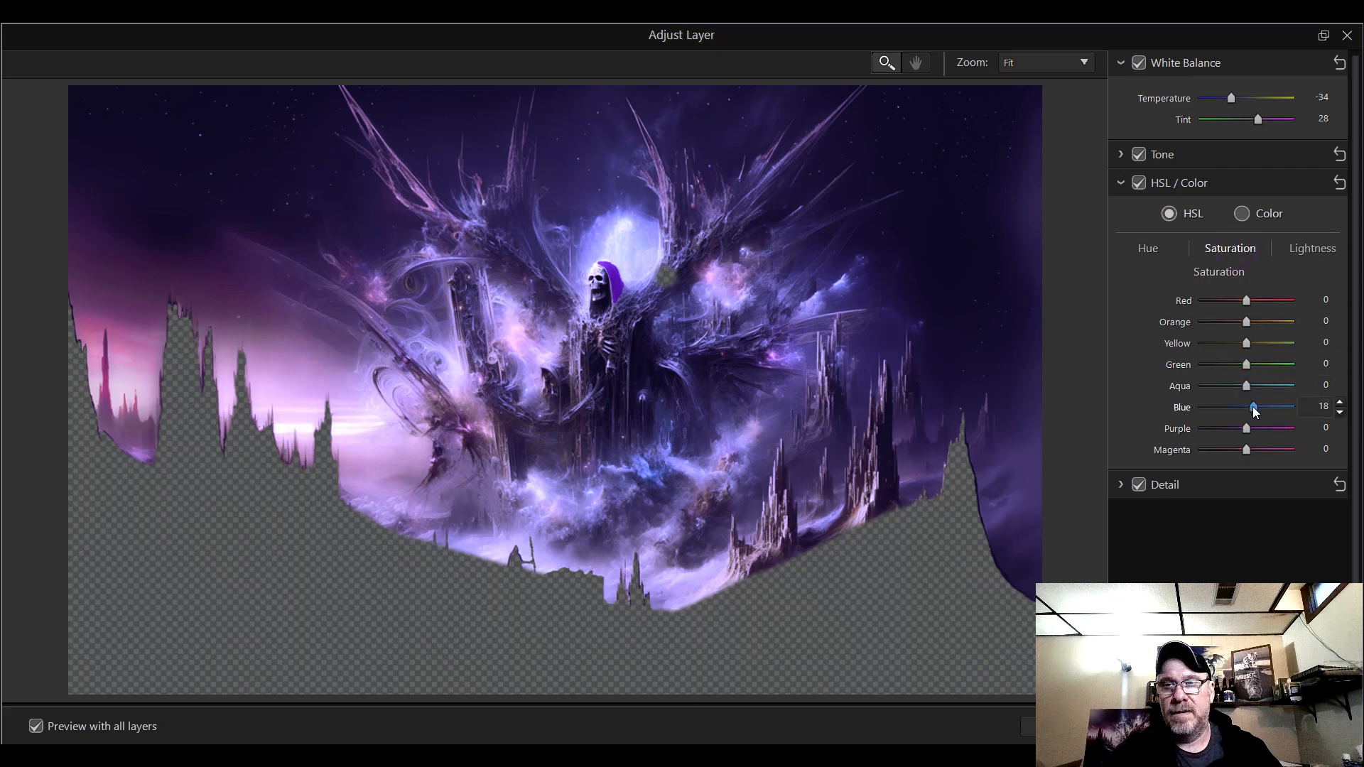
pyautogui.moveTo(1246, 408); pyautogui.dragTo(1270, 435)
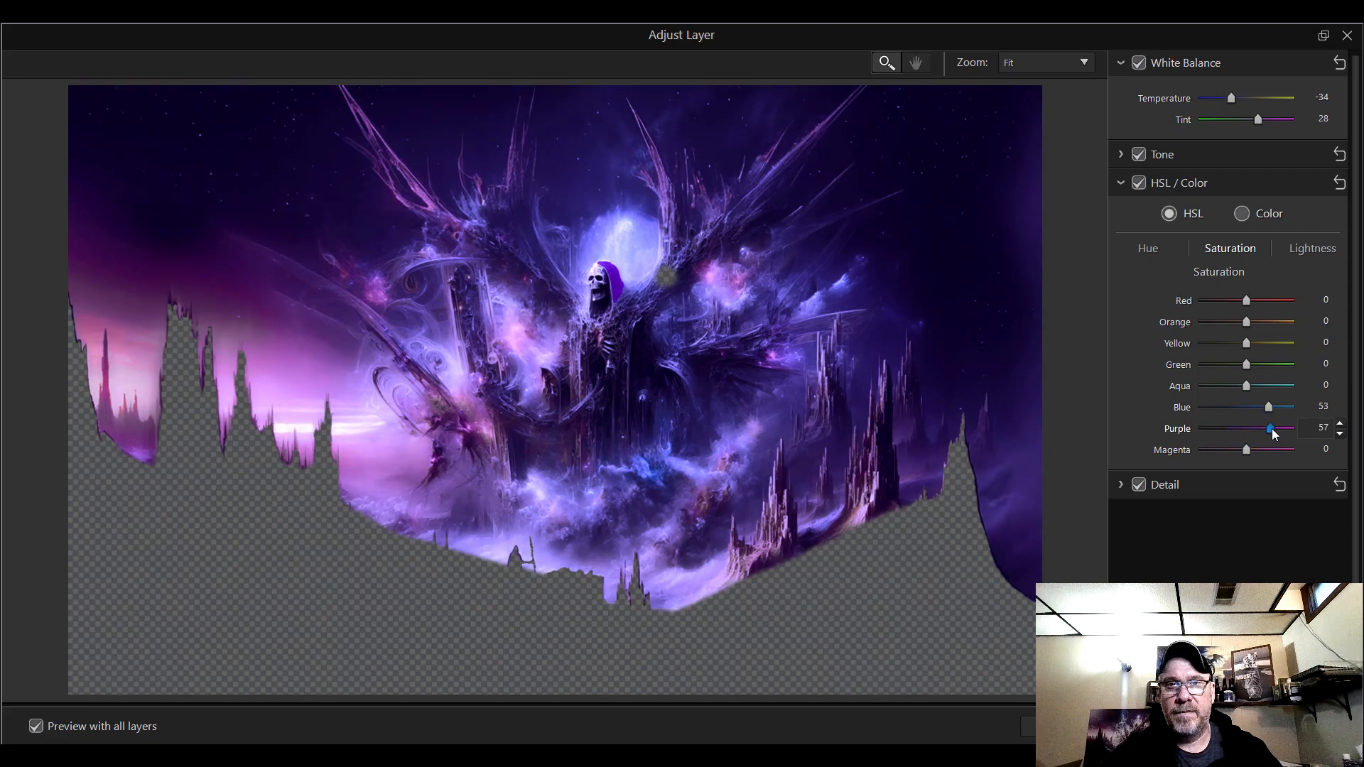
pyautogui.moveTo(1269, 411); pyautogui.dragTo(1265, 455)
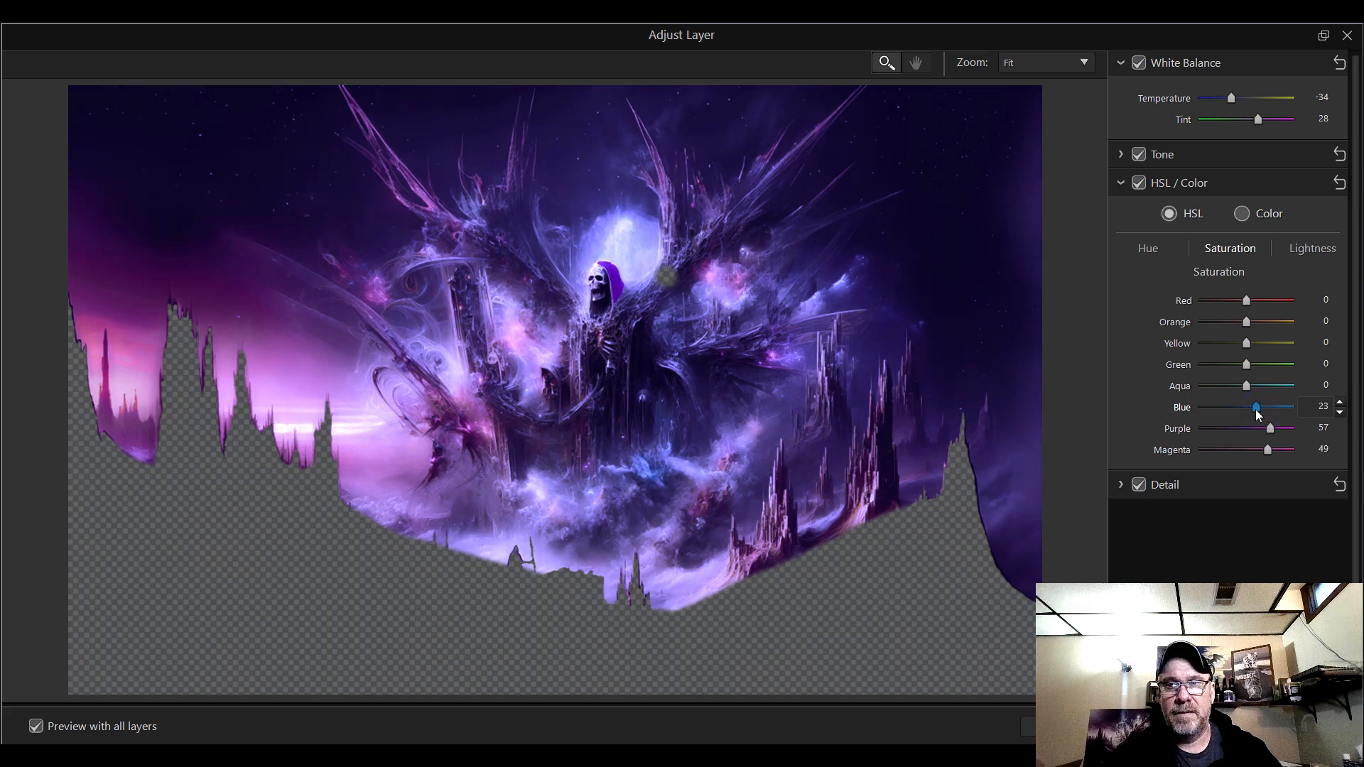
pyautogui.moveTo(1255, 409); pyautogui.dragTo(1255, 409)
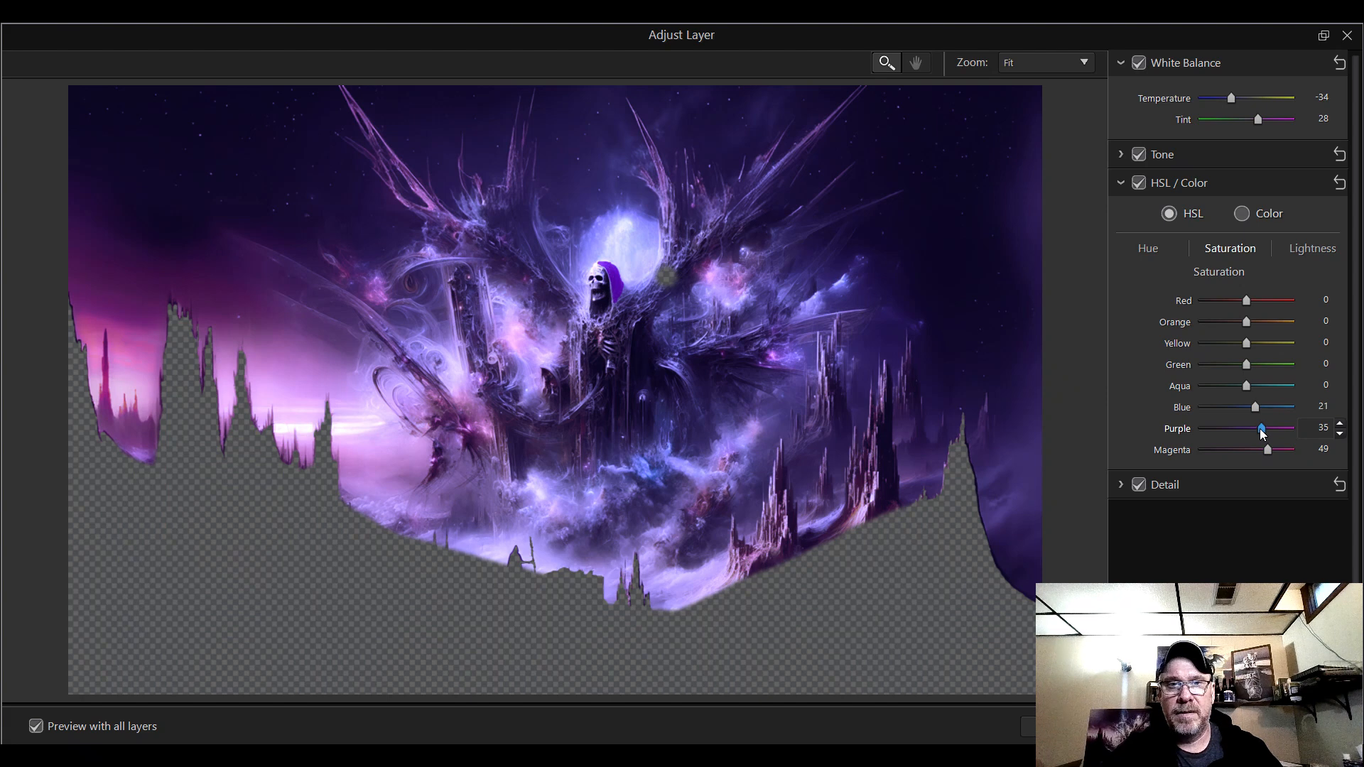
pyautogui.moveTo(1259, 405); pyautogui.dragTo(1266, 410)
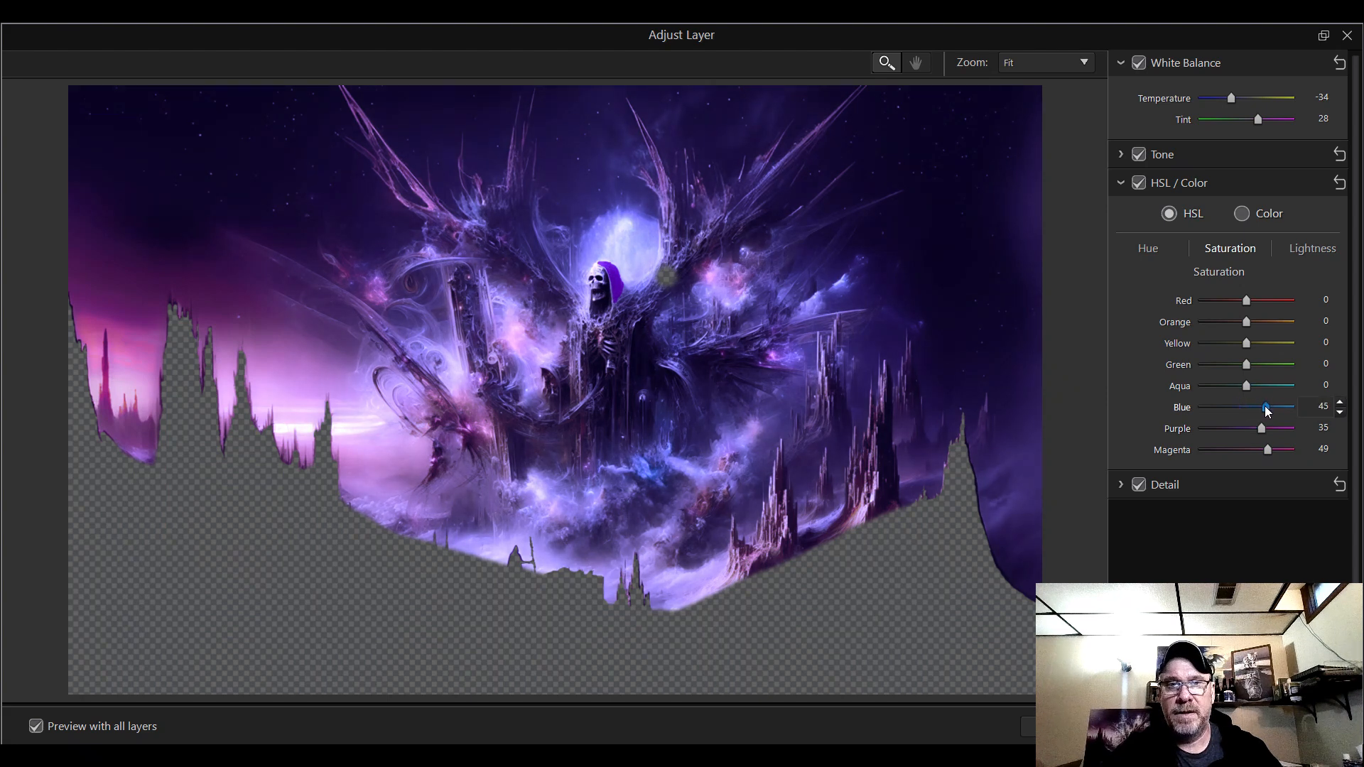
# - Set the copy layer's lightness to 35 for blue, 31 for purple and -47 for magenta
pyautogui.click(1281, 260)
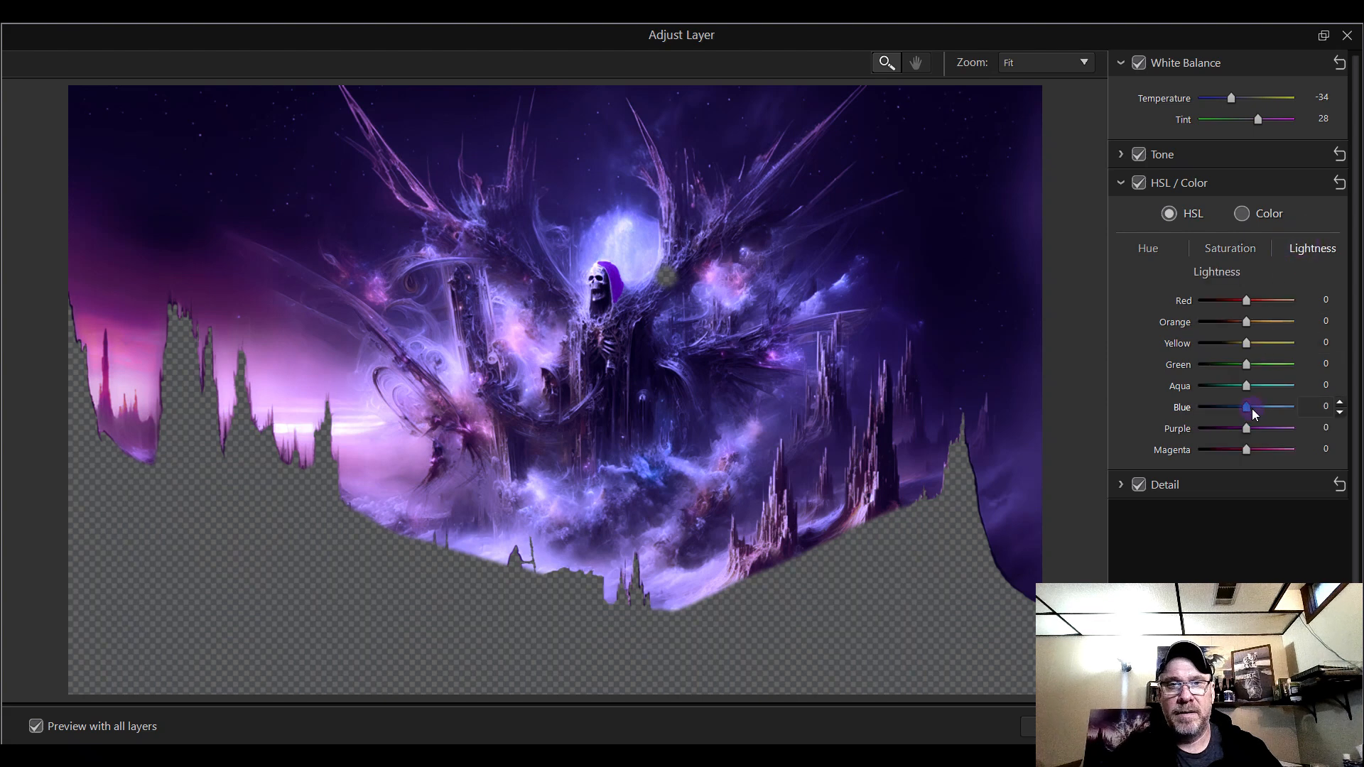
pyautogui.moveTo(1263, 416); pyautogui.dragTo(1269, 416)
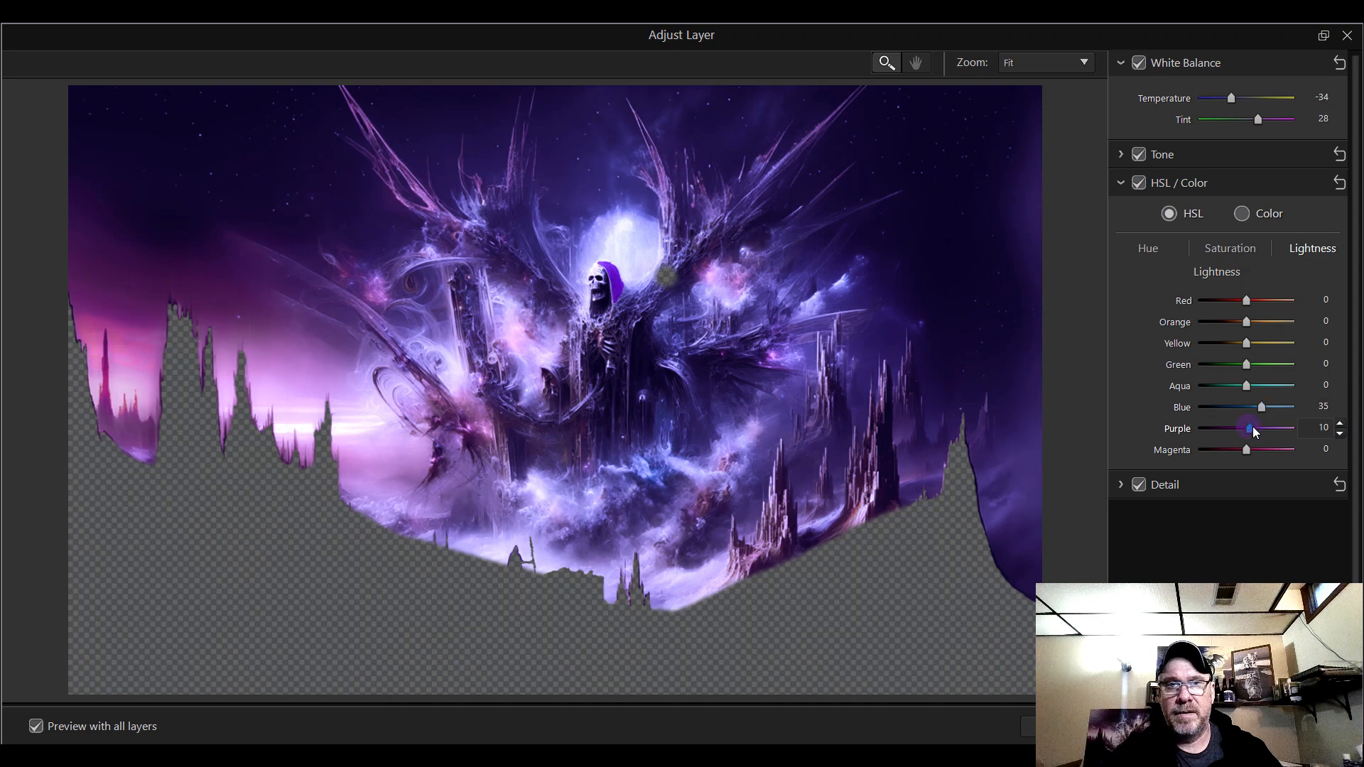
pyautogui.moveTo(1253, 431); pyautogui.dragTo(1260, 431)
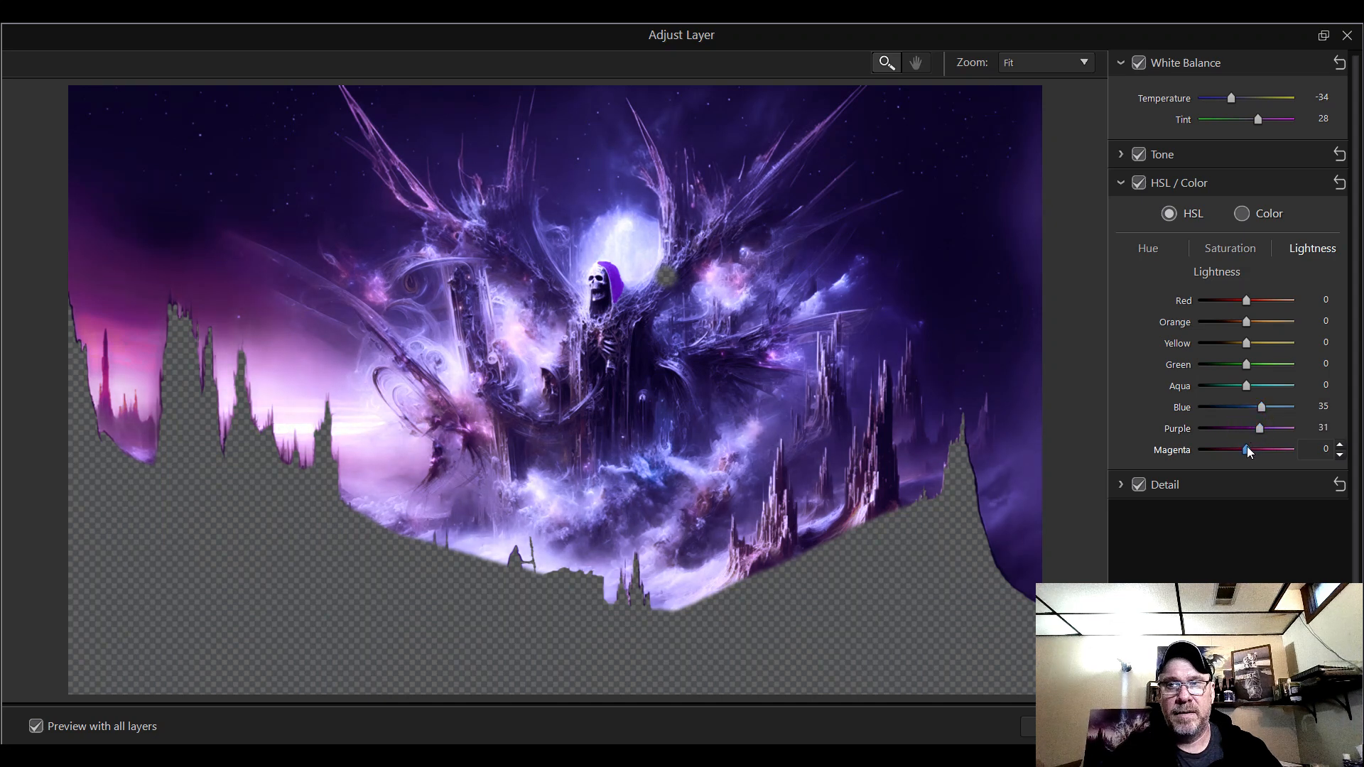
pyautogui.moveTo(1247, 447); pyautogui.dragTo(1216, 457)
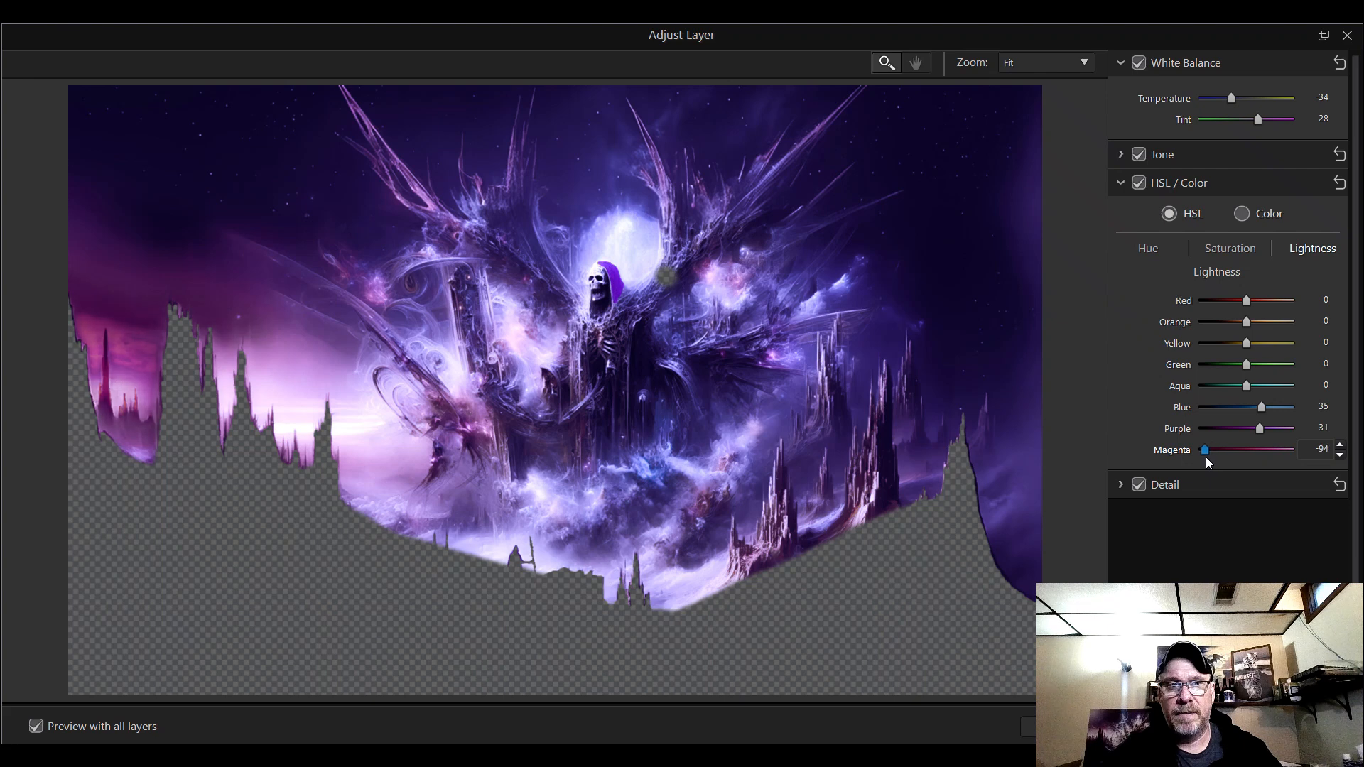
pyautogui.moveTo(1206, 459); pyautogui.dragTo(1202, 459)
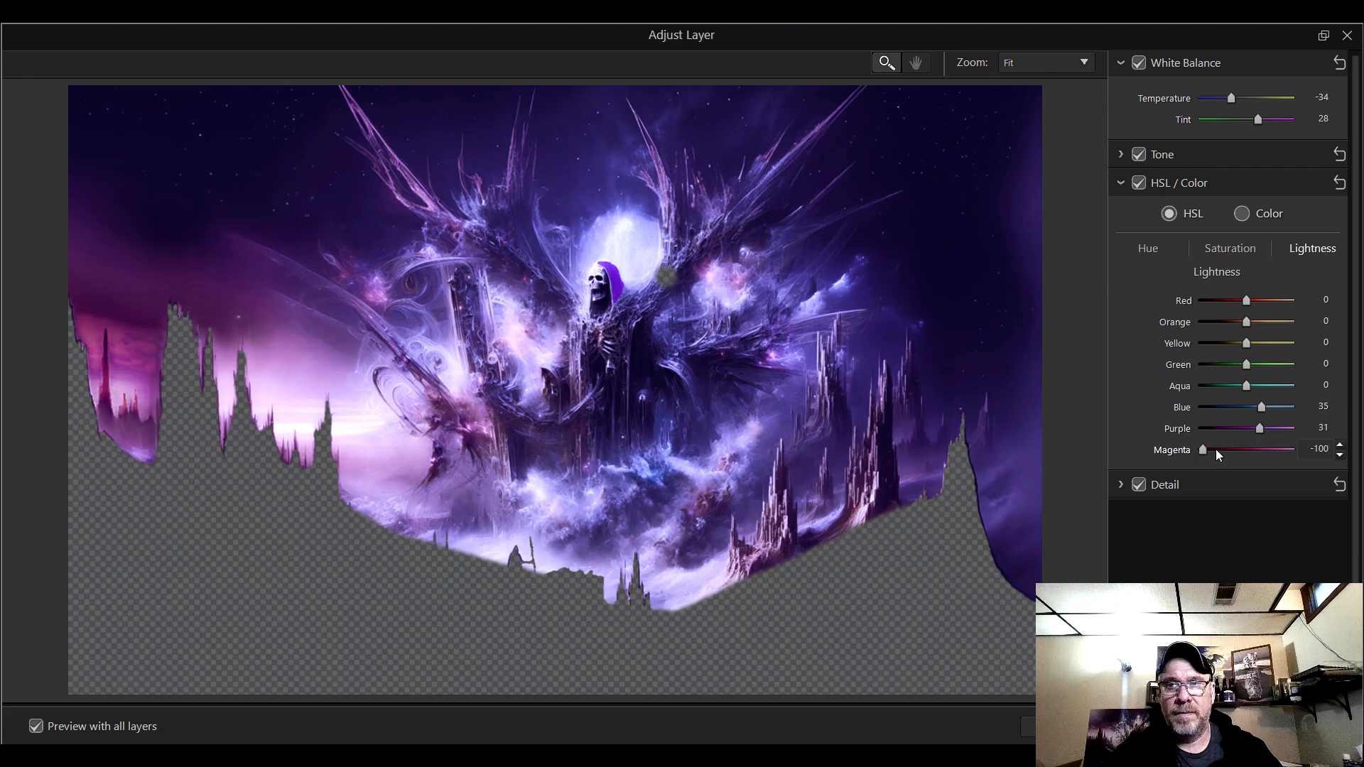
pyautogui.moveTo(1204, 451); pyautogui.dragTo(1217, 453)
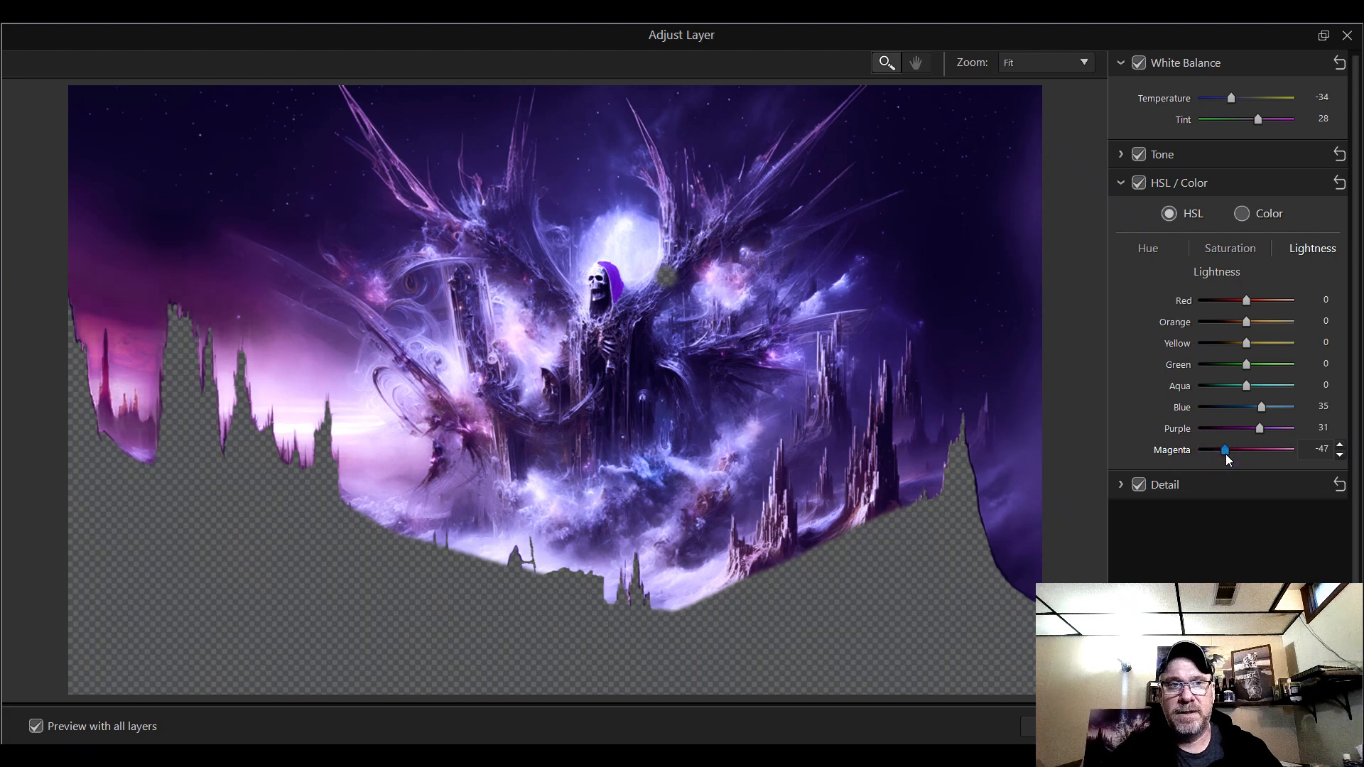
# - Lower the copy layer's lightness to -18 for blue and 8 for purple, and apply the layer adjustments
pyautogui.moveTo(1225, 454); pyautogui.dragTo(1253, 441)
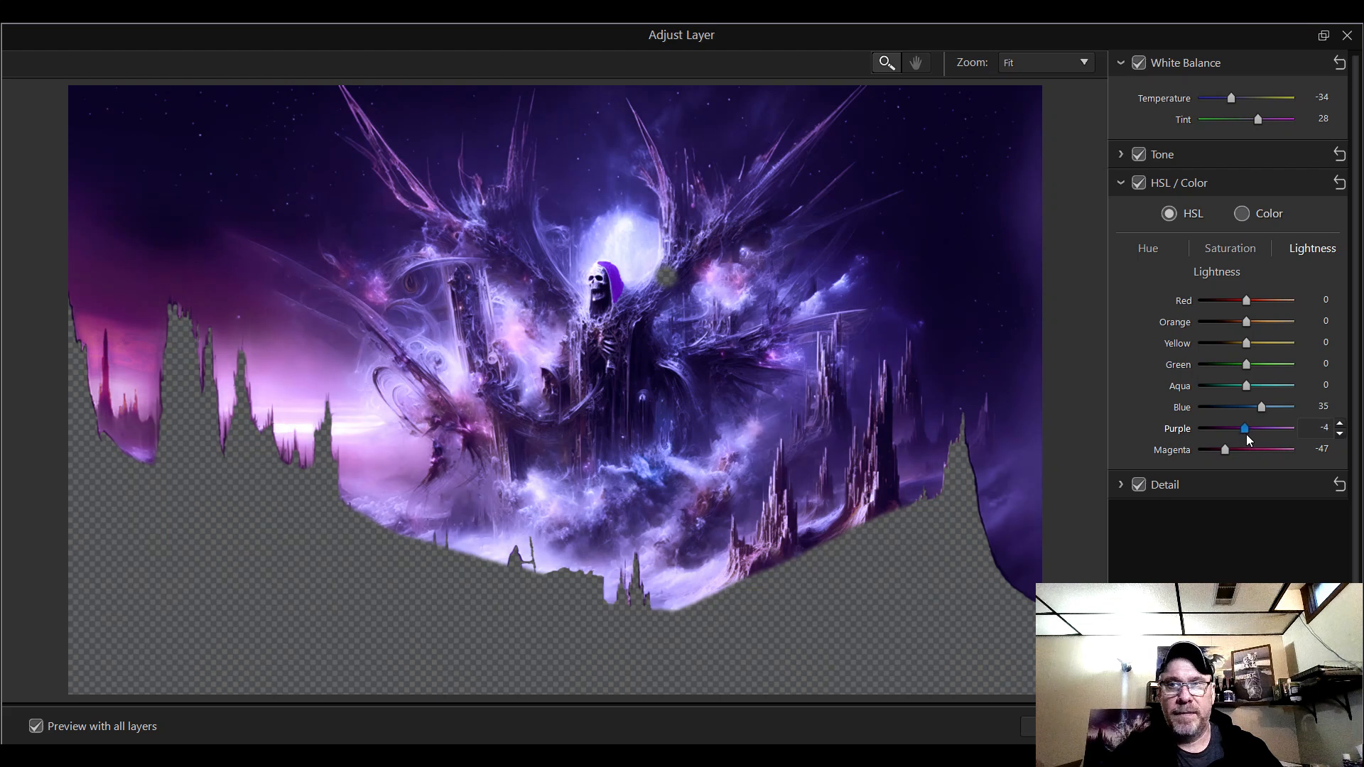
pyautogui.moveTo(1261, 409); pyautogui.dragTo(1234, 431)
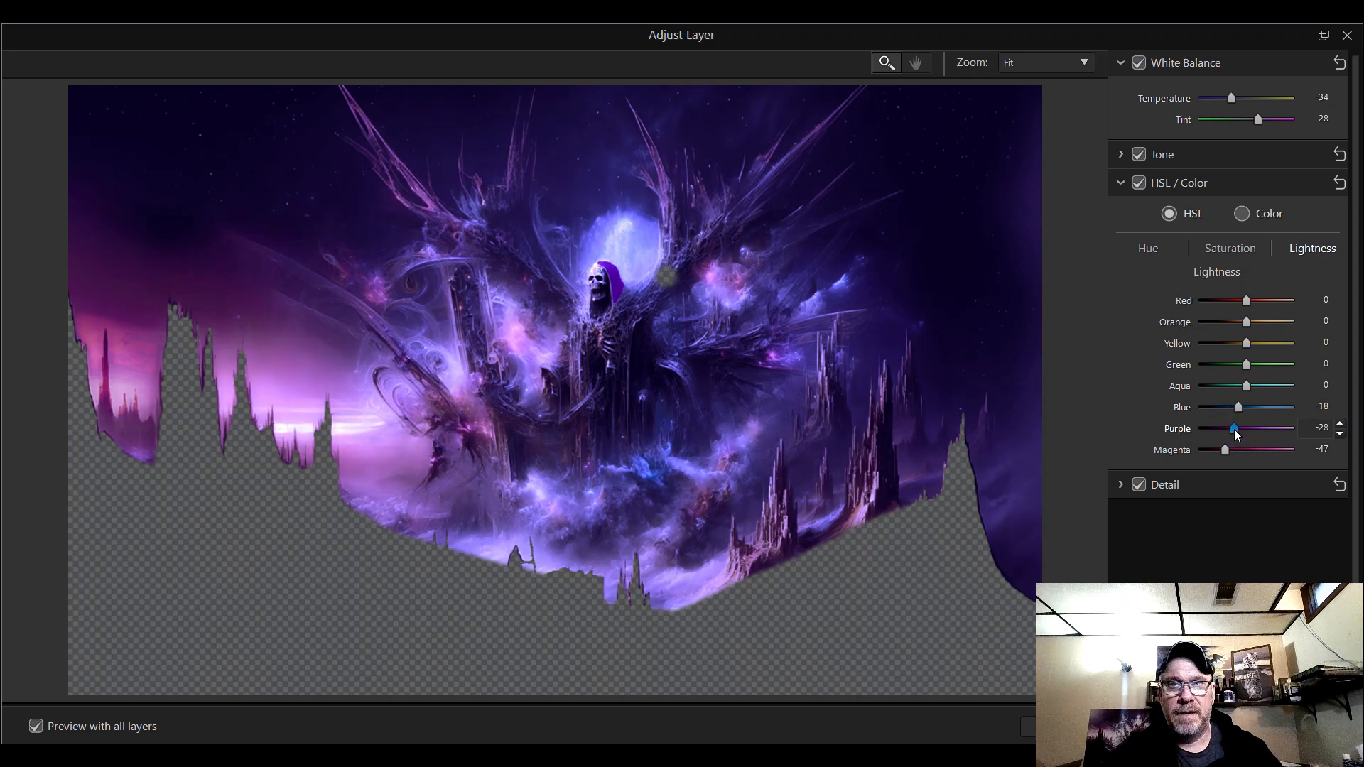
pyautogui.moveTo(1240, 433); pyautogui.dragTo(1245, 434)
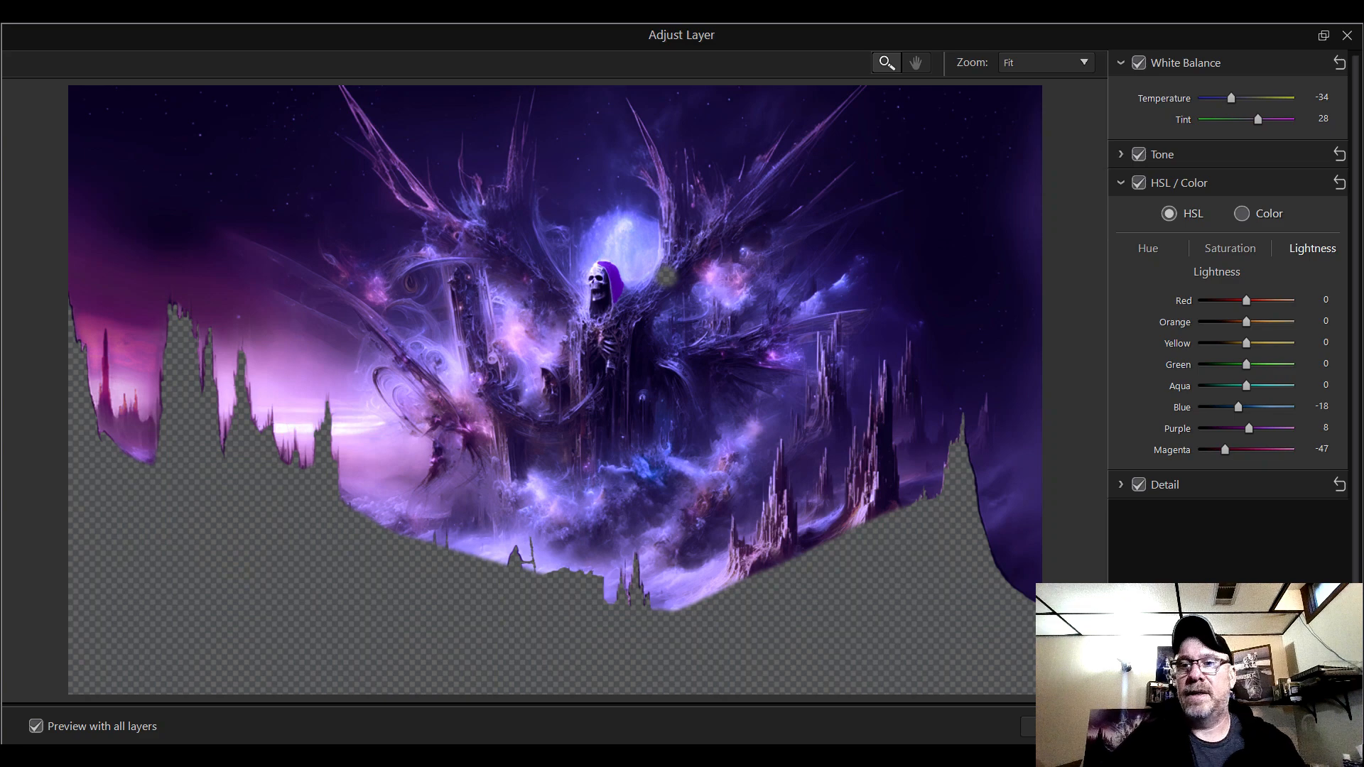
pyautogui.click(1058, 727)
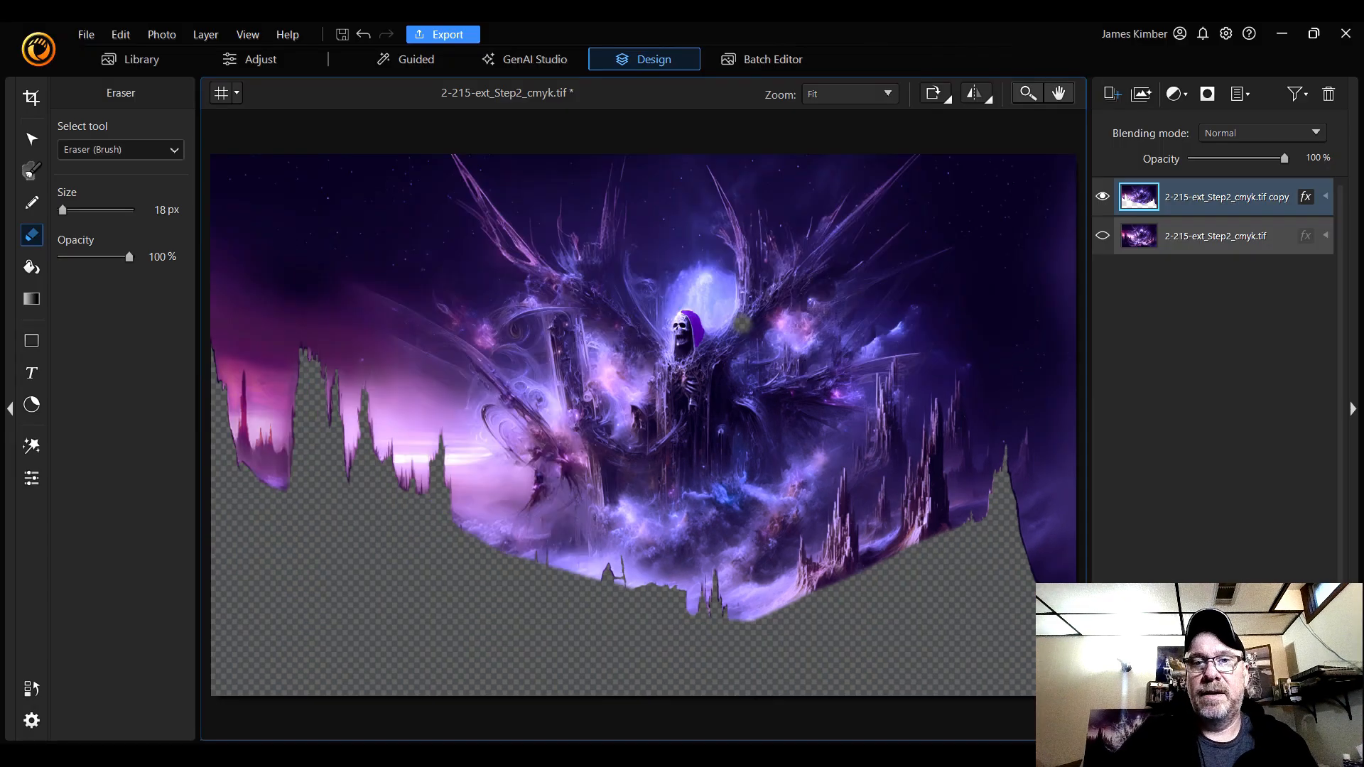
# - Show the original layer again and view the erased spot beside the moon at 200 %
pyautogui.click(1103, 235)
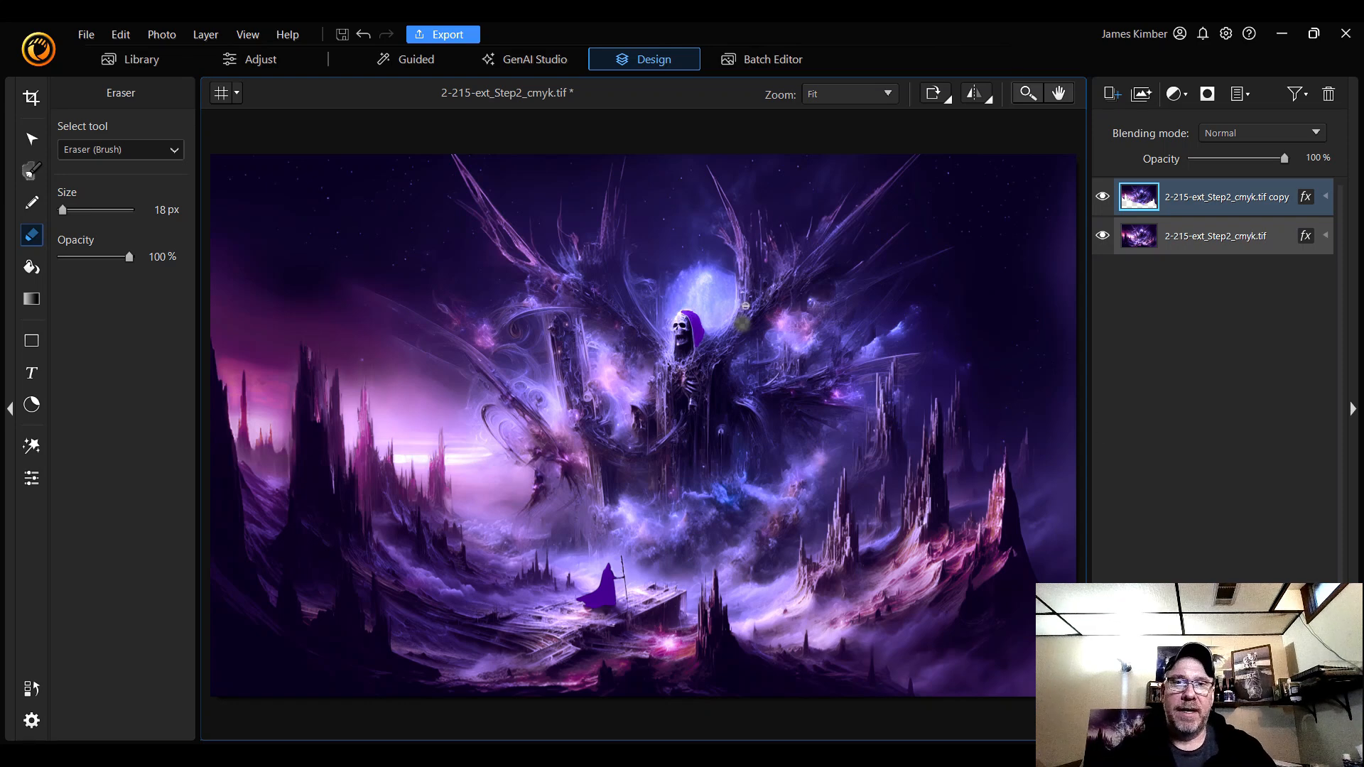
pyautogui.click(845, 93)
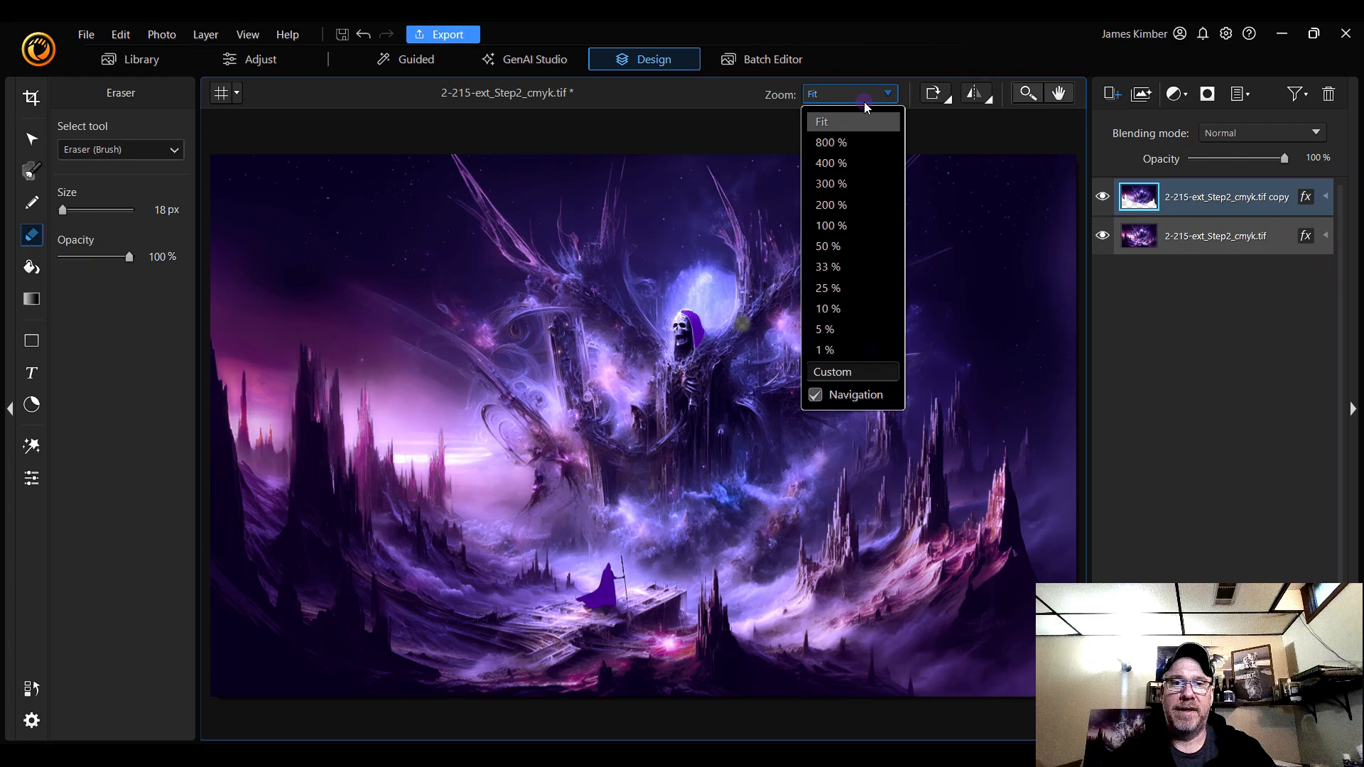
pyautogui.click(871, 204)
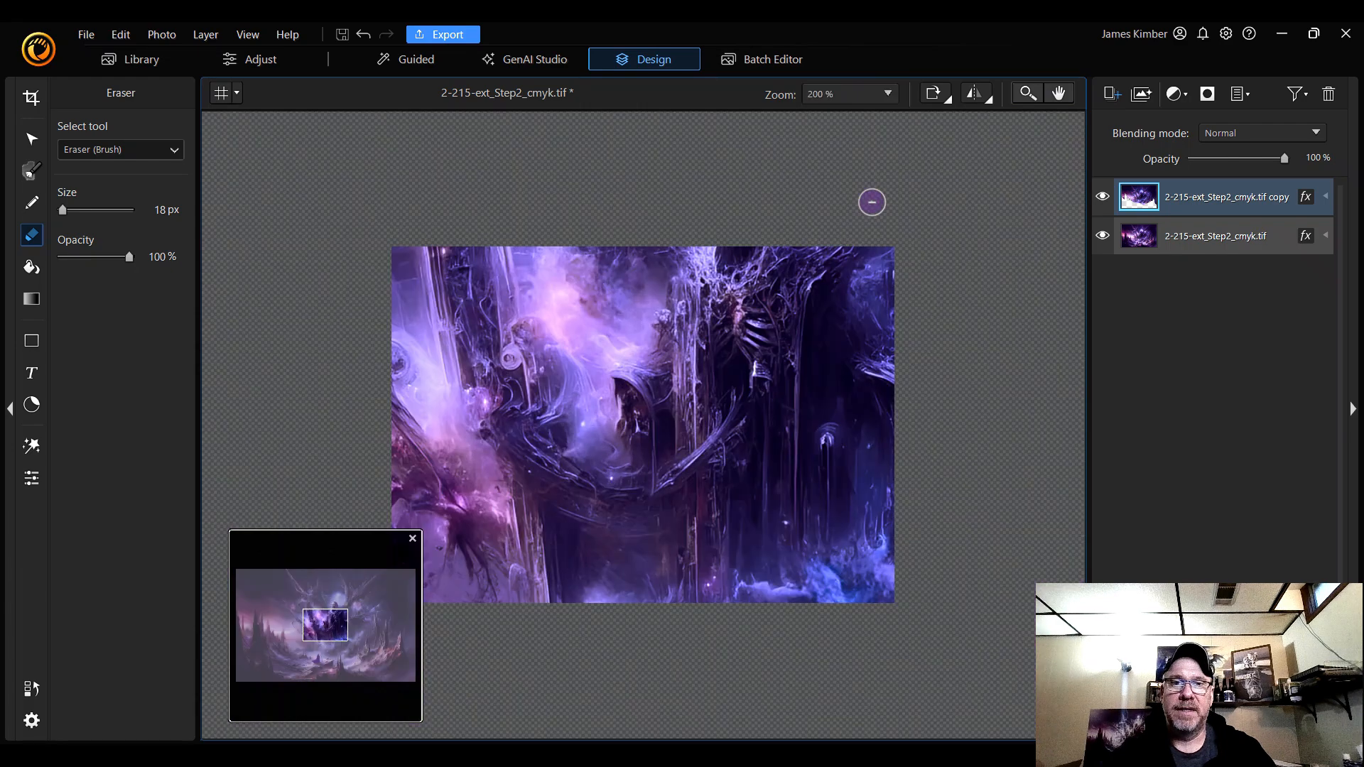
pyautogui.moveTo(331, 625); pyautogui.dragTo(354, 602)
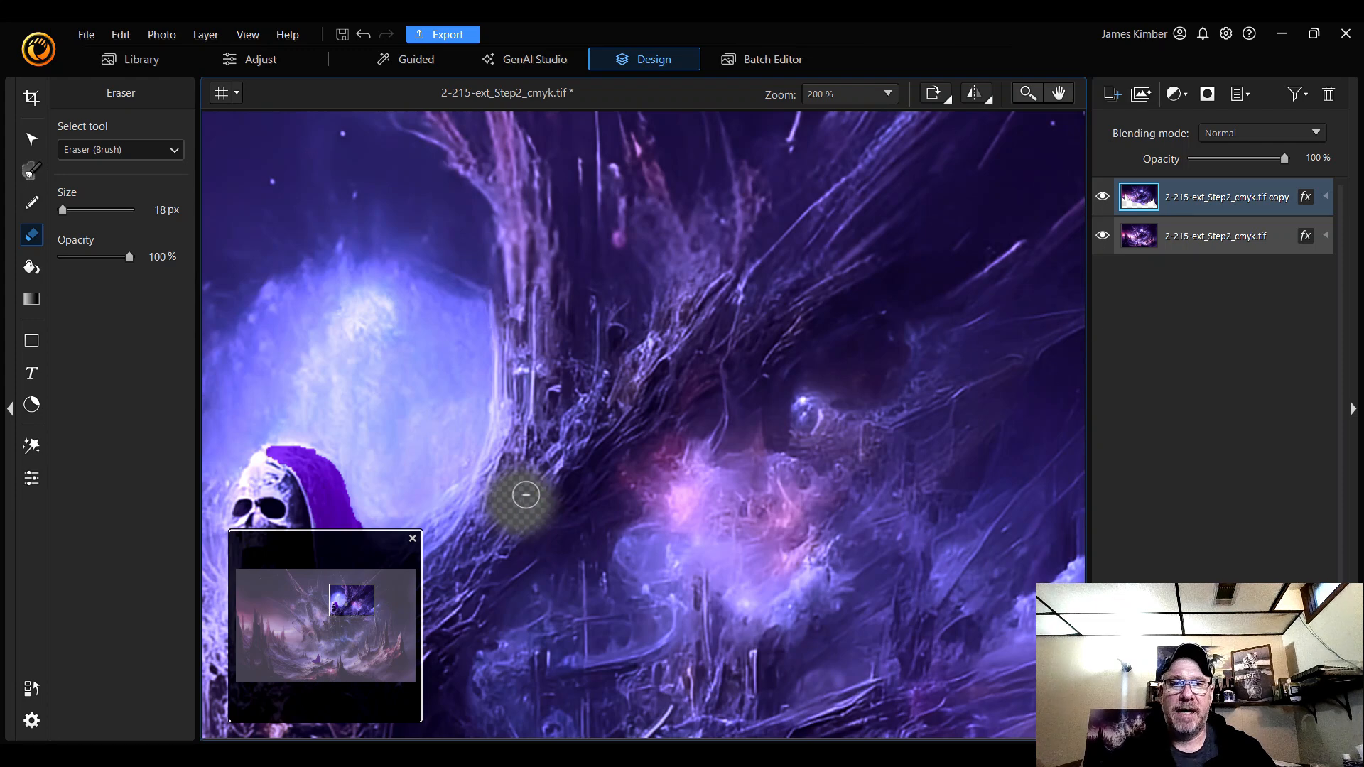
# - Hide both layers and show them again one at a time to check the erased spot beside the moon
pyautogui.click(1102, 196)
pyautogui.click(1103, 236)
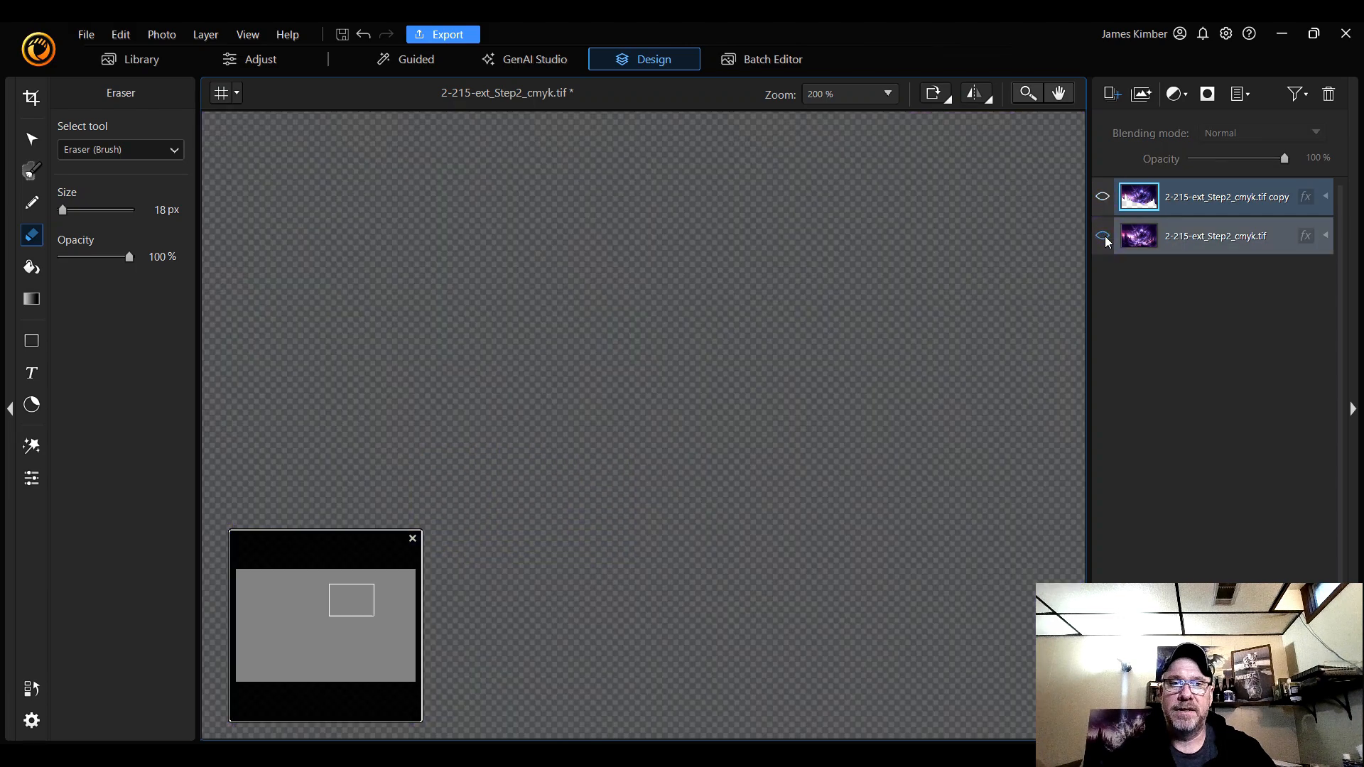
pyautogui.click(1103, 197)
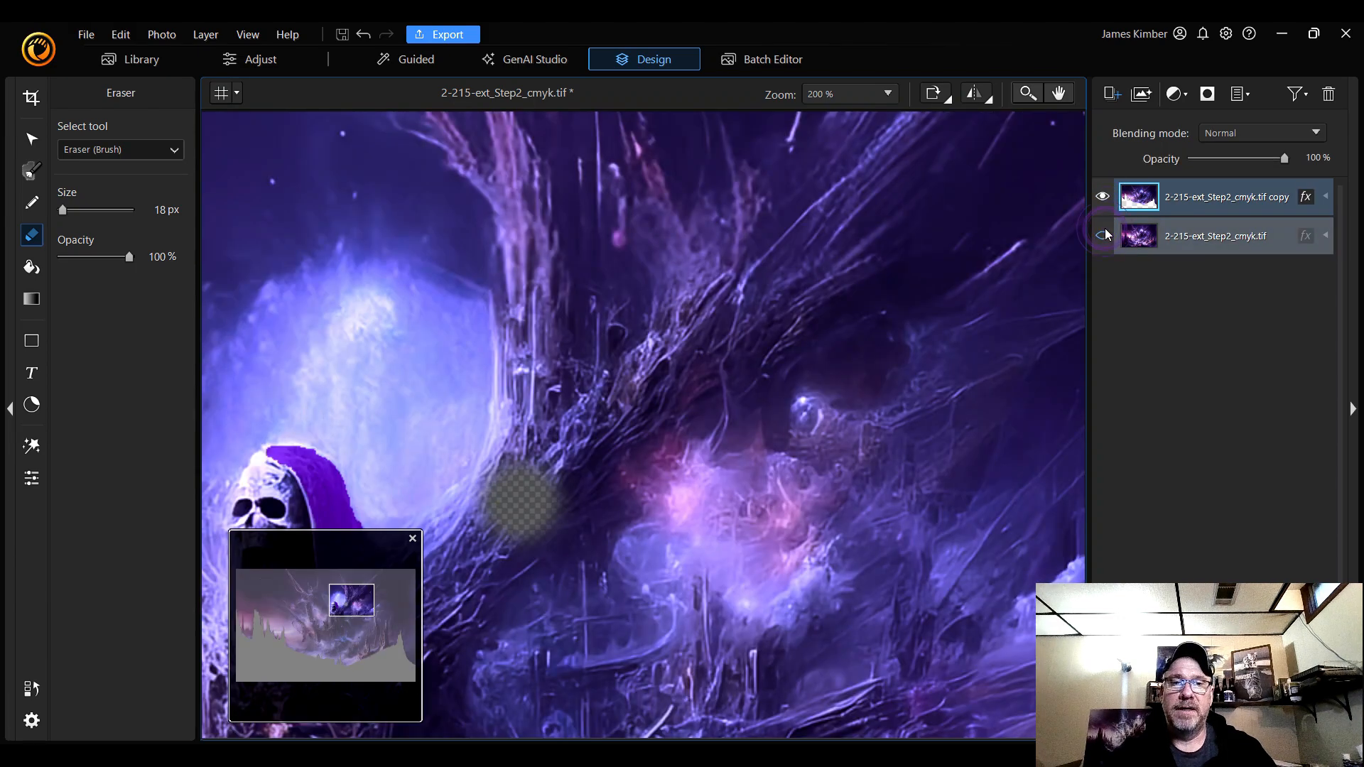
pyautogui.click(1103, 236)
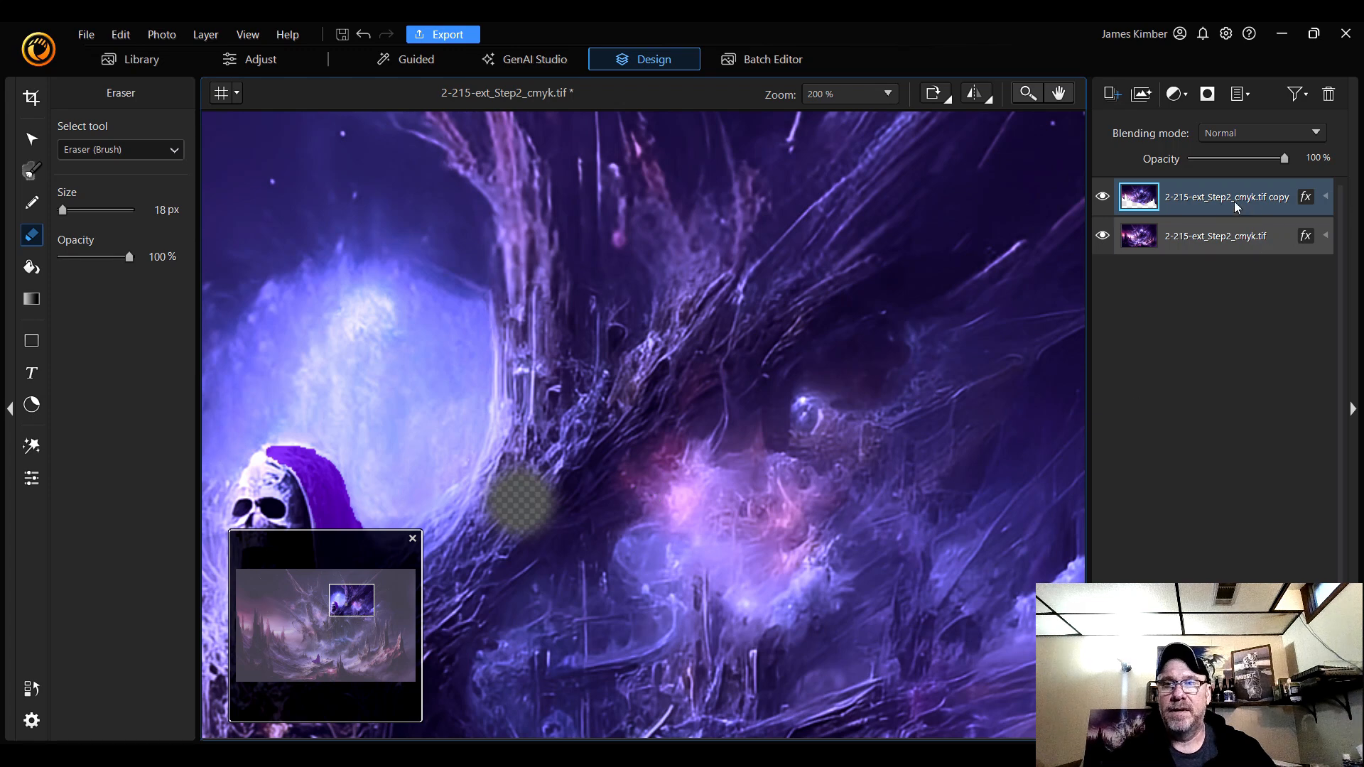
# - Duplicate the original 2-215-ext_Step2_cmyk.tif layer
pyautogui.click(1227, 243)
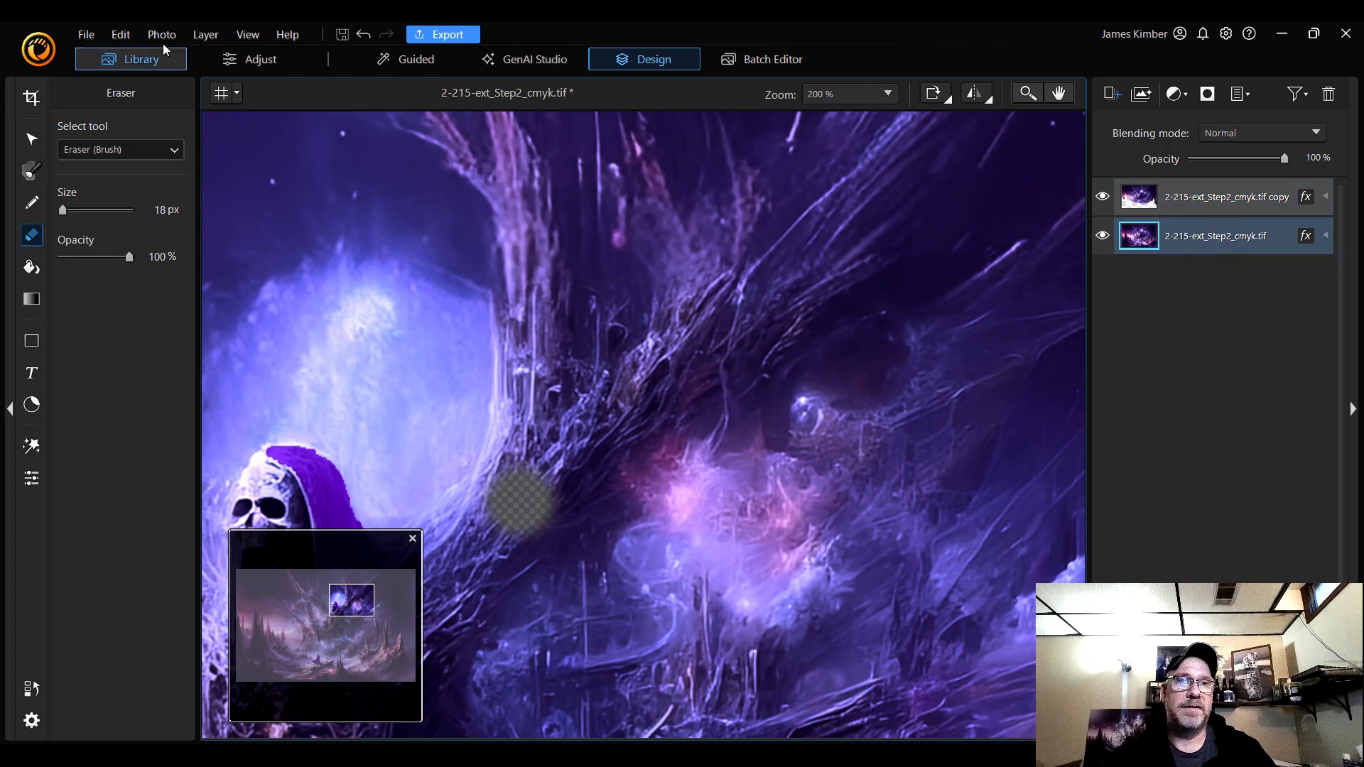
pyautogui.click(214, 39)
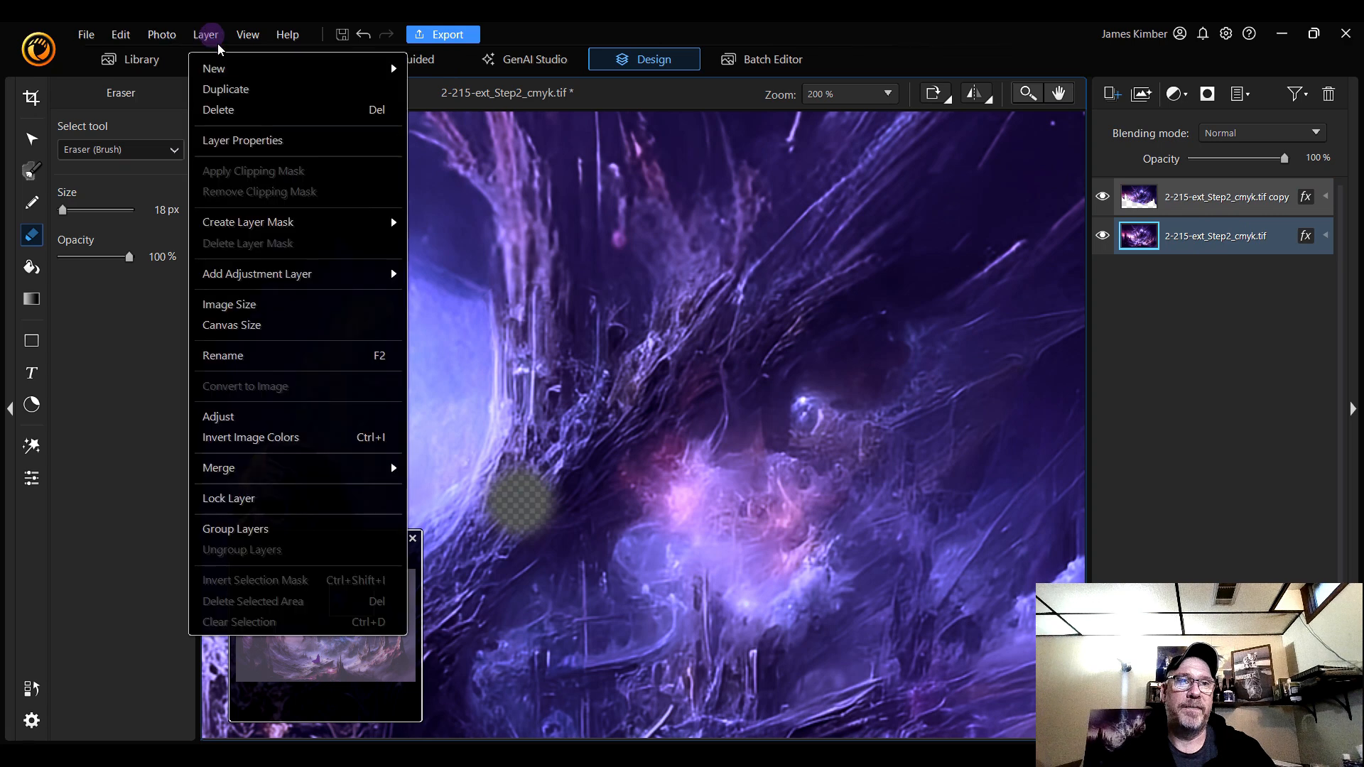
pyautogui.click(250, 90)
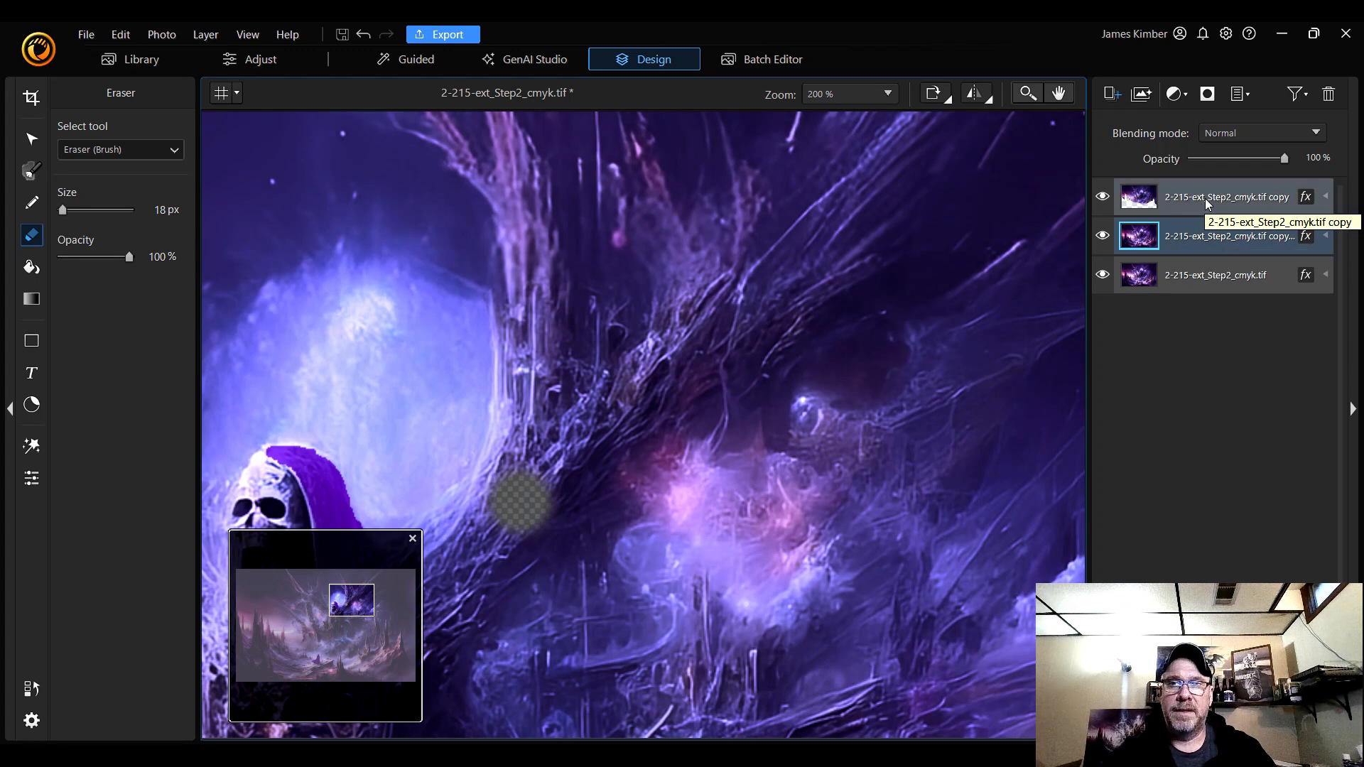
# - Select the uppermost copy layer and toggle its visibility repeatedly to compare the erased spot with and without it
pyautogui.click(1158, 203)
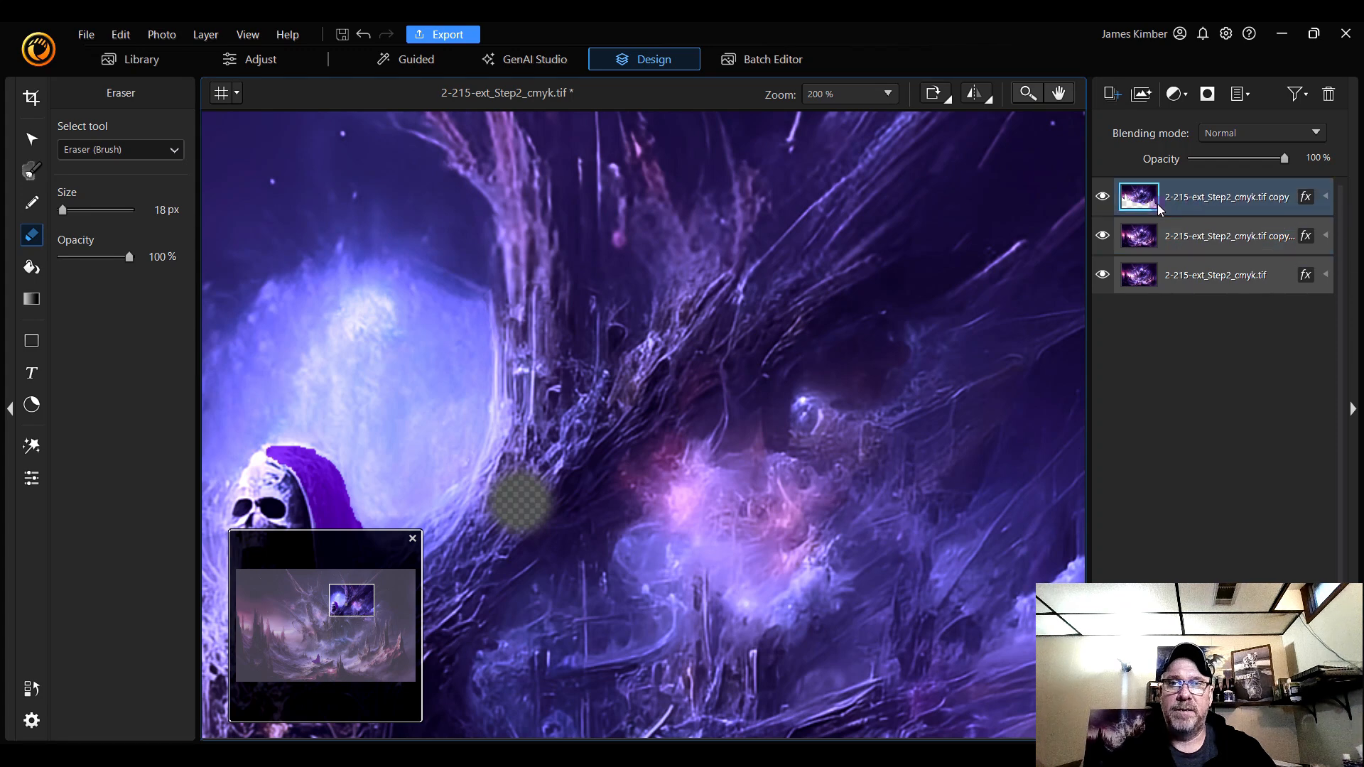
pyautogui.click(1103, 198)
pyautogui.click(1102, 198)
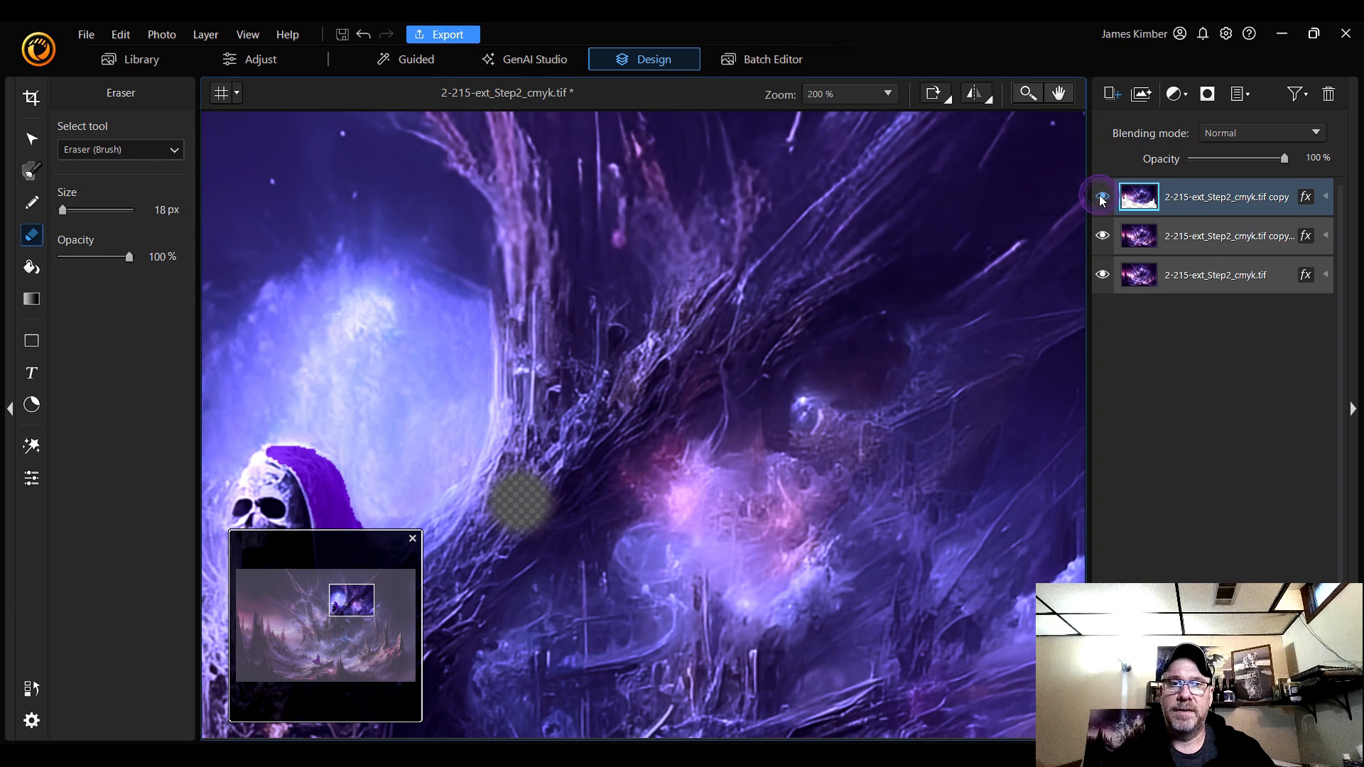
pyautogui.click(1102, 199)
pyautogui.click(1103, 199)
pyautogui.click(1103, 199)
pyautogui.click(1103, 199)
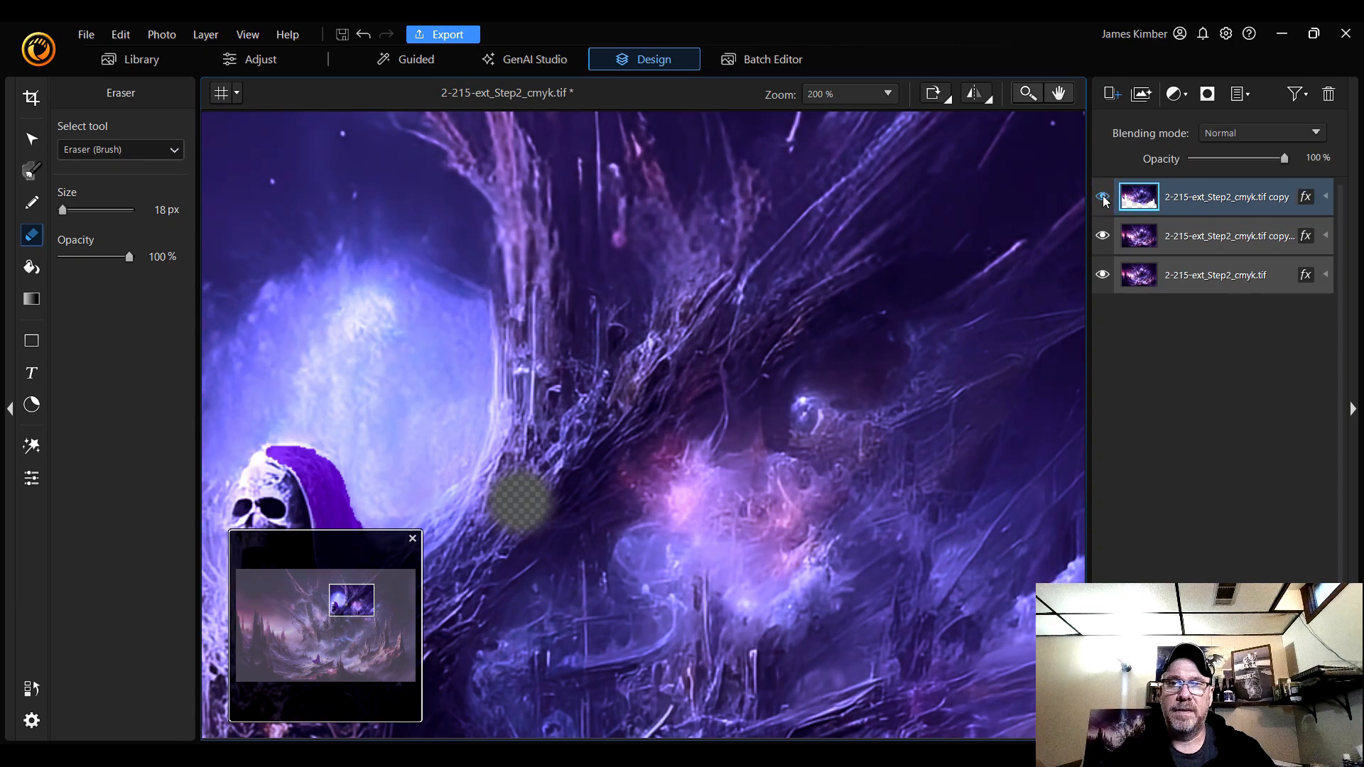
# - Hide the new duplicate and the original layer, and show both again to check what lies behind the erased spot
pyautogui.click(1104, 236)
pyautogui.click(1103, 275)
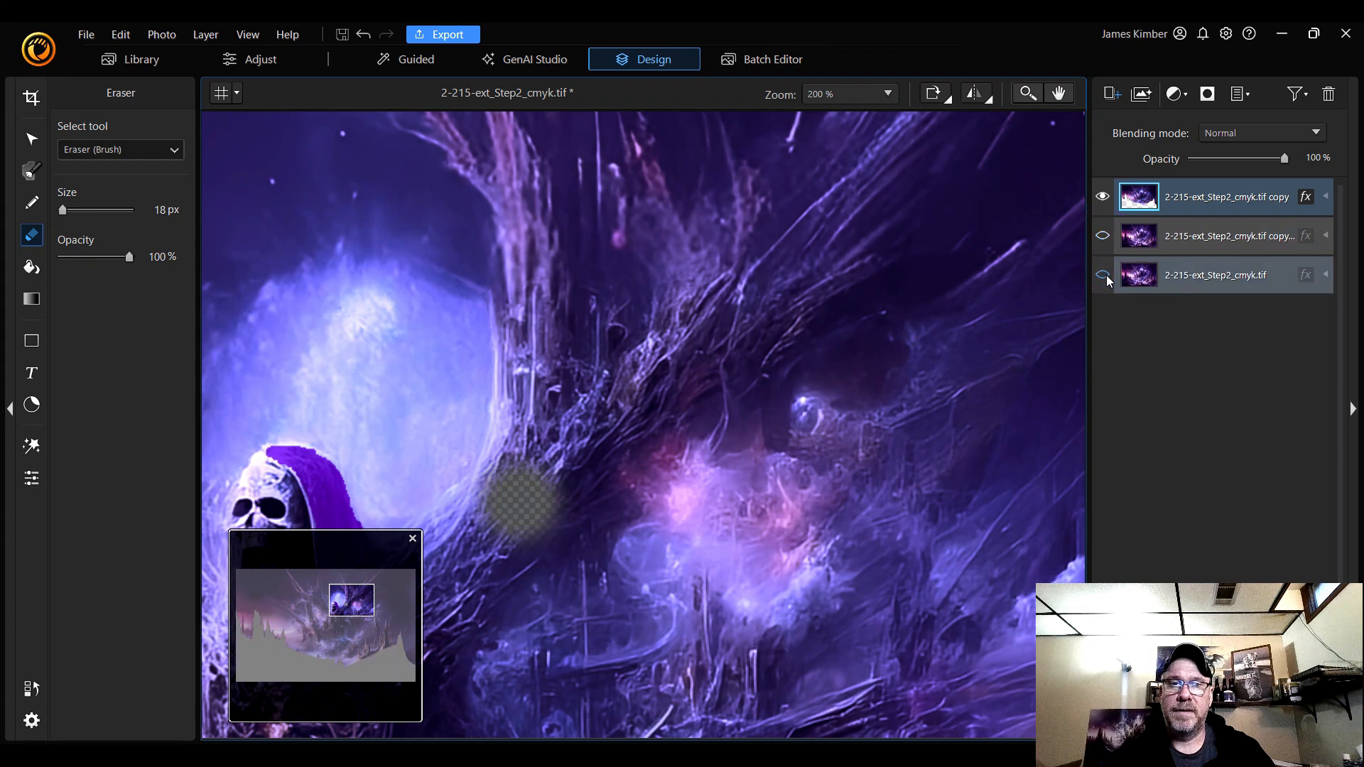
pyautogui.click(1103, 277)
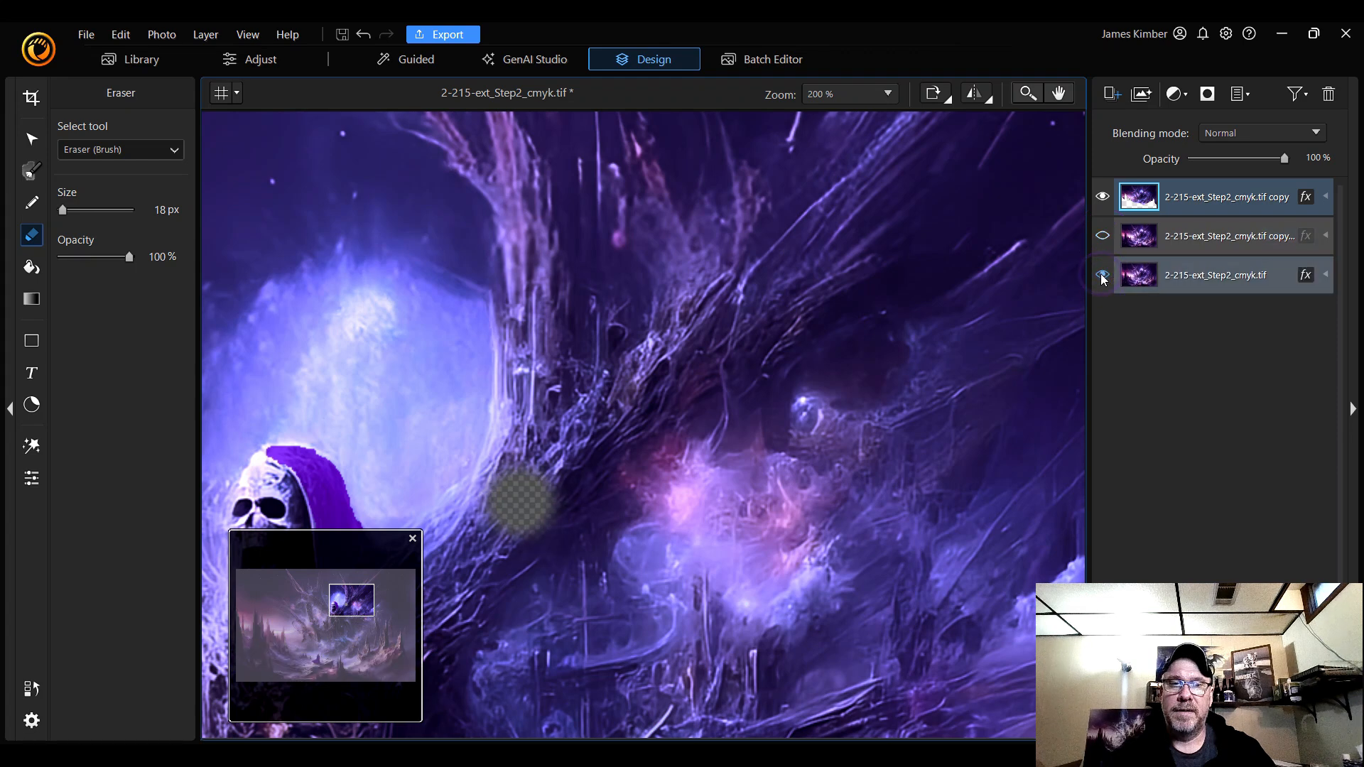
pyautogui.click(1103, 237)
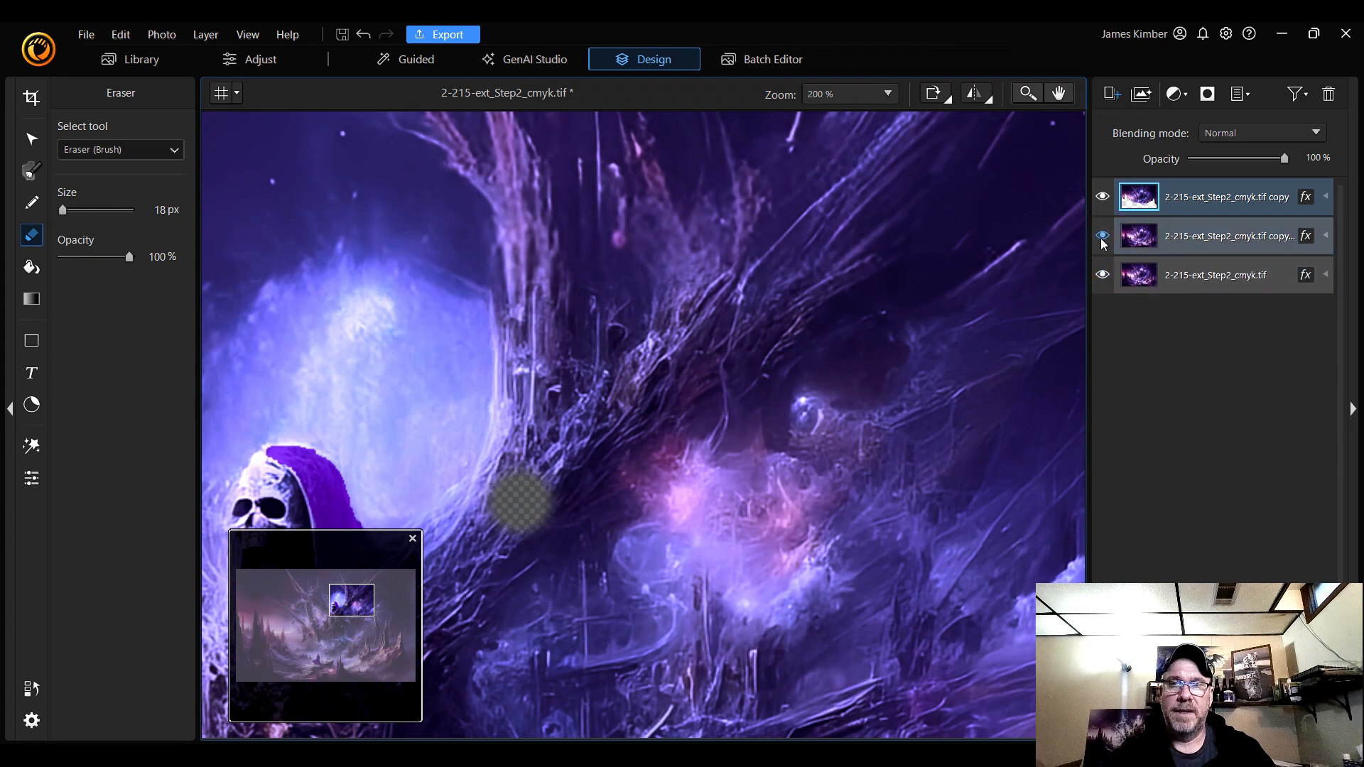
# - Hide the uppermost copy layer so only the two layers beneath it are shown
pyautogui.click(1103, 197)
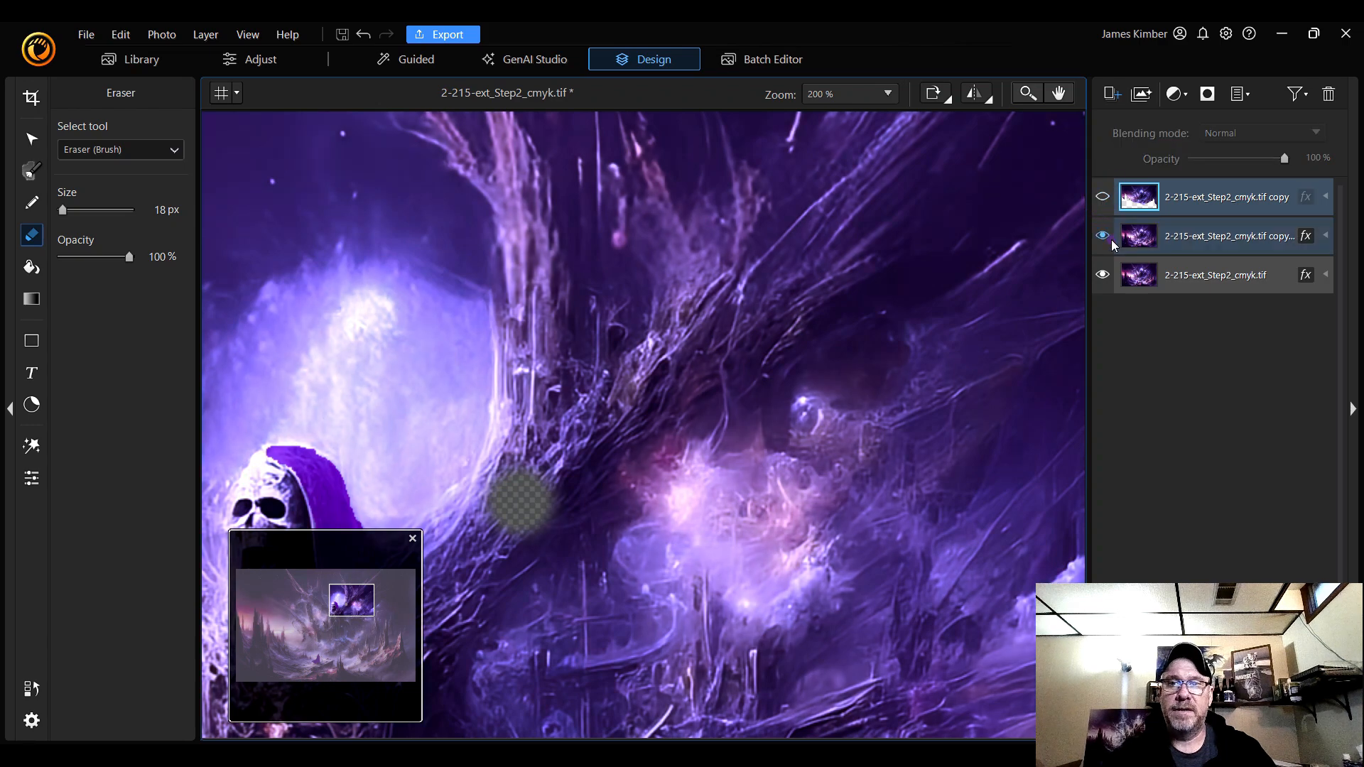
pyautogui.click(1103, 200)
# - Delete the duplicate layer 2-215-ext_Step2_cmyk.tif copy 2
pyautogui.rightClick(1214, 236)
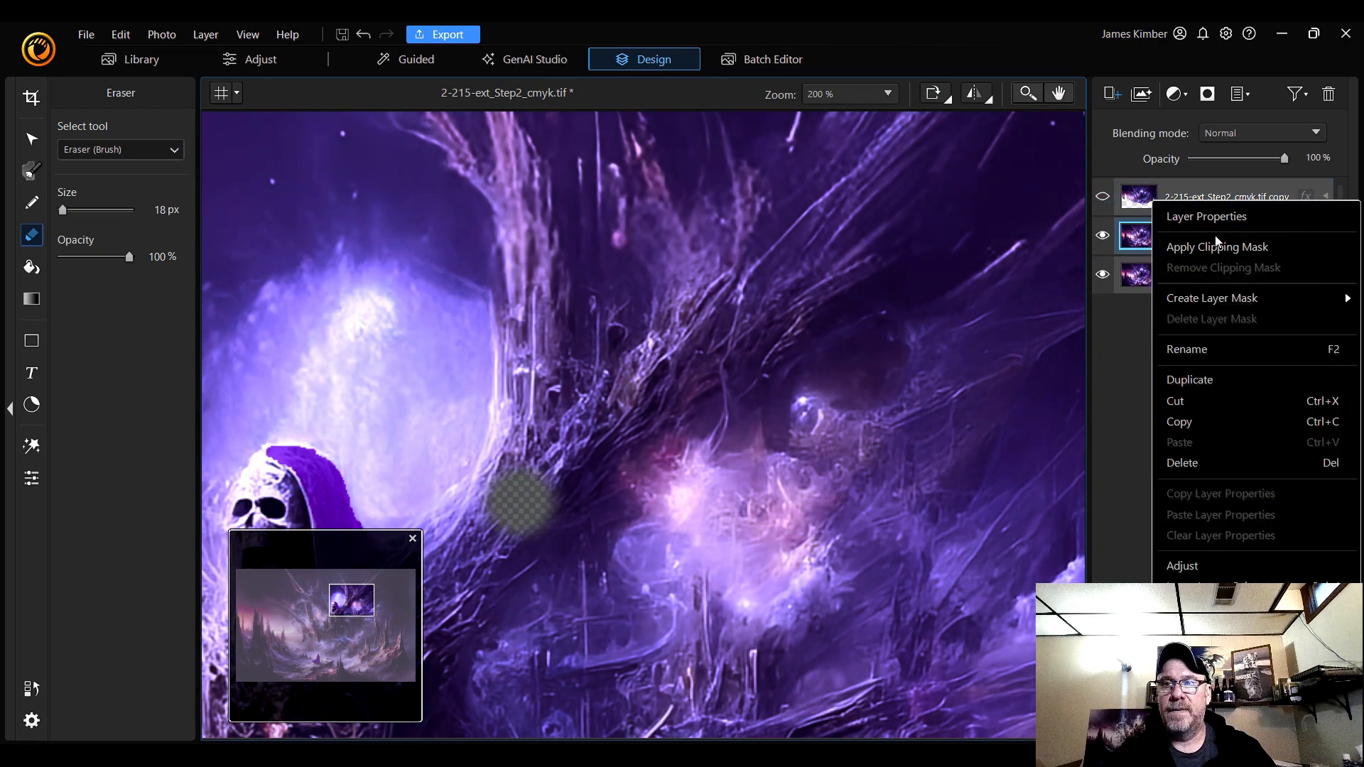
pyautogui.click(1260, 463)
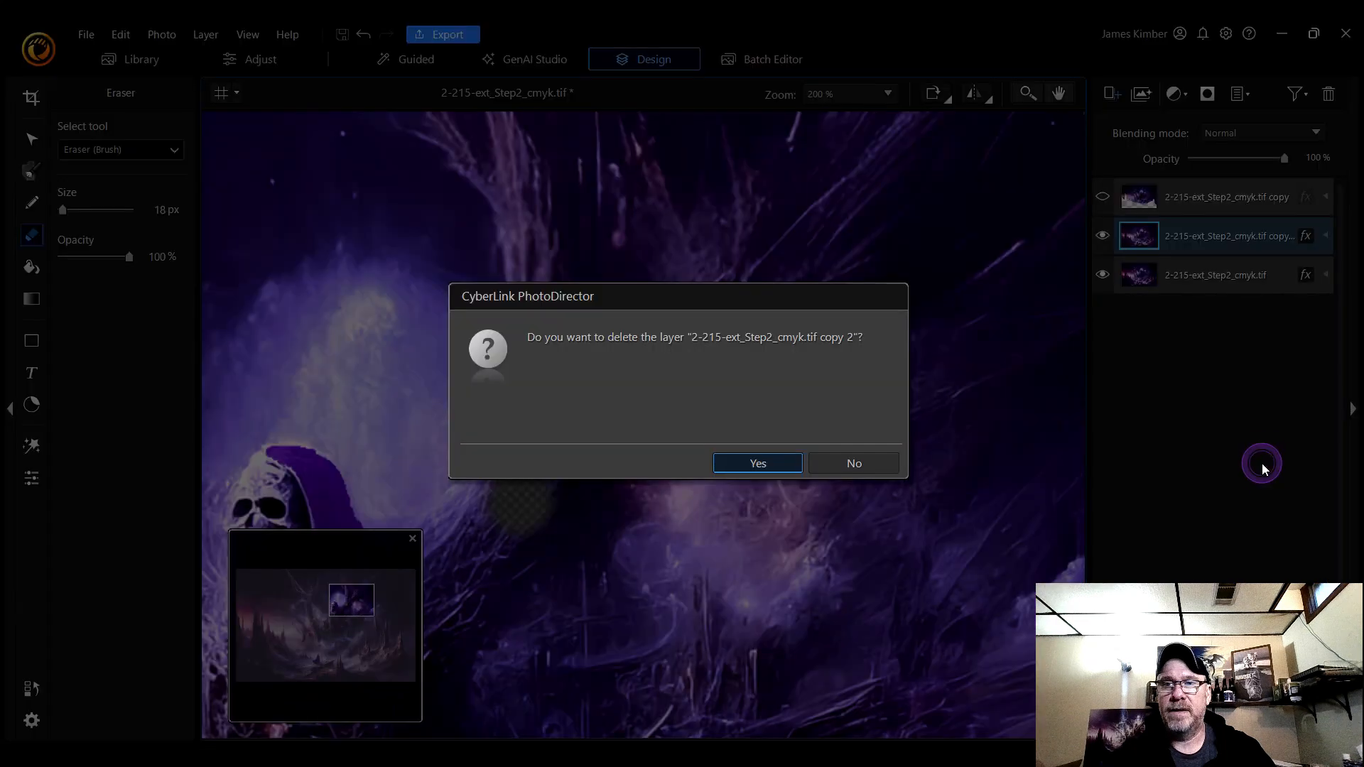
pyautogui.click(770, 469)
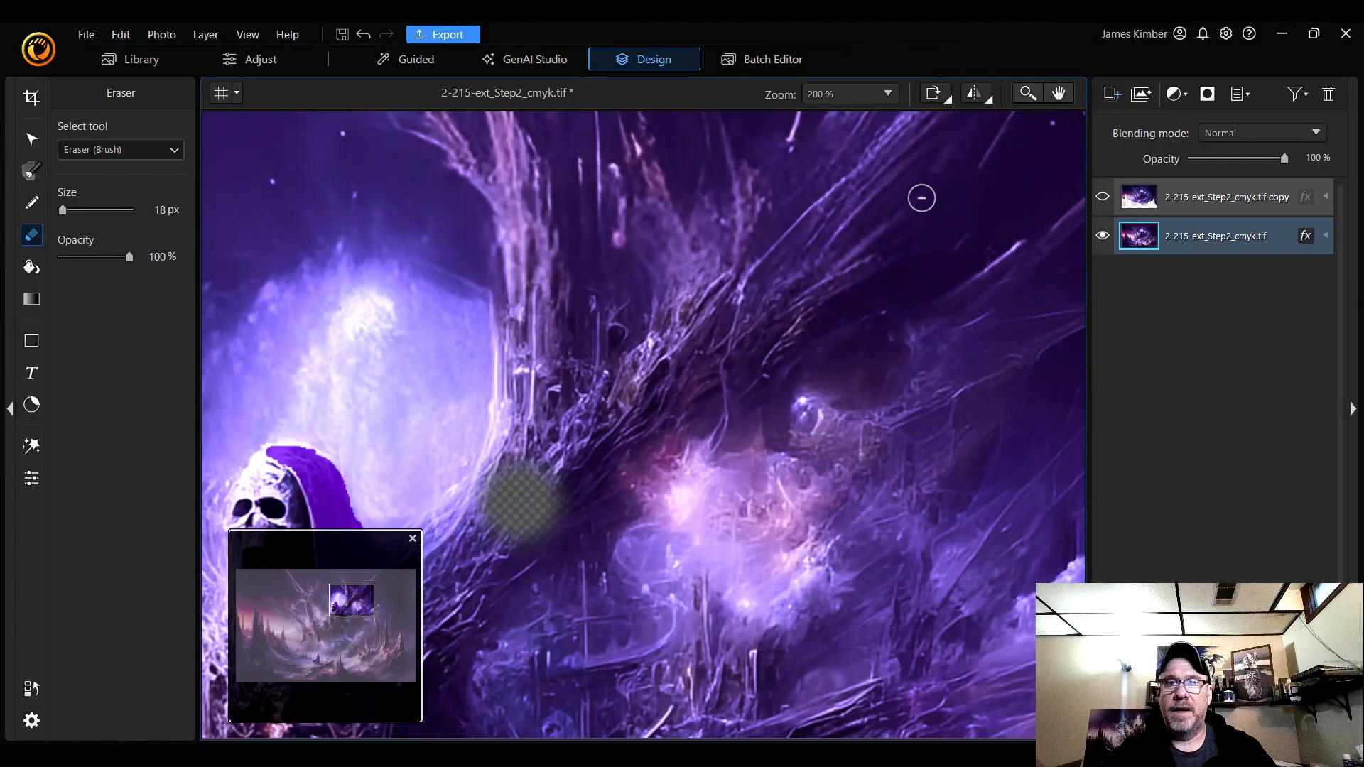
pyautogui.click(209, 35)
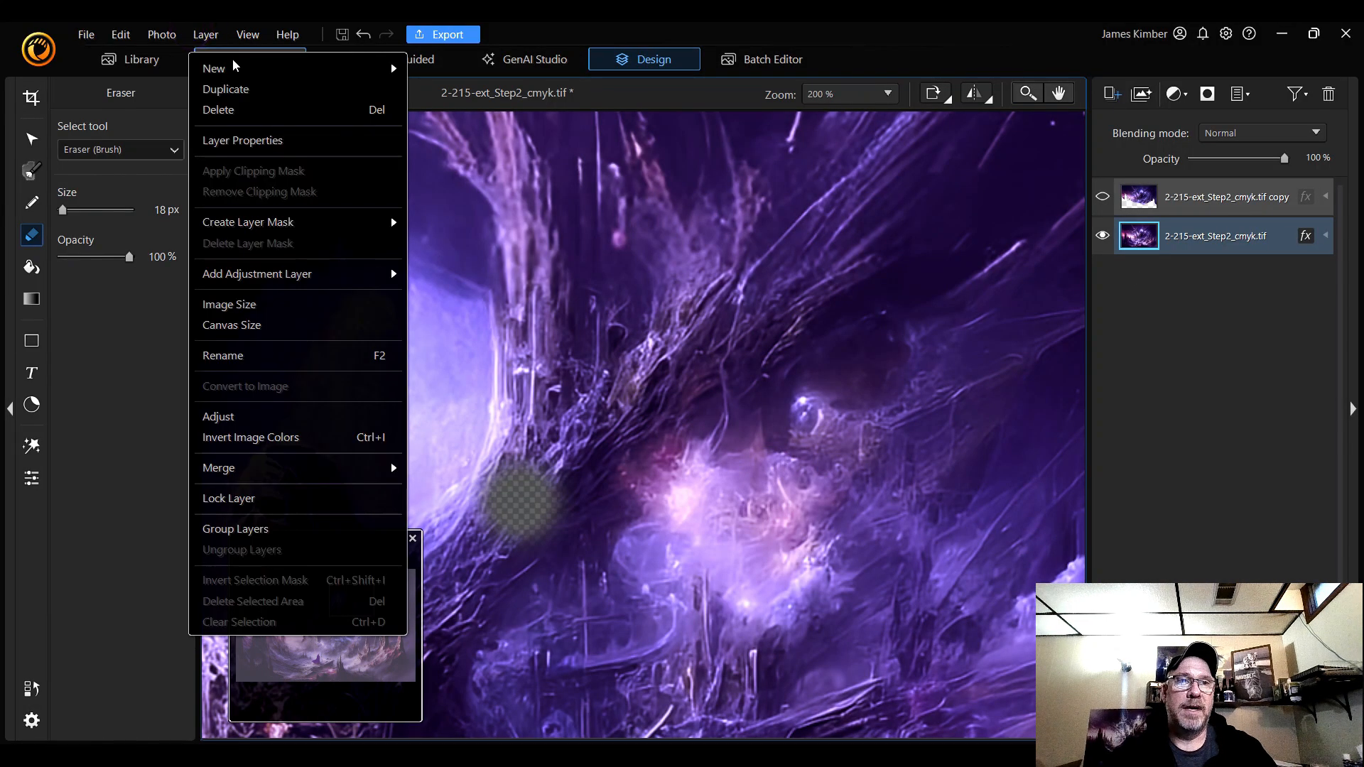
pyautogui.moveTo(312, 72)
pyautogui.moveTo(589, 138)
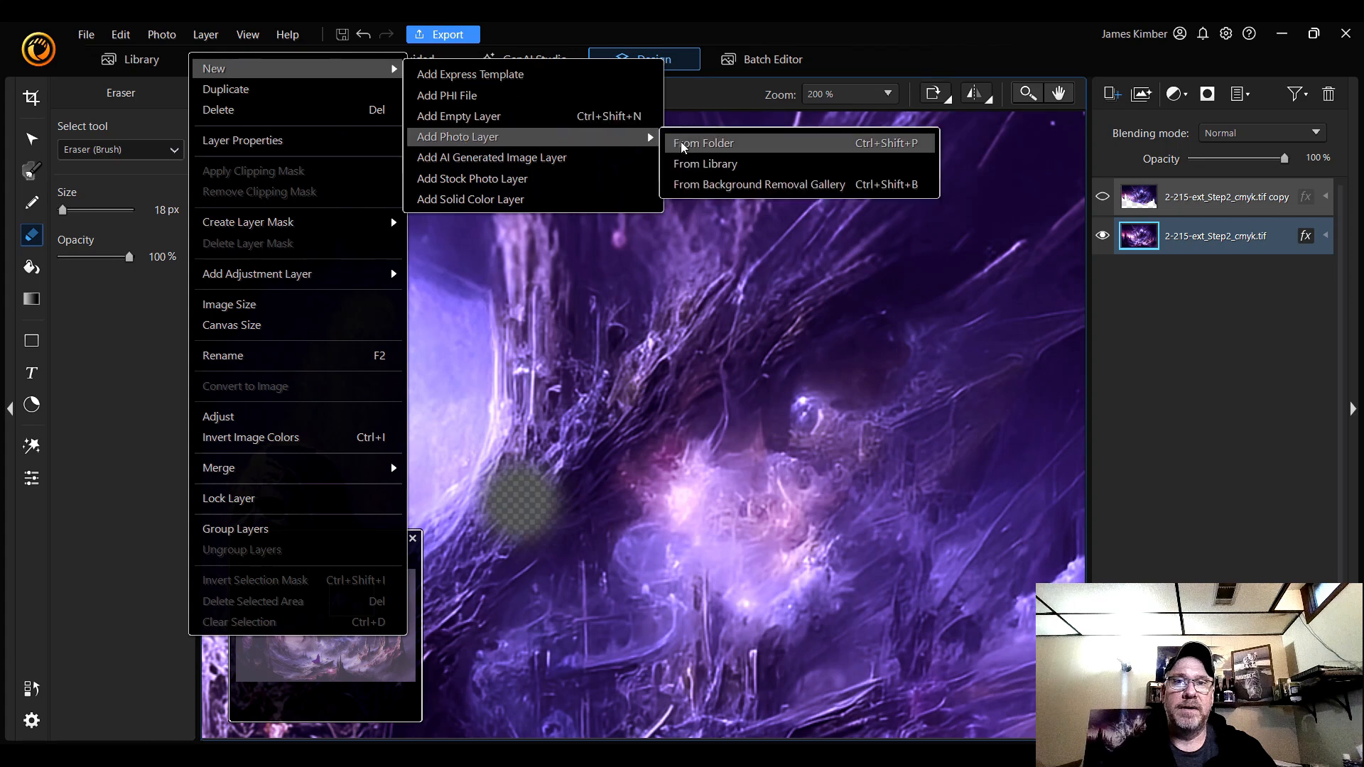
pyautogui.click(718, 165)
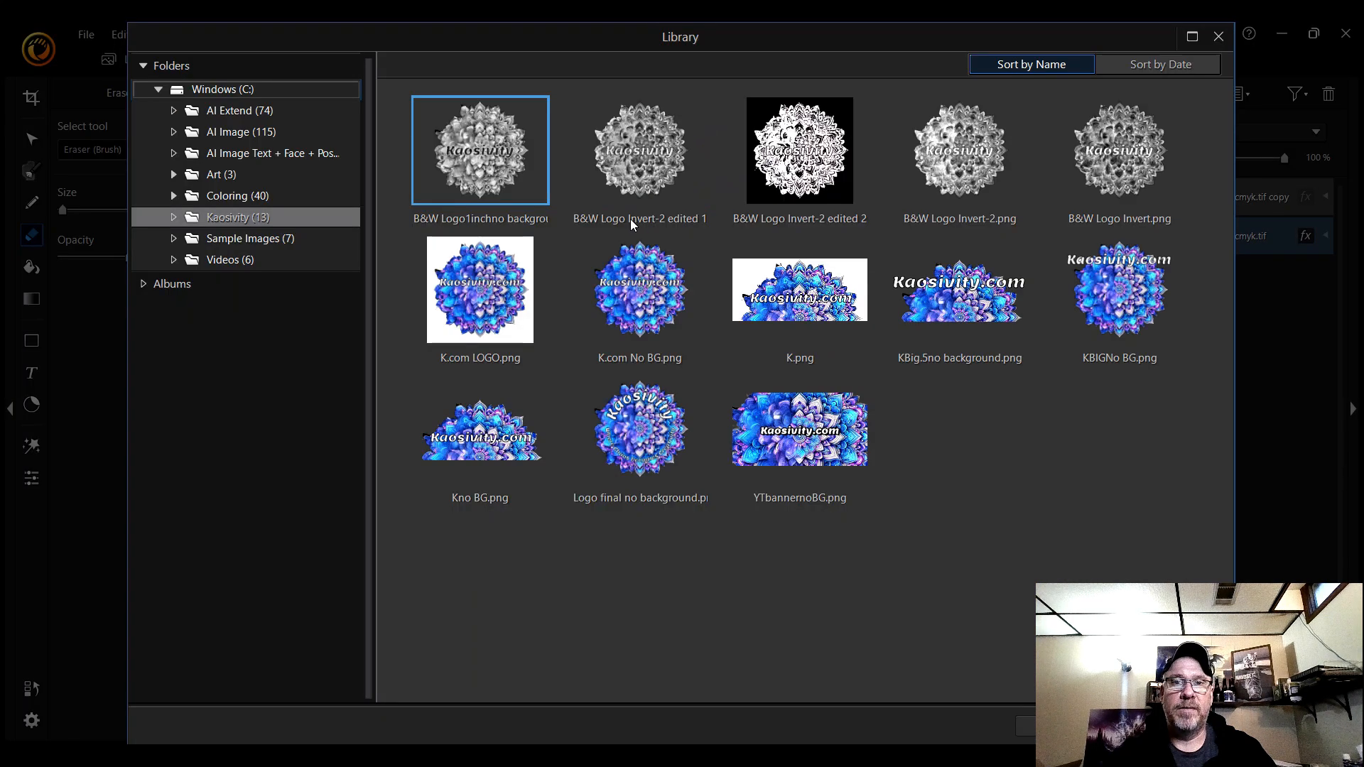
pyautogui.click(1219, 37)
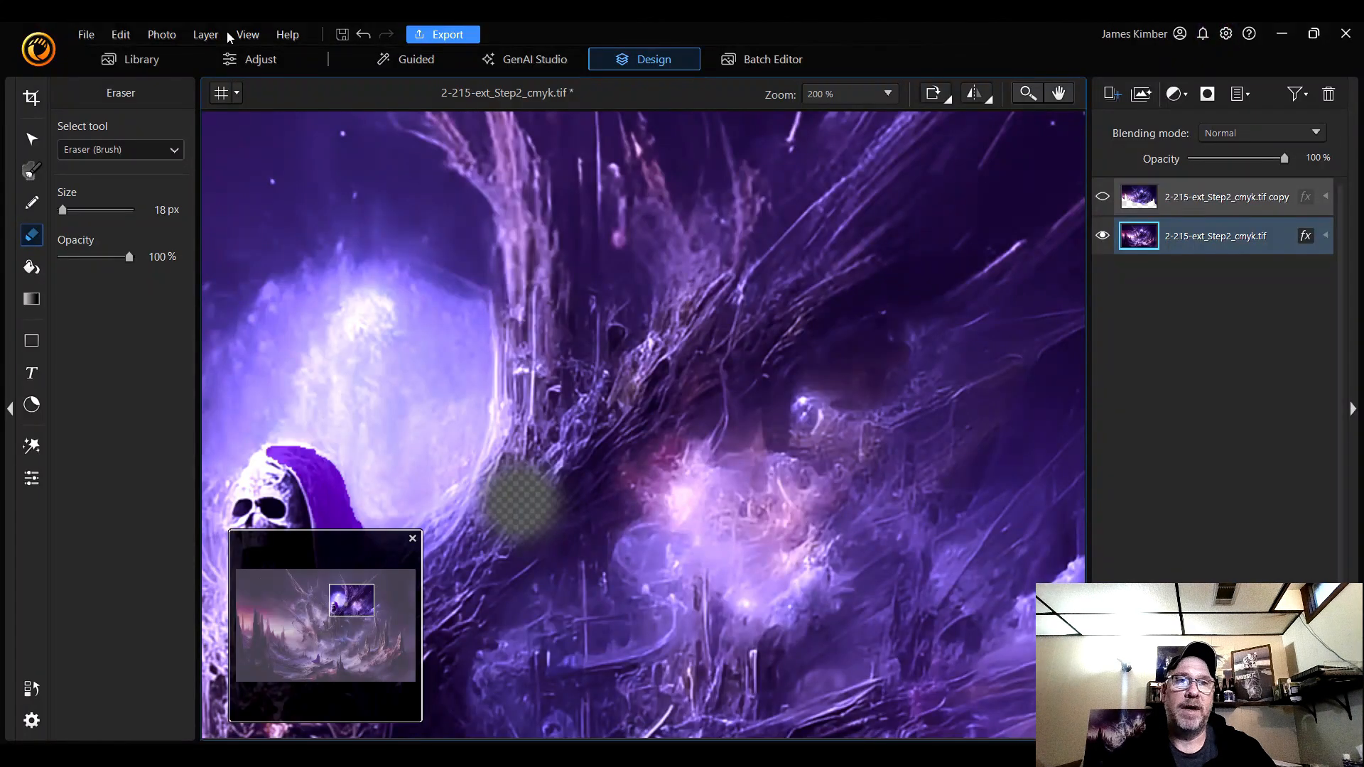
# - Add the image 2-215-ext_Step2_cmyk from the In the works folder as a new photo layer
pyautogui.click(205, 34)
pyautogui.moveTo(237, 65)
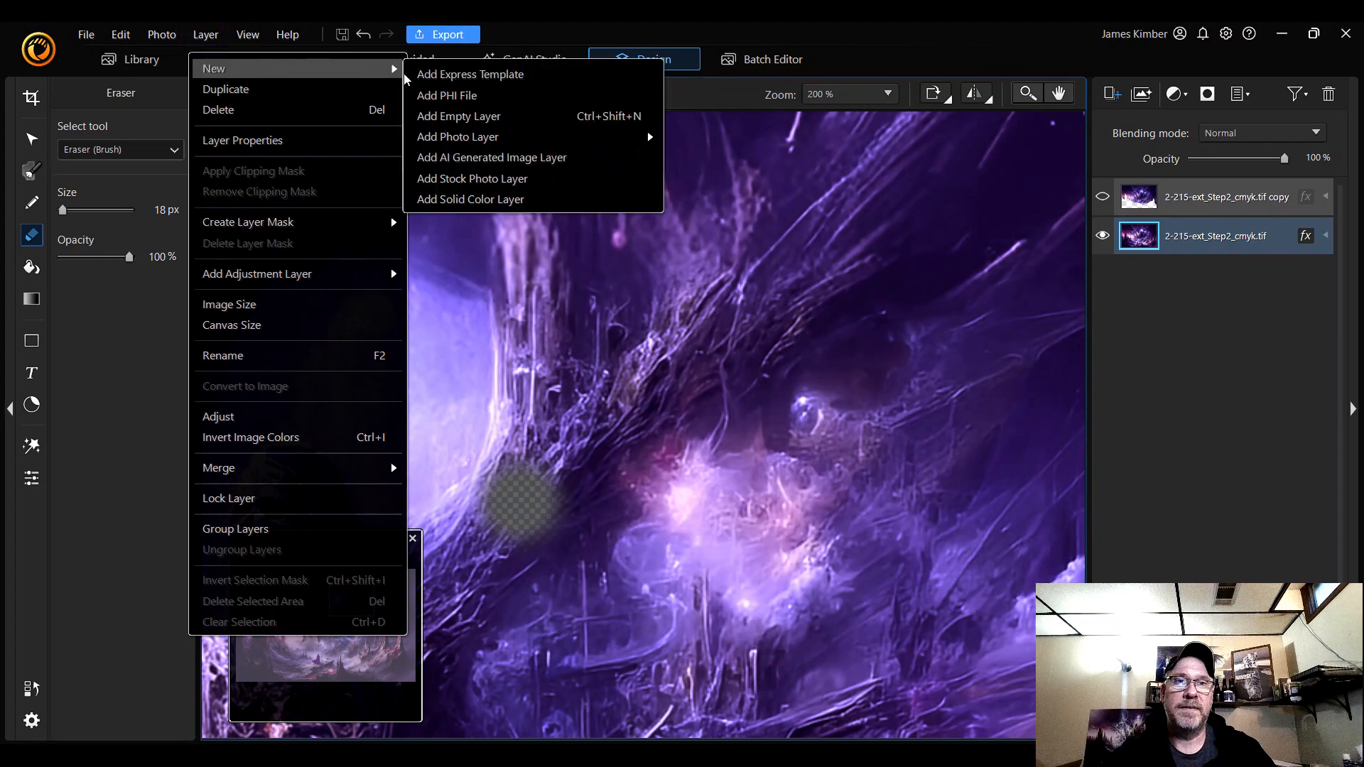
pyautogui.moveTo(558, 137)
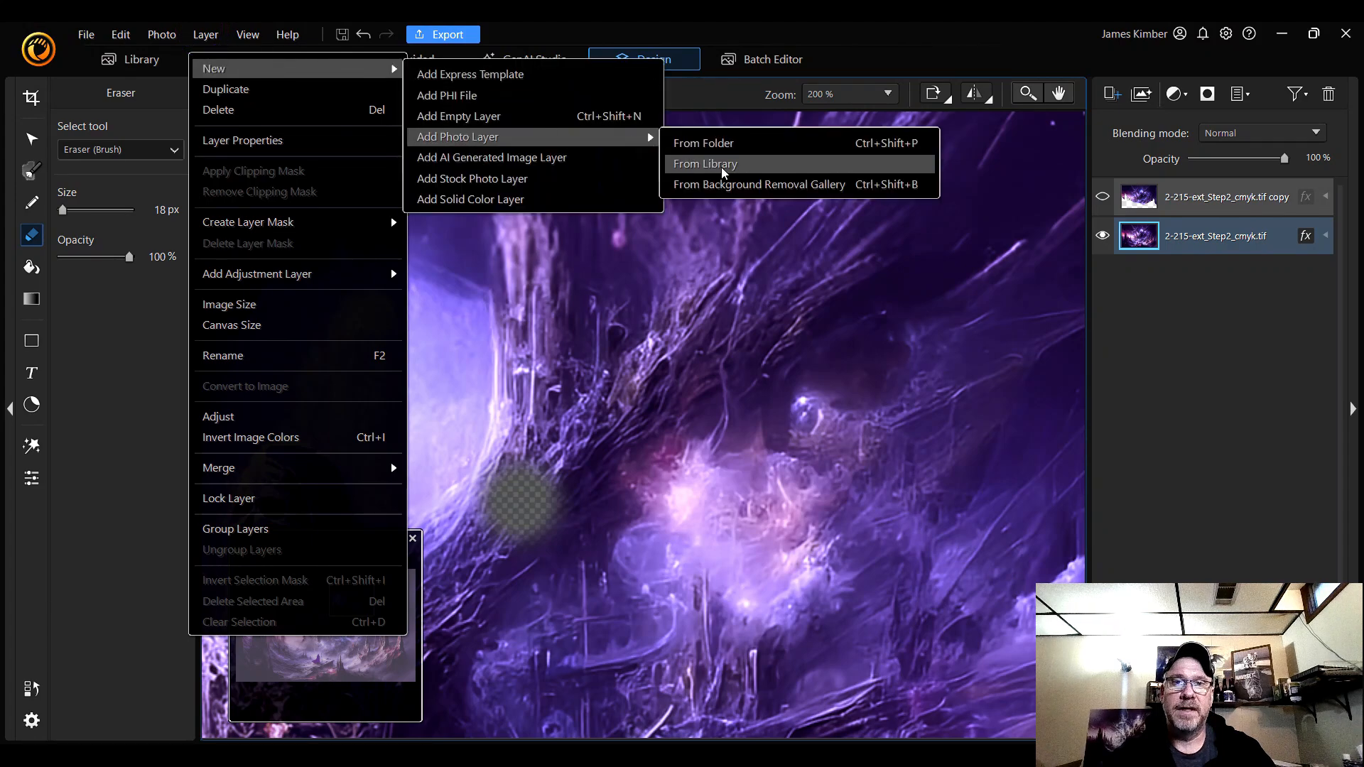
pyautogui.click(747, 152)
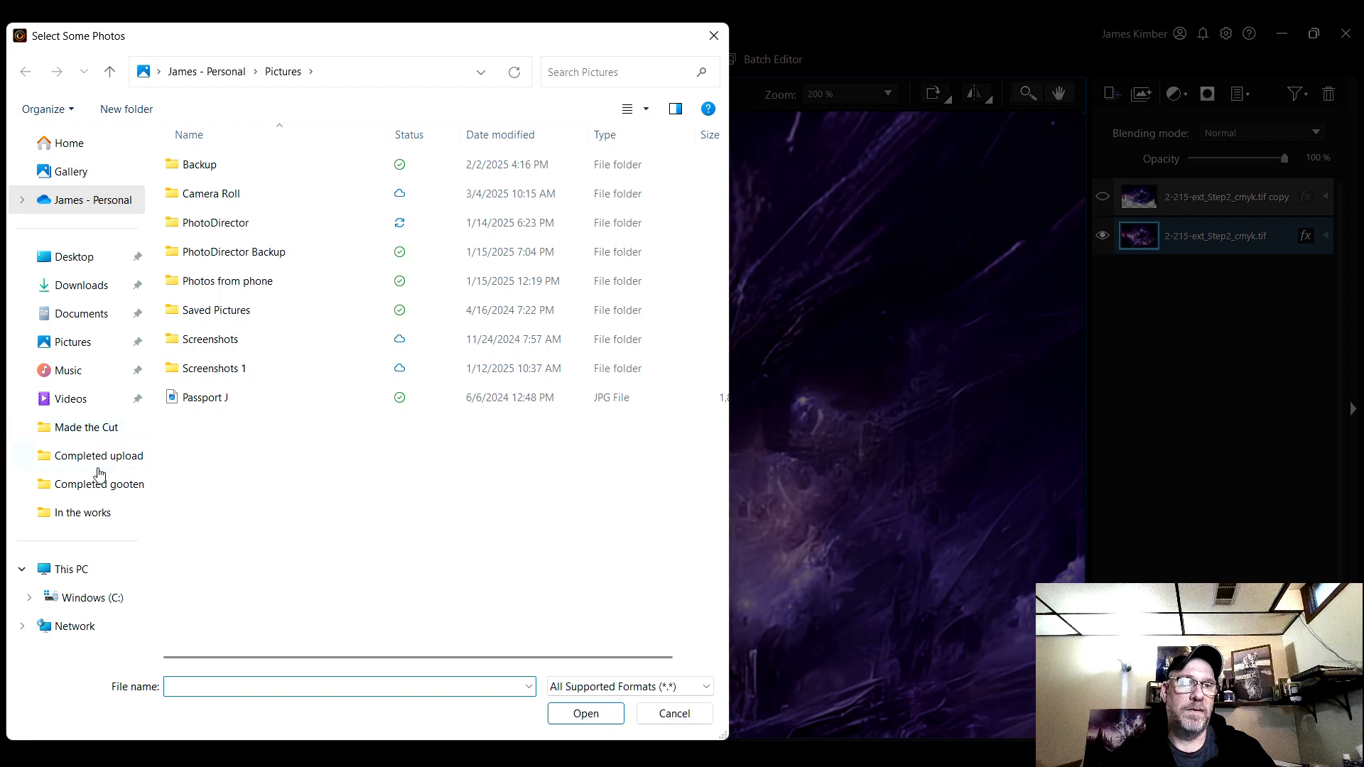
pyautogui.click(82, 513)
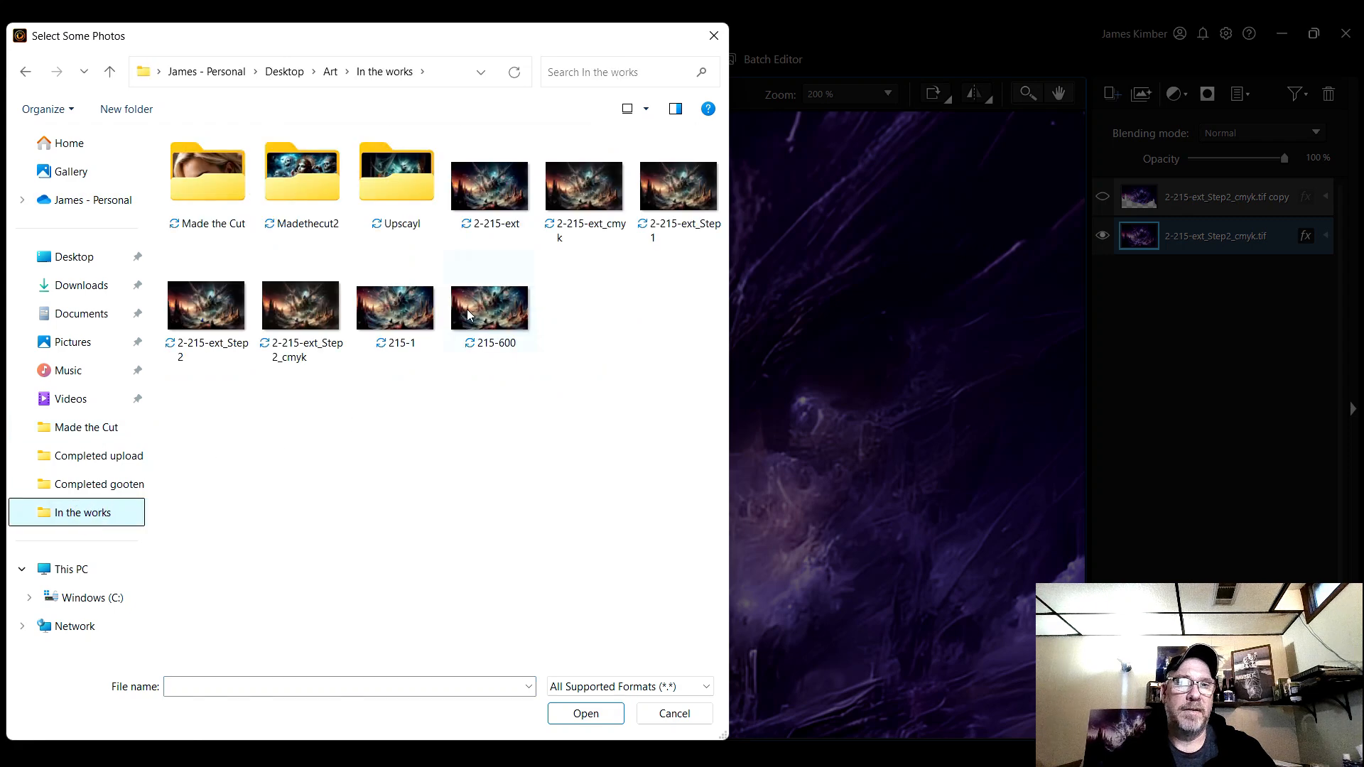
pyautogui.doubleClick(305, 323)
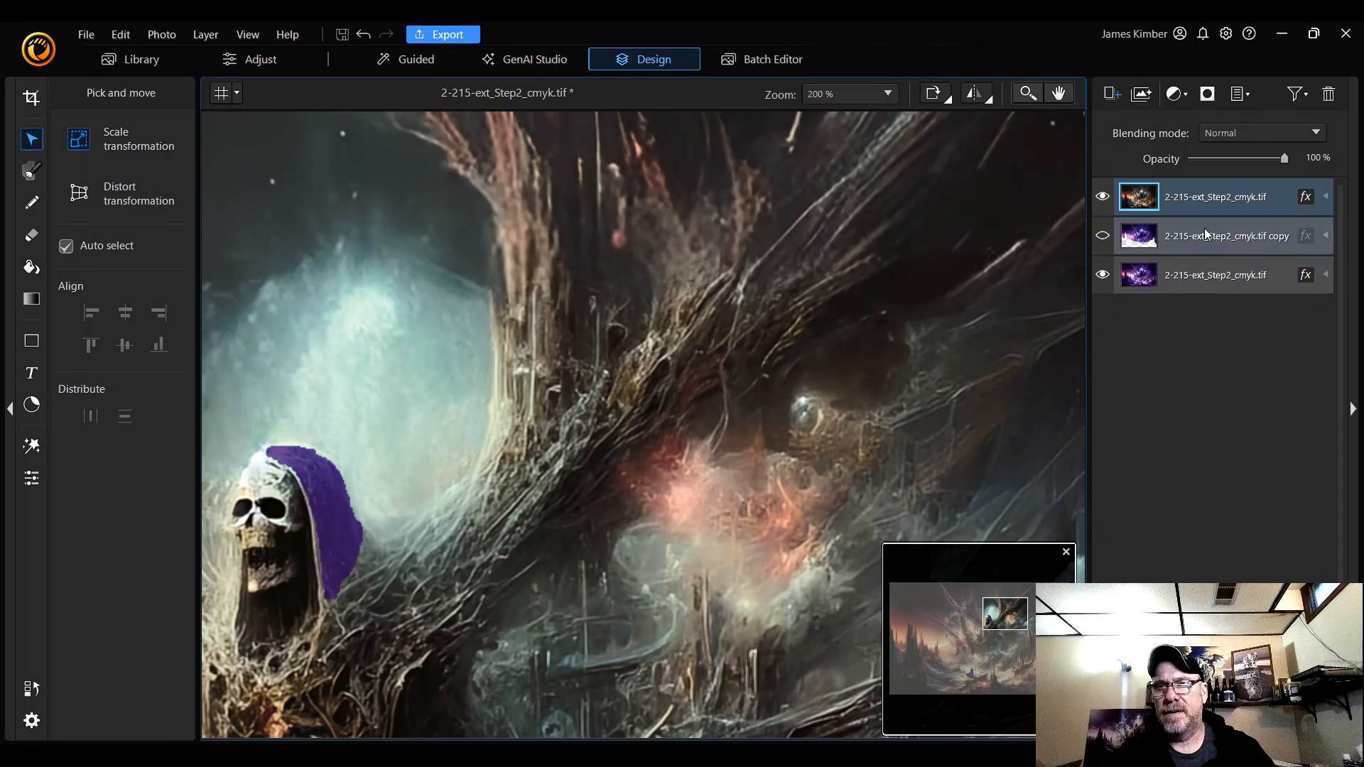
# - Show the hidden copy layer and move the newly added photo layer directly beneath it
pyautogui.click(1103, 237)
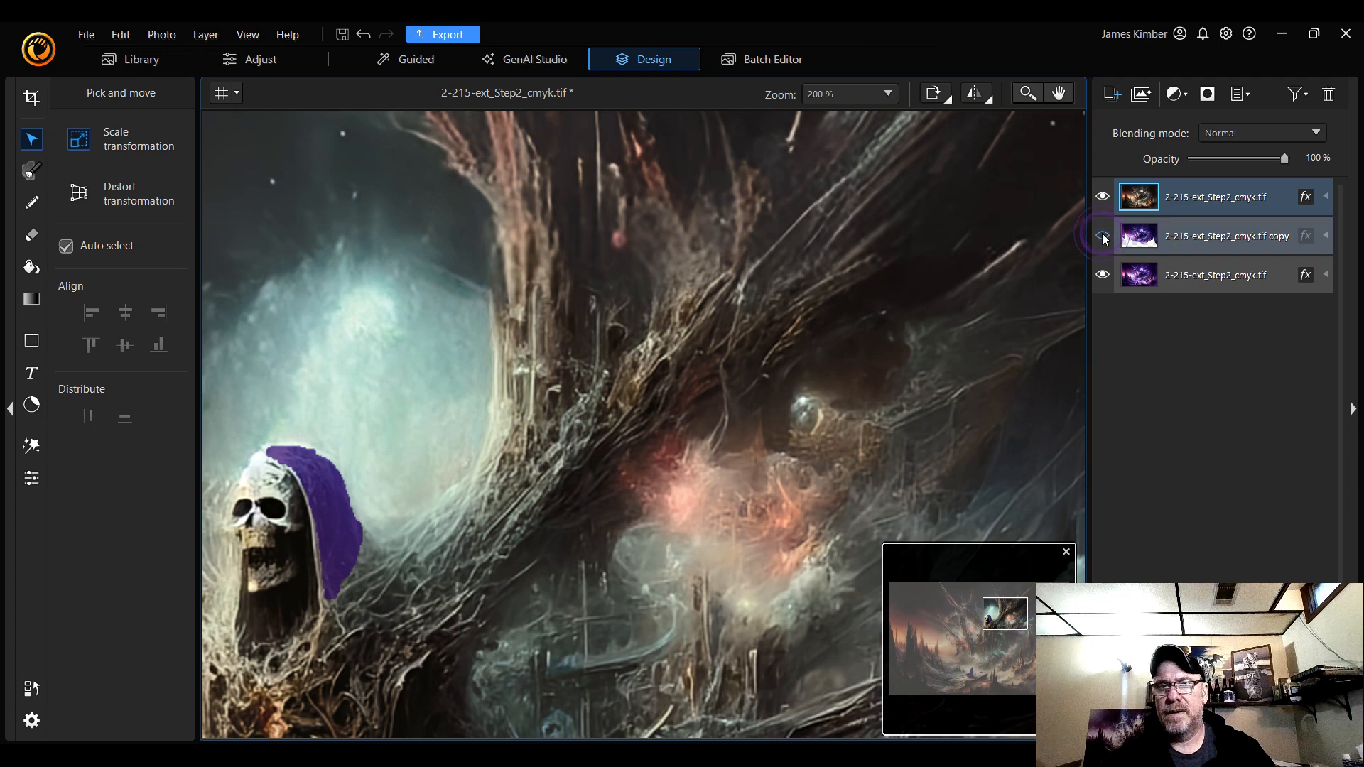
pyautogui.click(1103, 237)
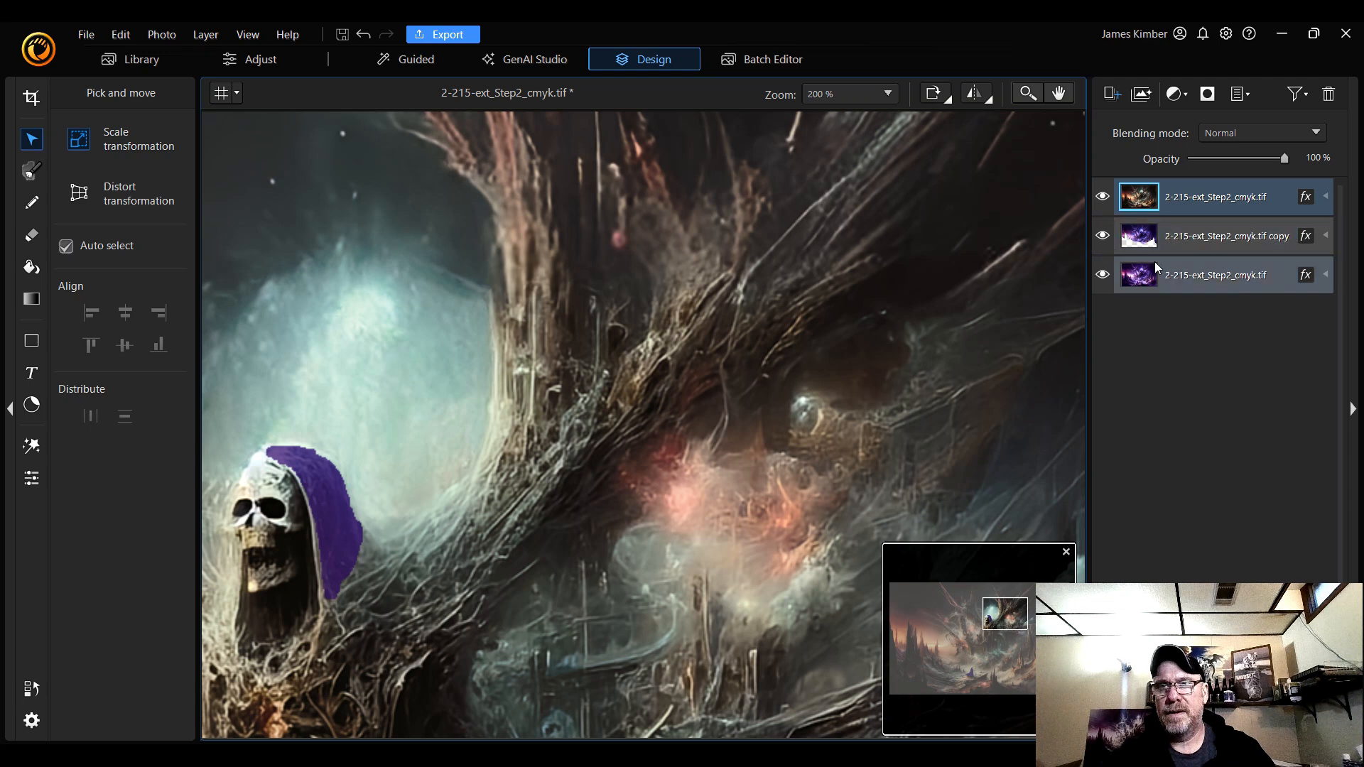
pyautogui.doubleClick(1191, 283)
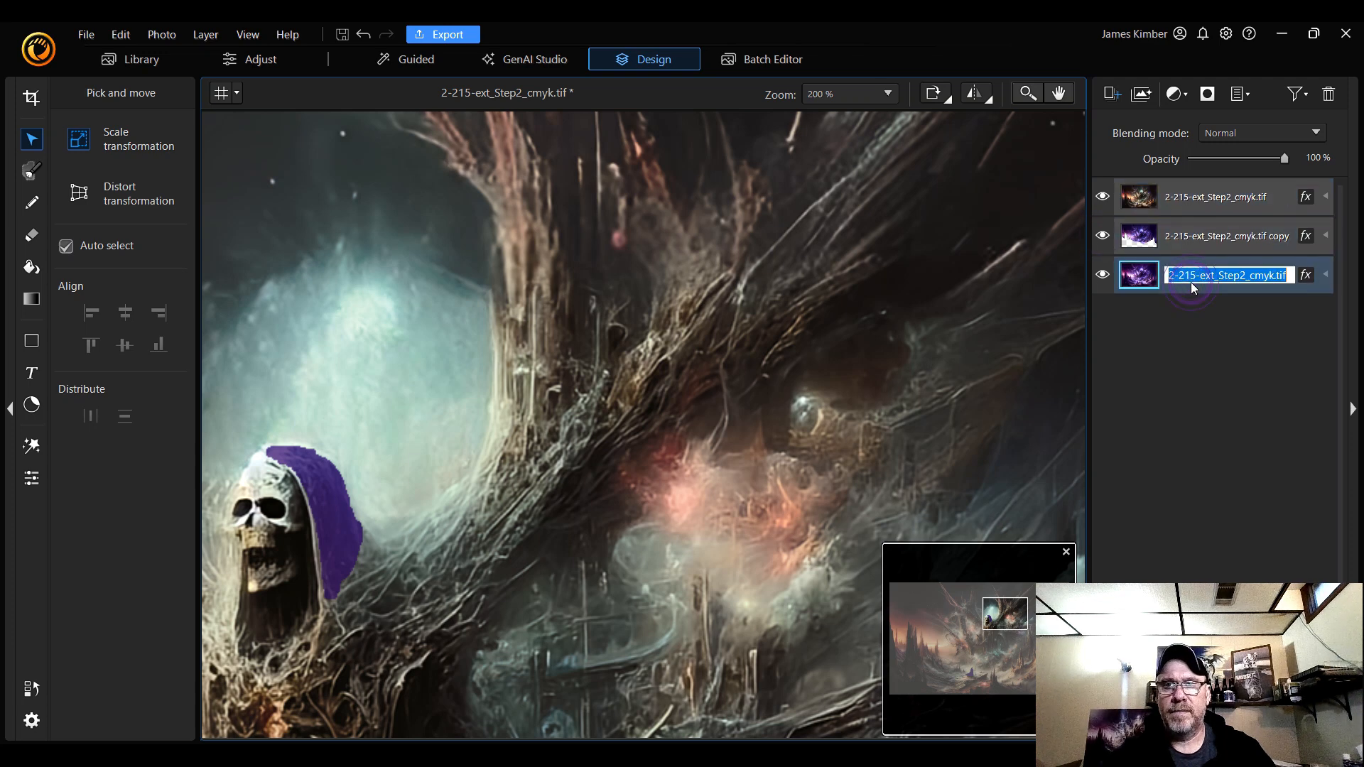
pyautogui.click(1202, 317)
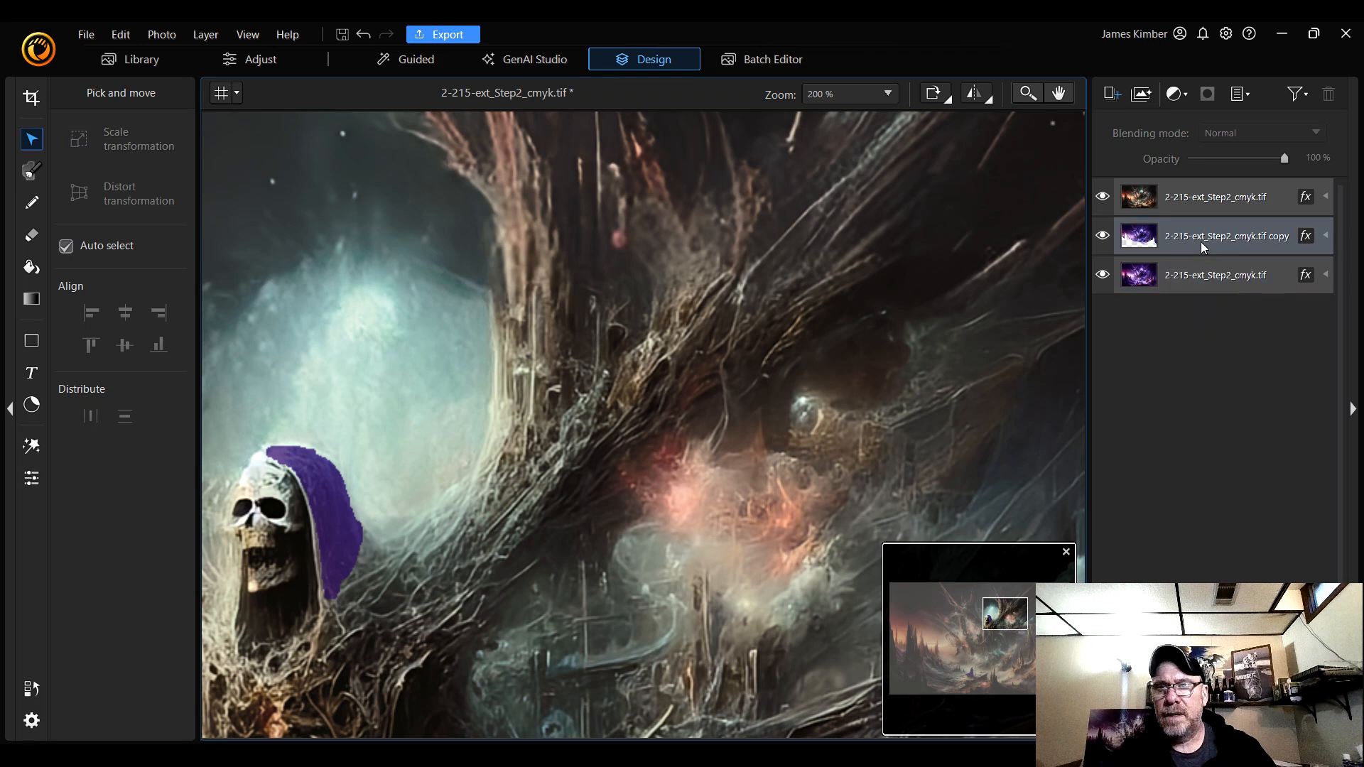
pyautogui.moveTo(1201, 201); pyautogui.dragTo(1202, 245)
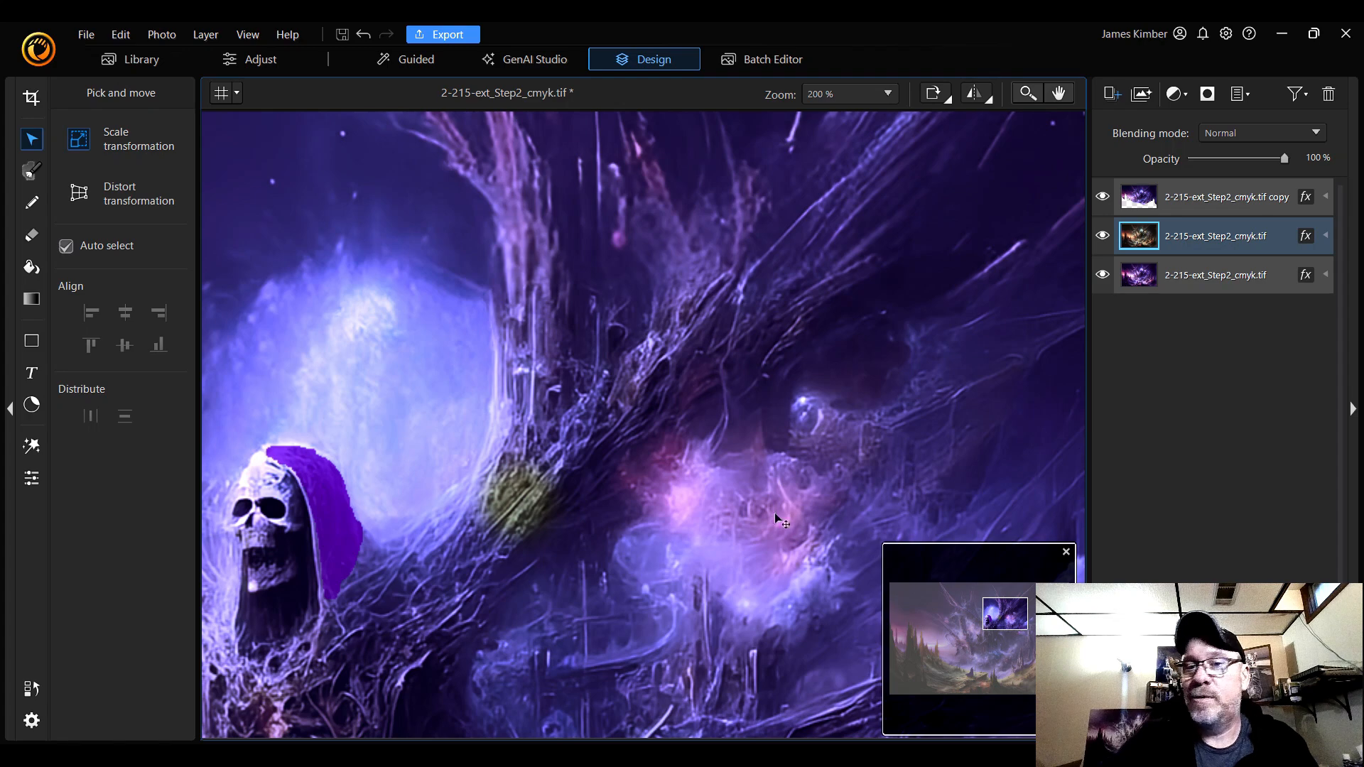
pyautogui.moveTo(1008, 610); pyautogui.dragTo(996, 628)
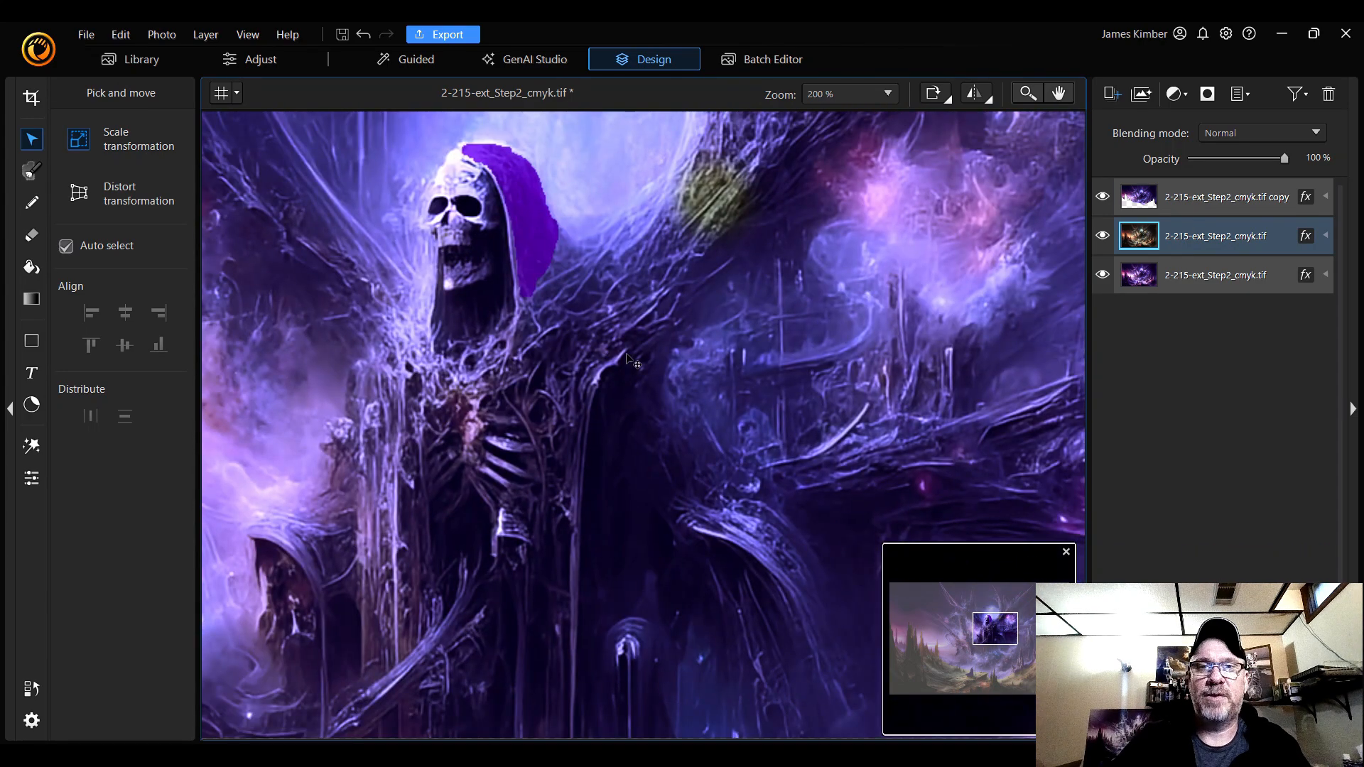
pyautogui.click(31, 478)
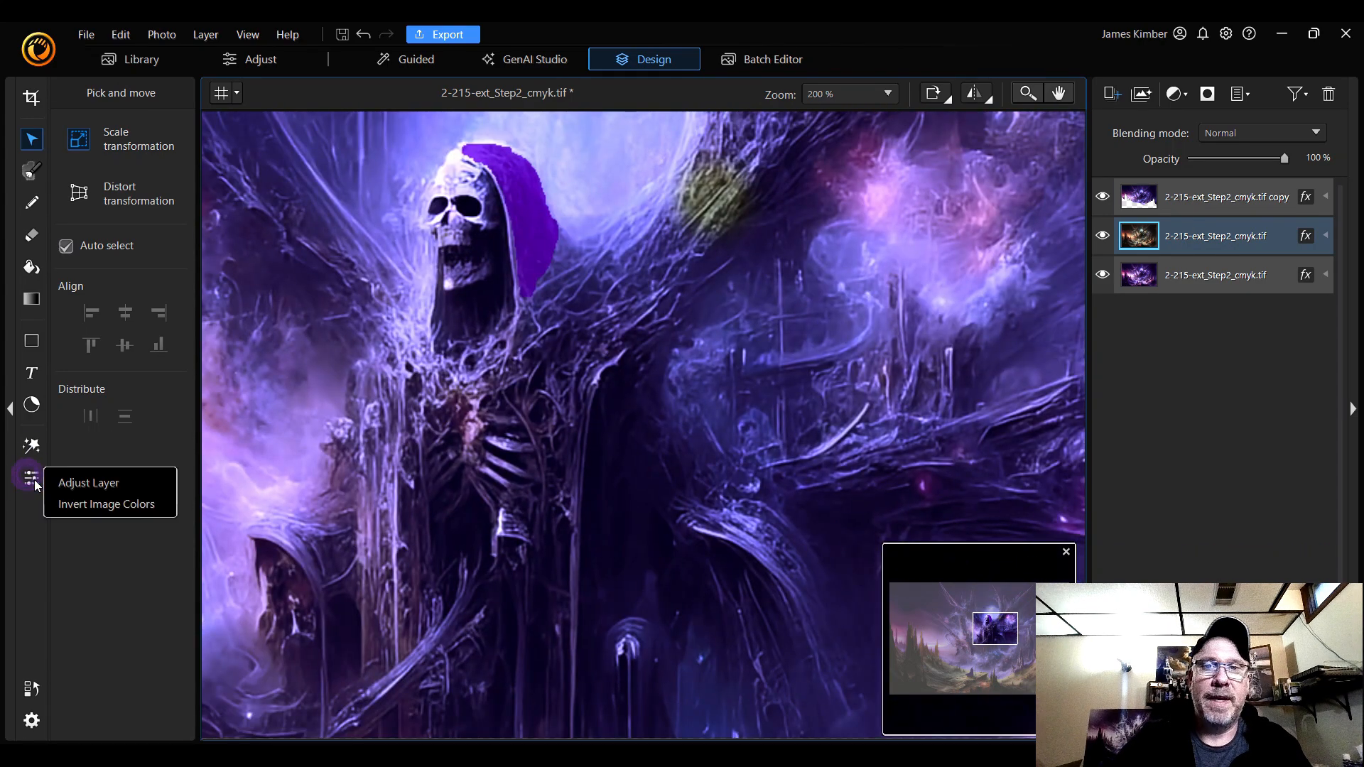
pyautogui.click(83, 482)
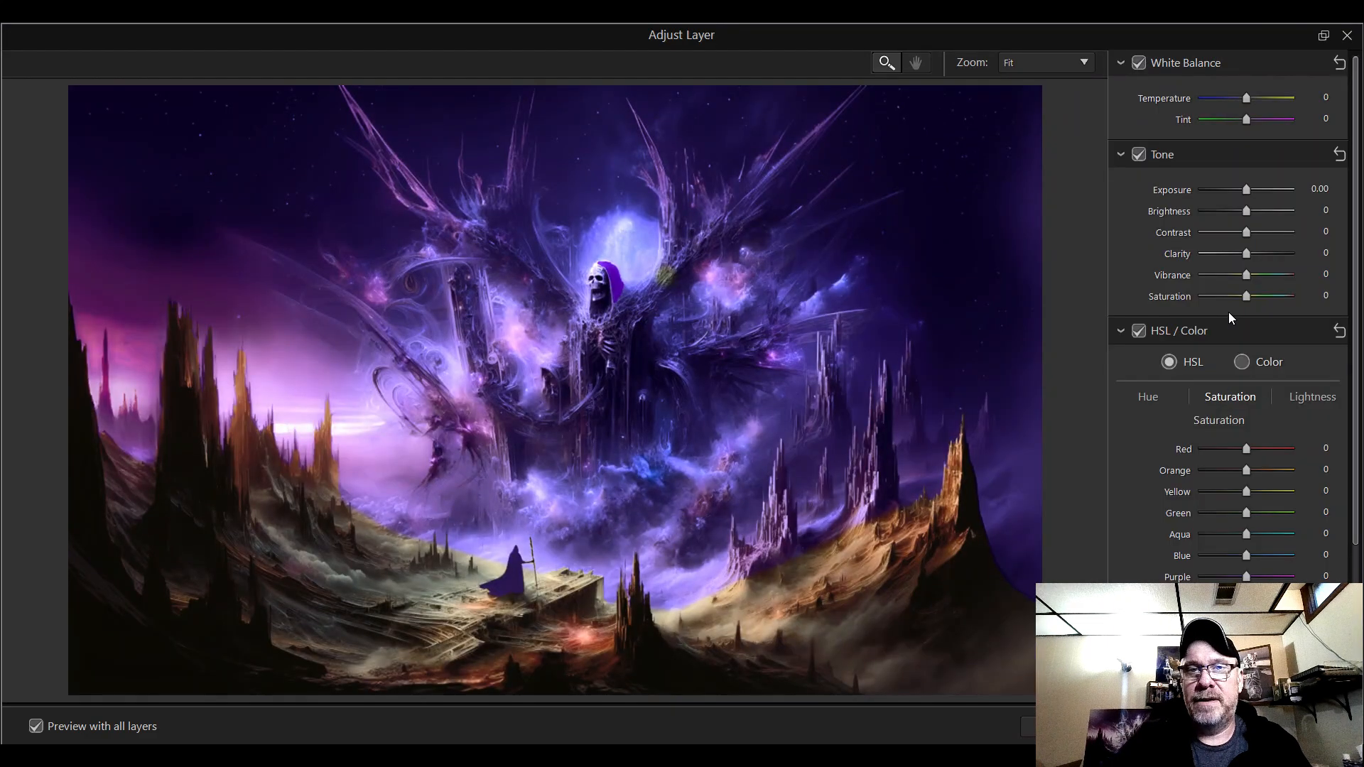
pyautogui.click(1347, 35)
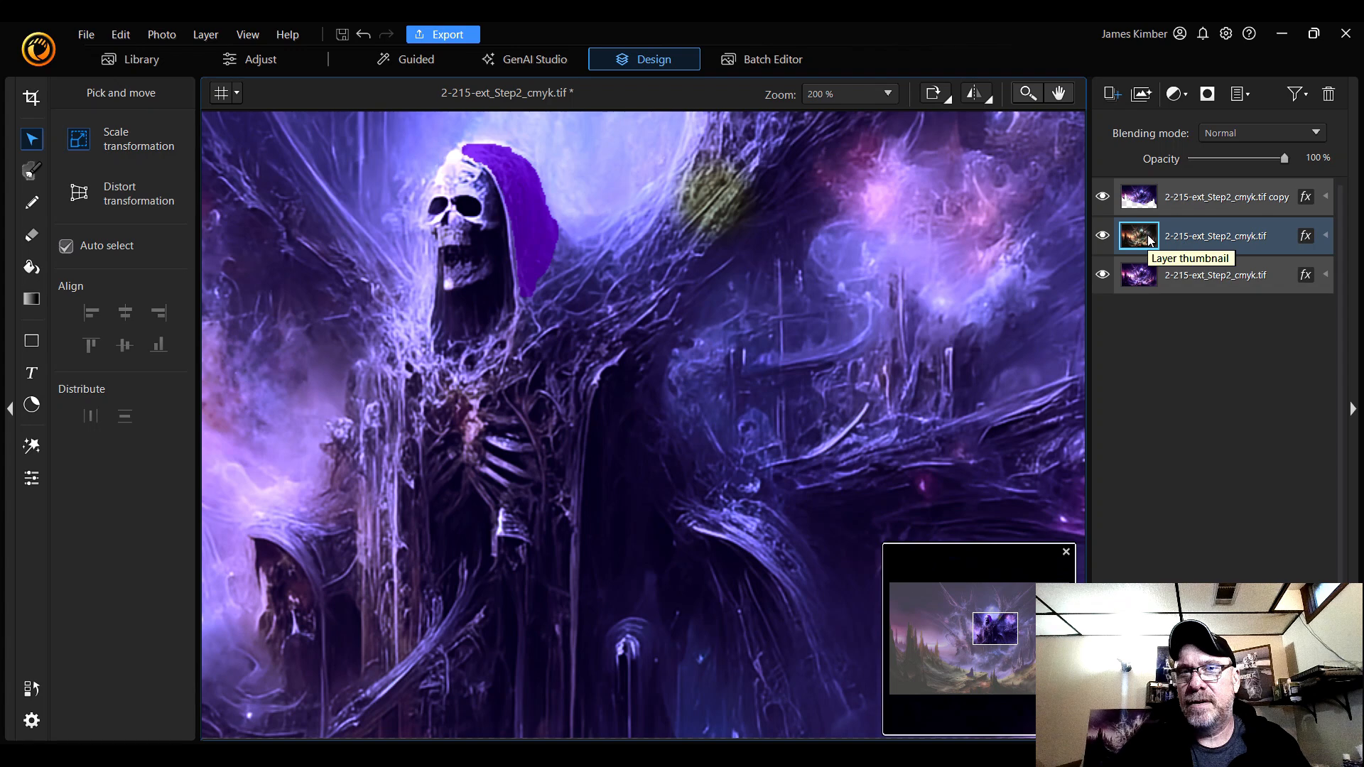
# - Adjust the newly added middle layer's white balance to Temperature -45 and Tint 43
pyautogui.click(1104, 236)
pyautogui.click(1103, 236)
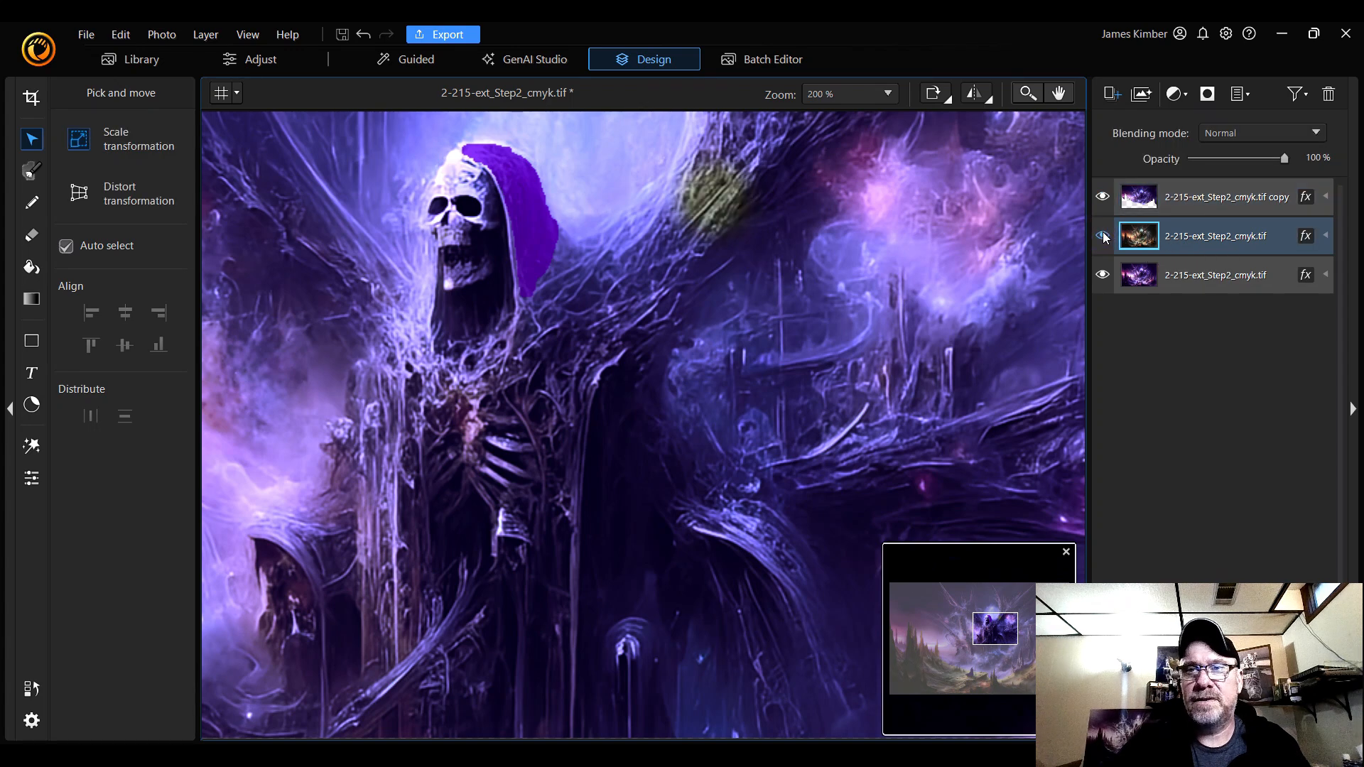
pyautogui.click(36, 483)
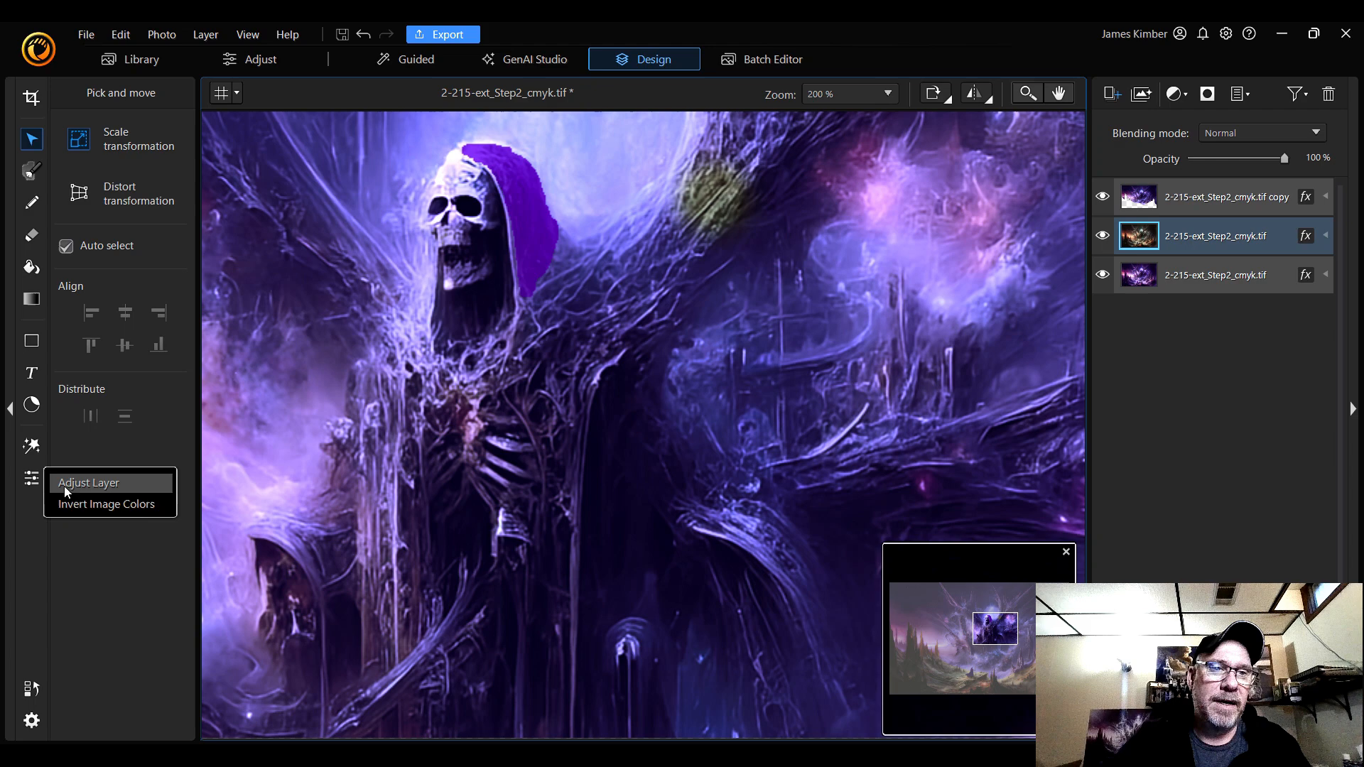
pyautogui.click(89, 486)
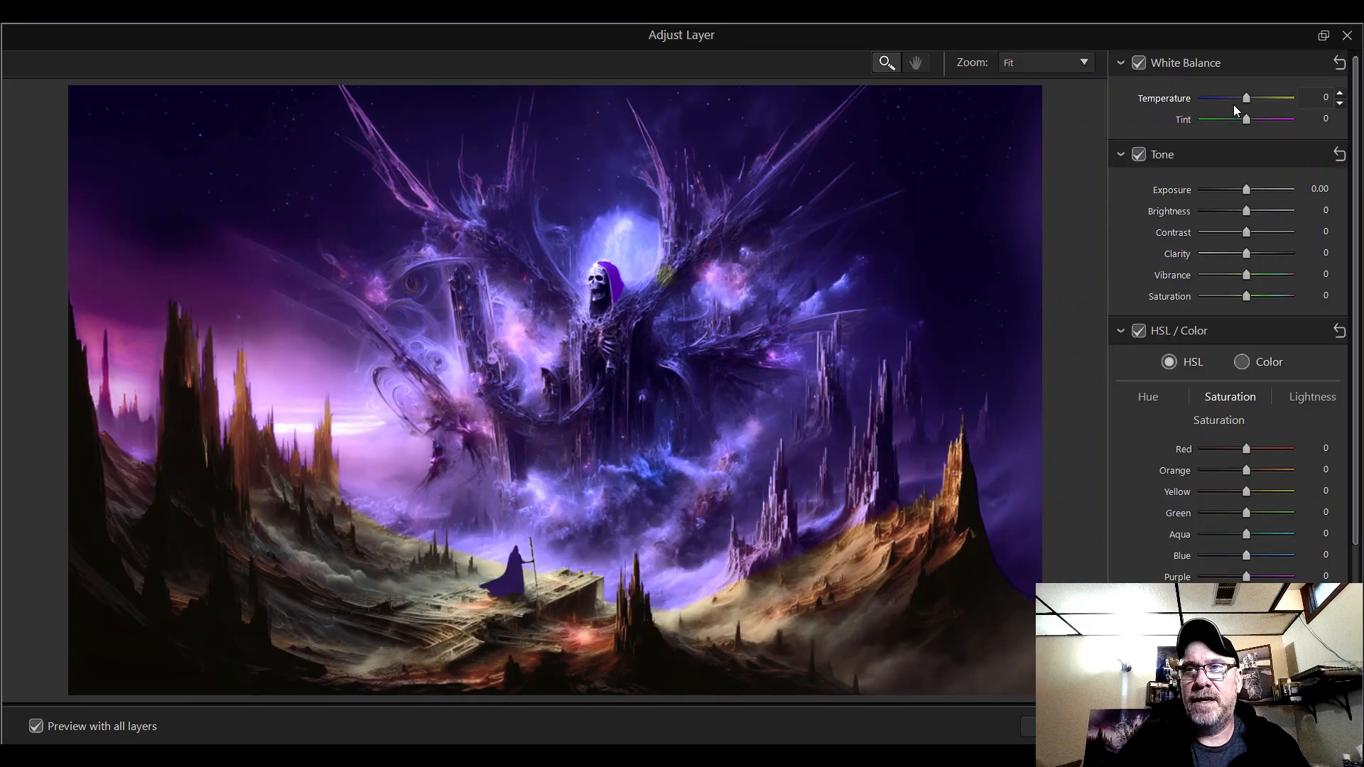
pyautogui.moveTo(1231, 99); pyautogui.dragTo(1220, 101)
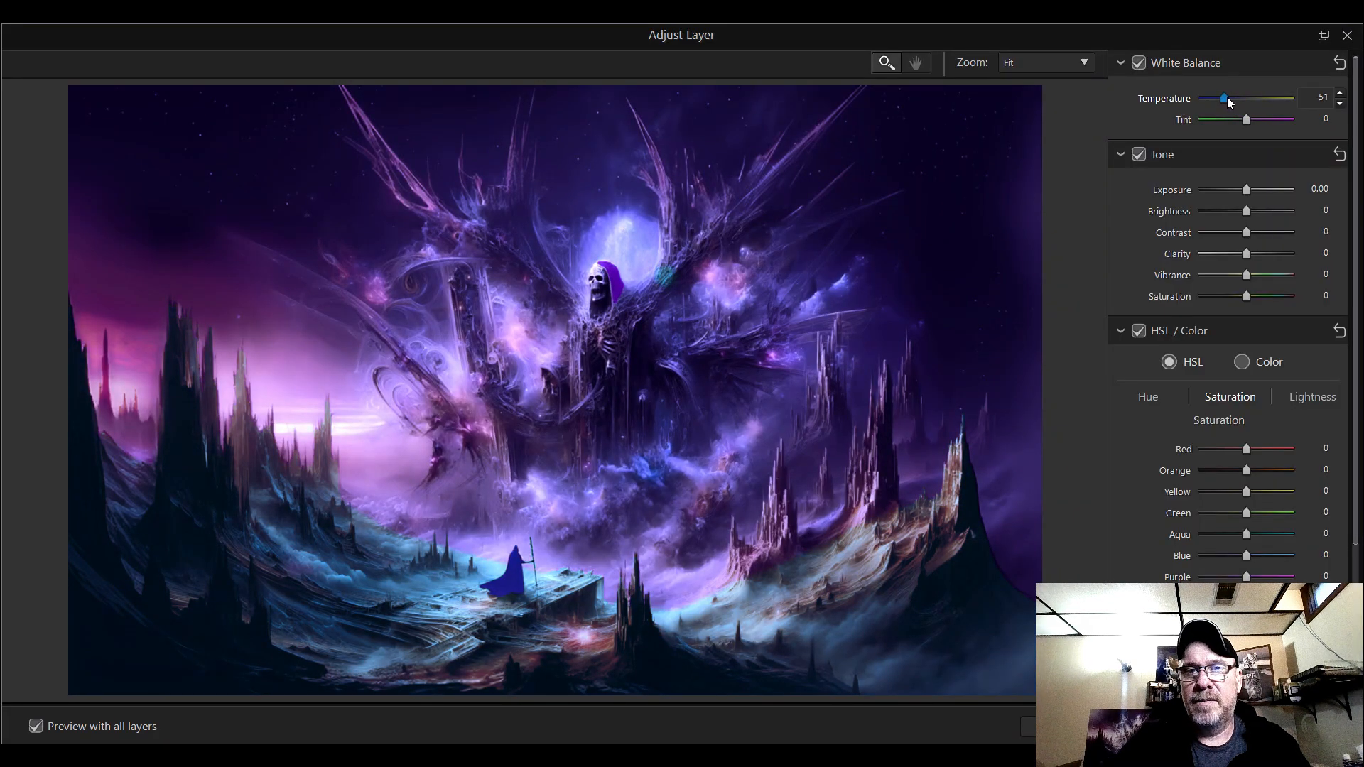
pyautogui.click(1248, 121)
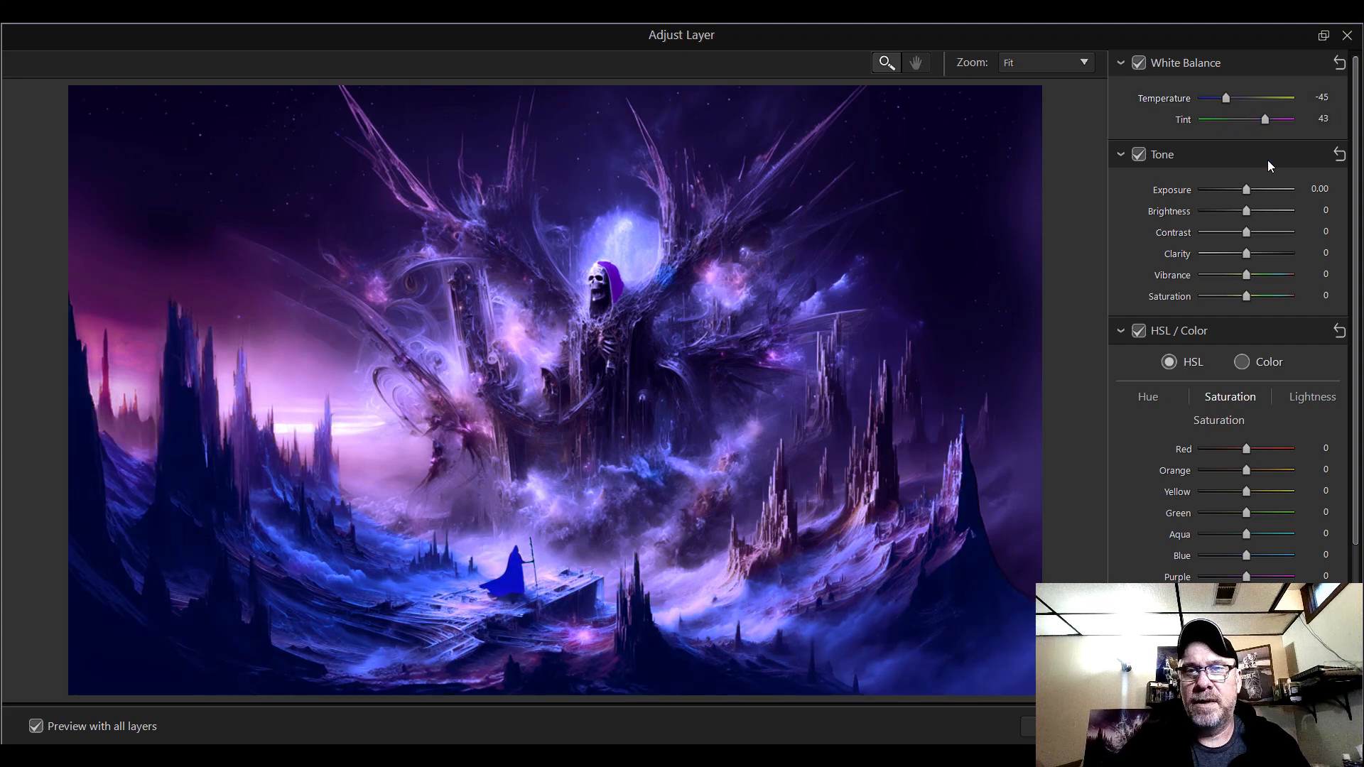
# - Set the layer's HSL saturation to -14 for Blue and 6 for Purple
pyautogui.scroll(-2, 1353, 401)
pyautogui.scroll(-3, 1350, 401)
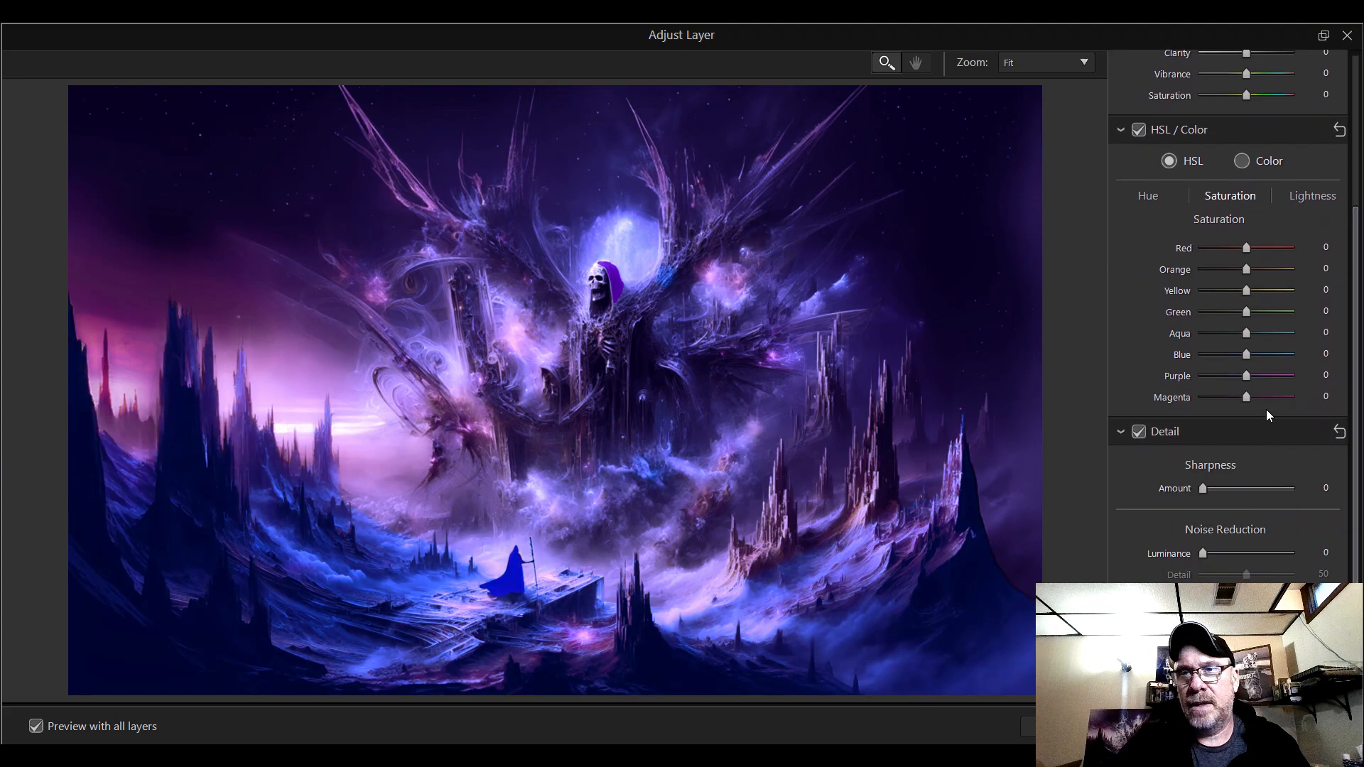
pyautogui.click(1247, 376)
pyautogui.moveTo(1261, 374)
pyautogui.mouseDown()
pyautogui.moveTo(1283, 355)
pyautogui.moveTo(1221, 355)
pyautogui.moveTo(1268, 380)
pyautogui.mouseUp()
pyautogui.click(1247, 354)
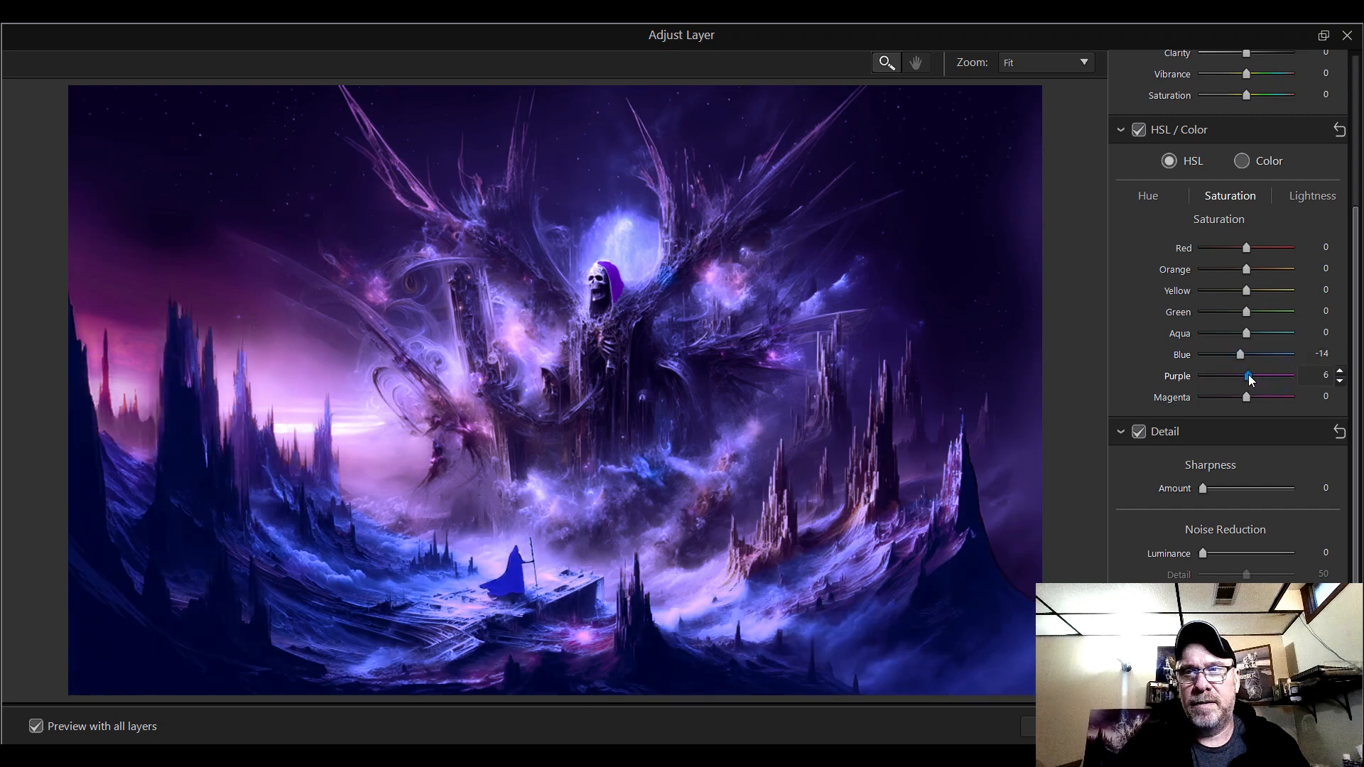
# - Set the HSL lightness to -57 for Blue and -39 for Purple, and the Blue hue to 8
pyautogui.click(1304, 197)
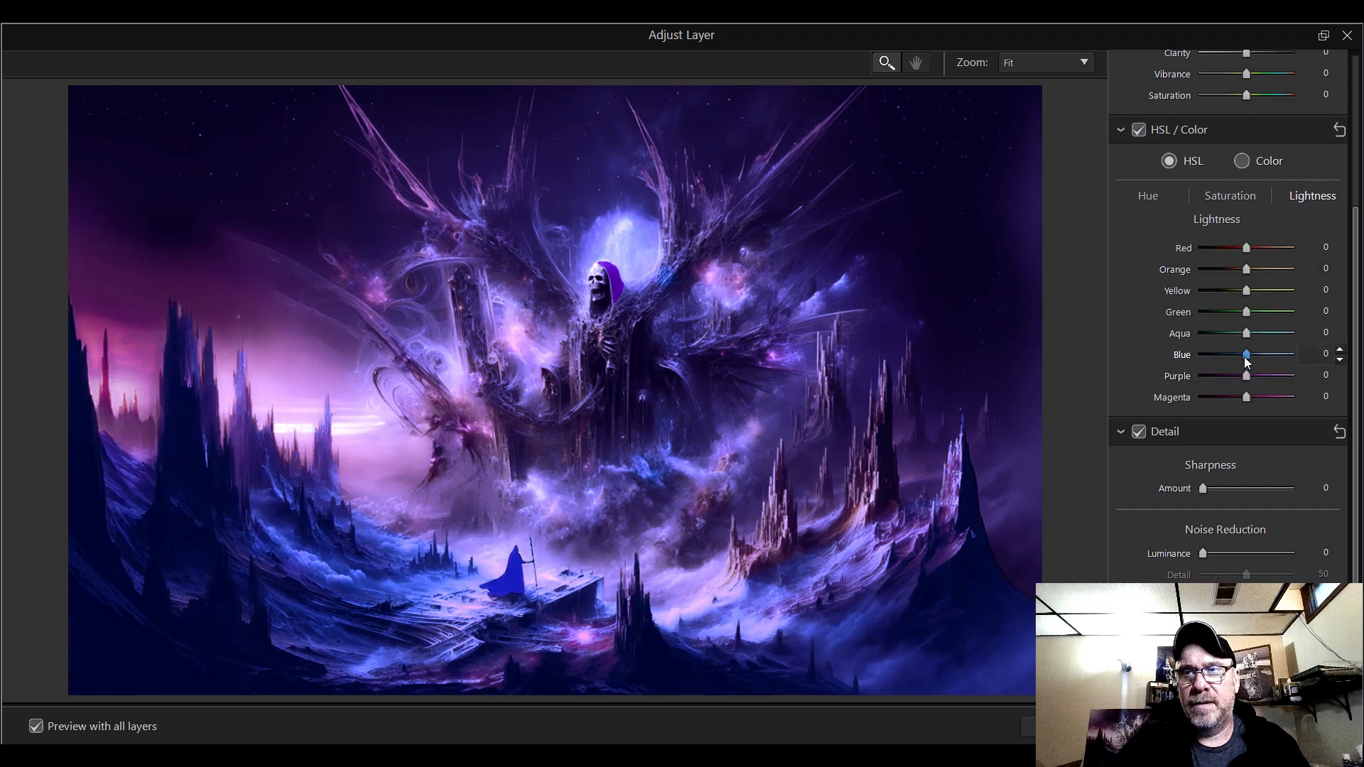
pyautogui.moveTo(1240, 358)
pyautogui.mouseDown()
pyautogui.moveTo(1218, 362)
pyautogui.moveTo(1232, 361)
pyautogui.moveTo(1231, 382)
pyautogui.mouseUp()
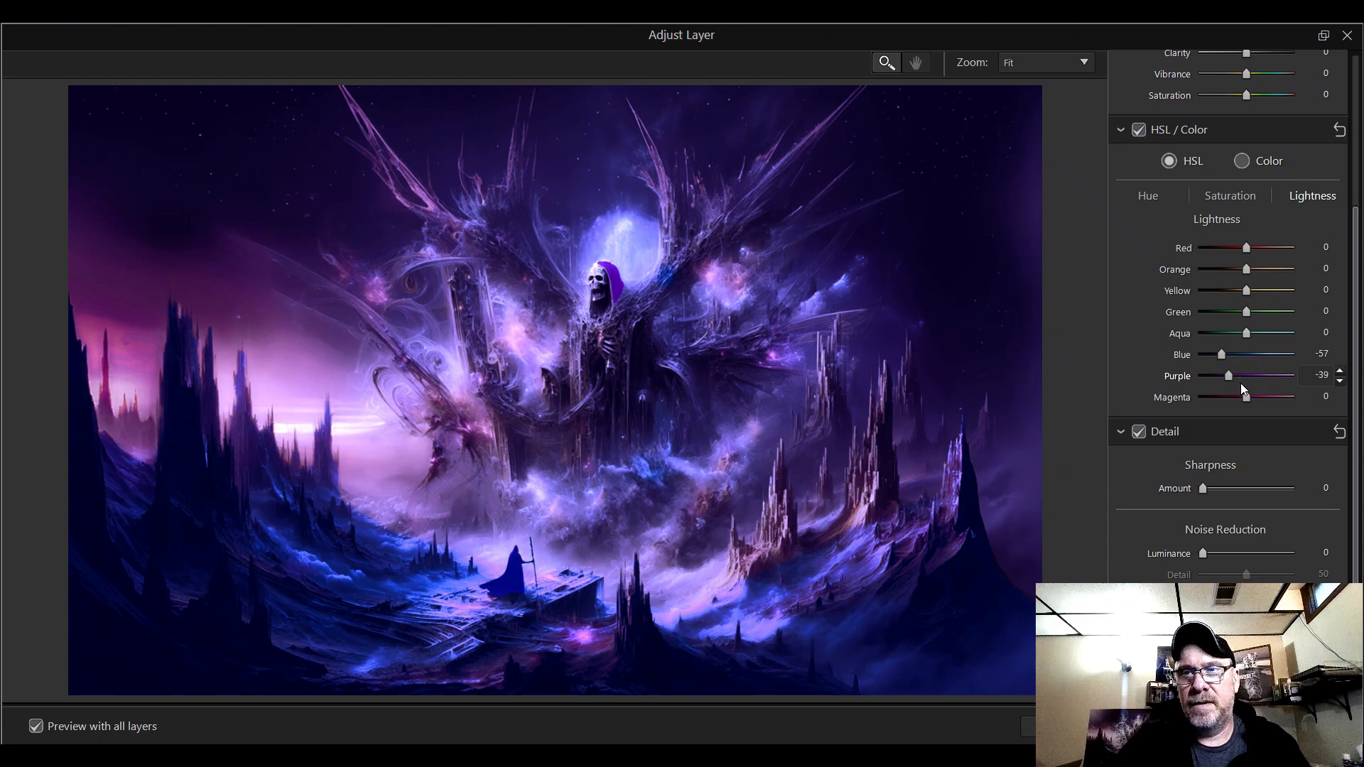
pyautogui.click(1149, 197)
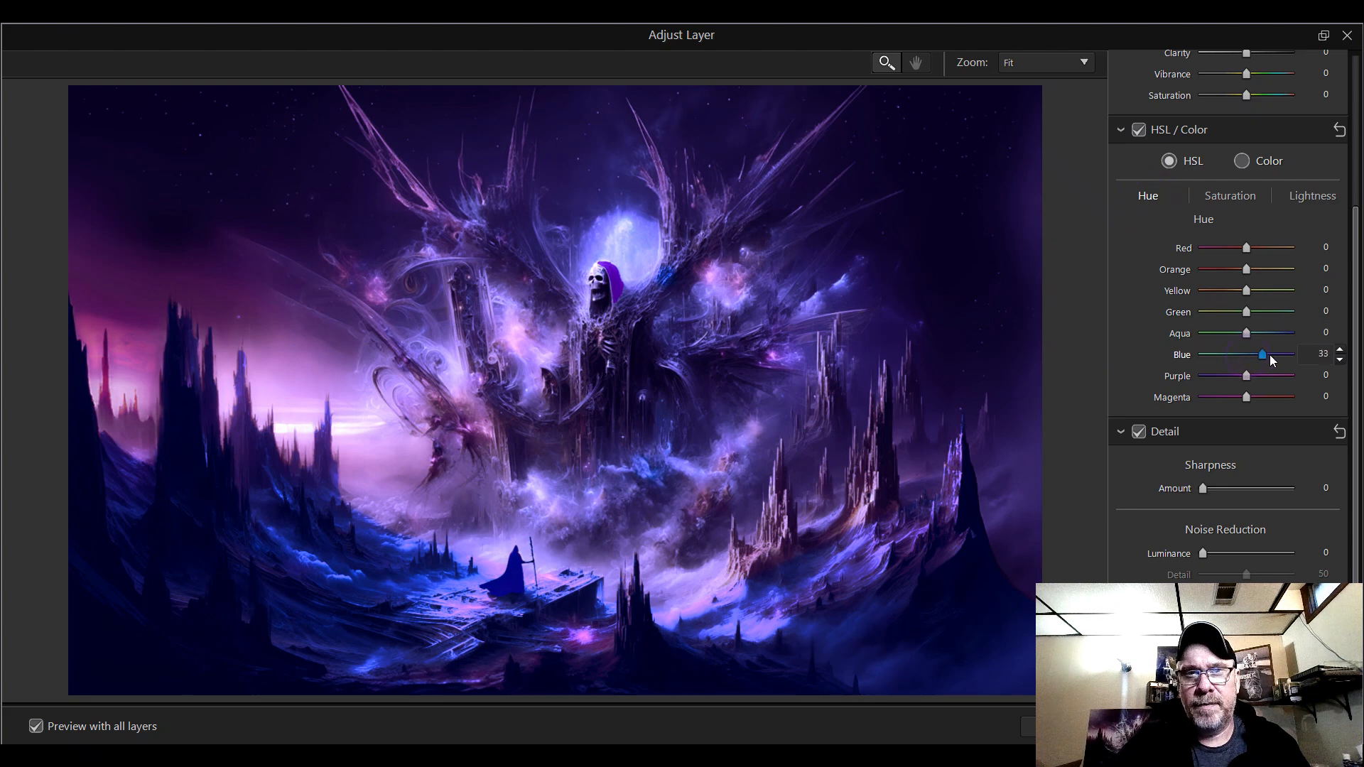
pyautogui.moveTo(1269, 355); pyautogui.dragTo(1252, 356)
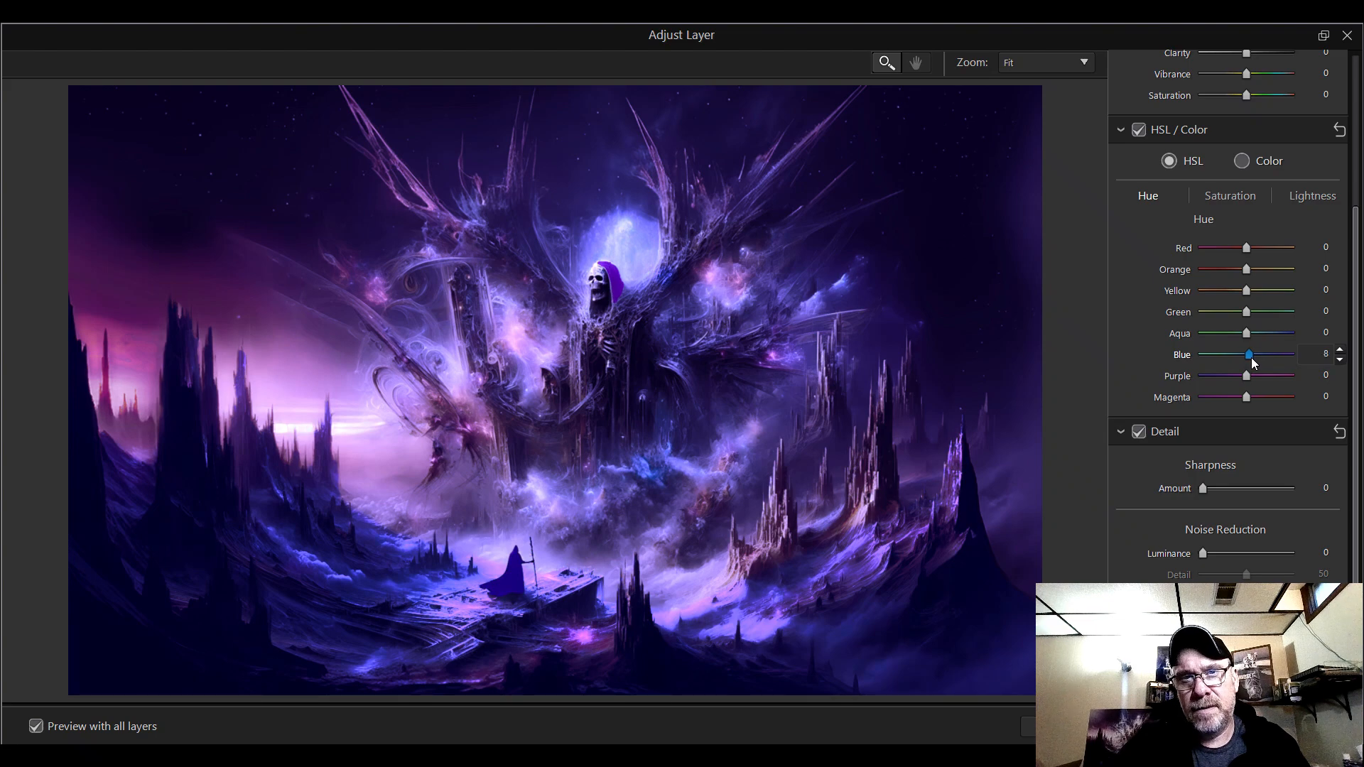
# - Set the Purple hue to 20 to match the patch beside the moon to its surroundings, and apply the layer adjustments
pyautogui.click(1043, 63)
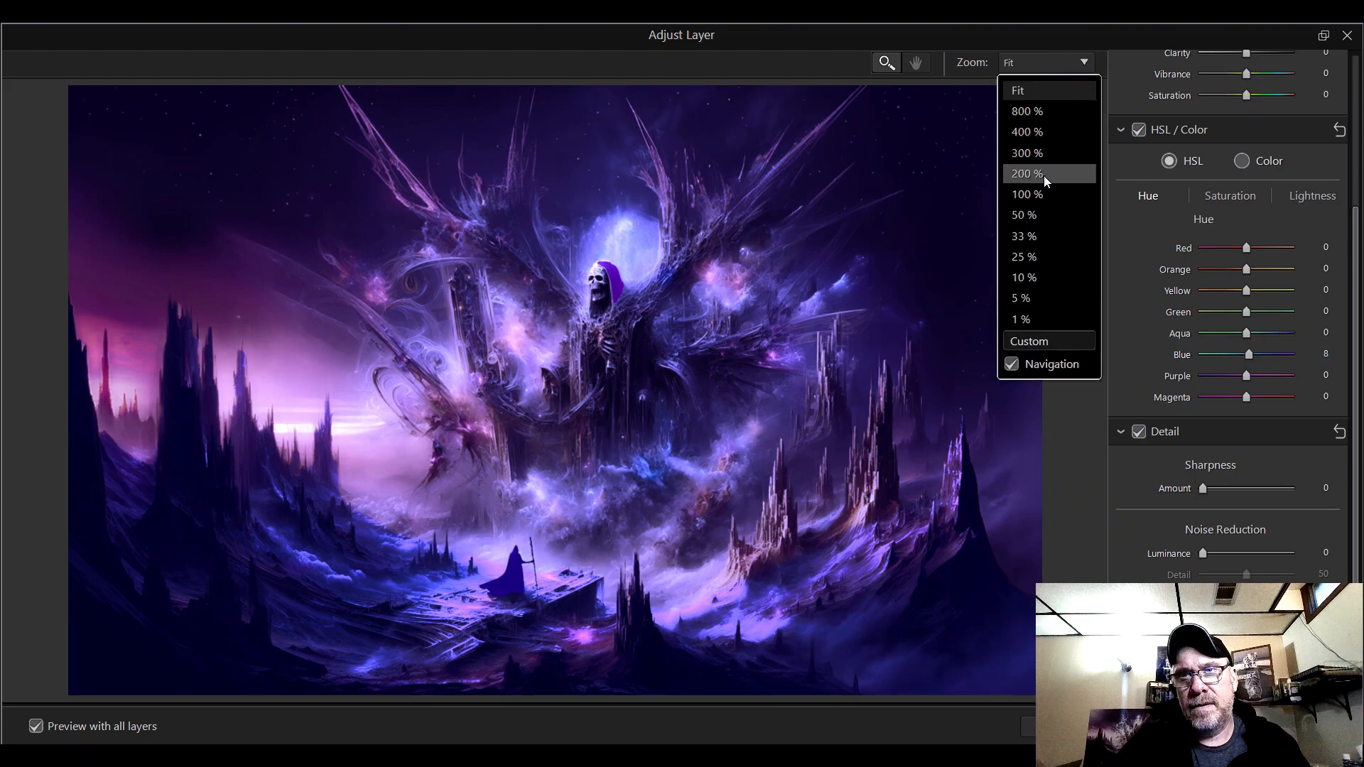
pyautogui.click(1043, 175)
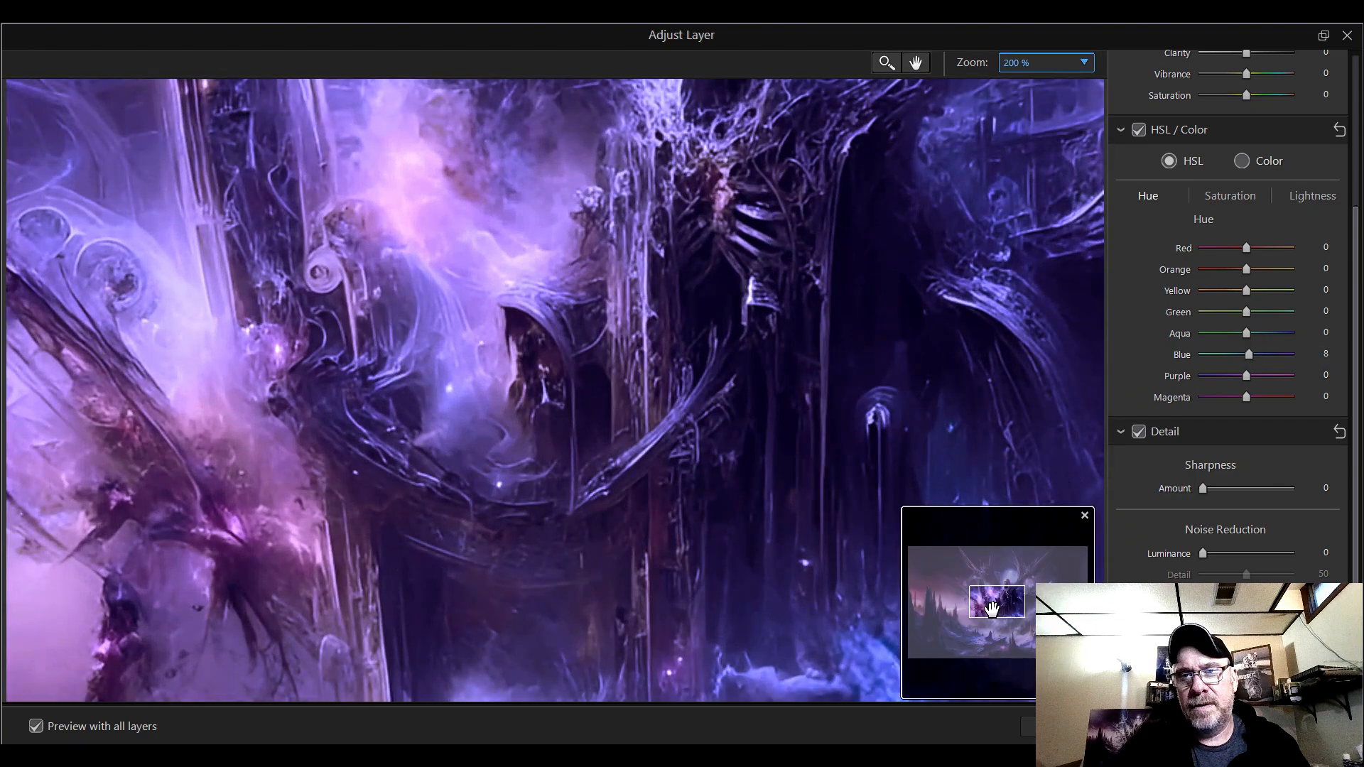
pyautogui.moveTo(992, 609); pyautogui.dragTo(1021, 583)
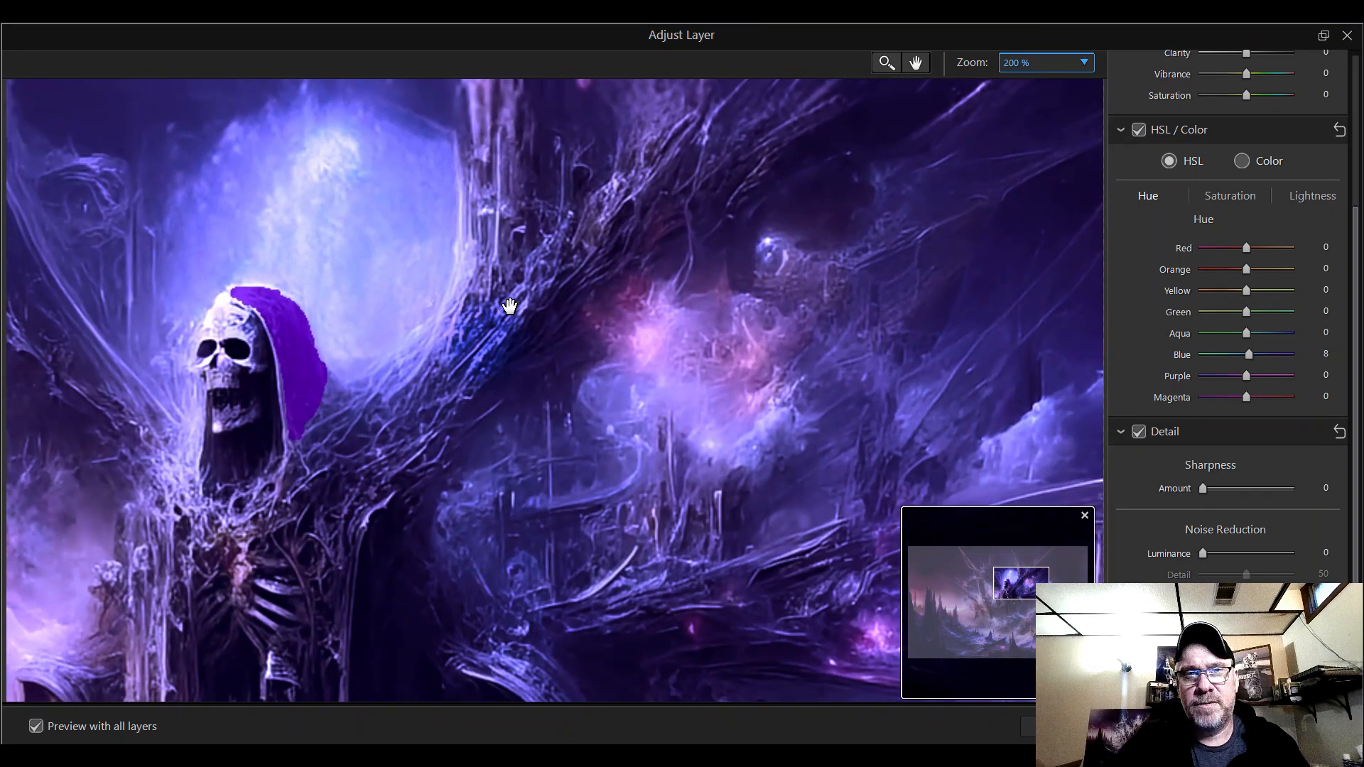
pyautogui.click(1247, 377)
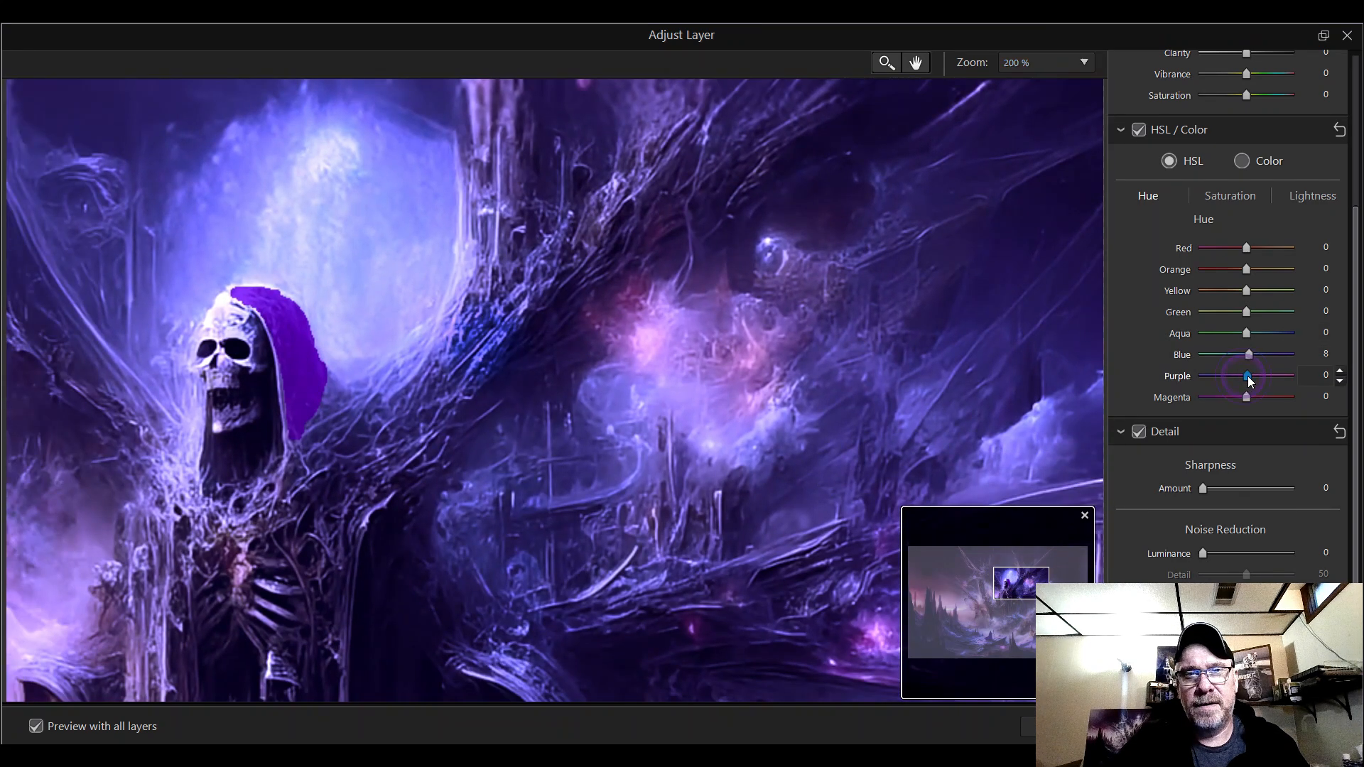
pyautogui.moveTo(1248, 376)
pyautogui.mouseDown()
pyautogui.moveTo(1220, 377)
pyautogui.moveTo(1250, 377)
pyautogui.mouseUp()
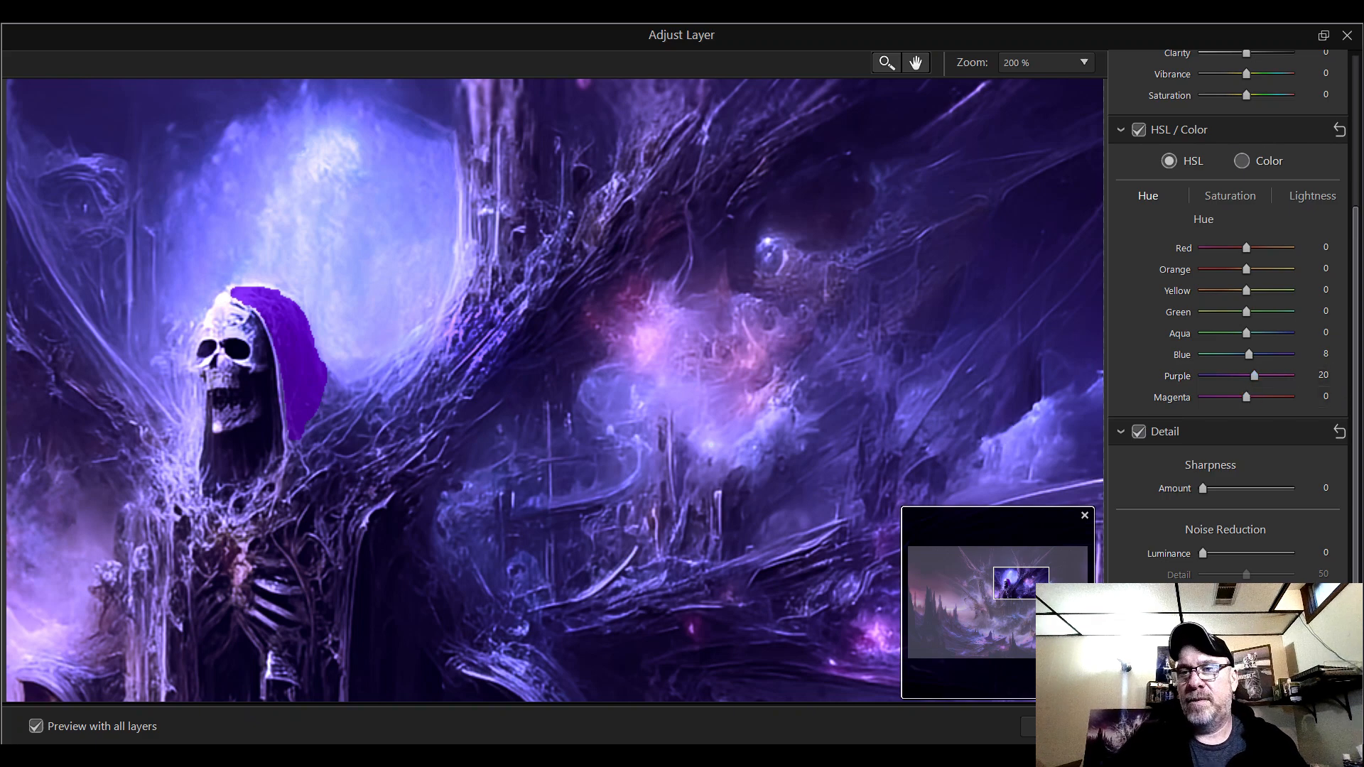
pyautogui.press('Return')
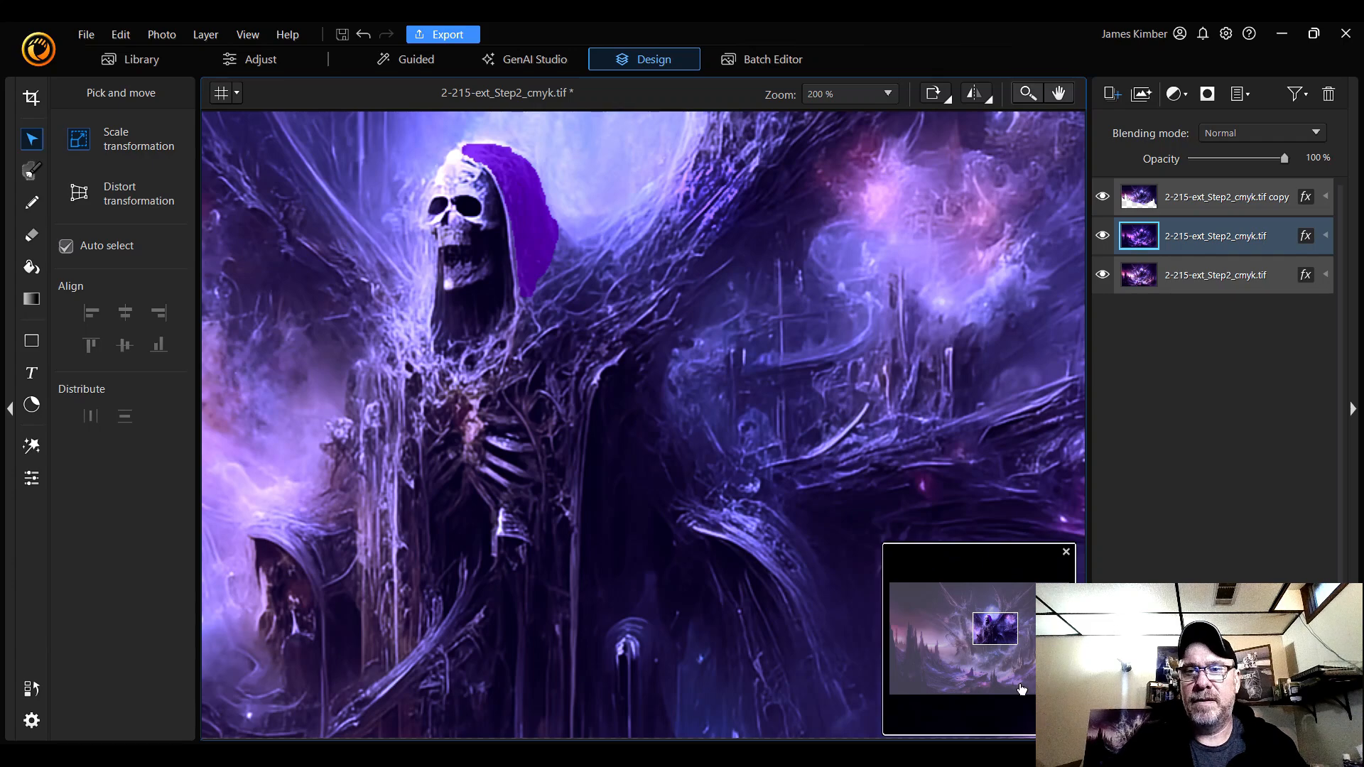
# - Hide the three layers one after another to inspect each one's contribution, and show them all again
pyautogui.click(1066, 552)
pyautogui.keyDown('ctrl'); pyautogui.click(1141, 189); pyautogui.keyUp('ctrl')
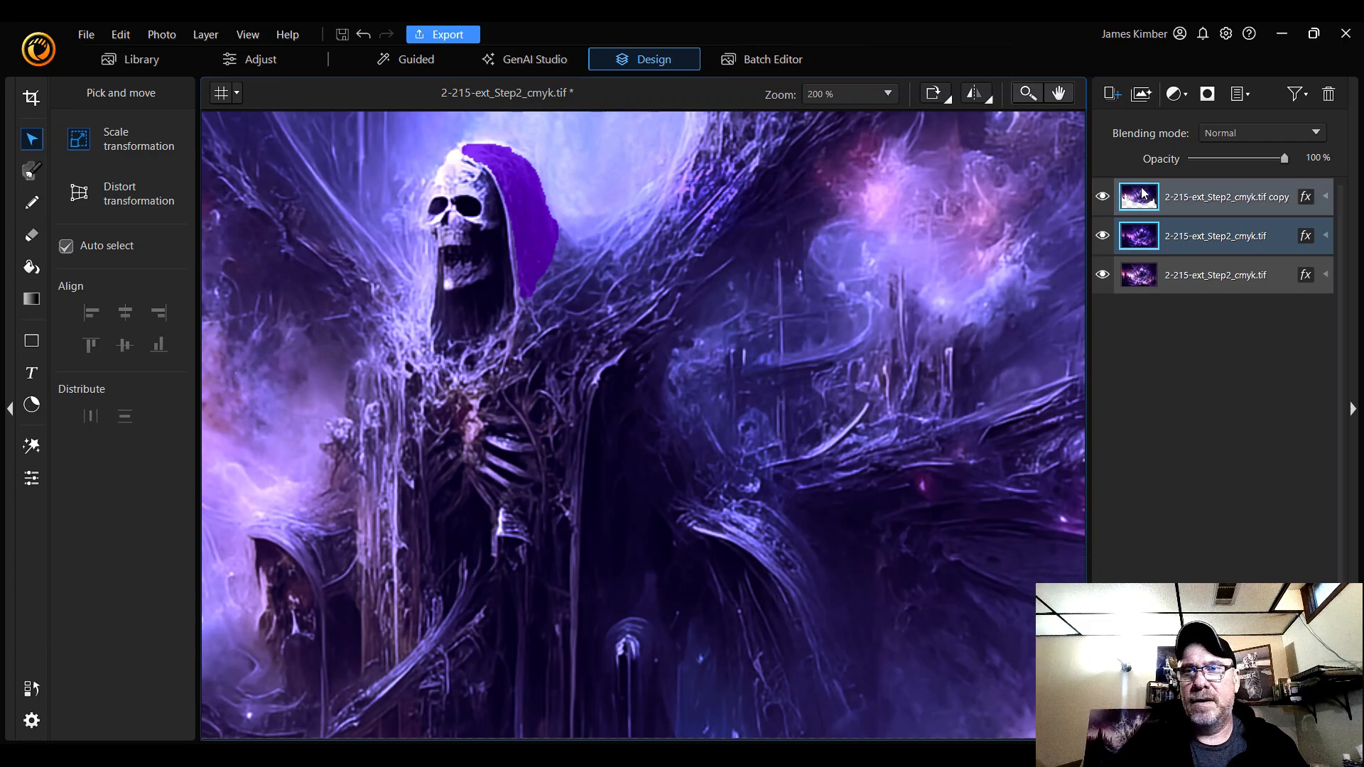
pyautogui.click(1105, 200)
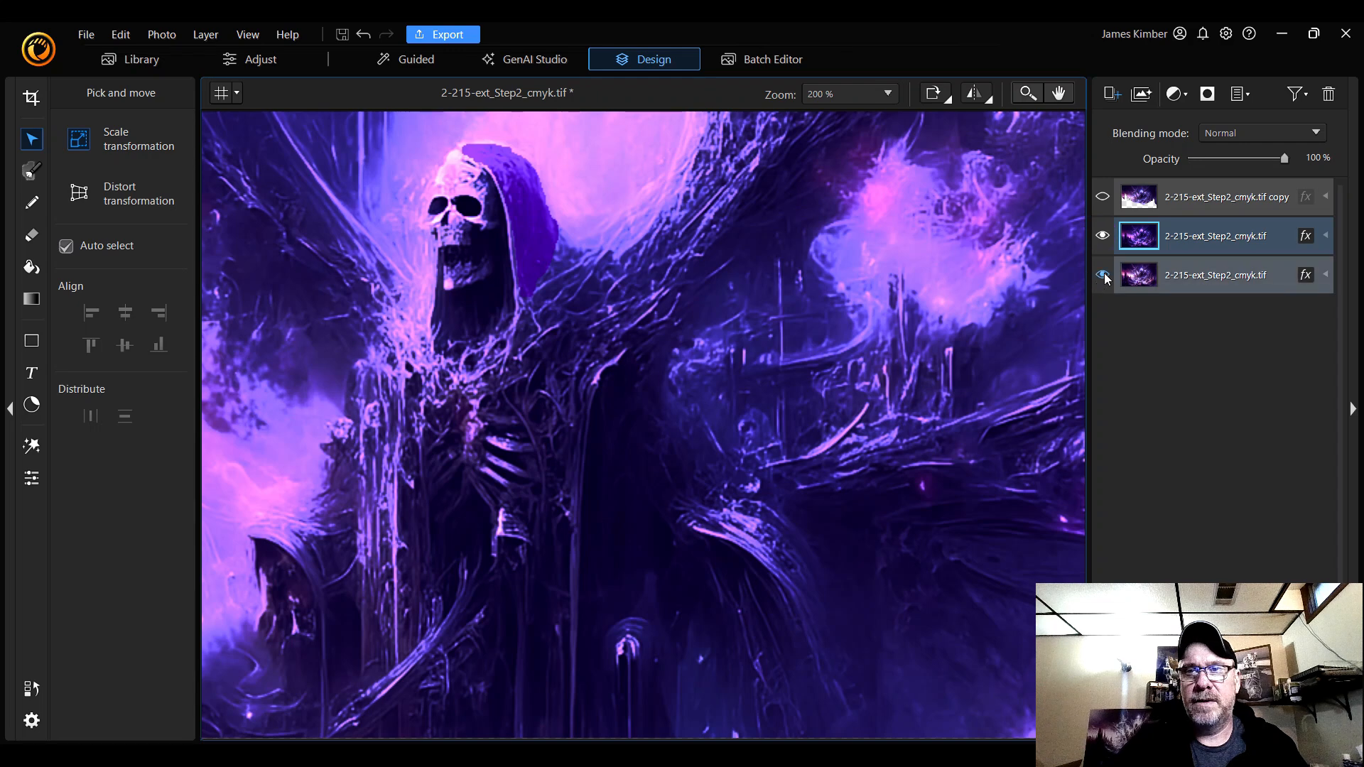
pyautogui.click(1102, 245)
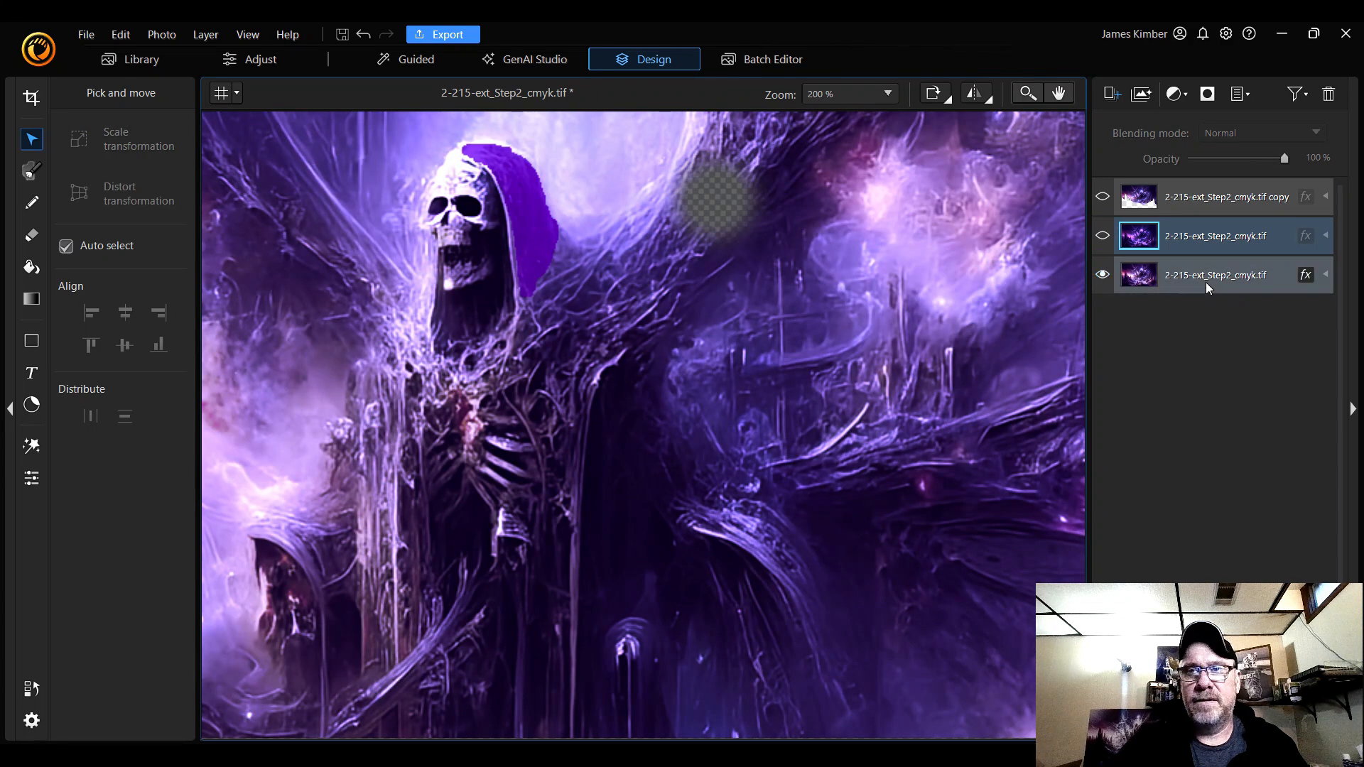
pyautogui.click(1102, 275)
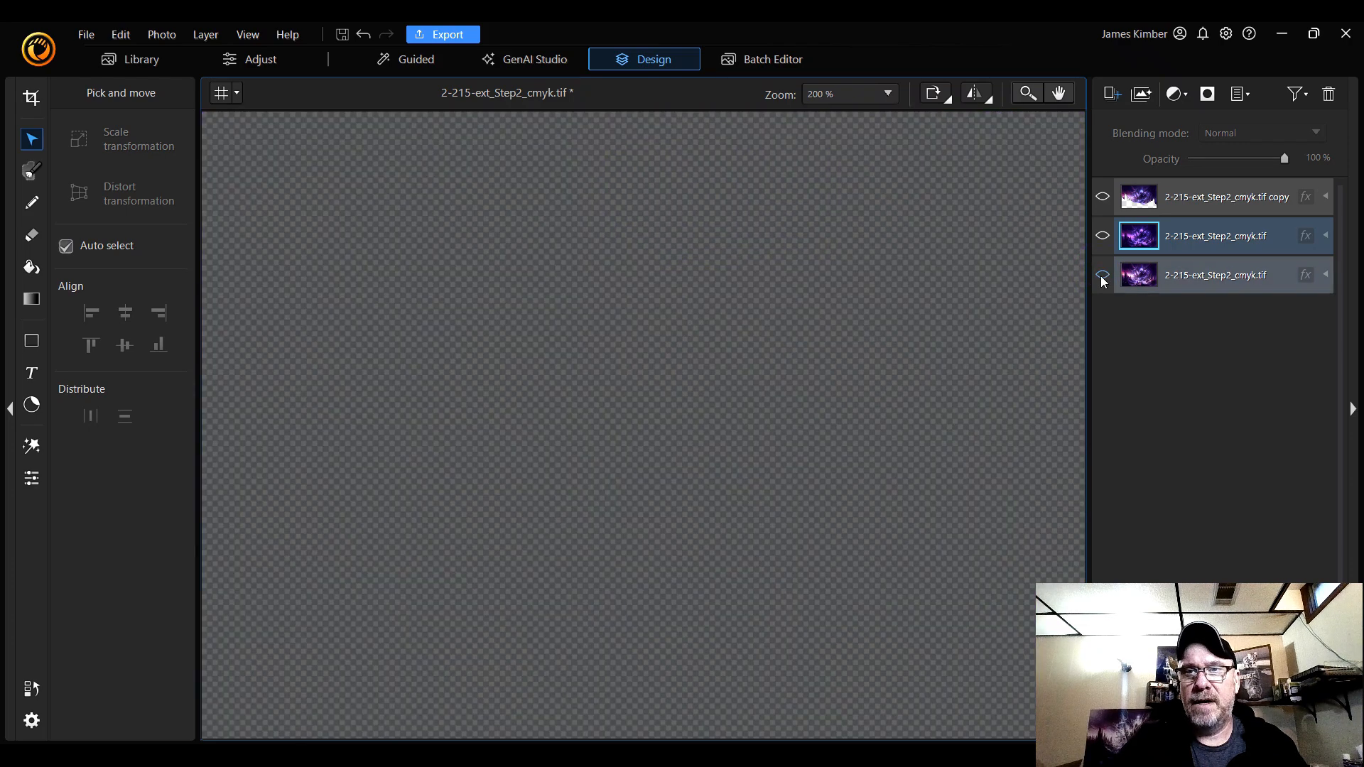
pyautogui.click(1102, 277)
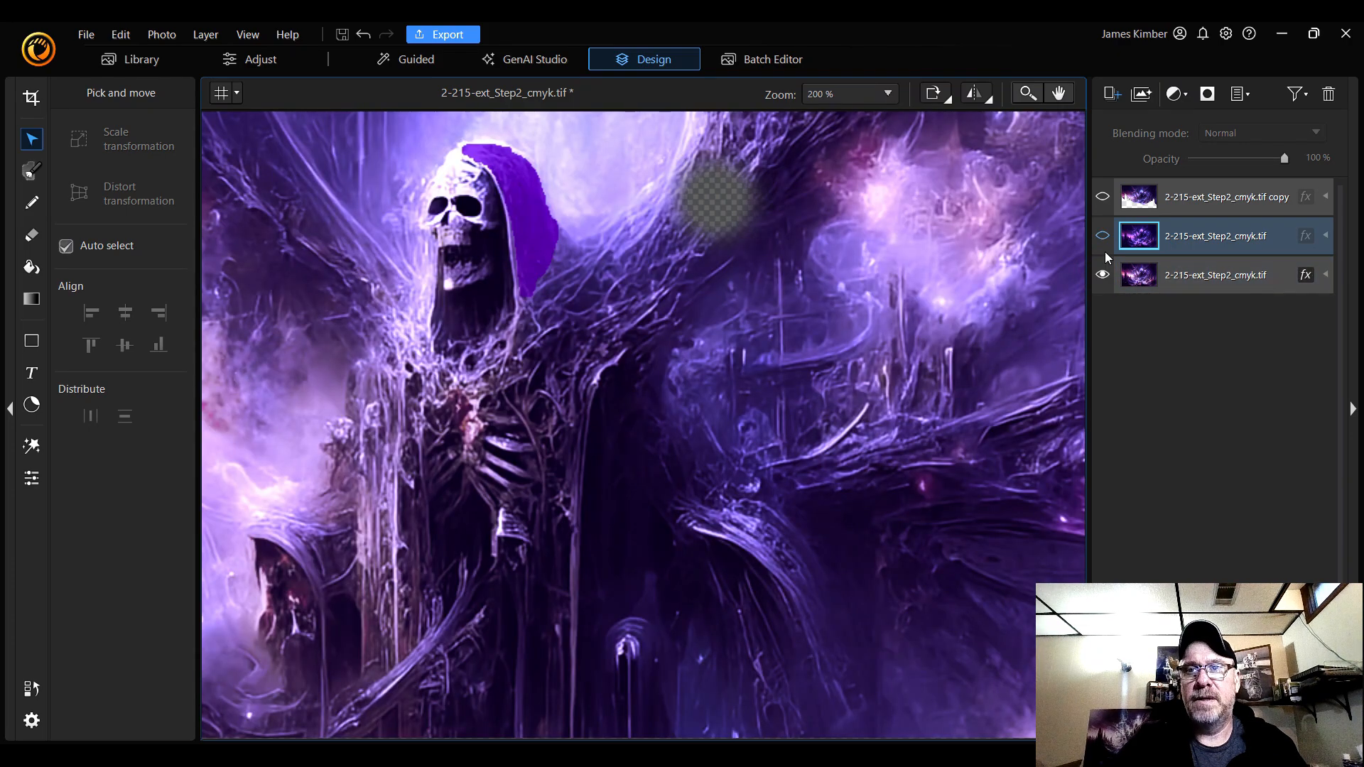
pyautogui.click(1103, 237)
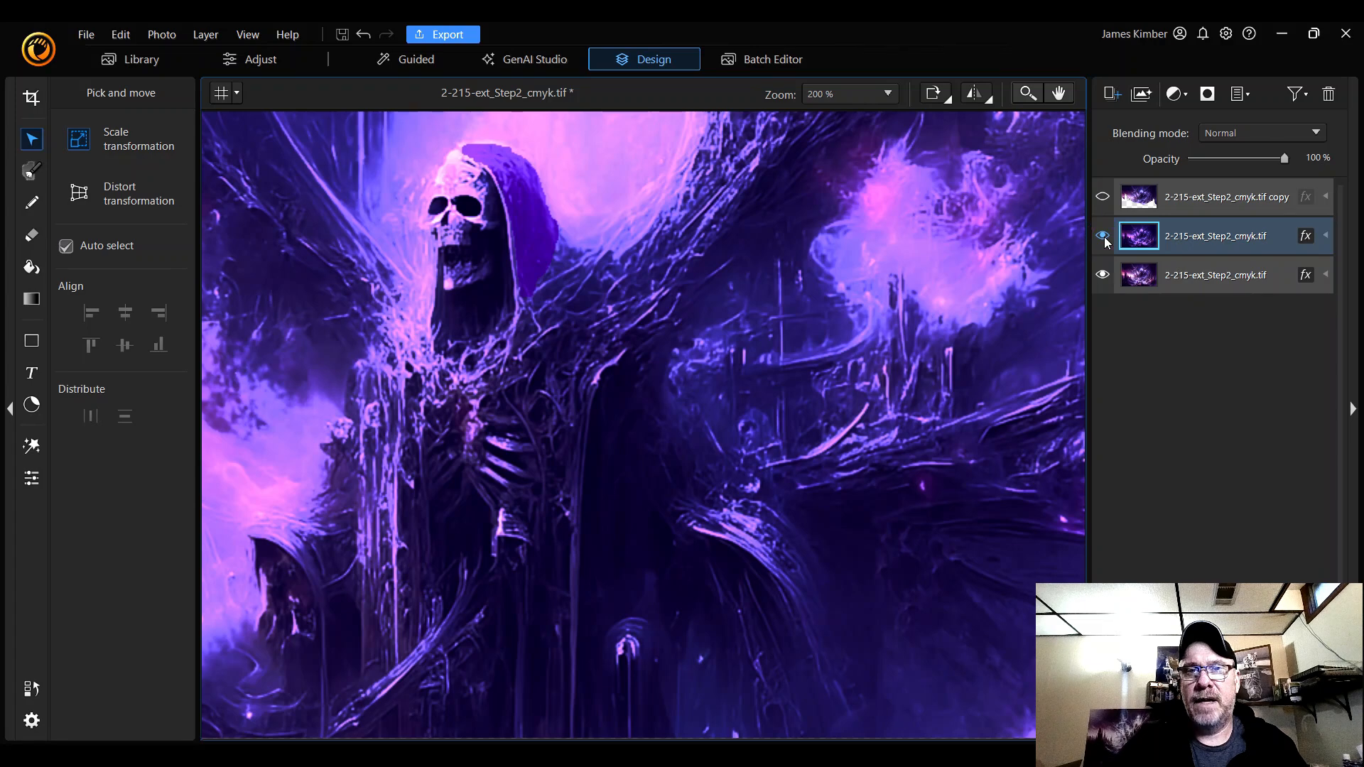
pyautogui.click(1102, 198)
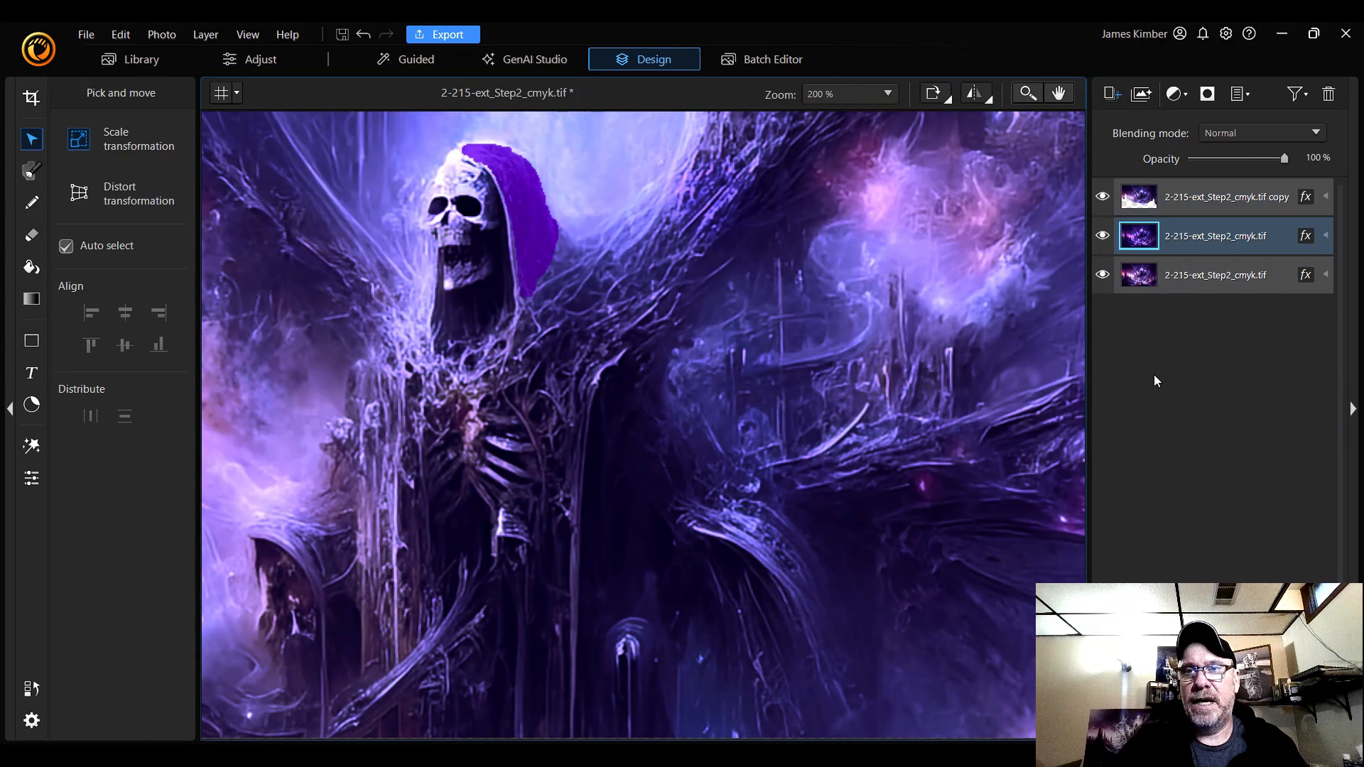
# - Fit the whole artwork in view and compare it with and without the middle recolored layer
pyautogui.click(841, 100)
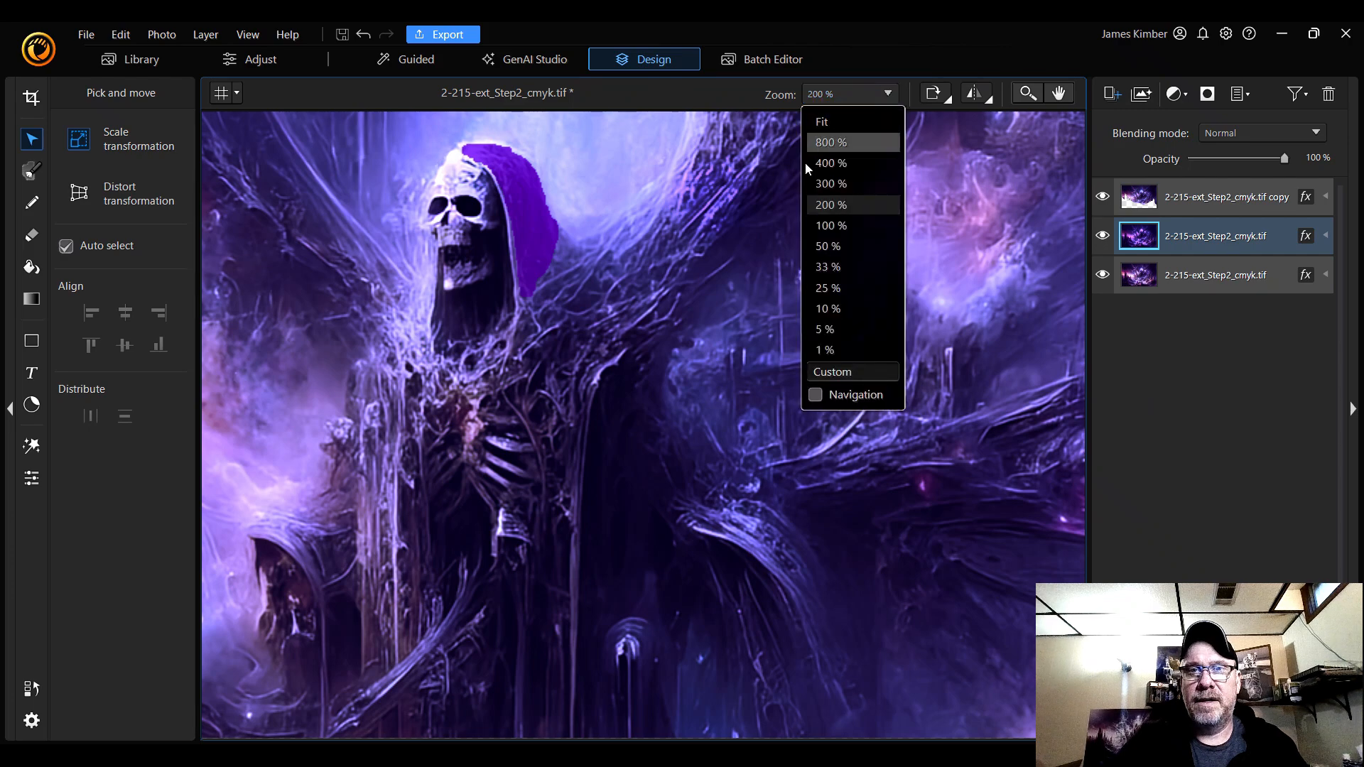
pyautogui.click(847, 122)
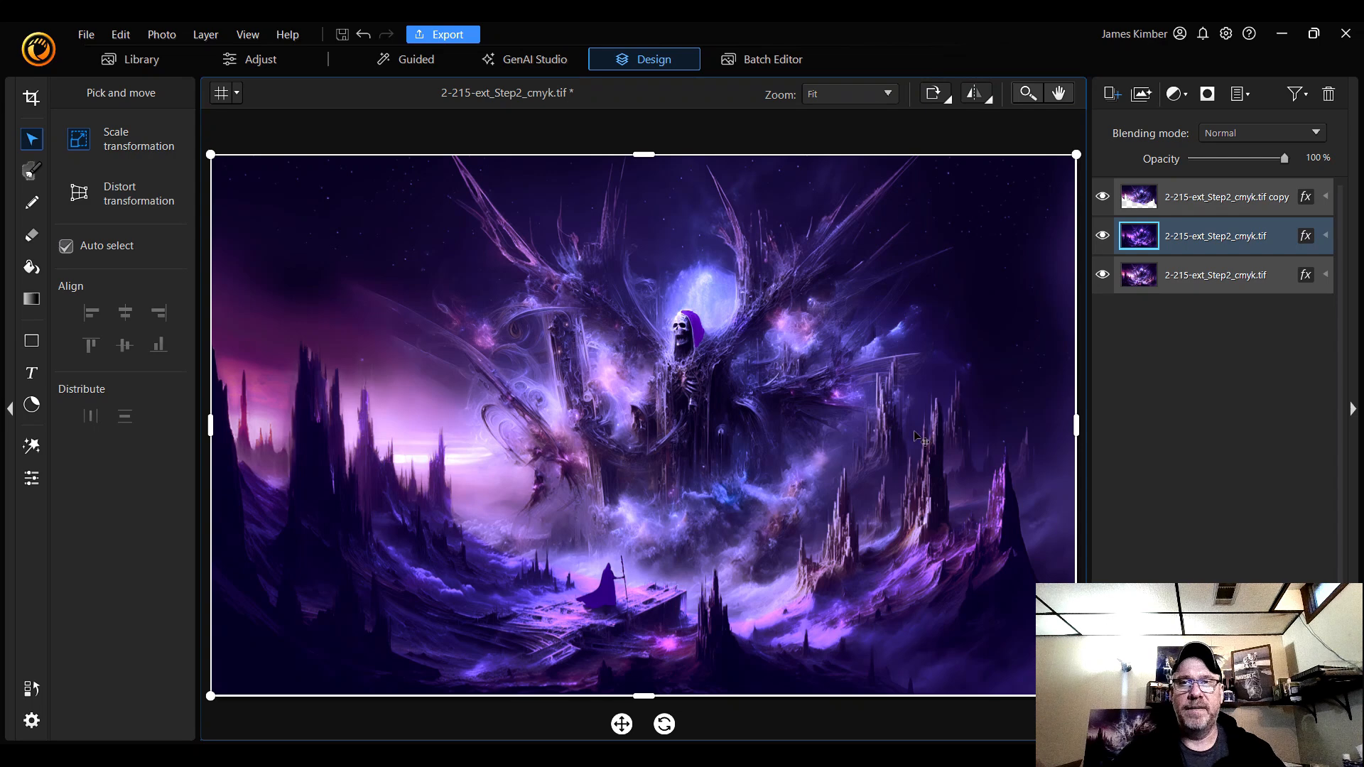
pyautogui.click(1103, 237)
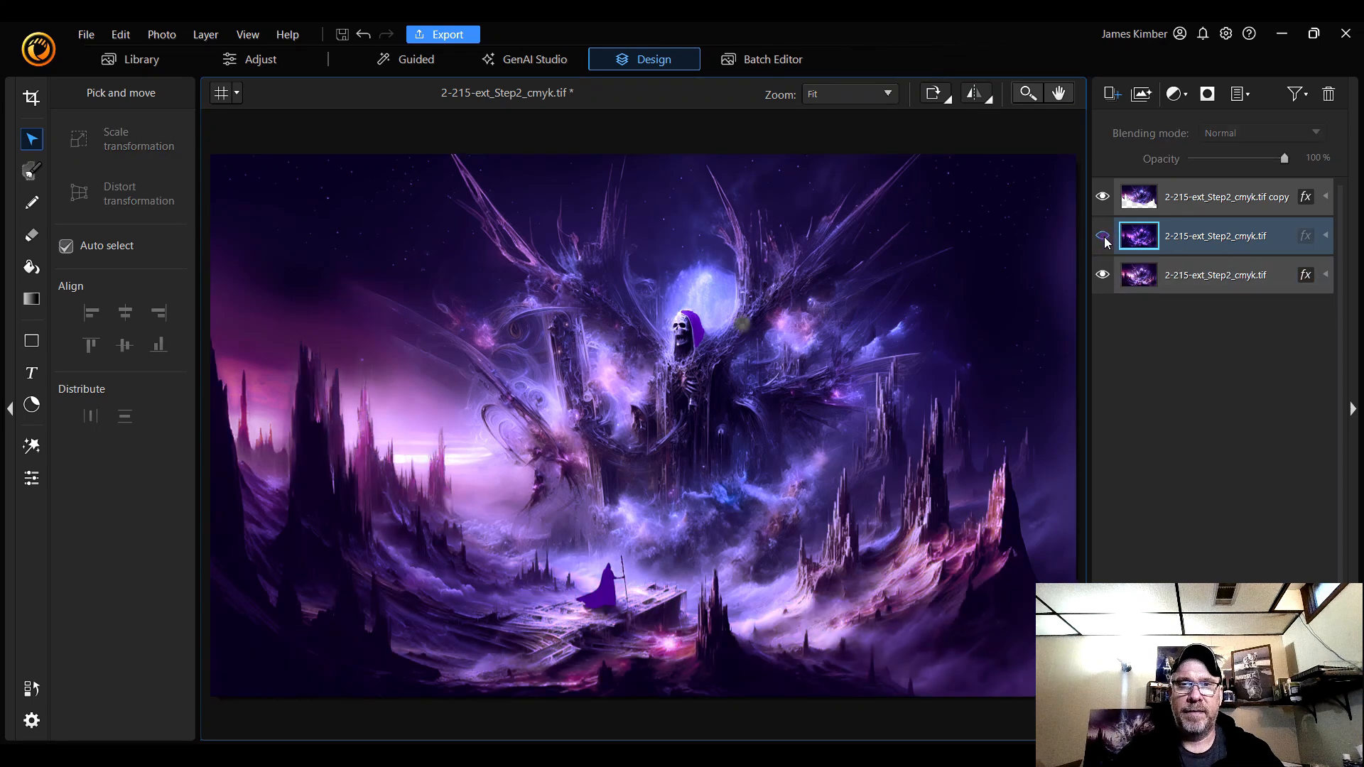
pyautogui.click(1103, 236)
pyautogui.click(1104, 237)
pyautogui.click(1103, 238)
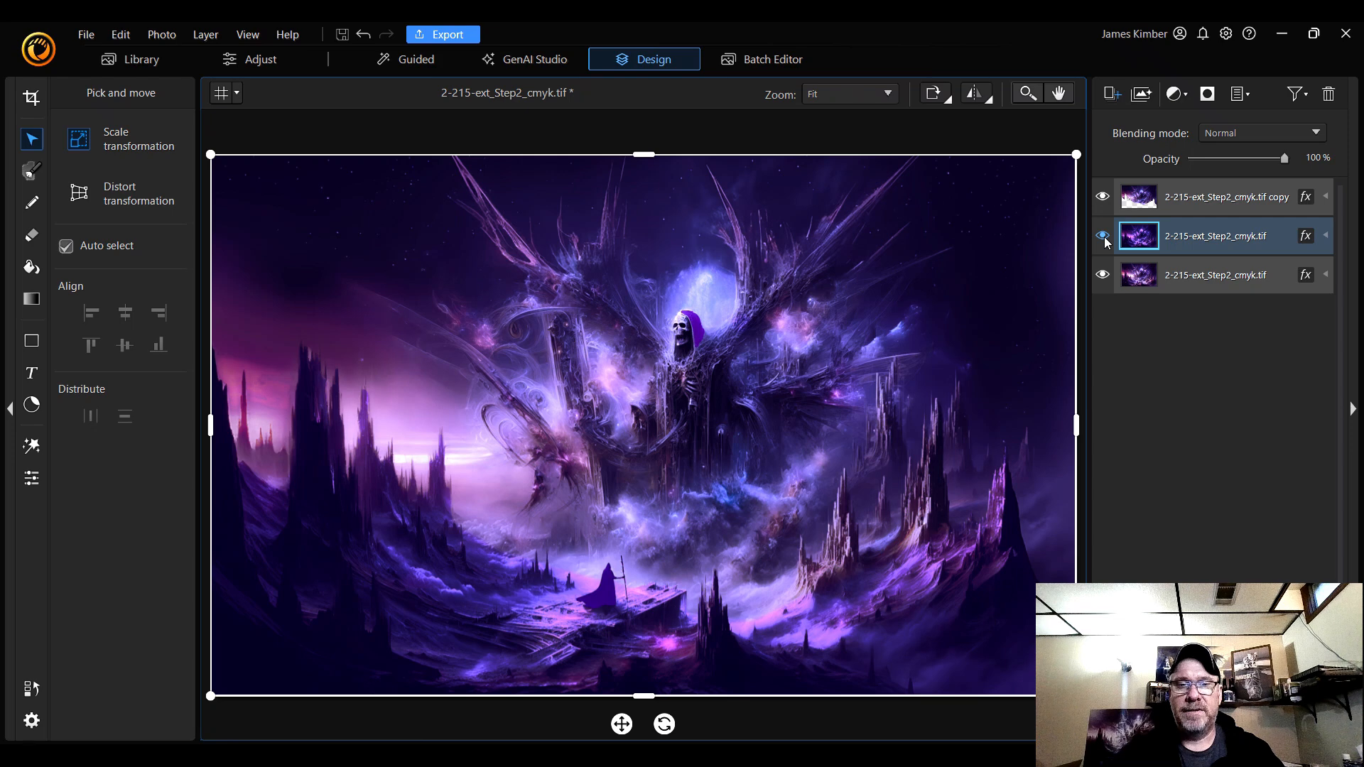
# - Move the middle recolored layer to the bottom of the layer stack and leave it visible
pyautogui.click(1104, 238)
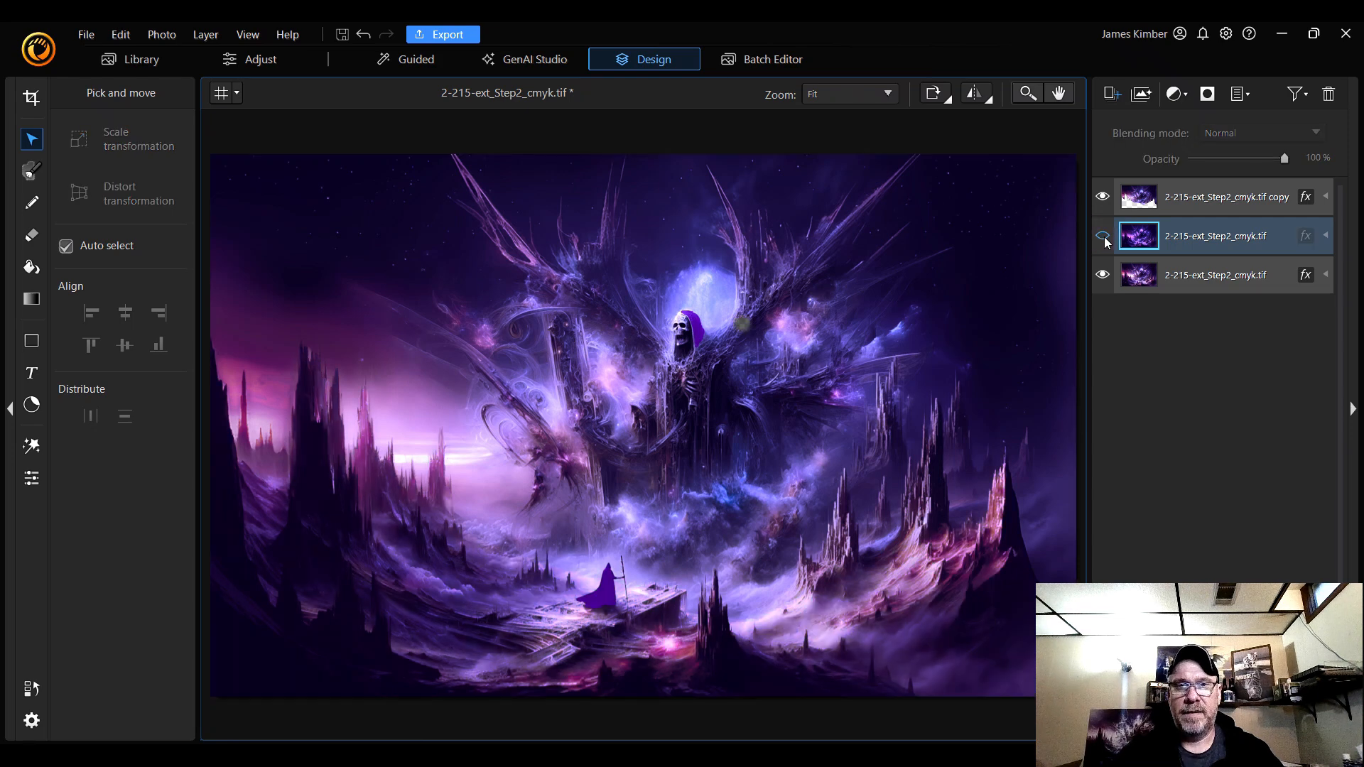
pyautogui.moveTo(1184, 229); pyautogui.dragTo(1186, 300)
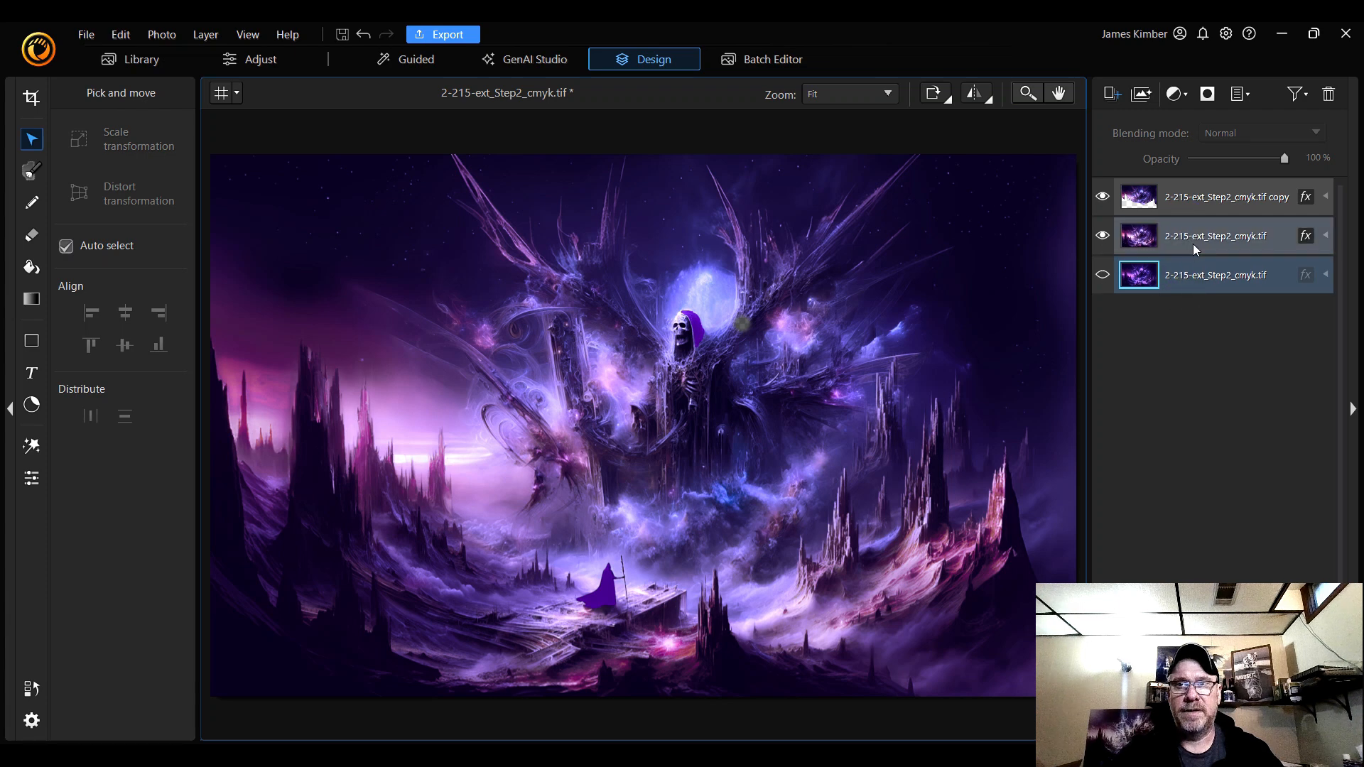
pyautogui.click(1105, 275)
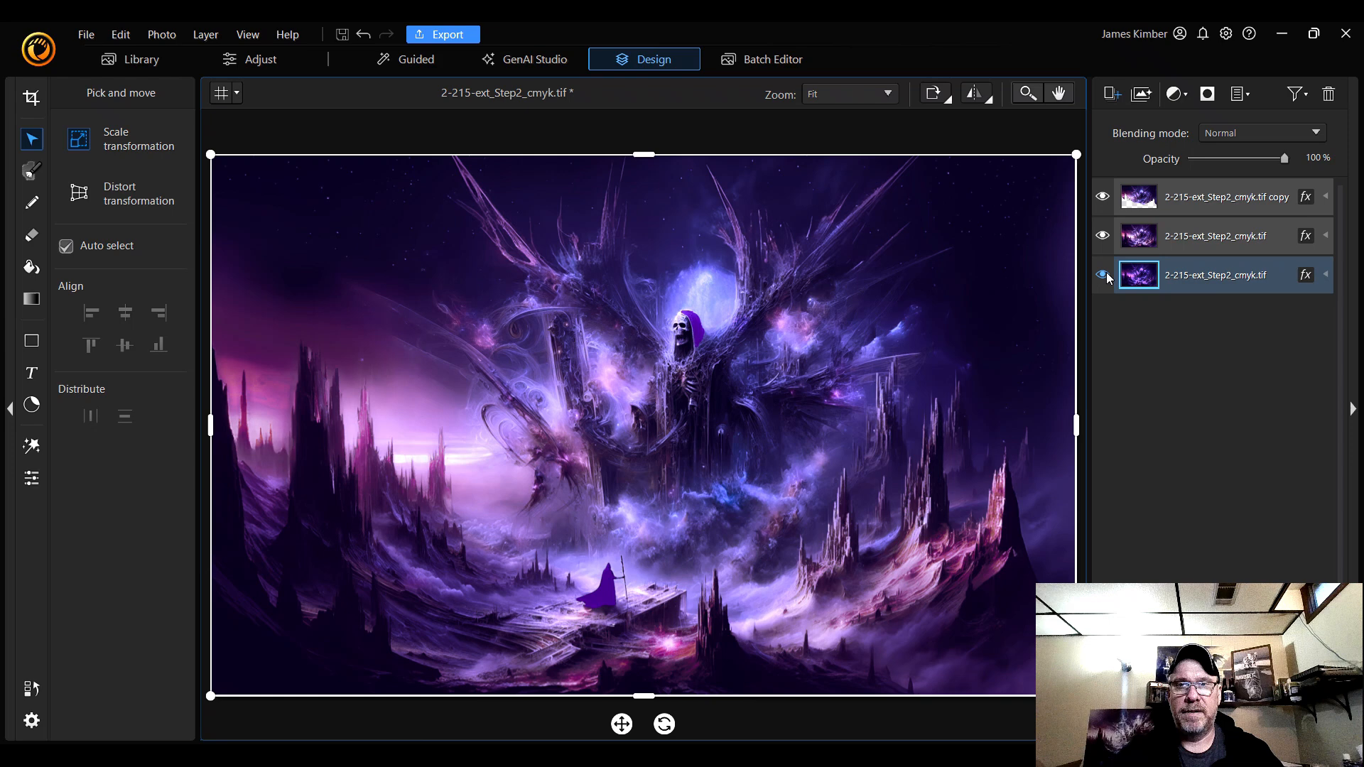
pyautogui.click(1104, 275)
pyautogui.click(1104, 275)
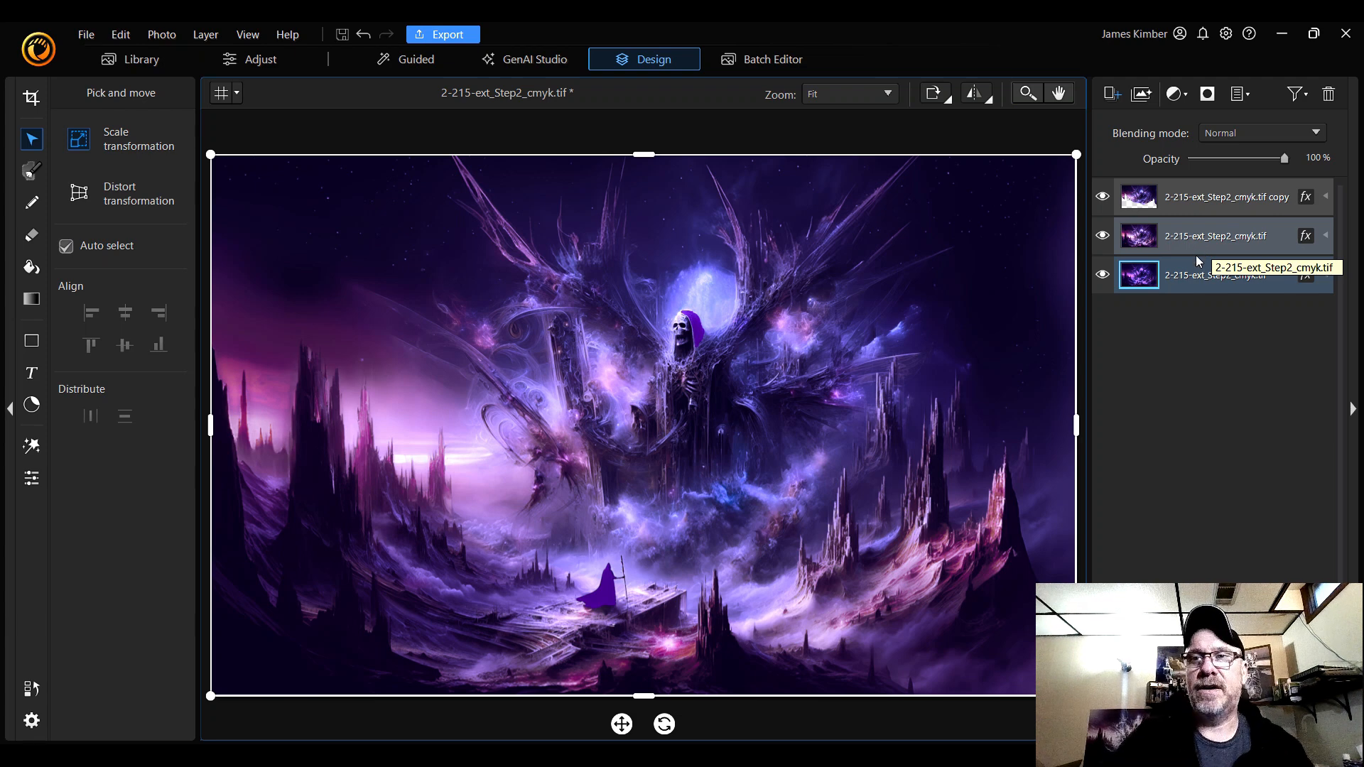
# - Compare the artwork with and without the top "2-215-ext_Step2_cmyk.tif copy" layer by toggling its visibility
pyautogui.click(1104, 197)
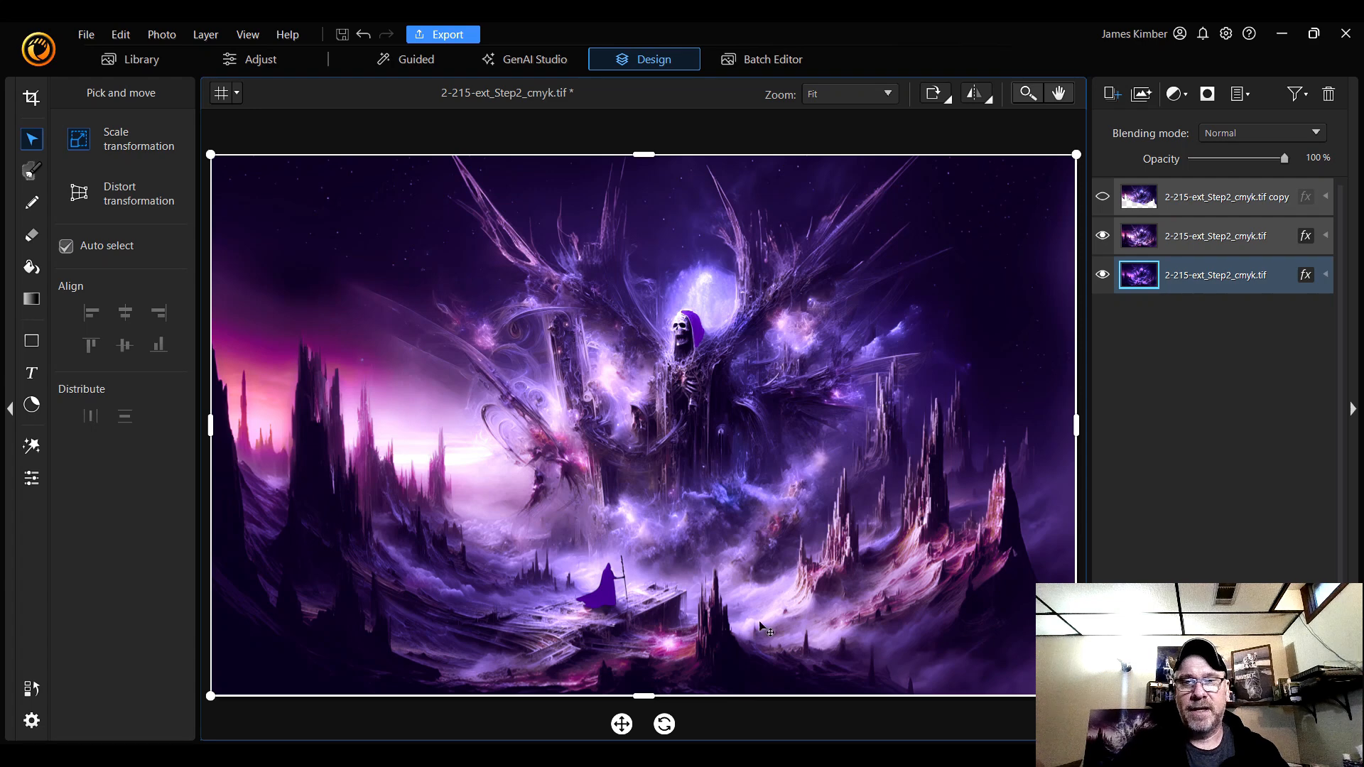
pyautogui.click(1102, 196)
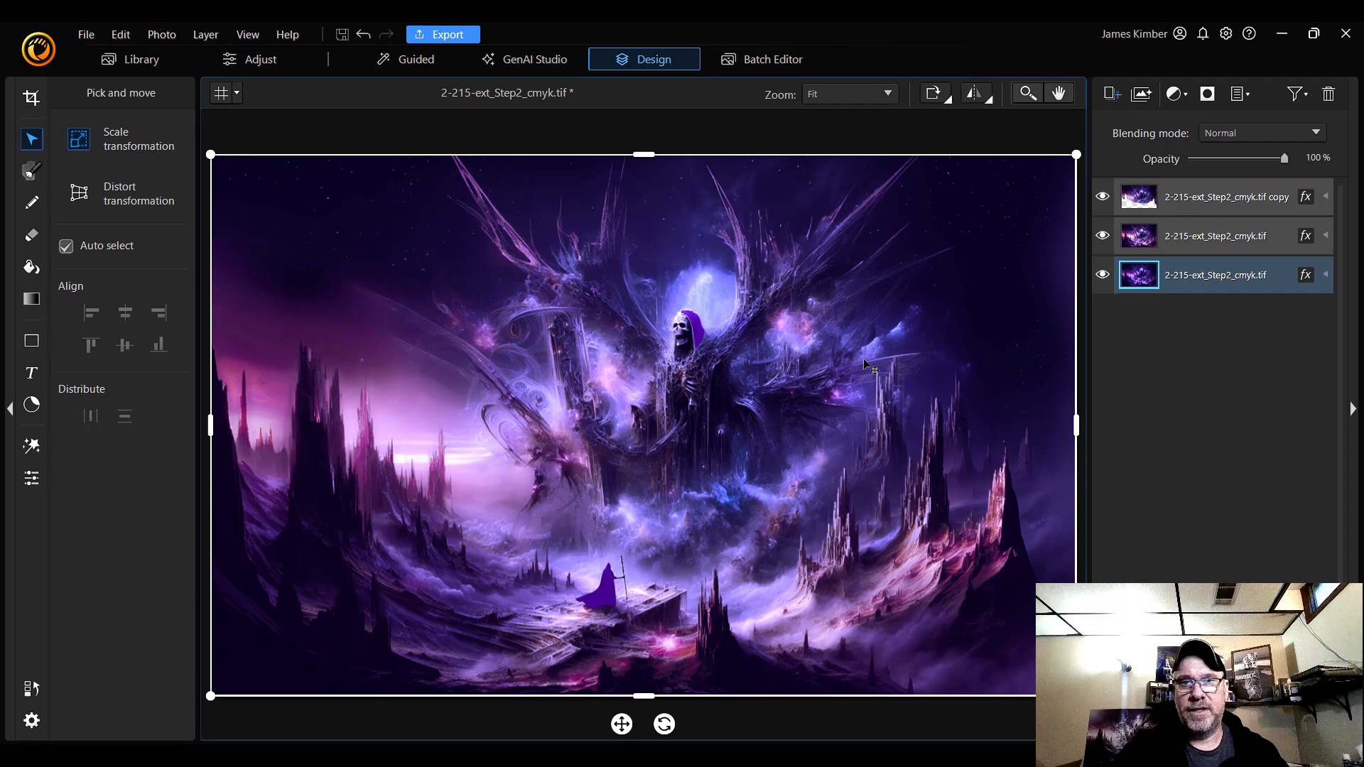
pyautogui.click(1103, 199)
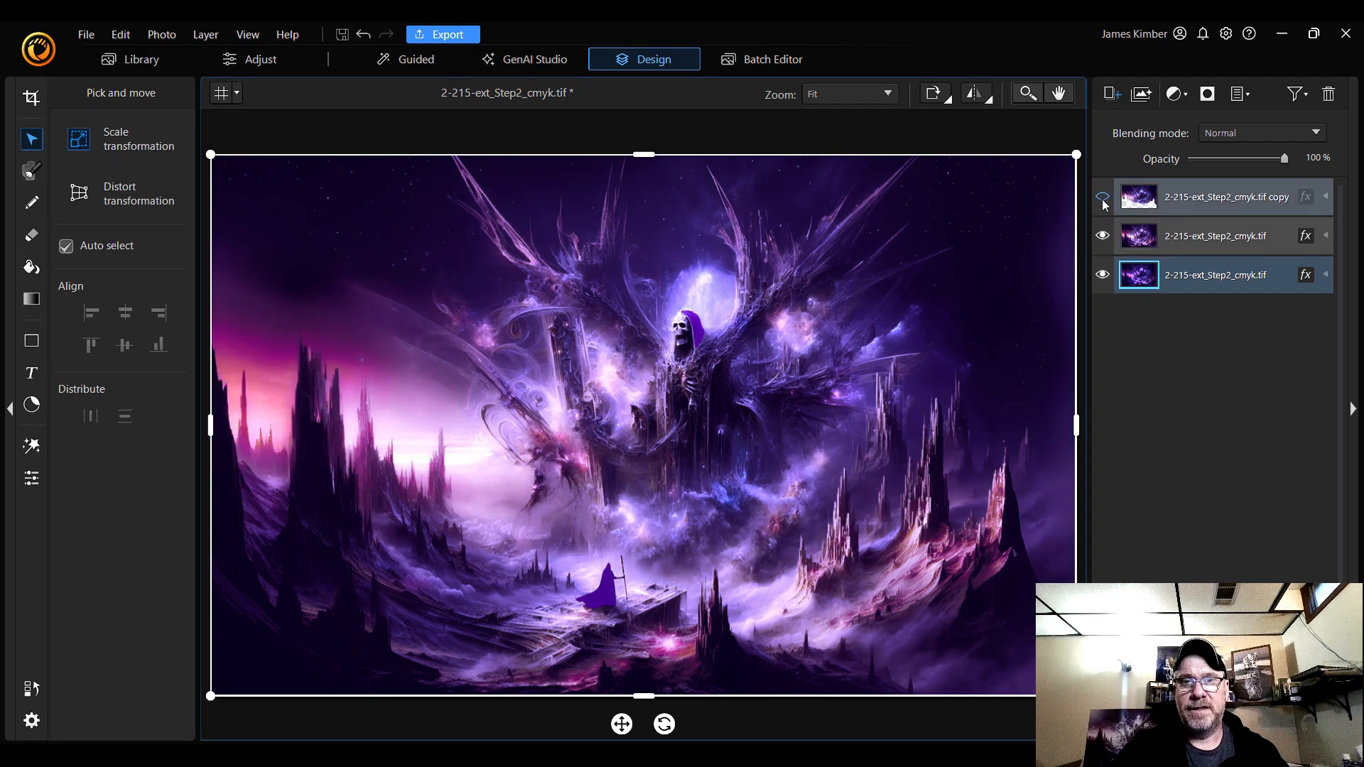
pyautogui.click(1103, 201)
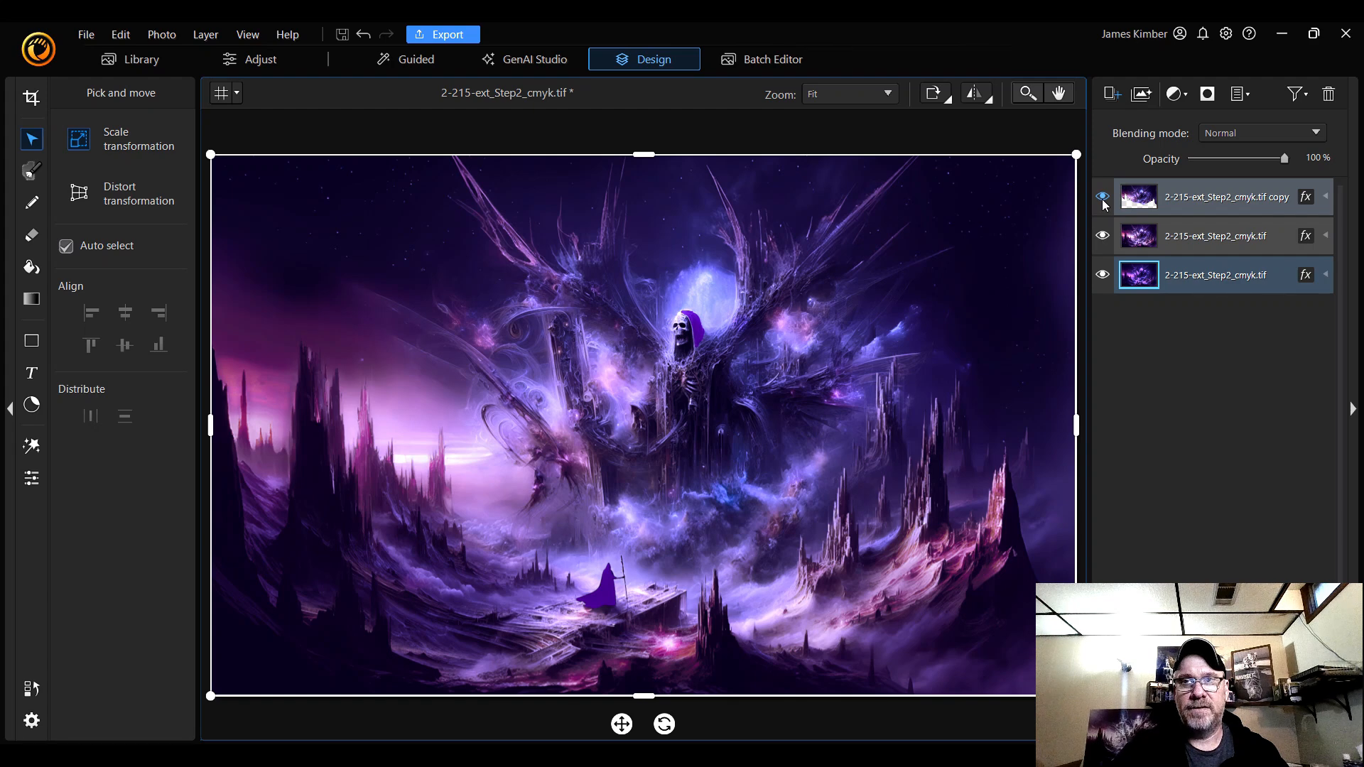
pyautogui.click(1102, 200)
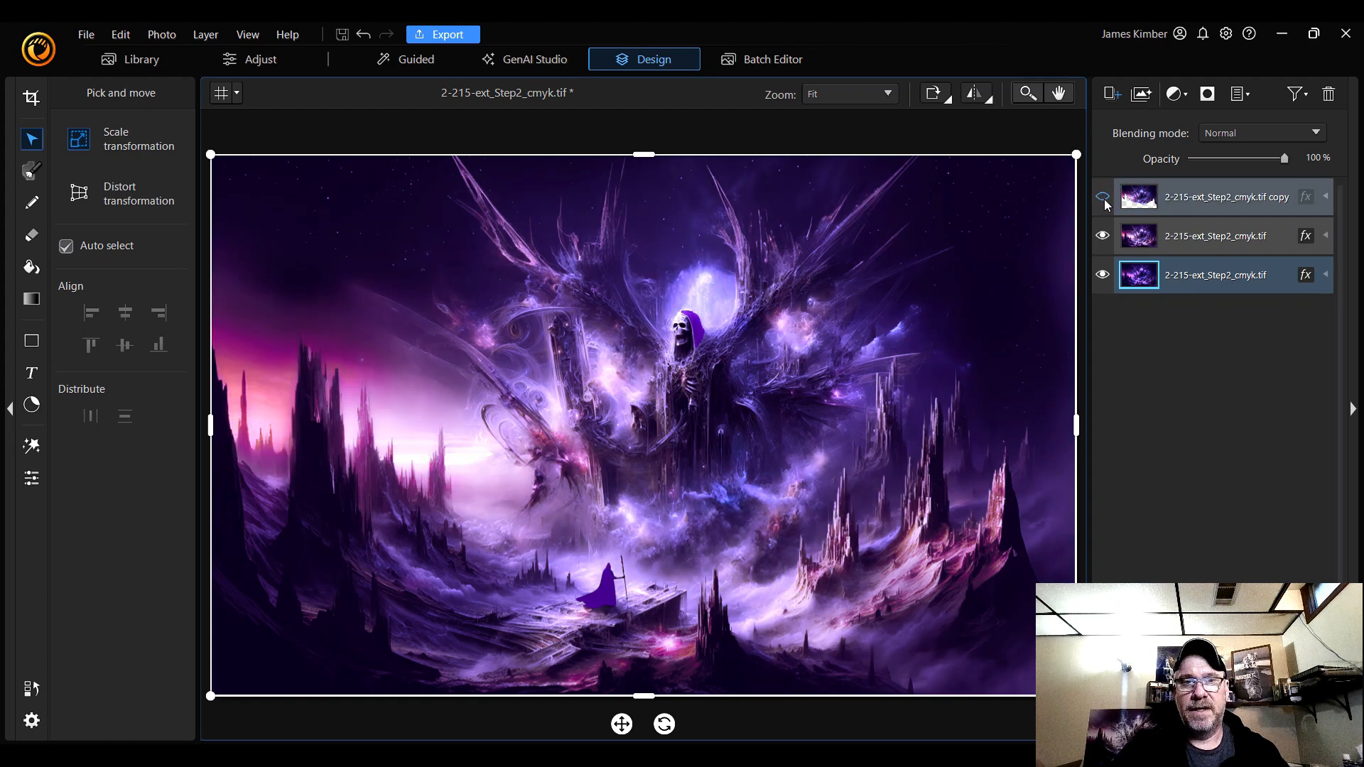
pyautogui.click(1103, 201)
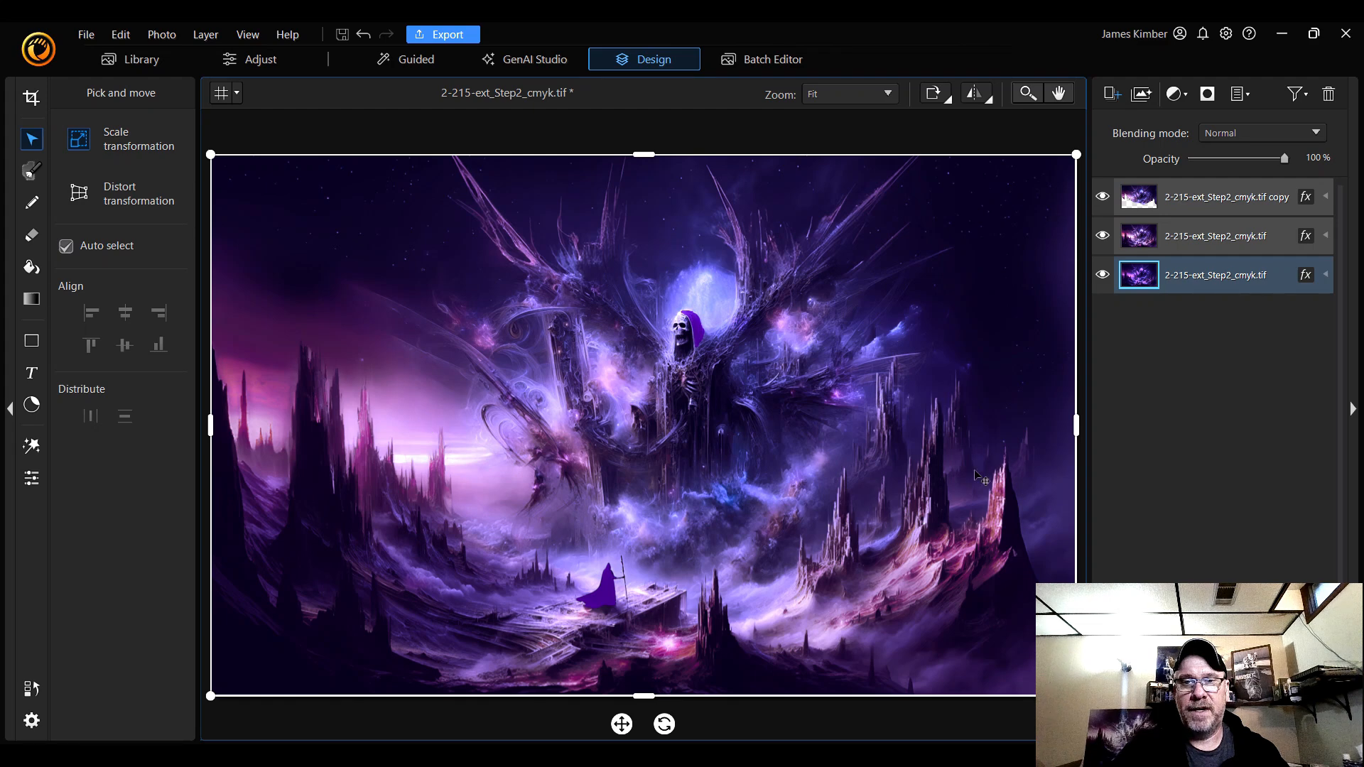
pyautogui.click(1103, 199)
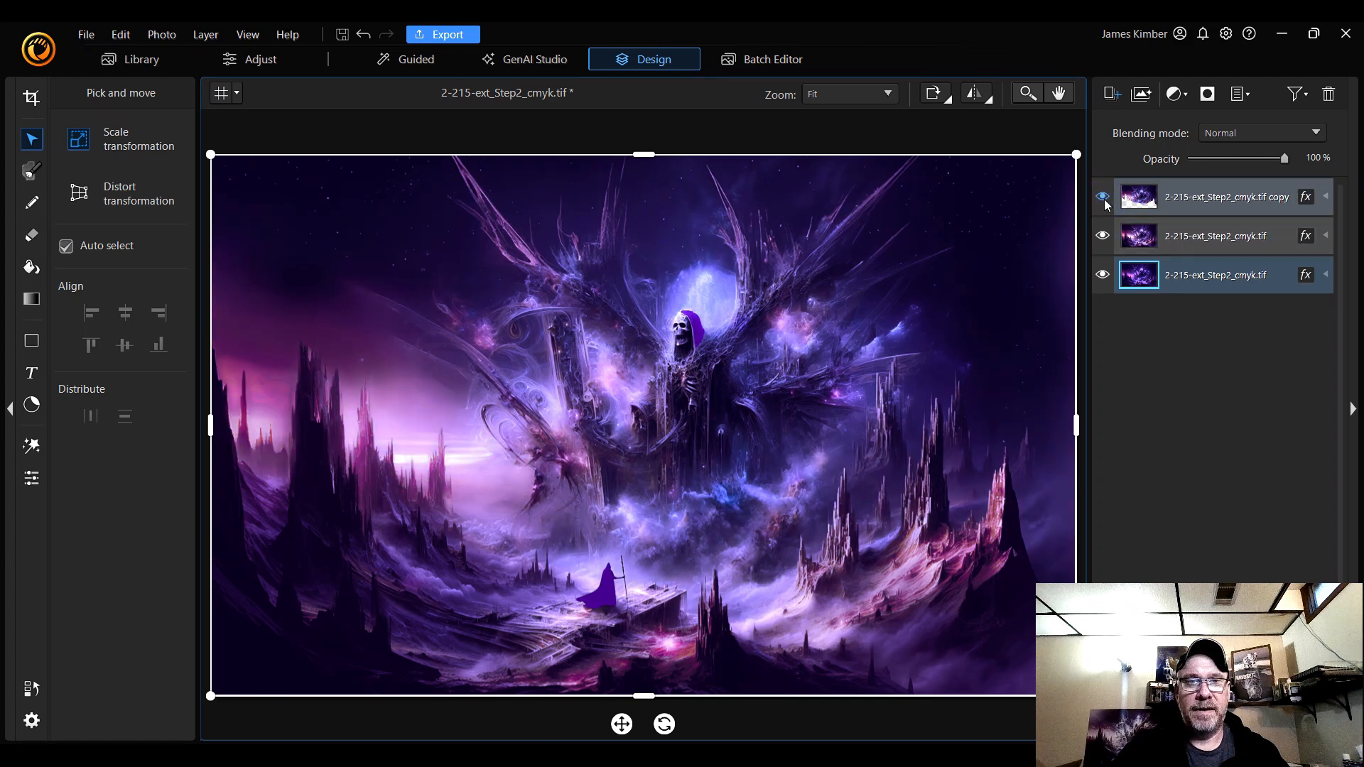
pyautogui.click(1102, 198)
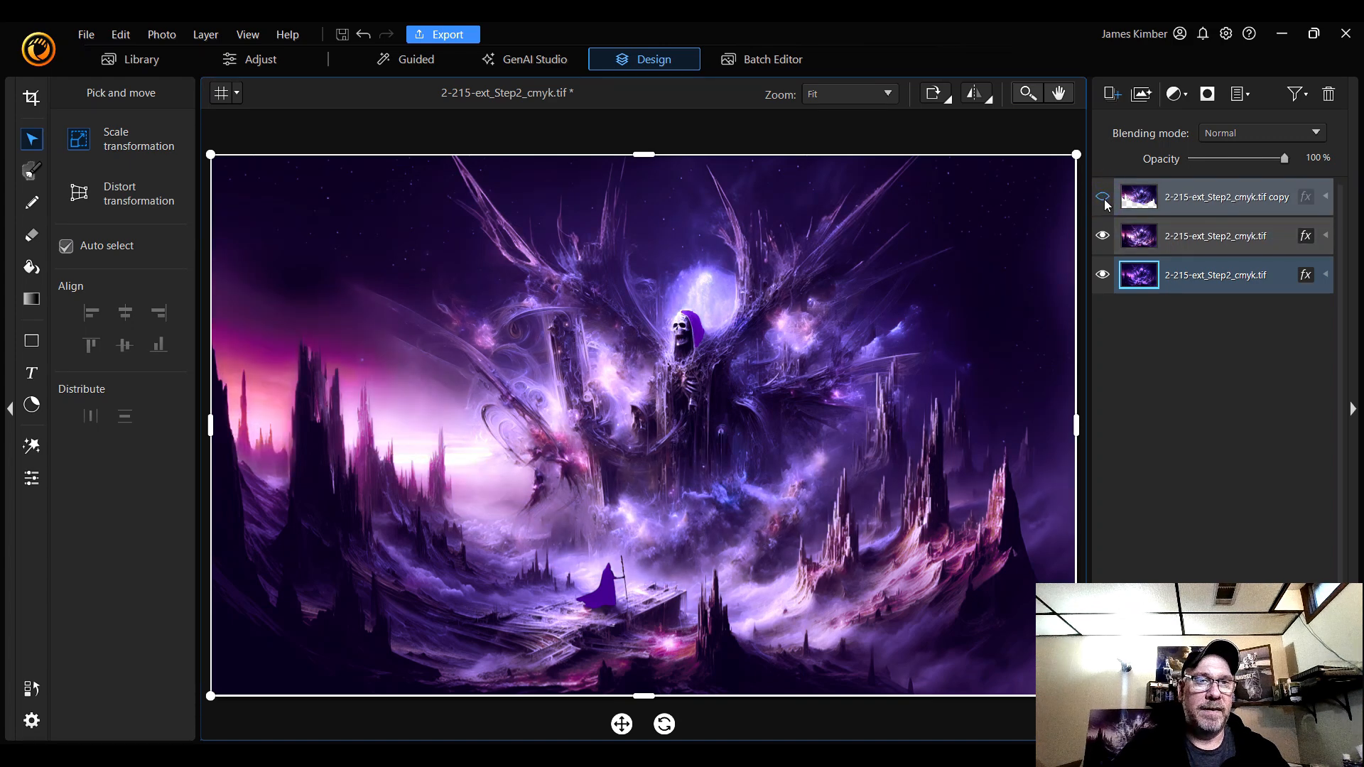
pyautogui.click(1103, 199)
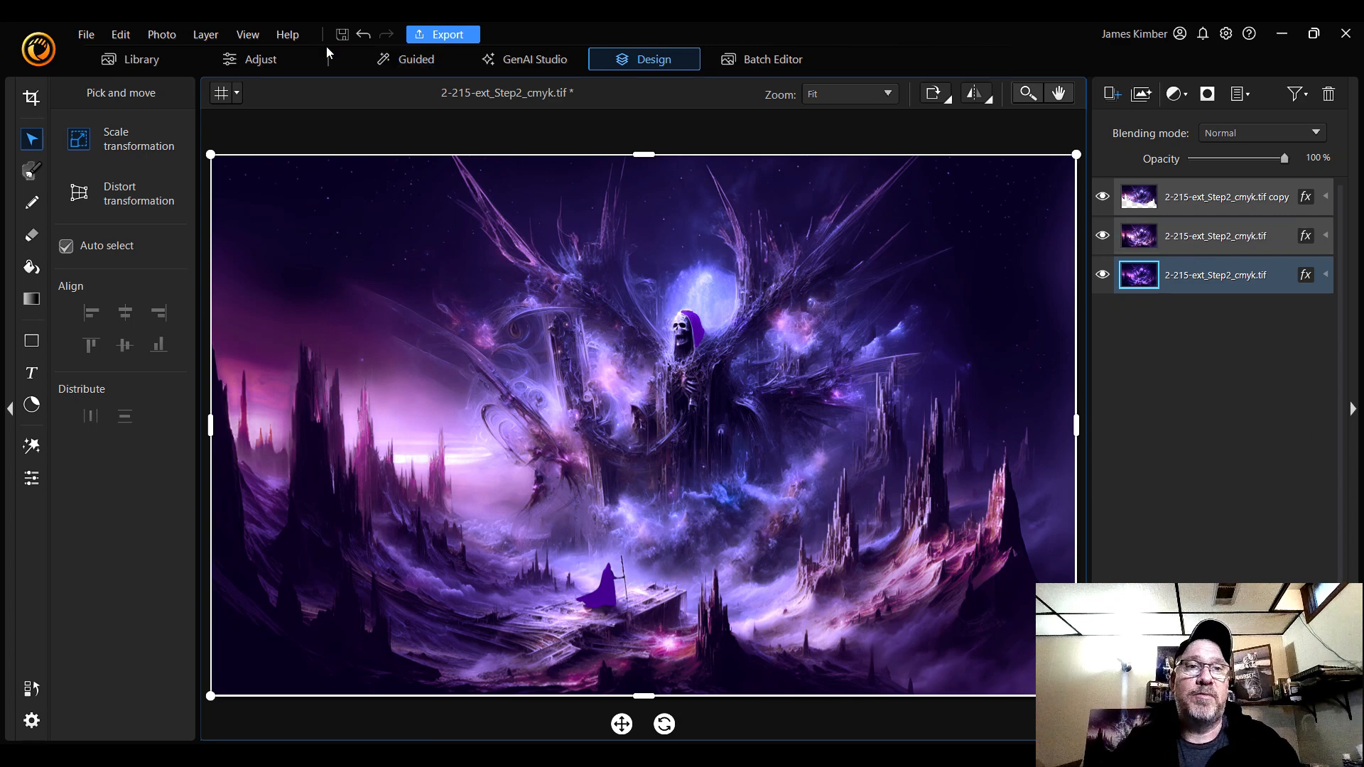
# - Add "Logo final no background.png" from the library as a photo layer and move it to the top of the layer stack
pyautogui.click(249, 36)
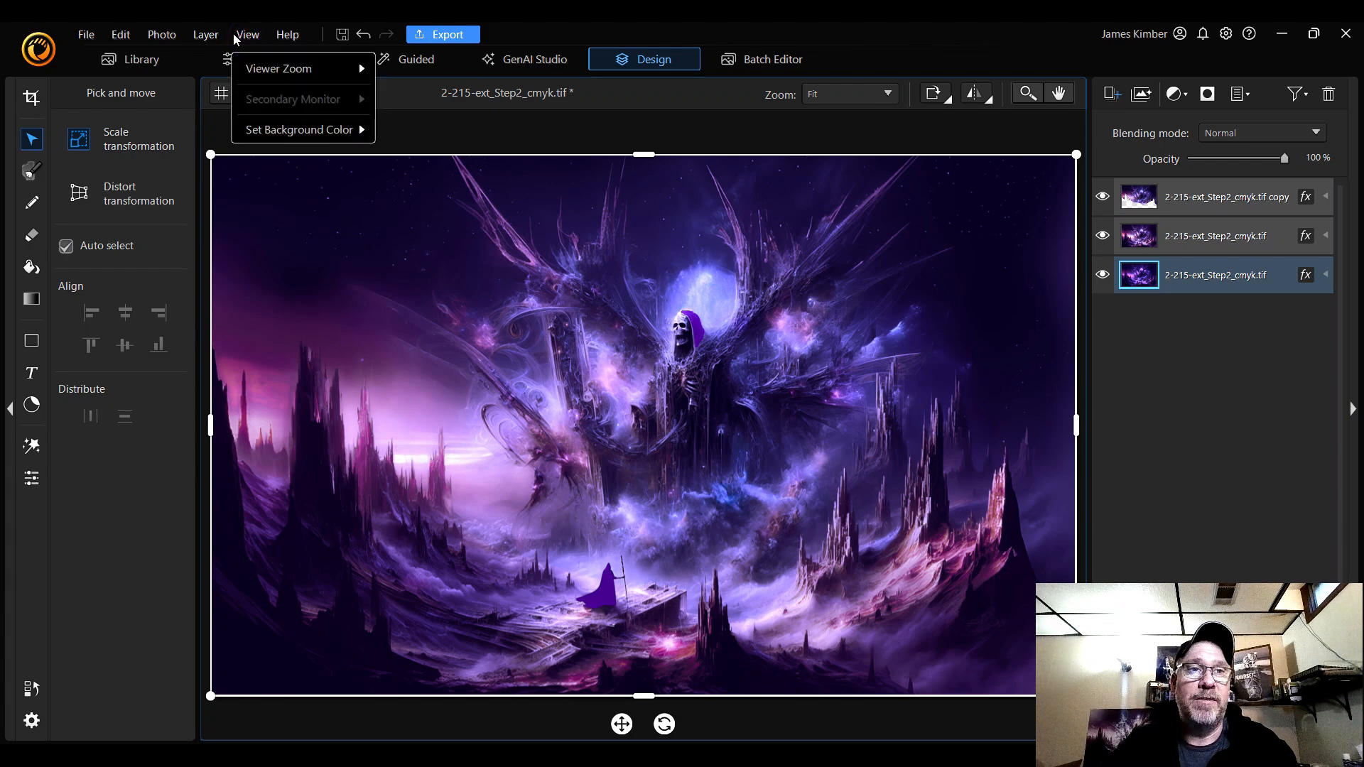
pyautogui.click(207, 34)
pyautogui.click(207, 35)
pyautogui.moveTo(254, 71)
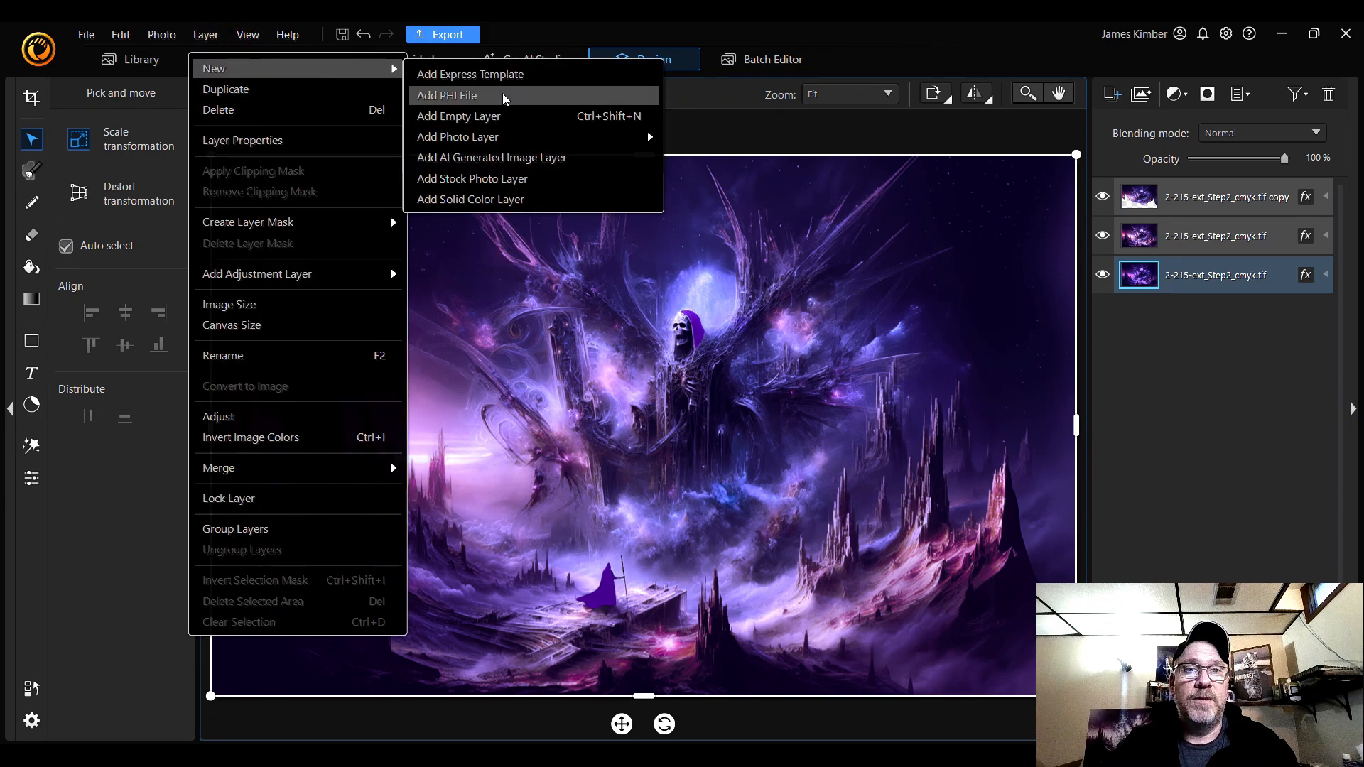
pyautogui.moveTo(544, 142)
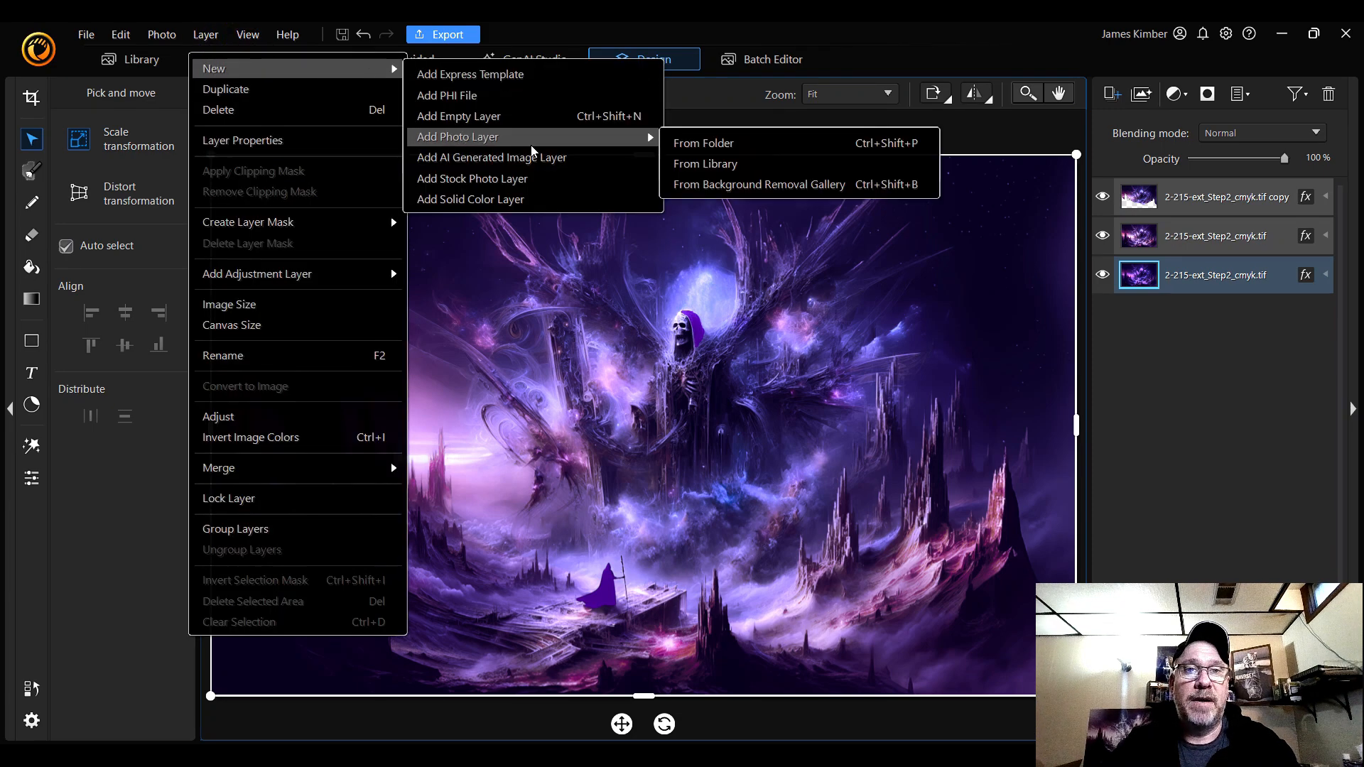
pyautogui.click(717, 164)
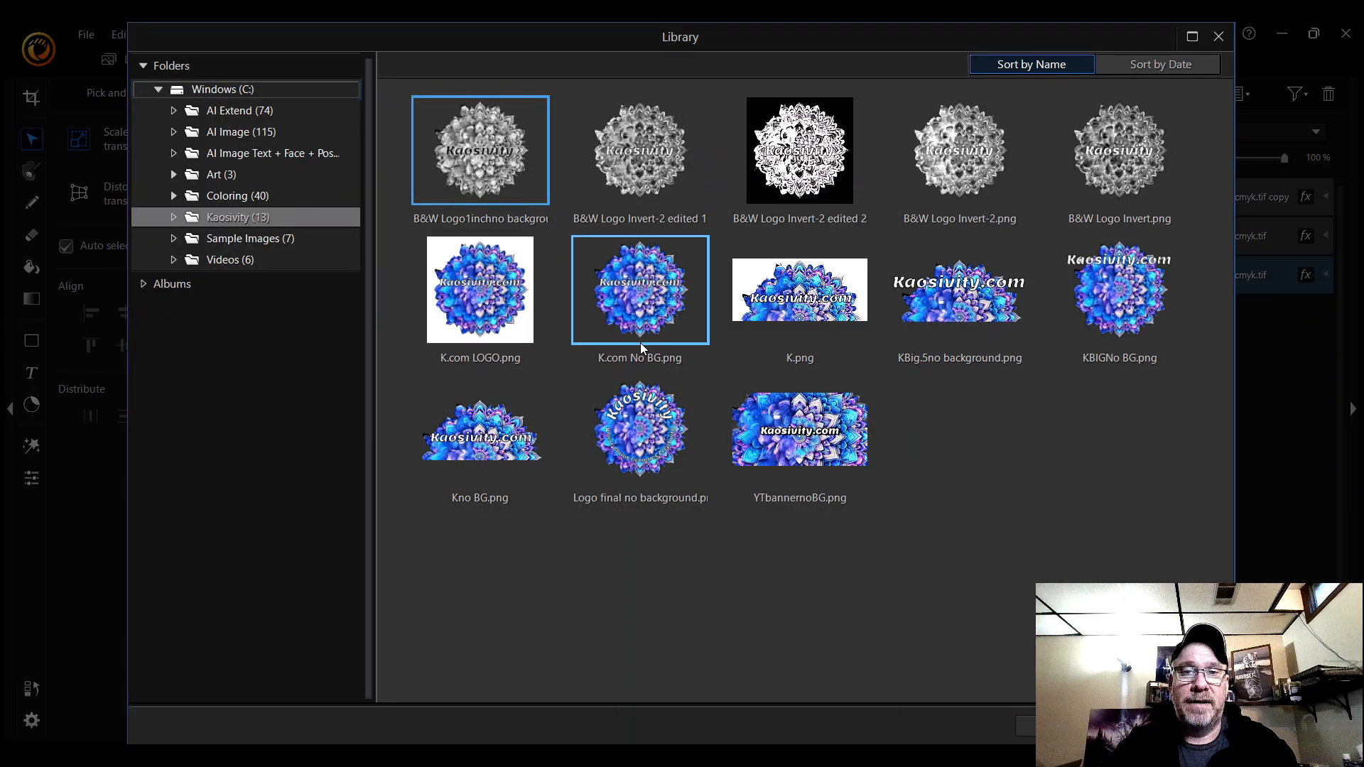
pyautogui.doubleClick(645, 436)
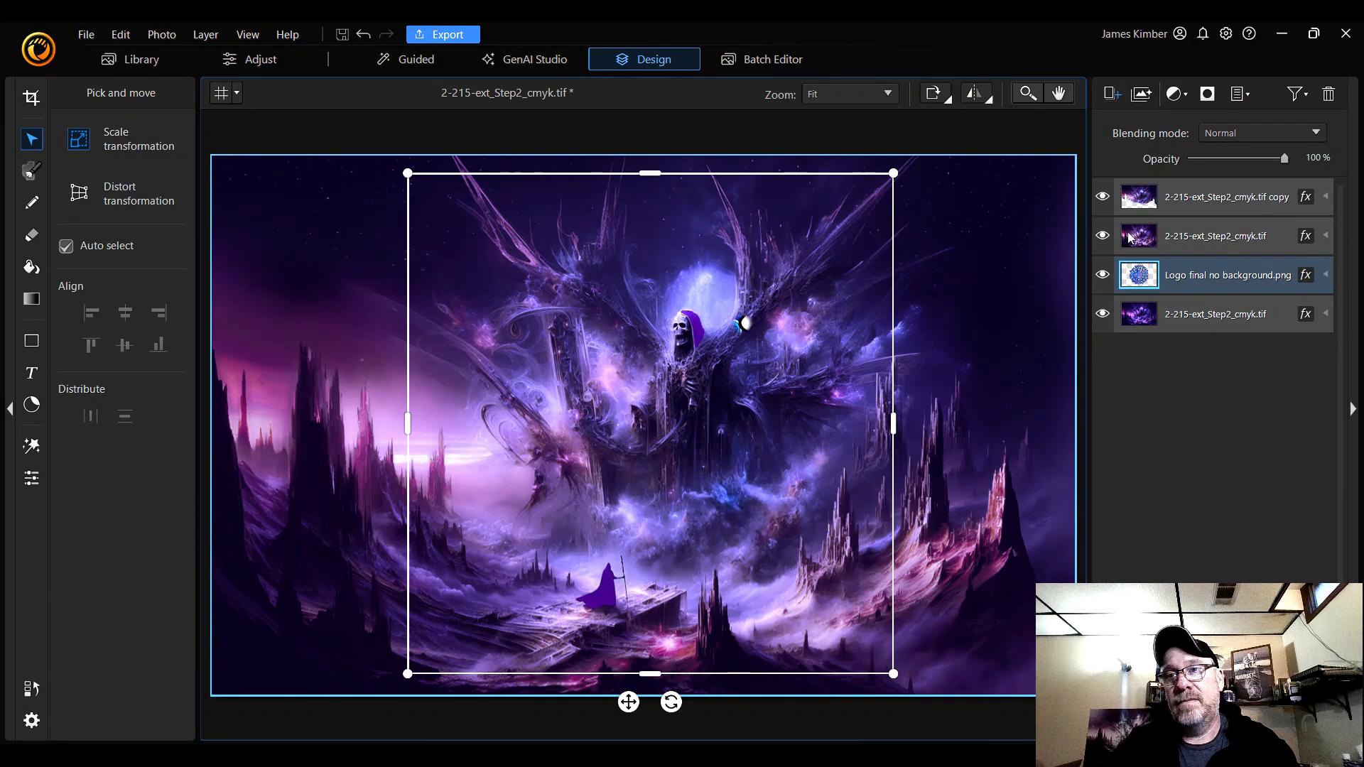
pyautogui.moveTo(1223, 288); pyautogui.dragTo(1200, 190)
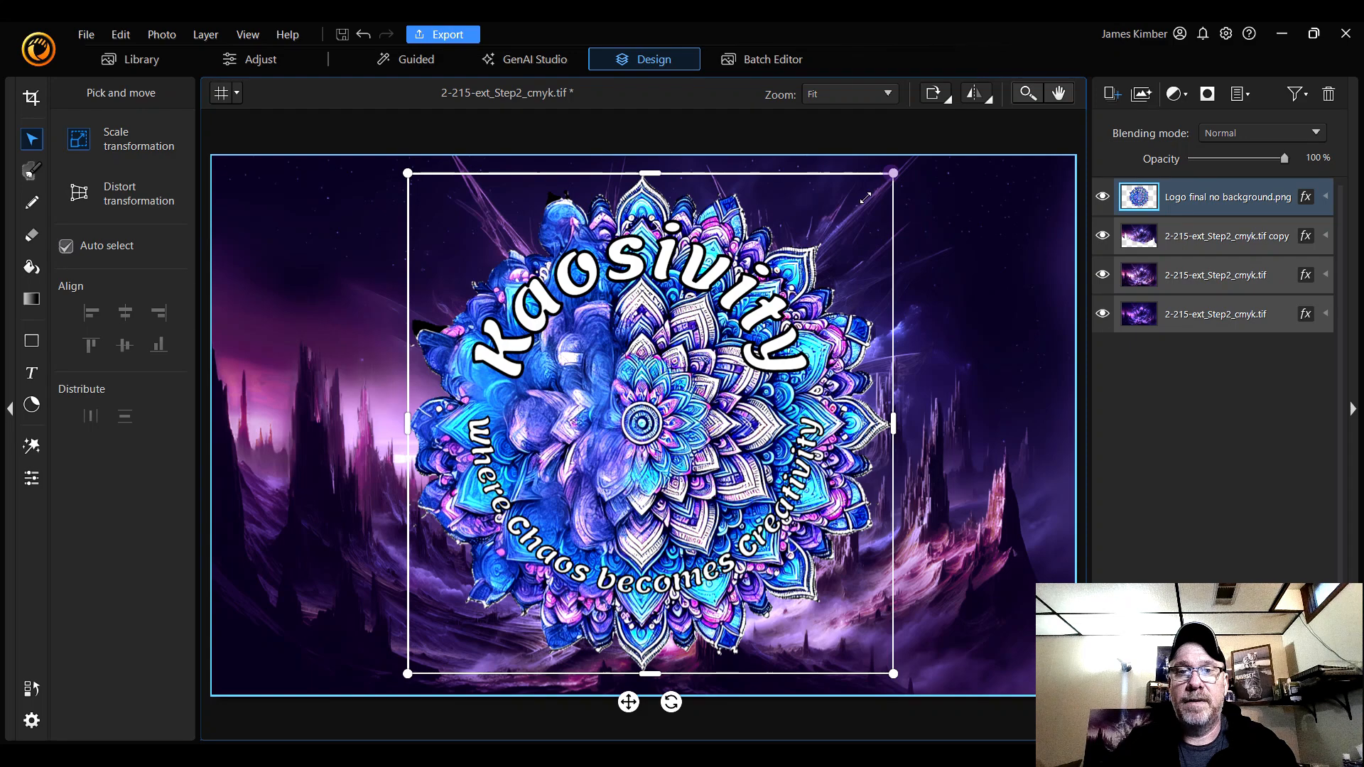
# - Shrink the logo to a small emblem and place it over the dark rocks in the artwork's lower-right area
pyautogui.moveTo(866, 198); pyautogui.dragTo(445, 633)
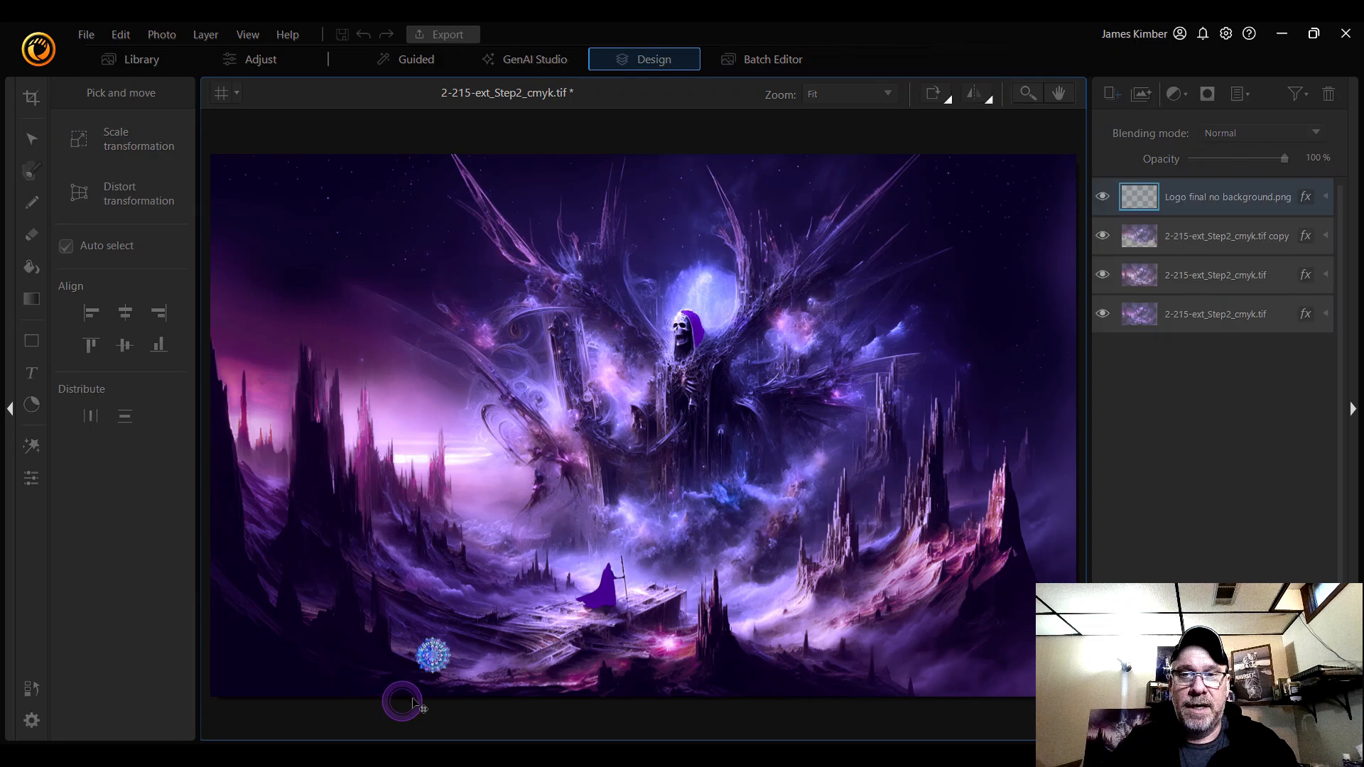
pyautogui.moveTo(412, 703); pyautogui.dragTo(949, 636)
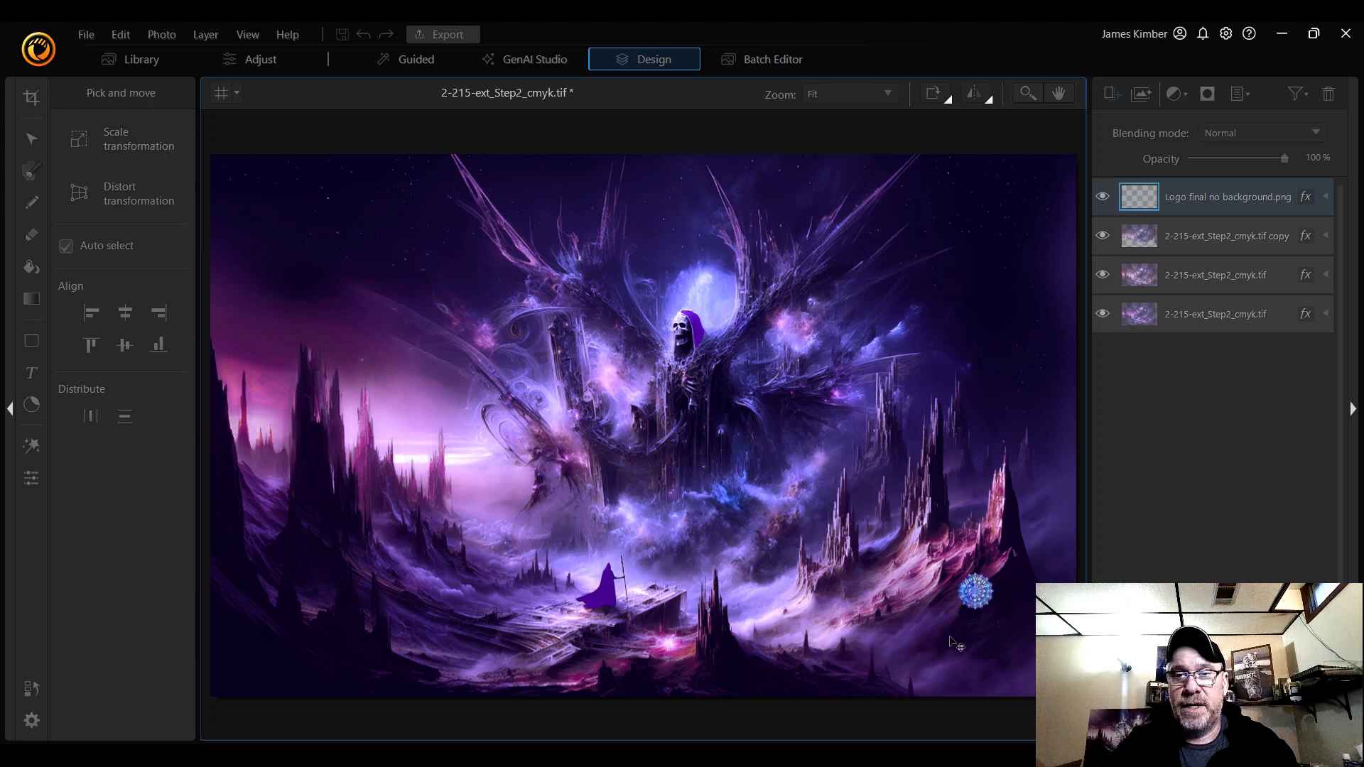
pyautogui.moveTo(950, 636); pyautogui.dragTo(949, 638)
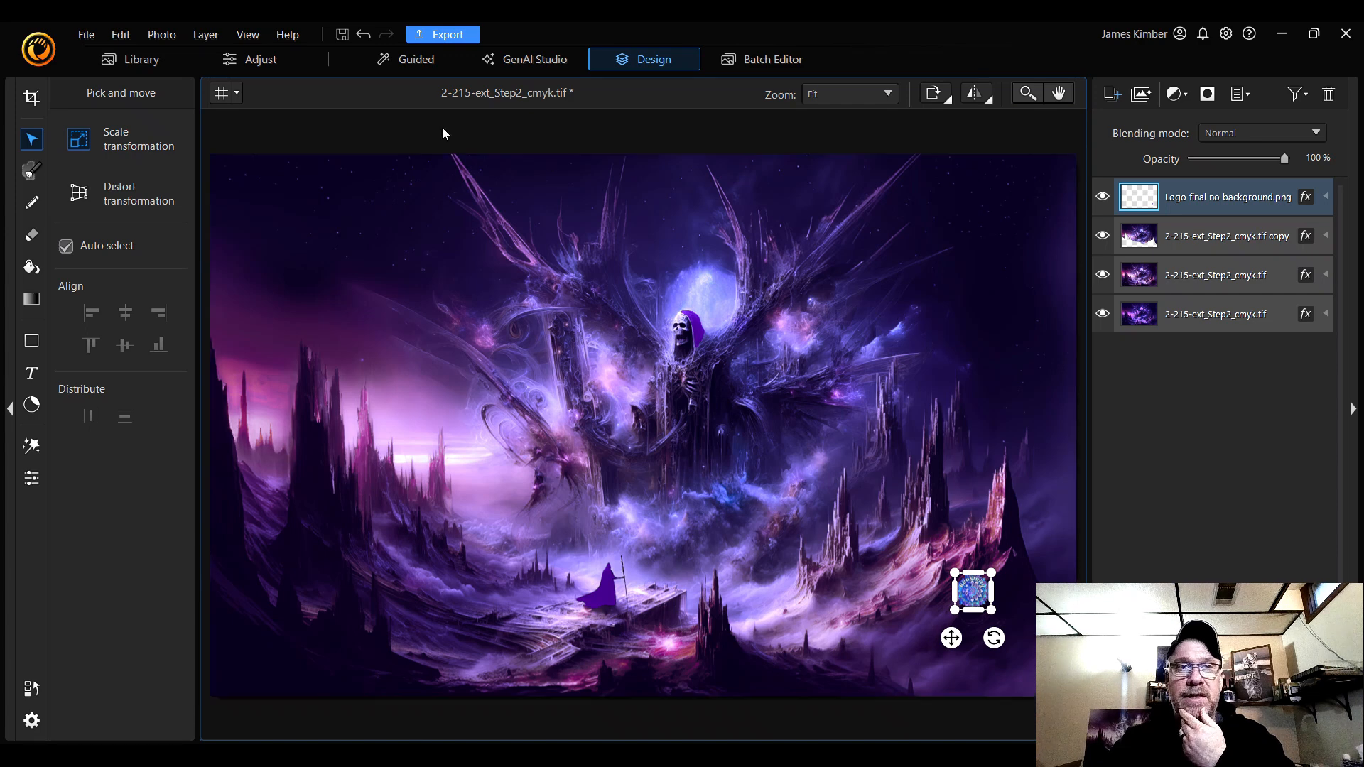
# - Merge all layers of the artwork, including the logo, into a single layer
pyautogui.click(206, 34)
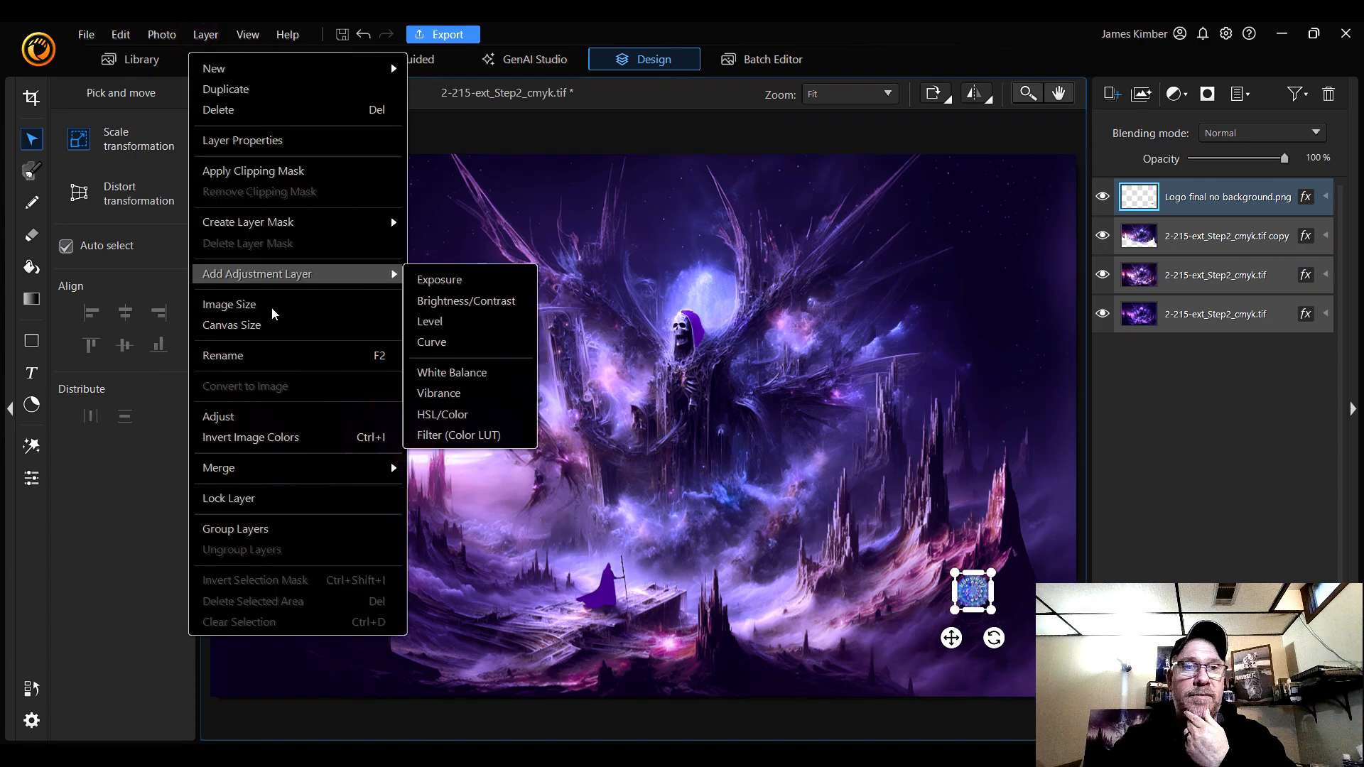
pyautogui.moveTo(262, 472)
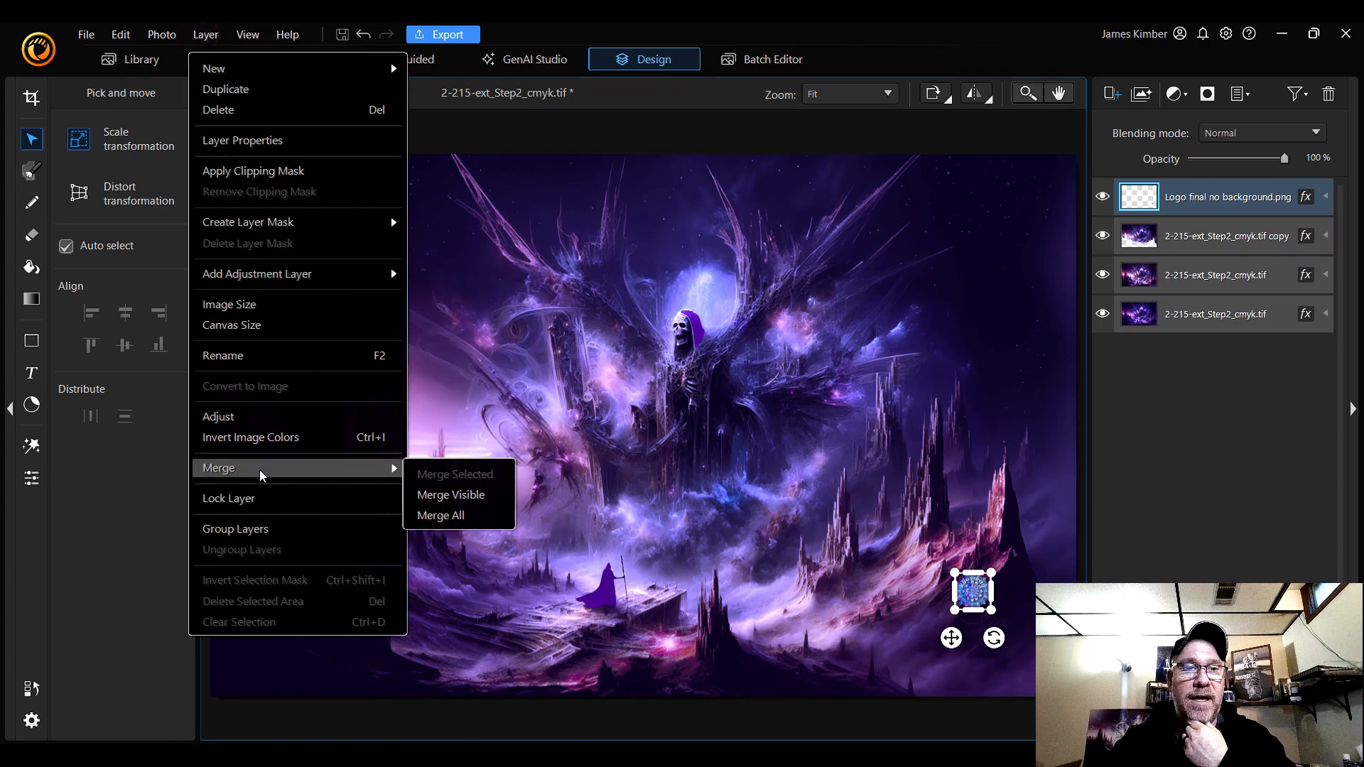
pyautogui.click(460, 516)
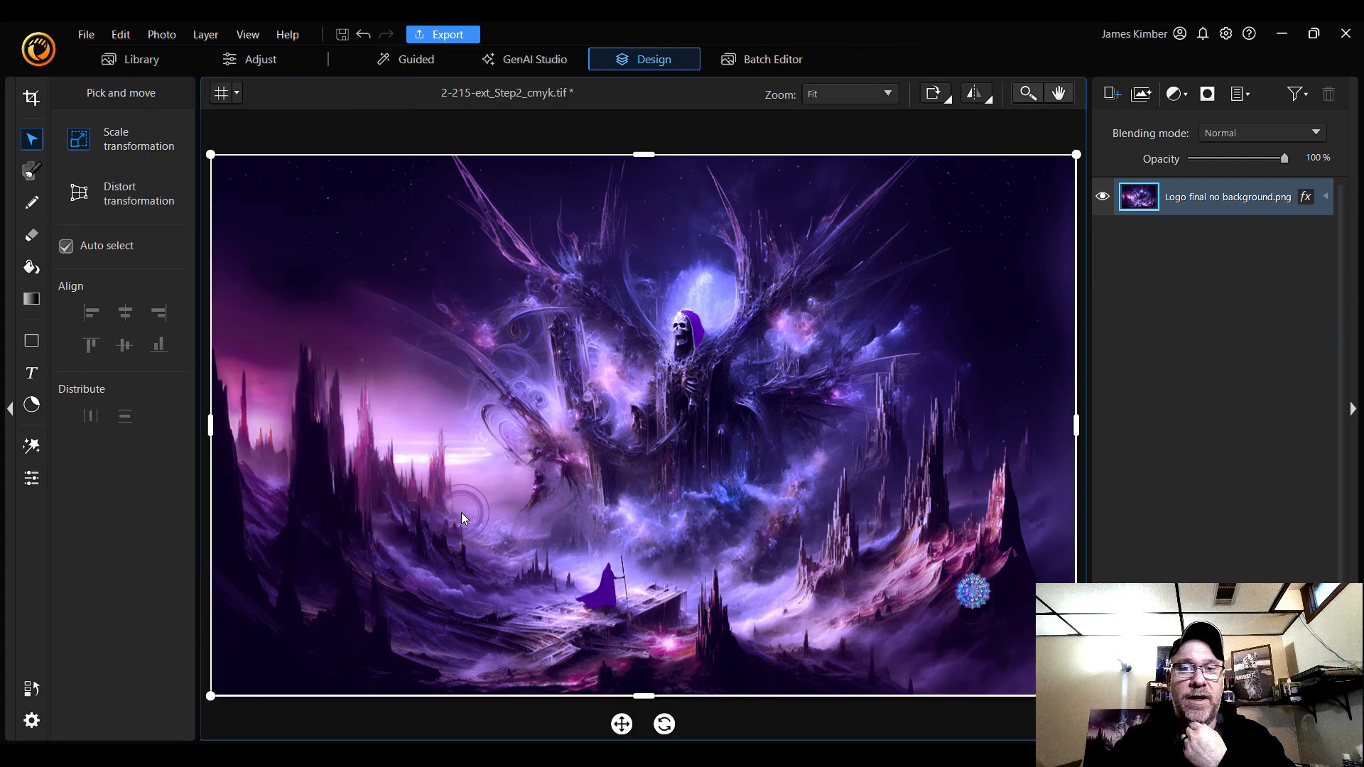
pyautogui.click(775, 686)
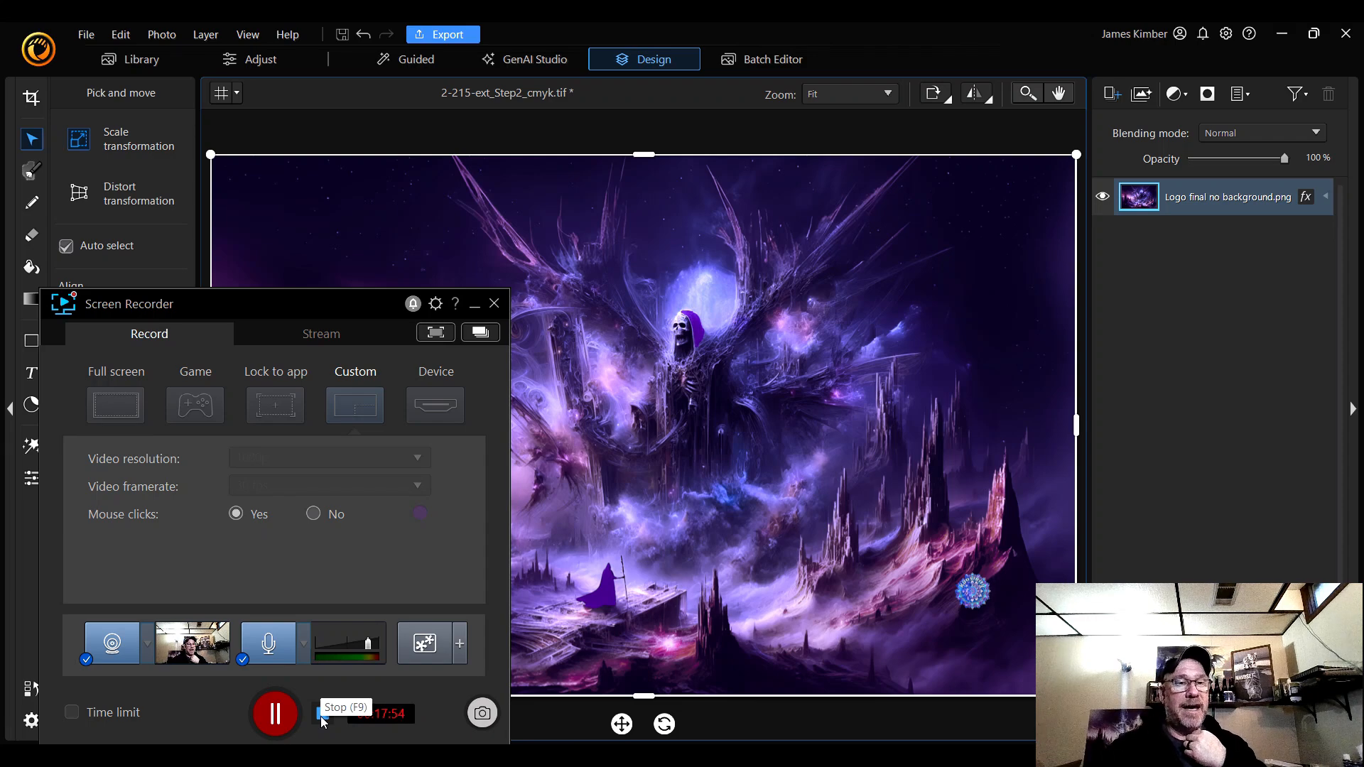
pyautogui.click(322, 715)
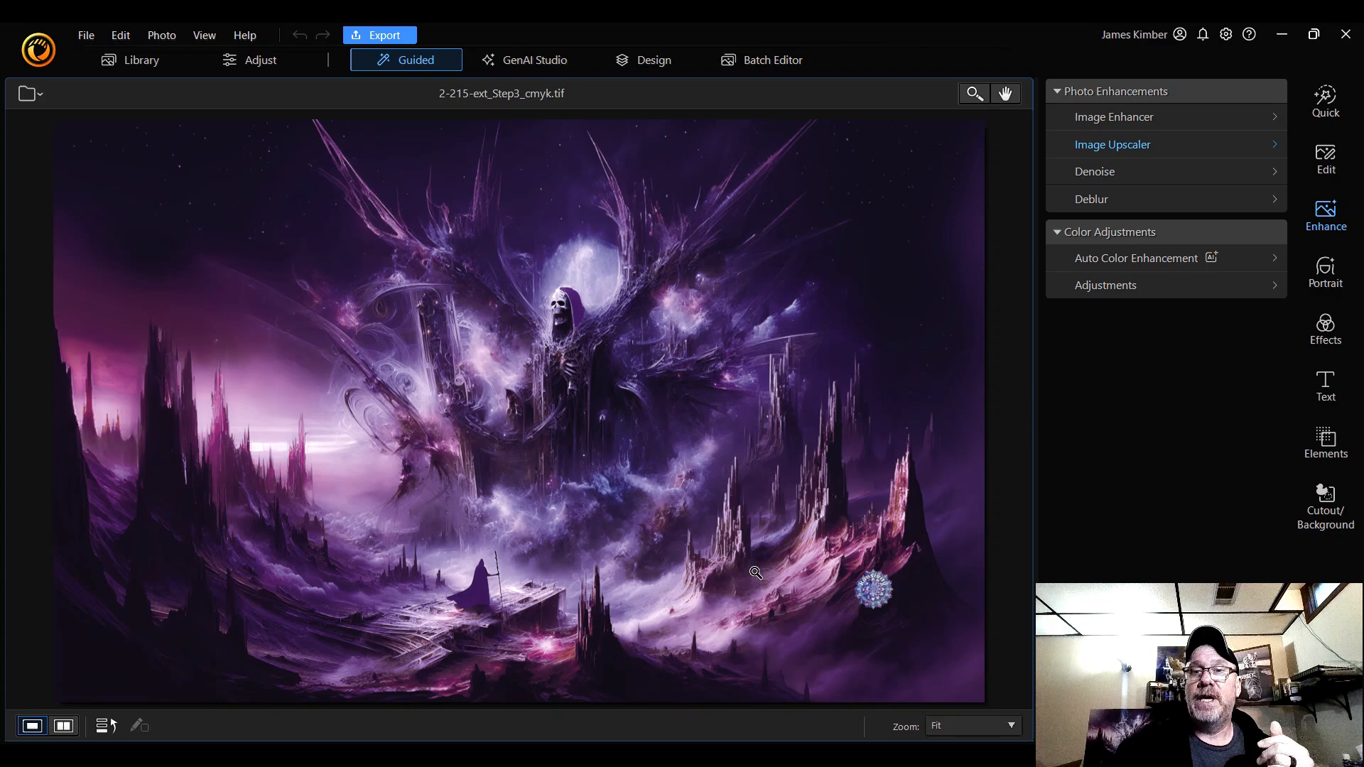
# - Inspect the artwork's detail at 200% with the Navigation overview, covering the spires and the cloaked figure's surroundings, and return to the fitted view
pyautogui.click(983, 726)
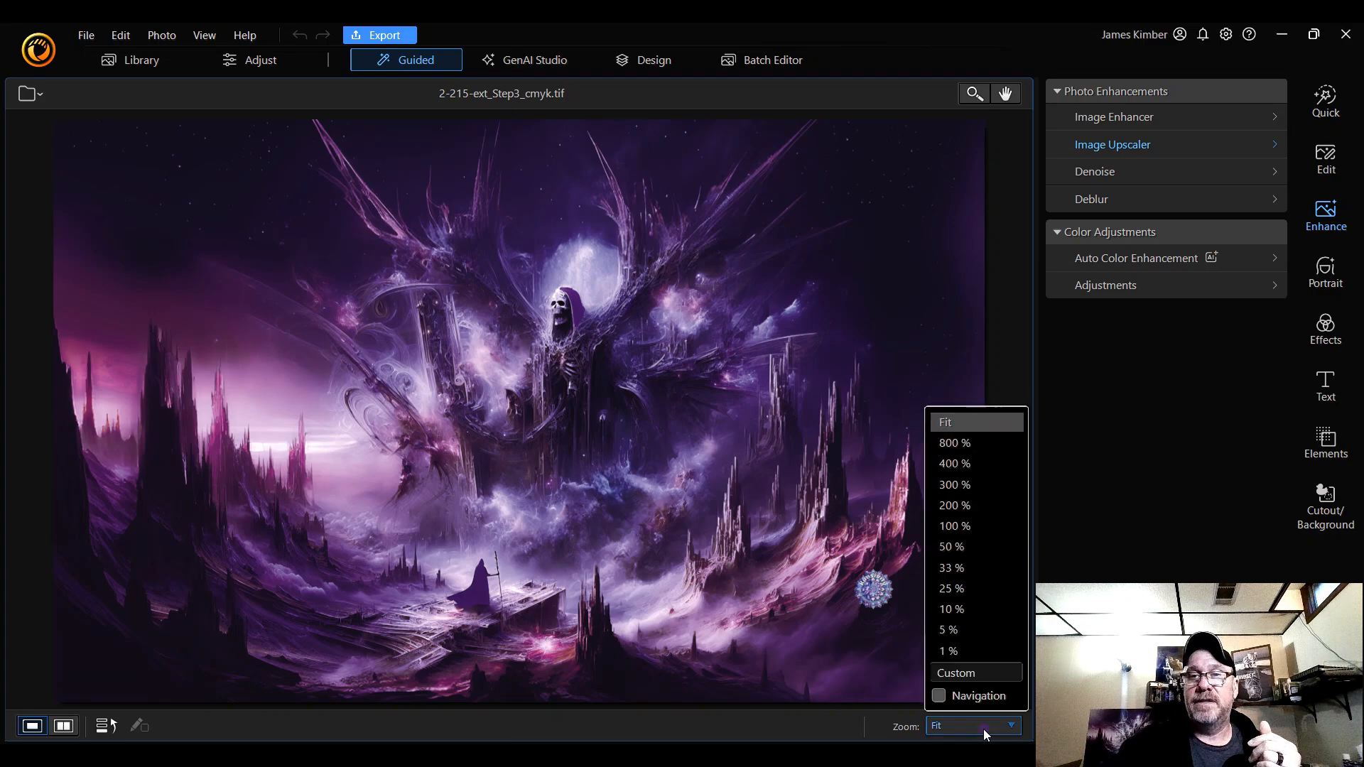
pyautogui.click(999, 509)
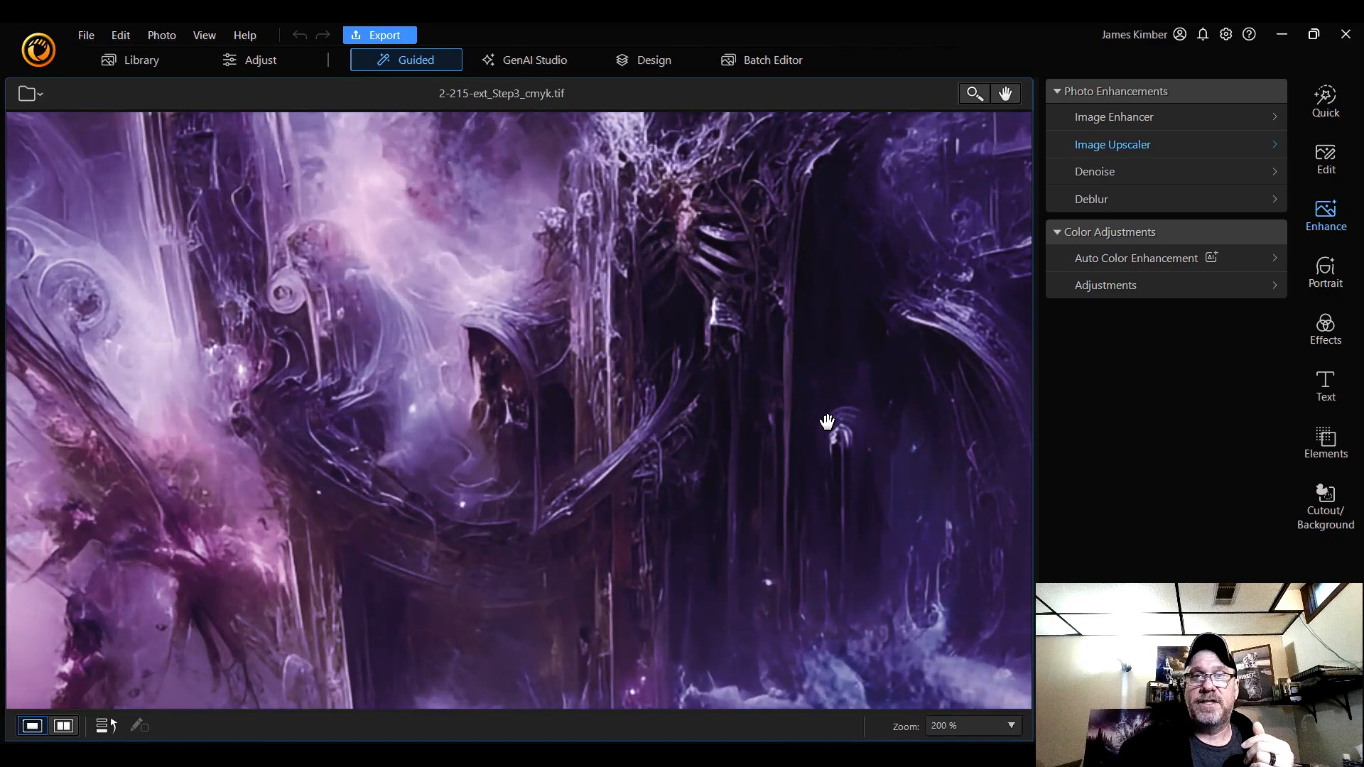
pyautogui.click(987, 728)
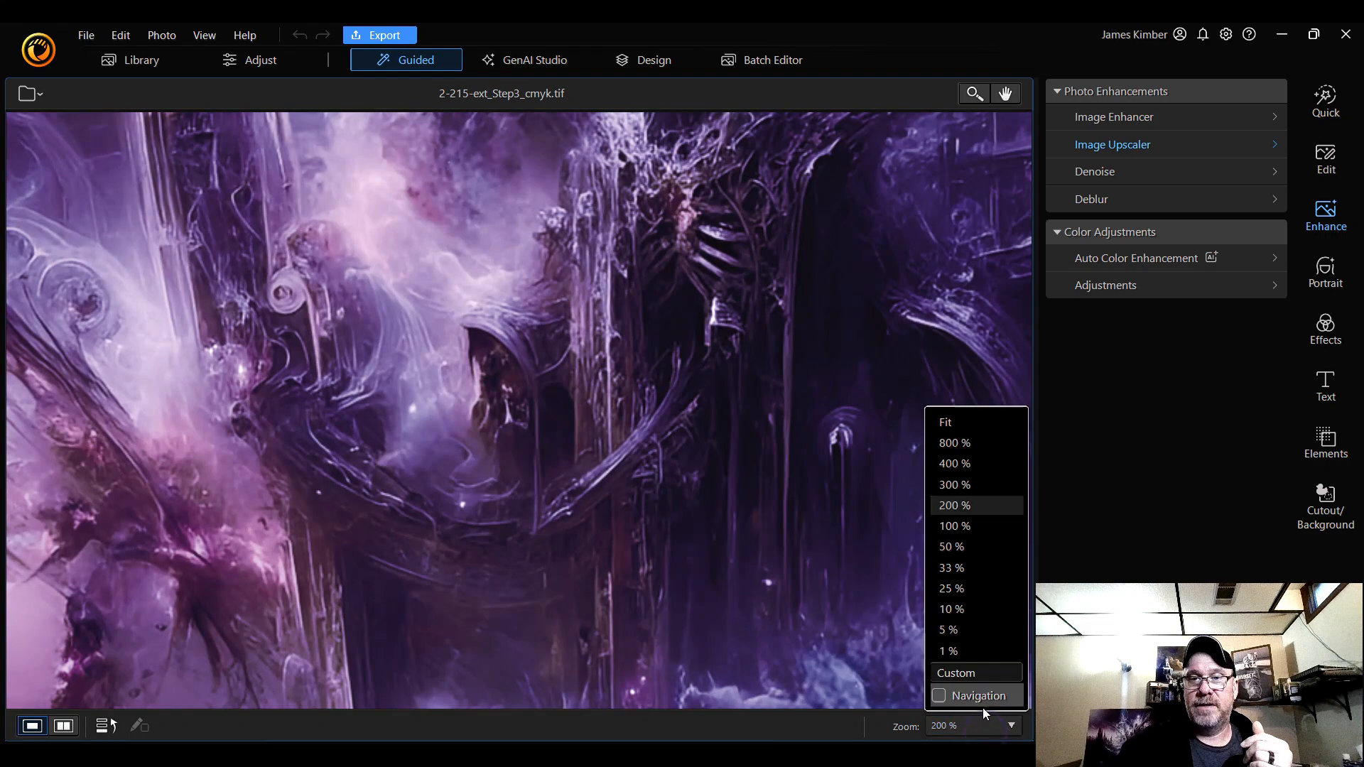
pyautogui.click(939, 695)
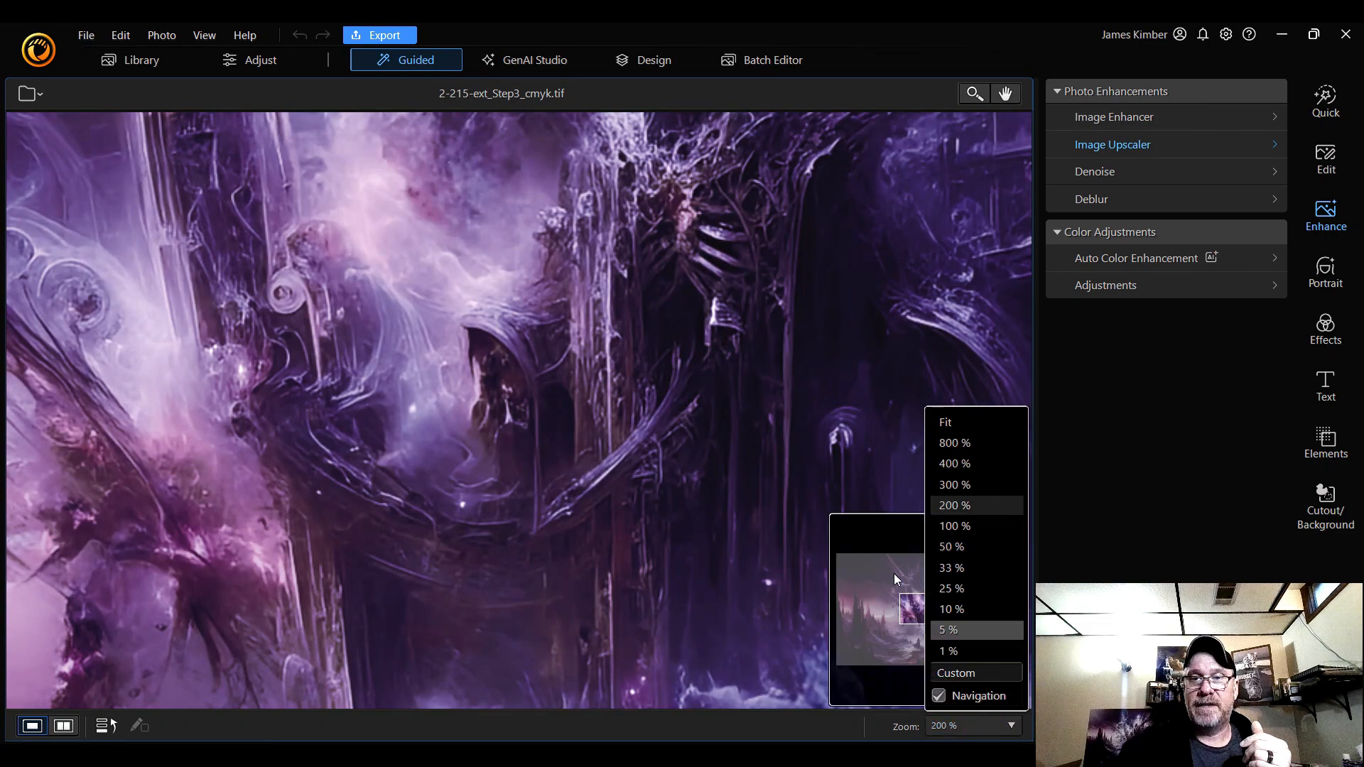
pyautogui.click(895, 538)
pyautogui.moveTo(891, 563); pyautogui.dragTo(862, 611)
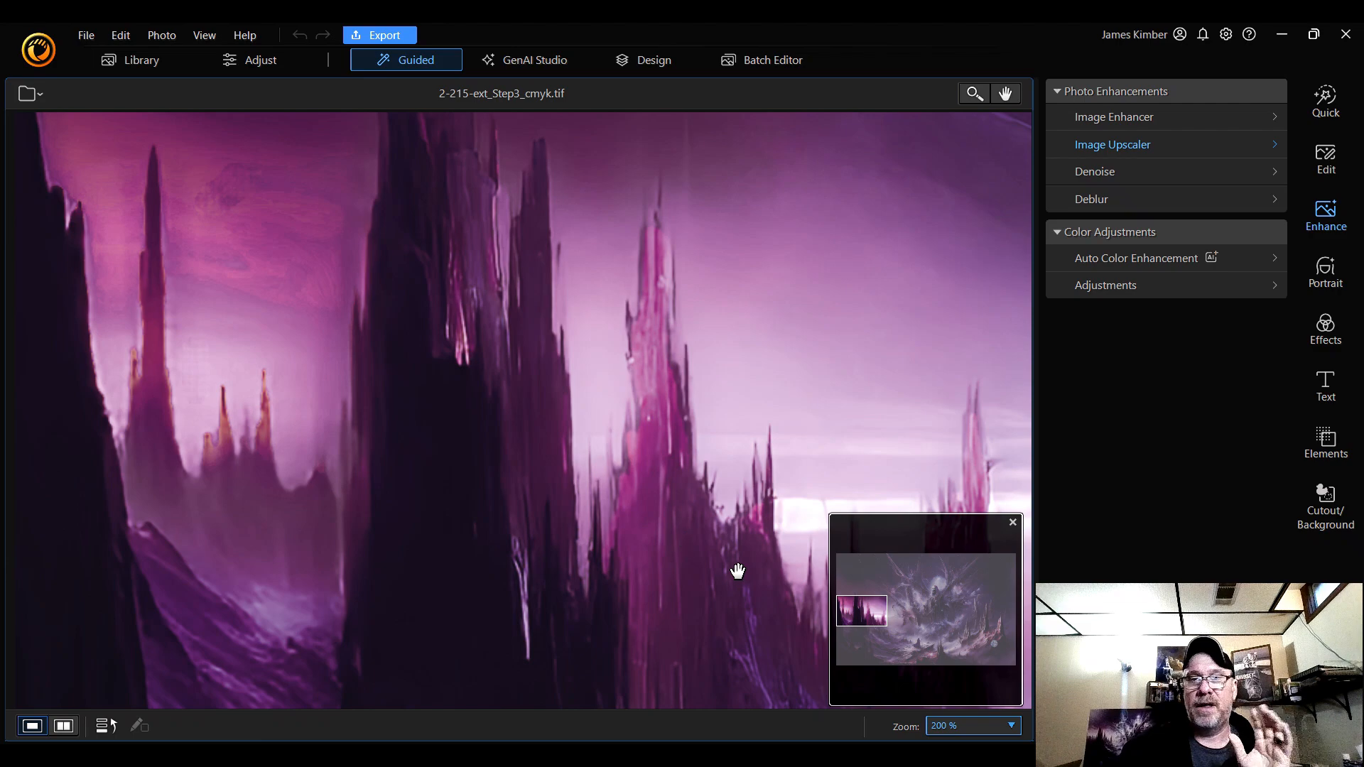
pyautogui.moveTo(851, 616); pyautogui.dragTo(930, 650)
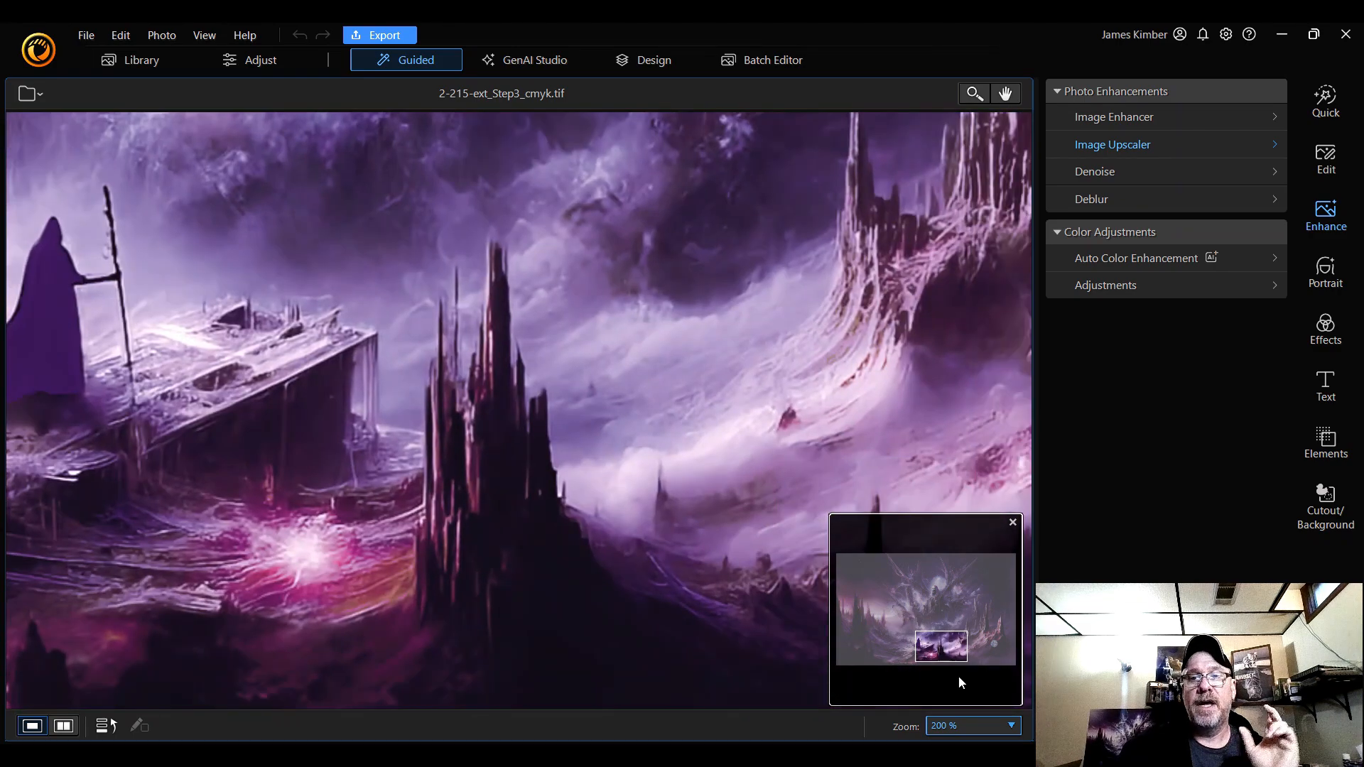
pyautogui.click(989, 732)
pyautogui.click(1000, 431)
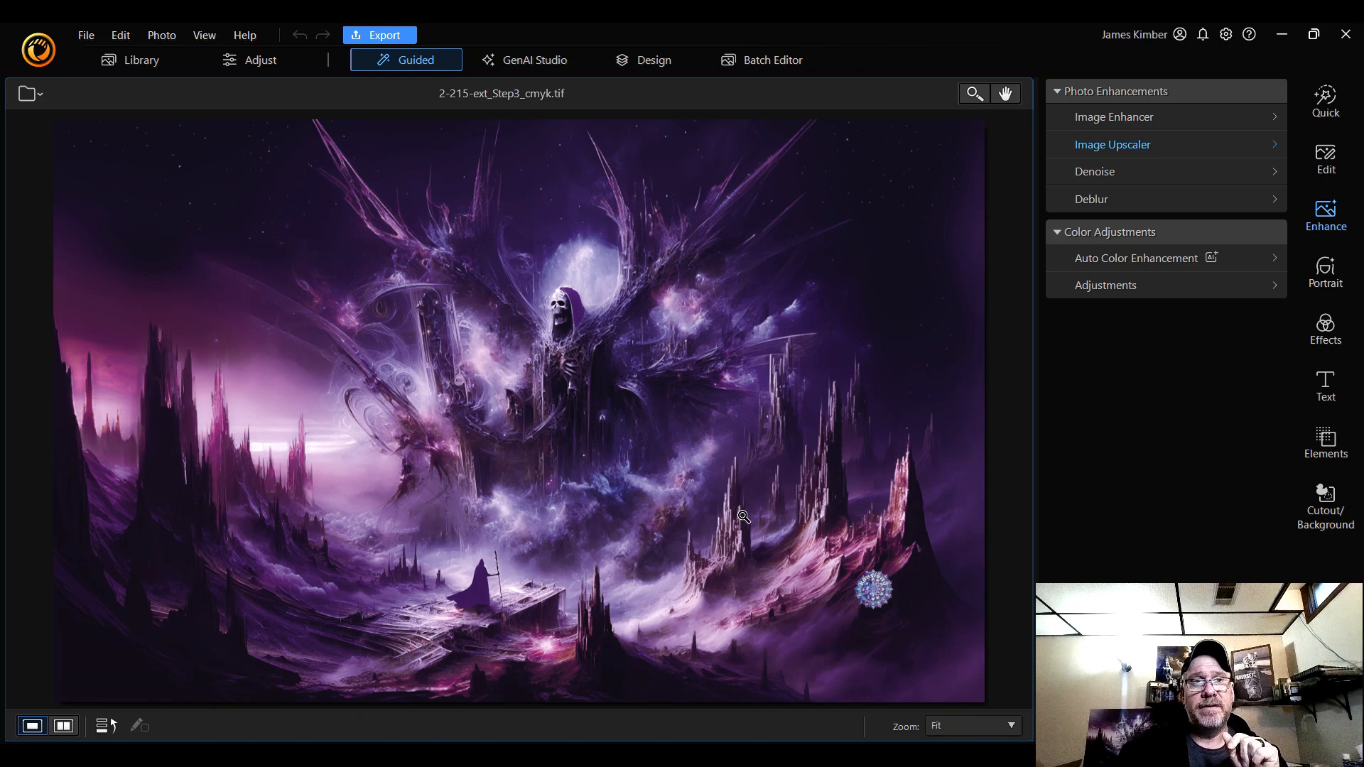
# - Start the Sparkles effect, set the automatic sparkle style to none, and choose the blue starburst as the manual sparkle
pyautogui.click(1326, 327)
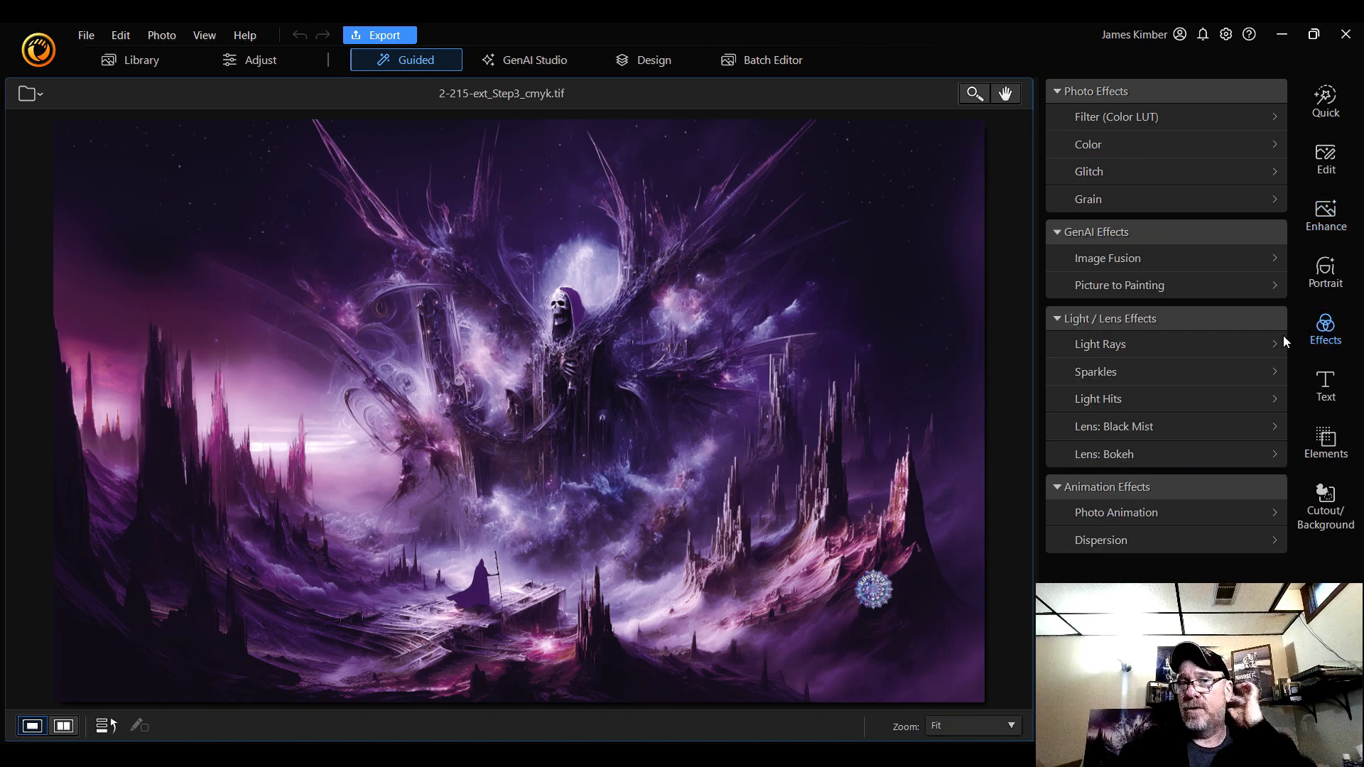
pyautogui.click(1191, 374)
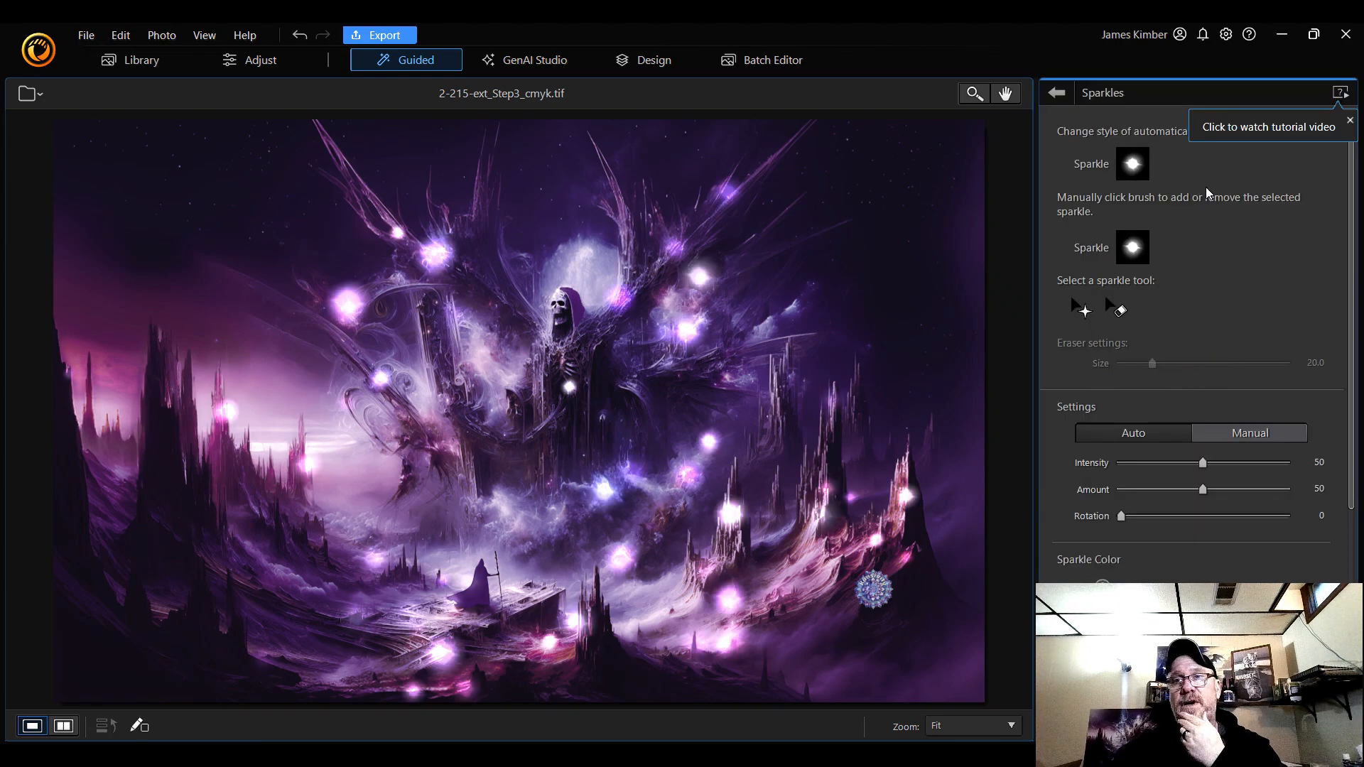
pyautogui.click(1132, 164)
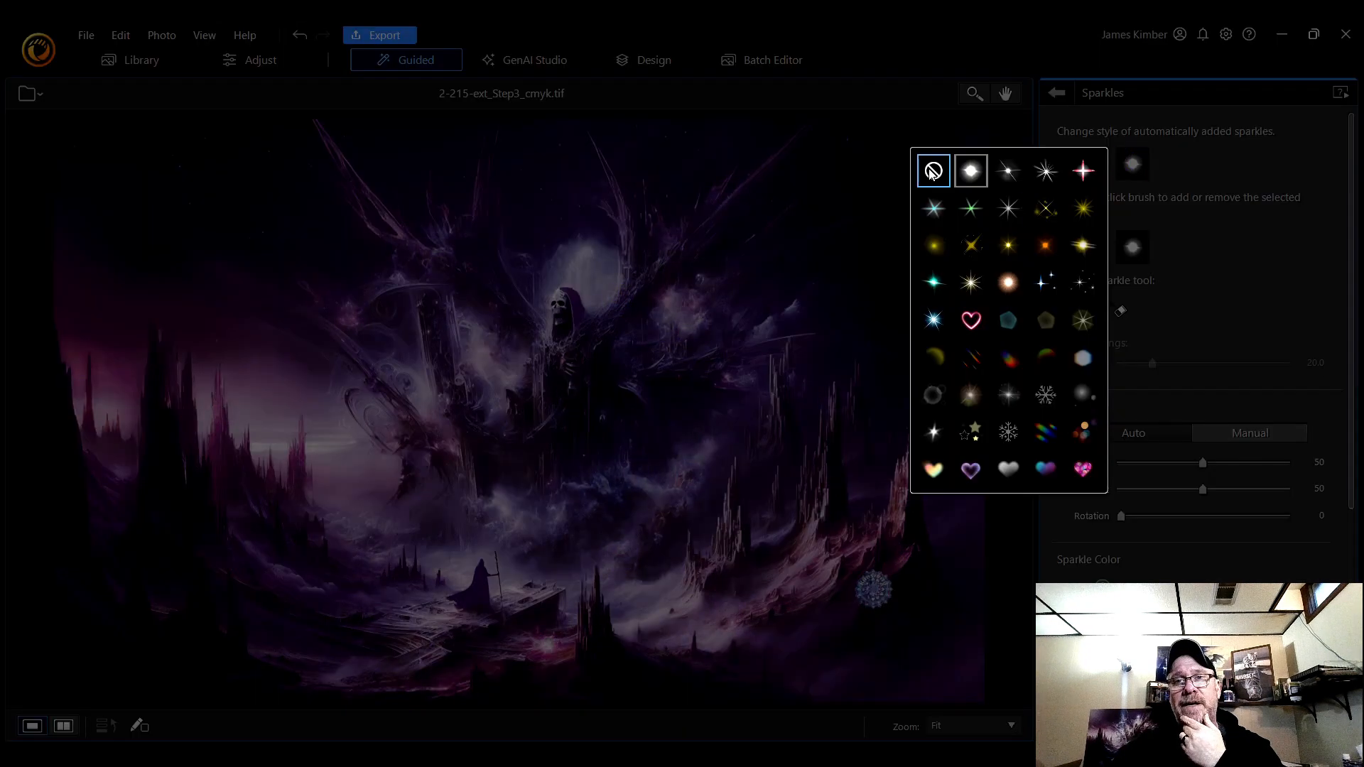
pyautogui.click(933, 172)
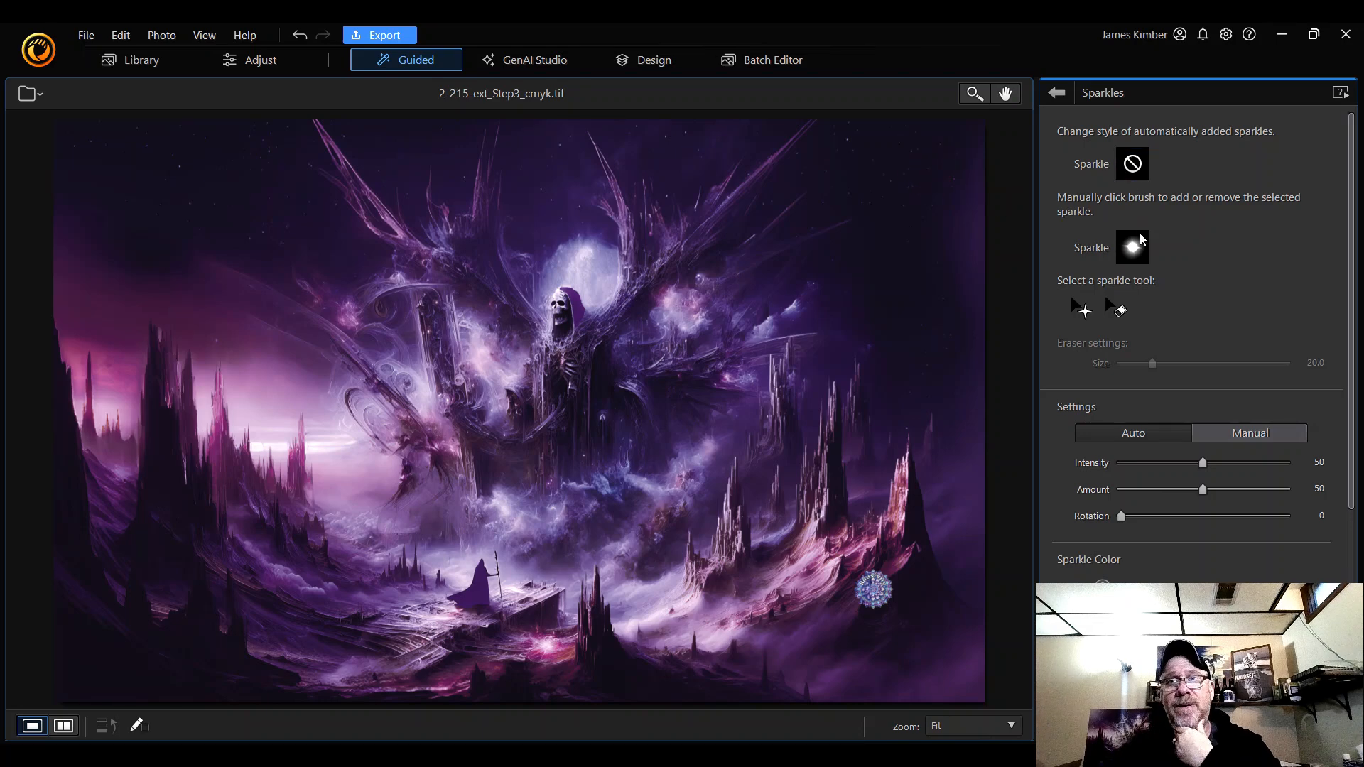
pyautogui.click(1143, 253)
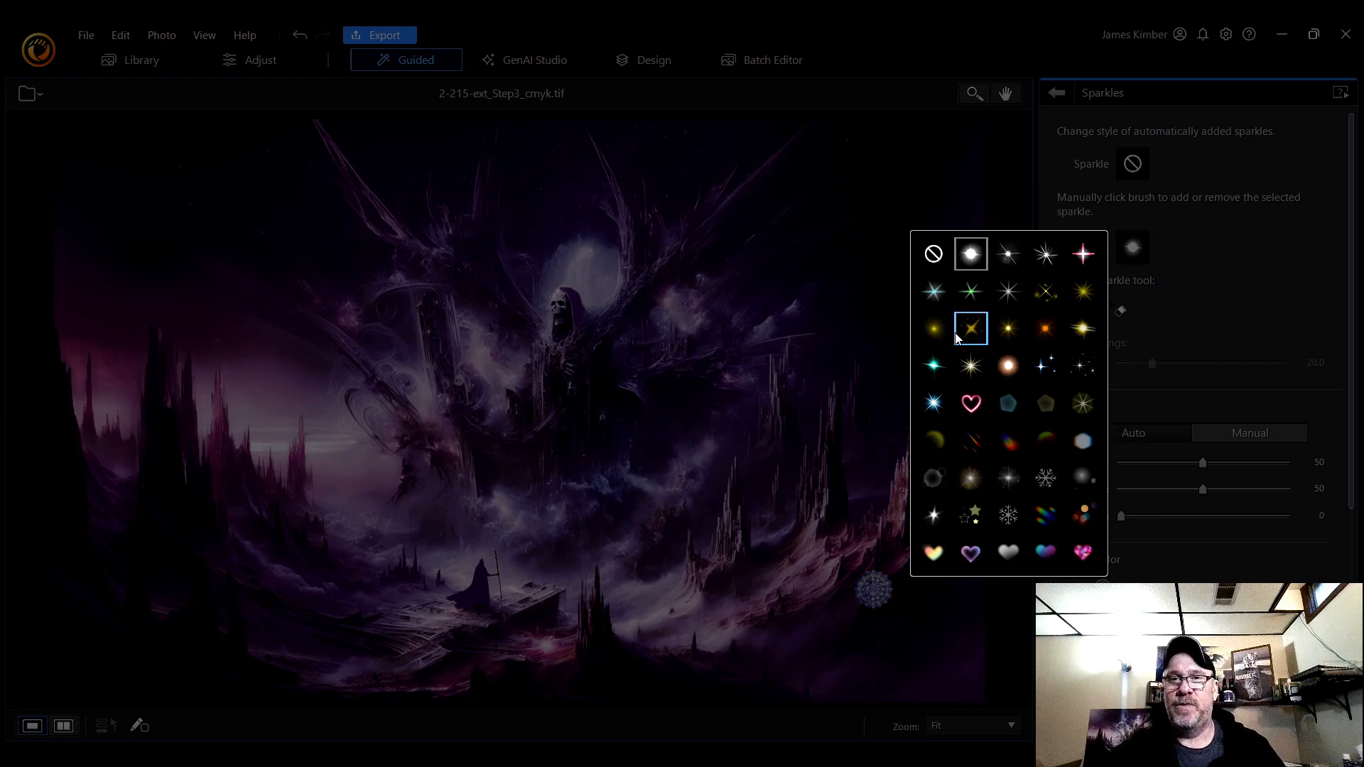
pyautogui.click(935, 404)
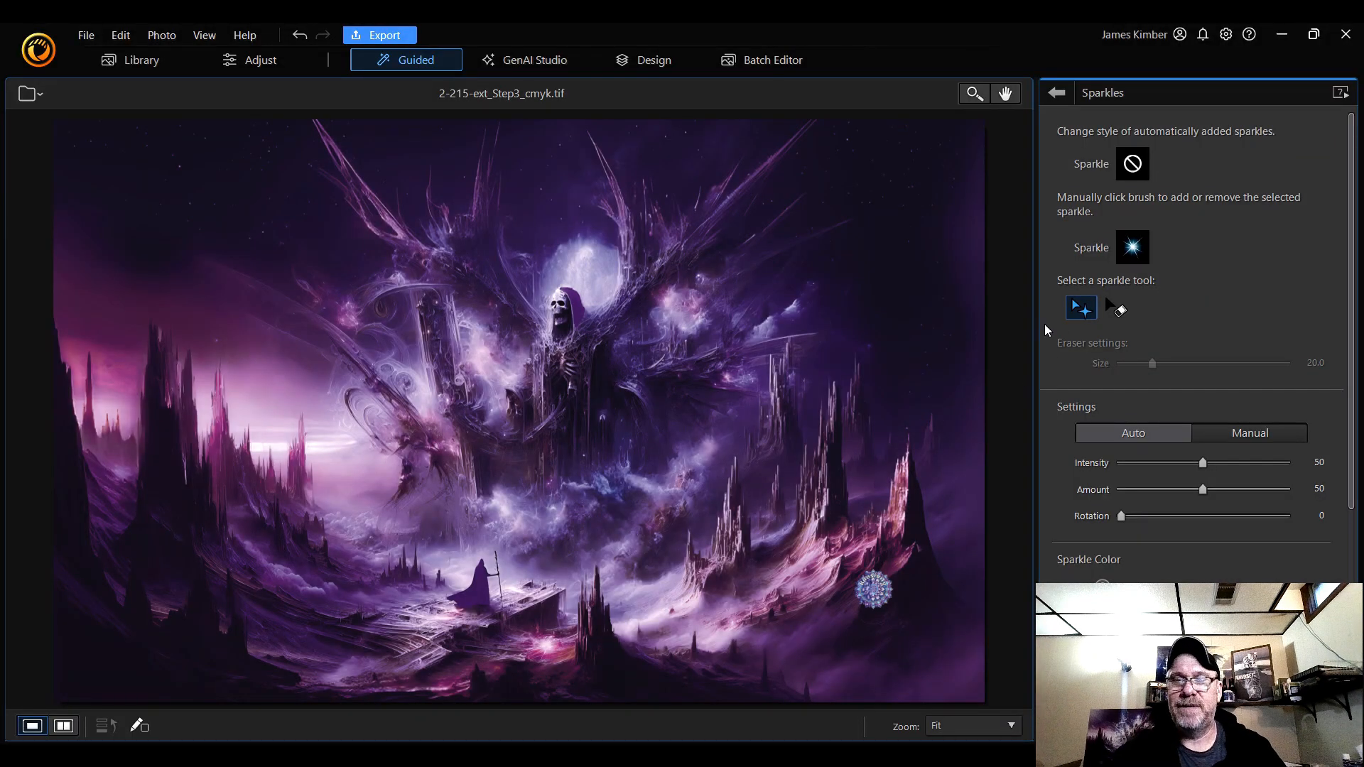
# - Try the blue starburst sparkle on the tip of the cloaked figure's staff, and undo it
pyautogui.click(961, 720)
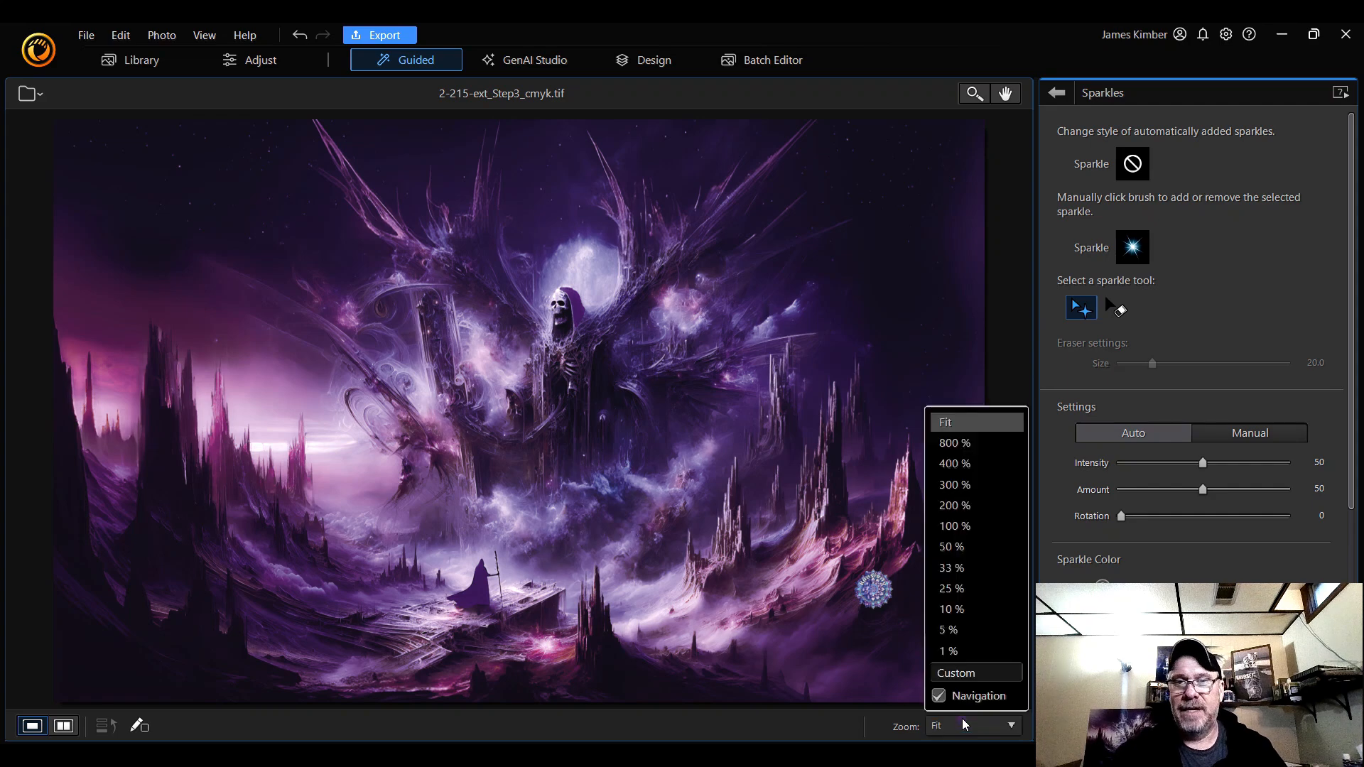
pyautogui.click(992, 531)
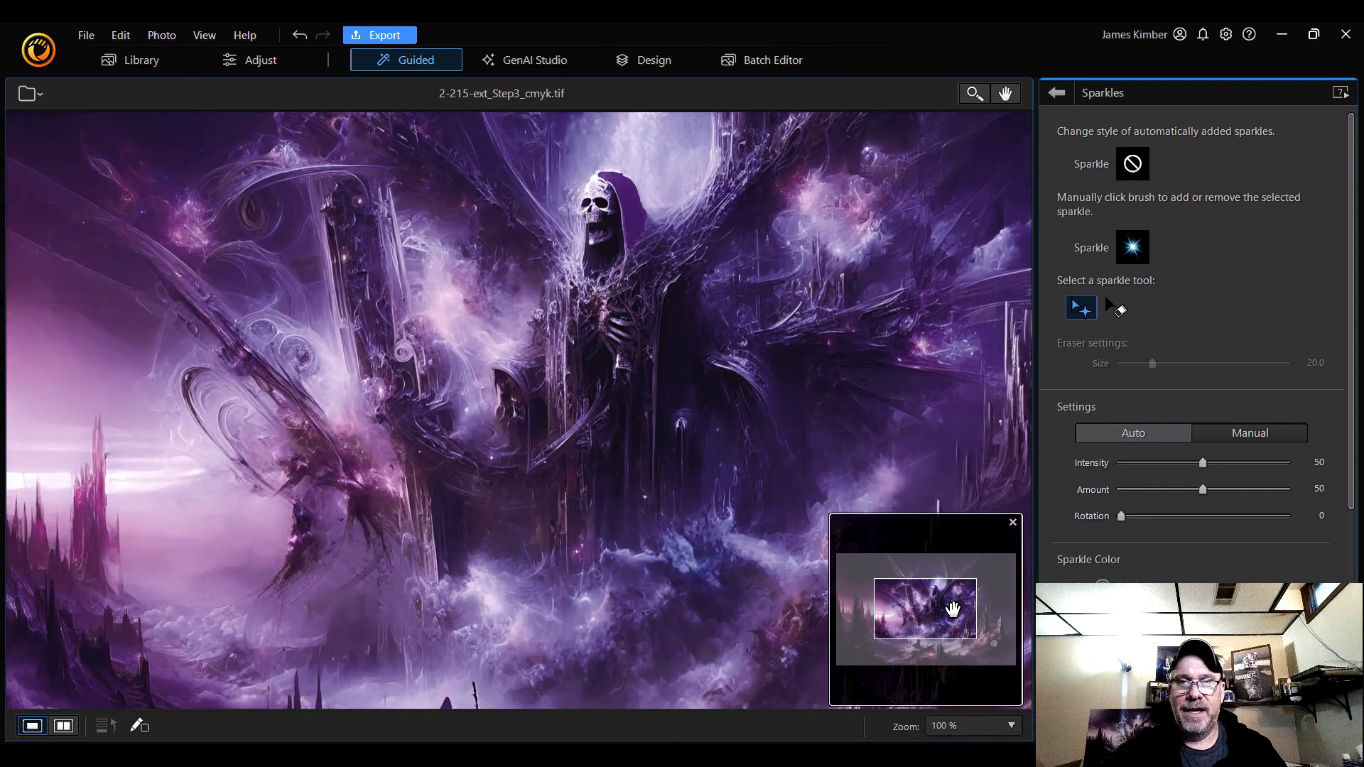
pyautogui.moveTo(948, 605); pyautogui.dragTo(961, 630)
pyautogui.click(981, 732)
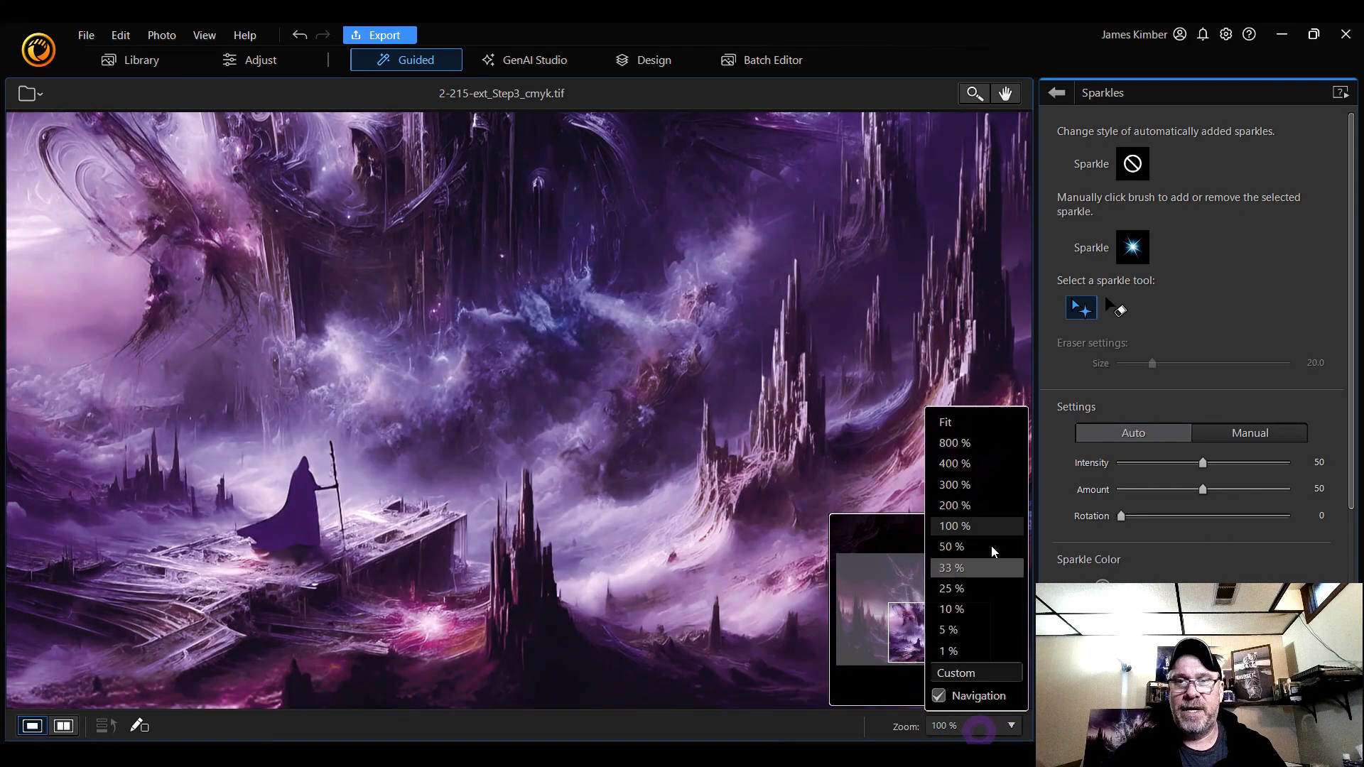
pyautogui.click(989, 503)
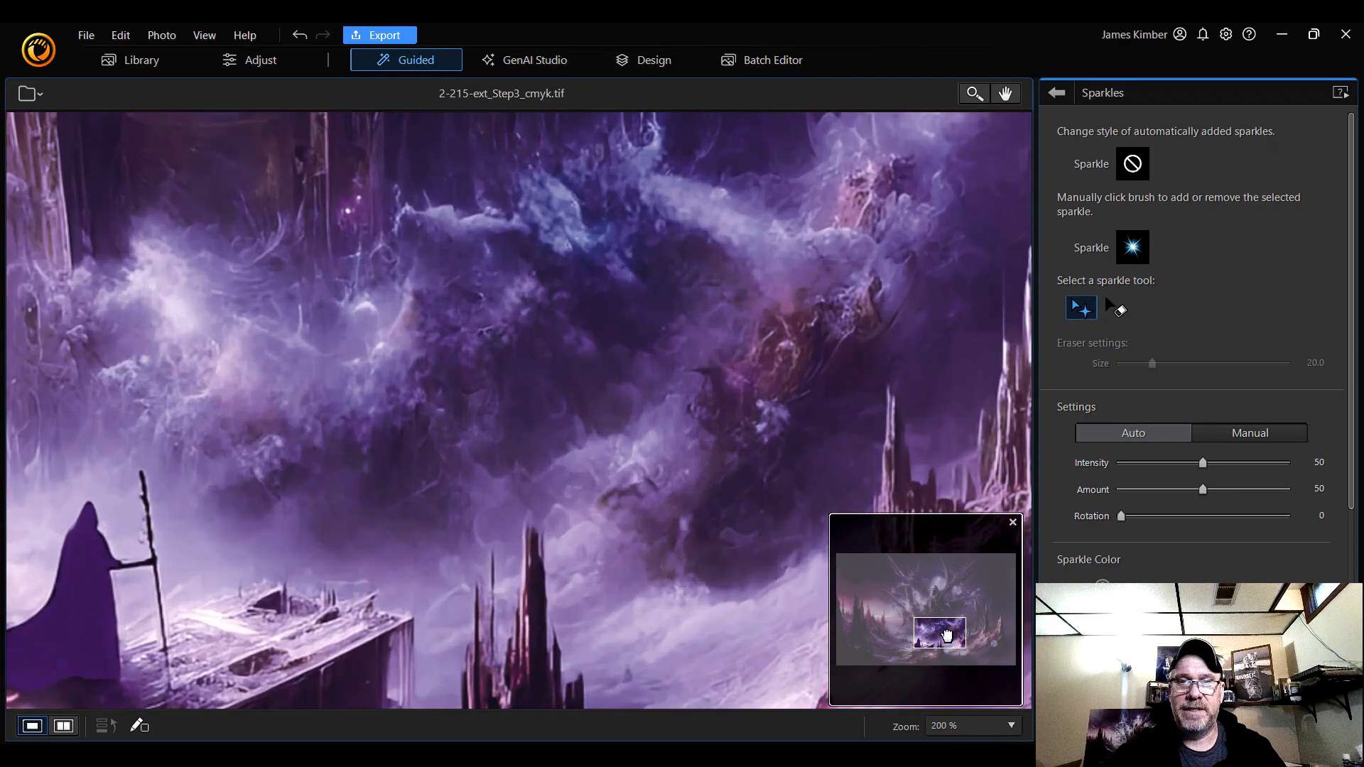
pyautogui.moveTo(949, 630); pyautogui.dragTo(928, 637)
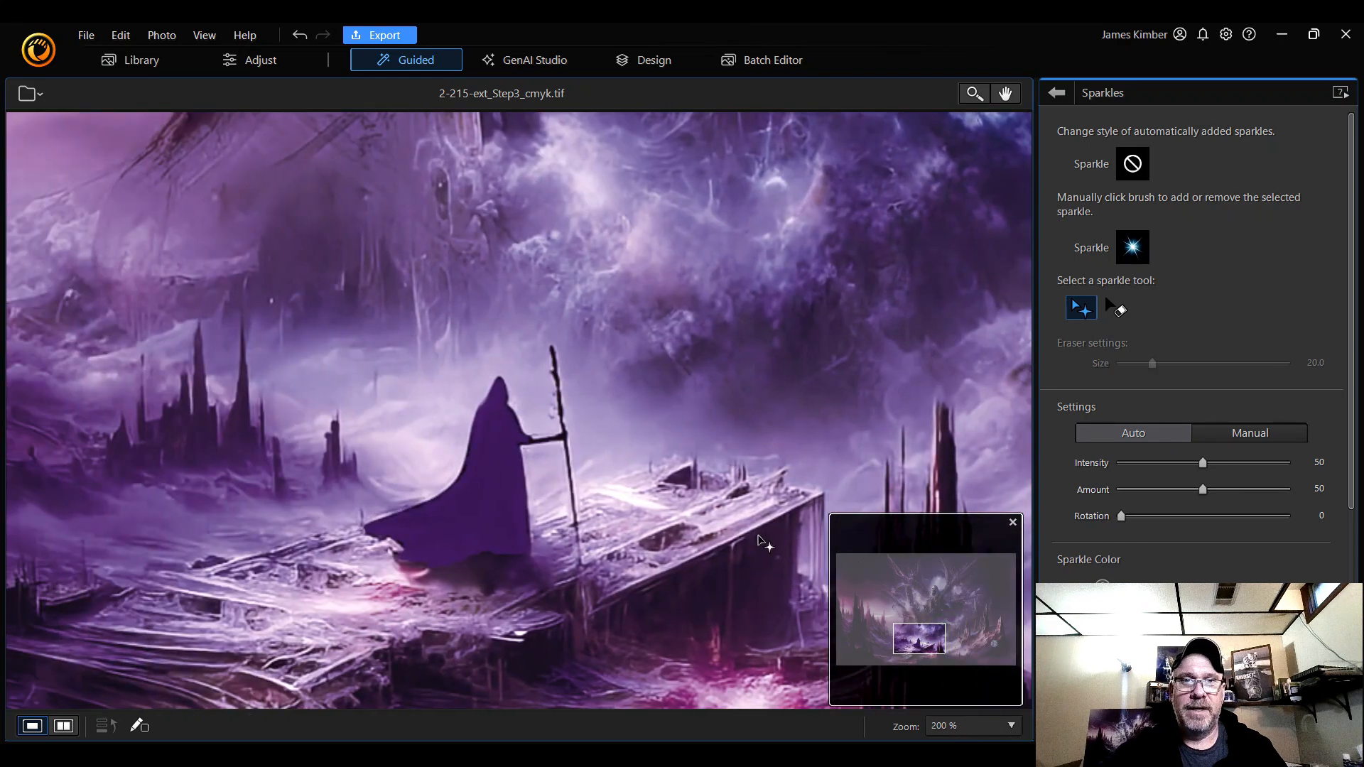
pyautogui.click(555, 357)
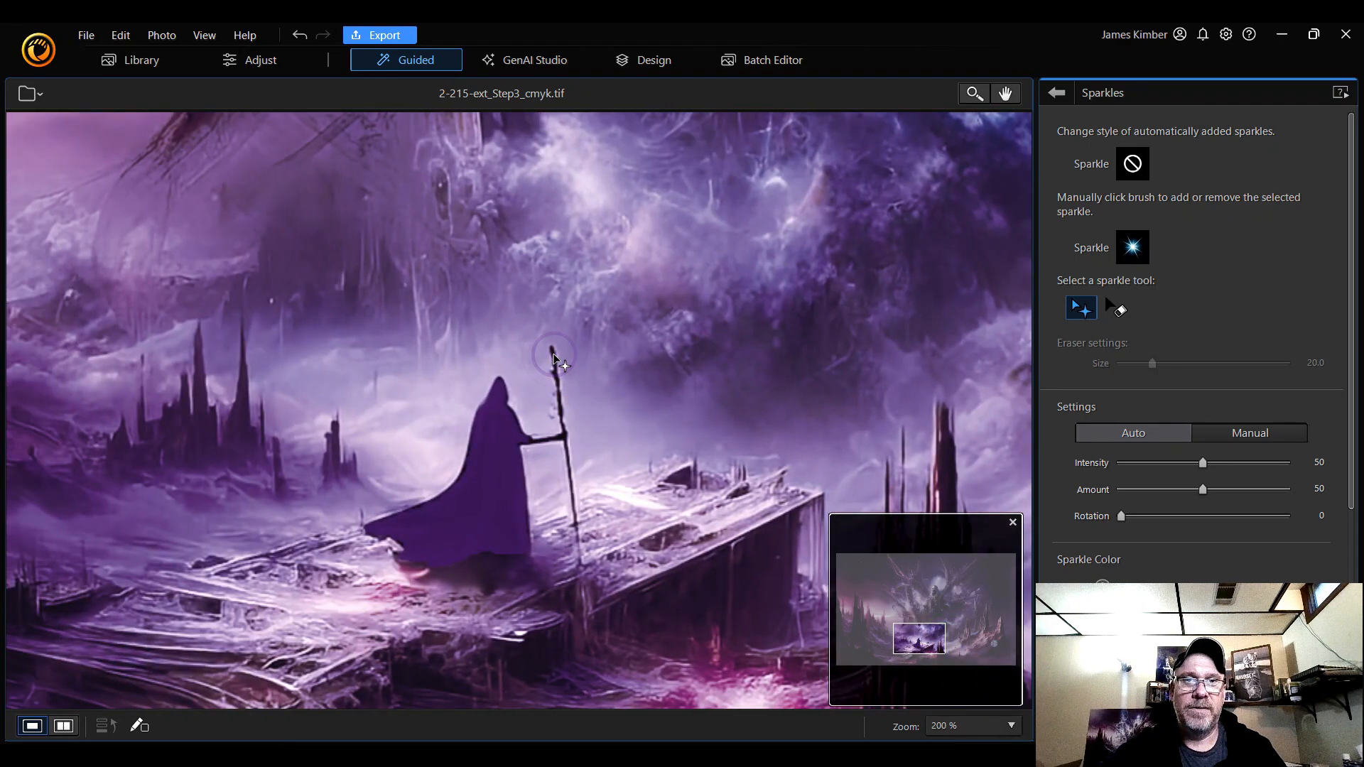
pyautogui.click(554, 357)
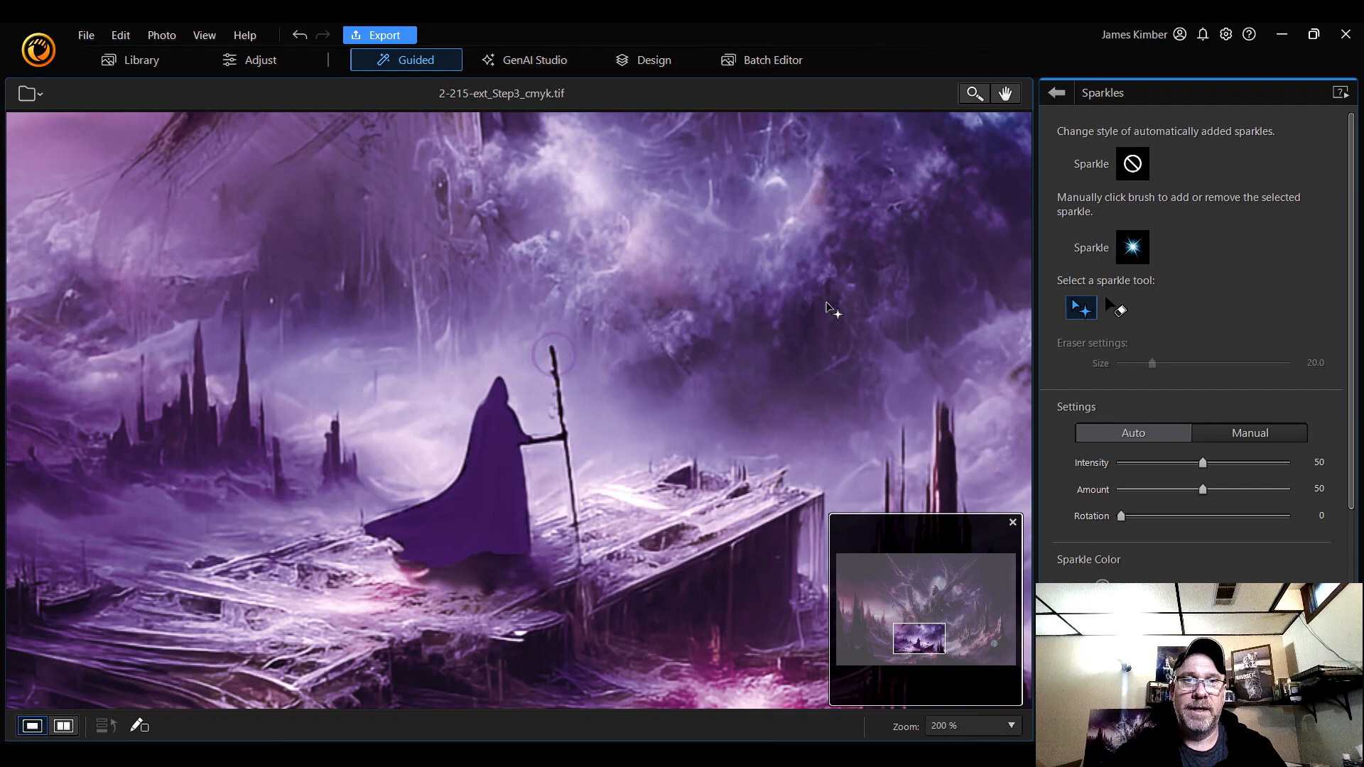
pyautogui.click(1134, 251)
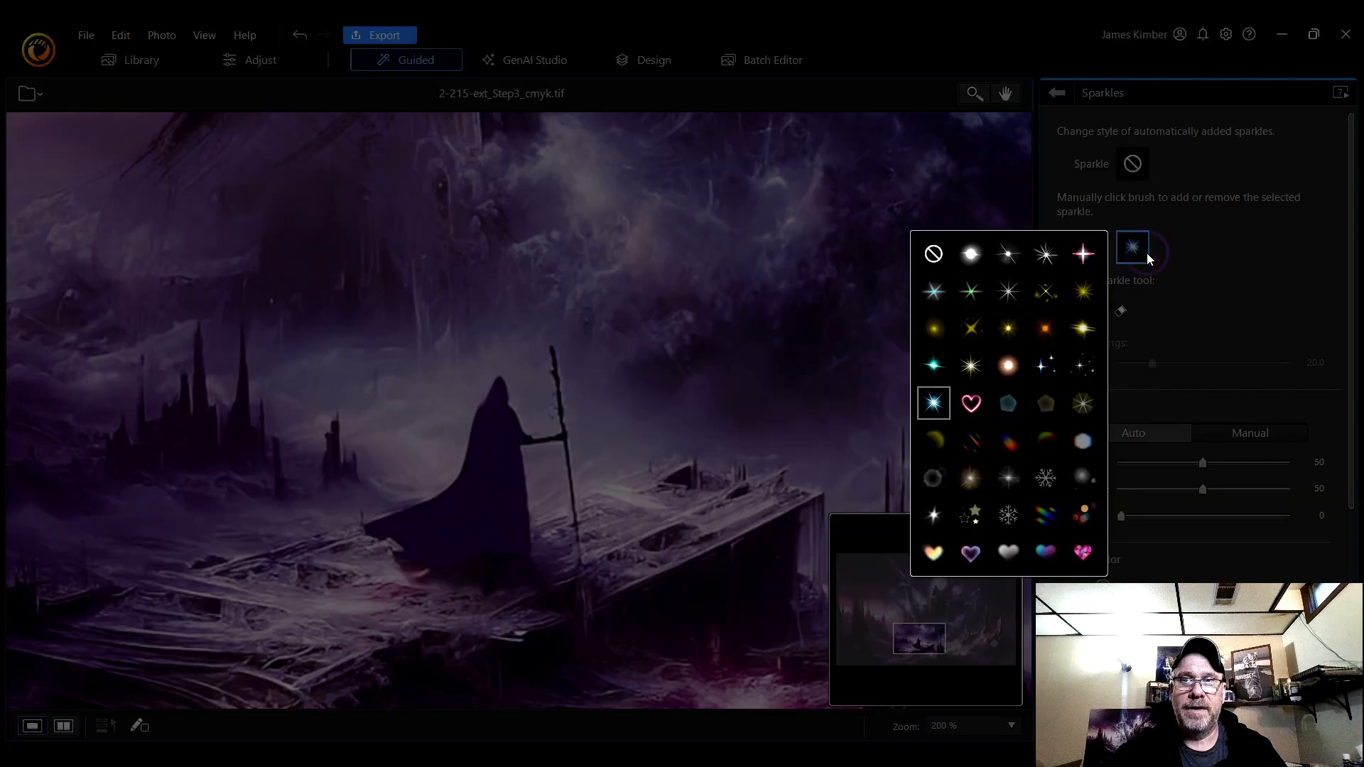
pyautogui.click(934, 398)
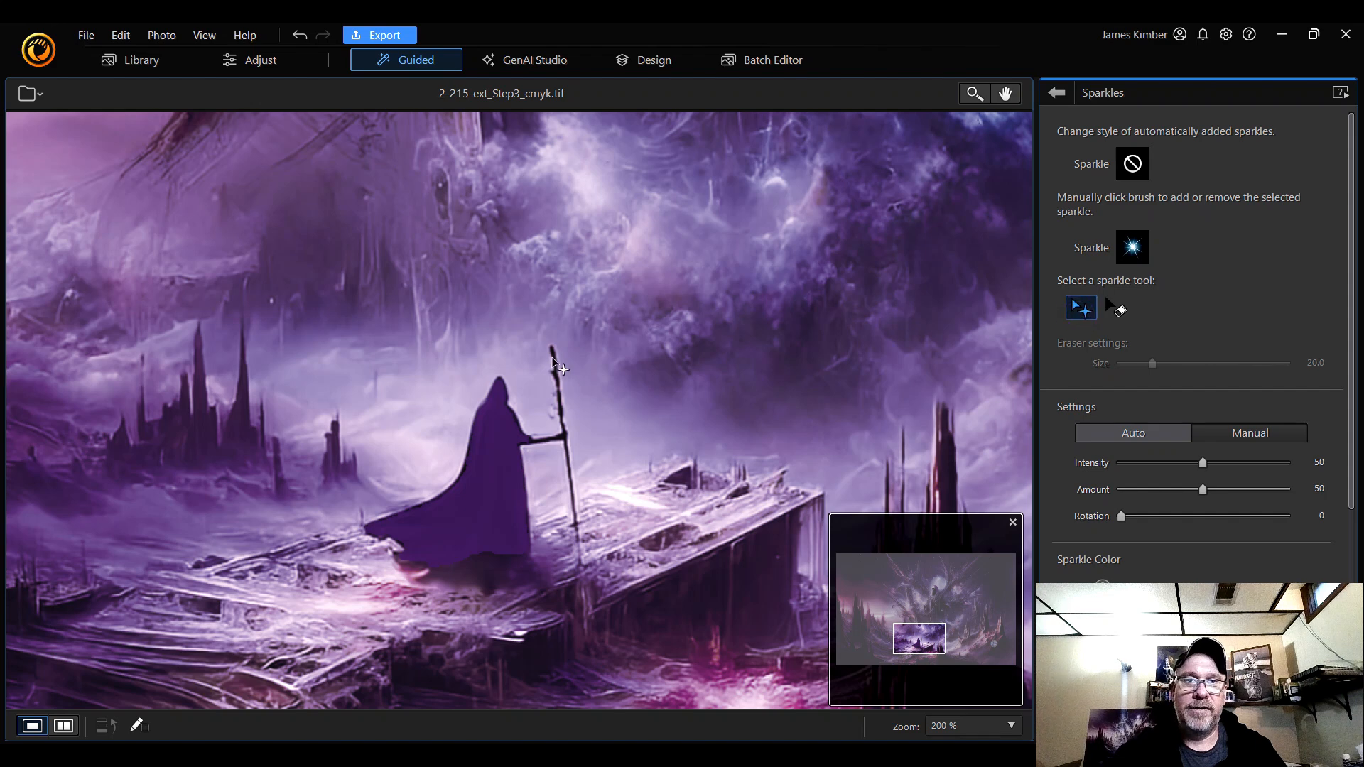
pyautogui.click(554, 367)
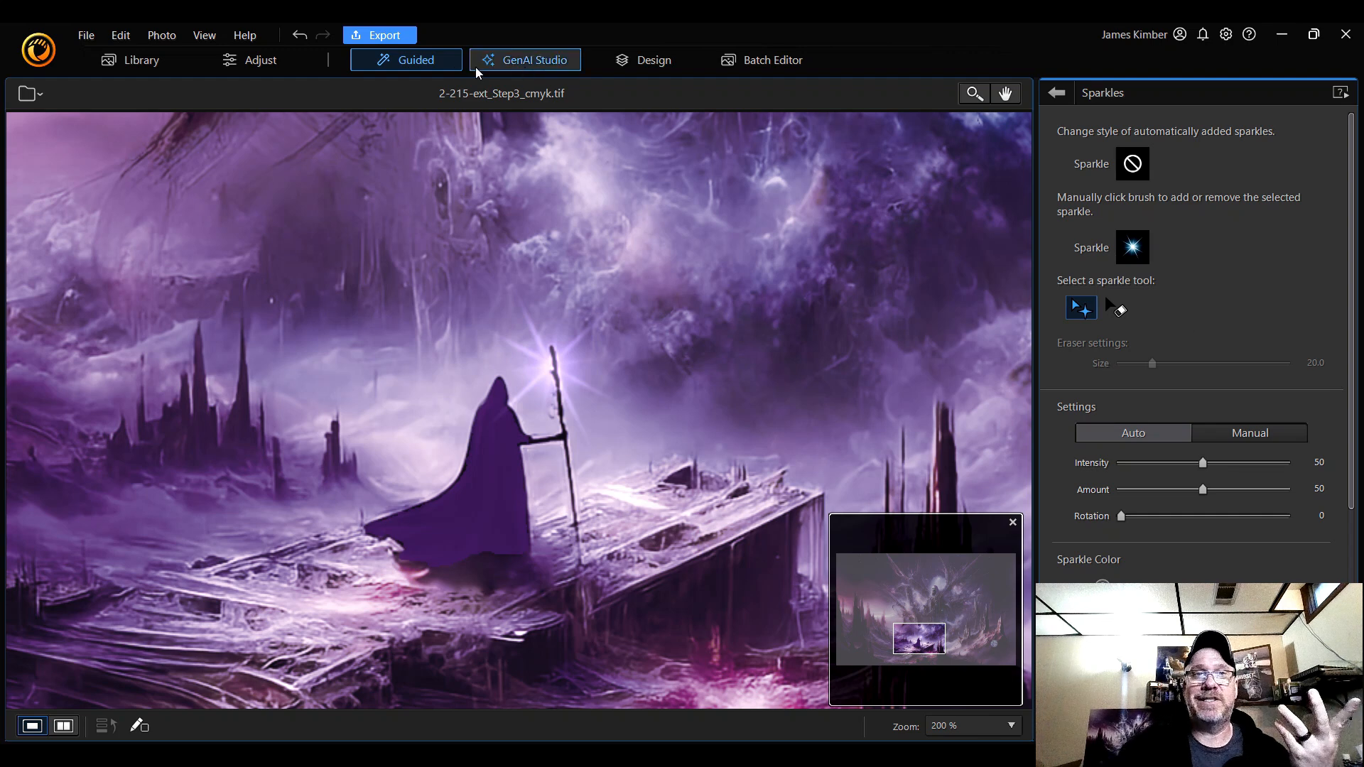
pyautogui.click(299, 35)
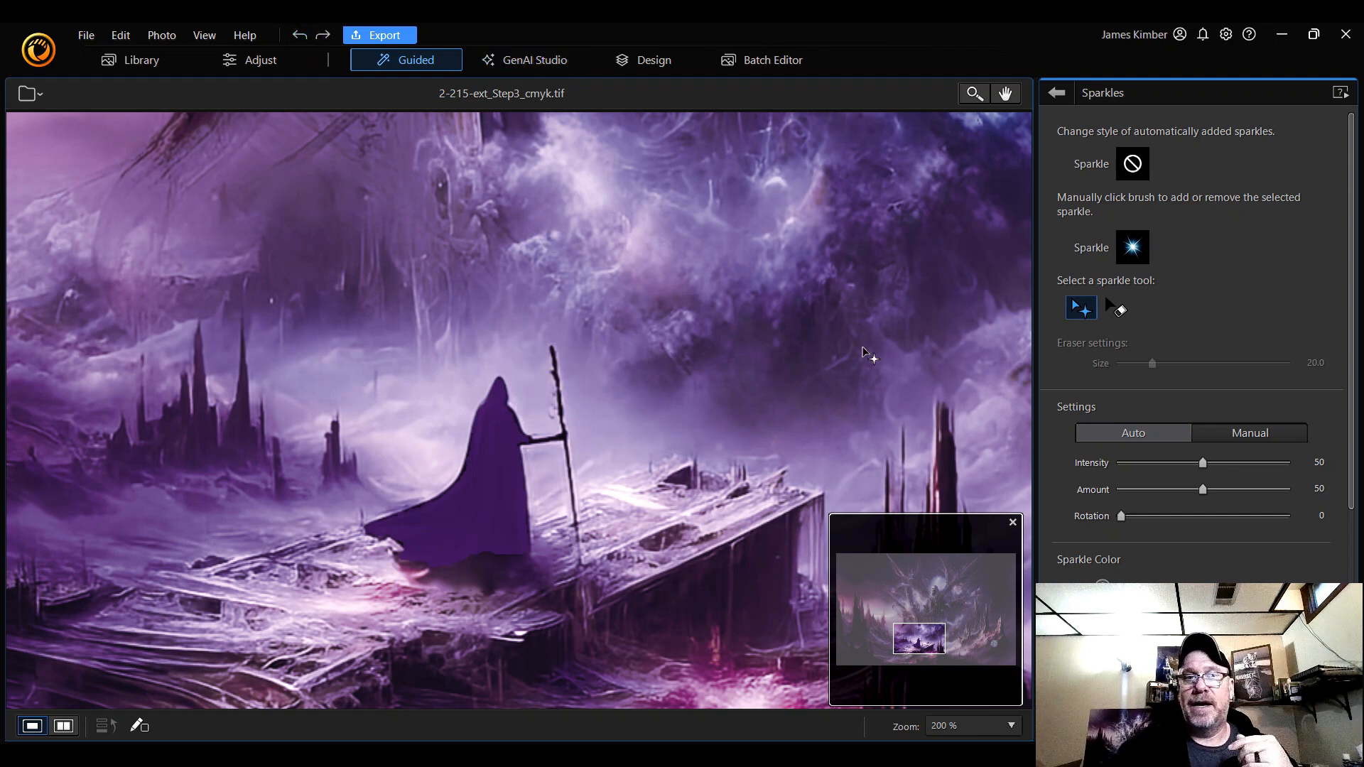
# - Set the sparkle Intensity to 100 and Amount to 84, and place the starburst on the tip of the cloaked figure's staff
pyautogui.click(555, 351)
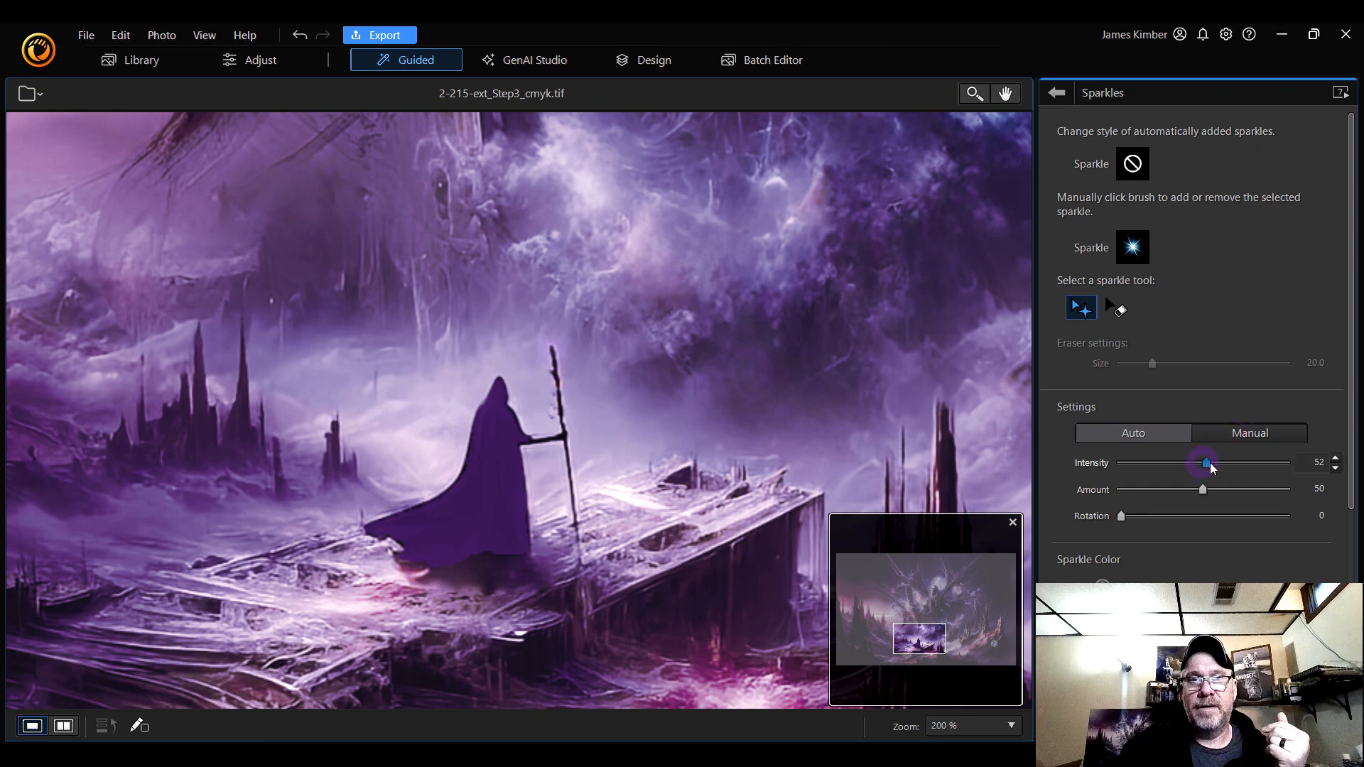
pyautogui.moveTo(1209, 463); pyautogui.dragTo(1257, 489)
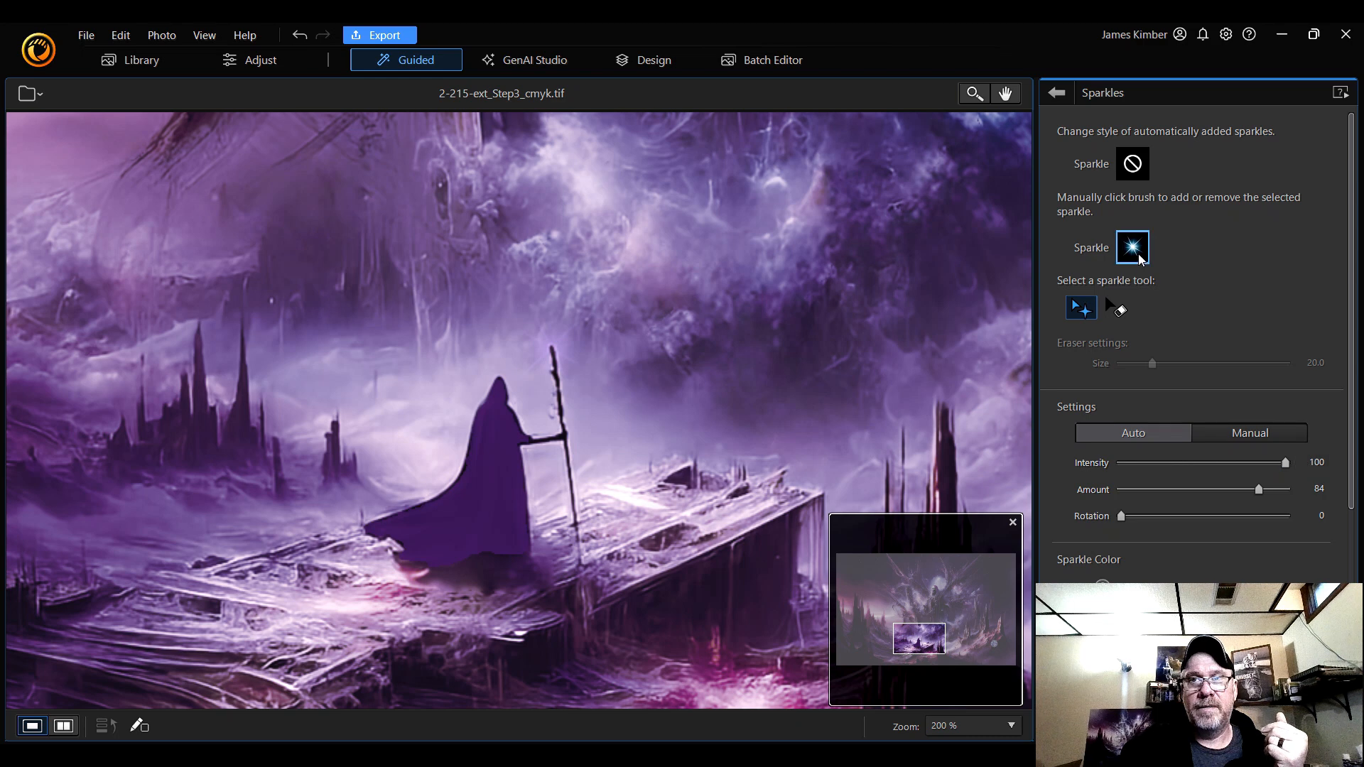
pyautogui.click(553, 356)
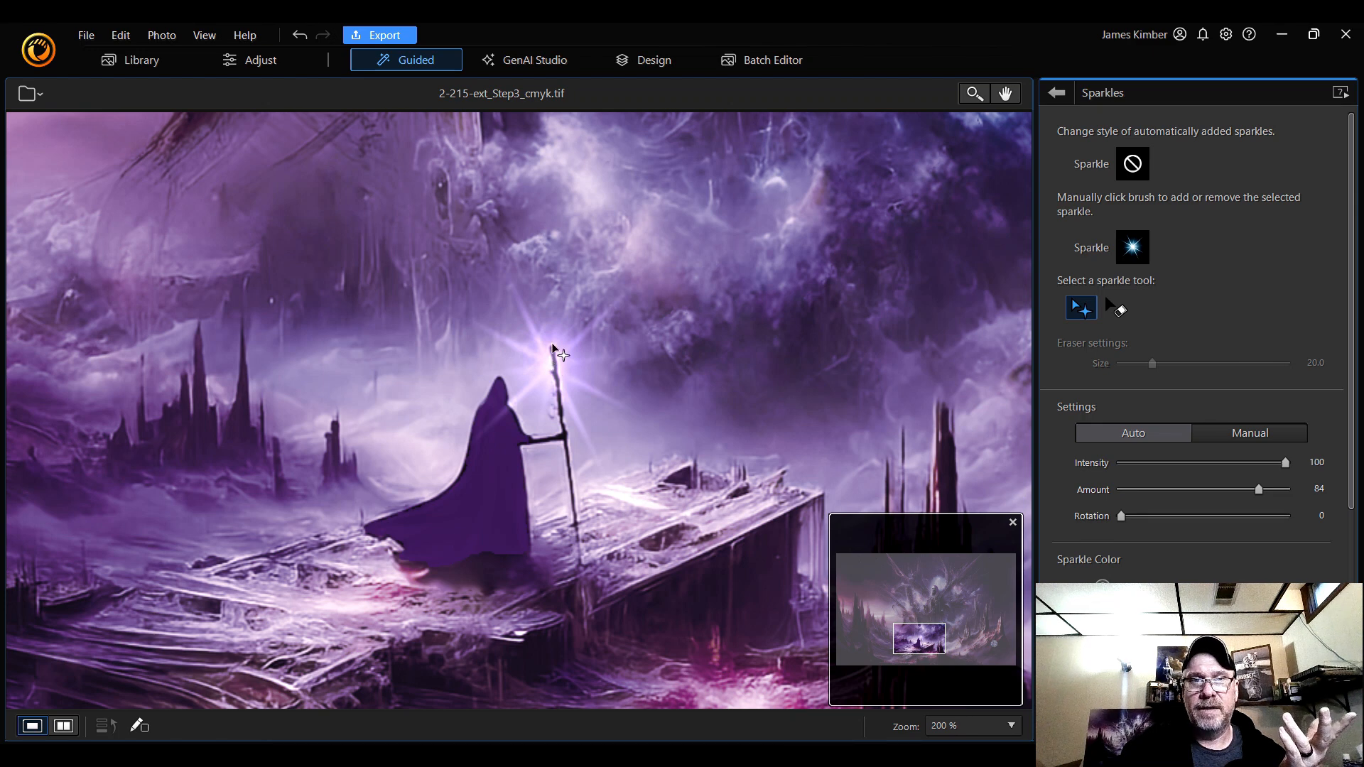
pyautogui.click(554, 363)
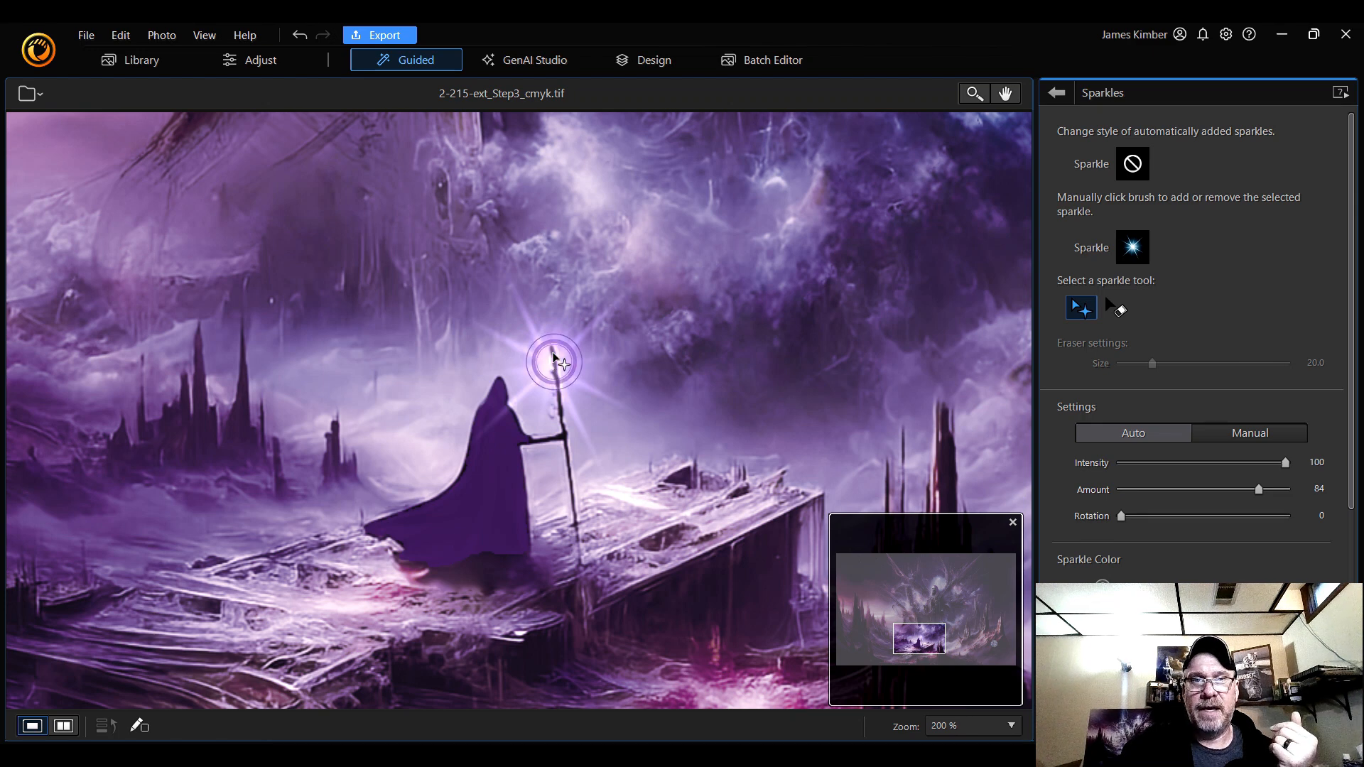
pyautogui.click(555, 348)
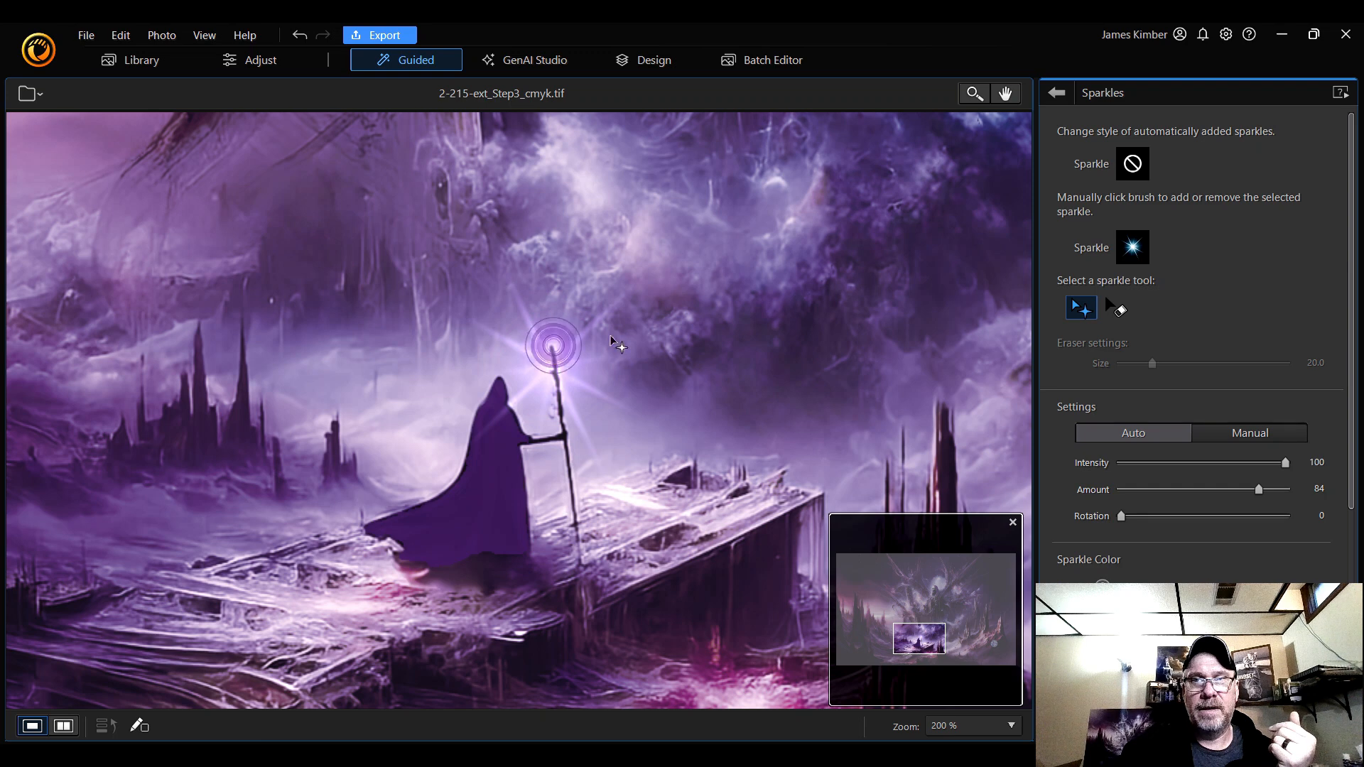
pyautogui.click(295, 39)
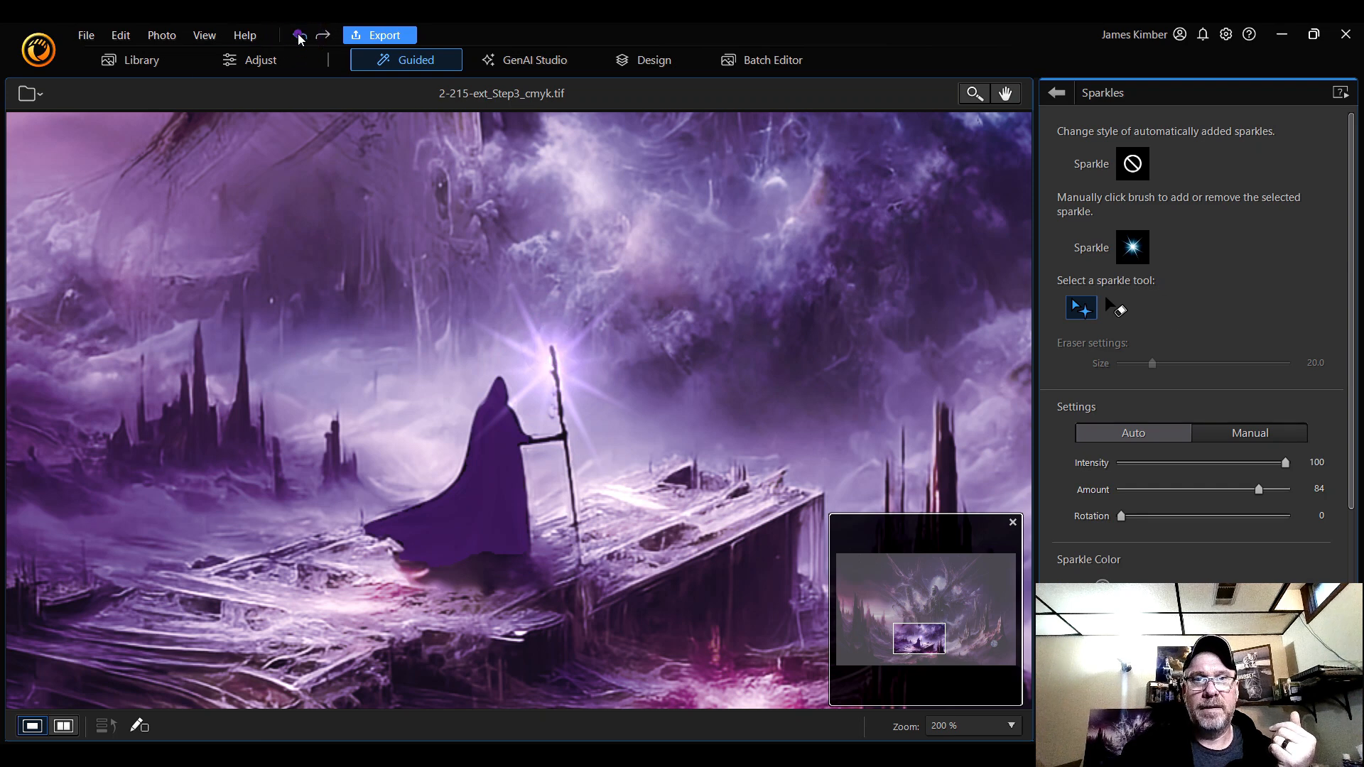
# - Undo the last starburst sparkle and place it again just above the tip of the cloaked figure's staff
pyautogui.click(299, 37)
pyautogui.click(299, 38)
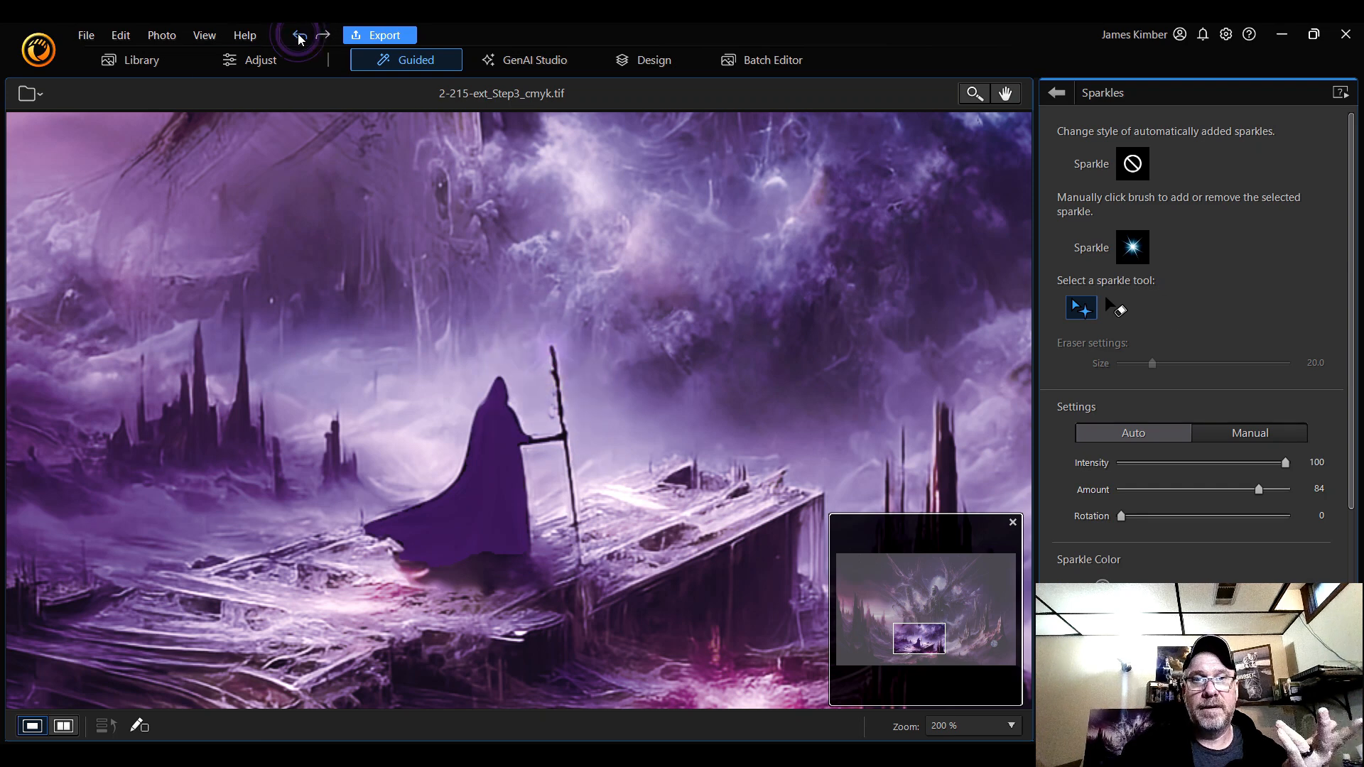
pyautogui.click(553, 340)
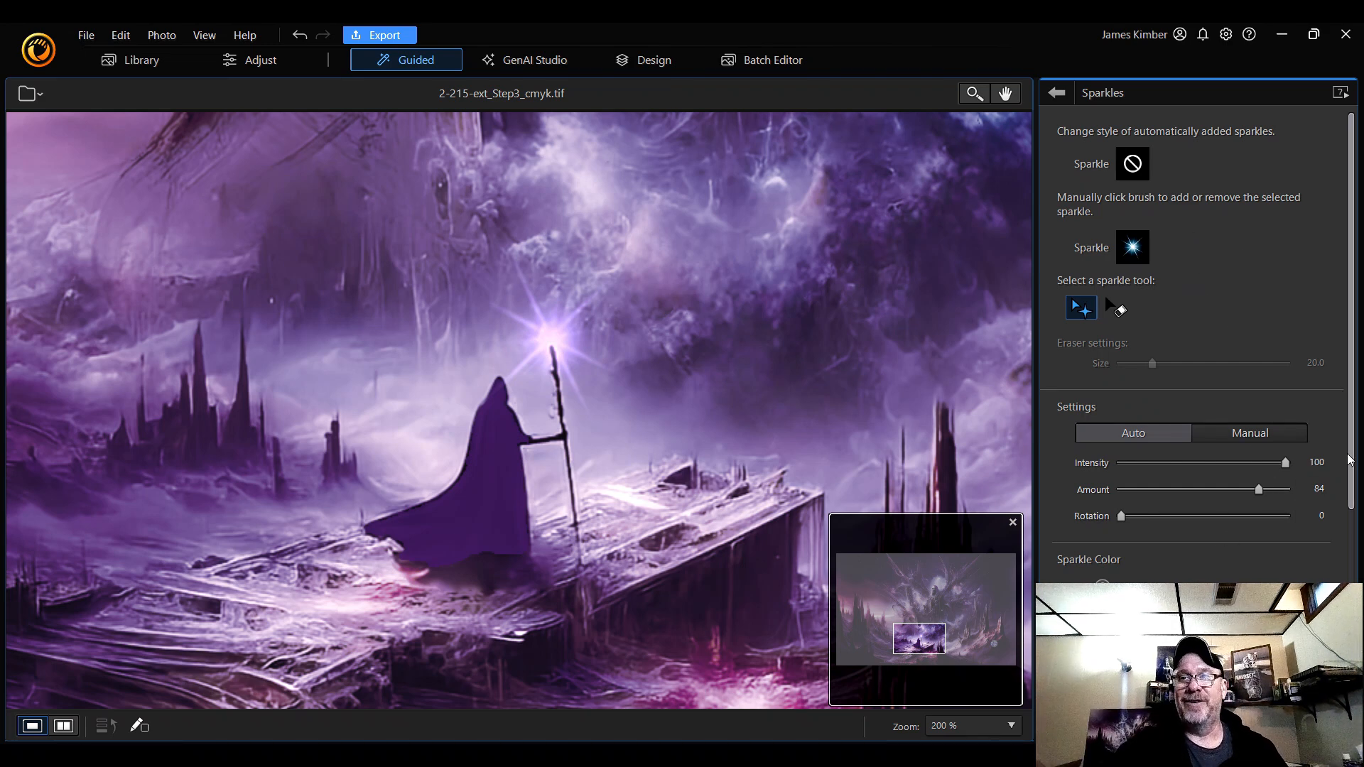
# - Set the sparkle's Amount to 68, Rotation to 270, Hue to -56 and Saturation to 49, and leave the Sparkles effect
pyautogui.scroll(-1, 1357, 483)
pyautogui.scroll(-1, 1361, 497)
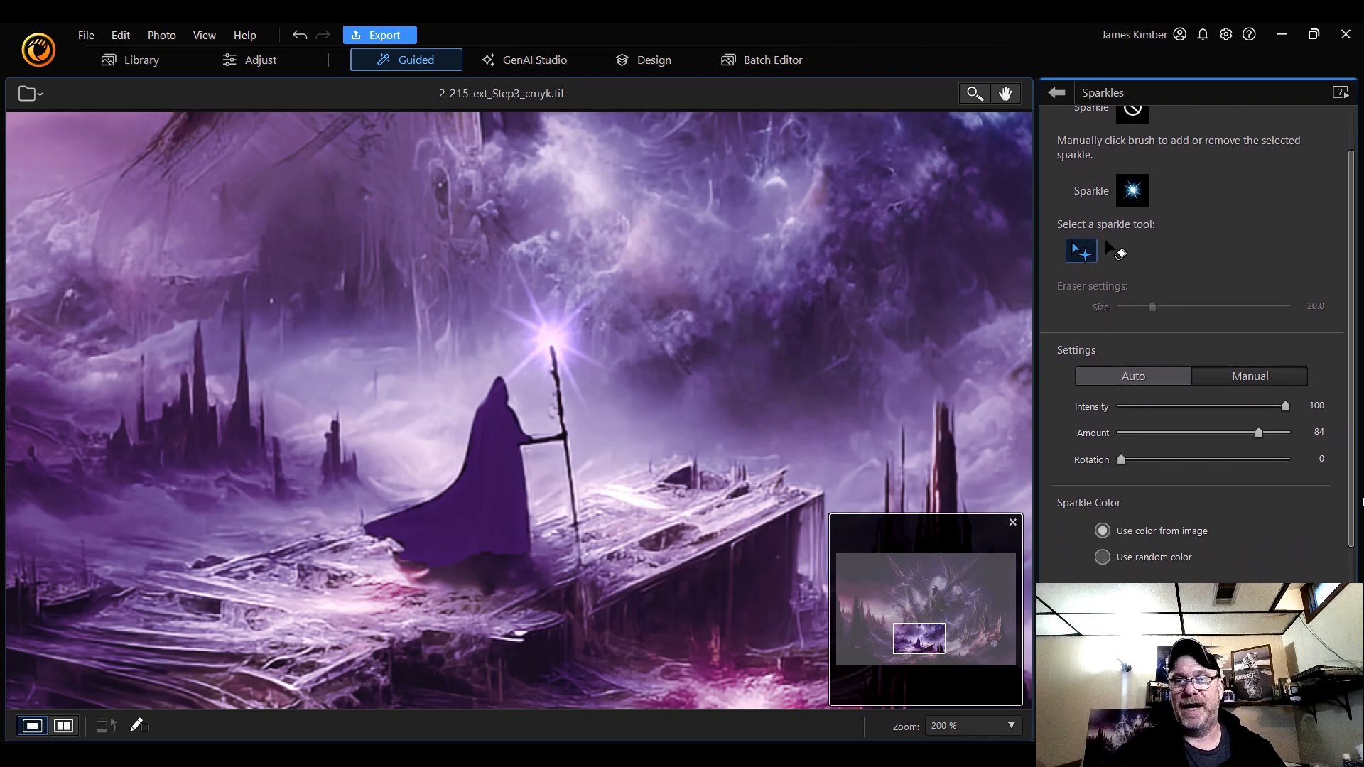
pyautogui.scroll(-1, 1360, 547)
pyautogui.scroll(-1, 1361, 547)
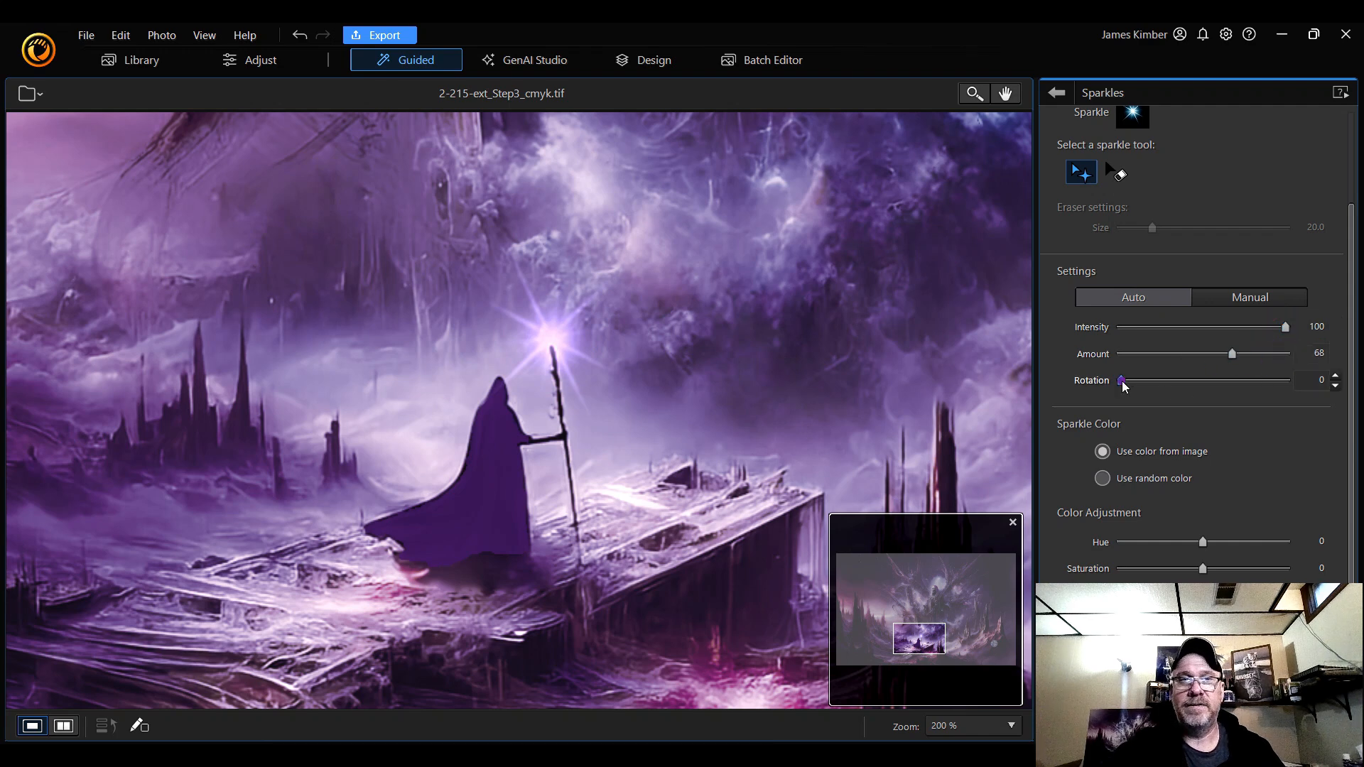
pyautogui.moveTo(1122, 382); pyautogui.dragTo(1245, 365)
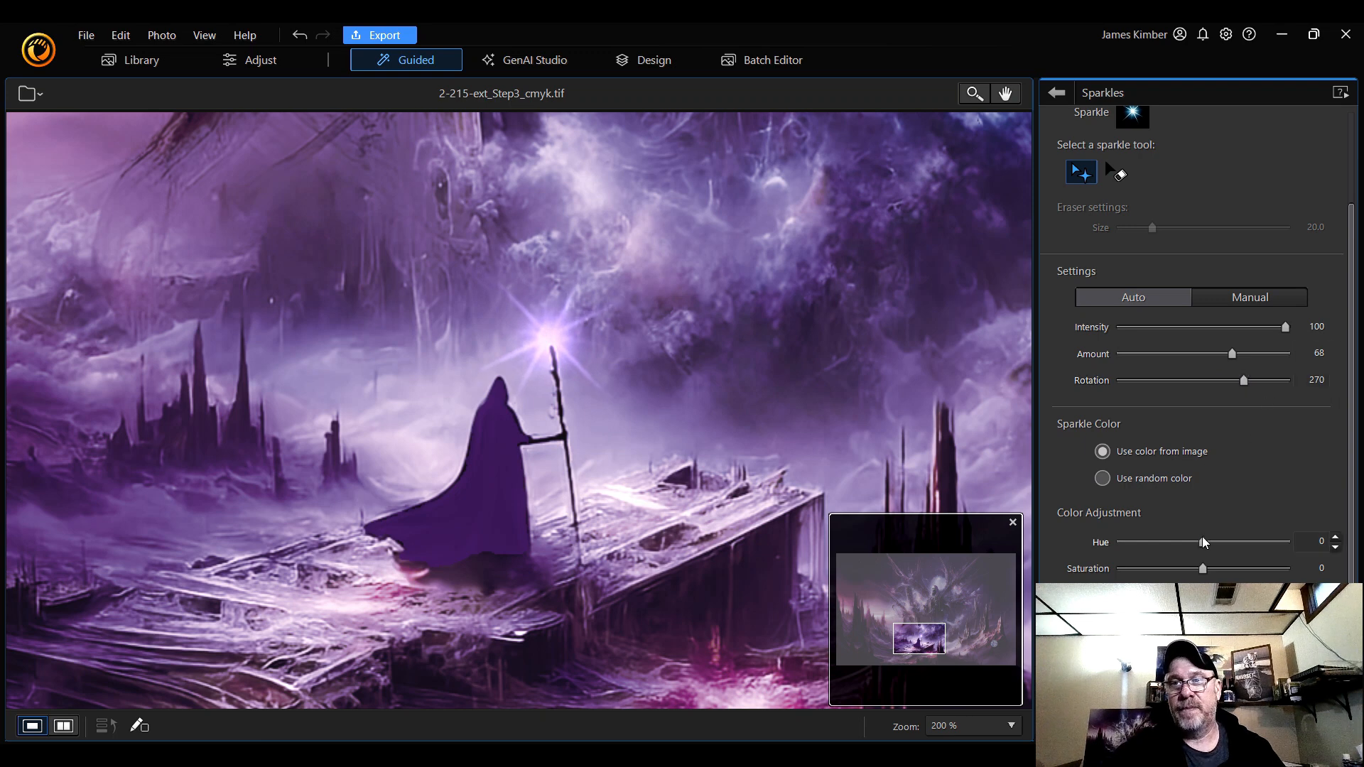
pyautogui.moveTo(1203, 541); pyautogui.dragTo(1244, 581)
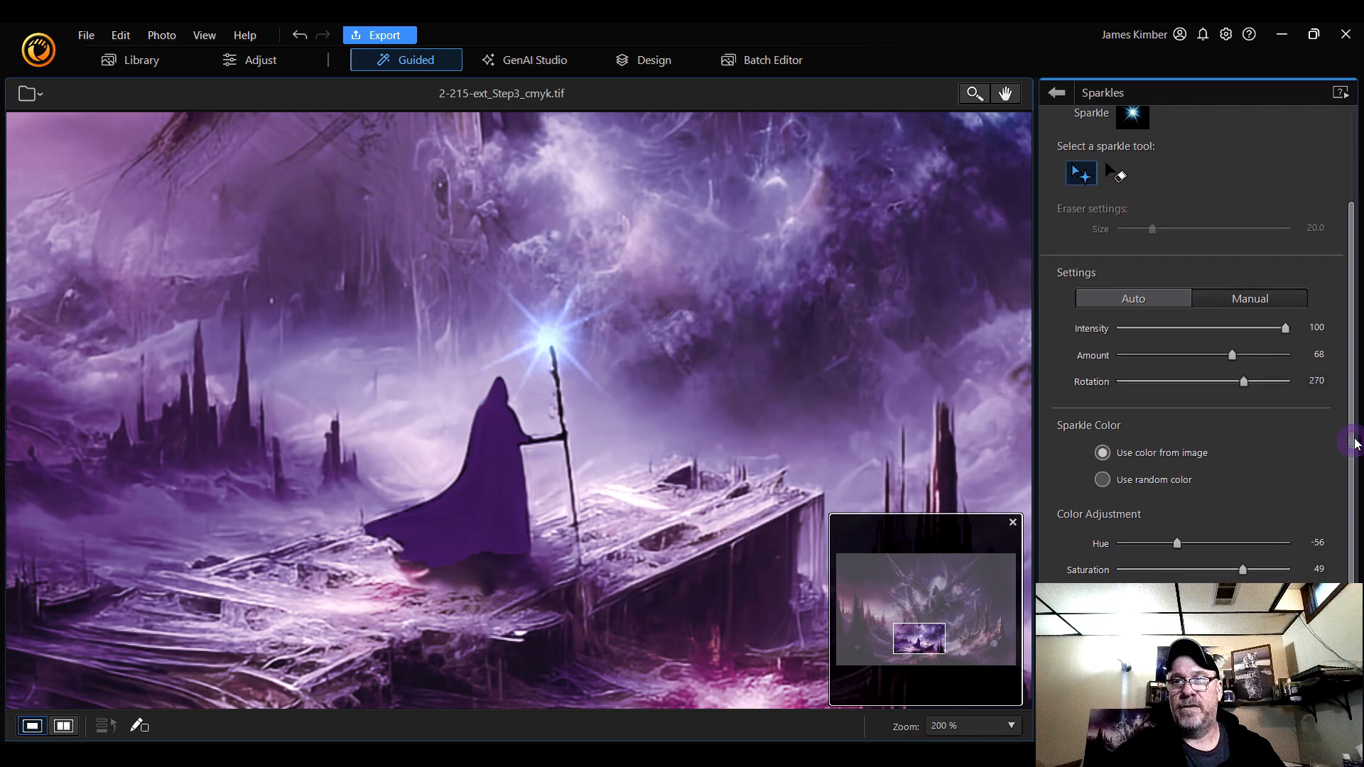
pyautogui.scroll(2, 1354, 341)
pyautogui.scroll(1, 1353, 317)
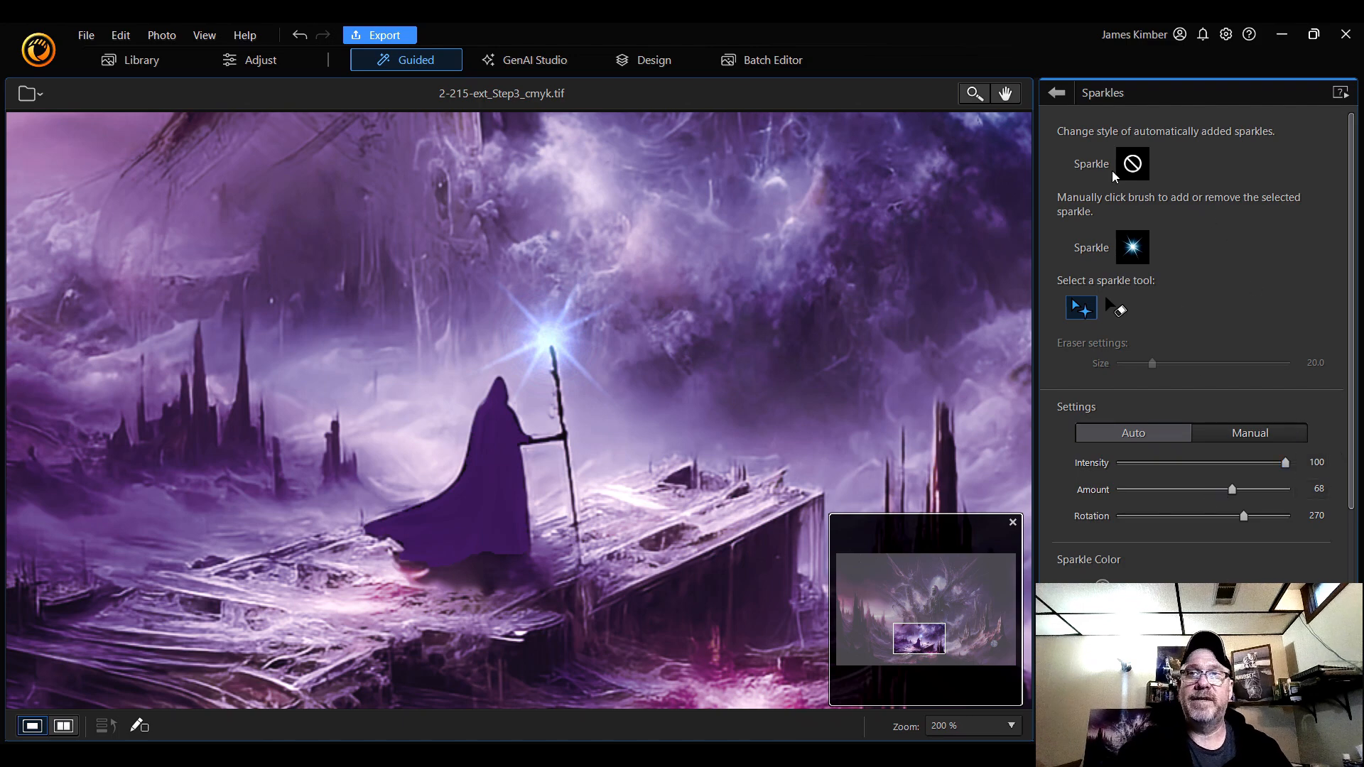
pyautogui.click(980, 723)
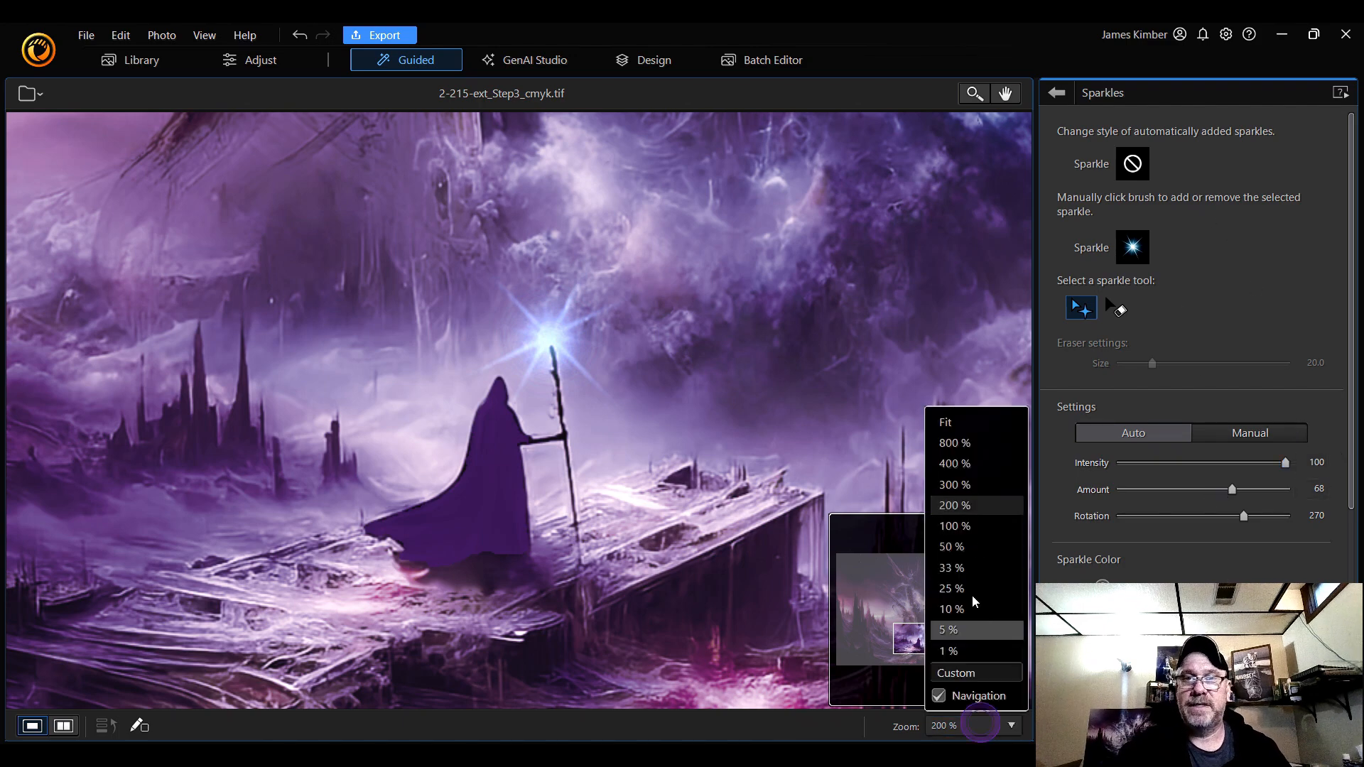
pyautogui.click(982, 428)
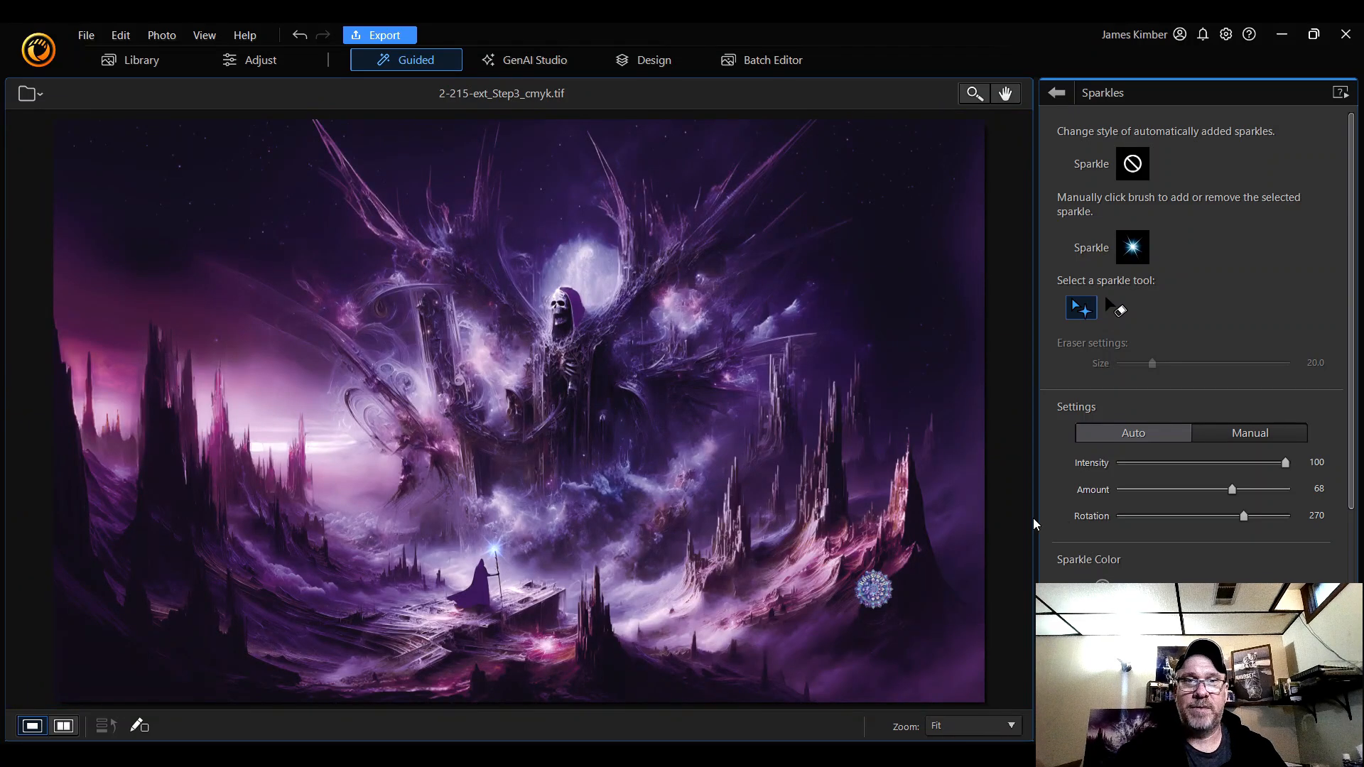
pyautogui.click(1060, 94)
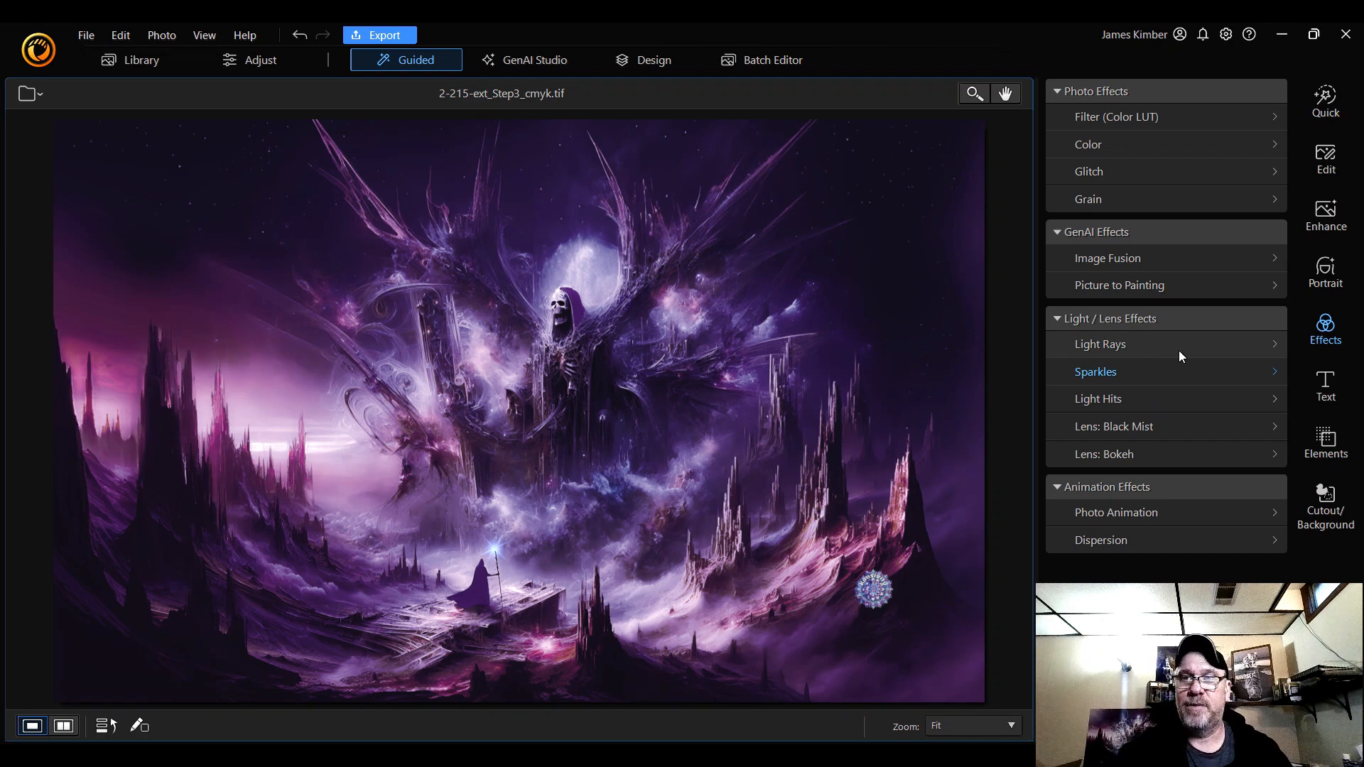
# - Start the Light Rays effect, move its light source to the upper edge of the moon, and apply the mask
pyautogui.click(1209, 402)
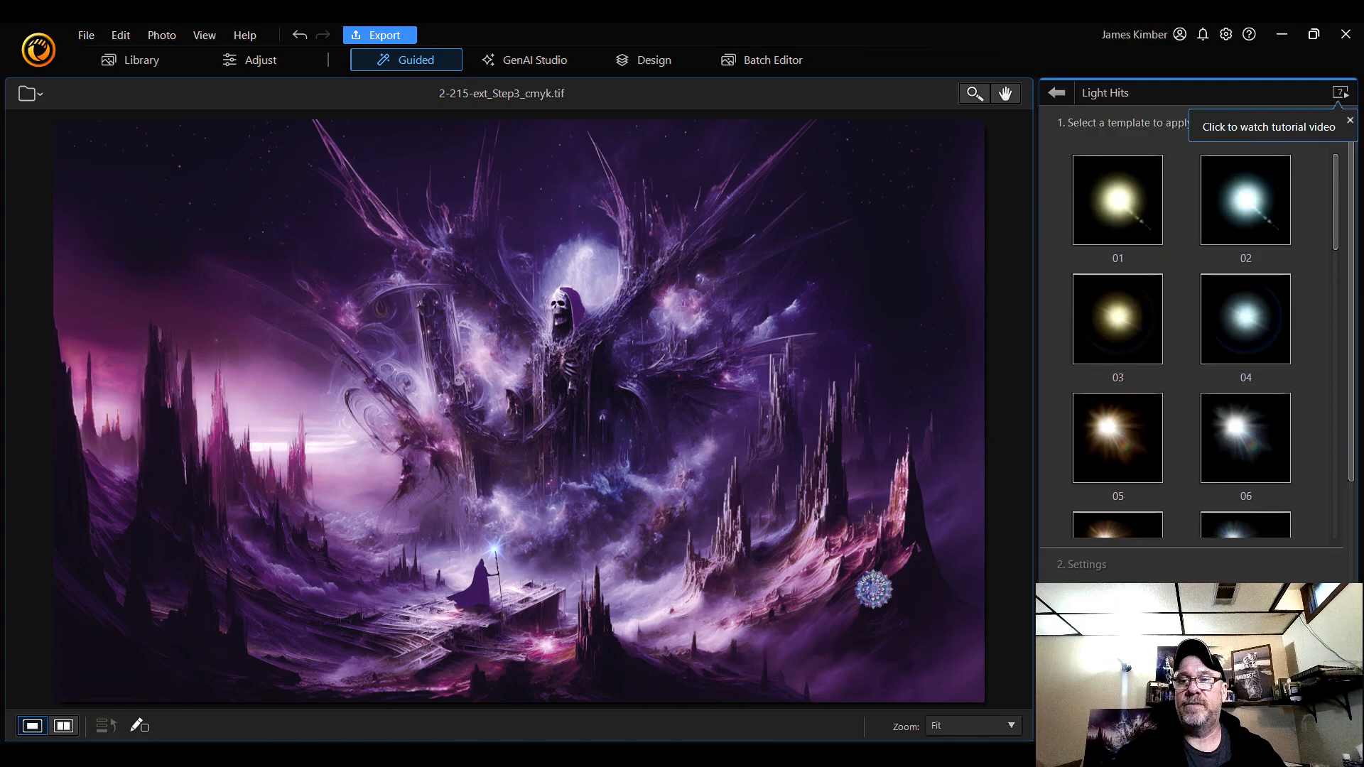
pyautogui.click(1059, 94)
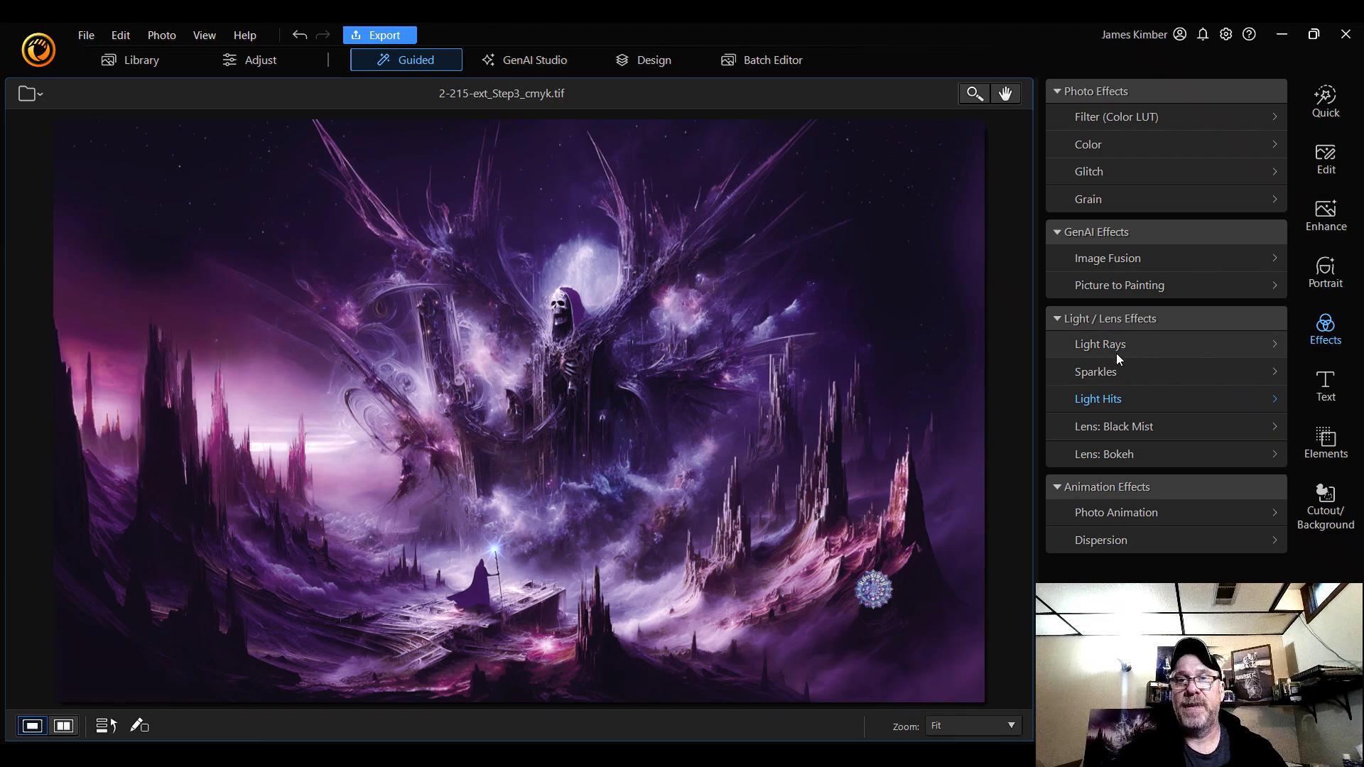
pyautogui.click(1212, 343)
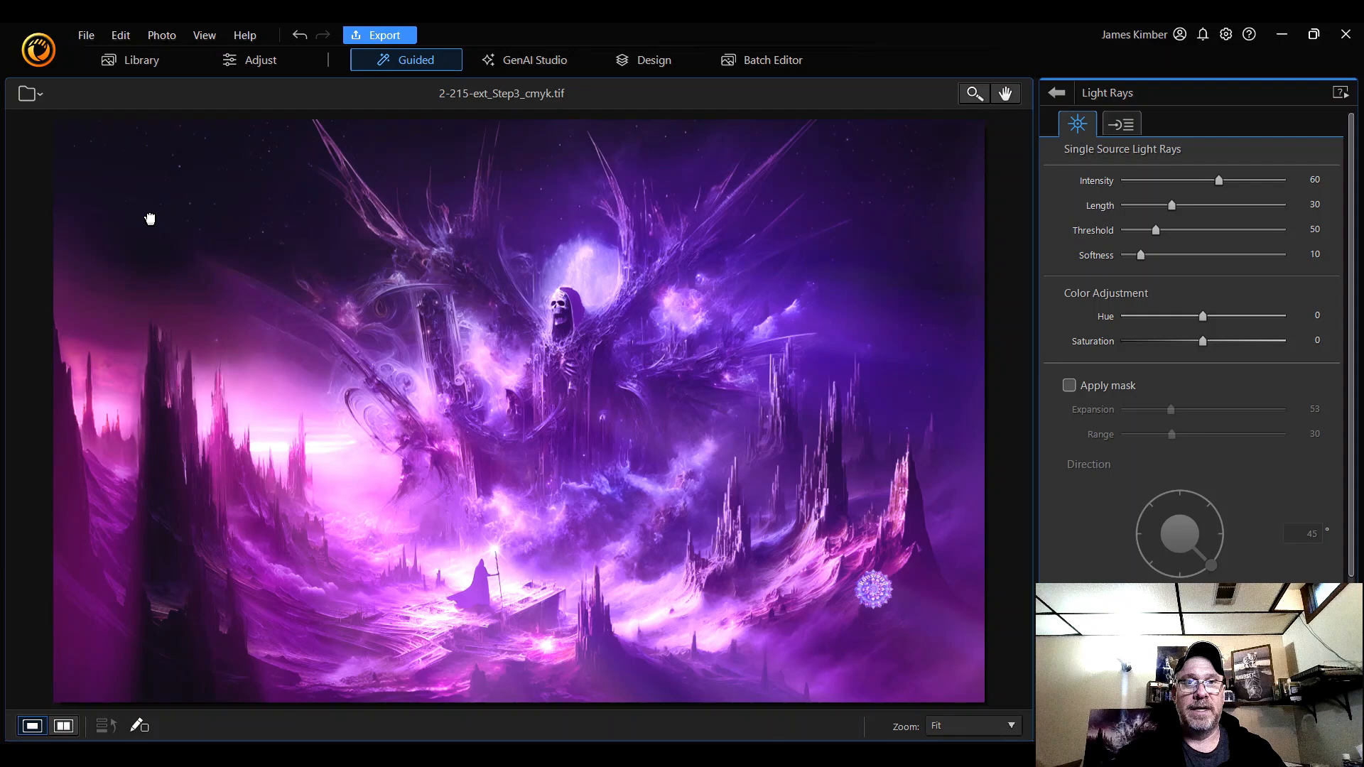
pyautogui.moveTo(118, 211); pyautogui.dragTo(584, 236)
pyautogui.click(1066, 391)
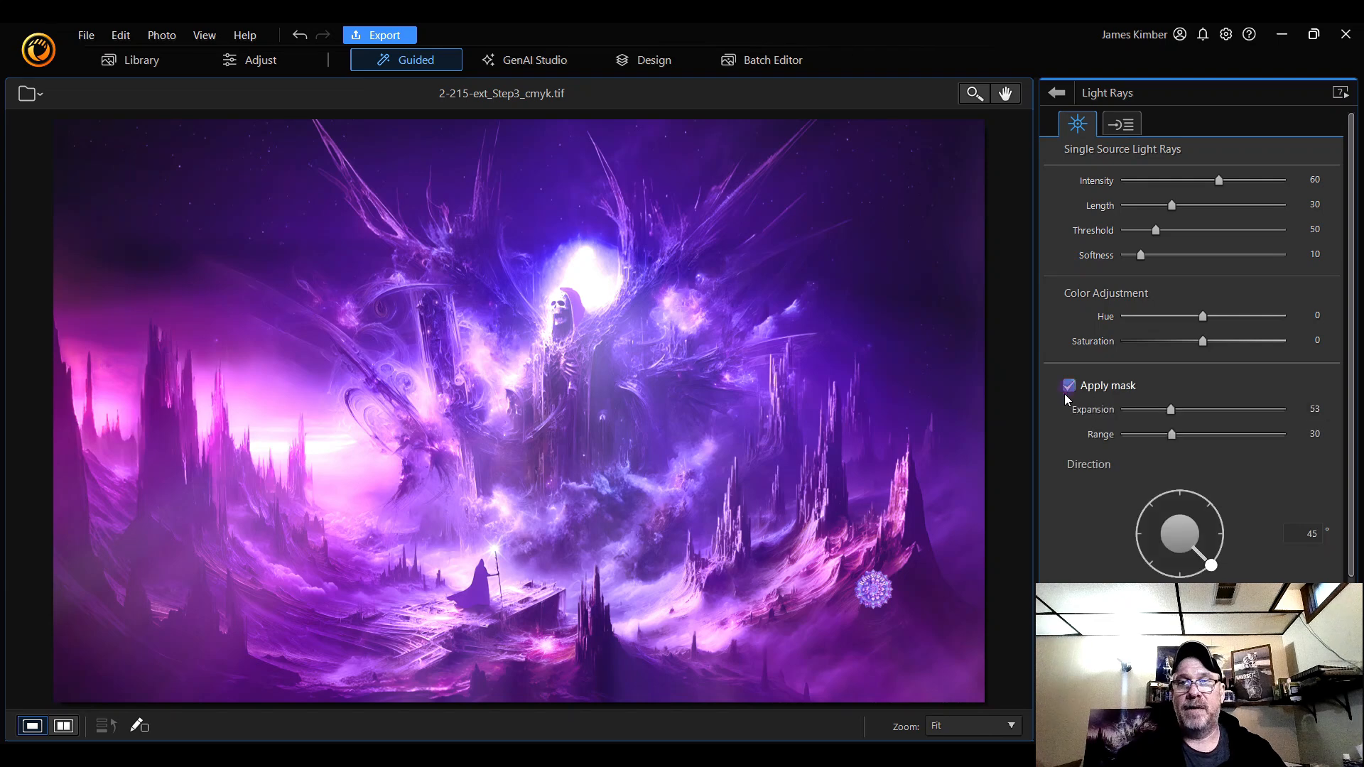
# - Narrow the light ray mask to Expansion 35 with Direction 94°, and shift the light source slightly above the moon
pyautogui.moveTo(1174, 410)
pyautogui.mouseDown()
pyautogui.moveTo(1227, 409)
pyautogui.moveTo(1143, 412)
pyautogui.moveTo(1158, 405)
pyautogui.mouseUp()
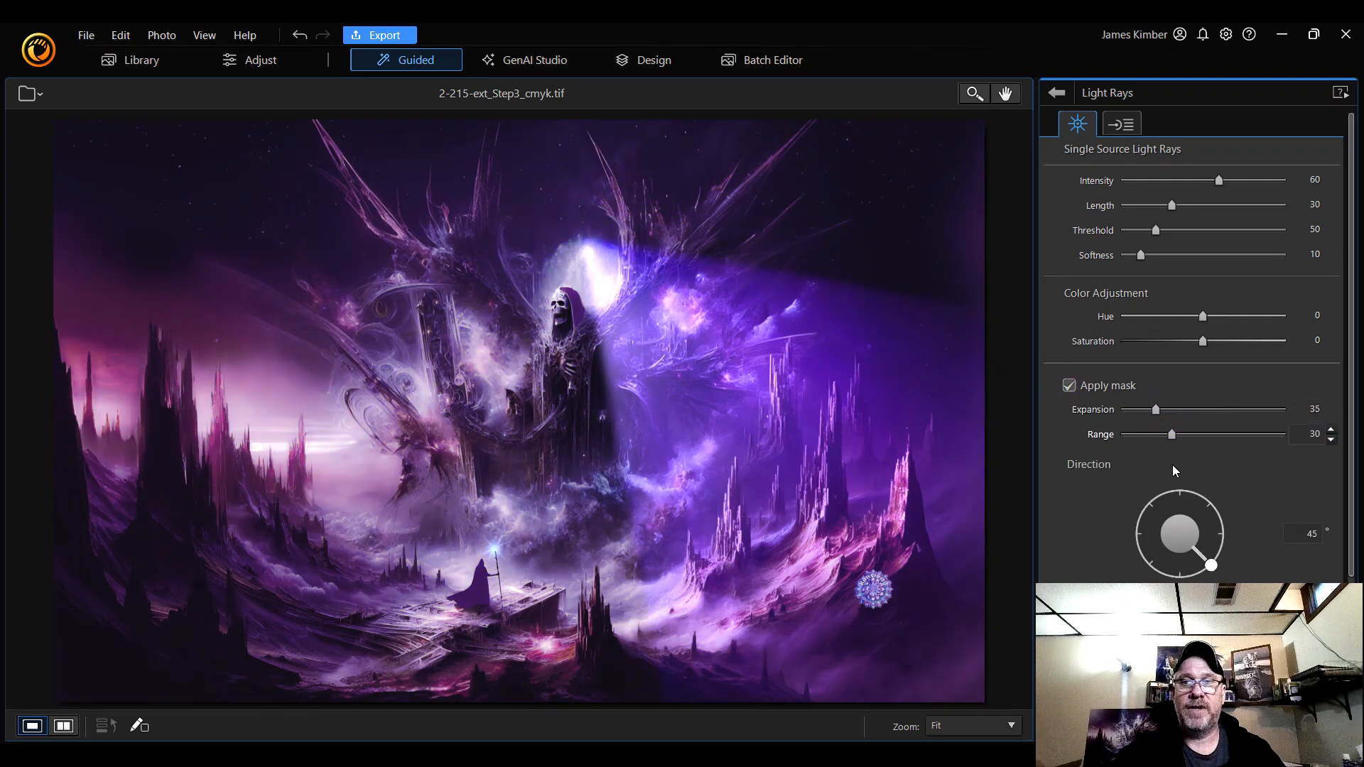
pyautogui.click(1163, 545)
pyautogui.moveTo(1162, 546)
pyautogui.mouseDown()
pyautogui.moveTo(1201, 562)
pyautogui.moveTo(1145, 554)
pyautogui.moveTo(1180, 547)
pyautogui.mouseUp()
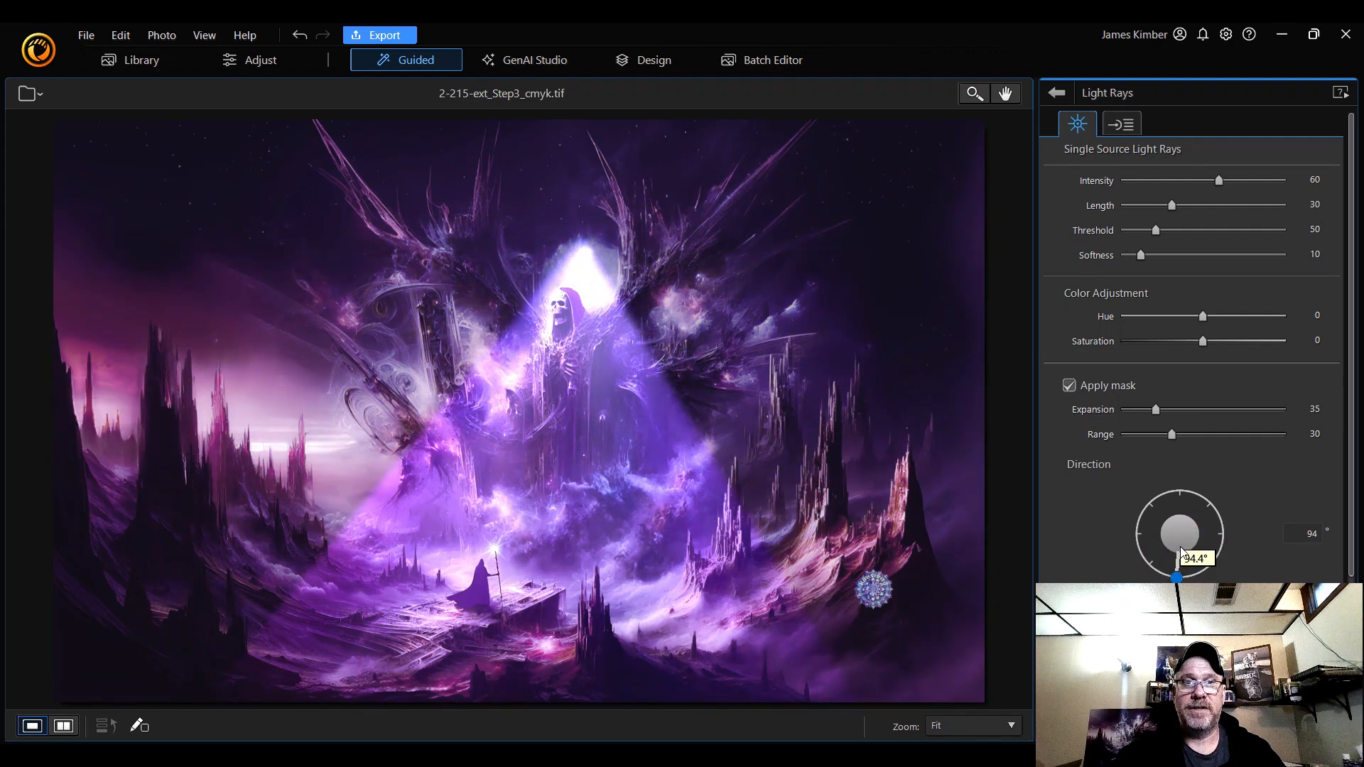
pyautogui.moveTo(582, 236); pyautogui.dragTo(587, 223)
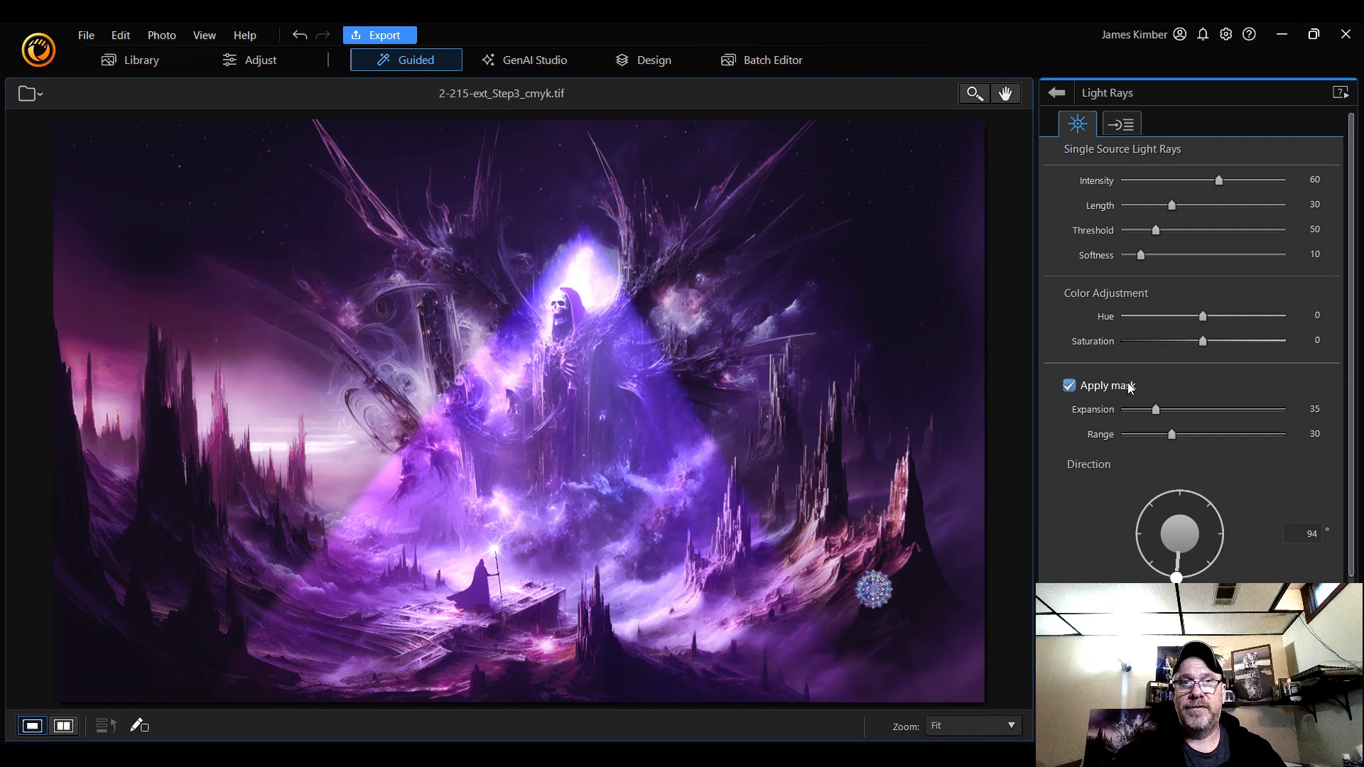
pyautogui.click(586, 225)
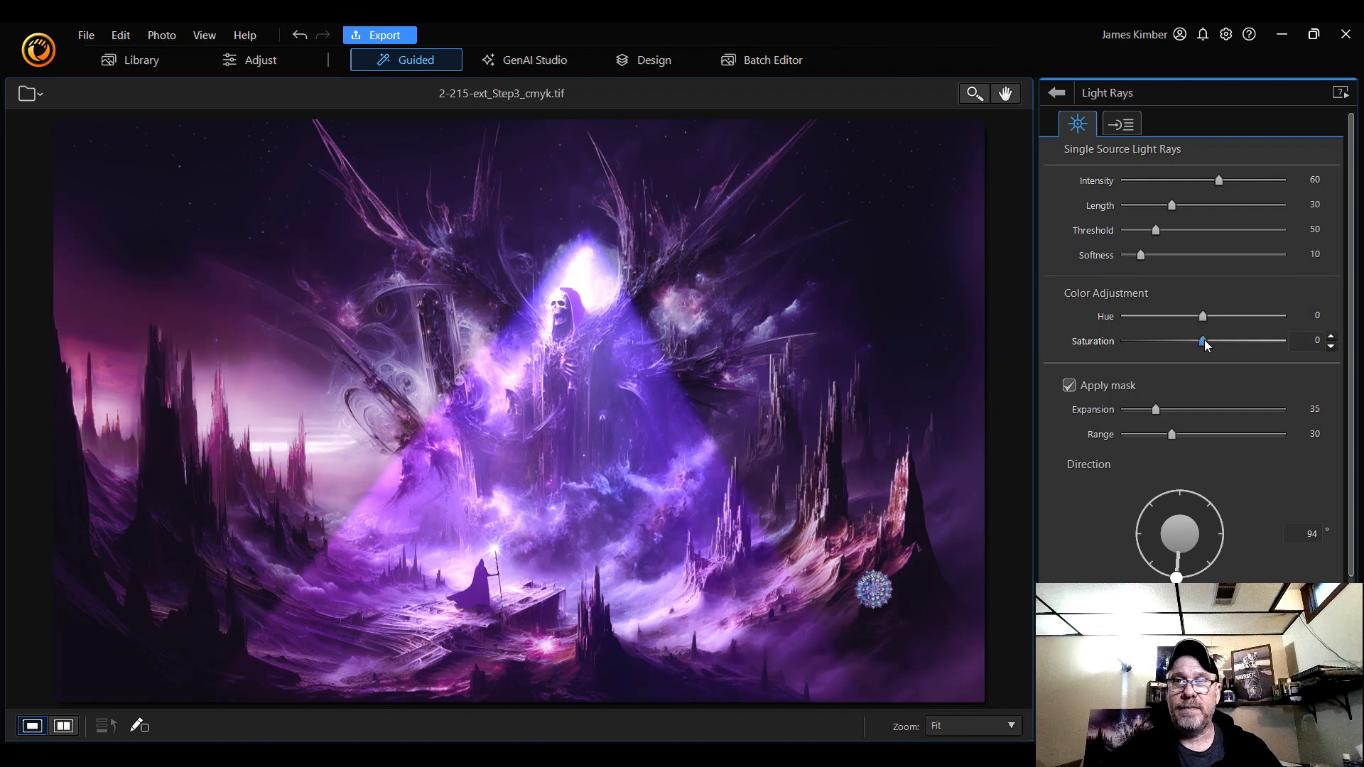
# - Set the light rays' Direction to 103°, Softness to 7, Threshold to 0 and Length to 3
pyautogui.moveTo(1353, 419); pyautogui.dragTo(1354, 513)
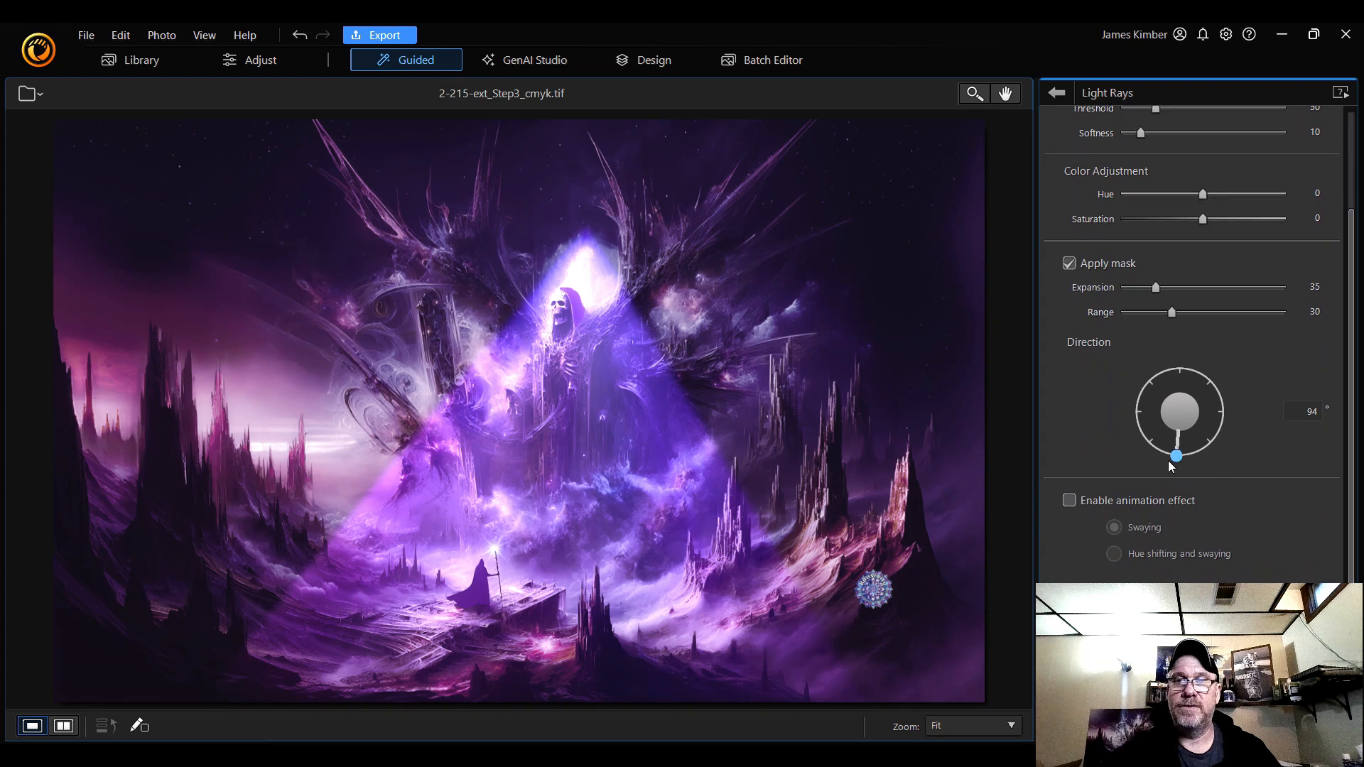
pyautogui.click(1177, 457)
pyautogui.moveTo(1177, 459); pyautogui.dragTo(1170, 457)
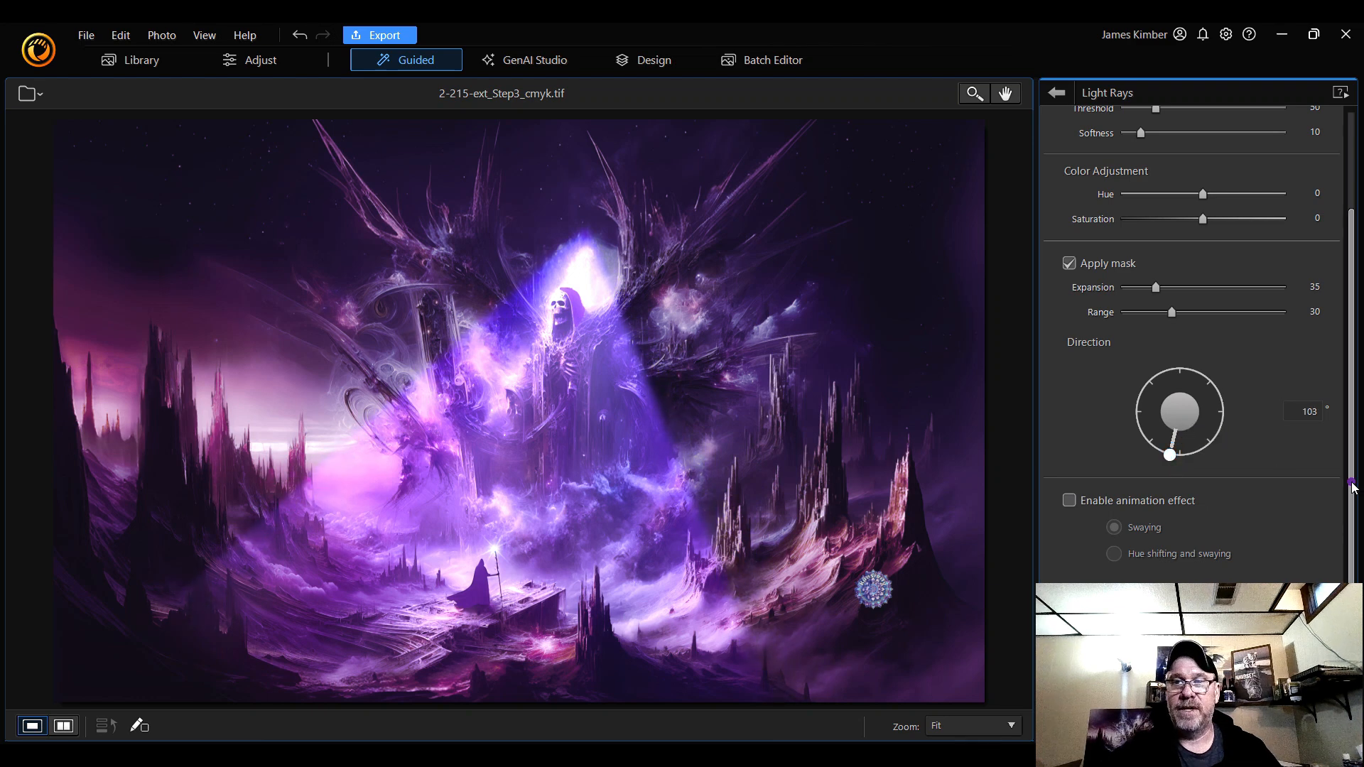
pyautogui.scroll(3, 1277, 264)
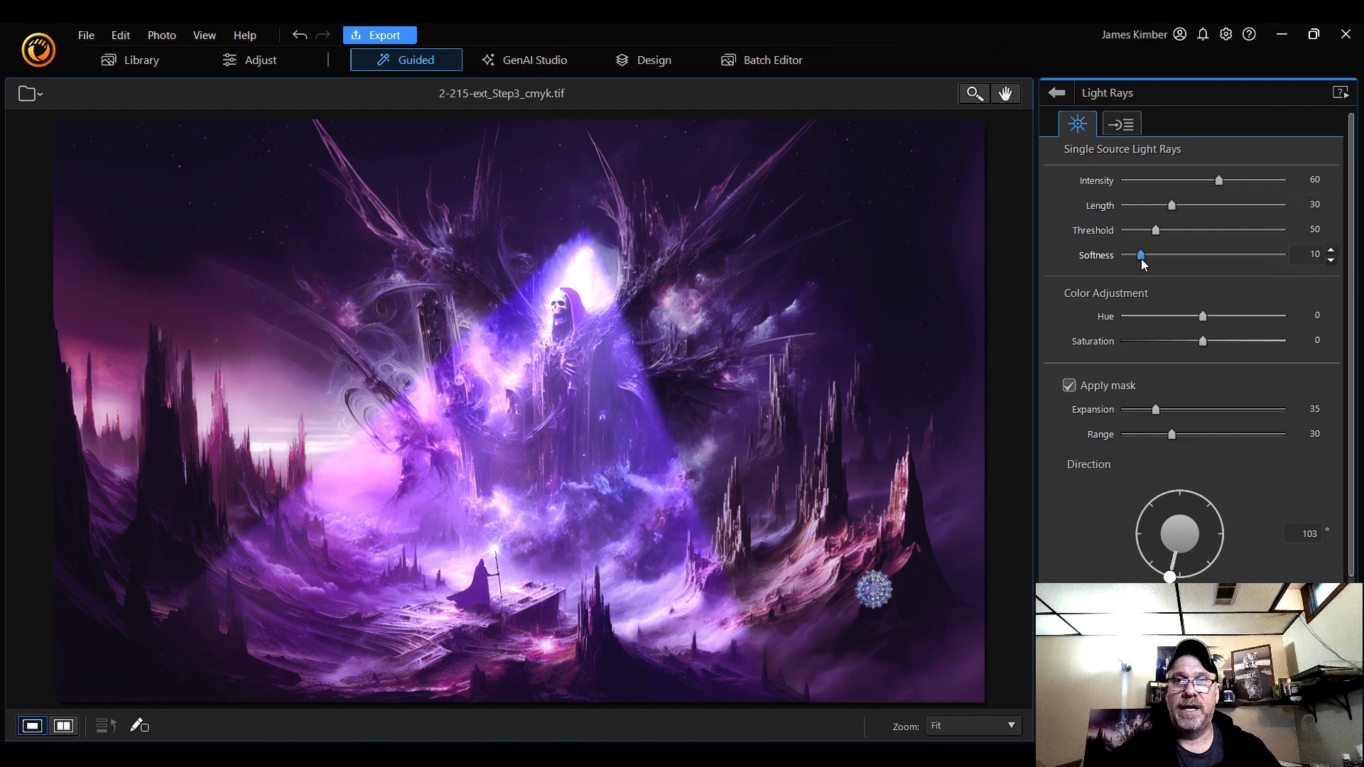
pyautogui.moveTo(1143, 259); pyautogui.dragTo(1153, 259)
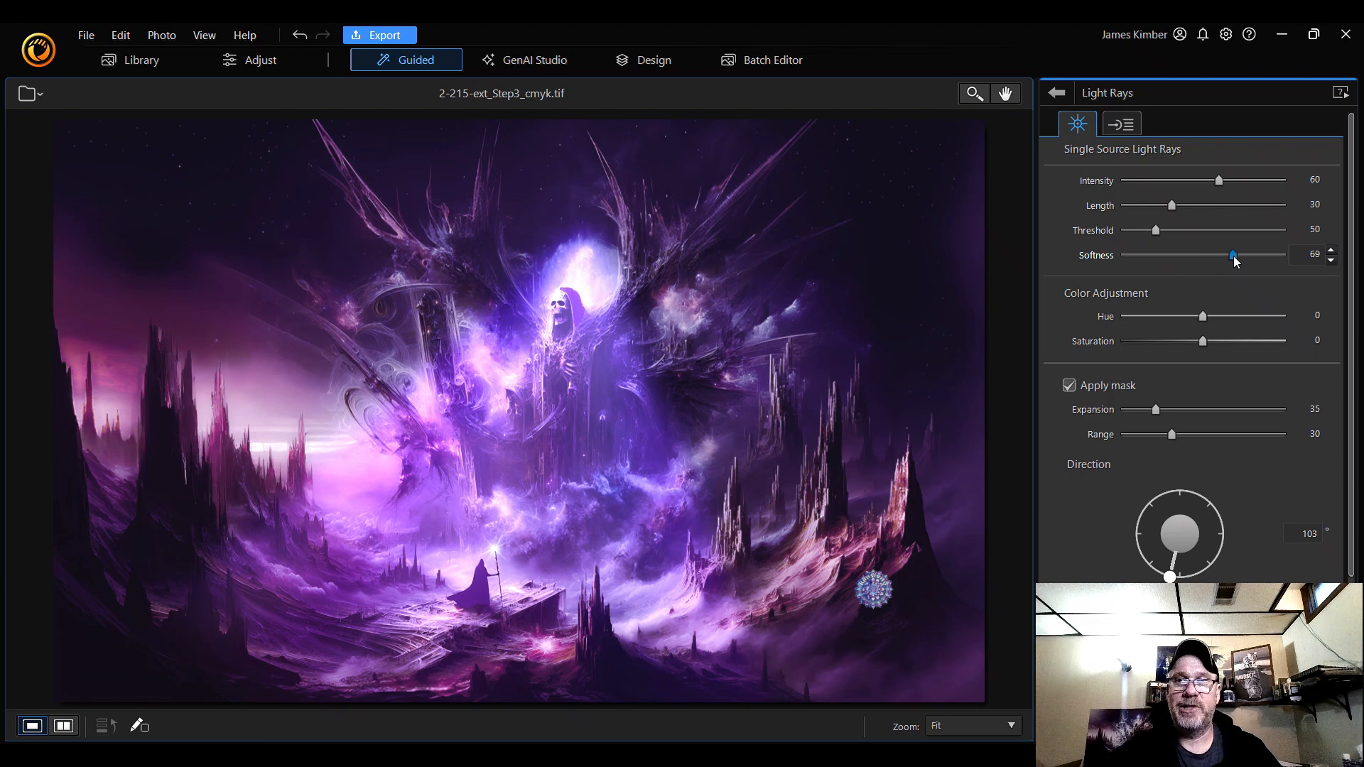
pyautogui.moveTo(1234, 262); pyautogui.dragTo(1134, 211)
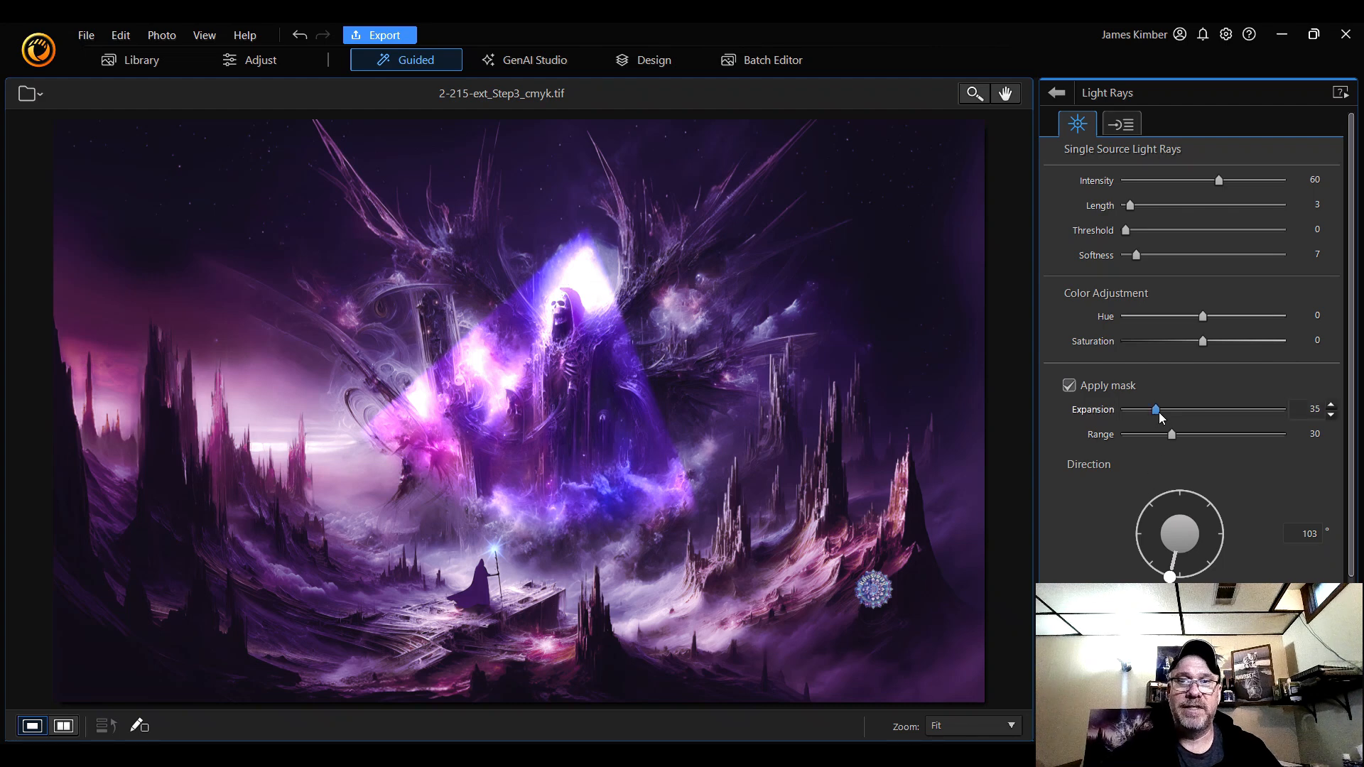
# - Try the light rays with Length 11, mask Expansion 36 and Direction 92°
pyautogui.moveTo(1155, 412); pyautogui.dragTo(1148, 412)
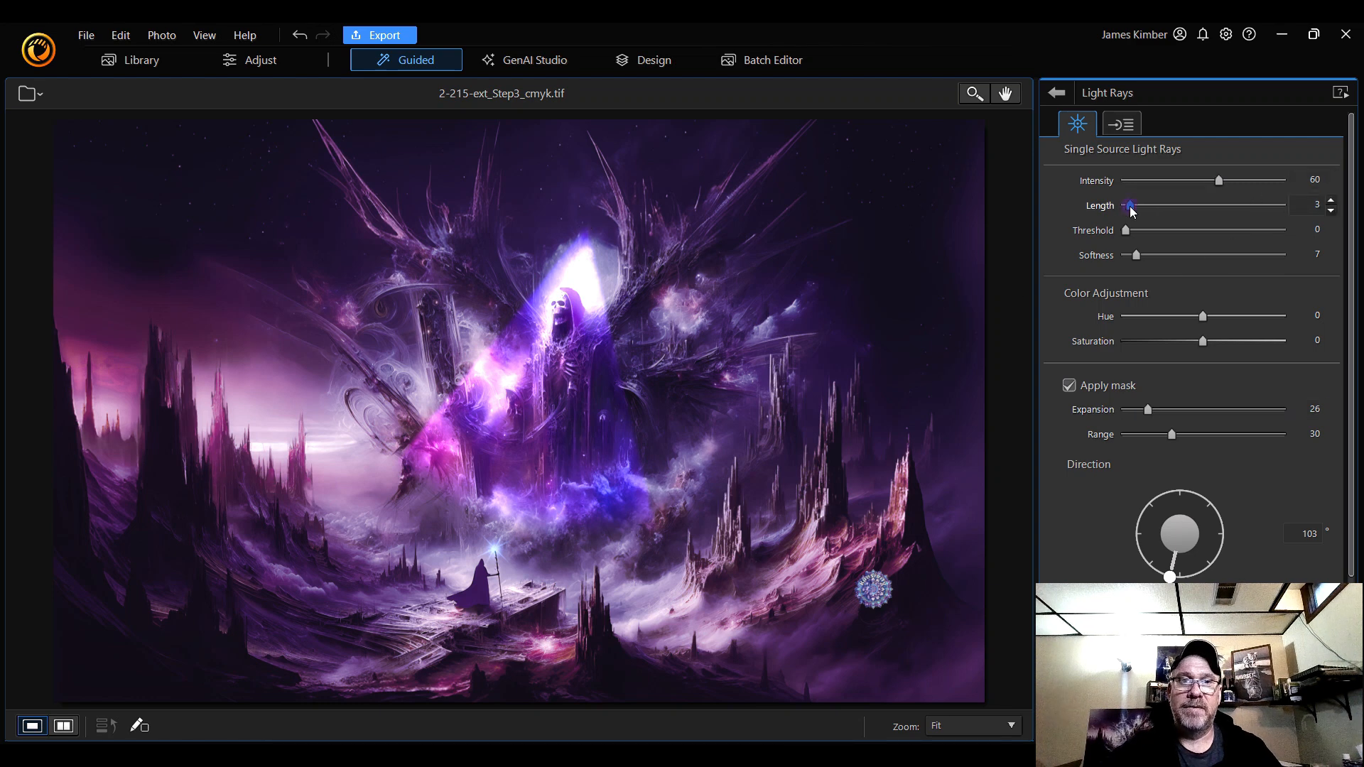
pyautogui.moveTo(1132, 206); pyautogui.dragTo(1142, 206)
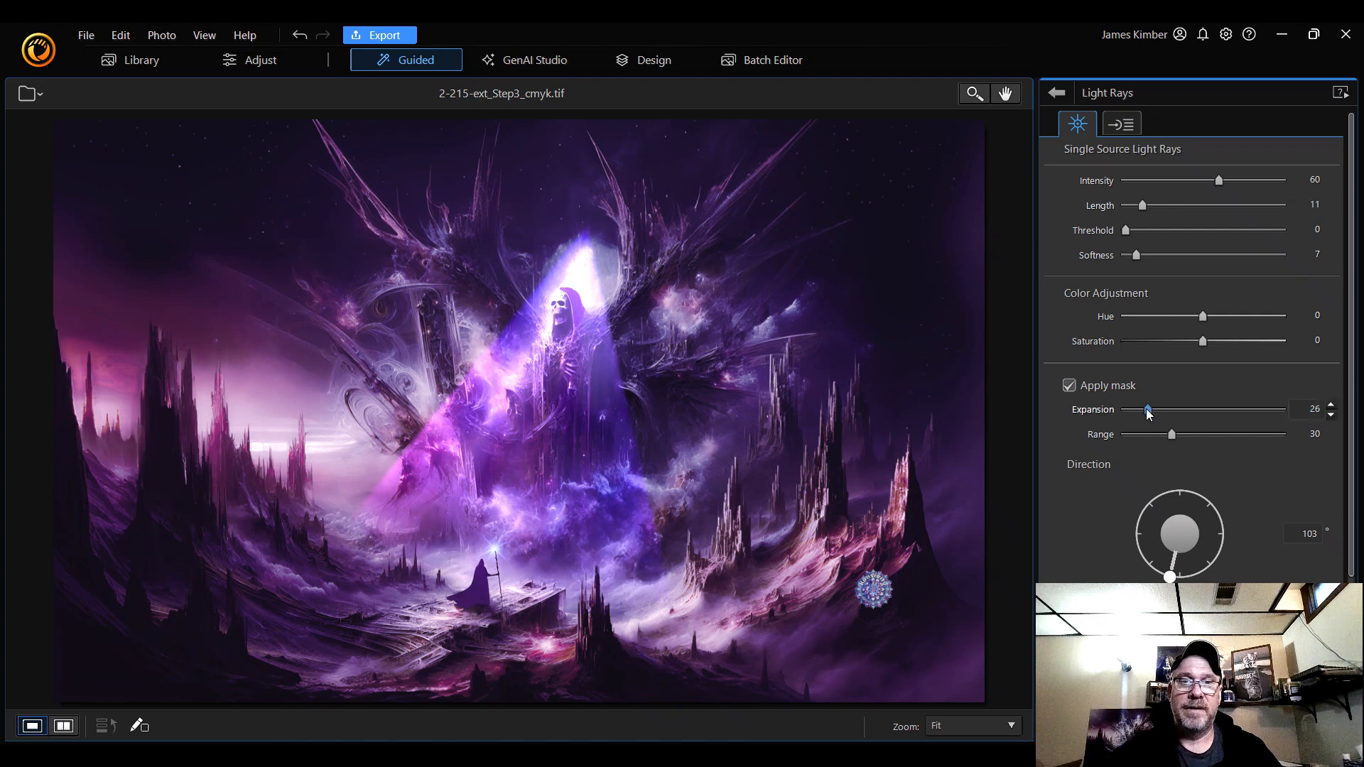
pyautogui.moveTo(1149, 410); pyautogui.dragTo(1157, 411)
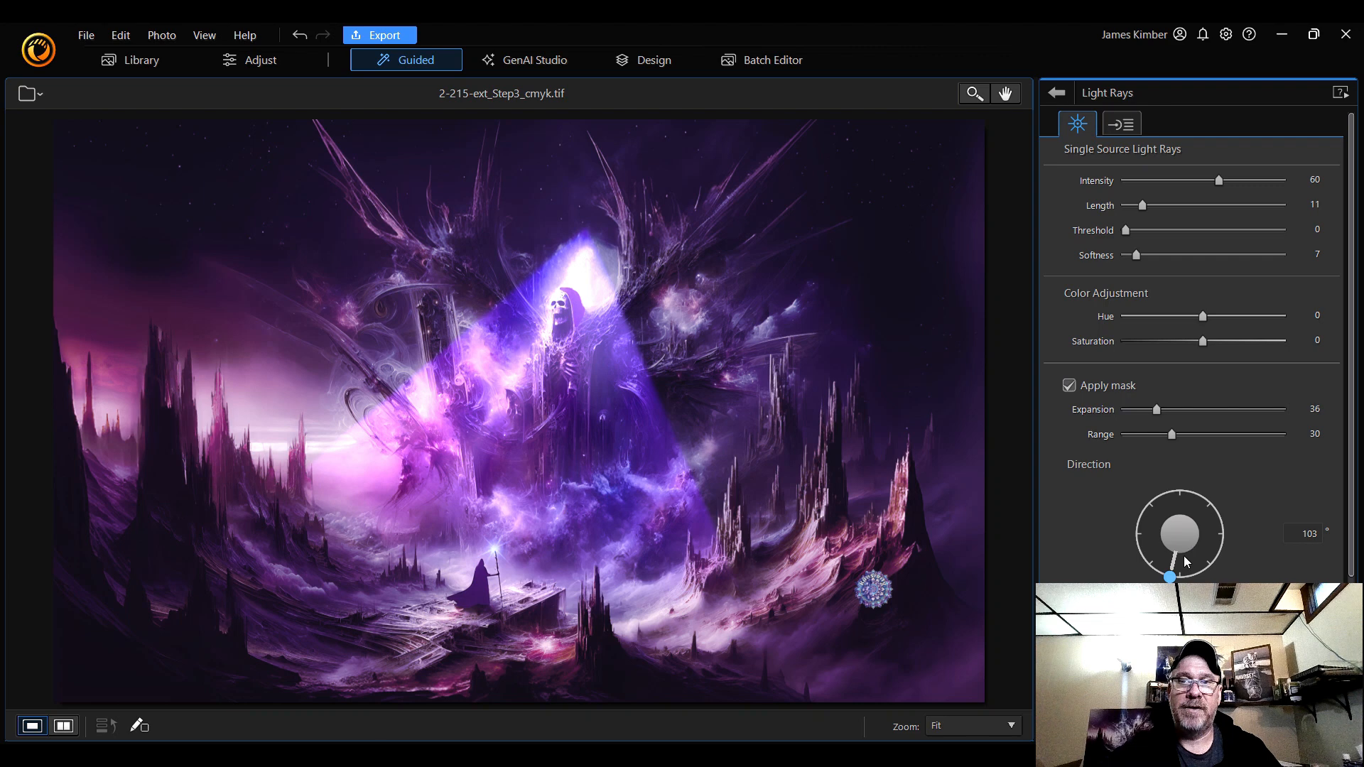
pyautogui.moveTo(1170, 577); pyautogui.dragTo(1178, 578)
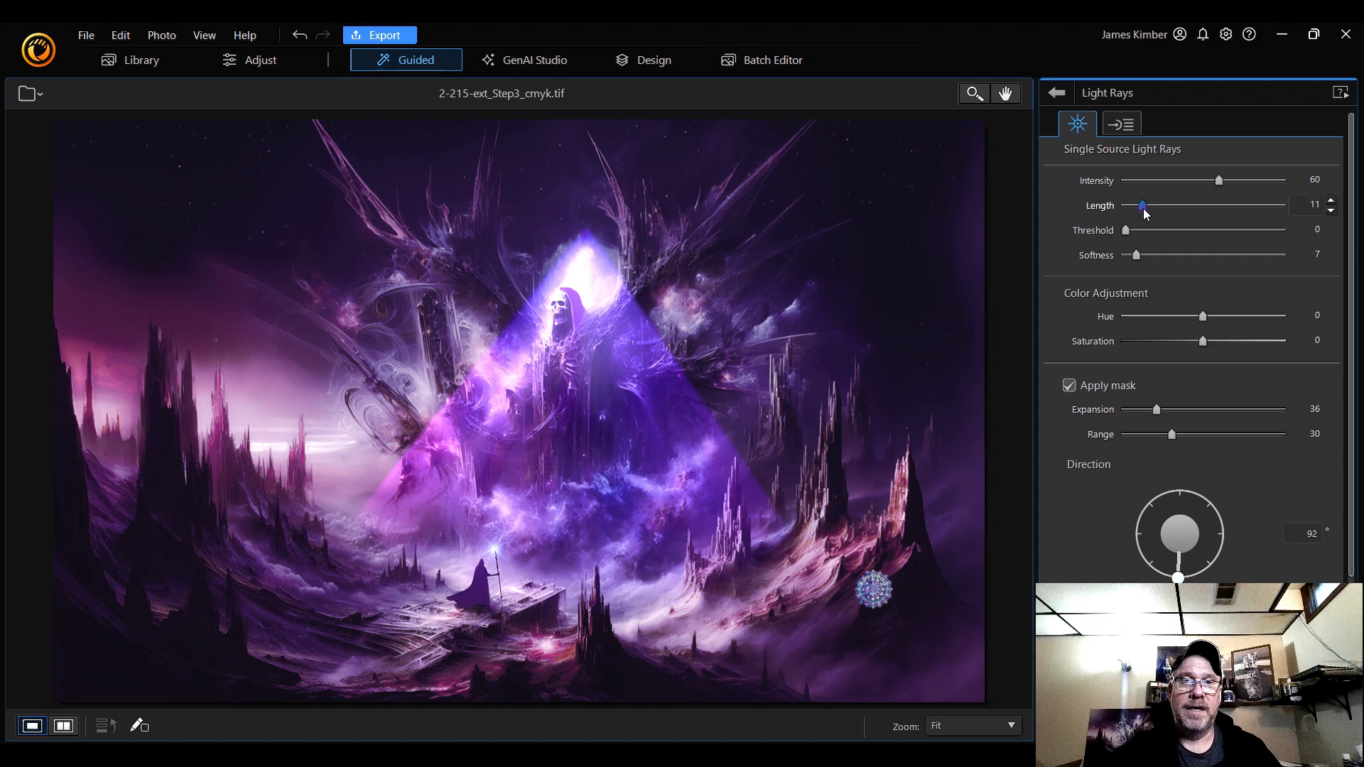
# - Set the rays' Length to 4, Expansion to 35 and Direction to 103°, with the light source on the moon's upper edge
pyautogui.moveTo(1144, 207)
pyautogui.mouseDown()
pyautogui.moveTo(1157, 207)
pyautogui.moveTo(1132, 209)
pyautogui.mouseUp()
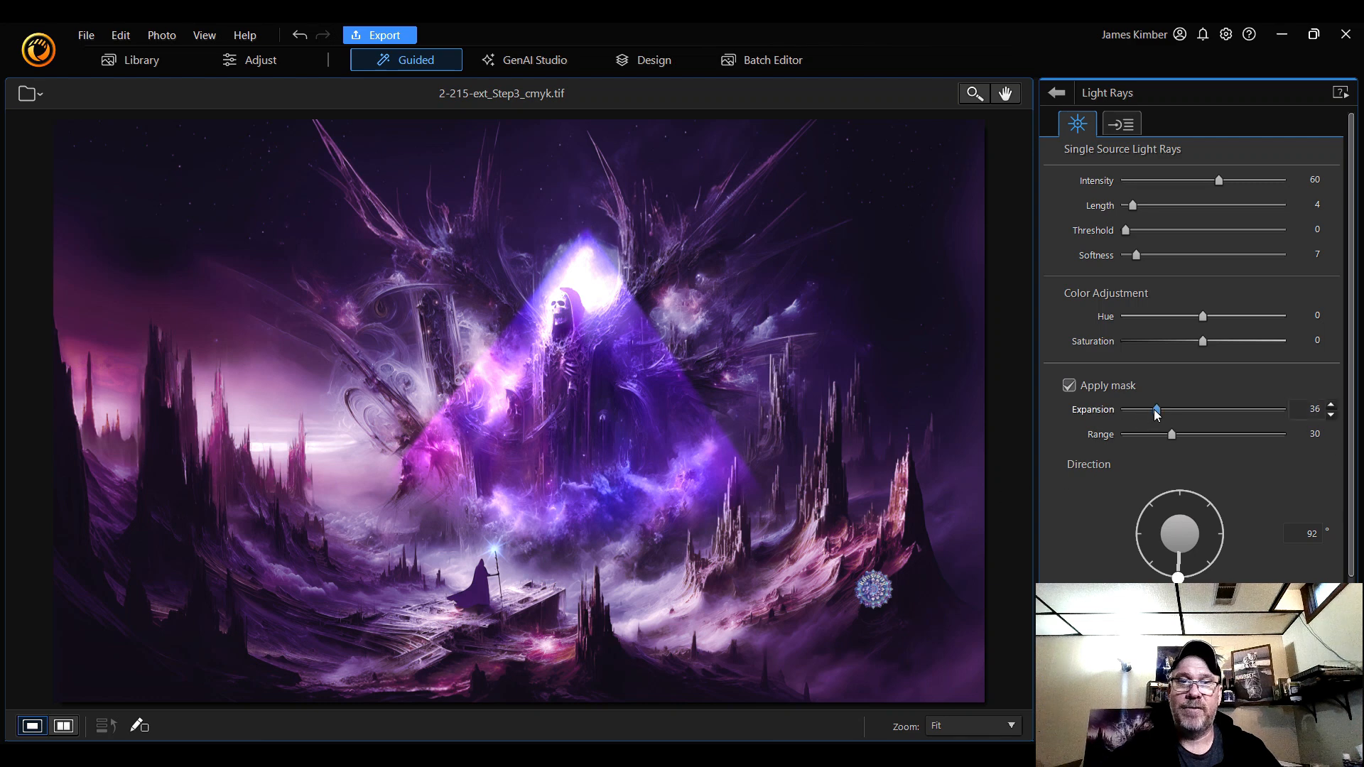
pyautogui.moveTo(1156, 413); pyautogui.dragTo(1156, 415)
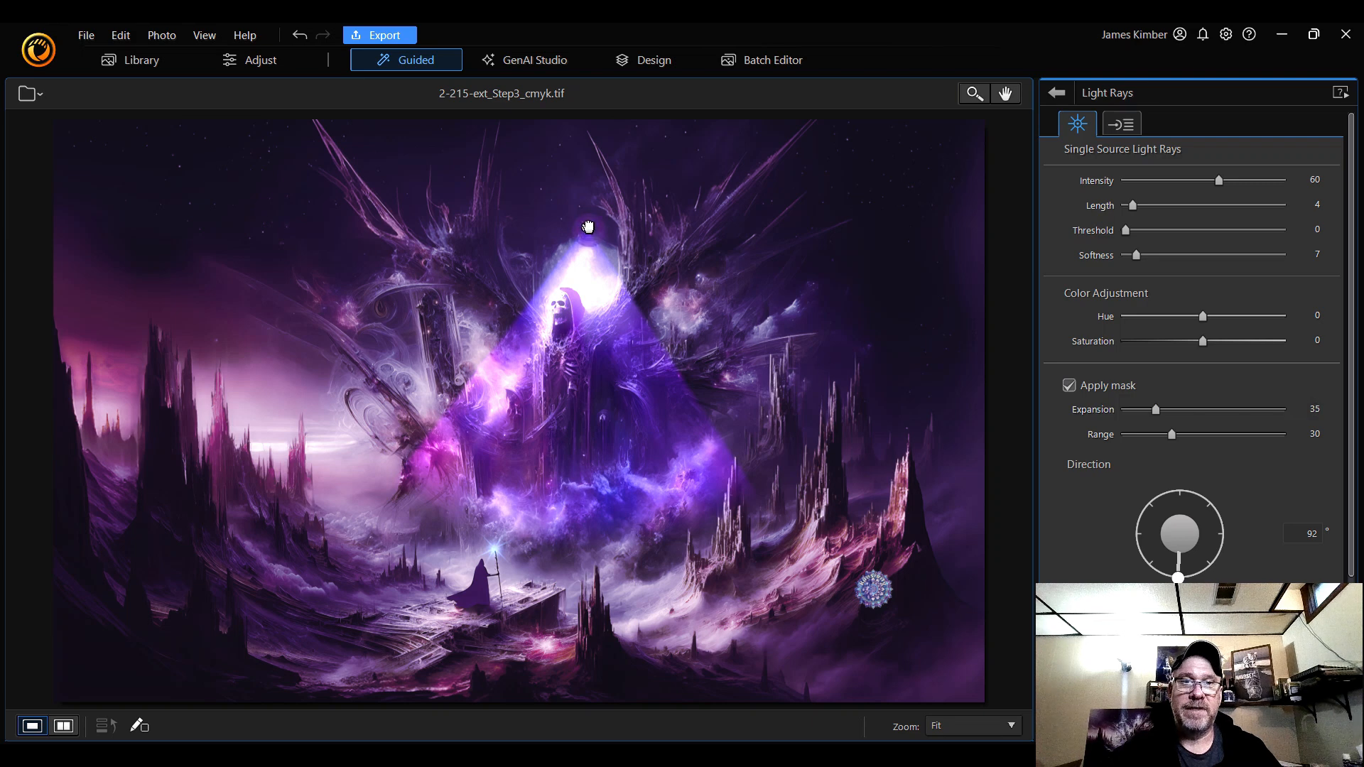
pyautogui.moveTo(588, 226); pyautogui.dragTo(578, 224)
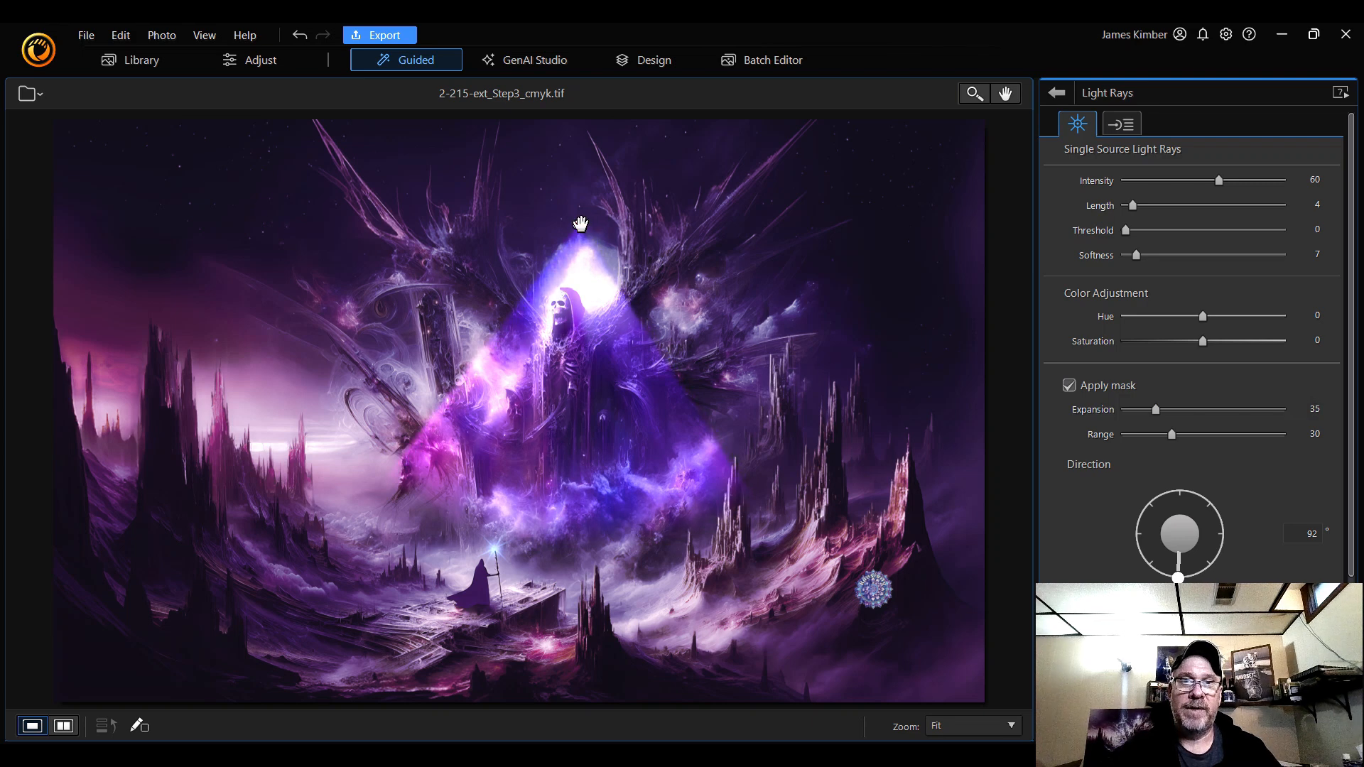
pyautogui.moveTo(580, 224); pyautogui.dragTo(590, 241)
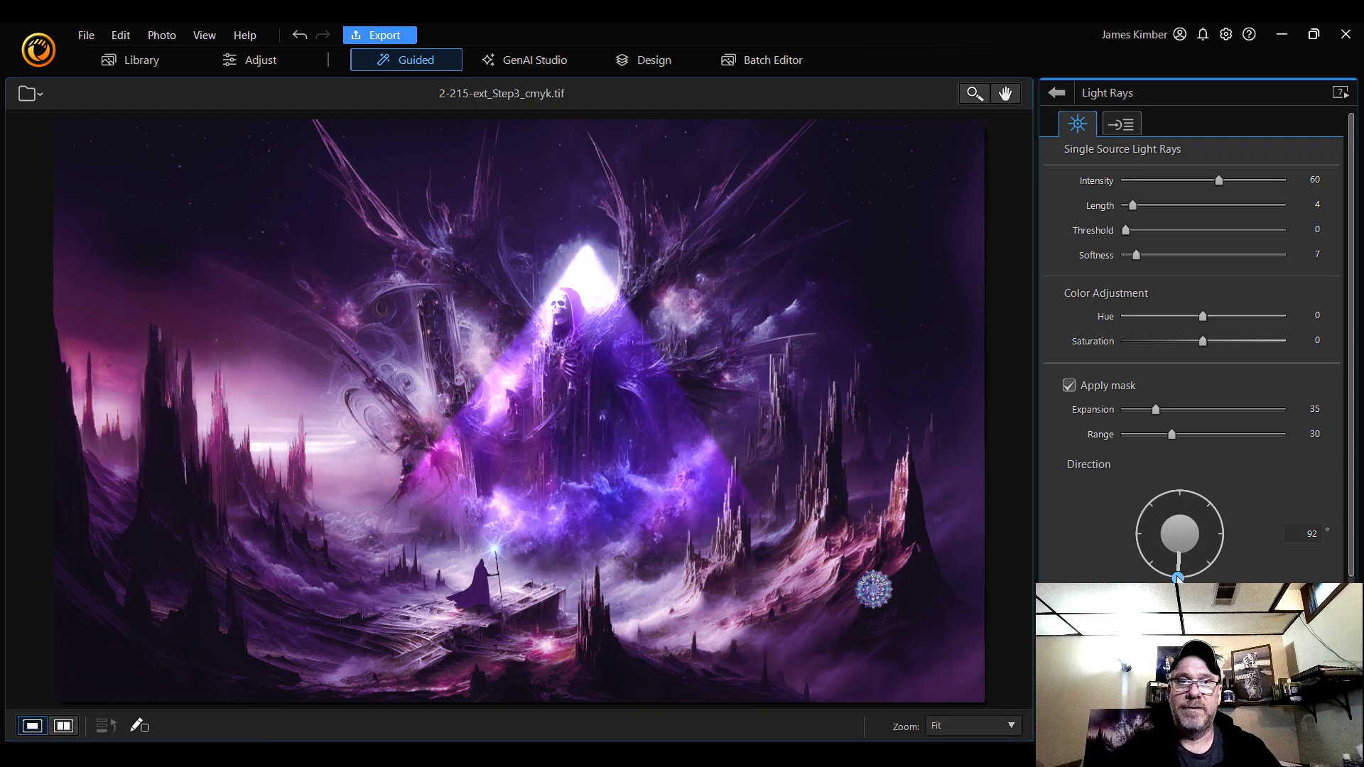
pyautogui.moveTo(1178, 579); pyautogui.dragTo(1171, 578)
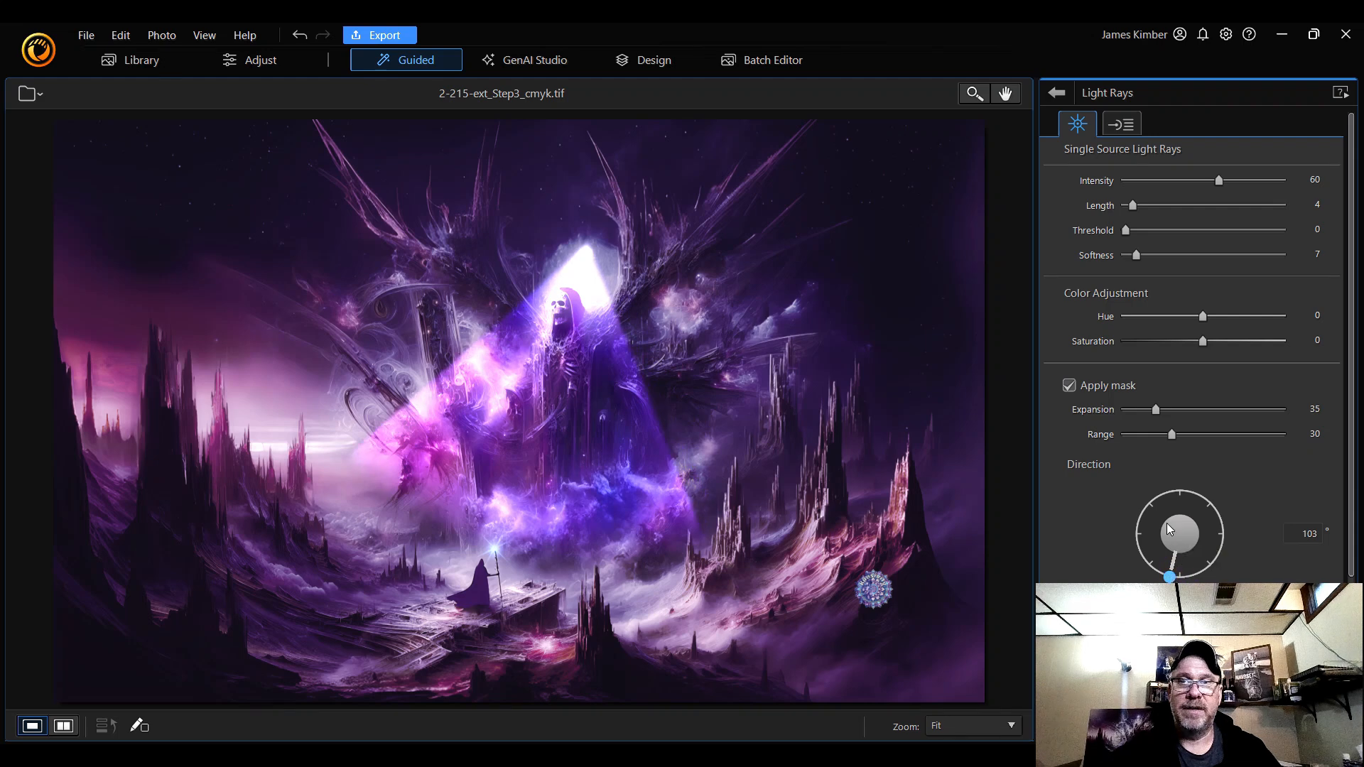
# - Fine-tune the length of the light rays to 11
pyautogui.click(1332, 210)
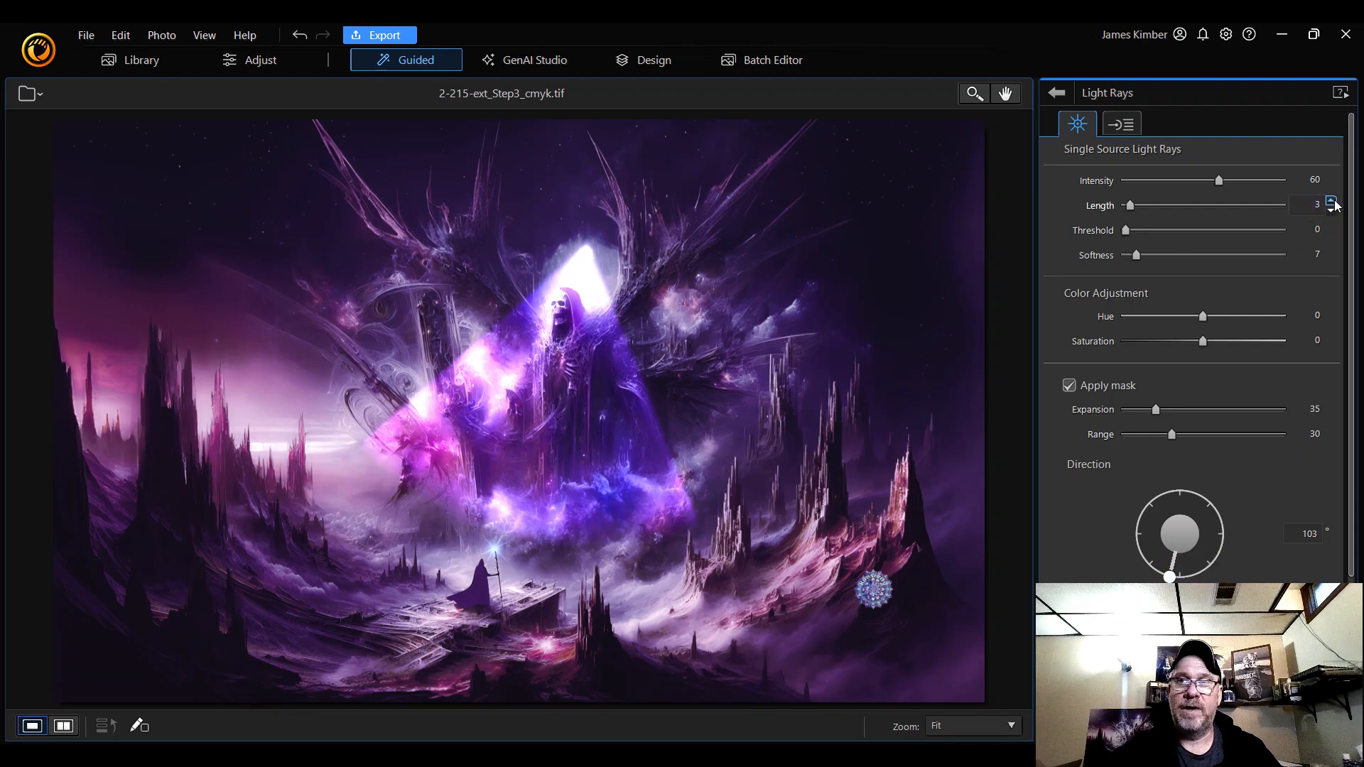
pyautogui.click(1333, 203)
pyautogui.click(1333, 203)
pyautogui.click(1333, 202)
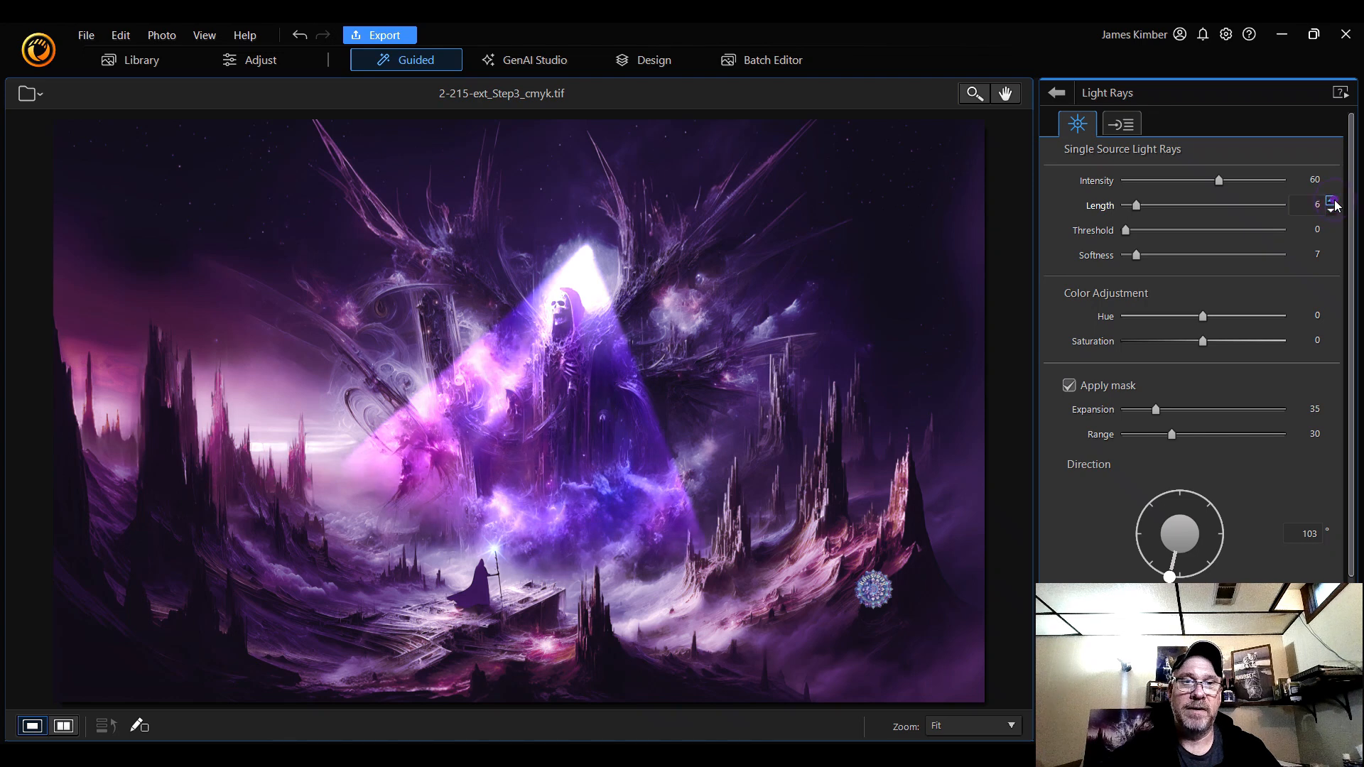
pyautogui.click(1333, 202)
pyautogui.click(1333, 203)
pyautogui.click(1332, 203)
pyautogui.click(1333, 202)
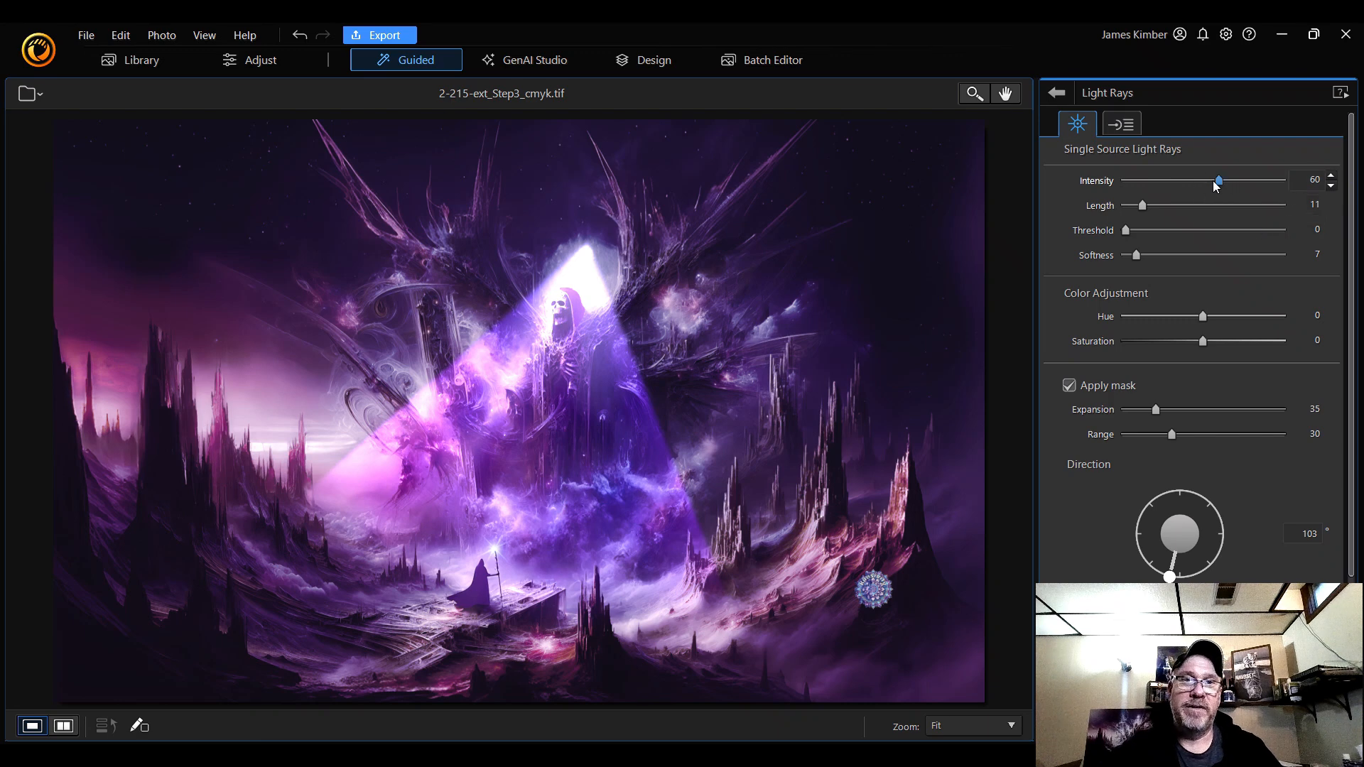
# - Try the single-source light rays with Intensity 39 and Softness 44
pyautogui.moveTo(1218, 185); pyautogui.dragTo(1182, 196)
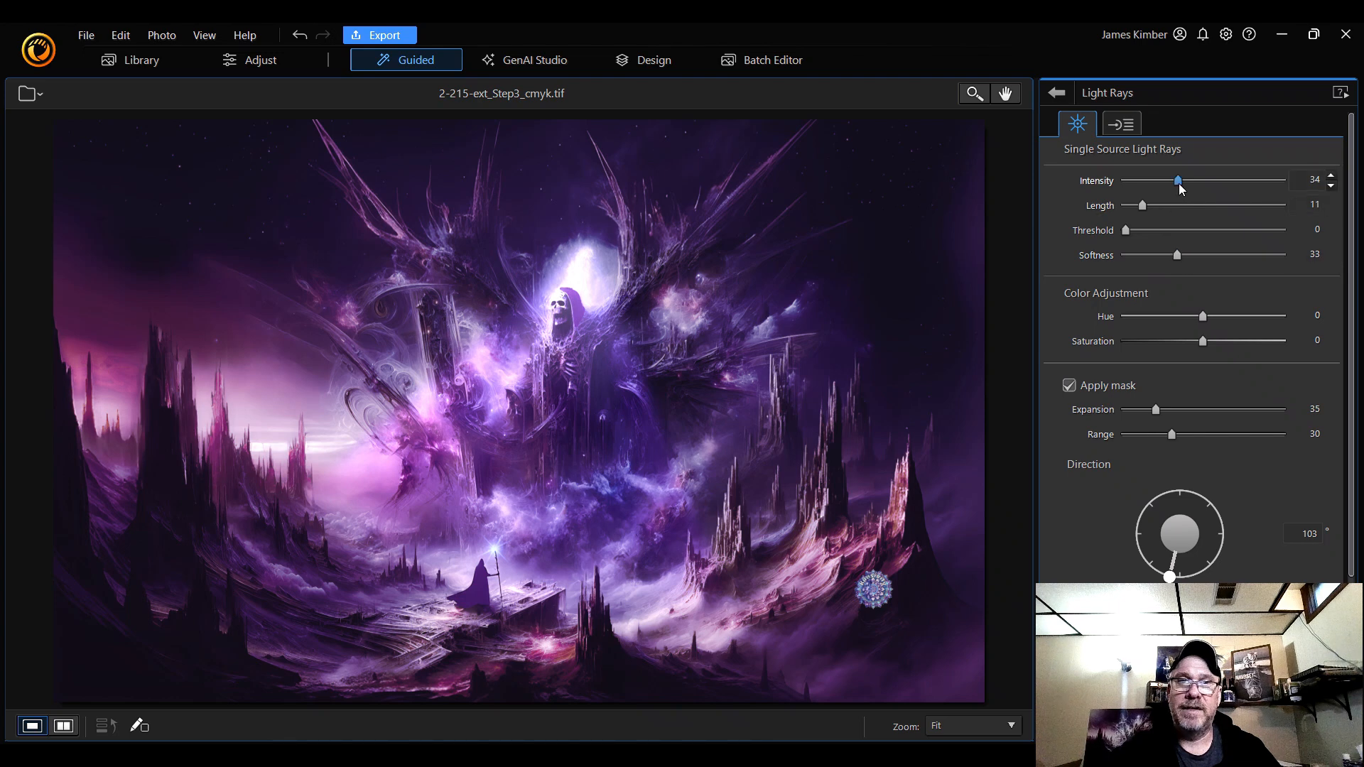
pyautogui.moveTo(1180, 183); pyautogui.dragTo(1188, 183)
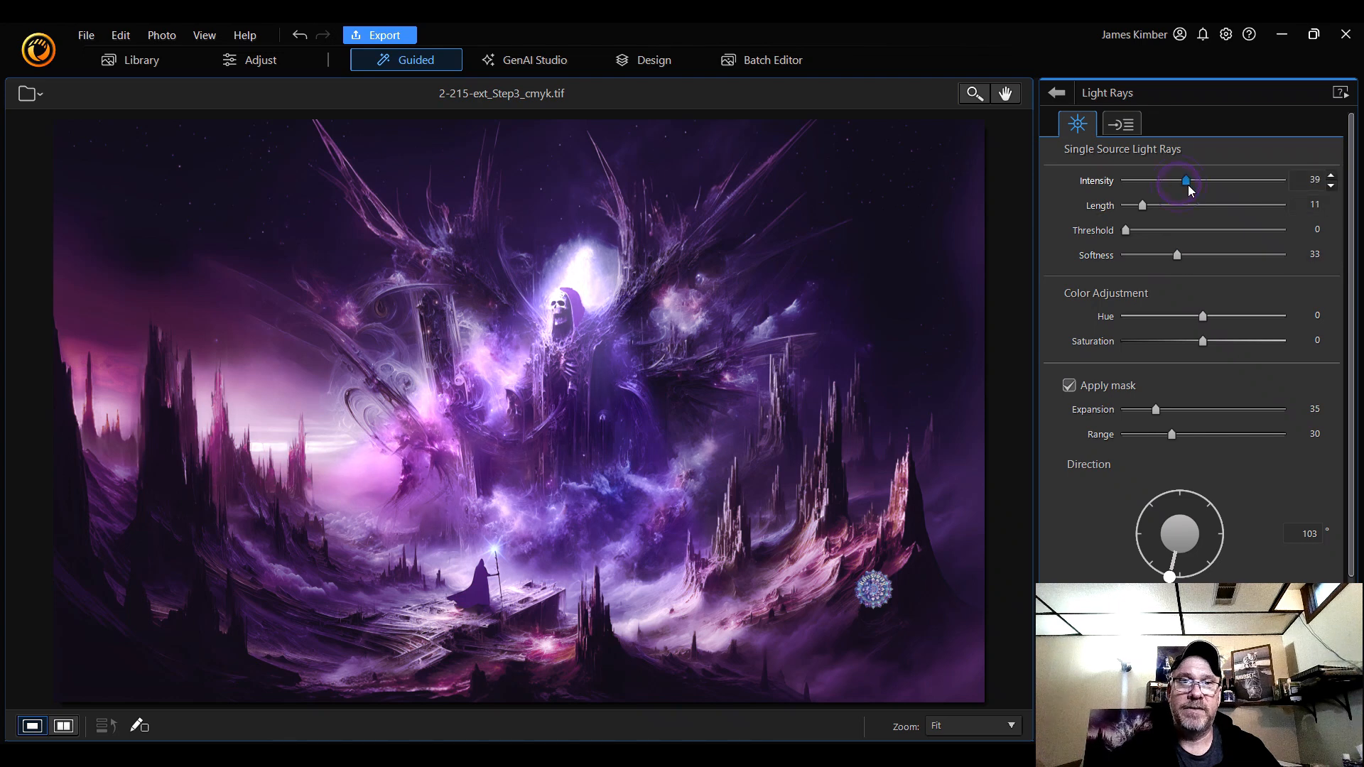
pyautogui.click(1178, 255)
pyautogui.moveTo(1181, 259); pyautogui.dragTo(1197, 260)
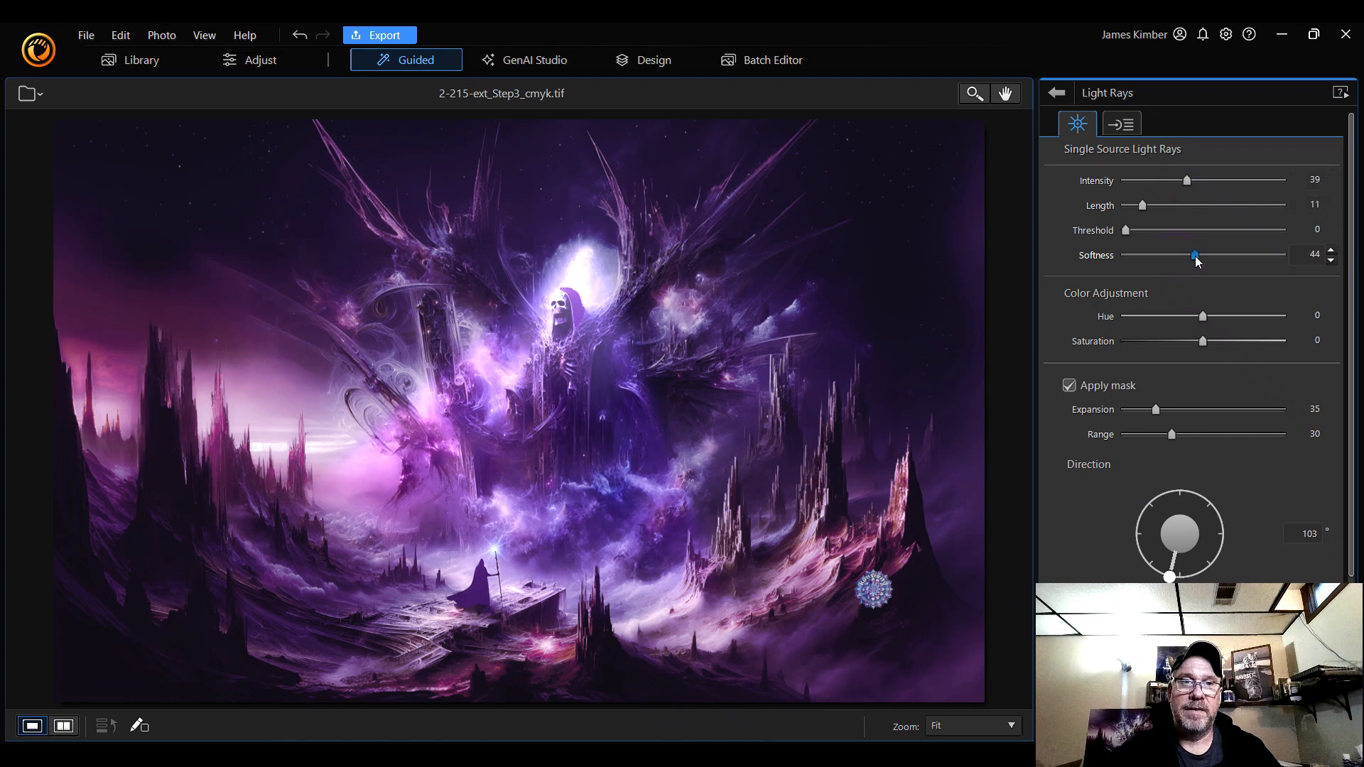
# - Try longer, fainter light rays with Length 35, Intensity 28 and Softness 56
pyautogui.moveTo(1143, 206); pyautogui.dragTo(1182, 214)
pyautogui.click(1192, 254)
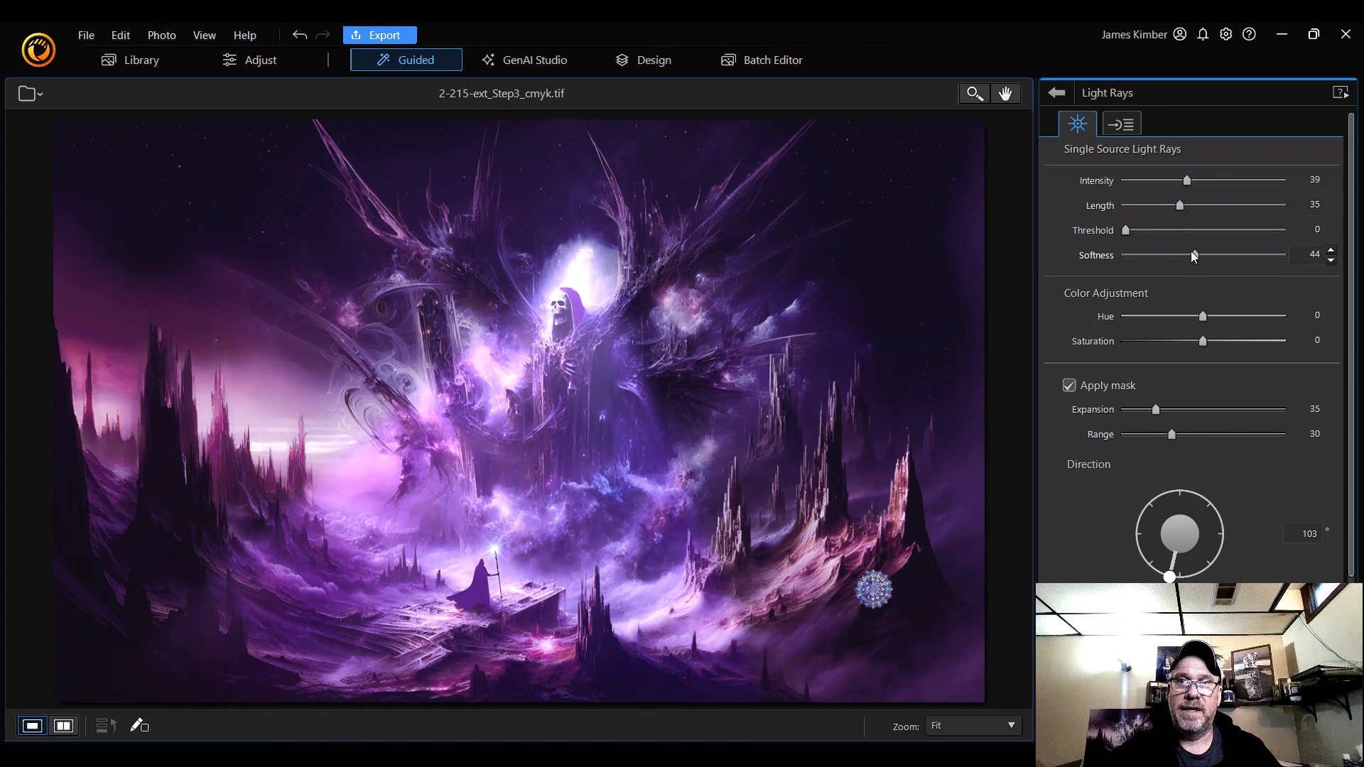
pyautogui.click(1186, 182)
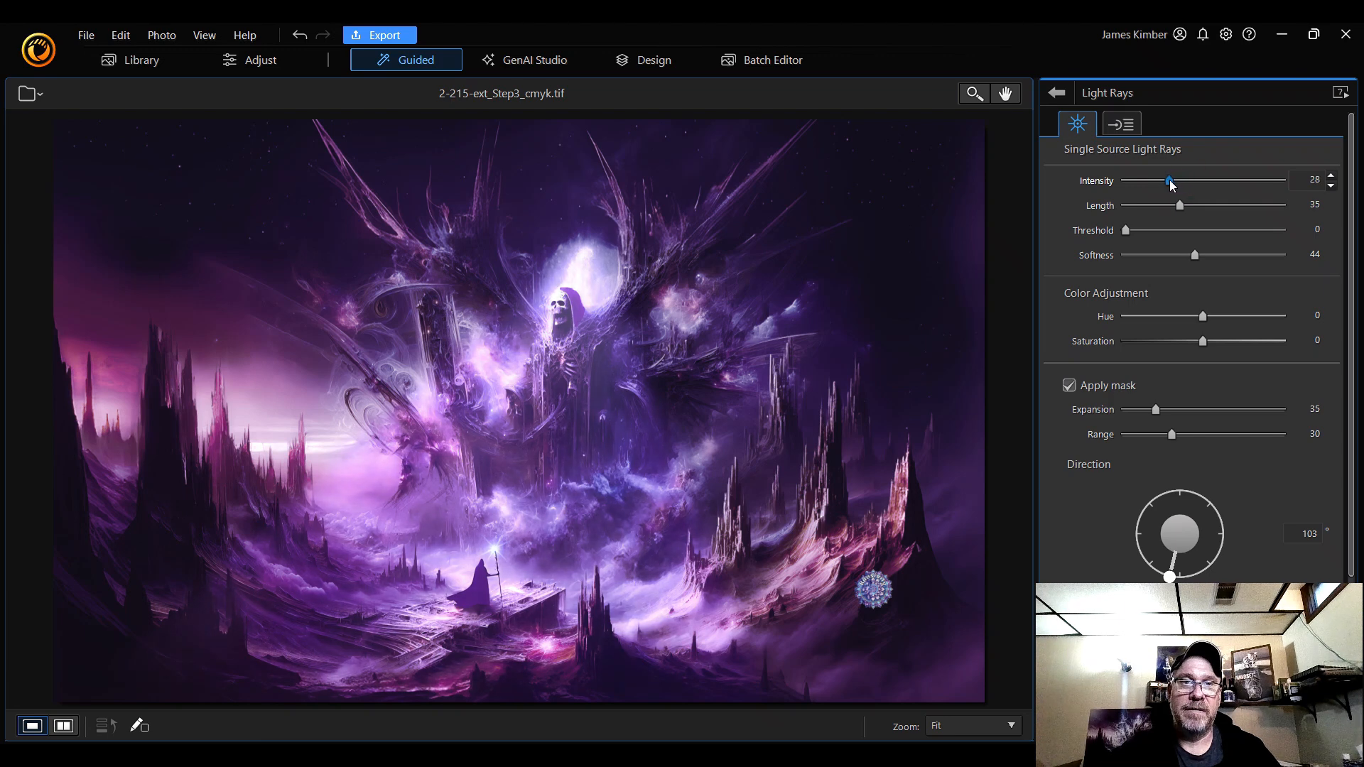
pyautogui.click(1192, 257)
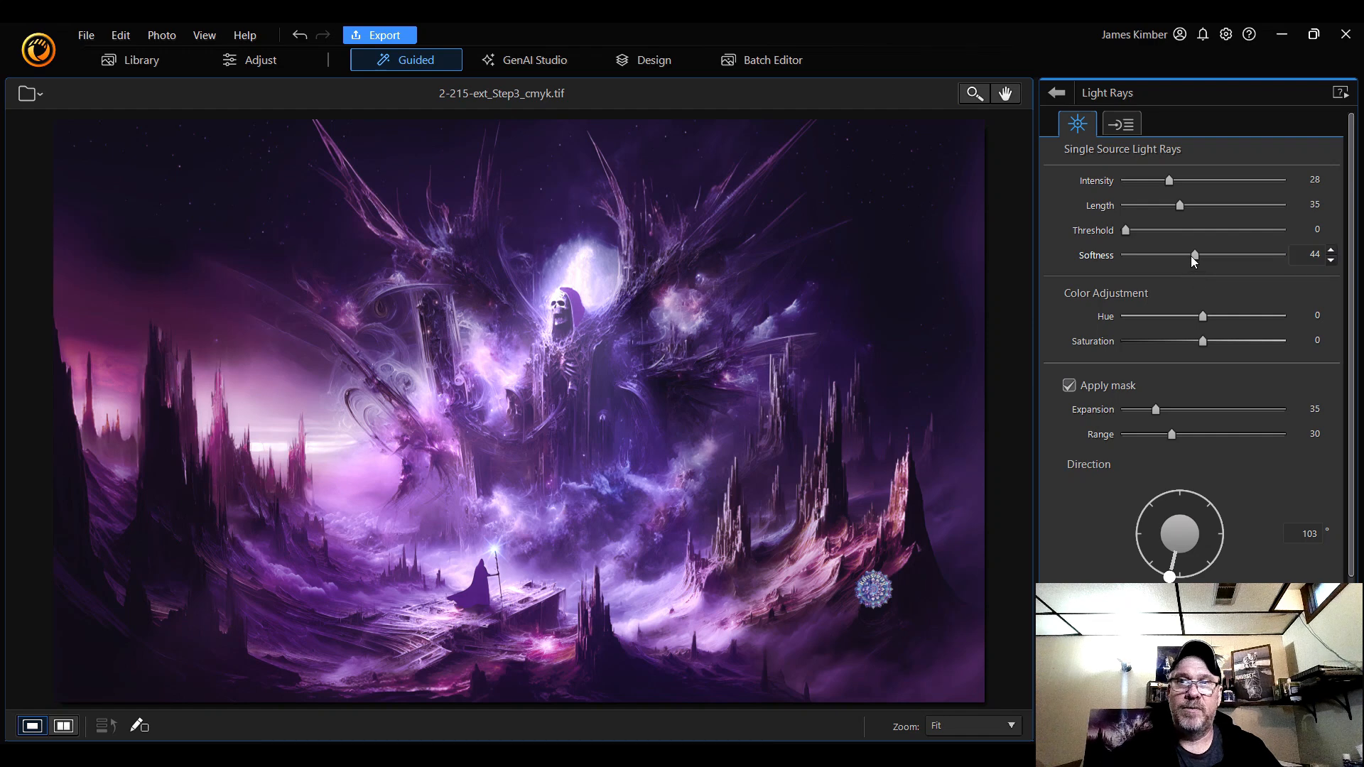
pyautogui.moveTo(1200, 260); pyautogui.dragTo(1208, 261)
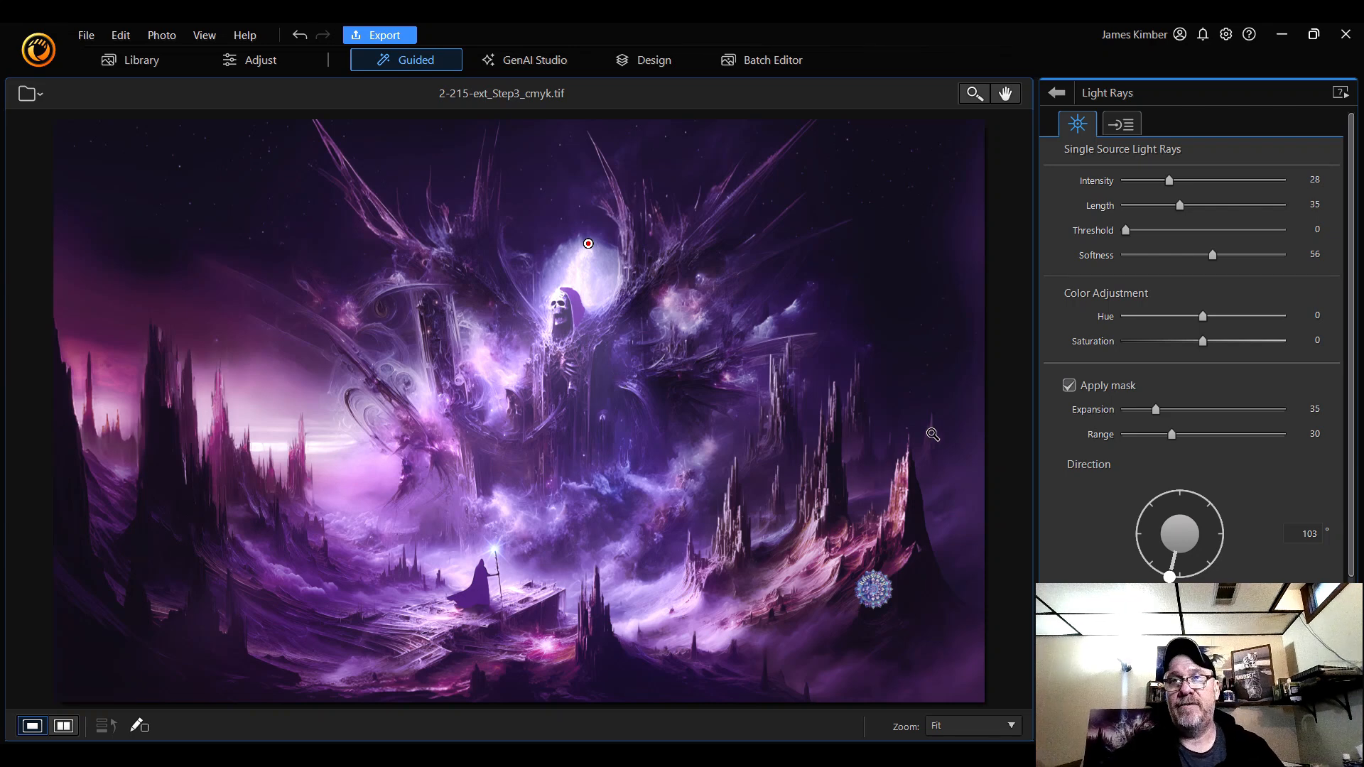
# - Try directional light rays with Direction 91° and Length 11, and return to the single-source rays
pyautogui.click(1123, 127)
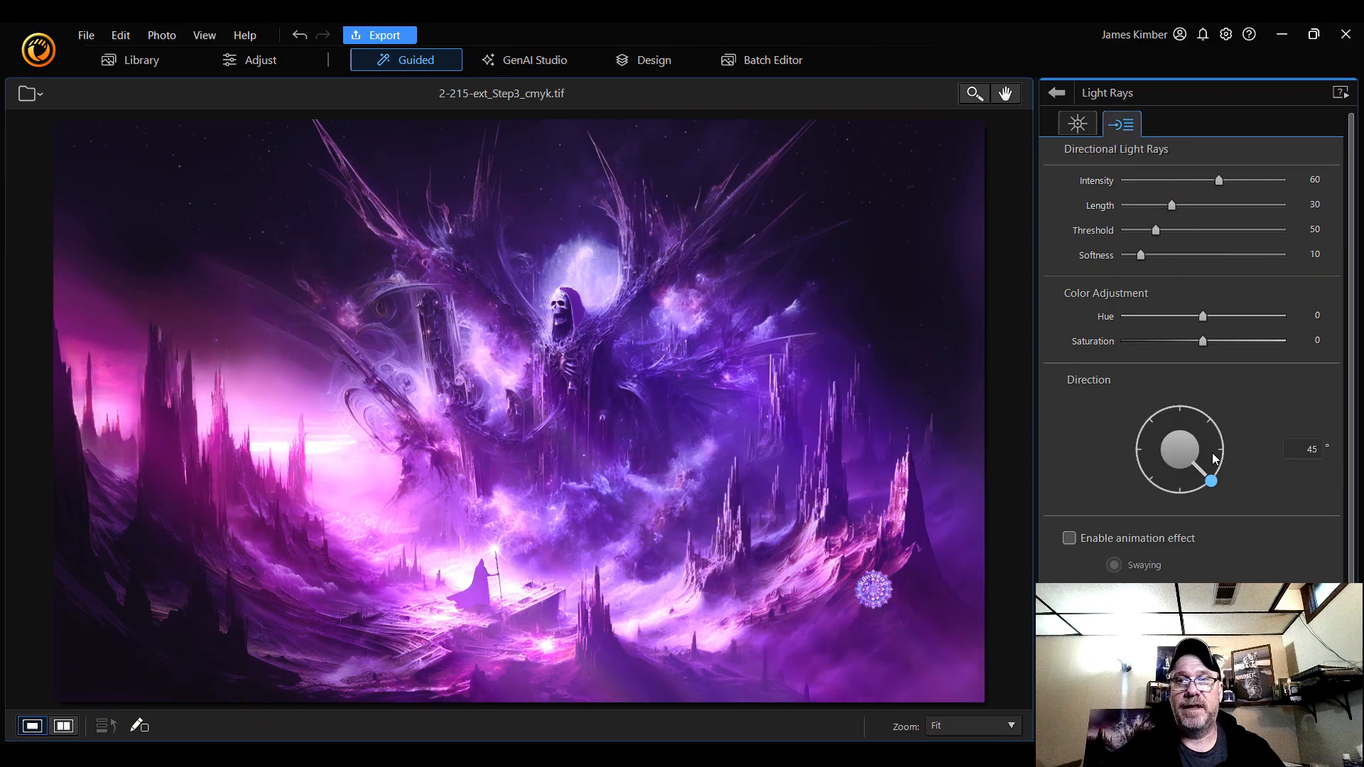
pyautogui.moveTo(1214, 483); pyautogui.dragTo(1180, 496)
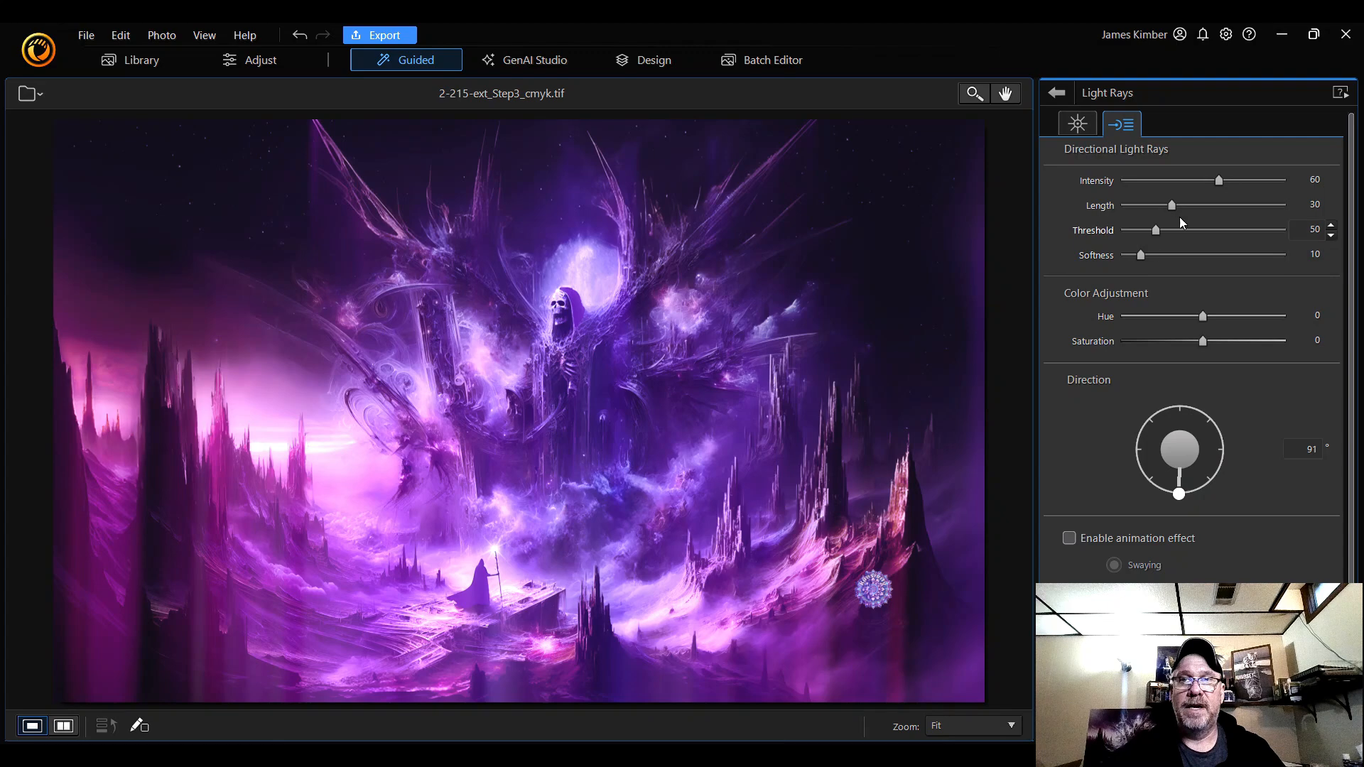
pyautogui.moveTo(1171, 206); pyautogui.dragTo(1142, 206)
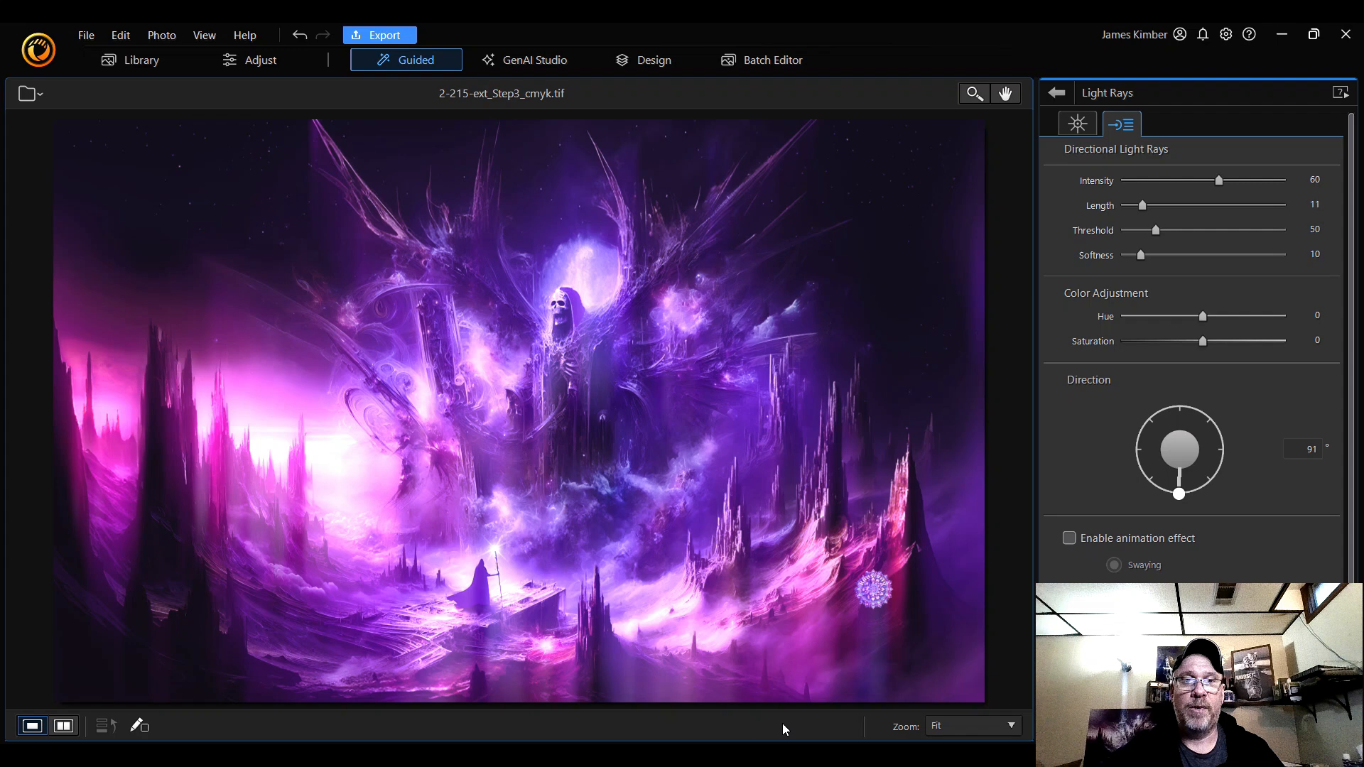
pyautogui.click(1088, 125)
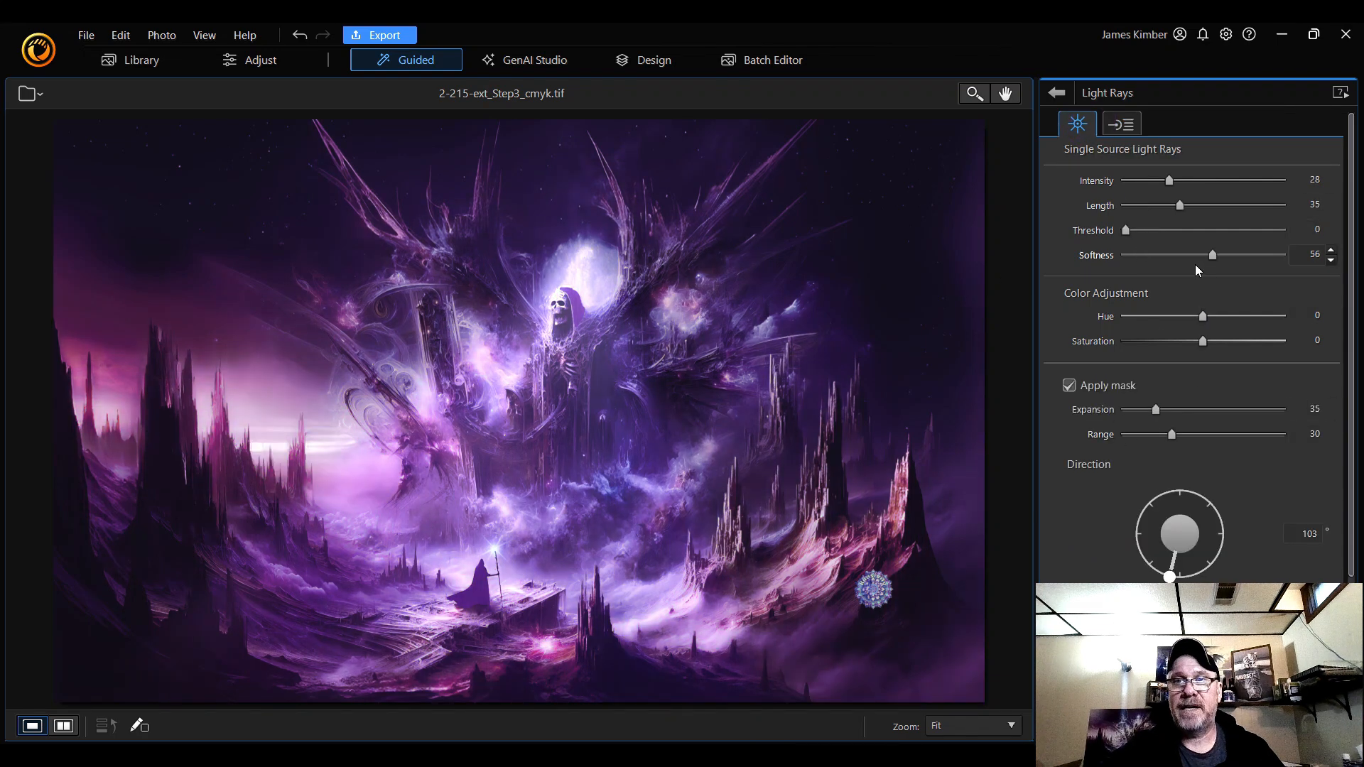
# - Set the single-source rays' Intensity to 30, Softness to 25, Length to 4 and Direction to 107°, and leave Light Rays
pyautogui.moveTo(1127, 230)
pyautogui.mouseDown()
pyautogui.moveTo(1177, 242)
pyautogui.moveTo(1124, 240)
pyautogui.mouseUp()
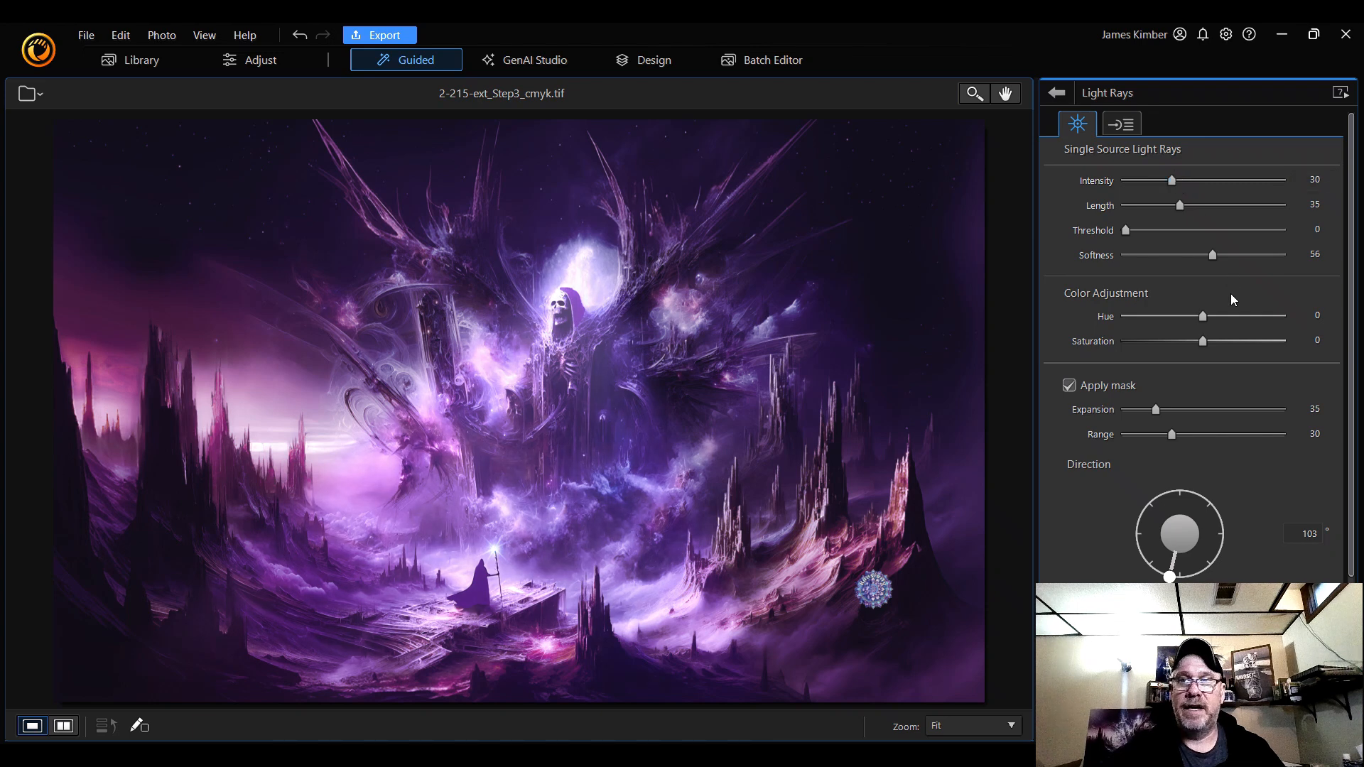
pyautogui.moveTo(1215, 255); pyautogui.dragTo(1202, 256)
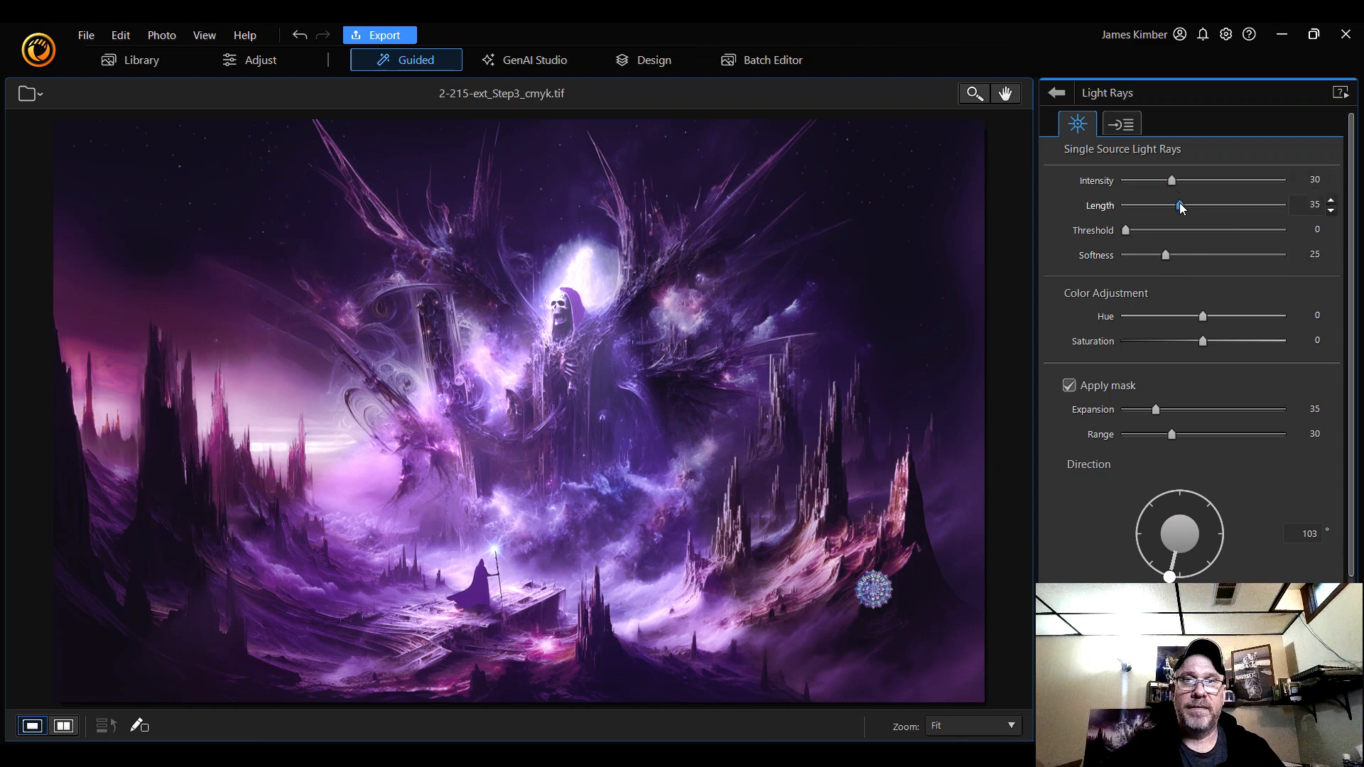
pyautogui.moveTo(1178, 204); pyautogui.dragTo(1132, 212)
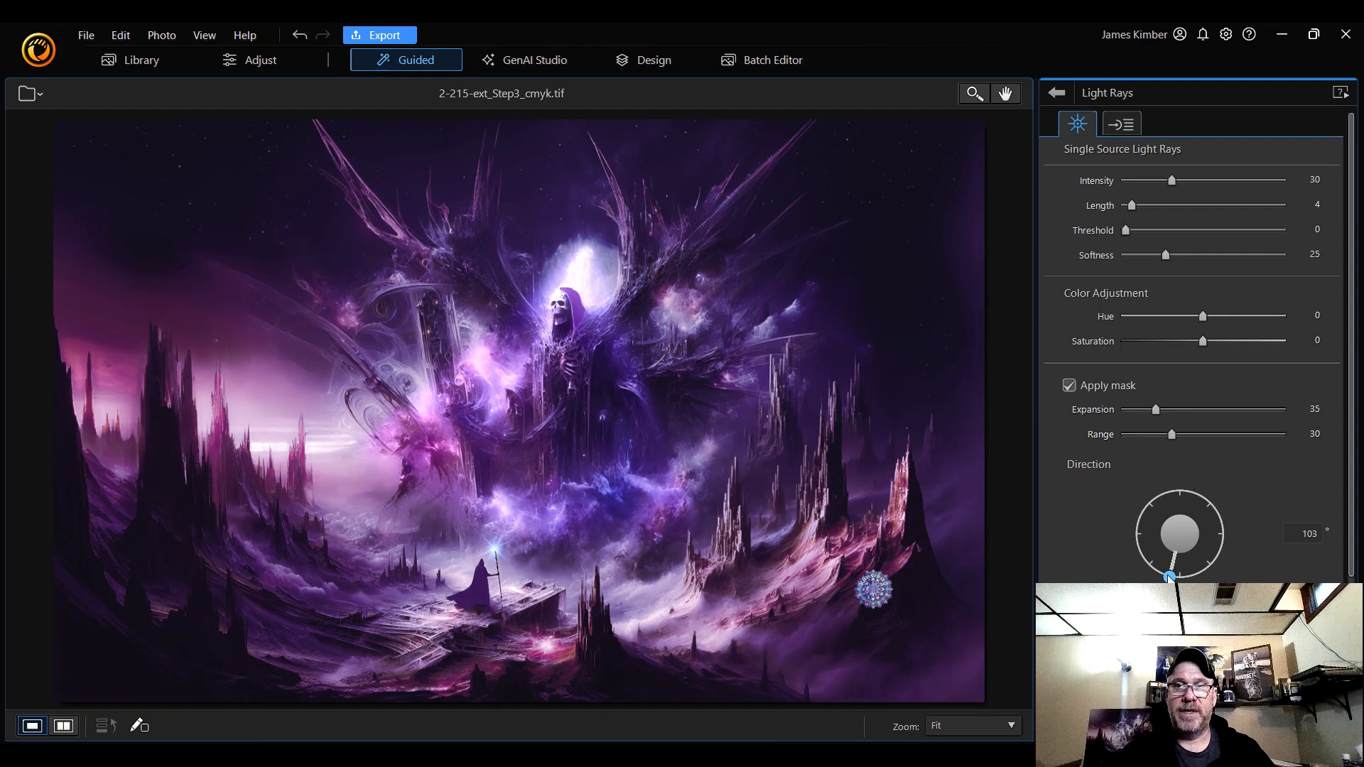
pyautogui.moveTo(1169, 576); pyautogui.dragTo(1166, 575)
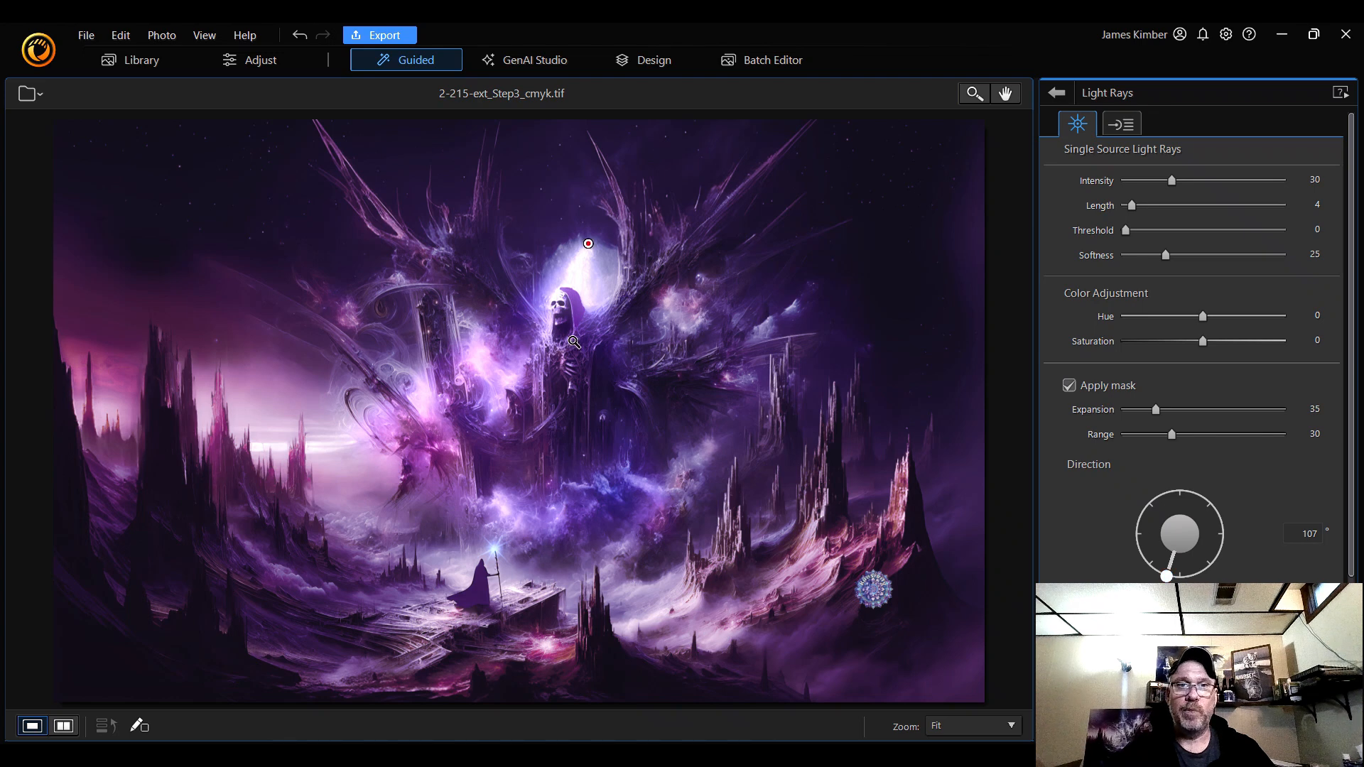
pyautogui.click(1059, 94)
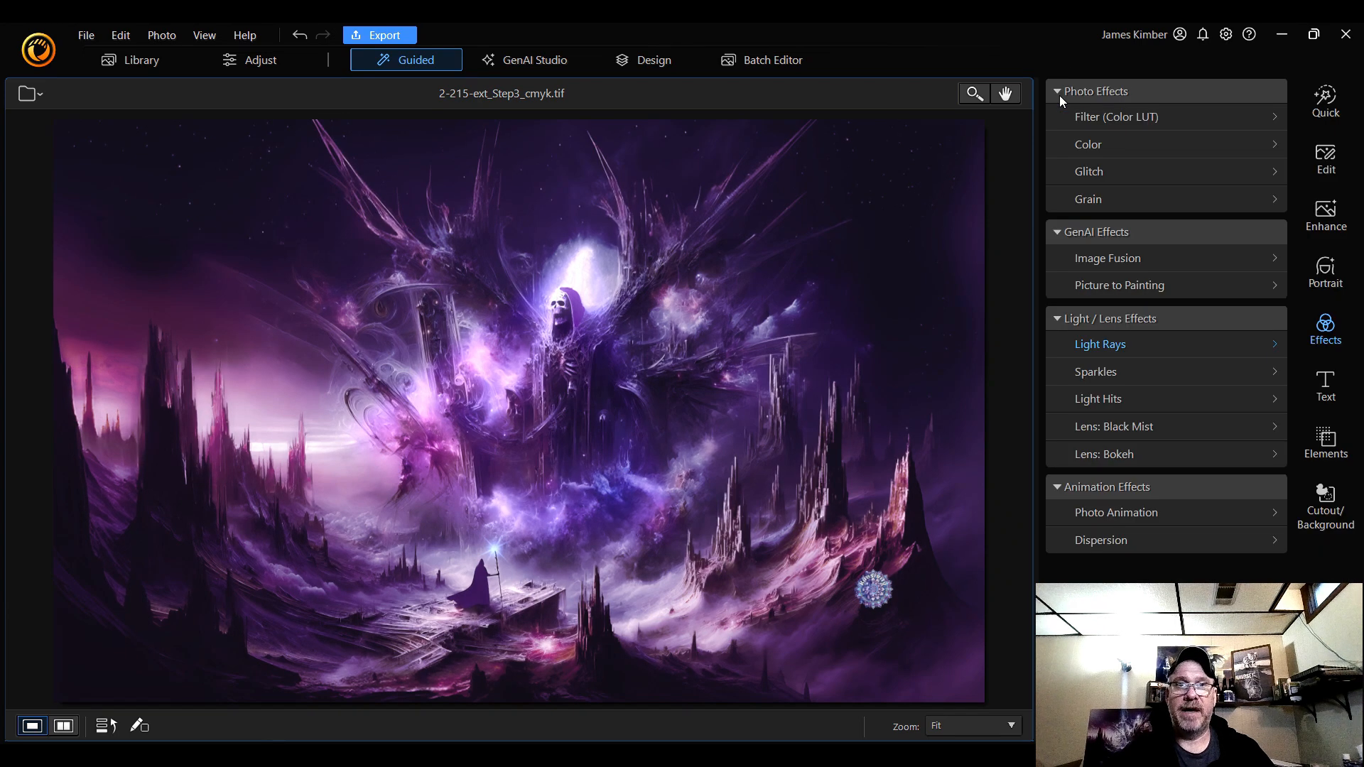
# - Try Light Hits template 04 in the sky near the image's left edge, and remove it
pyautogui.click(1167, 404)
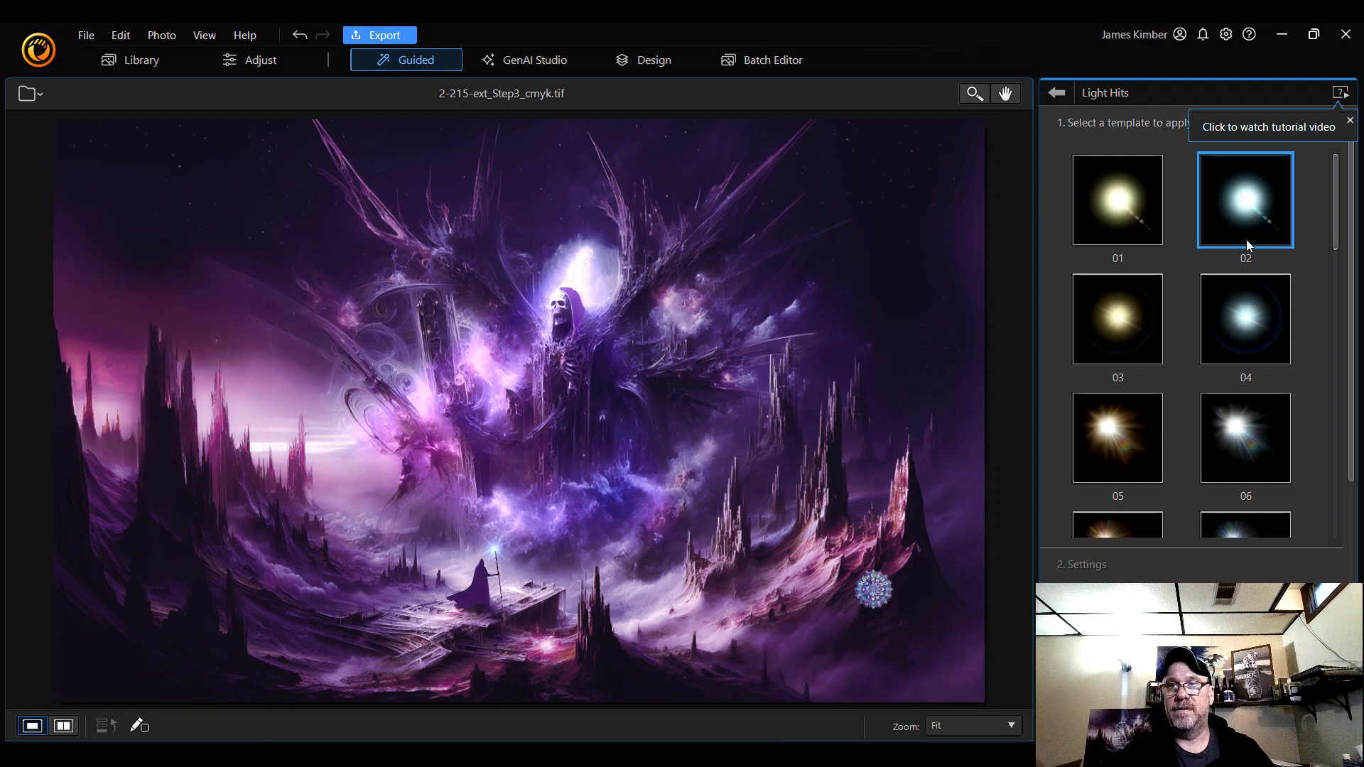
pyautogui.click(1258, 326)
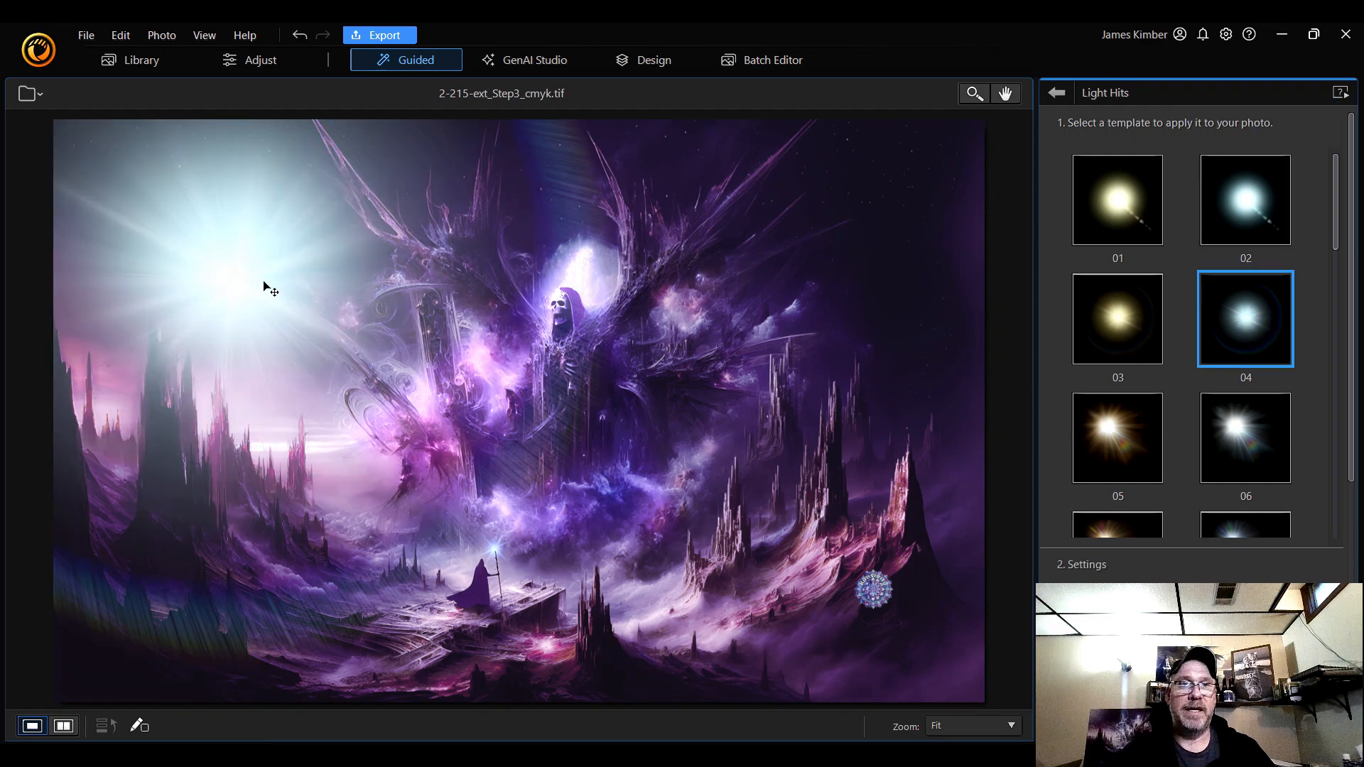
pyautogui.moveTo(244, 284); pyautogui.dragTo(132, 266)
pyautogui.scroll(-2, 1258, 335)
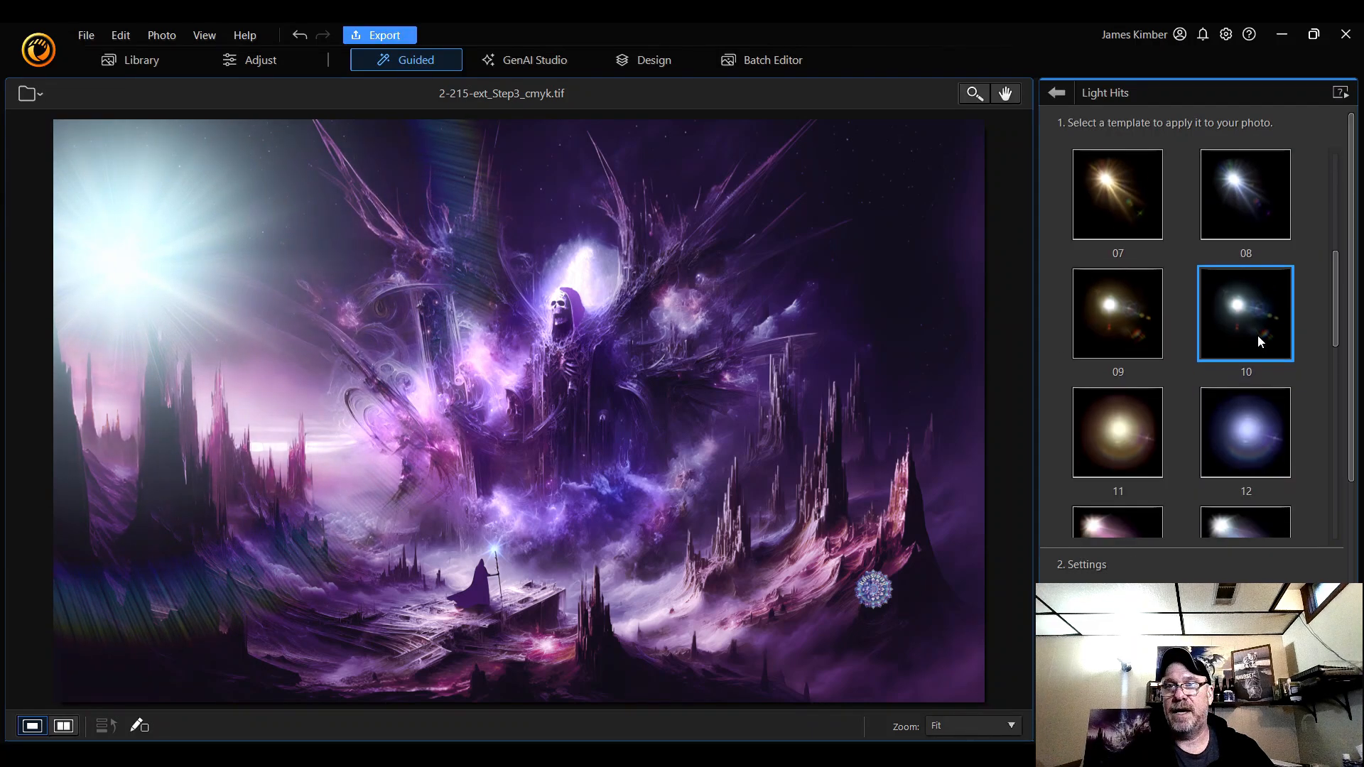
pyautogui.scroll(2, 1257, 336)
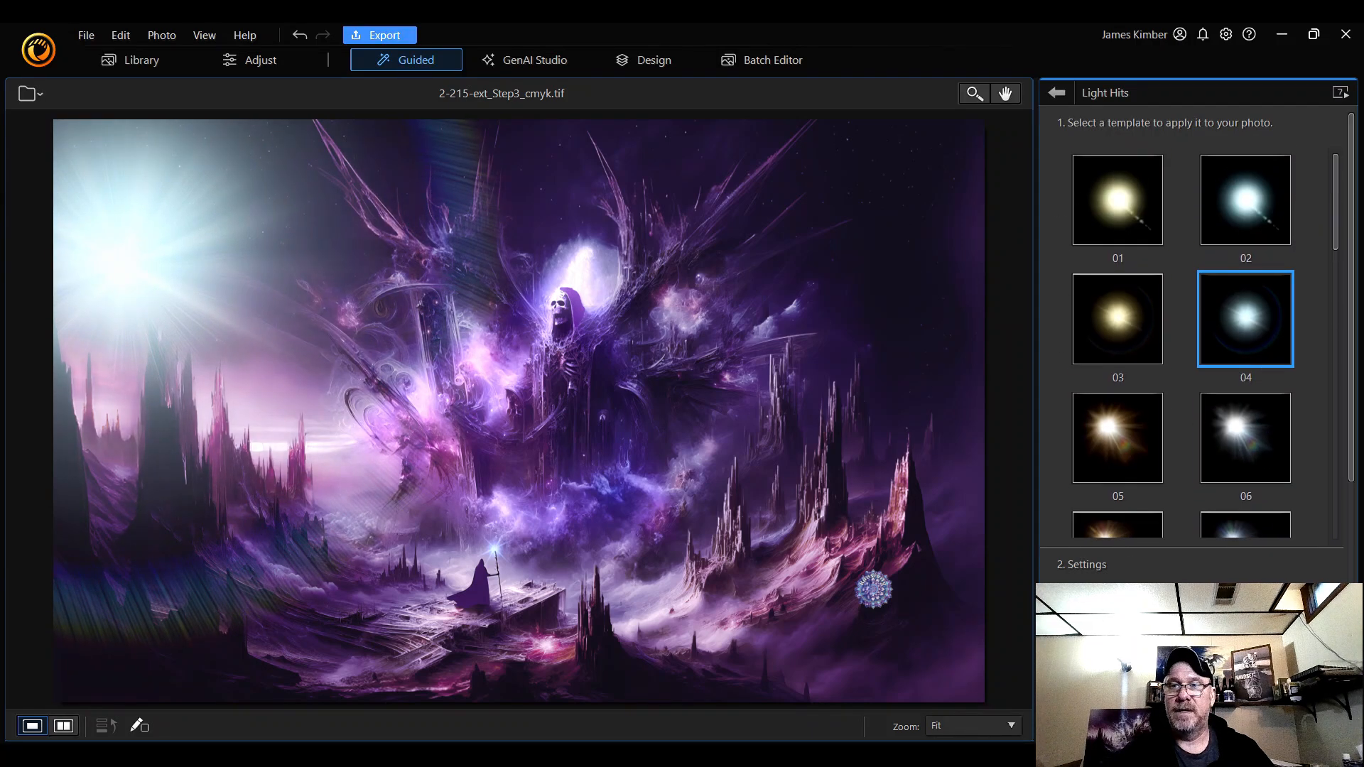
pyautogui.click(1251, 321)
# - Apply Light Hits template 12 and move its glow toward the winged structure beside the moon
pyautogui.scroll(-6, 1236, 304)
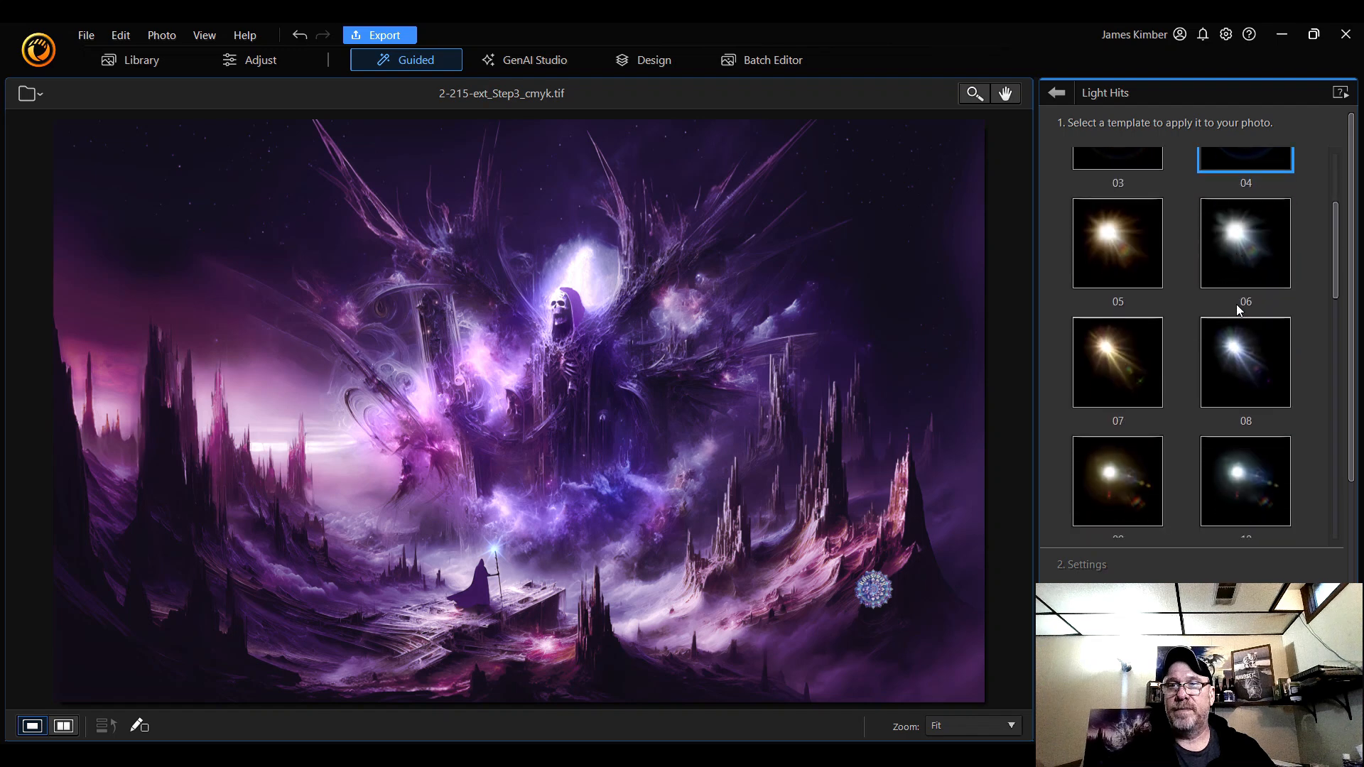
pyautogui.scroll(-2, 1238, 310)
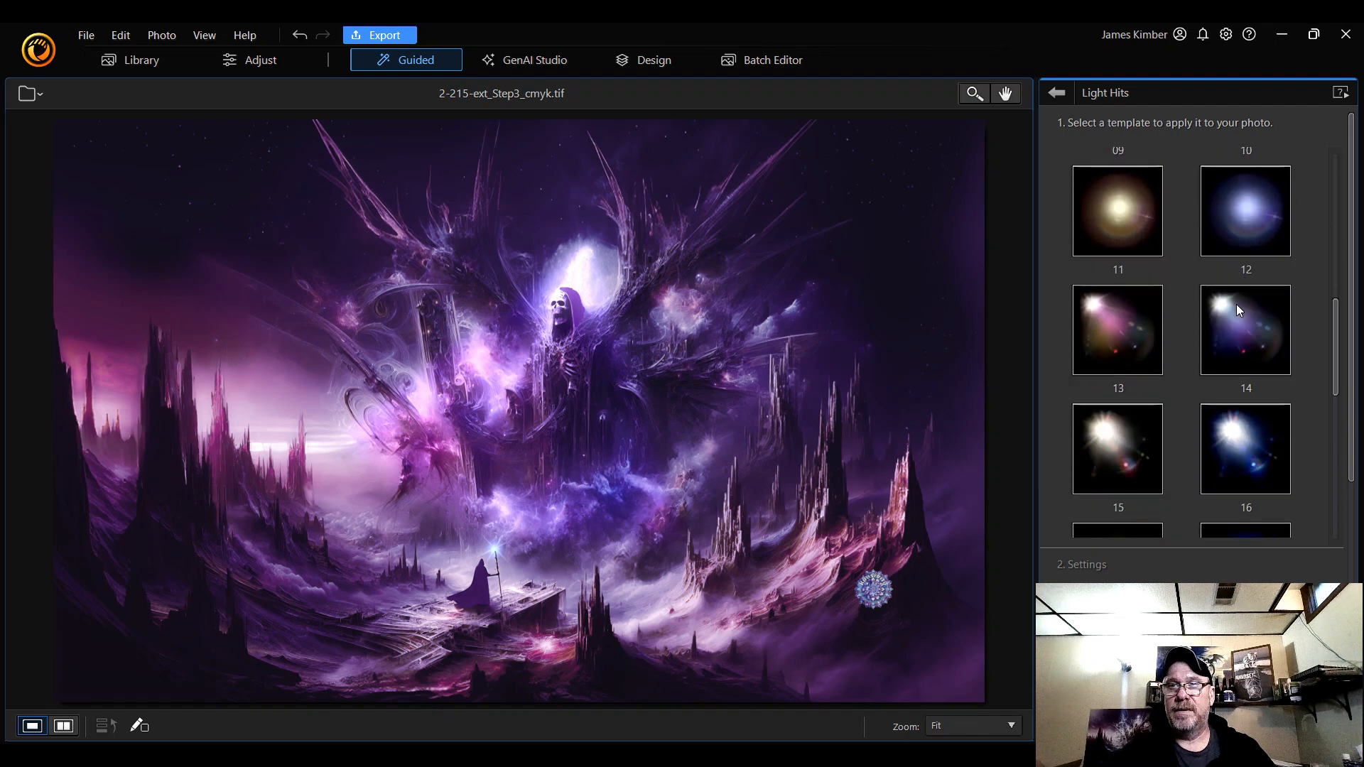
pyautogui.scroll(3, 1236, 304)
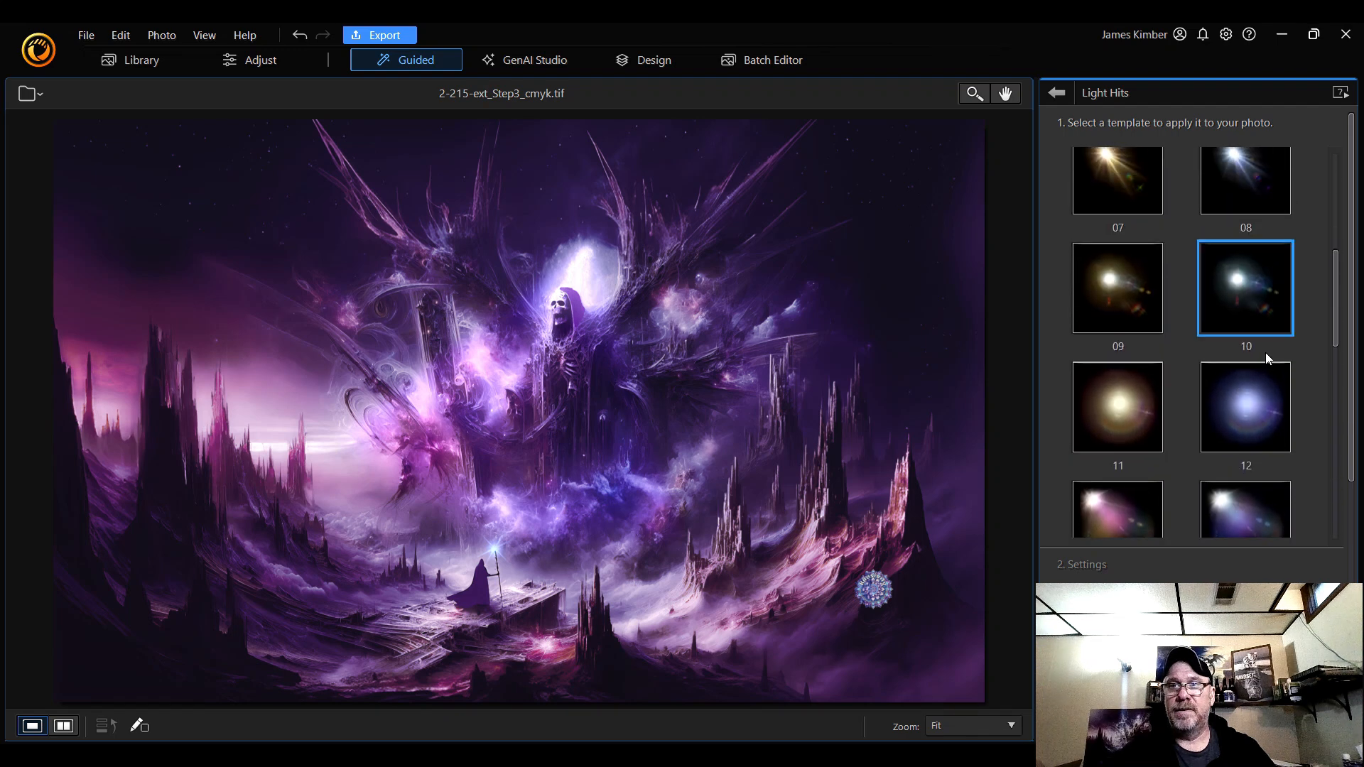
pyautogui.click(1267, 405)
pyautogui.moveTo(238, 277); pyautogui.dragTo(470, 292)
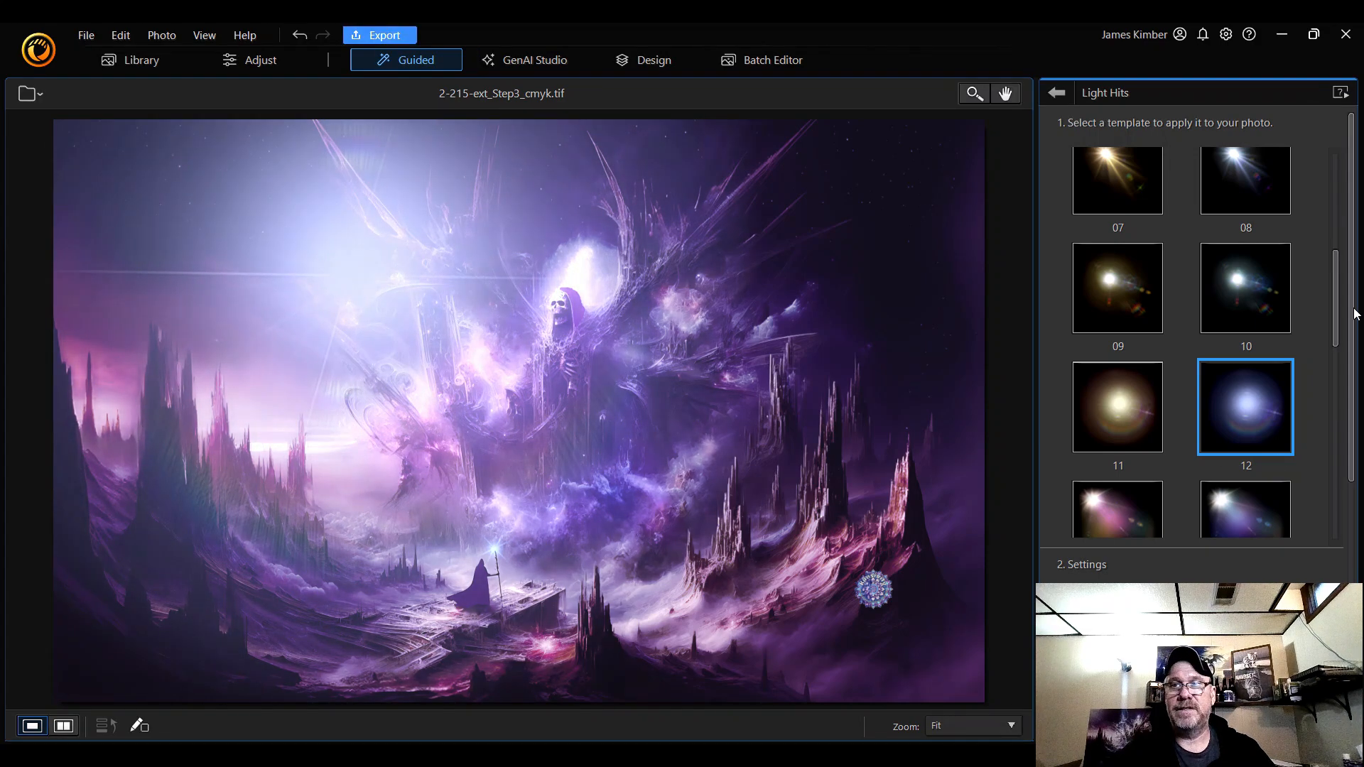
# - Flip the light hit horizontally and move it to the upper-left corner of the image
pyautogui.moveTo(1336, 302); pyautogui.dragTo(1335, 493)
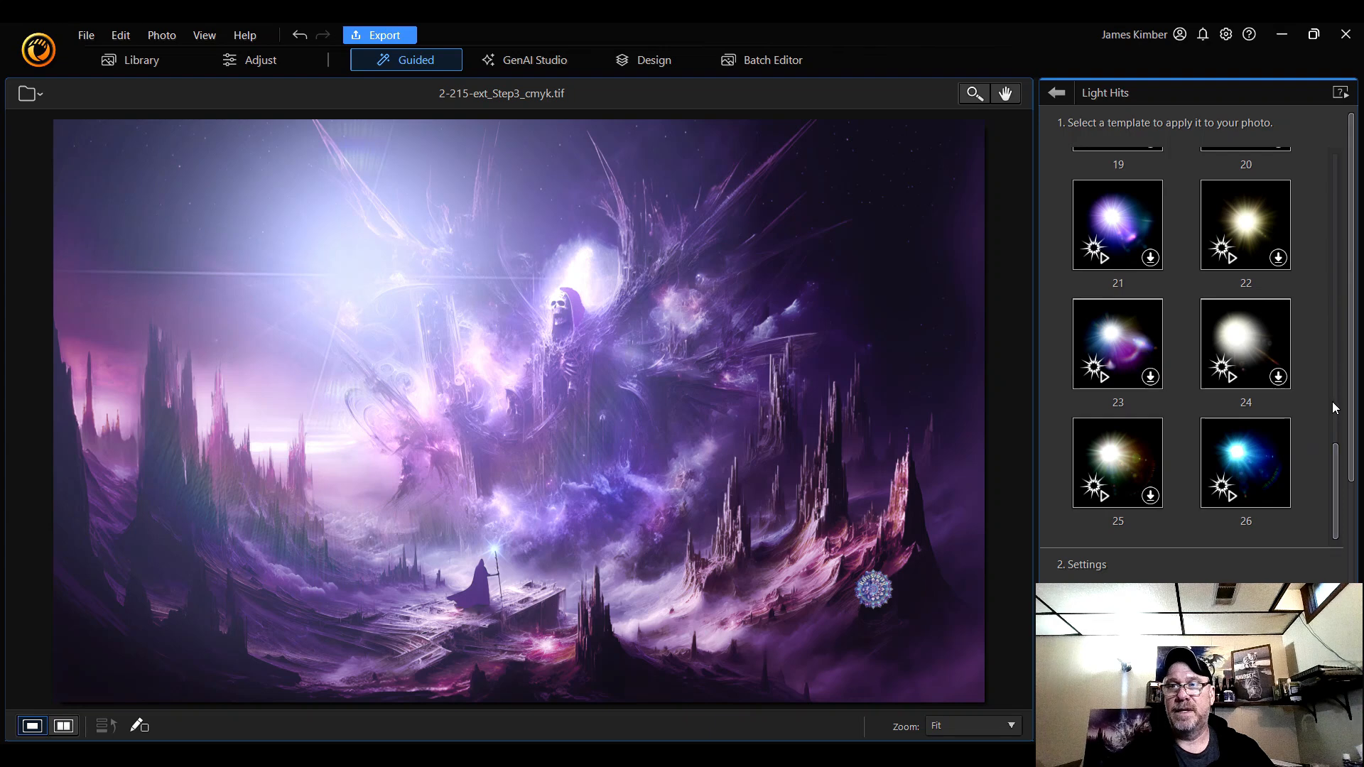
pyautogui.scroll(-3, 1357, 411)
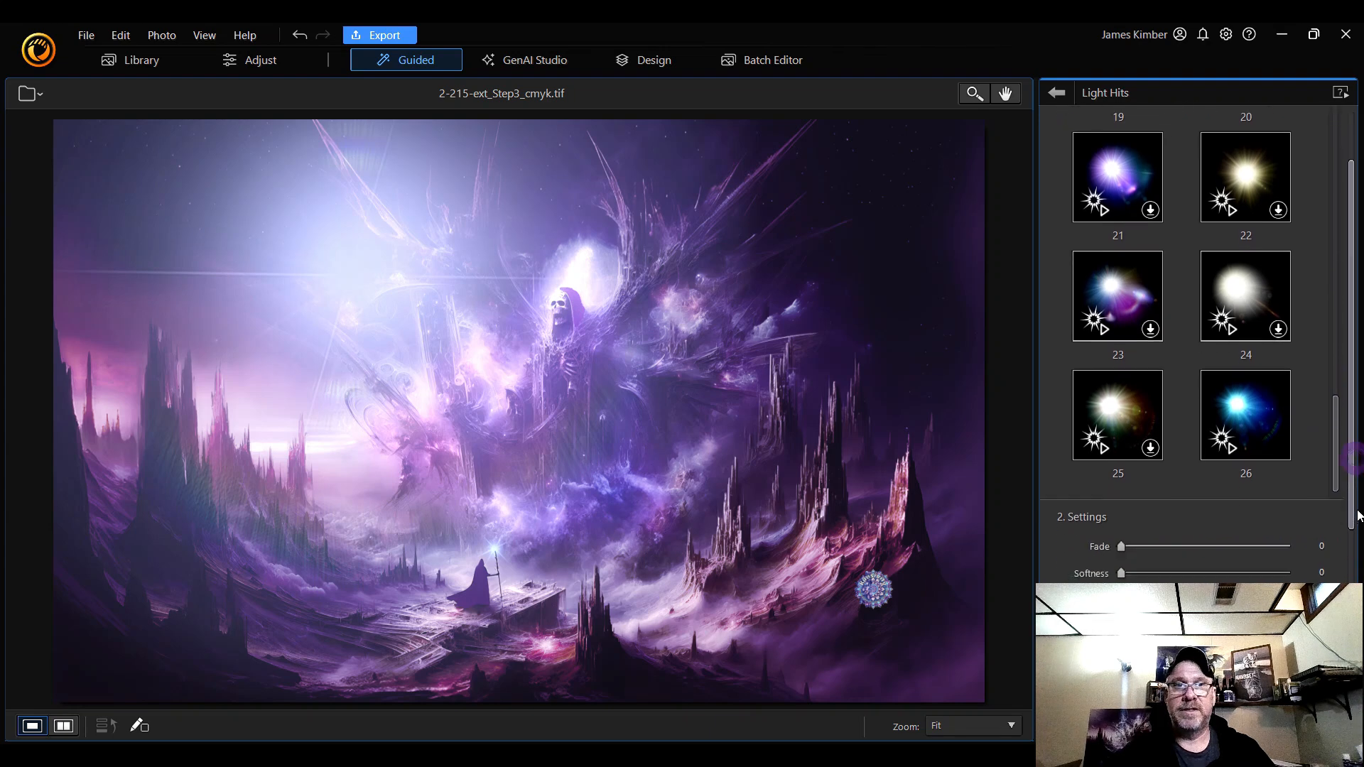
pyautogui.scroll(-2, 1237, 505)
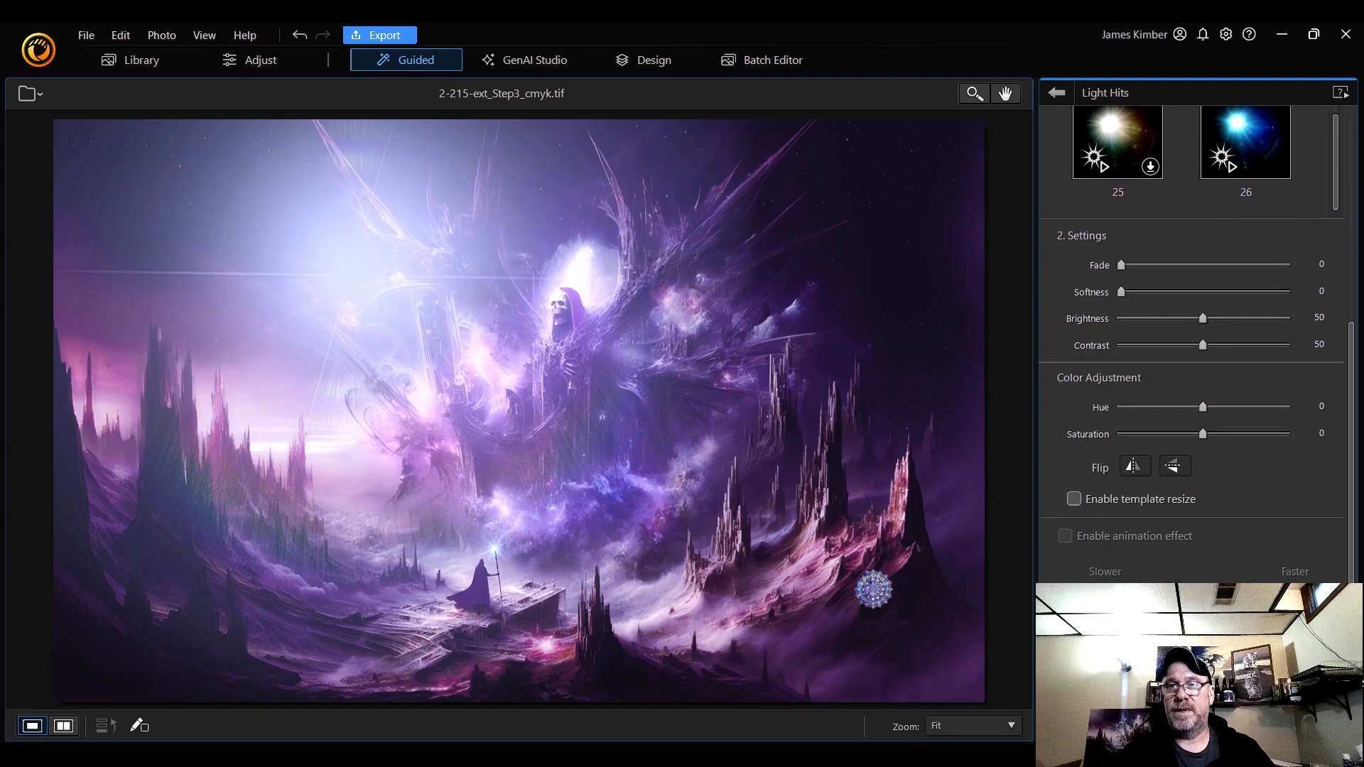
pyautogui.click(1135, 462)
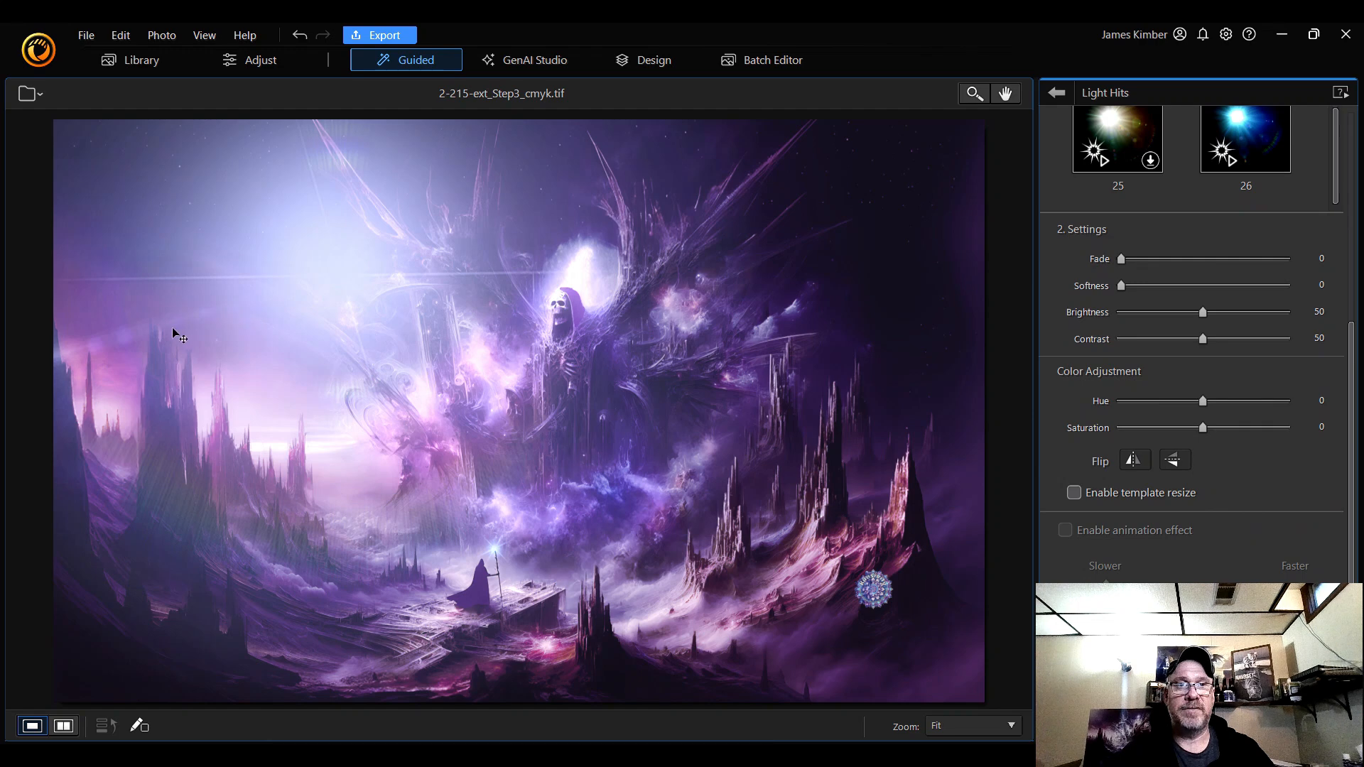
pyautogui.moveTo(378, 280)
pyautogui.mouseDown()
pyautogui.moveTo(222, 259)
pyautogui.moveTo(122, 216)
pyautogui.moveTo(79, 164)
pyautogui.moveTo(71, 220)
pyautogui.moveTo(94, 356)
pyautogui.moveTo(77, 354)
pyautogui.moveTo(93, 219)
pyautogui.mouseUp()
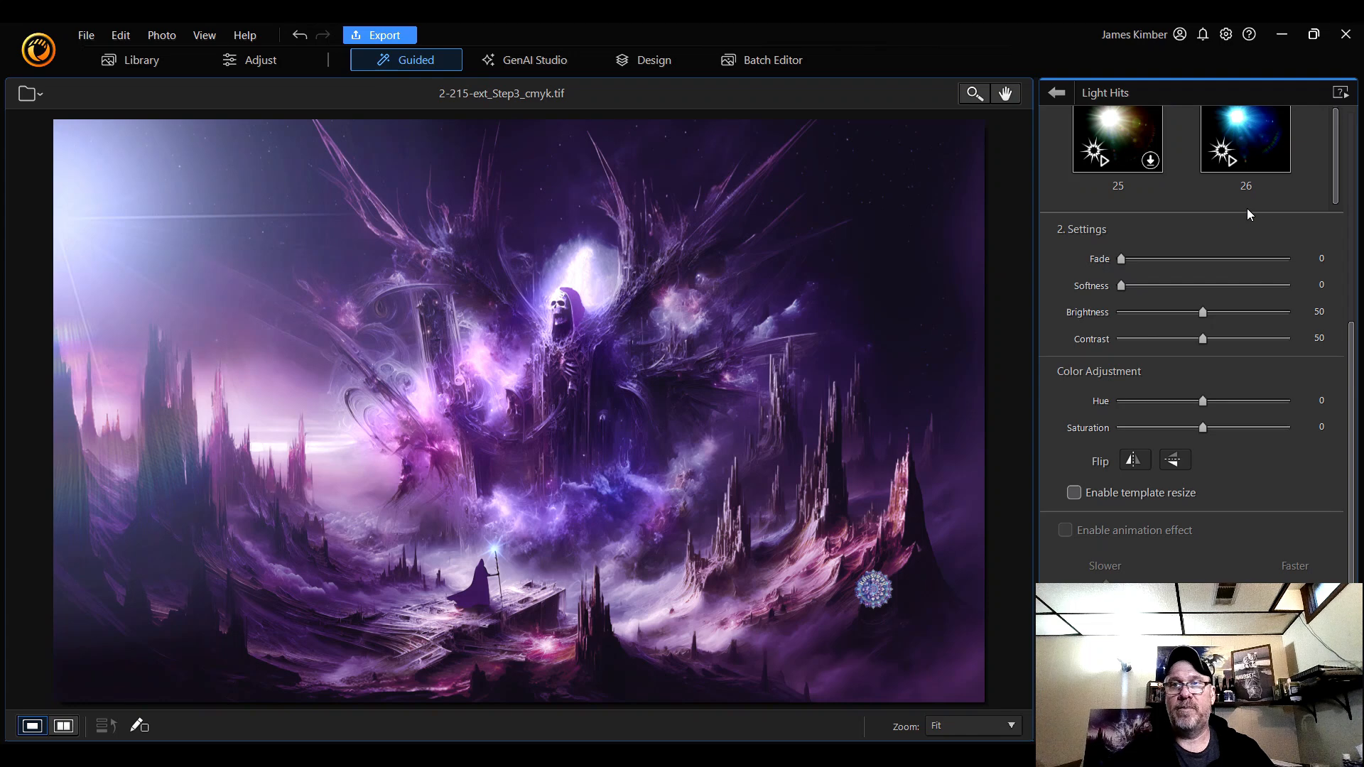
# - Set the light hit's Fade to 42, Softness to 76, Hue to 91, Saturation to 59, and both Brightness and Contrast to 42
pyautogui.moveTo(1135, 262); pyautogui.dragTo(1192, 257)
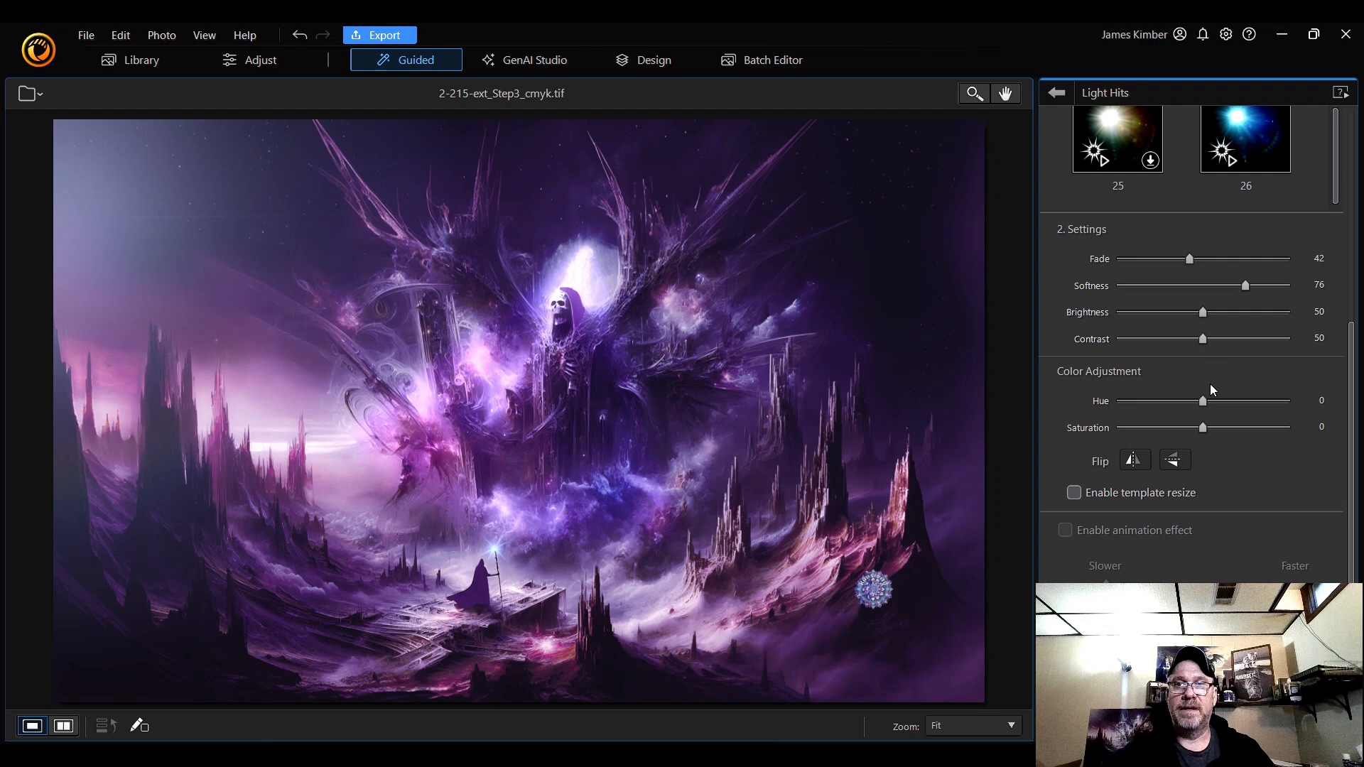
pyautogui.moveTo(1204, 401); pyautogui.dragTo(1210, 403)
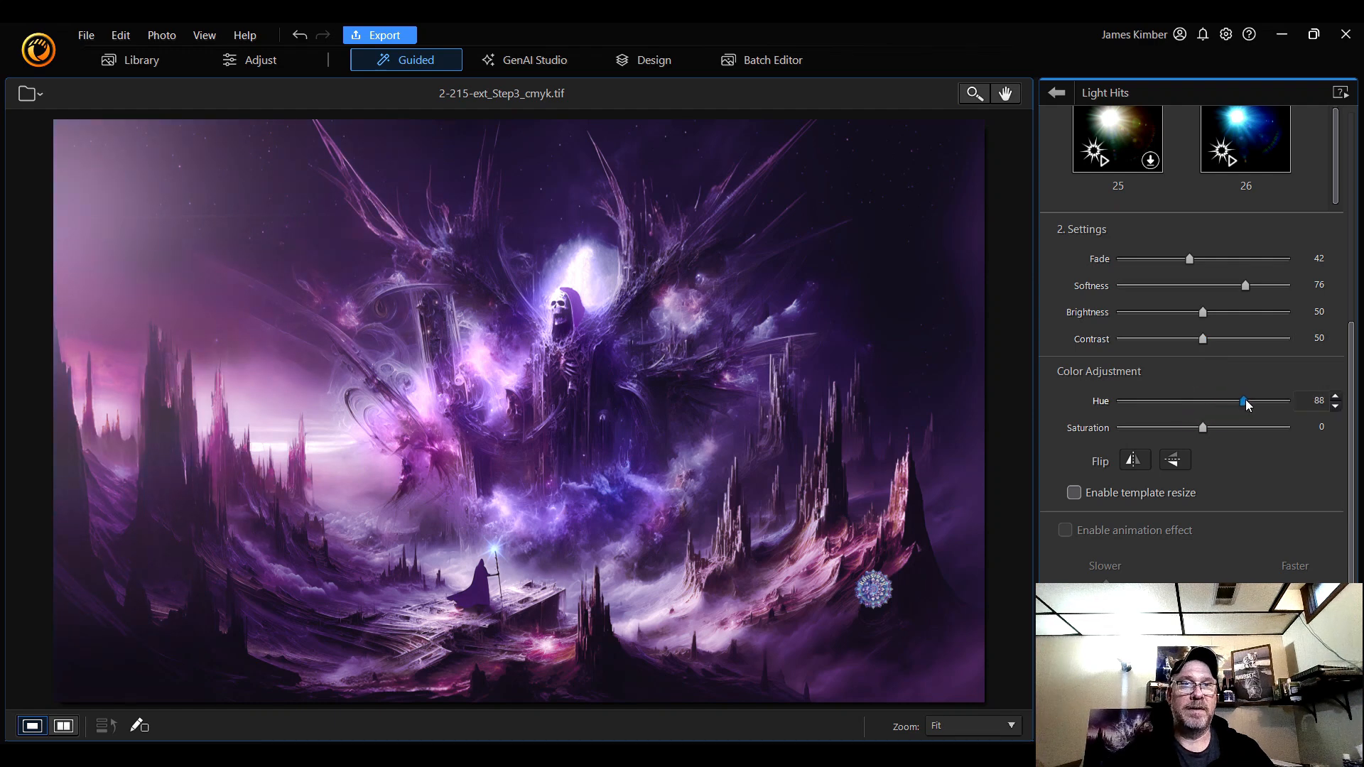
pyautogui.moveTo(1248, 399); pyautogui.dragTo(1254, 400)
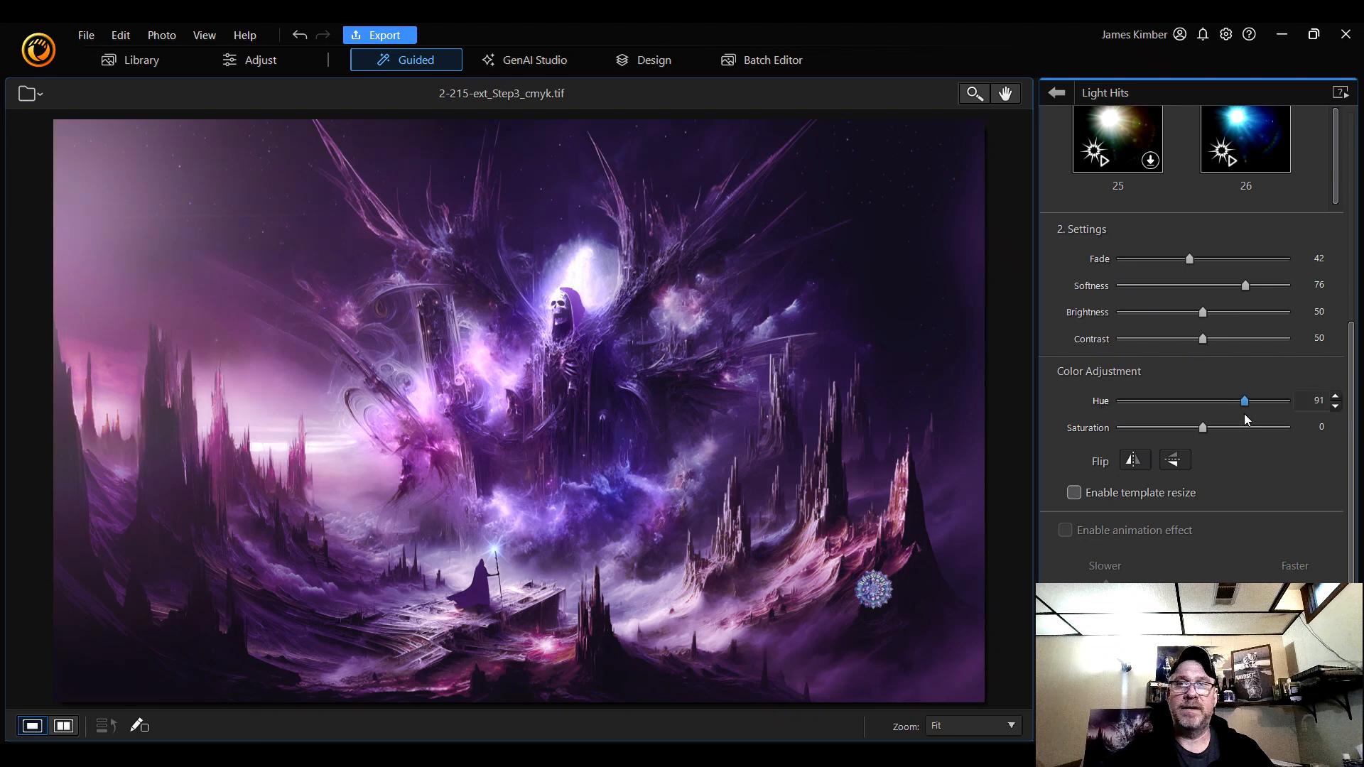
pyautogui.moveTo(1248, 403)
pyautogui.mouseDown()
pyautogui.moveTo(1285, 402)
pyautogui.moveTo(1220, 428)
pyautogui.moveTo(1248, 429)
pyautogui.mouseUp()
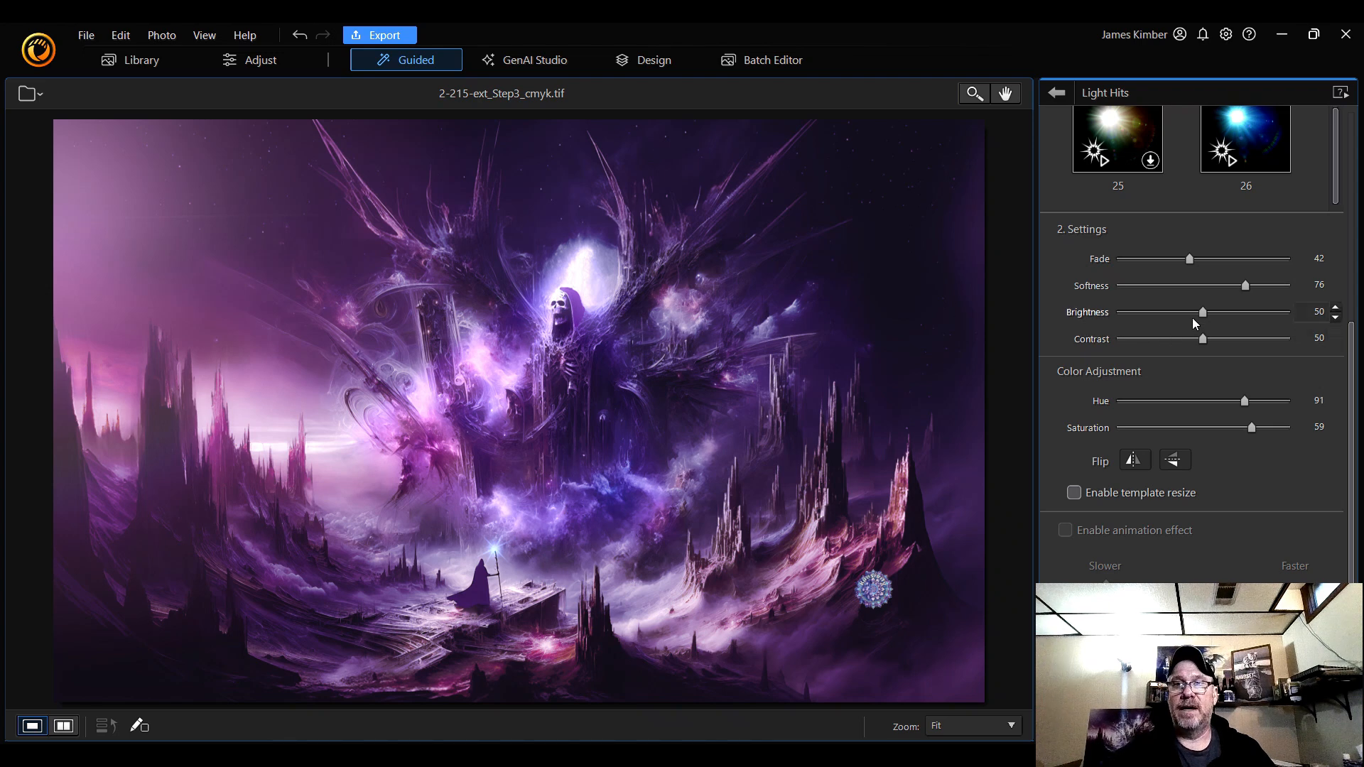
pyautogui.moveTo(1203, 313); pyautogui.dragTo(1204, 353)
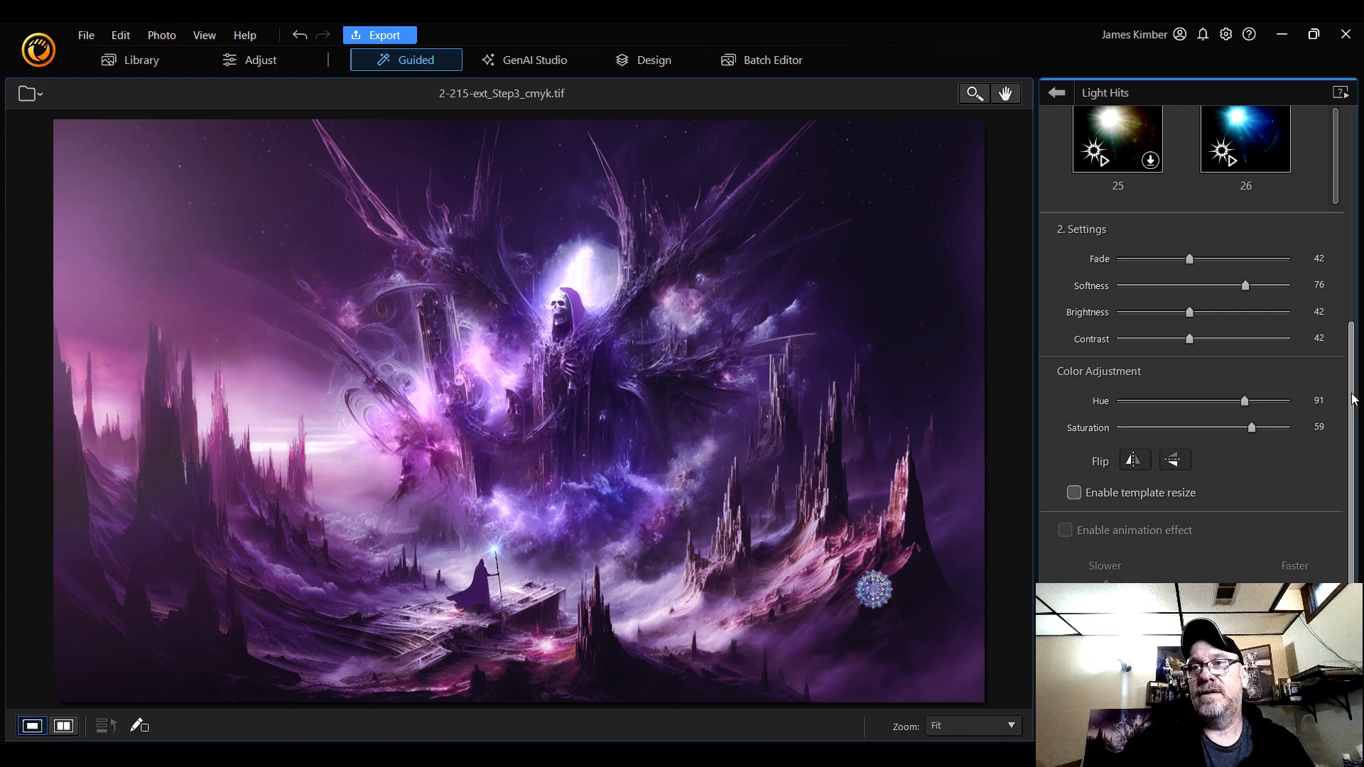
pyautogui.moveTo(1353, 399); pyautogui.dragTo(1345, 241)
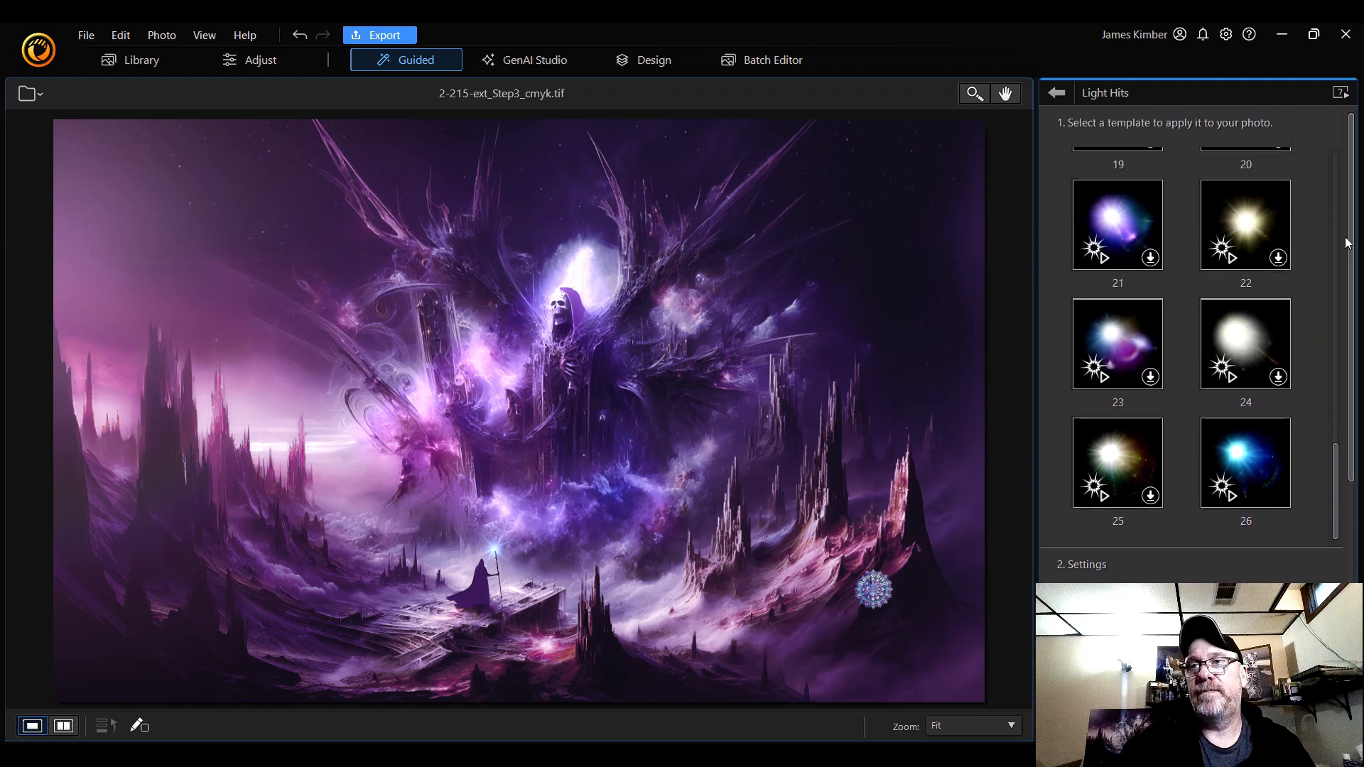
# - Look back through the Light Hits templates and close the effect, keeping template 12 applied
pyautogui.scroll(3, 1311, 287)
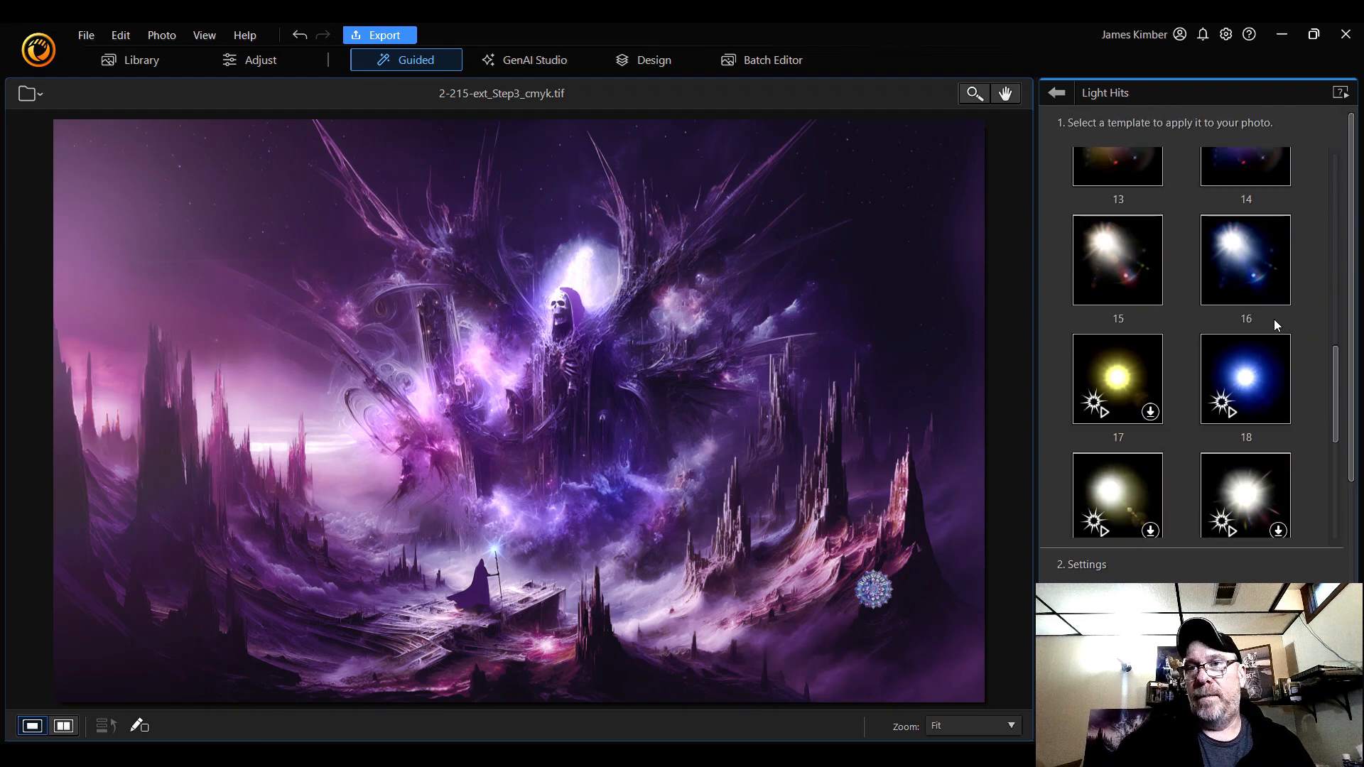
pyautogui.scroll(1, 1254, 287)
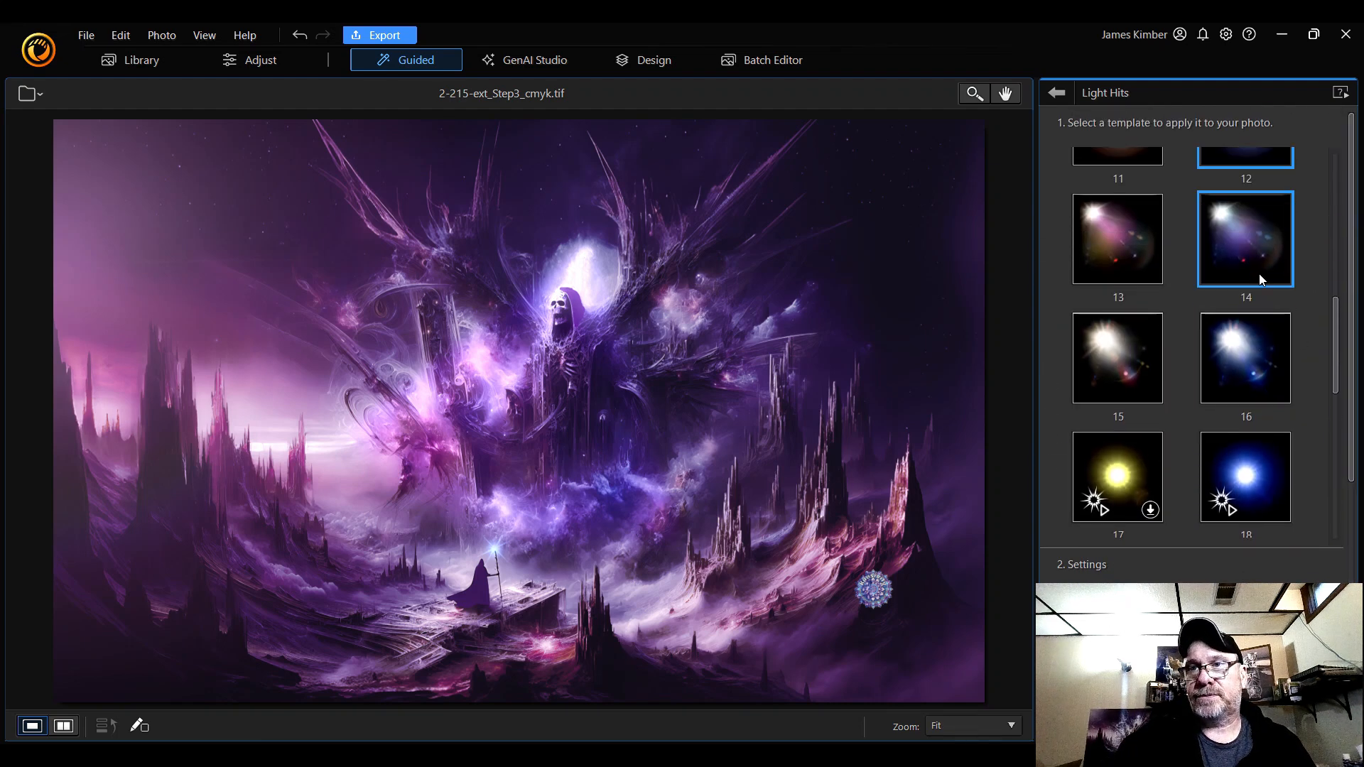
pyautogui.scroll(2, 1262, 279)
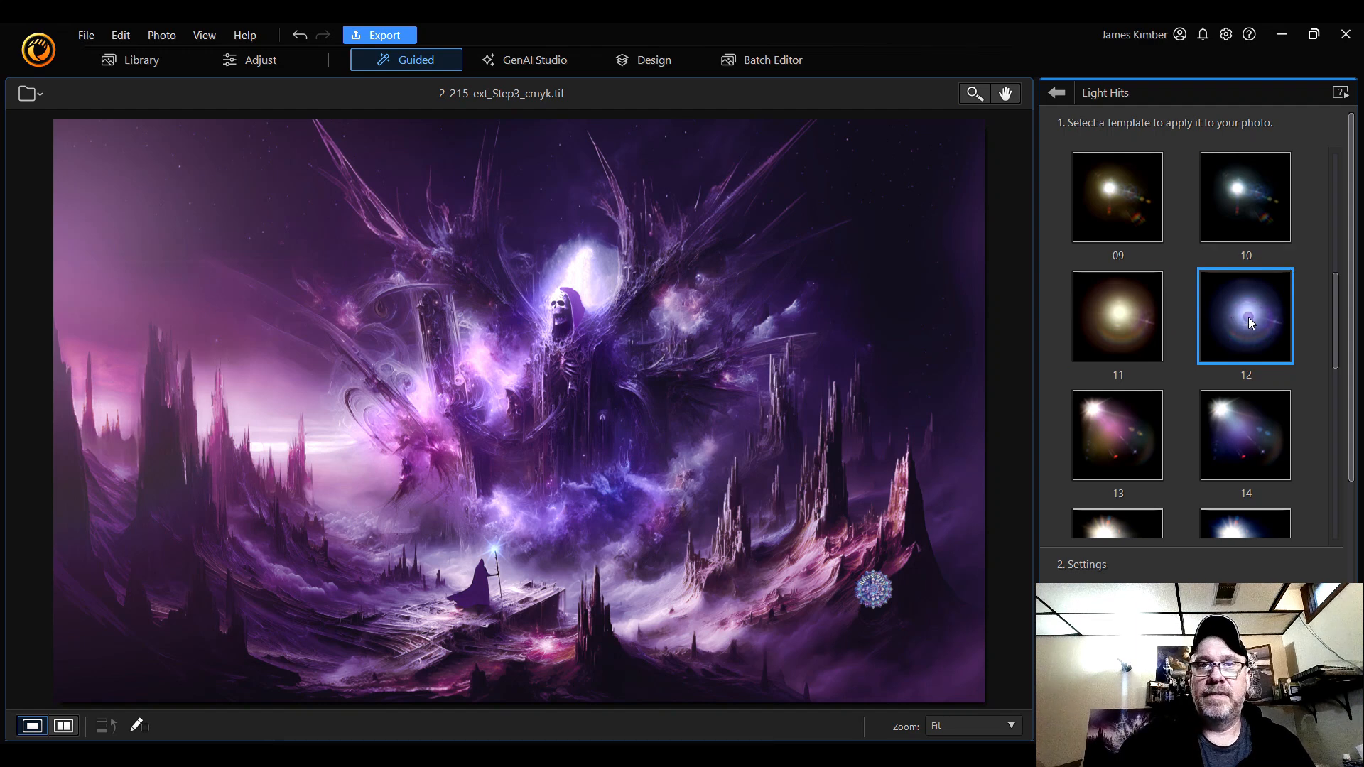
pyautogui.click(1057, 93)
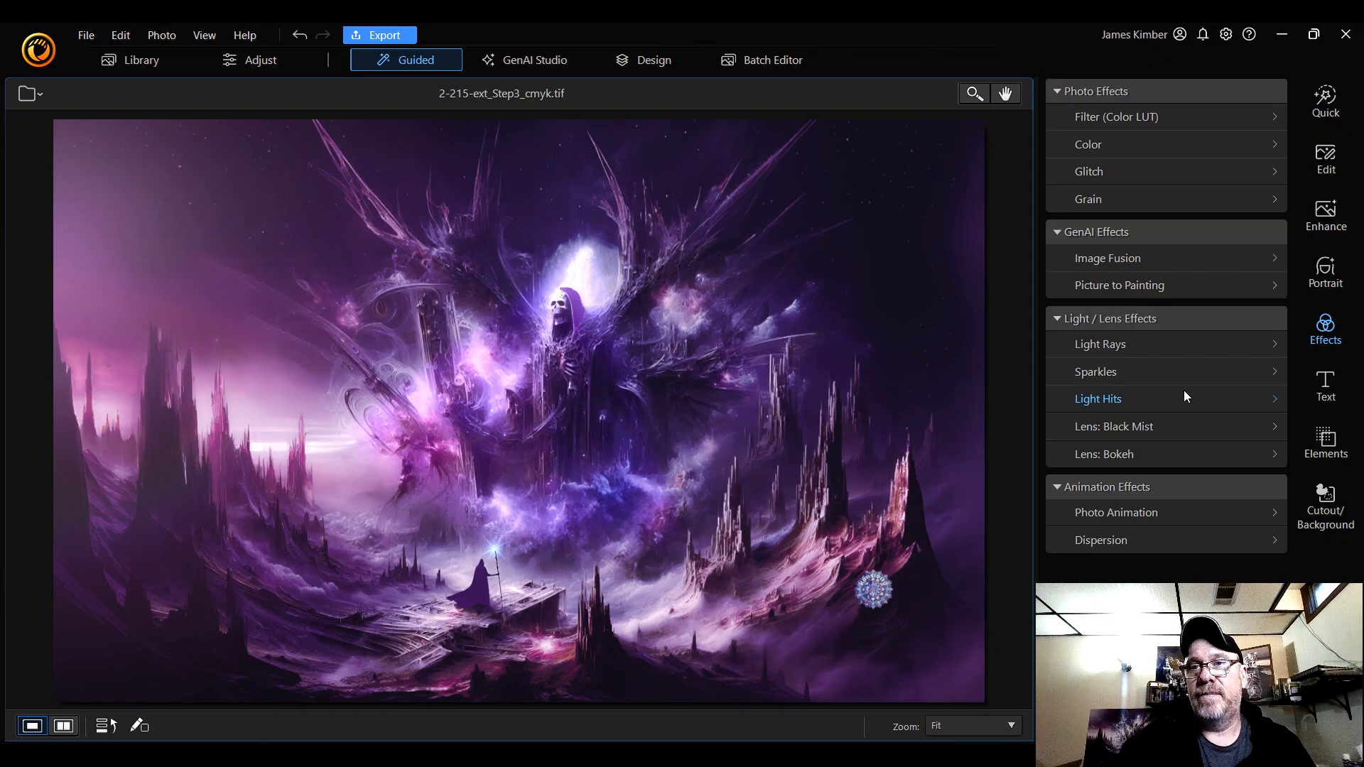
# - Try the Light Rays effect at its default settings and undo it
pyautogui.click(1195, 343)
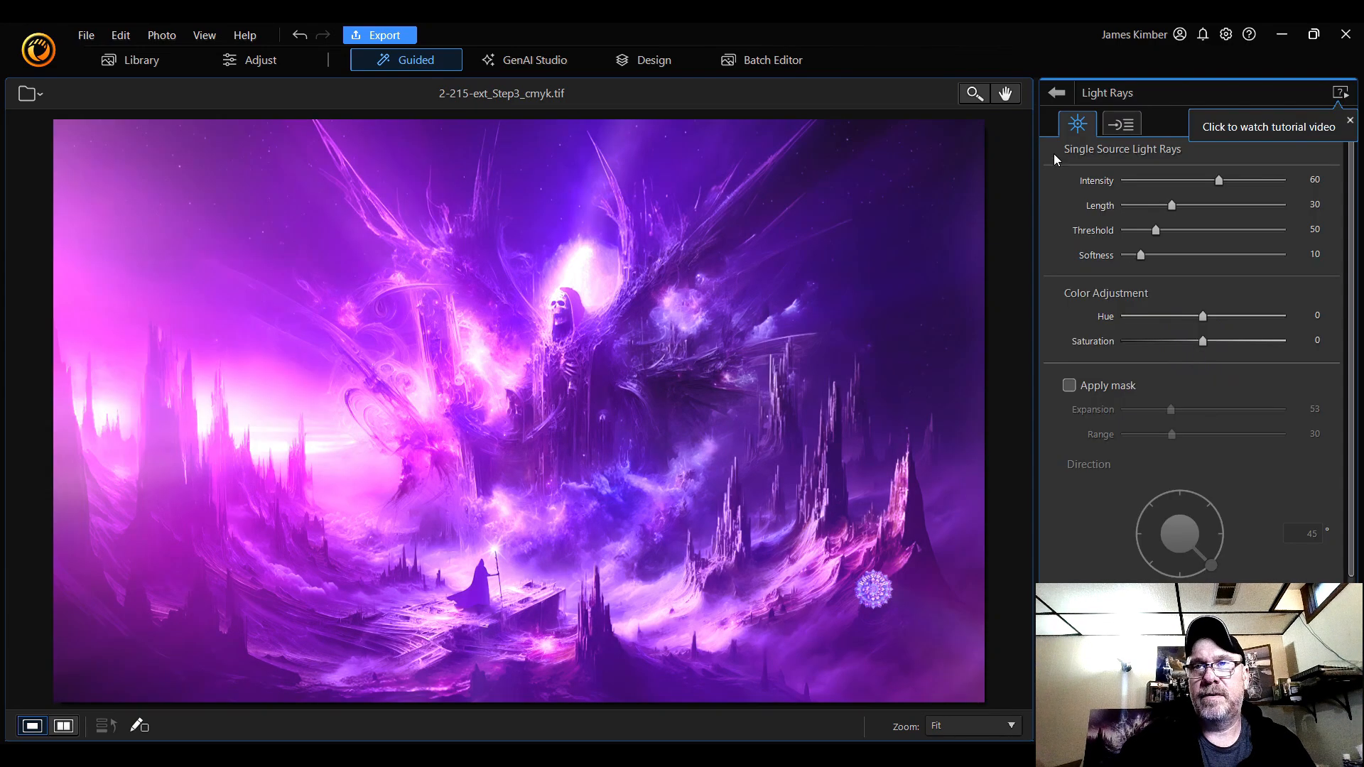
pyautogui.click(1057, 93)
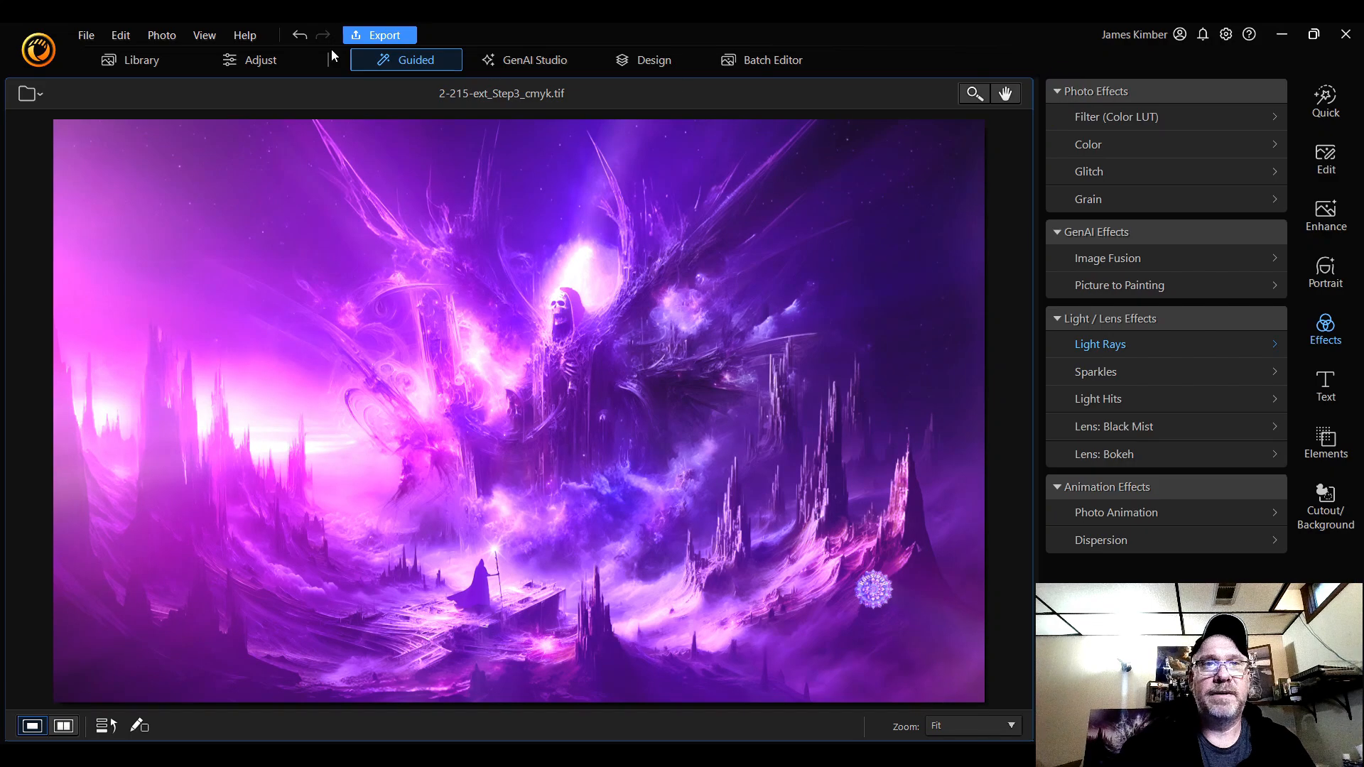
pyautogui.click(300, 37)
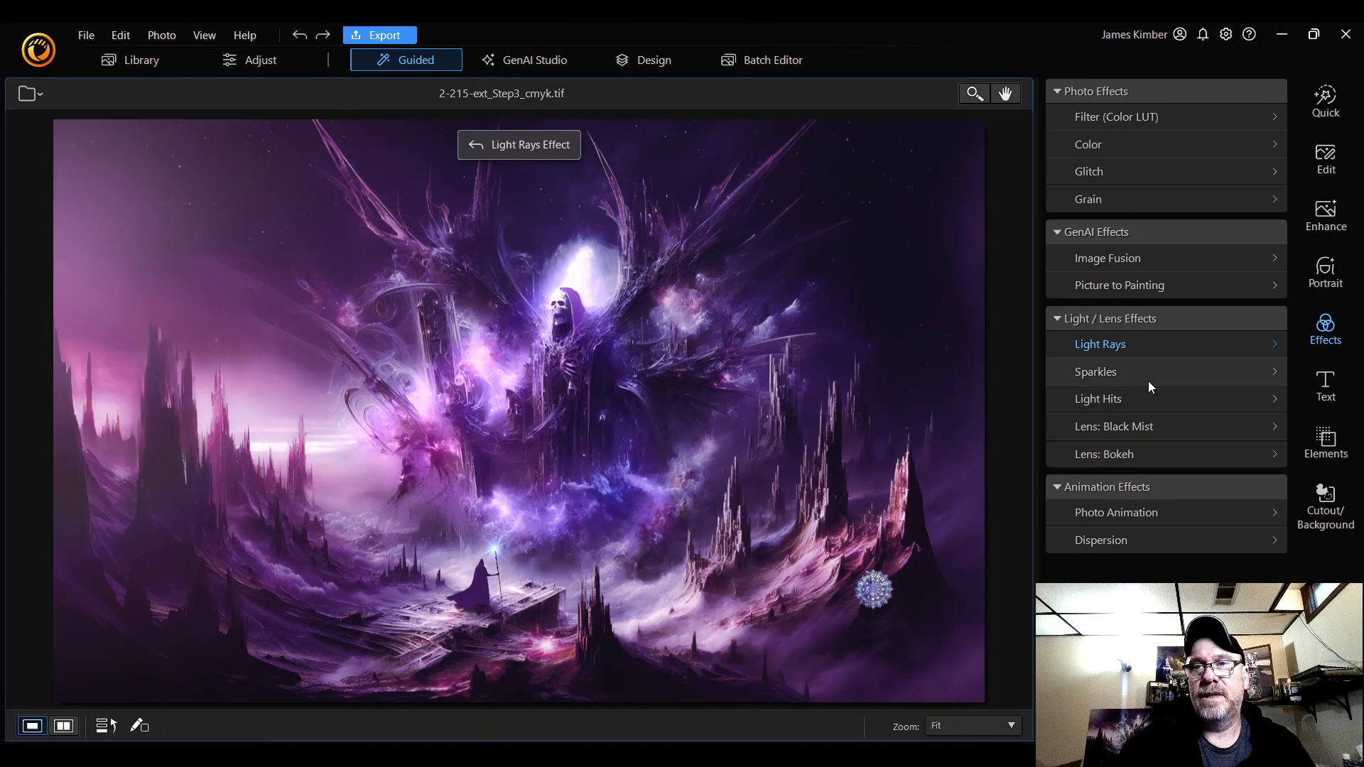
# - Apply Light Hits template 02 and move its glow to the upper part of the image's right edge
pyautogui.click(1154, 399)
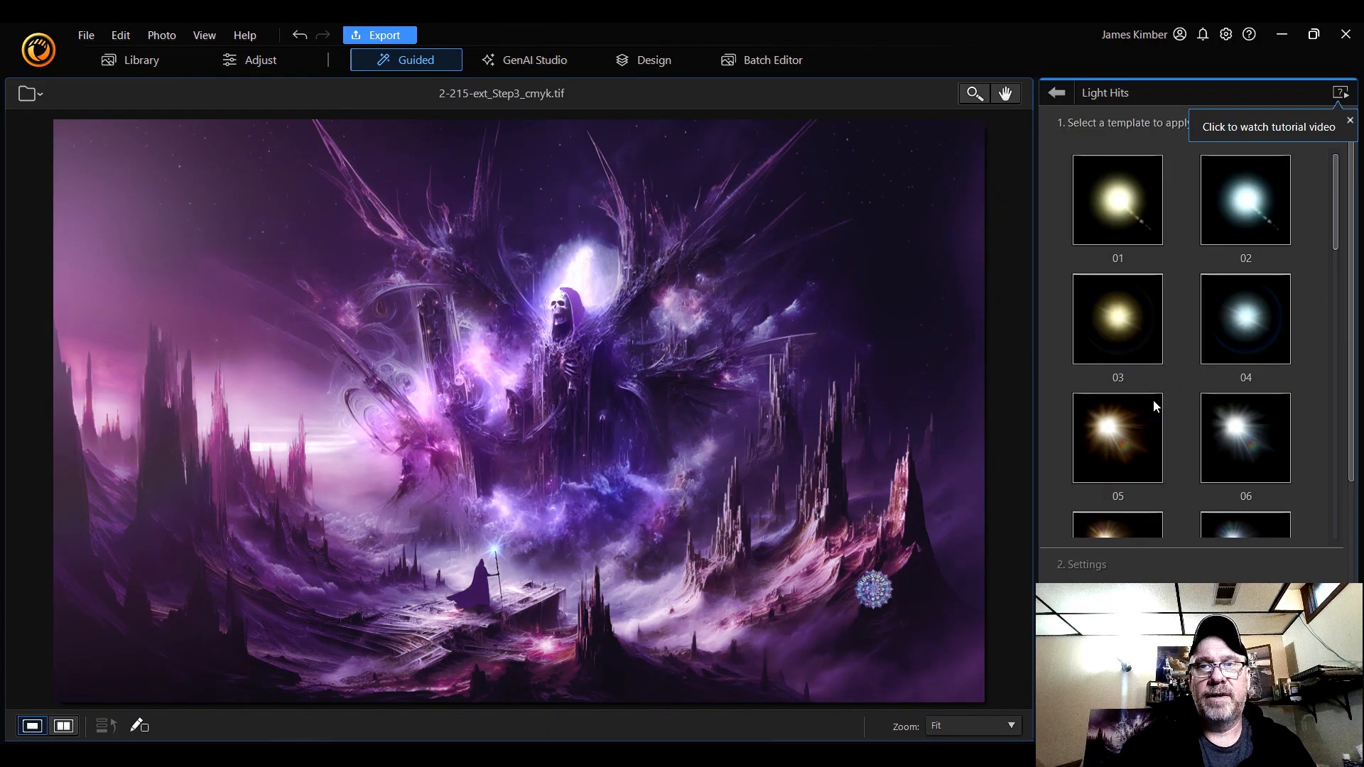
pyautogui.click(1257, 215)
pyautogui.moveTo(253, 283); pyautogui.dragTo(975, 211)
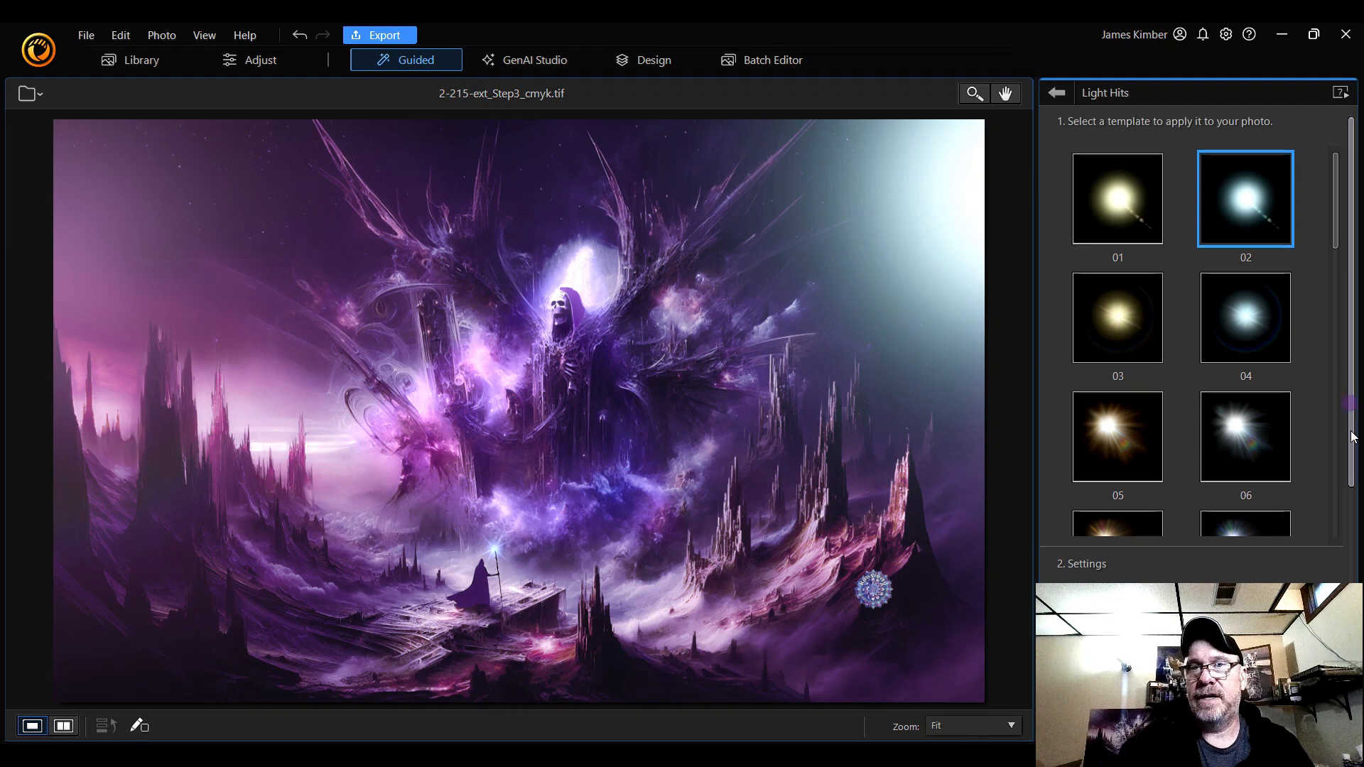
# - Set the new light hit's Hue to 70 and Saturation to 85, and push its glow further past the image's right edge
pyautogui.scroll(-5, 1183, 425)
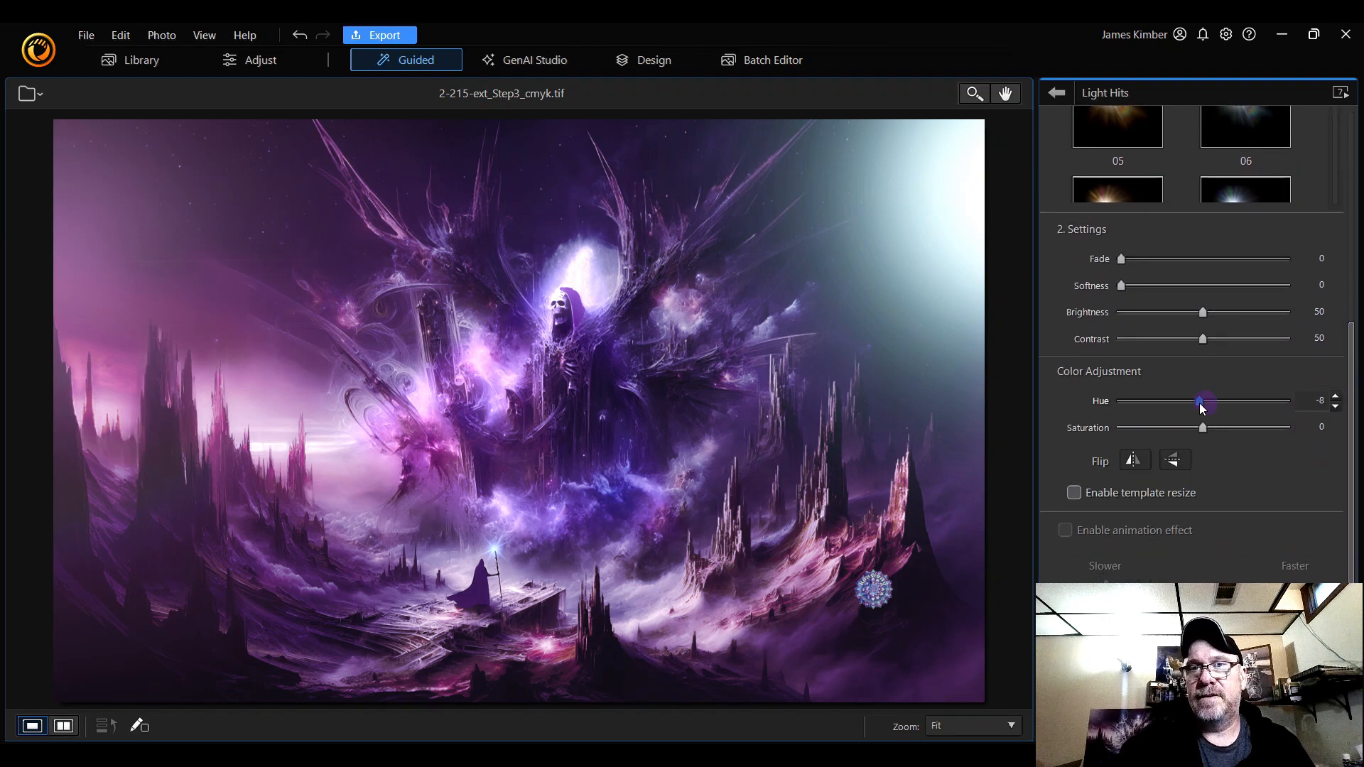
pyautogui.moveTo(1202, 402); pyautogui.dragTo(1276, 434)
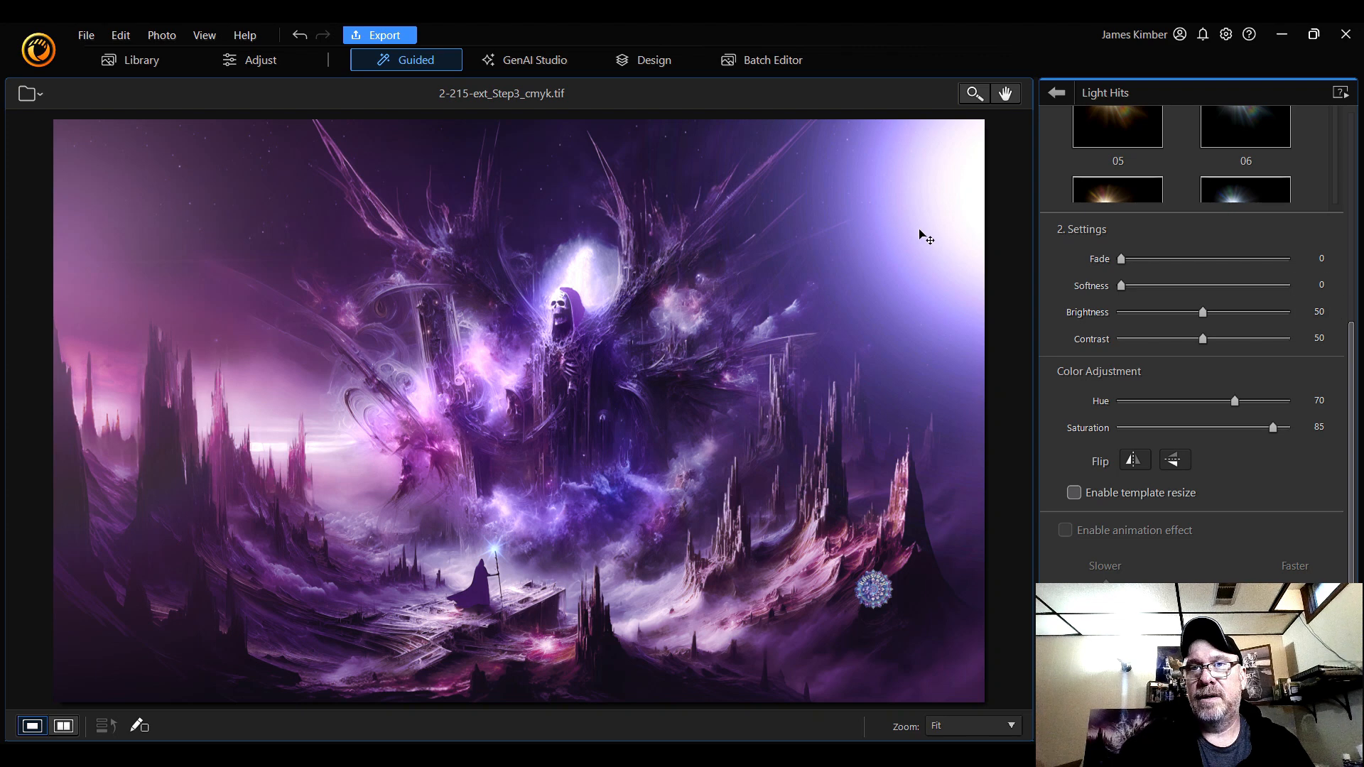
pyautogui.moveTo(924, 238)
pyautogui.mouseDown()
pyautogui.moveTo(974, 223)
pyautogui.moveTo(935, 250)
pyautogui.mouseUp()
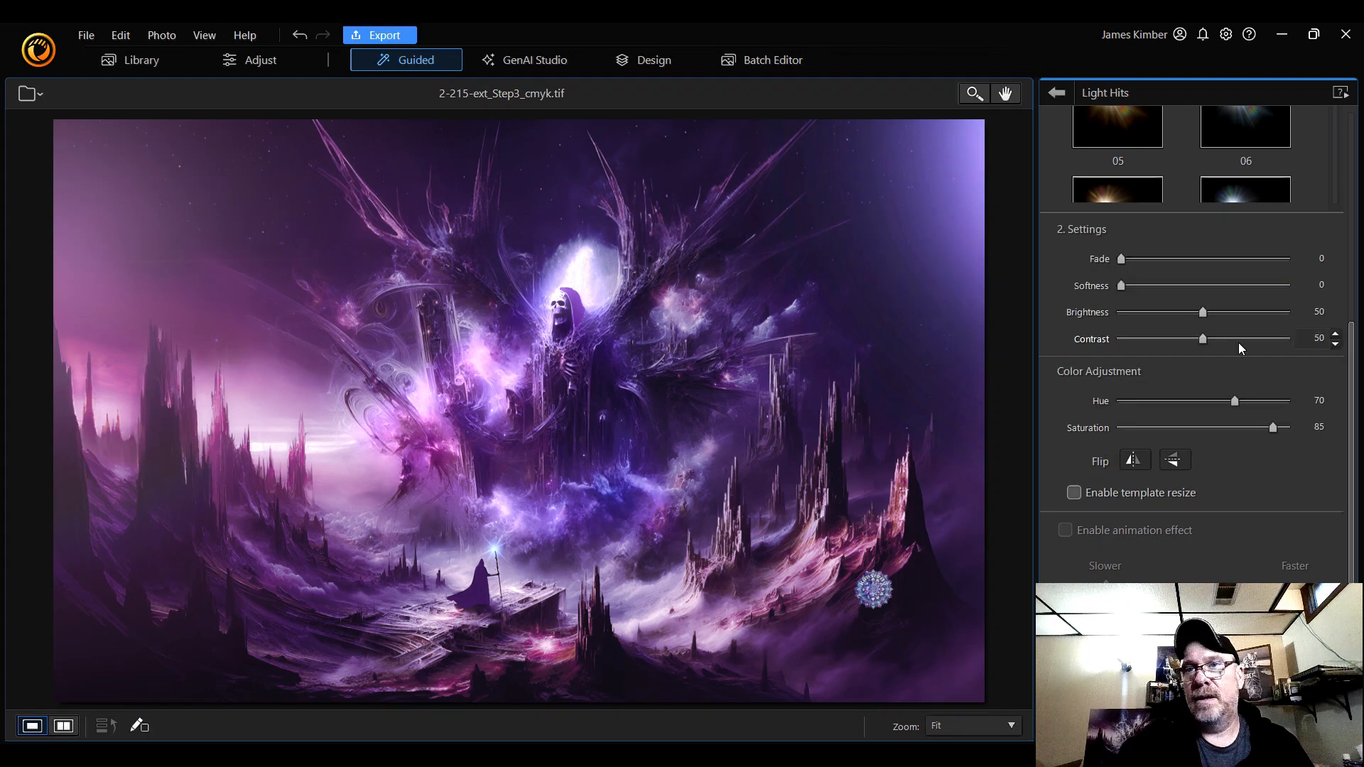
# - Set the light hit's Softness to 34 and Fade to 38, and reposition its glow along the image's right edge
pyautogui.click(1174, 285)
pyautogui.moveTo(1121, 260); pyautogui.dragTo(1169, 263)
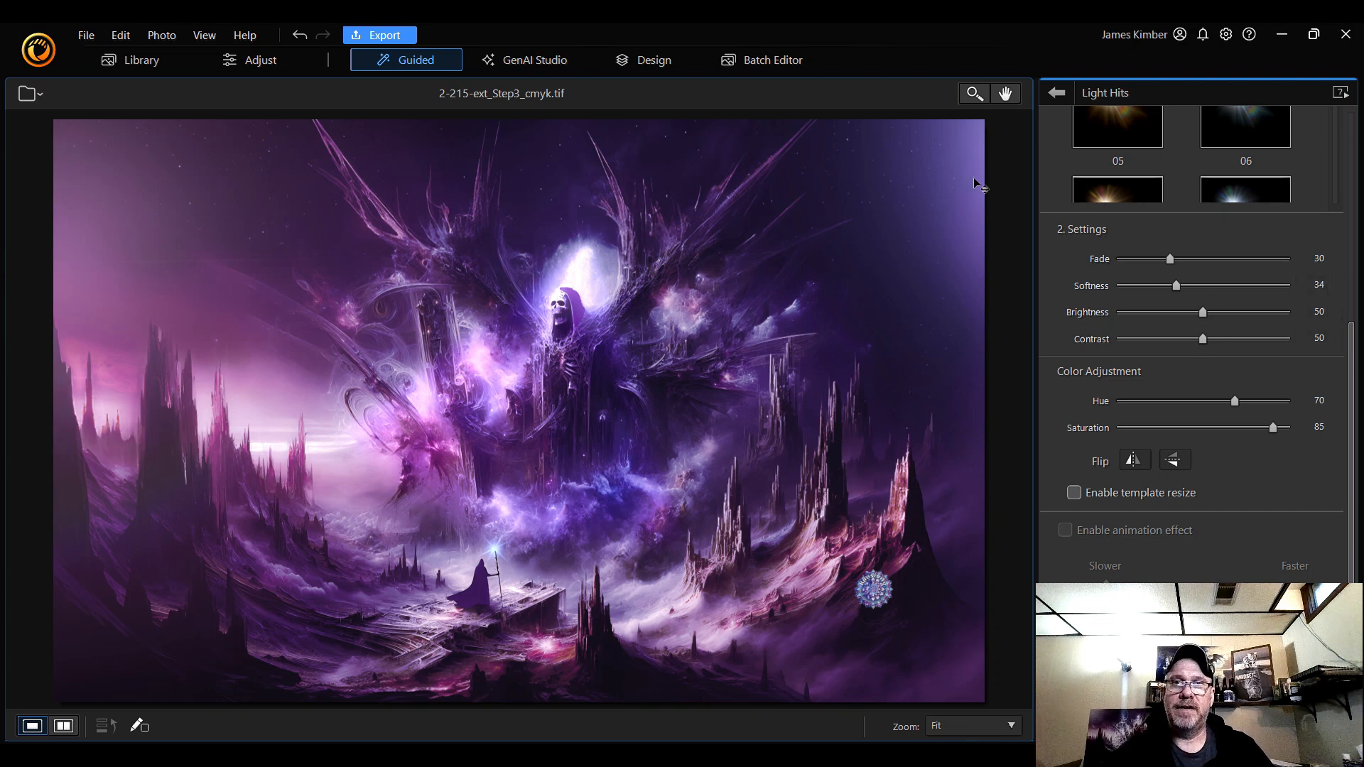
pyautogui.moveTo(975, 183); pyautogui.dragTo(964, 249)
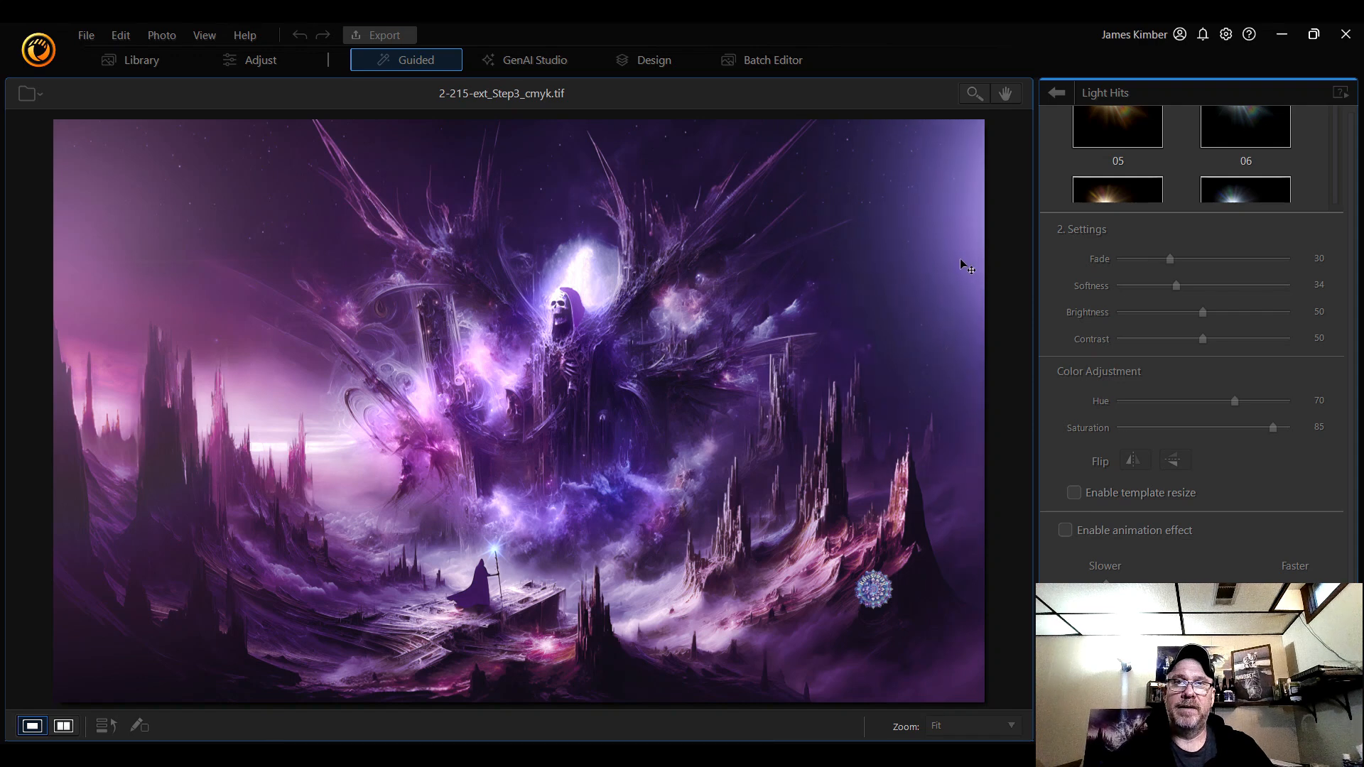
pyautogui.moveTo(960, 258); pyautogui.dragTo(961, 259)
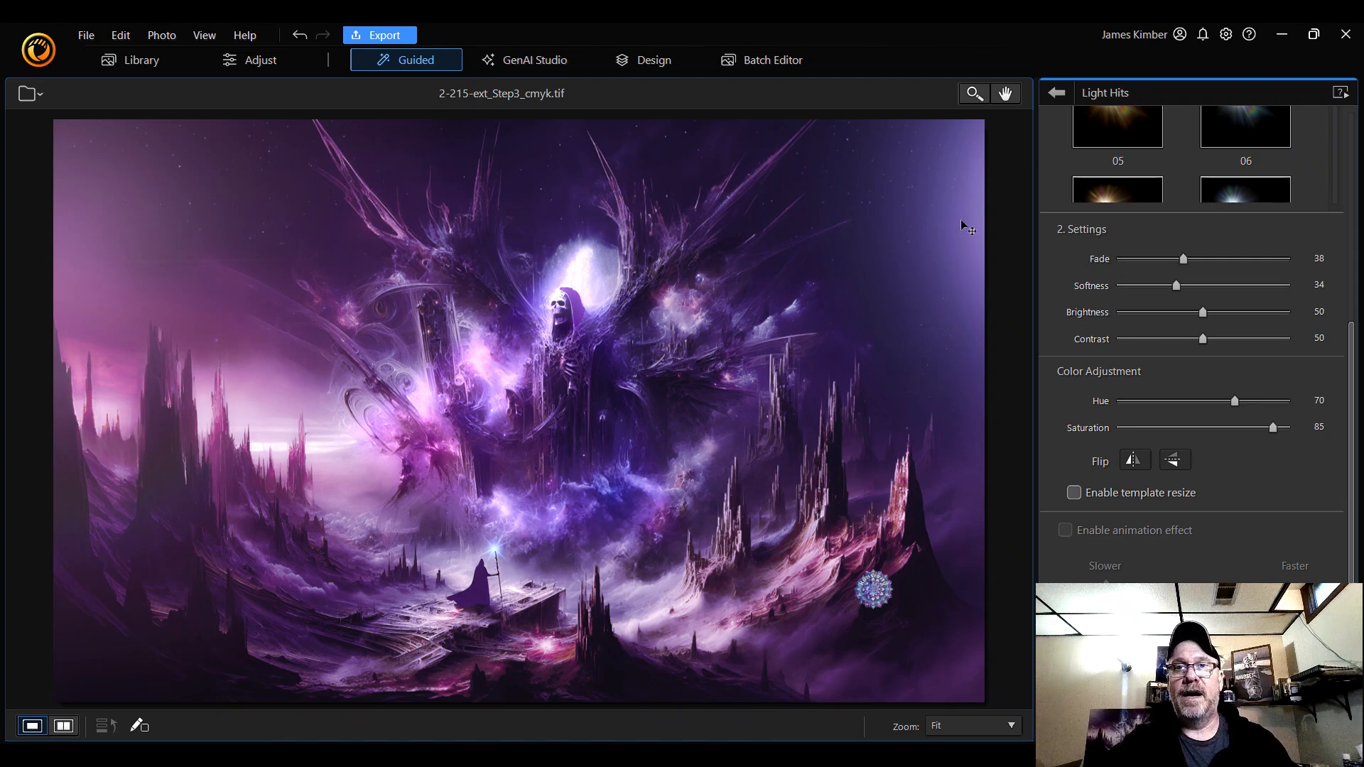
pyautogui.moveTo(961, 221); pyautogui.dragTo(948, 171)
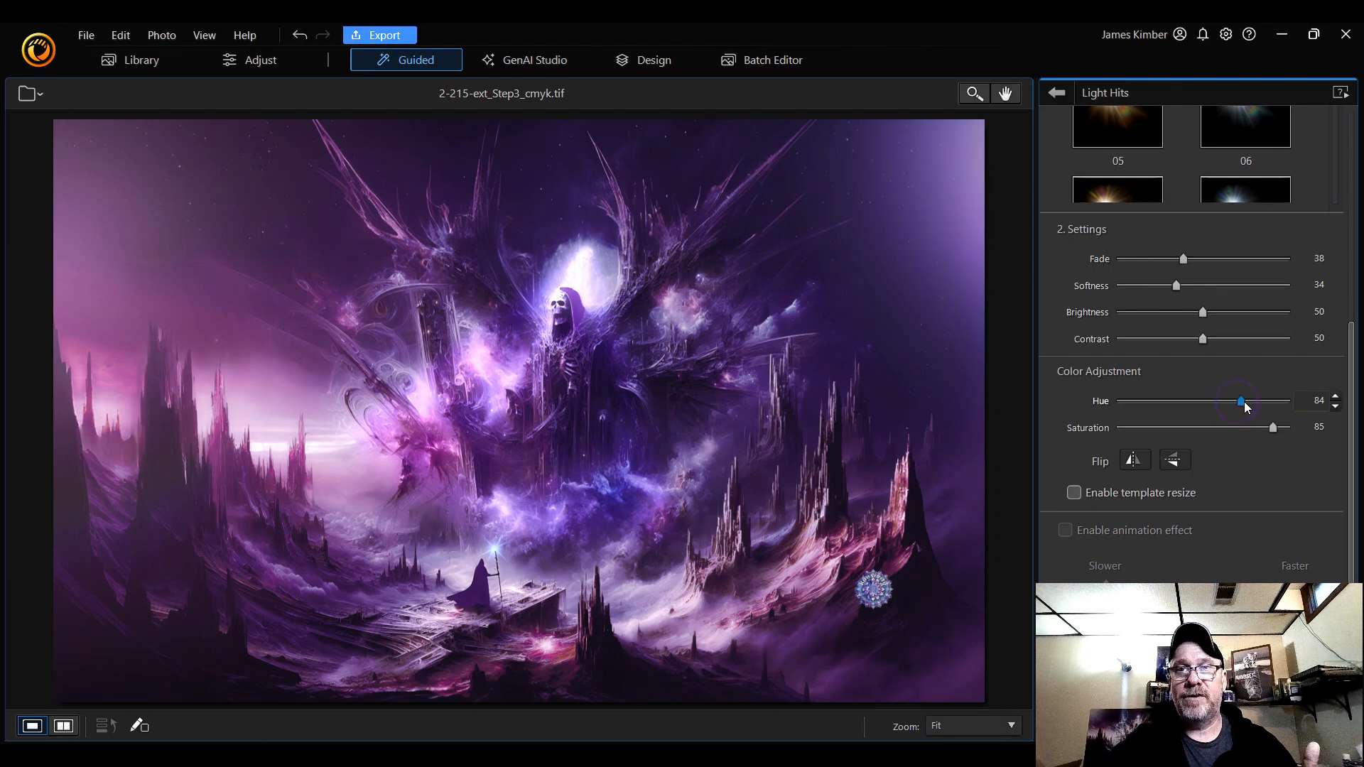
# - Fine-tune the light hit's color to Hue 58 and Saturation 100
pyautogui.moveTo(1234, 401); pyautogui.dragTo(1230, 401)
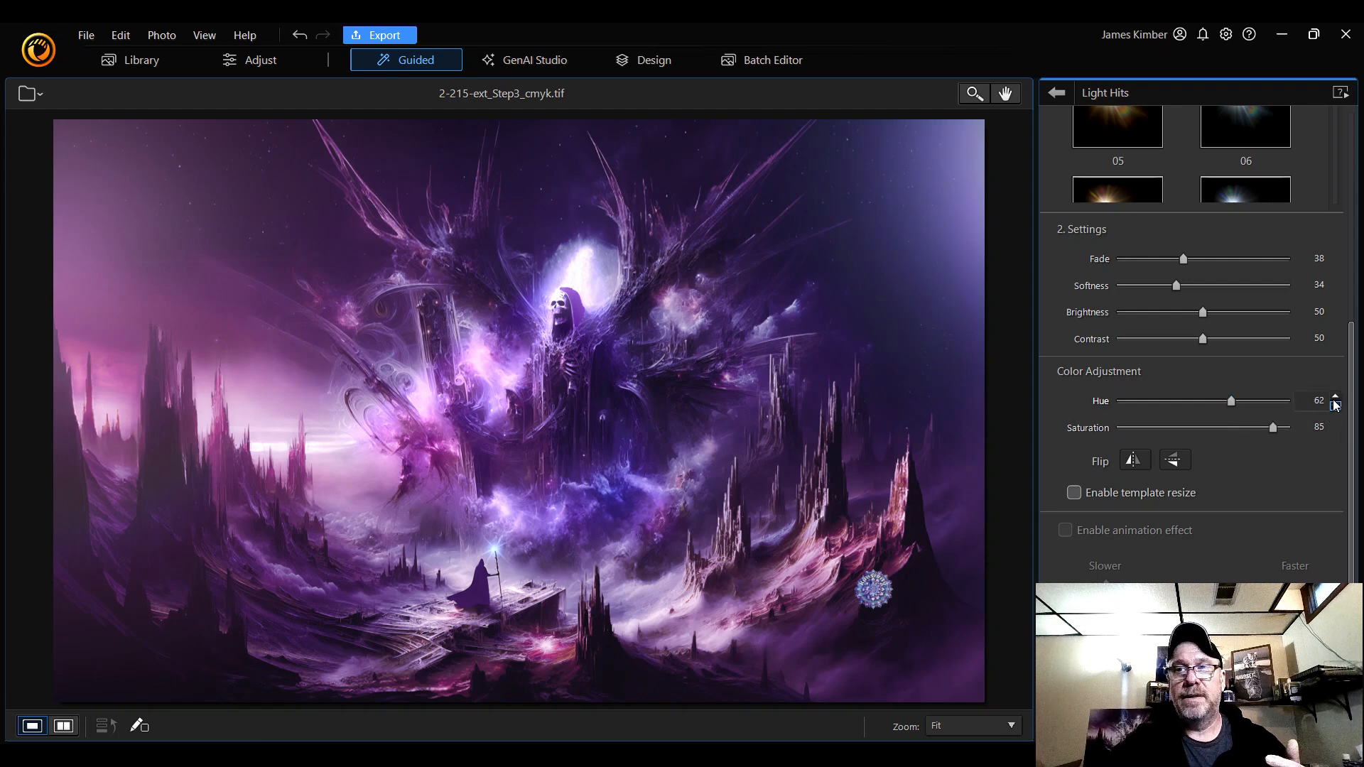
pyautogui.moveTo(1233, 402); pyautogui.dragTo(1238, 402)
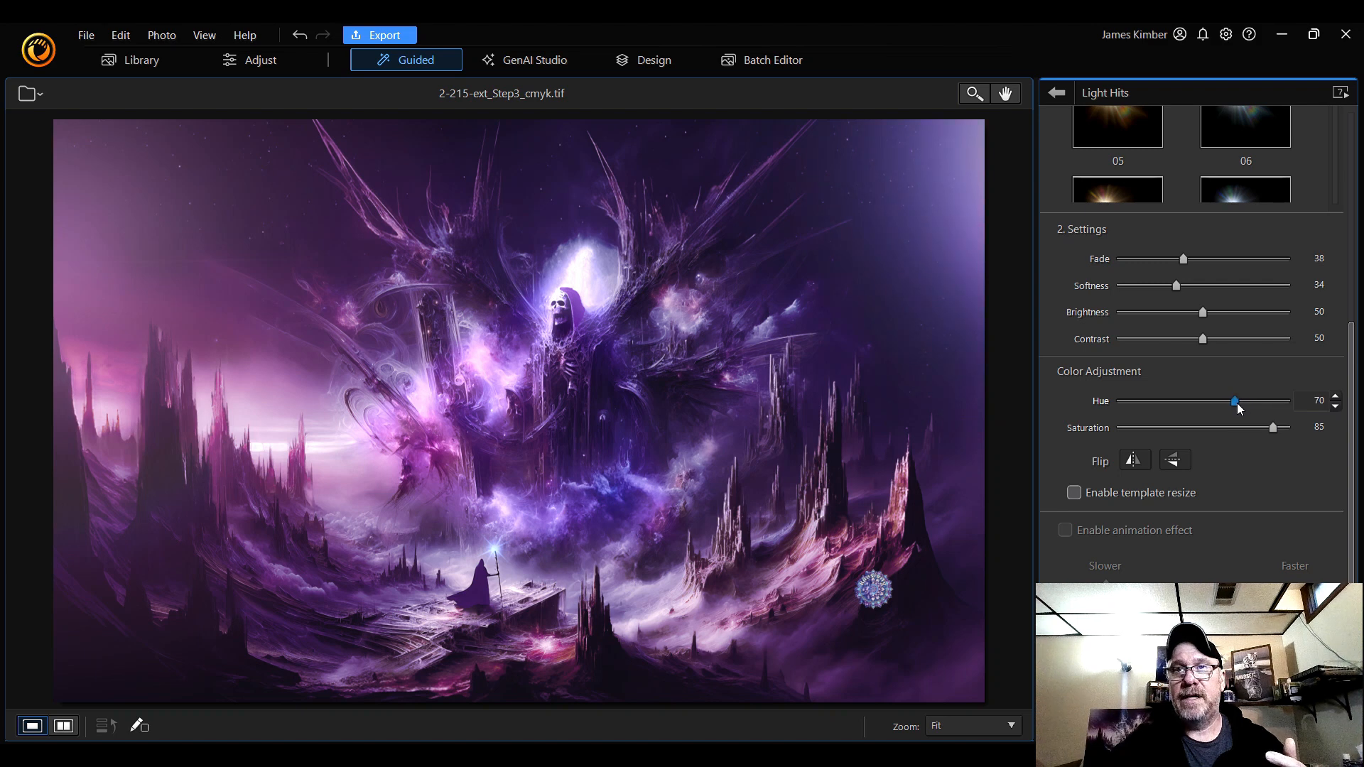
pyautogui.click(1336, 407)
pyautogui.click(1336, 407)
pyautogui.click(1336, 407)
pyautogui.click(1336, 407)
pyautogui.click(1335, 407)
pyautogui.click(1335, 407)
pyautogui.click(1336, 407)
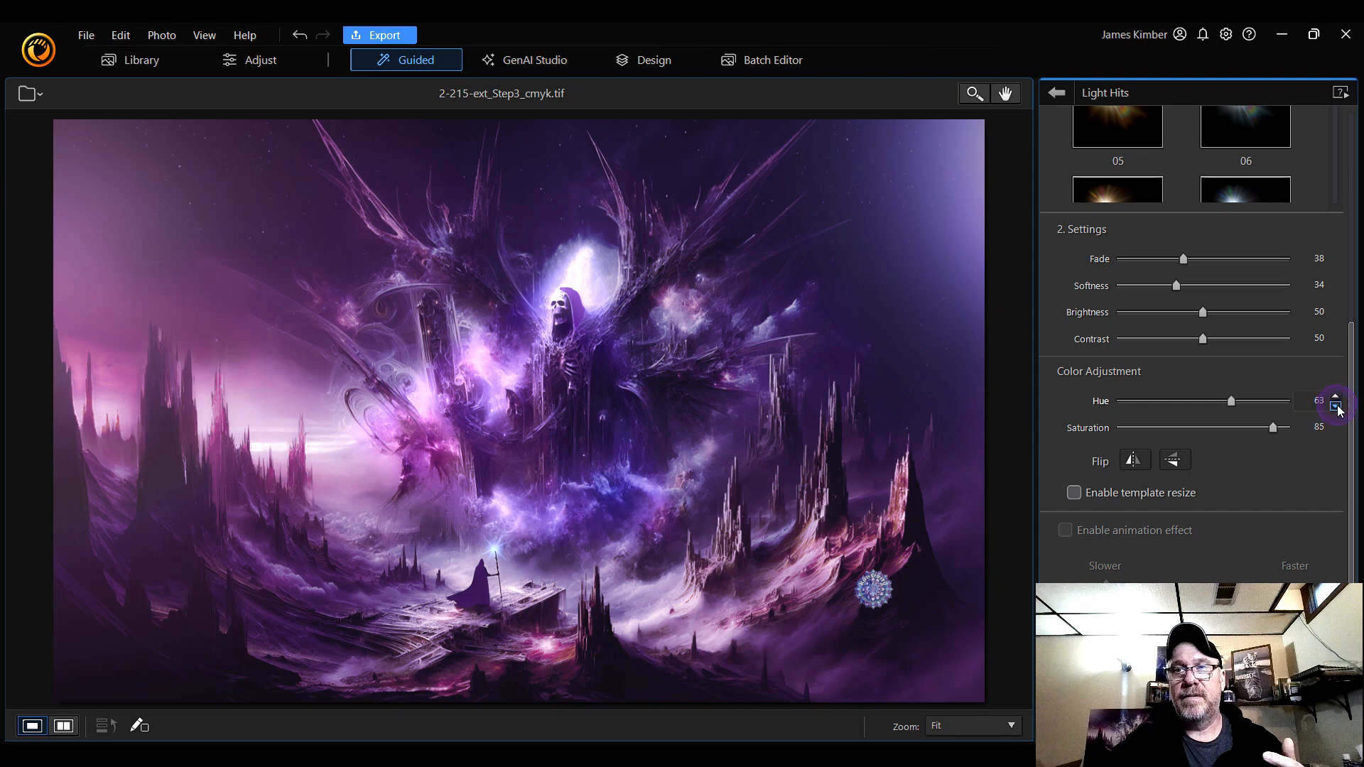
pyautogui.click(1336, 408)
pyautogui.click(1336, 407)
pyautogui.click(1336, 407)
pyautogui.click(1336, 407)
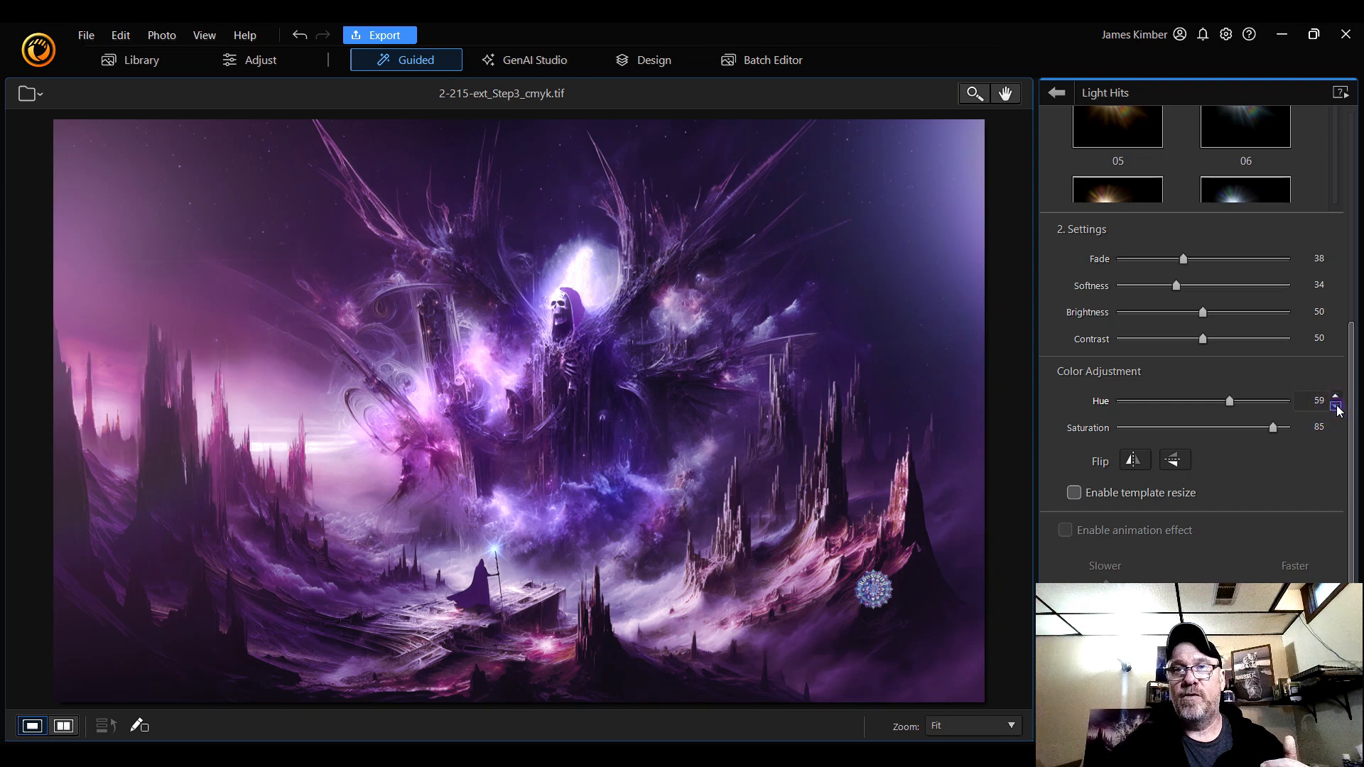
pyautogui.click(1336, 407)
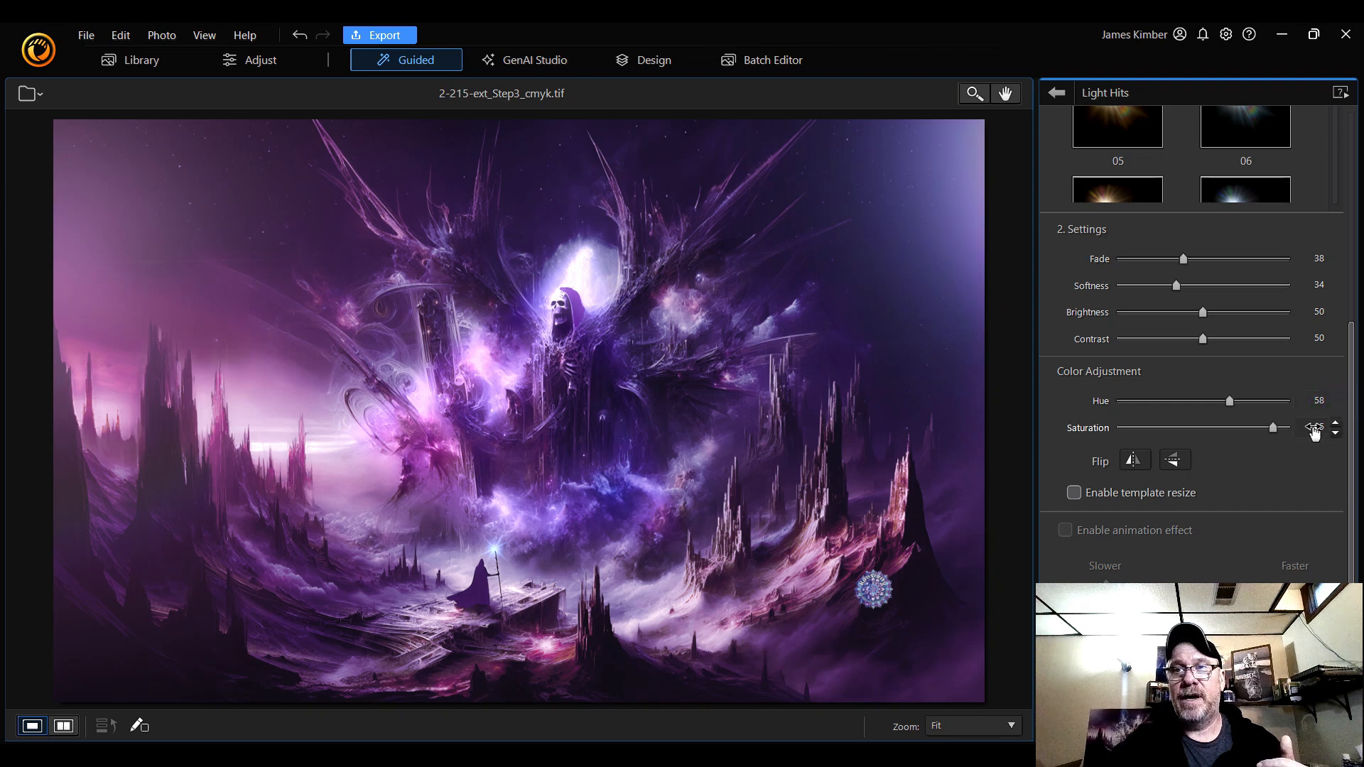
pyautogui.moveTo(1273, 429); pyautogui.dragTo(1288, 433)
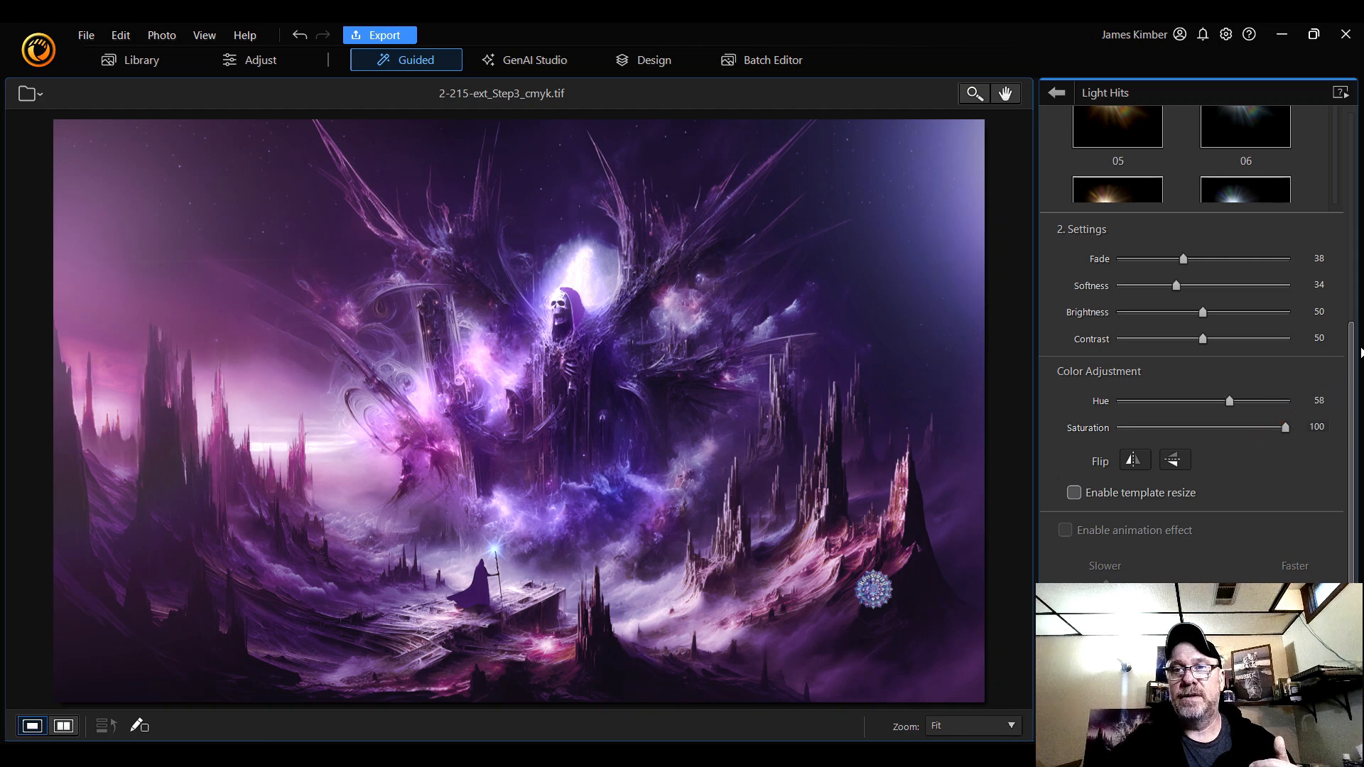
# - Set the light hit's Fade to 46, Softness to 75, Brightness to 51 and Contrast to 58, and close the effect
pyautogui.scroll(1, 1209, 355)
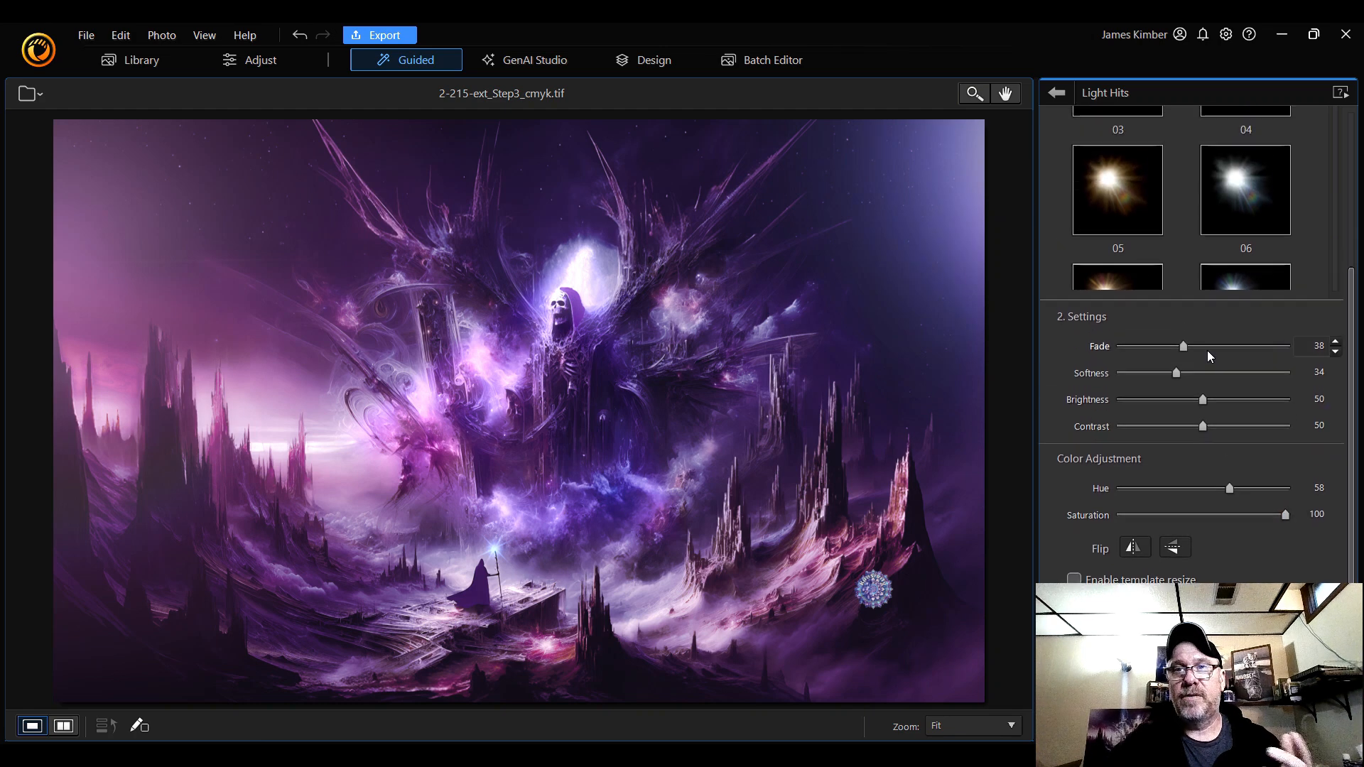
pyautogui.moveTo(1183, 346); pyautogui.dragTo(1191, 346)
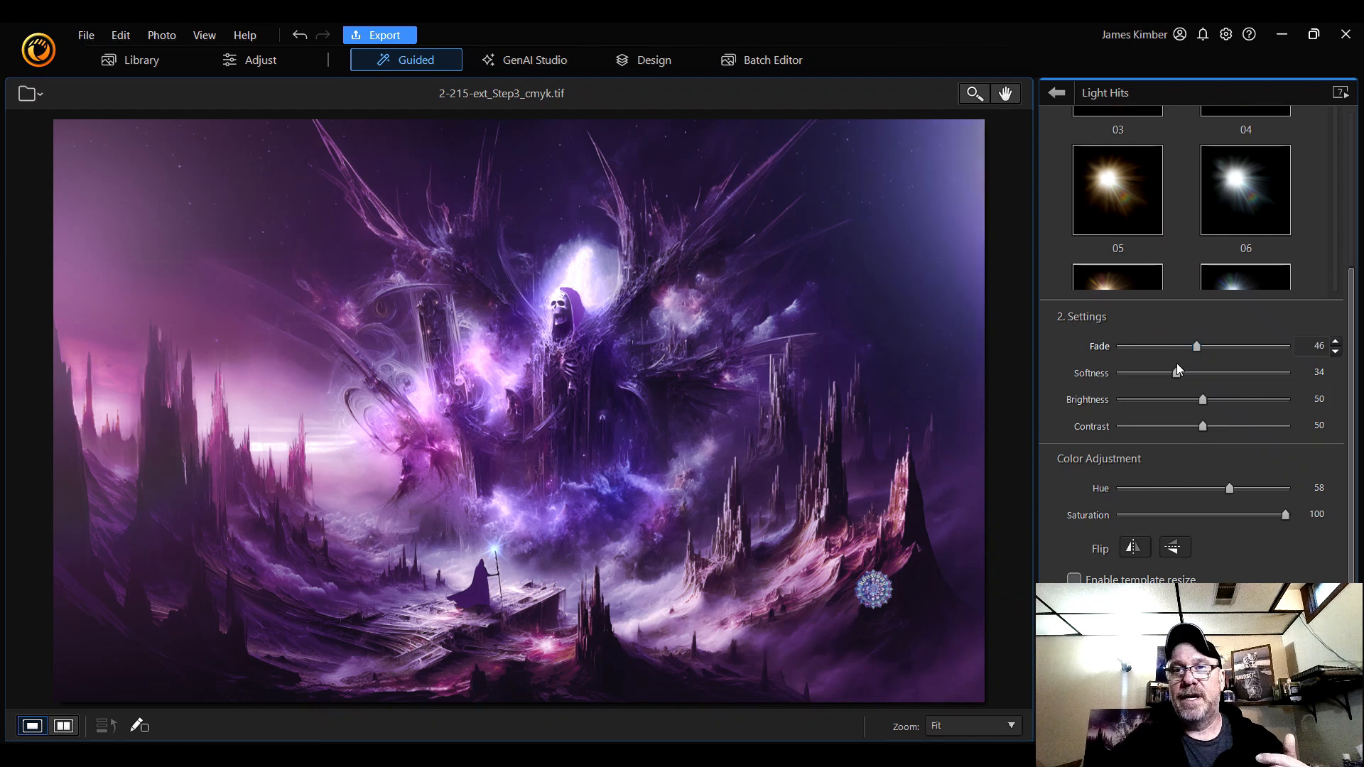
pyautogui.moveTo(1176, 374); pyautogui.dragTo(1205, 407)
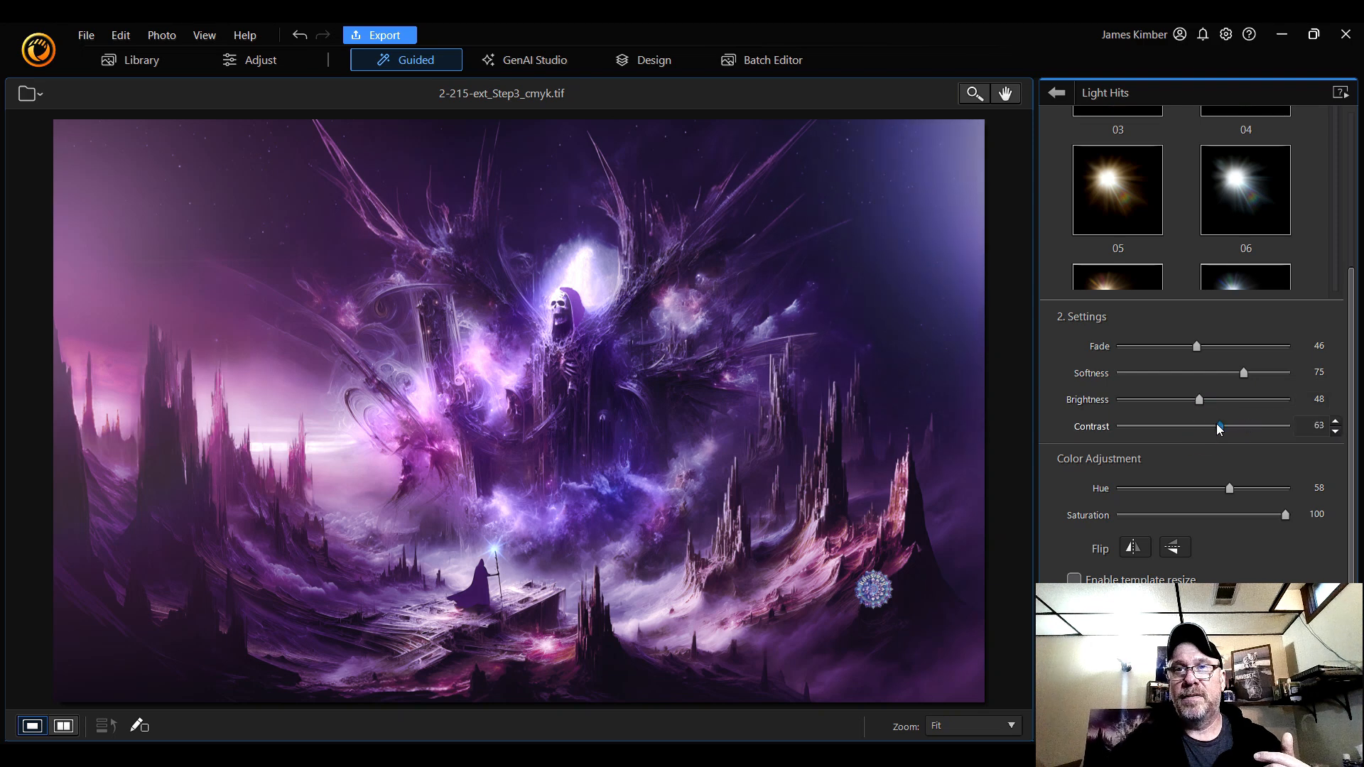
pyautogui.moveTo(1217, 424)
pyautogui.mouseDown()
pyautogui.moveTo(1171, 425)
pyautogui.moveTo(1219, 423)
pyautogui.moveTo(1205, 401)
pyautogui.mouseUp()
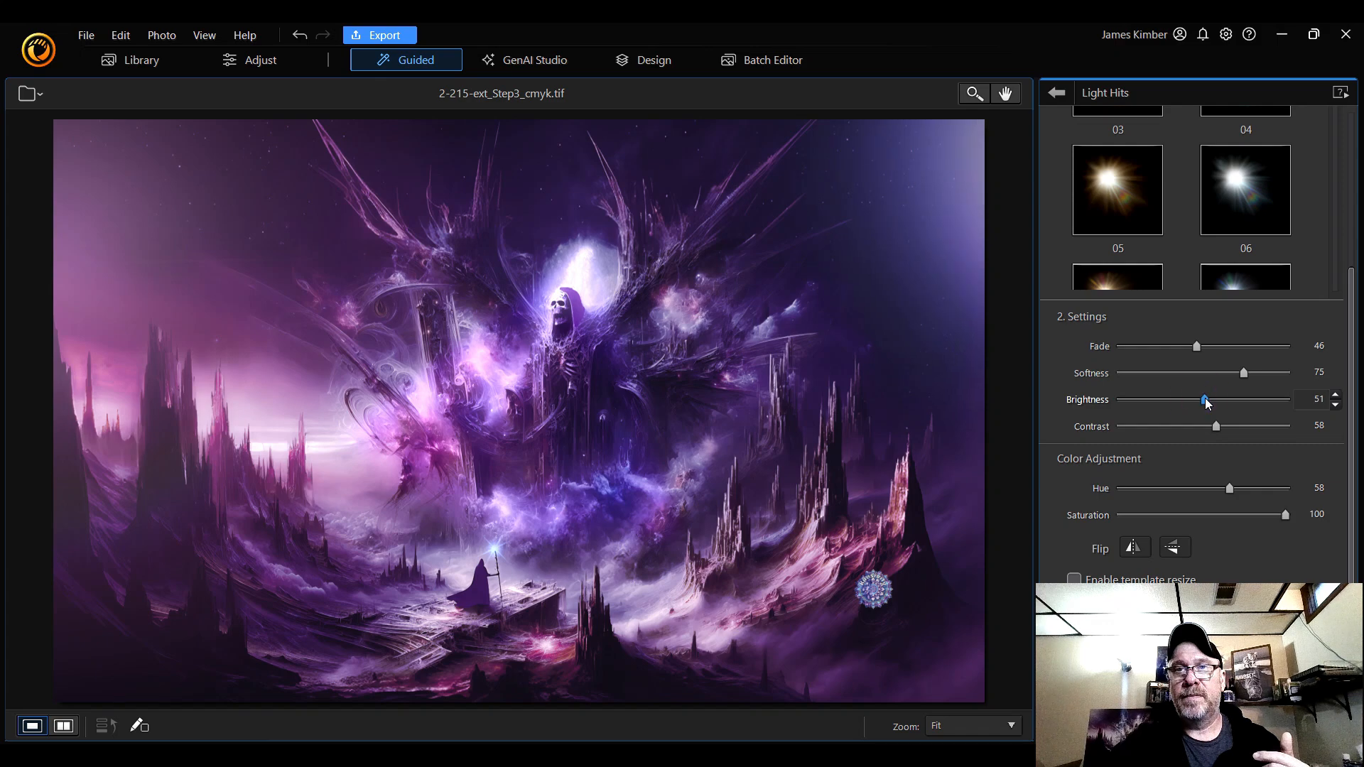
pyautogui.click(1057, 93)
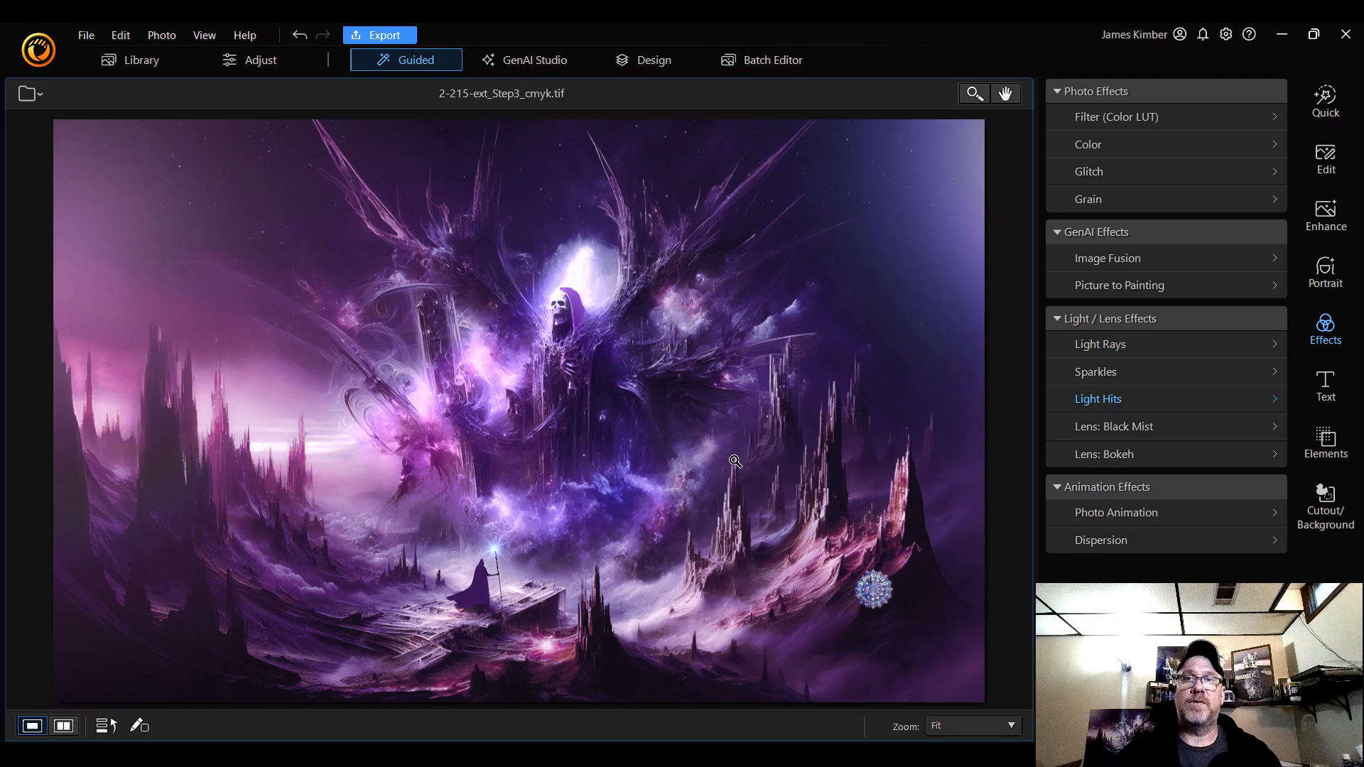
# - Inspect the skeletal figure, the moon and the starry sky at 200 % zoom, and return to the fitted view
pyautogui.click(949, 728)
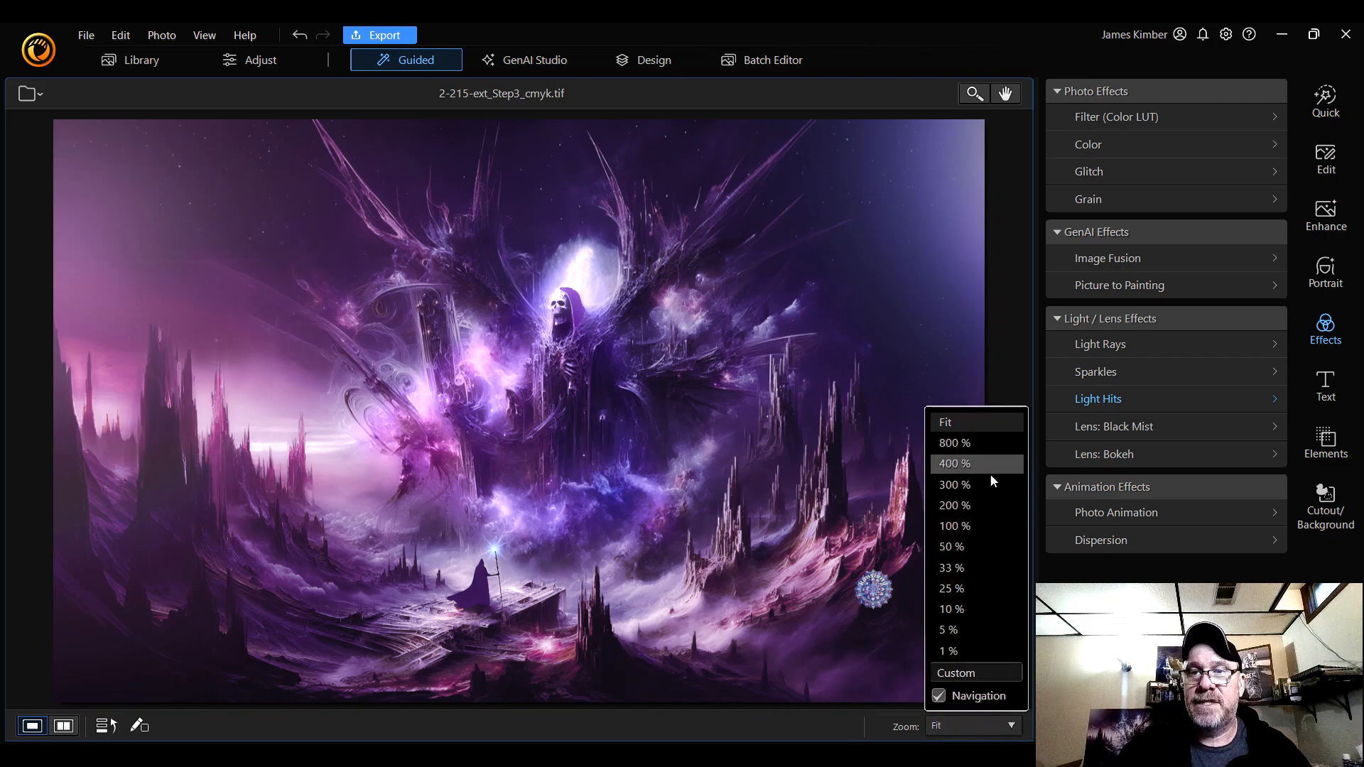
pyautogui.click(993, 517)
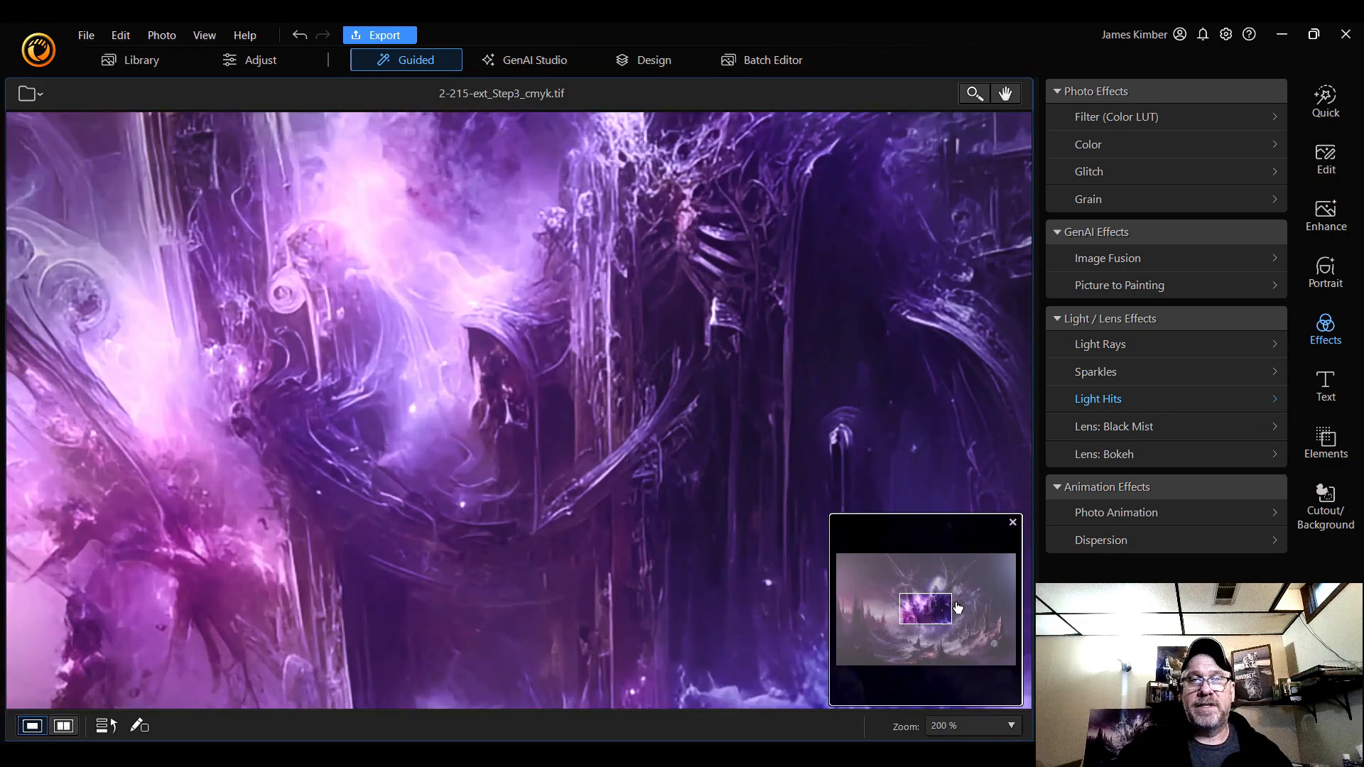
pyautogui.moveTo(931, 617); pyautogui.dragTo(940, 599)
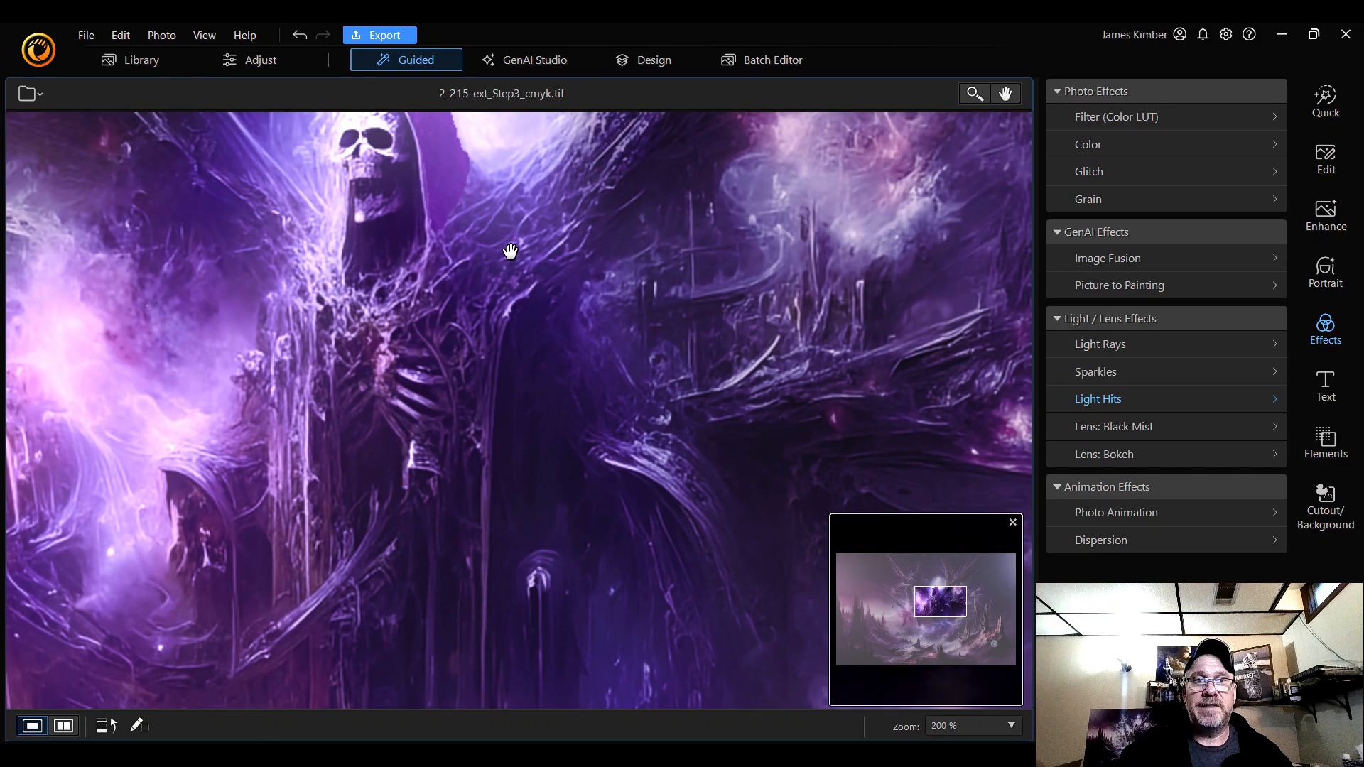
pyautogui.moveTo(944, 603)
pyautogui.mouseDown()
pyautogui.moveTo(945, 629)
pyautogui.moveTo(916, 634)
pyautogui.moveTo(922, 574)
pyautogui.moveTo(939, 559)
pyautogui.mouseUp()
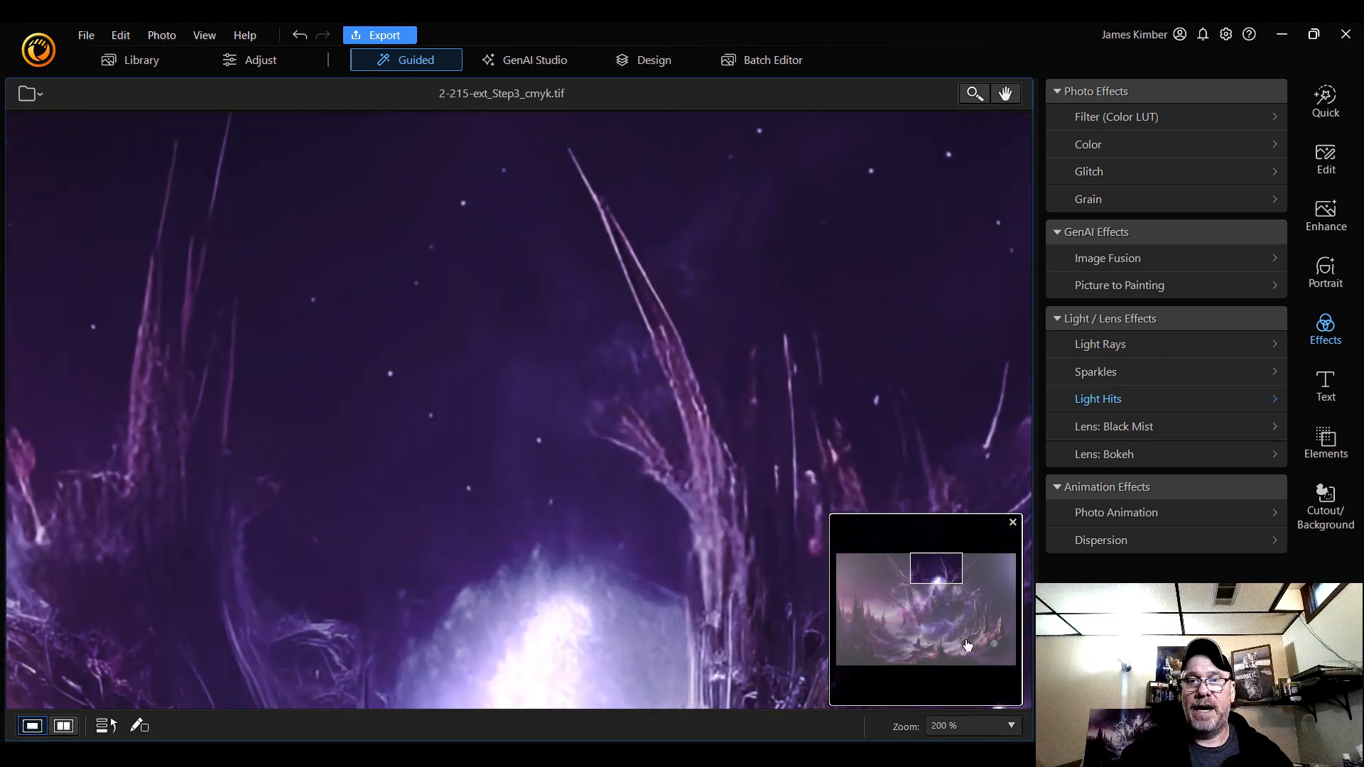
pyautogui.click(990, 728)
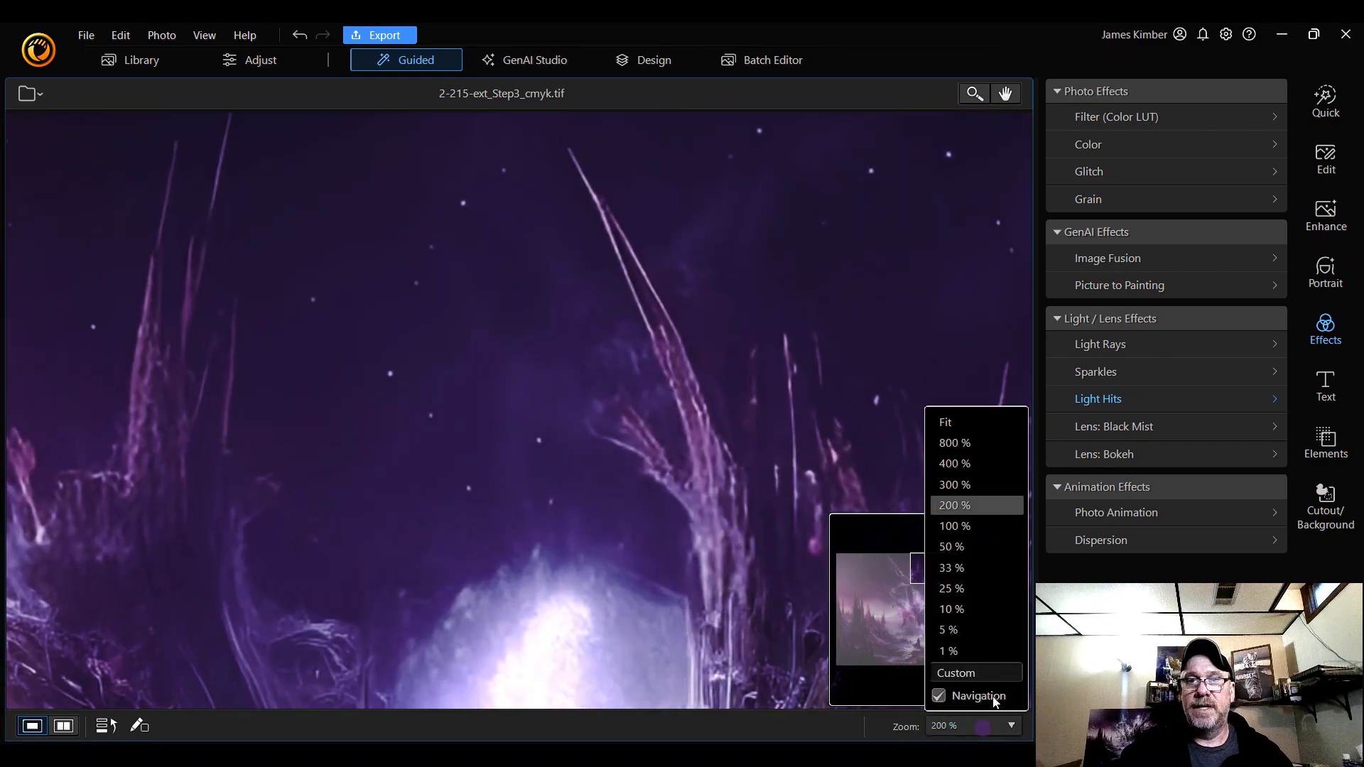
pyautogui.click(973, 415)
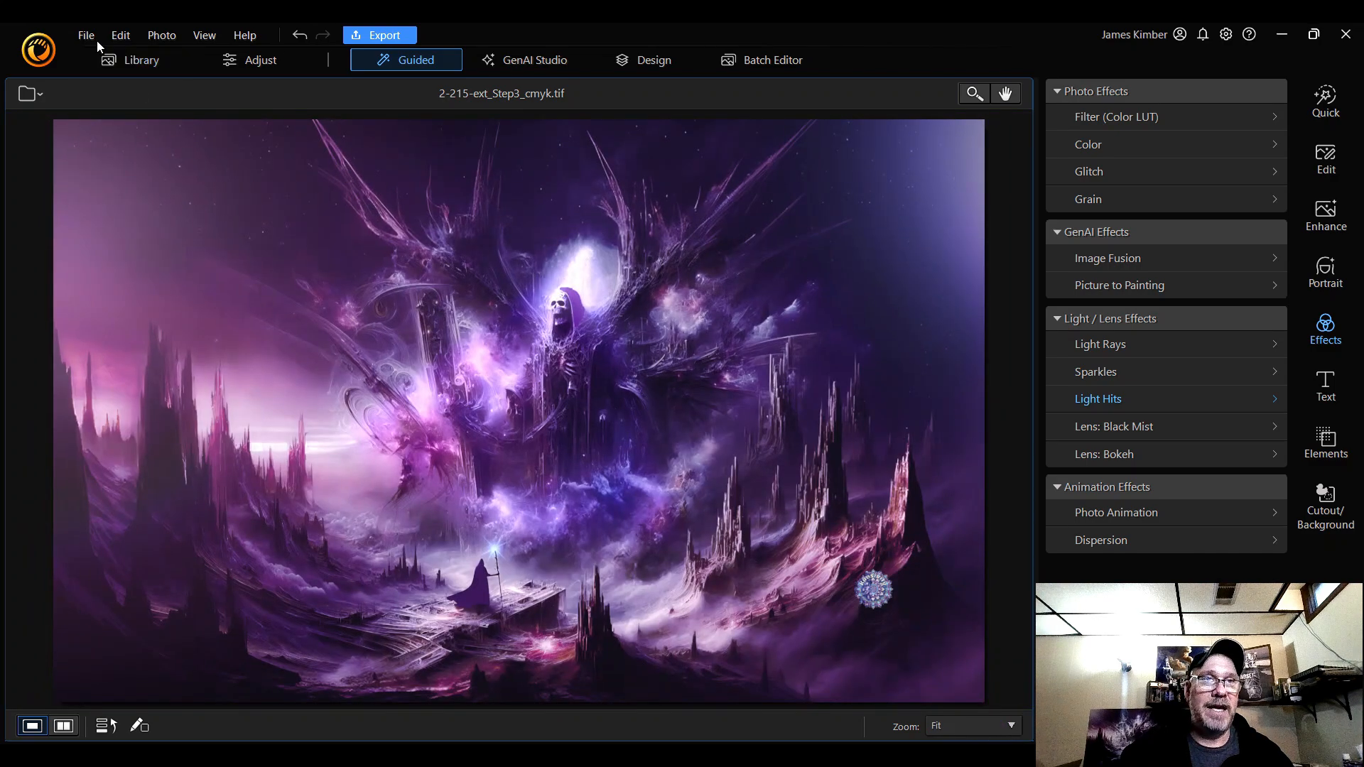
# - Export the finished artwork at its original resolution as a PNG named 2-215-ext_Final in the In the works folder
pyautogui.click(86, 35)
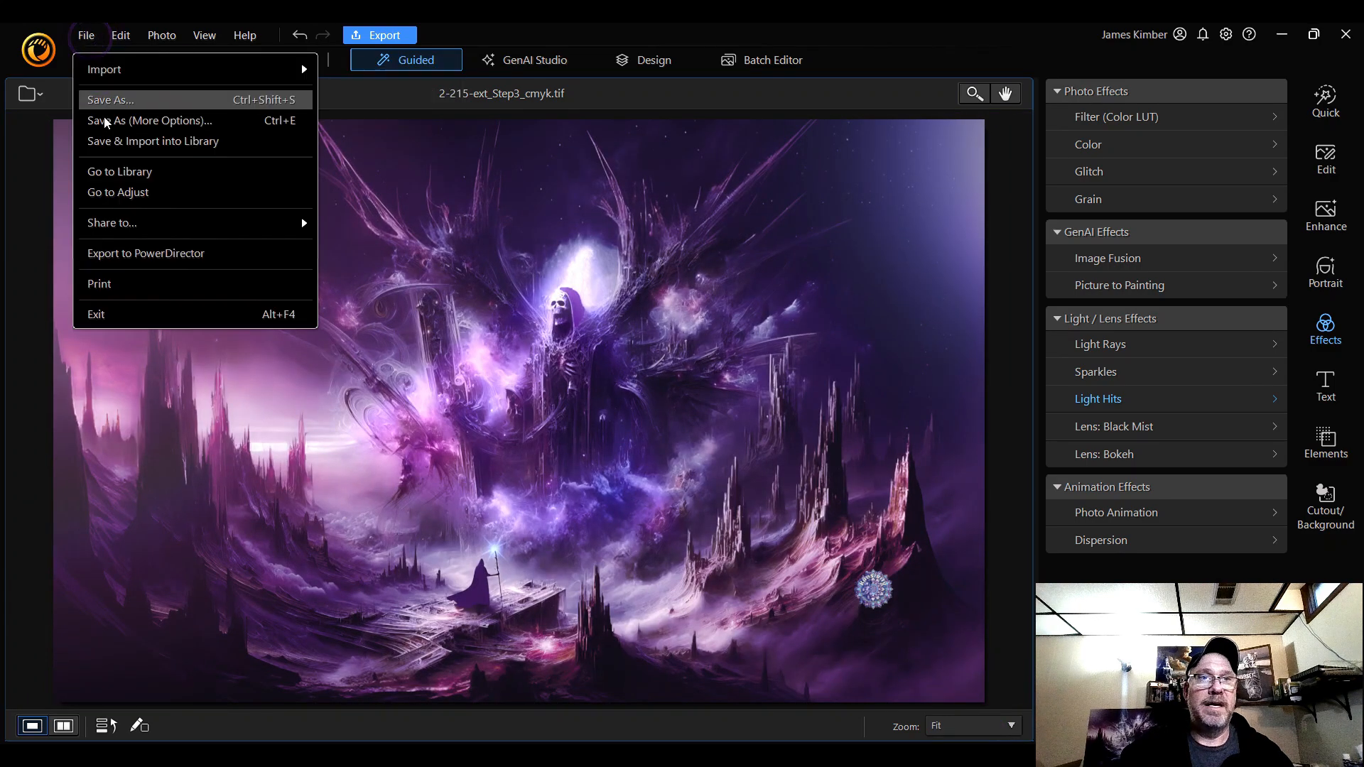
pyautogui.click(149, 124)
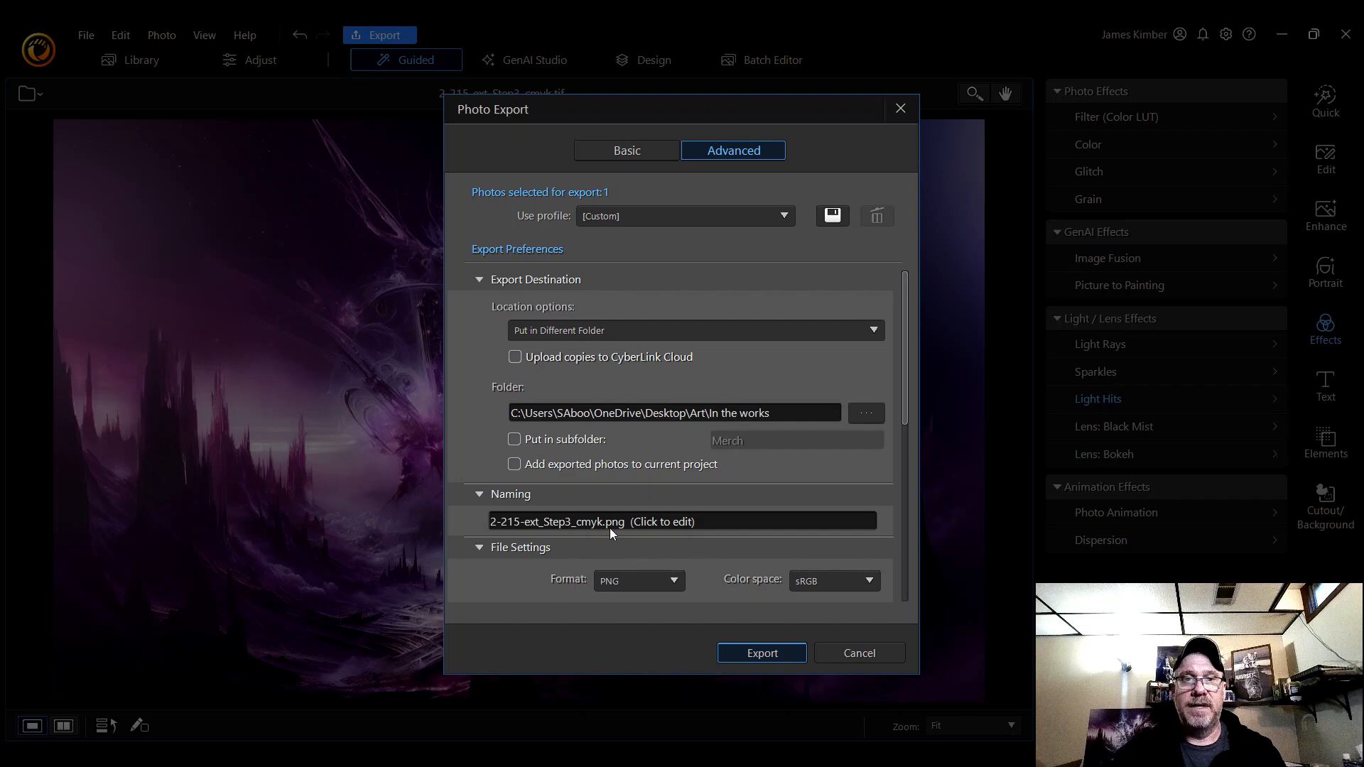
pyautogui.click(578, 523)
pyautogui.moveTo(574, 521); pyautogui.dragTo(546, 522)
pyautogui.write('Final')
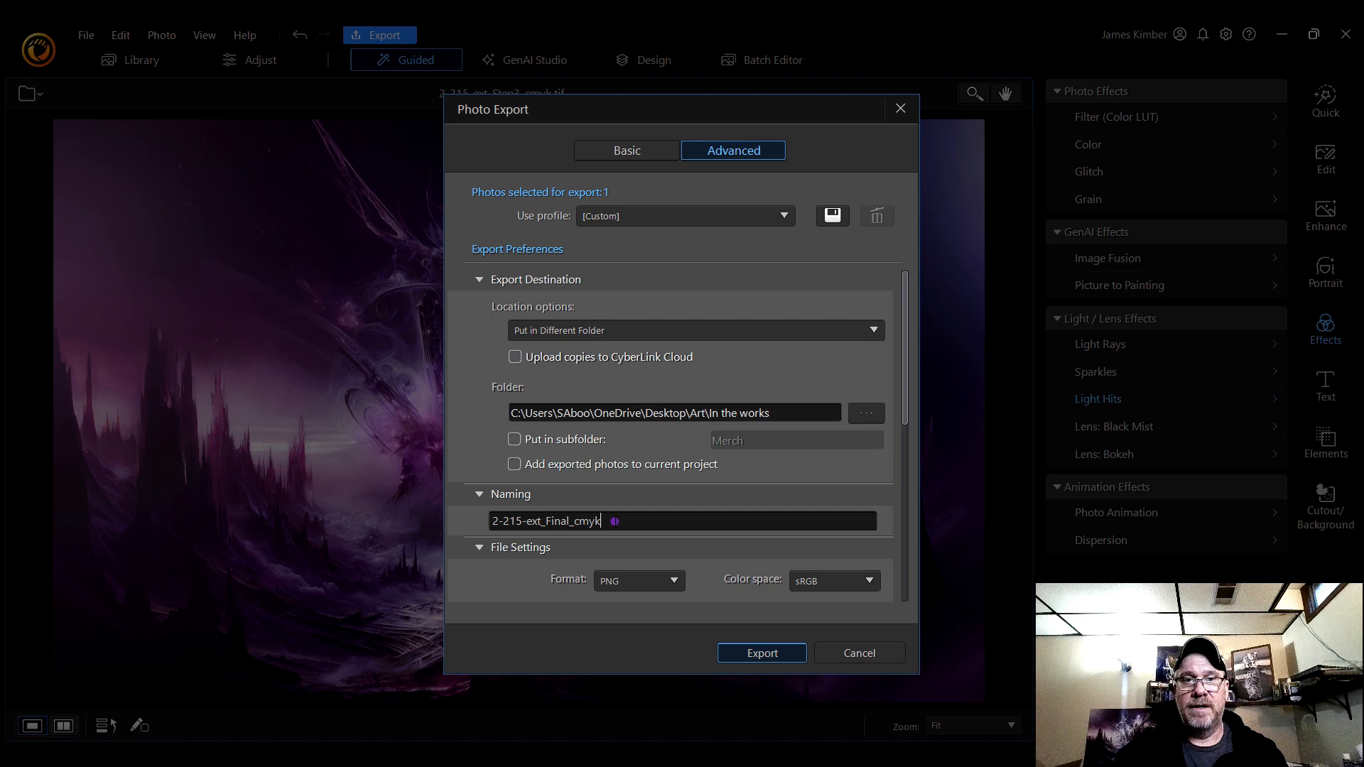
pyautogui.moveTo(615, 522); pyautogui.dragTo(570, 522)
pyautogui.press('BackSpace')
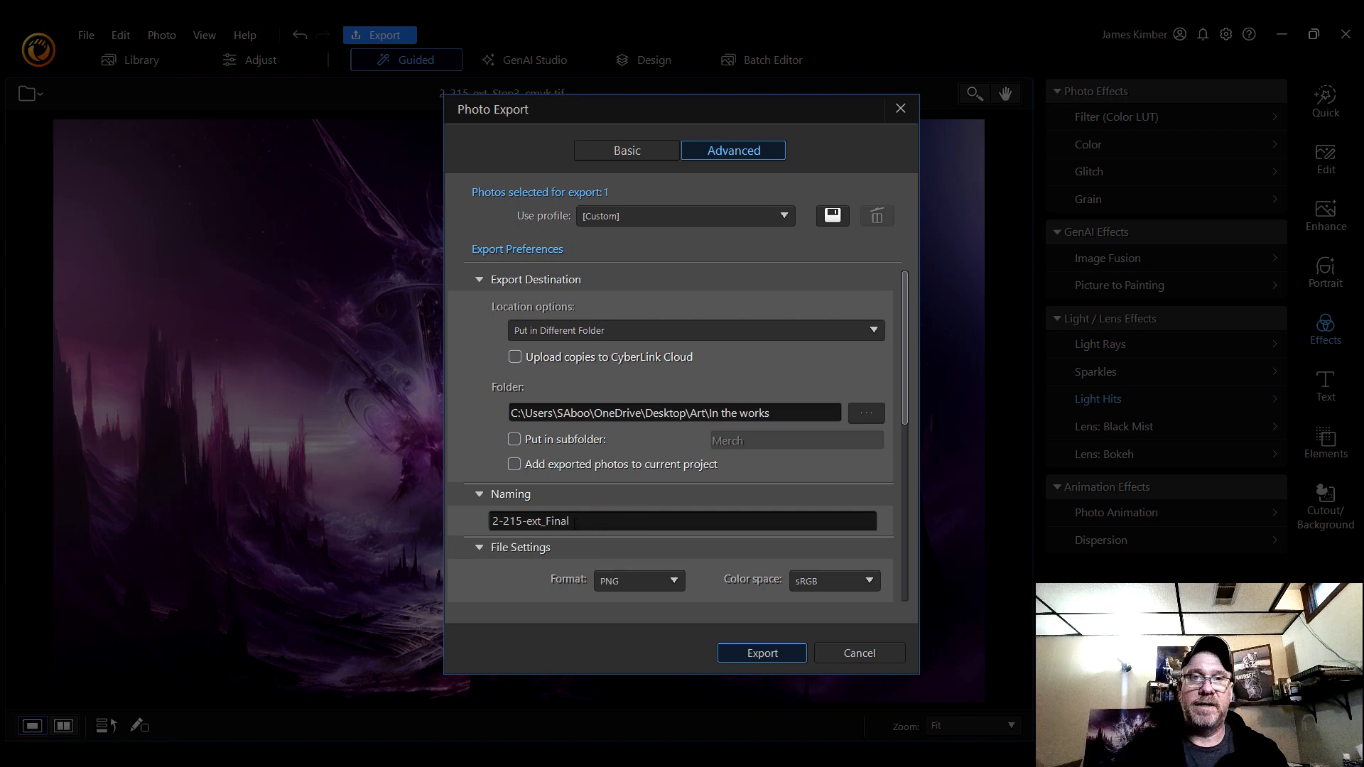
pyautogui.scroll(-5, 698, 573)
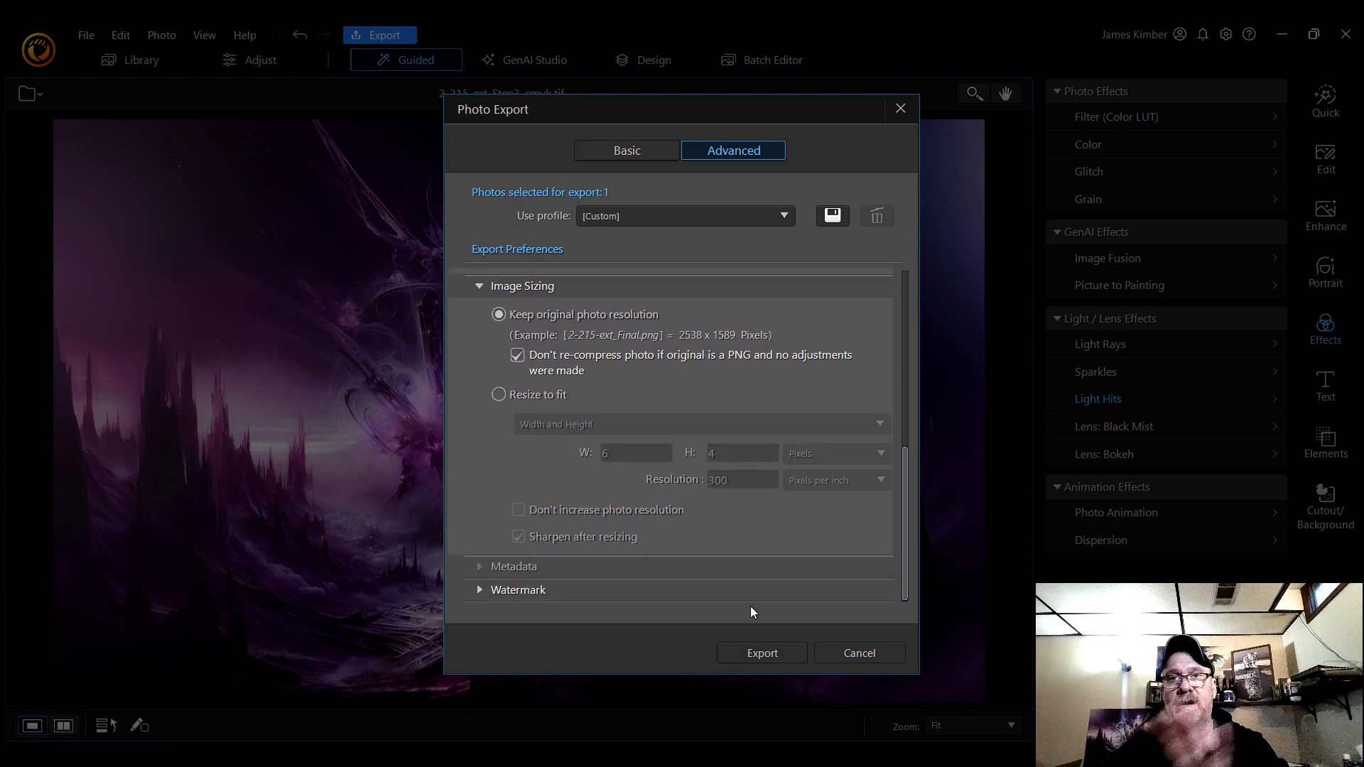
pyautogui.click(762, 650)
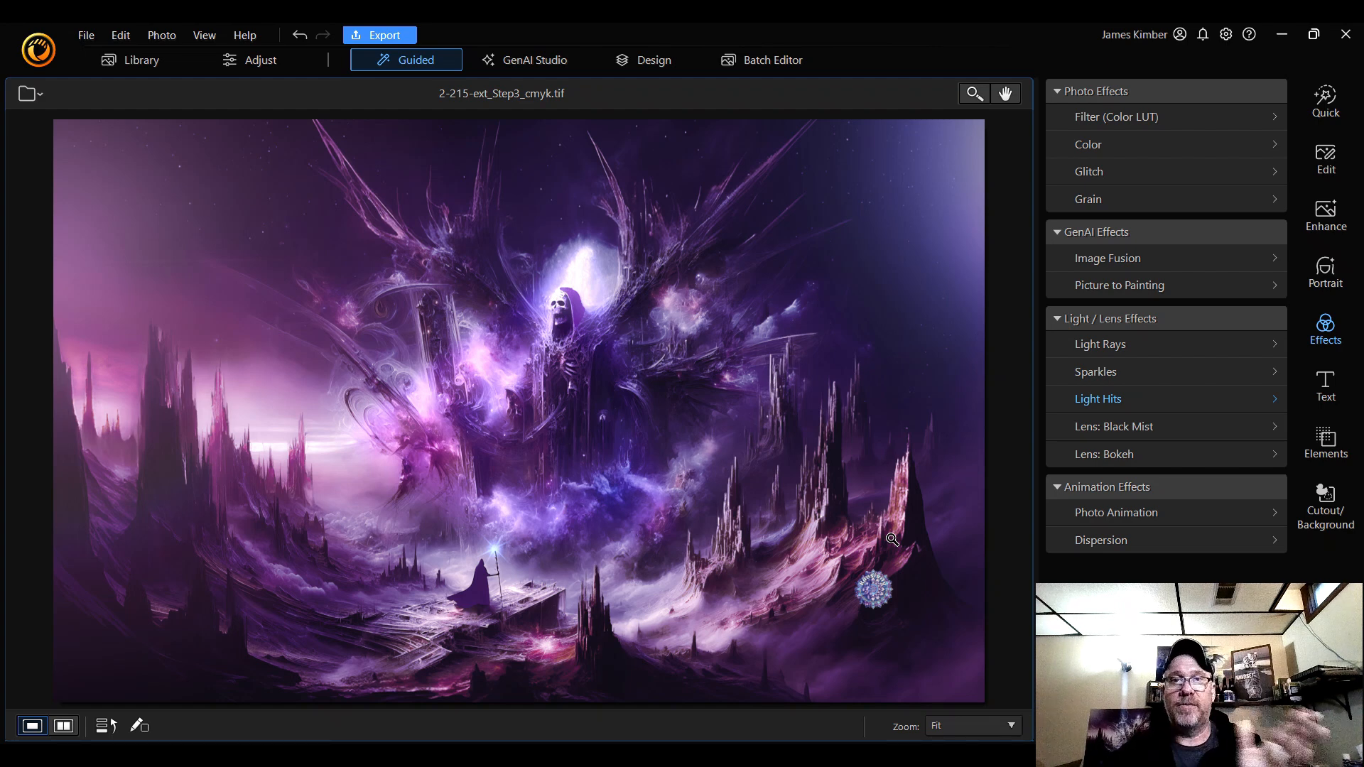
# - Switch to GIMP and open 2-215-ext_Final.png from the Art\In the works folder, converting it to the built-in sRGB profile
pyautogui.moveTo(772, 766)
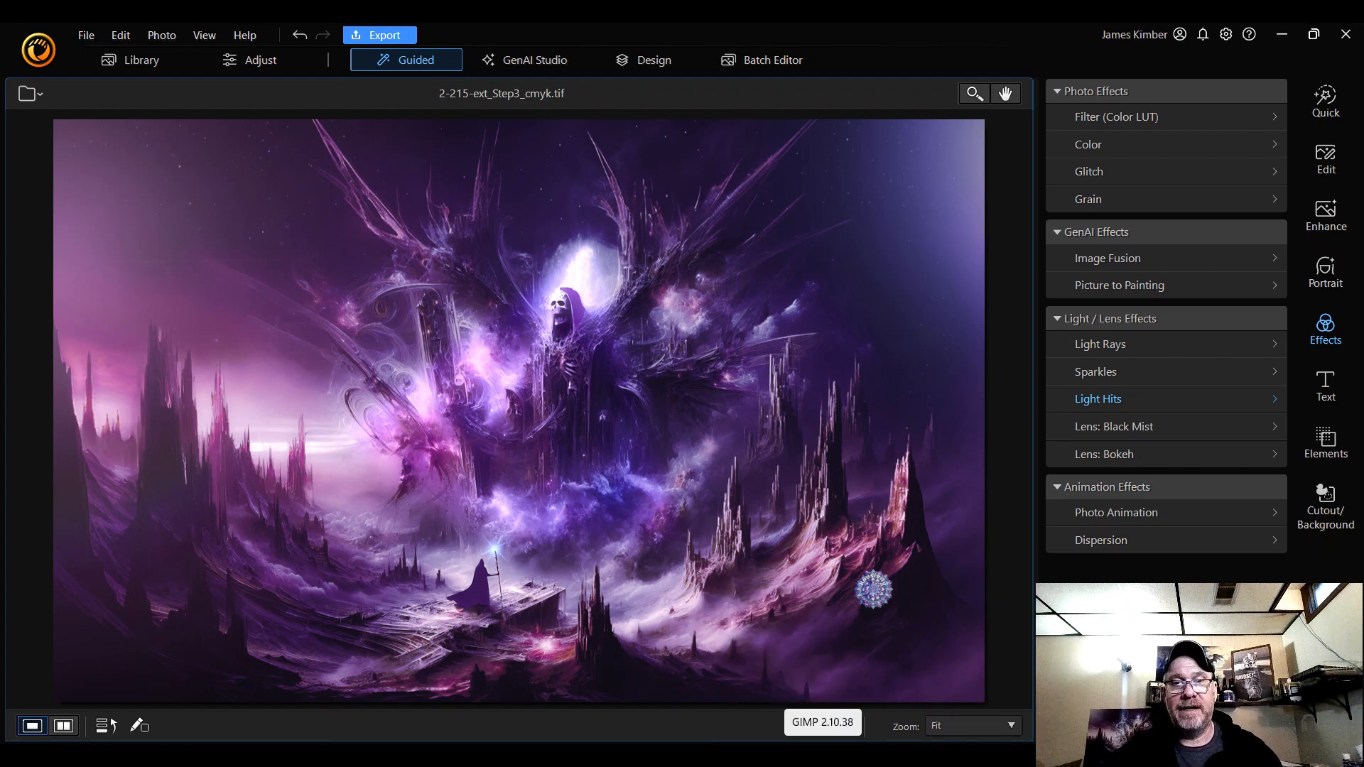
pyautogui.click(1283, 36)
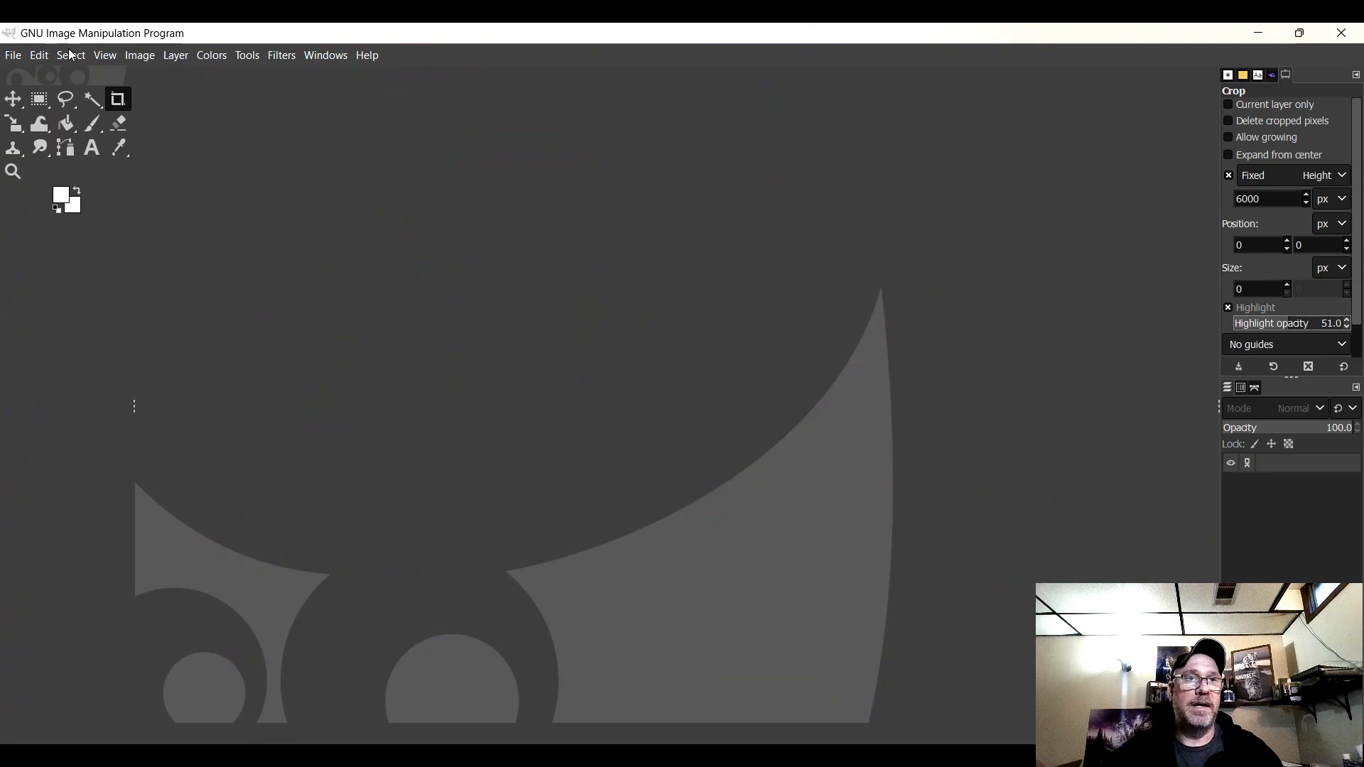
pyautogui.click(11, 57)
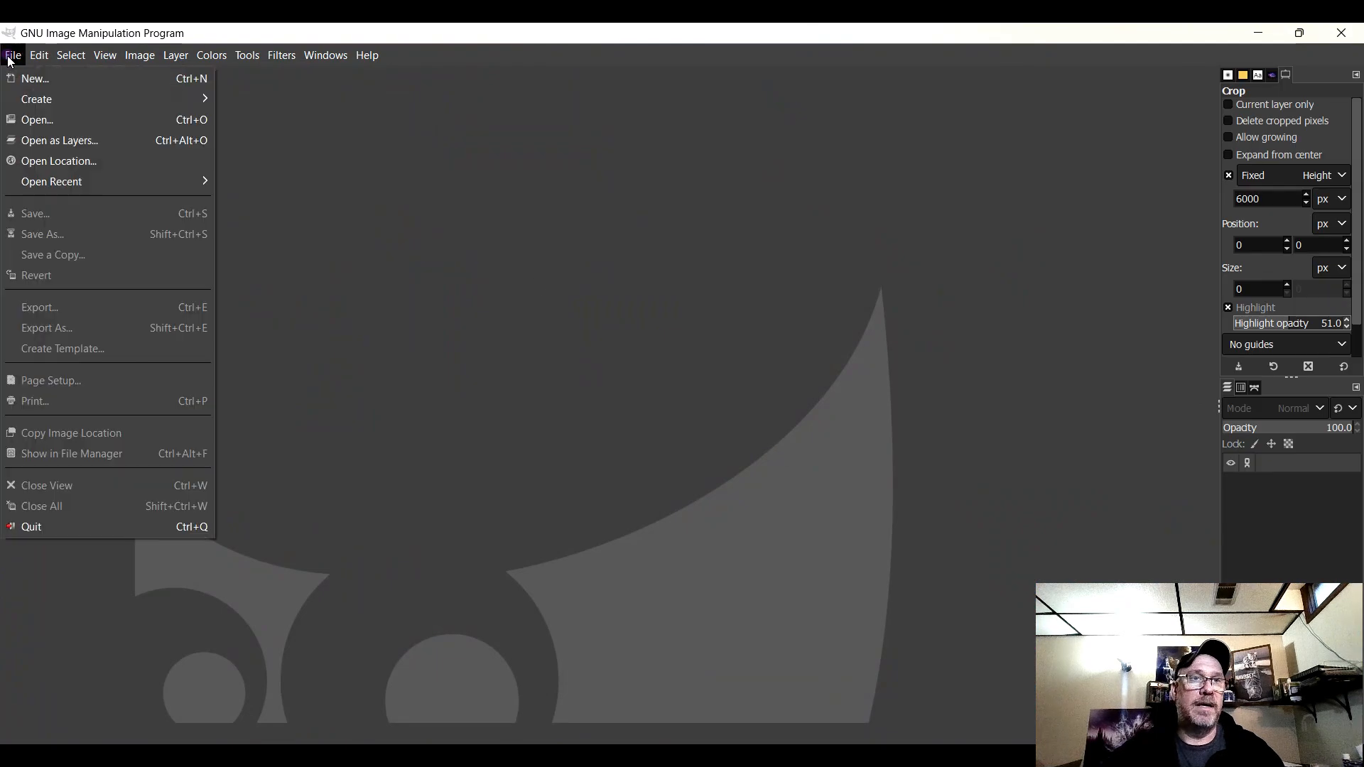
pyautogui.click(37, 119)
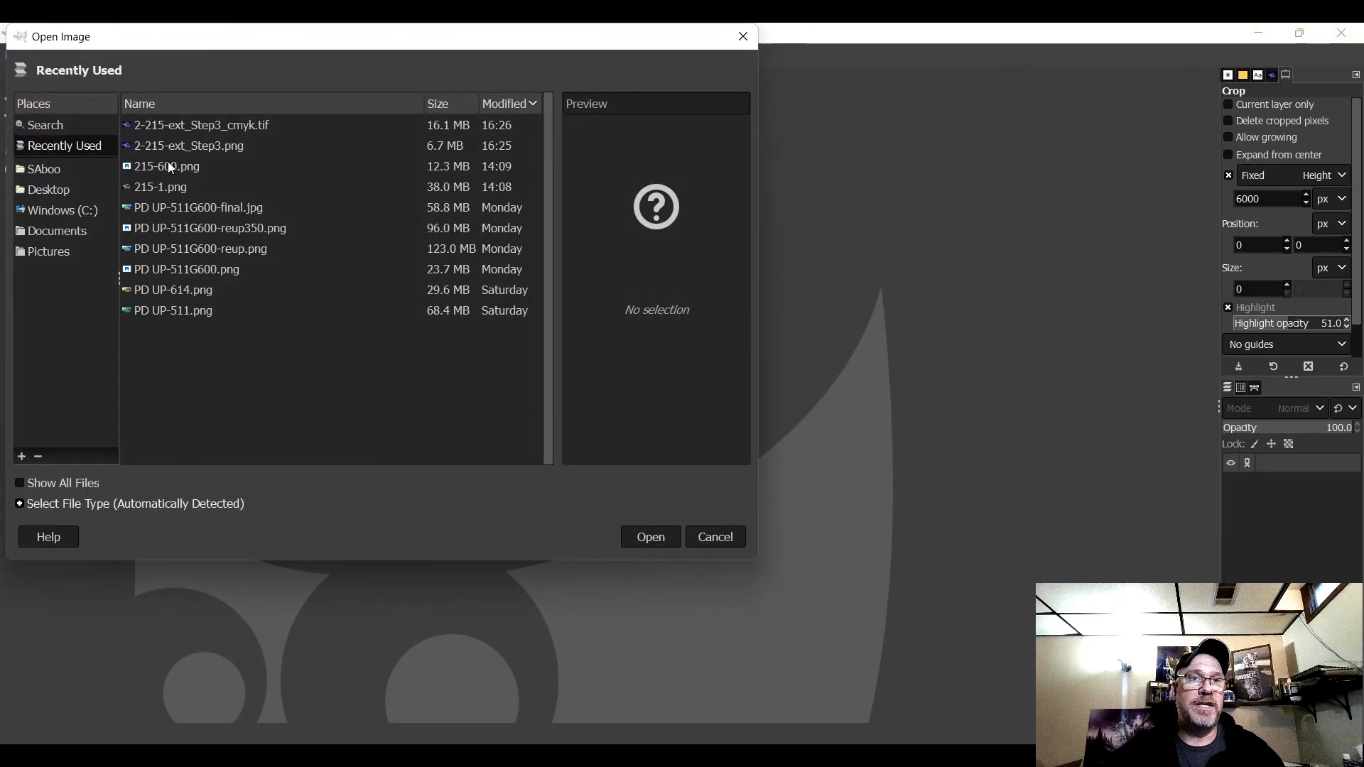
pyautogui.click(57, 187)
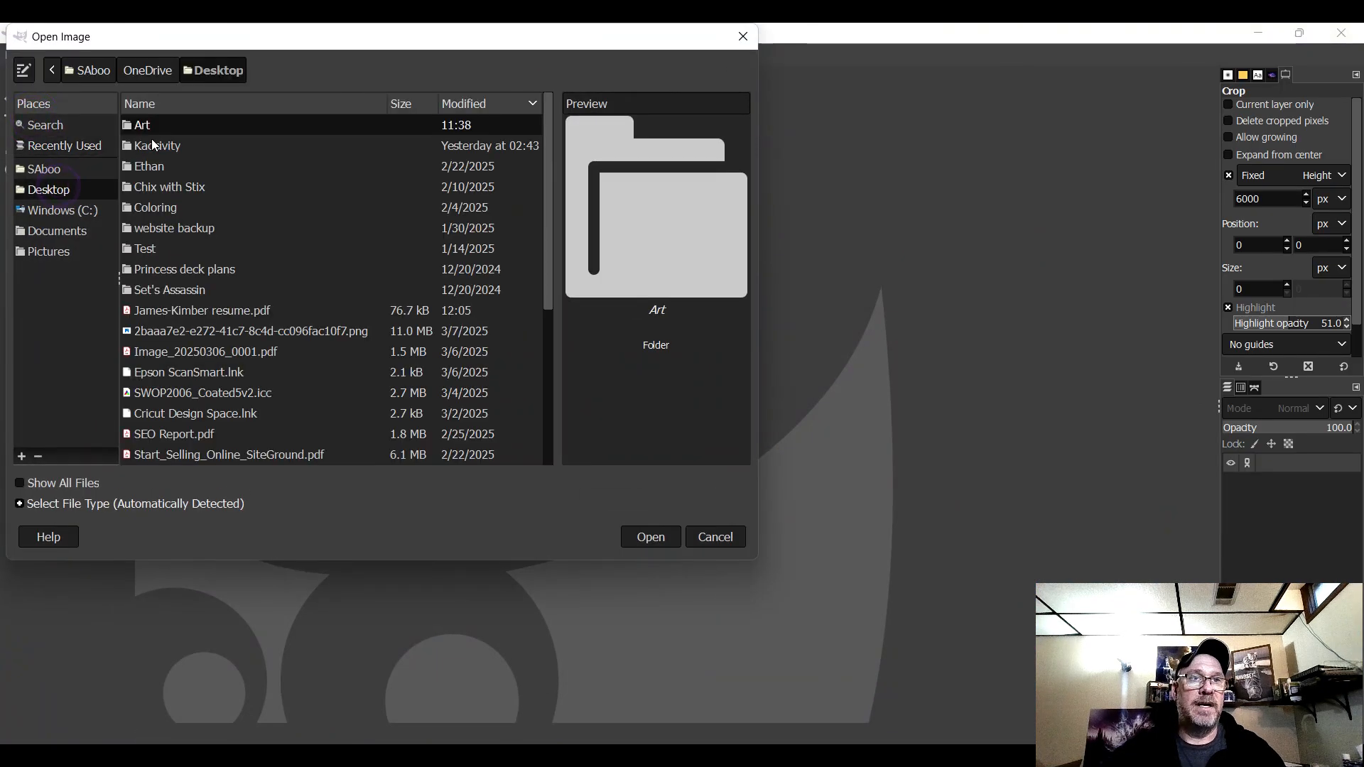
pyautogui.doubleClick(169, 125)
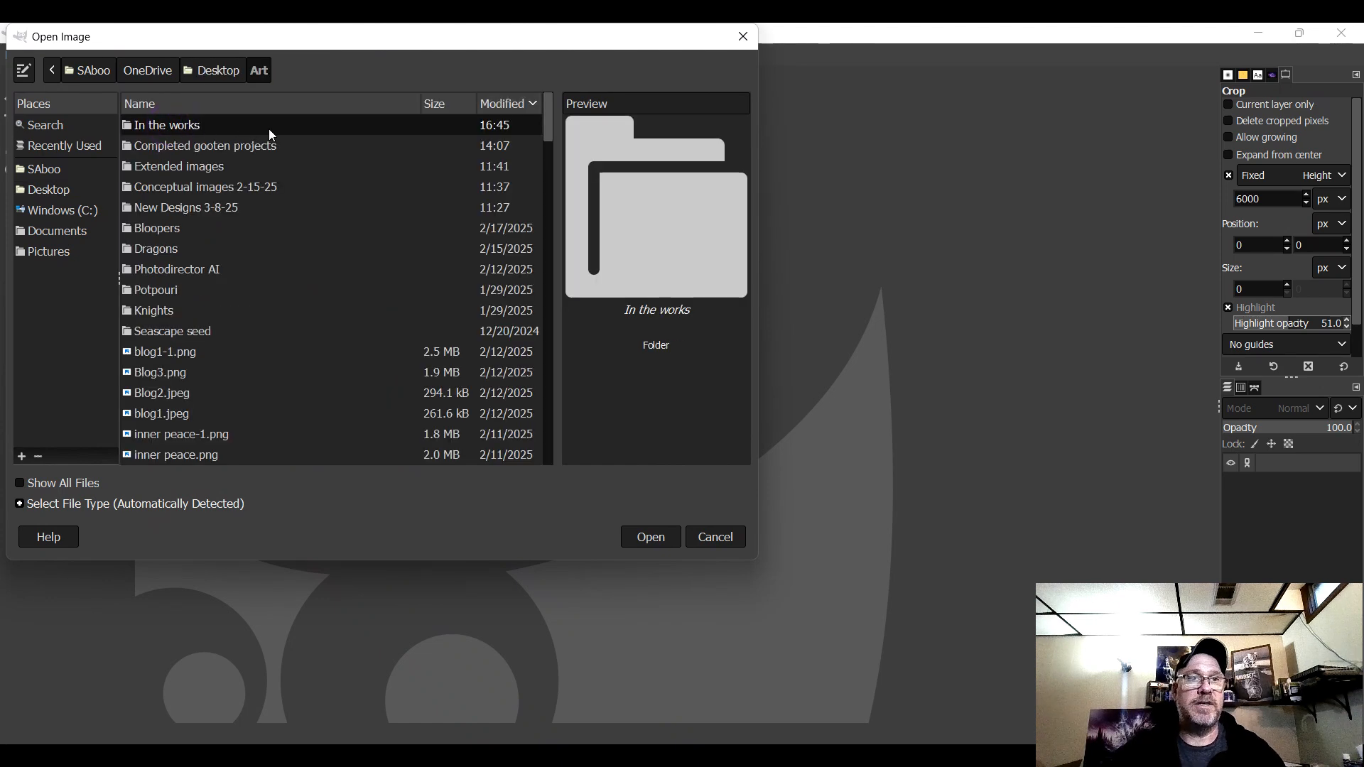
pyautogui.doubleClick(232, 127)
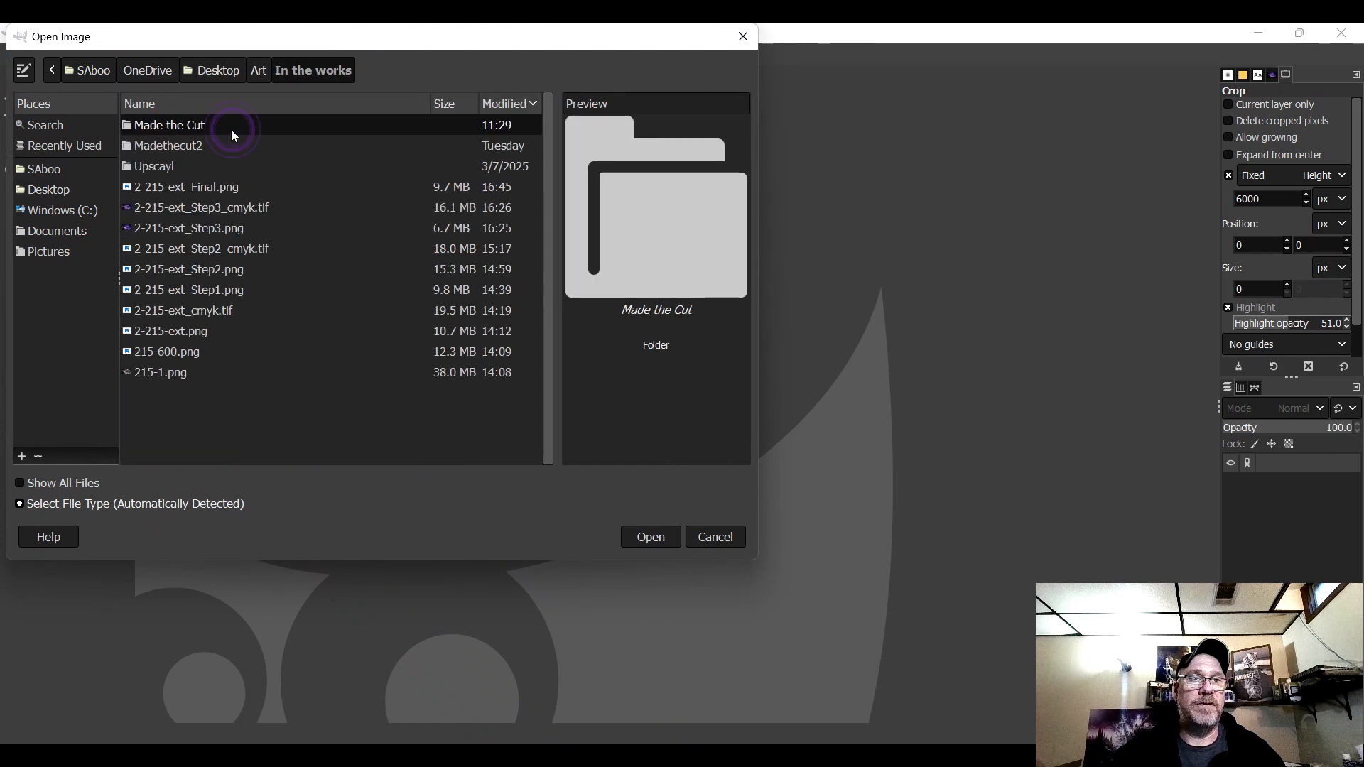
pyautogui.doubleClick(216, 189)
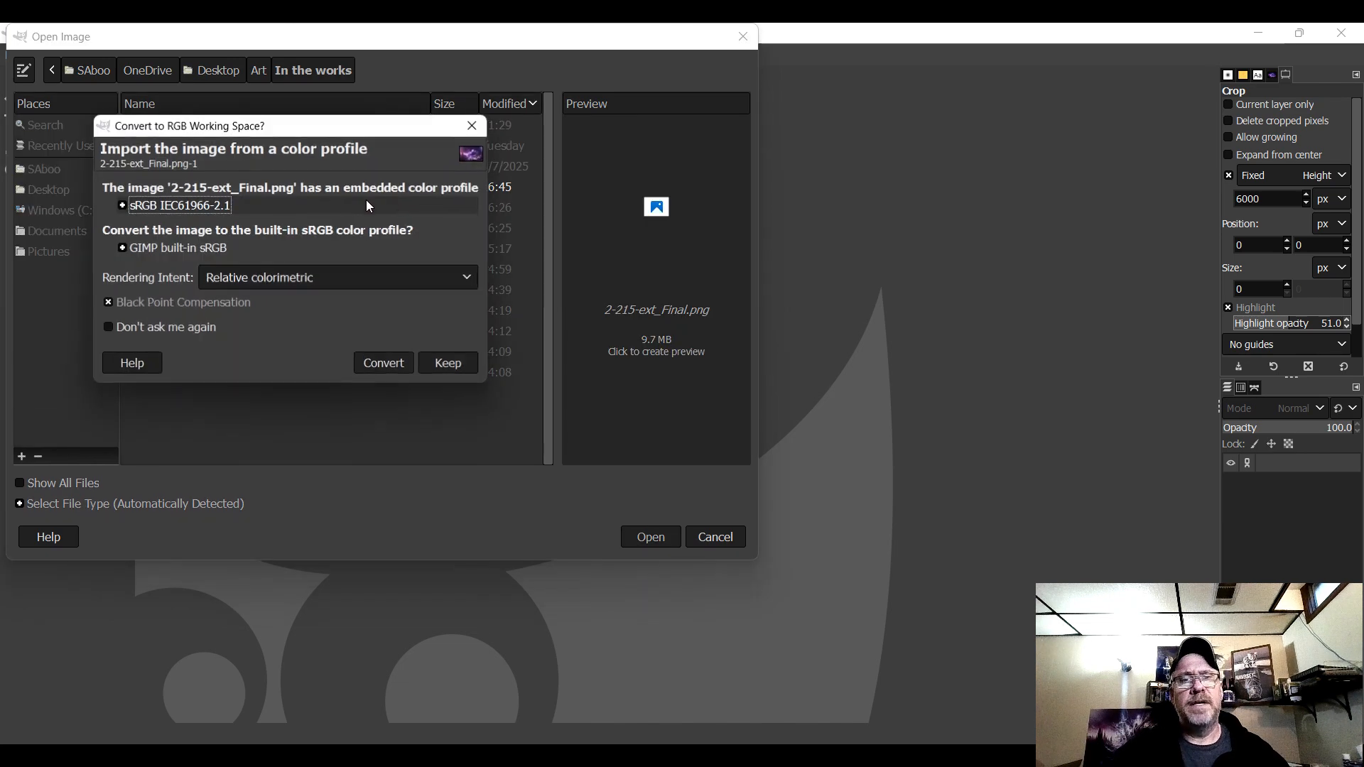
pyautogui.click(384, 363)
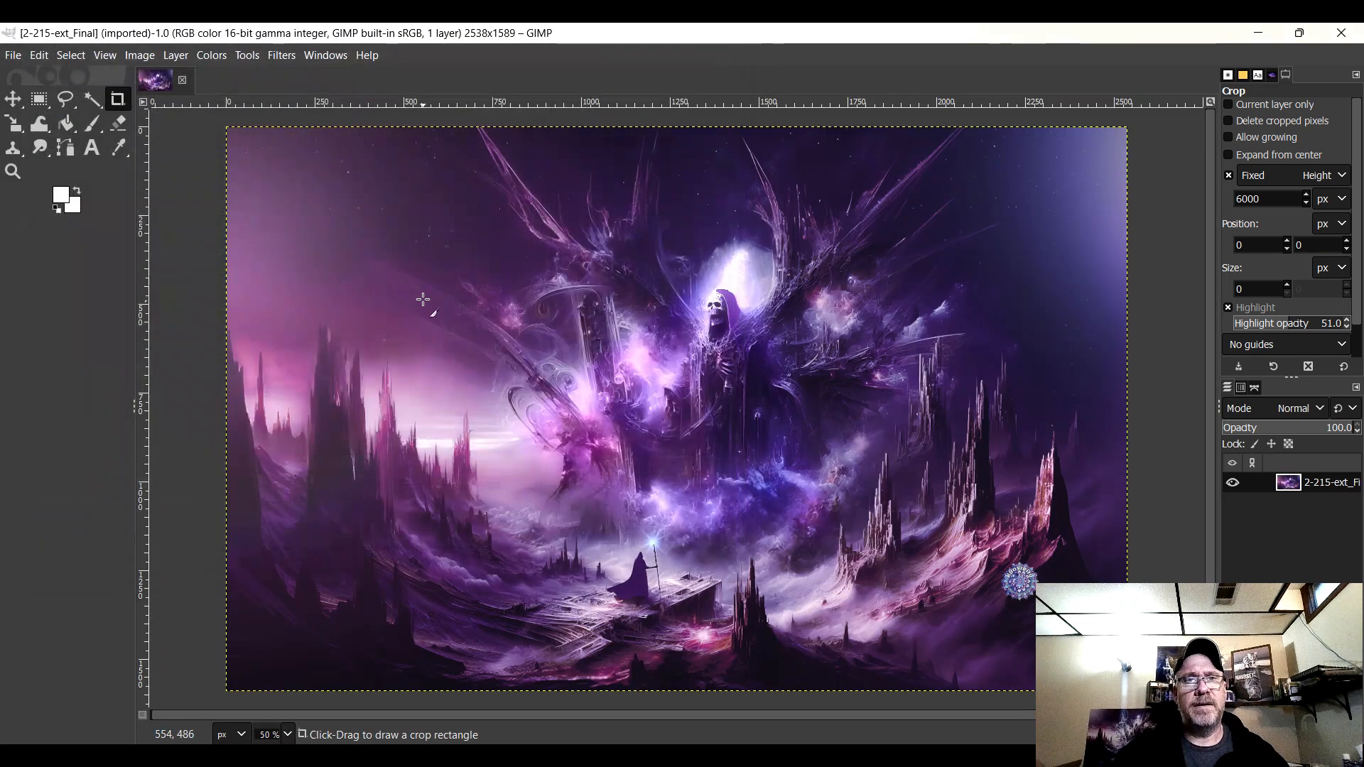
# - Open the earlier version 215-ext_Final.png from the Art\Completed gooten projects folder on the Desktop
pyautogui.click(12, 56)
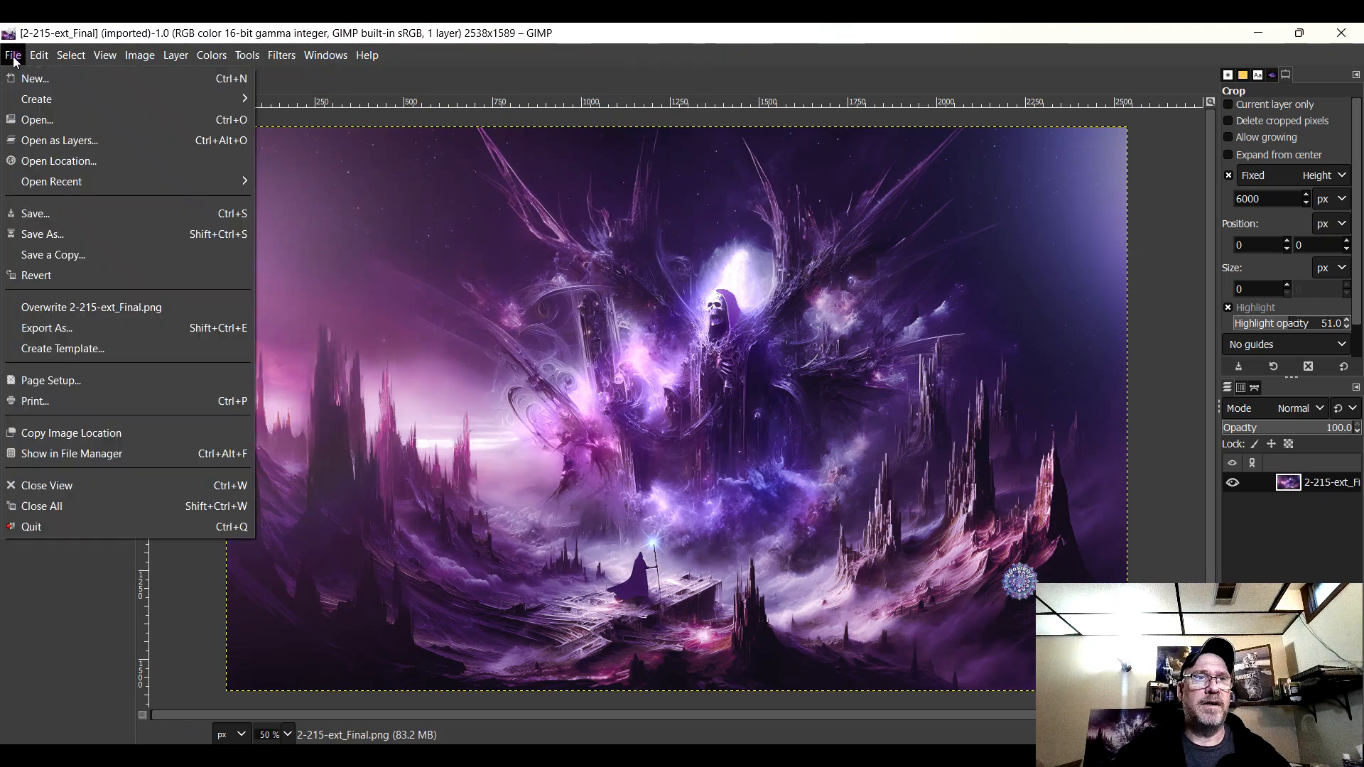
pyautogui.click(51, 122)
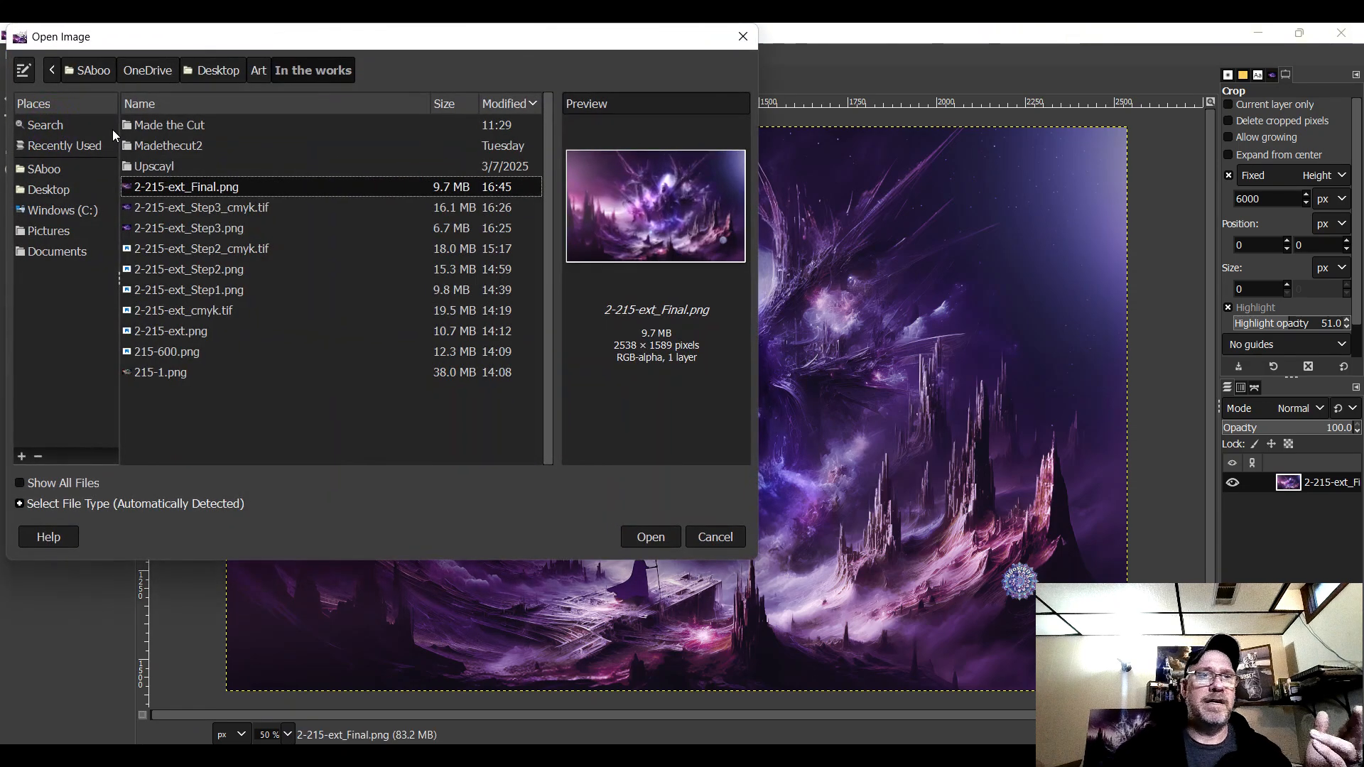
pyautogui.click(42, 171)
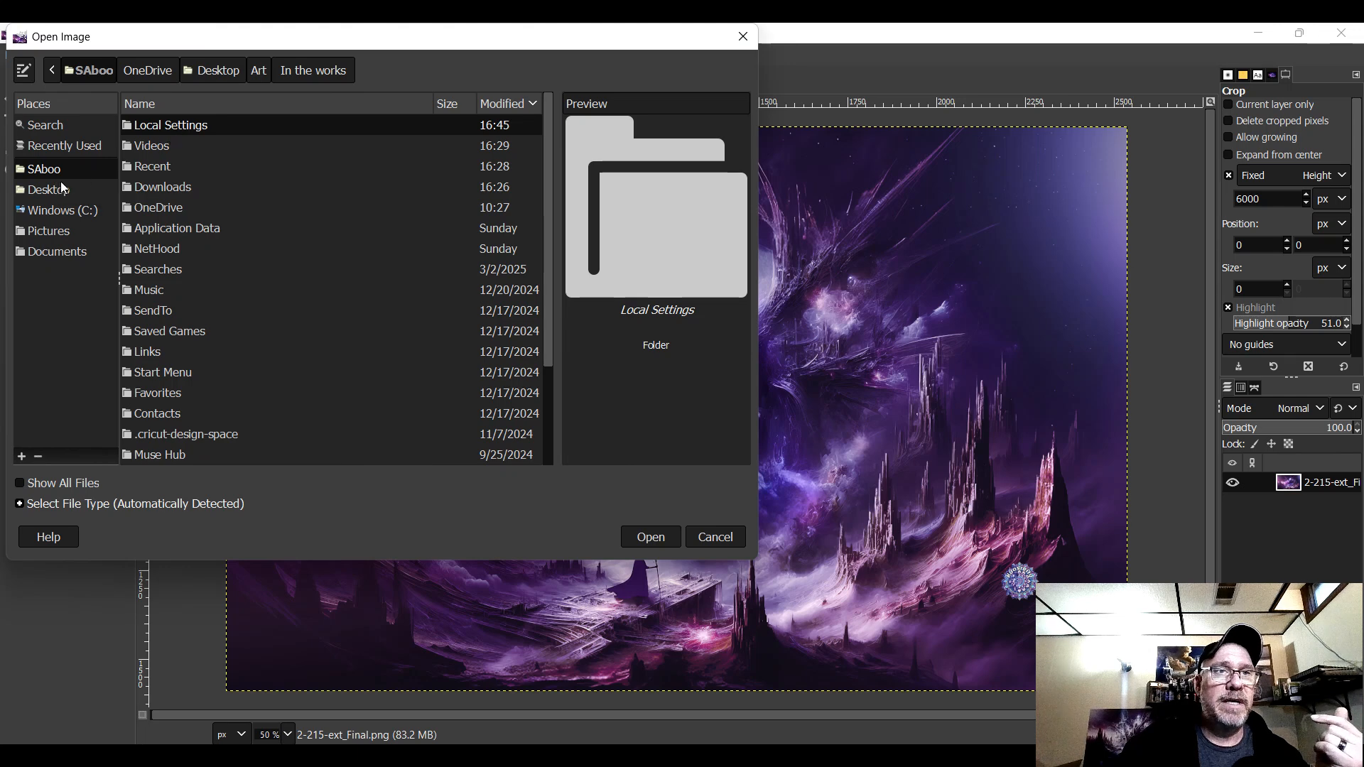
pyautogui.click(61, 187)
pyautogui.doubleClick(137, 126)
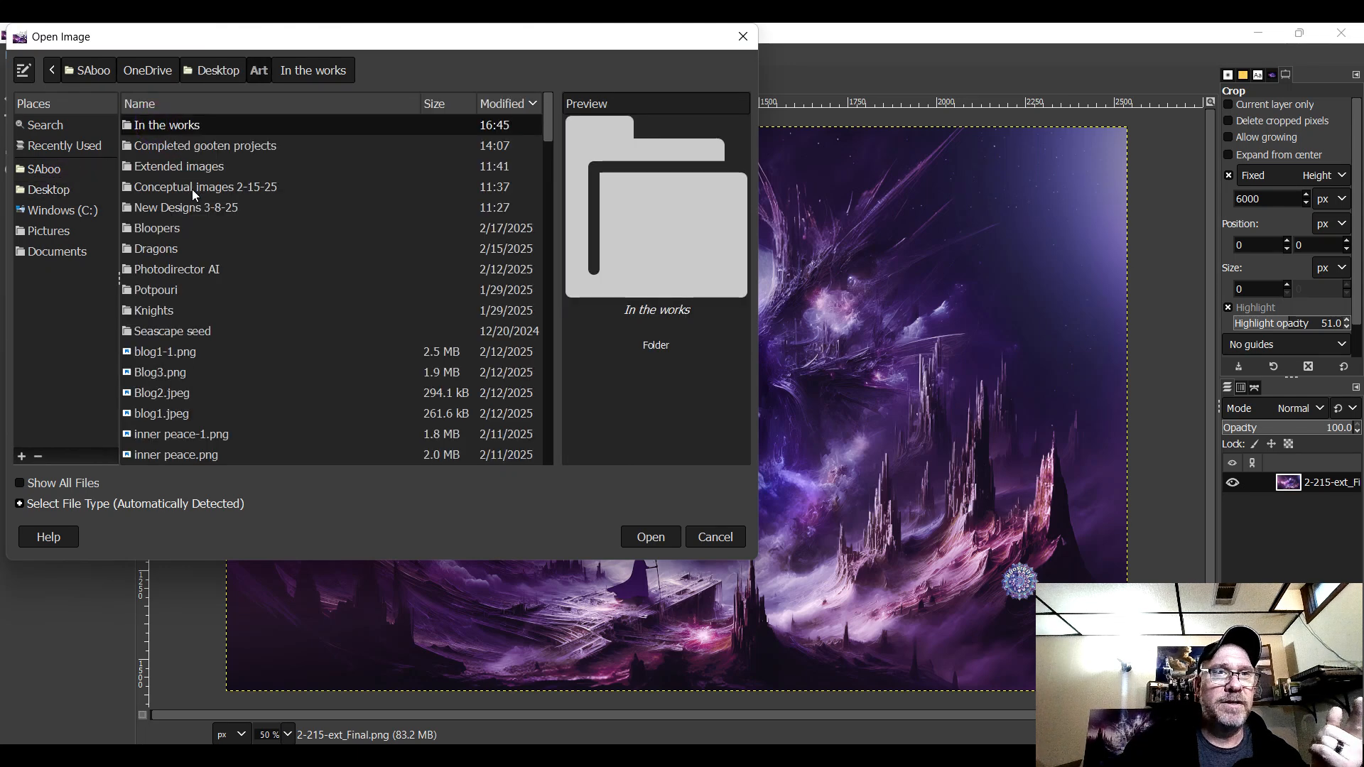
pyautogui.doubleClick(198, 147)
pyautogui.scroll(-6, 206, 224)
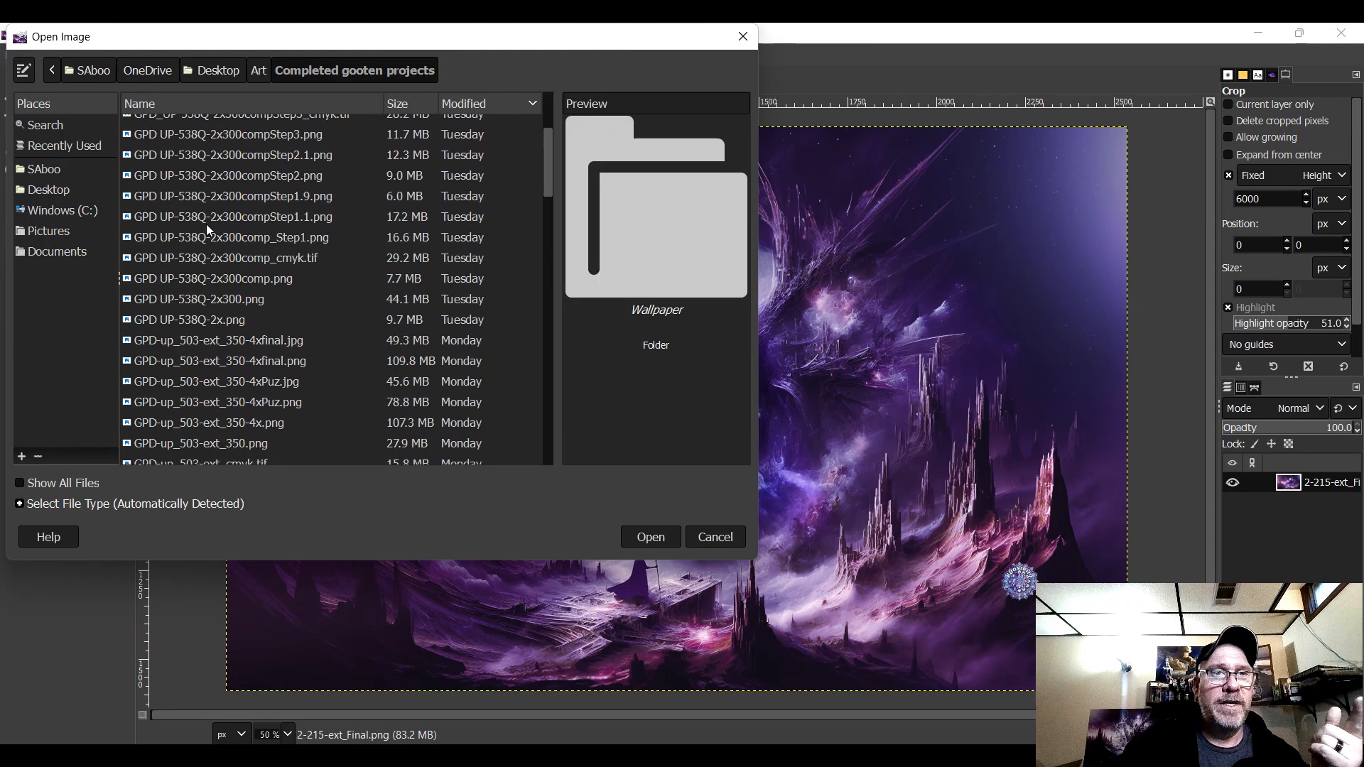
pyautogui.scroll(-7, 206, 224)
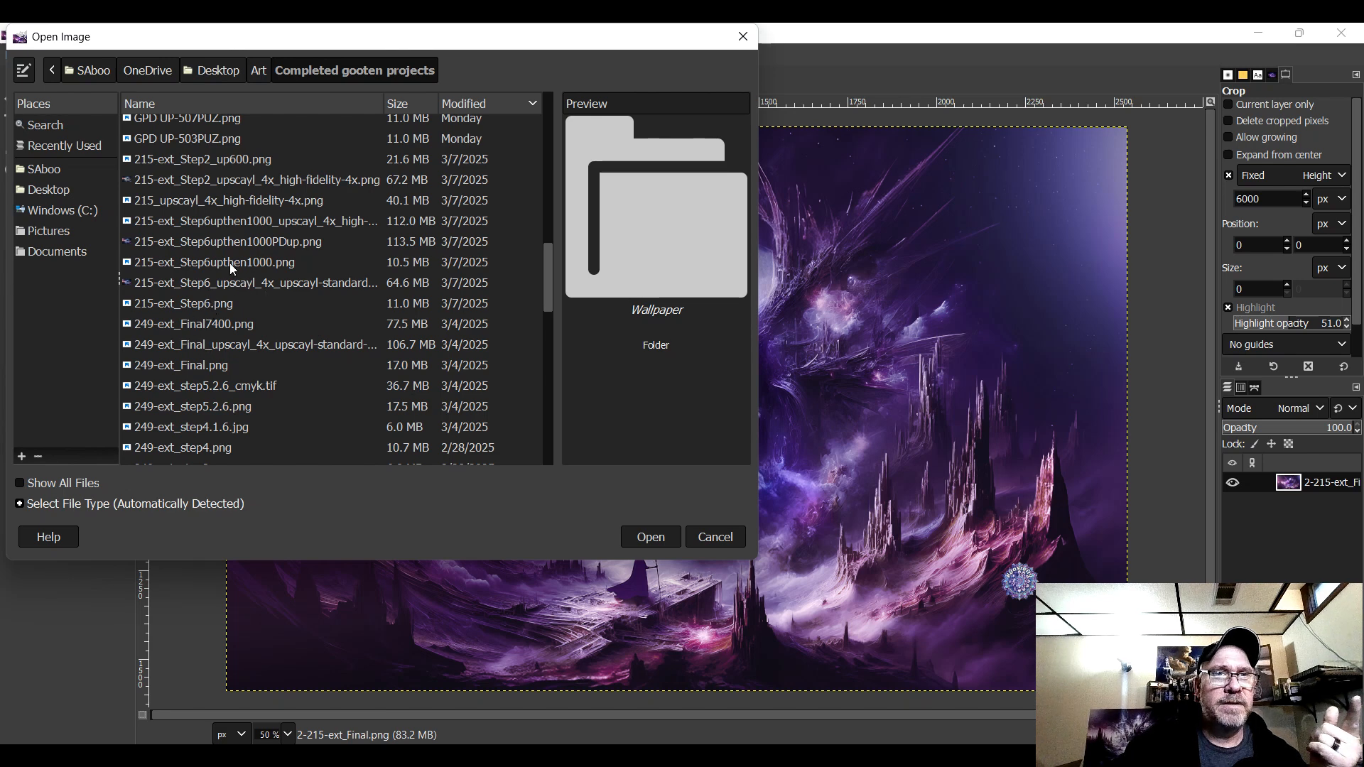
pyautogui.scroll(1, 229, 263)
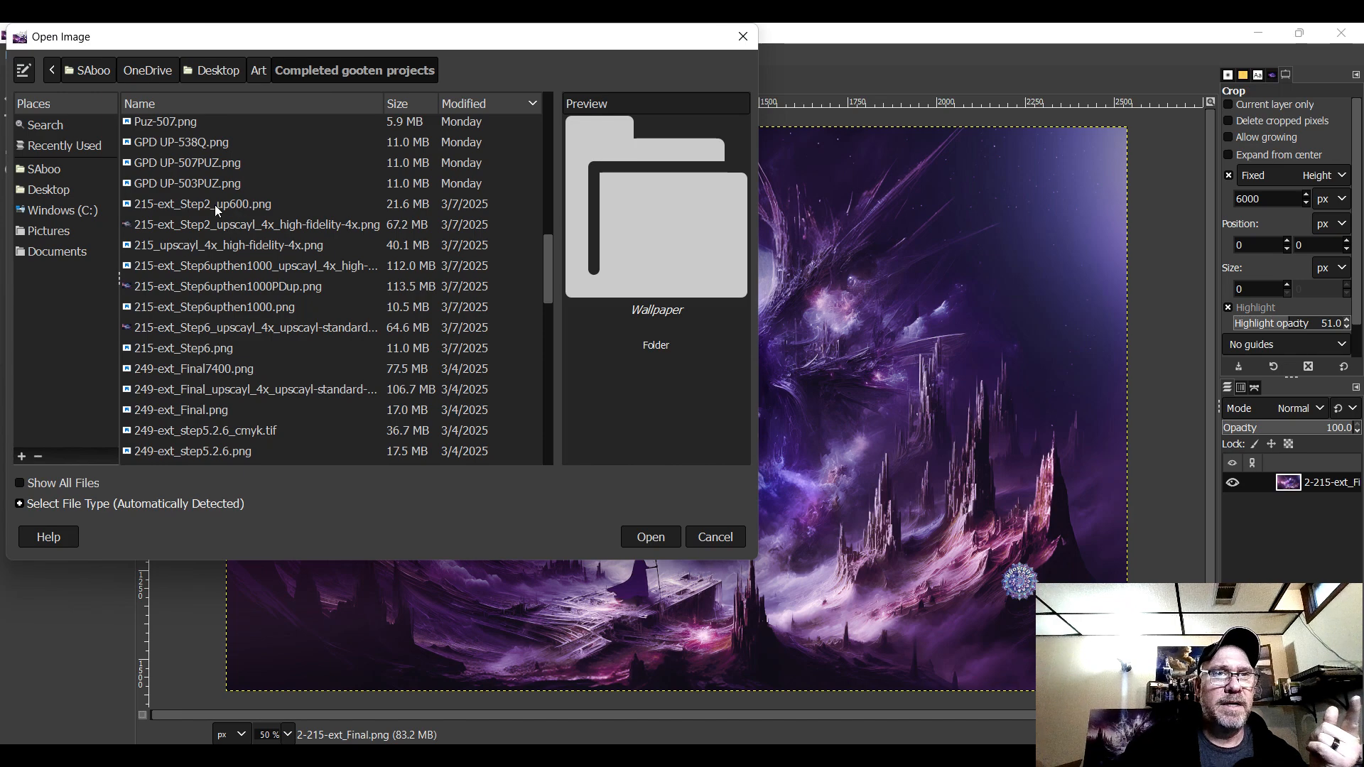
pyautogui.scroll(-6, 190, 216)
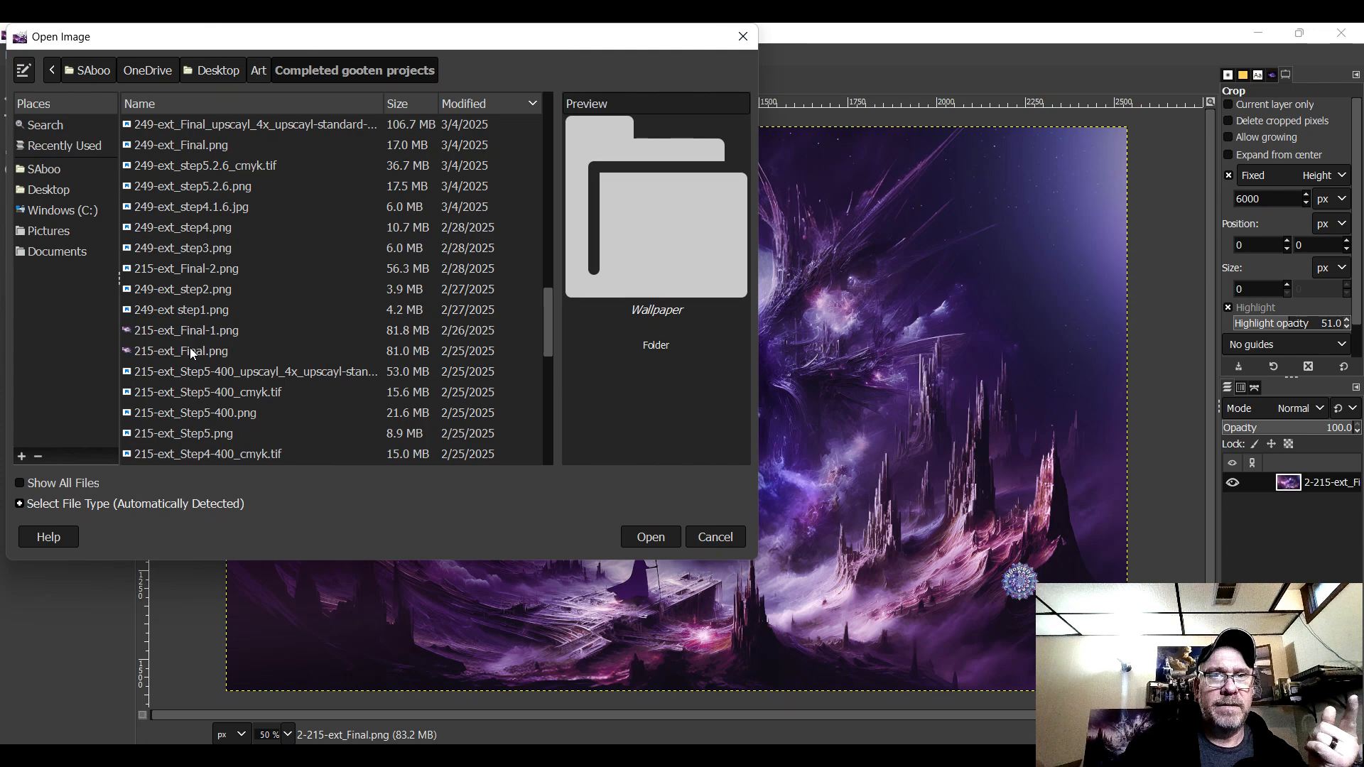
pyautogui.doubleClick(190, 347)
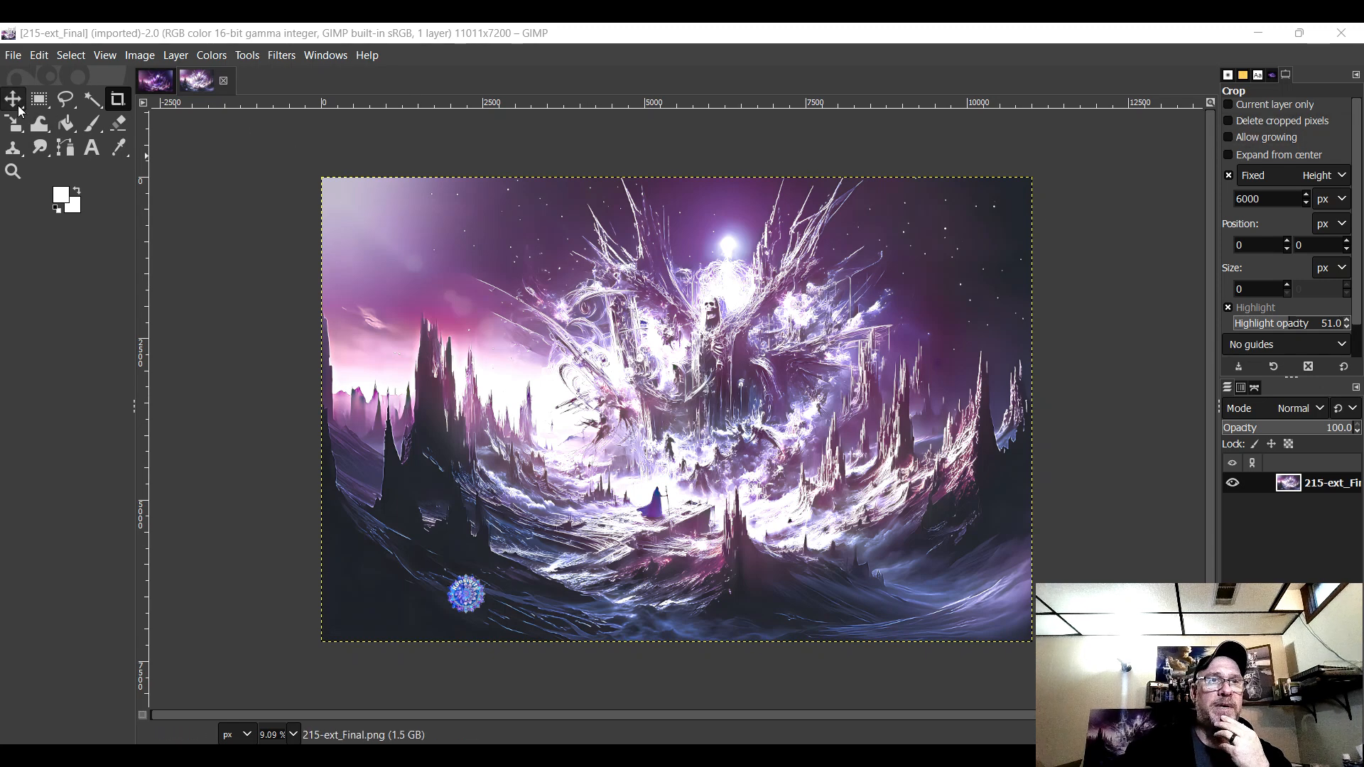
# - Examine the skeletal figure in the earlier version at 25 % zoom, and return to 12.5 %
pyautogui.click(13, 172)
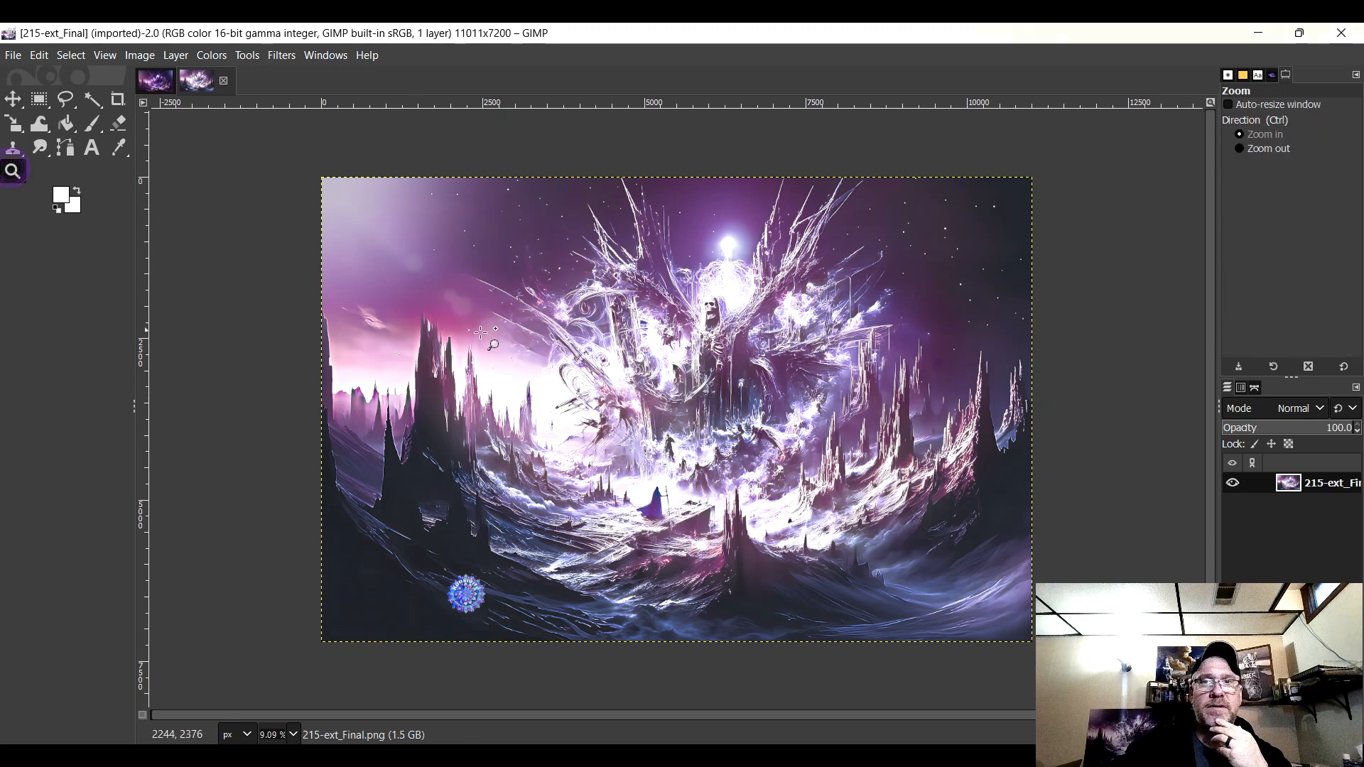
pyautogui.click(709, 318)
pyautogui.click(722, 333)
pyautogui.click(729, 346)
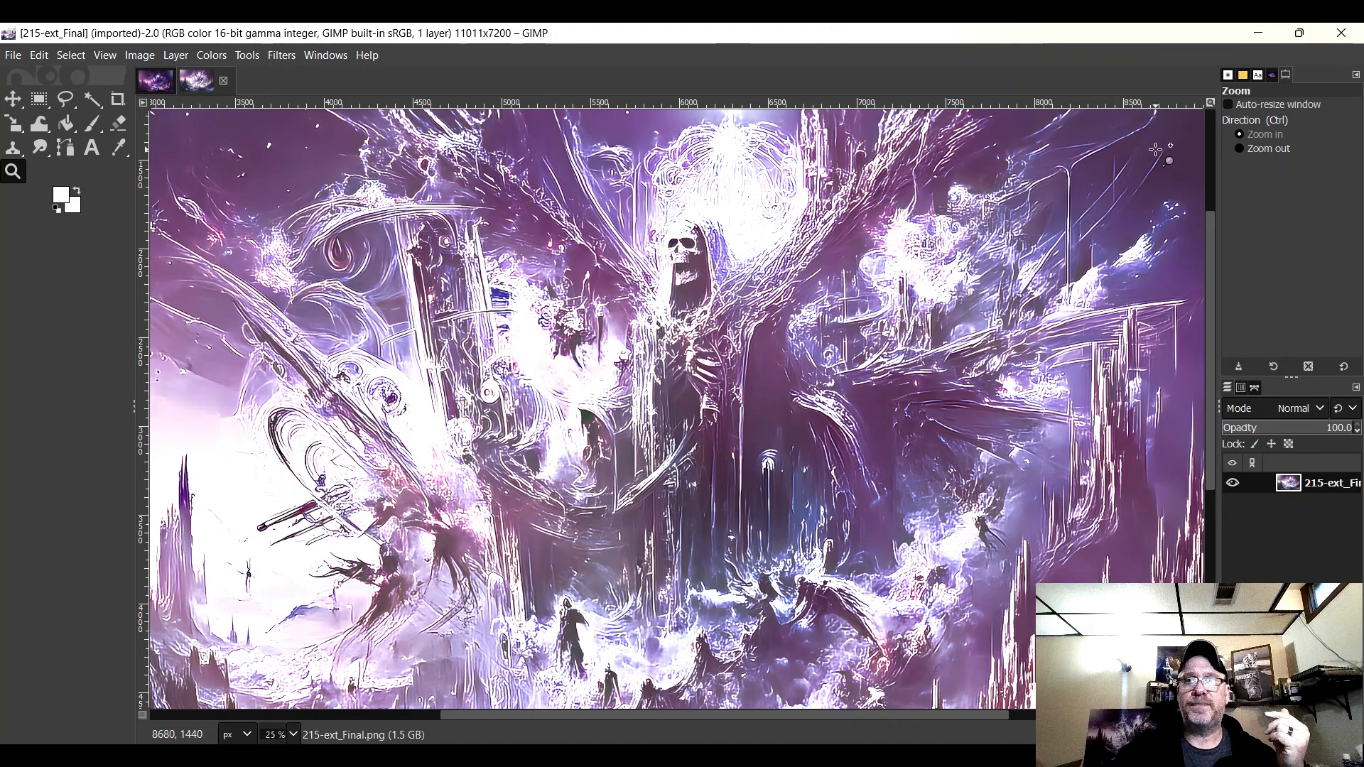
pyautogui.click(1239, 149)
pyautogui.click(897, 275)
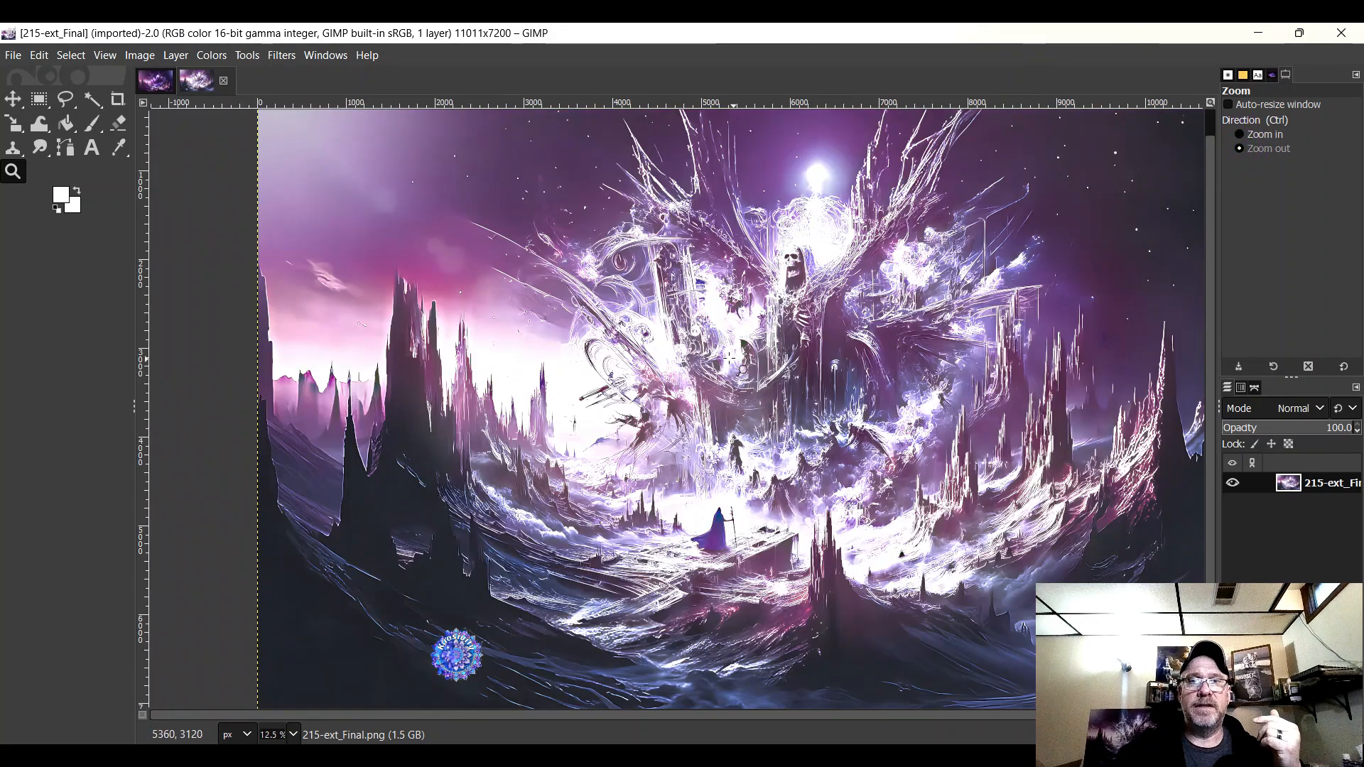
pyautogui.click(13, 100)
pyautogui.moveTo(982, 340); pyautogui.dragTo(843, 369)
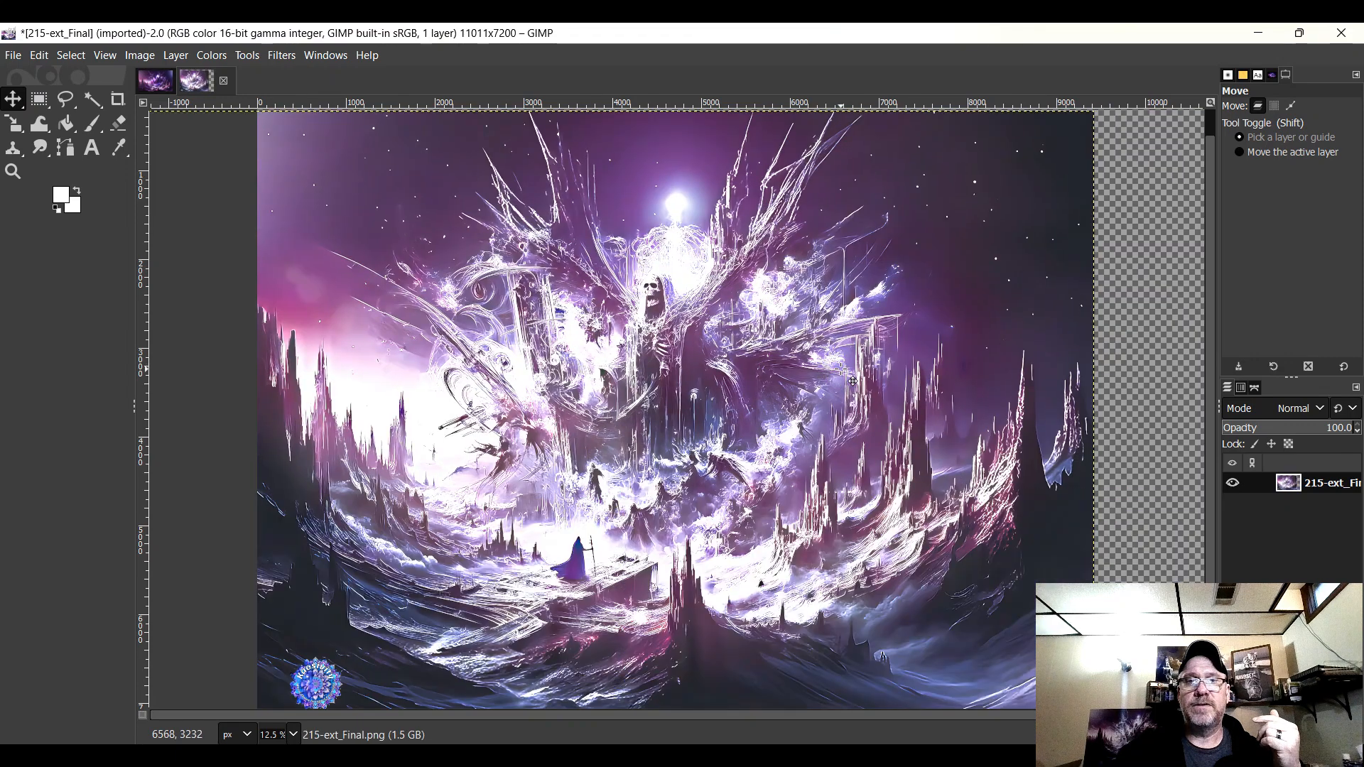
pyautogui.hotkey('ctrl', 'z')
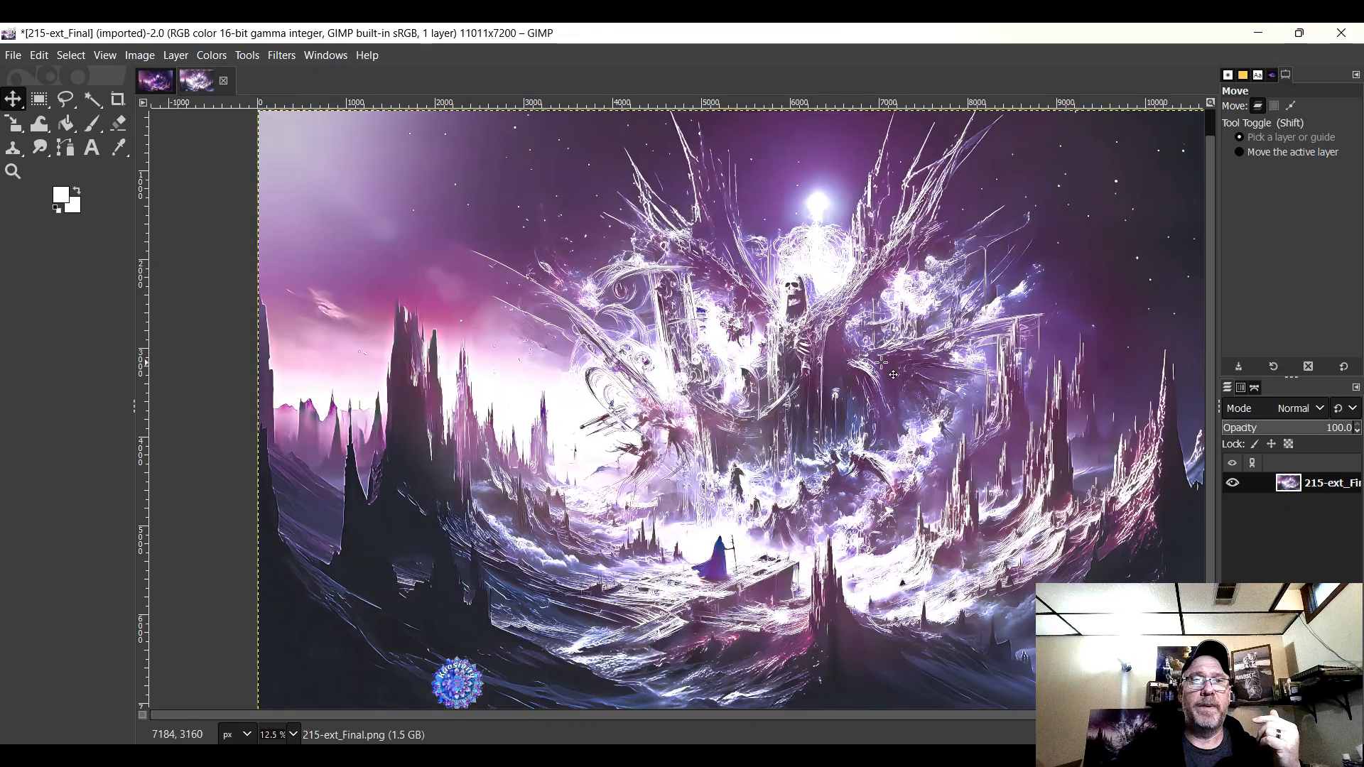
# - Compare the new 2-215-ext_Final image with the earlier 215-ext_Final version, ending on the new one
pyautogui.click(156, 83)
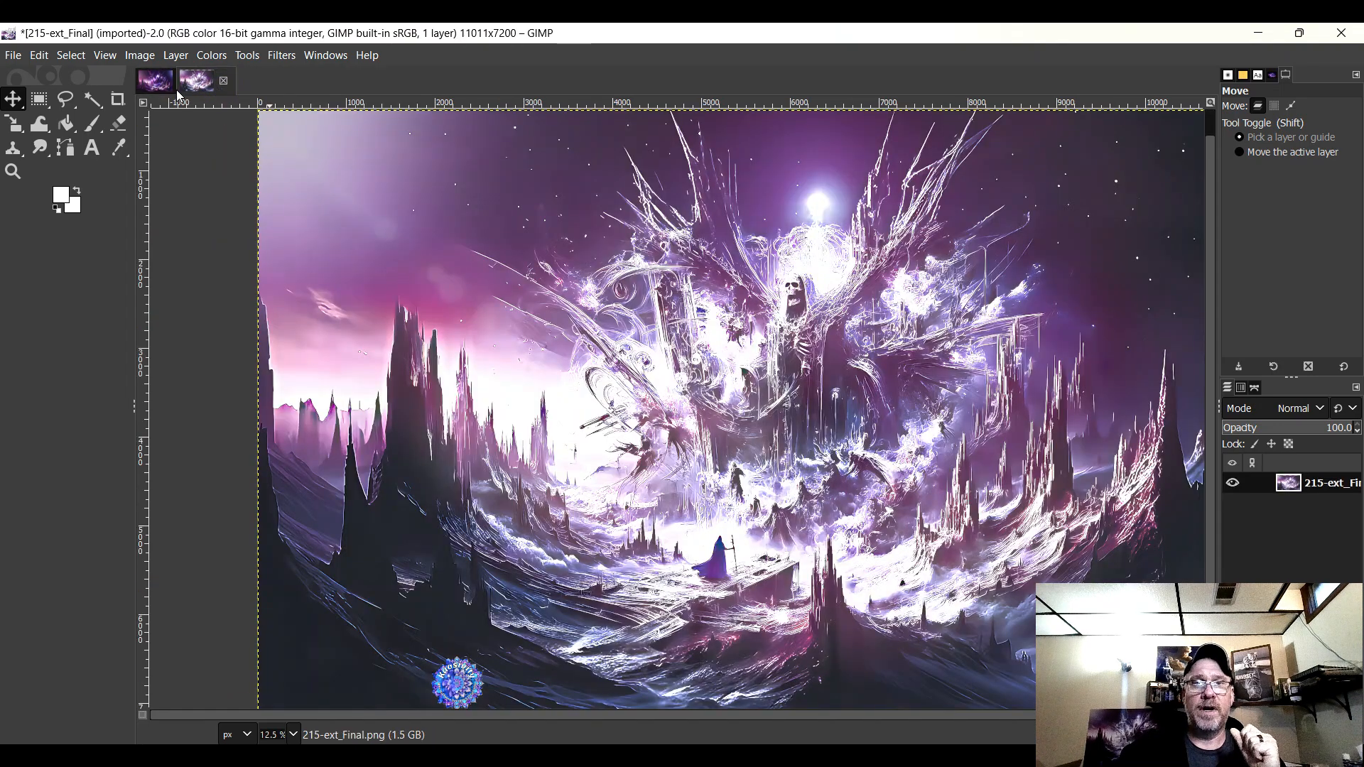
pyautogui.click(151, 85)
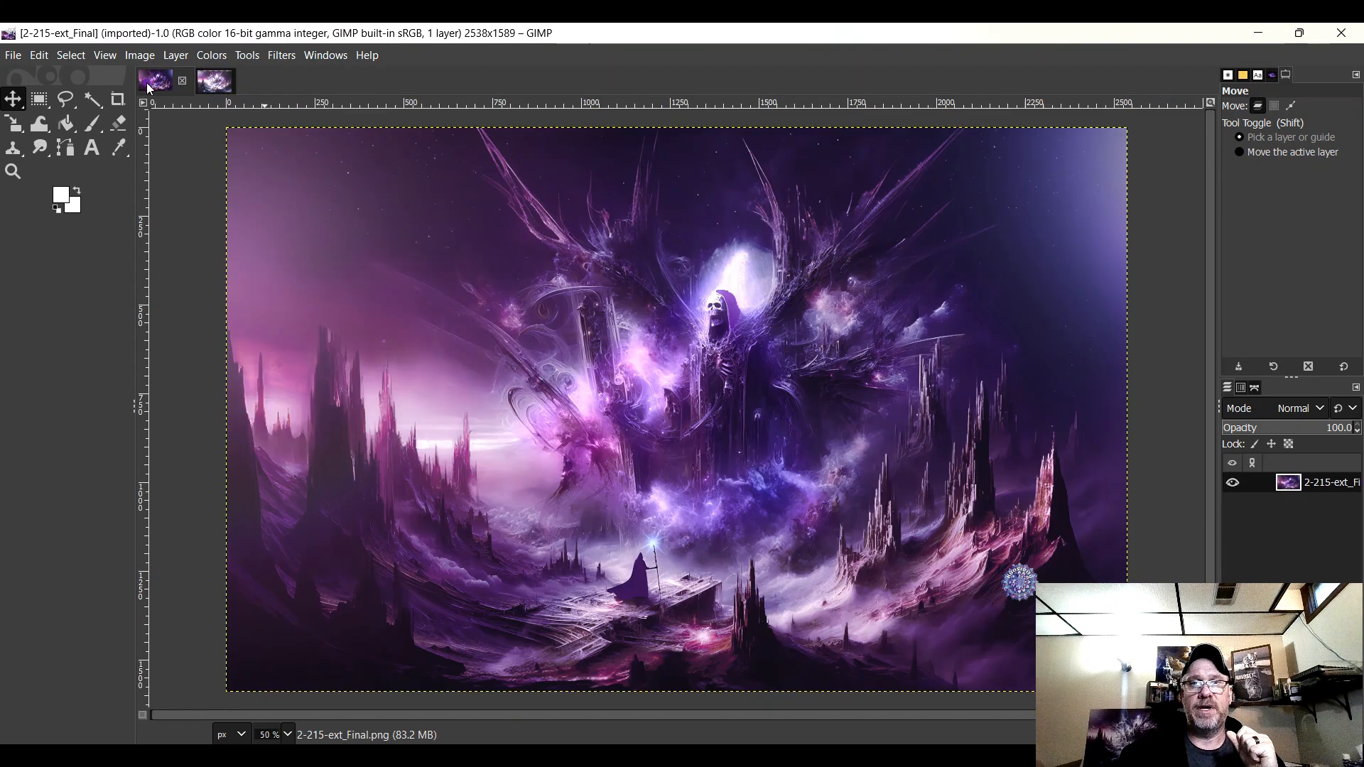
pyautogui.click(206, 81)
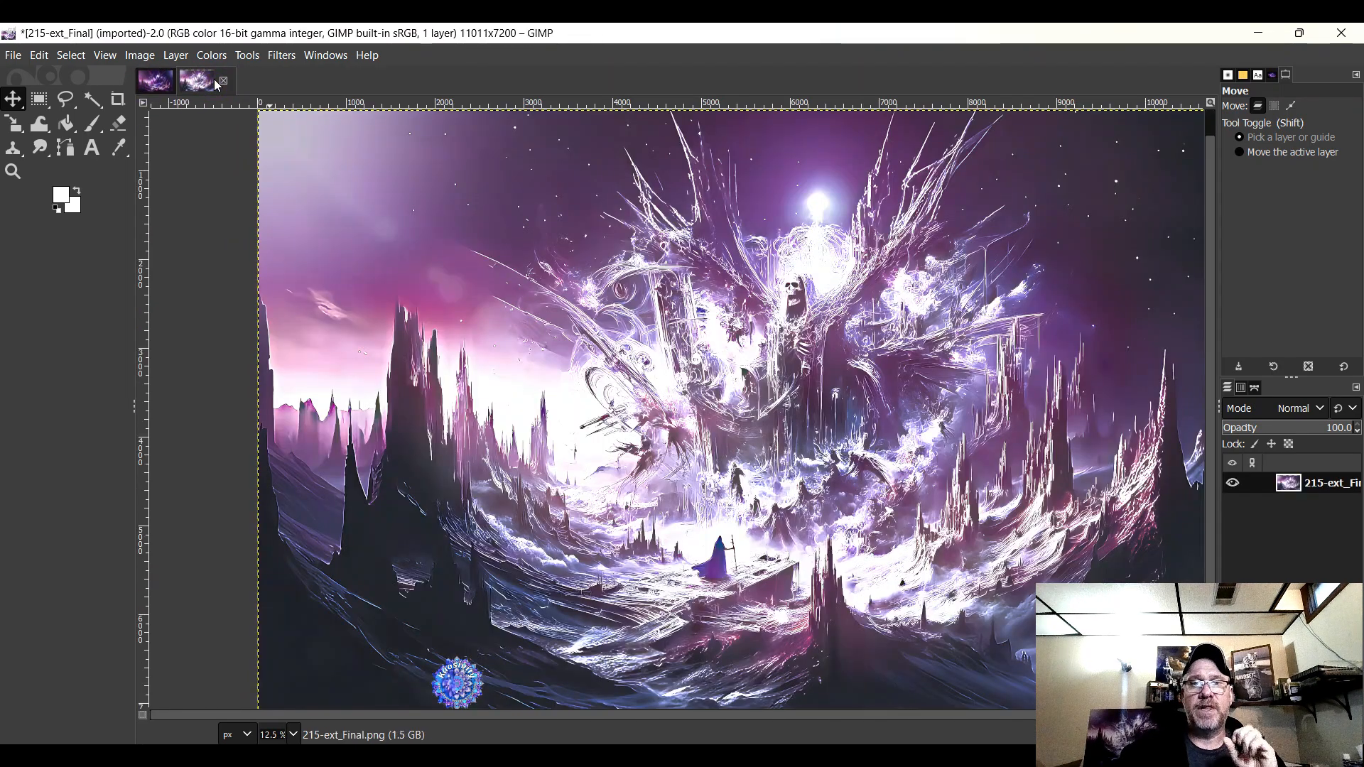
pyautogui.click(167, 87)
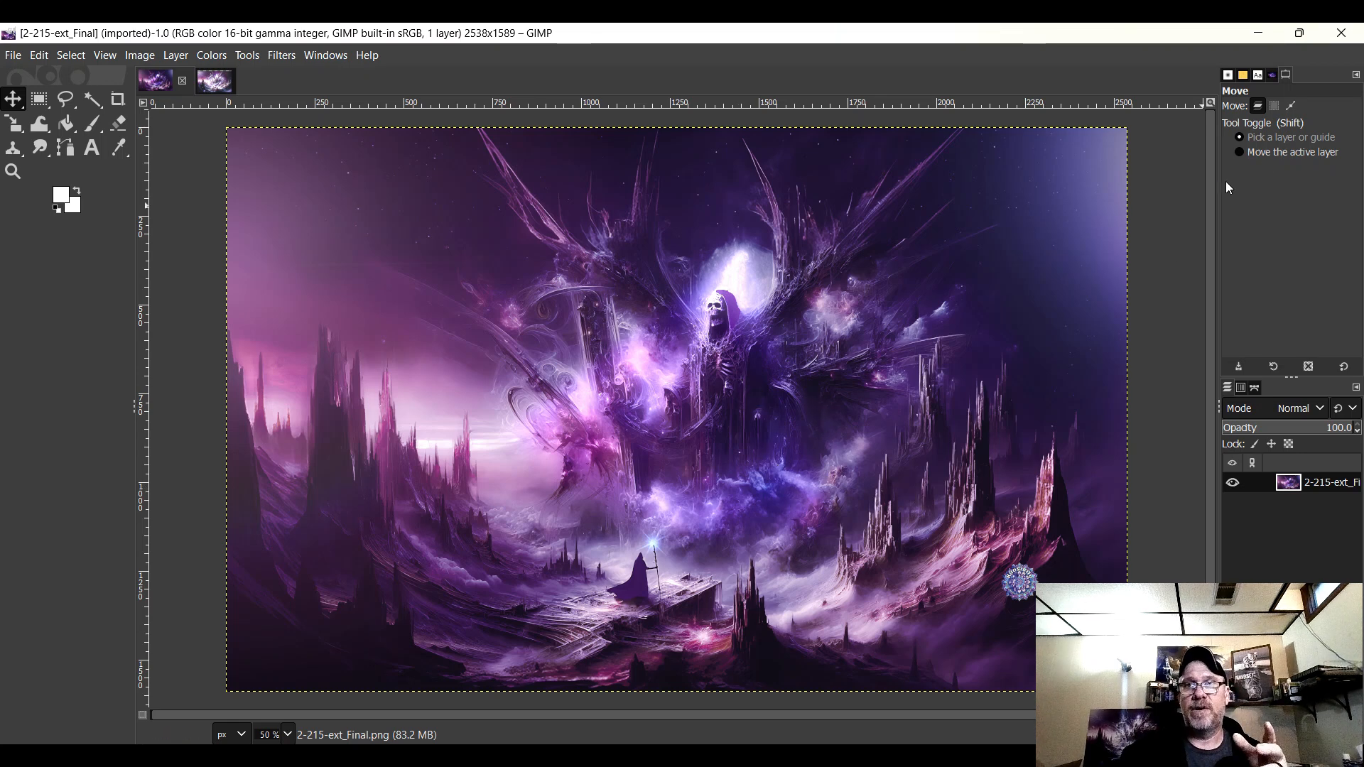
# - Examine the hooded skeletal figure in the new 2-215-ext_Final image at 100 % zoom, and return to 50 %
pyautogui.click(12, 172)
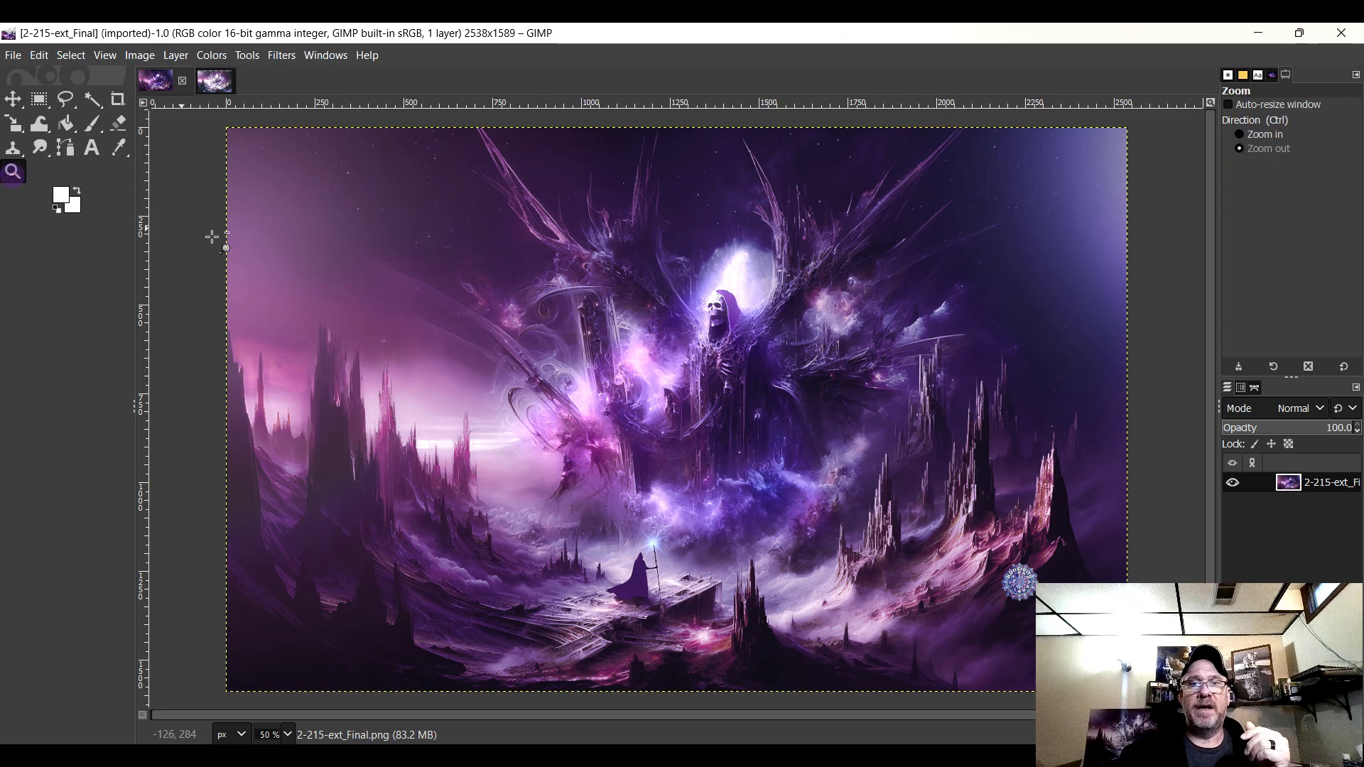
pyautogui.click(737, 370)
pyautogui.click(1244, 134)
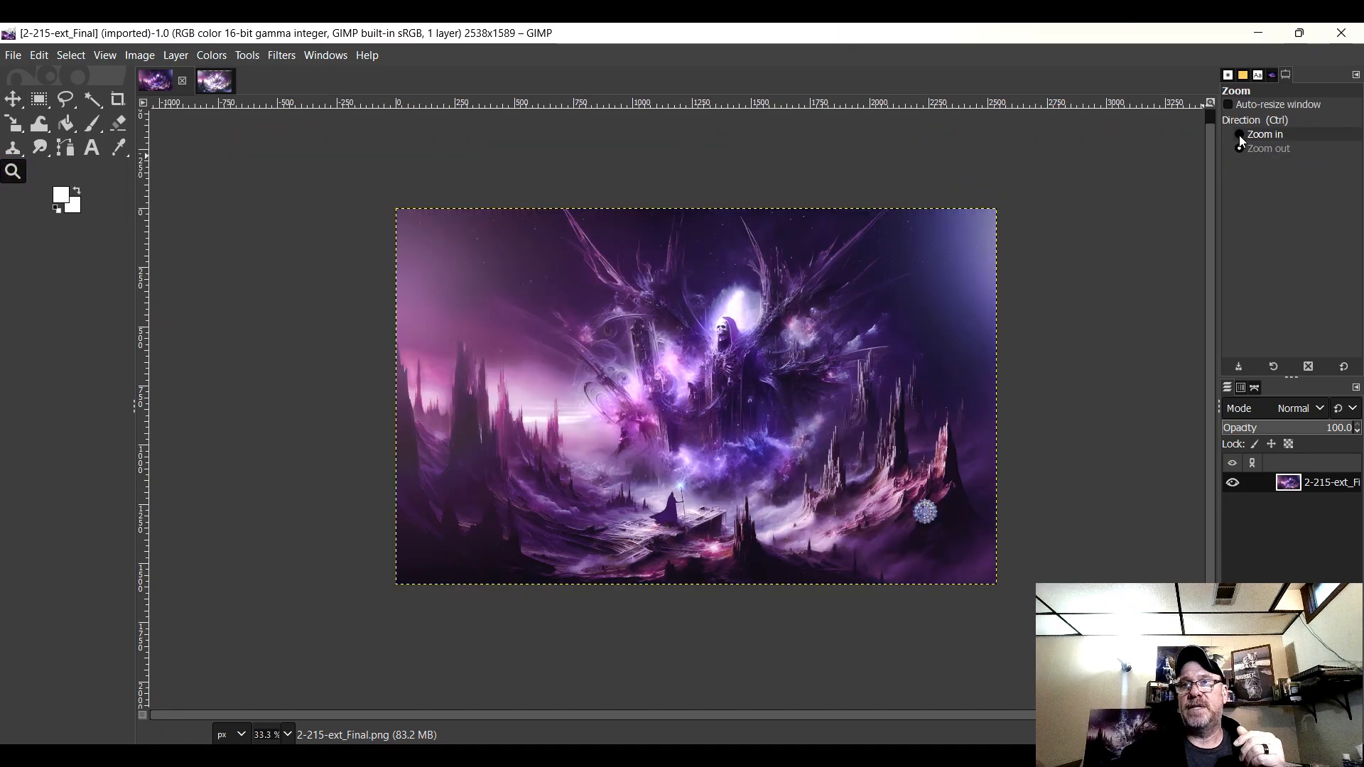
pyautogui.click(772, 410)
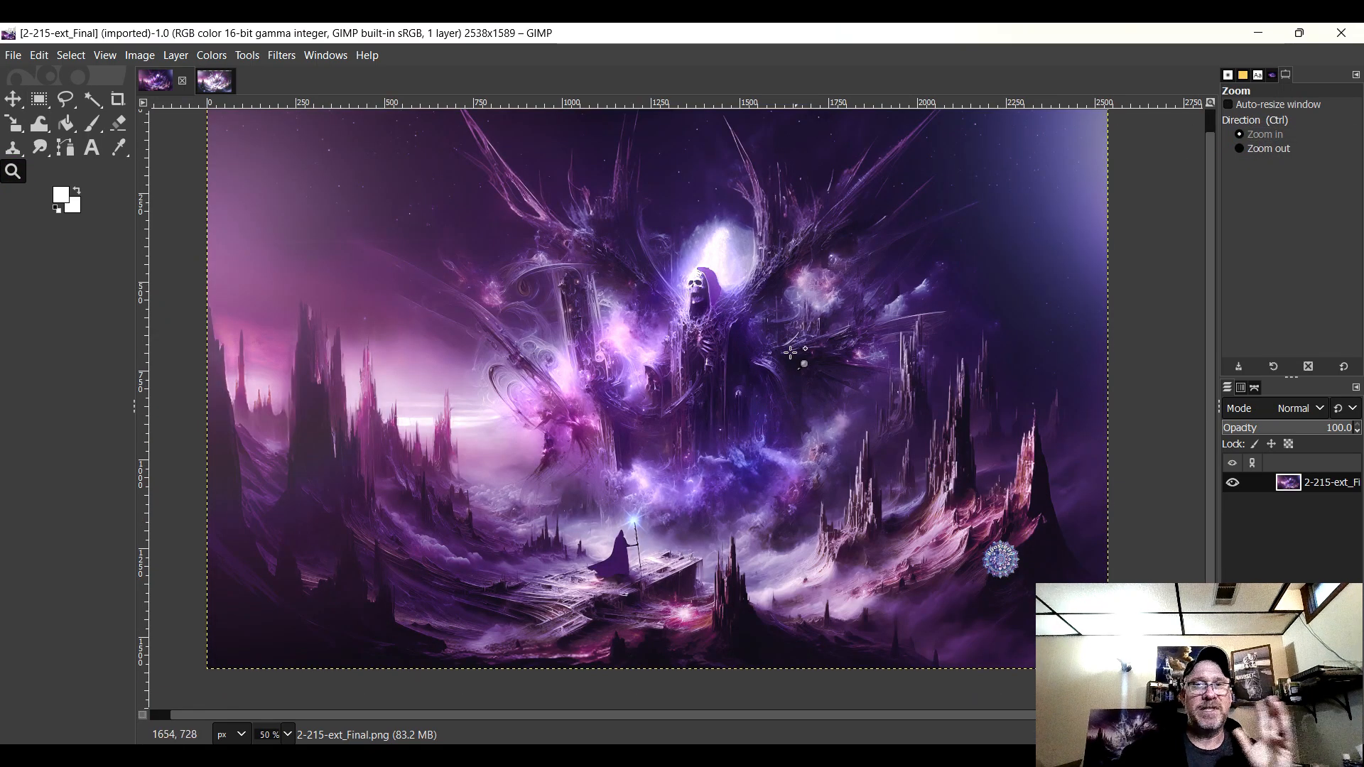
pyautogui.click(718, 273)
pyautogui.click(759, 312)
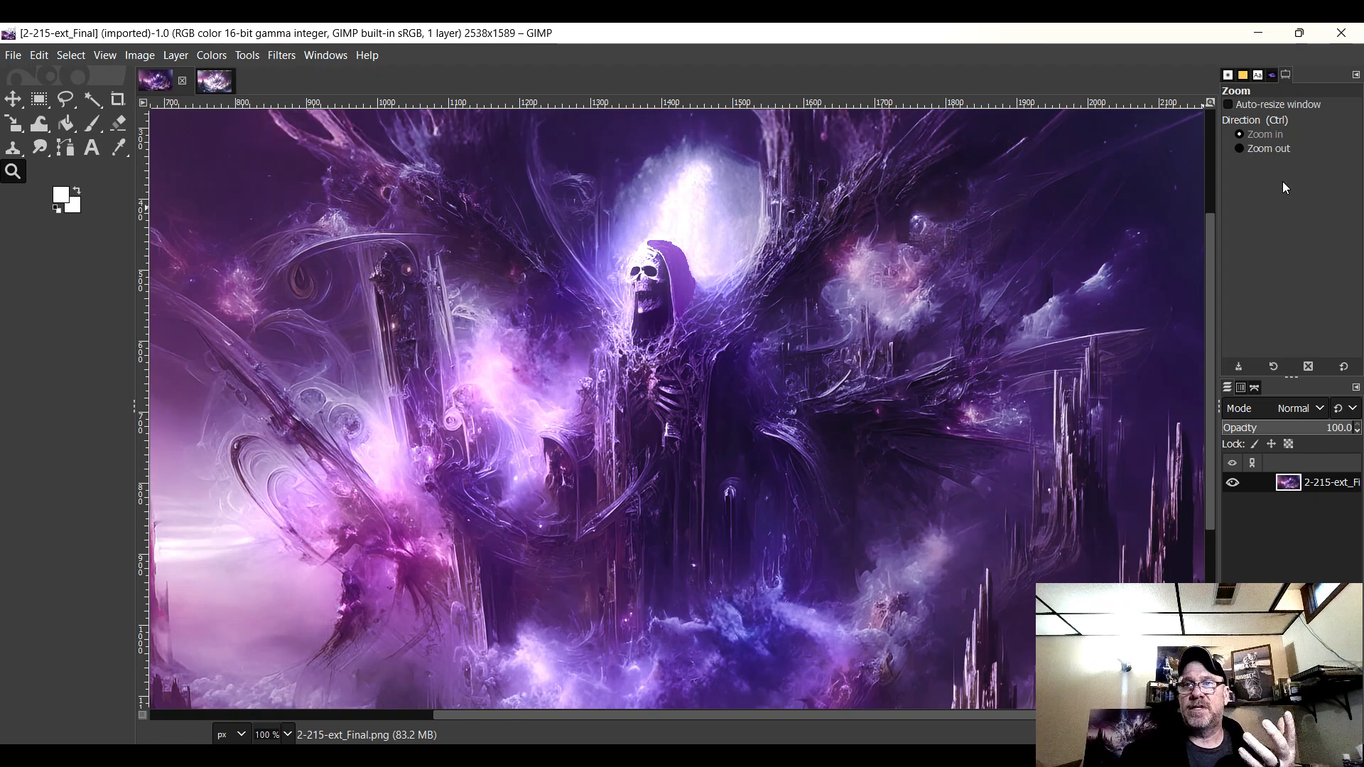
pyautogui.click(1240, 148)
pyautogui.click(777, 349)
pyautogui.click(776, 349)
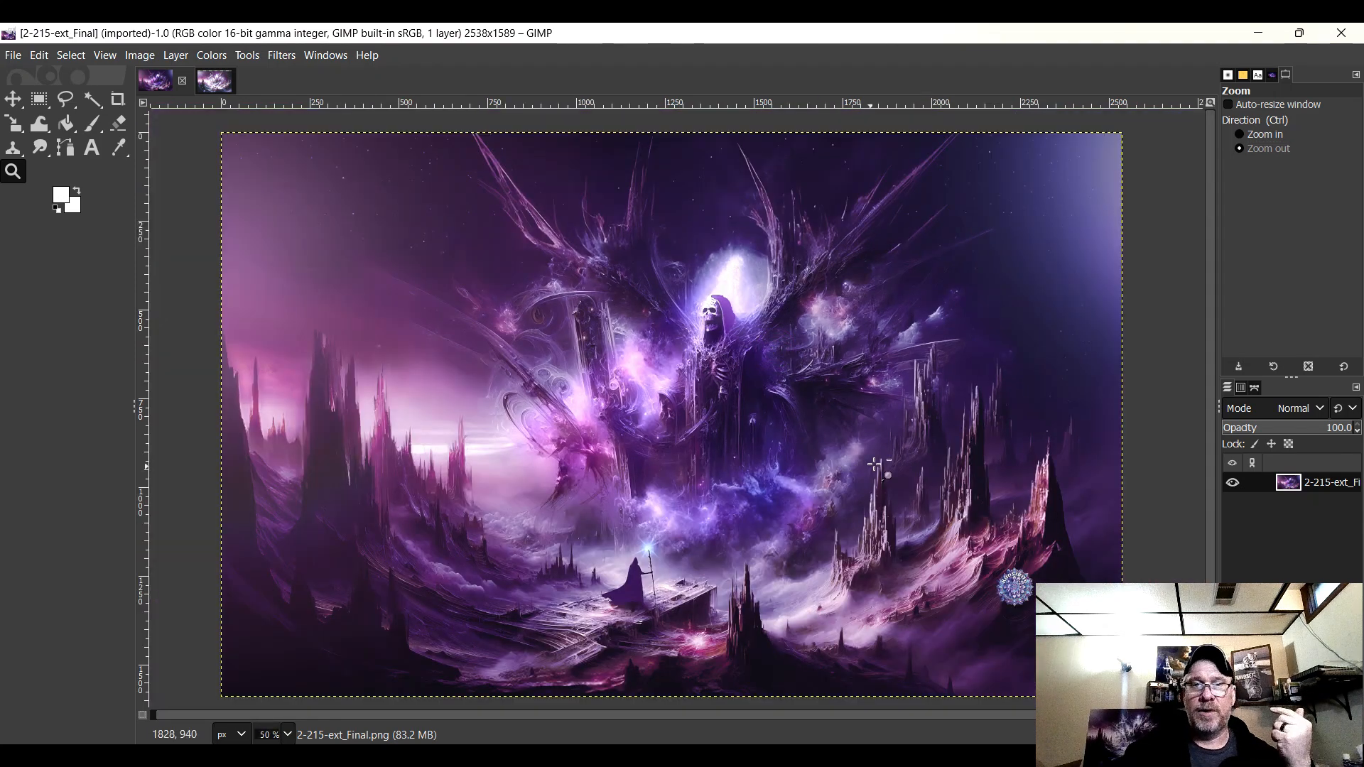
# - Examine the cloaked figure with the glowing staff on the stone ledge at 150 % zoom
pyautogui.click(1242, 134)
pyautogui.click(568, 642)
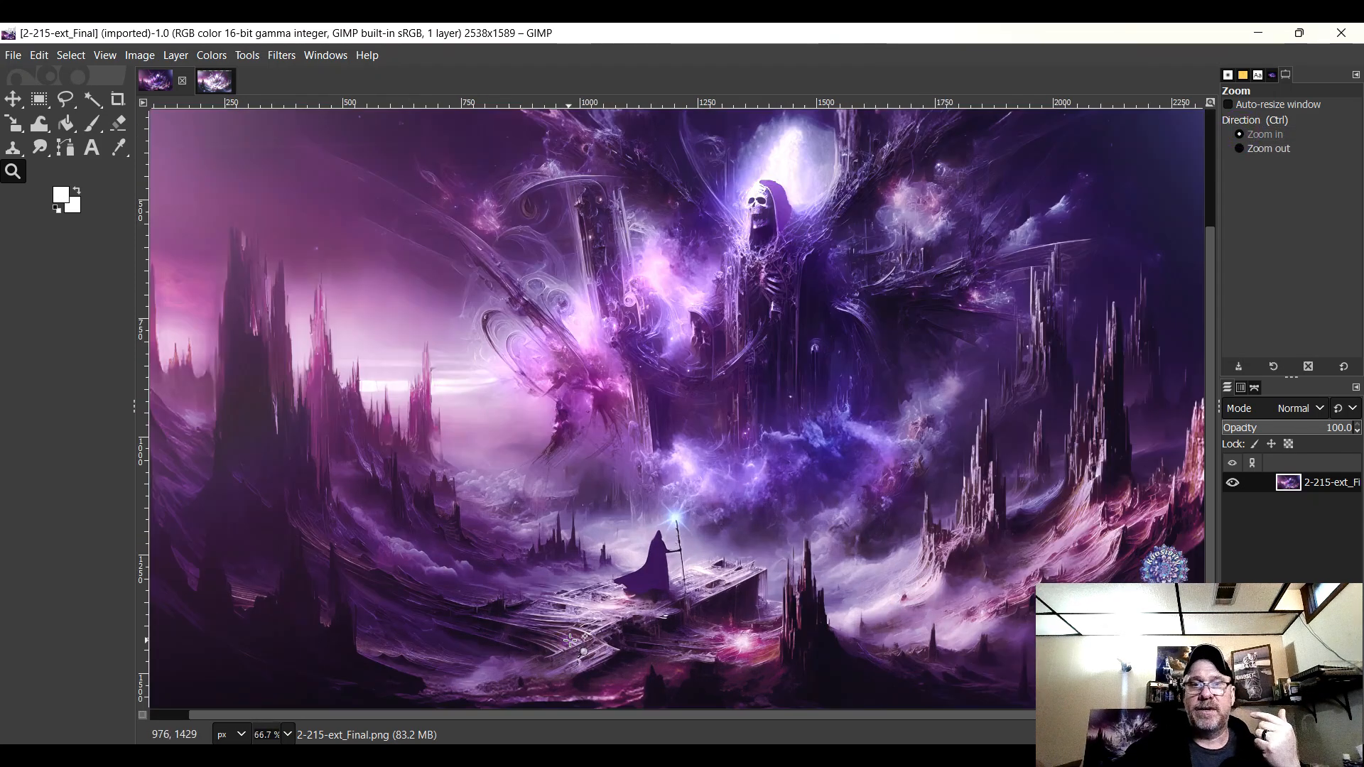
pyautogui.click(619, 649)
pyautogui.click(620, 649)
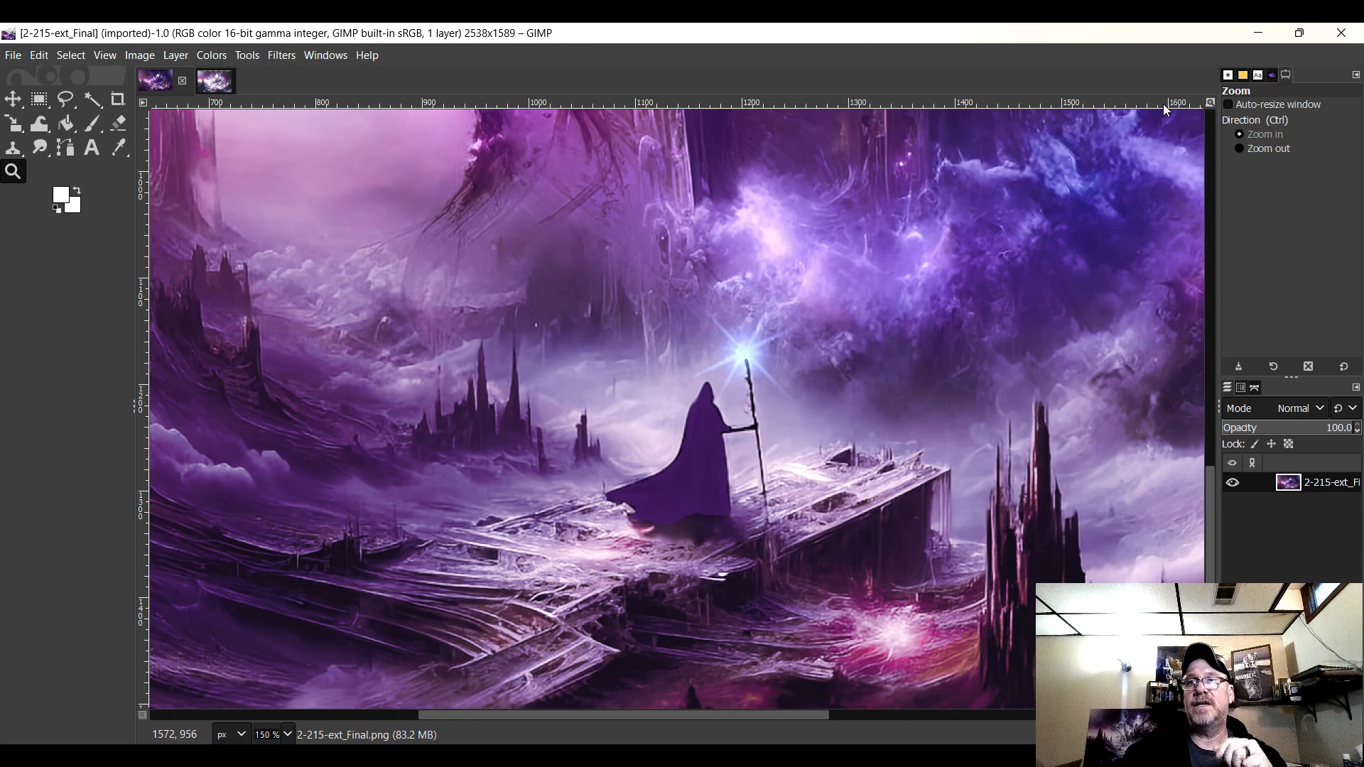
# - Quit GIMP, discarding the unsaved changes to 215-ext_Final, and switch to the Screen Recorder window
pyautogui.click(1343, 33)
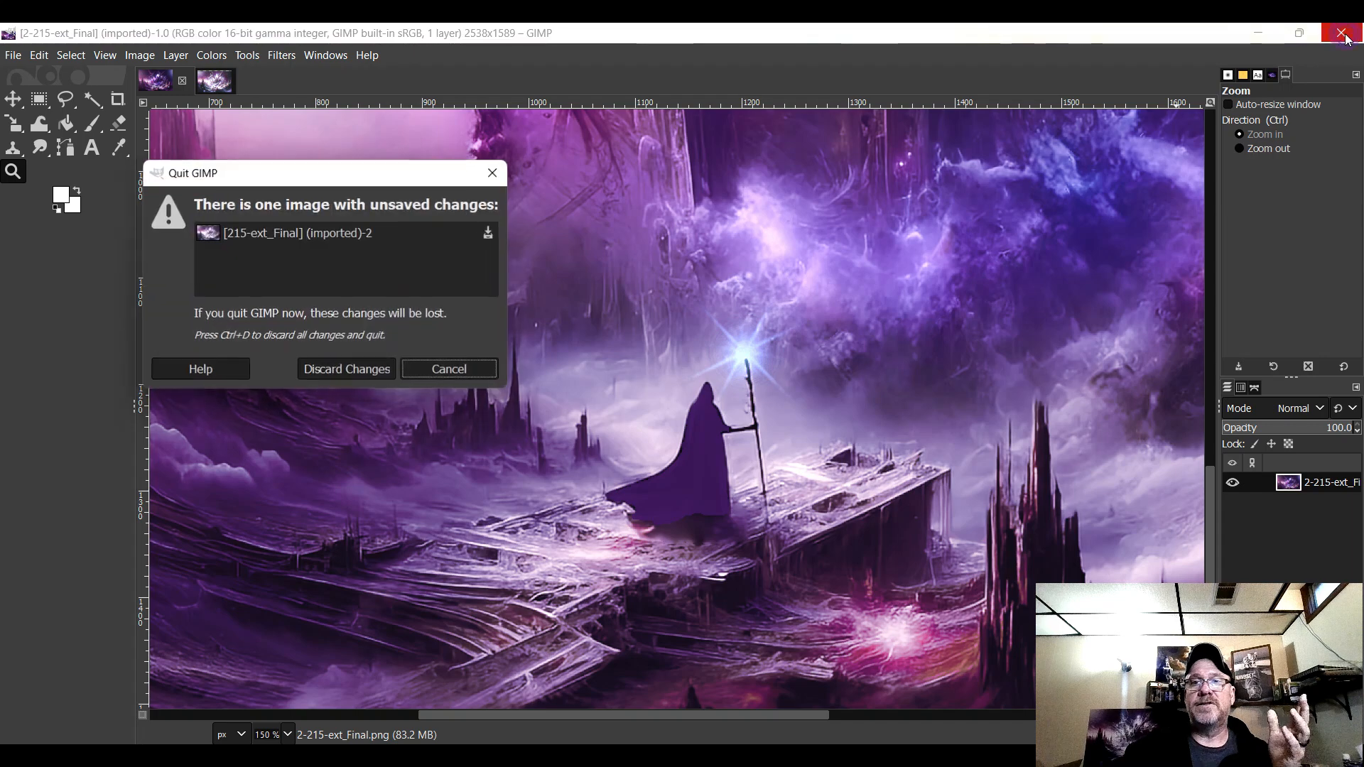
pyautogui.click(376, 371)
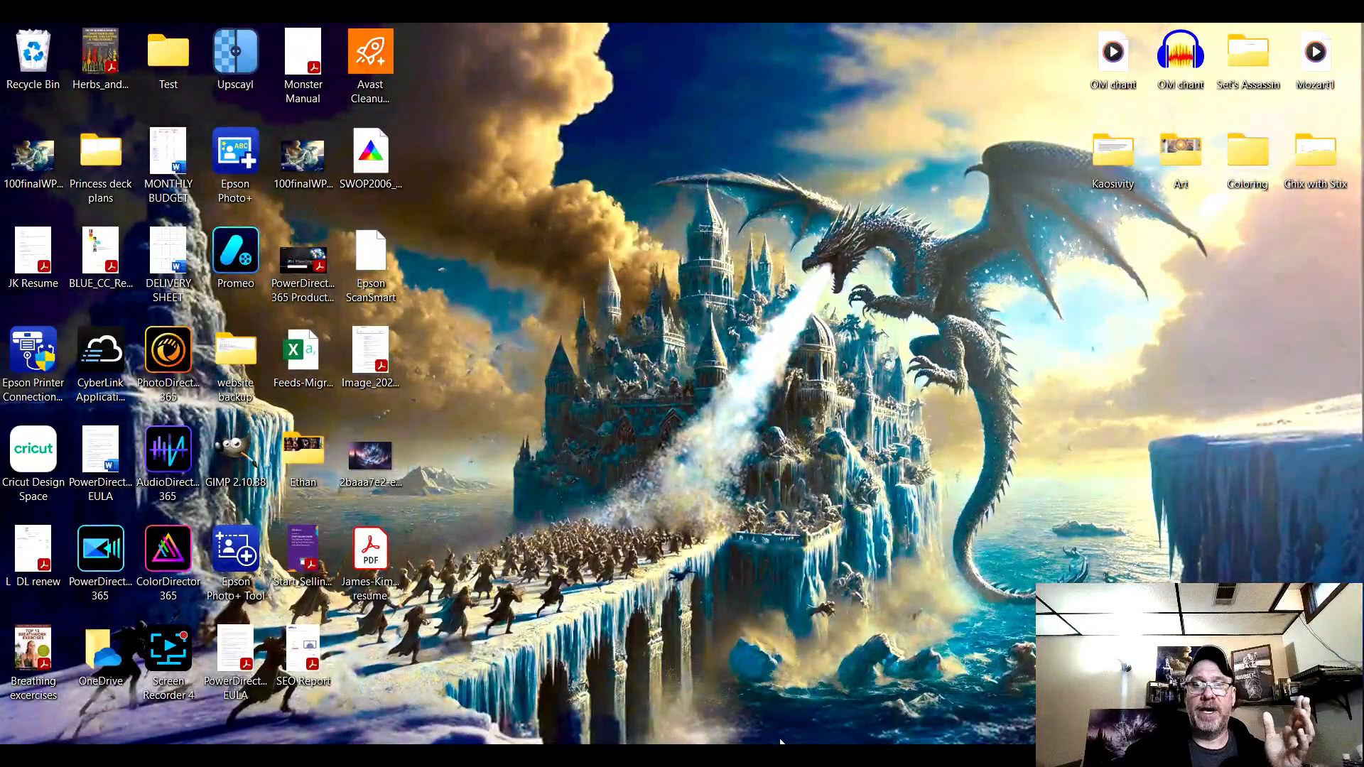
pyautogui.click(750, 727)
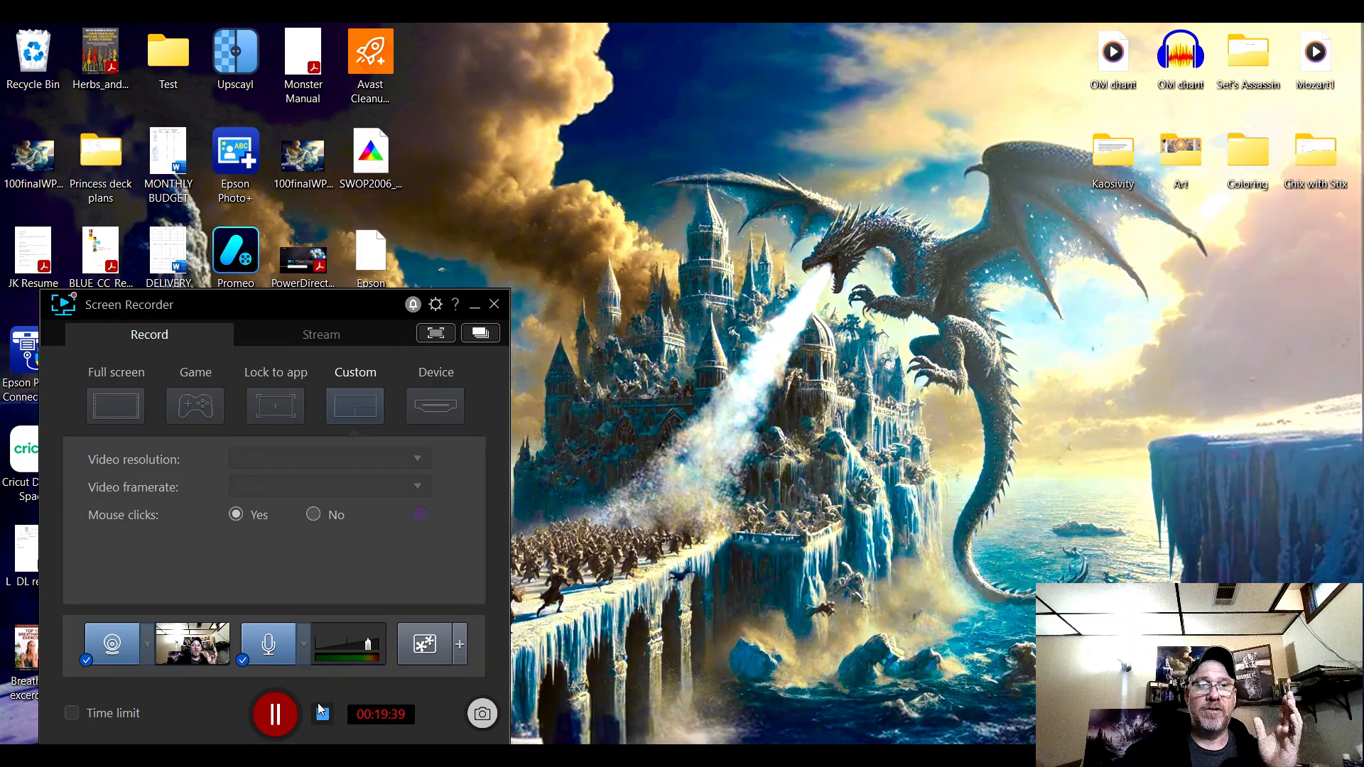